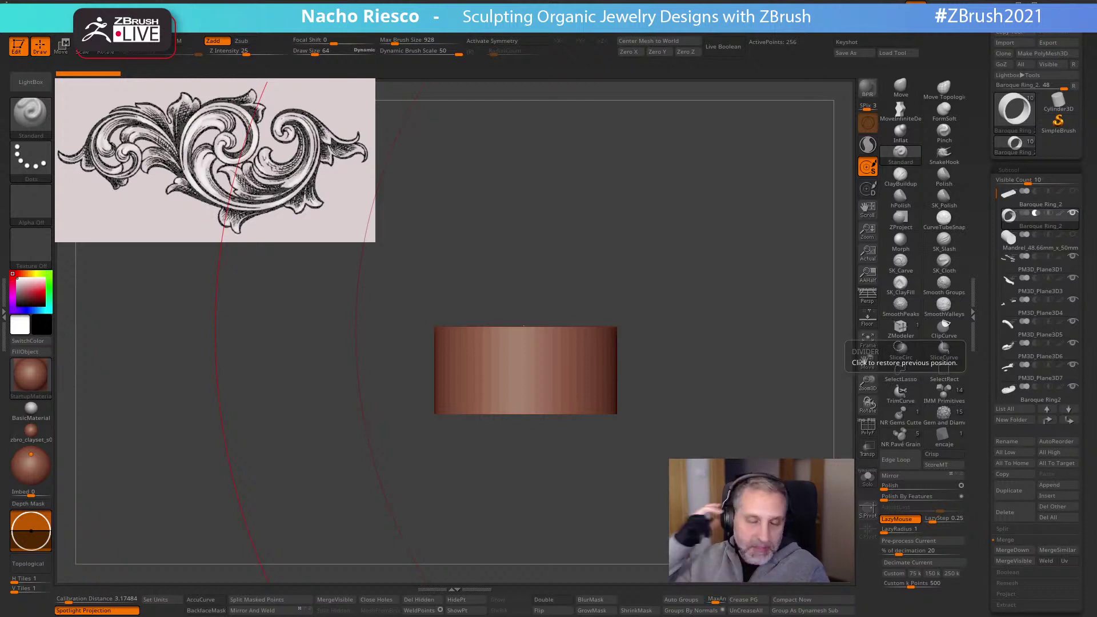
Select the PM3D_Plane3D1 subtool and display the complete flat baroque ornament instead of the plain ring
key("XF86AudioLowerVolume")
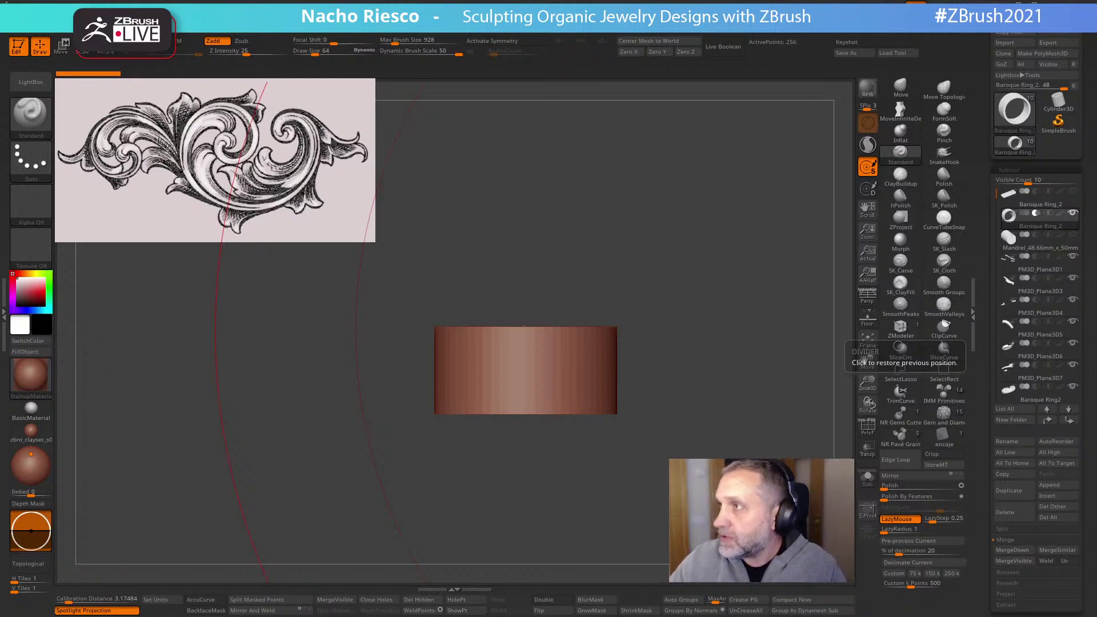
left_click_drag(654, 282, 656, 274)
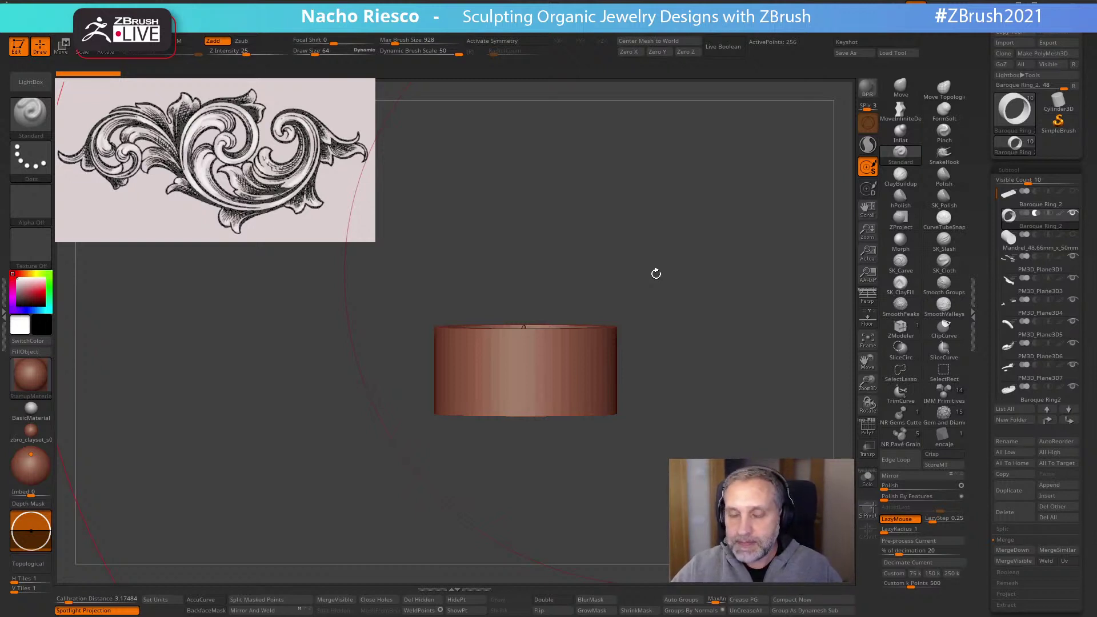
mouse_move(1036, 277)
left_click(1051, 273)
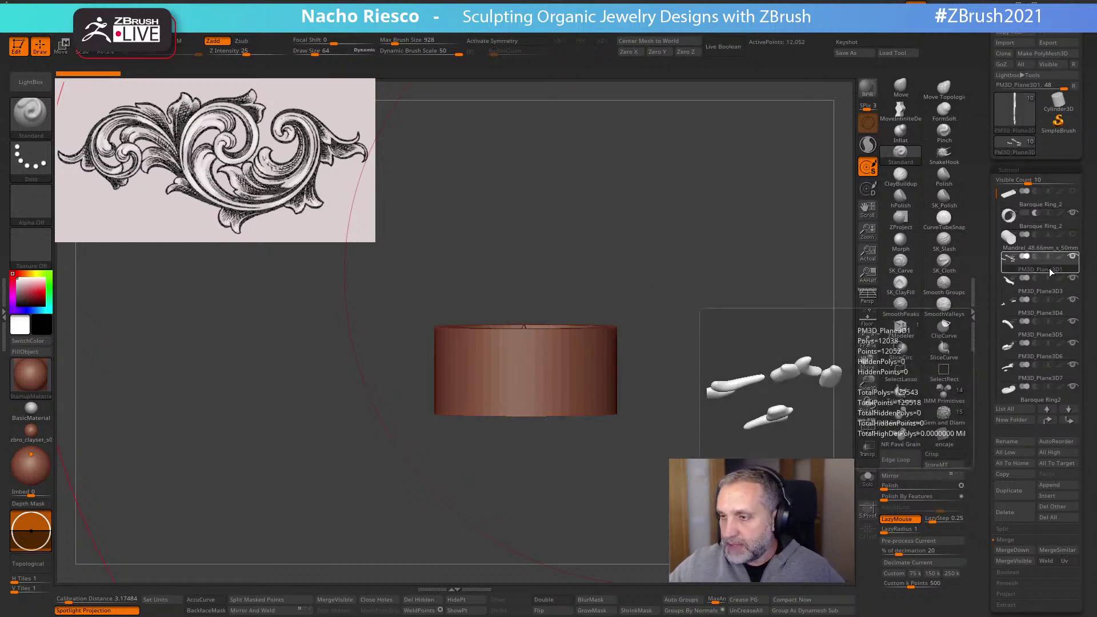
left_click_drag(748, 397, 704, 497)
View the main scroll in the Baroque Ring2 tool, and return to the PM3D_Plane3D1 tool with the full ornament
key("super")
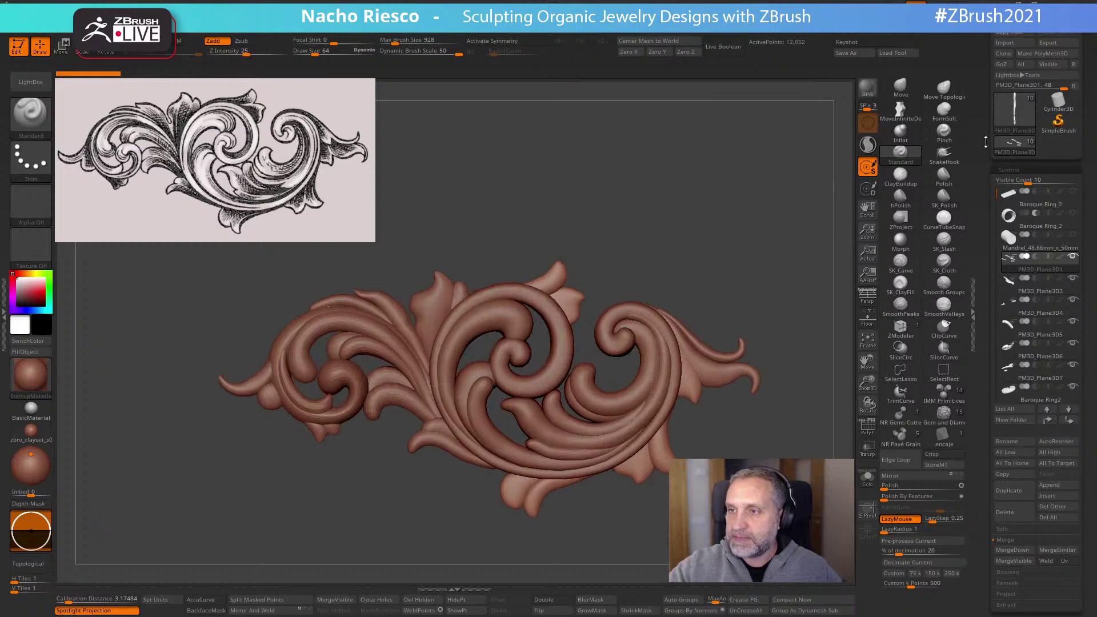
left_click_drag(986, 143, 986, 168)
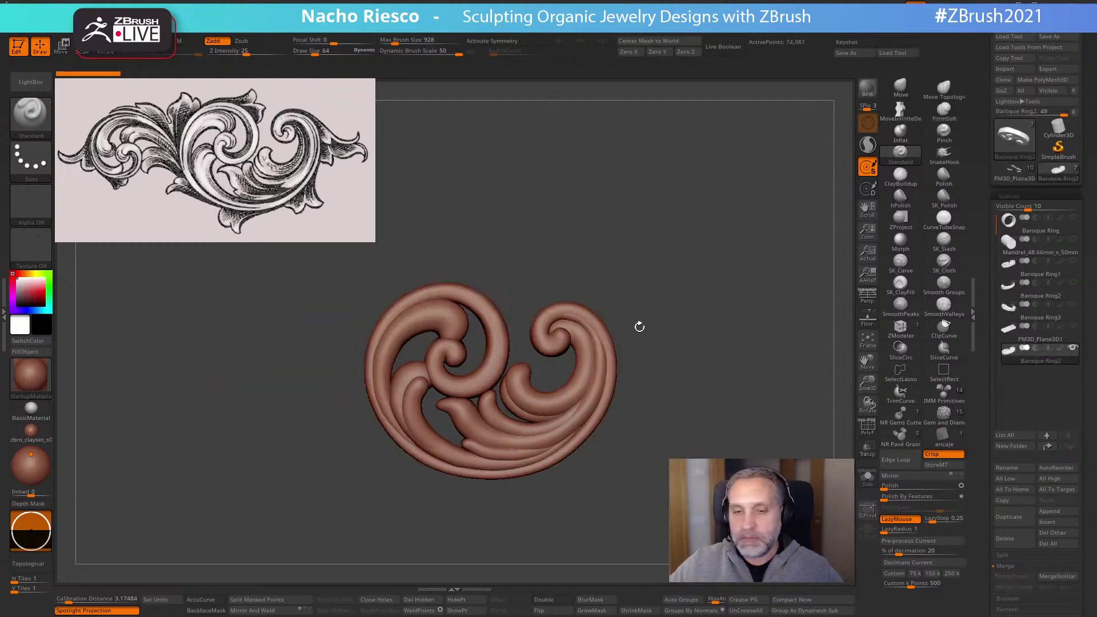
left_click_drag(639, 327, 696, 306)
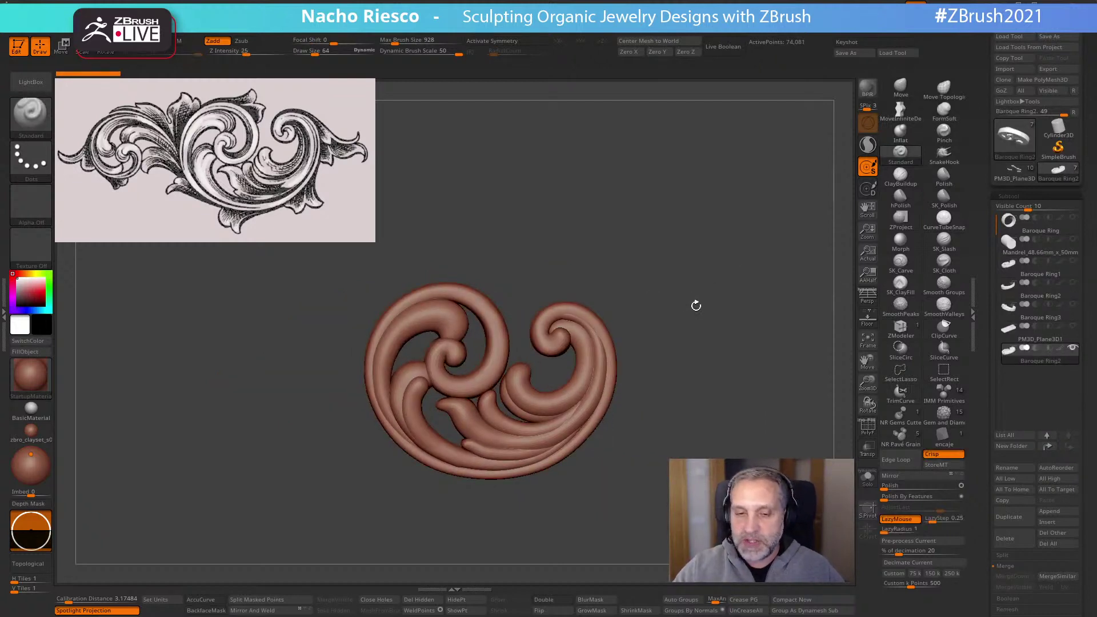
left_click(1025, 178)
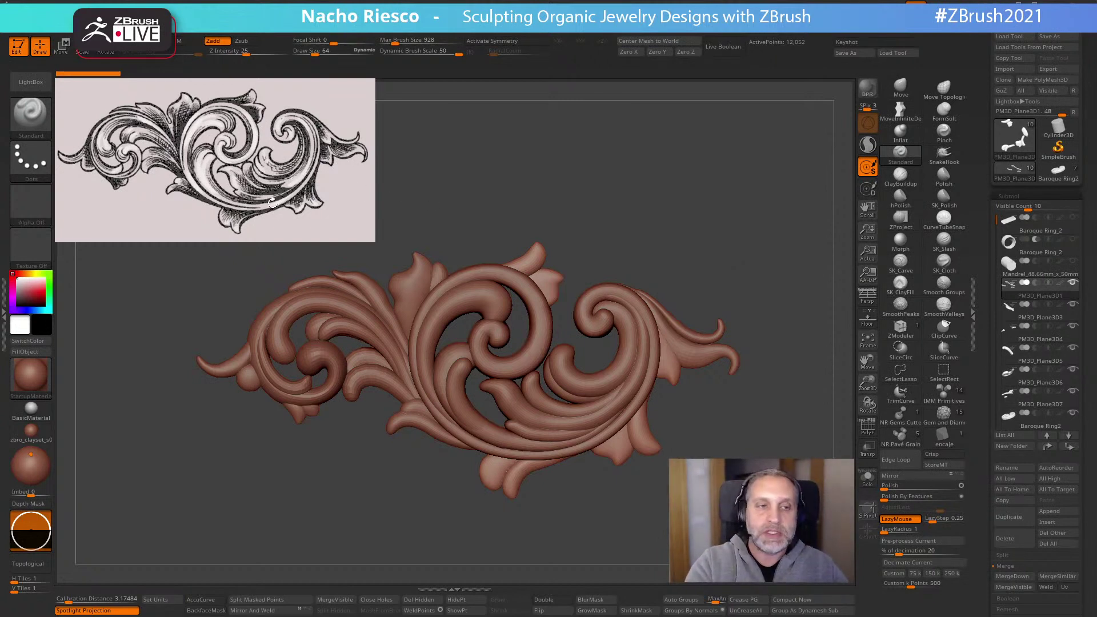
Scale the scrollwork reference image down slightly in Spotlight and return to sculpting the ornament
key("shift+z")
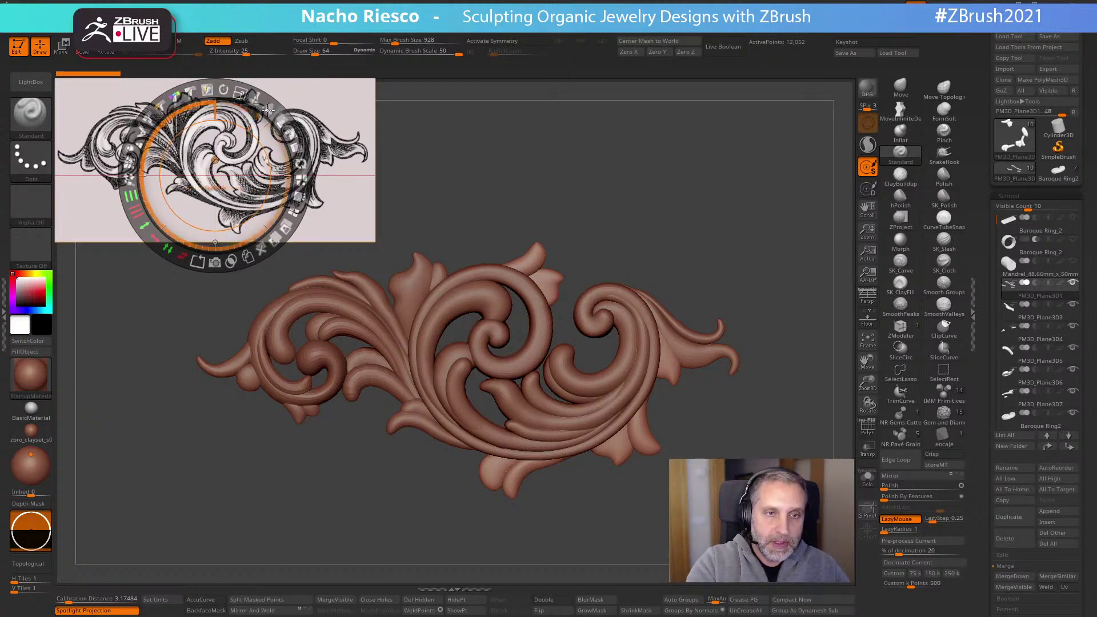
left_click_drag(268, 108, 240, 163)
left_click(761, 323)
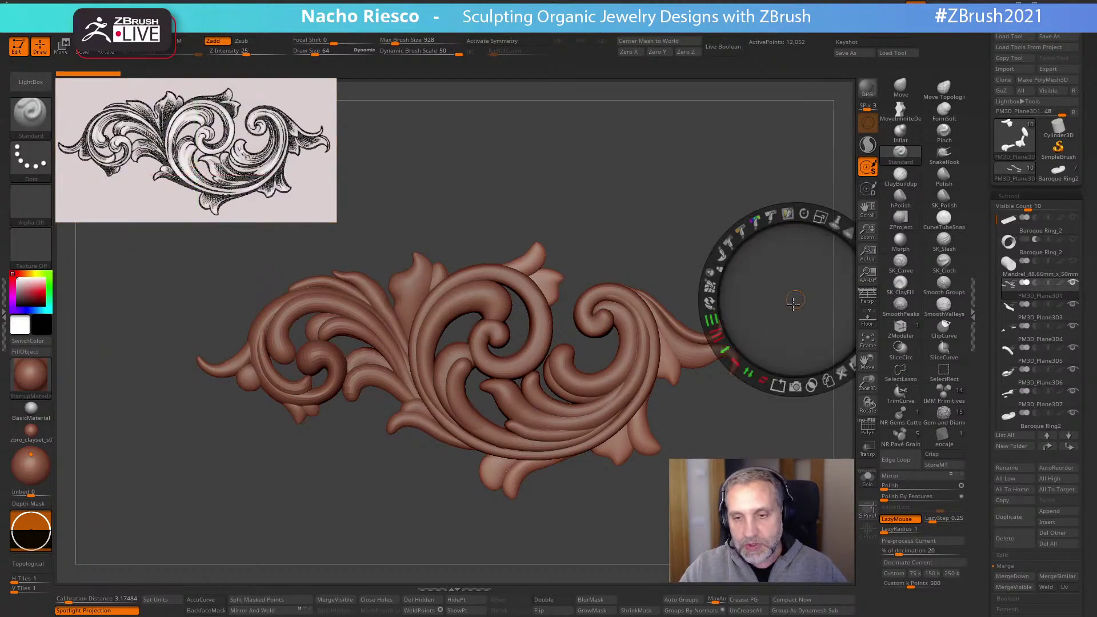
key("z")
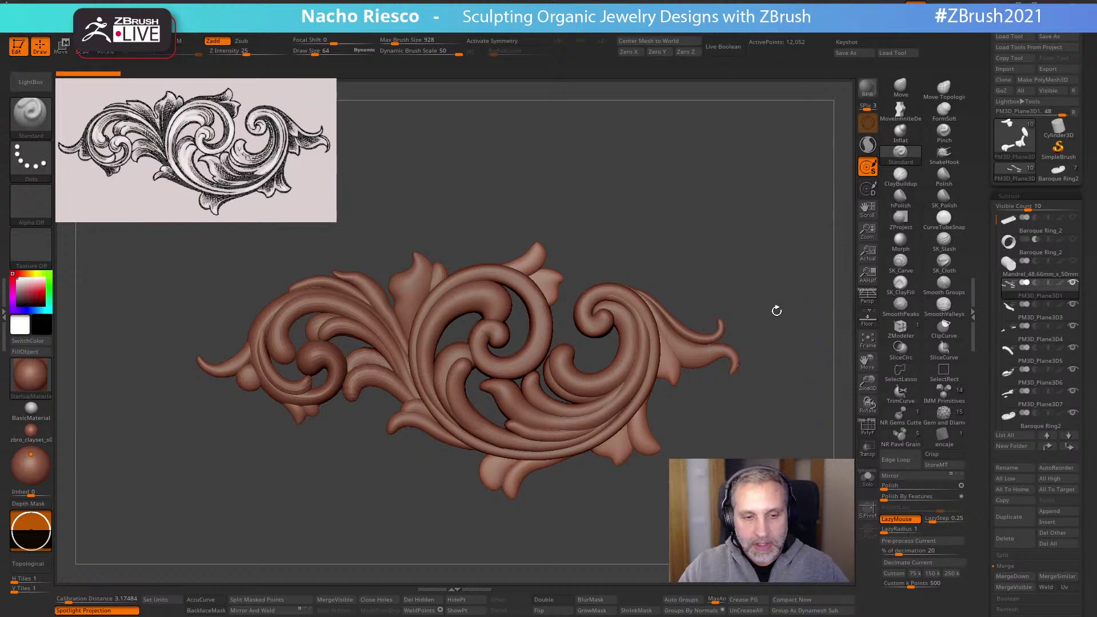
Examine the ornament against the reference drawing from the front, back and side
left_click_drag(773, 308, 761, 297)
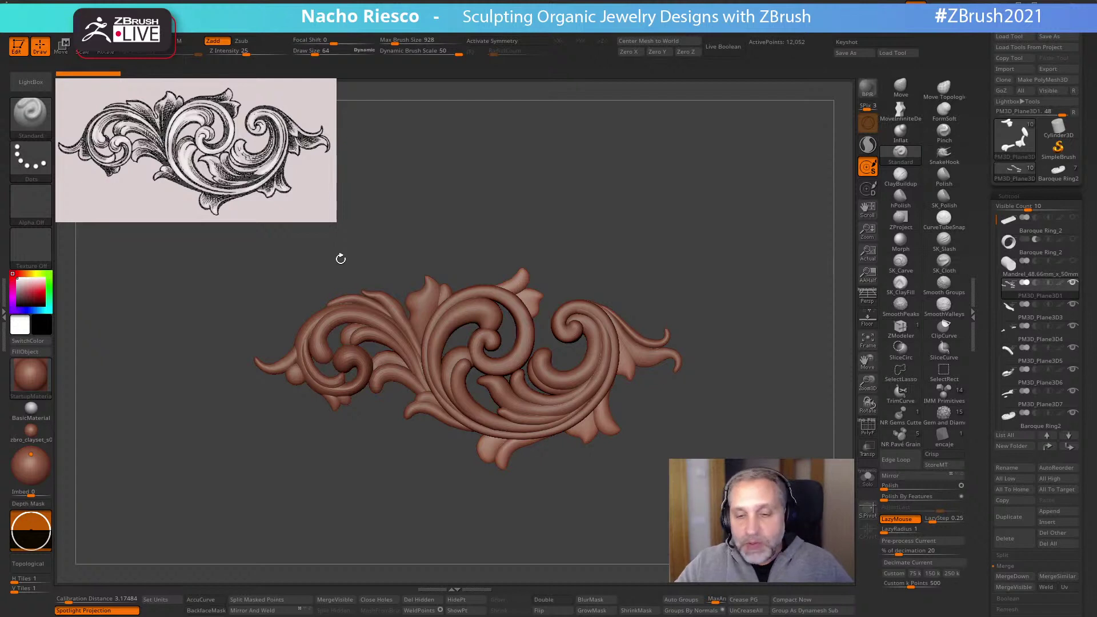
left_click_drag(672, 445, 683, 394)
left_click_drag(694, 285, 602, 289, "alt")
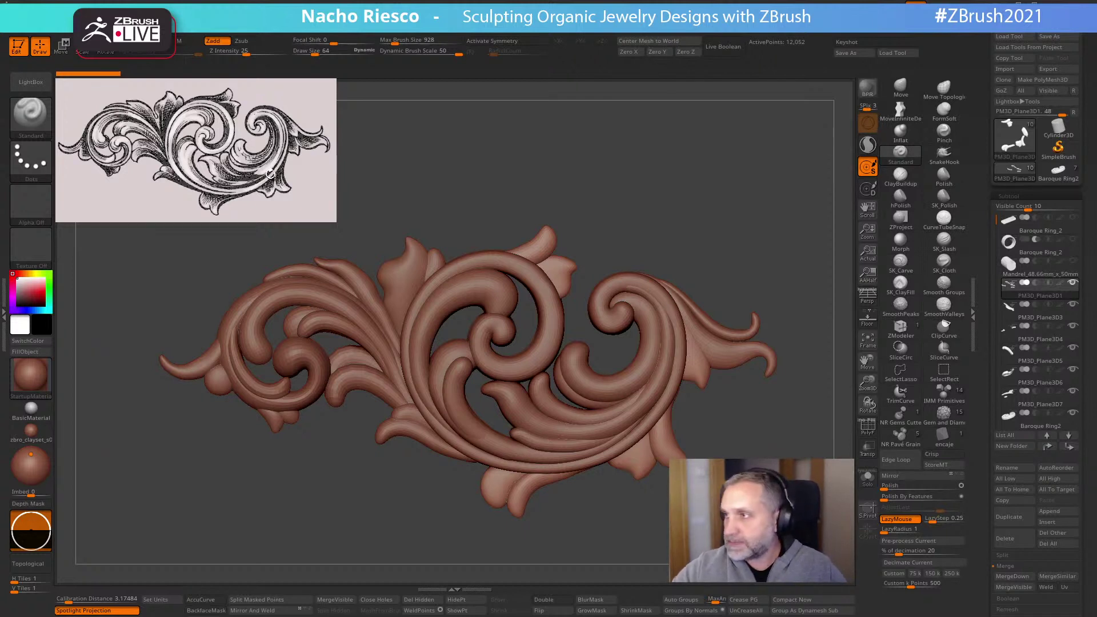
left_click_drag(566, 150, 662, 523)
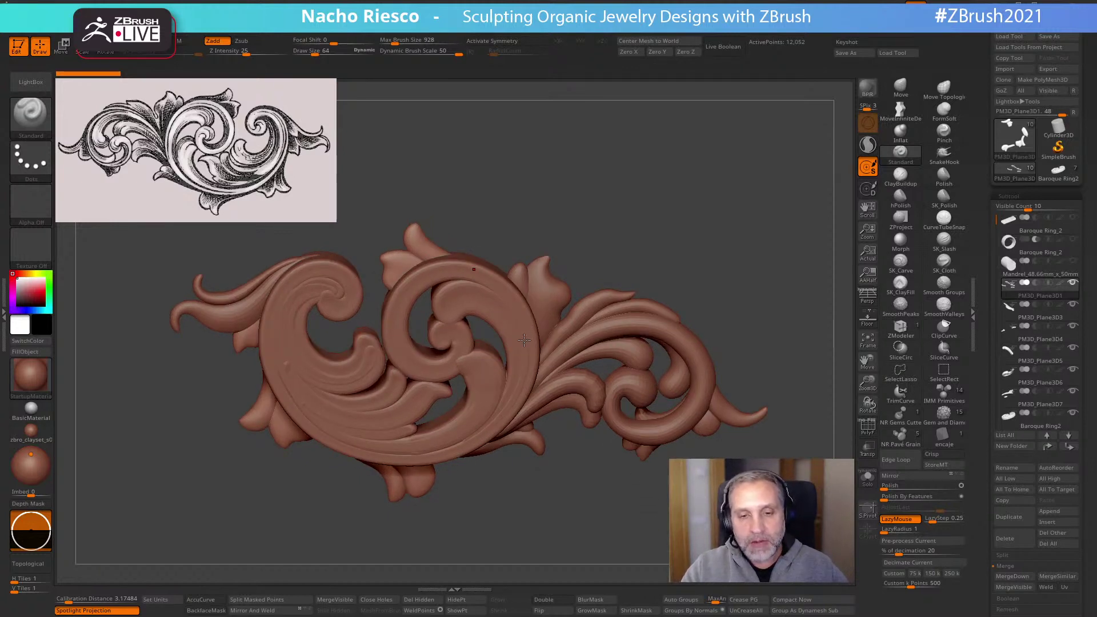
left_click_drag(730, 263, 700, 289)
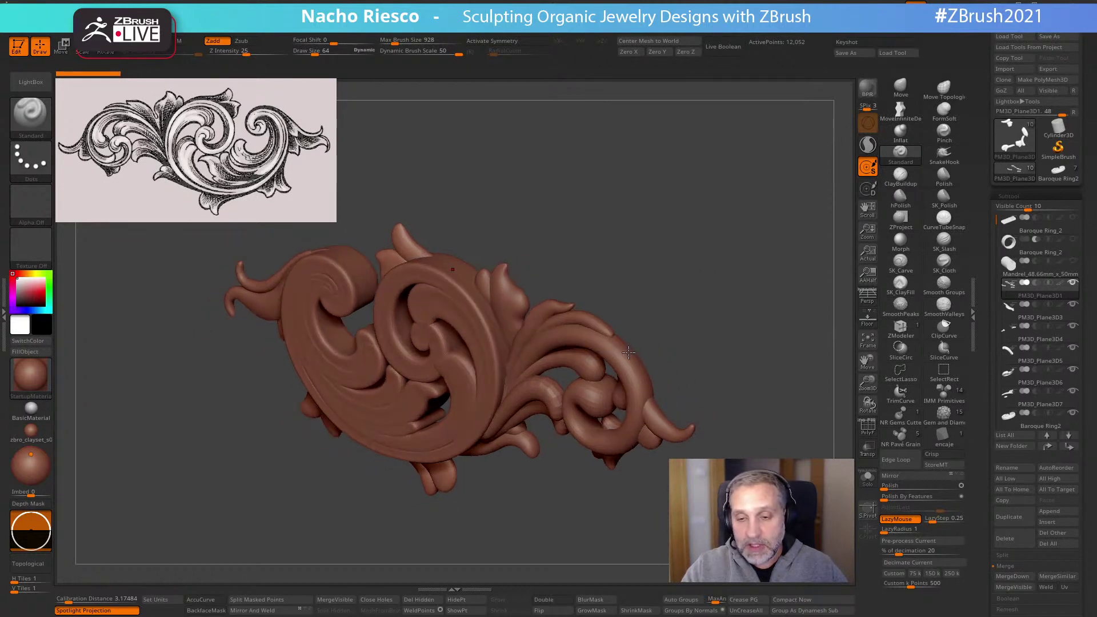
mouse_move(629, 349)
left_mouse_down("shift")
mouse_move(630, 359)
mouse_move(655, 303)
mouse_move(592, 394)
left_mouse_up("shift")
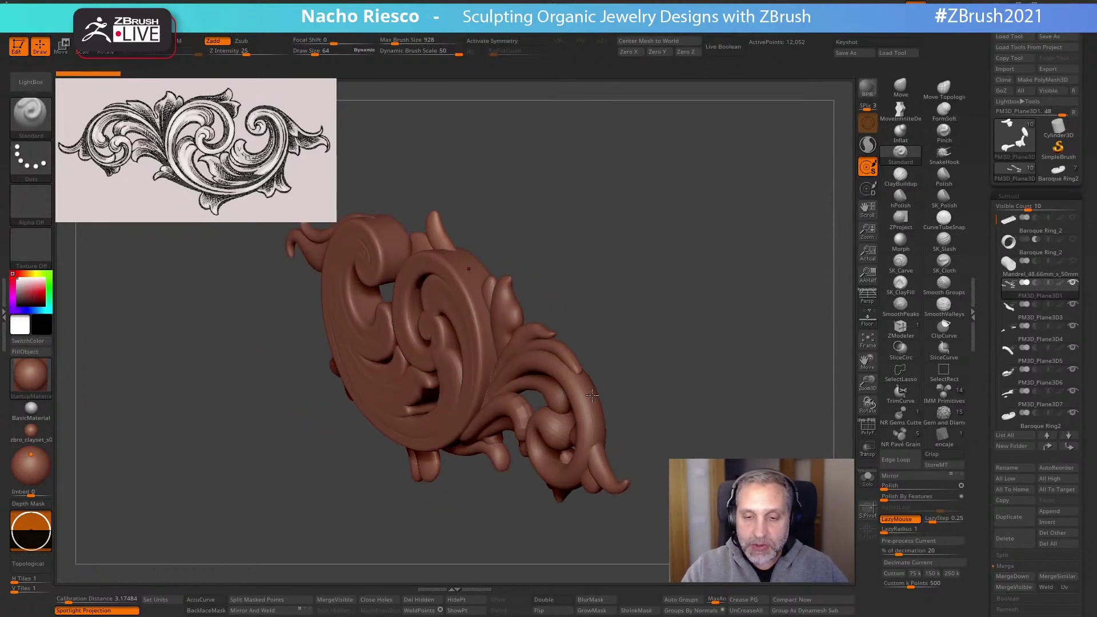
left_click_drag(638, 338, 783, 308)
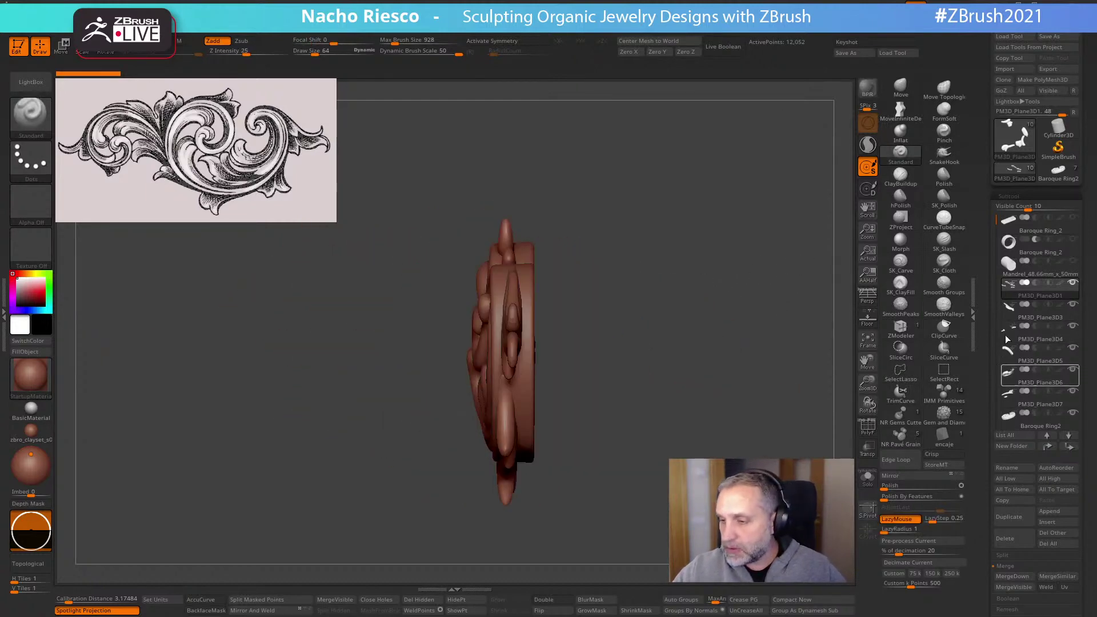
Select the Baroque Ring2 subtool, isolate it with Solo to inspect the main scroll, and restore the other pieces
scroll(1023, 348, "down", 2)
left_click(1041, 368)
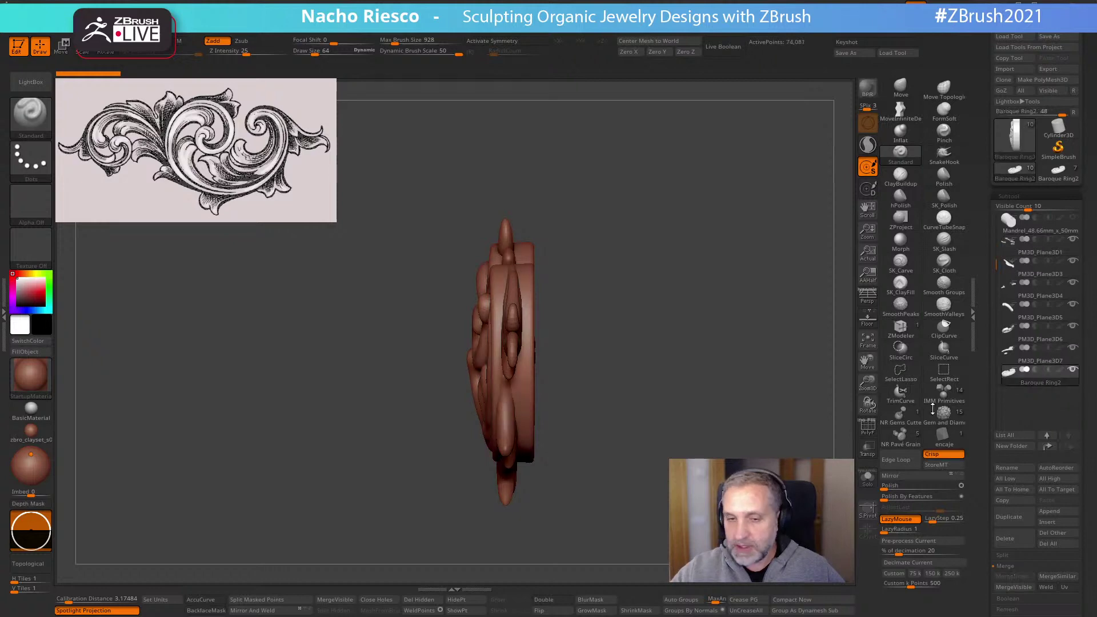
left_click(867, 477)
left_click_drag(651, 523, 607, 525)
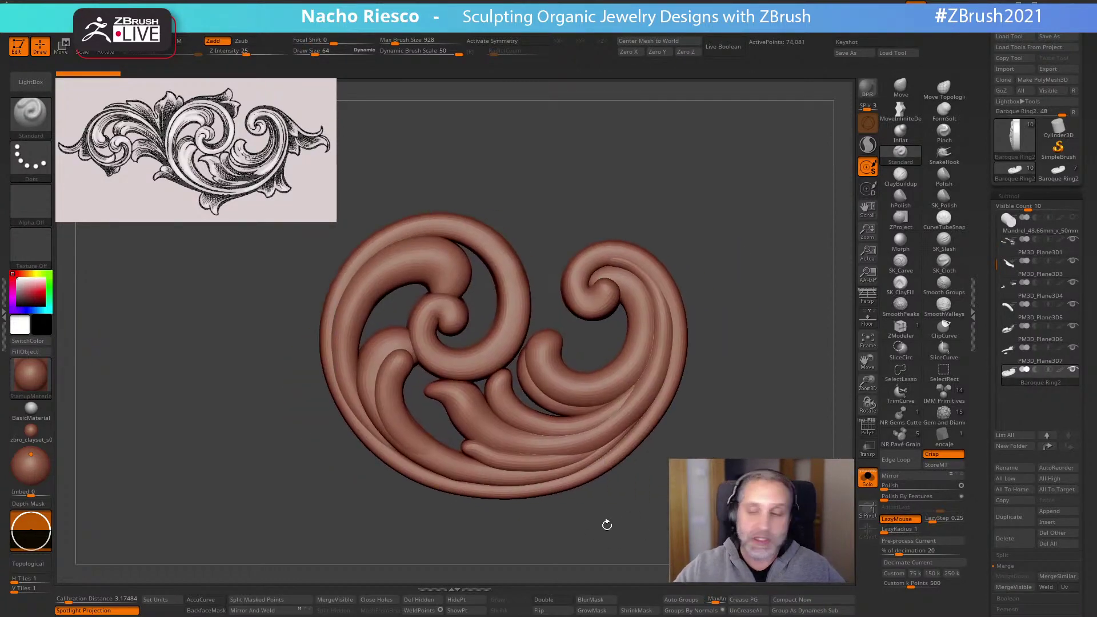
left_click(867, 477)
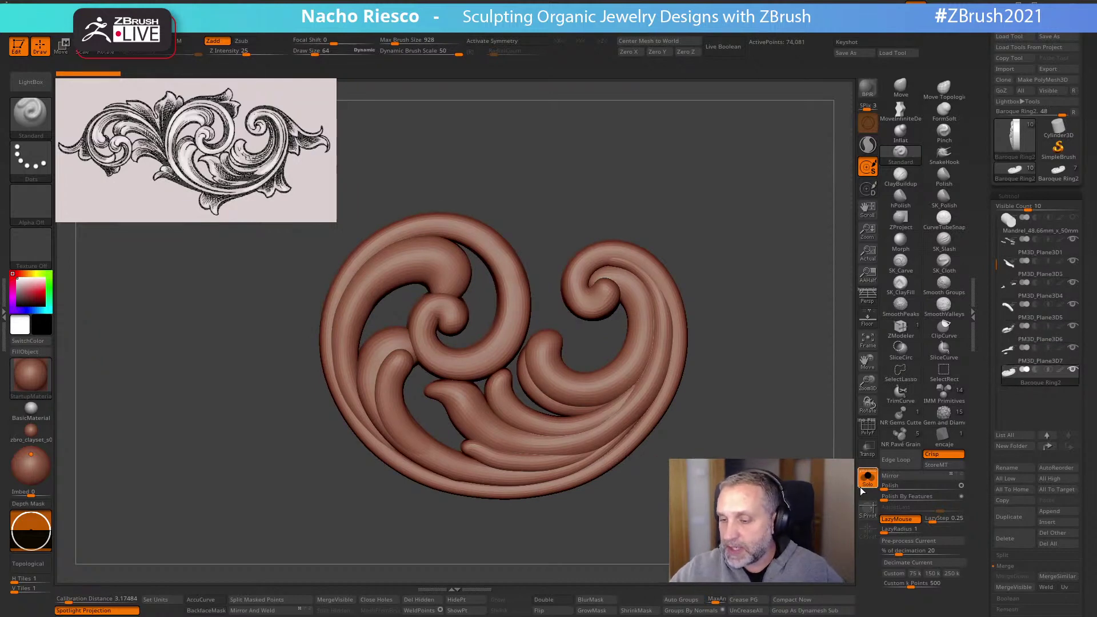
Move the Baroque Ring2 subtool above PM3D_Plane3D1 in the subtool order
left_click_drag(817, 537, 623, 513, "alt")
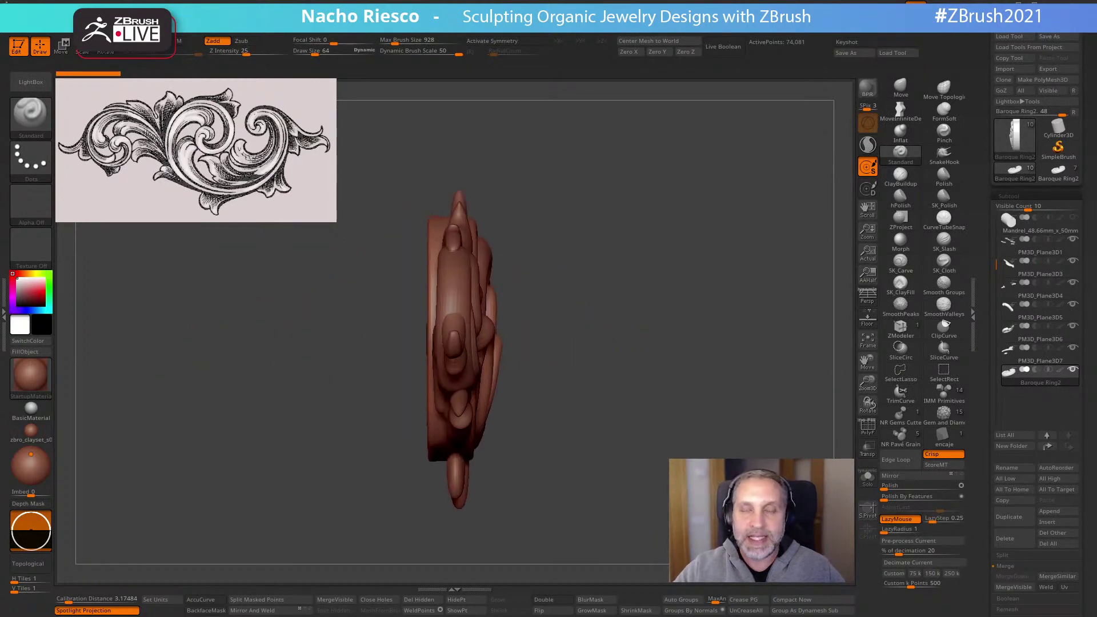
left_click_drag(734, 448, 754, 468)
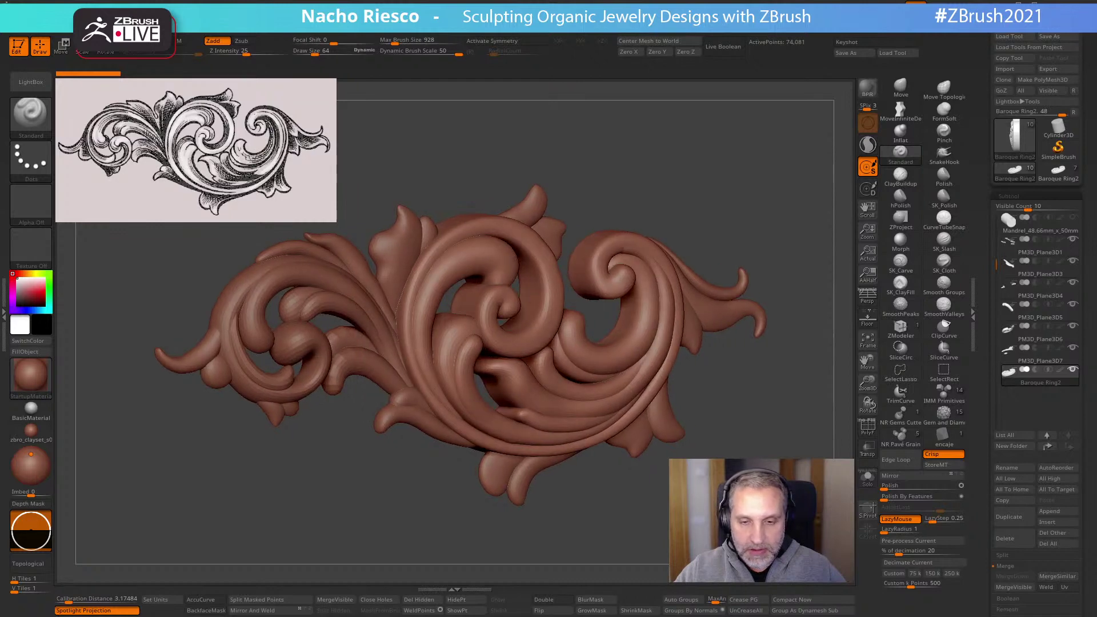
left_click_drag(662, 514, 668, 514)
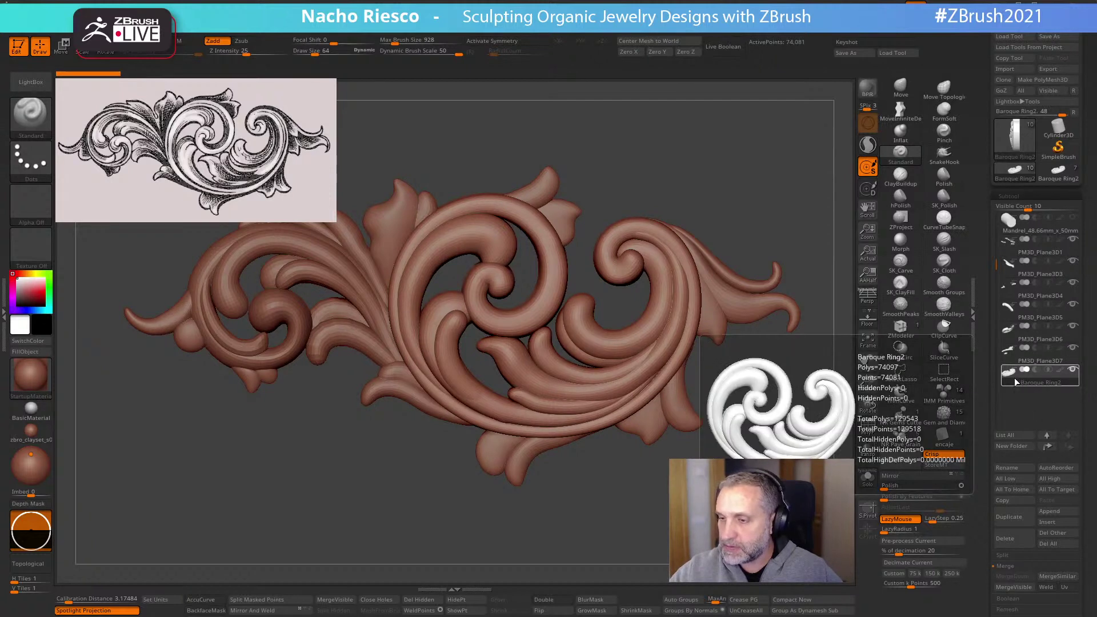
left_click_drag(1018, 243, 995, 252)
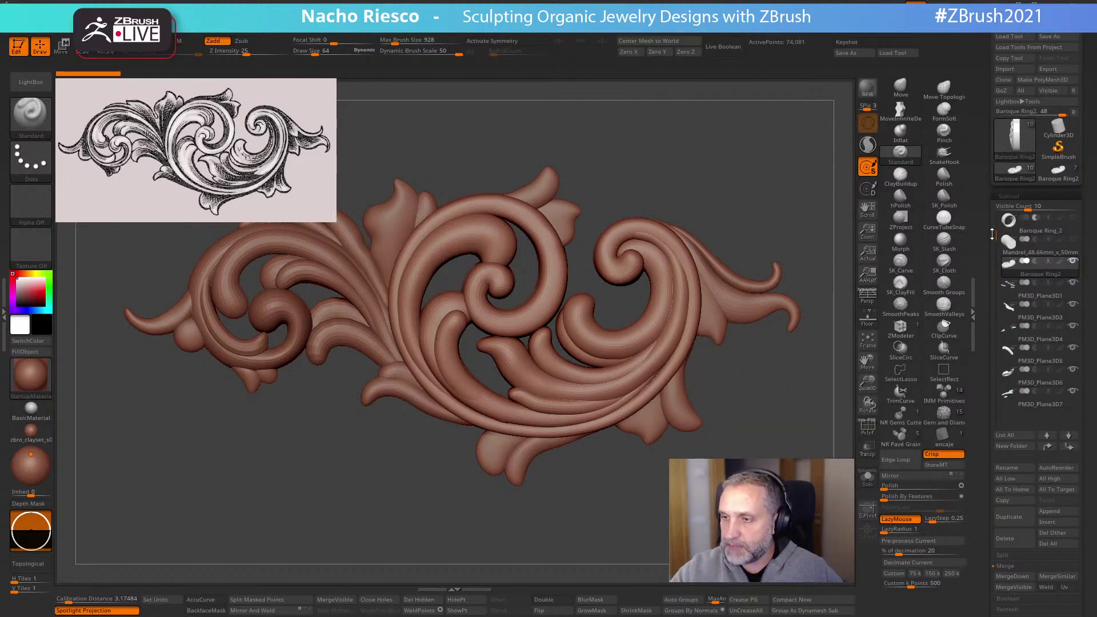
Merge PM3D_Plane3D1 down with the five PM3D_Plane3D subtools below it, accepting the non-undoable operation permanently for this session
left_click(1037, 293)
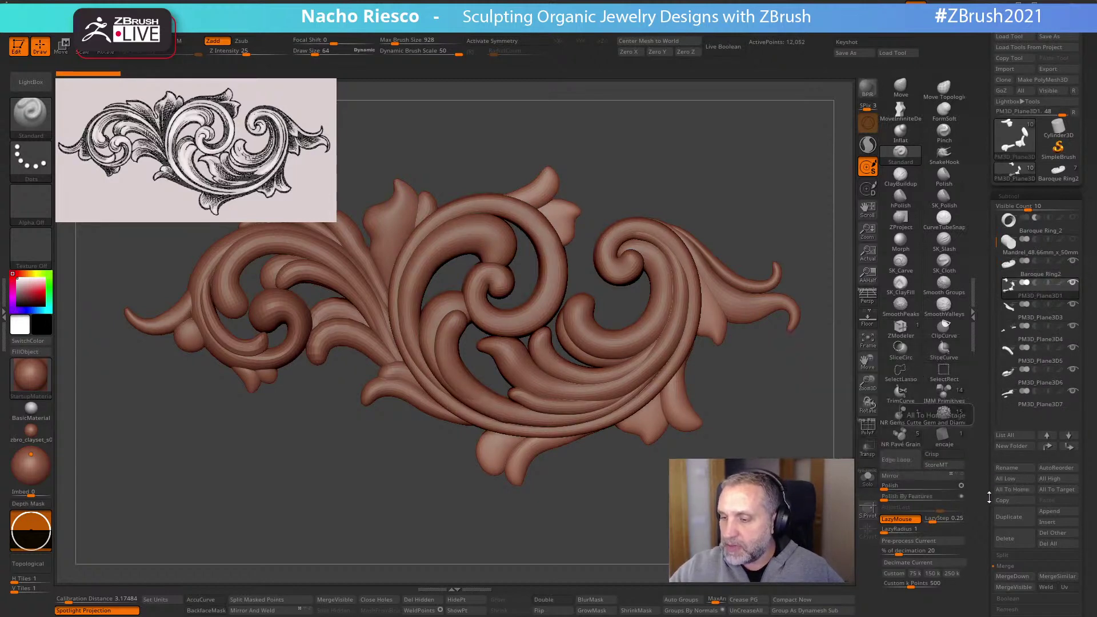
left_click_drag(982, 509, 981, 459)
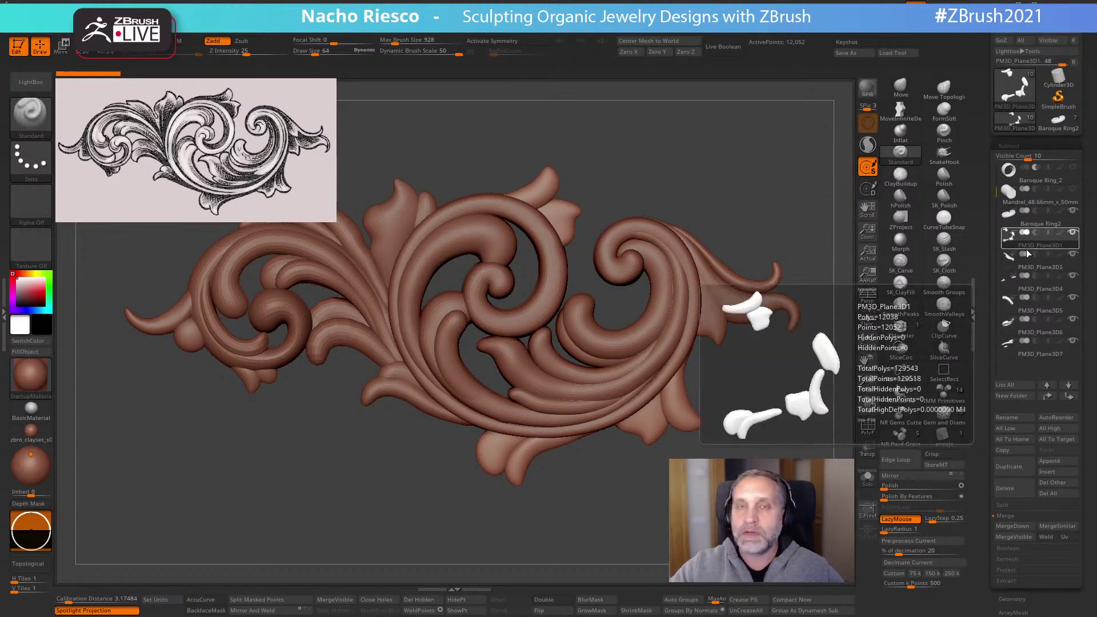
mouse_move(1023, 320)
left_click(1013, 526)
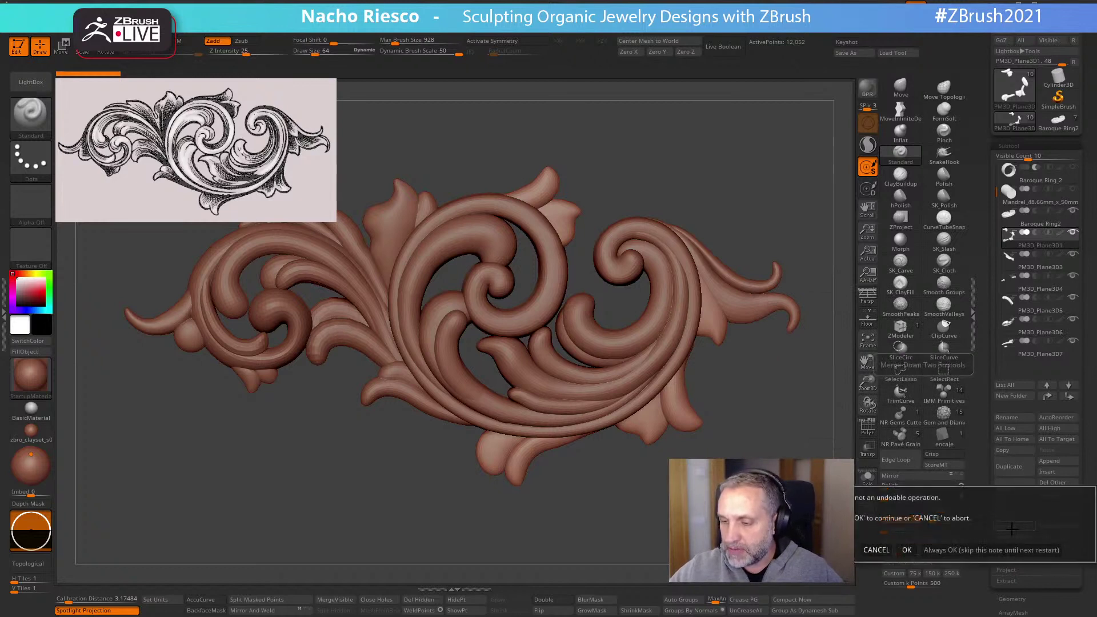
left_click(978, 550)
left_click(1015, 526)
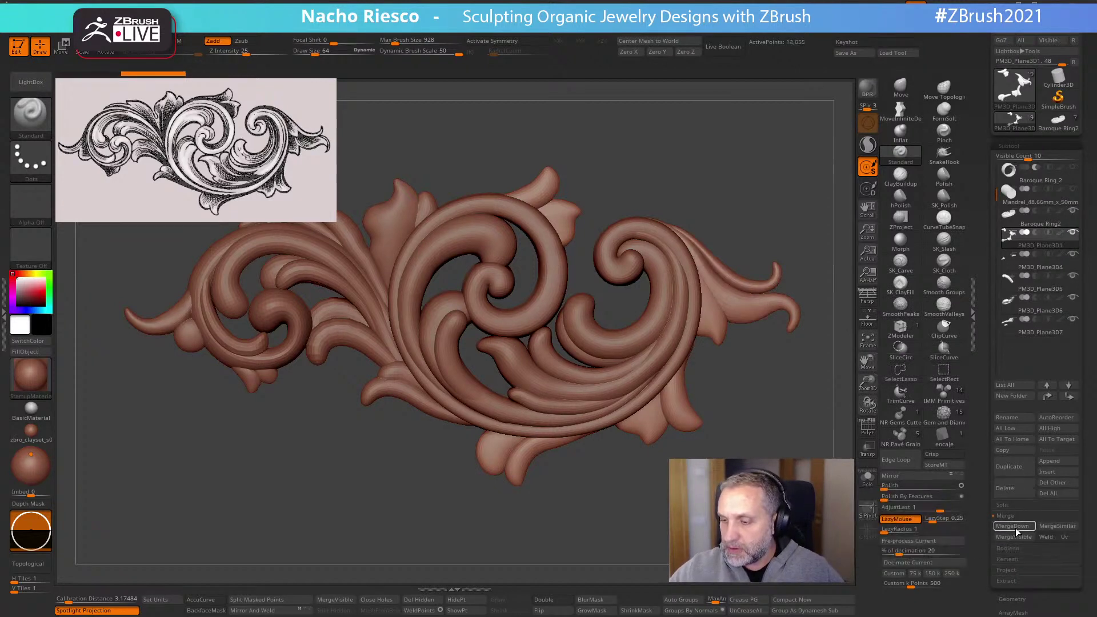
left_click(1015, 526)
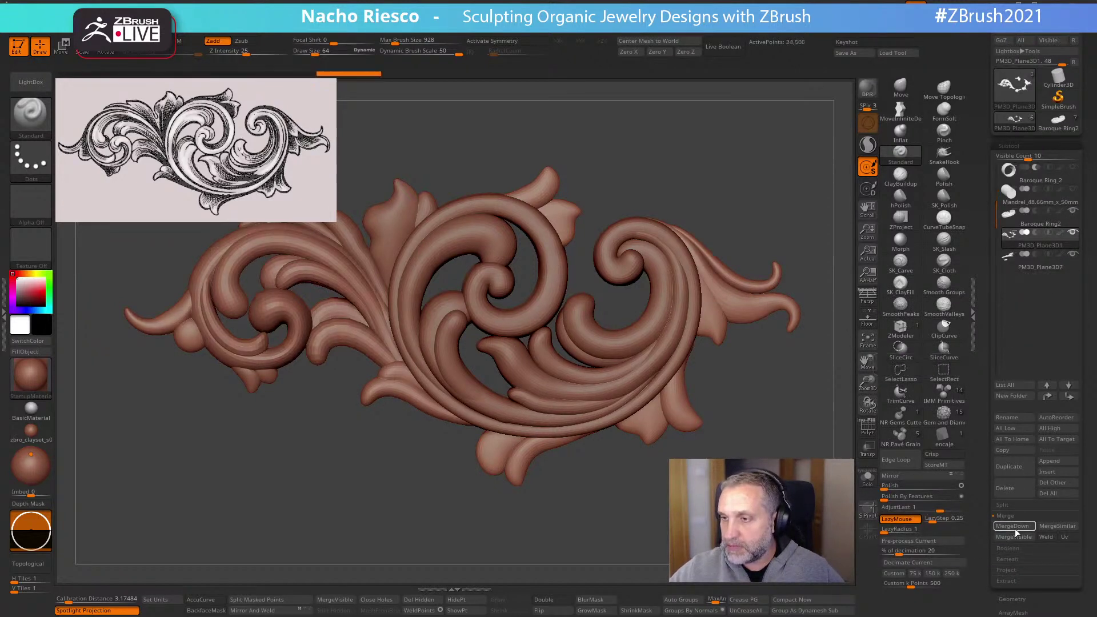
left_click(1015, 526)
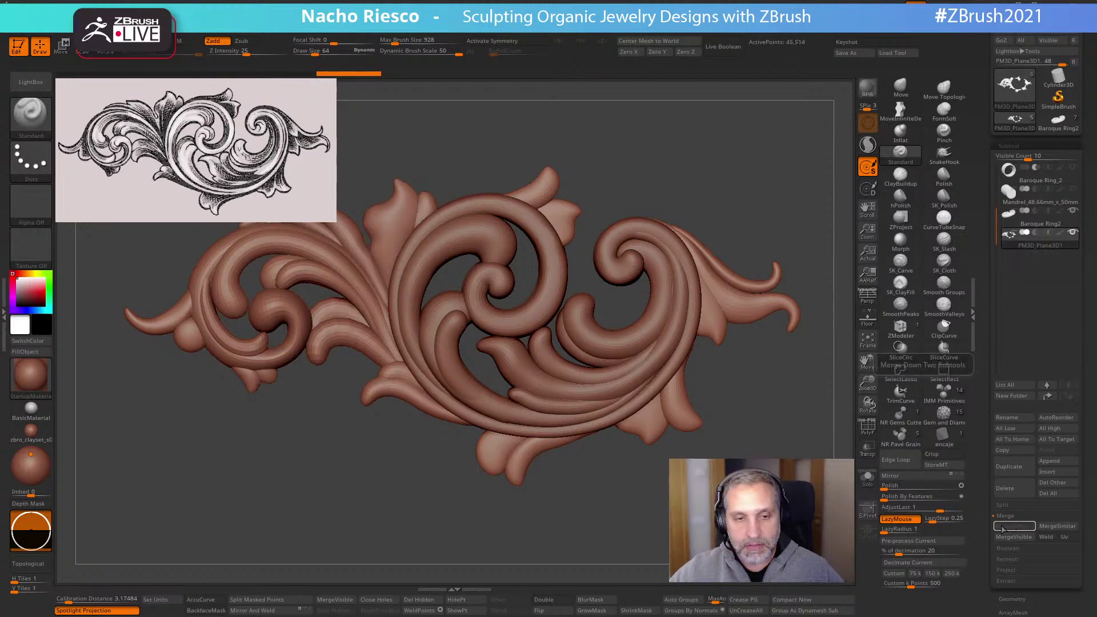
Isolate the merged leaf pieces with Solo, restore the main scroll, and check the ornament's depth from the side
left_click(868, 478)
left_click_drag(768, 394, 717, 380)
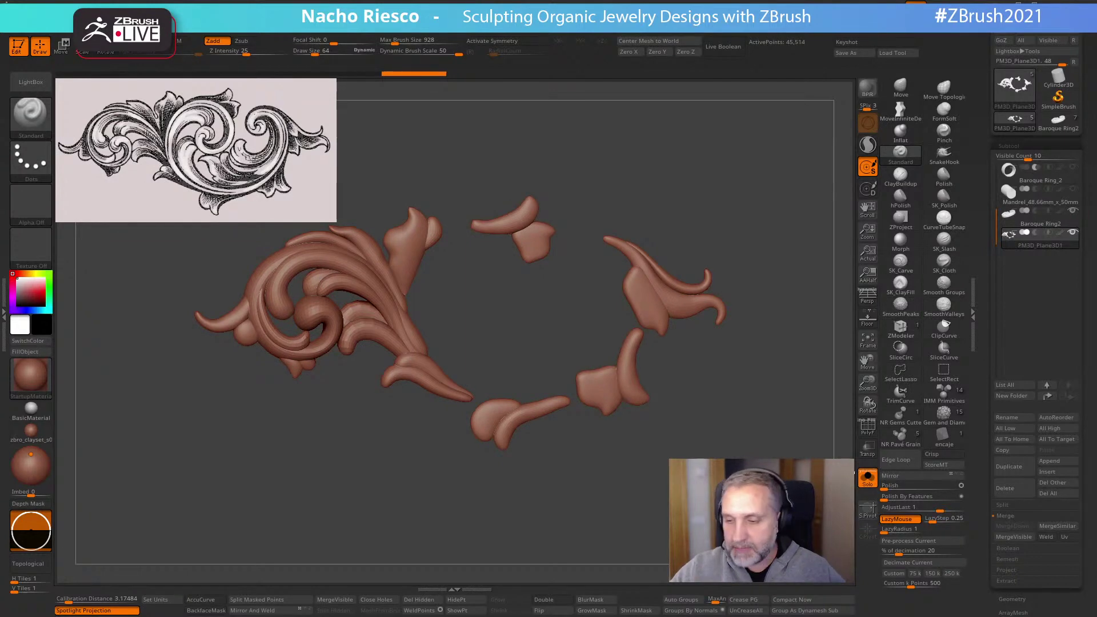
left_click(868, 478)
left_click_drag(743, 394, 811, 395, "shift")
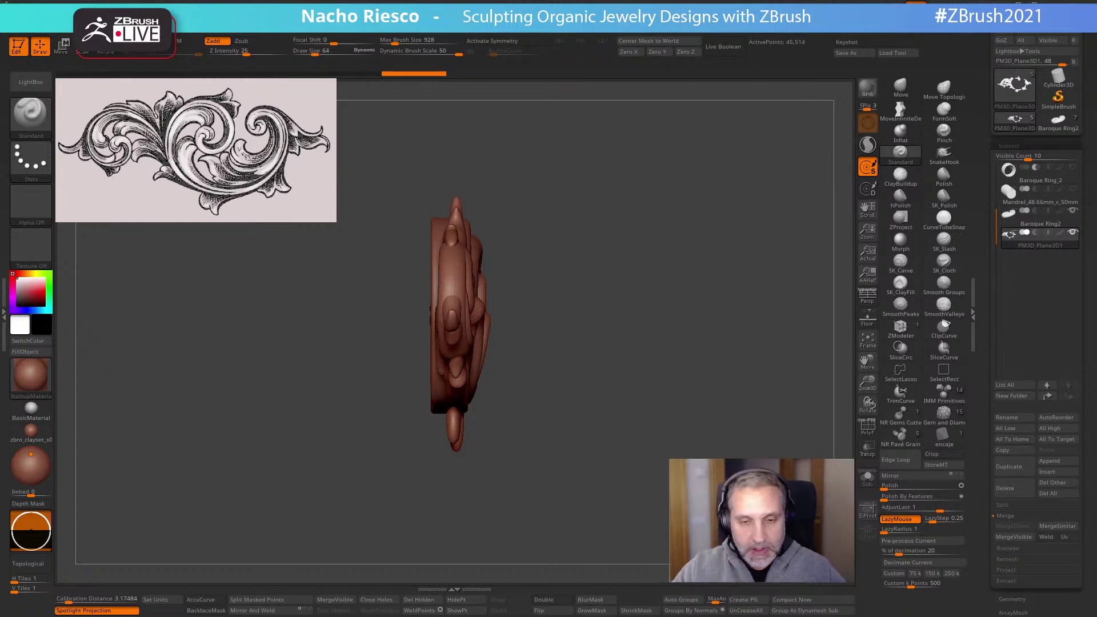
left_click_drag(829, 377, 786, 372, "shift")
Hide the Baroque Ring2 main scroll and turn on the polyframe display for the merged leaf pieces
left_click(1072, 210)
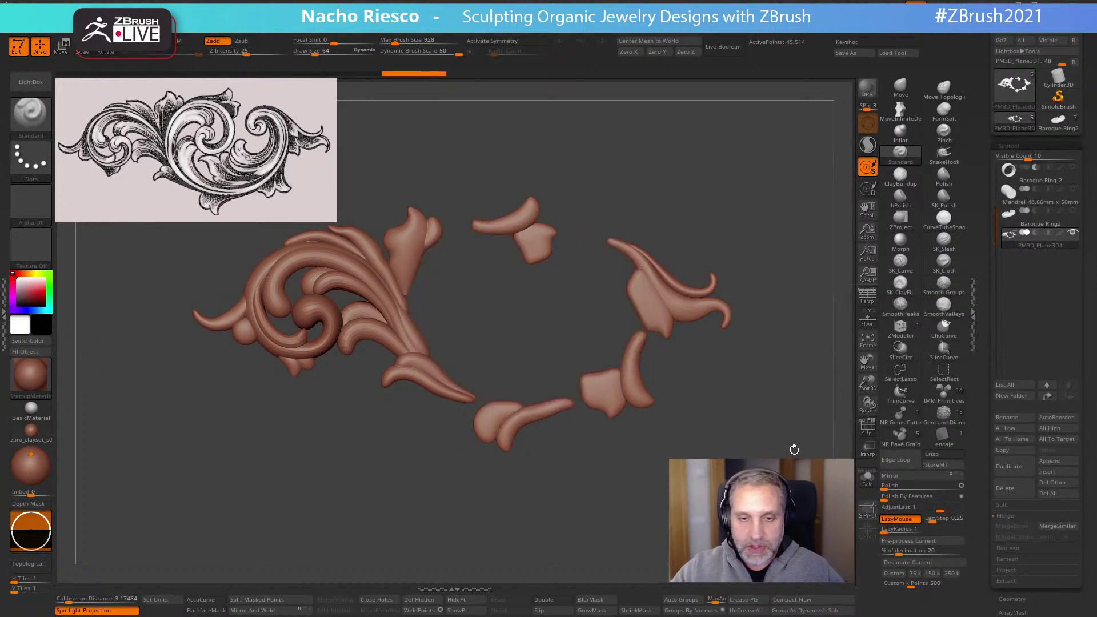
left_click_drag(794, 450, 831, 483, "alt")
left_click(1073, 211)
left_click_drag(799, 338, 780, 433, "alt")
mouse_move(1072, 223)
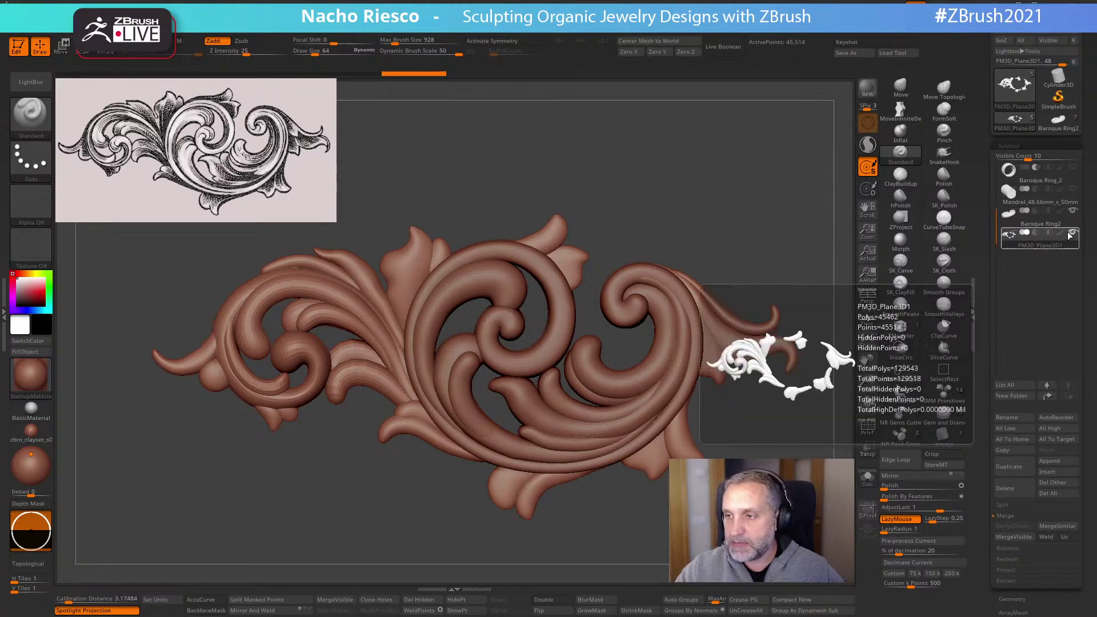
left_click(1072, 213)
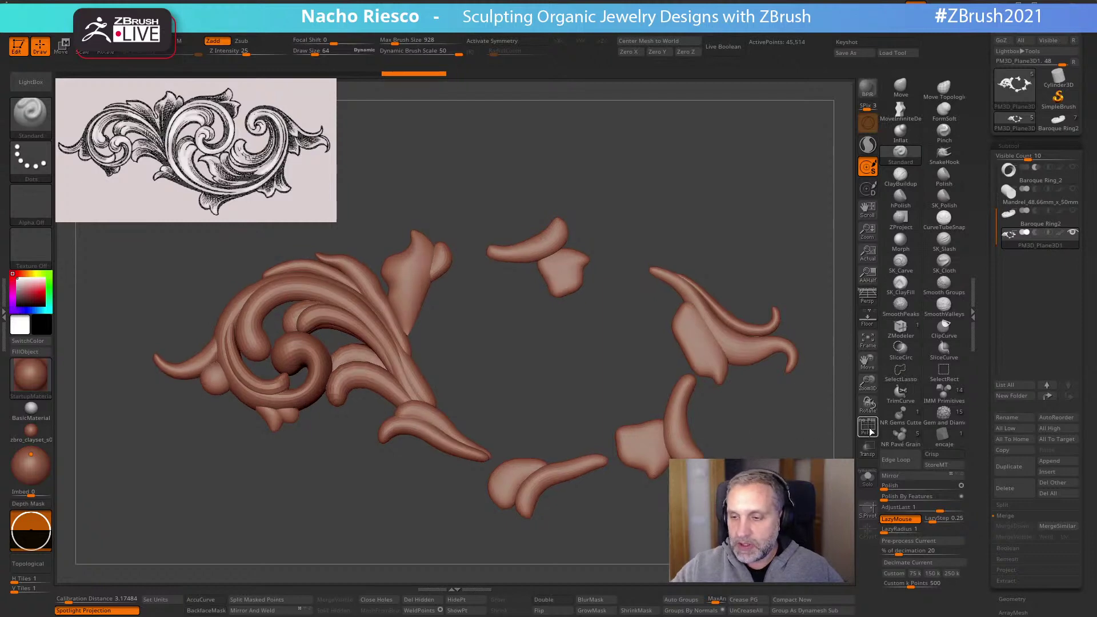
left_click(868, 426)
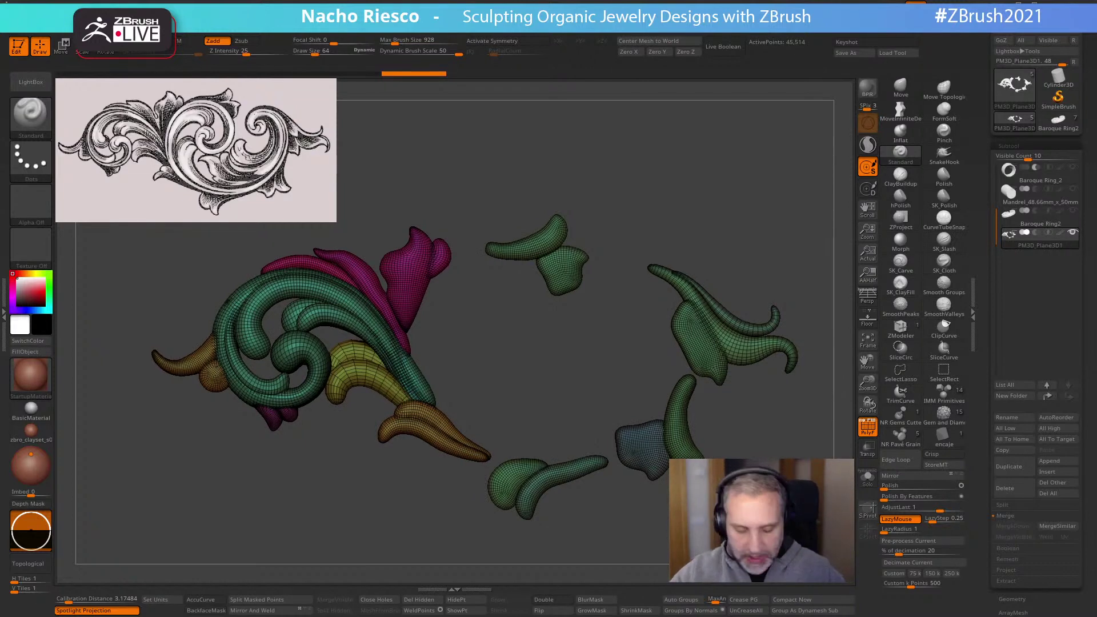
Assign a single polygroup to all of the merged leaf pieces
key("ctrl+w")
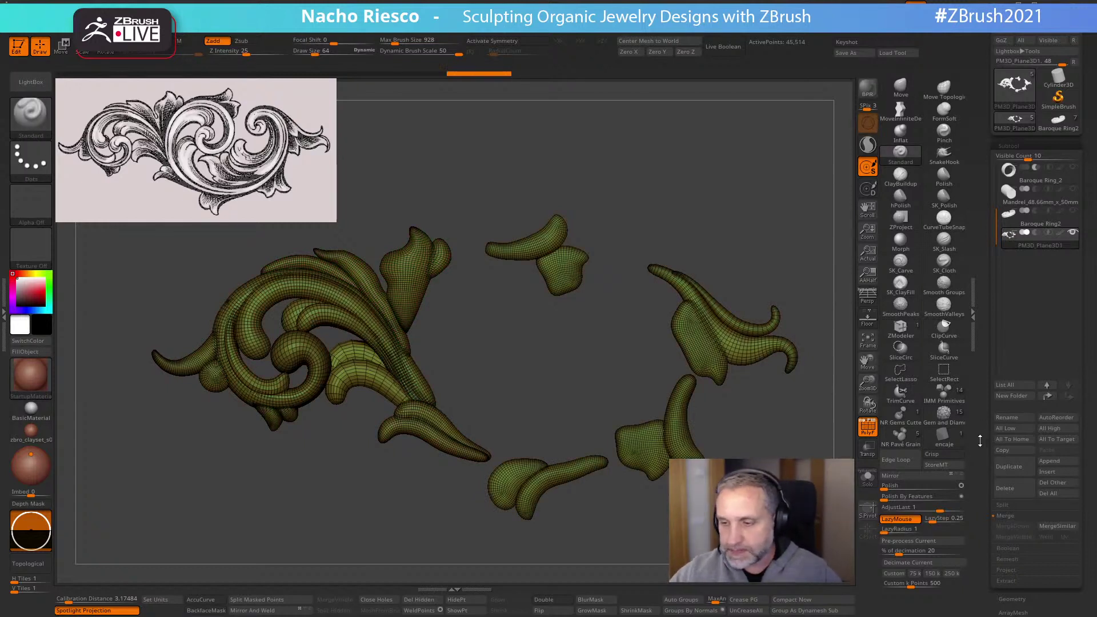
scroll(978, 469, "down", 2)
mouse_move(959, 439)
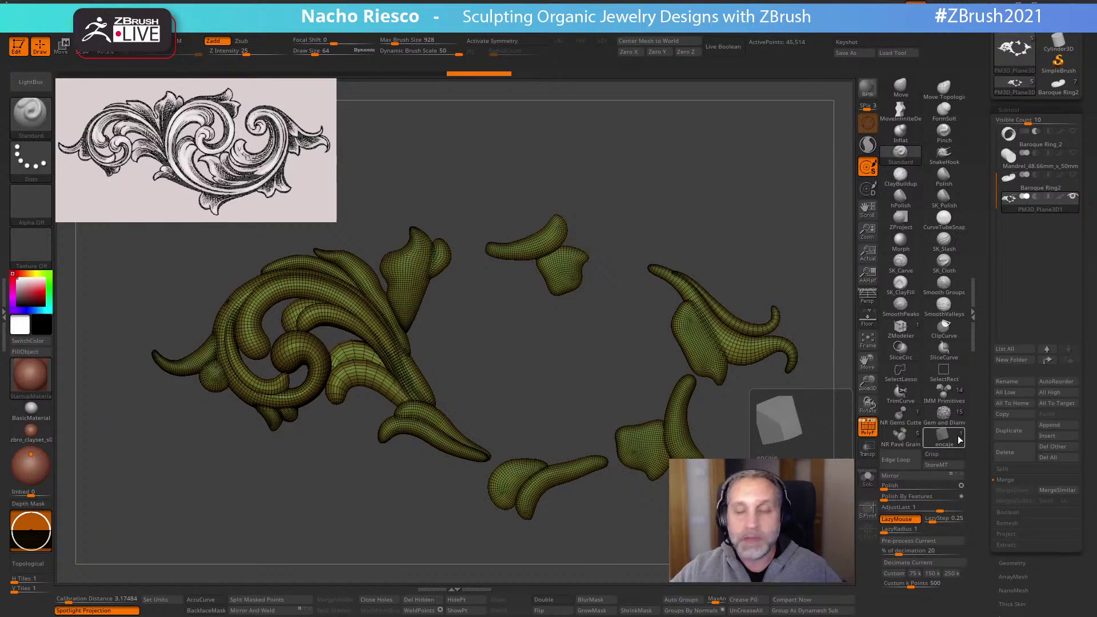
Remesh the merged leaf pieces with ZRemesher using the Same polygon count option
scroll(1015, 343, "down", 5)
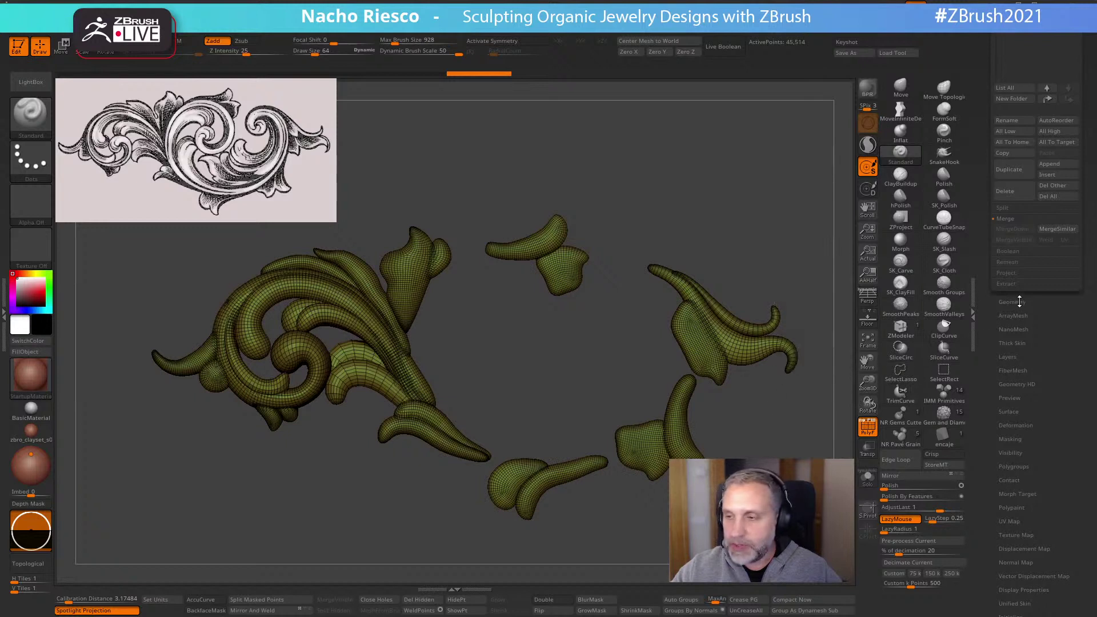
left_click(1020, 302)
scroll(1019, 377, "down", 2)
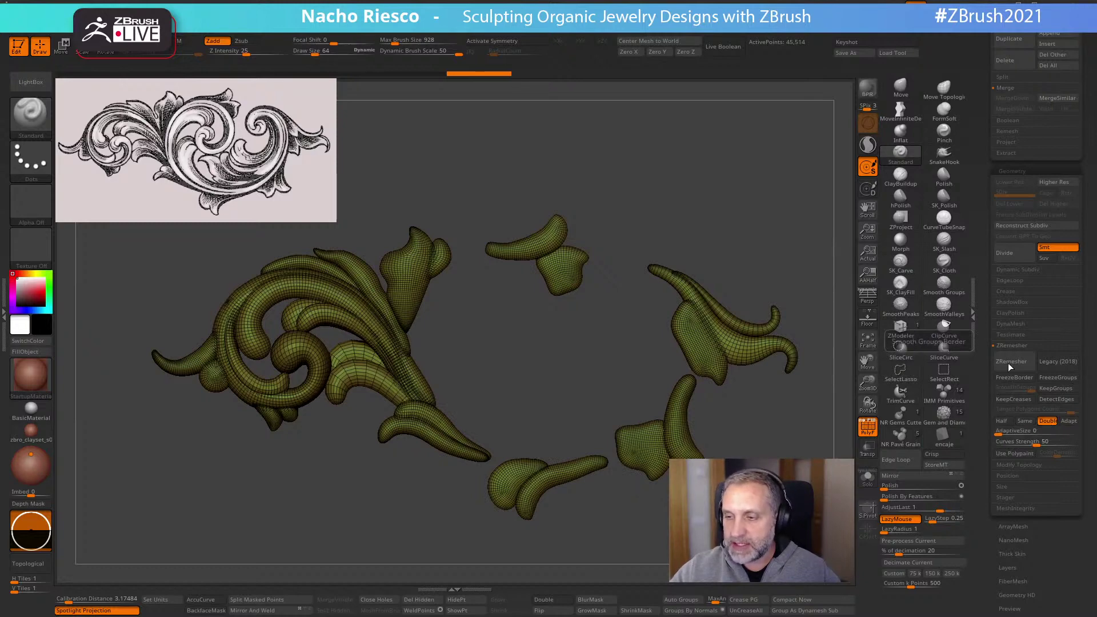
left_click(994, 369)
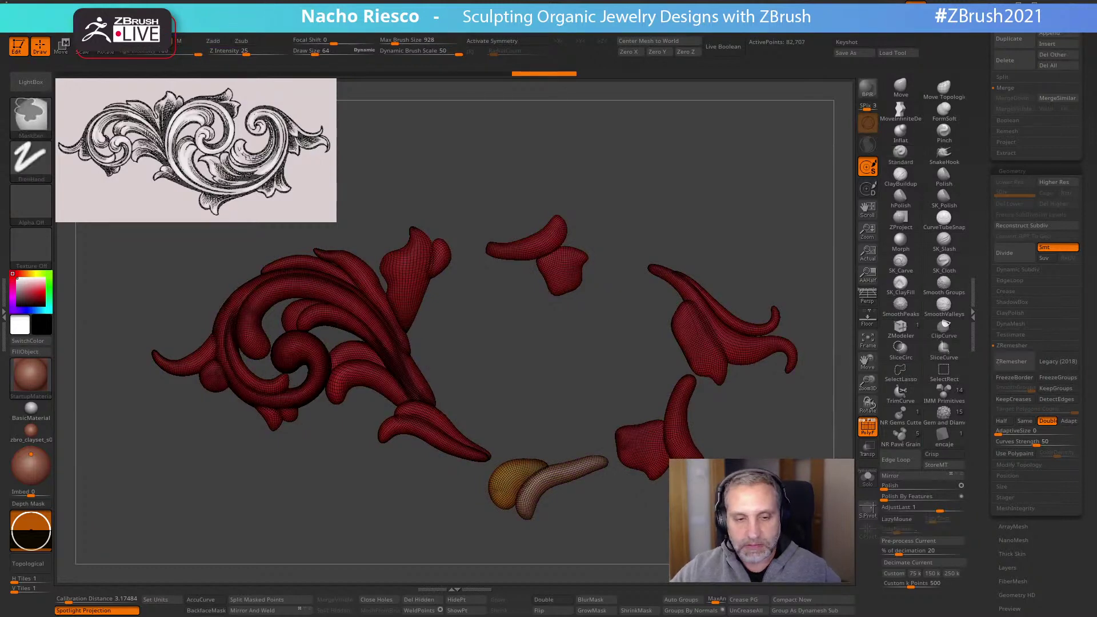
left_click(1024, 420)
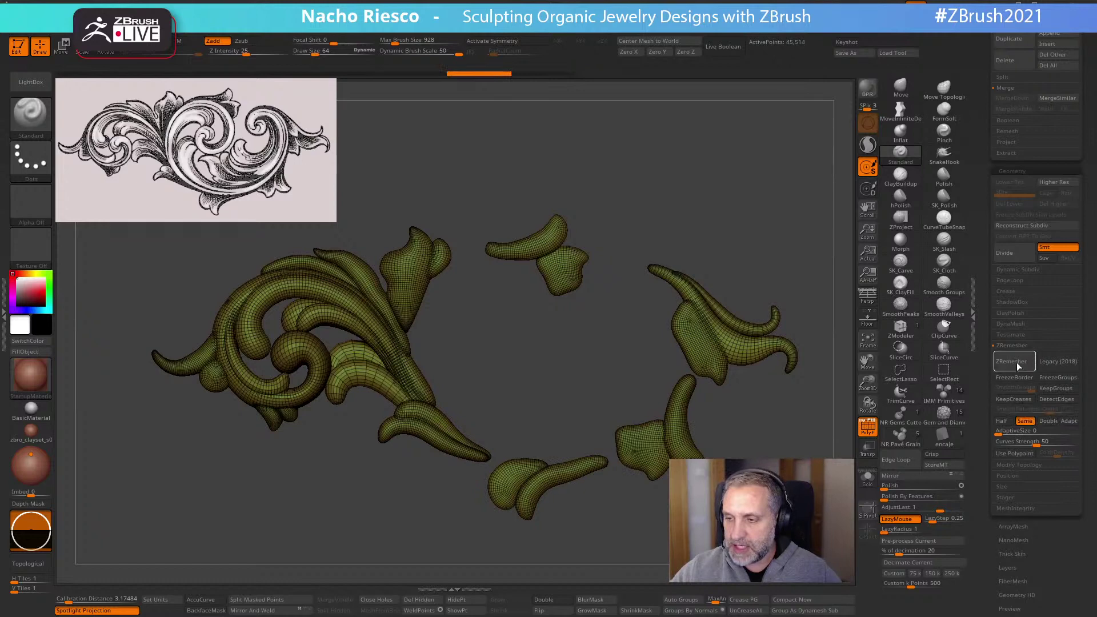
left_click(1008, 363)
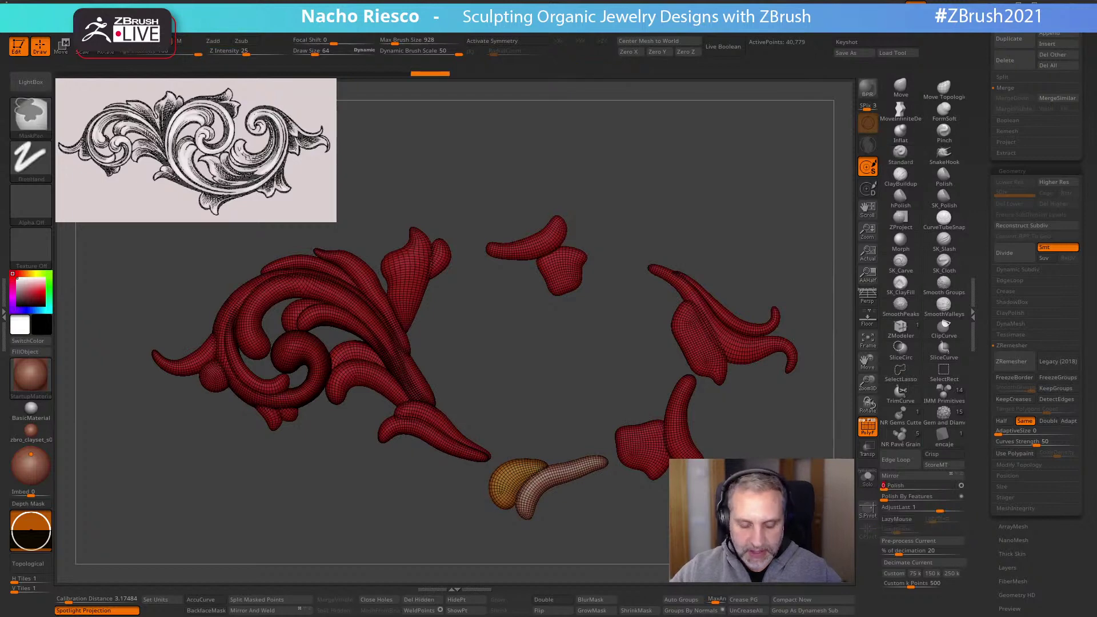
Give the front of the leaf pieces its own polygroup with Group Front and isolate the polygroup on their back side
scroll(989, 458, "down", 5)
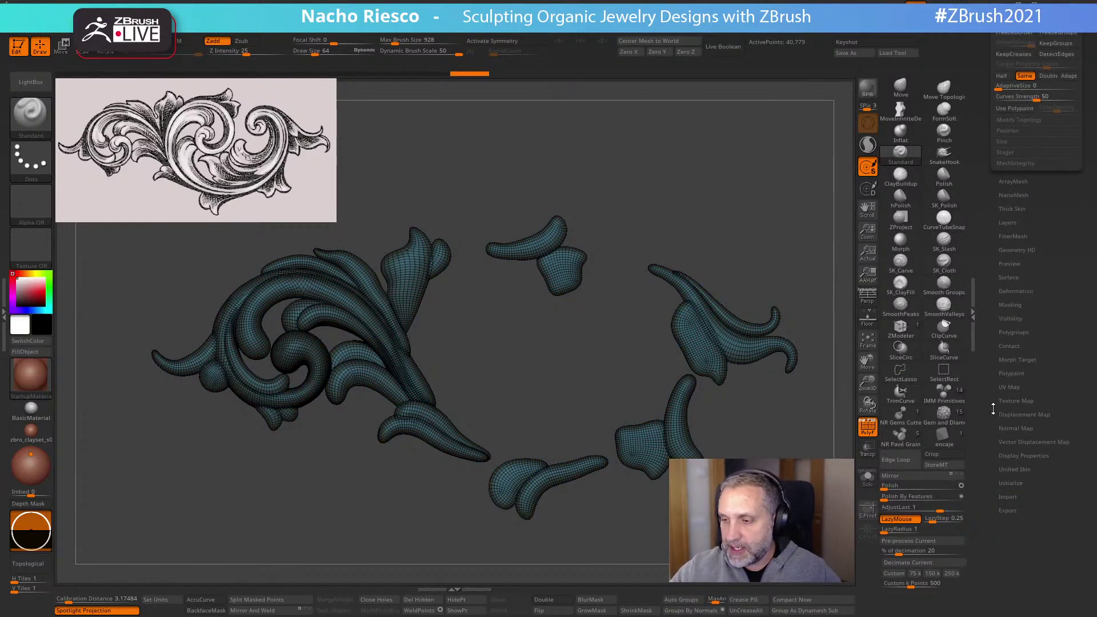
left_click(1022, 333)
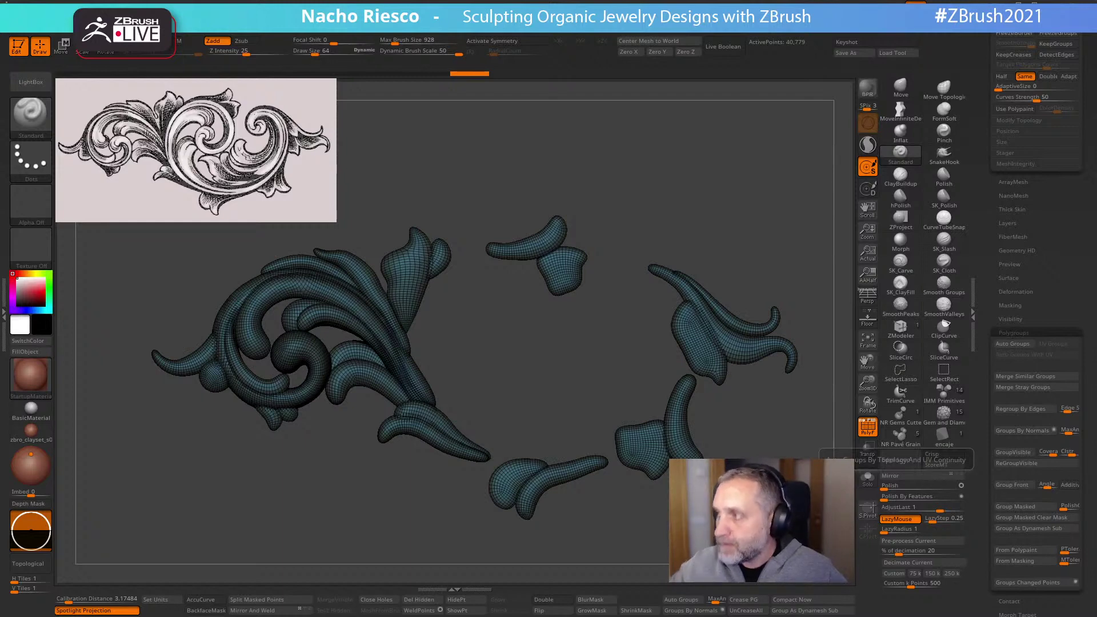
key("XF86AudioRaiseVolume")
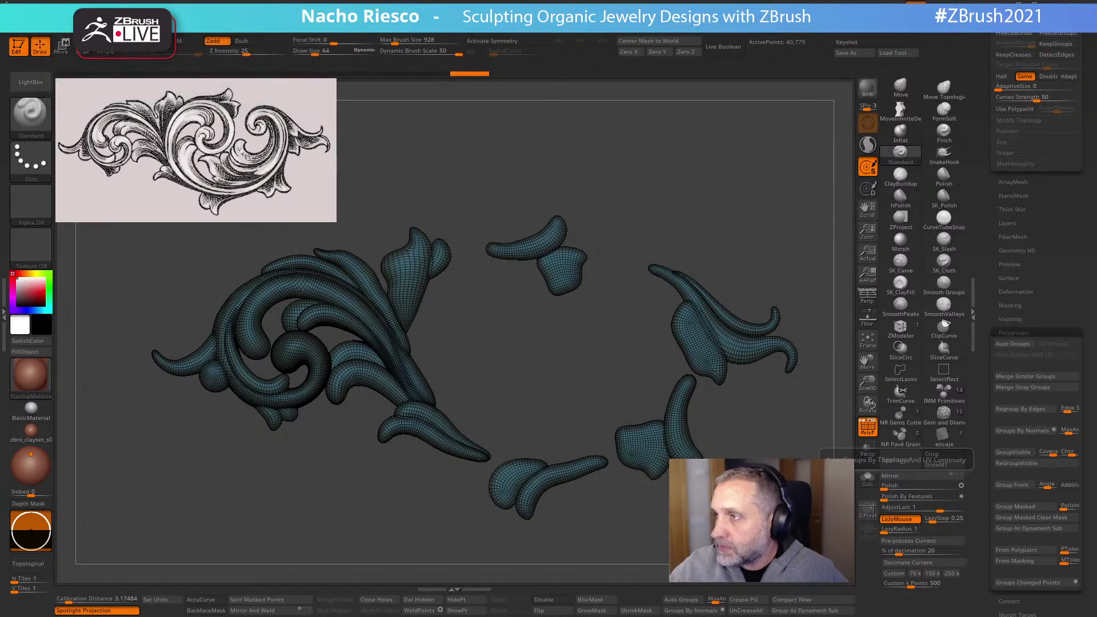
scroll(991, 342, "down", 5)
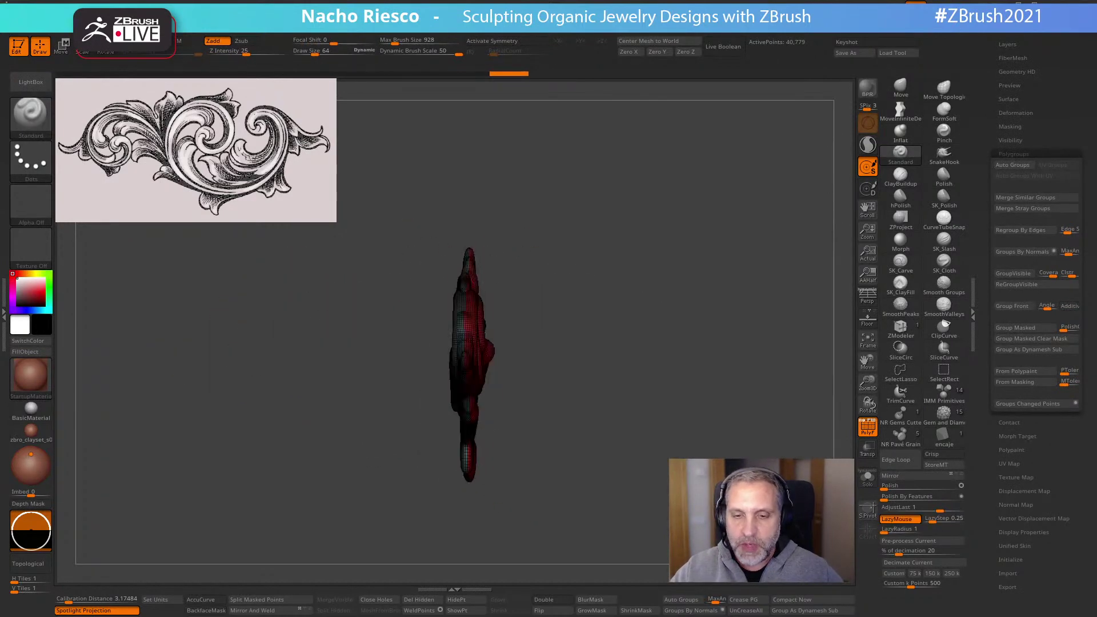
left_click_drag(572, 354, 486, 354, "shift")
left_click_drag(571, 354, 660, 507, "alt")
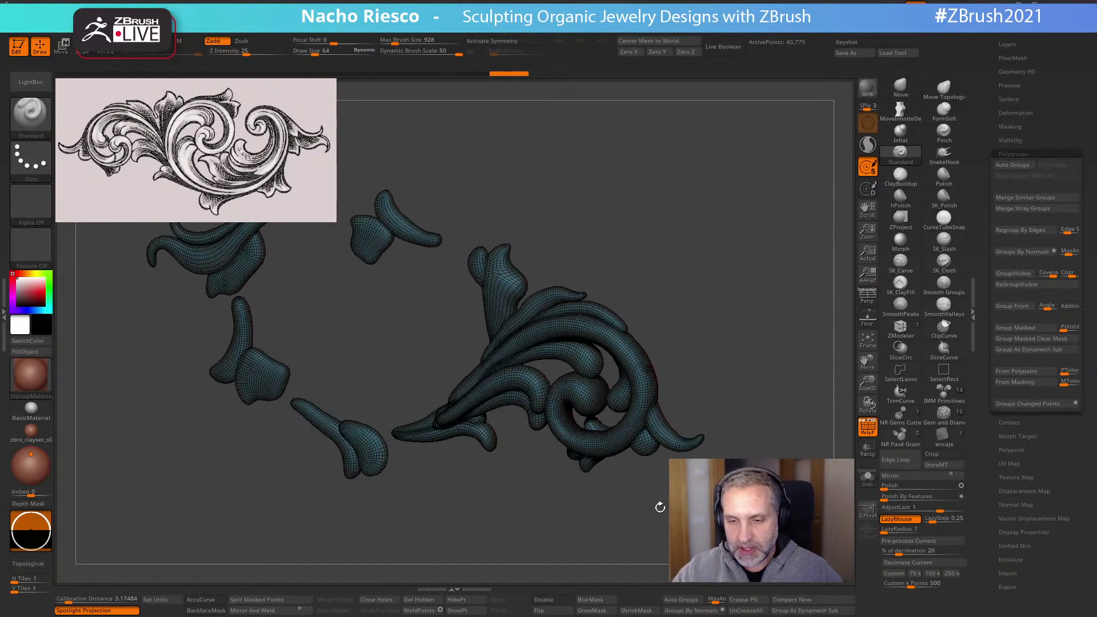
left_click(636, 388, "ctrl+shift")
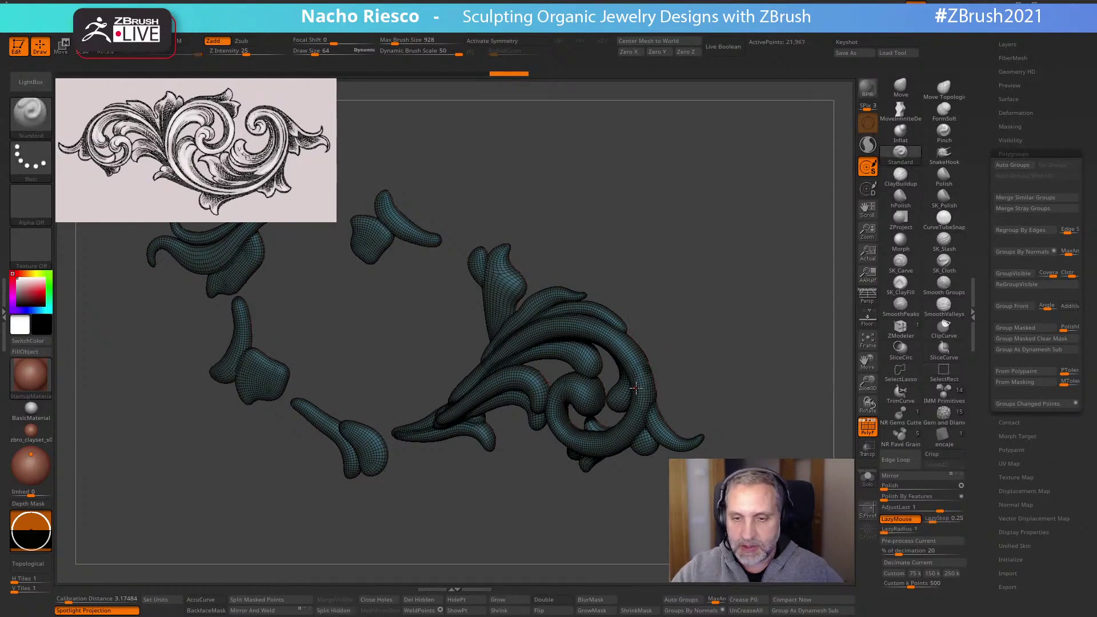
Add an edge loop with Crisp enabled along the isolated back side's borders and smooth it with Polish By Features
left_click_drag(635, 388, 811, 457)
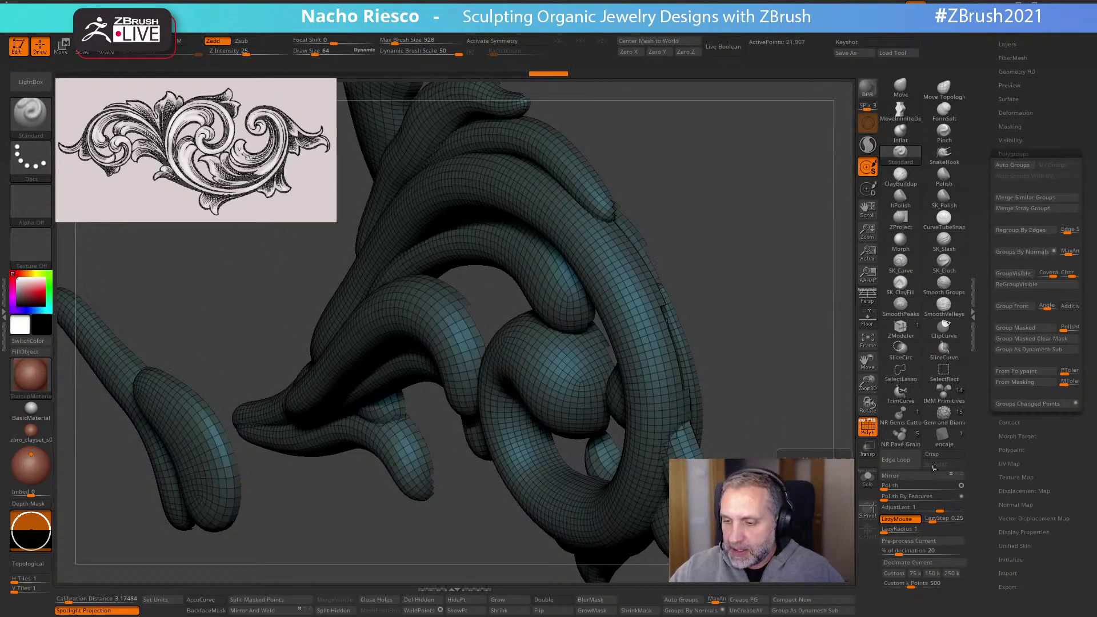
left_click_drag(789, 377, 685, 320)
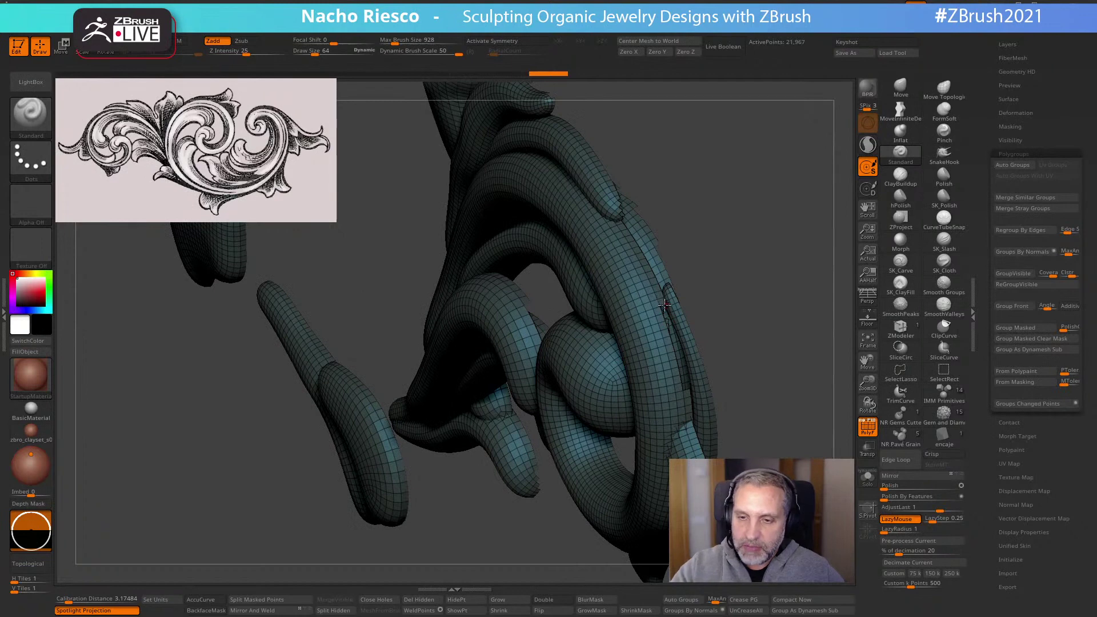
left_click_drag(776, 419, 800, 429)
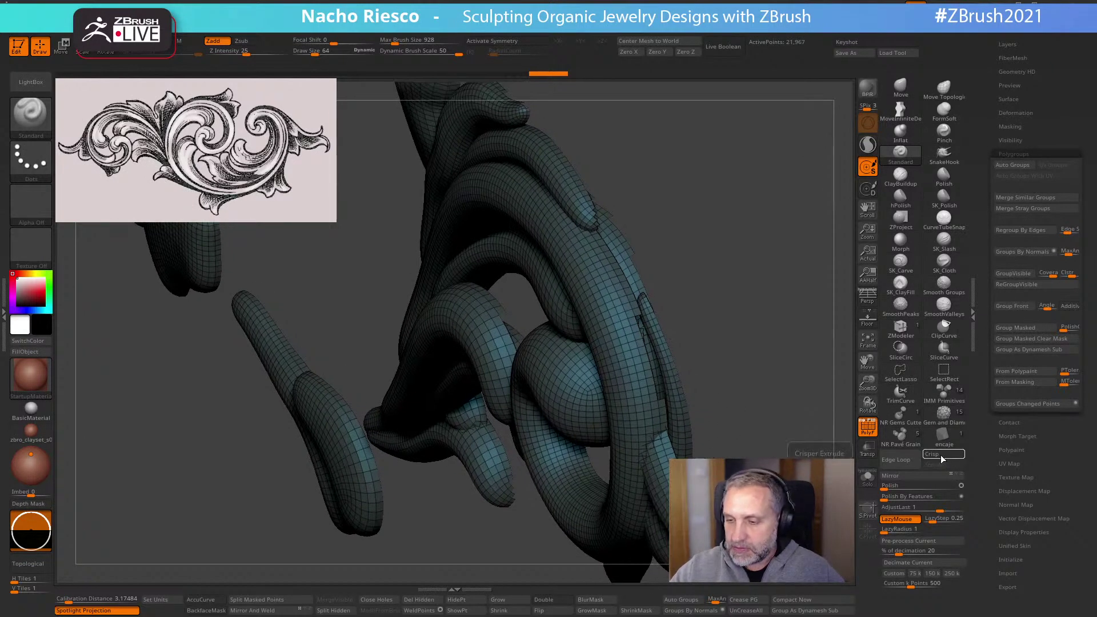
left_click(941, 455)
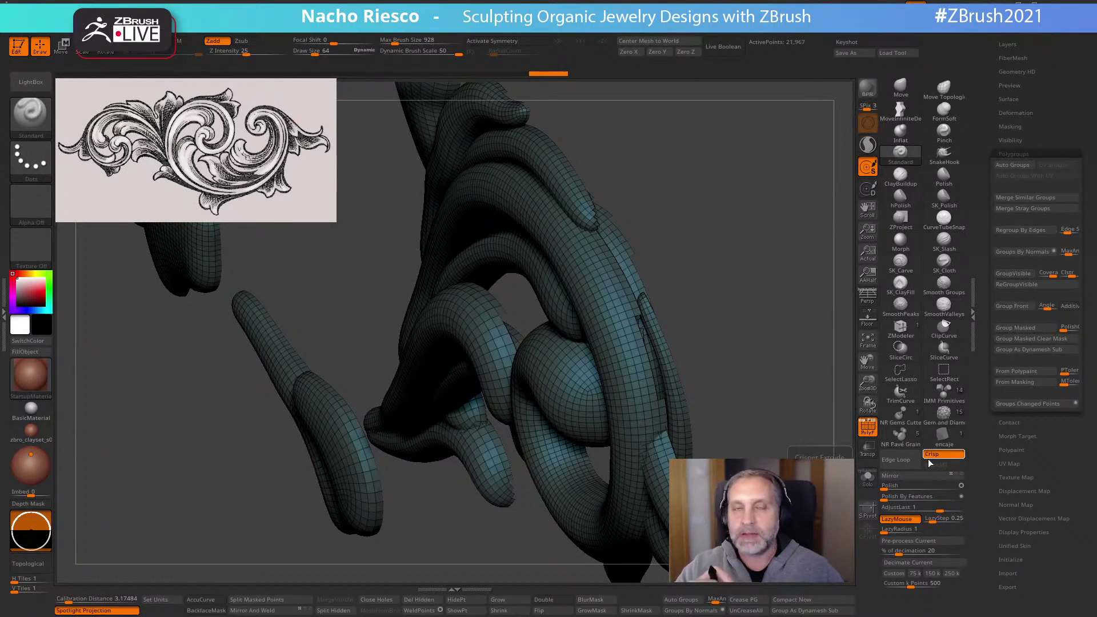
left_click_drag(797, 357, 778, 341)
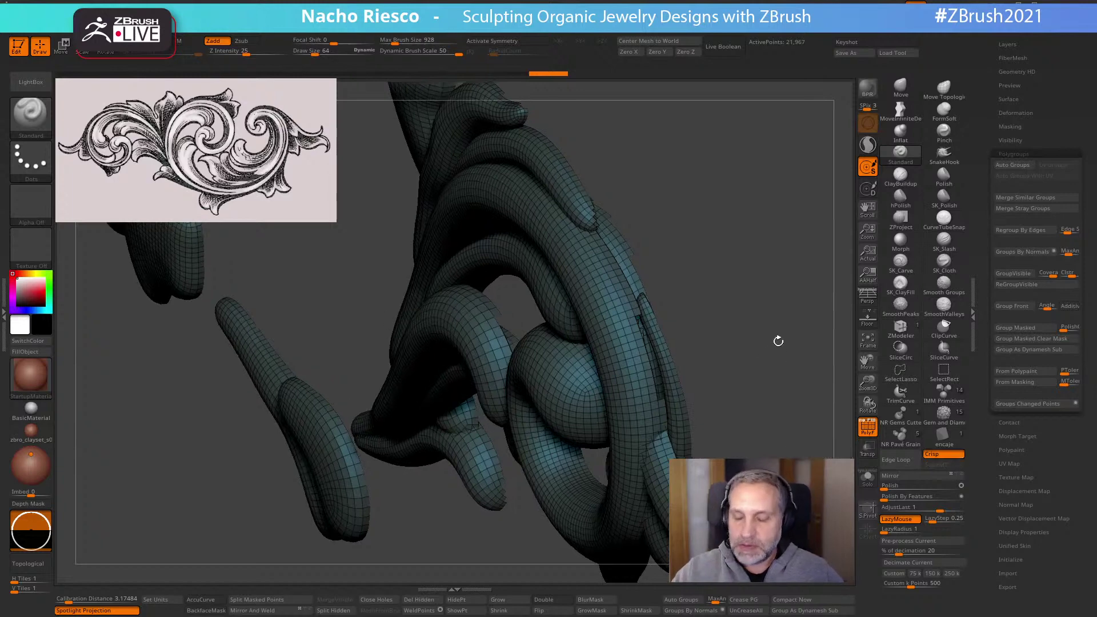
left_click(895, 459)
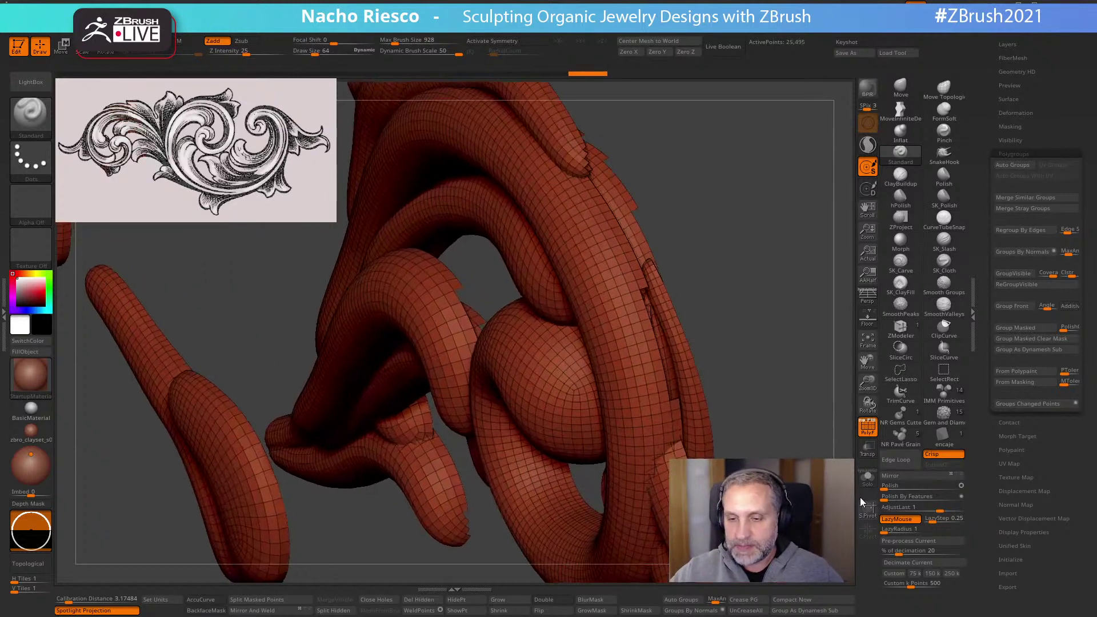
left_click(894, 497)
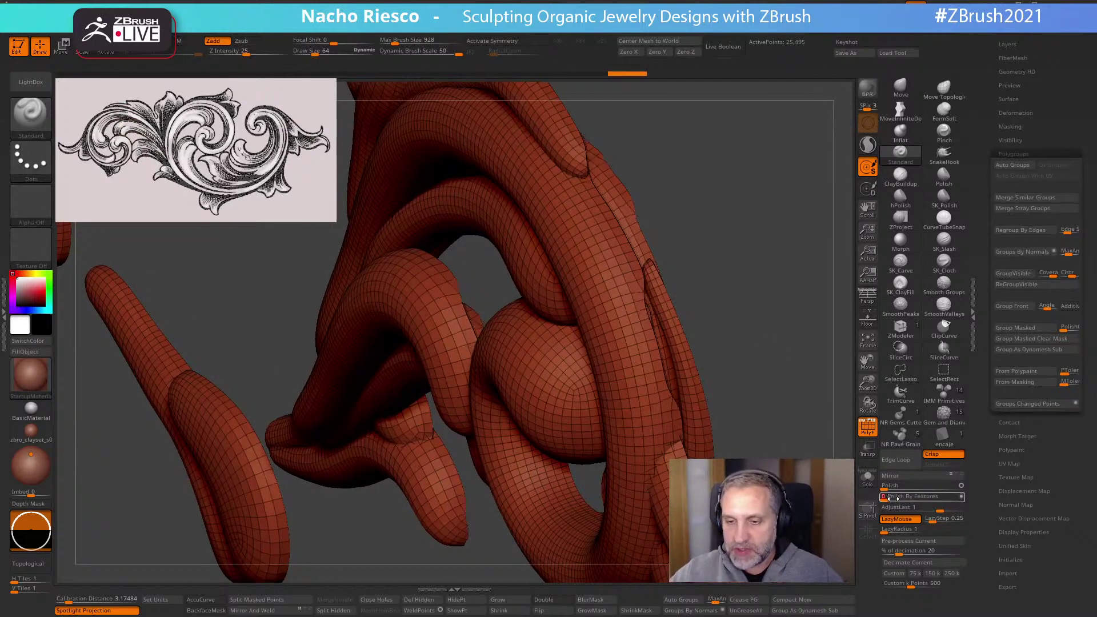
Isolate the back surface without its edge loop, mask everything else, and bring the full leaf mesh back into view
mouse_move(789, 400)
left_mouse_down()
mouse_move(791, 460)
mouse_move(686, 392)
left_mouse_up()
key("ctrl+shift")
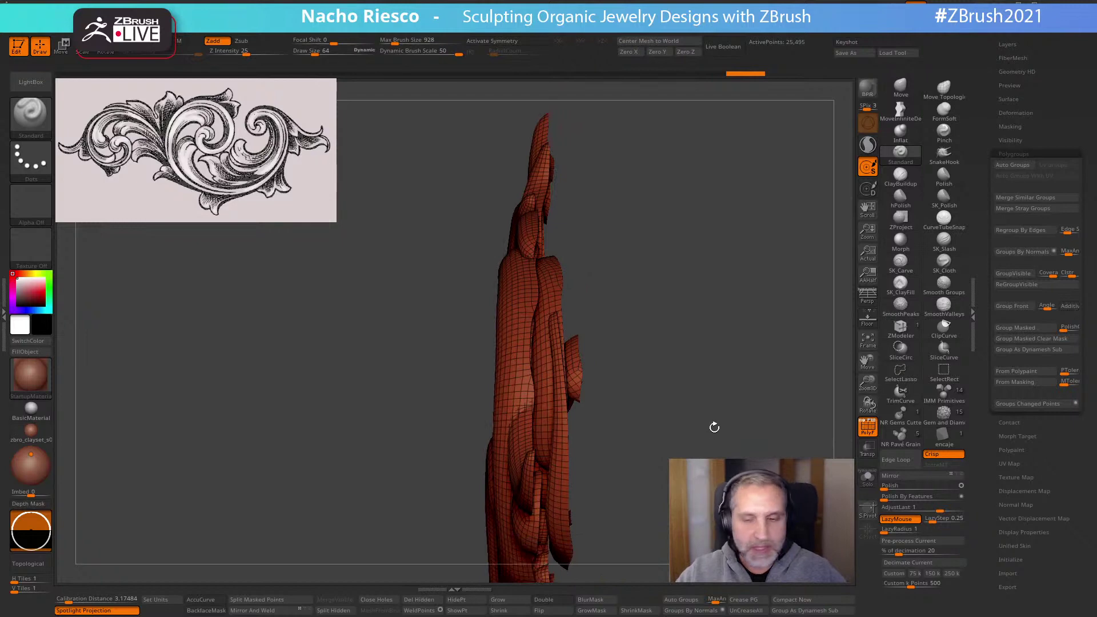
key("ctrl+shift")
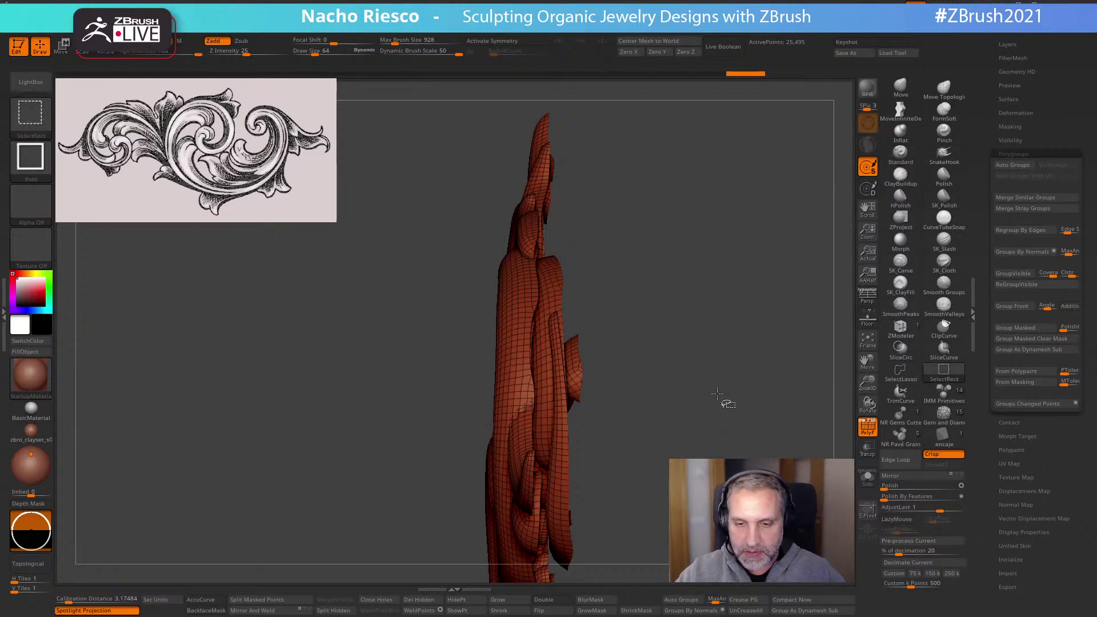
left_click(717, 394, "ctrl+shift")
mouse_move(730, 397)
left_mouse_down()
mouse_move(512, 380)
mouse_move(597, 380)
left_mouse_up()
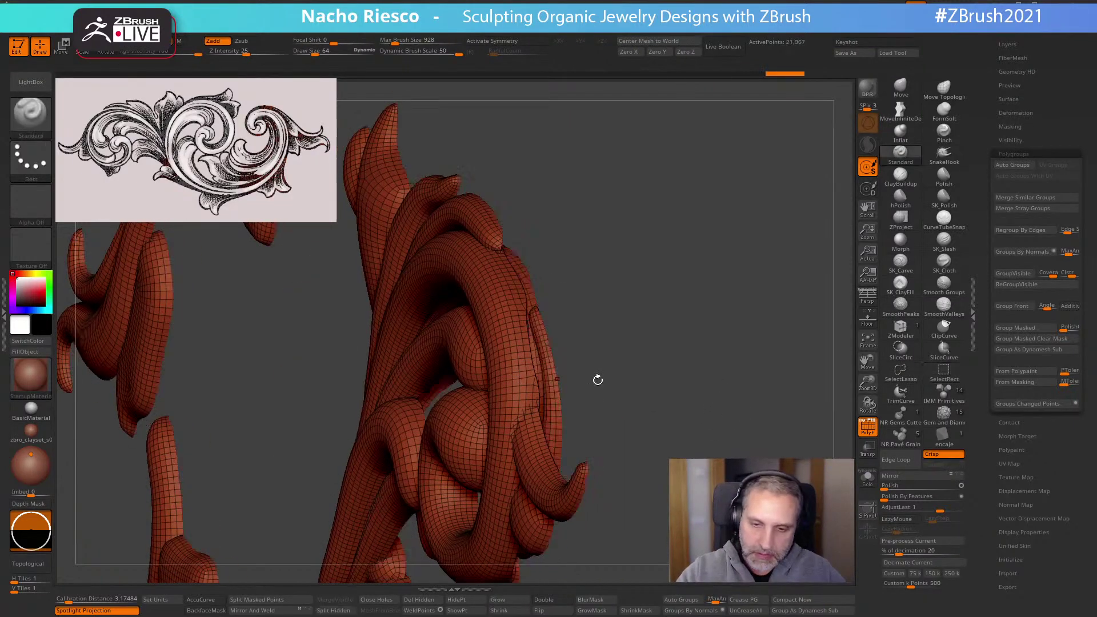
left_click_drag(700, 383, 742, 376, "ctrl+shift")
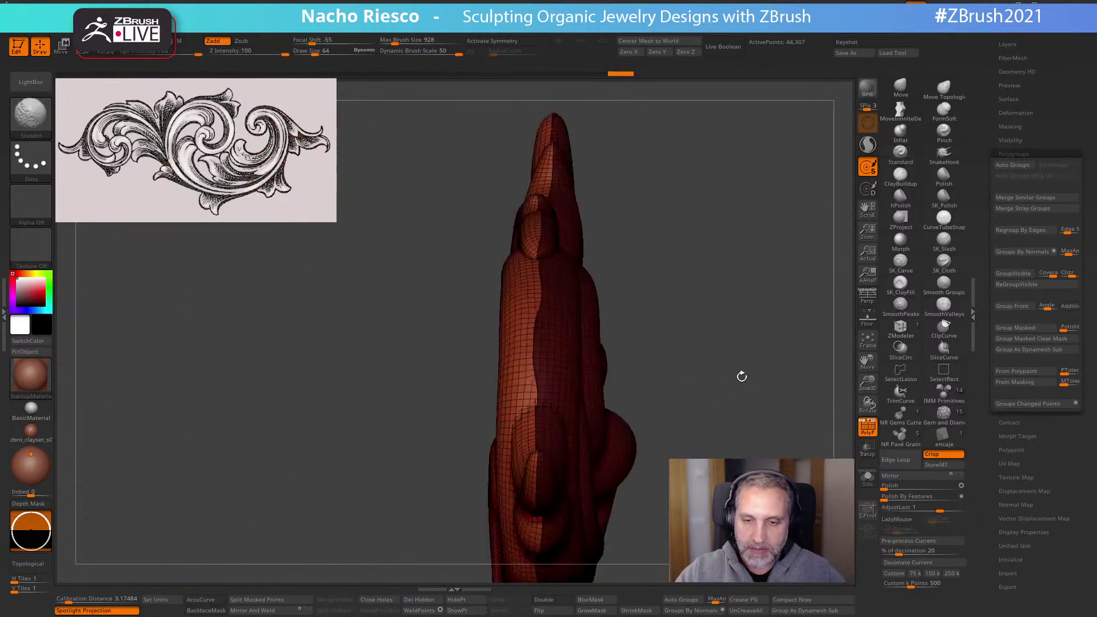
Move the unmasked back away from the front to extrude the leaf pieces' side walls, and turn off the polyframe
key("w")
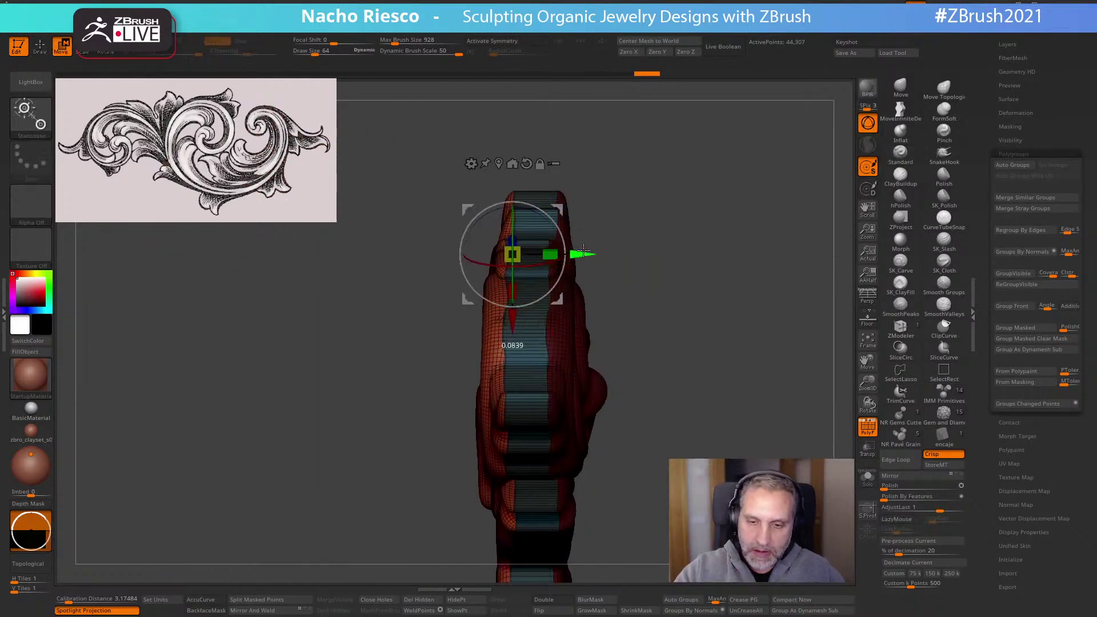
left_click(868, 426)
key("q")
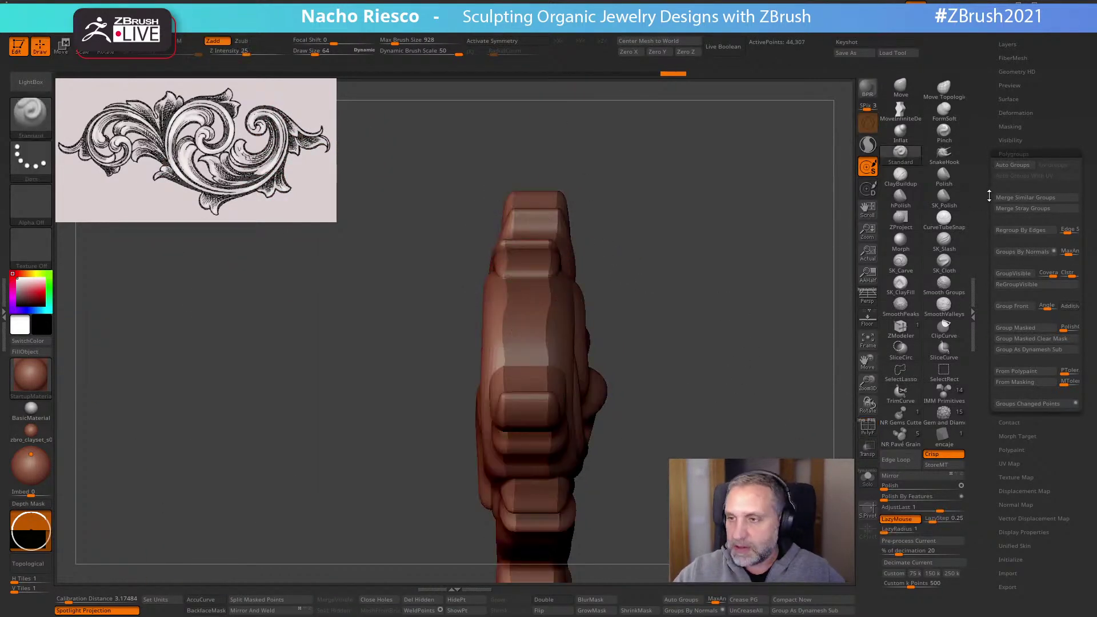
Show the Baroque Ring2 main scroll and shift the unmasked back of the leaf pieces along the depth axis to match it
left_click_drag(989, 195, 996, 283)
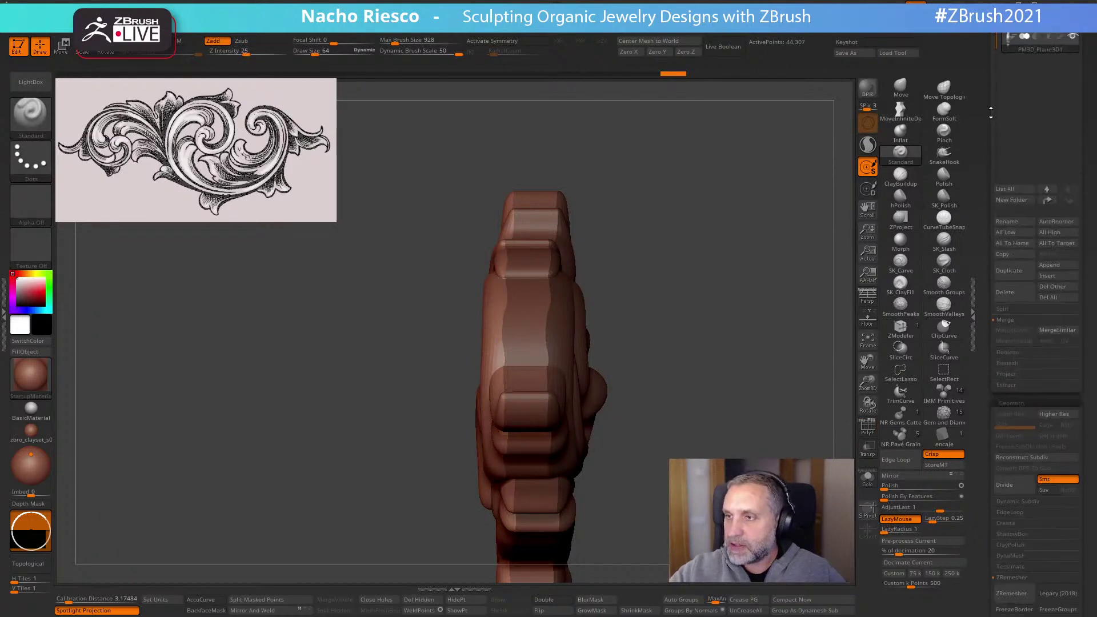
left_click_drag(990, 112, 990, 165)
left_click_drag(753, 375, 681, 406)
key("w")
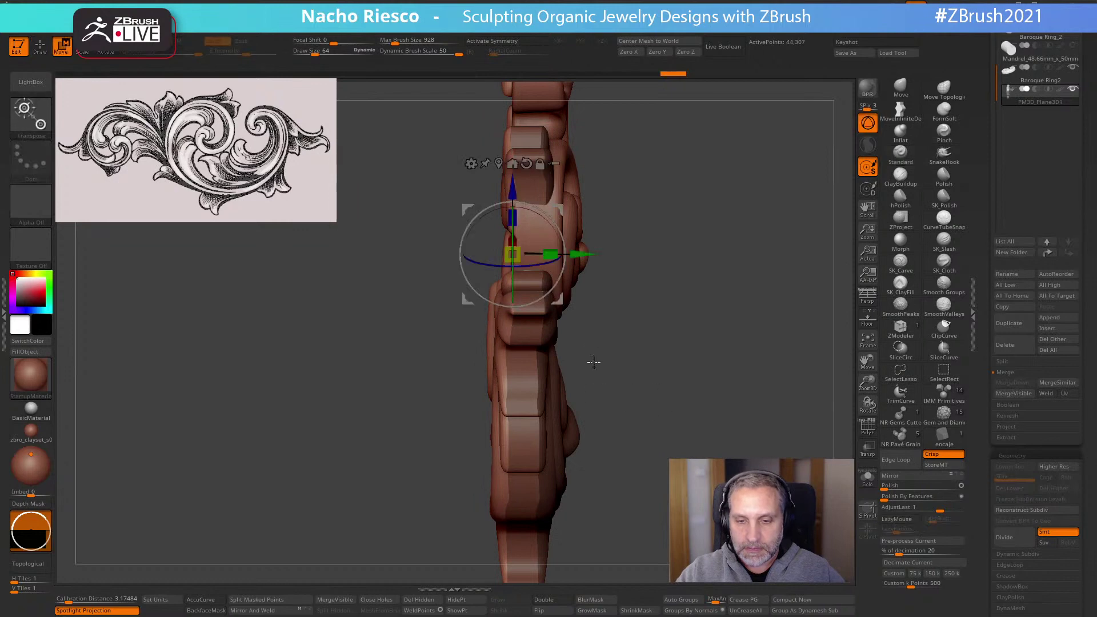
left_click_drag(590, 254, 574, 254)
key("q")
Draw a Transpose line across the ornament's depth and use it to adjust the unmasked back of the leaf pieces
mouse_move(673, 322)
left_mouse_down()
mouse_move(737, 342)
mouse_move(742, 367)
mouse_move(716, 427)
mouse_move(658, 478)
mouse_move(568, 455)
mouse_move(526, 529)
left_mouse_up()
key("w")
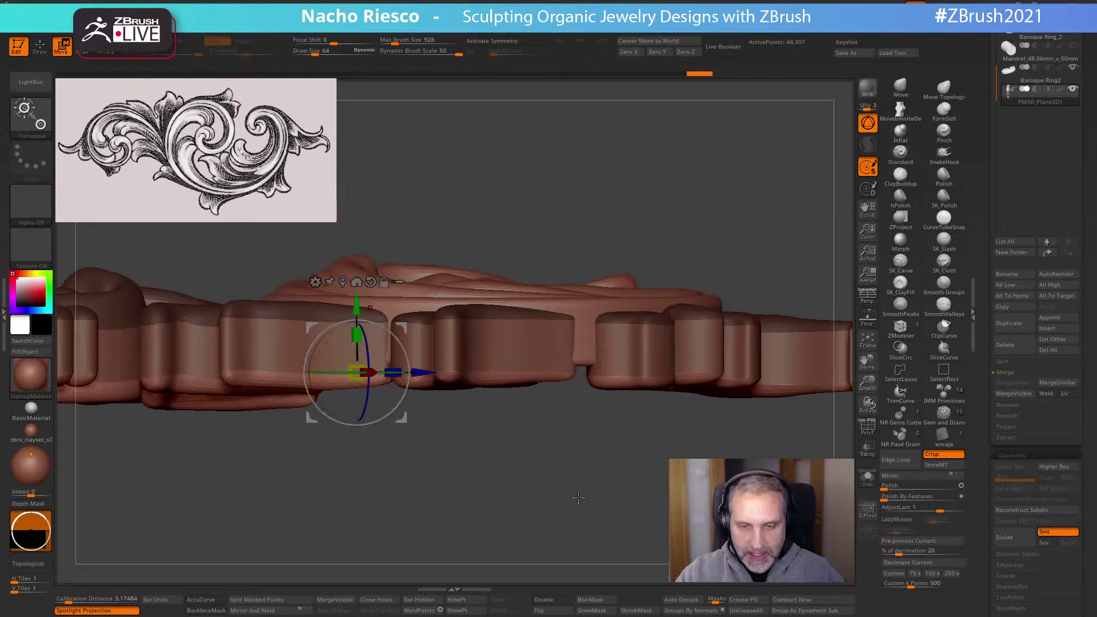
left_click_drag(578, 502, 561, 535, "alt")
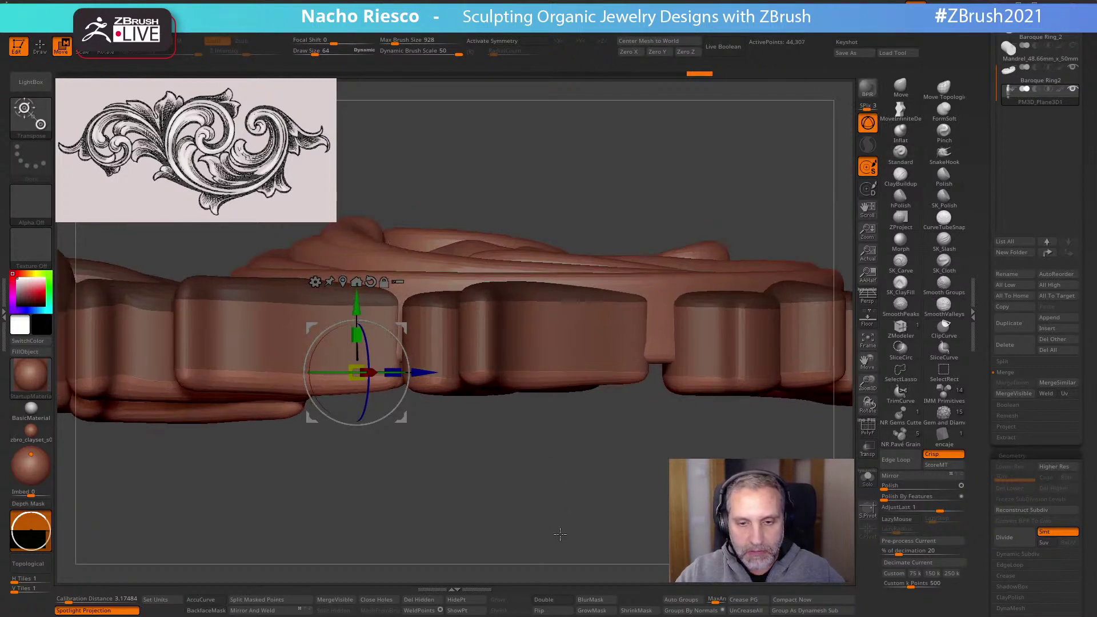
key("y")
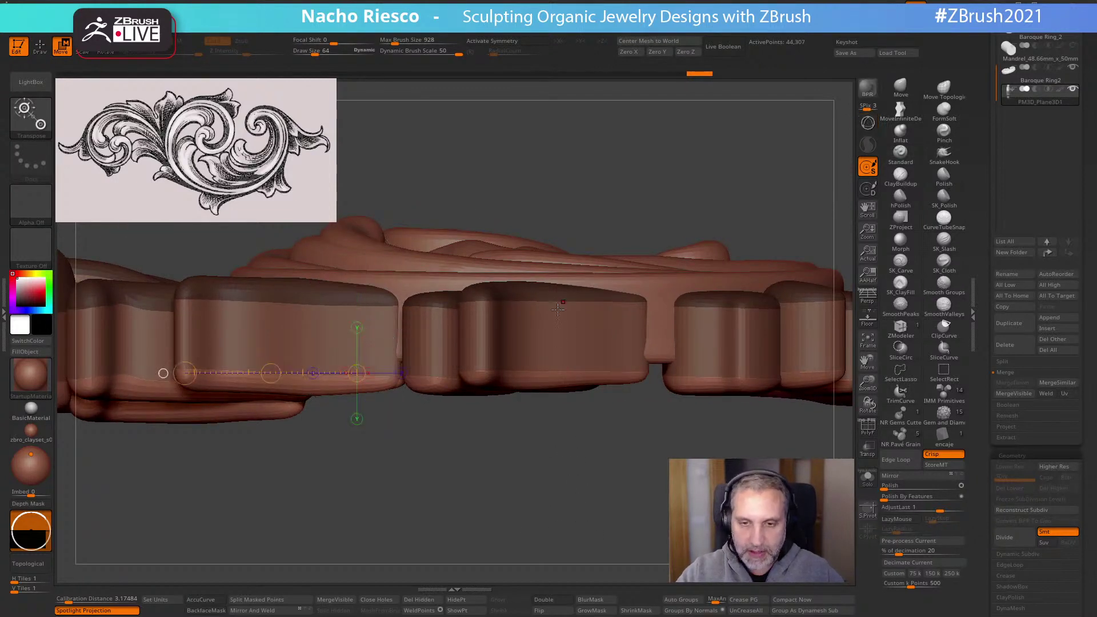
left_click_drag(545, 284, 546, 461)
left_click_drag(546, 282, 554, 361)
left_click_drag(594, 394, 633, 369)
key("q")
left_click_drag(549, 414, 563, 433)
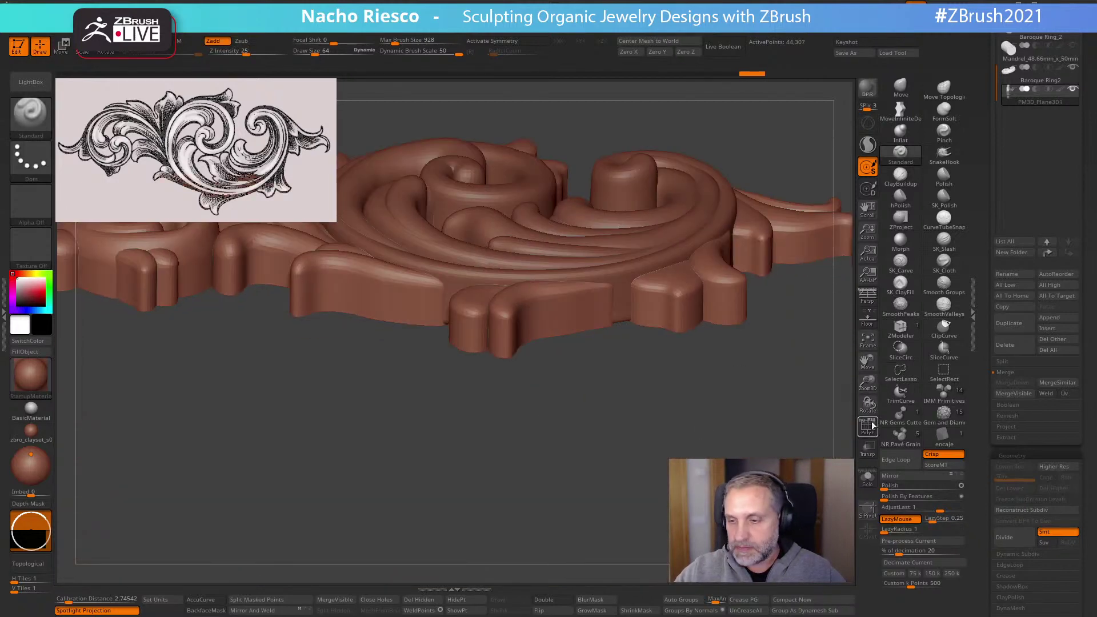
ZRemesh the extruded leaf pieces with KeepGroups enabled, then return to the front view with the polyframe turned off
left_click(871, 426)
mouse_move(795, 313)
left_mouse_down()
mouse_move(788, 303)
mouse_move(778, 338)
mouse_move(725, 372)
mouse_move(742, 372)
mouse_move(742, 403)
mouse_move(623, 362)
left_mouse_up()
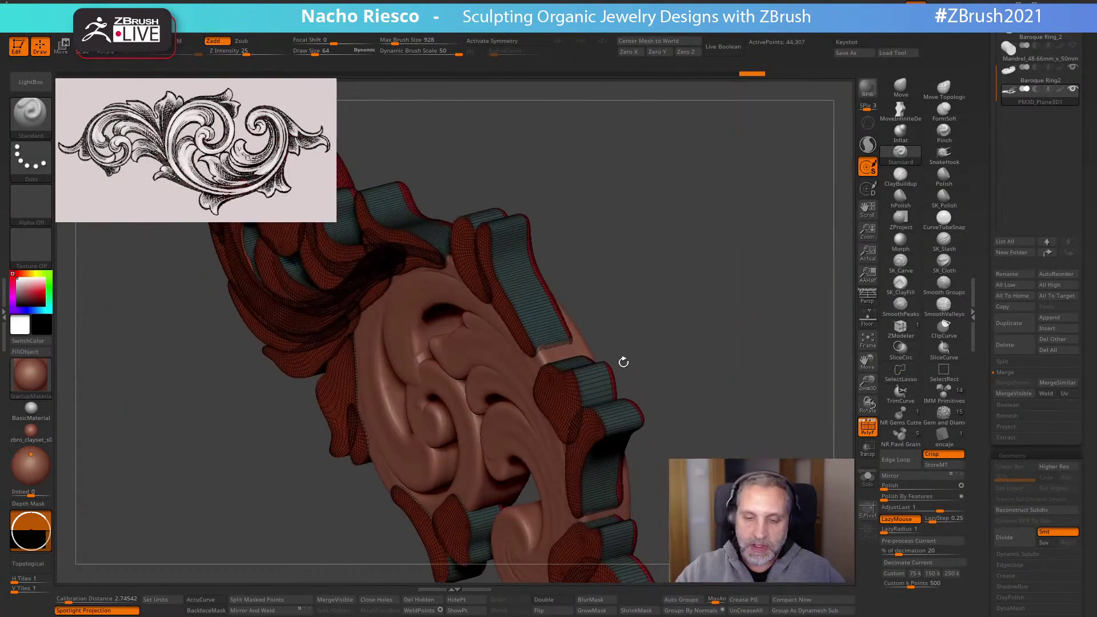
left_click_drag(685, 327, 693, 319, "shift")
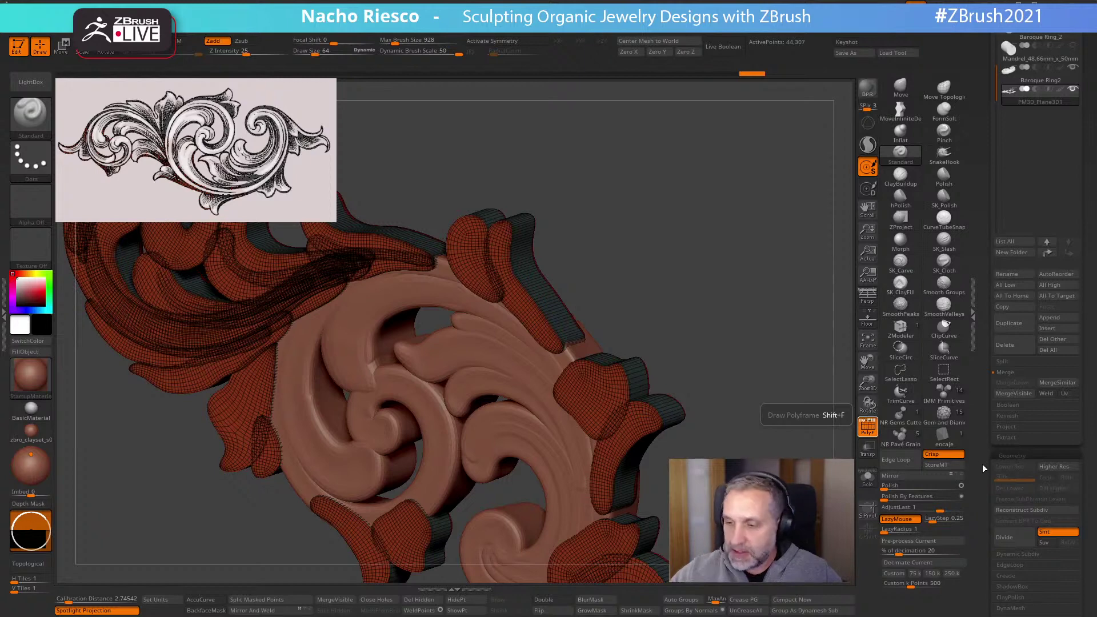
scroll(1017, 388, "down", 6)
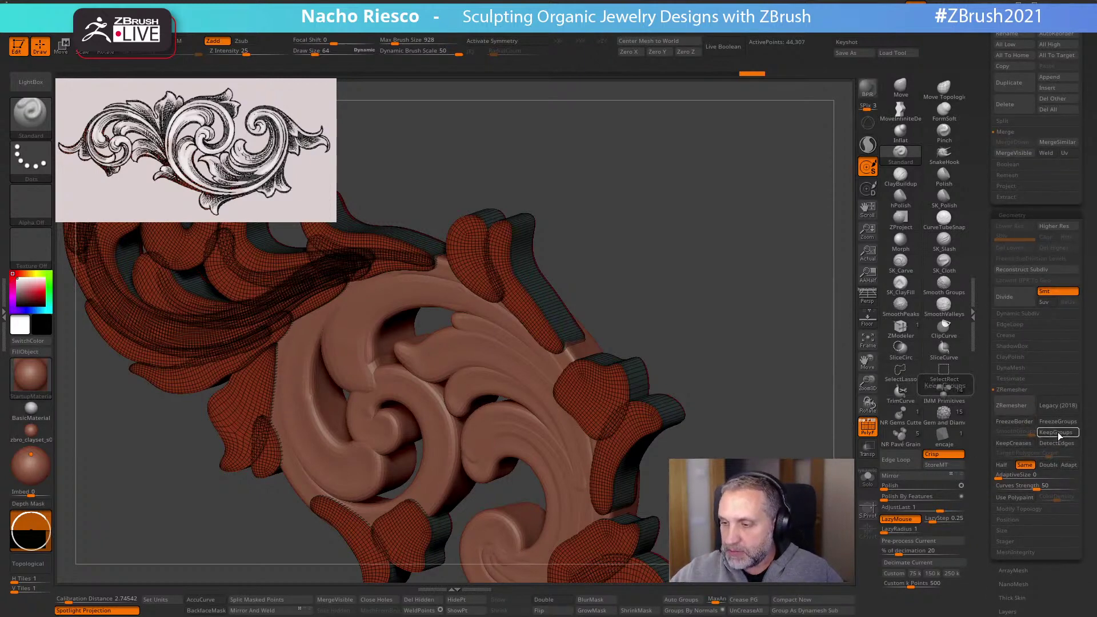
left_click(1057, 433)
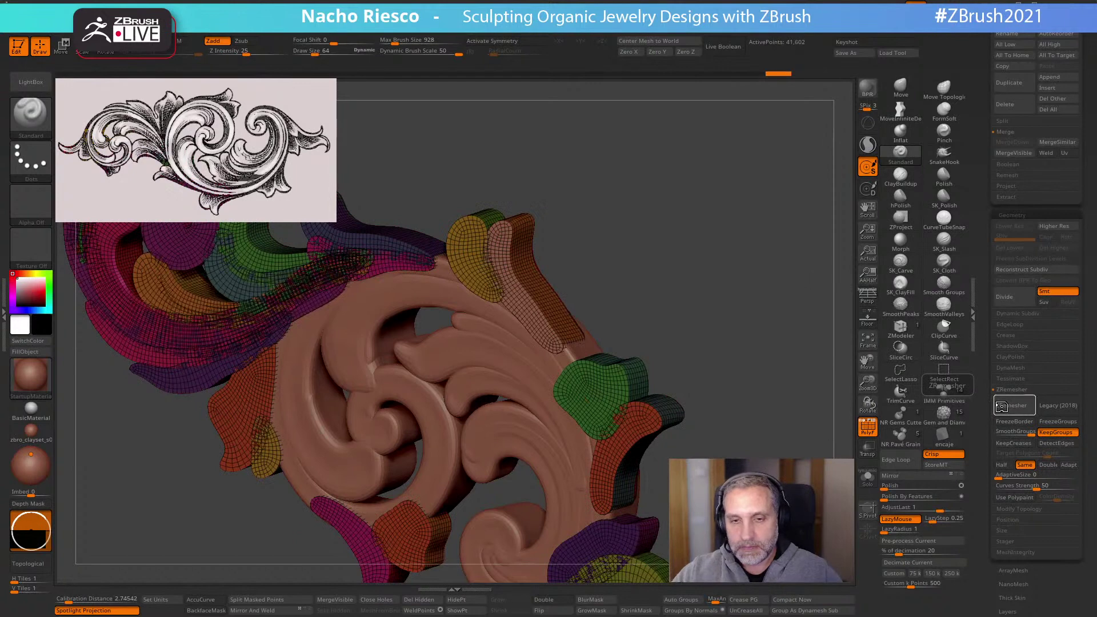
left_click_drag(760, 320, 434, 309)
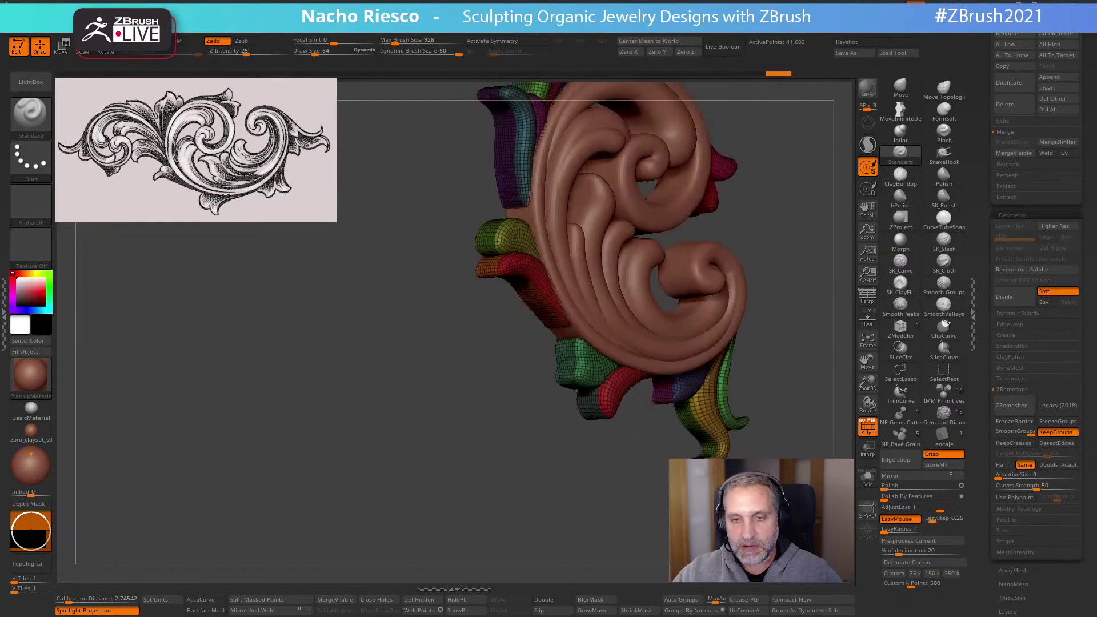
left_click_drag(691, 531, 812, 488, "shift")
key("shift+f")
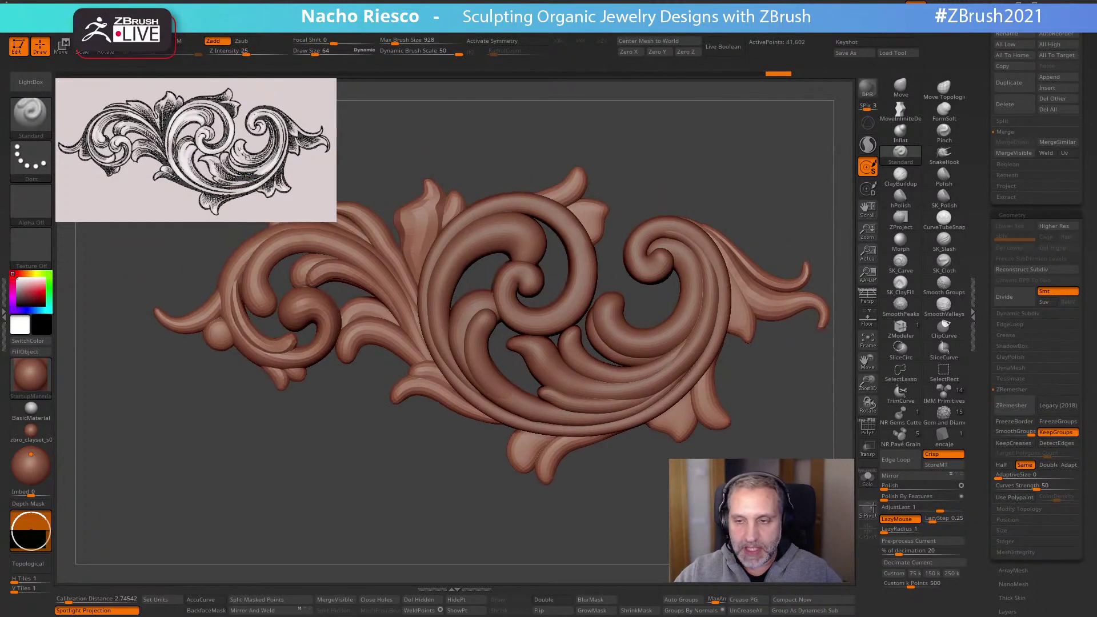
Select the Baroque Ring2 main scroll, reorder it below the leaf pieces in the subtool list, and hide the leaf pieces
left_click_drag(530, 544, 555, 548, "alt")
left_click_drag(497, 504, 237, 517, "alt")
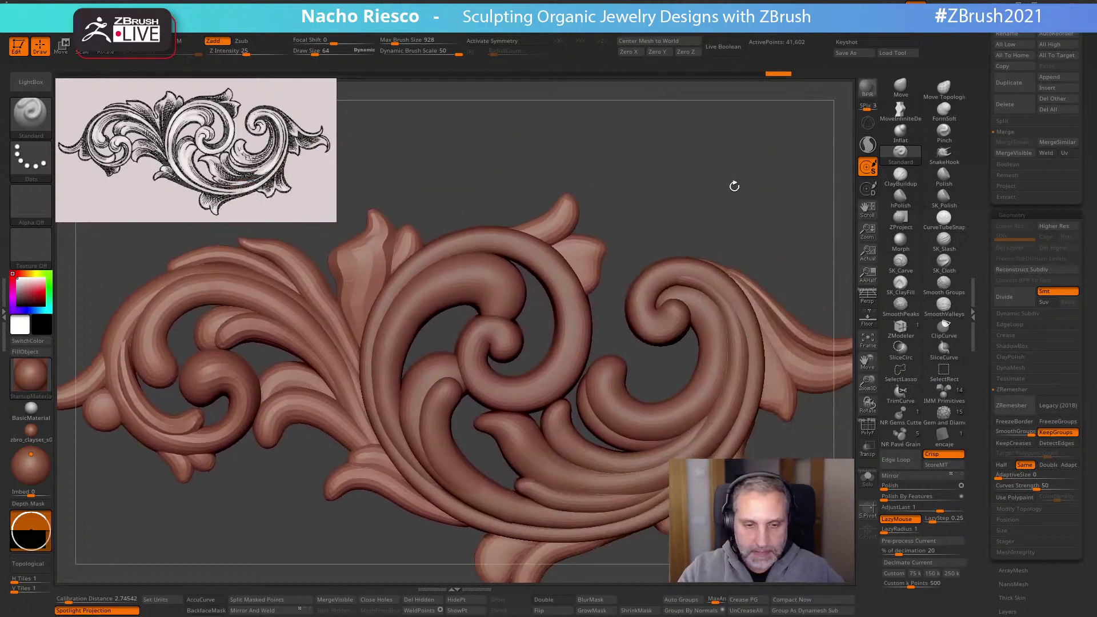
left_click_drag(734, 187, 708, 184, "alt")
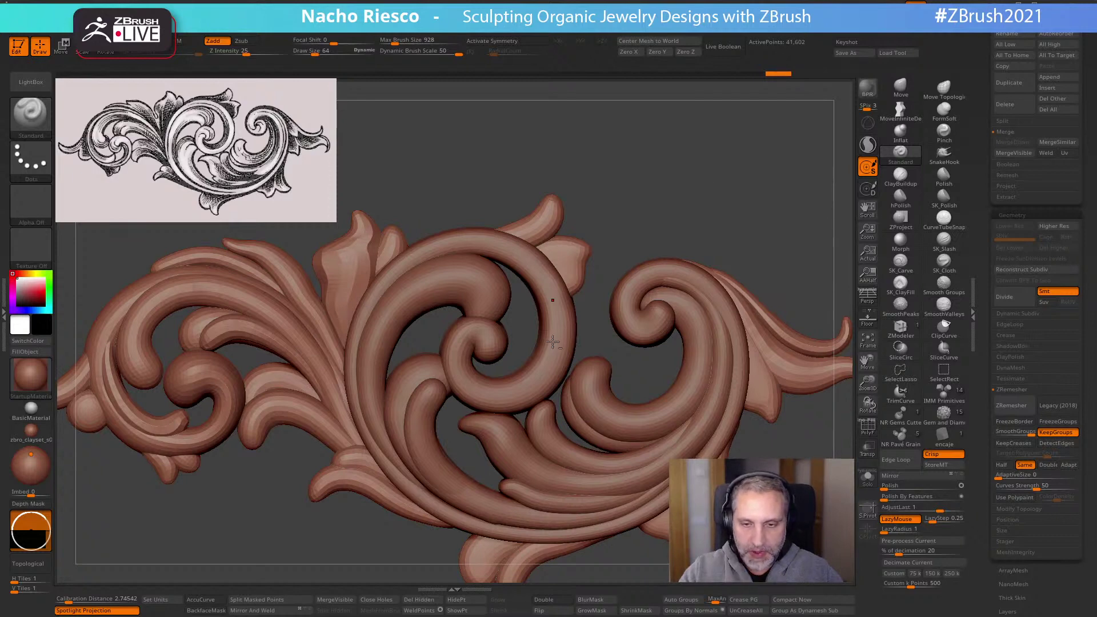
scroll(989, 222, "up", 5)
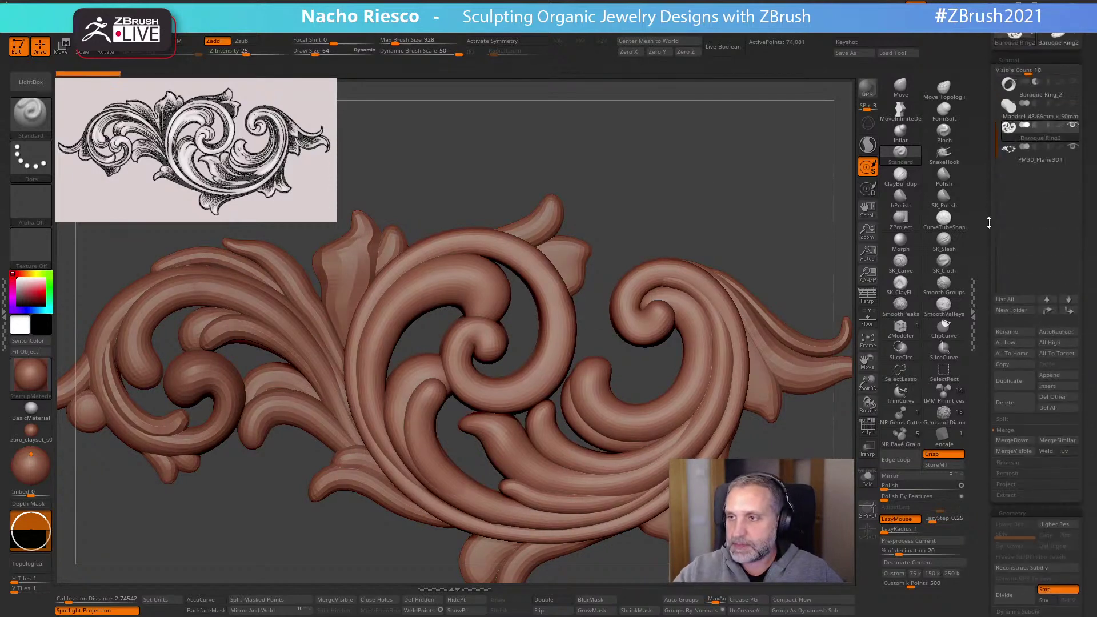
left_click(1068, 310)
left_click(867, 424)
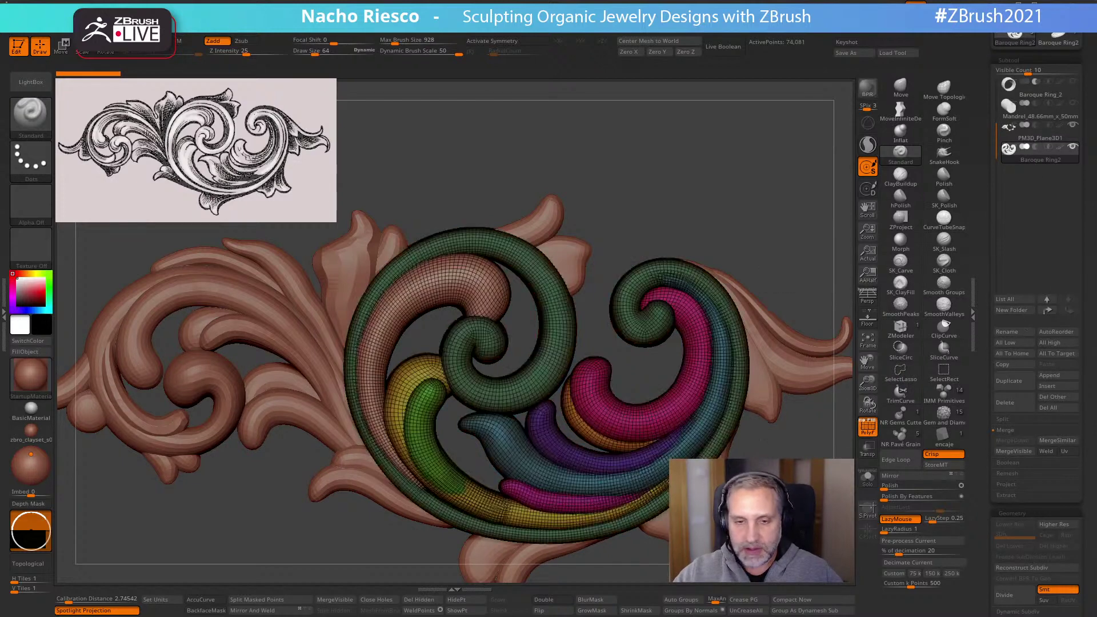
left_click(1073, 125)
Turn off the polyframe on the main scroll and set the brush's Draw Size to 1
left_click_drag(629, 183, 608, 170, "alt")
left_click(867, 425)
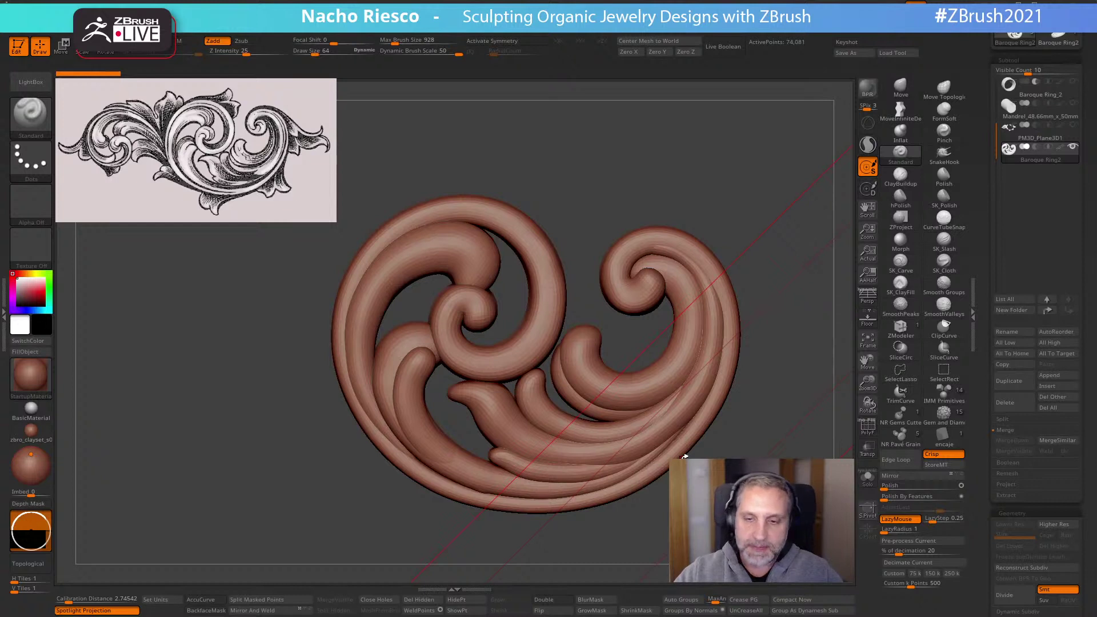
key("s")
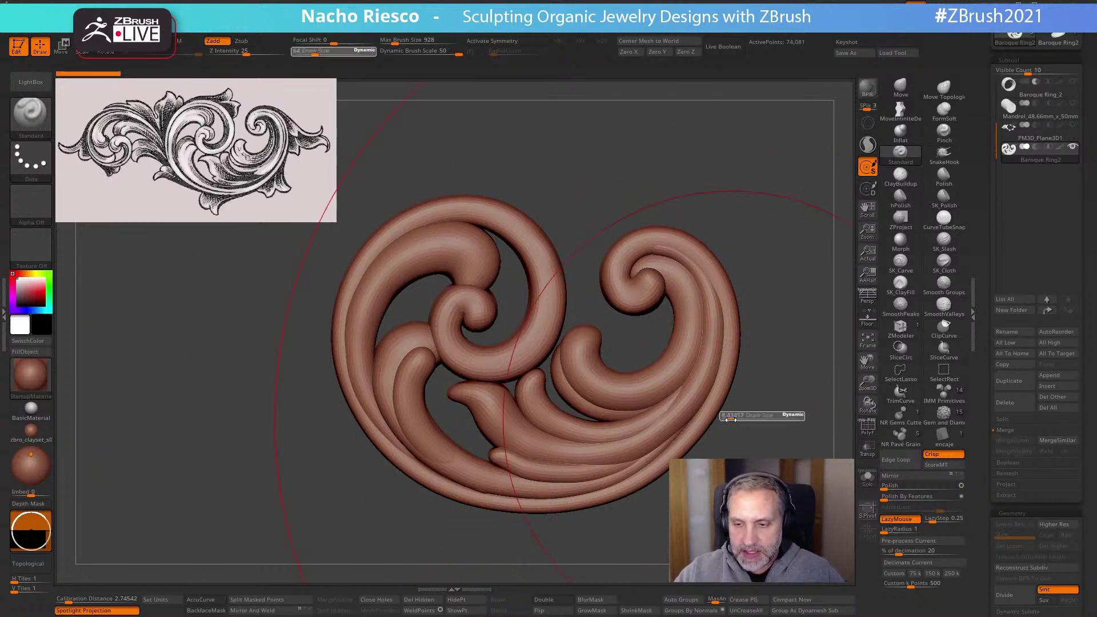
left_click_drag(729, 419, 721, 420)
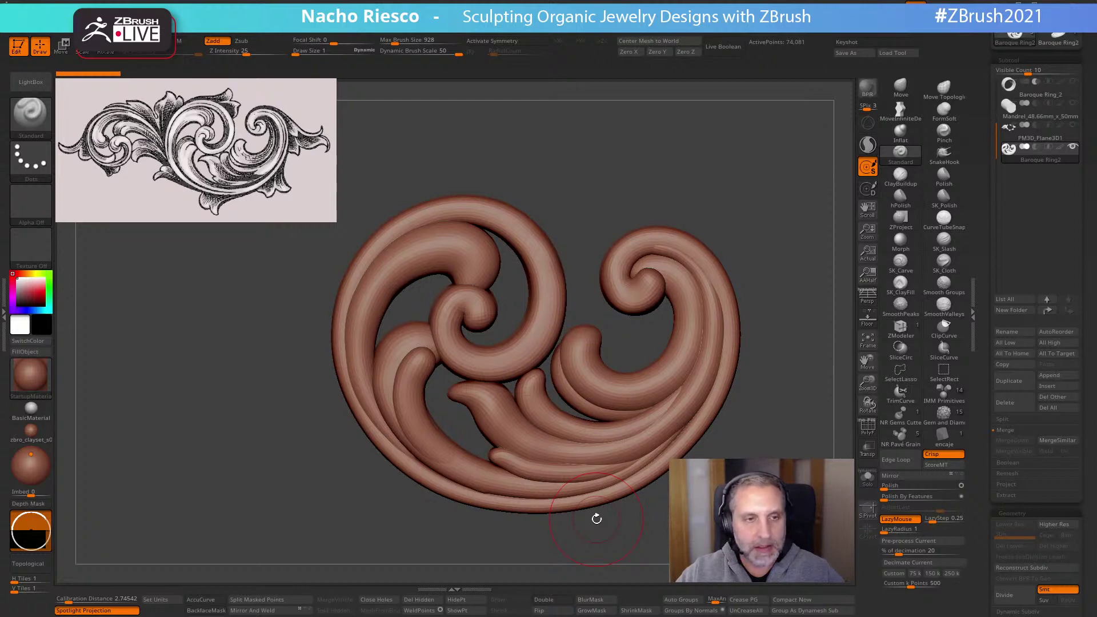
Bring up the screen annotation toolbar and place it beside the canvas, clear of the brush palette
key("super")
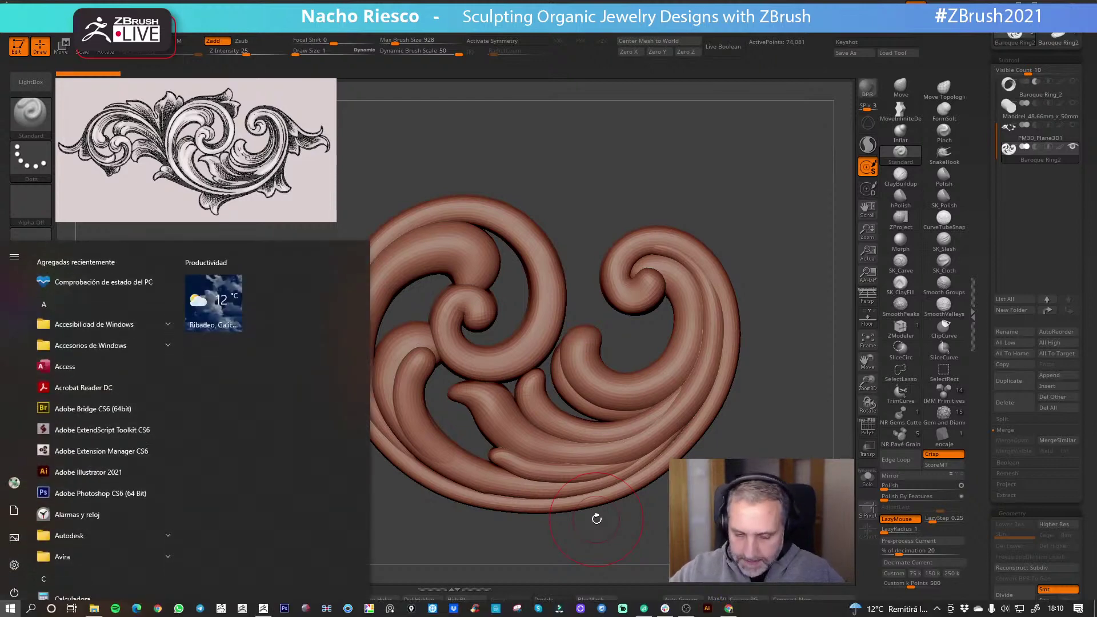
key("super")
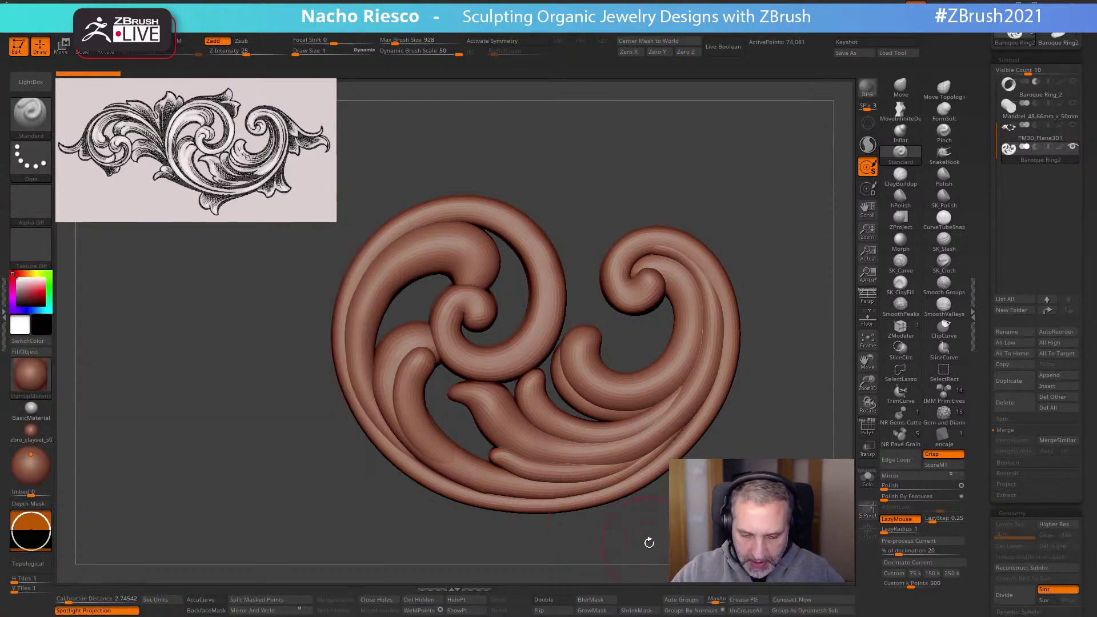
key("super")
key("super")
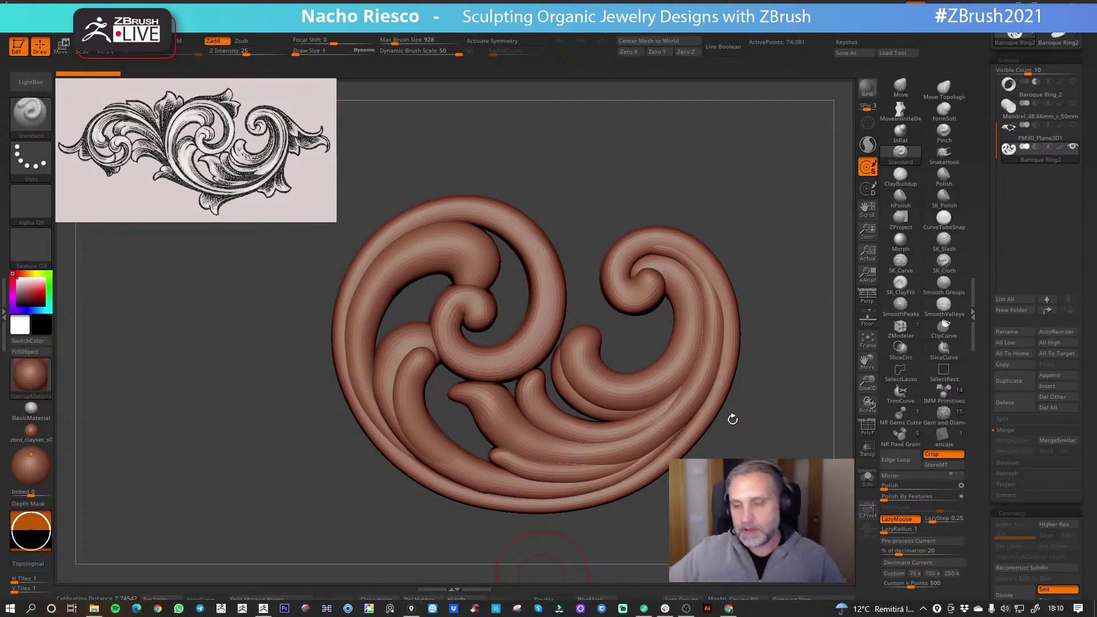
left_click(935, 74)
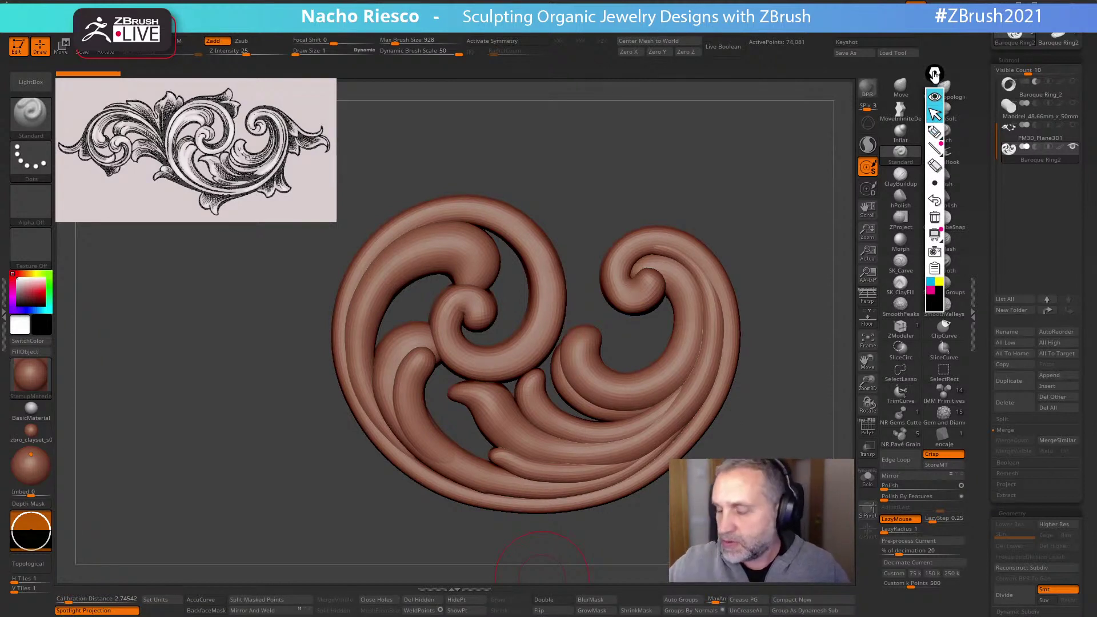
left_click_drag(932, 78, 842, 93)
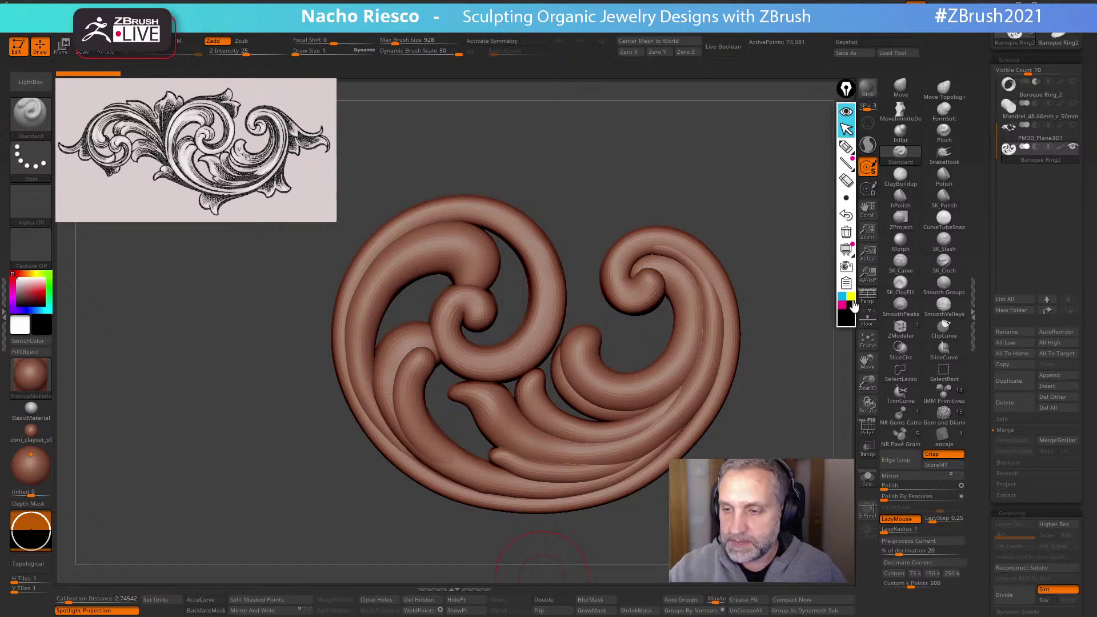
Mark the separate strands of the central scroll on the reference image in light blue, and hide the annotations
mouse_move(850, 152)
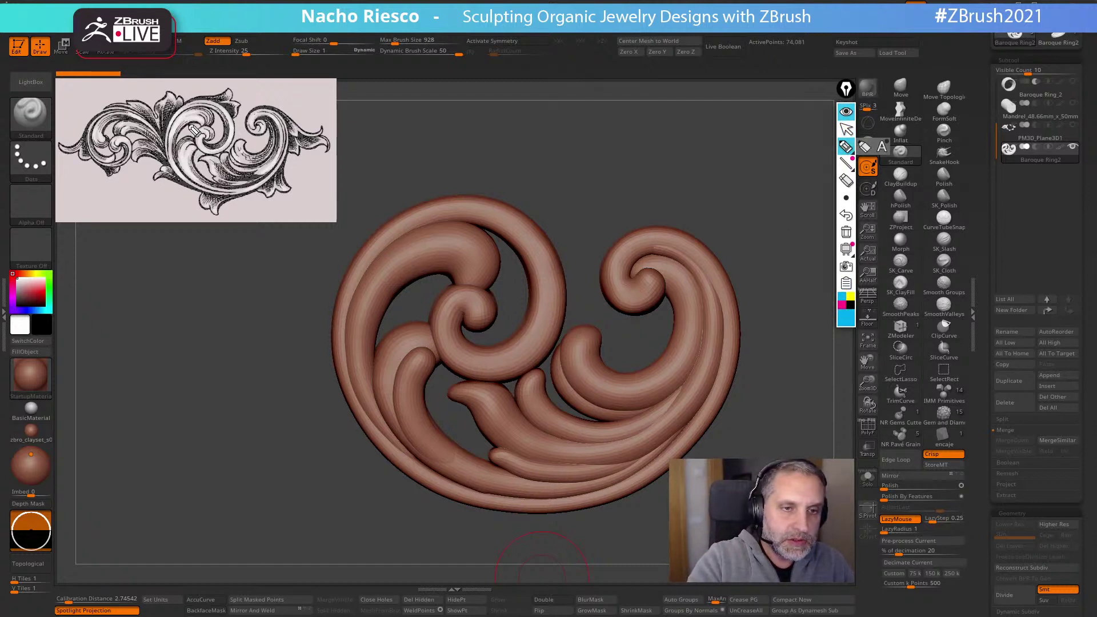
mouse_move(186, 112)
left_mouse_down()
mouse_move(183, 158)
mouse_move(223, 172)
left_mouse_up()
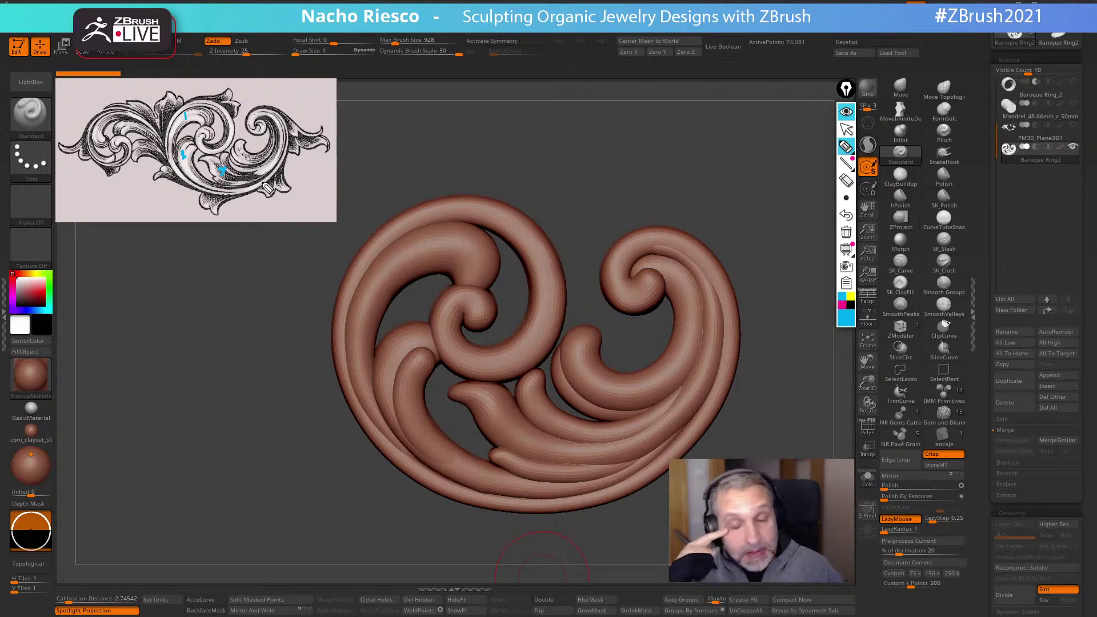
left_click(845, 111)
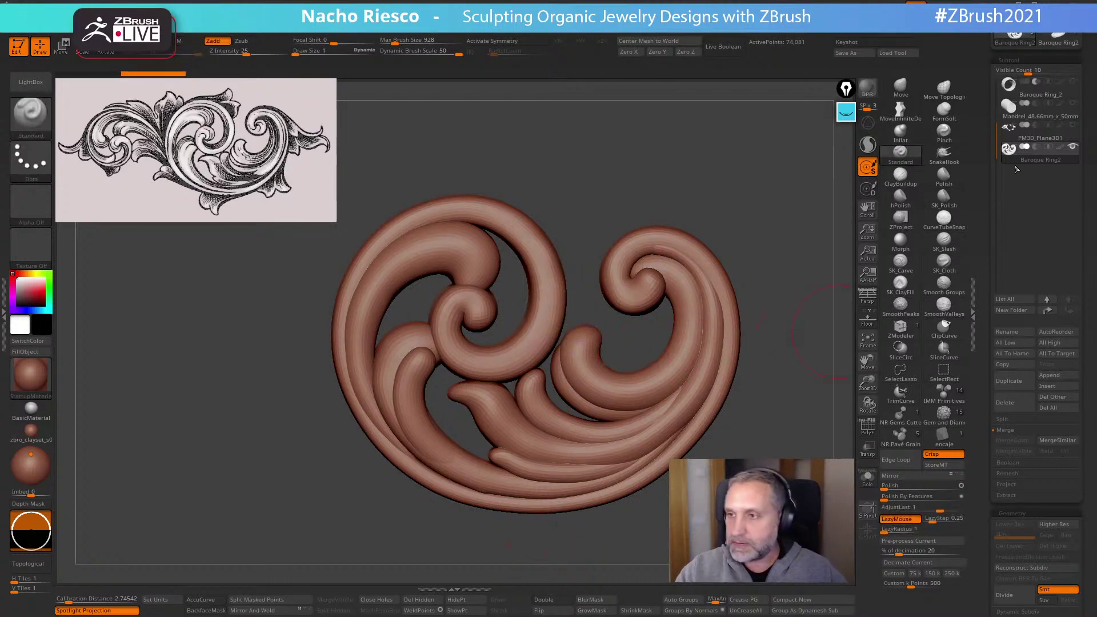
Show the polyframe on the main scroll and give each connected strand its own polygroup with Auto Groups
left_click(868, 425)
key("f")
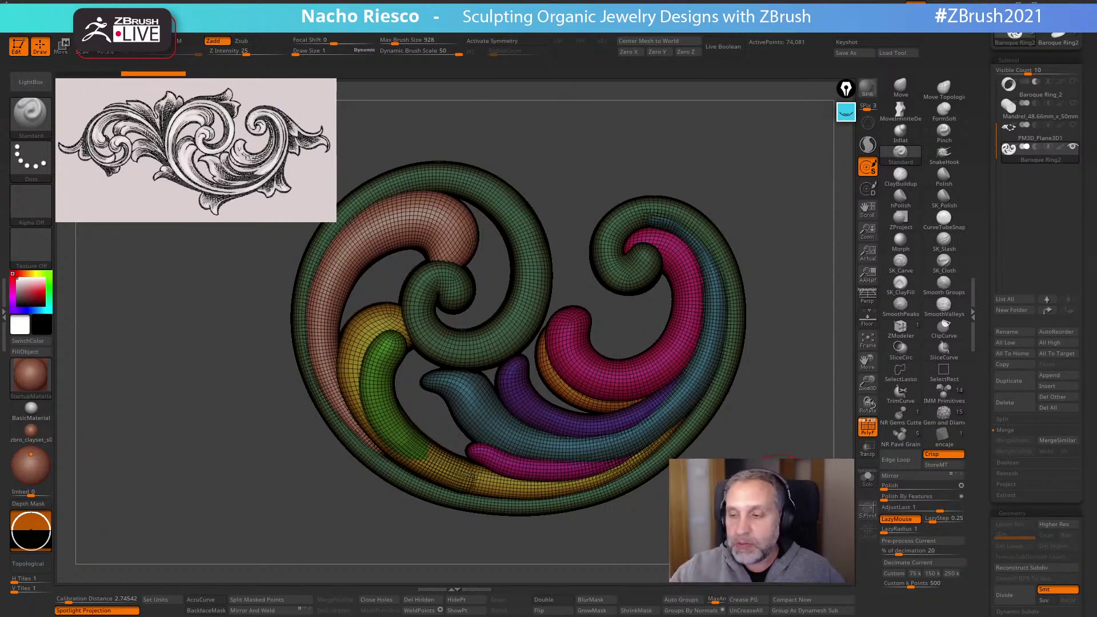
scroll(980, 421, "down", 10)
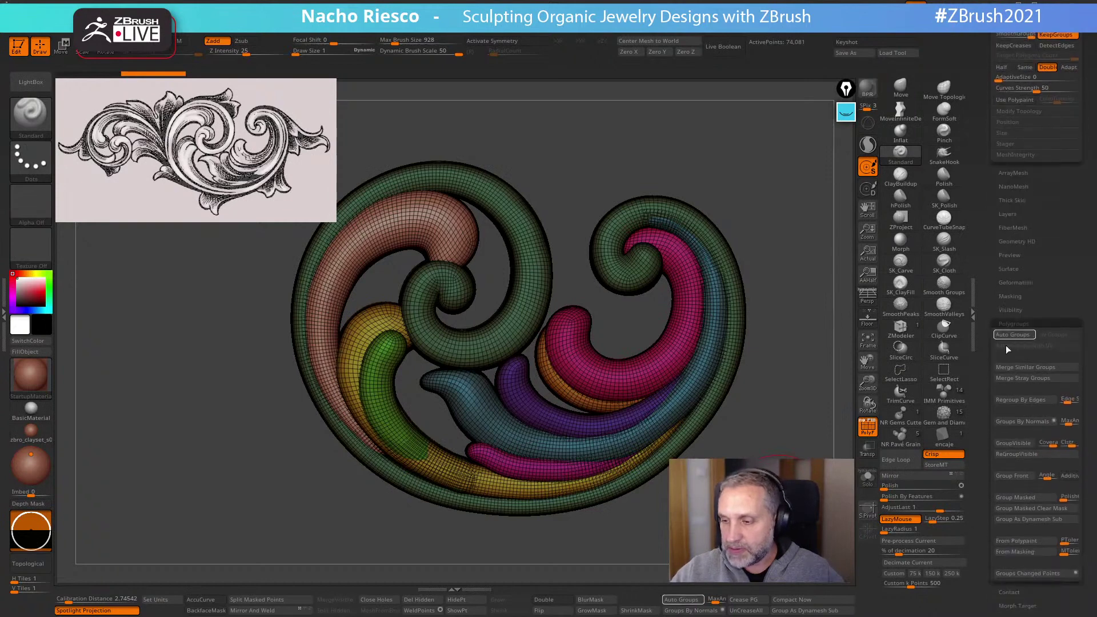
left_click(1014, 336)
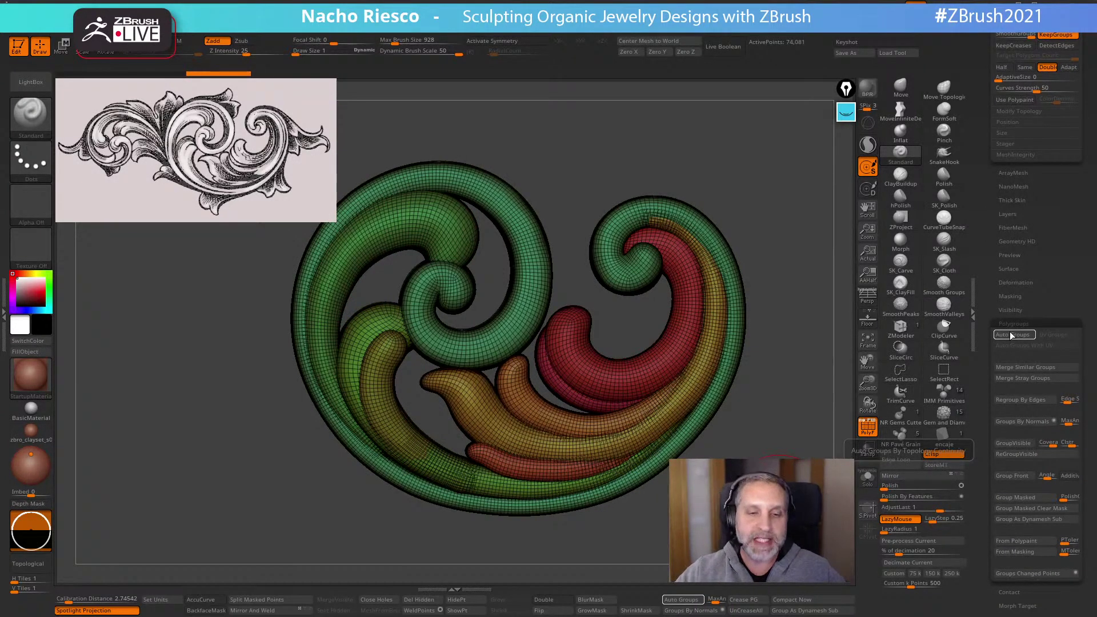
Isolate the outer spiral and the large upper-left inner strand, and split the hidden strands off into a separate subtool
left_click_drag(783, 320, 808, 330, "alt")
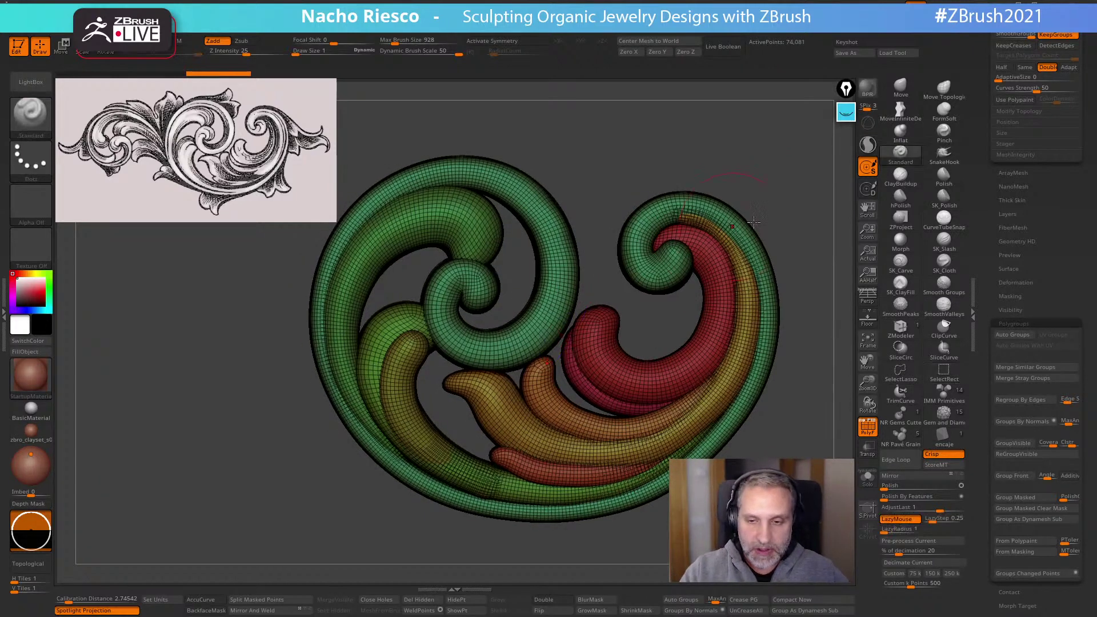
key("ctrl+shift")
left_click(531, 307, "ctrl+shift")
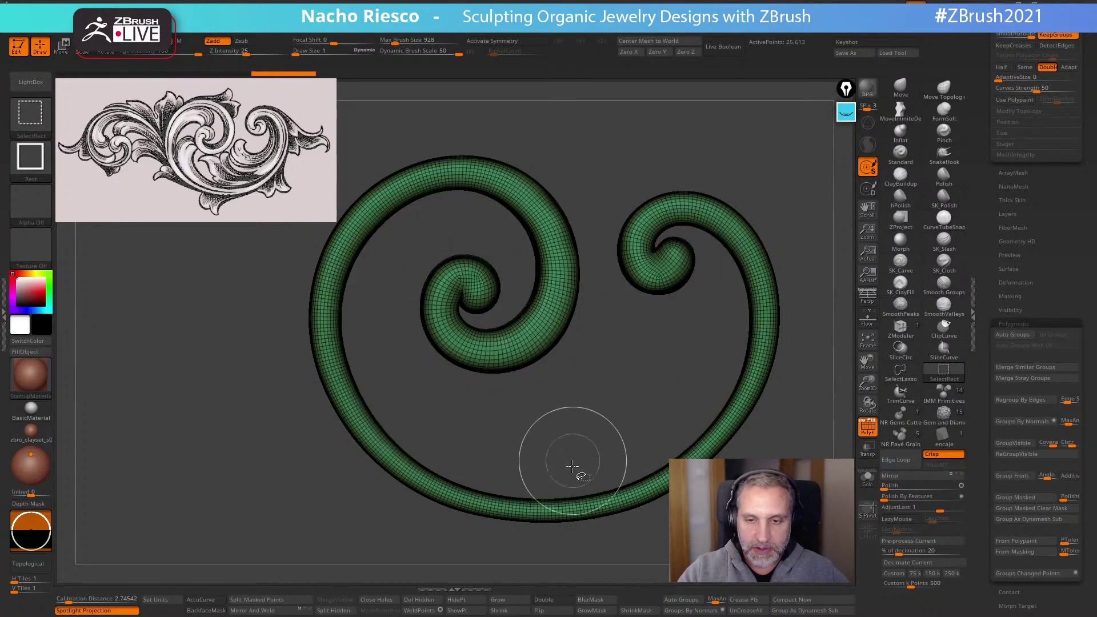
left_click(796, 245, "ctrl+shift")
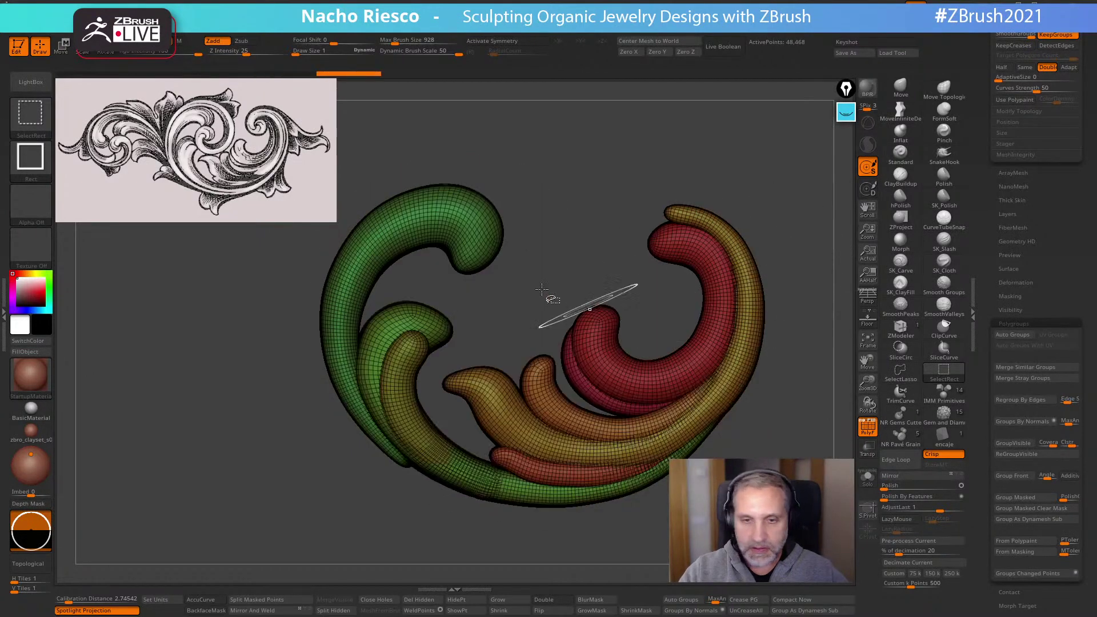
left_click(469, 234, "ctrl+shift")
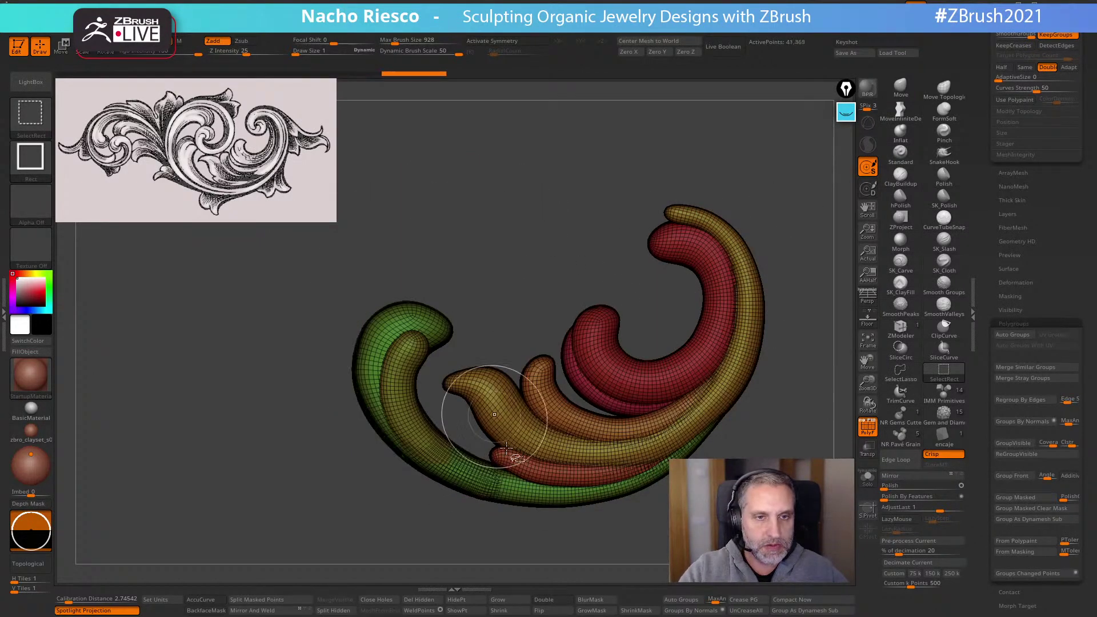
left_click_drag(755, 449, 770, 470, "ctrl+shift")
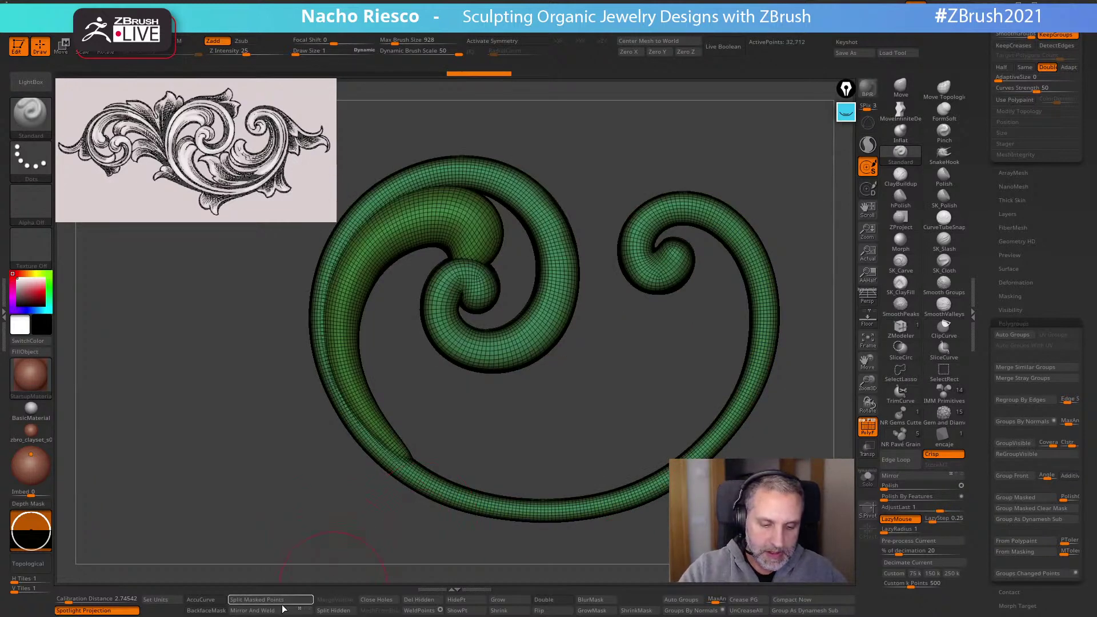
left_click(337, 610)
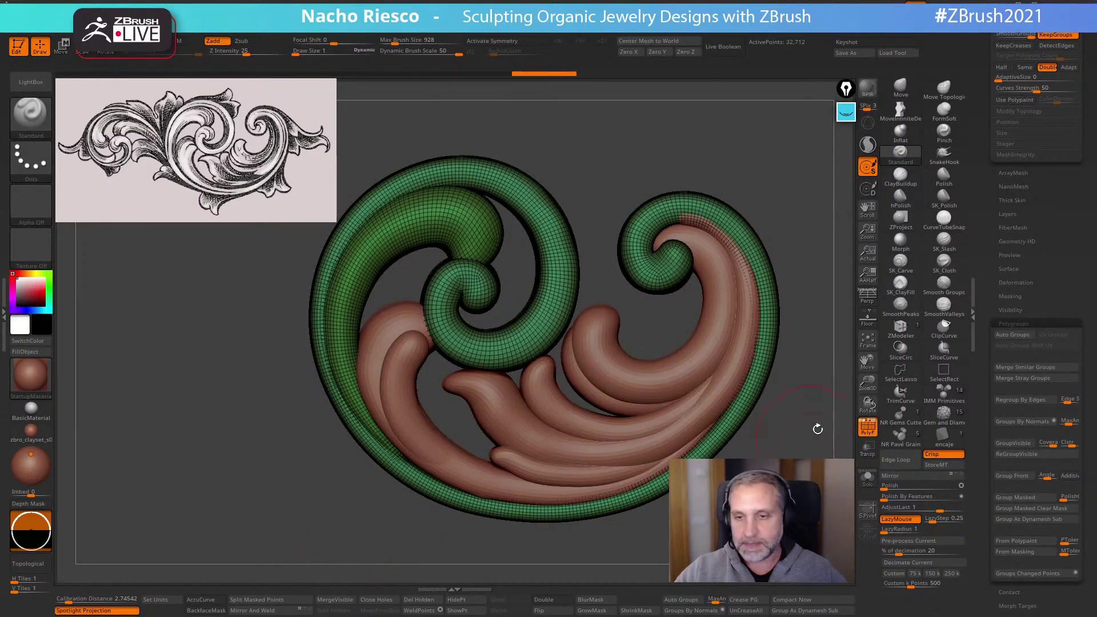
Select the split-off strands, isolate the two nested lower-left ones, and split the hidden strands into another subtool
left_click(707, 347, "alt")
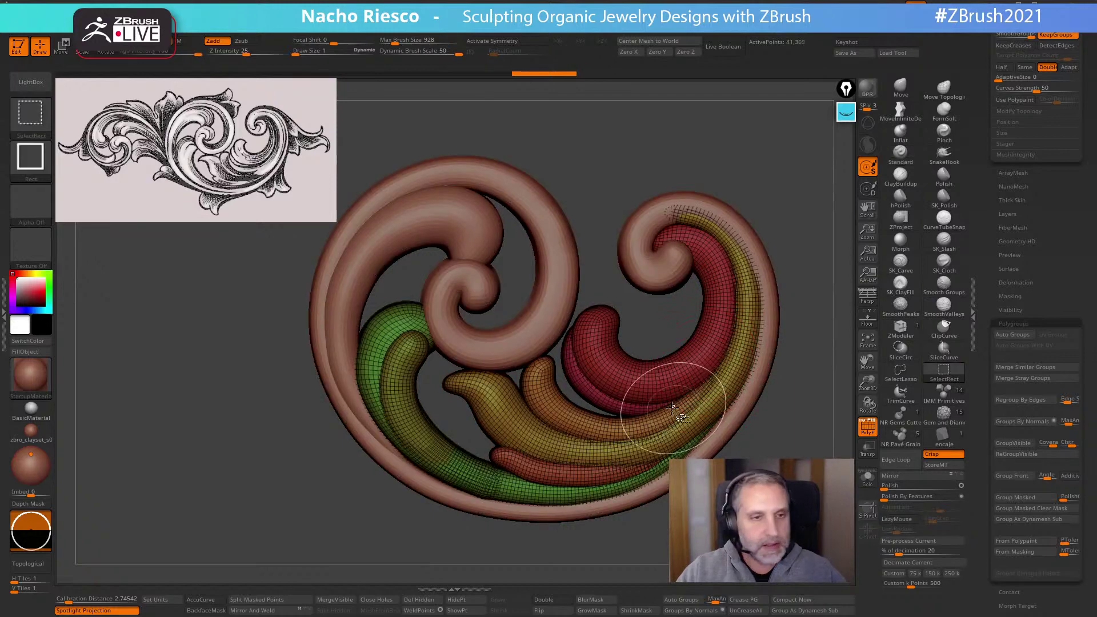
left_click(465, 417, "ctrl+shift")
left_click(368, 484, "ctrl+shift")
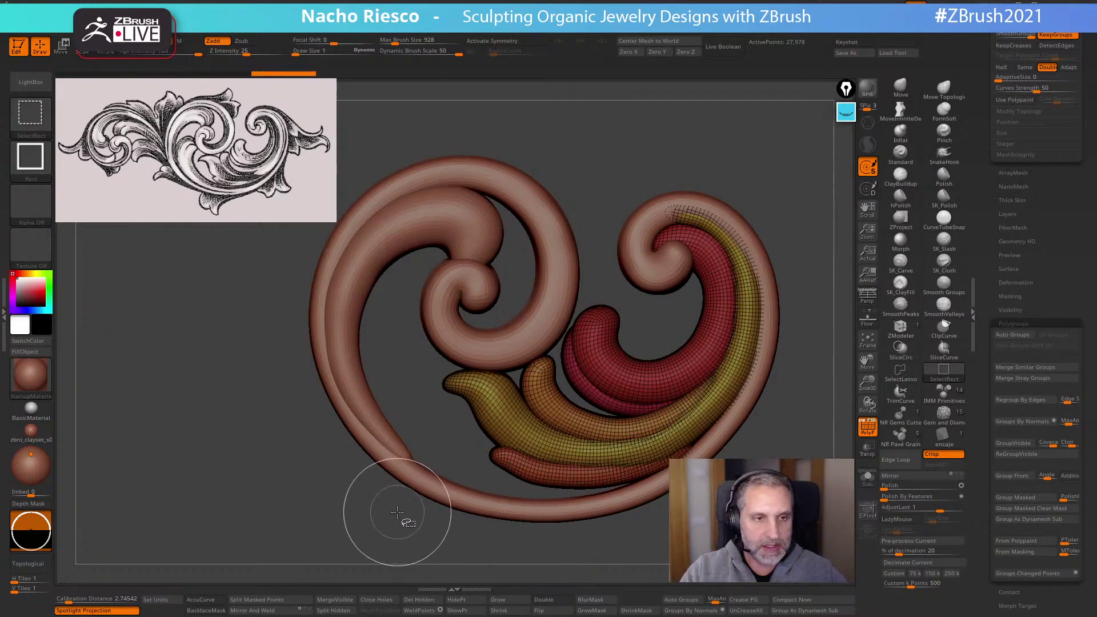
left_click(372, 530, "ctrl+shift")
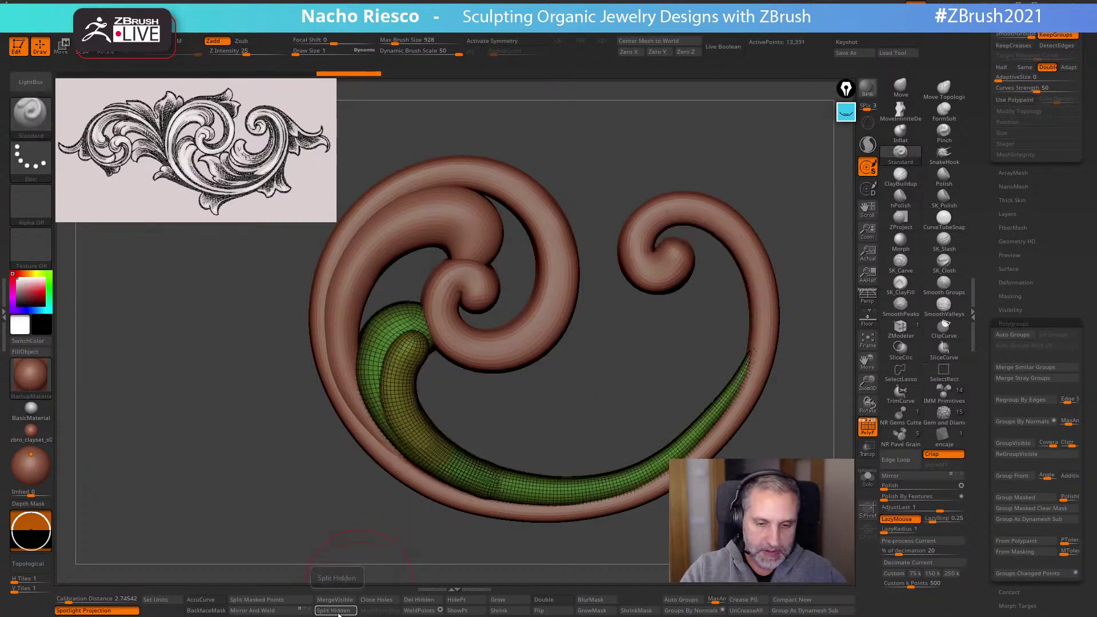
left_click(333, 610)
Hide the three lower strands of the remaining scroll piece and split them off into a separate subtool
left_click(586, 414, "ctrl+shift")
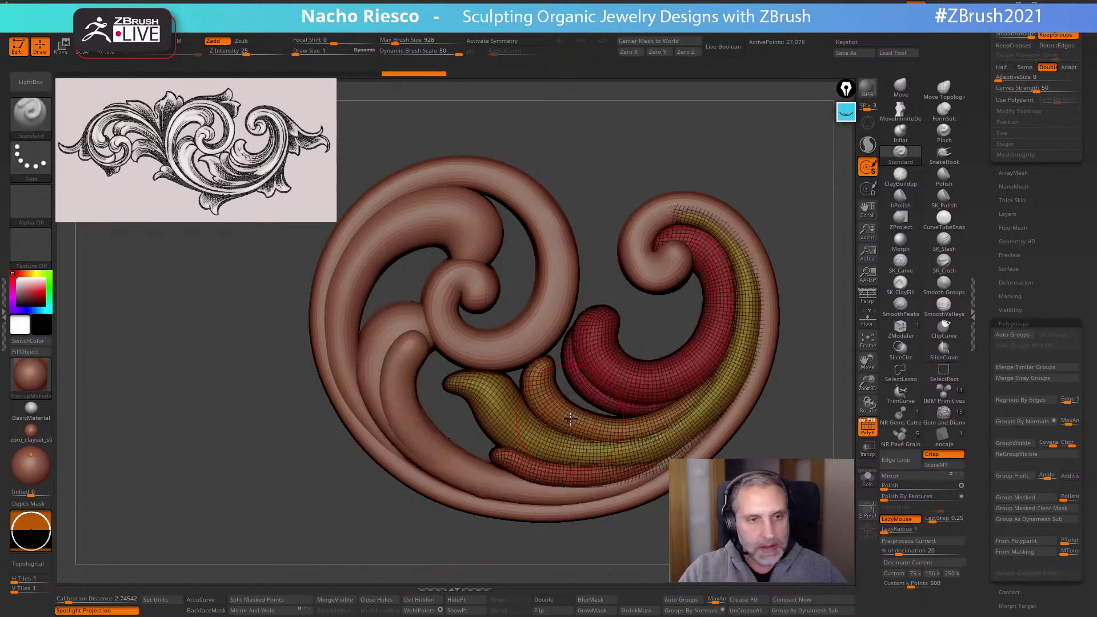
left_click(564, 419, "ctrl+shift")
left_click(560, 439, "ctrl+shift")
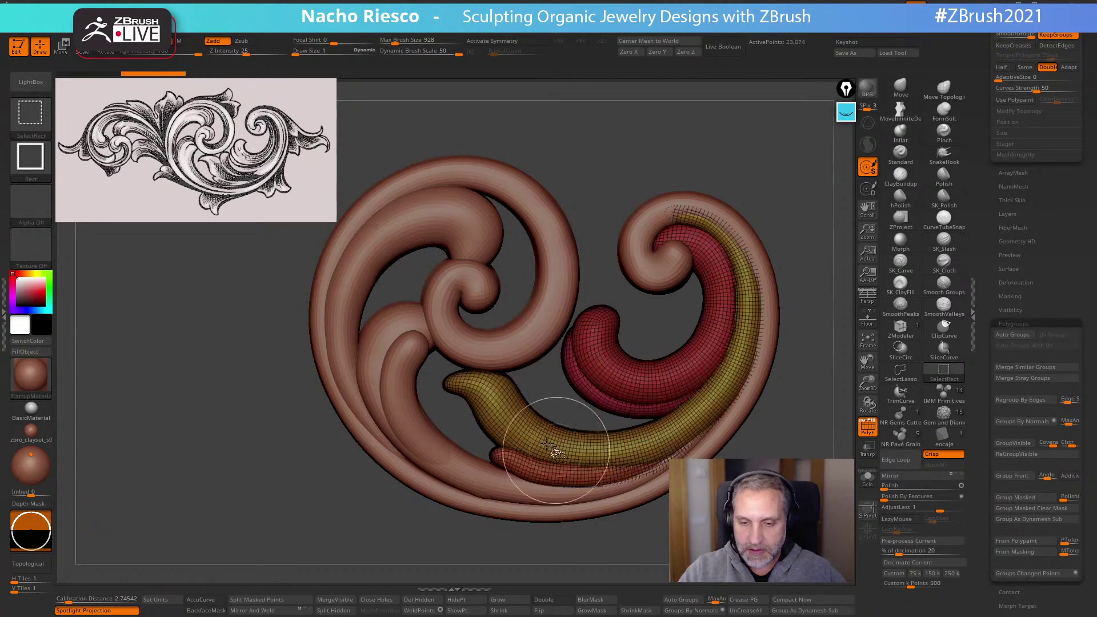
left_click(559, 457, "ctrl+shift")
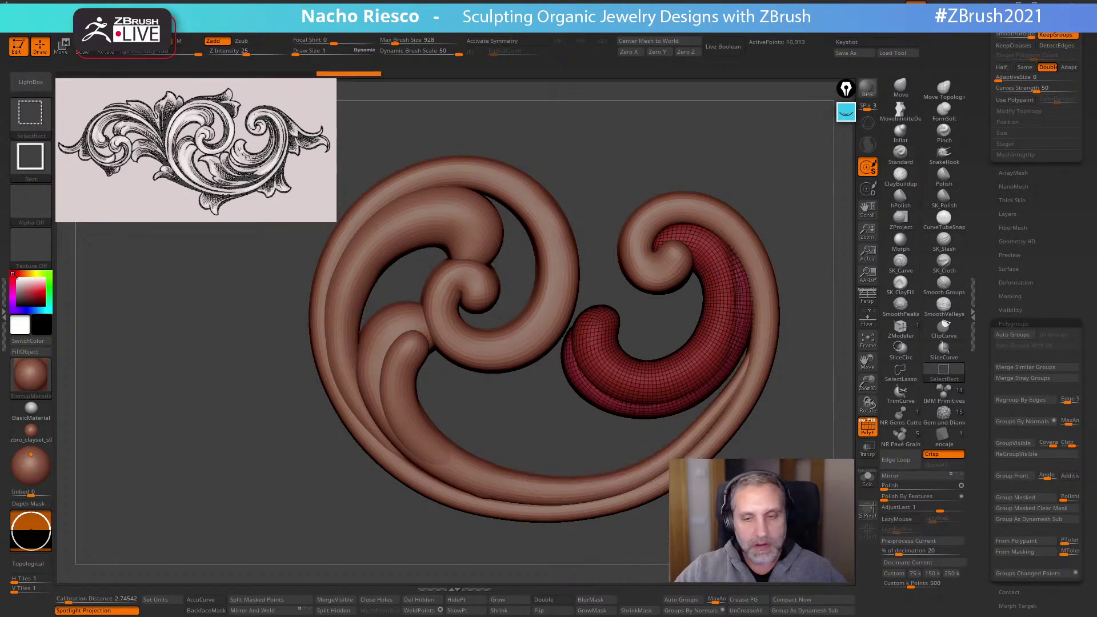
left_click_drag(691, 540, 711, 557, "ctrl+shift")
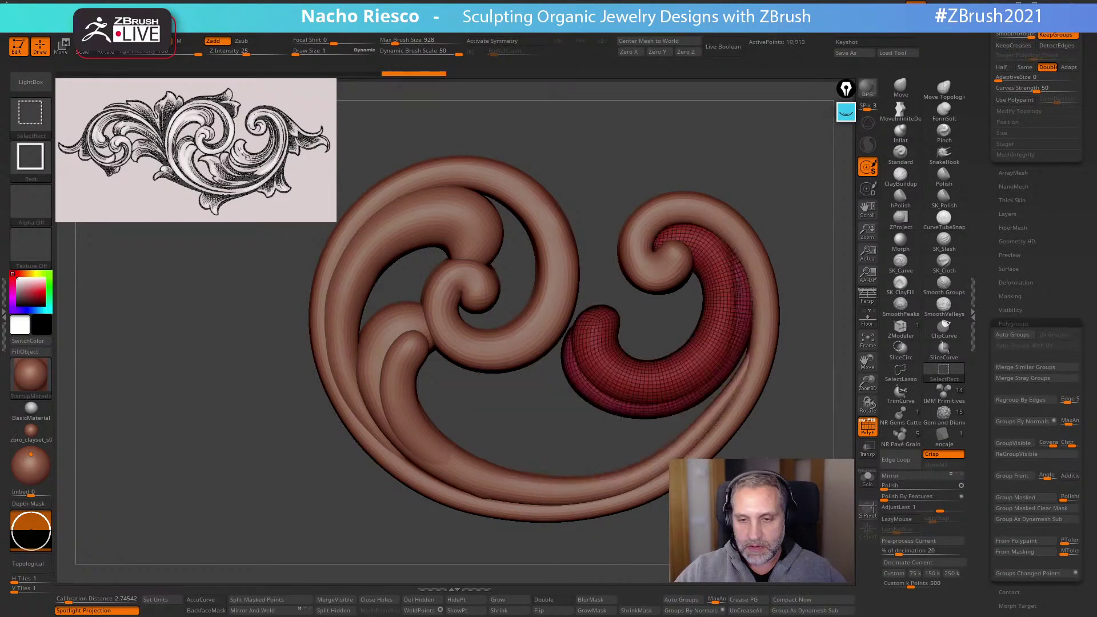
left_click(336, 611)
Move the Baroque Ring2 subtool above the leaf subtool PM3D_Plane3D1, and move the leaf subtool to the end of the list
left_click_drag(760, 509, 782, 543, "alt")
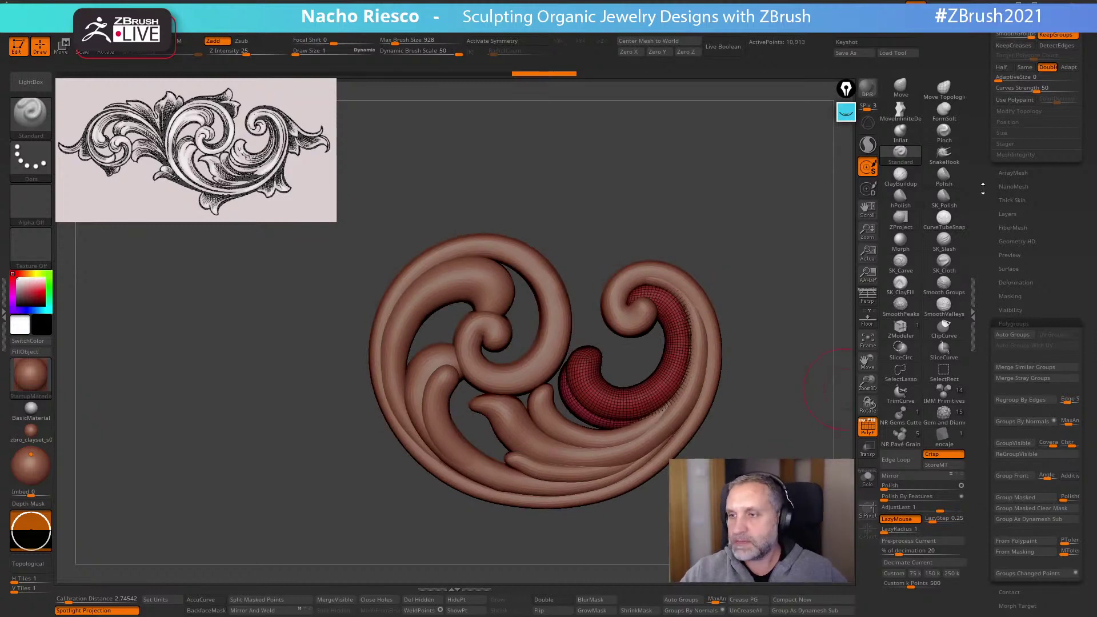
scroll(986, 342, "up", 5)
scroll(986, 341, "up", 4)
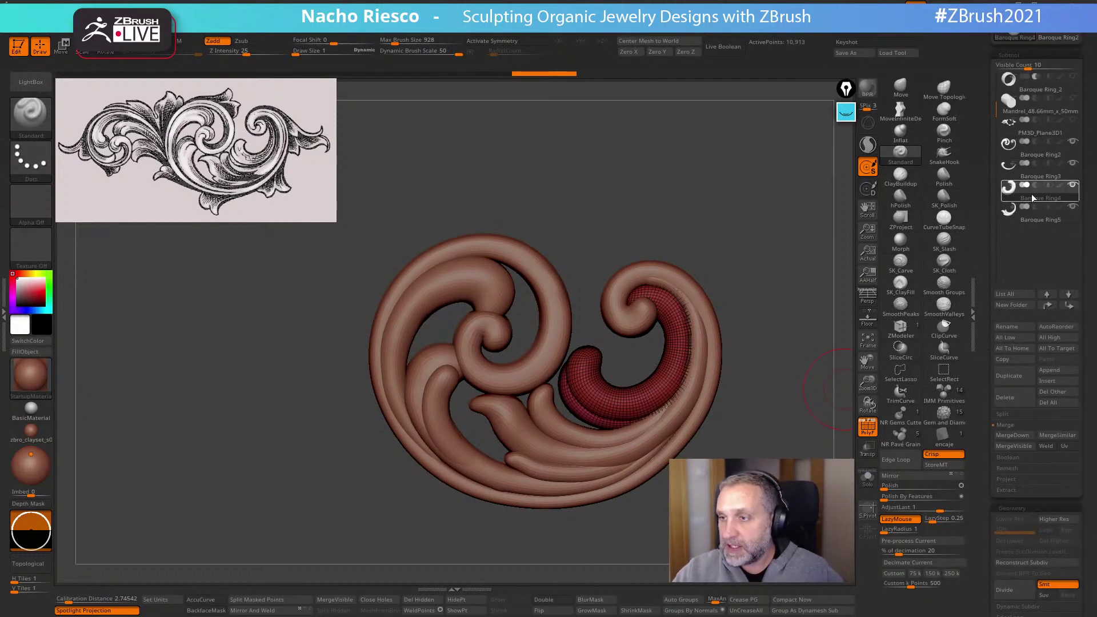
left_click(1025, 149)
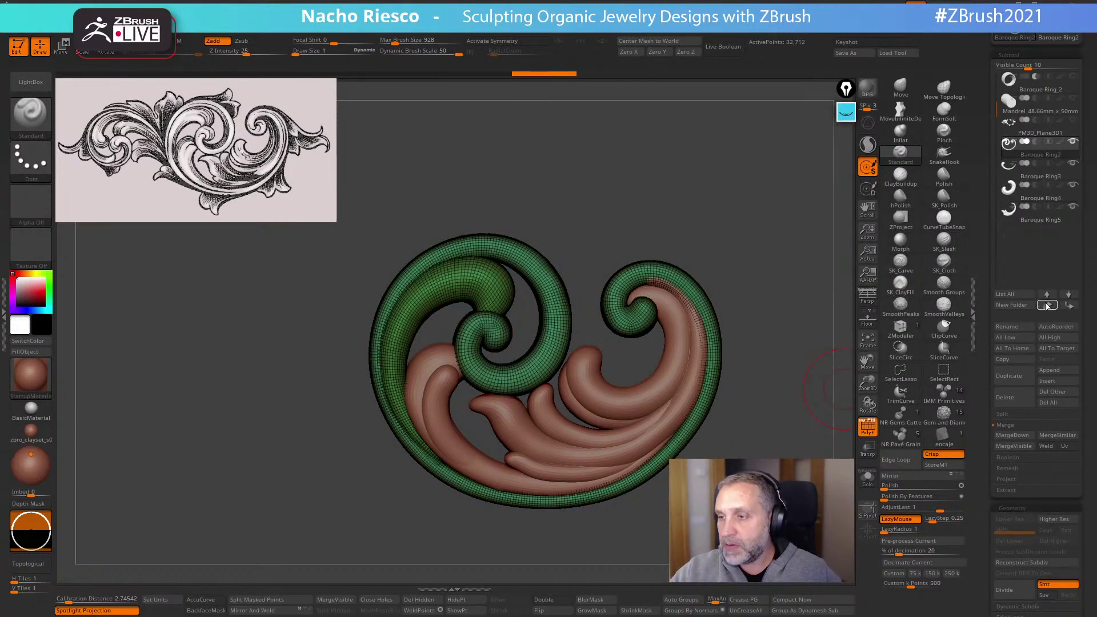
left_click(1072, 164)
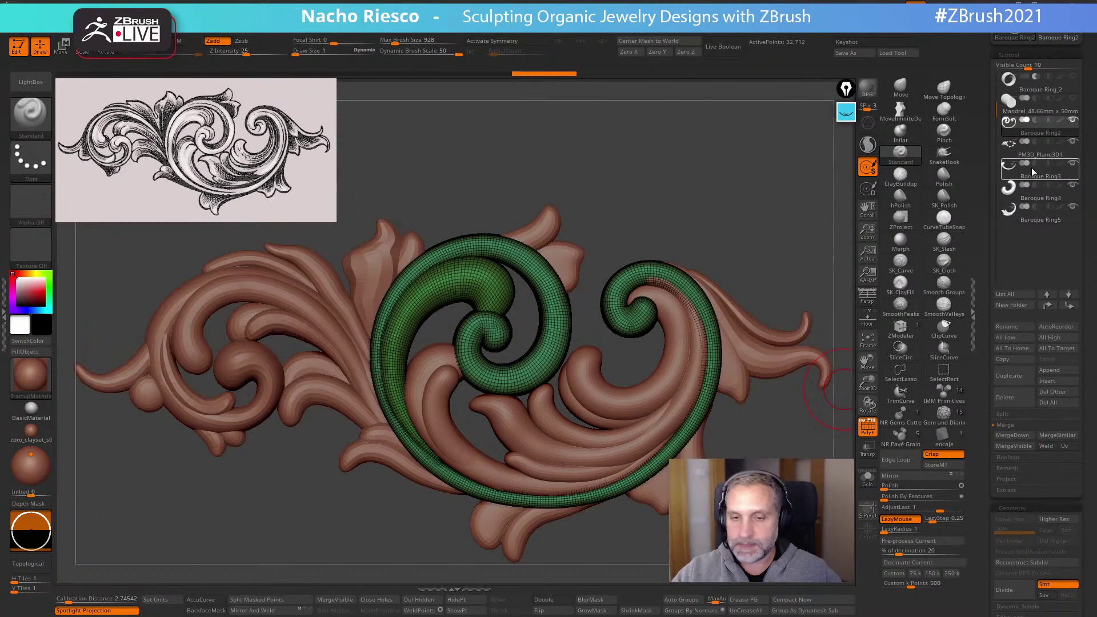
left_click(1068, 152)
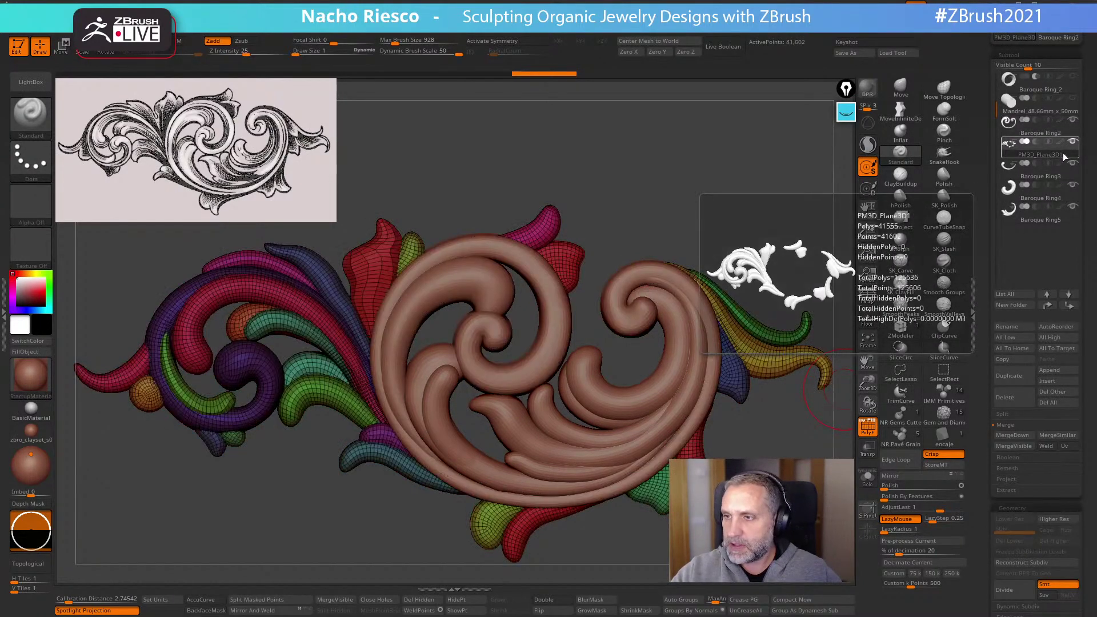
left_click(1072, 309, "shift")
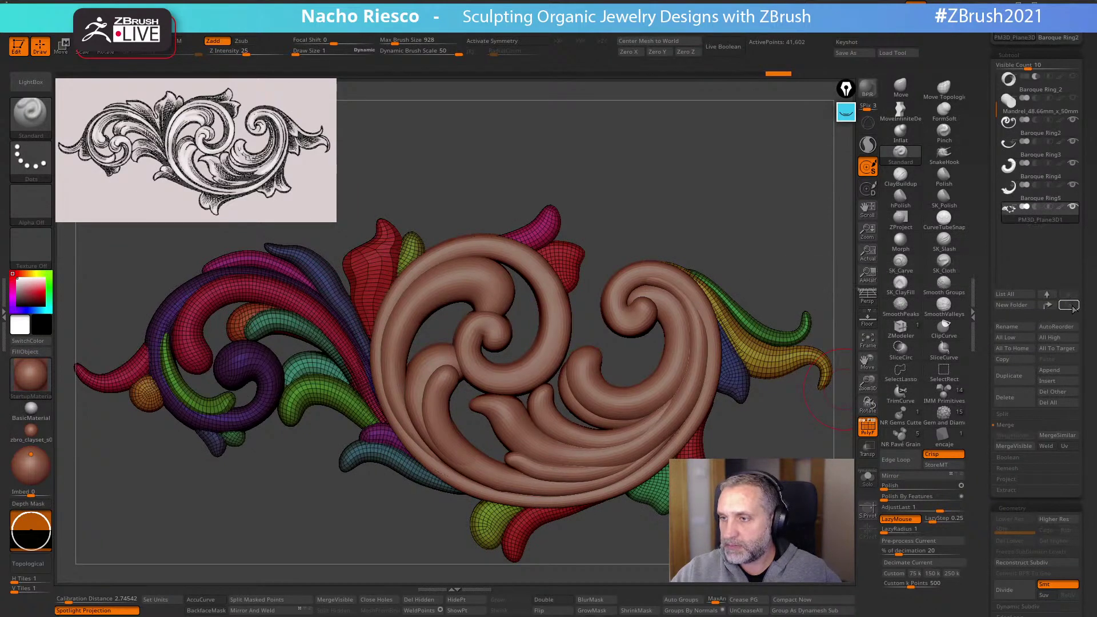
Select the Baroque Ring2 scroll, hide the leaf subtool, turn off the polyframe and solo the scroll
left_click(1049, 145)
left_click(1073, 207)
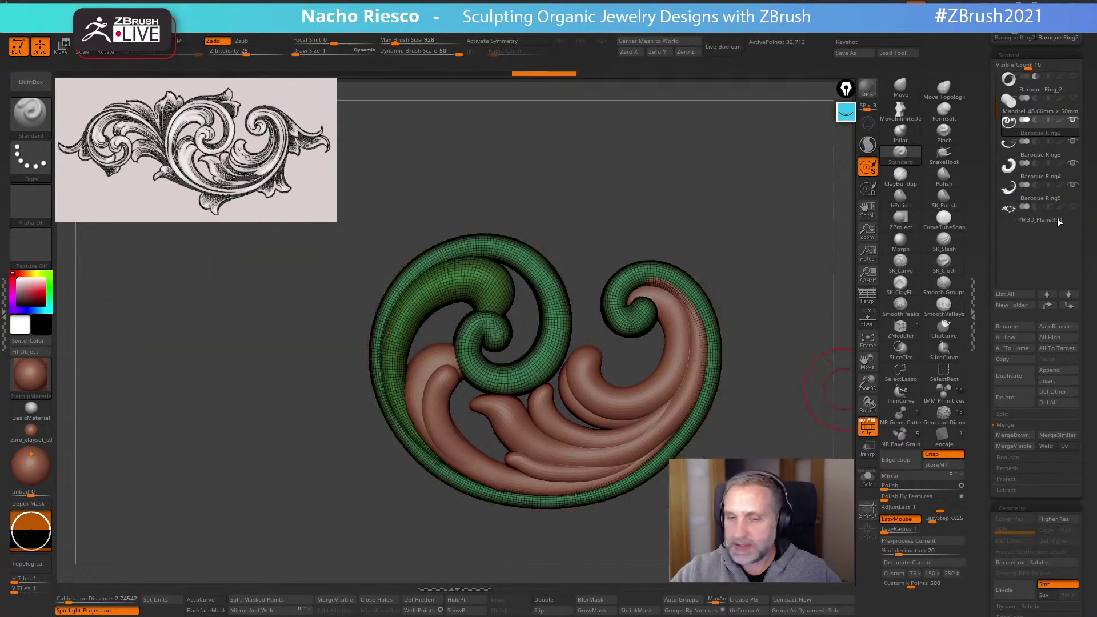
left_click(868, 425)
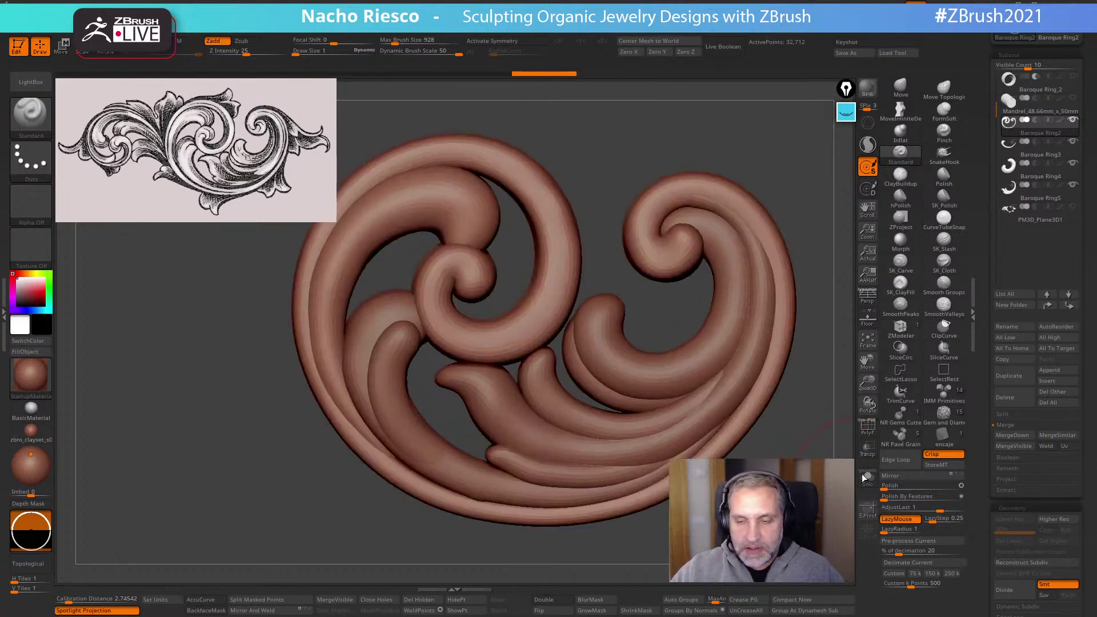
left_click(865, 477)
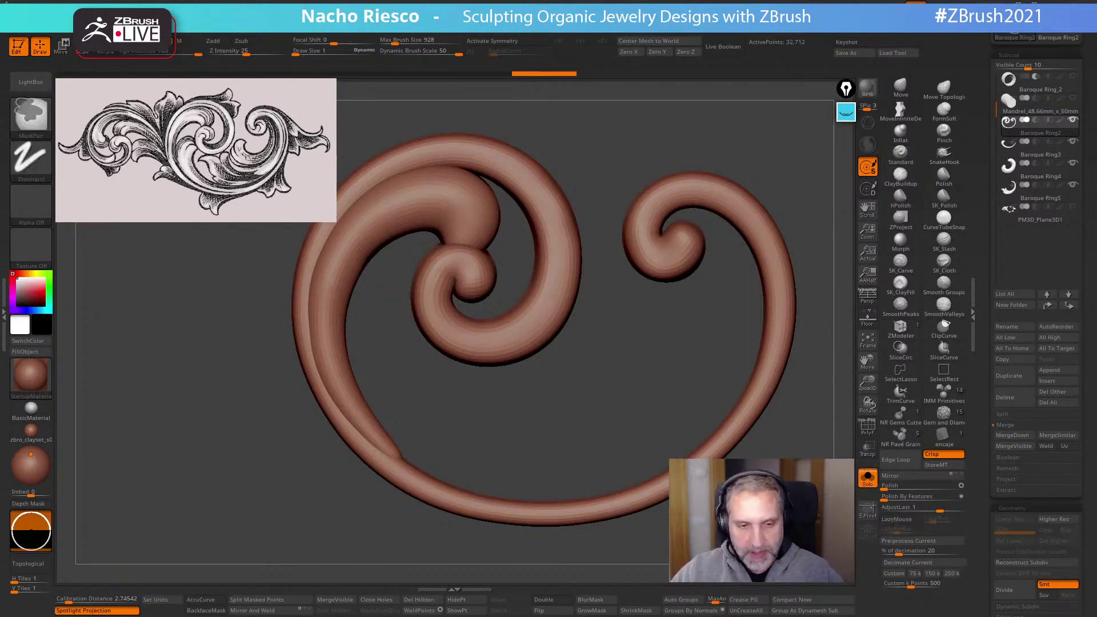
Subdivide the soloed main scroll to subdivision level 2
key("d")
key("f")
key("f")
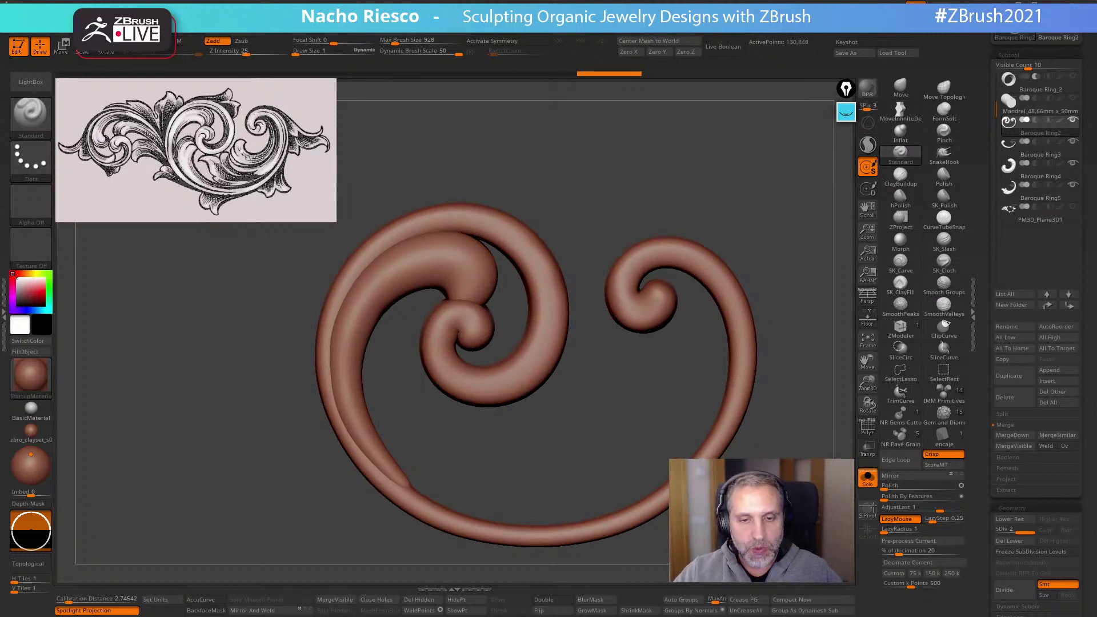
left_click_drag(780, 543, 782, 511, "alt")
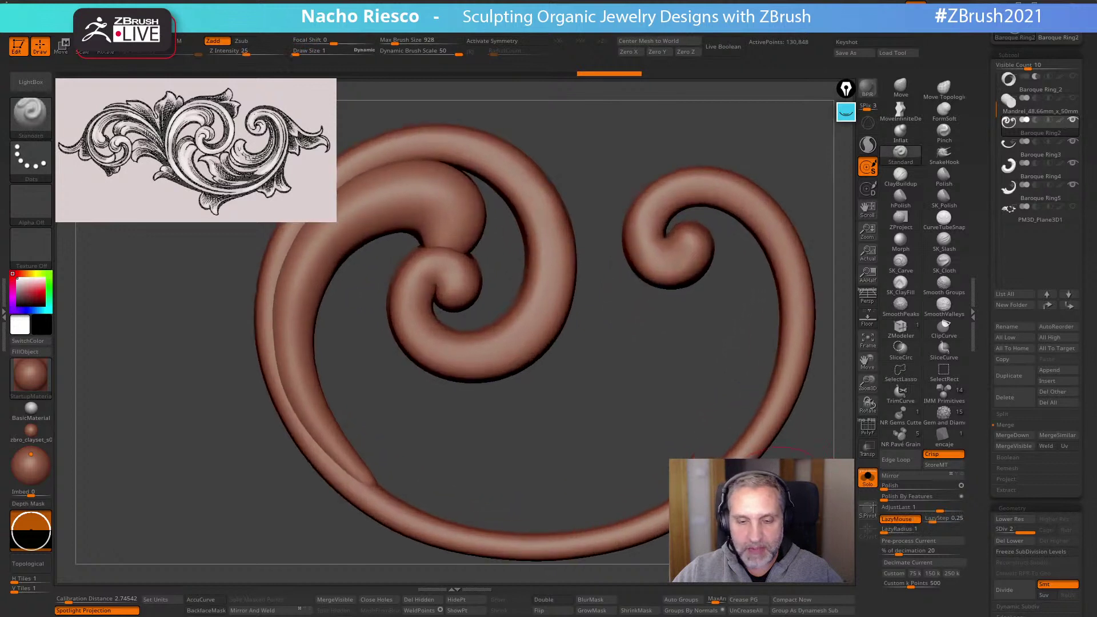
left_click_drag(612, 440, 629, 480, "alt")
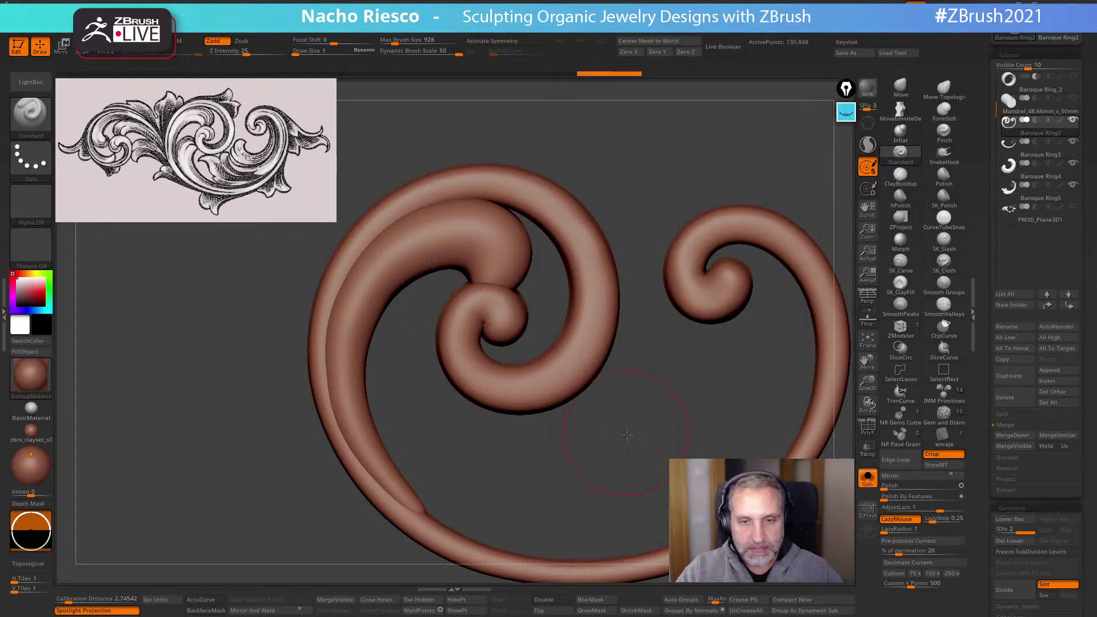
key("shift")
mouse_move(625, 443)
left_mouse_down("shift")
mouse_move(657, 452)
mouse_move(612, 436)
mouse_move(623, 457)
mouse_move(551, 339)
left_mouse_up("shift")
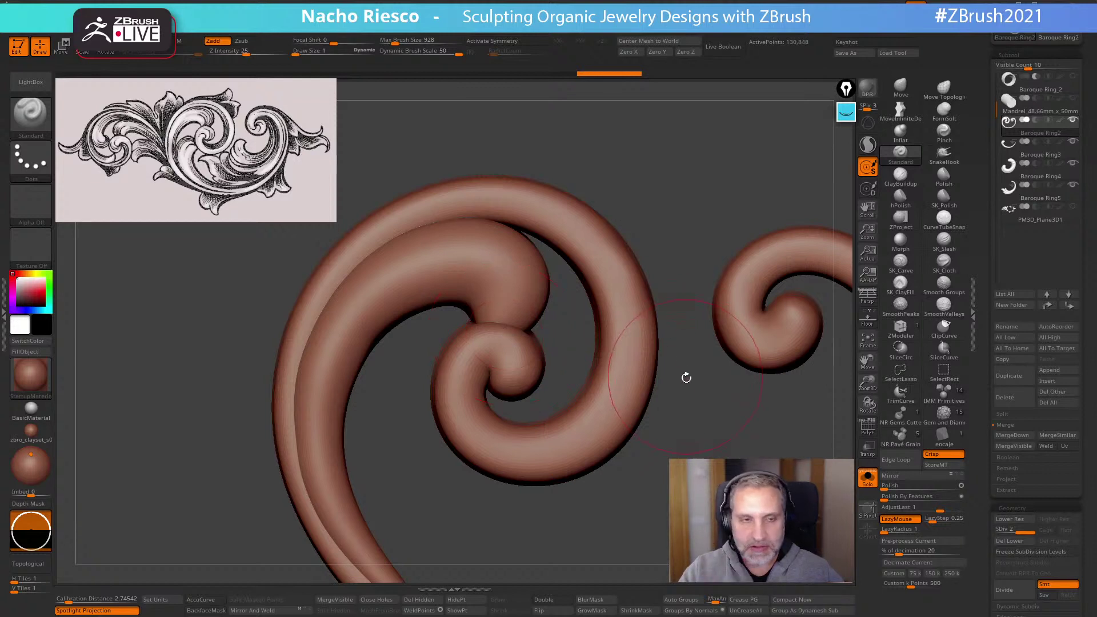
left_click_drag(692, 361, 694, 354, "alt")
Push the inner strand's rounded end slightly inward using the Move Infinite Depth brush with topological masking and a draw size of about 1.46
left_click(950, 92)
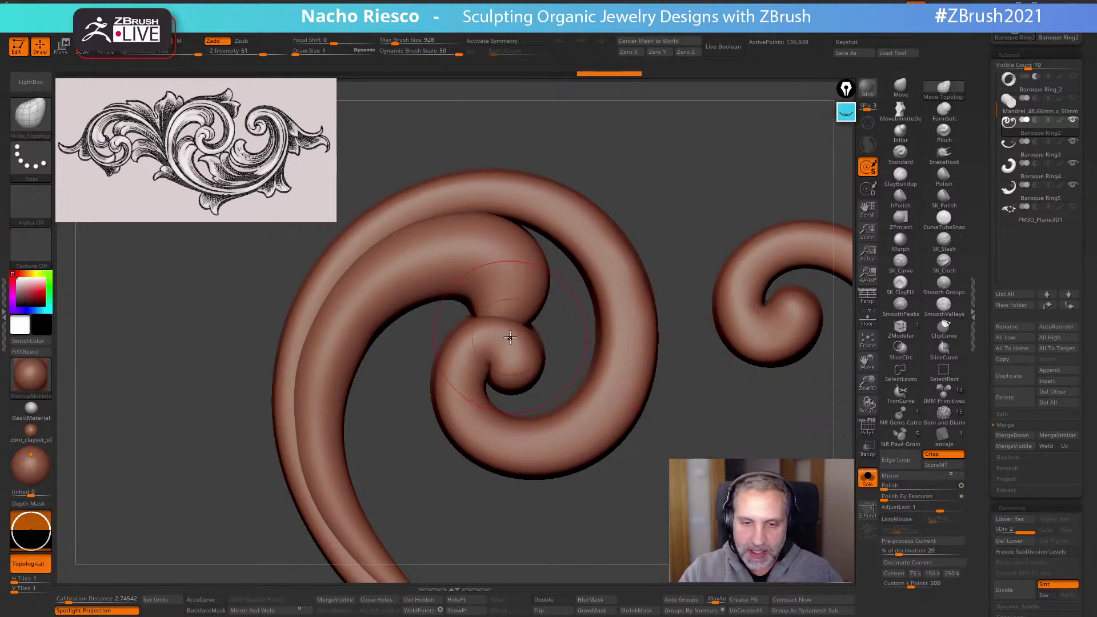
left_click(901, 111)
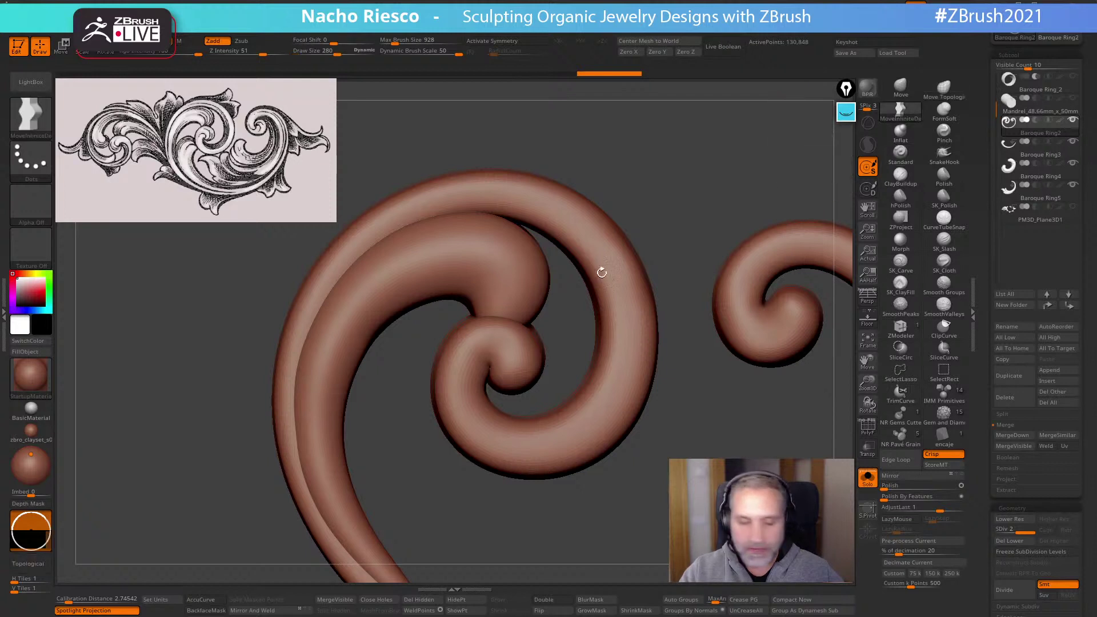
left_click(28, 563)
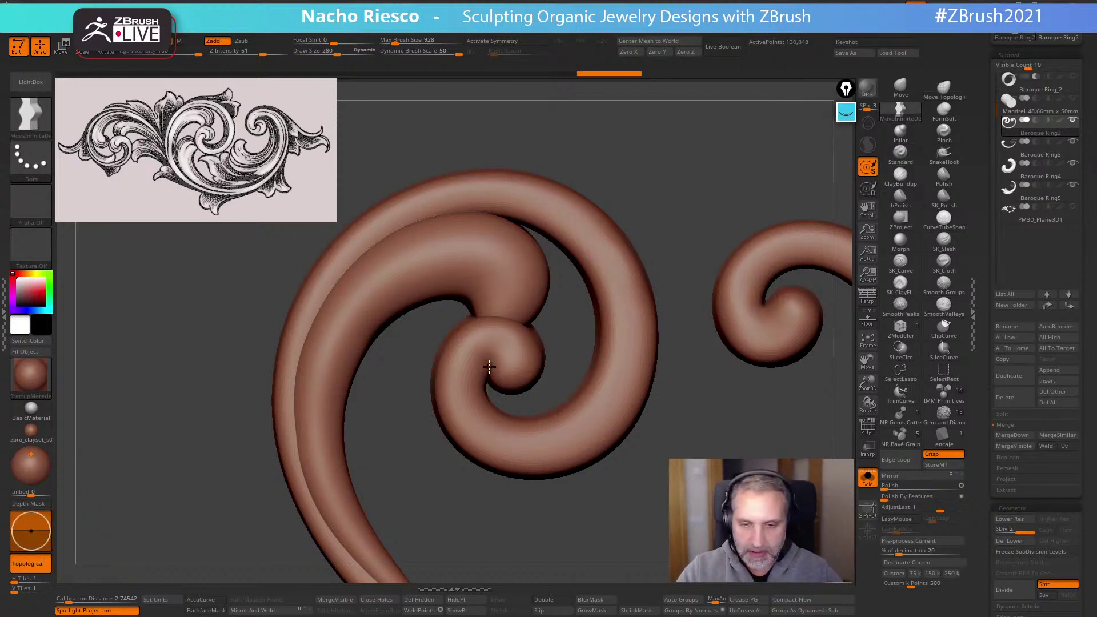
key("s")
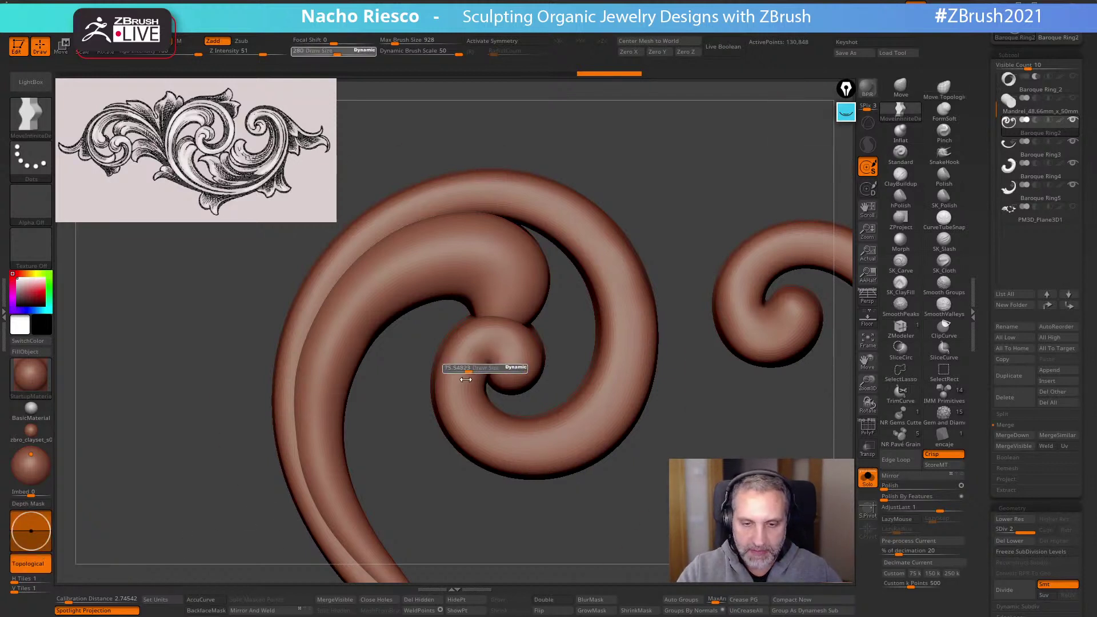
left_click_drag(466, 379, 445, 379)
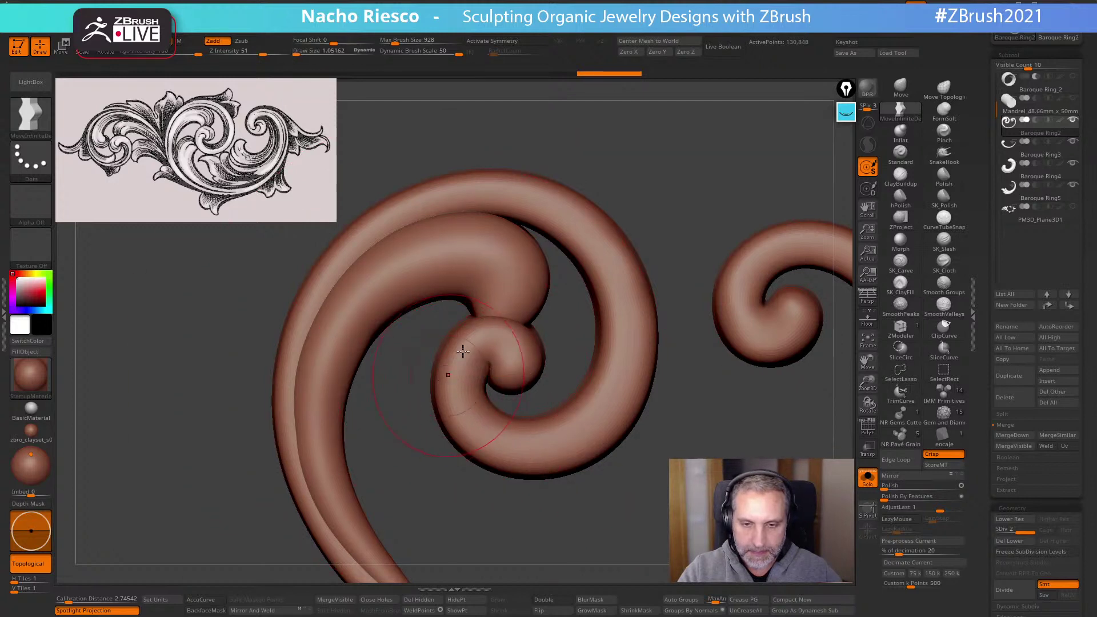
key("s")
left_click_drag(508, 309, 529, 285)
key("ctrl+z")
key("s")
key("ctrl+z")
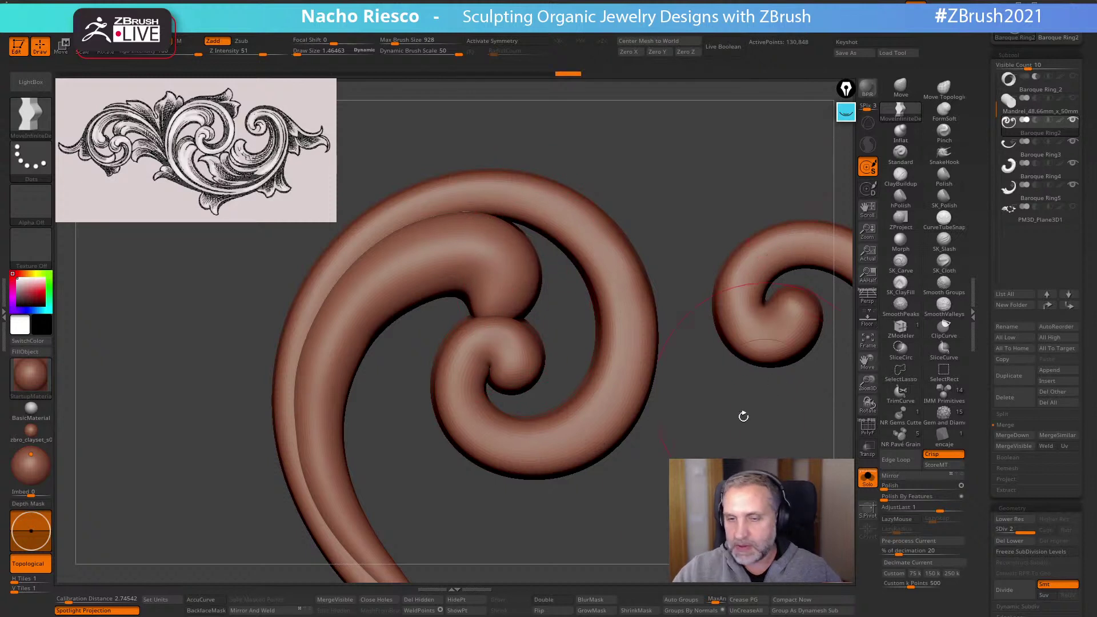
Turn on the floor grid to show the ornament reference image behind the scroll
left_click_drag(743, 417, 651, 429)
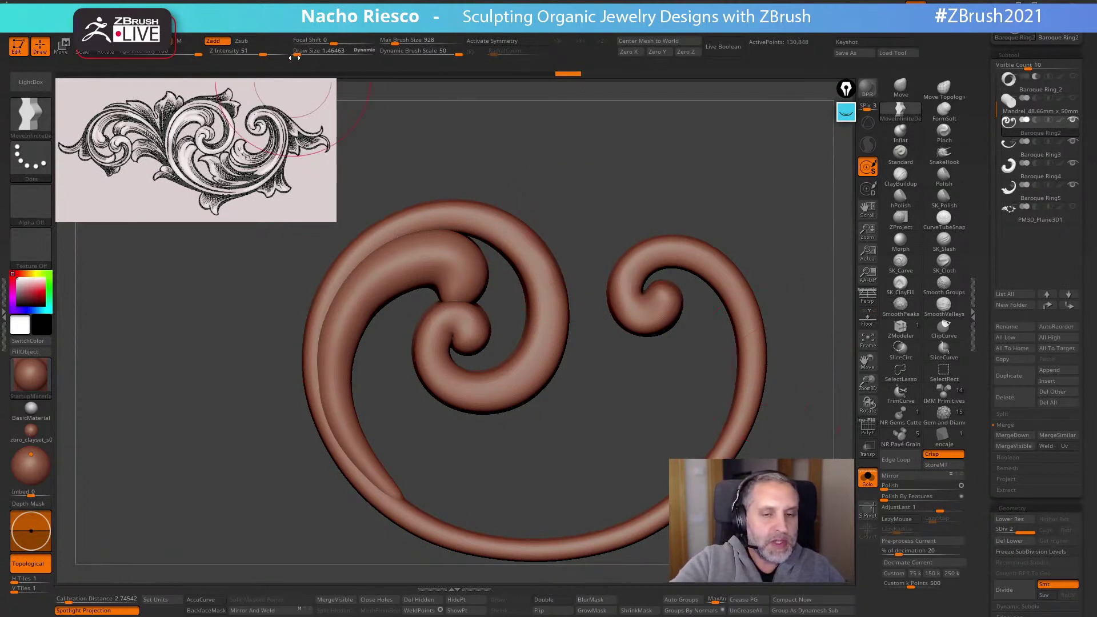
left_click_drag(433, 154, 498, 124)
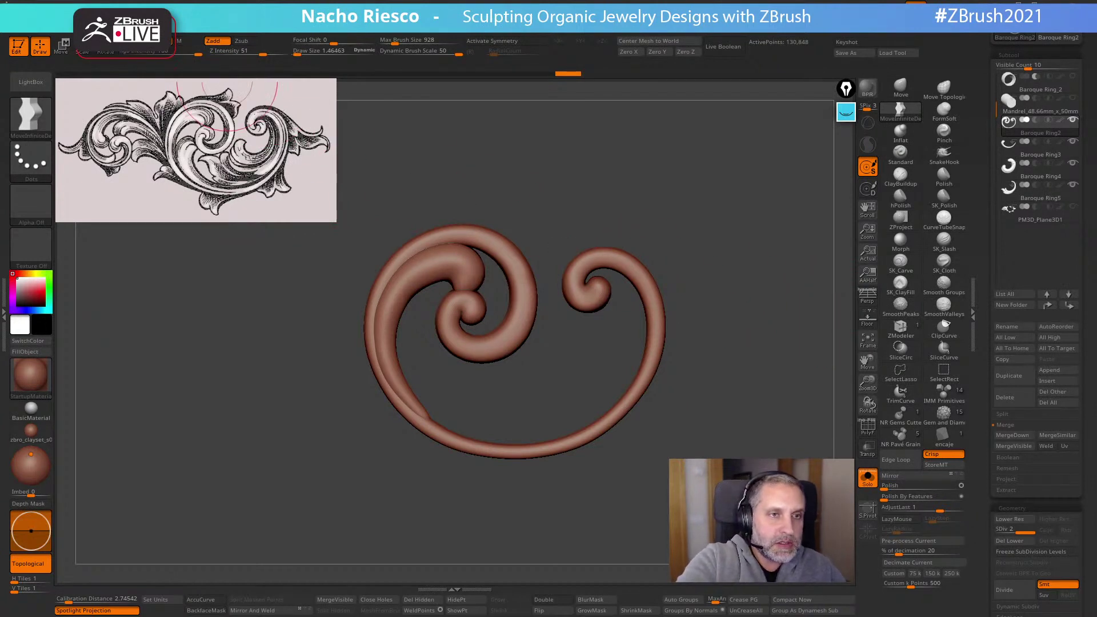
left_click(139, 13)
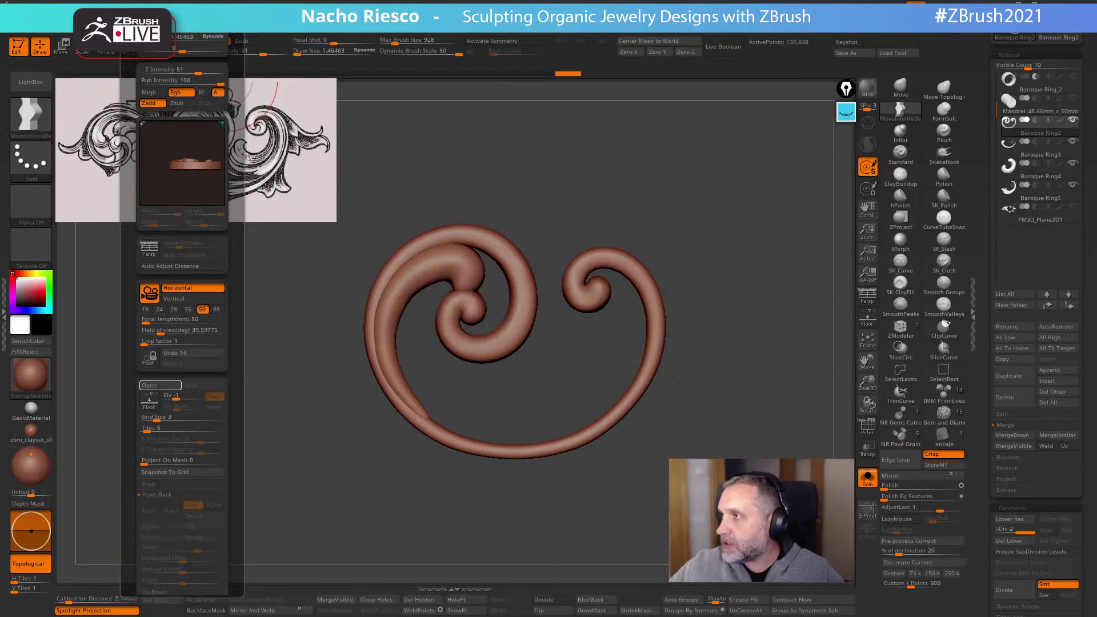
left_click(149, 401)
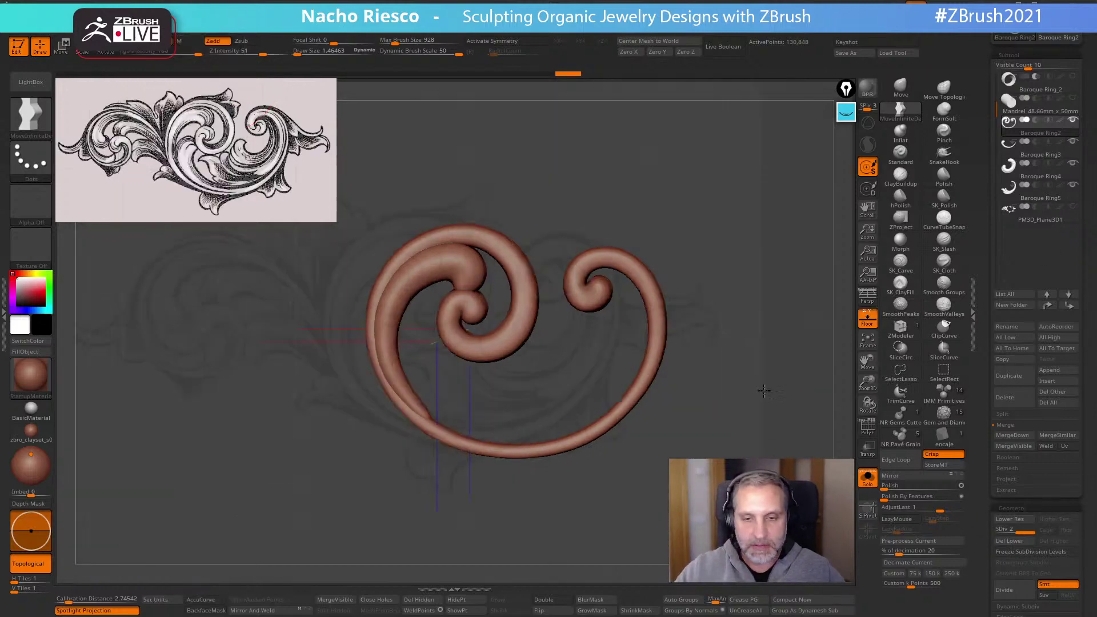
mouse_move(778, 411)
left_mouse_down()
mouse_move(805, 405)
mouse_move(804, 388)
left_mouse_up()
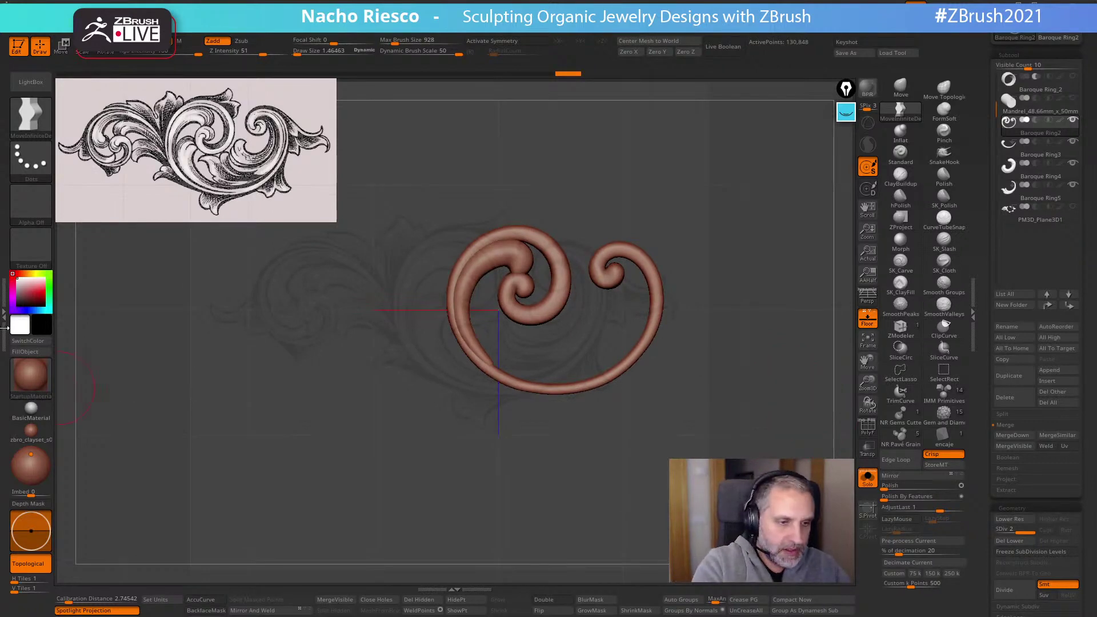
Collapse the open plugin settings, dock the Draw palette in the side tray and bring its front-back grid image settings into view
left_click(4, 320)
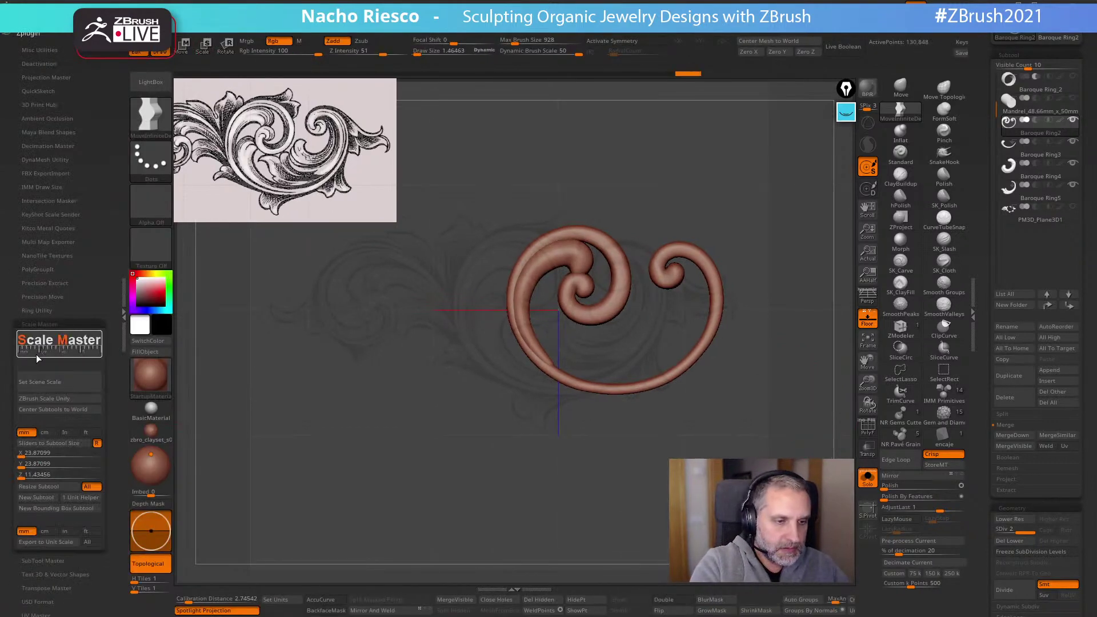
left_click(88, 324)
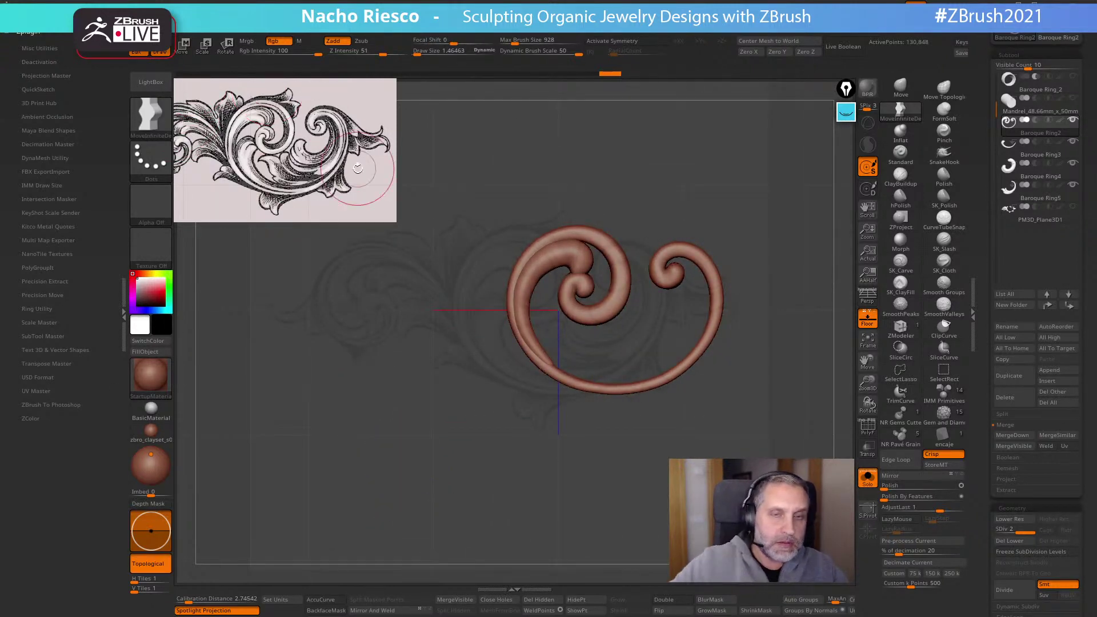
left_click(57, 102)
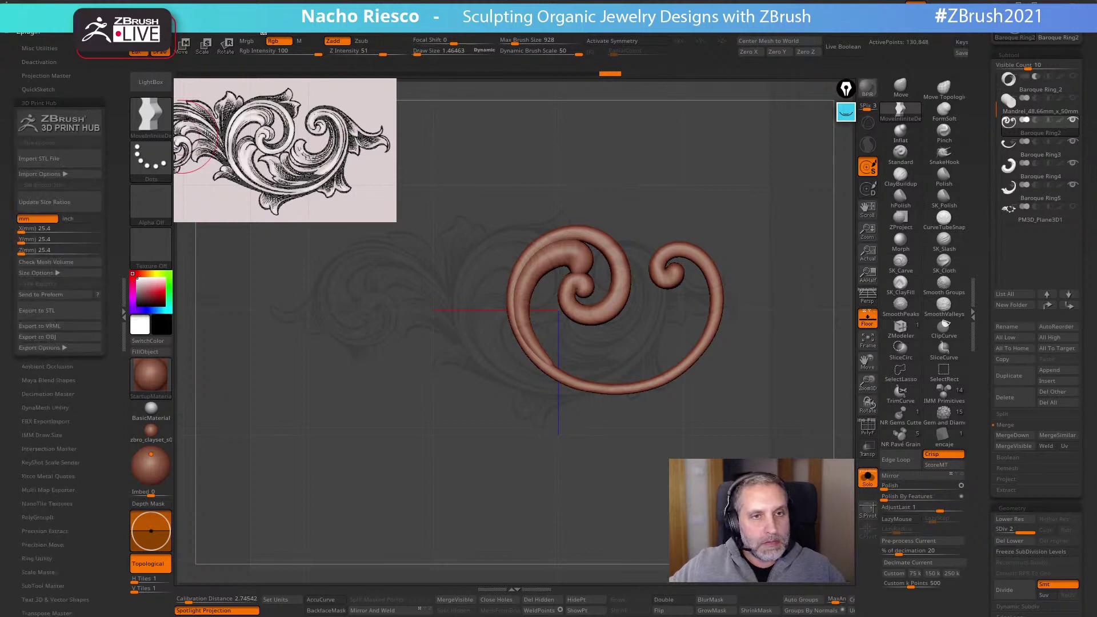
left_click(35, 33)
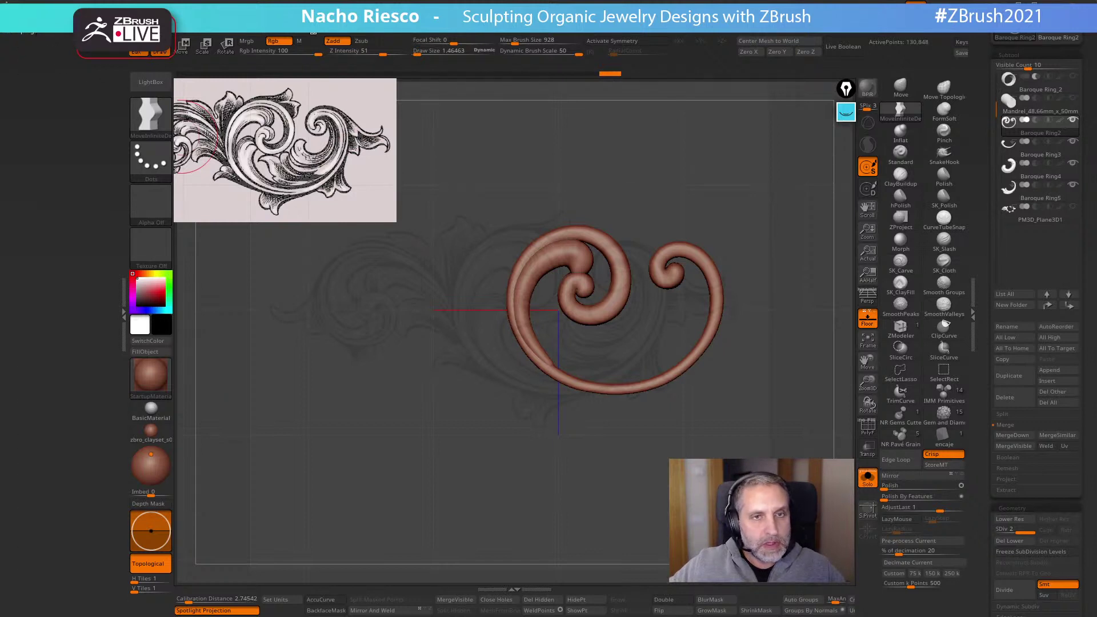
left_click(271, 24)
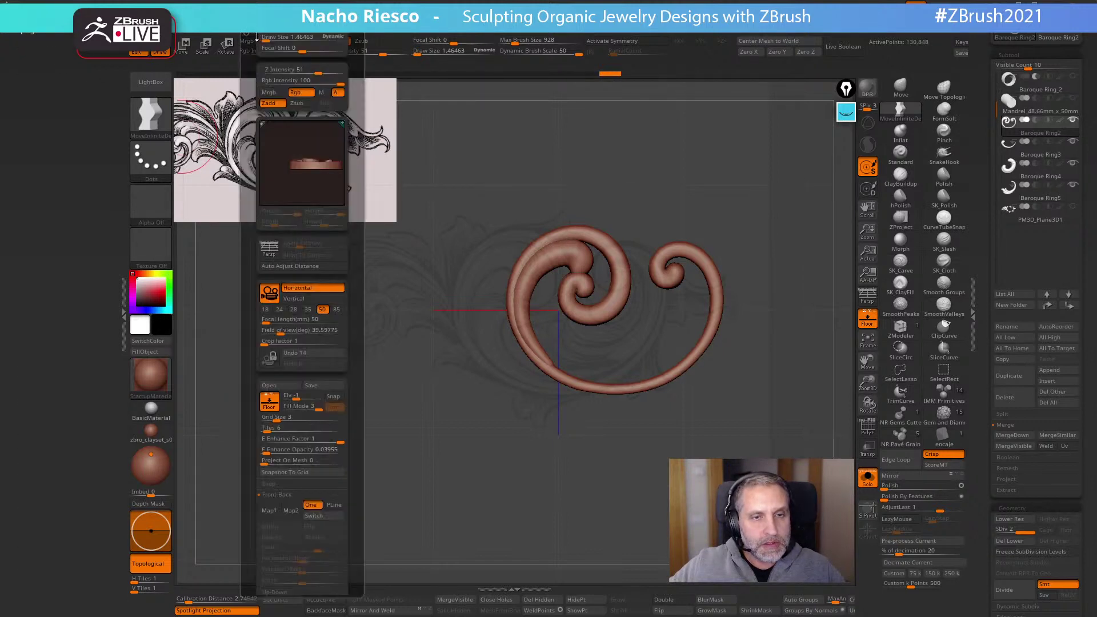
left_click(249, 35)
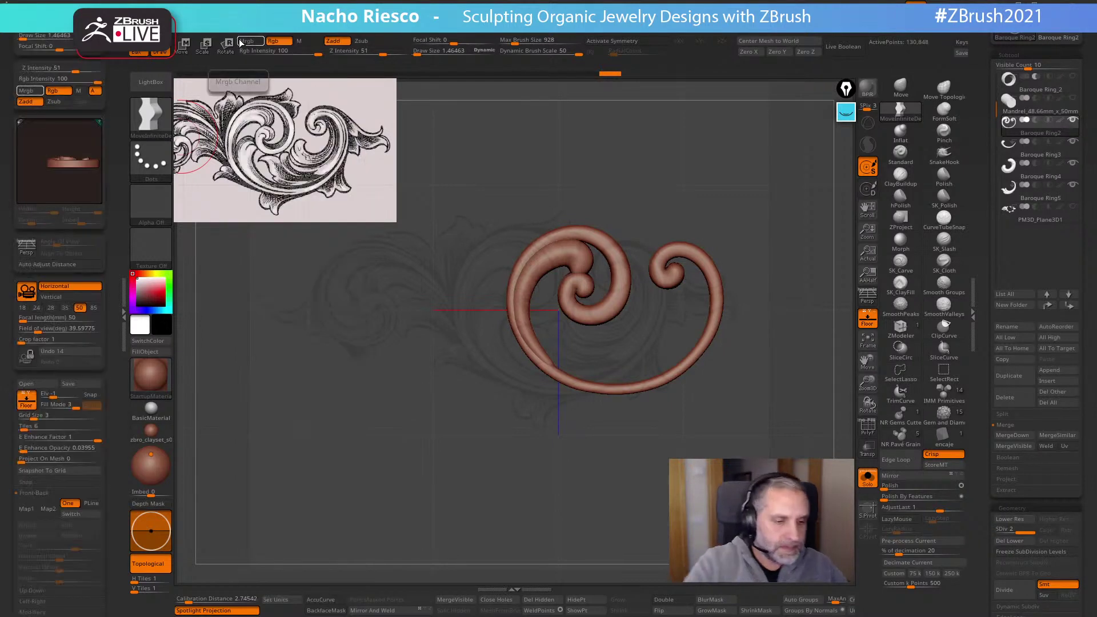
left_click_drag(114, 455, 116, 393)
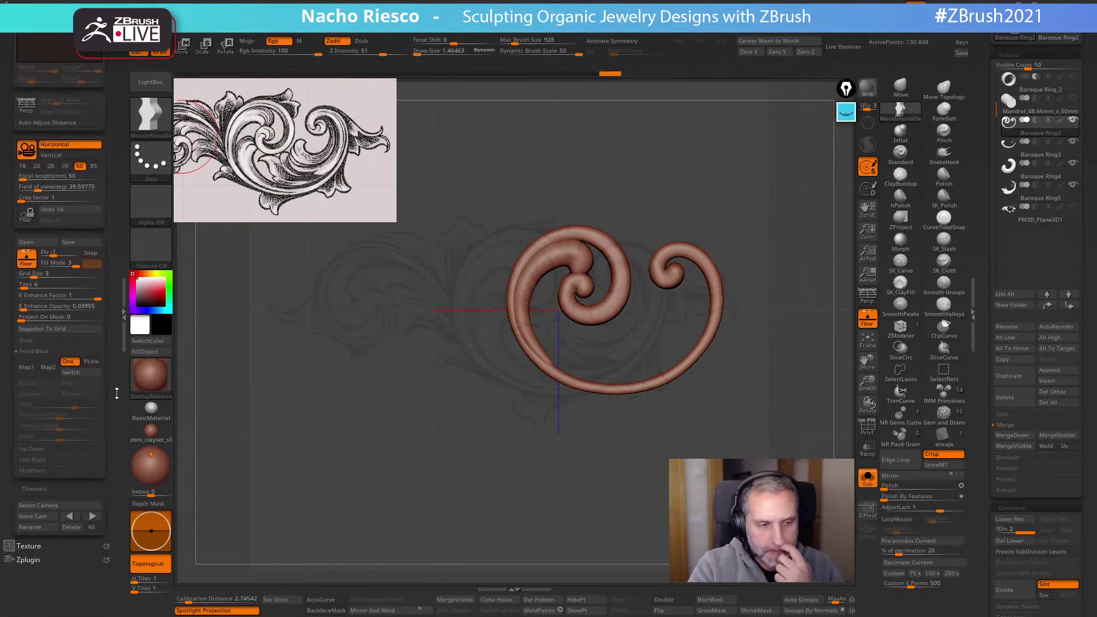
Set the up-down grid image's horizontal offset to 0.00727 and the grid's enhance opacity to 0.1947, with all scroll pieces shown
left_click(34, 448)
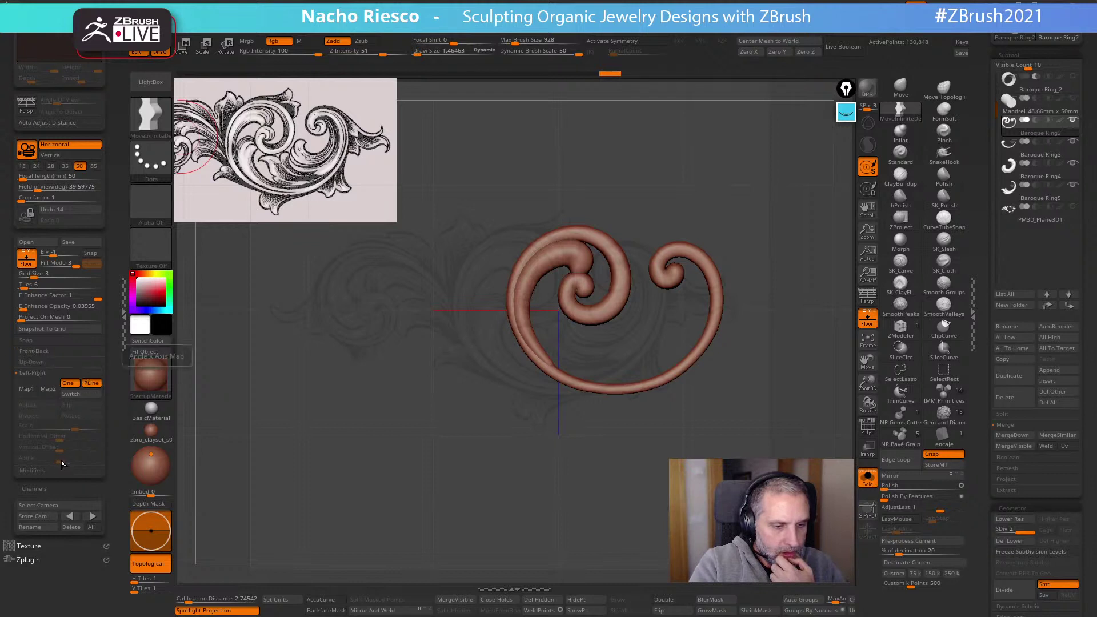
left_click_drag(51, 425, 63, 419)
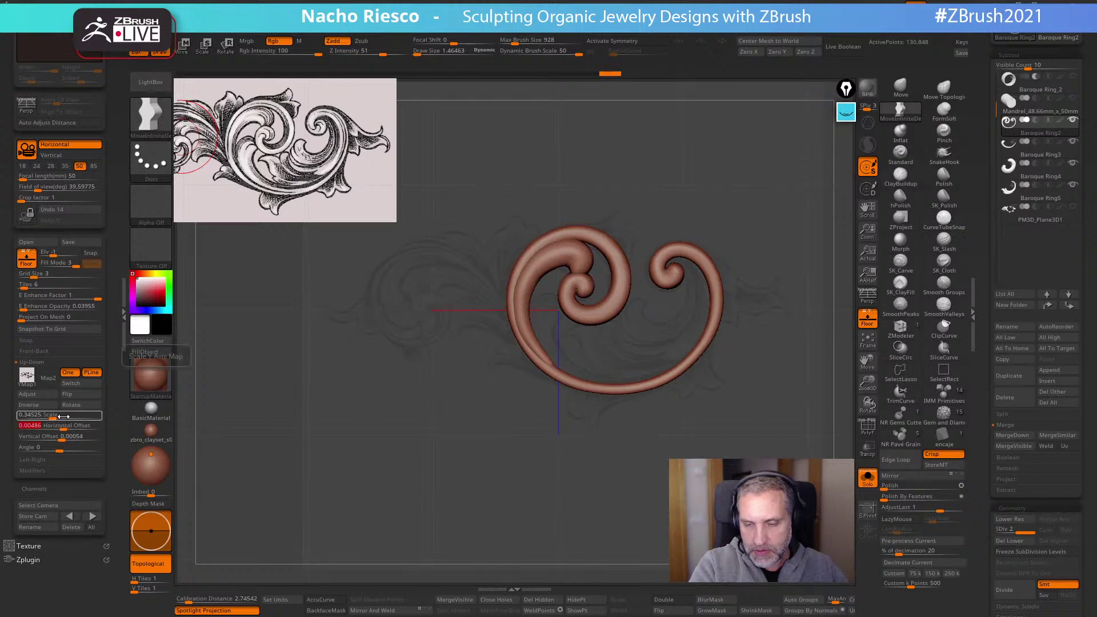
left_click(872, 483)
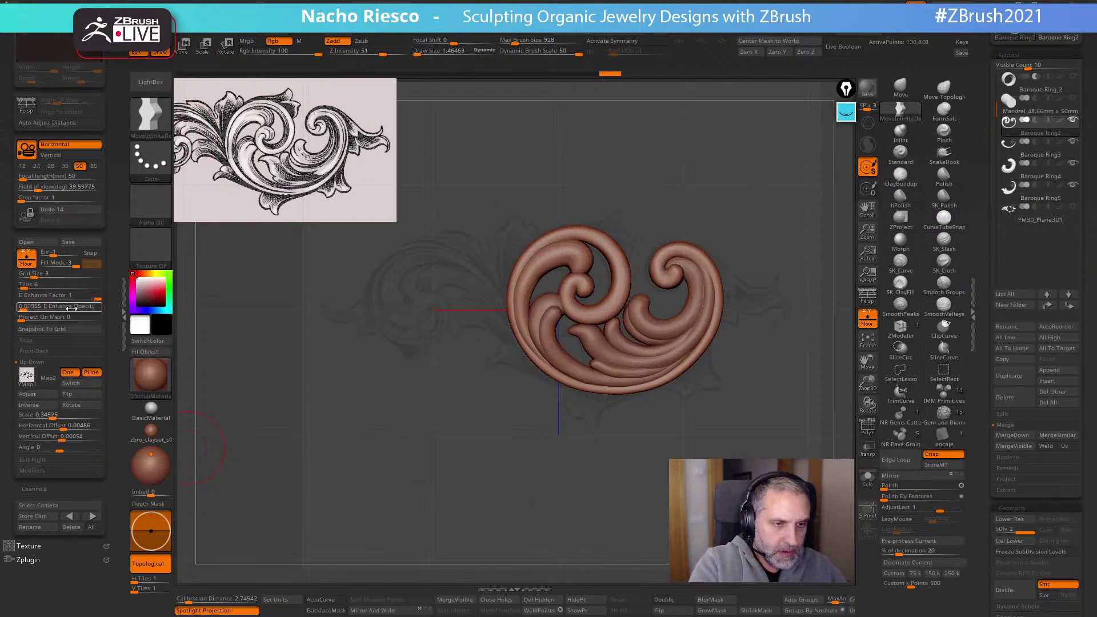
left_click_drag(24, 306, 41, 306)
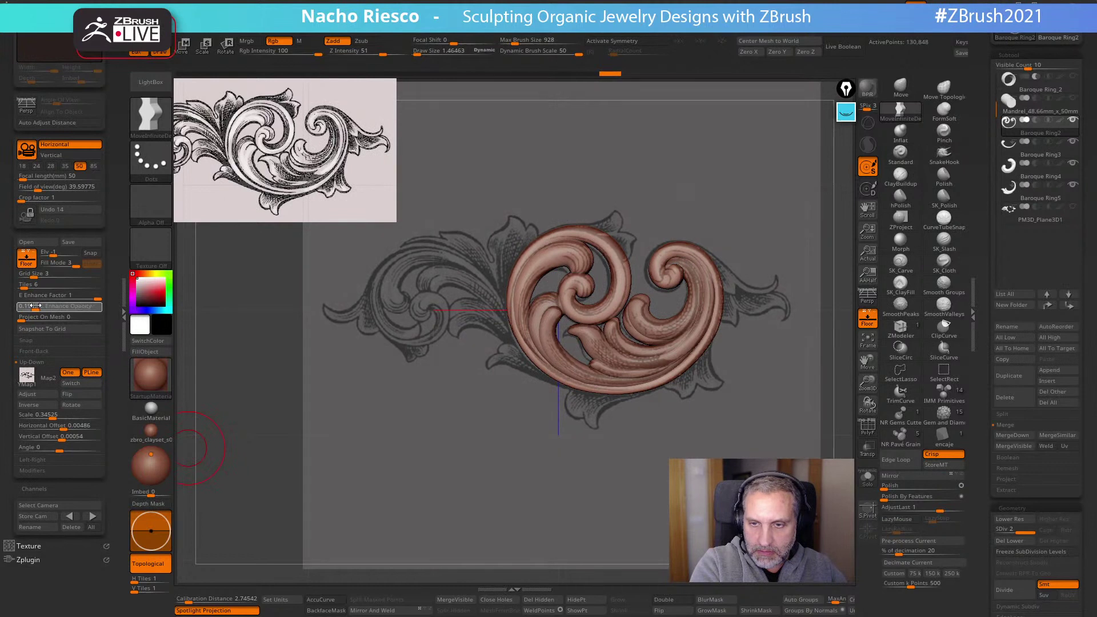
left_click_drag(62, 426, 65, 422)
left_click(64, 422)
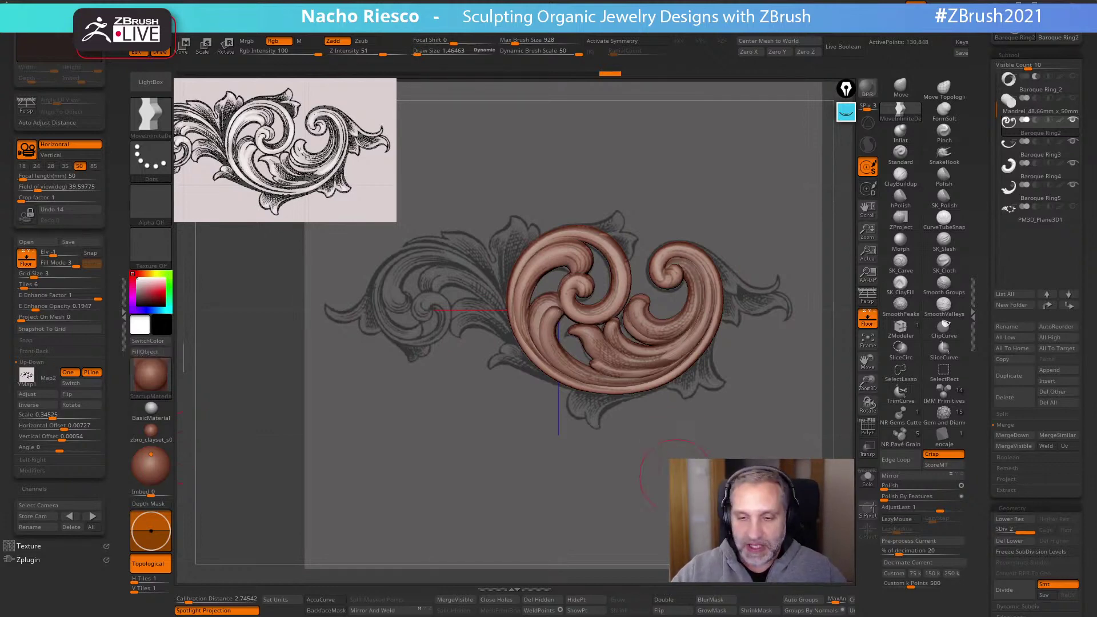
Isolate the main scroll over the reference image and collapse the side tray for a wider canvas
left_click_drag(680, 445, 701, 451)
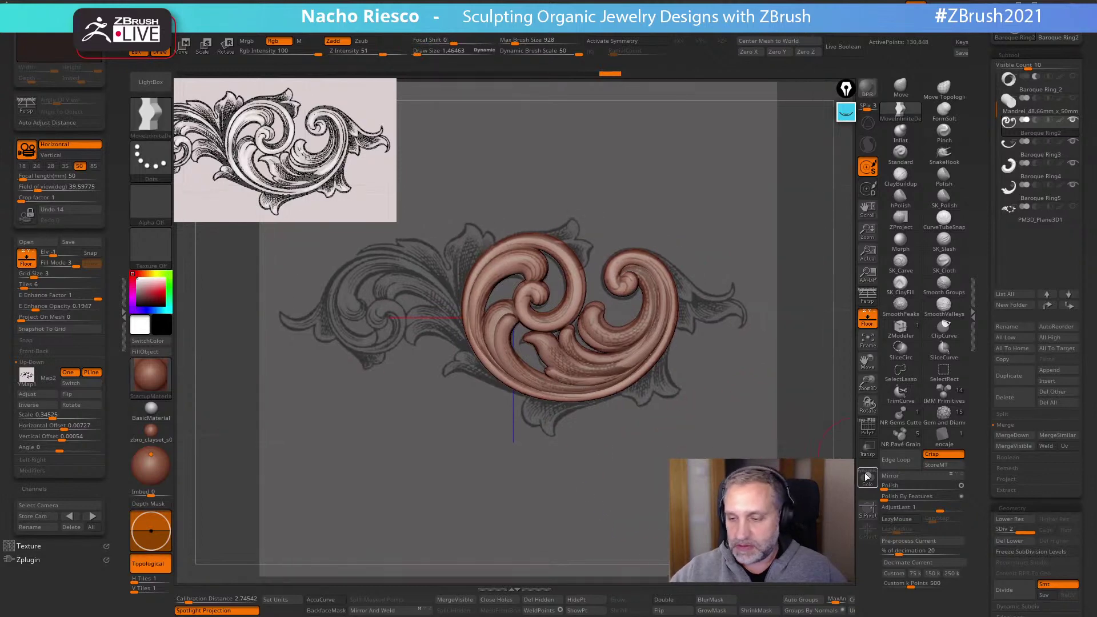
left_click(867, 478)
left_click_drag(652, 137, 683, 225, "alt")
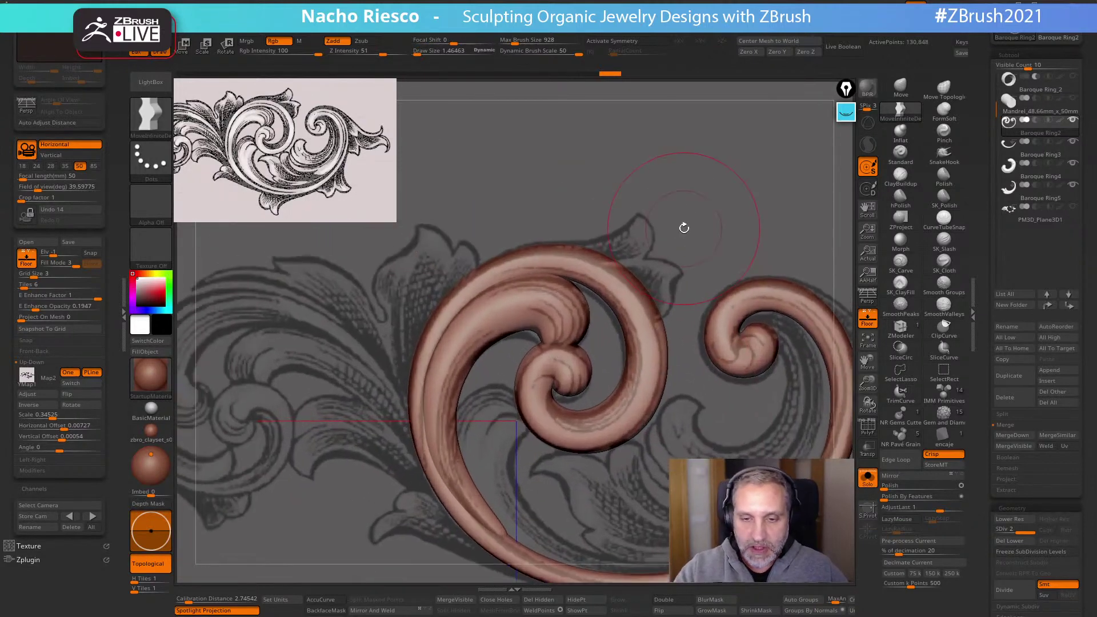
left_click(122, 319)
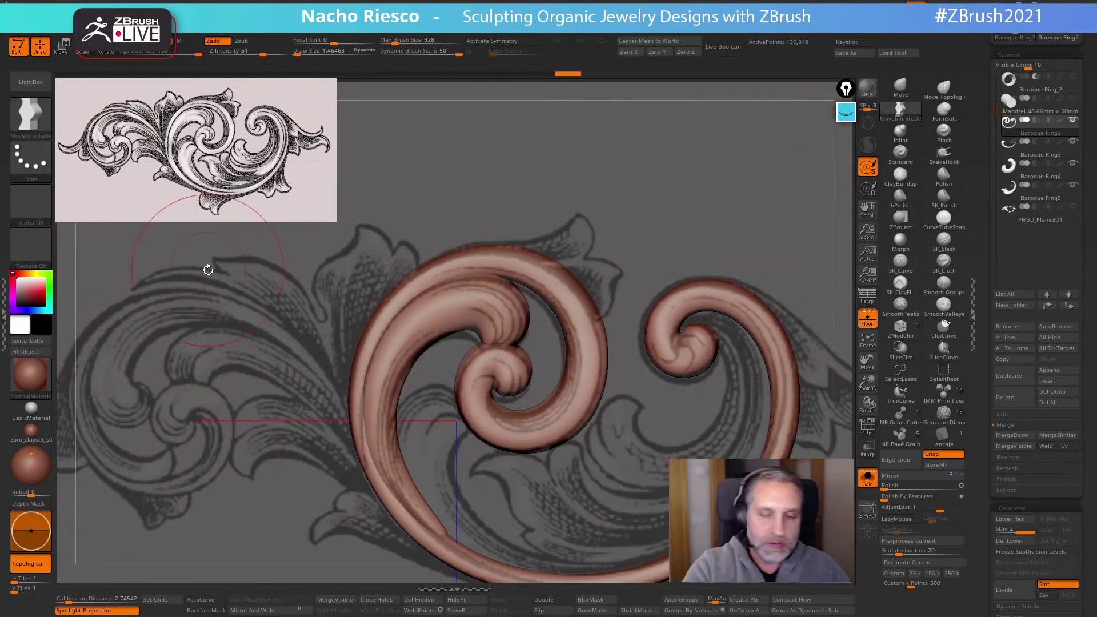
Set the draw size to about 2.29 and nudge the inner strand's rounded end, comparing the edit by undoing and redoing it
key("s")
mouse_move(523, 329)
left_mouse_down()
mouse_move(457, 320)
mouse_move(463, 337)
mouse_move(503, 319)
mouse_move(514, 337)
left_mouse_up()
key("s")
key("ctrl+z")
key("ctrl+z")
key("ctrl+z")
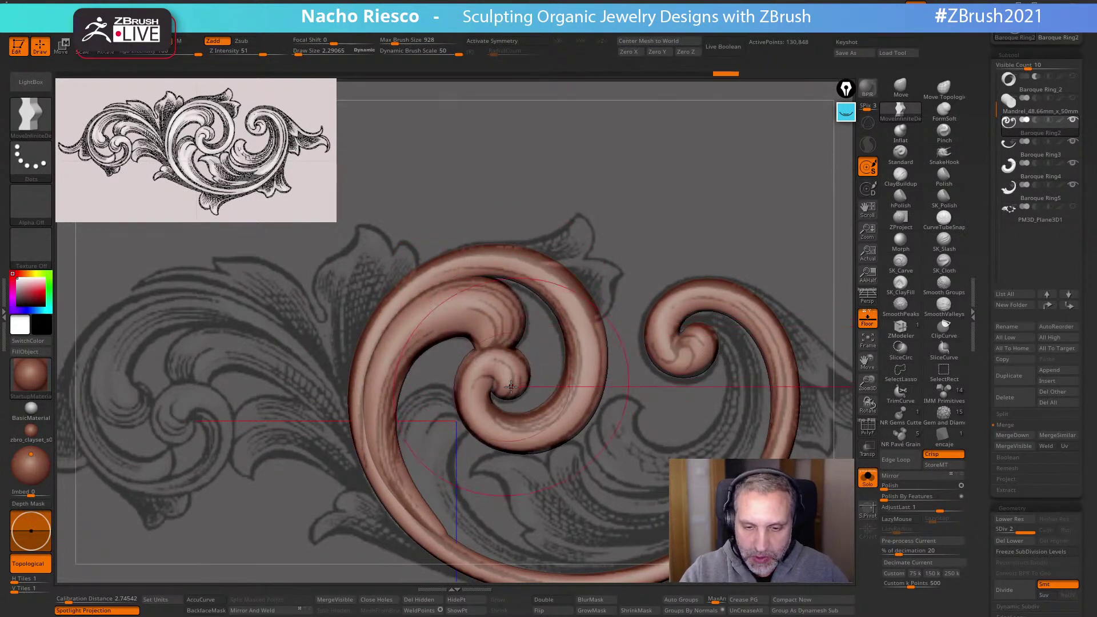
key("ctrl+shift+z")
key("ctrl+shift+z")
key("ctrl+shift+z")
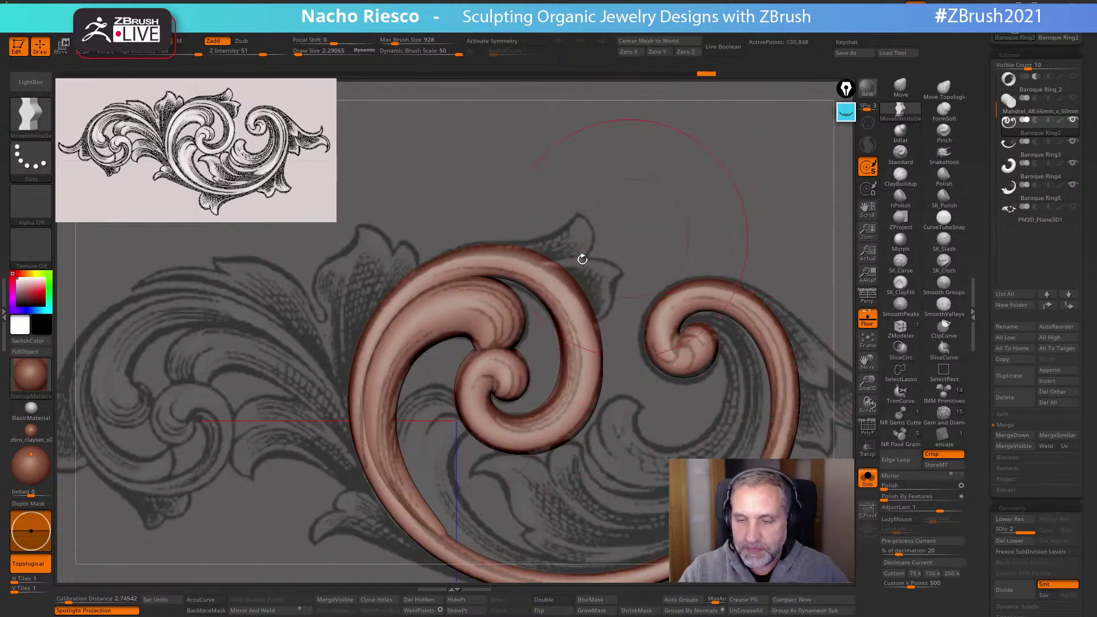
Adjust the inner spiral's outer curve and the far curl's rounded tip with the Move Infinite Depth brush to follow the reference
left_click_drag(543, 274, 529, 297, "shift")
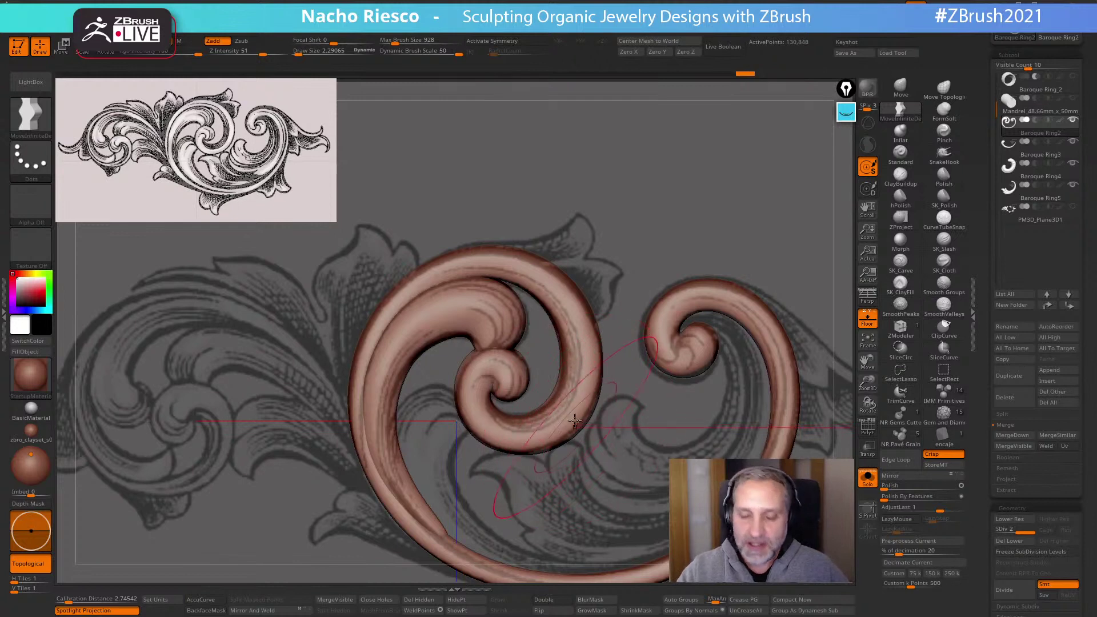
left_click_drag(686, 362, 688, 369)
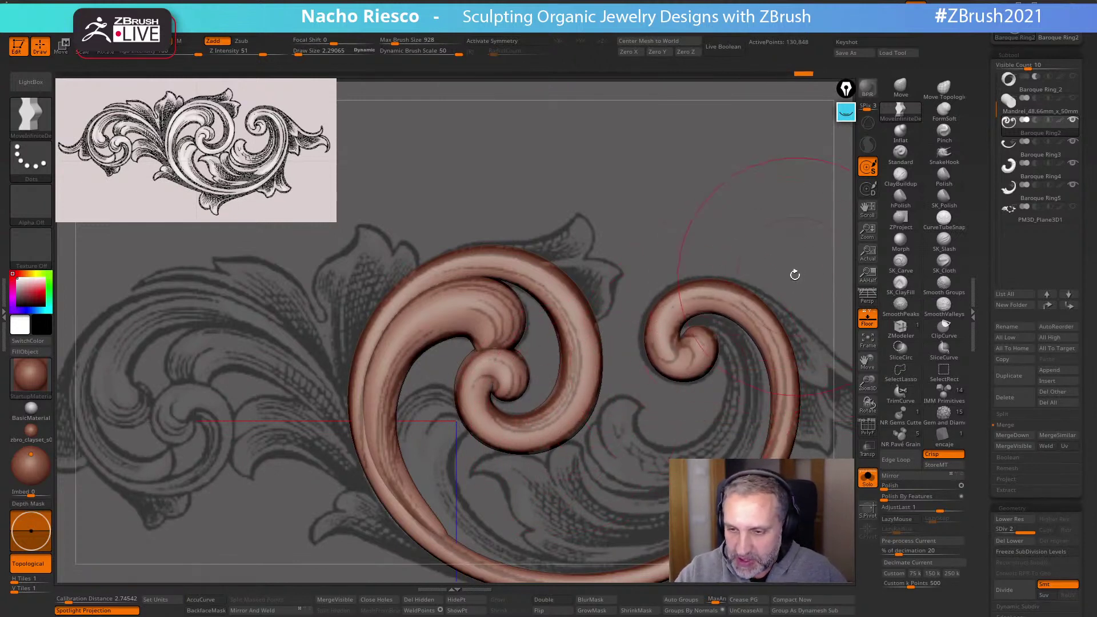
left_click_drag(793, 275, 758, 258, "alt")
left_click_drag(636, 301, 630, 299)
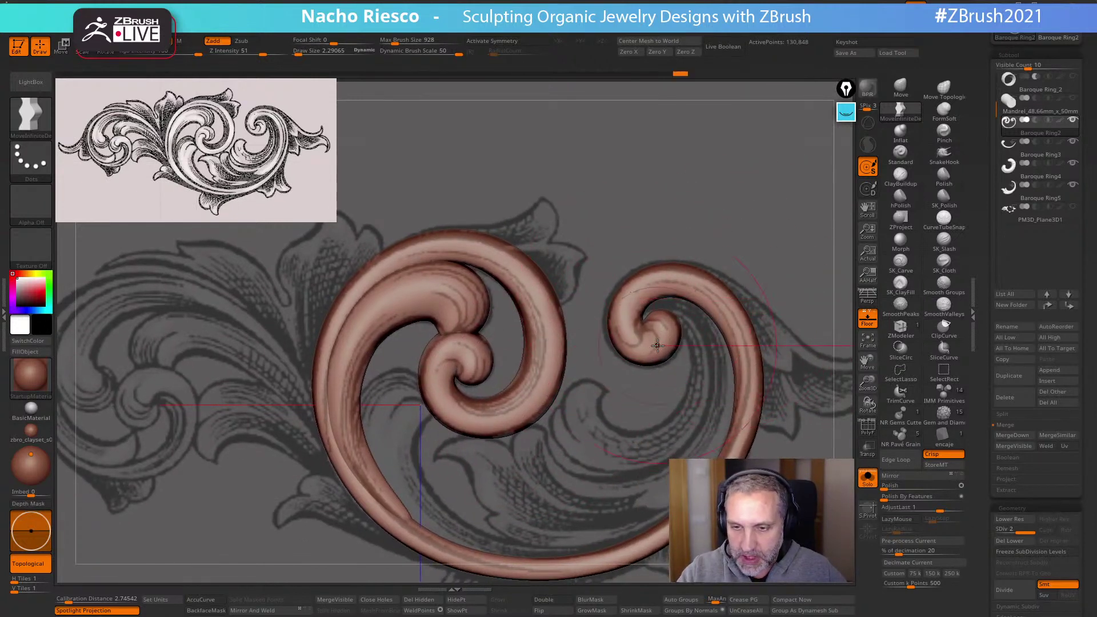
left_click_drag(545, 366, 542, 362)
left_click_drag(536, 465, 558, 439, "alt")
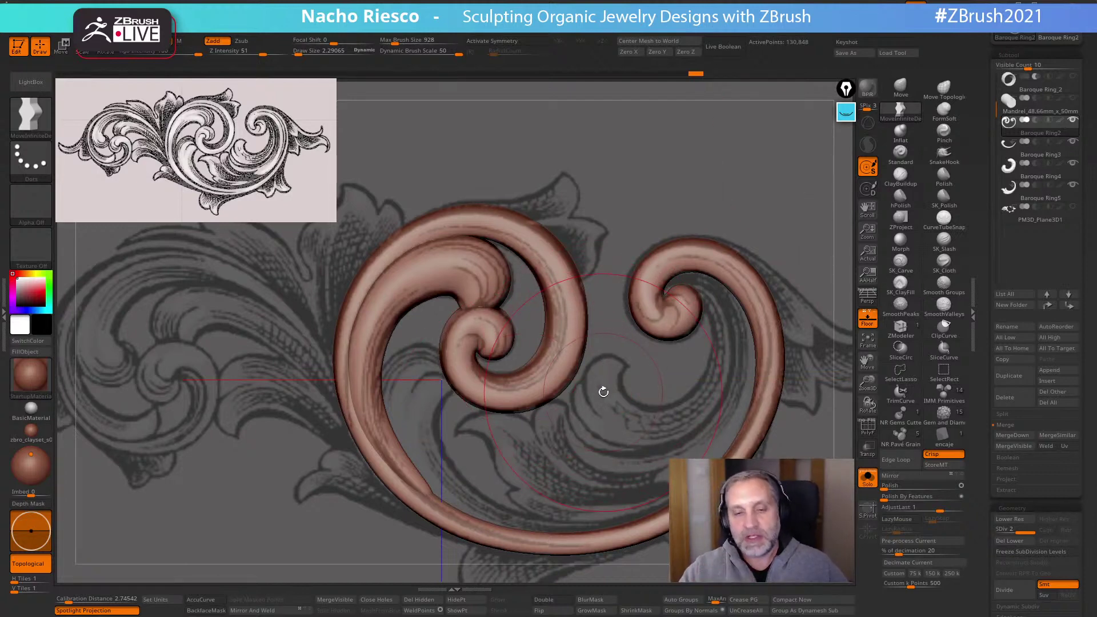
Pull the scroll's outer left curve slightly inward to match the reference, and compare the shape by undoing and redoing recent strokes
left_click_drag(622, 408, 675, 434)
left_click_drag(585, 460, 570, 442, "alt")
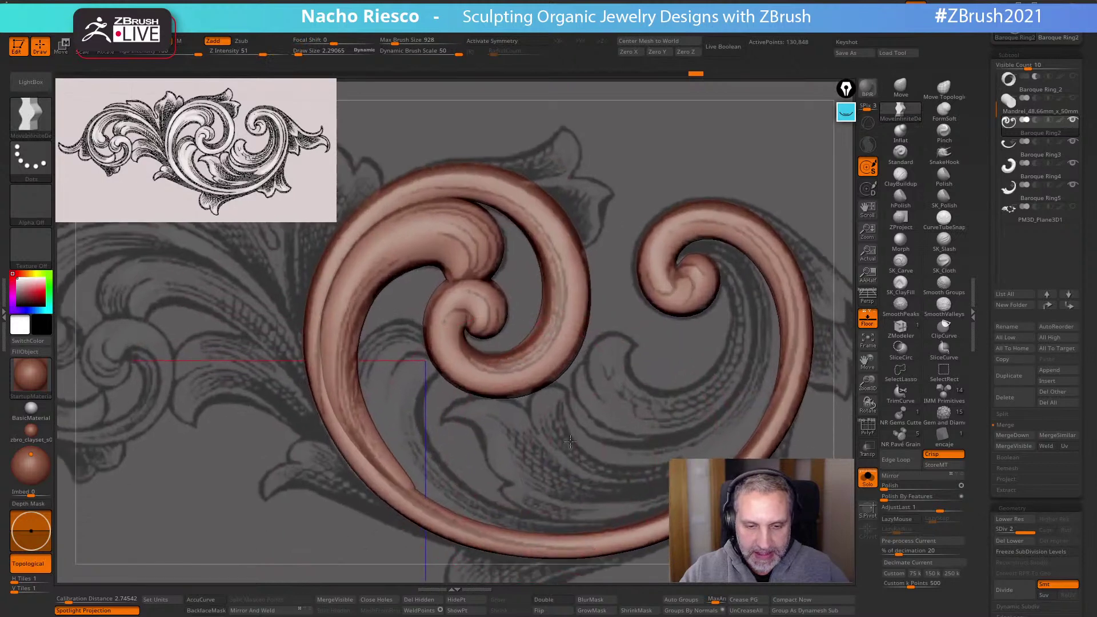
mouse_move(400, 463)
left_mouse_down()
mouse_move(343, 366)
mouse_move(375, 442)
mouse_move(336, 357)
left_mouse_up()
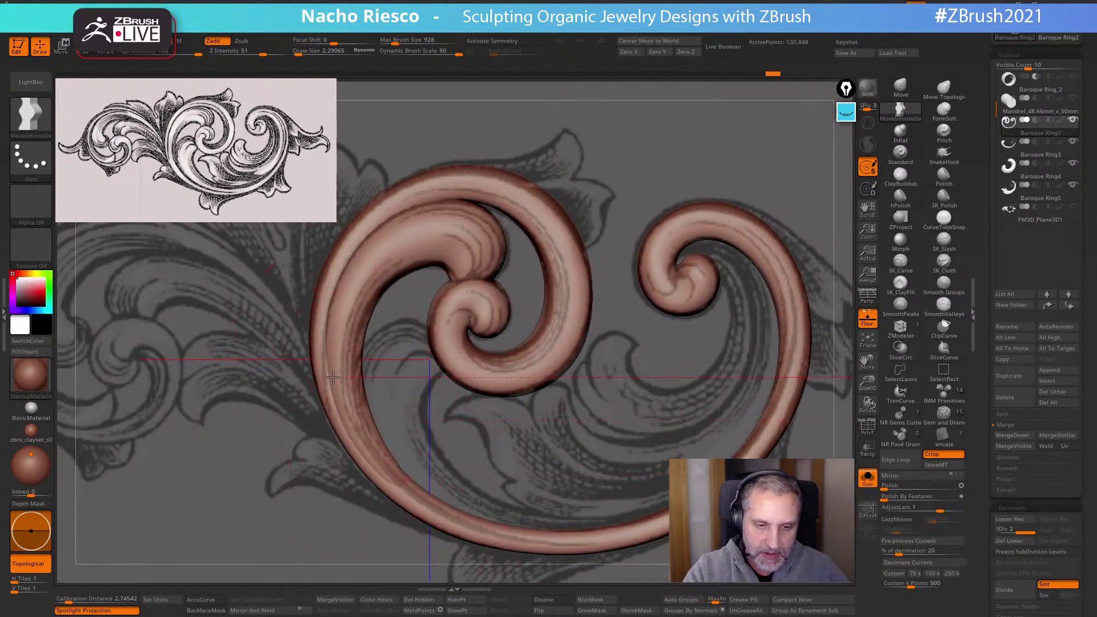
key("ctrl+z")
key("ctrl+z")
key("ctrl+z")
key("ctrl+z")
key("ctrl+z")
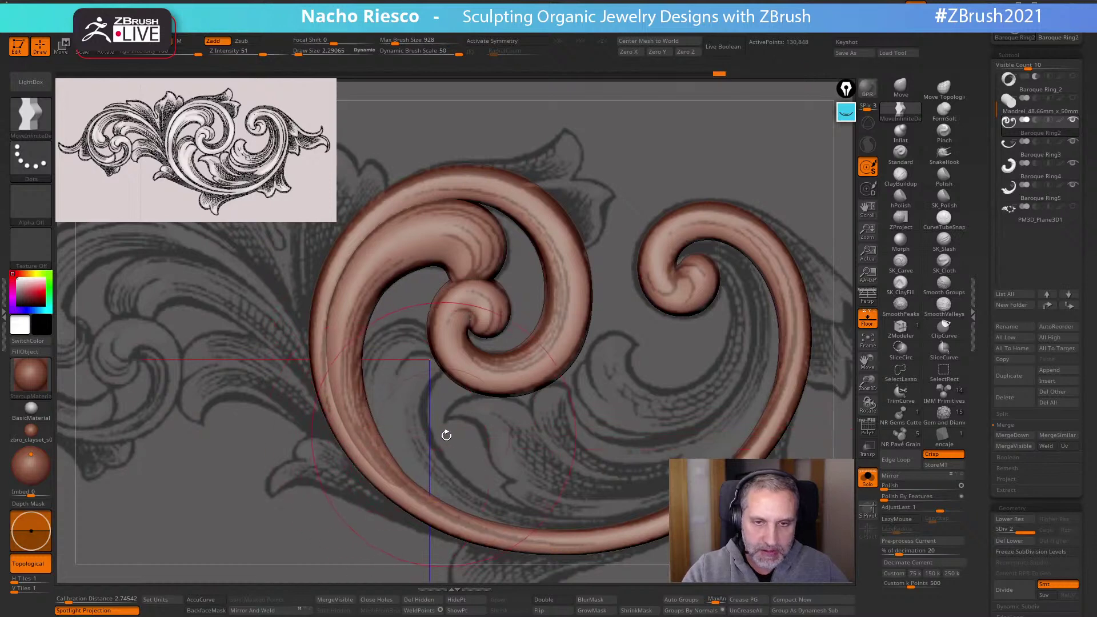
key("ctrl+shift+z")
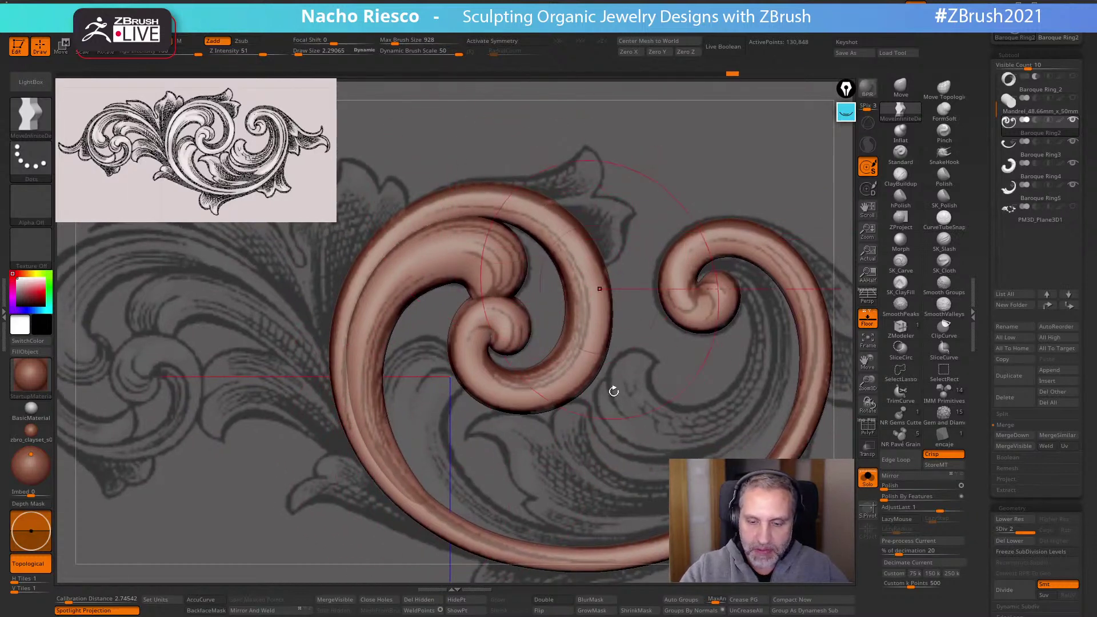
key("ctrl+shift+z")
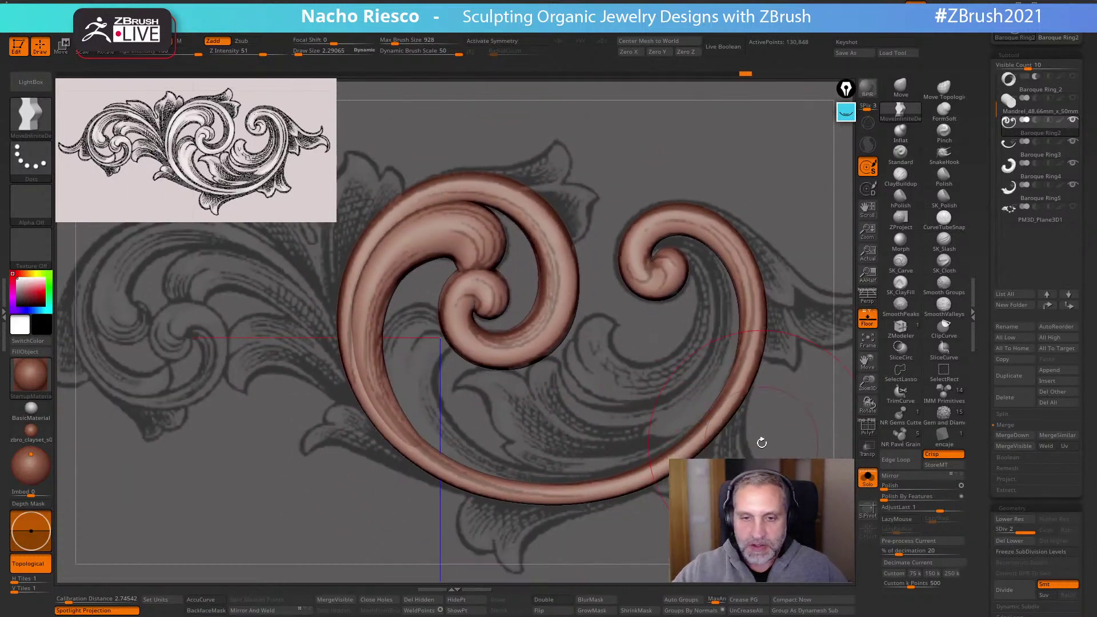
Hide the floor grid with the reference image and tilt the view to check the scroll's volume
key("shift+p")
right_click_drag(757, 499, 800, 367, "ctrl")
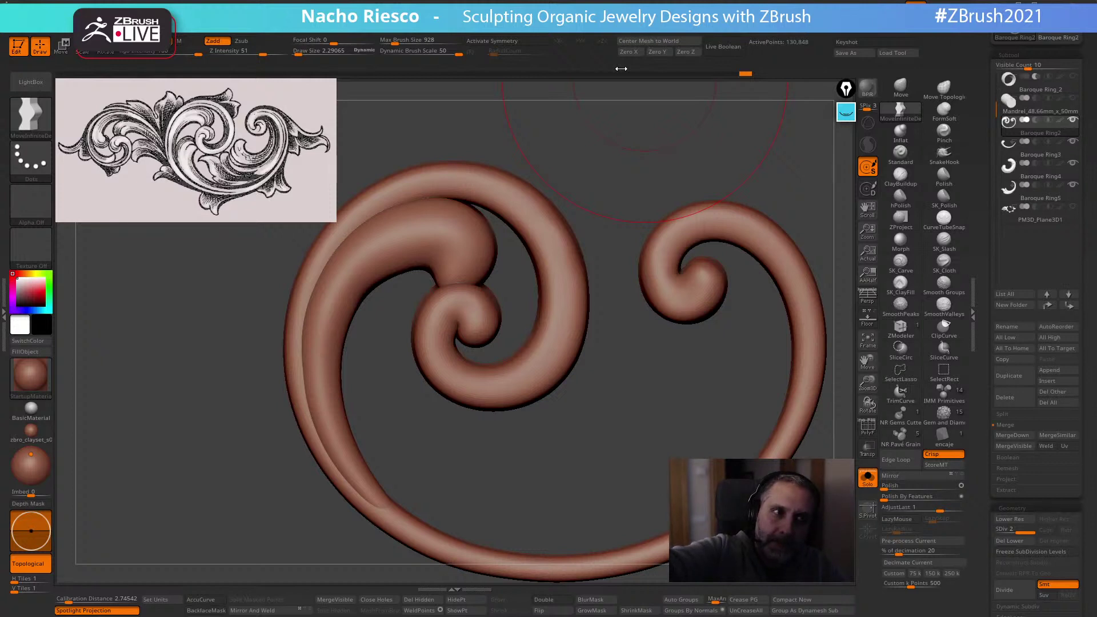
left_click_drag(746, 165, 726, 147)
Remesh the scroll with DynaMesh Utility at a polycount of 0.9 million
mouse_move(637, 17)
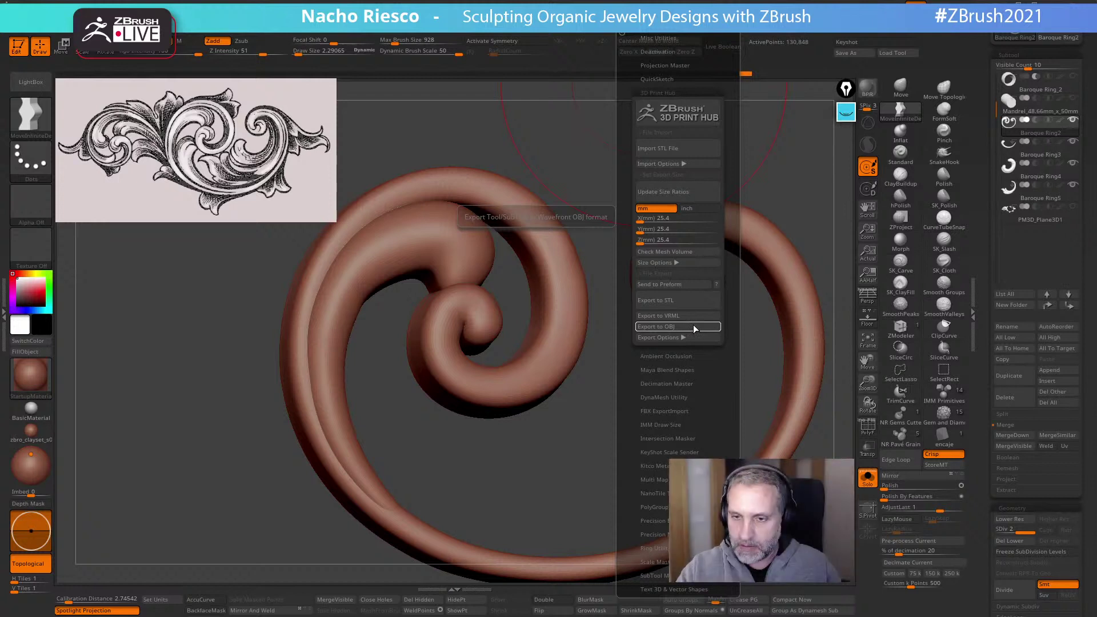
left_click(680, 92)
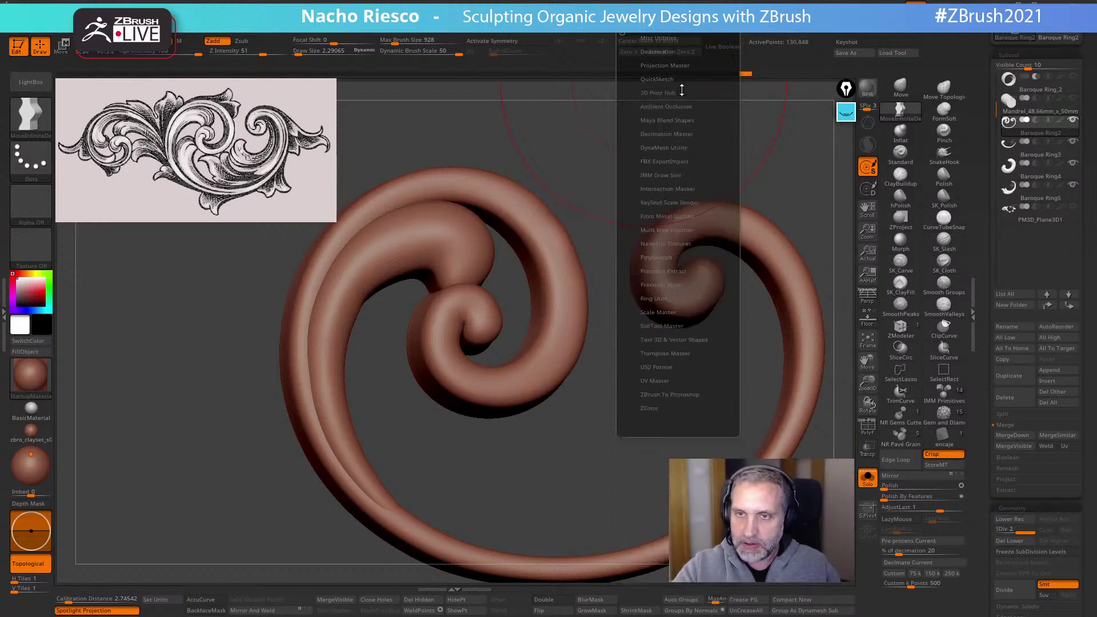
left_click(677, 147)
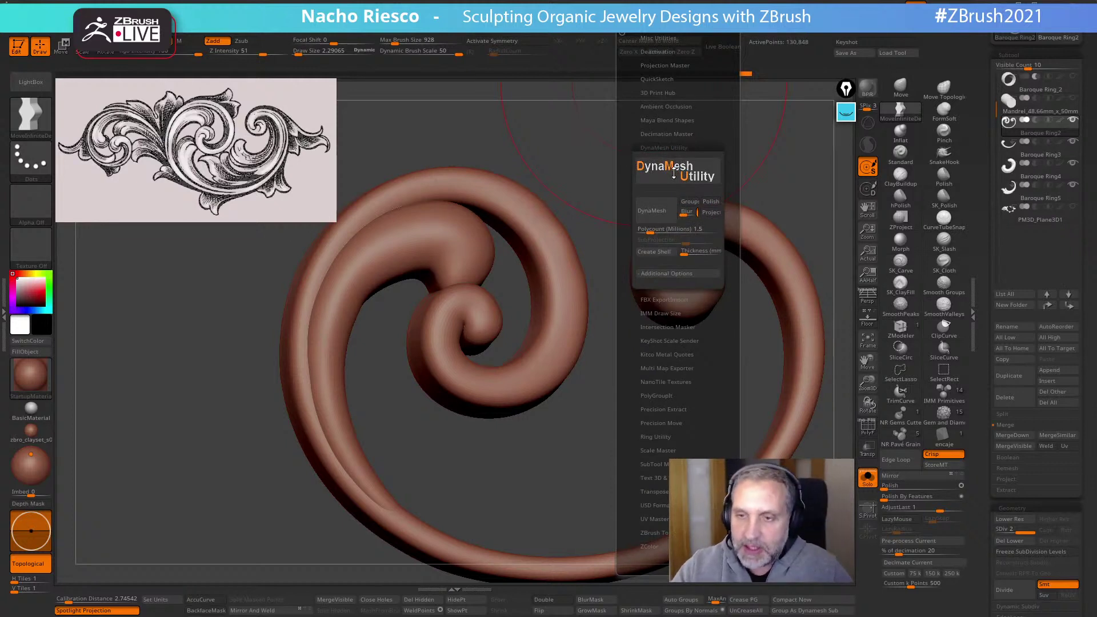
left_click(662, 231)
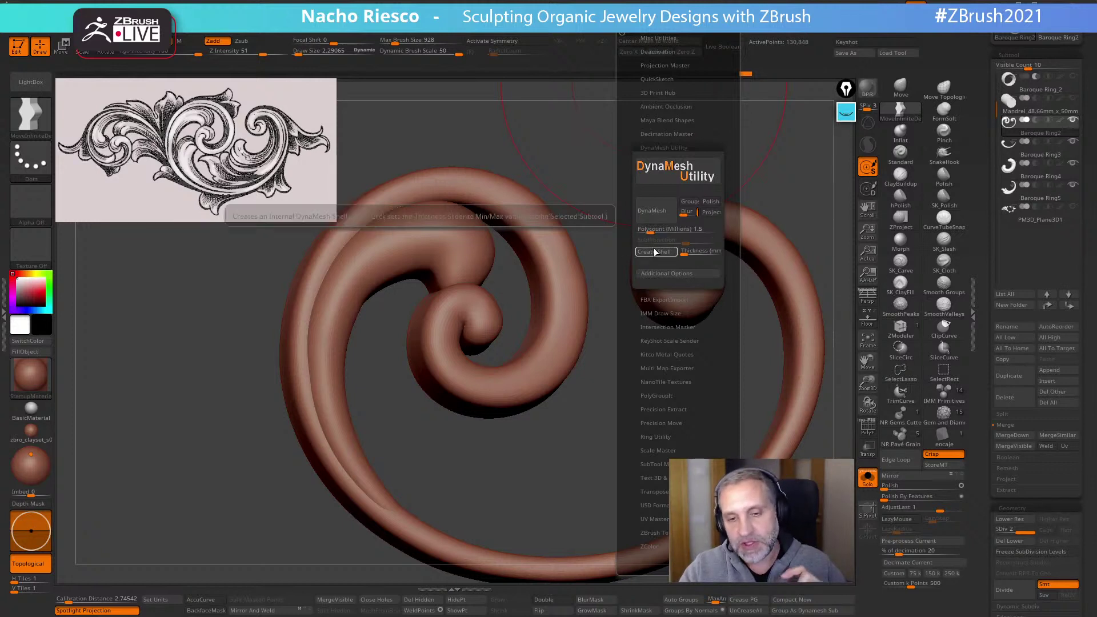
left_click(651, 230)
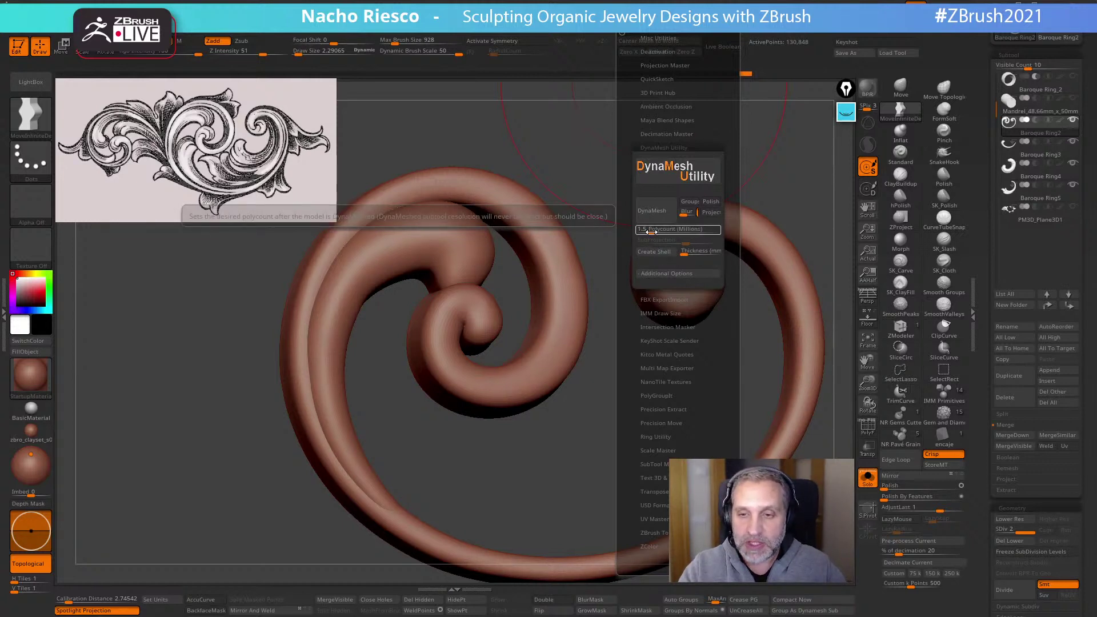
left_click_drag(651, 231, 624, 258)
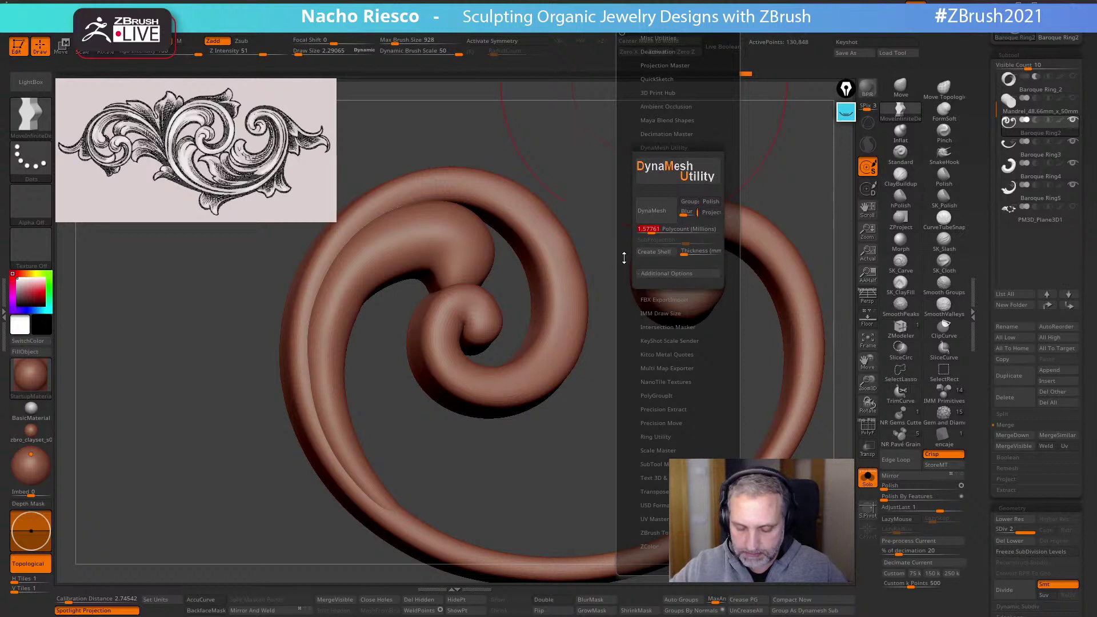
type("0.9")
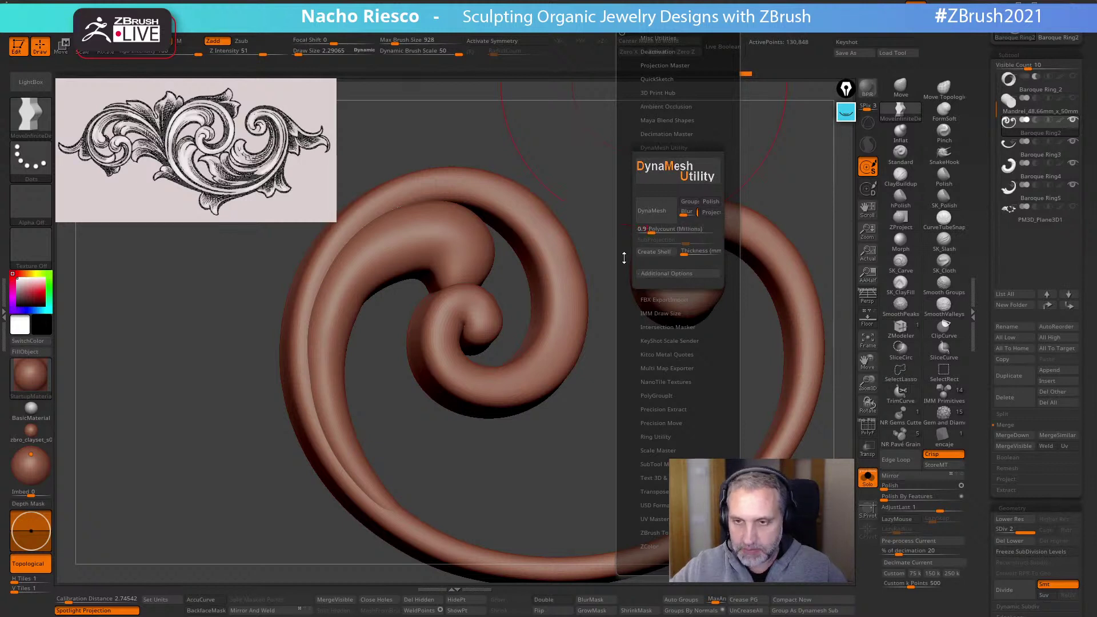
left_click(650, 217)
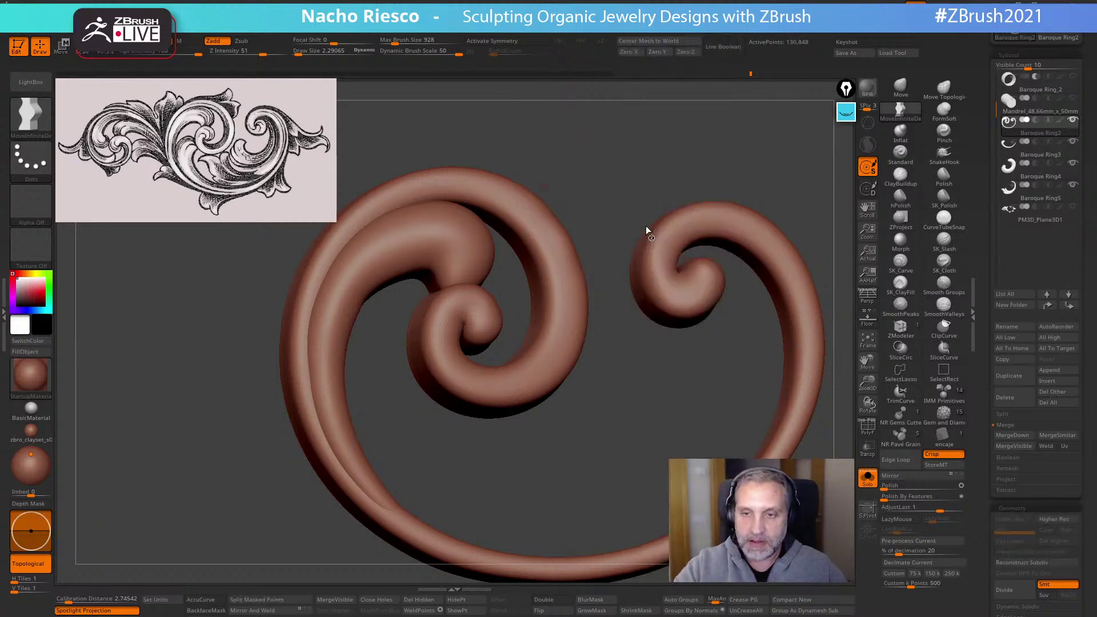
Blend the inner strand's tapered lower tip into the main scroll using the SmoothPeaks brush
mouse_move(612, 463)
left_mouse_down()
mouse_move(587, 484)
mouse_move(622, 465)
mouse_move(651, 483)
left_mouse_up()
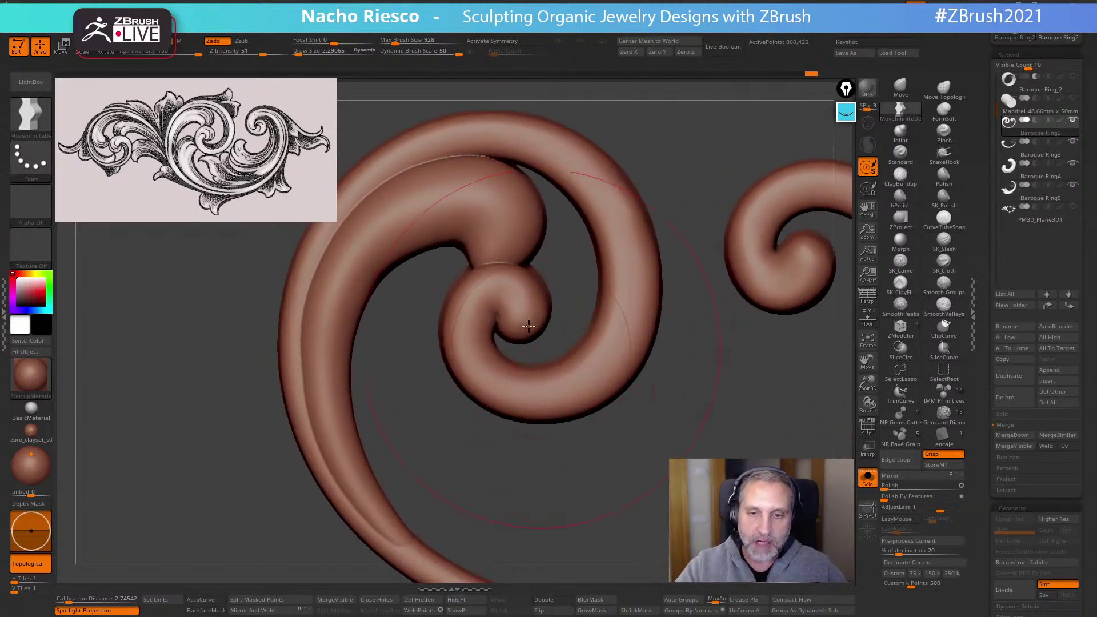
key("shift")
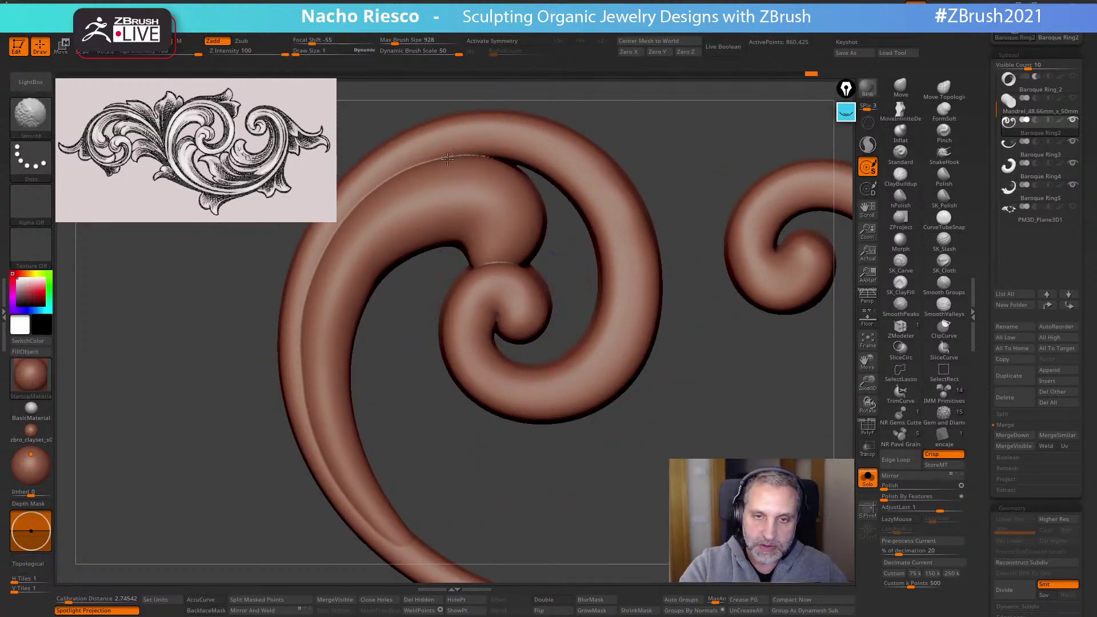
left_click_drag(519, 486, 522, 484, "alt")
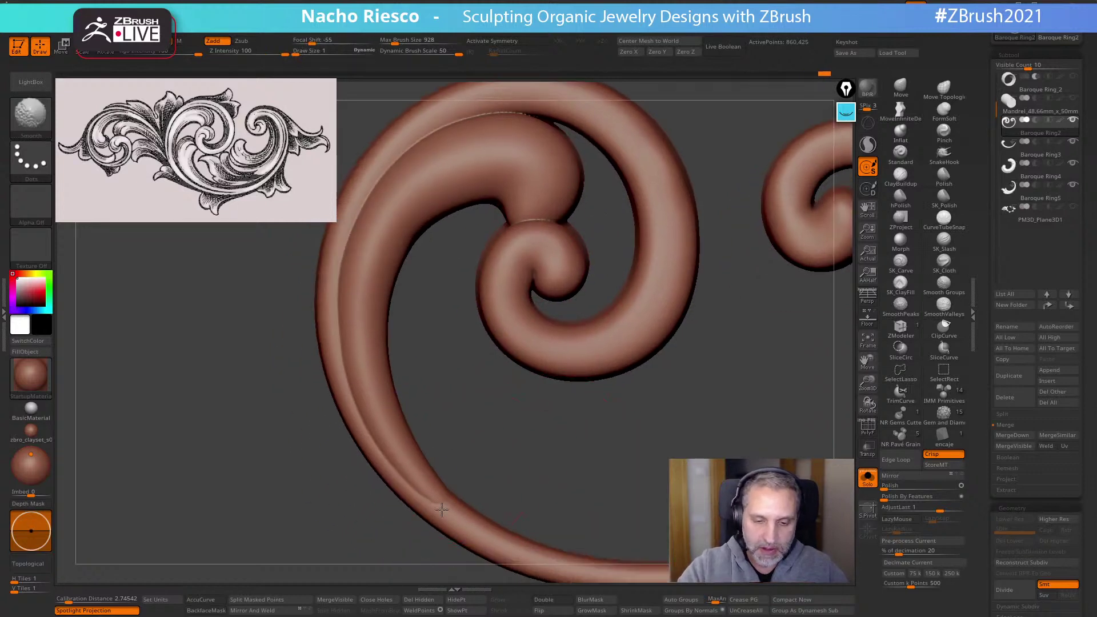
left_click_drag(628, 490, 584, 517, "alt")
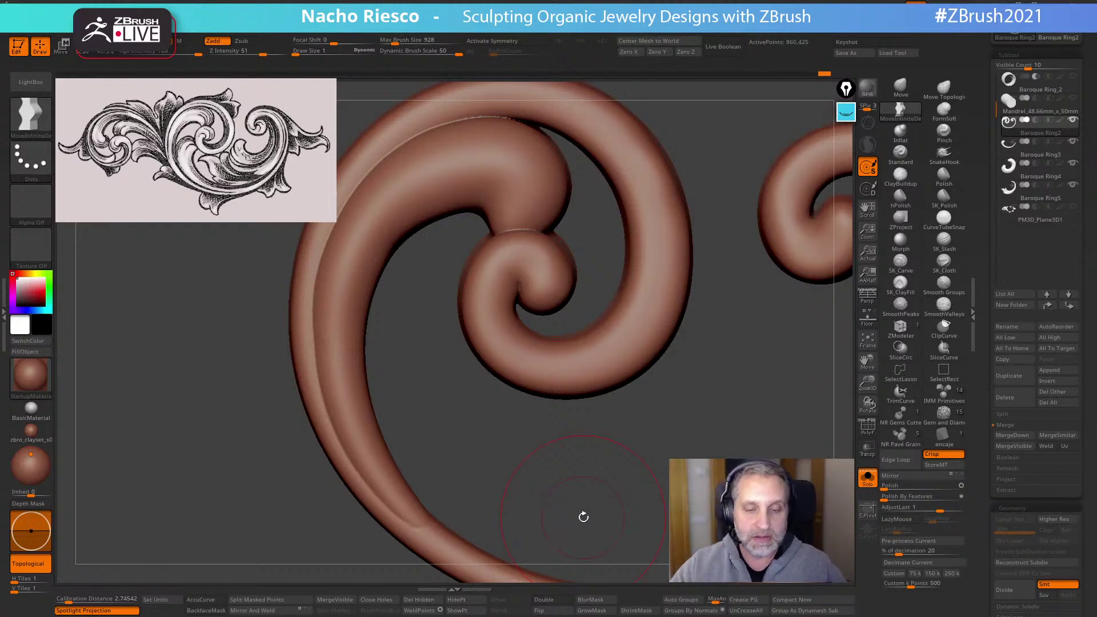
left_click_drag(590, 512, 624, 462, "alt")
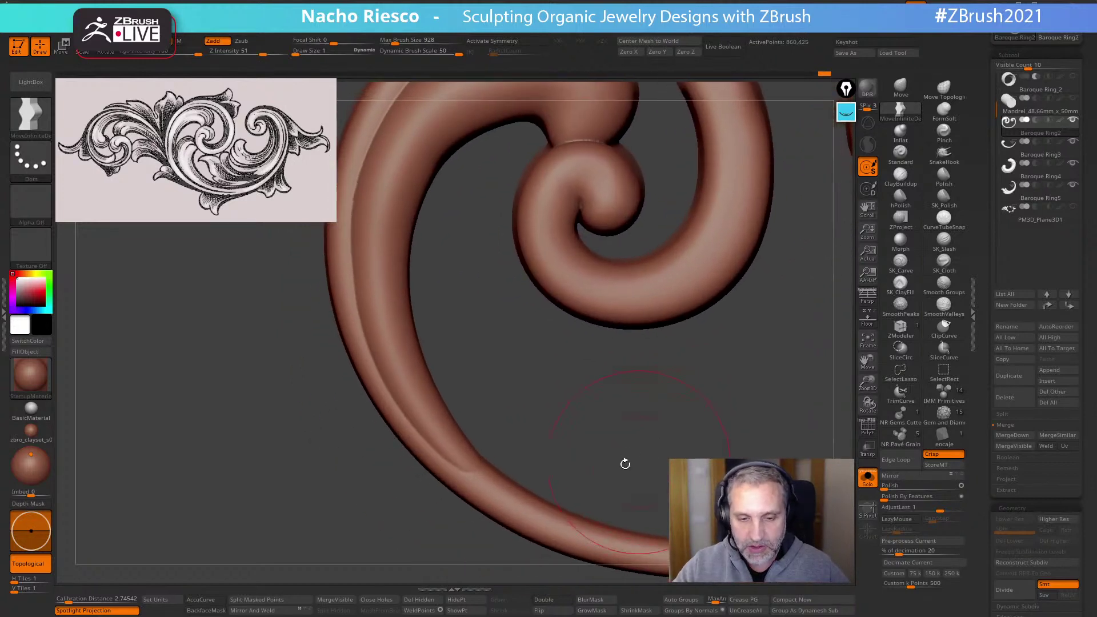
left_click(901, 305)
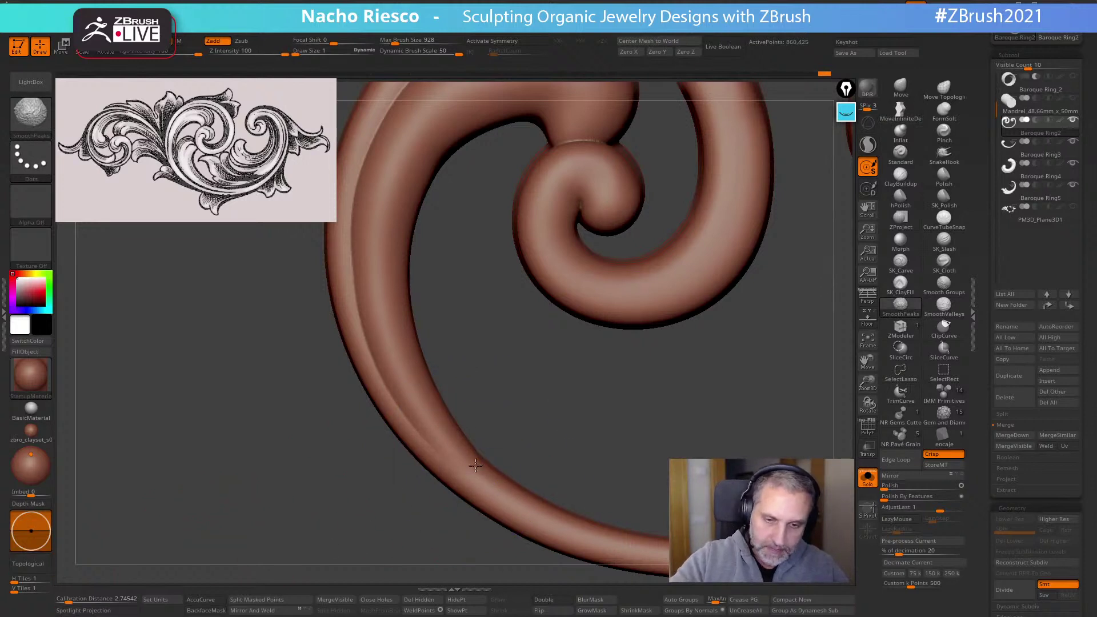
Select the MoveInfiniteDepth brush and bring the whole scroll into view
key("b")
key("m")
key("i")
mouse_move(541, 424)
left_mouse_down()
mouse_move(602, 447)
mouse_move(524, 472)
mouse_move(425, 401)
left_mouse_up()
key("b")
key("s")
key("p")
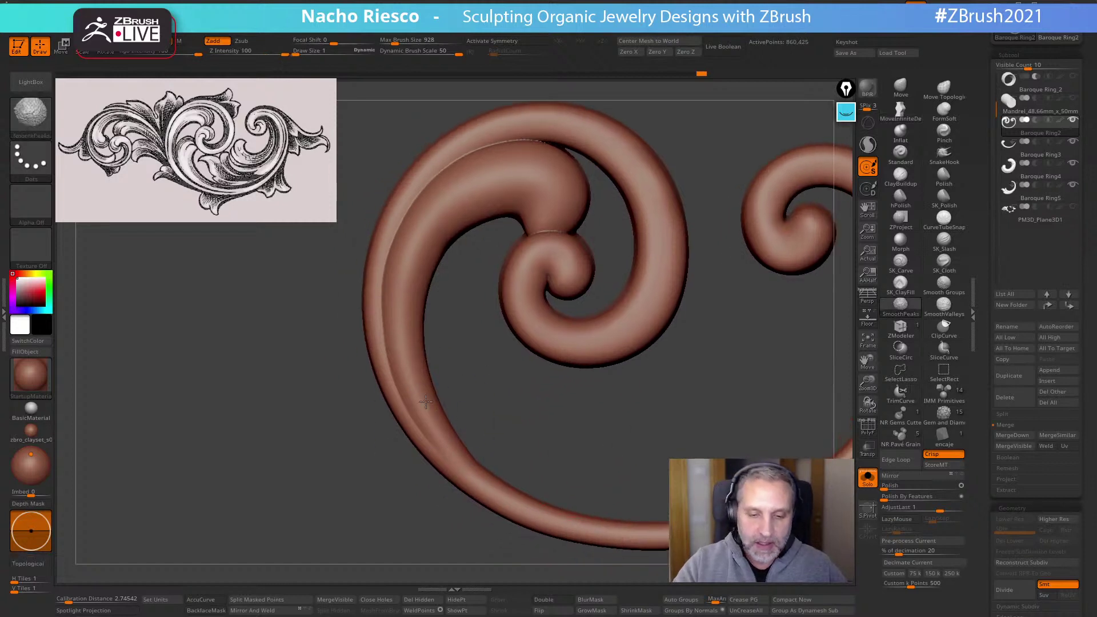
key("b")
key("m")
key("i")
mouse_move(588, 438)
left_mouse_down()
mouse_move(581, 455)
mouse_move(585, 443)
mouse_move(520, 458)
left_mouse_up()
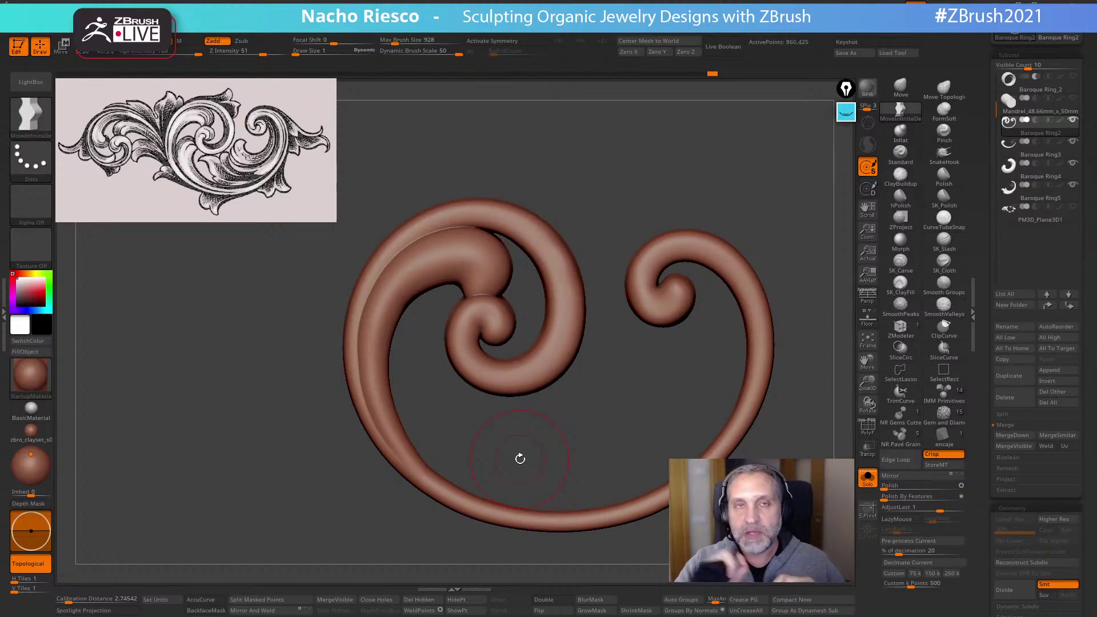
Examine the finished ornament in the PM3D_Plane3D1 subtool for comparison, and return to the Baroque Ring2 scroll
left_click(1031, 220)
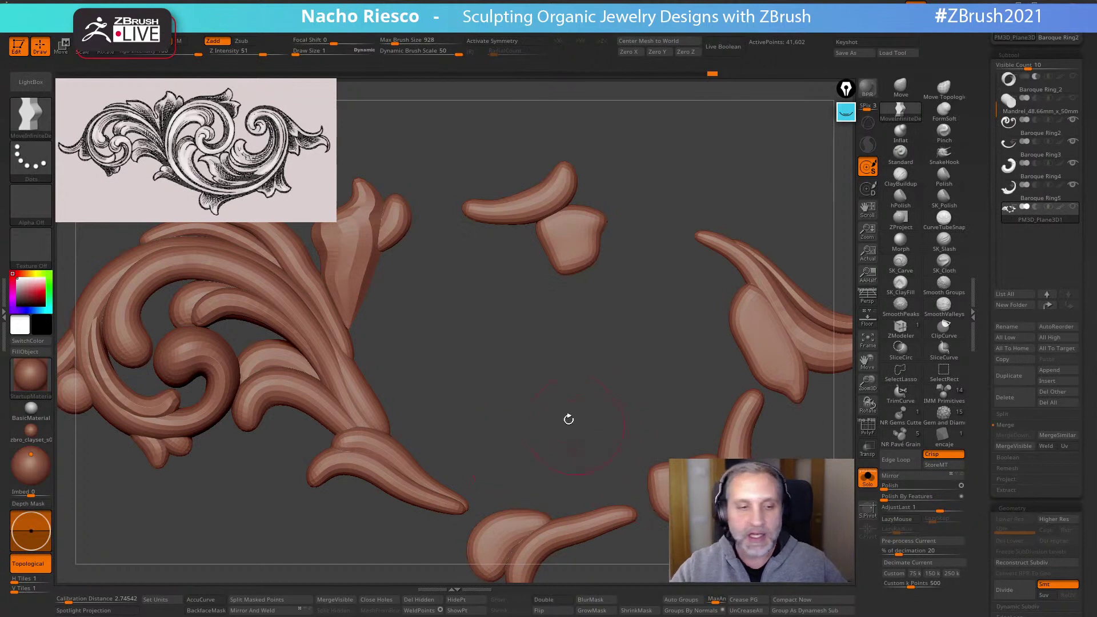
left_click_drag(568, 420, 635, 428, "alt")
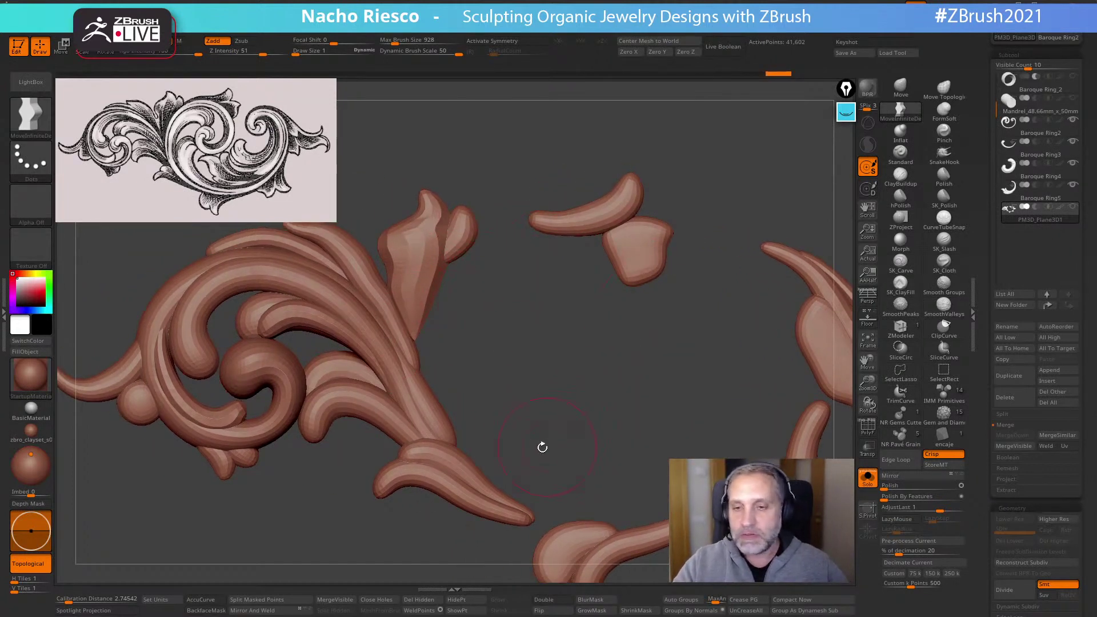
left_click(1035, 131)
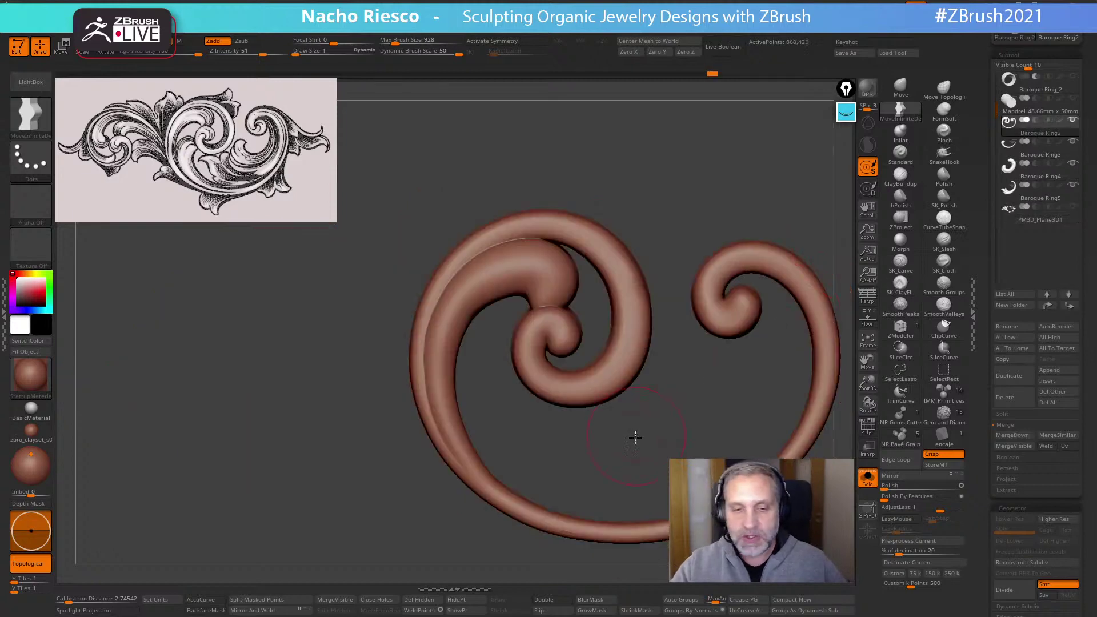
left_click_drag(635, 438, 606, 460, "alt")
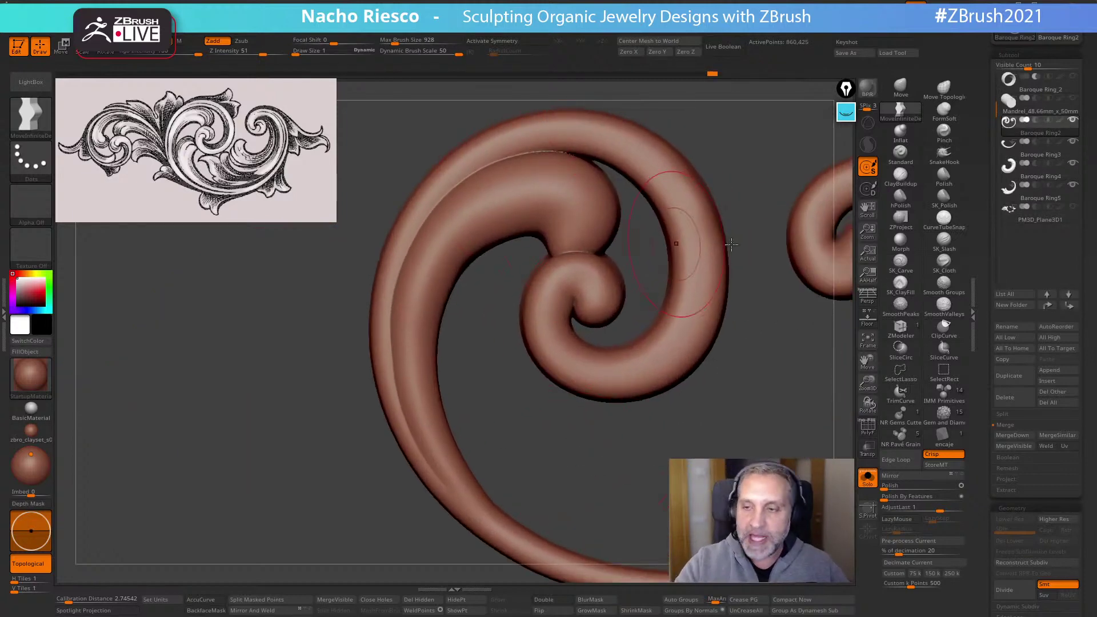
Trace the groove between the outer and inner strands with the annotation pen, and clear the marking
left_click(846, 111)
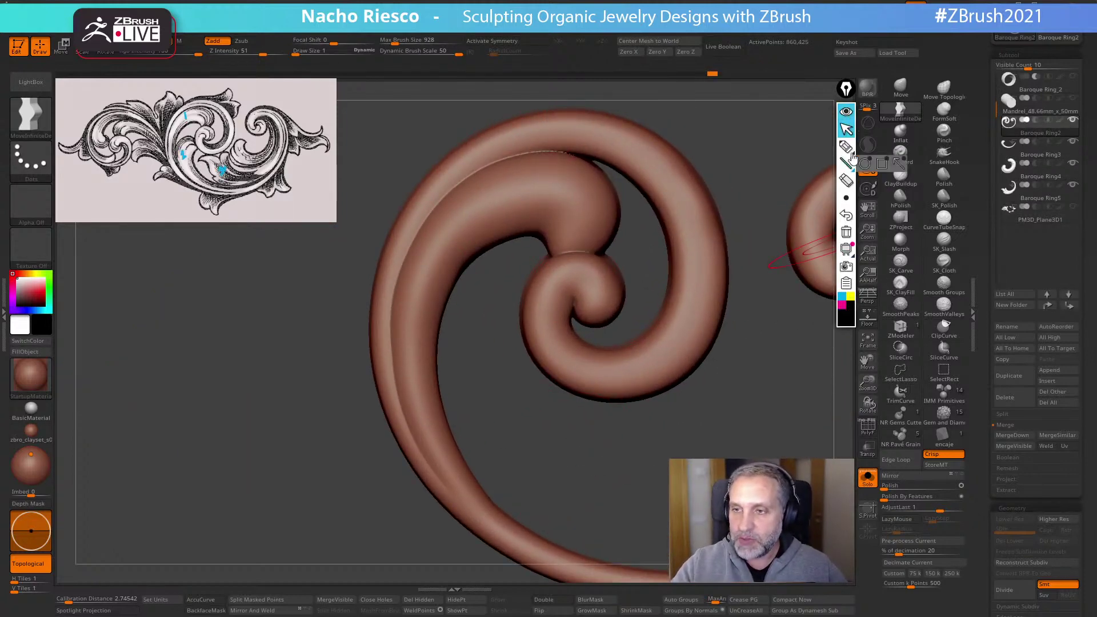
left_click(846, 147)
left_click_drag(555, 156, 515, 160)
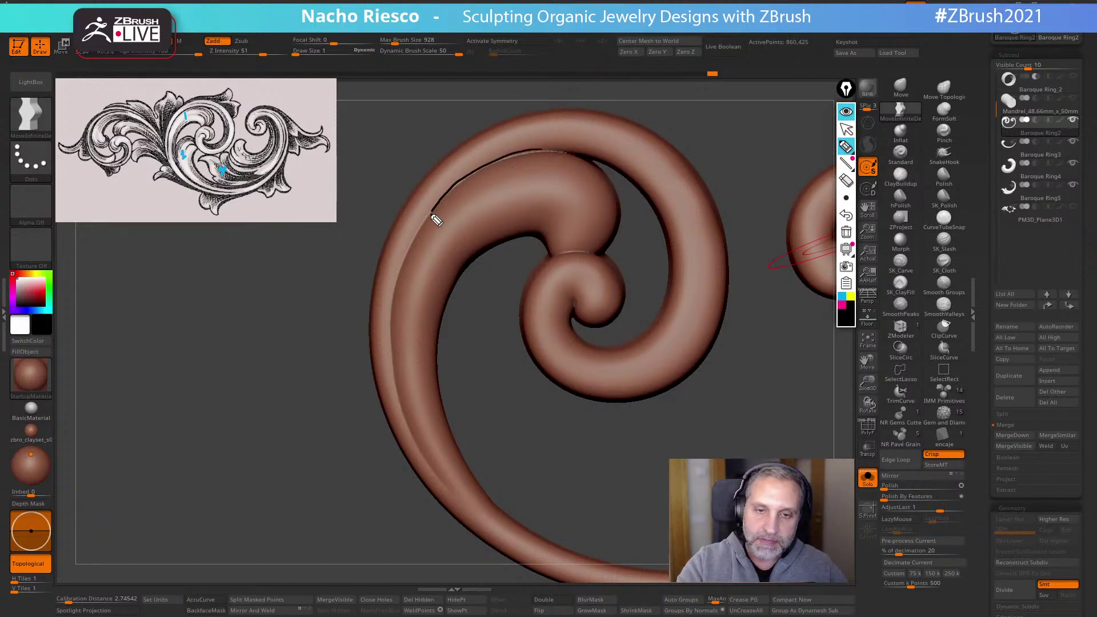
left_click_drag(394, 353, 426, 444)
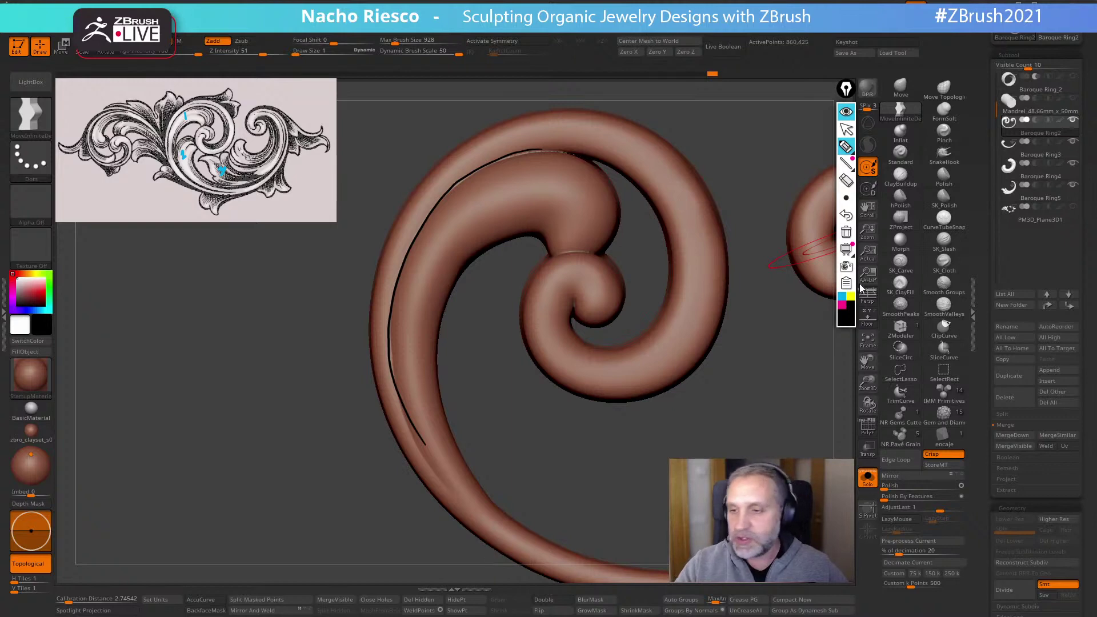
left_click(846, 231)
left_click(846, 130)
Sketch the stepped height profile between the two strands in a side view with the annotation pen, and erase it
mouse_move(675, 446)
left_mouse_down()
mouse_move(629, 434)
mouse_move(682, 431)
mouse_move(679, 395)
mouse_move(517, 398)
mouse_move(570, 515)
mouse_move(571, 542)
left_mouse_up()
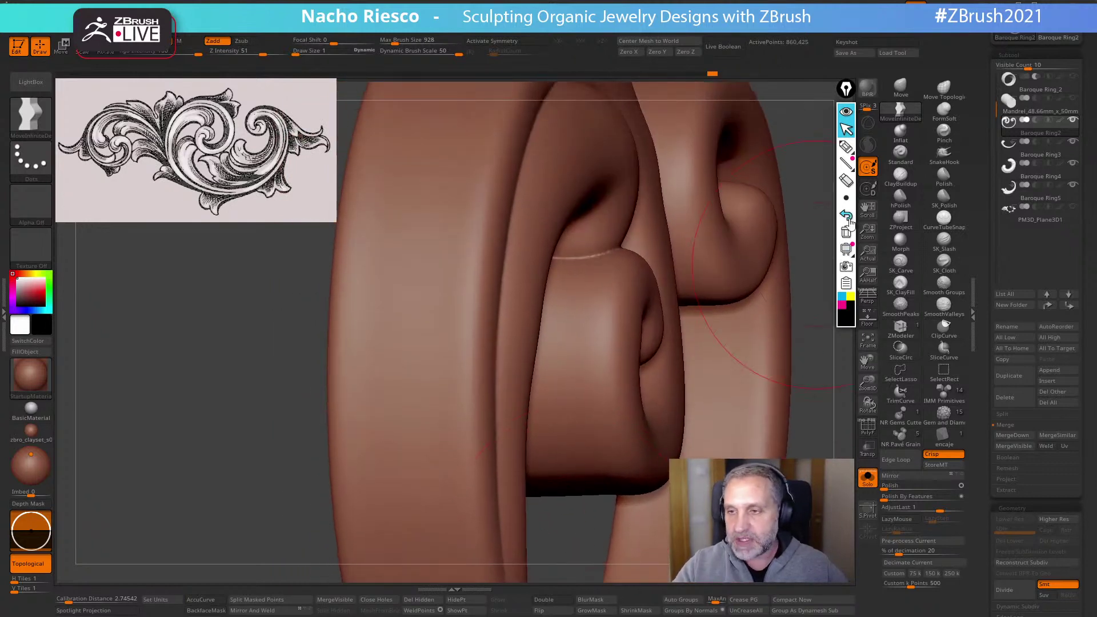
left_click(846, 147)
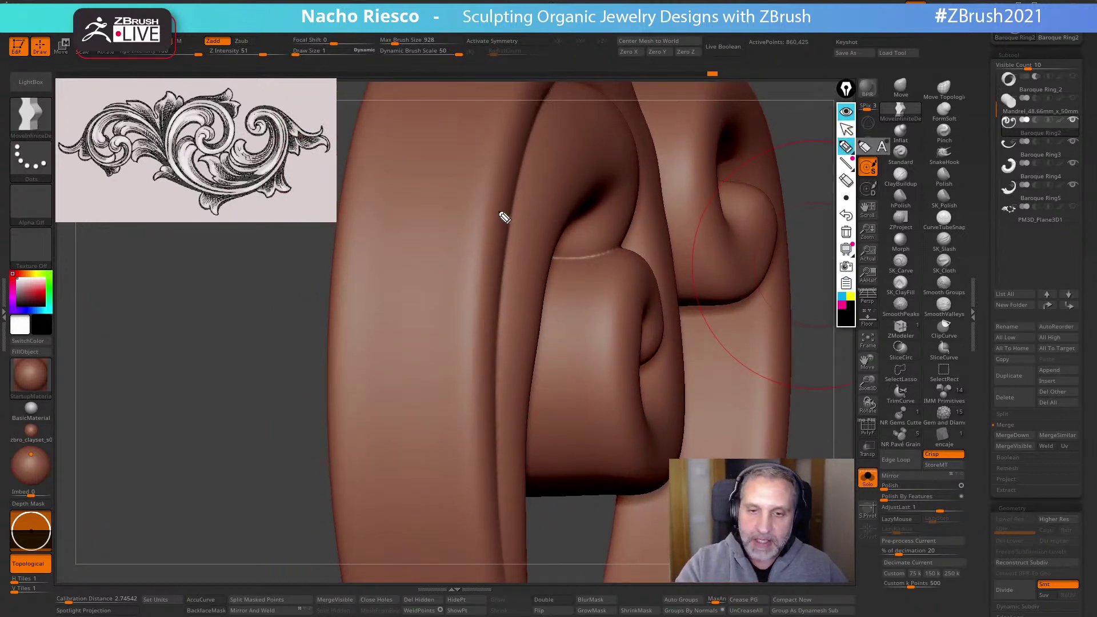
left_click_drag(498, 206, 505, 244)
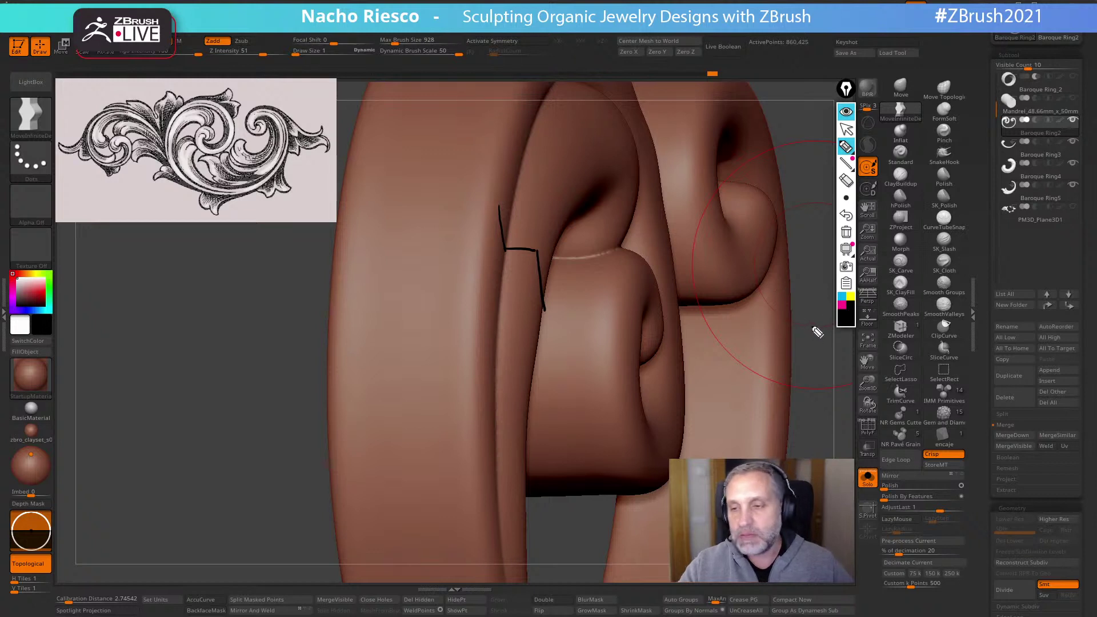
left_click(846, 132)
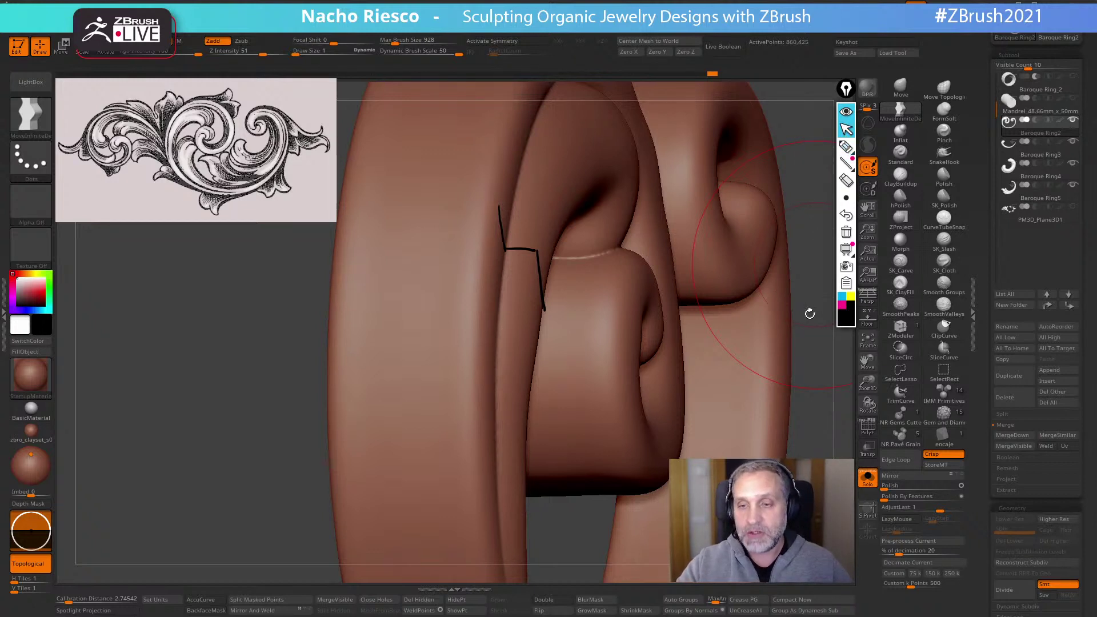
left_click(847, 233)
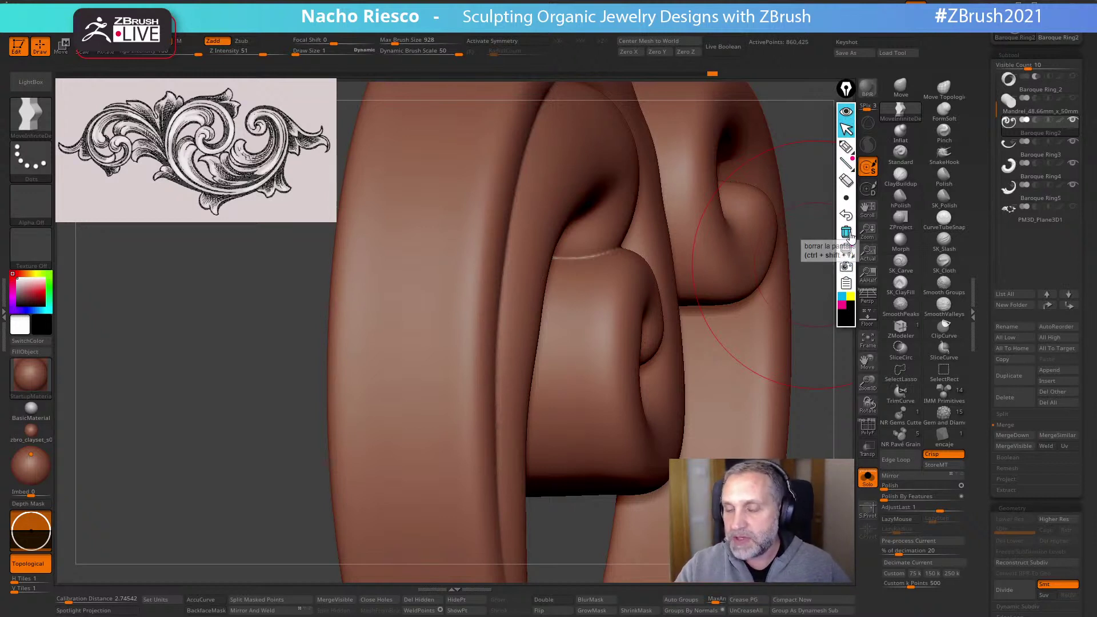
Set up the Move brush with BackfaceMask on and a Dynamic Brush Scale of about 23.52
left_click_drag(815, 311, 848, 286)
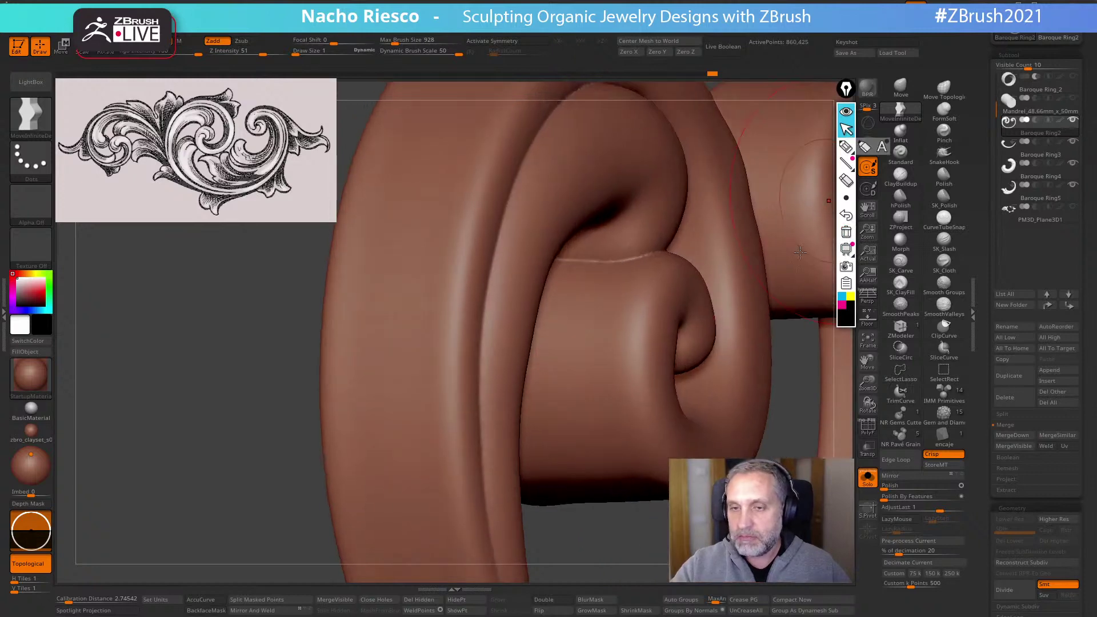
mouse_move(799, 252)
left_mouse_down()
mouse_move(576, 400)
mouse_move(568, 436)
mouse_move(590, 440)
mouse_move(571, 451)
left_mouse_up()
left_click(901, 87)
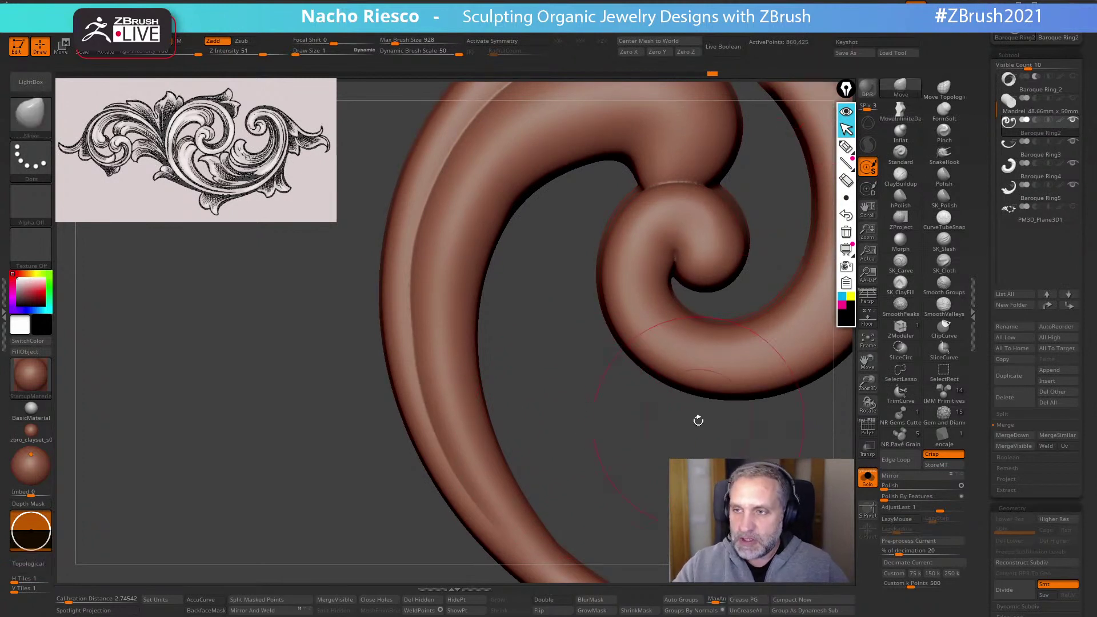
left_click(206, 610)
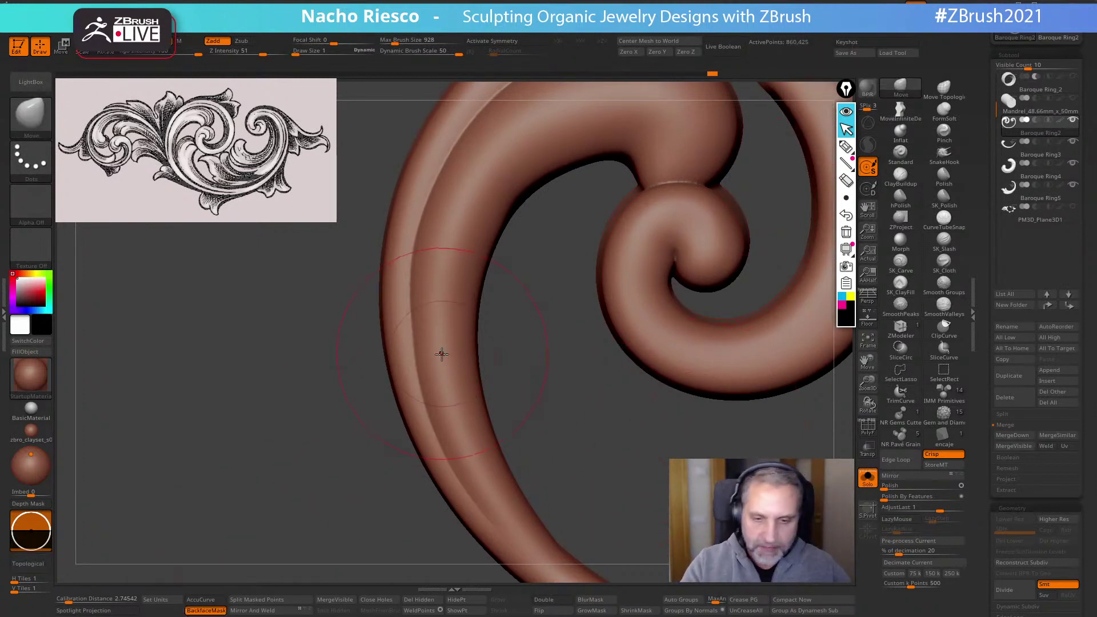
key("s")
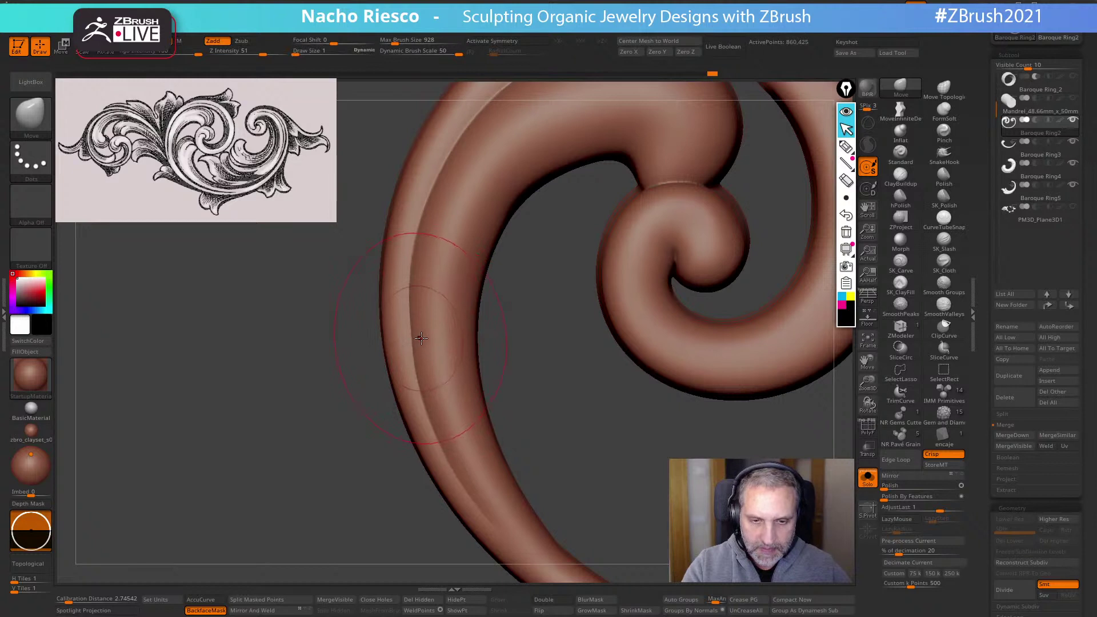
right_click_drag(516, 371, 566, 428, "ctrl")
key("s")
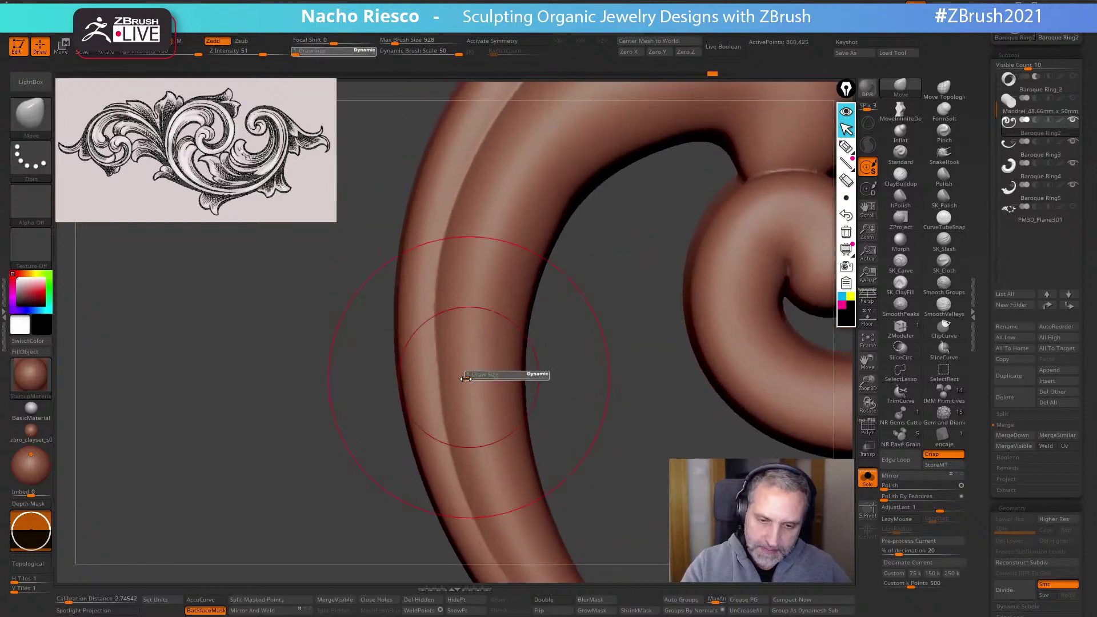
left_click(417, 59)
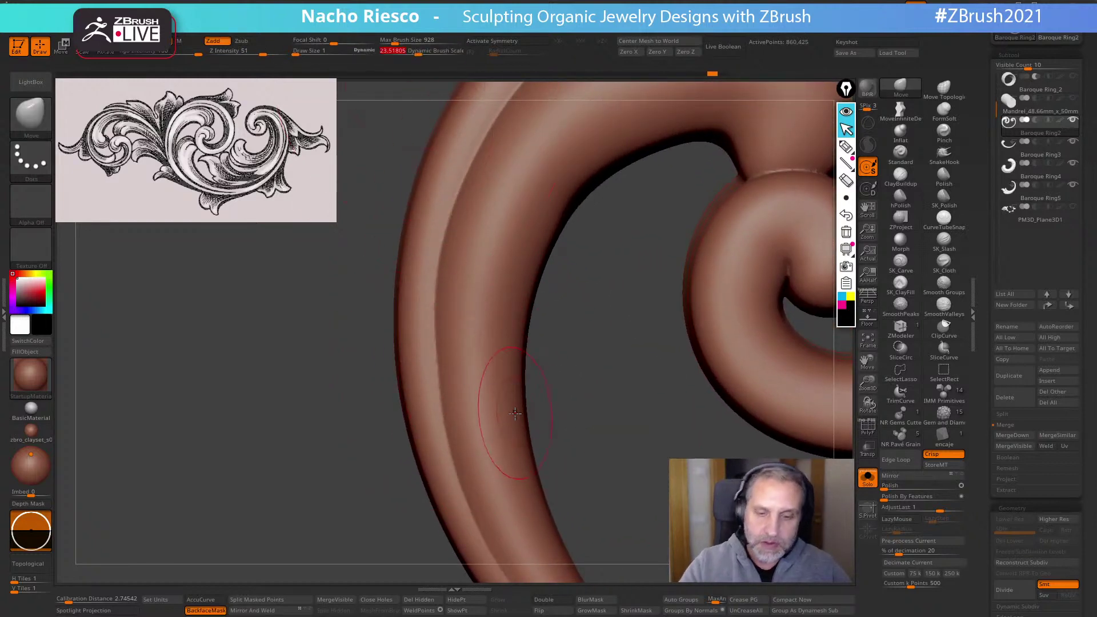
Pull the inner strand's edge slightly outward over the outer strand along the groove, using the Move brush at draw size about 1.83
key("s")
mouse_move(460, 383)
left_mouse_down()
mouse_move(484, 392)
mouse_move(448, 395)
left_mouse_up()
left_click_drag(454, 346, 450, 346)
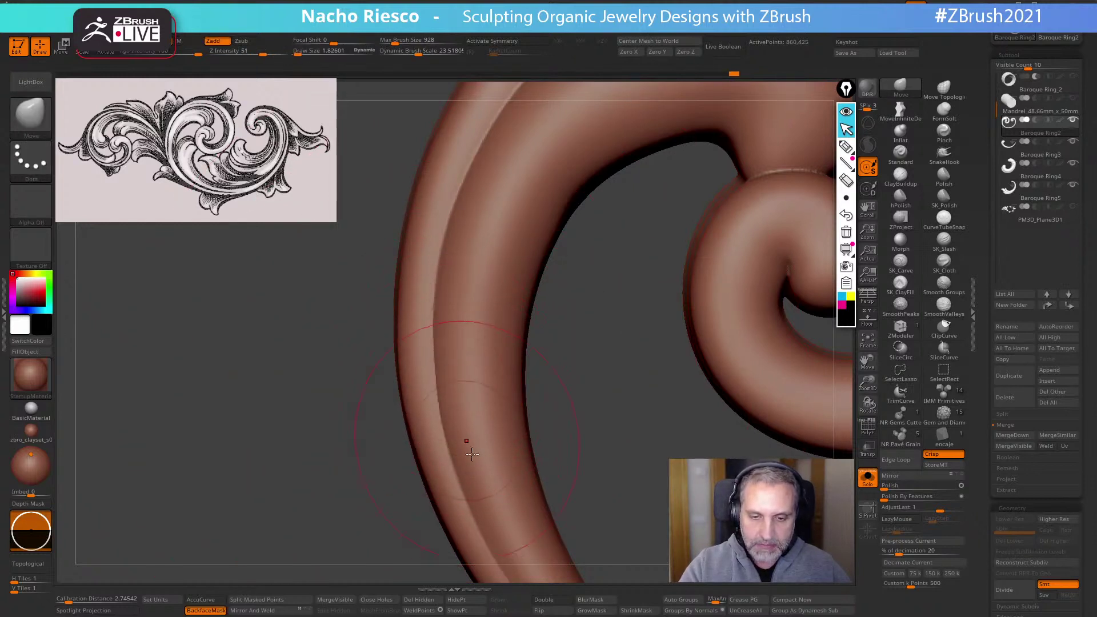
mouse_move(578, 490)
left_mouse_down()
mouse_move(543, 465)
mouse_move(648, 257)
left_mouse_up()
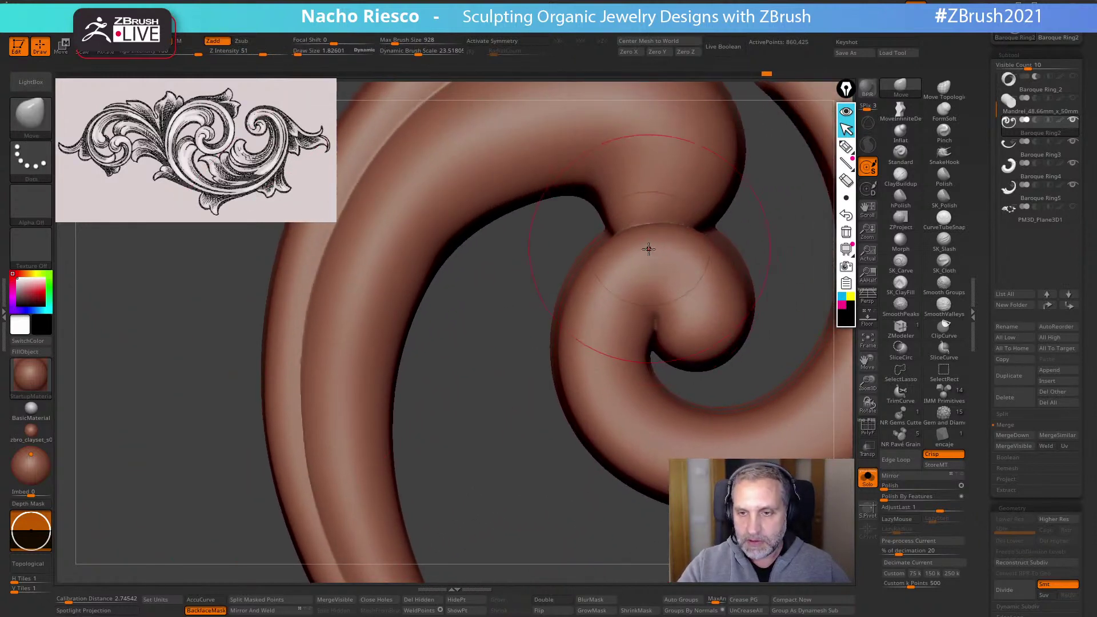
key("ctrl+z")
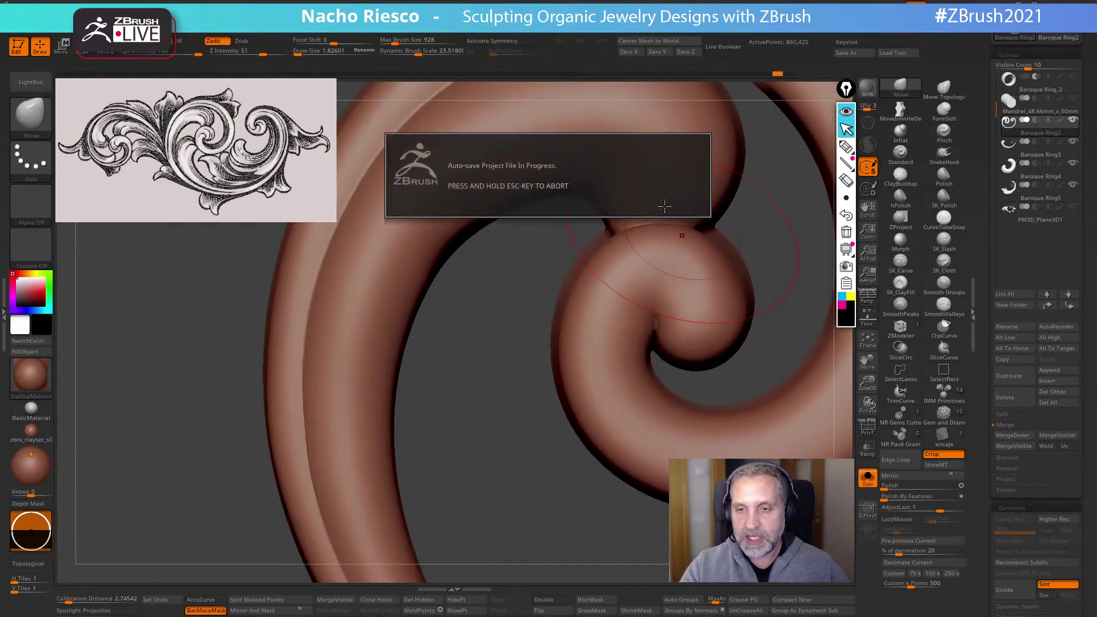
left_click_drag(779, 221, 693, 342)
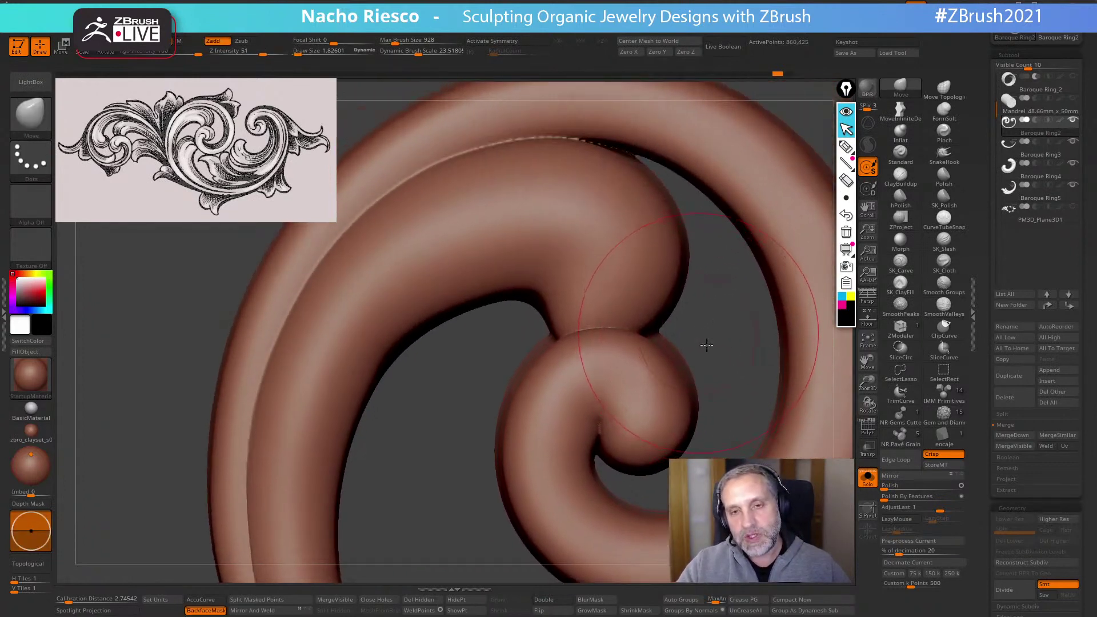
Enlarge the Move brush to about 3.53, remesh the scroll with DynaMesh and push the inner strand's upper bend outward
left_click_drag(806, 320, 537, 263)
right_click_drag(537, 262, 629, 327, "alt")
key("bracketright")
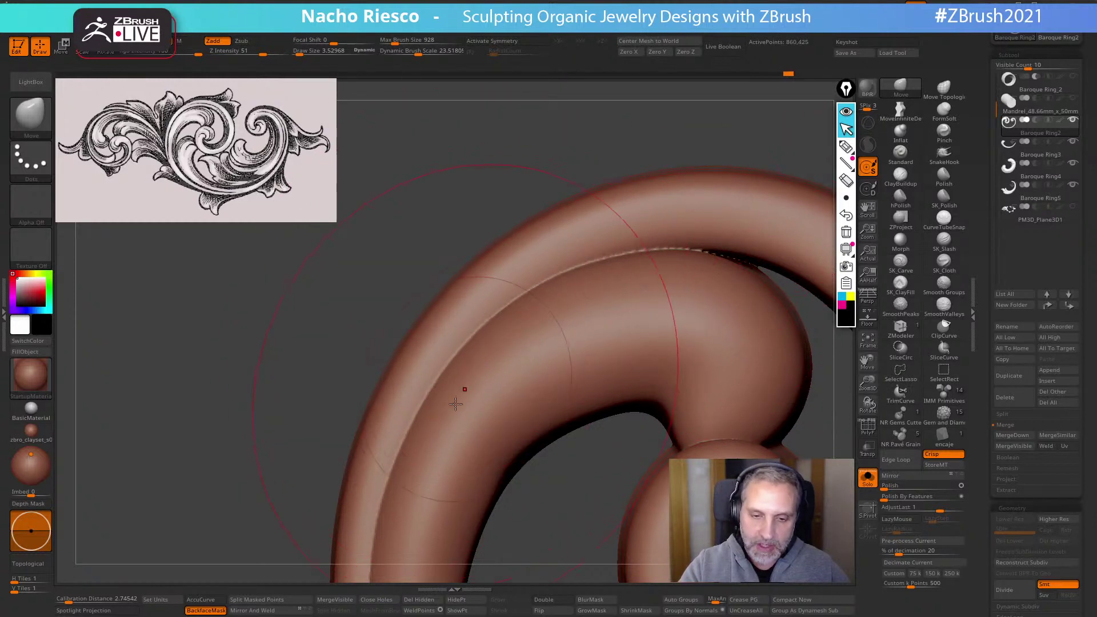
left_click_drag(591, 452, 531, 408)
left_click_drag(166, 394, 175, 511, "ctrl")
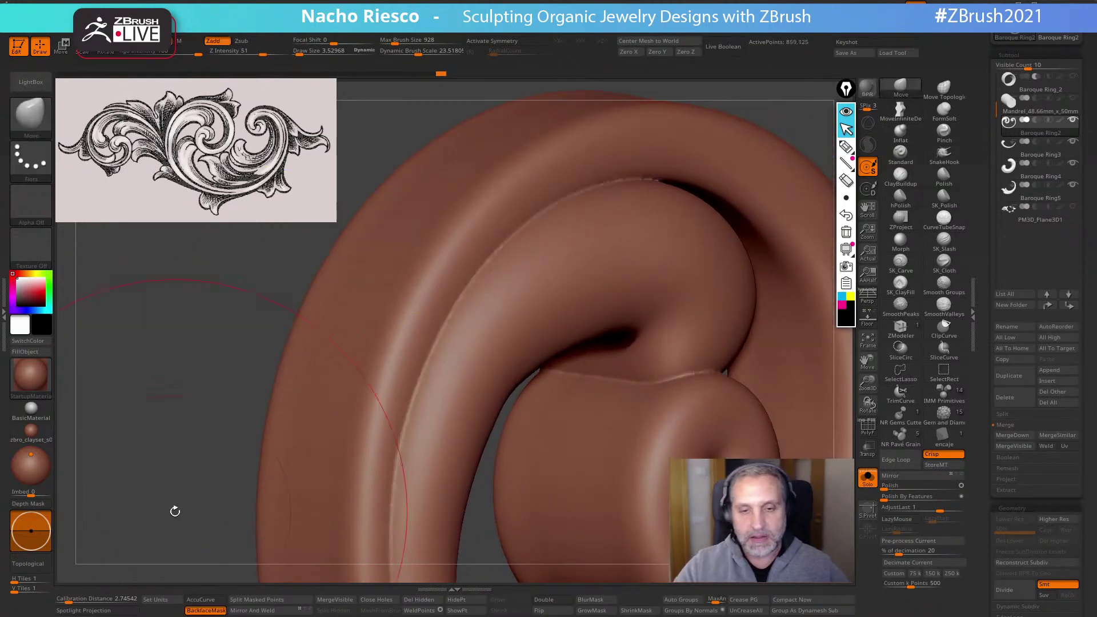
right_click(485, 454)
left_click_drag(529, 409, 494, 366)
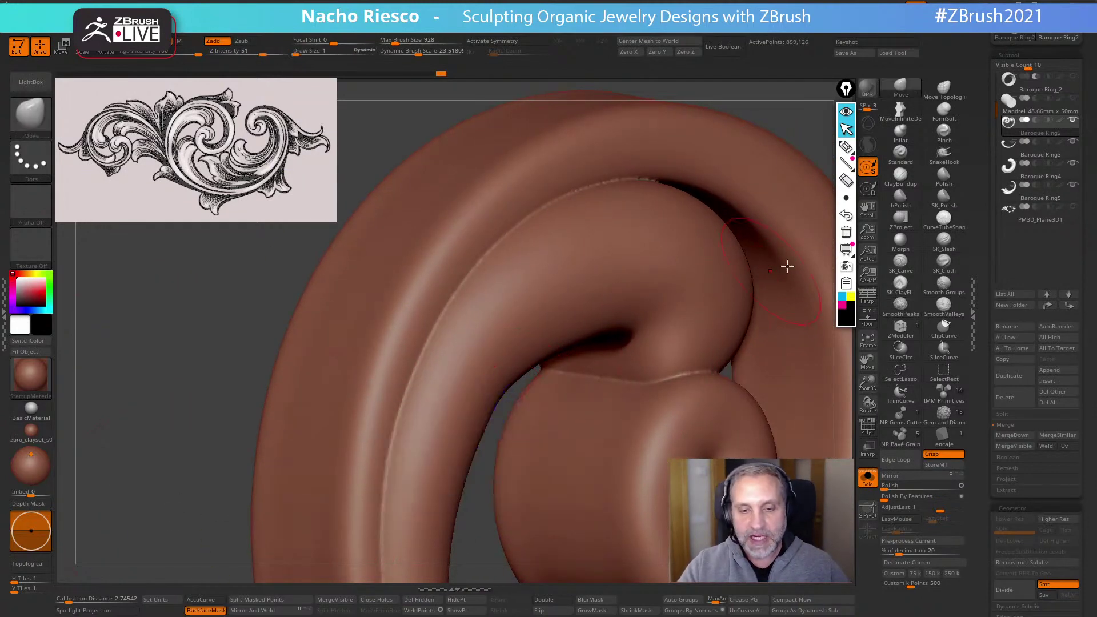
Mask a narrow strip along the inner side of the small spiral curl at Dynamic Brush Scale about 8.97, and invert the mask
left_click_drag(850, 364, 737, 350, "alt")
left_click_drag(725, 410, 699, 100, "alt")
left_click_drag(650, 311, 601, 488)
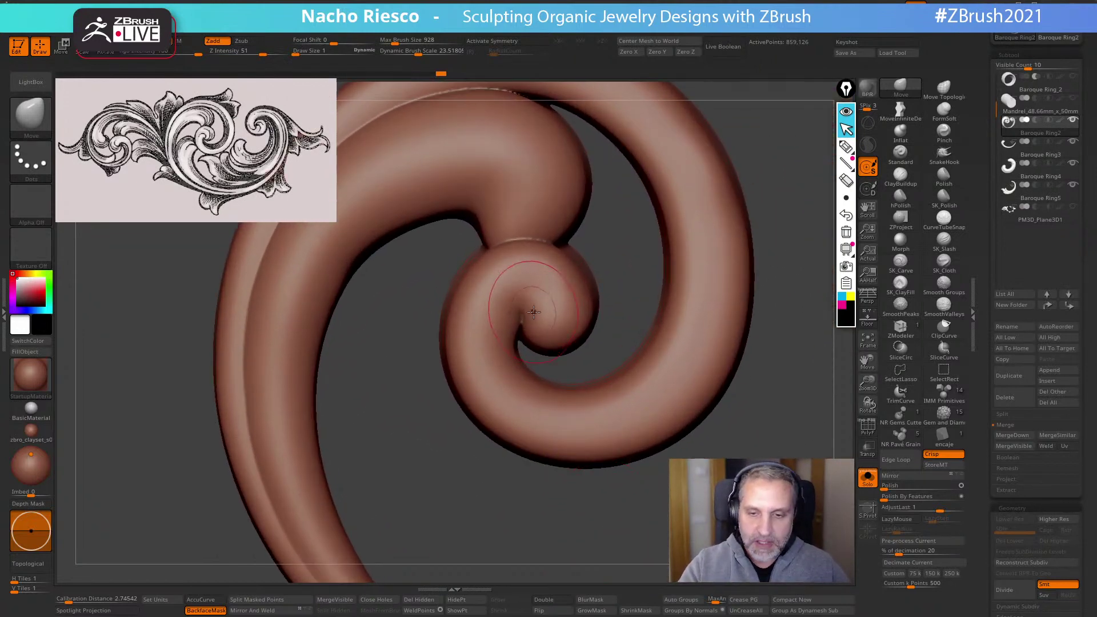
left_click_drag(622, 320, 714, 360)
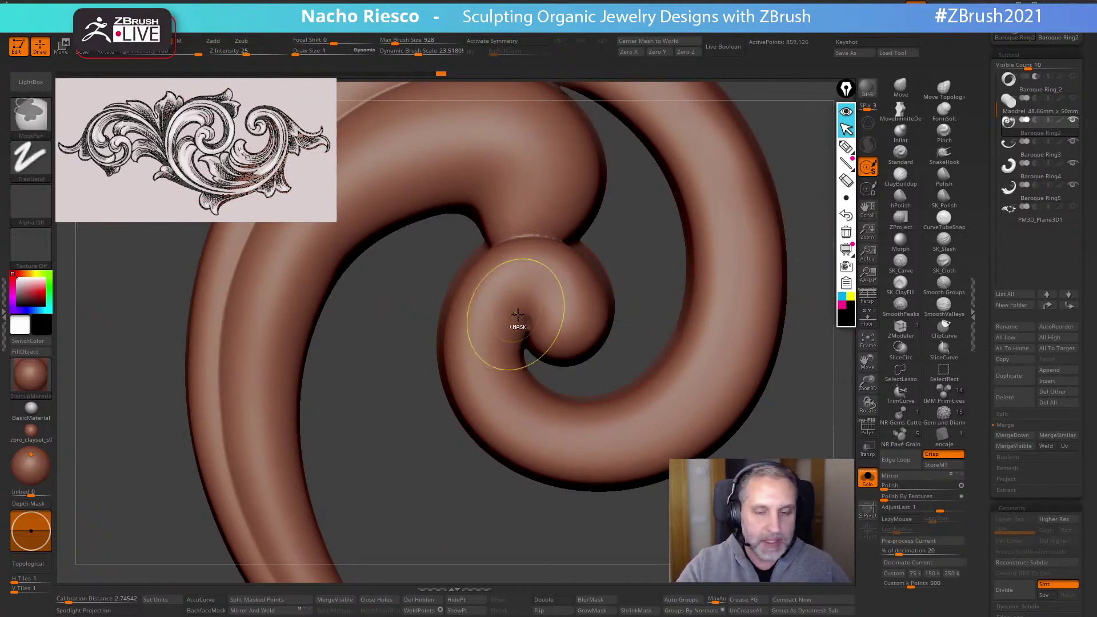
key("s")
left_click_drag(550, 326, 541, 330)
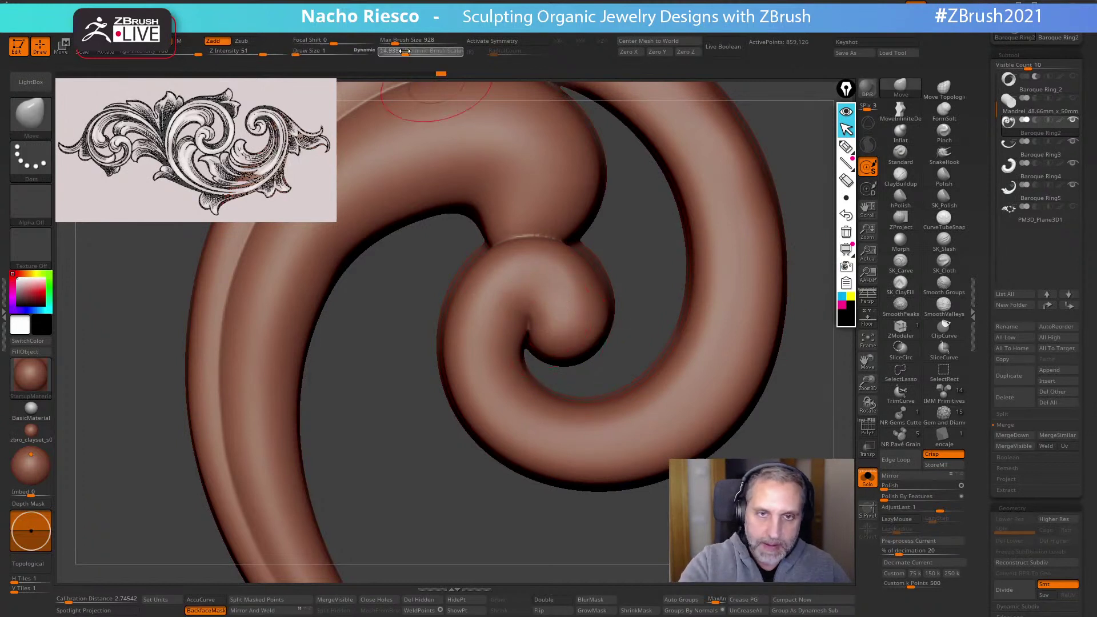
key("s")
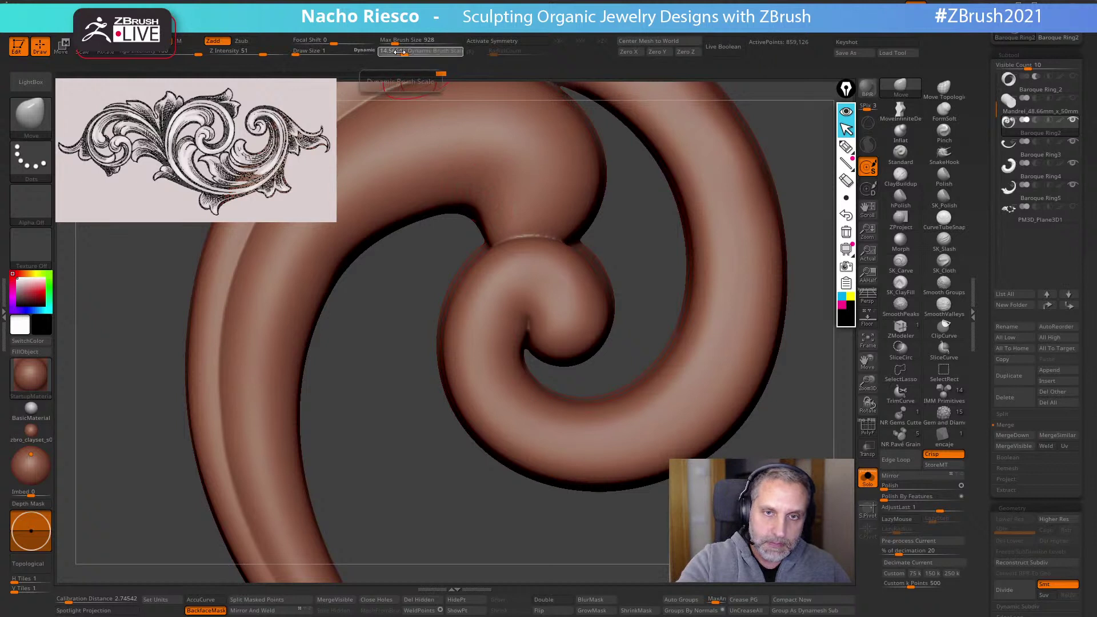
key("ctrl")
mouse_move(542, 330)
left_mouse_down("ctrl")
mouse_move(546, 312)
mouse_move(542, 327)
mouse_move(522, 291)
mouse_move(490, 327)
mouse_move(486, 377)
mouse_move(547, 410)
mouse_move(595, 370)
mouse_move(545, 313)
mouse_move(498, 319)
left_mouse_up("ctrl")
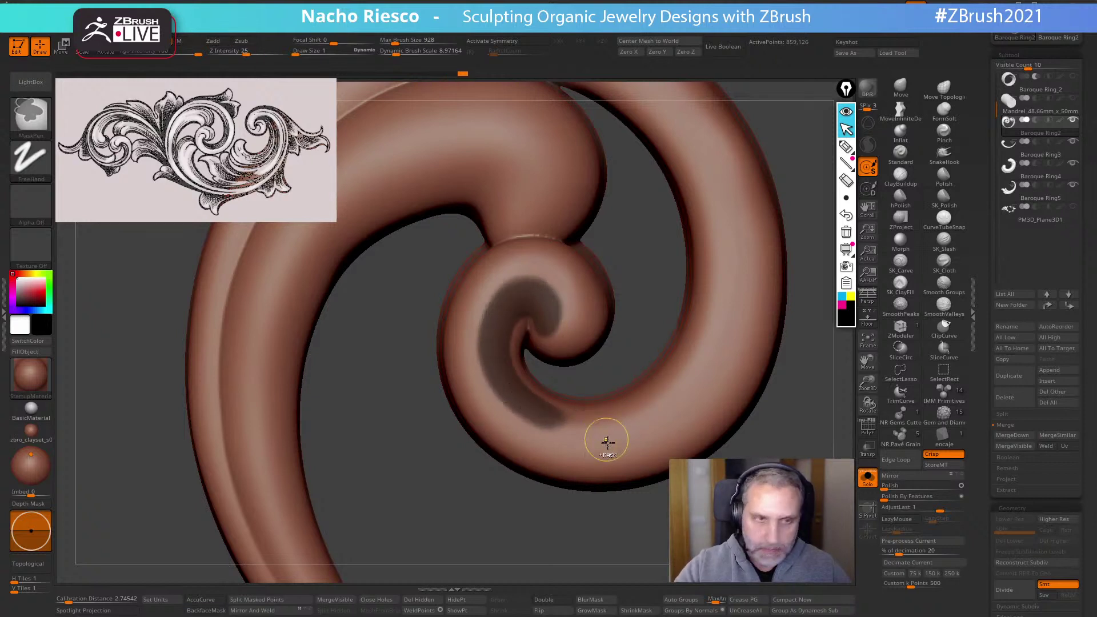
mouse_move(524, 397)
left_mouse_down("ctrl")
mouse_move(579, 427)
mouse_move(669, 400)
left_mouse_up("ctrl")
left_click(794, 377, "ctrl")
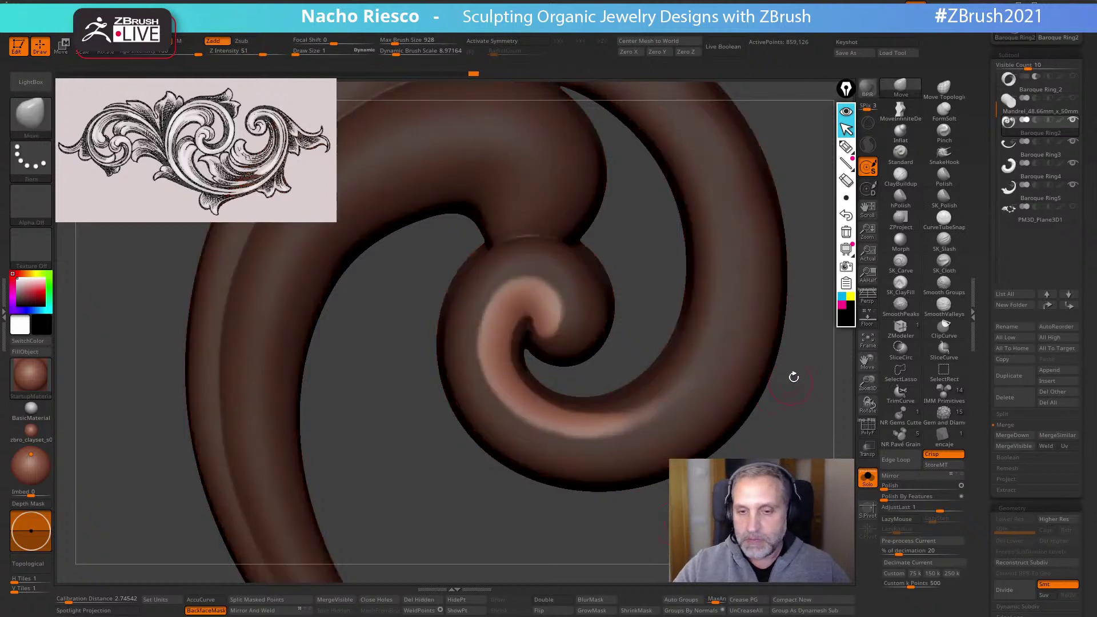
Centre the transform gizmo on the unmasked strip of the spiral curl and reset its orientation
key("w")
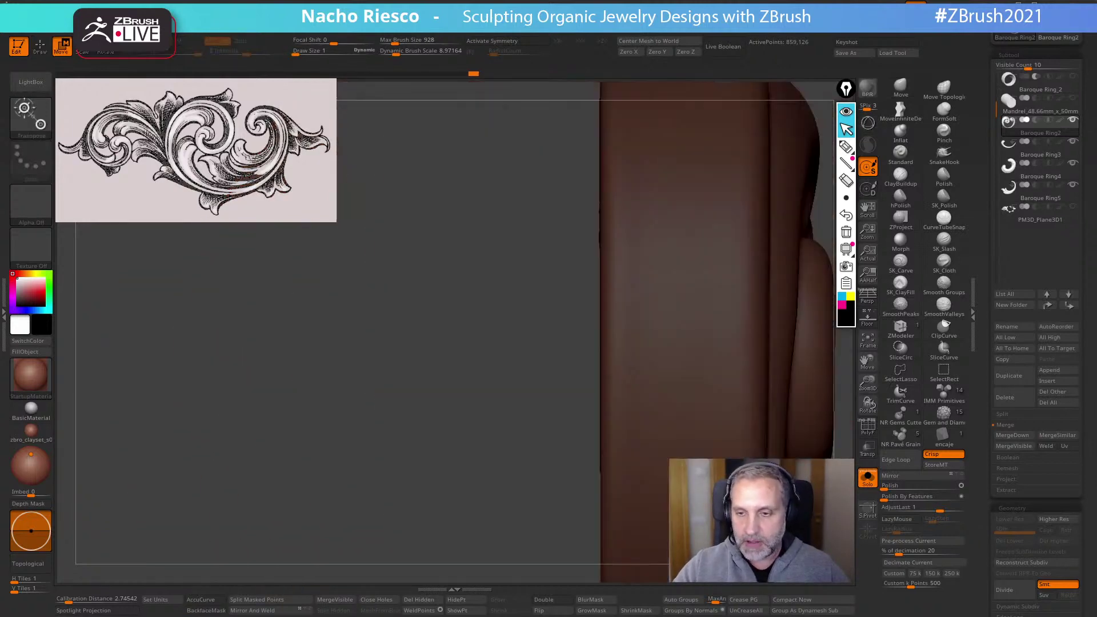
left_click_drag(548, 484, 451, 461, "shift")
mouse_move(605, 517)
left_mouse_down("alt")
mouse_move(558, 451)
mouse_move(608, 519)
left_mouse_up("alt")
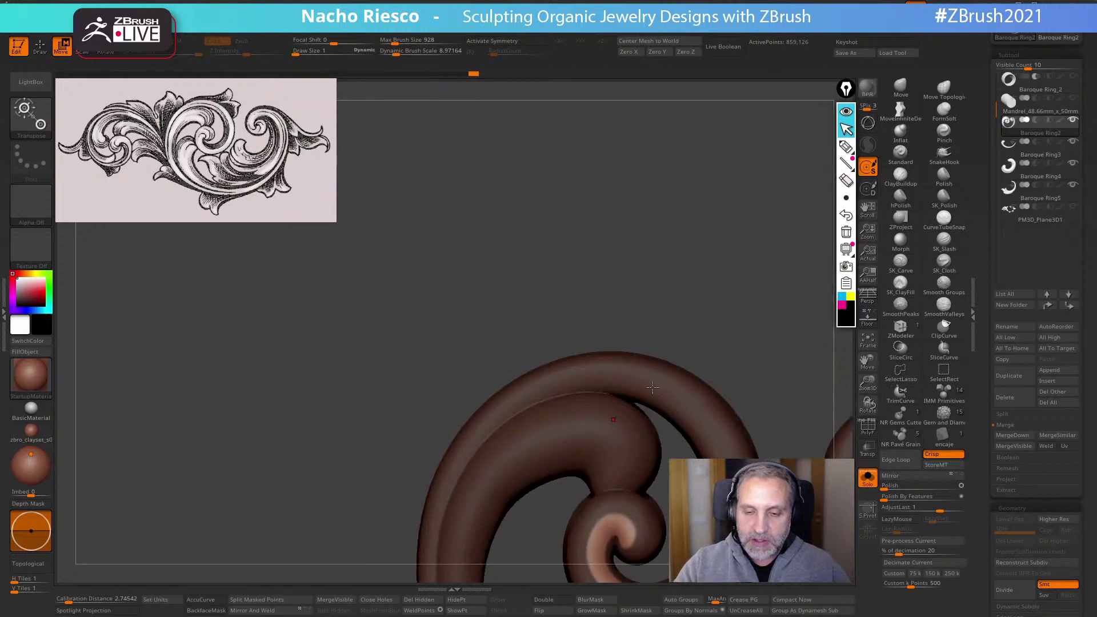
left_click_drag(653, 389, 705, 335, "alt")
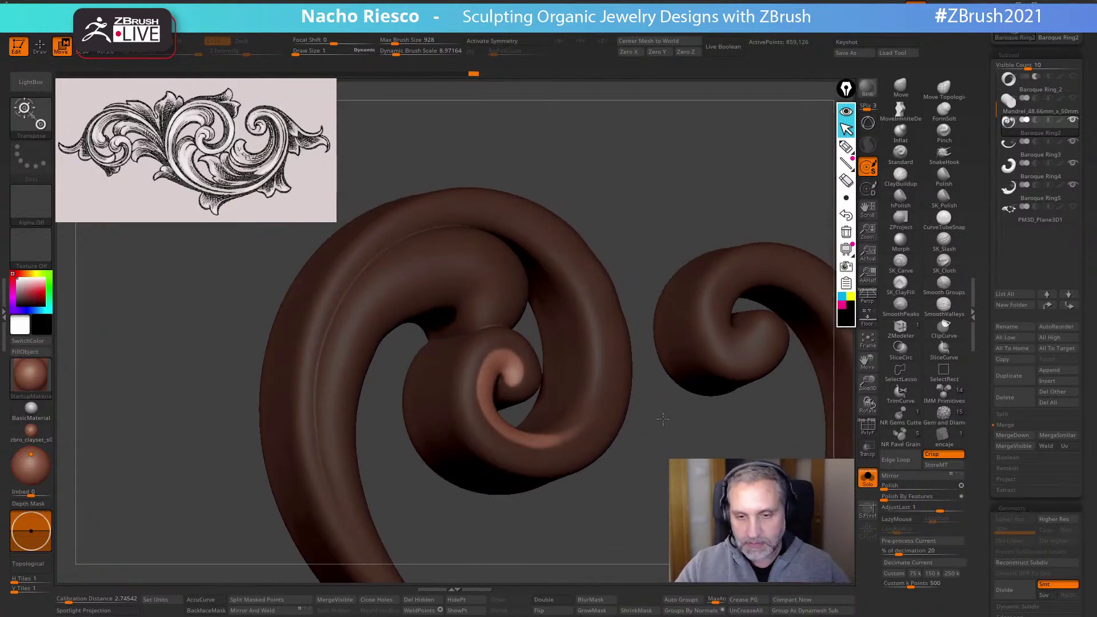
key("y")
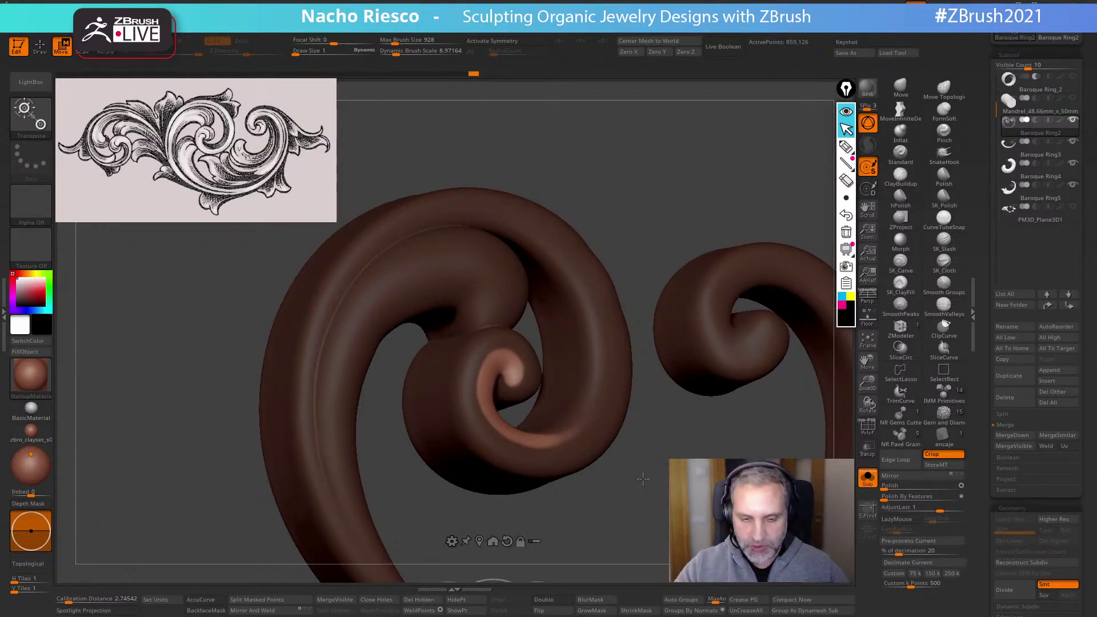
left_click(482, 540)
left_click_drag(594, 499, 632, 502, "shift")
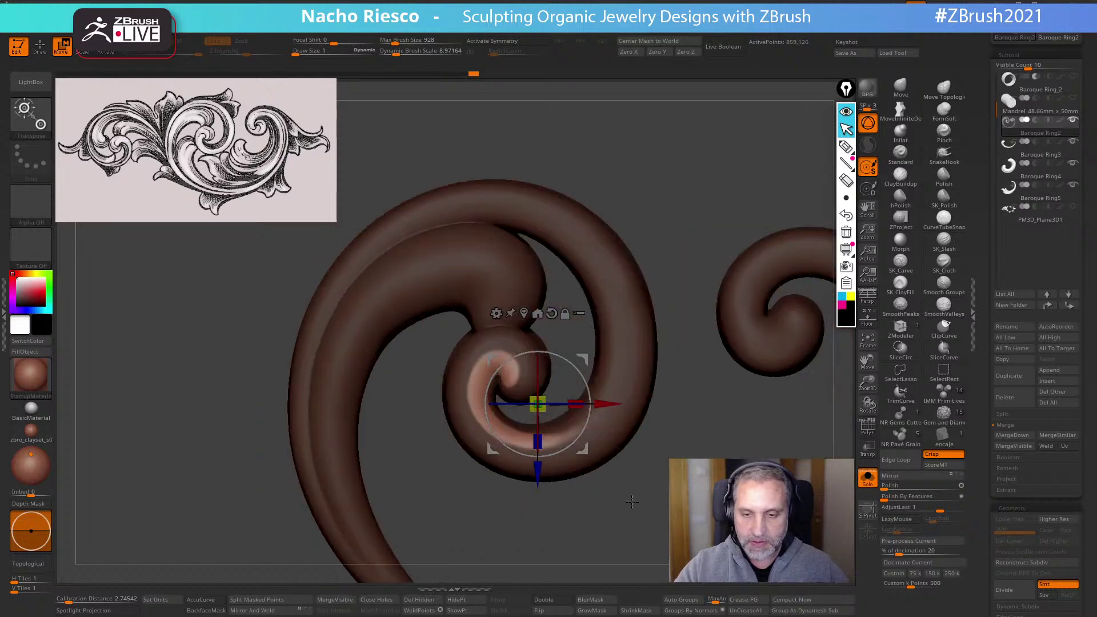
left_click(552, 312, "alt")
Try to raise the unmasked curl strip out of the surface by moving it along Y with the gizmo
left_click_drag(676, 212, 729, 223)
left_click_drag(639, 450, 642, 516, "alt")
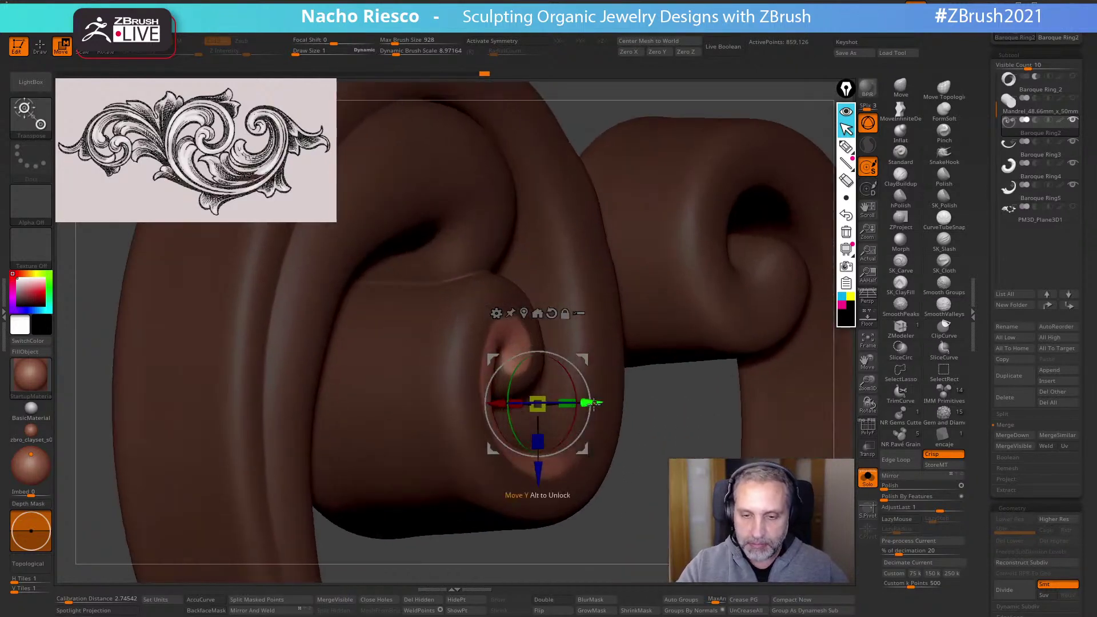
left_click_drag(590, 403, 609, 402)
left_click_drag(677, 425, 642, 482, "shift")
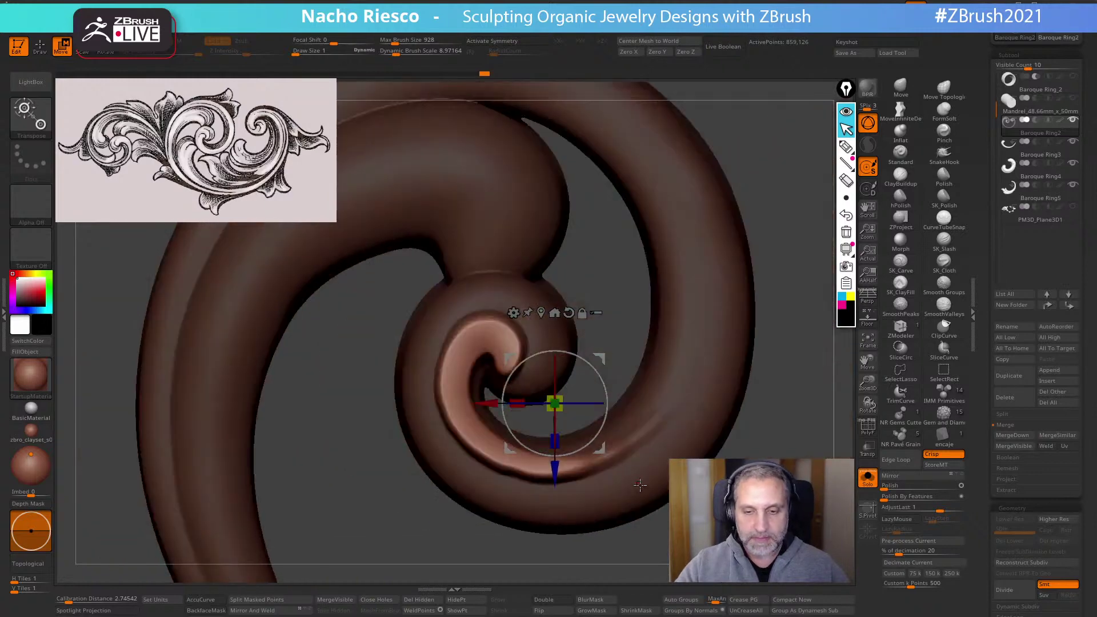
left_click(642, 483, "ctrl")
left_click_drag(737, 434, 736, 402, "alt")
Nudge the top of the unmasked curl strip with the Move brush at draw size about 8.43 and turn off BackfaceMask
left_click(899, 87)
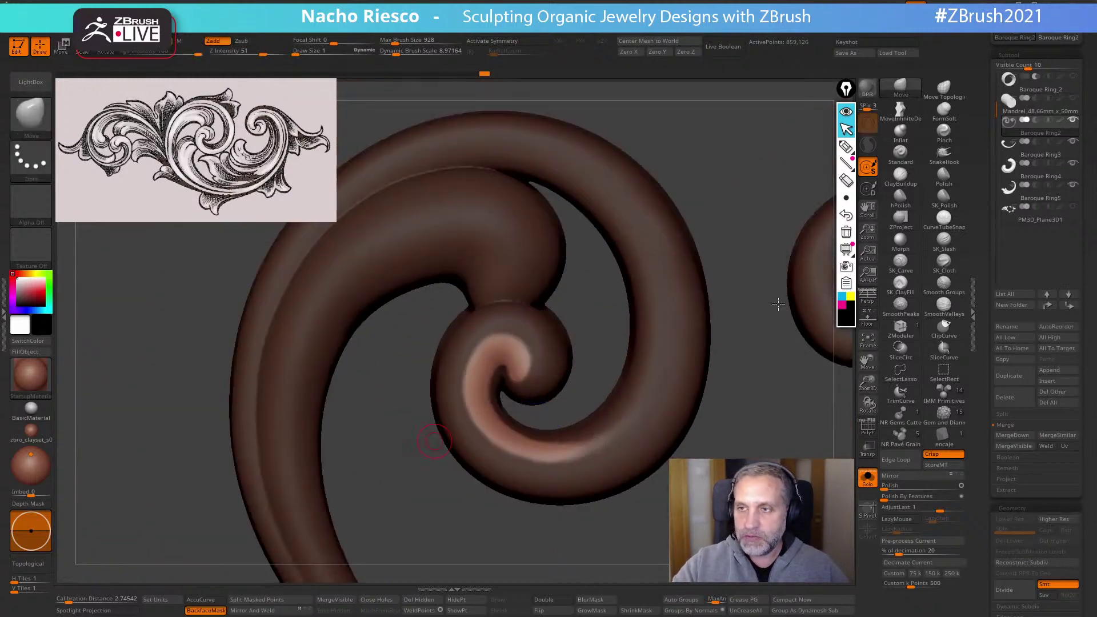
key("s")
left_click_drag(546, 412, 561, 412)
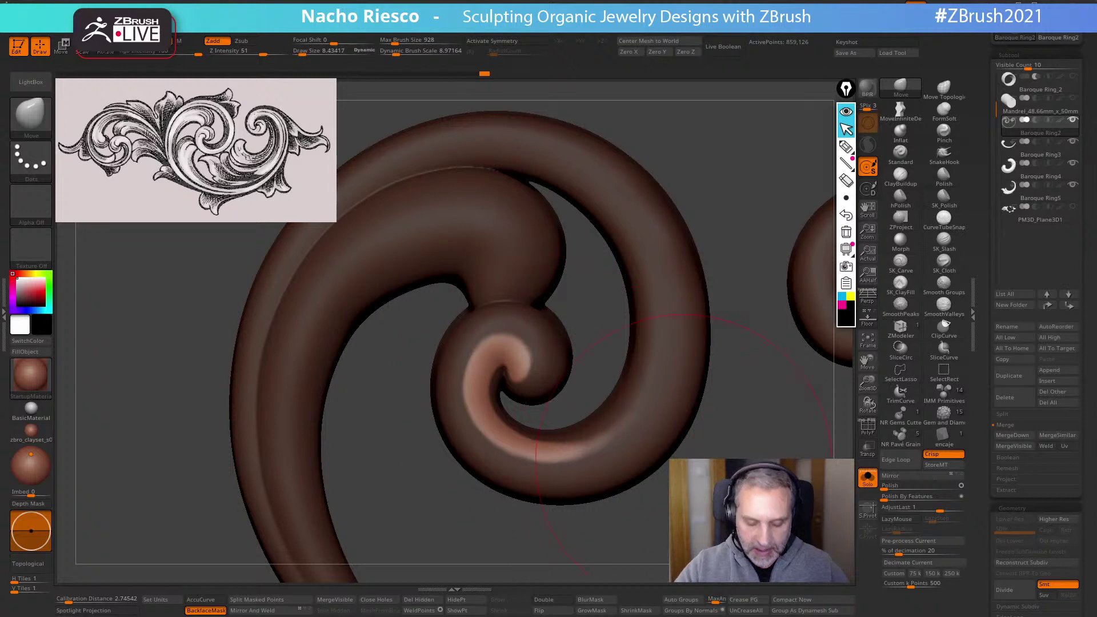
left_click_drag(734, 426, 734, 448, "alt")
left_click_drag(490, 345, 490, 353)
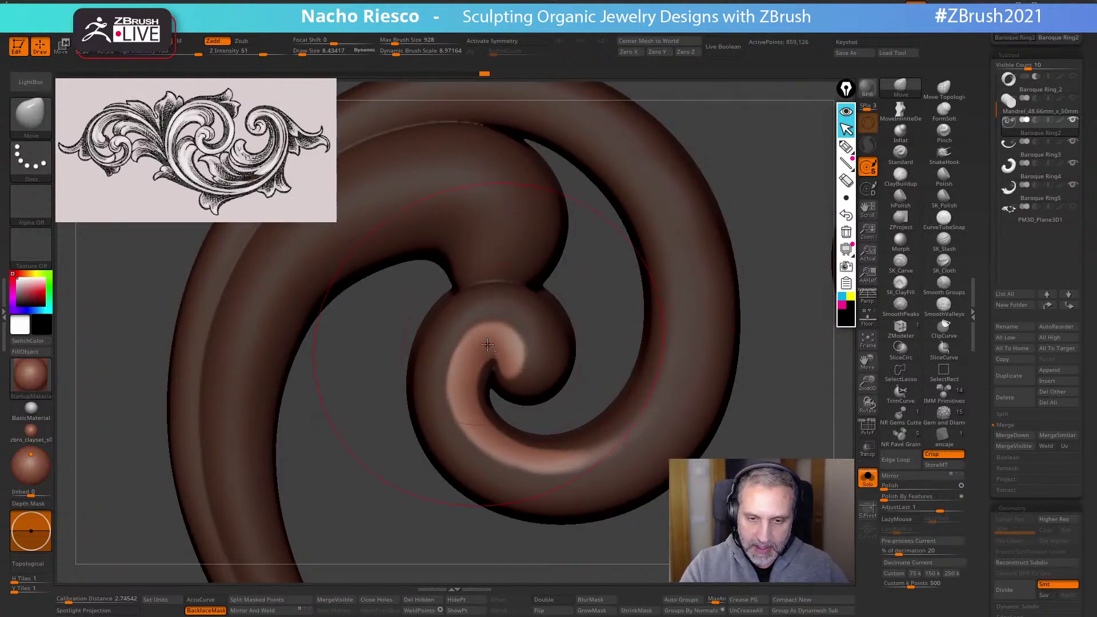
left_click(205, 610)
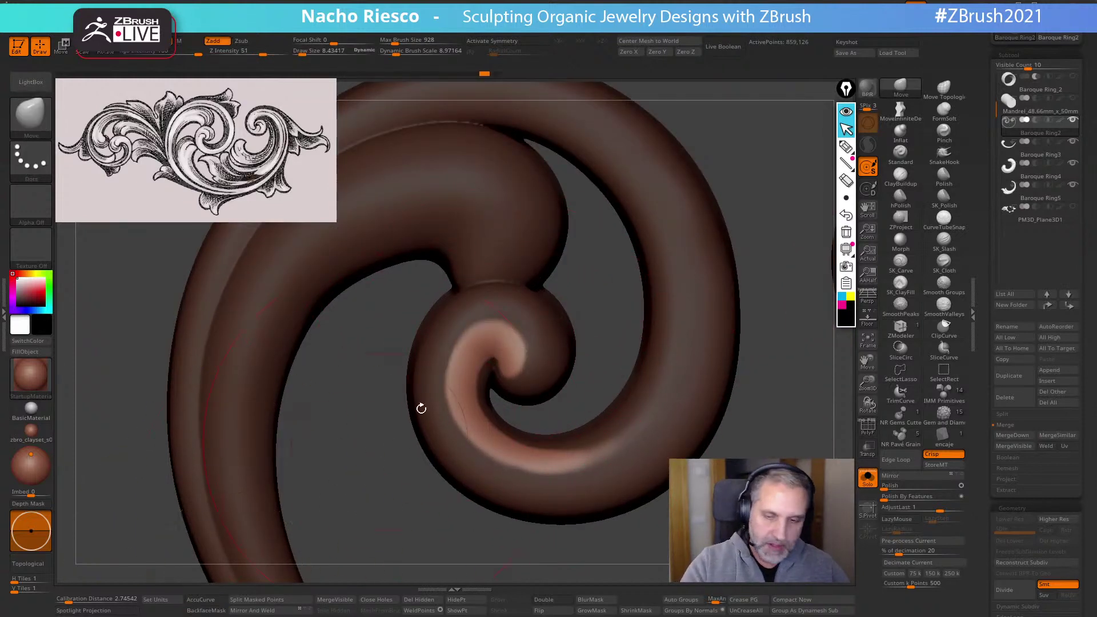
Raise the upper end of the unmasked curl strip with the Move brush, reducing the draw size to about 7.25
left_click_drag(495, 348, 499, 361)
mouse_move(593, 297)
left_mouse_down()
mouse_move(575, 301)
mouse_move(600, 302)
left_mouse_up()
key("s")
left_click_drag(505, 345, 511, 353)
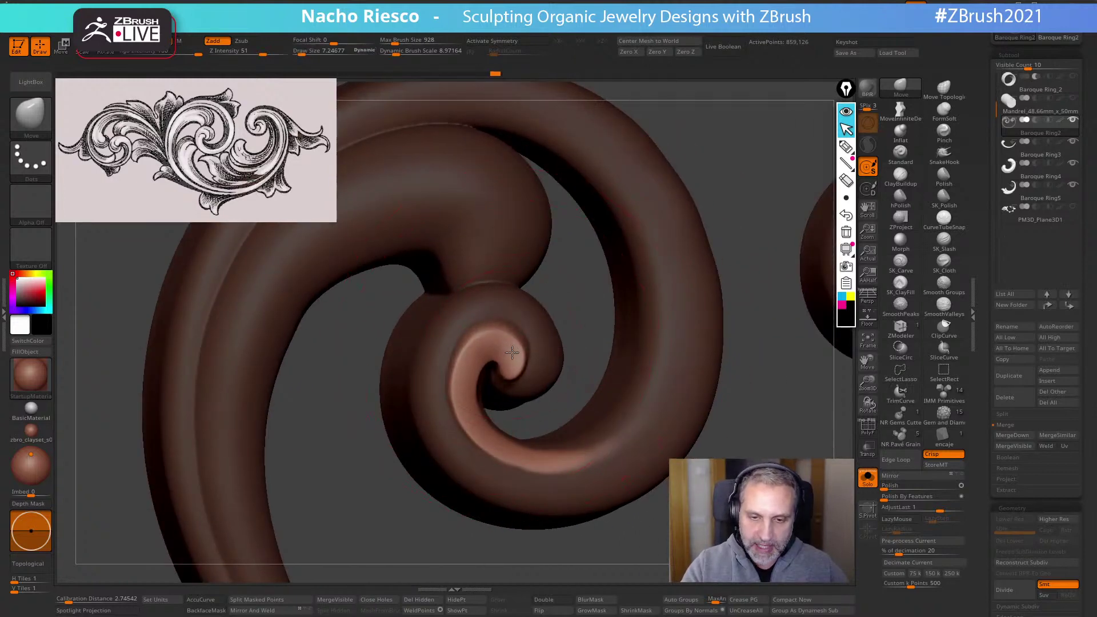
left_click_drag(686, 384, 509, 410)
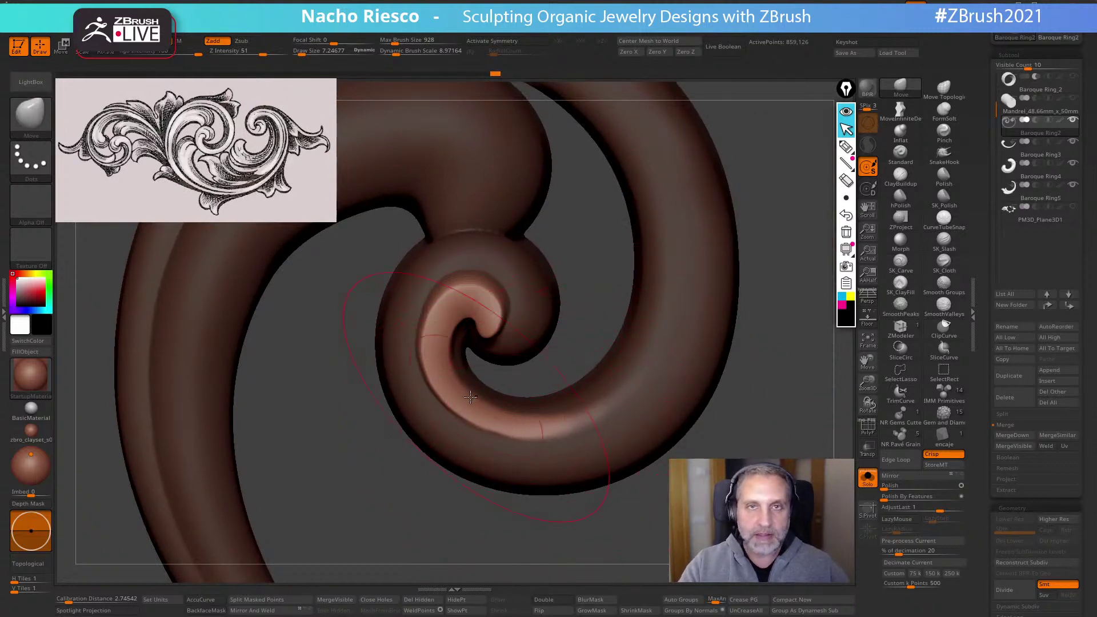
Reduce the Move brush to draw size about 6.16 and pull up the tip of the unmasked curl strip
key("s")
mouse_move(479, 317)
left_mouse_down()
mouse_move(464, 297)
mouse_move(482, 300)
left_mouse_up()
left_click_drag(563, 280, 578, 245)
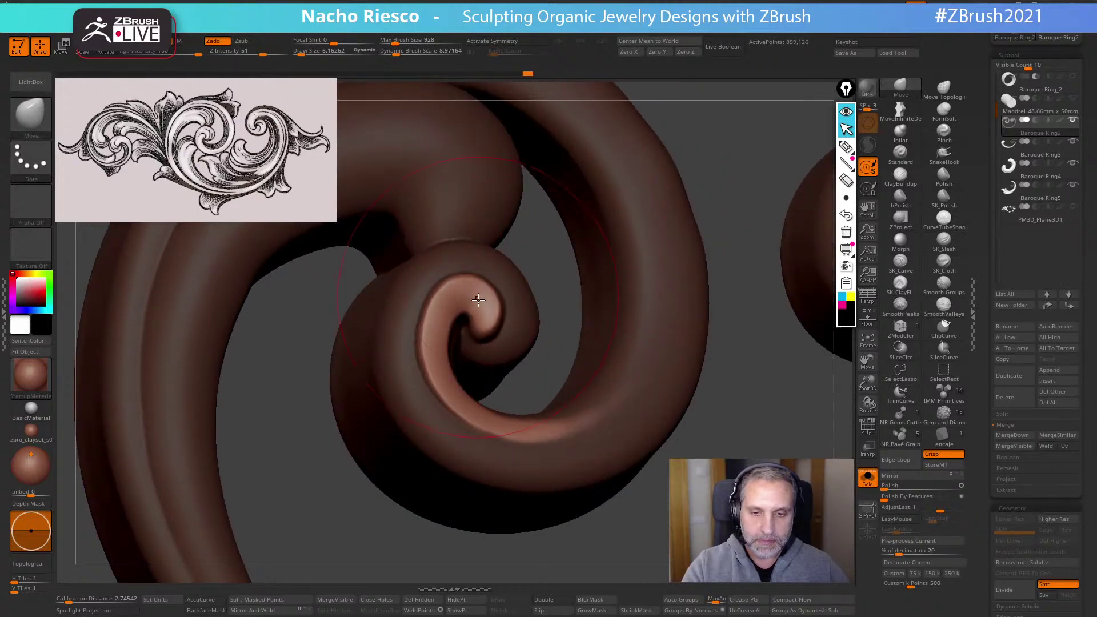
Smooth the unmasked curl strip along its length with SmoothPeaks and reshape its inner bend with the Move brush
mouse_move(478, 294)
left_mouse_down("shift")
mouse_move(444, 313)
mouse_move(452, 285)
left_mouse_up("shift")
left_click_drag(551, 280, 545, 326, "shift")
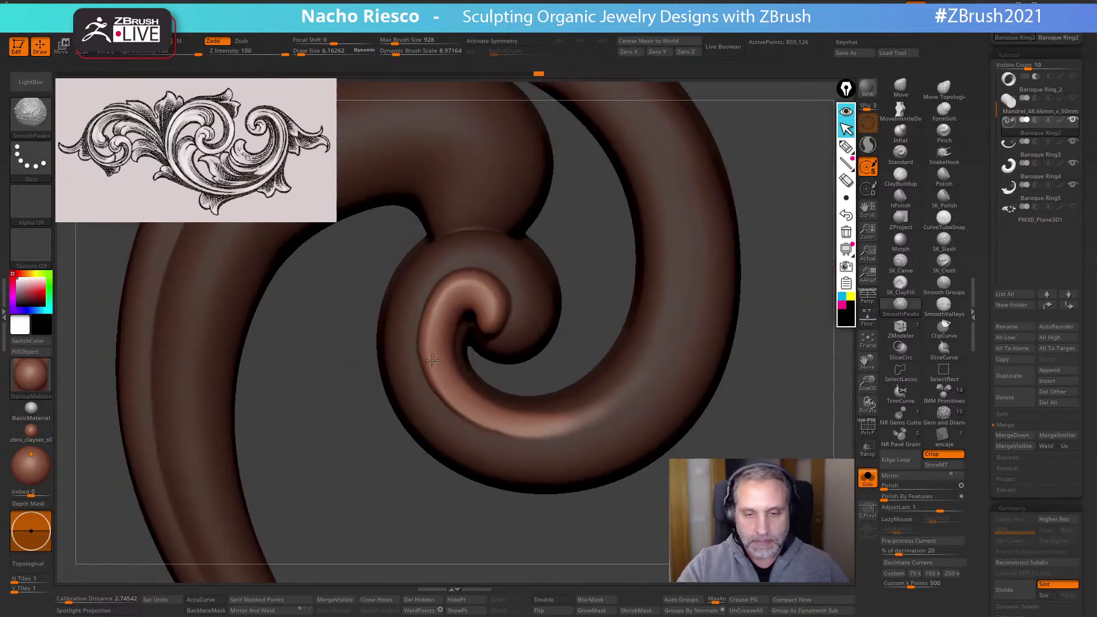
left_click_drag(441, 361, 508, 463, "shift")
mouse_move(436, 336)
left_mouse_down()
mouse_move(432, 322)
mouse_move(418, 326)
mouse_move(422, 313)
mouse_move(475, 289)
left_mouse_up()
Refine the curl strip with the Move brush at draw size about 7.25 with BackfaceMask on, and clear the mask
key("s")
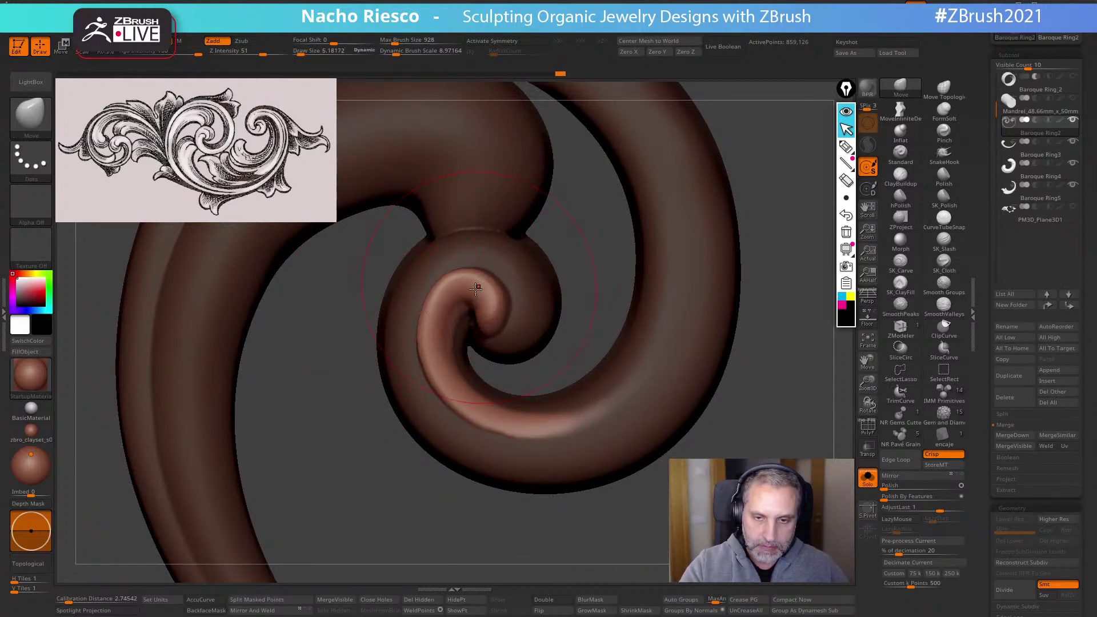
key("ctrl")
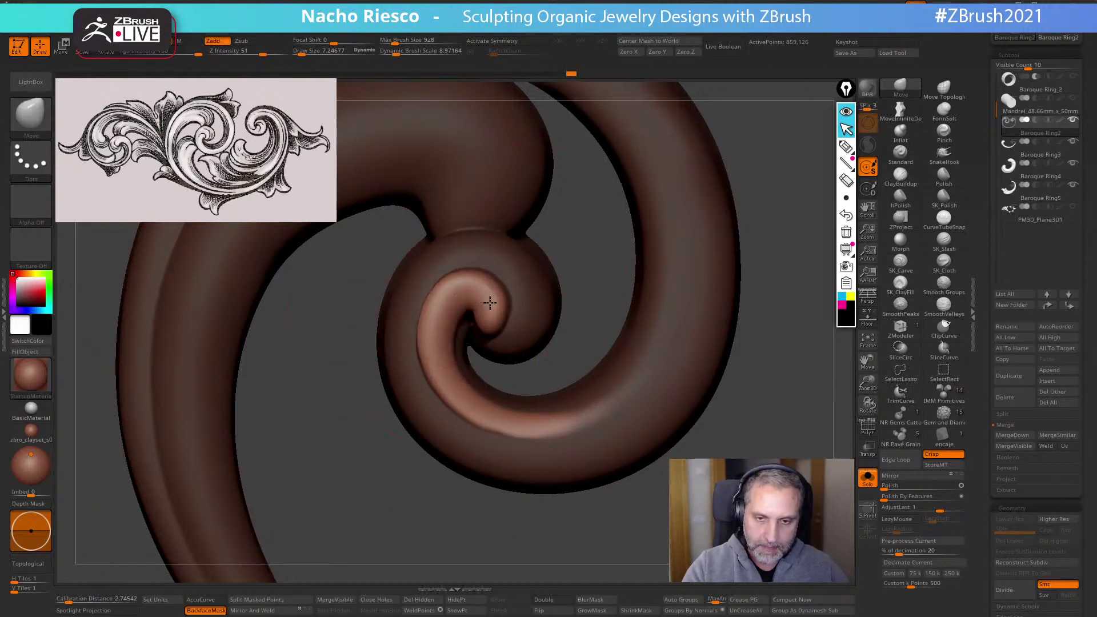
key("ctrl")
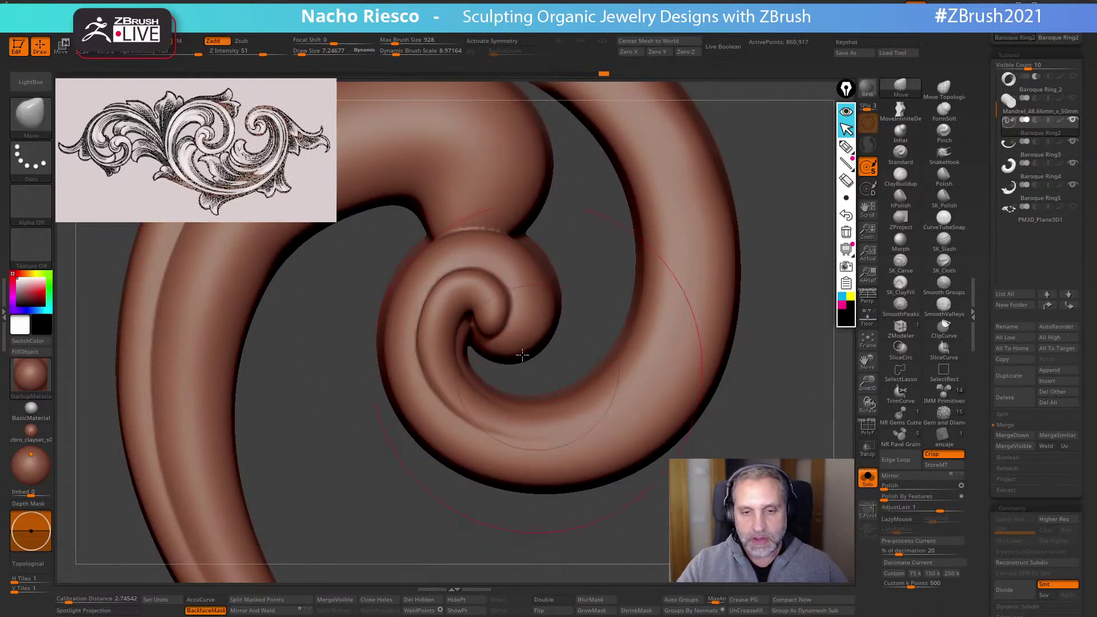
Soften the lower end of the strip's edge with SmoothPeaks at draw size about 3.53, and remesh the scroll with DynaMesh
key("s")
mouse_move(449, 307)
left_mouse_down()
mouse_move(496, 313)
mouse_move(447, 296)
left_mouse_up()
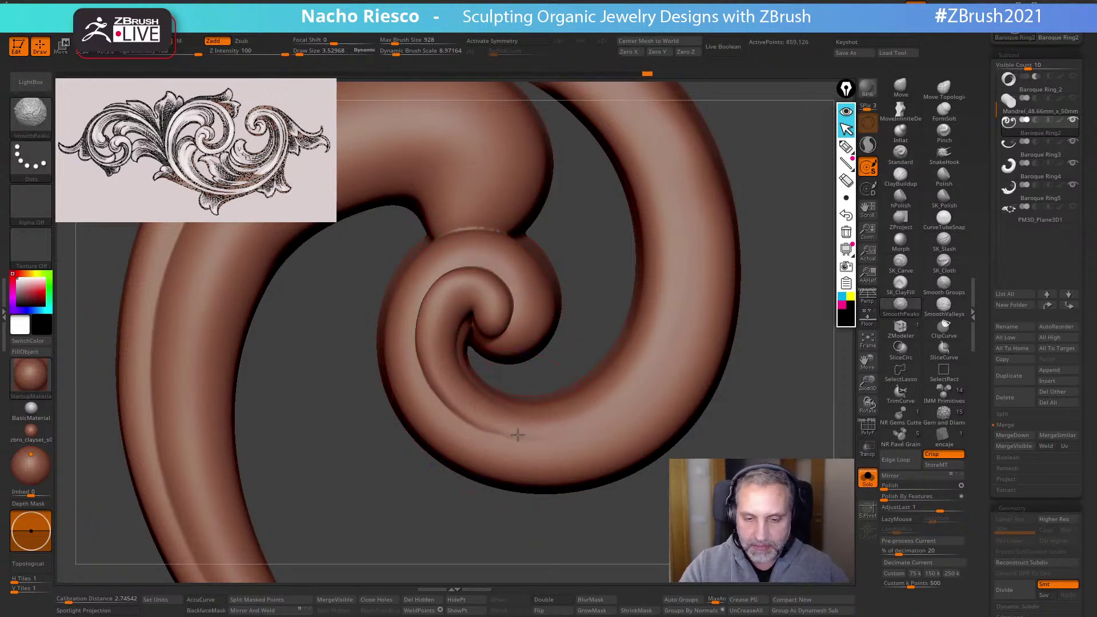
left_click_drag(526, 436, 536, 436, "shift")
left_click_drag(654, 388, 565, 439, "shift")
left_click_drag(703, 489, 716, 507, "ctrl")
Turn off BackfaceMask and adjust the curl's innermost tip with the Move brush at draw size about 1.83
left_click(206, 610)
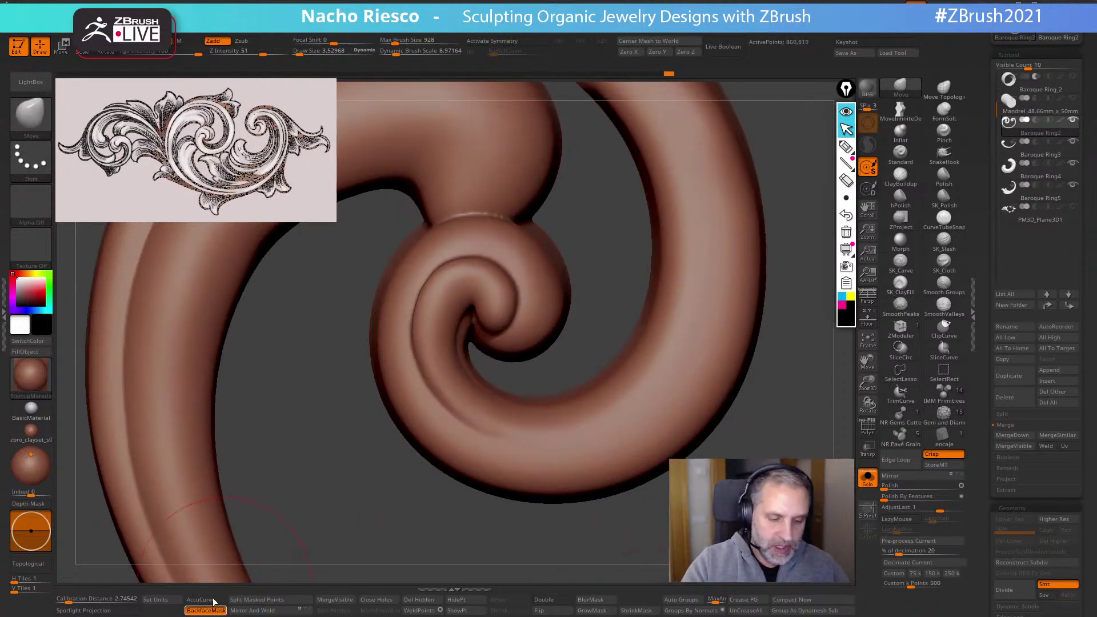
left_click_drag(320, 474, 406, 502, "alt")
key("s")
mouse_move(591, 343)
left_mouse_down()
mouse_move(560, 309)
mouse_move(540, 334)
mouse_move(563, 343)
left_mouse_up()
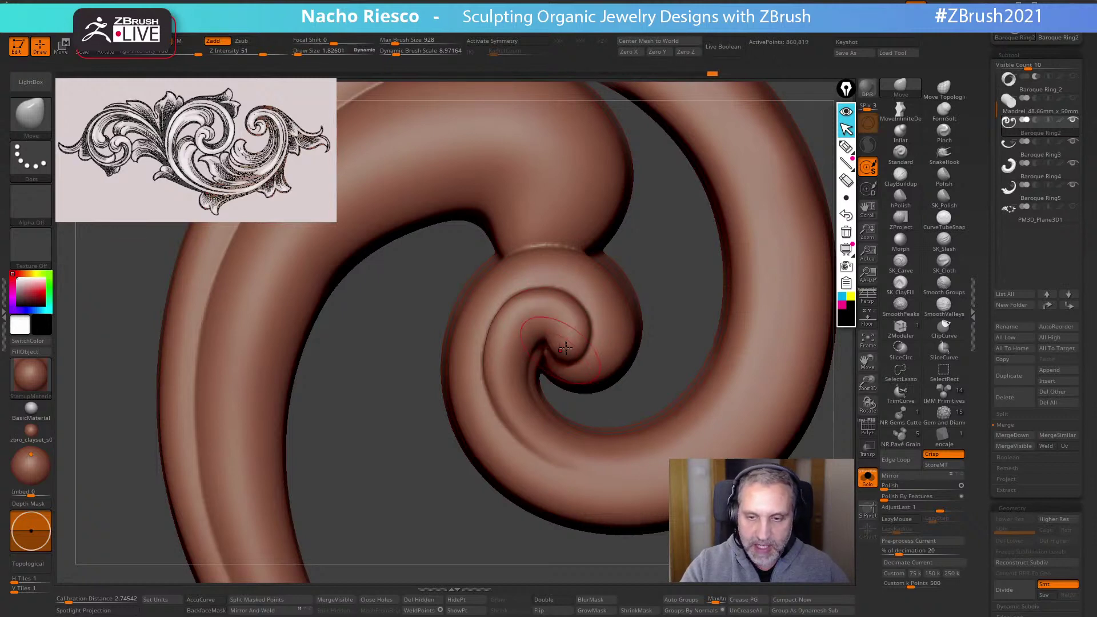
left_click_drag(656, 281, 548, 361)
Smooth the deep crease at the centre of the spiral curl with the SmoothValleys brush
key("shift")
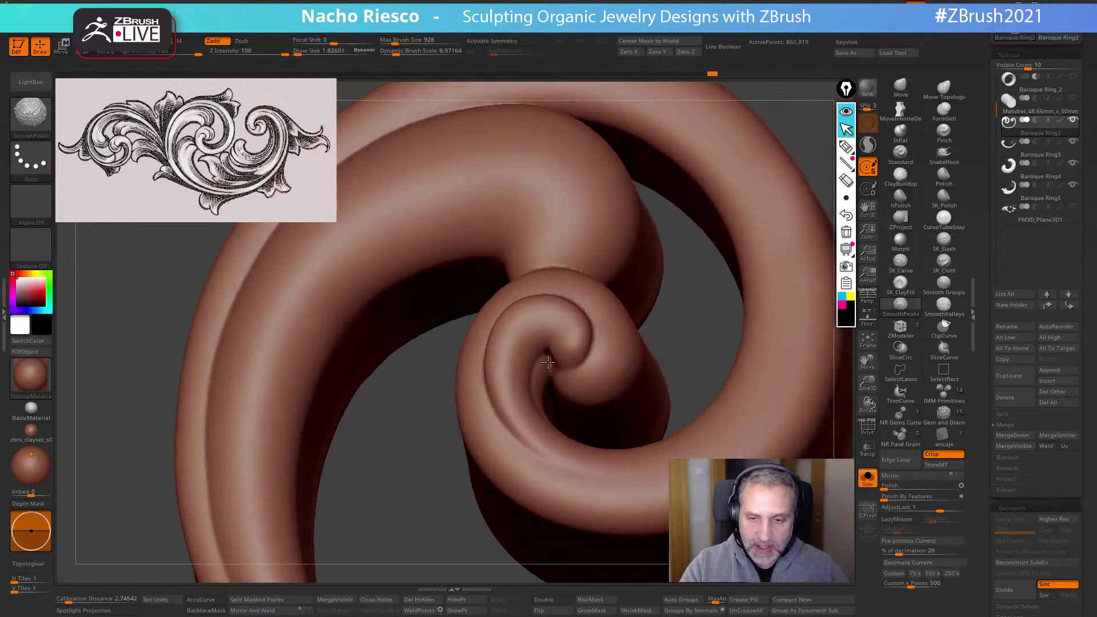
left_click(944, 305)
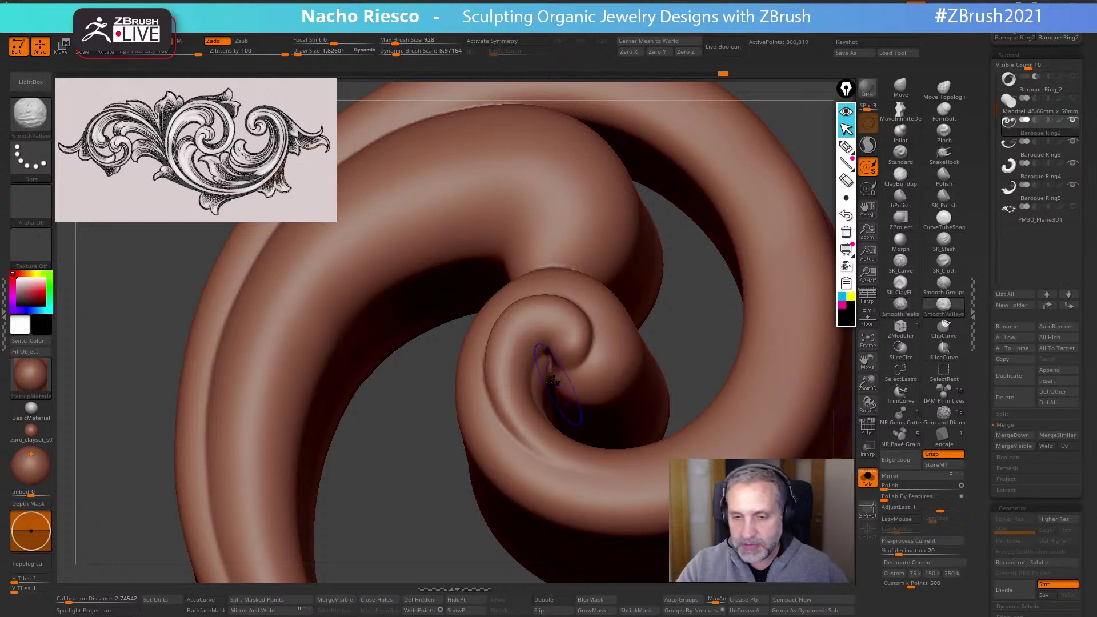
mouse_move(548, 369)
left_mouse_down("shift")
mouse_move(549, 385)
mouse_move(554, 366)
left_mouse_up("shift")
left_click_drag(665, 302, 683, 328)
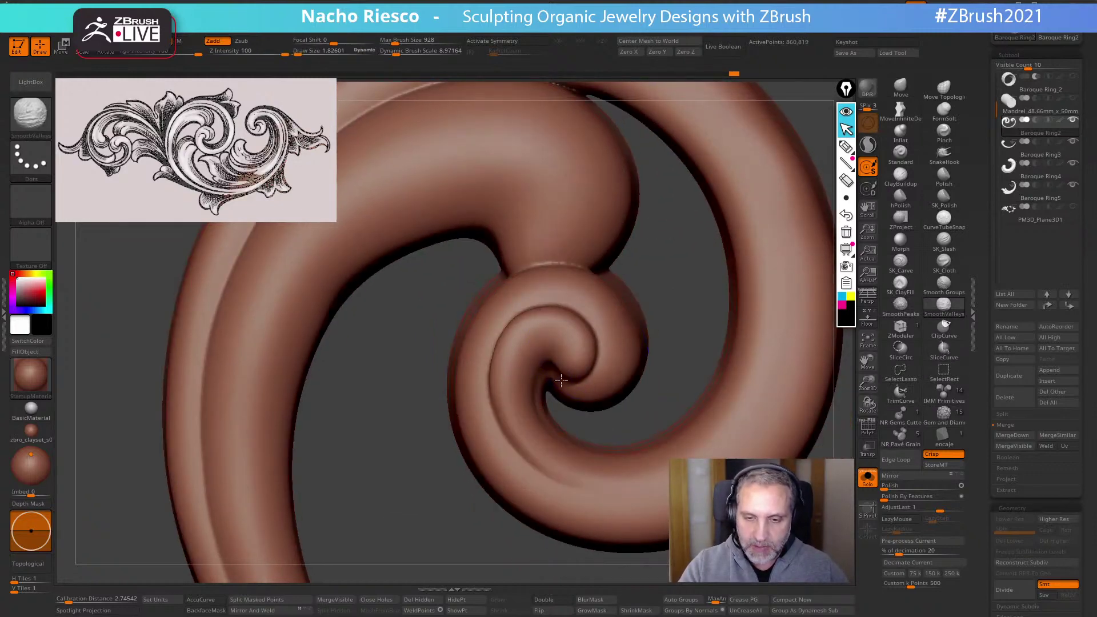
left_click_drag(548, 367, 549, 376, "shift")
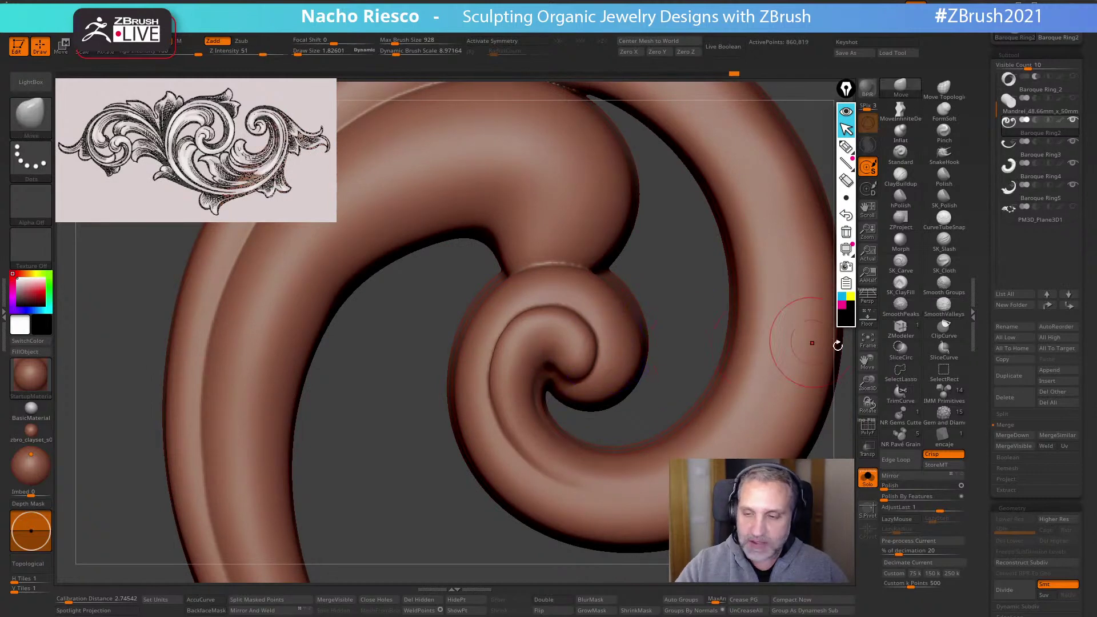
Restore SmoothPeaks as the smoothing brush for the raised edge around the spiral curl
left_click(900, 305, "shift")
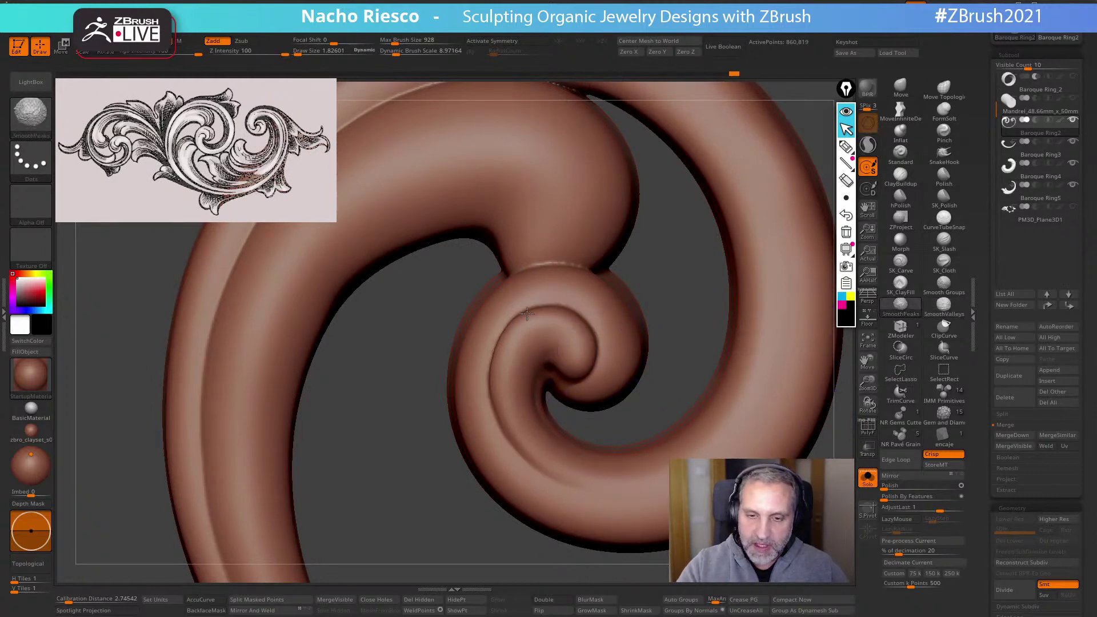
mouse_move(666, 316)
left_mouse_down()
mouse_move(678, 330)
mouse_move(667, 380)
left_mouse_up()
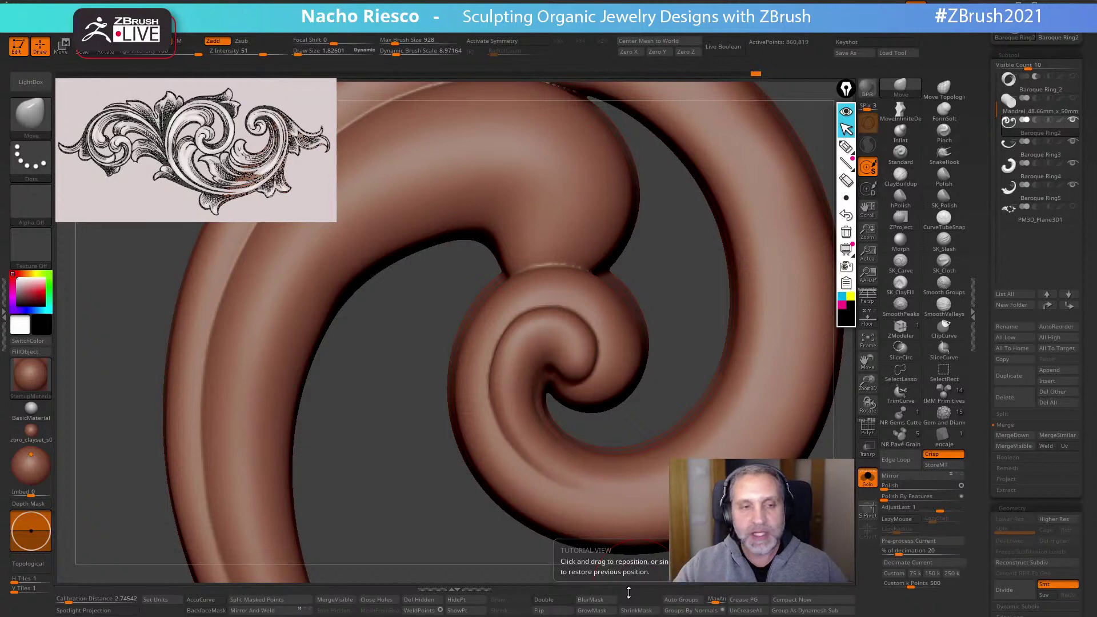
left_click(629, 593)
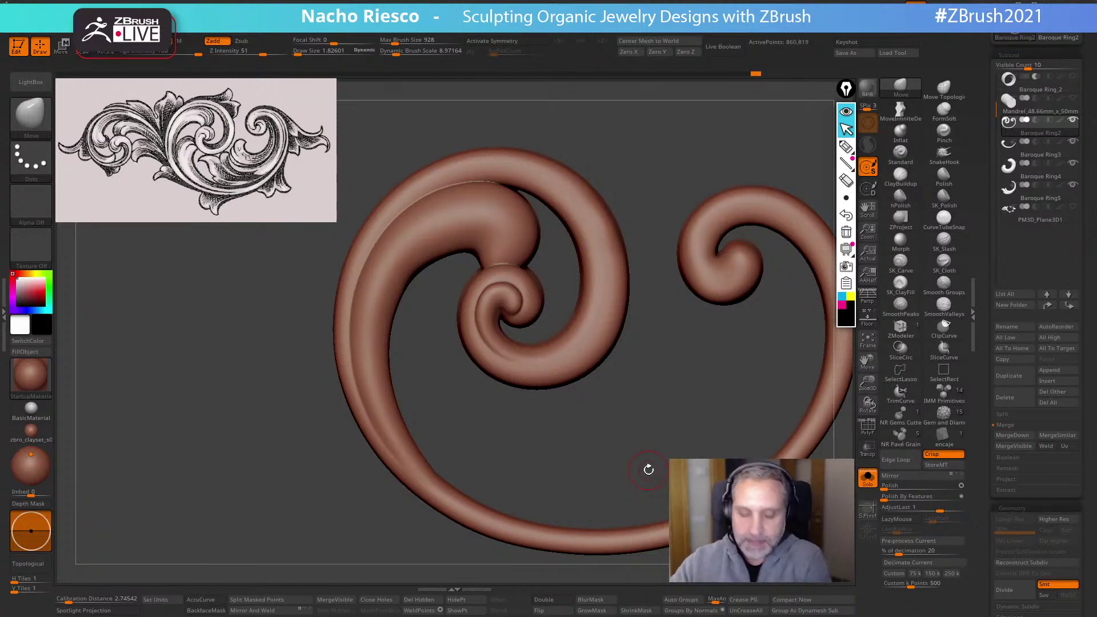
Enlarge and reposition the reference engraving with Spotlight, and place the scroll's spiral curl beside it for comparison
key("shift+z")
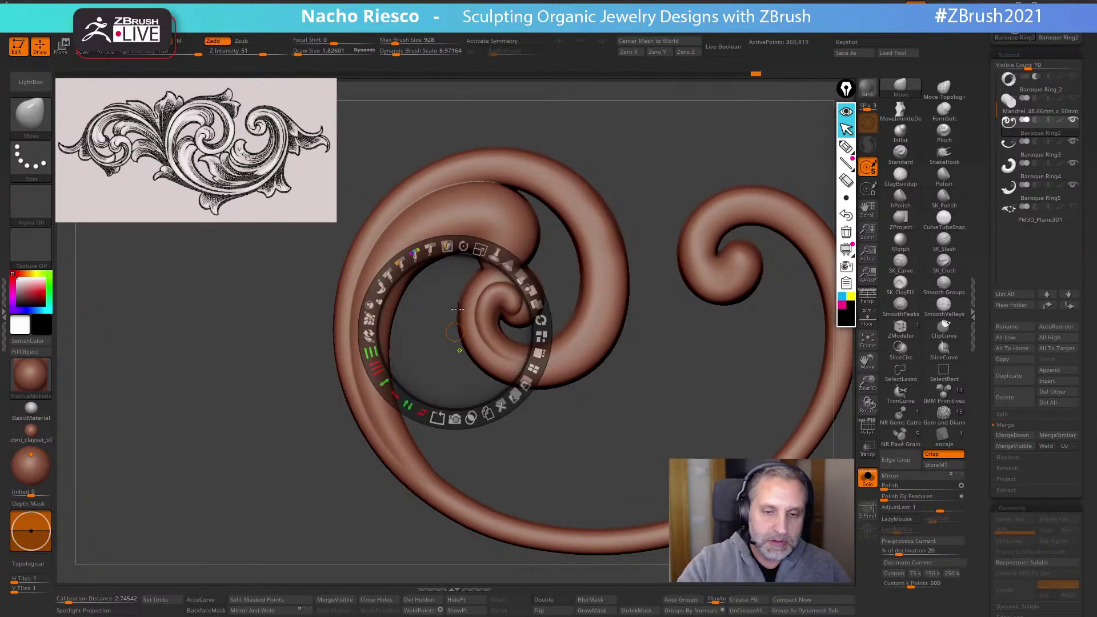
left_click_drag(463, 298, 531, 371)
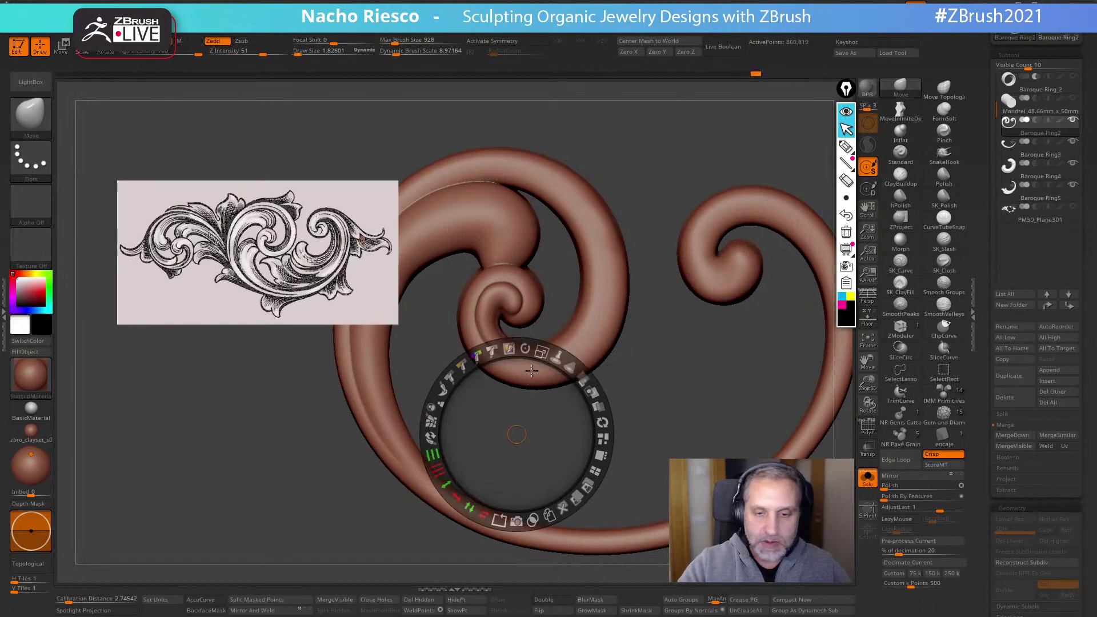
left_click_drag(515, 437, 345, 297)
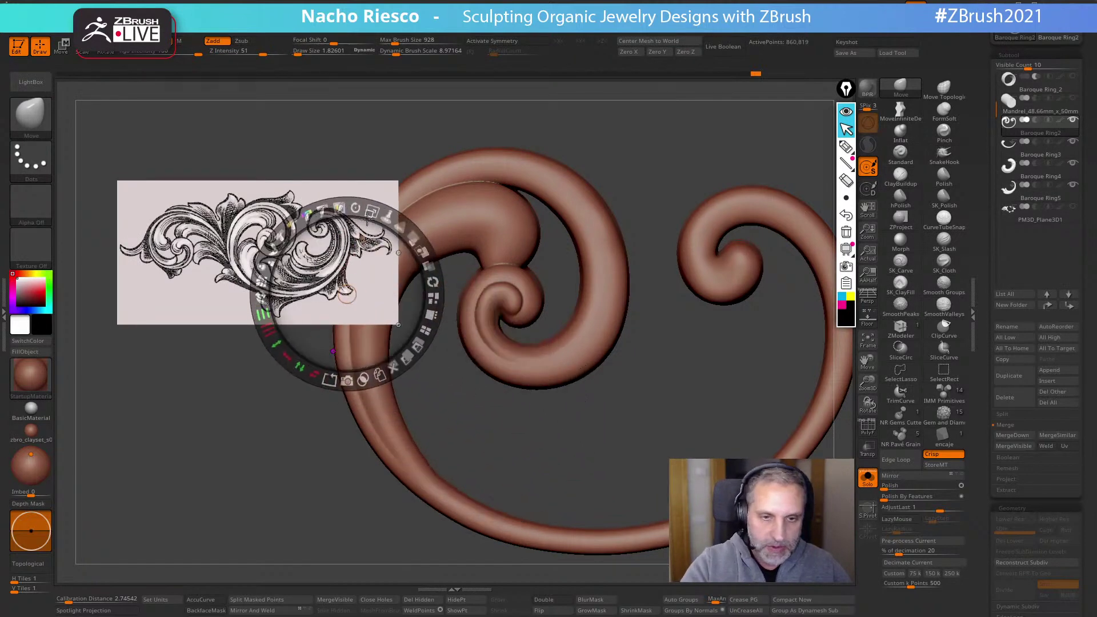
left_click_drag(370, 212, 394, 356)
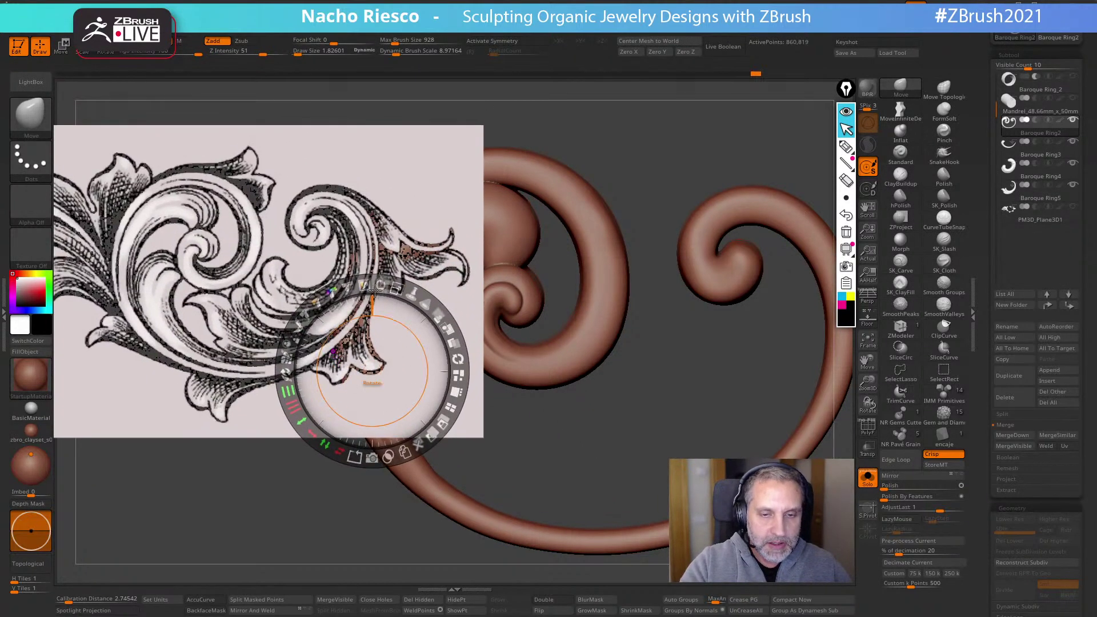
left_click_drag(396, 289, 407, 309)
left_click_drag(395, 351, 410, 343)
left_click_drag(412, 280, 441, 351)
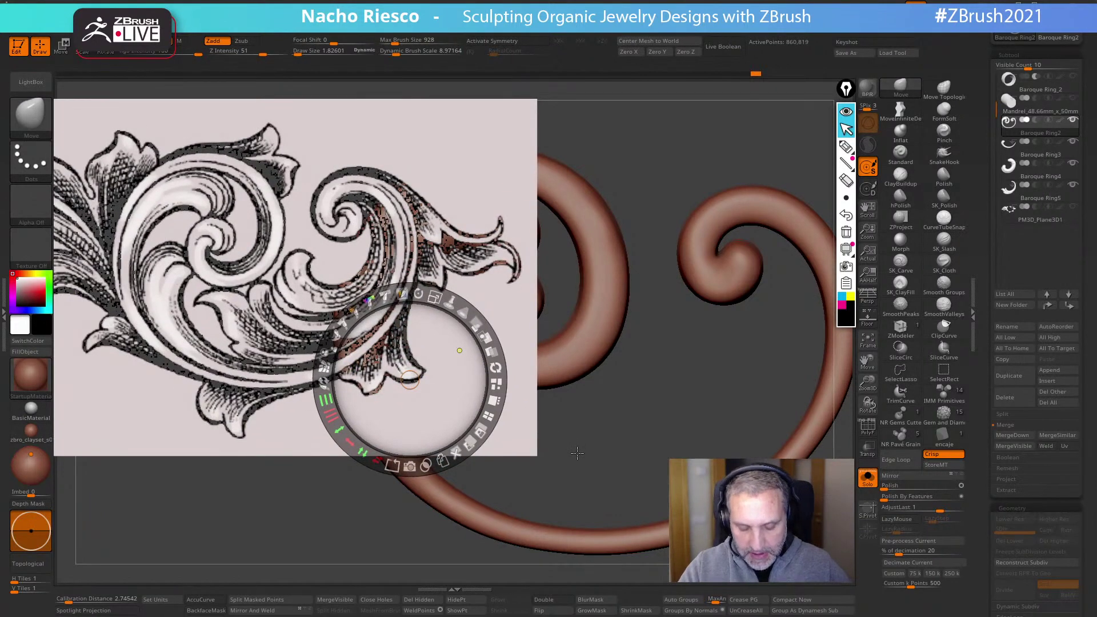
key("z")
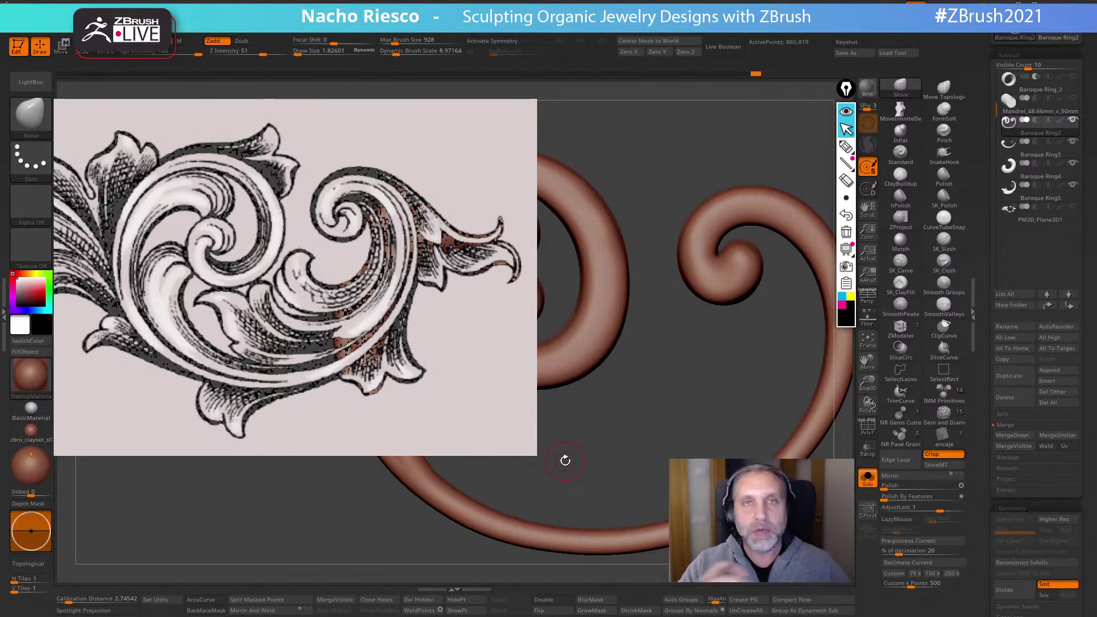
mouse_move(656, 365)
left_mouse_down("alt")
mouse_move(632, 434)
mouse_move(730, 435)
left_mouse_up("alt")
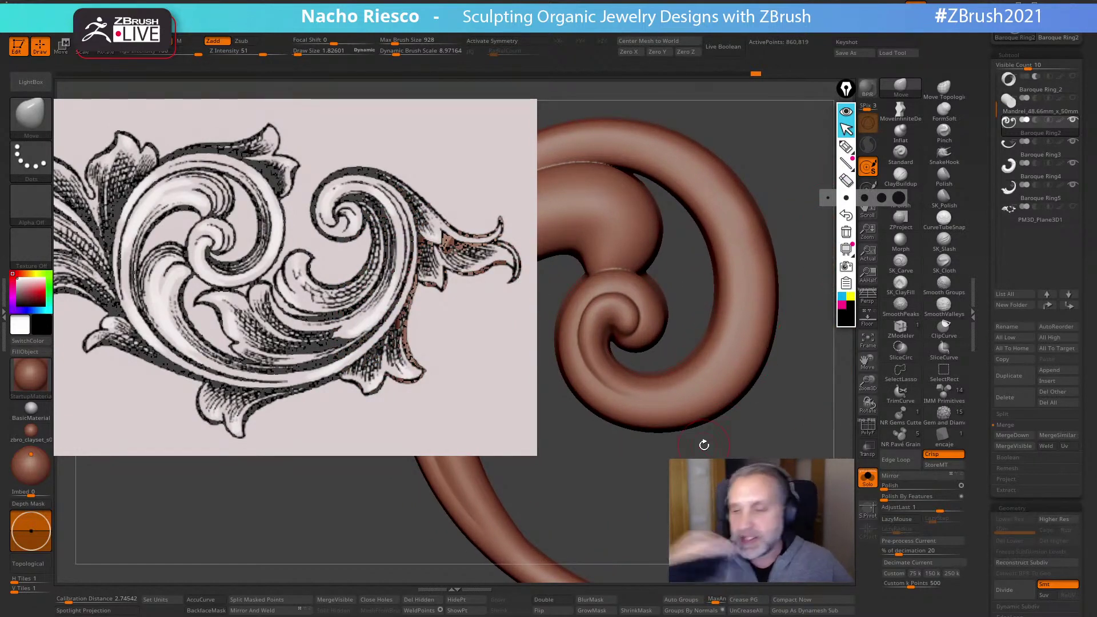
Mark the fine groove lines on the engraving's central curl with a magenta screen pen, and clear the annotation
left_click(846, 148)
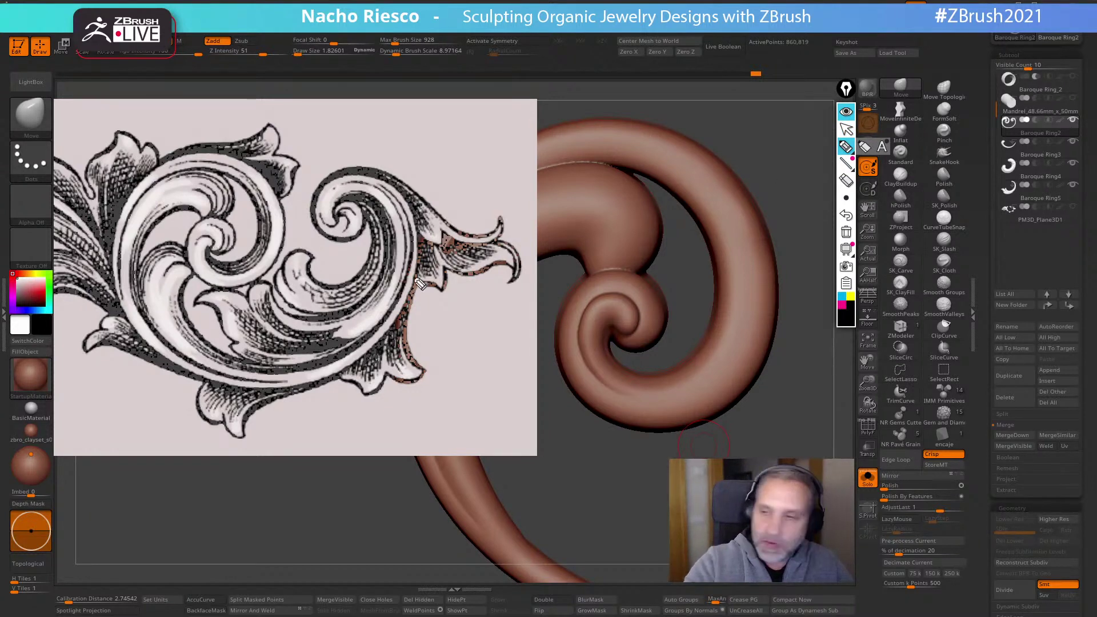
left_click(843, 305)
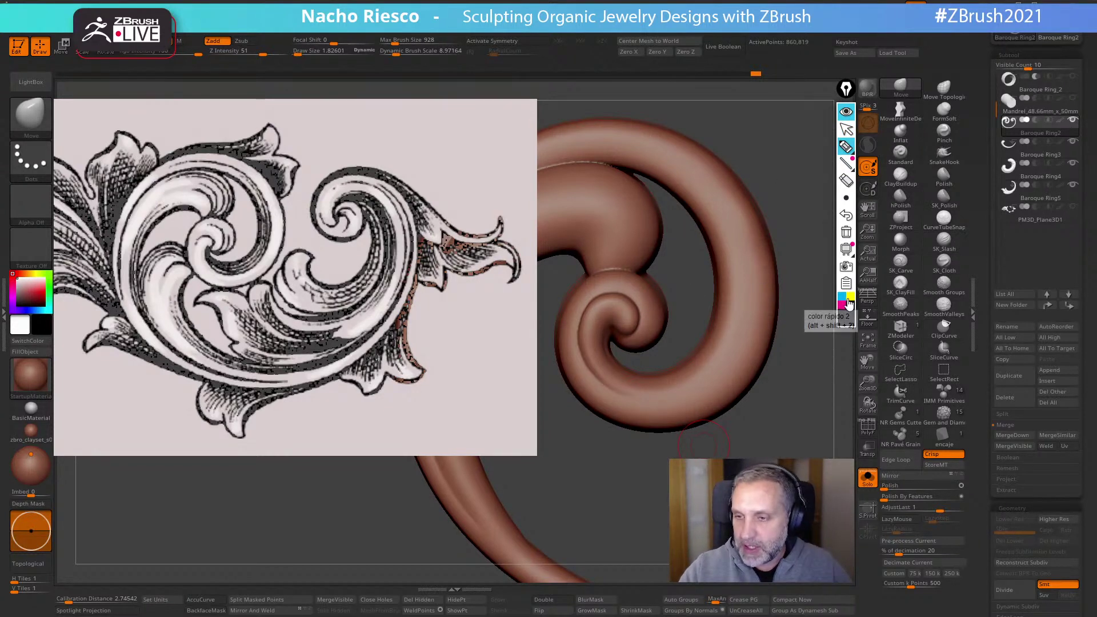
left_click(846, 148)
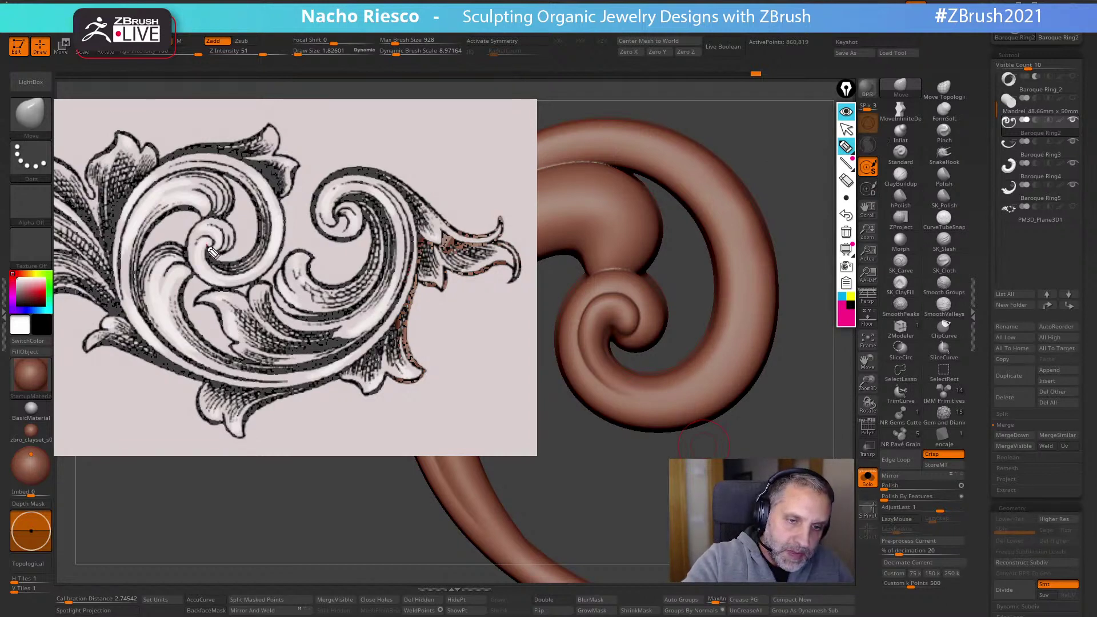
mouse_move(212, 252)
left_mouse_down()
mouse_move(210, 237)
mouse_move(193, 244)
mouse_move(231, 252)
left_mouse_up()
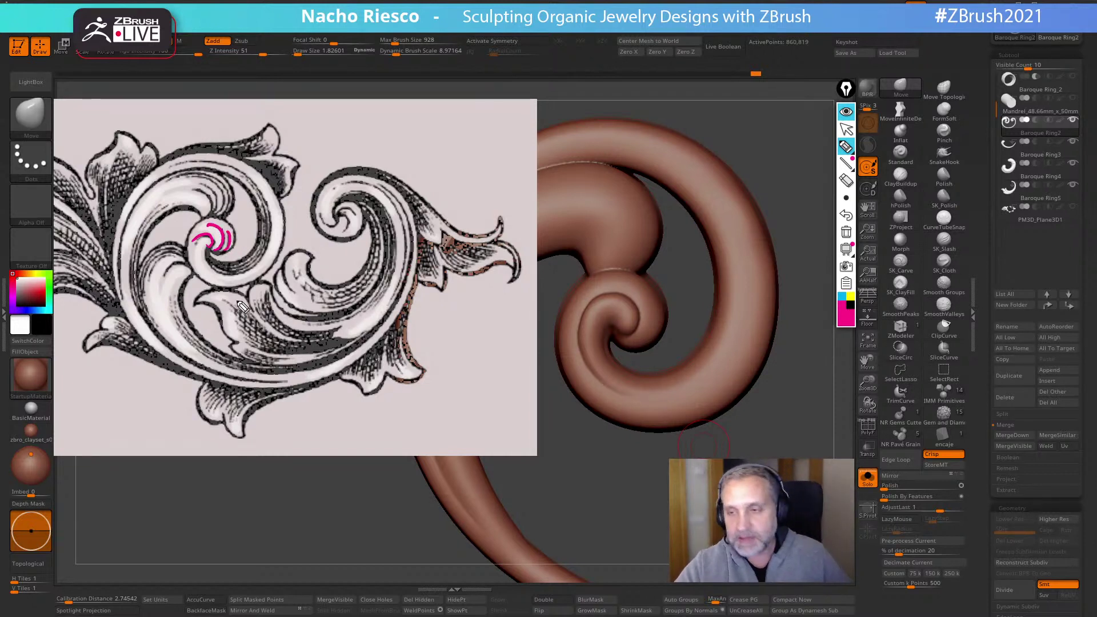
left_click(846, 233)
left_click(847, 129)
Set the scene scale with Scale Master, choosing the 11.06 × 2.62 × 8.59 mm size for the scroll subtool
left_click_drag(727, 429, 697, 445)
key("w")
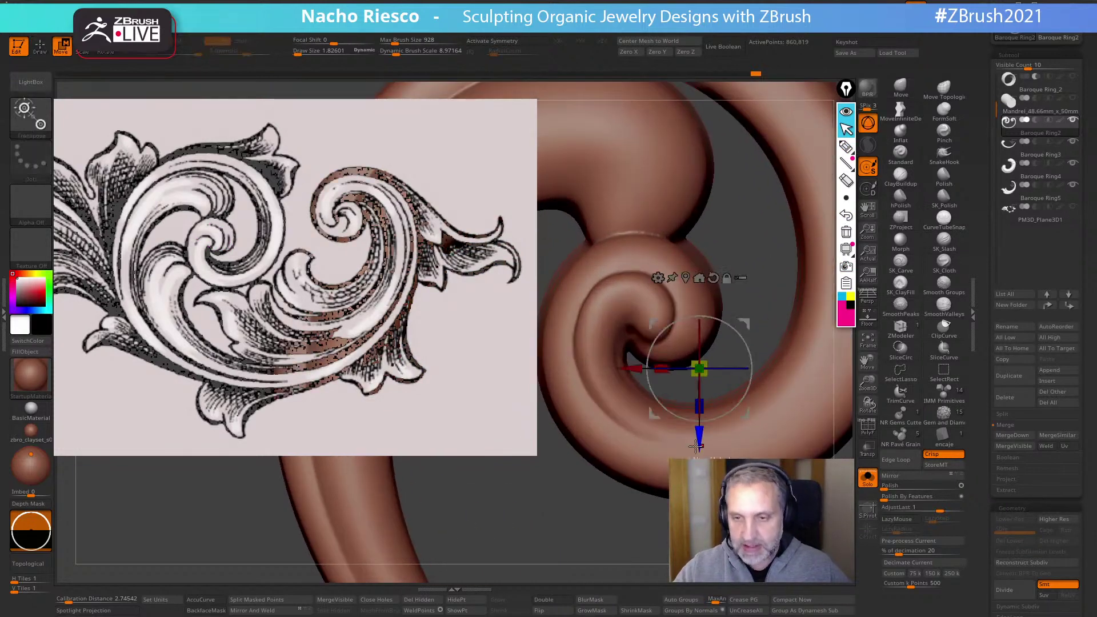
left_click(4, 319)
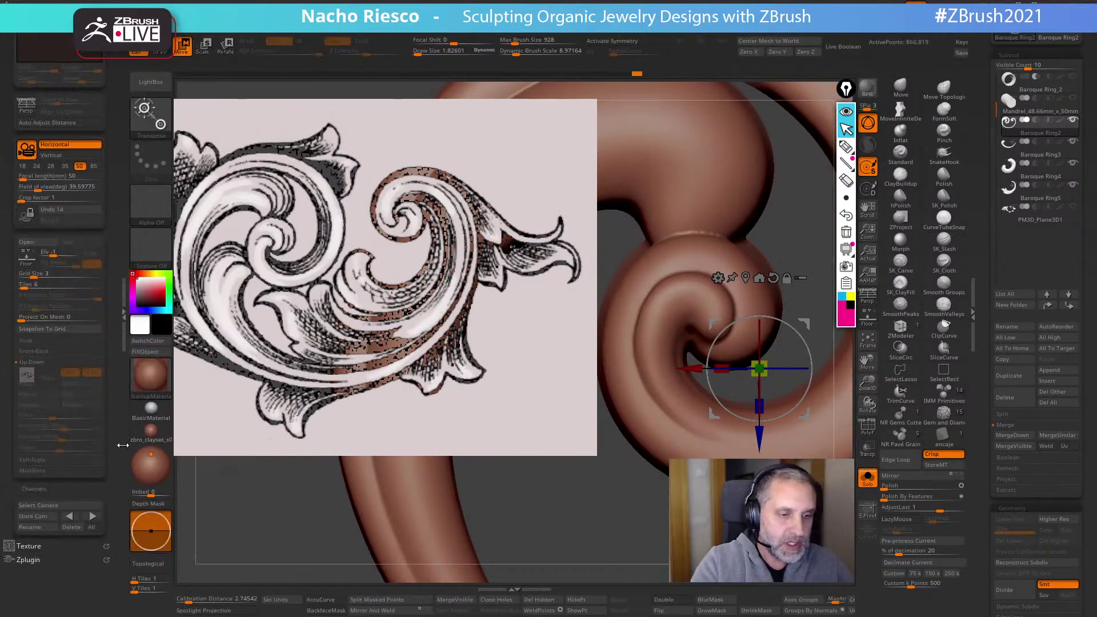
scroll(112, 213, "up", 3)
left_click(37, 20)
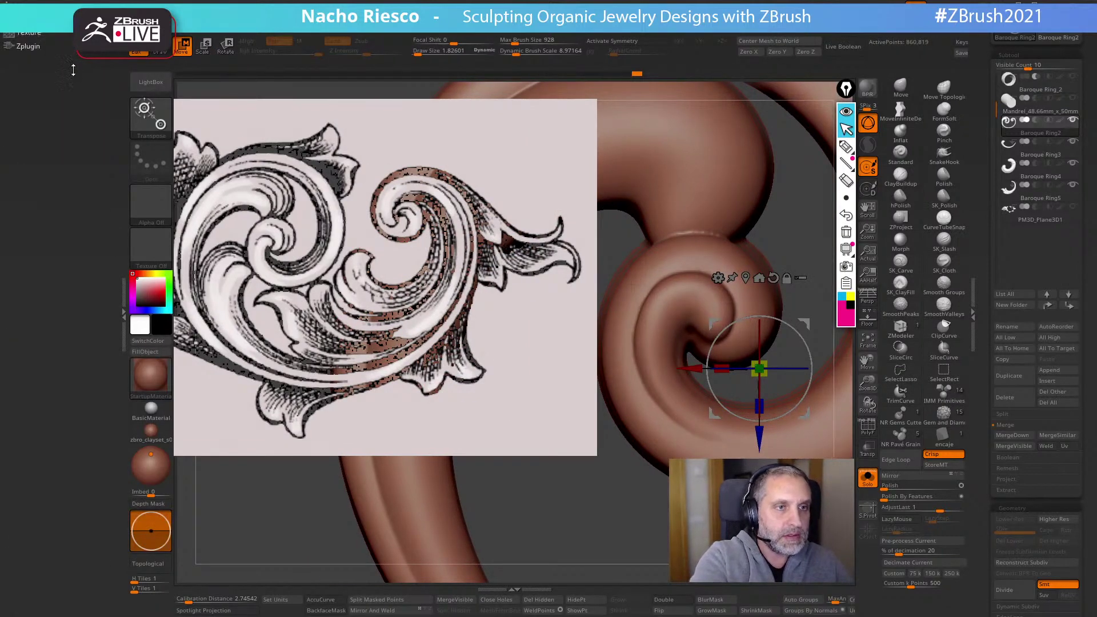
left_click(39, 48)
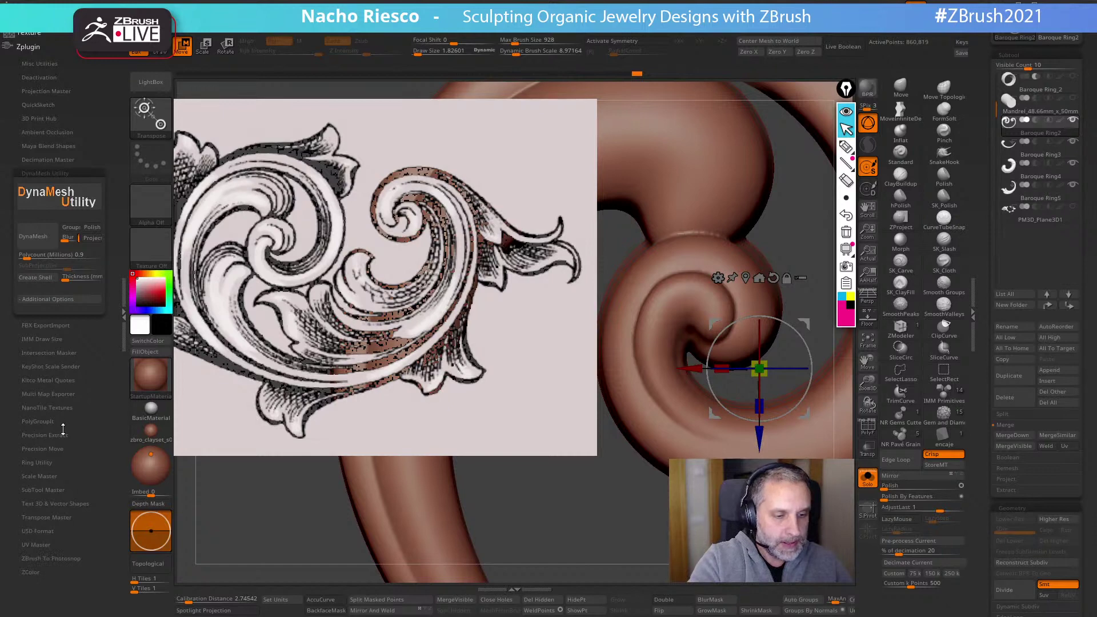
left_click(47, 475)
left_click(59, 444)
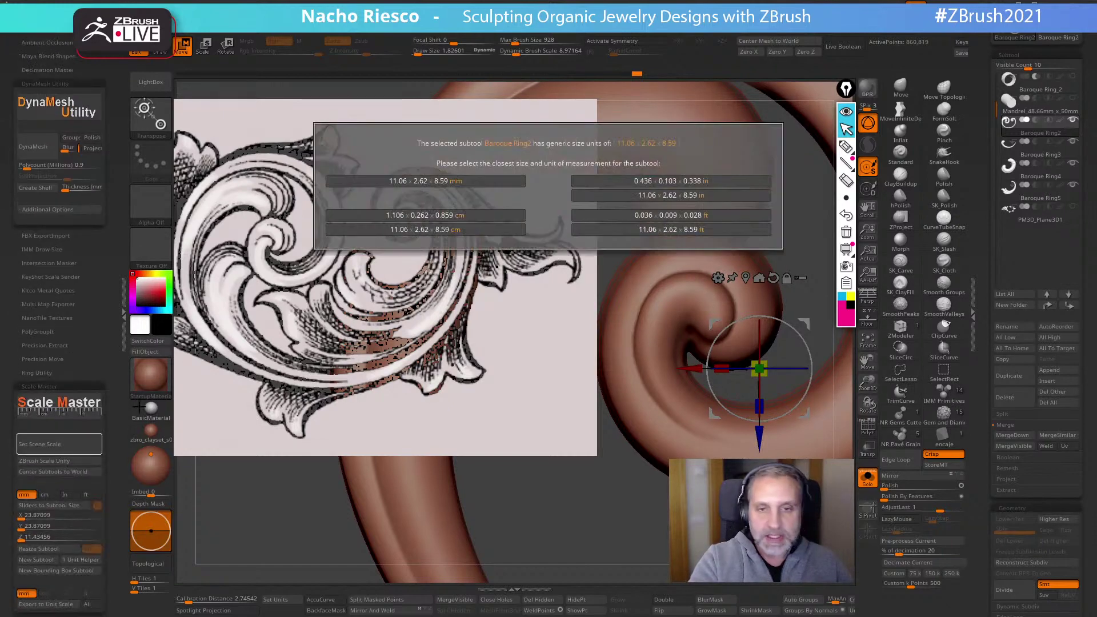
left_click(449, 181)
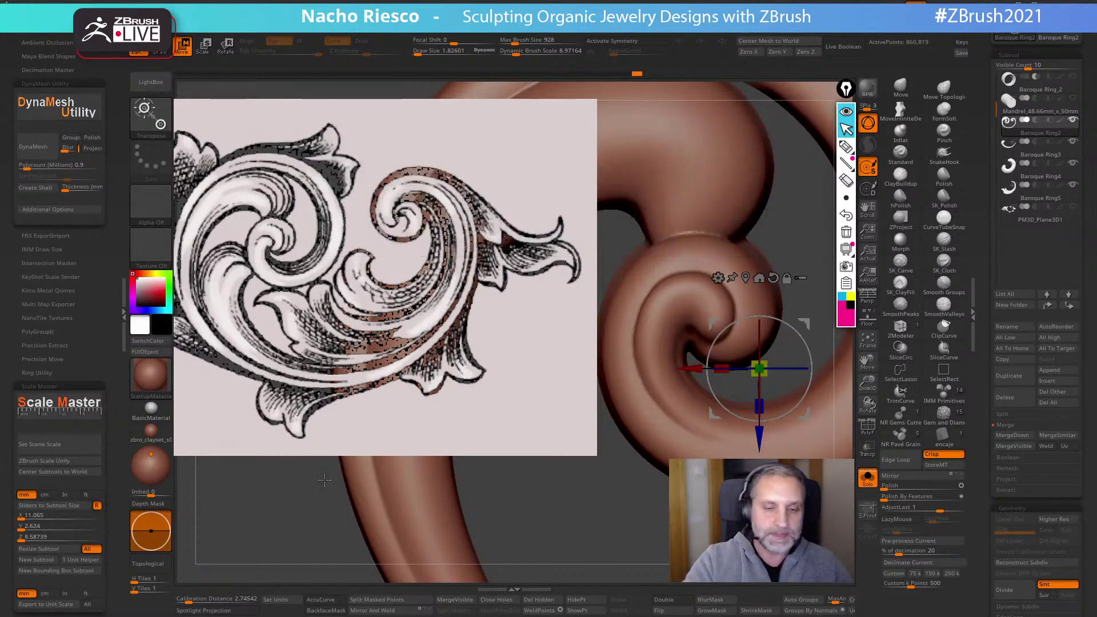
Measure the width of the spiral curl's outer band with a transpose line, and return to Draw mode
key("y")
right_click_drag(722, 440, 726, 341)
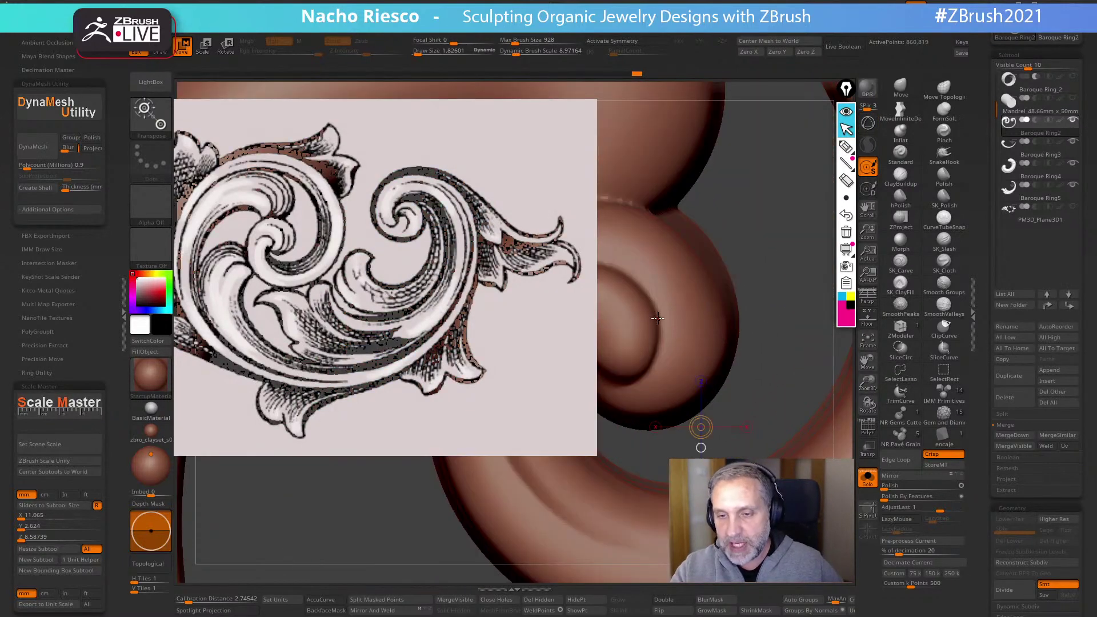
left_click_drag(658, 318, 720, 298)
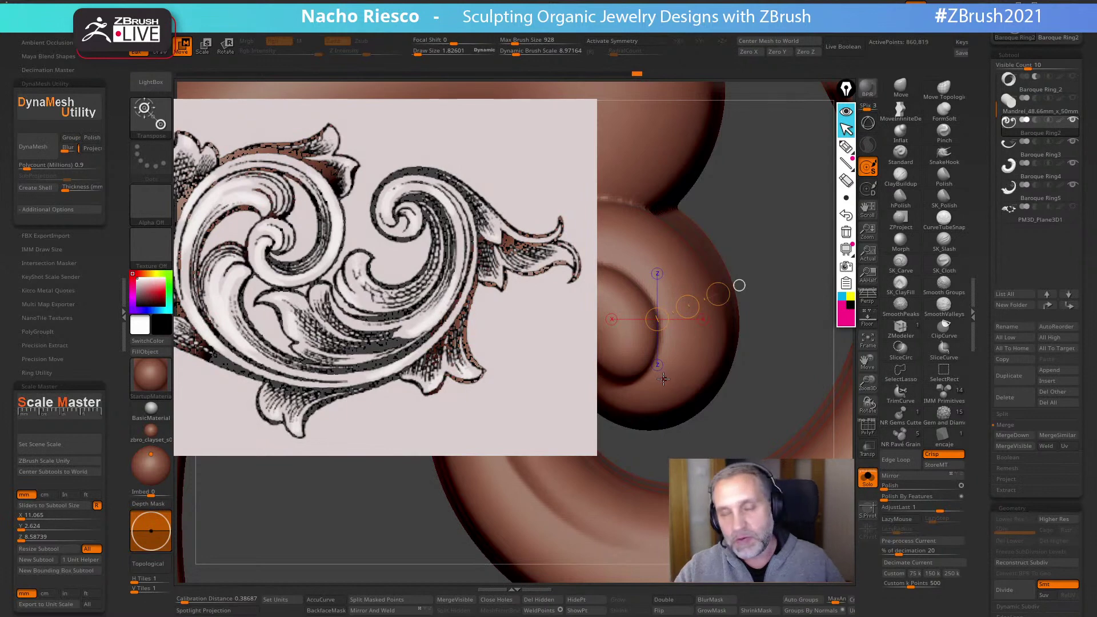
left_click(123, 313)
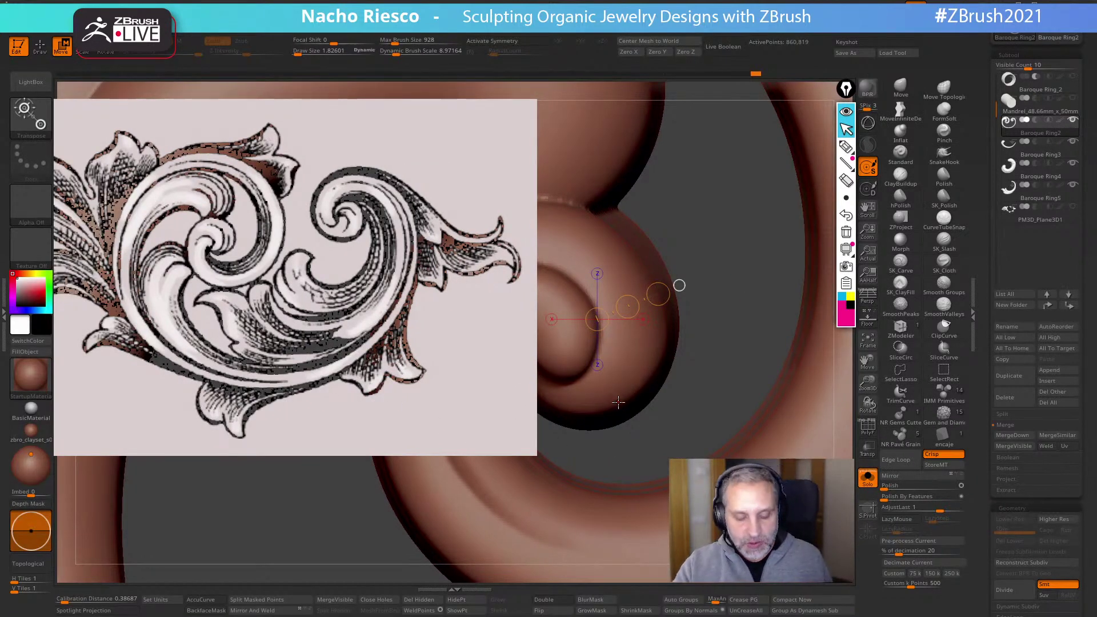
key("q")
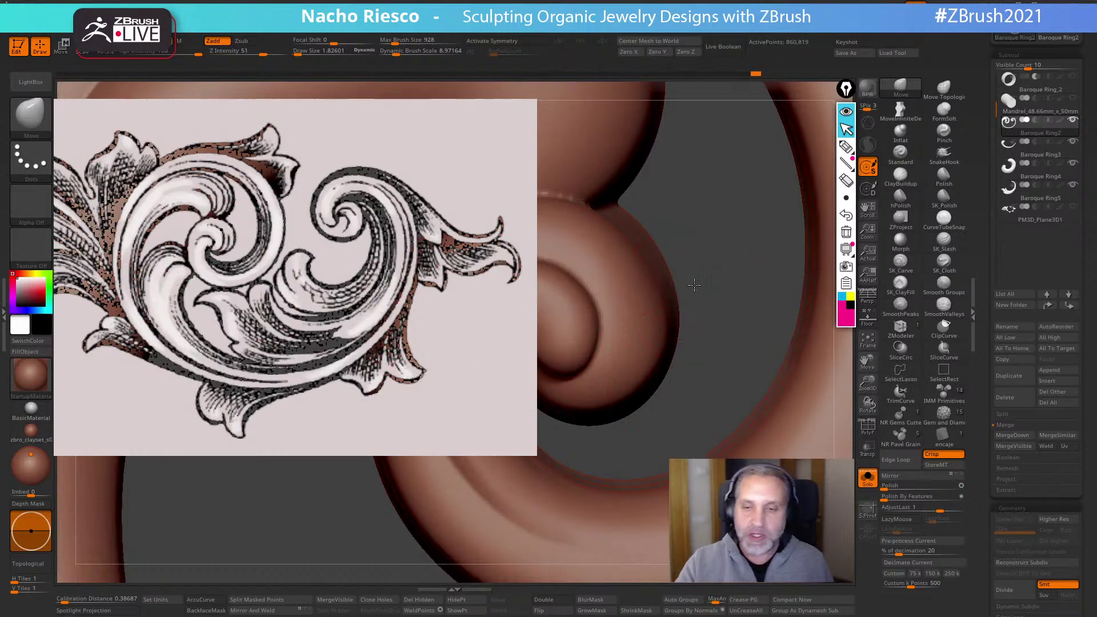
Select the SK_Slash brush and choose a soft round alpha for carving the spiral curl
mouse_move(694, 284)
left_mouse_down()
mouse_move(669, 294)
mouse_move(707, 287)
mouse_move(688, 297)
mouse_move(714, 291)
mouse_move(703, 320)
mouse_move(728, 311)
left_mouse_up()
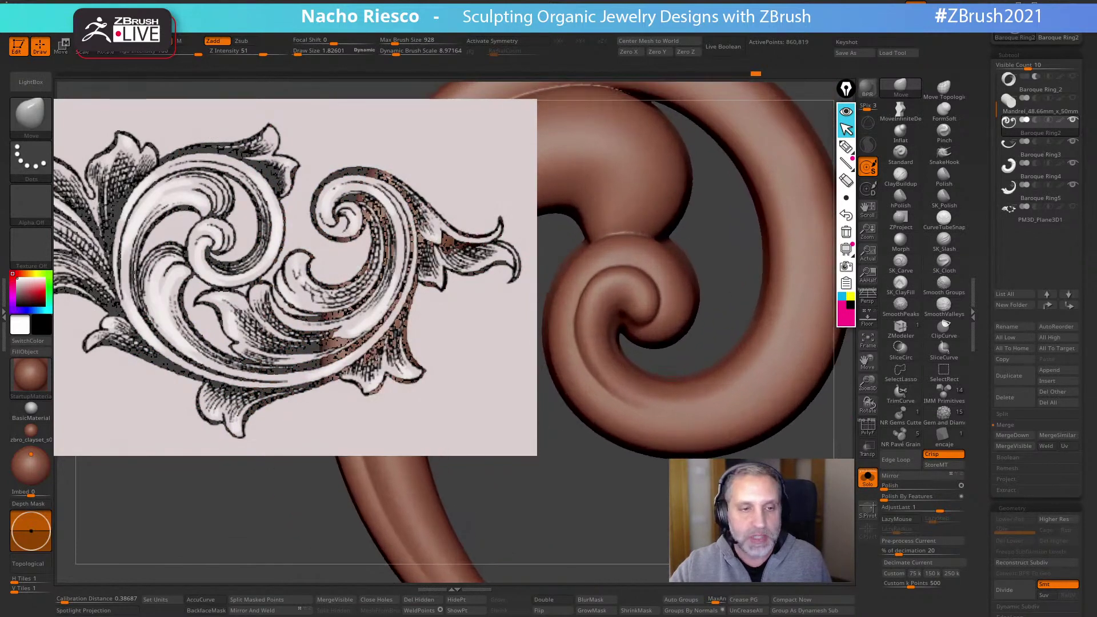
left_click(950, 245)
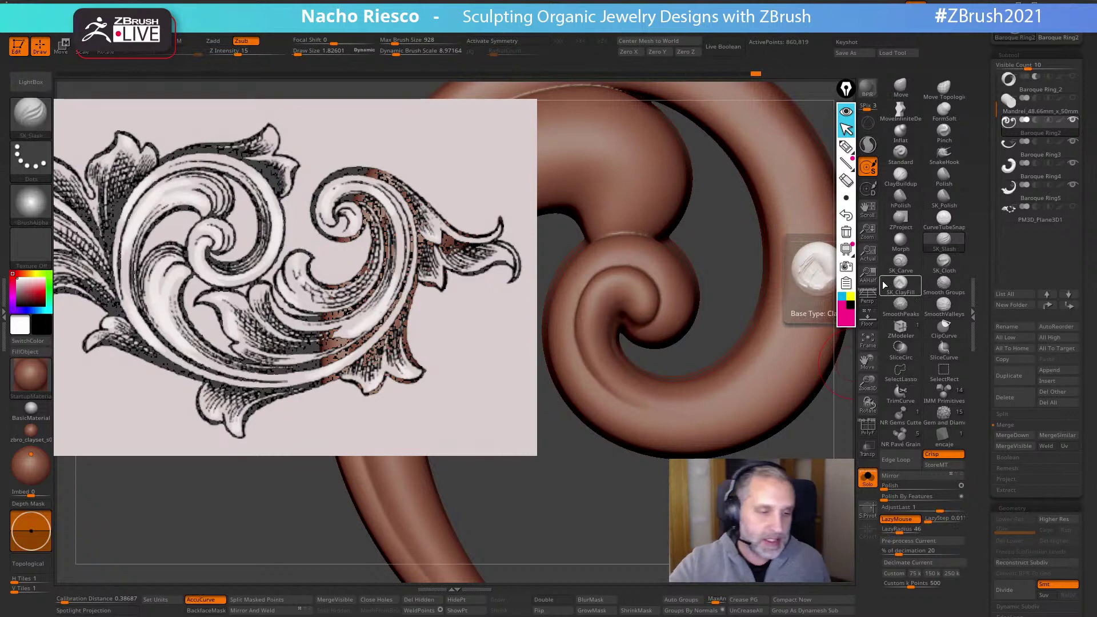
left_click(29, 205)
left_click(251, 329)
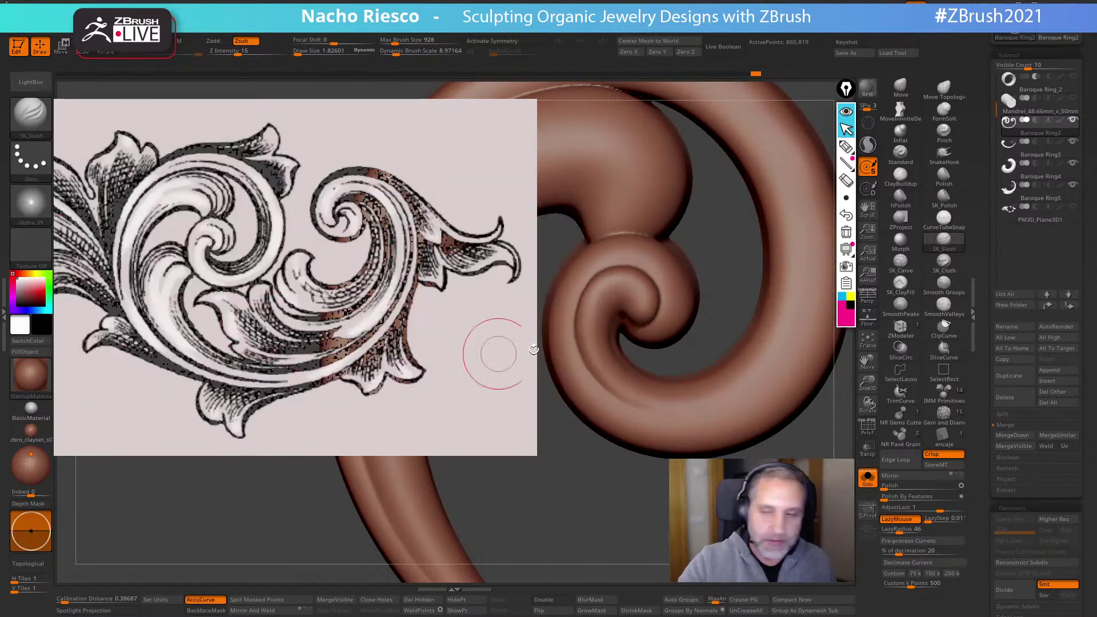
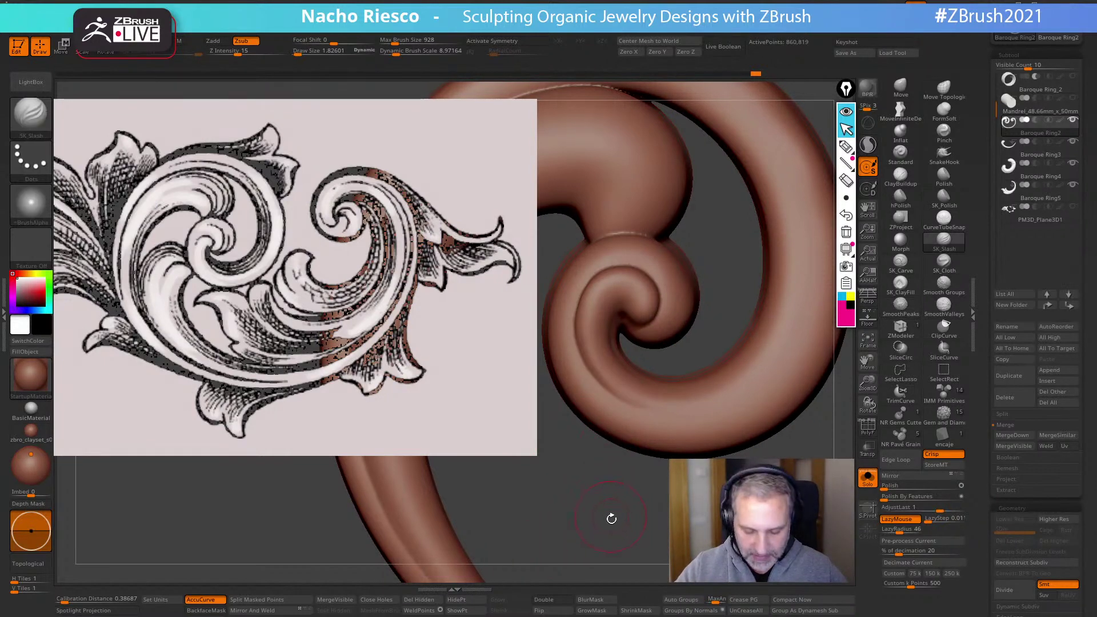
Shrink the reference engraving with Spotlight and move it to a corner of the canvas, clear of the spiral curl
key("z")
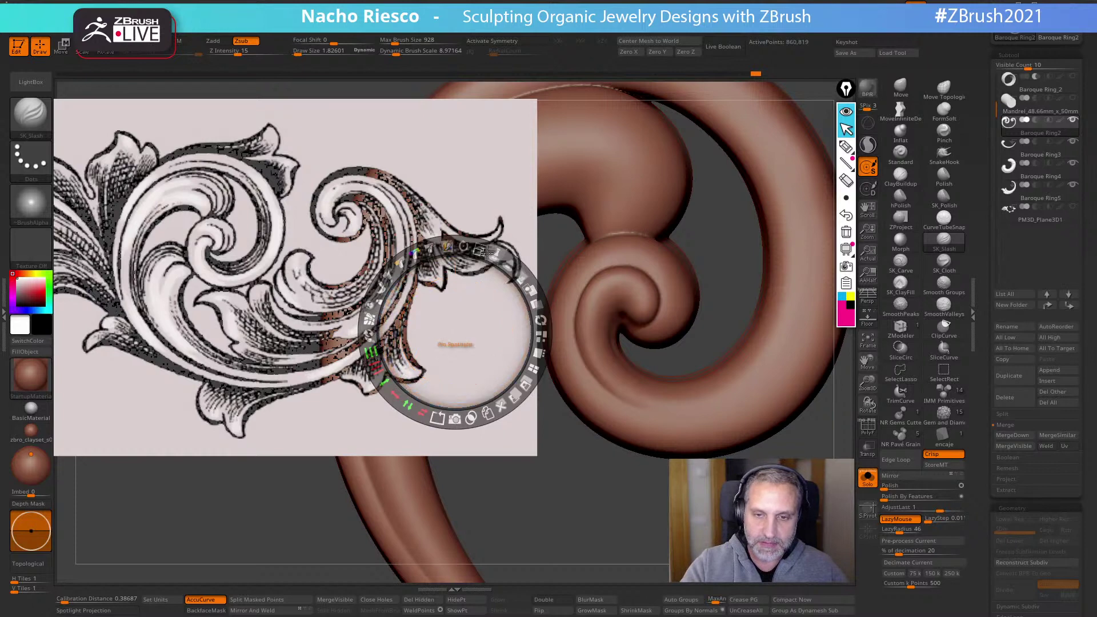
left_click_drag(482, 251, 321, 137)
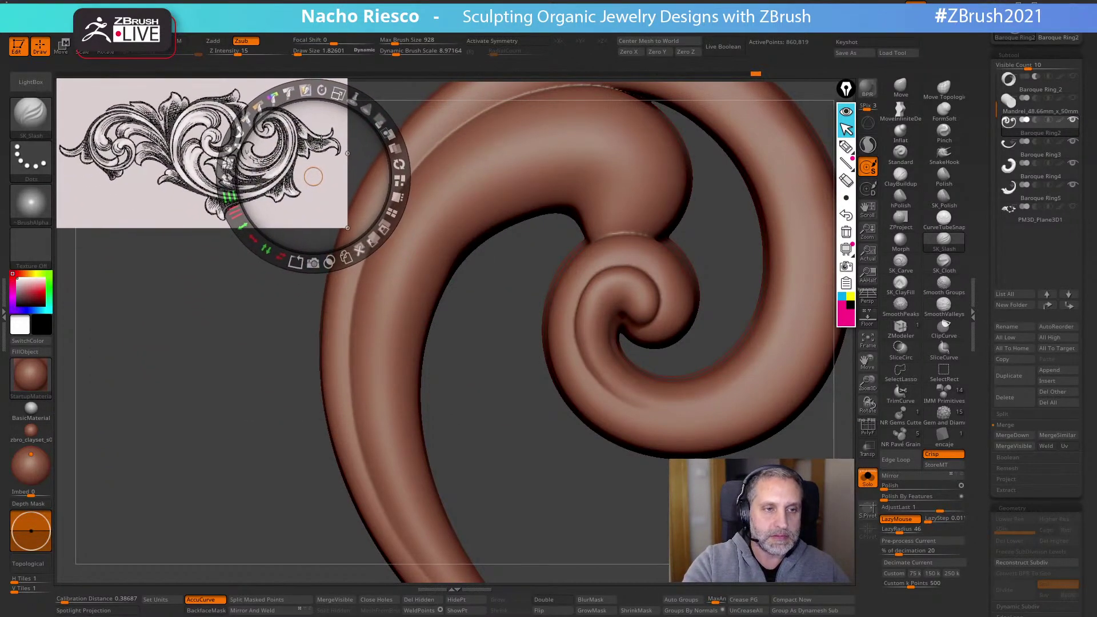
key("z")
left_click_drag(590, 458, 542, 427)
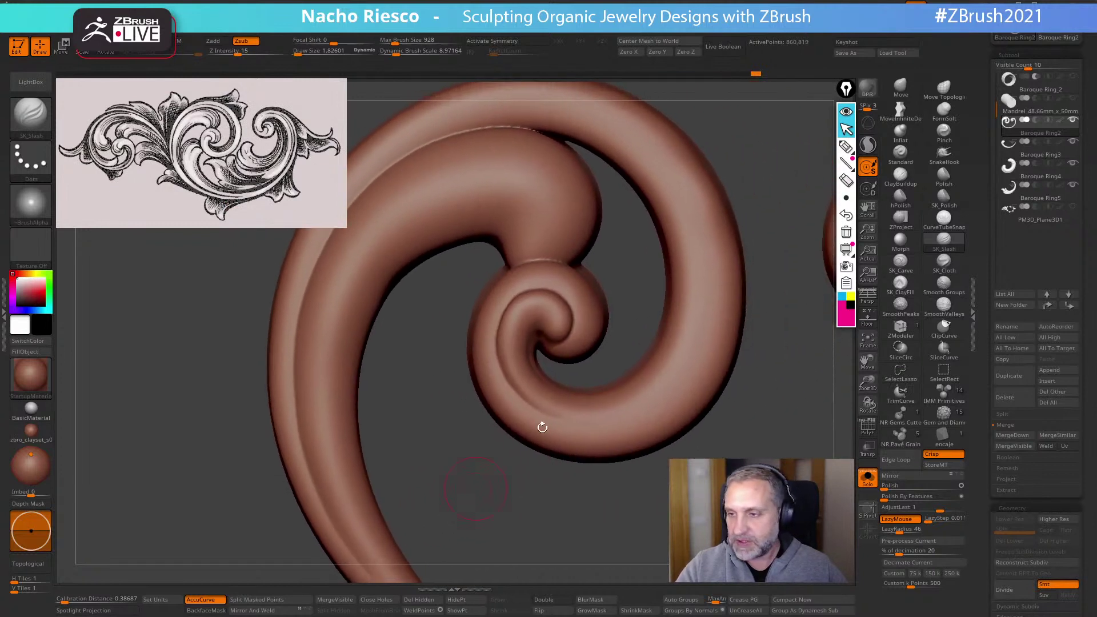
Carve curved grooves along the spiral curl's outer band with SK_Slash at draw sizes of about 2.86 and 1.83
key("s")
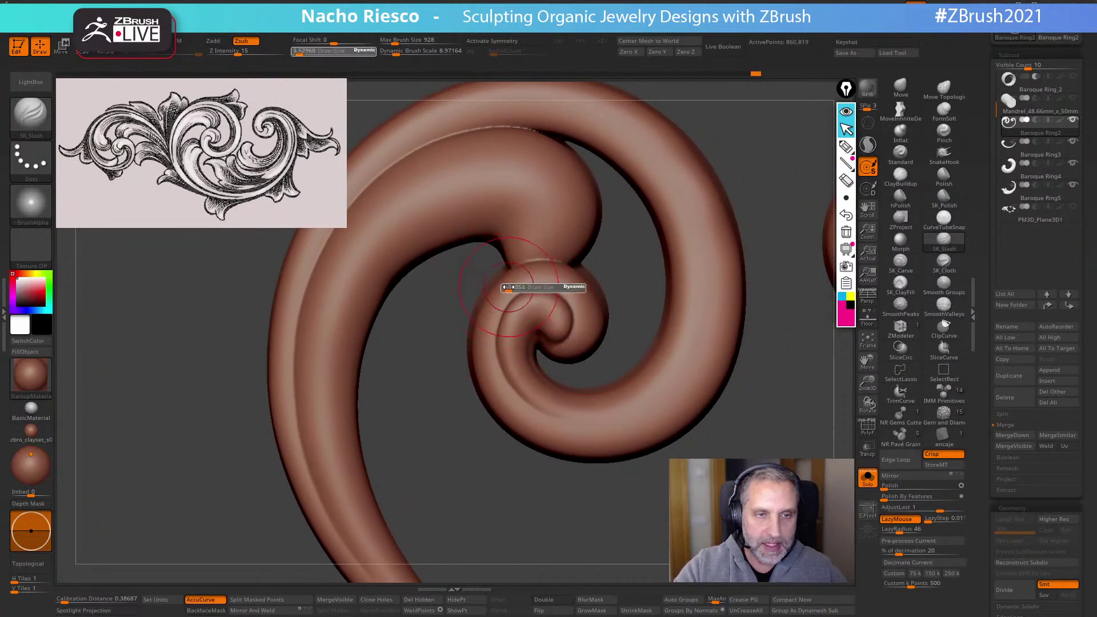
mouse_move(558, 270)
left_mouse_down()
mouse_move(582, 279)
mouse_move(594, 326)
mouse_move(582, 357)
mouse_move(554, 372)
left_mouse_up()
scroll(626, 300, "up", 2)
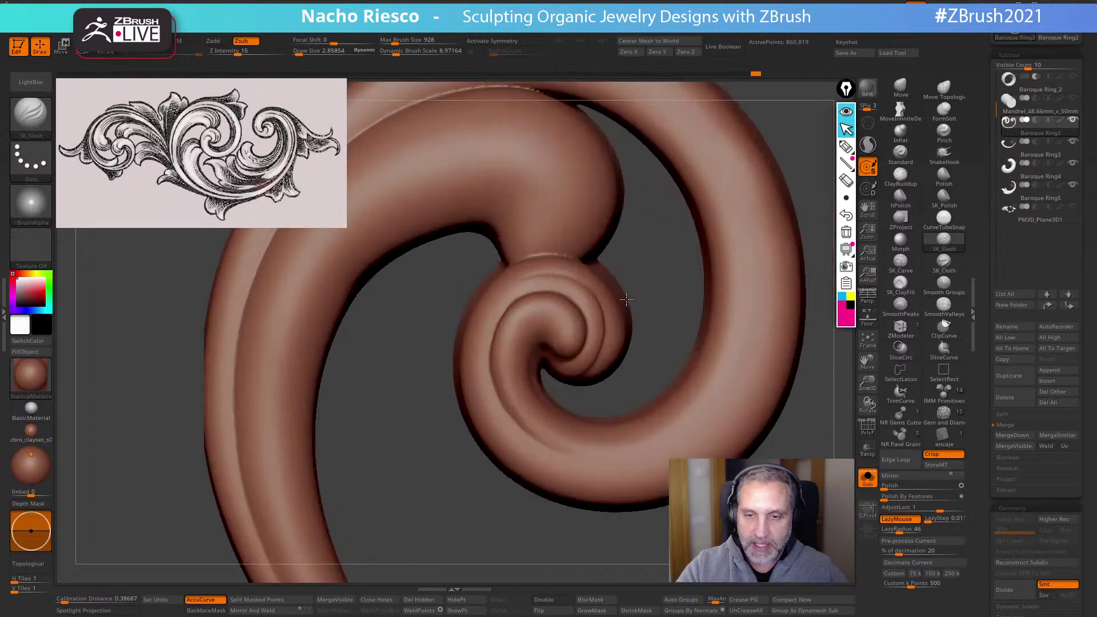
key("s")
left_click_drag(520, 277, 572, 275)
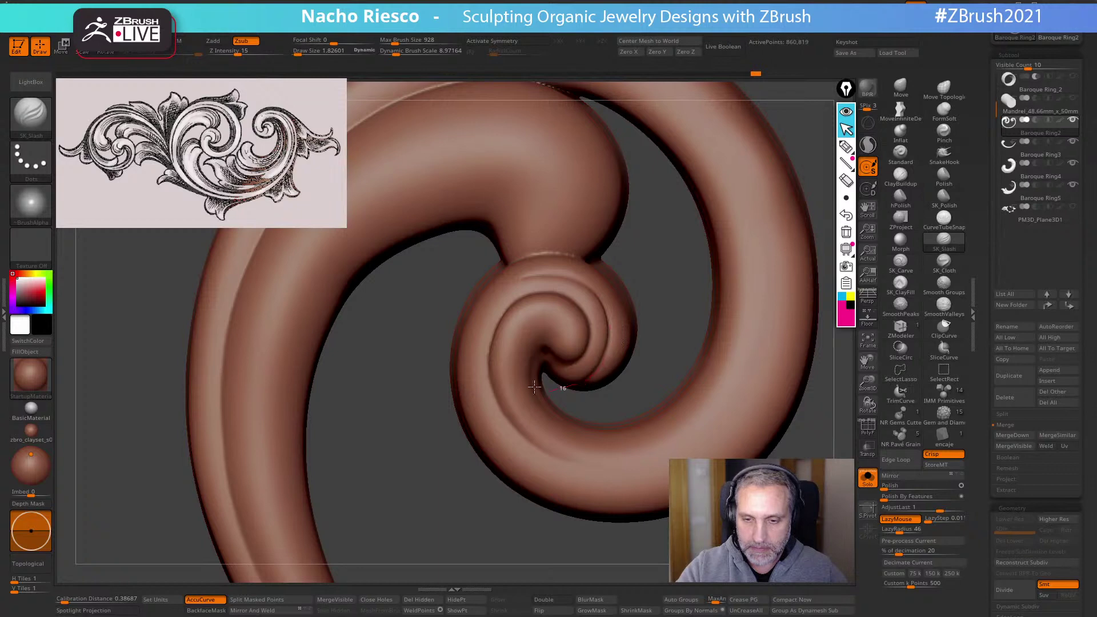
left_click_drag(534, 387, 530, 385)
Set the draw size to about 1.21 and turn on LazyMouse for the MaskPen brush
mouse_move(642, 270)
left_mouse_down("alt")
mouse_move(673, 470)
mouse_move(738, 473)
mouse_move(745, 526)
mouse_move(747, 511)
left_mouse_up("alt")
key("space")
left_click_drag(604, 278, 609, 280)
left_click_drag(715, 284, 718, 320, "alt")
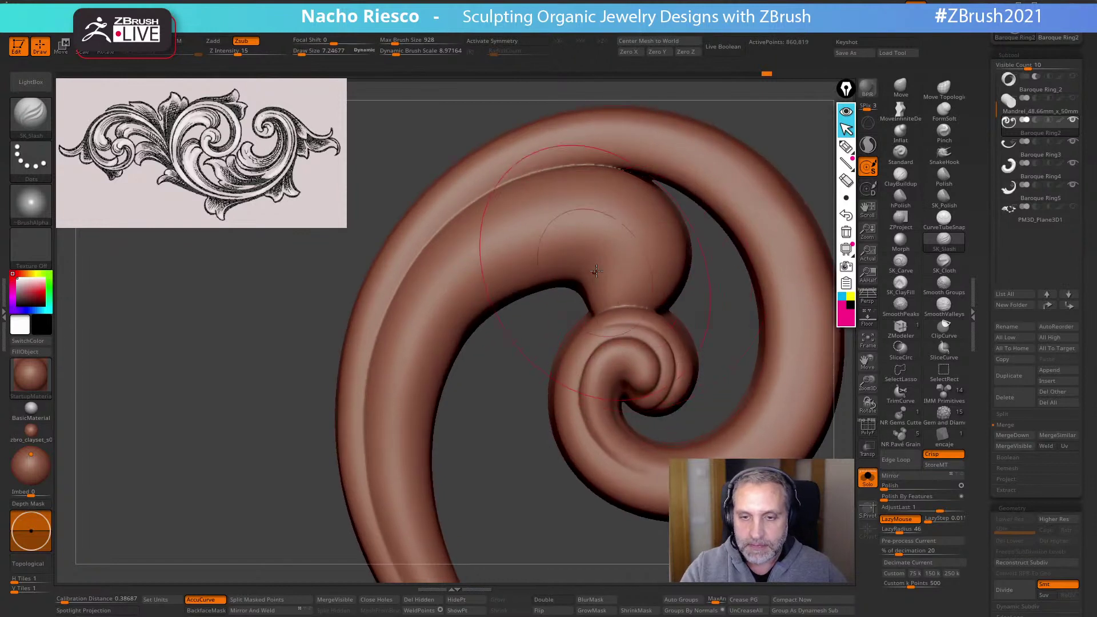
key("s")
left_click_drag(596, 271, 592, 271)
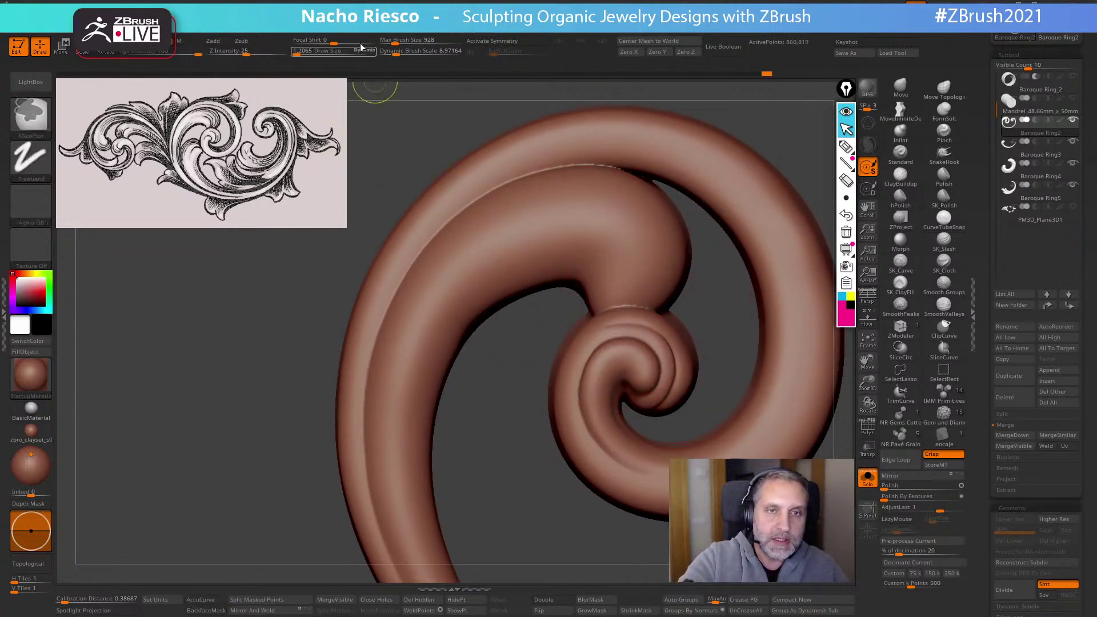
left_click(904, 521)
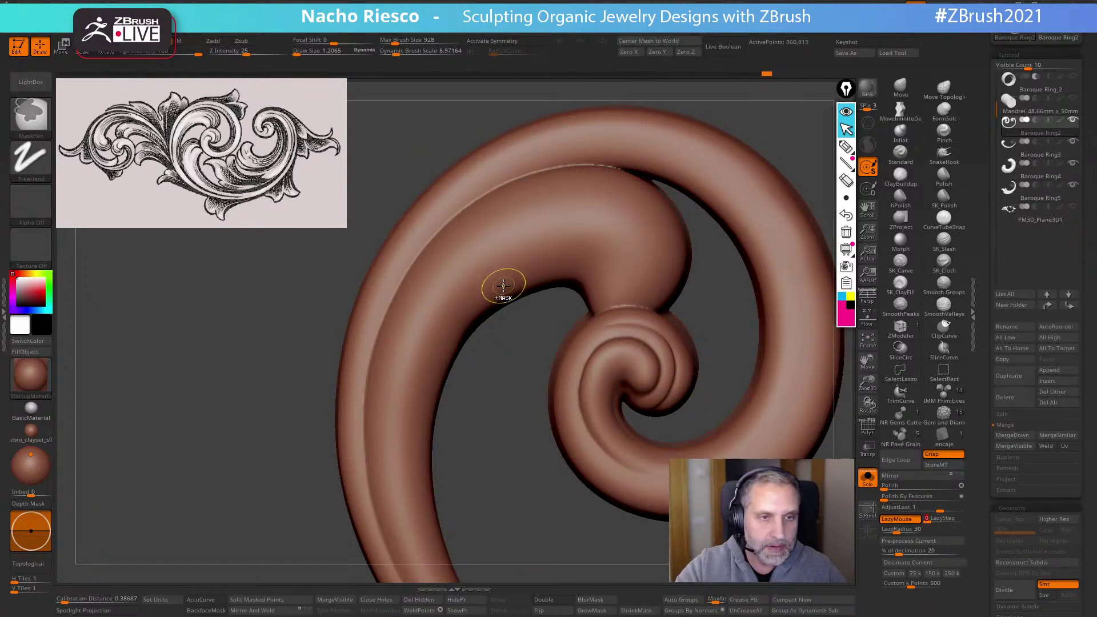
Mask a tapering curved band along the inner side of the thick strand above the spiral curl, and invert the mask
mouse_move(422, 372)
left_mouse_down("ctrl")
mouse_move(442, 314)
mouse_move(522, 256)
mouse_move(594, 242)
mouse_move(628, 260)
mouse_move(630, 363)
left_mouse_up("ctrl")
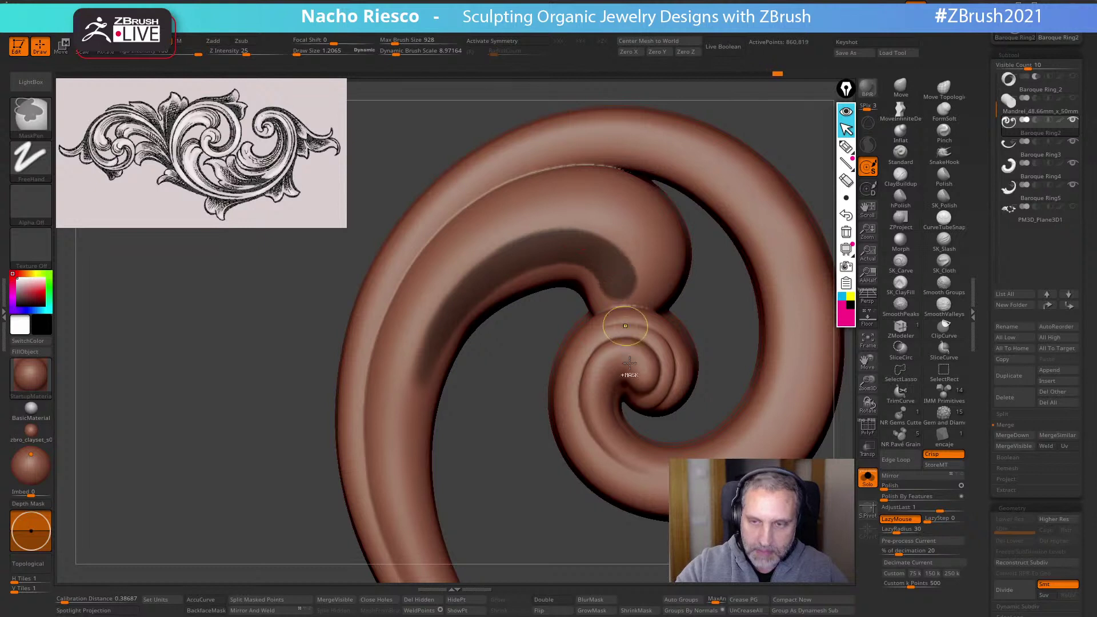
mouse_move(425, 389)
left_mouse_down("ctrl")
mouse_move(423, 366)
mouse_move(485, 284)
mouse_move(544, 252)
mouse_move(596, 265)
mouse_move(613, 290)
left_mouse_up("ctrl")
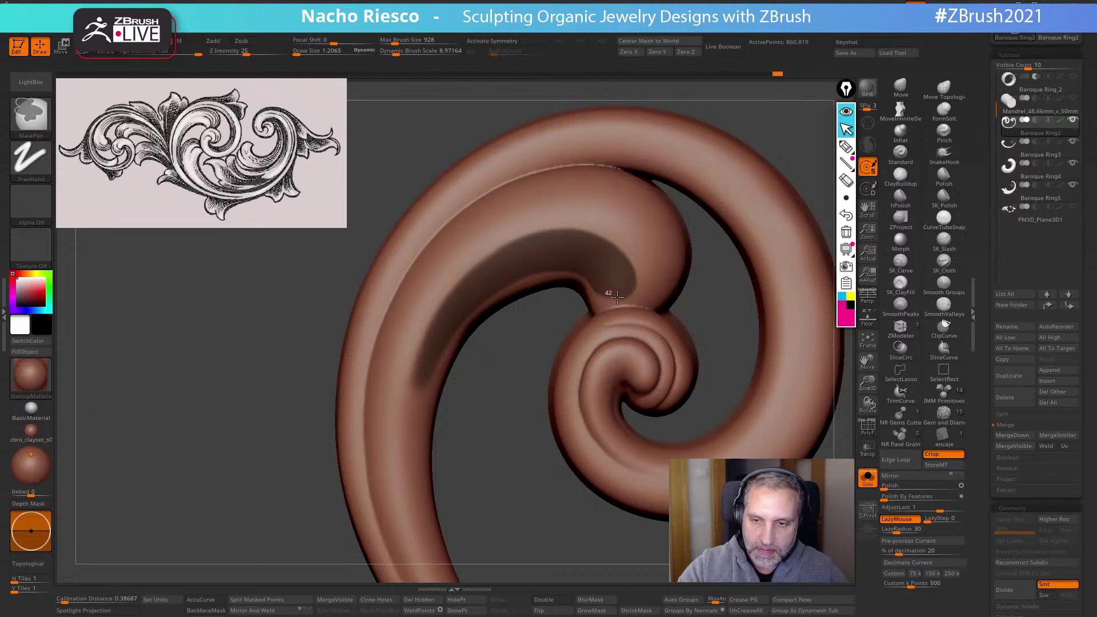
mouse_move(437, 328)
left_mouse_down()
mouse_move(529, 245)
mouse_move(580, 240)
left_mouse_up()
left_click_drag(626, 285, 630, 296, "ctrl")
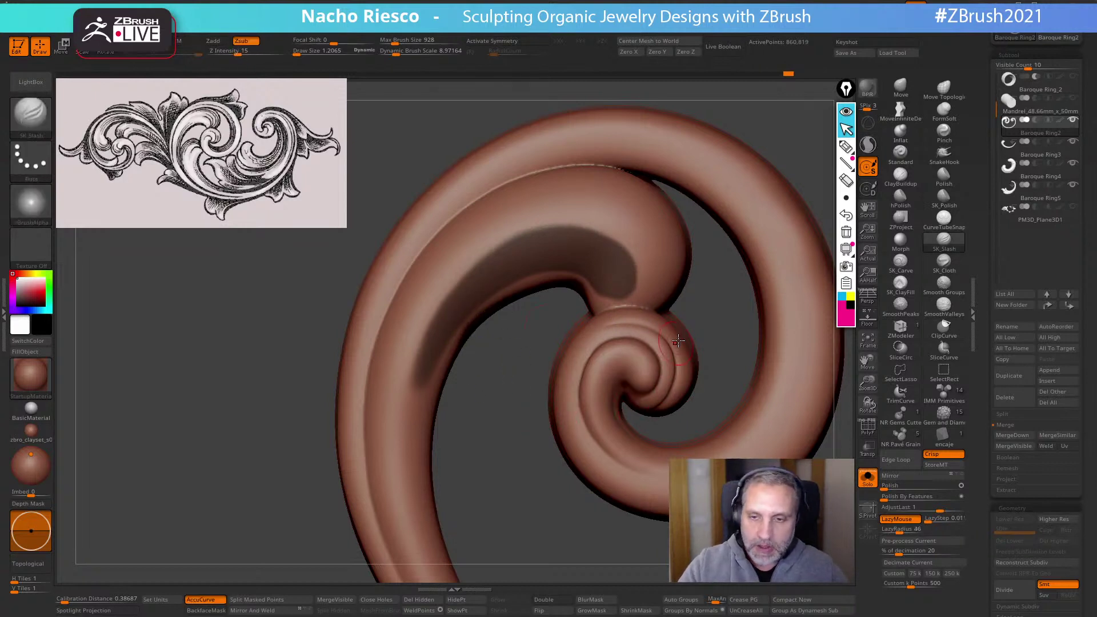
key("ctrl")
left_click(686, 321, "ctrl")
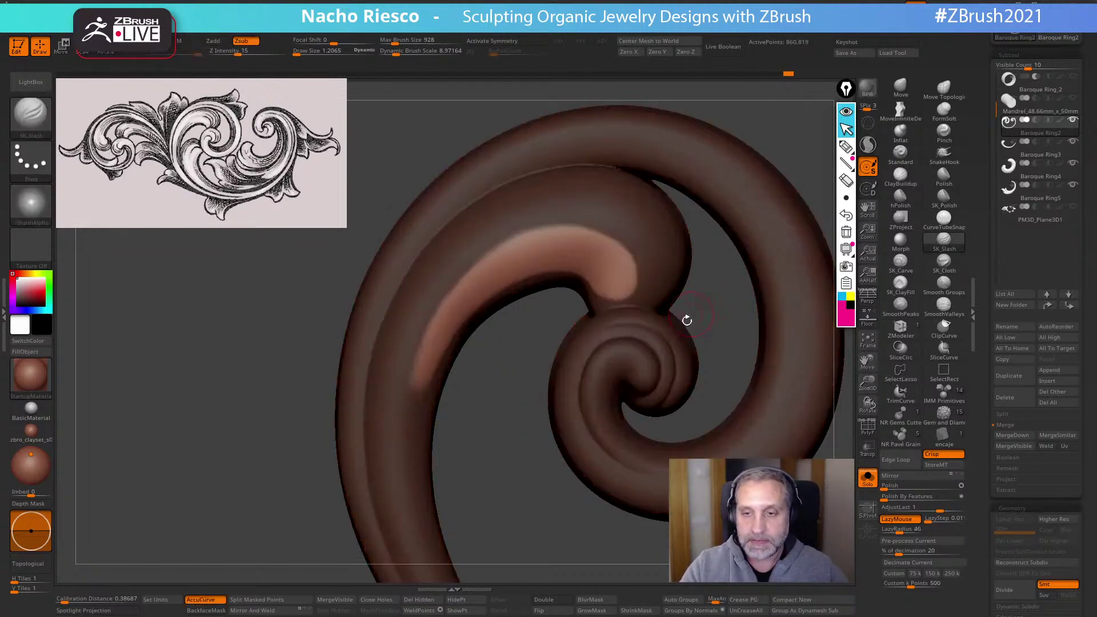
Reshape the unmasked band on the thick strand with the Move brush at draw size about 9.72, and smooth its rounded end
left_click(894, 91)
key("s")
left_click_drag(605, 288, 607, 282)
key("s")
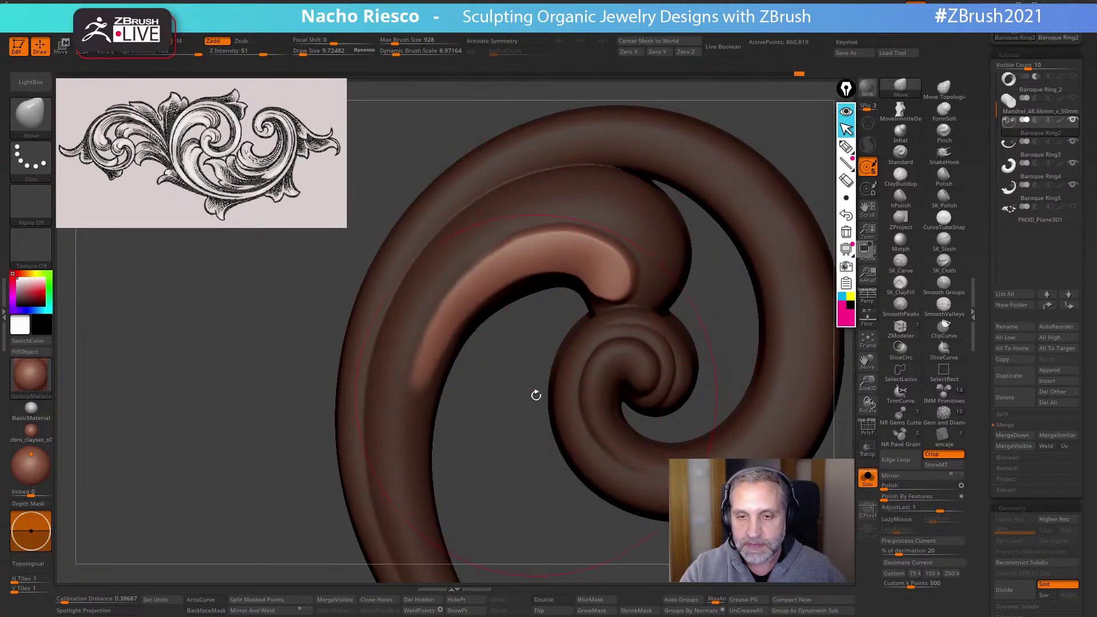
left_click_drag(536, 395, 594, 272)
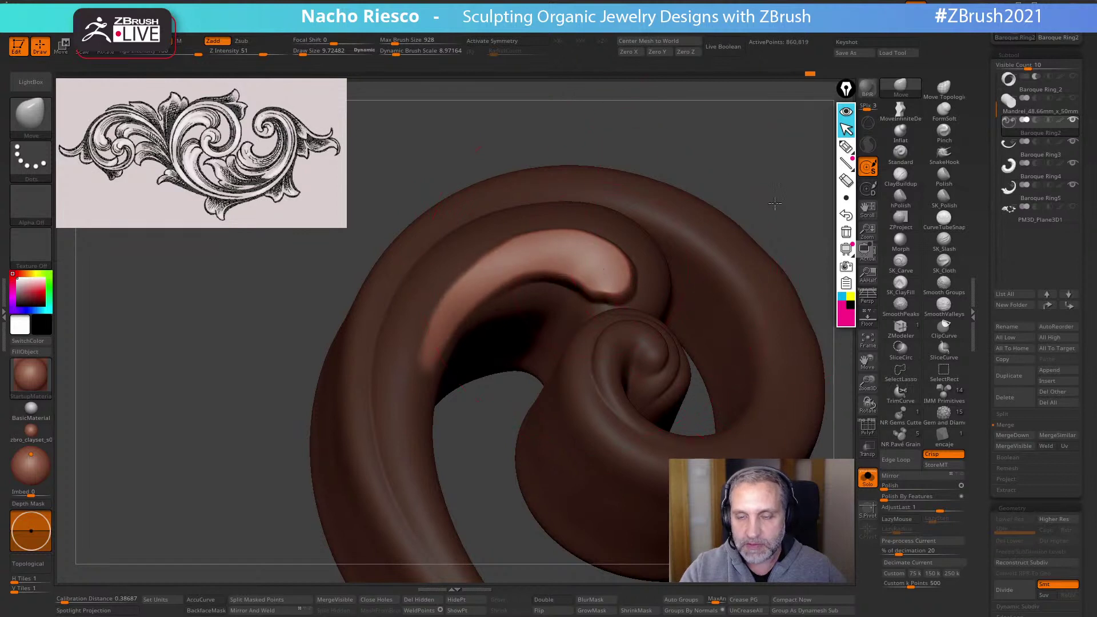
mouse_move(775, 203)
left_mouse_down()
mouse_move(595, 272)
mouse_move(605, 259)
mouse_move(601, 273)
mouse_move(595, 264)
left_mouse_up()
left_click_drag(536, 367, 536, 300)
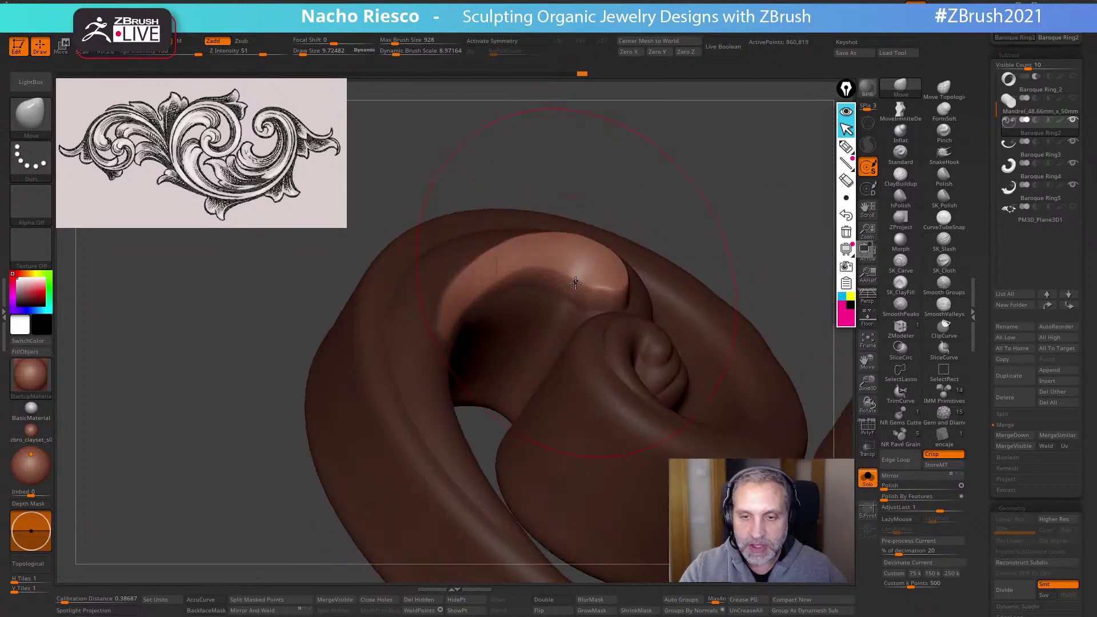
left_click_drag(700, 196, 684, 267)
mouse_move(587, 239)
left_mouse_down("shift")
mouse_move(482, 251)
mouse_move(624, 256)
left_mouse_up("shift")
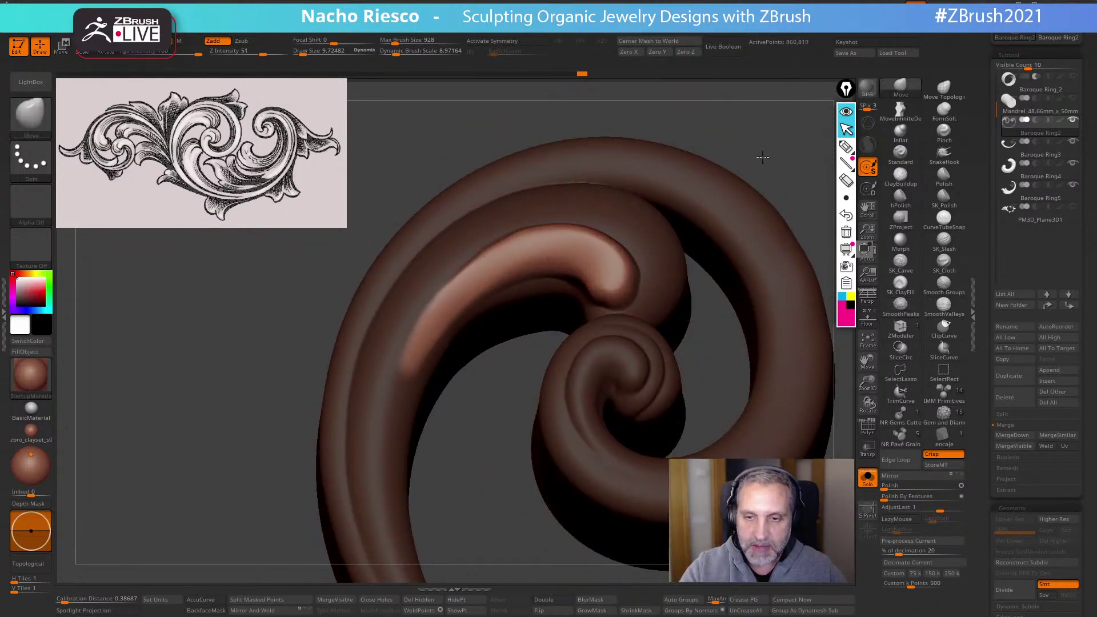
Smooth the rounded end of the unmasked band on the thick strand above the spiral curl
left_click_drag(760, 161, 745, 201)
mouse_move(573, 229)
left_mouse_down("shift")
mouse_move(633, 261)
mouse_move(606, 281)
left_mouse_up("shift")
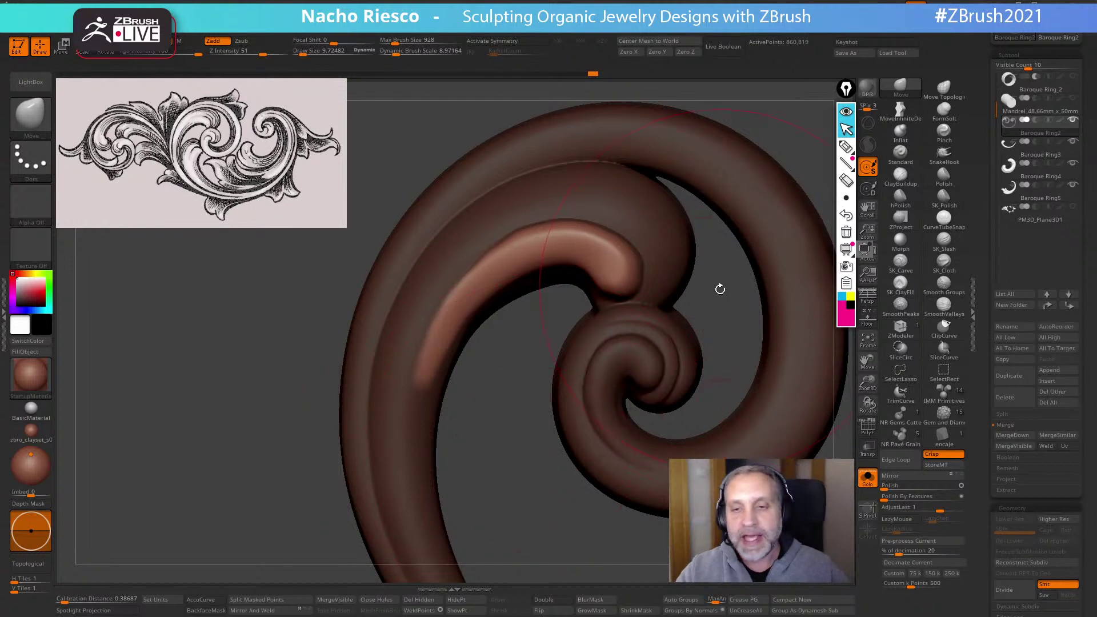
left_click_drag(720, 289, 617, 308)
Pull the band's rounded end down toward the spiral curl with MoveInfiniteDepth at draw size about 3.53 and BackfaceMask on
key("s")
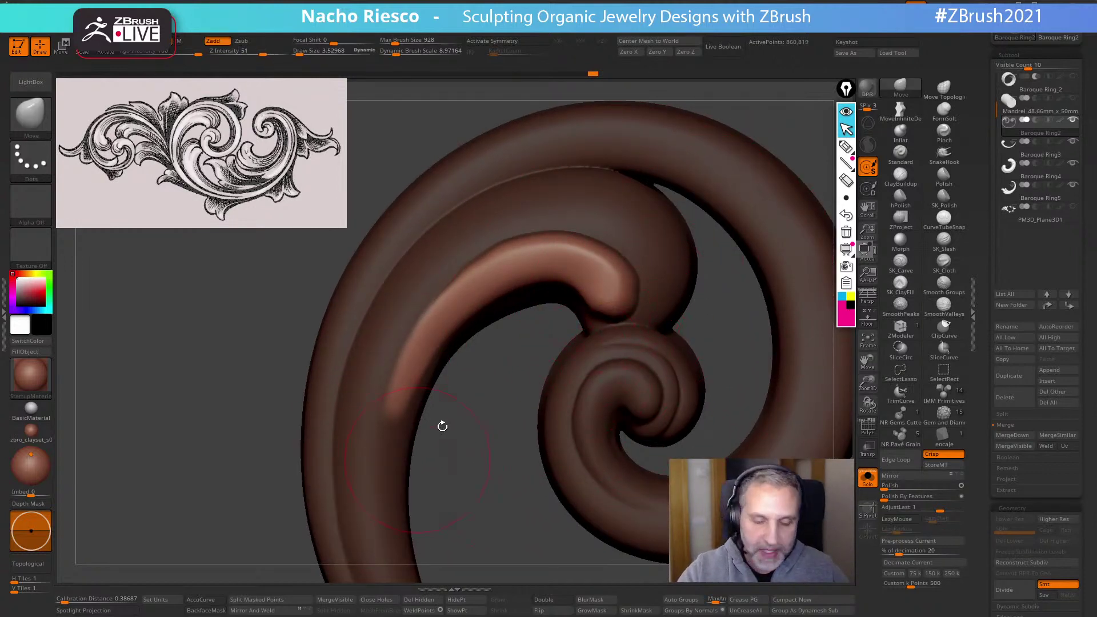
left_click(899, 112)
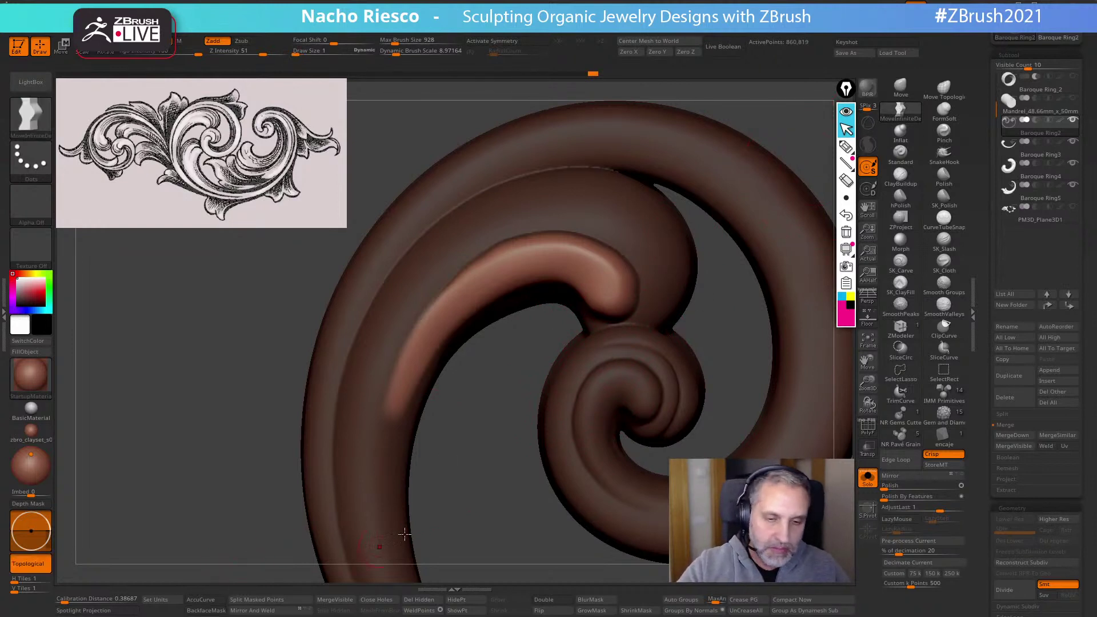
left_click_drag(491, 490, 617, 309)
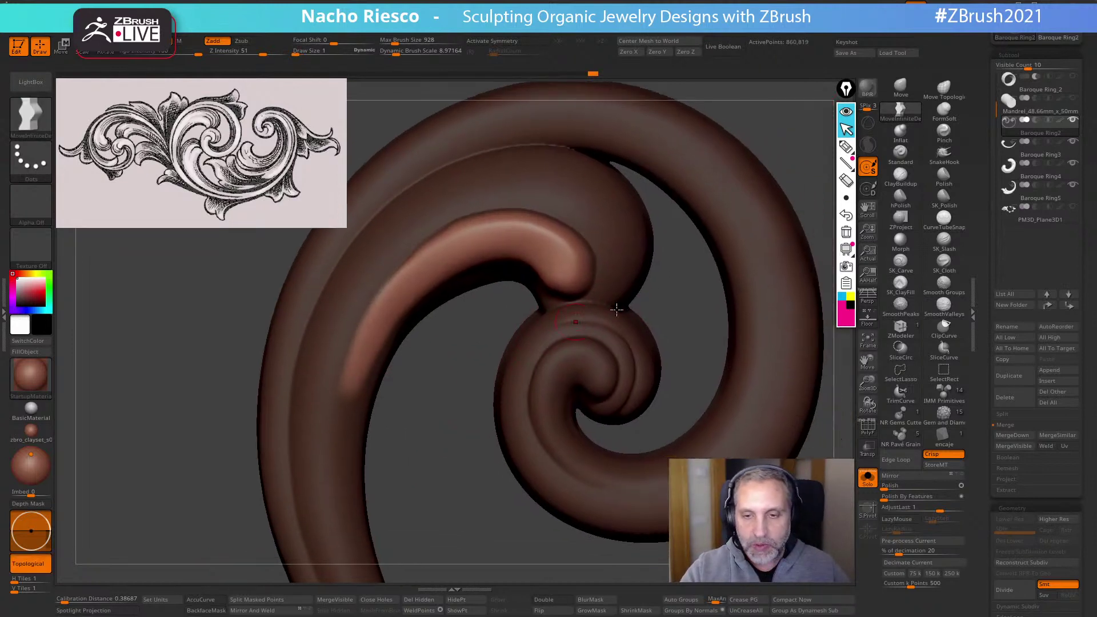
left_click(206, 611)
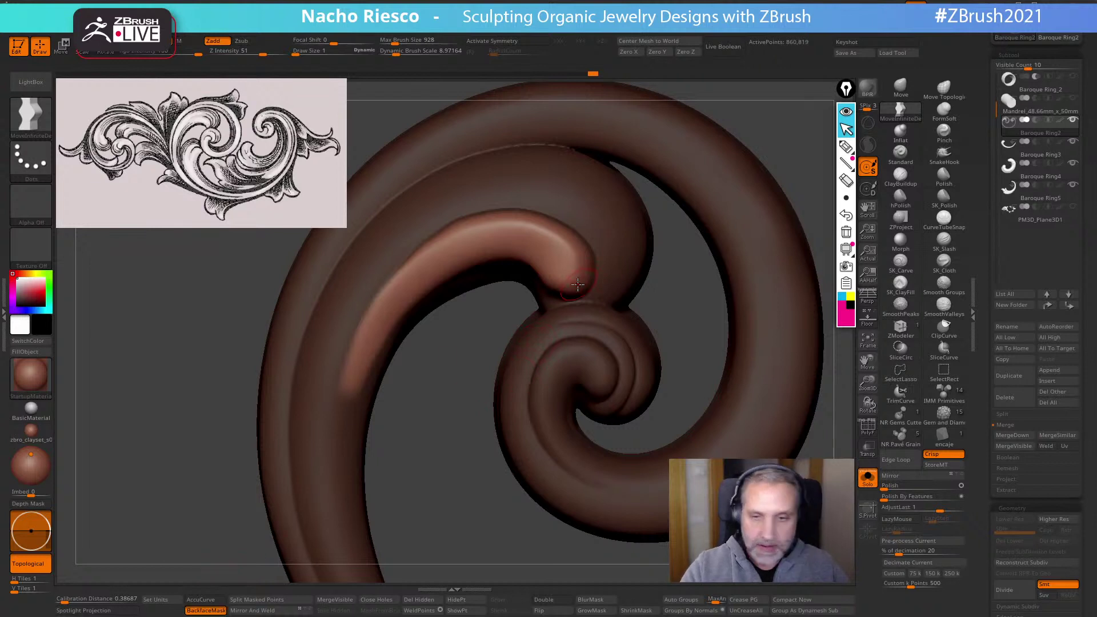
key("s")
left_click_drag(577, 285, 582, 286)
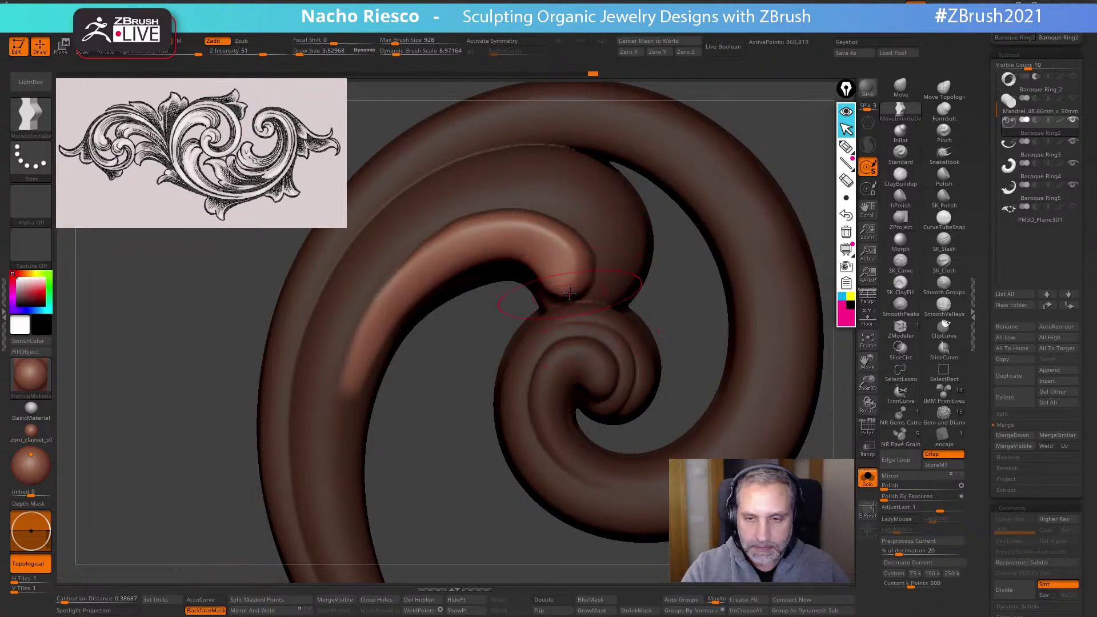
left_click_drag(568, 297, 559, 309)
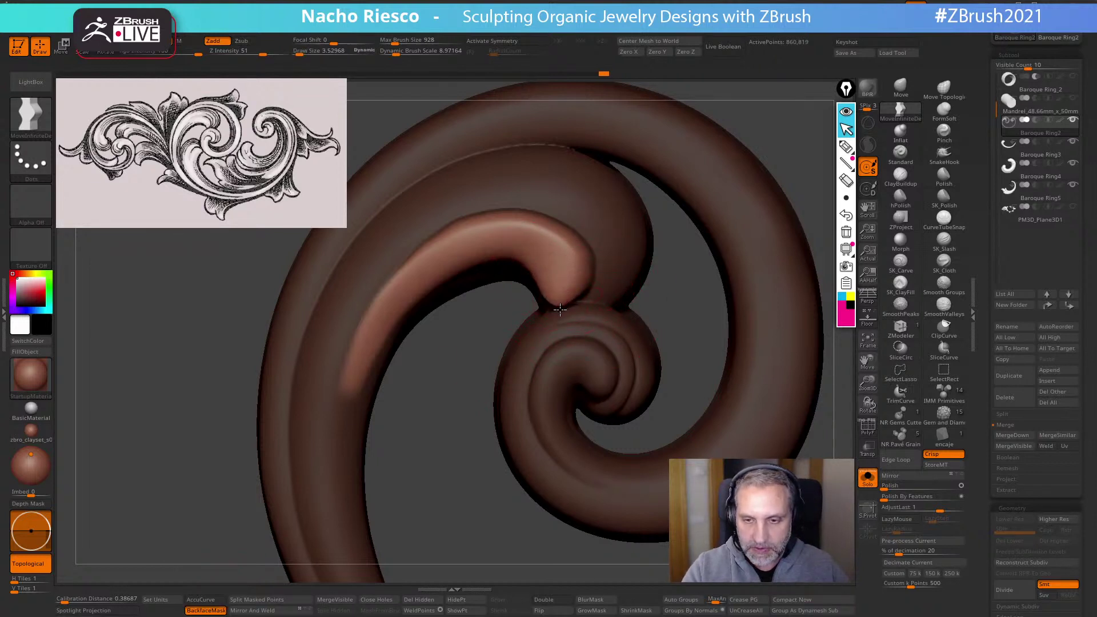
Adjust the band's rounded end with BackfaceMask off, clear the mask, and smooth the end with BackfaceMask on at draw size about 2.86
left_click(206, 610)
key("s")
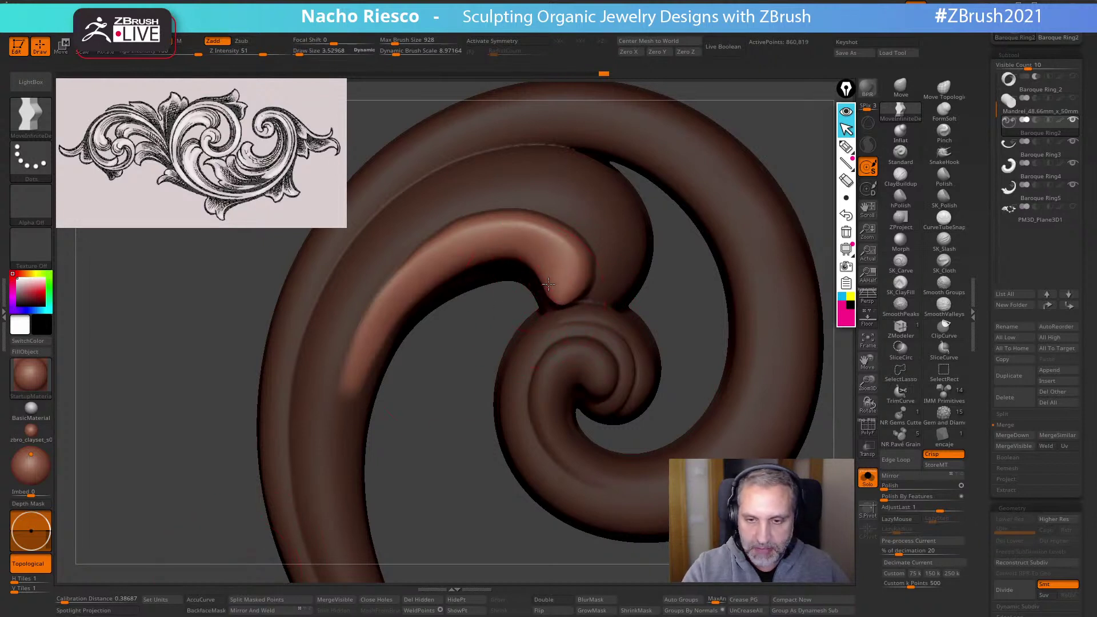
mouse_move(564, 293)
left_mouse_down()
mouse_move(594, 292)
mouse_move(562, 294)
mouse_move(567, 272)
mouse_move(569, 292)
left_mouse_up()
key("s")
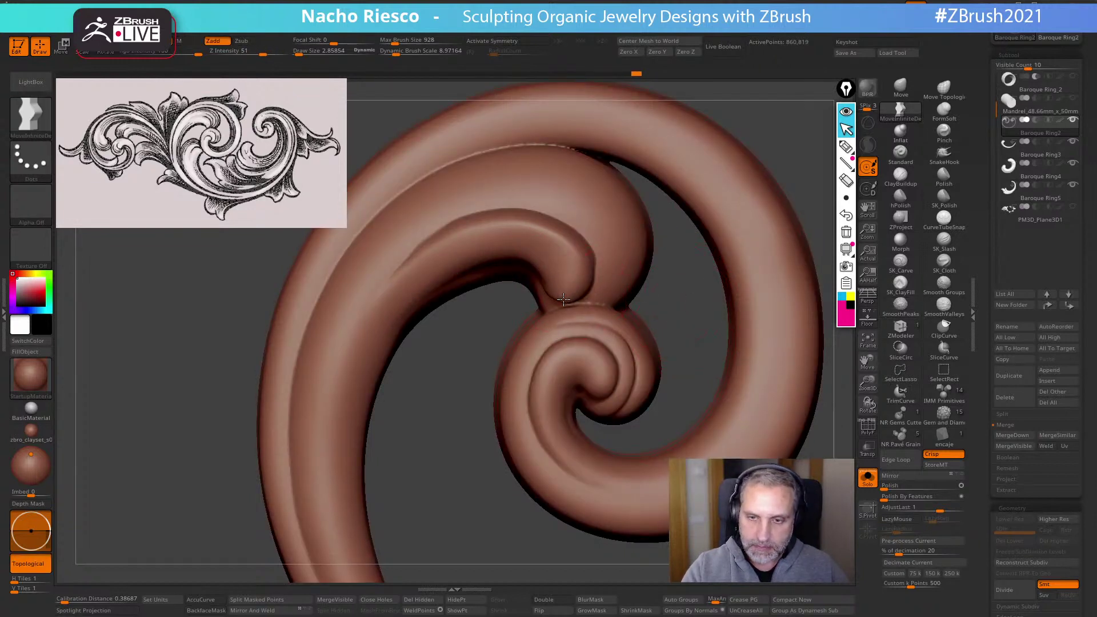
left_click(205, 610)
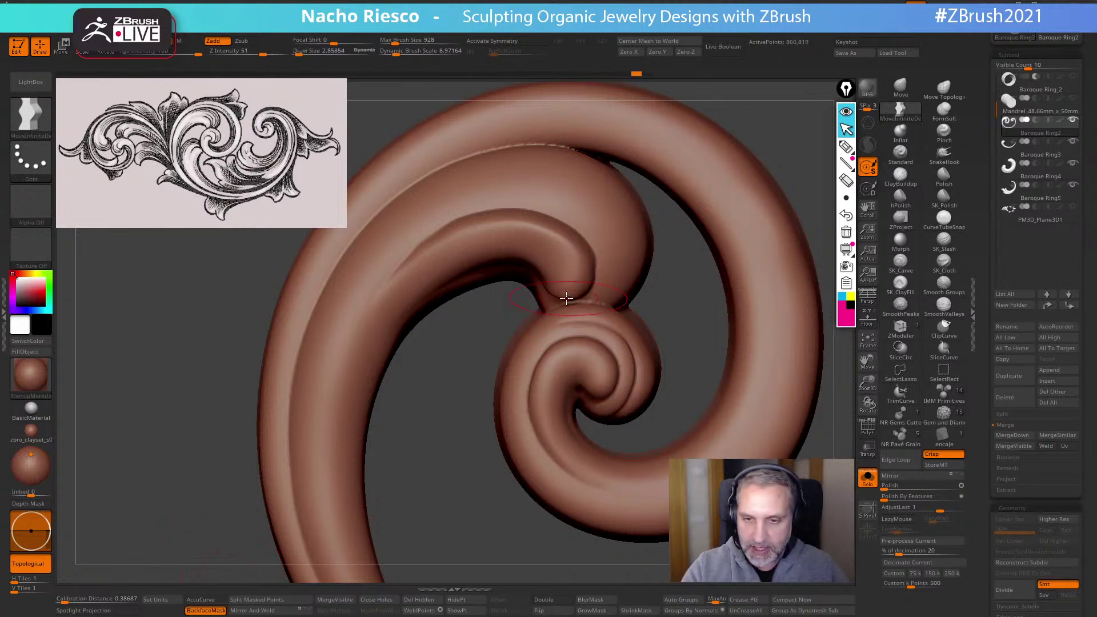
left_click_drag(565, 311, 562, 238, "shift")
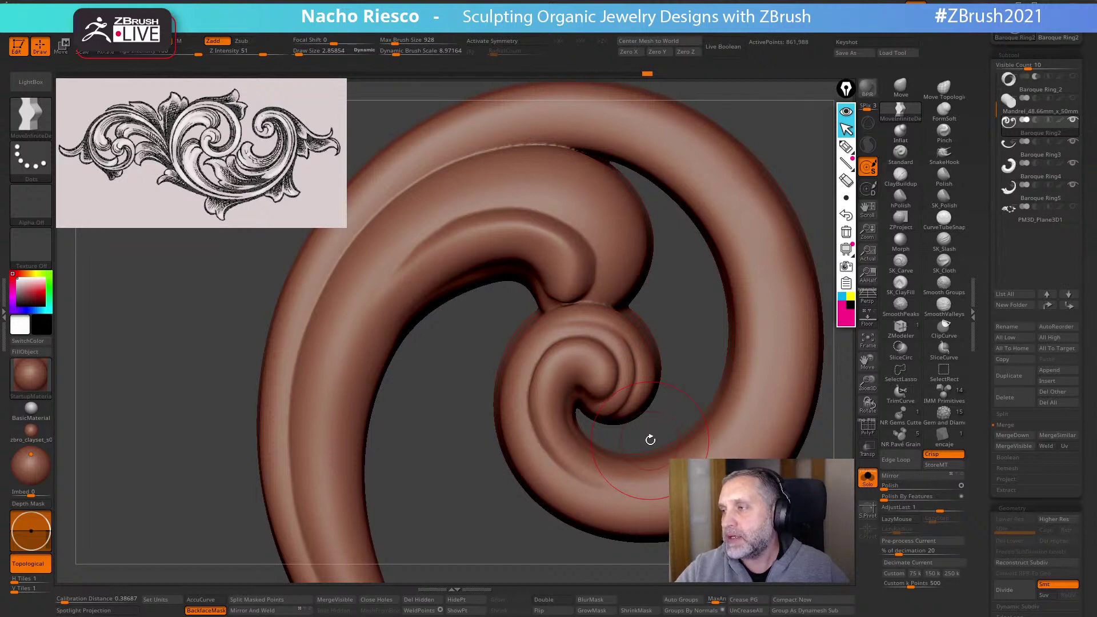
Make the plane at the start of the subtool list active and frame it in the view
right_click_drag(650, 439, 669, 338, "ctrl")
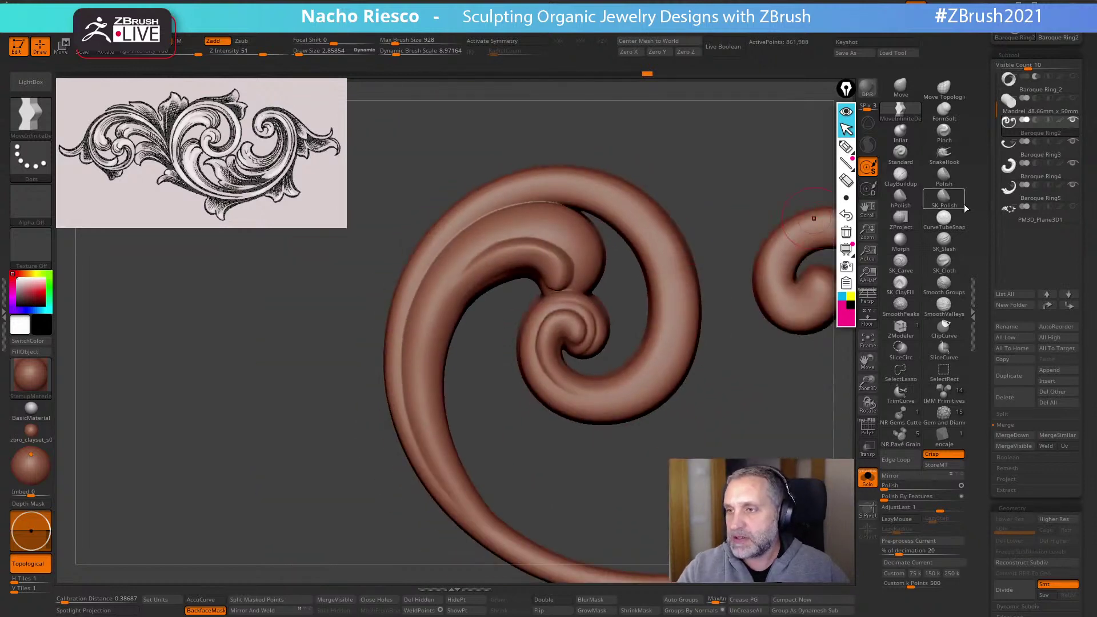
scroll(990, 228, "up", 2)
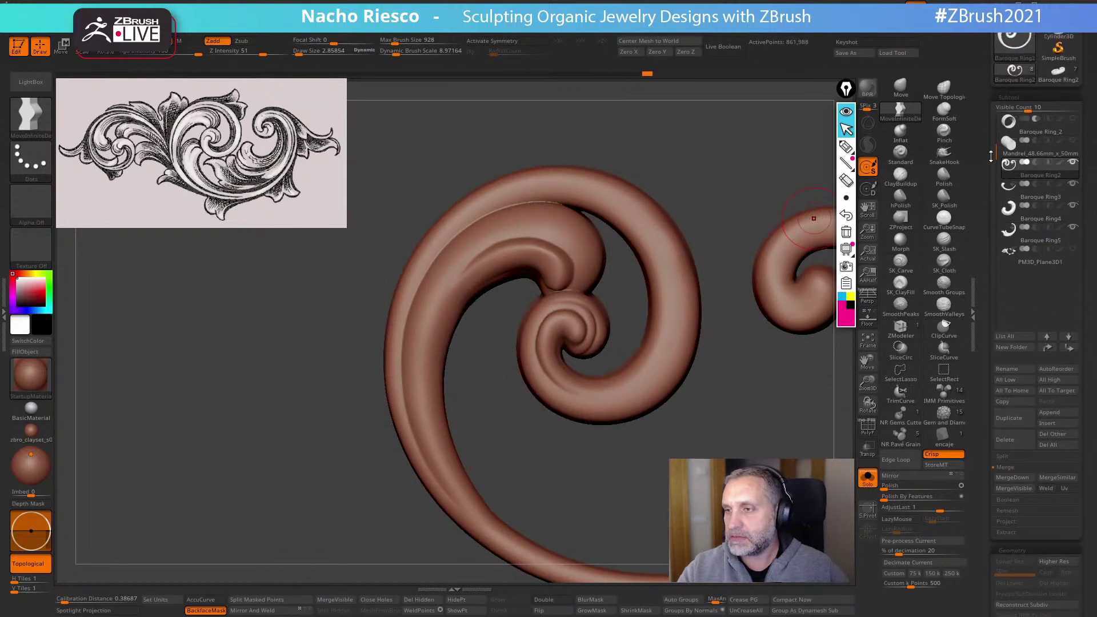
left_click(1037, 210)
right_click_drag(757, 422, 453, 479, "alt")
key("Up")
key("Up")
key("Up")
key("Up")
key("Up")
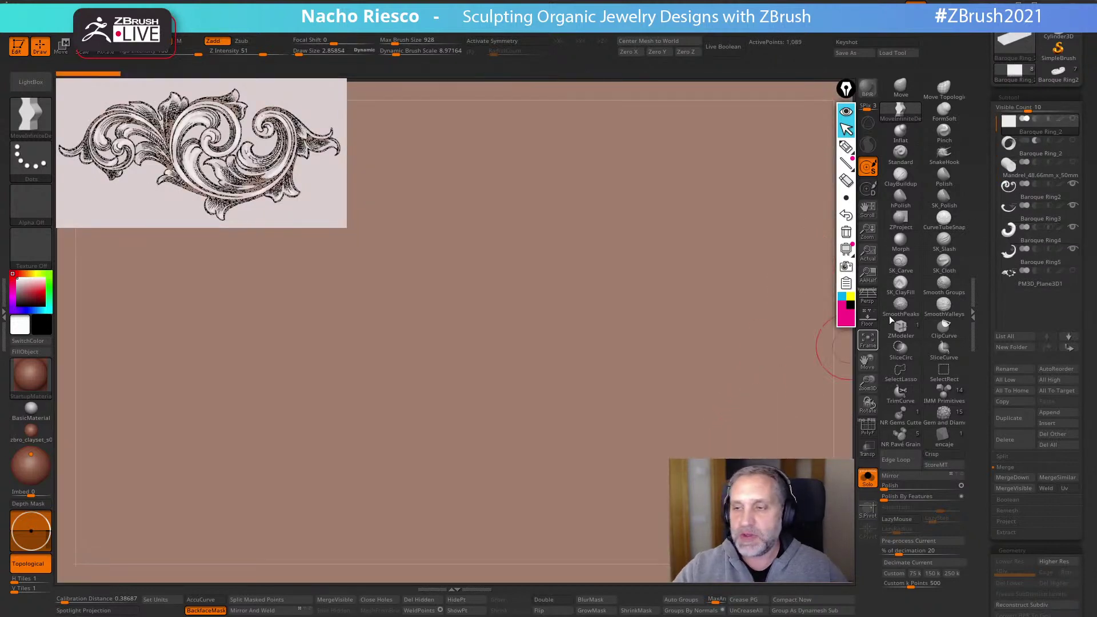
left_click(869, 342)
mouse_move(779, 372)
left_mouse_down()
mouse_move(759, 401)
mouse_move(801, 390)
mouse_move(814, 428)
left_mouse_up()
Check the plane among the other subtools, isolate it again, and show the floor with the reference engraving
left_click(868, 477)
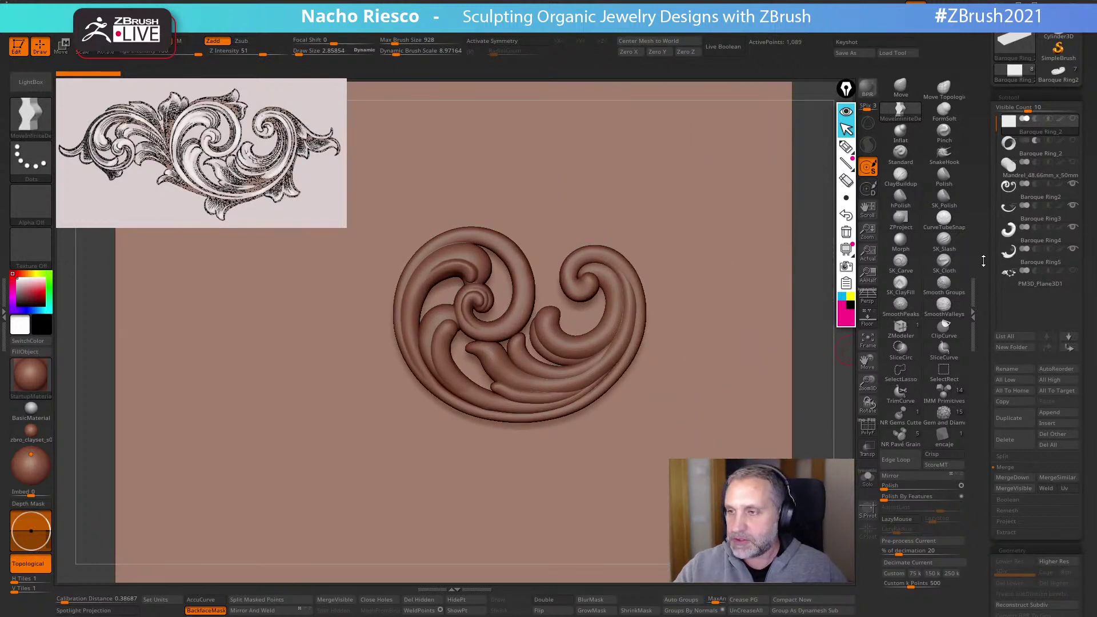
left_click(868, 479)
left_click(868, 323)
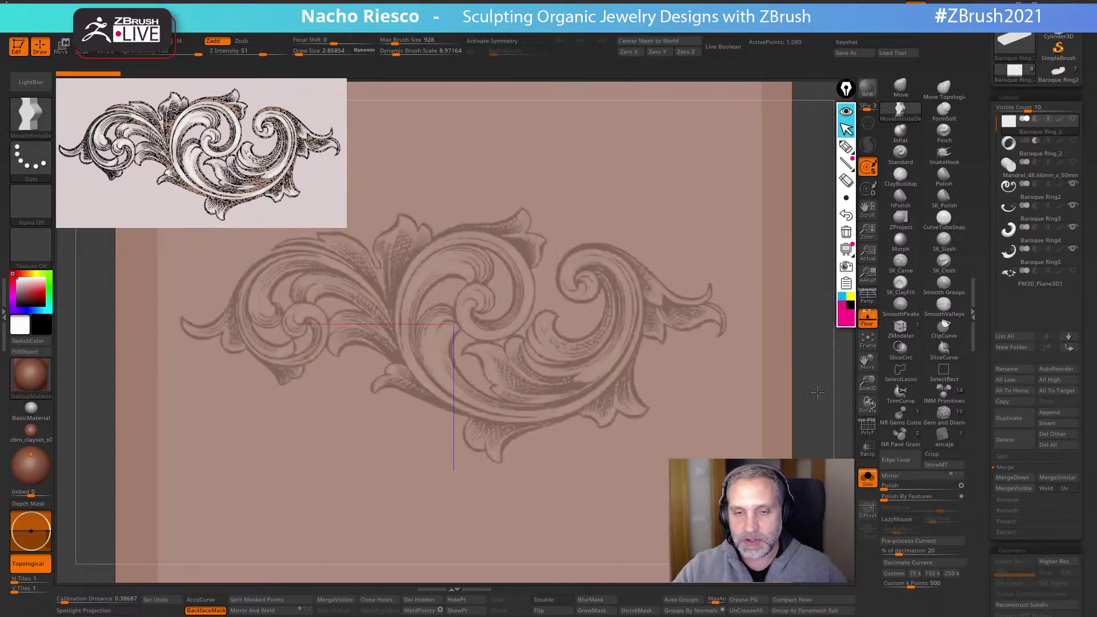
left_click_drag(817, 393, 819, 405, "alt")
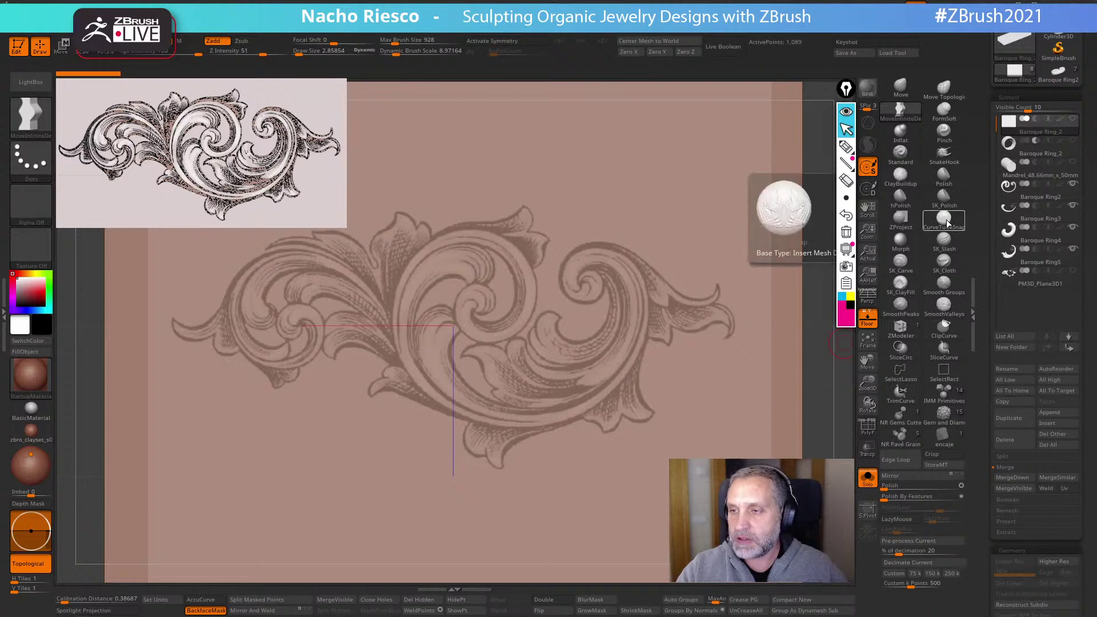
Draw a CurveTubeSnap tube along the engraving's main scroll from inner spiral to outer curl at draw size about 2.86
left_click(945, 222)
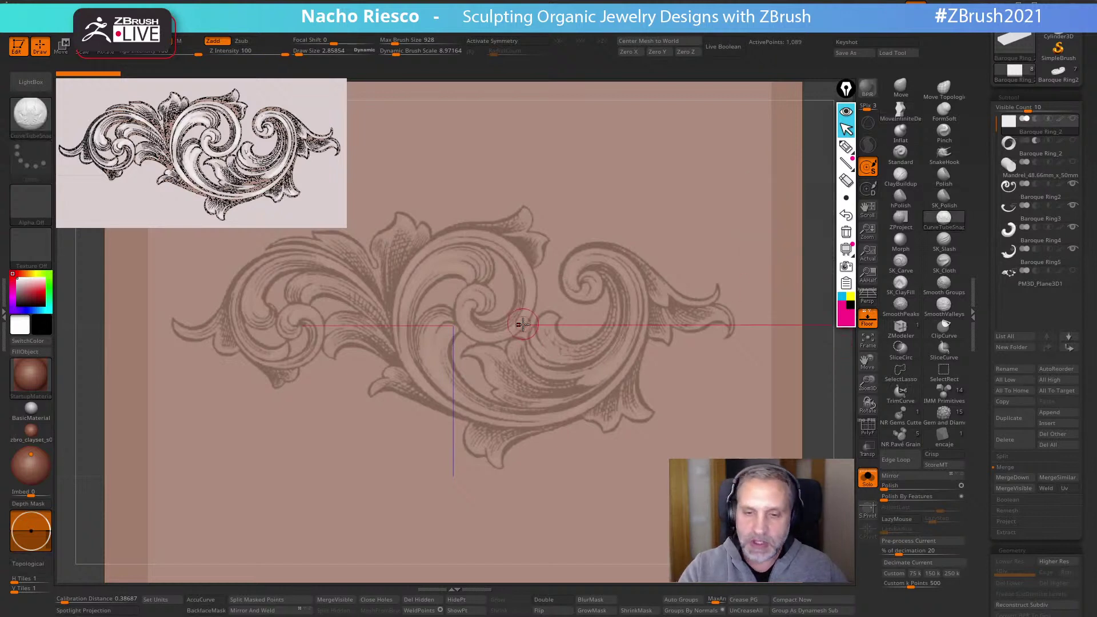
mouse_move(486, 304)
left_mouse_down()
mouse_move(463, 301)
mouse_move(466, 331)
mouse_move(514, 323)
mouse_move(524, 267)
mouse_move(438, 244)
mouse_move(405, 358)
mouse_move(452, 409)
mouse_move(568, 419)
mouse_move(611, 394)
mouse_move(641, 300)
mouse_move(571, 260)
mouse_move(602, 288)
left_mouse_up()
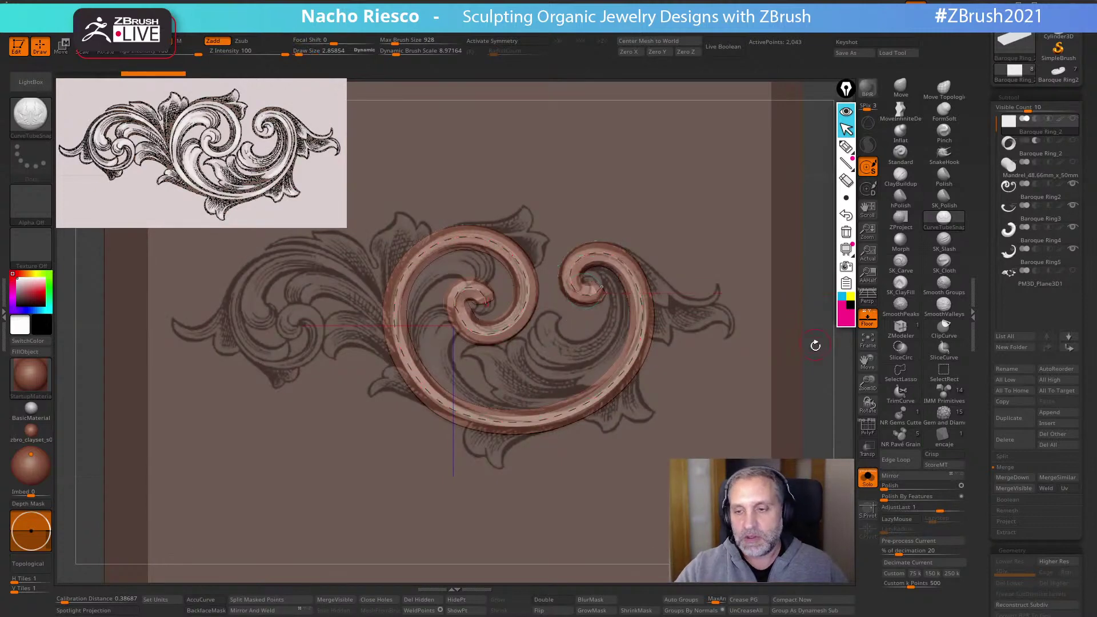
left_click_drag(818, 347, 815, 368, "alt")
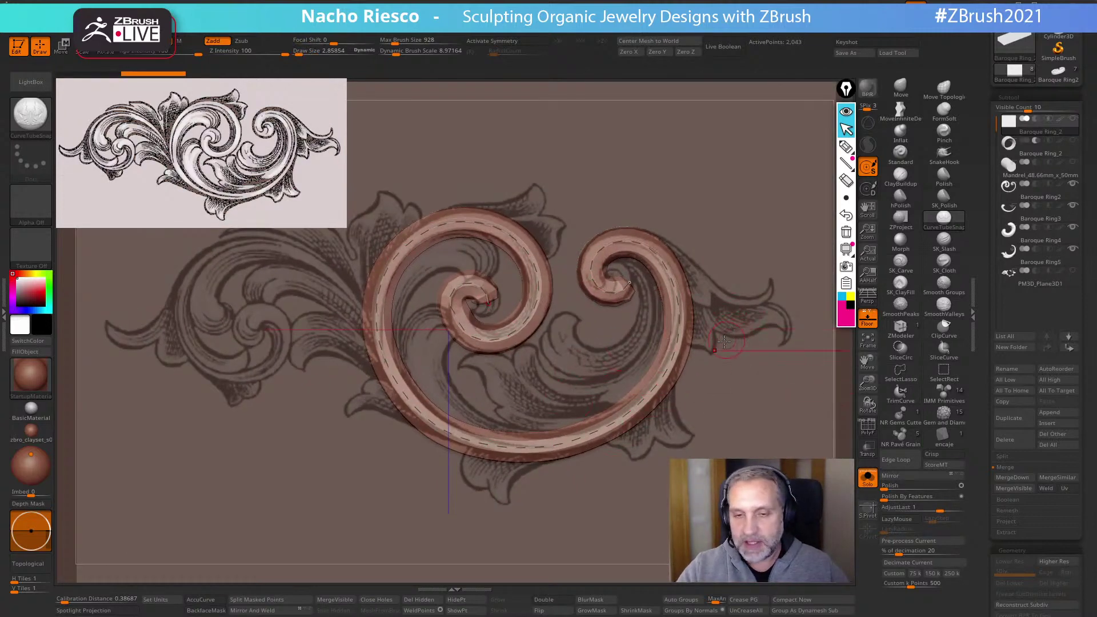
left_click(610, 423)
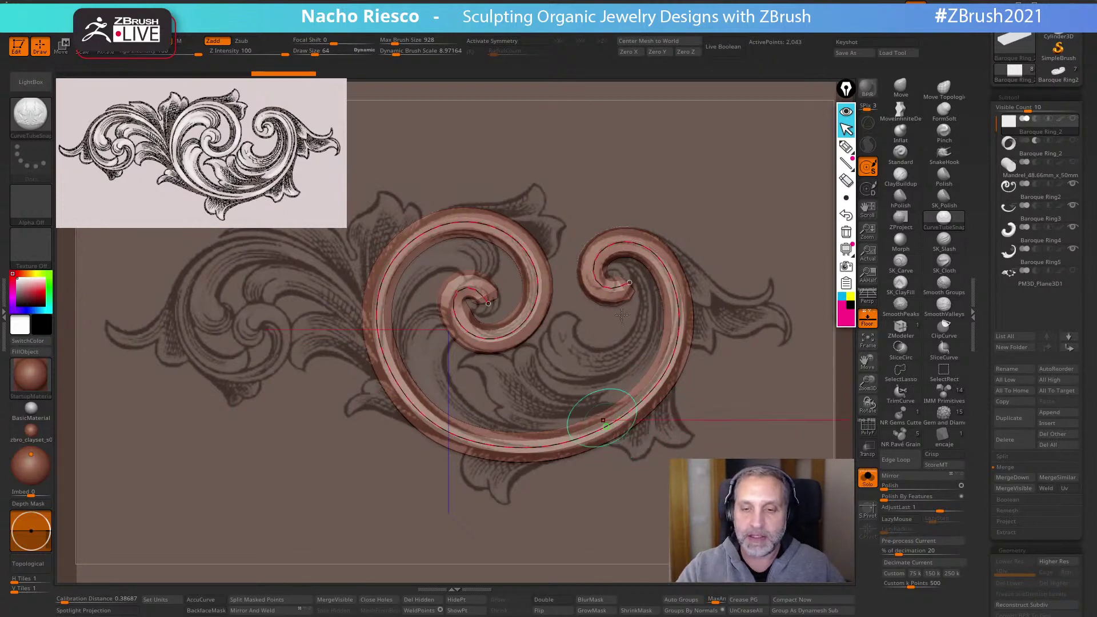
left_click(511, 335)
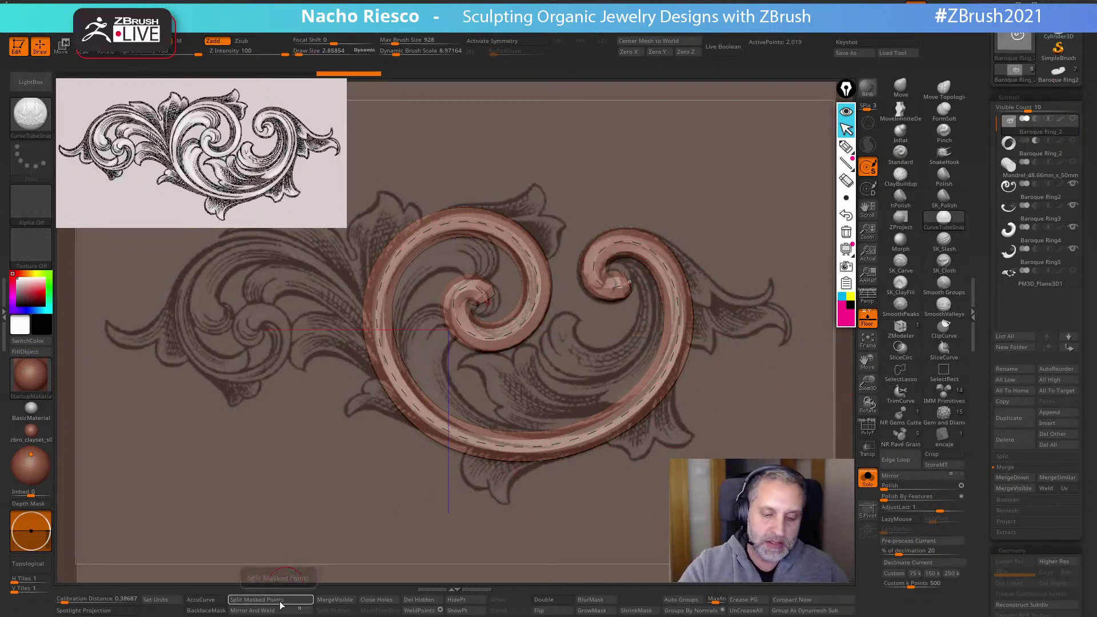
Separate the tube from the plane into its own subtool with Split Unmasked Points
scroll(1005, 424, "down", 2)
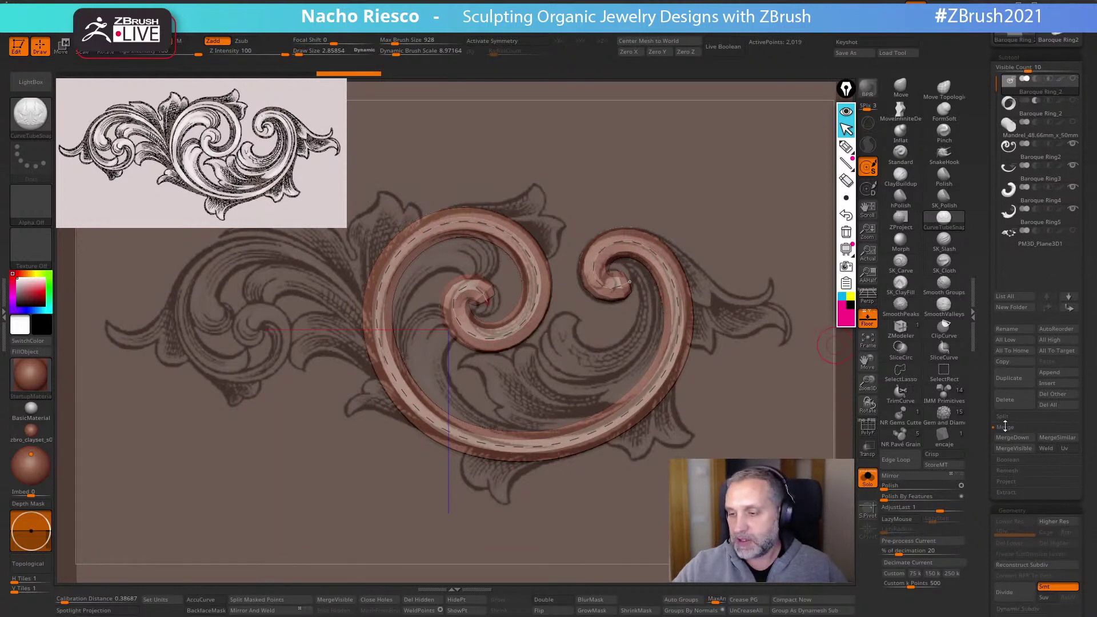
left_click(1017, 419)
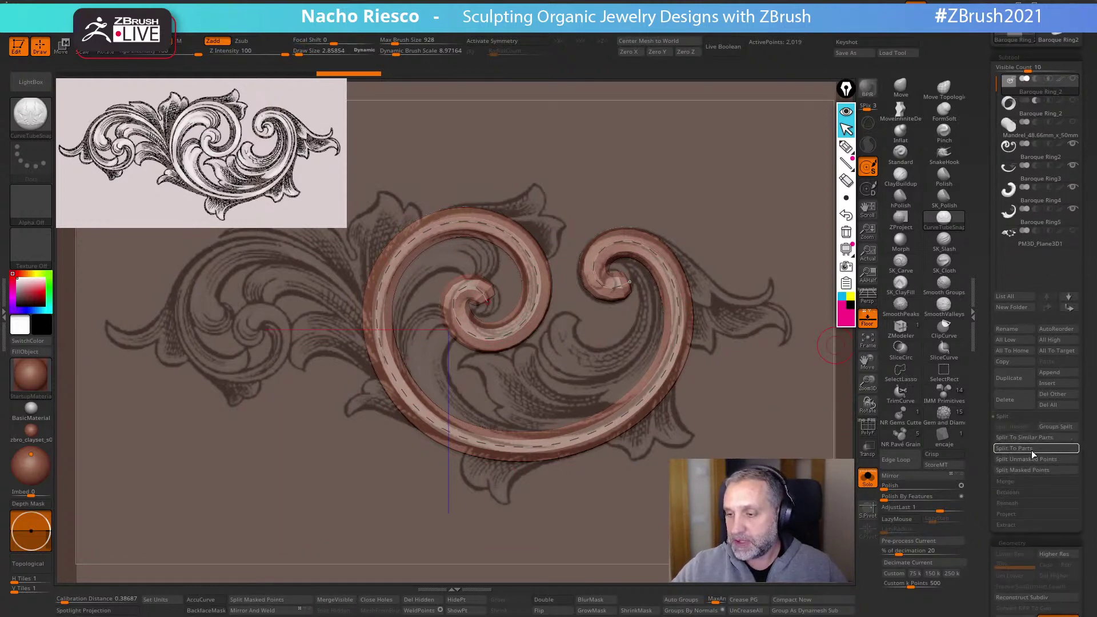
left_click(1032, 460)
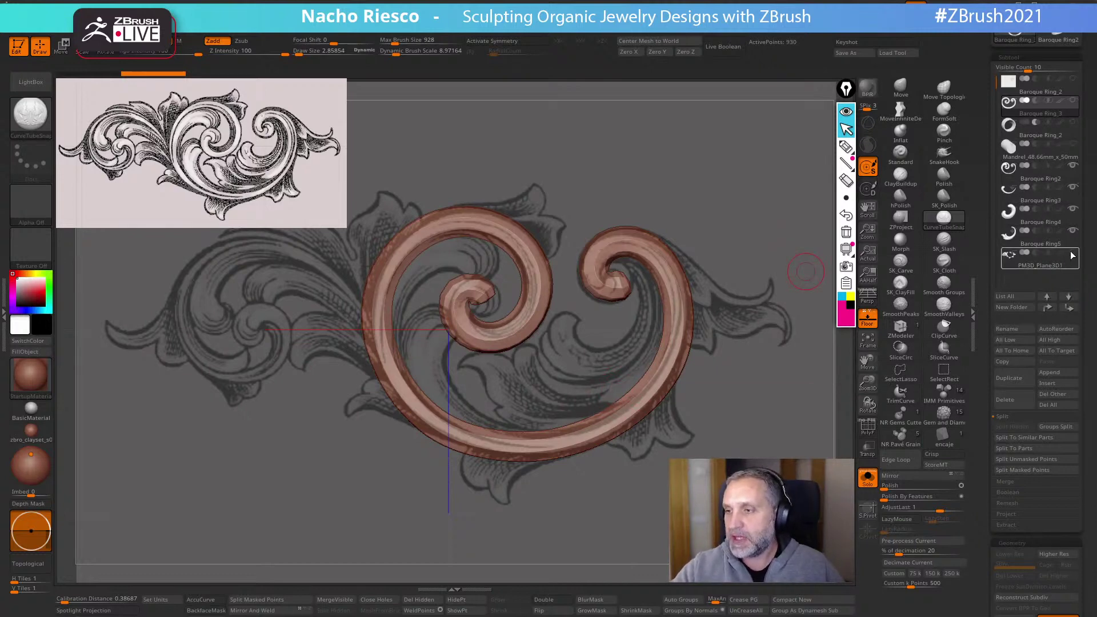
Show all the ornament's subtools, hide the floor reference, and examine the complete scroll and leaf arrangement
left_click(864, 482)
left_click(905, 307)
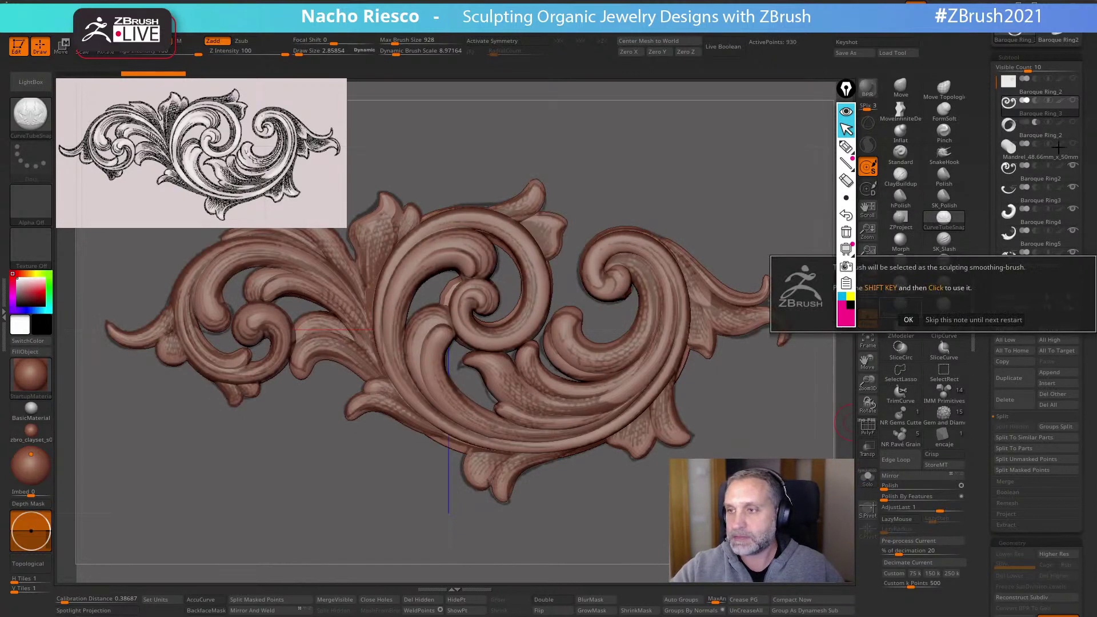
left_click(908, 320)
left_click_drag(848, 396, 793, 421, "alt")
key("shift+p")
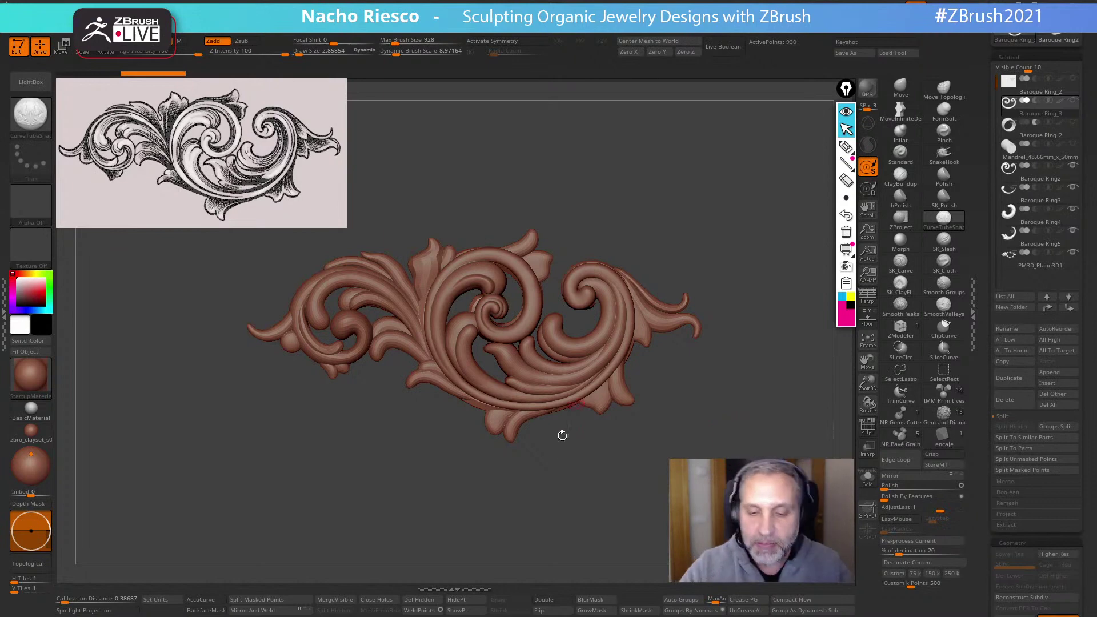
left_click_drag(561, 434, 646, 367, "alt")
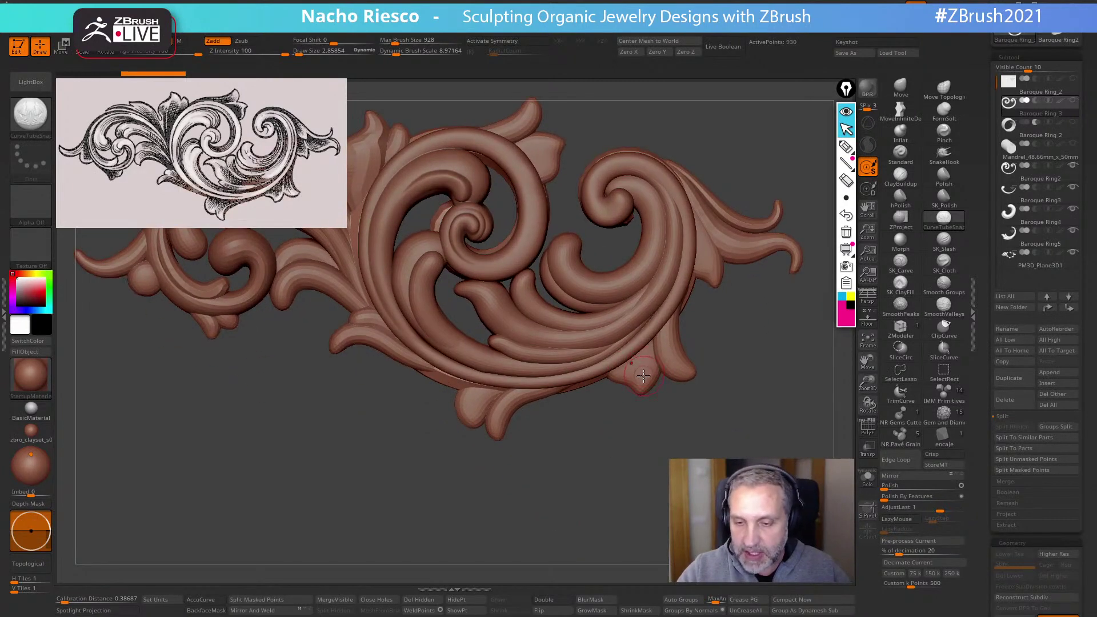
left_click_drag(638, 430, 593, 507, "alt")
Make the sculpted main scroll subtool active and isolate it for a closer look
left_click_drag(723, 396, 736, 409, "alt")
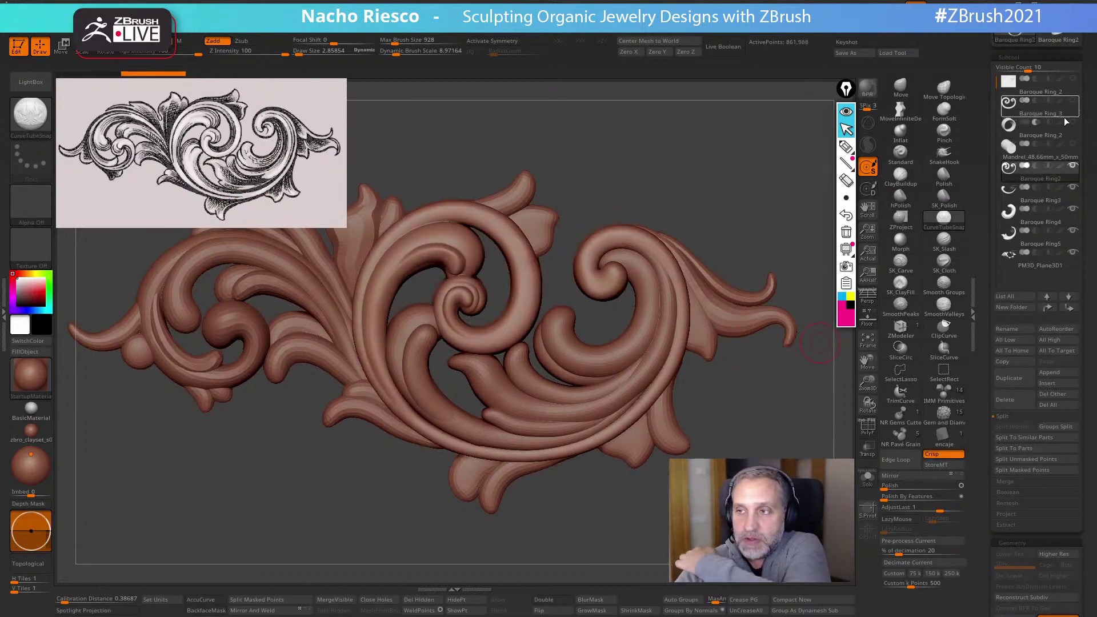
left_click(867, 477)
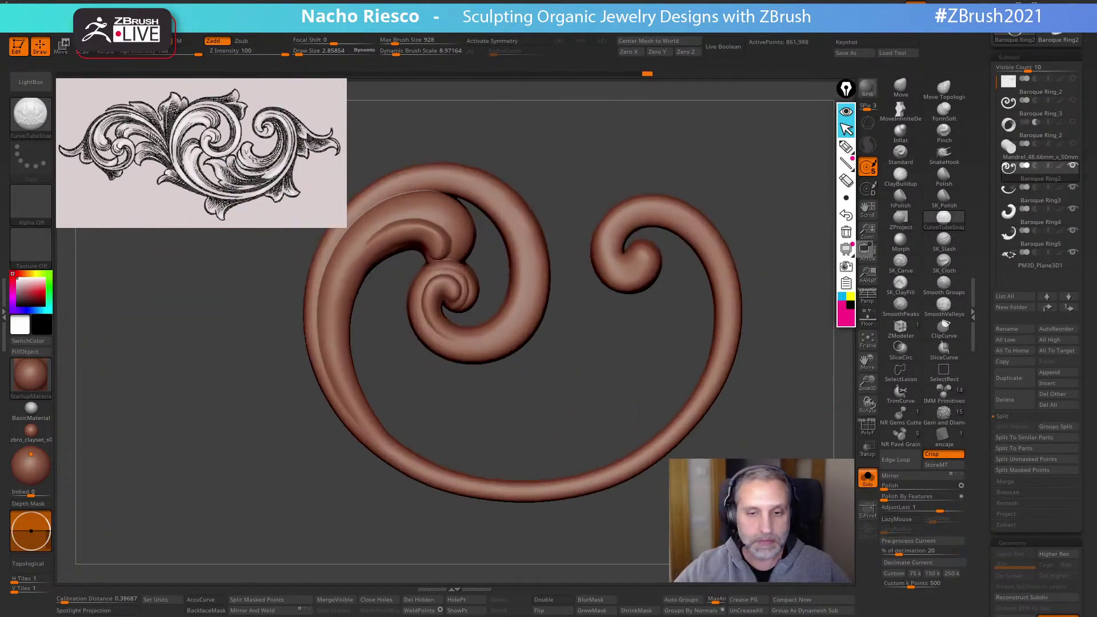
left_click_drag(589, 422, 649, 447, "alt")
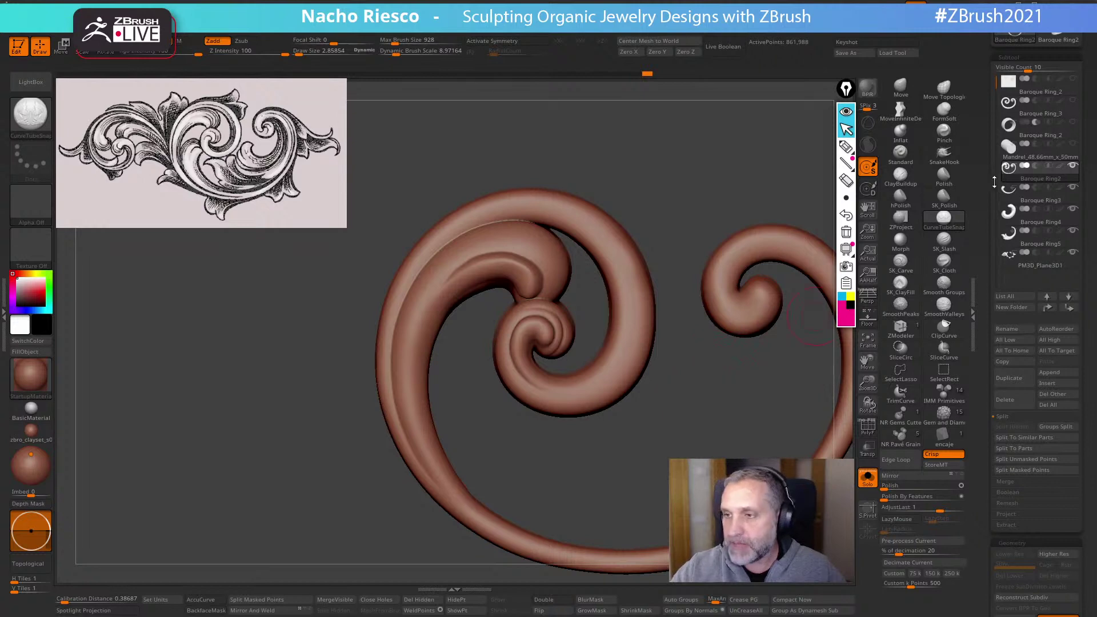
Undo the tube drawing on the plane subtool, frame the plane, and show the floor reference again
left_click(1020, 95)
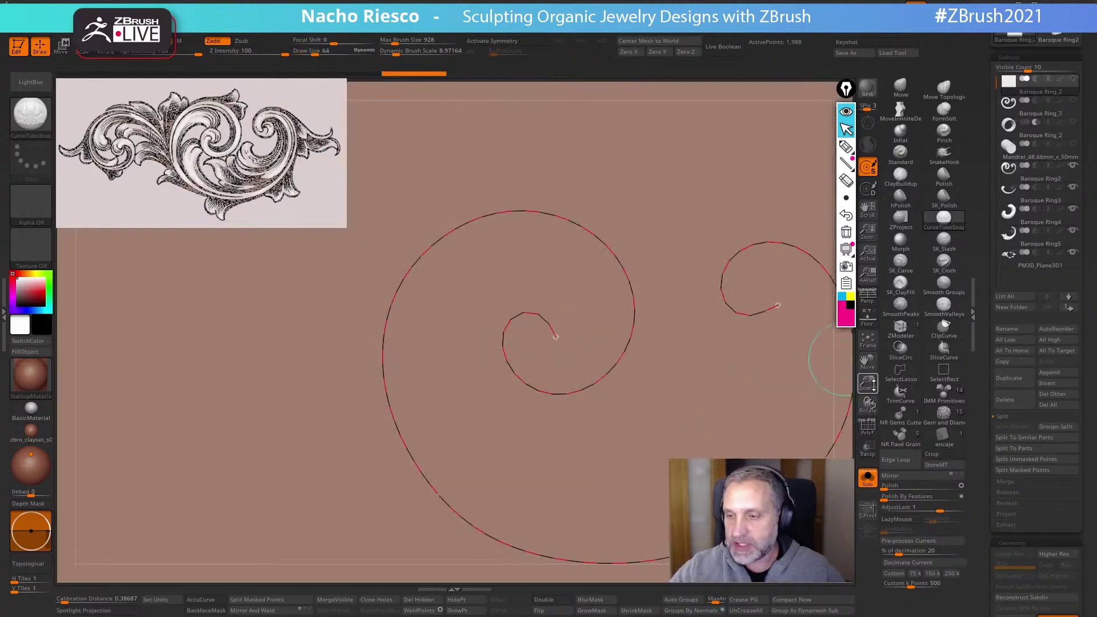
key("ctrl")
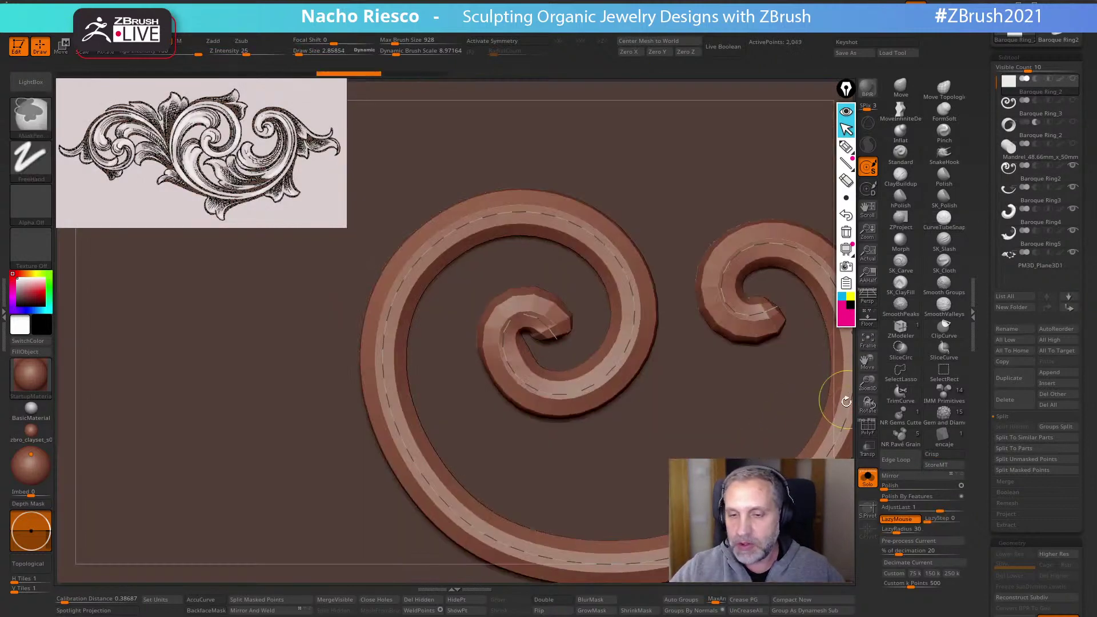
key("ctrl+z")
key("ctrl+z")
key("ctrl+z")
key("ctrl+z")
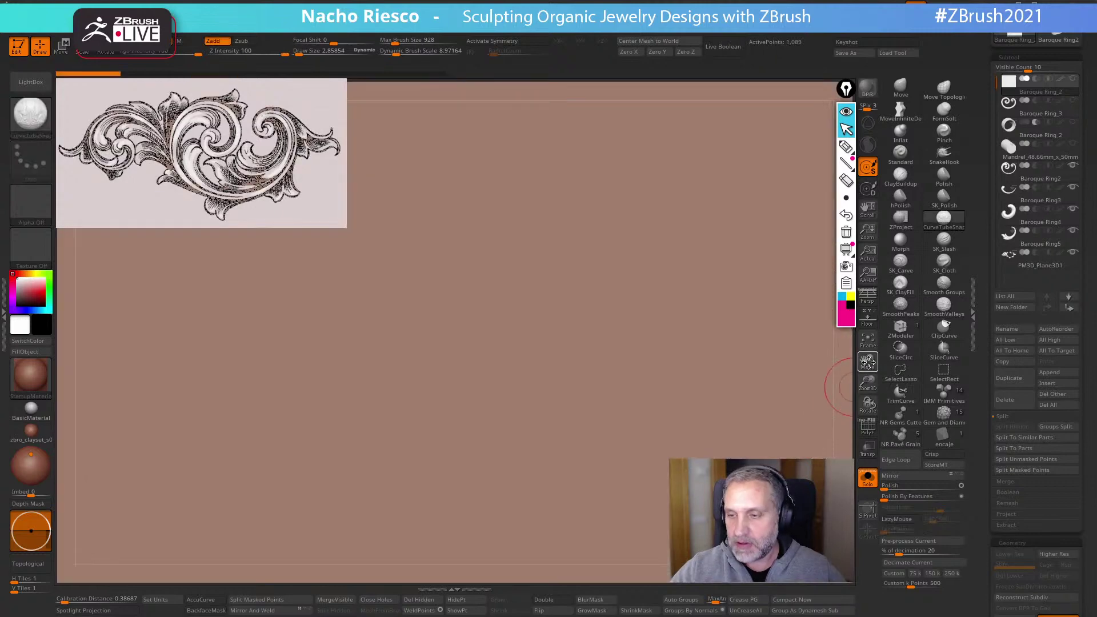
left_click(867, 341)
key("shift+p")
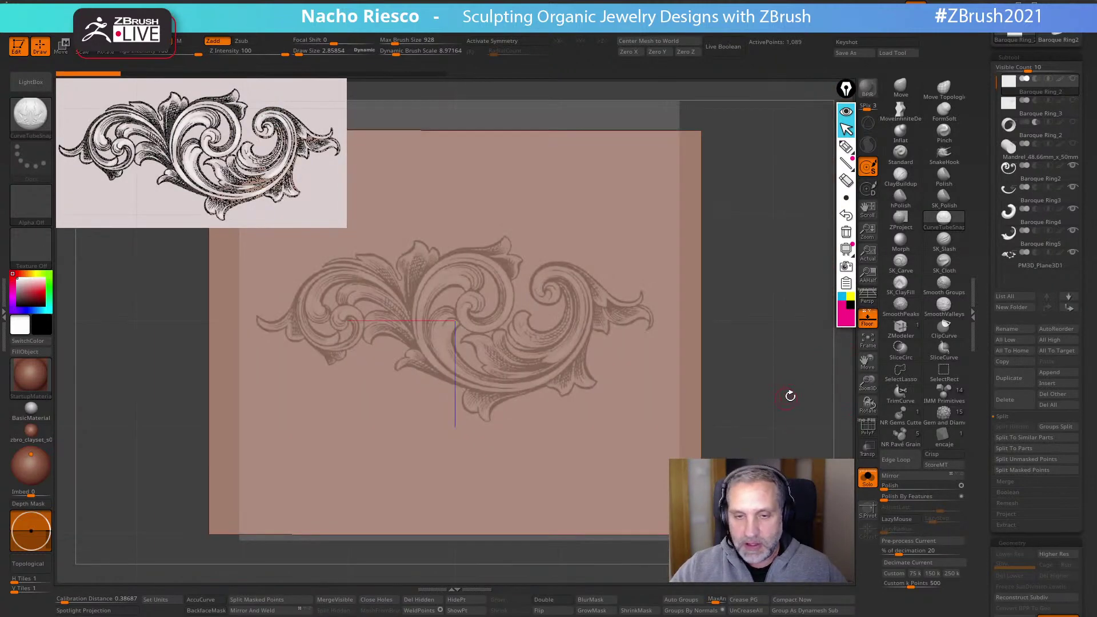
Trace the main scroll and its end spirals over the reference with the ZRemesherGuides brush at a draw size of about 2.29
key("b")
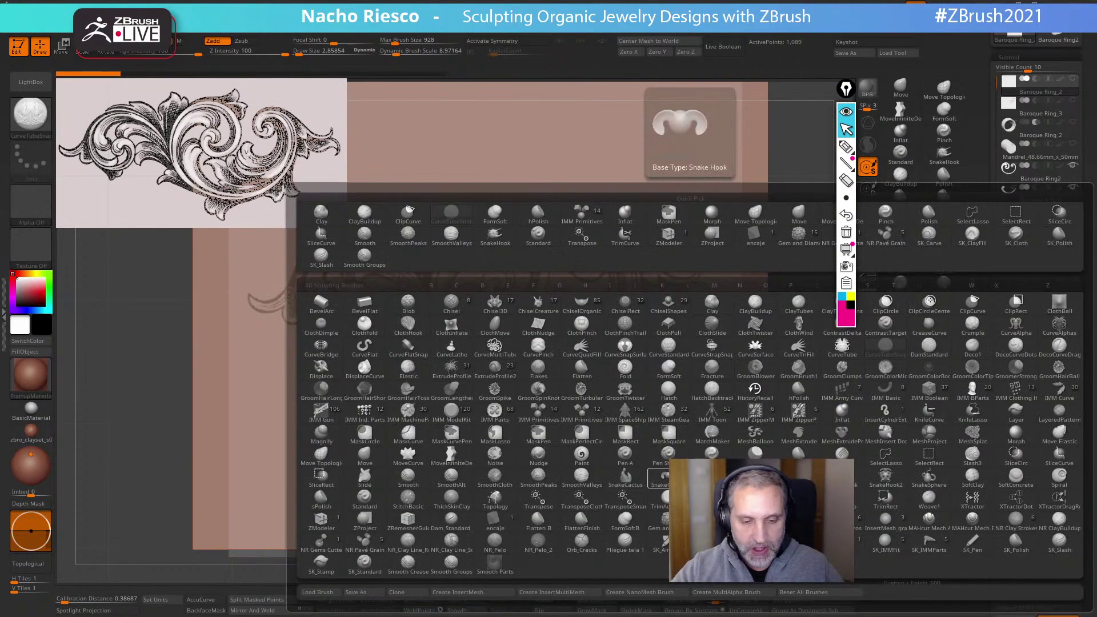
left_click(407, 524)
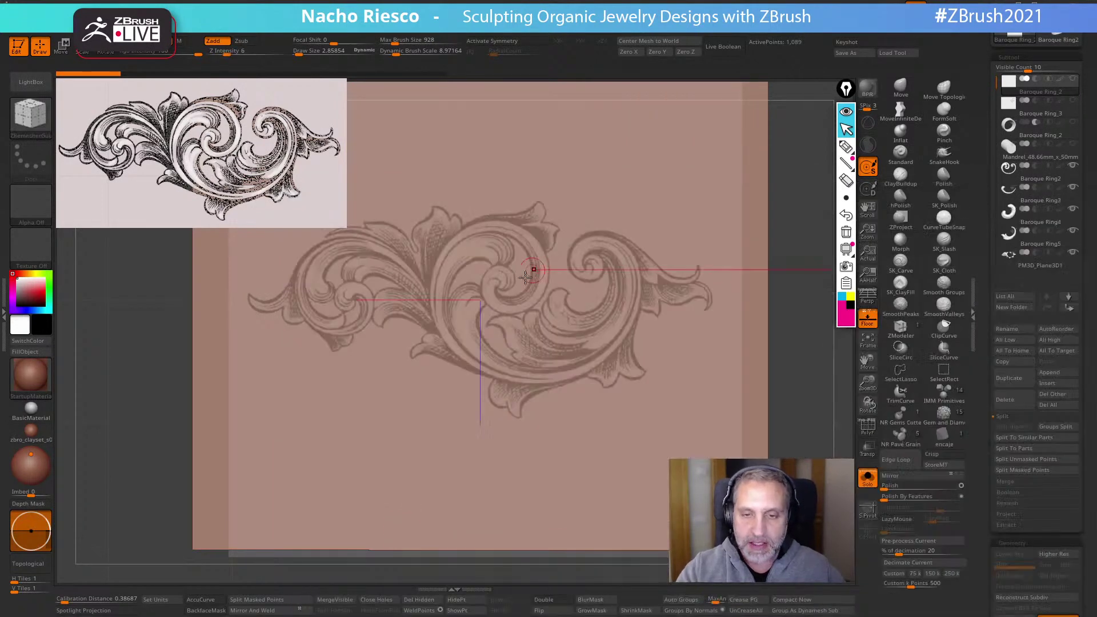
key("s")
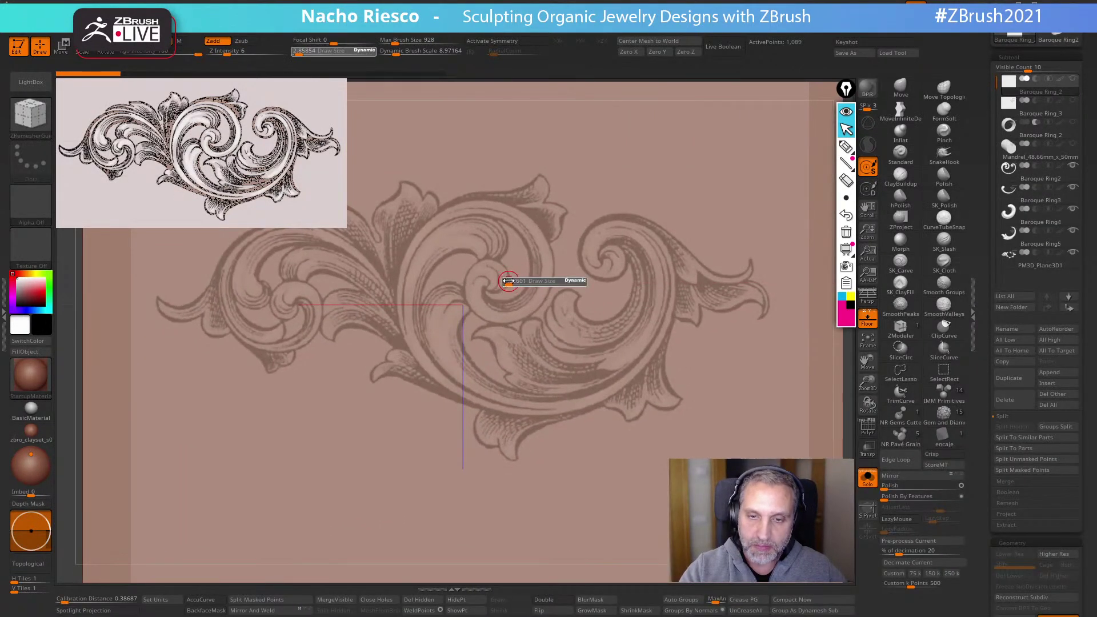
mouse_move(509, 281)
left_mouse_down()
mouse_move(474, 276)
mouse_move(494, 314)
mouse_move(540, 276)
mouse_move(483, 208)
mouse_move(407, 259)
mouse_move(424, 347)
mouse_move(444, 375)
mouse_move(535, 407)
mouse_move(606, 394)
mouse_move(662, 324)
mouse_move(631, 227)
mouse_move(616, 266)
mouse_move(619, 256)
left_mouse_up()
right_click_drag(595, 393, 592, 431, "ctrl")
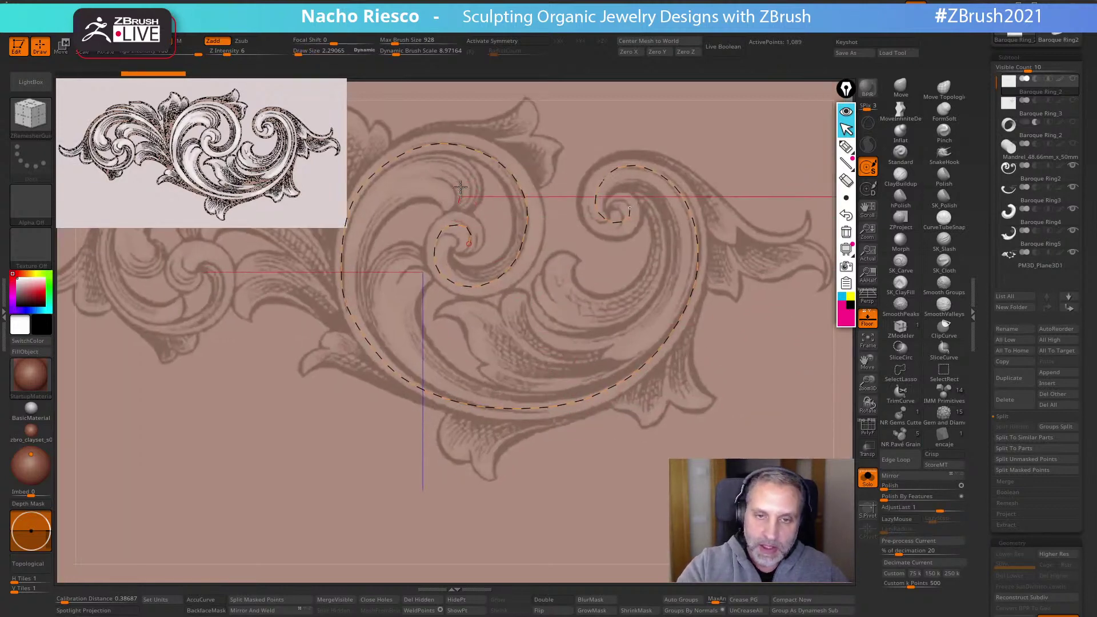
mouse_move(461, 187)
left_mouse_down()
mouse_move(414, 167)
mouse_move(351, 240)
mouse_move(358, 312)
mouse_move(399, 340)
left_mouse_up()
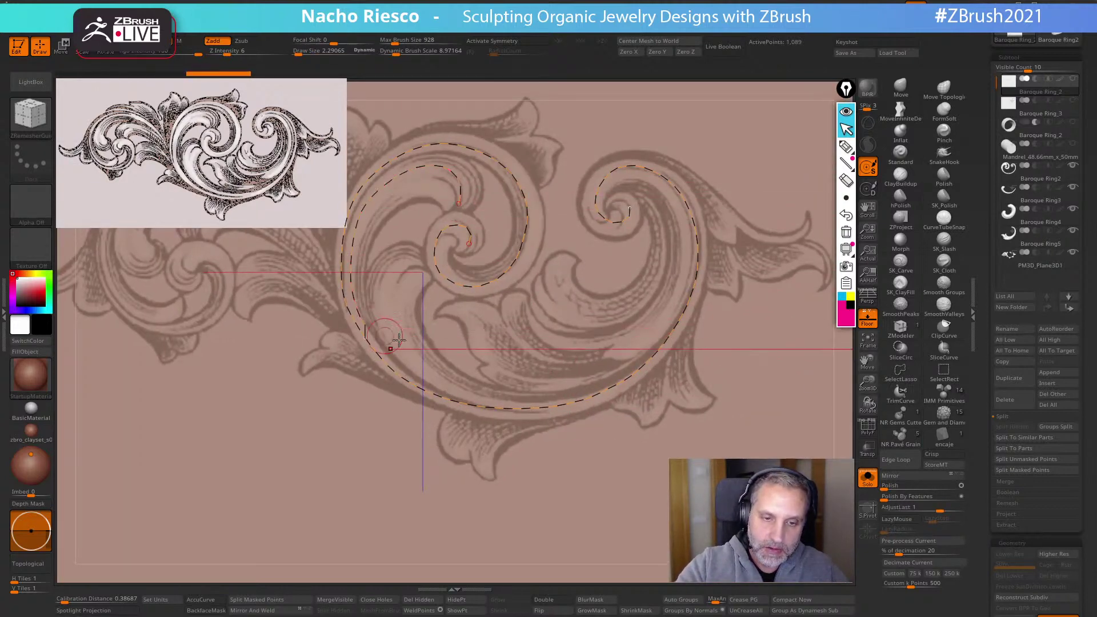
key("ctrl+z")
Trace the inner strands of the main scroll and the small curl's strands with a finer guide brush, draw size about 1.05
key("s")
mouse_move(484, 195)
left_mouse_down()
mouse_move(460, 191)
mouse_move(430, 160)
mouse_move(360, 210)
mouse_move(359, 292)
mouse_move(411, 374)
mouse_move(526, 413)
left_mouse_up()
mouse_move(403, 258)
left_mouse_down()
mouse_move(392, 287)
mouse_move(423, 364)
mouse_move(475, 392)
mouse_move(572, 393)
mouse_move(646, 353)
left_mouse_up()
mouse_move(561, 257)
left_mouse_down()
mouse_move(559, 282)
mouse_move(658, 295)
mouse_move(645, 207)
left_mouse_up()
mouse_move(543, 284)
left_mouse_down()
mouse_move(610, 321)
mouse_move(674, 277)
left_mouse_up()
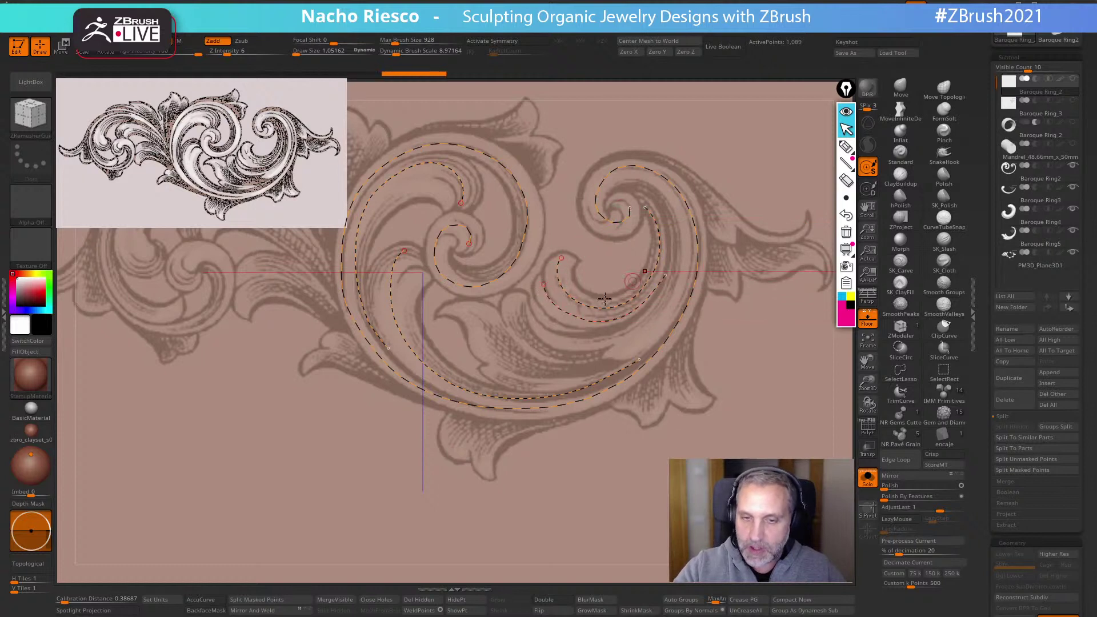
Trace guide curves along the veins of the leaf inside the main scroll, following the reference
mouse_move(448, 316)
left_mouse_down()
mouse_move(576, 369)
mouse_move(665, 324)
left_mouse_up()
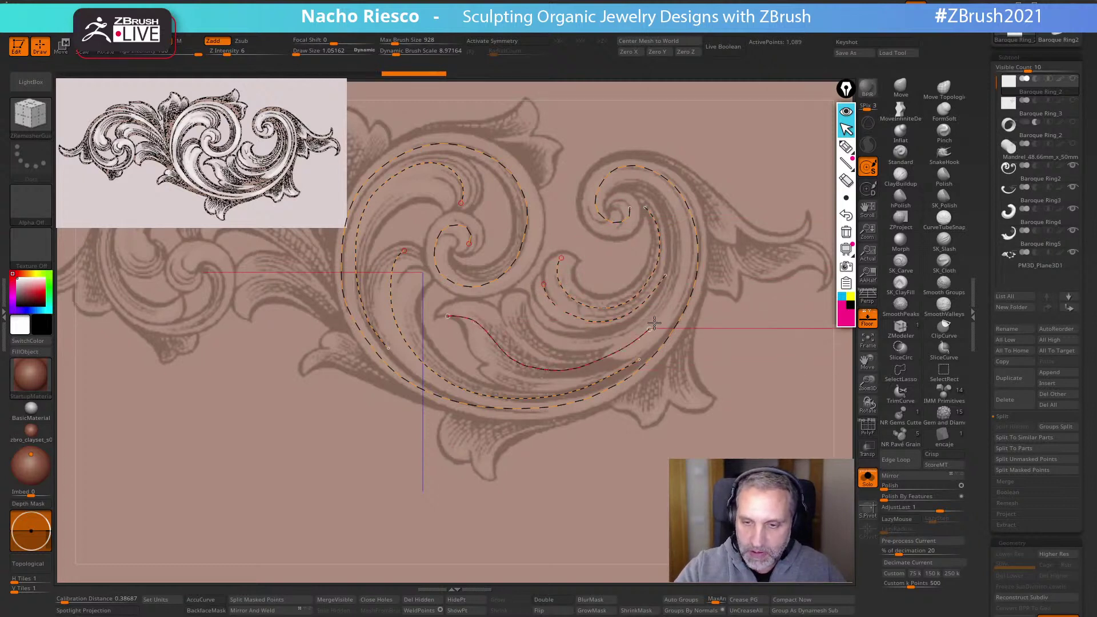
key("ctrl+z")
mouse_move(450, 310)
left_mouse_down()
mouse_move(523, 353)
mouse_move(651, 340)
mouse_move(685, 263)
mouse_move(669, 210)
left_mouse_up()
mouse_move(509, 299)
left_mouse_down()
mouse_move(517, 325)
mouse_move(571, 349)
mouse_move(639, 324)
left_mouse_up()
mouse_move(487, 367)
left_mouse_down()
mouse_move(584, 374)
mouse_move(628, 357)
left_mouse_up()
left_click_drag(613, 557, 621, 555)
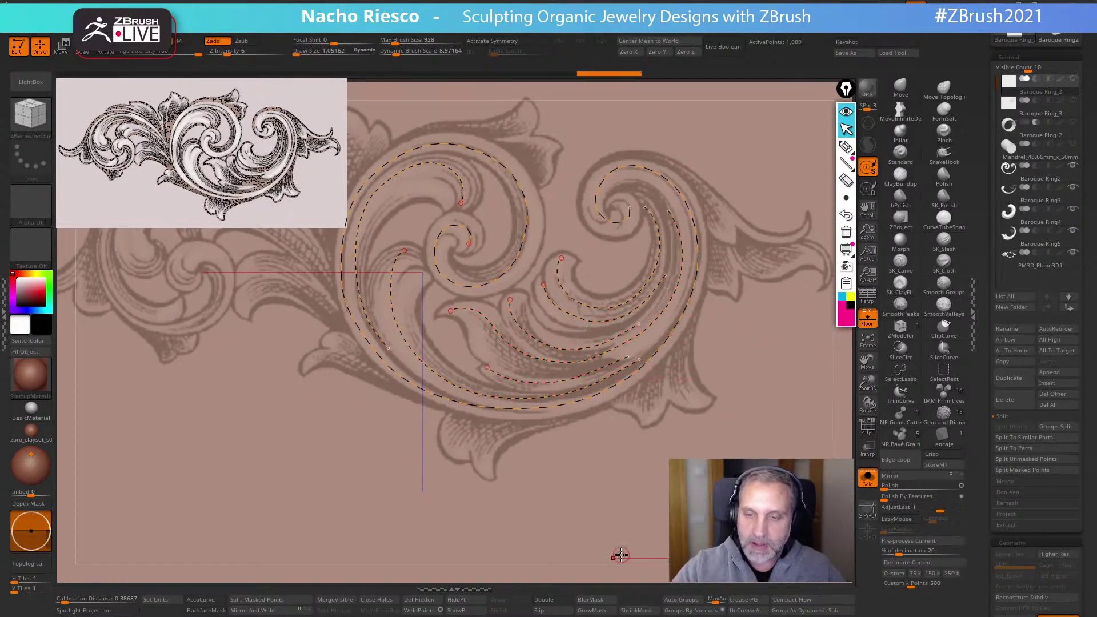
mouse_move(634, 349)
left_mouse_down()
mouse_move(700, 402)
mouse_move(672, 313)
left_mouse_up()
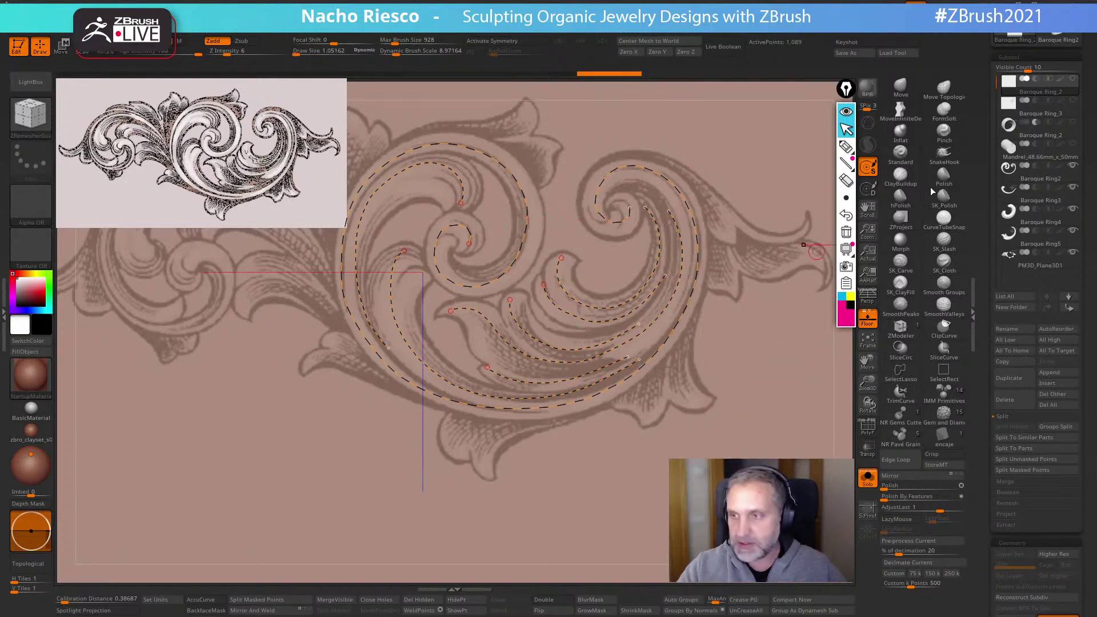
Turn all the traced guide curves into tubes with the CurveTubeSnap brush and look over the resulting scroll
left_click(947, 223)
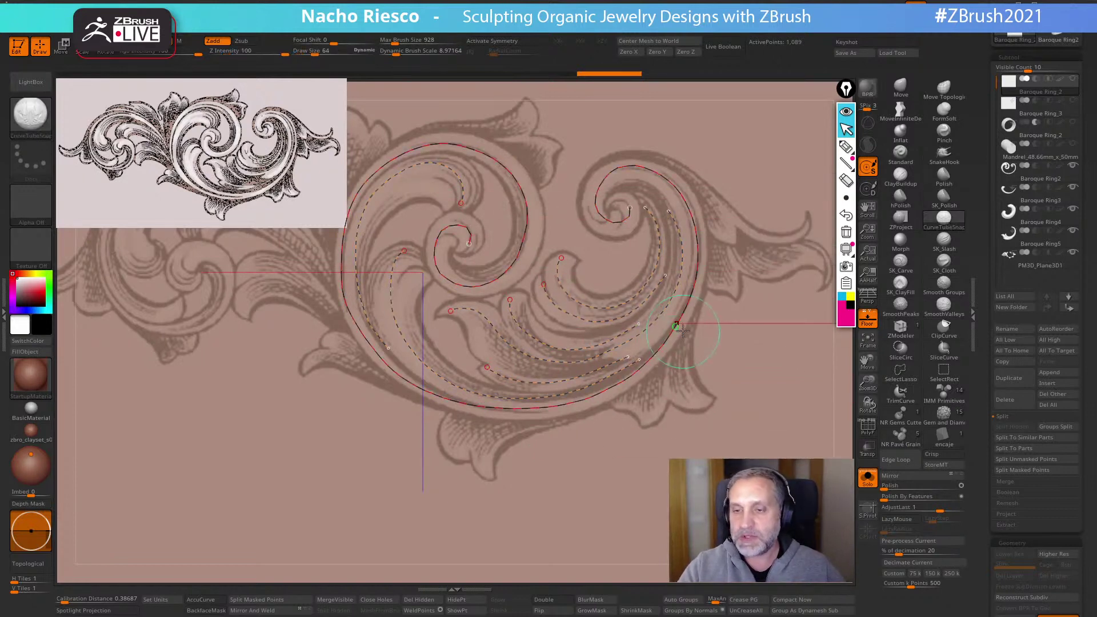
left_click(674, 330)
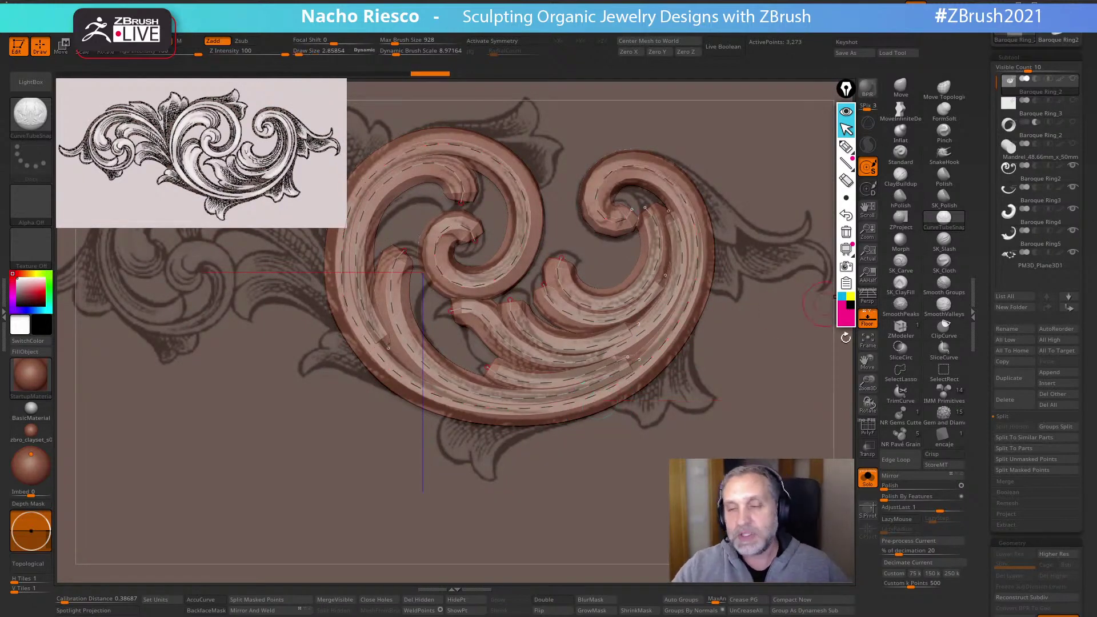
left_click_drag(853, 411, 848, 341)
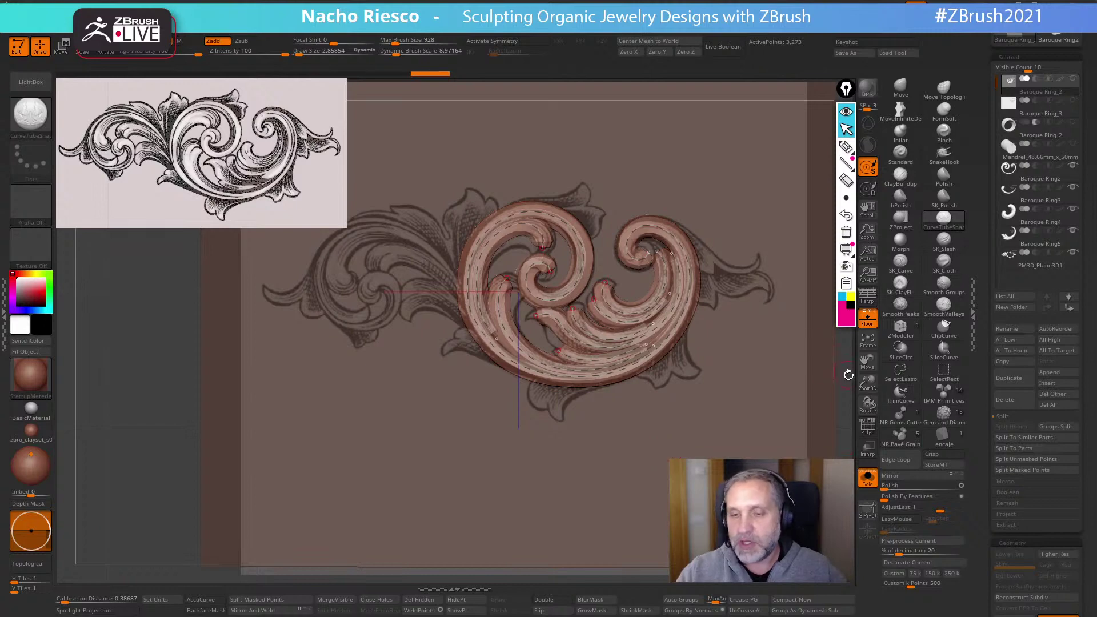
left_click_drag(846, 378, 807, 396)
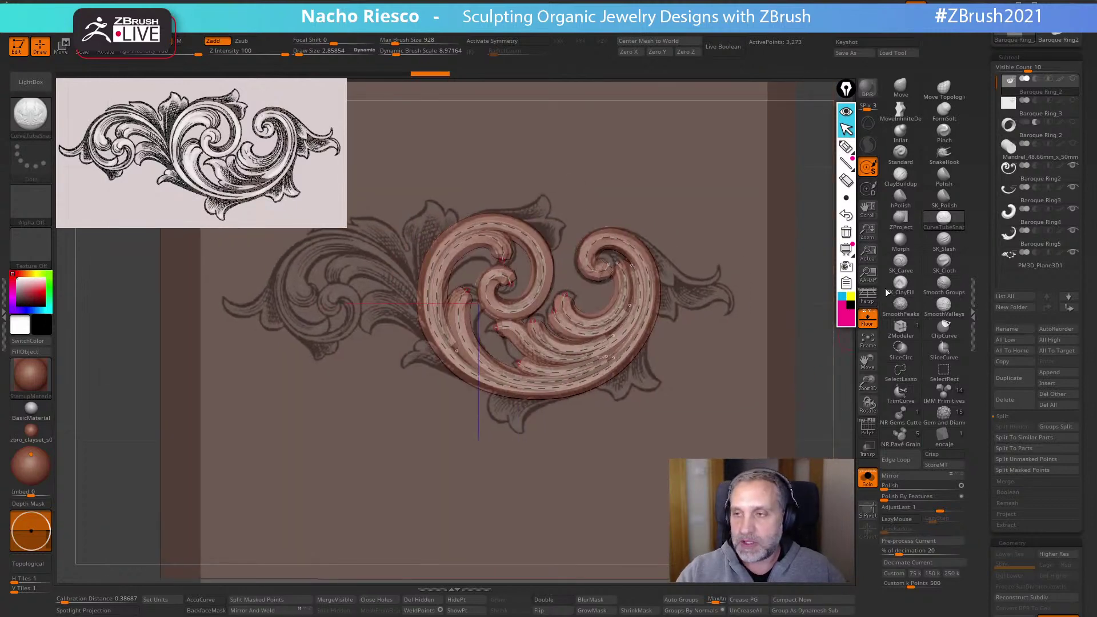
Undo the tubes and all the guide curves traced on the plane
key("ctrl+z")
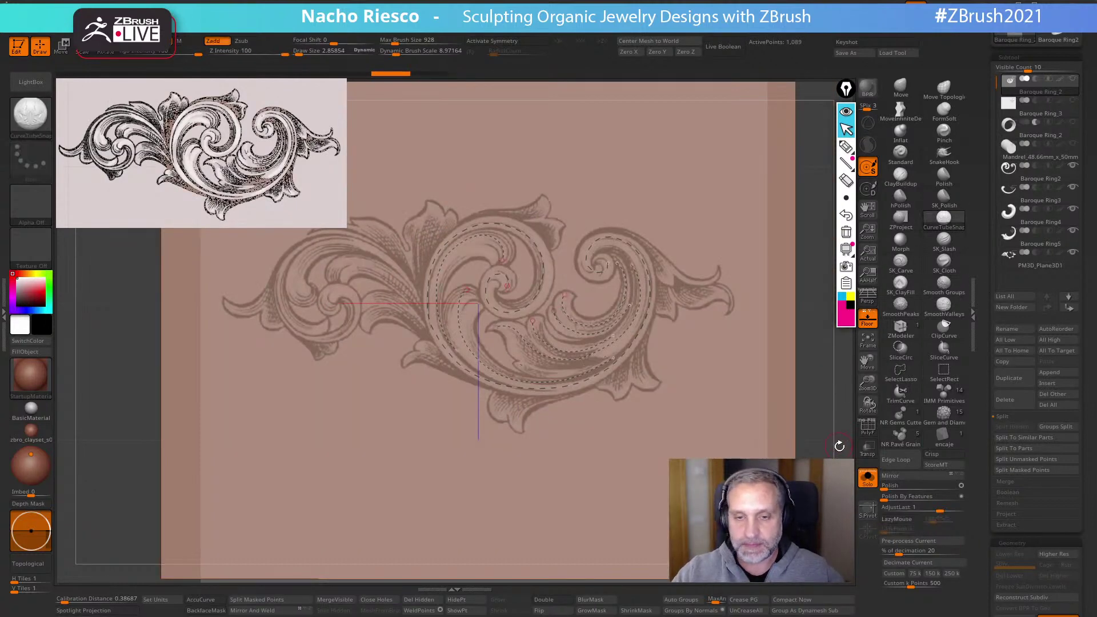
key("ctrl+z")
key("ctrl+z")
key("ctrl+z")
key("ctrl+z")
key("ctrl+z")
key("ctrl+z")
key("ctrl+z")
key("ctrl+z")
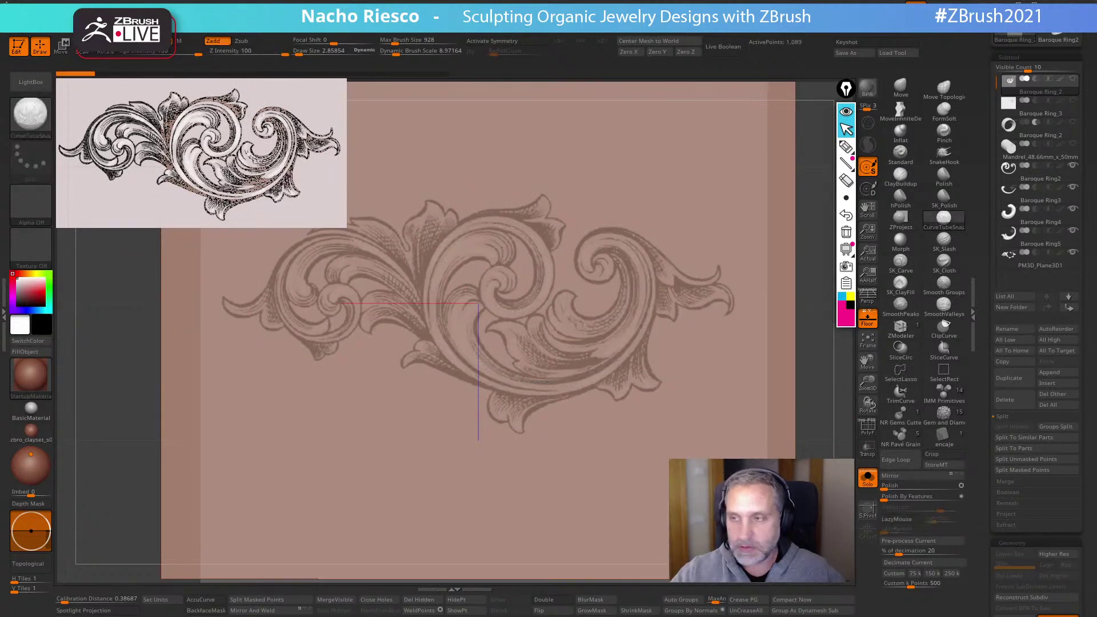
Make the sculpted main scroll subtool active, hide the floor reference, and isolate the scroll close up
left_click(868, 481)
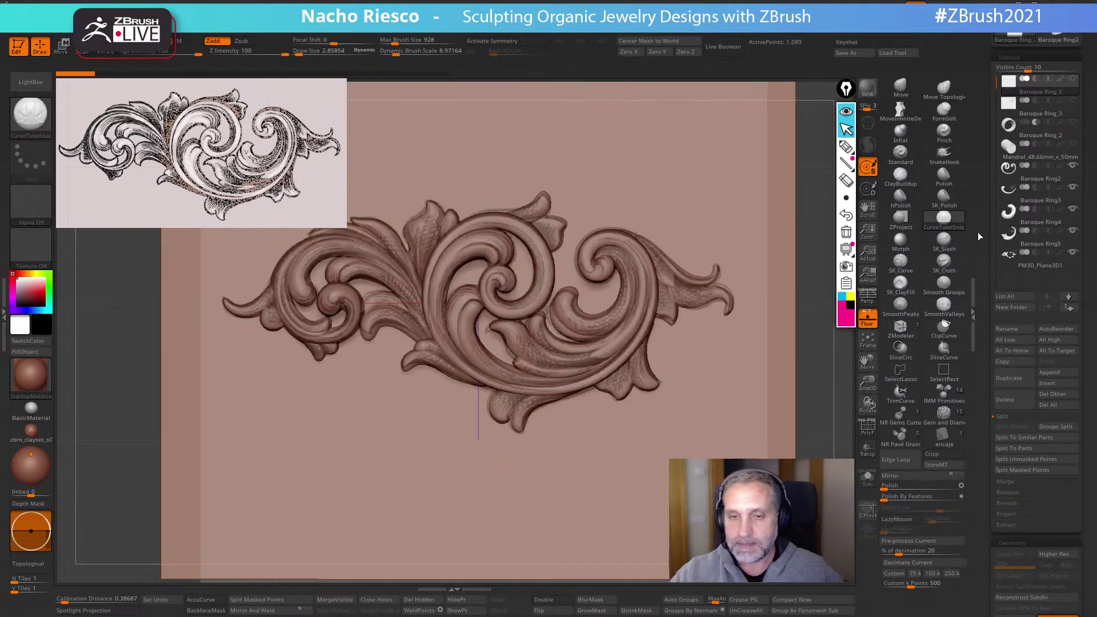
left_click(1043, 175)
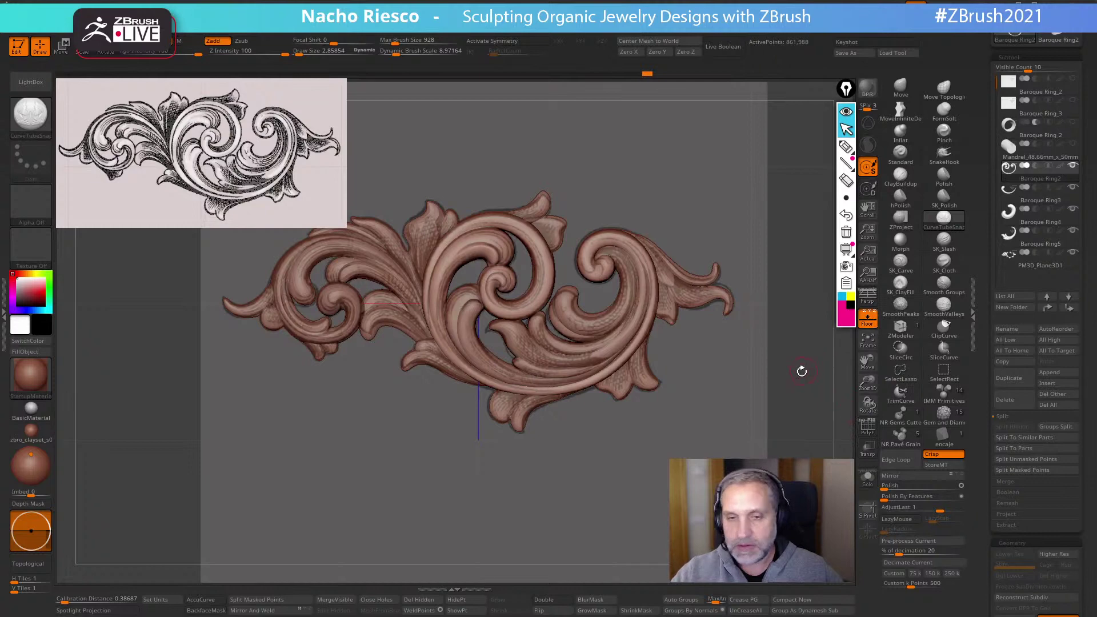
left_click(873, 324)
key("f")
left_click_drag(567, 135, 623, 233, "alt")
left_click(867, 477)
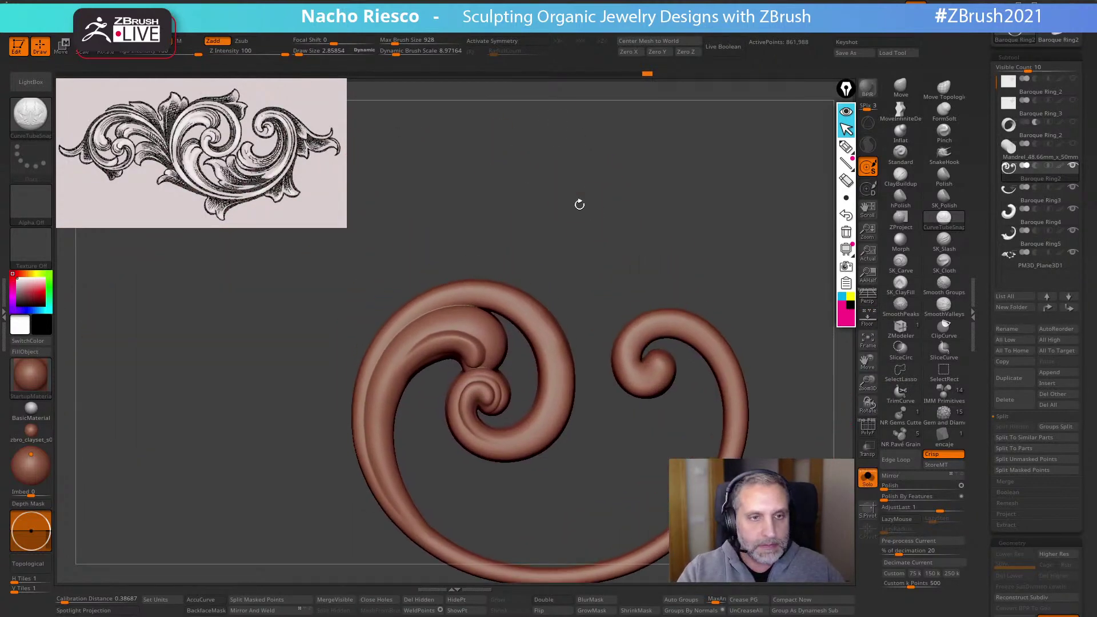
mouse_move(598, 194)
left_mouse_down("alt")
mouse_move(576, 206)
mouse_move(648, 229)
left_mouse_up("alt")
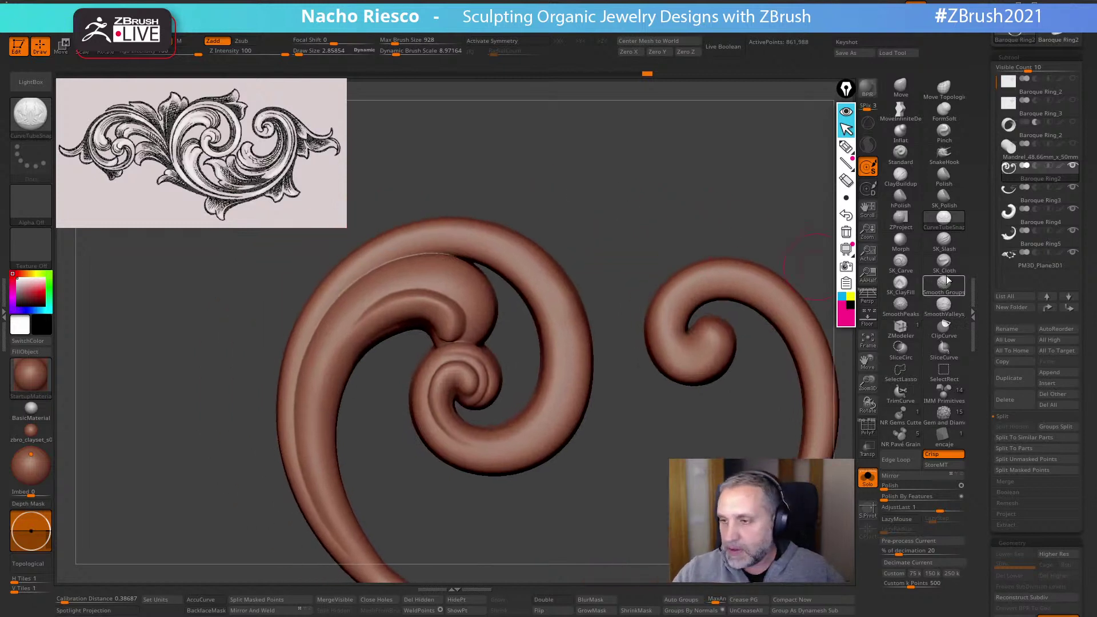
Switch to the SK_Slash brush with a draw size of about 3.53
left_click(946, 242)
key("s")
left_click_drag(570, 345, 573, 345)
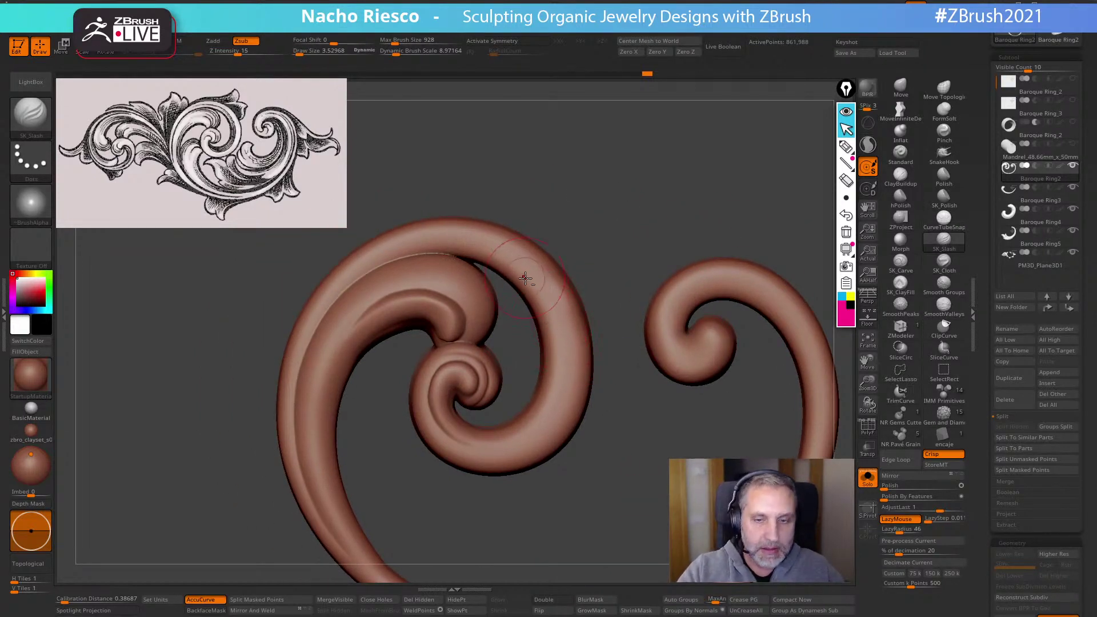
mouse_move(374, 259)
left_mouse_down()
mouse_move(448, 238)
mouse_move(497, 245)
mouse_move(533, 270)
mouse_move(563, 320)
mouse_move(557, 408)
mouse_move(537, 417)
mouse_move(498, 358)
mouse_move(444, 387)
left_mouse_up()
key("ctrl+z")
mouse_move(469, 442)
left_mouse_down()
mouse_move(525, 437)
mouse_move(563, 394)
mouse_move(560, 308)
mouse_move(502, 252)
mouse_move(372, 246)
left_mouse_up()
key("ctrl+z")
Carve a continuous crease along the main scroll's outer band, around the turn and into the small spiral
left_click_drag(566, 485, 686, 534)
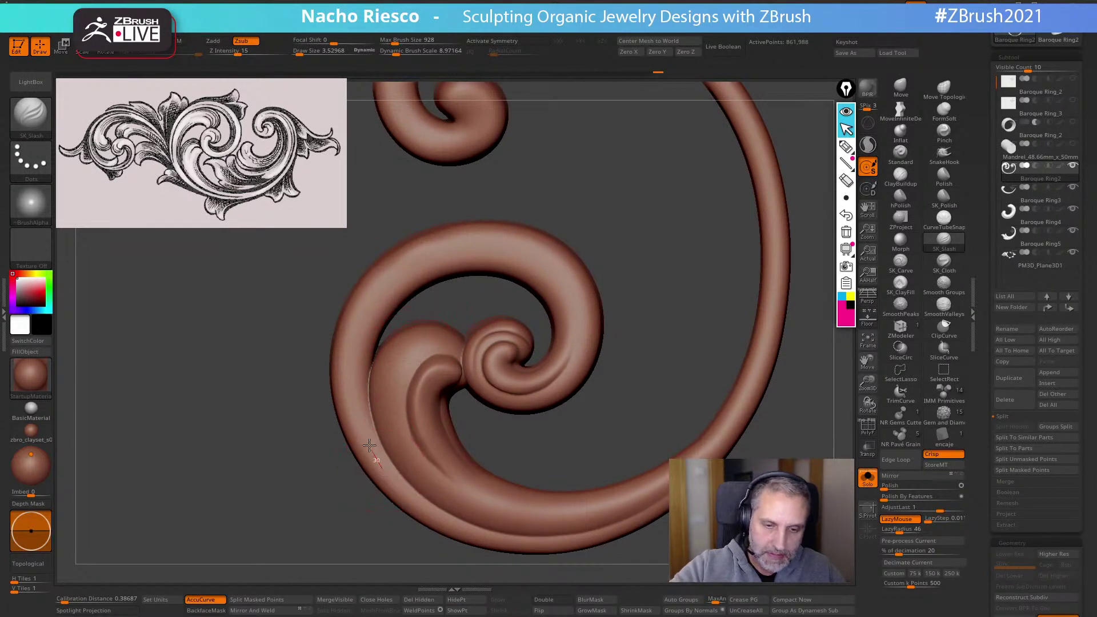
mouse_move(369, 446)
left_mouse_down()
mouse_move(358, 387)
mouse_move(369, 308)
mouse_move(401, 265)
mouse_move(443, 245)
mouse_move(527, 254)
mouse_move(578, 308)
mouse_move(568, 365)
mouse_move(537, 394)
mouse_move(497, 388)
left_mouse_up()
left_click_drag(618, 375, 724, 286, "alt")
Adjust the crease around the scroll's outer turn with the Move brush at a draw size of about 2.29
left_click(901, 88)
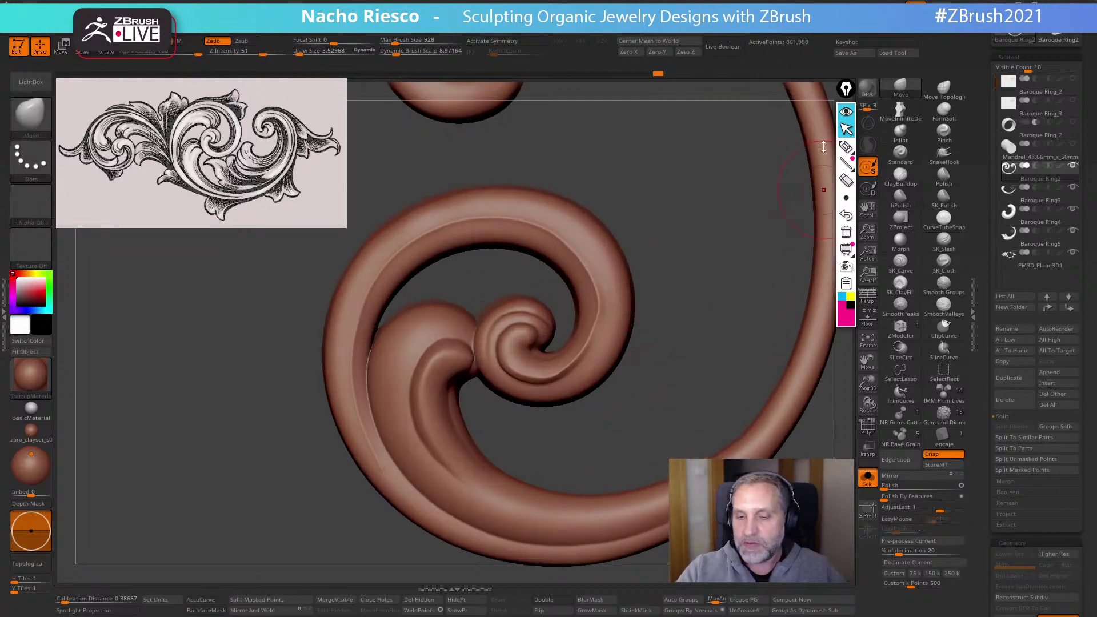
key("s")
left_click_drag(586, 356, 578, 348)
key("s")
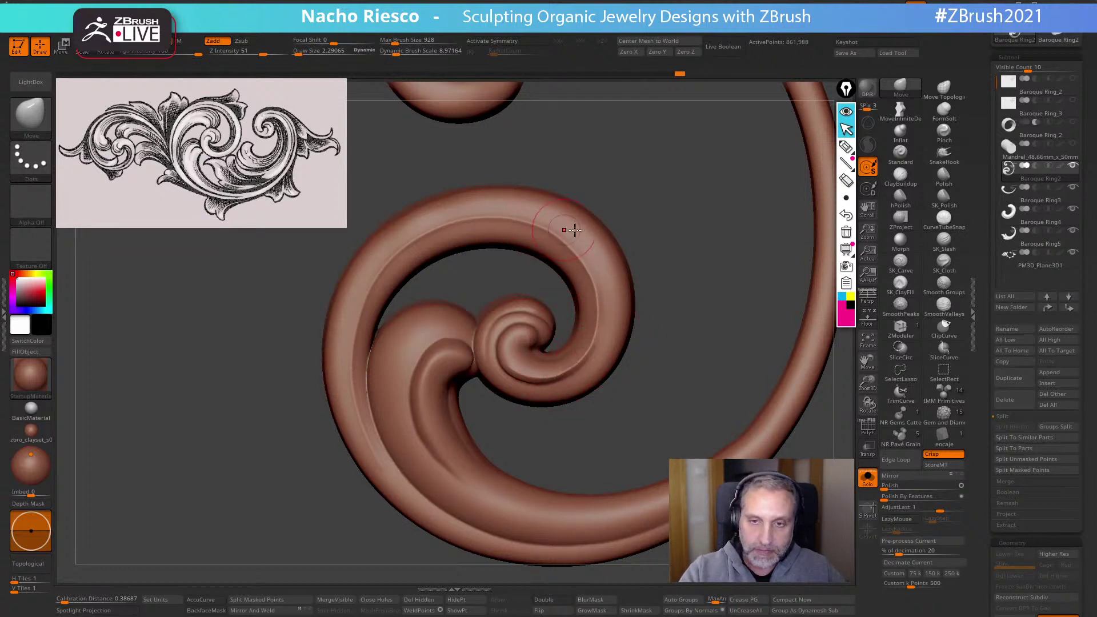
mouse_move(657, 248)
left_mouse_down()
mouse_move(653, 267)
mouse_move(696, 329)
mouse_move(674, 309)
mouse_move(613, 329)
left_mouse_up()
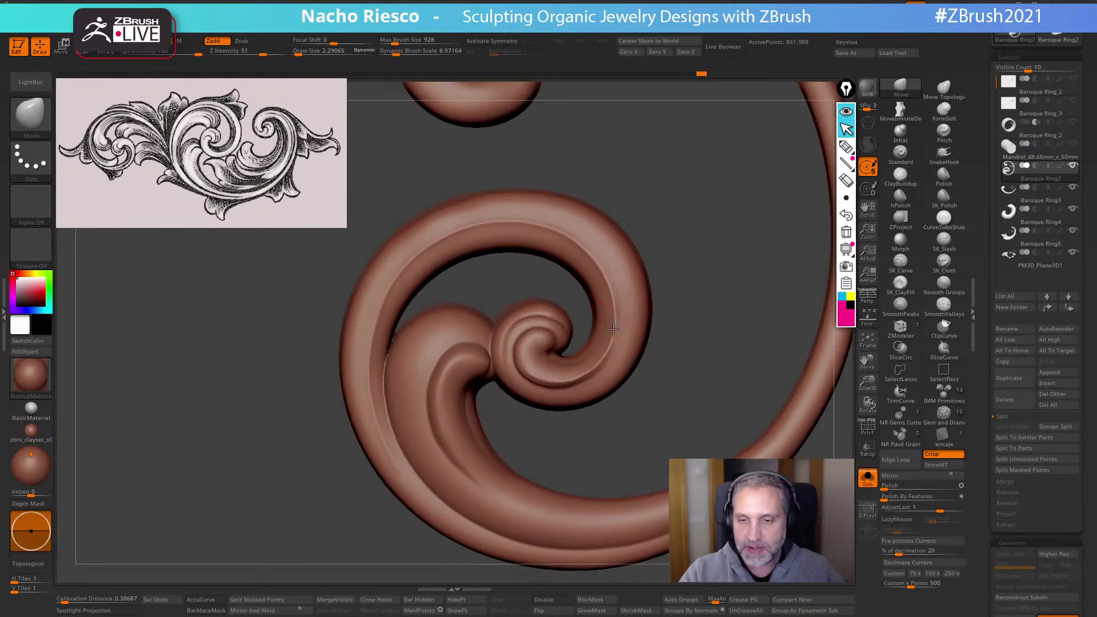
Refine the curve where the band enters the small spiral with the Move brush, using draw sizes of about 1.83 and 4.30
key("s")
left_click_drag(586, 369, 603, 353)
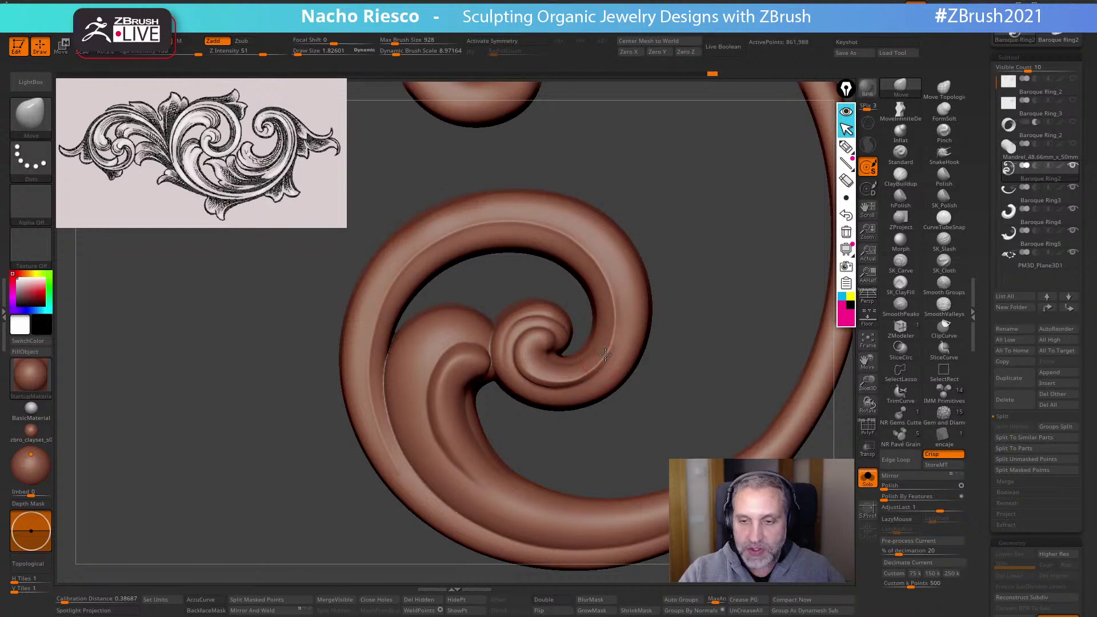
key("s")
left_click_drag(617, 316, 511, 276)
left_click_drag(673, 382, 659, 338)
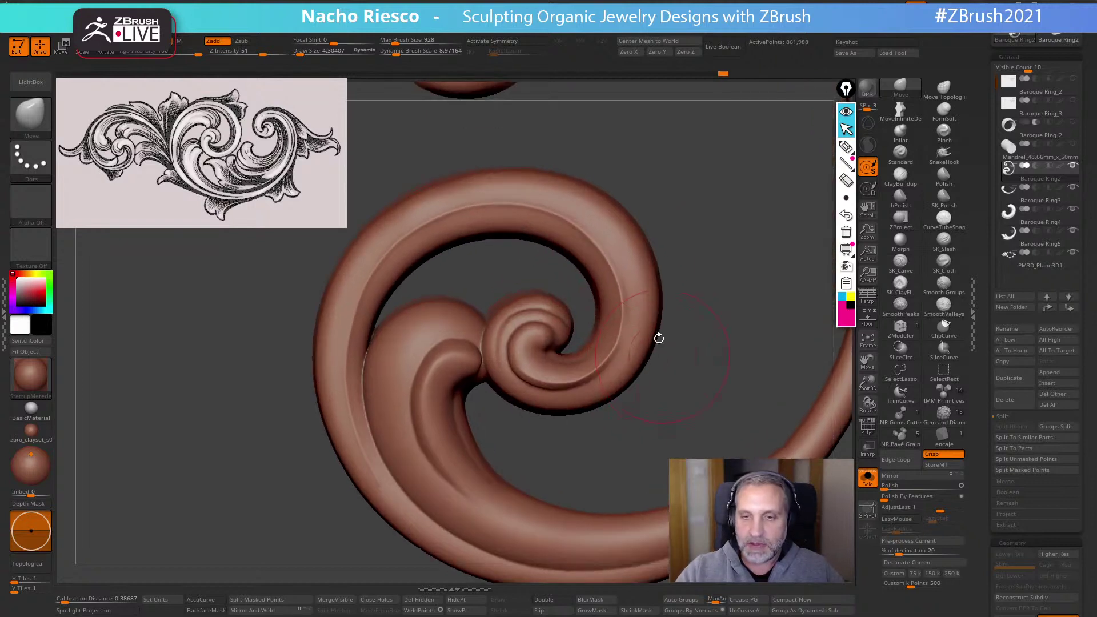
Build up and even out the band's inner face beside the crease with the SK_ClayFill brush at a draw size of about 2.29
left_click(901, 283)
key("s")
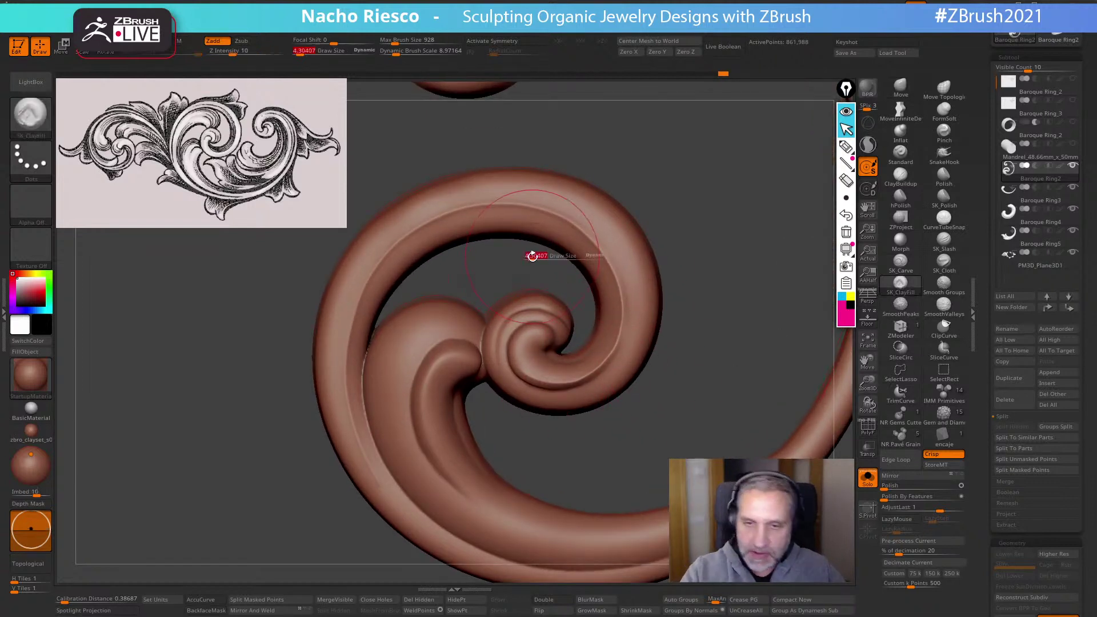
left_click_drag(514, 280, 490, 264)
mouse_move(377, 302)
left_mouse_down()
mouse_move(420, 261)
mouse_move(476, 233)
mouse_move(574, 248)
left_mouse_up()
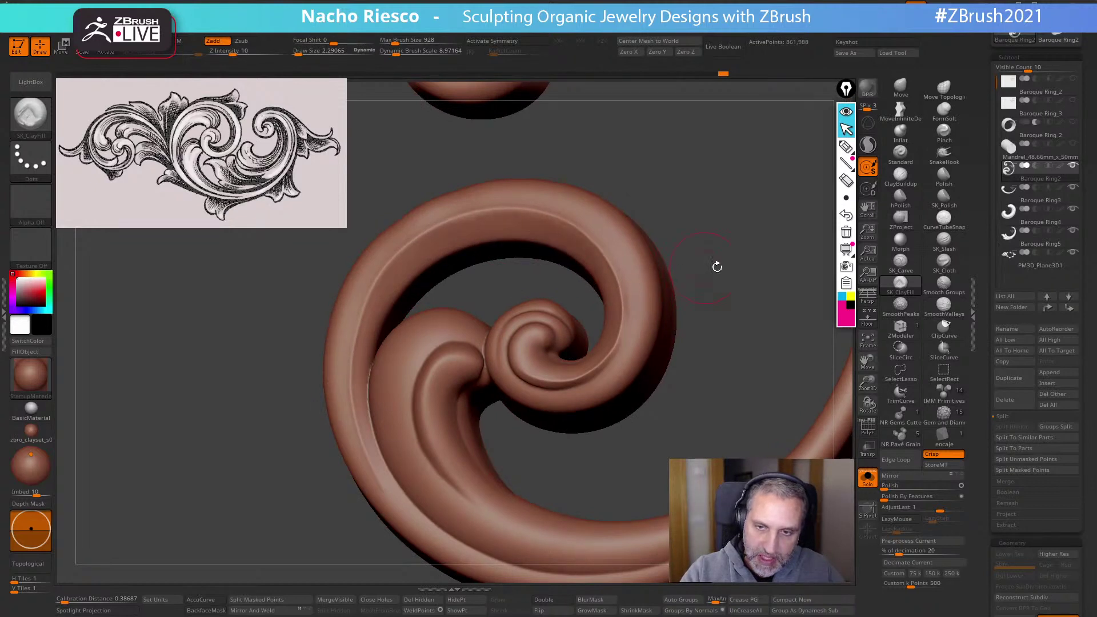
left_click_drag(717, 267, 674, 260)
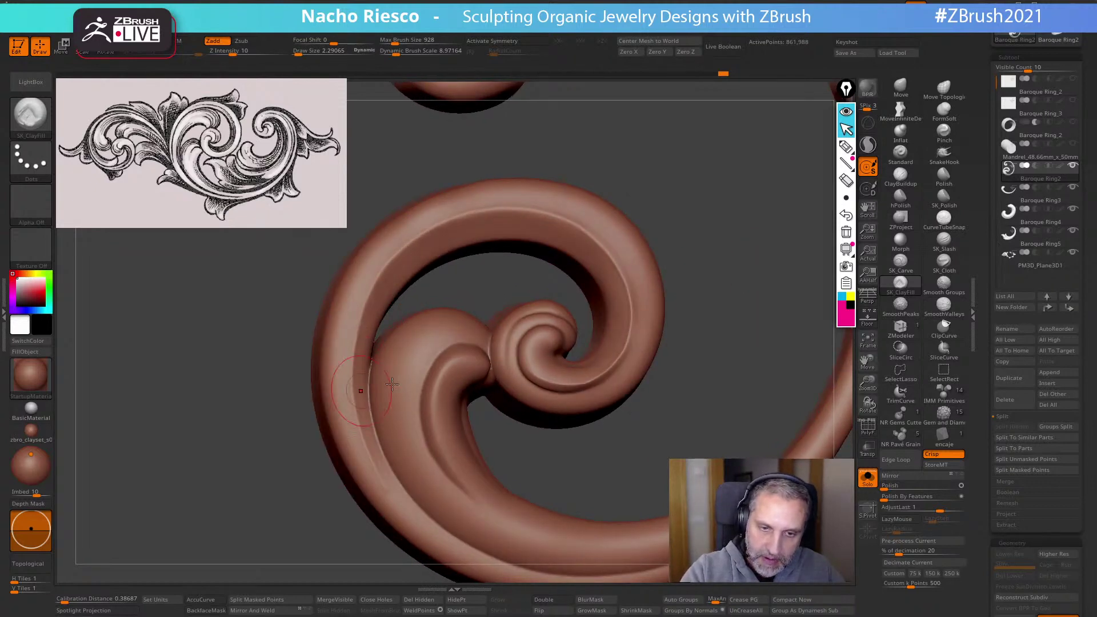
left_click_drag(392, 279, 589, 238)
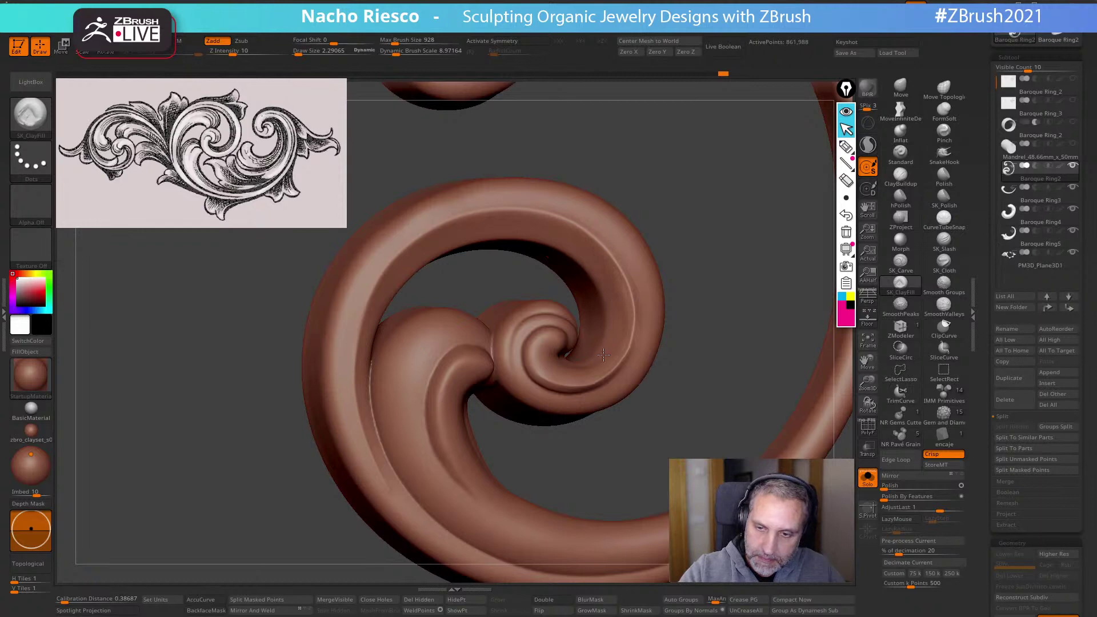
left_click_drag(603, 355, 578, 371)
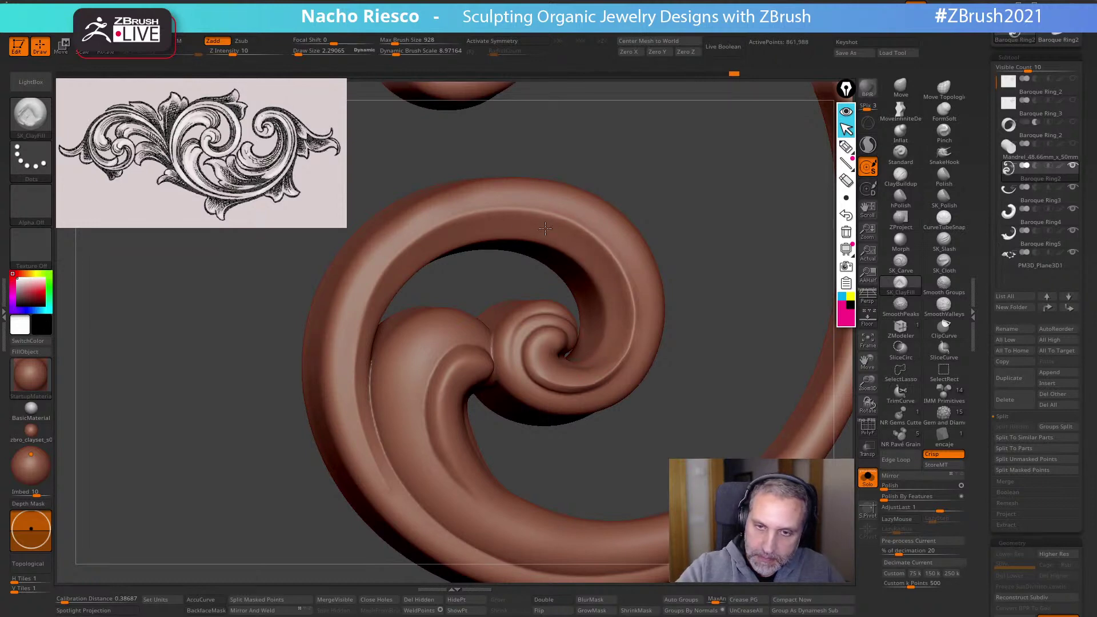
mouse_move(389, 286)
left_mouse_down()
mouse_move(674, 196)
mouse_move(572, 240)
left_mouse_up()
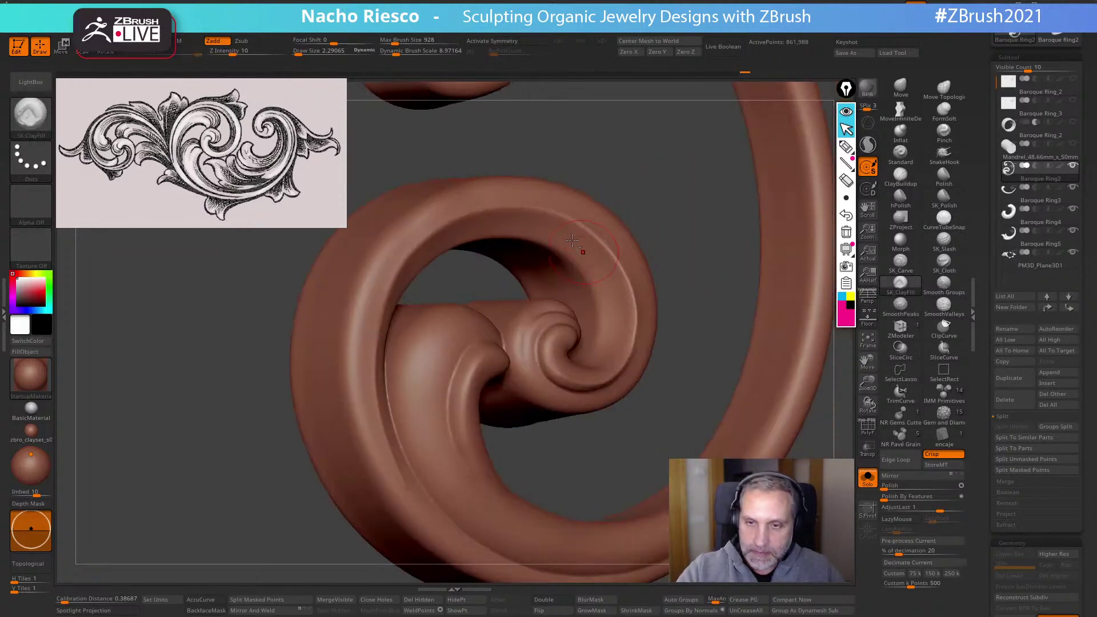
left_click_drag(662, 301, 638, 320)
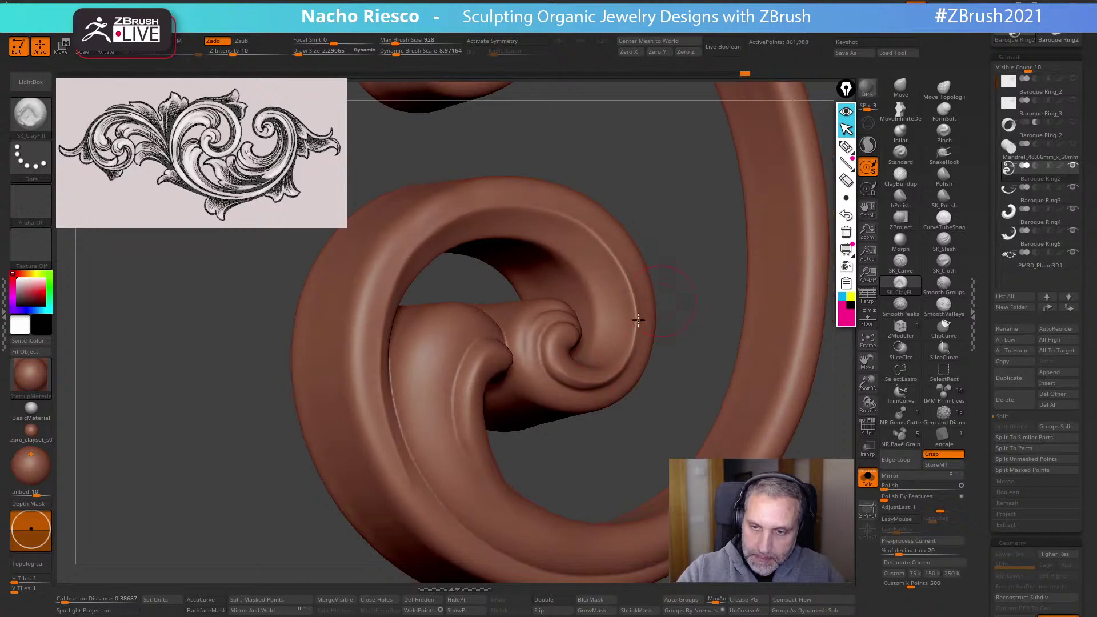
left_click_drag(575, 162, 606, 284)
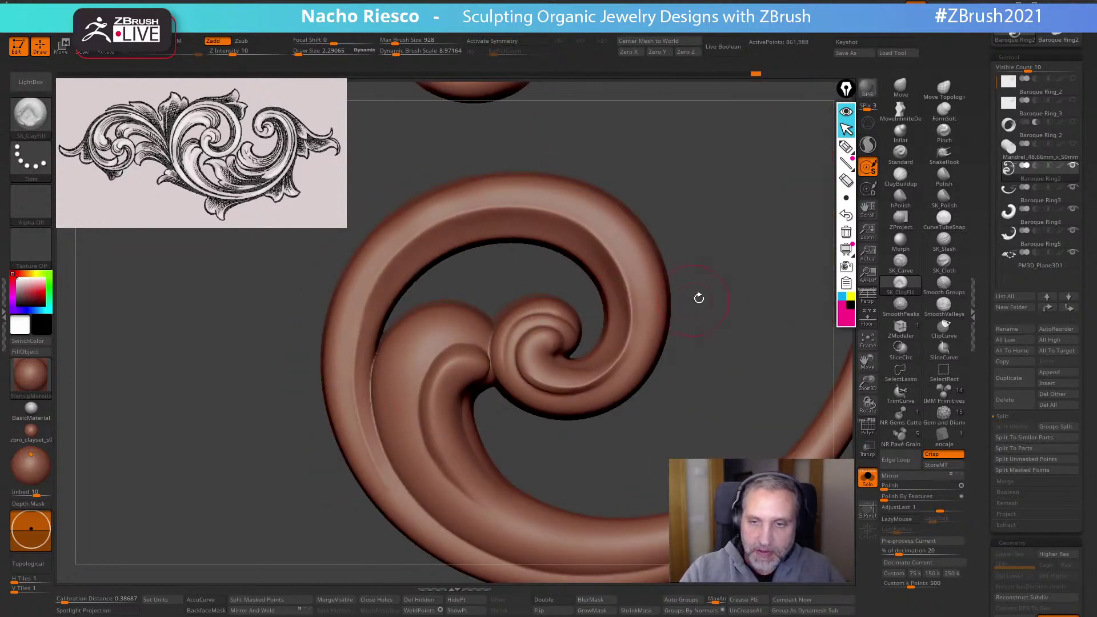
mouse_move(698, 298)
left_mouse_down()
mouse_move(690, 379)
mouse_move(577, 393)
left_mouse_up()
key("shift")
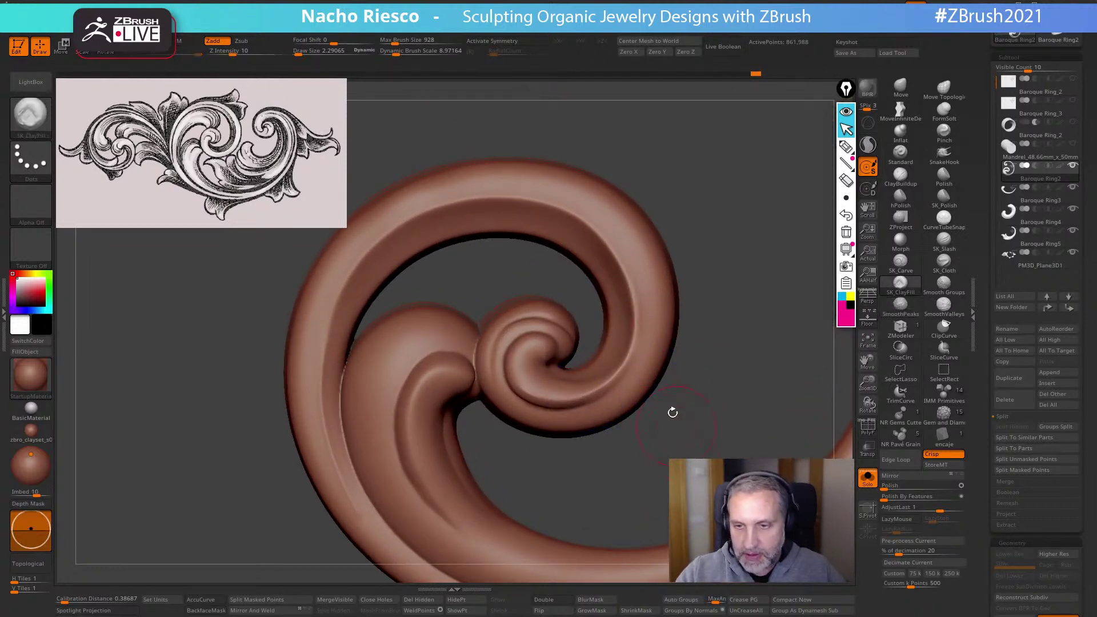
Reshape the band entering the small spiral with the Move brush at a draw size of about 7.25, using backface masking for the edit
left_click_drag(700, 421, 686, 411)
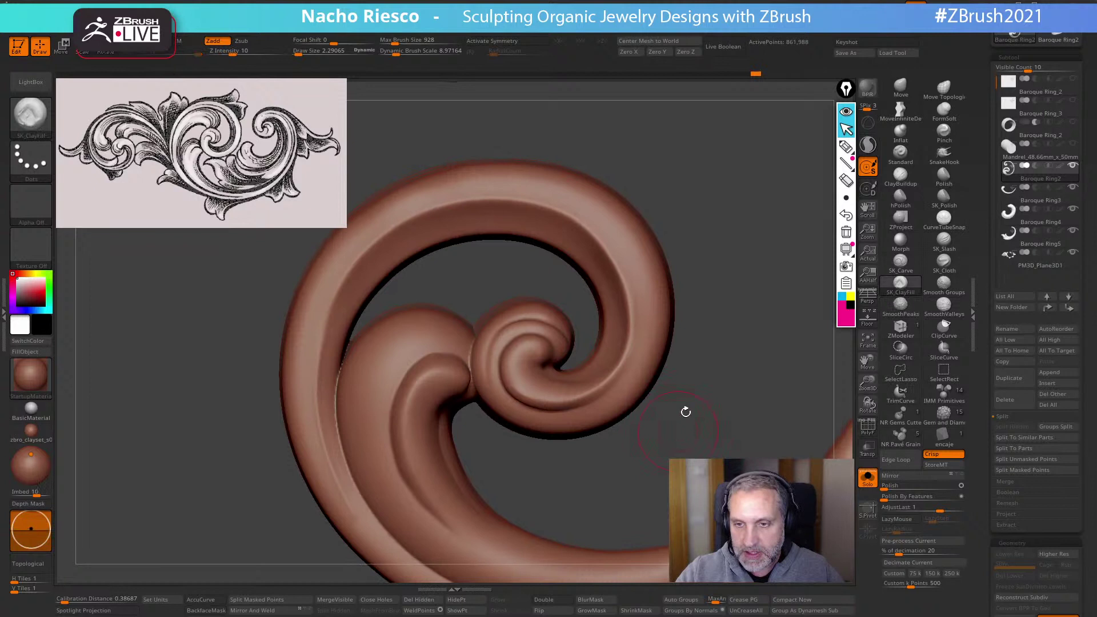
left_click(901, 87)
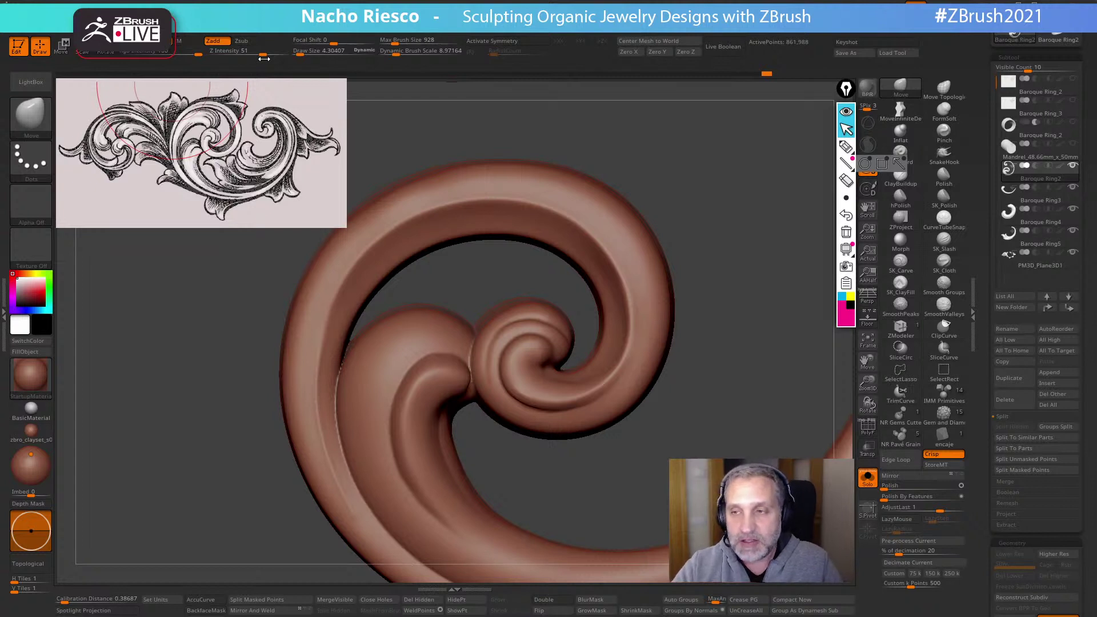
key("shift")
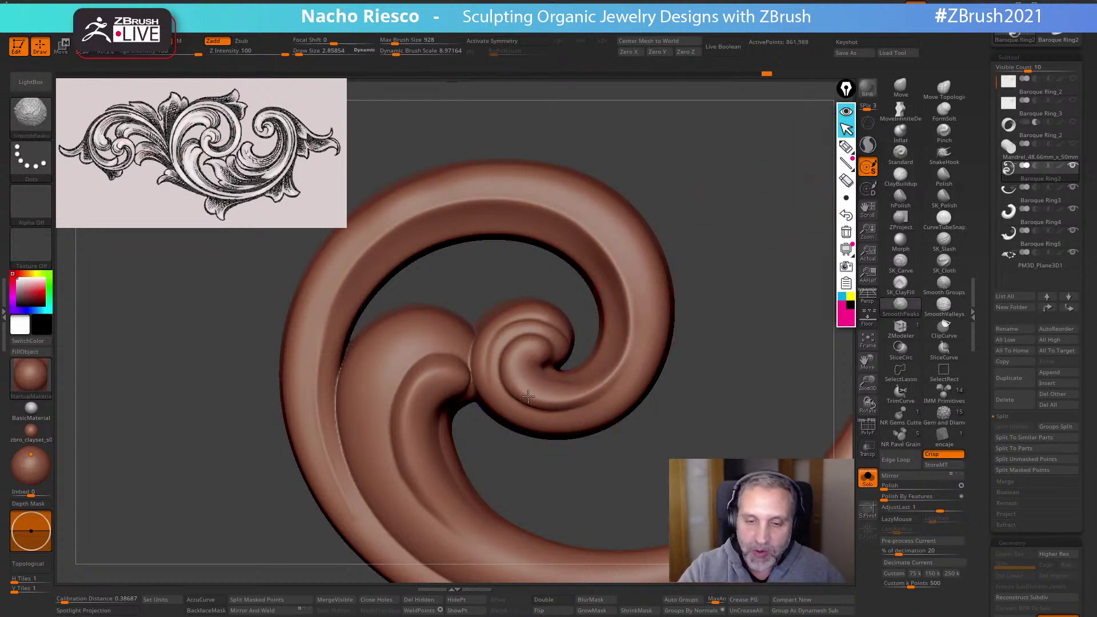
left_click(209, 609)
key("s")
left_click_drag(566, 407, 588, 391)
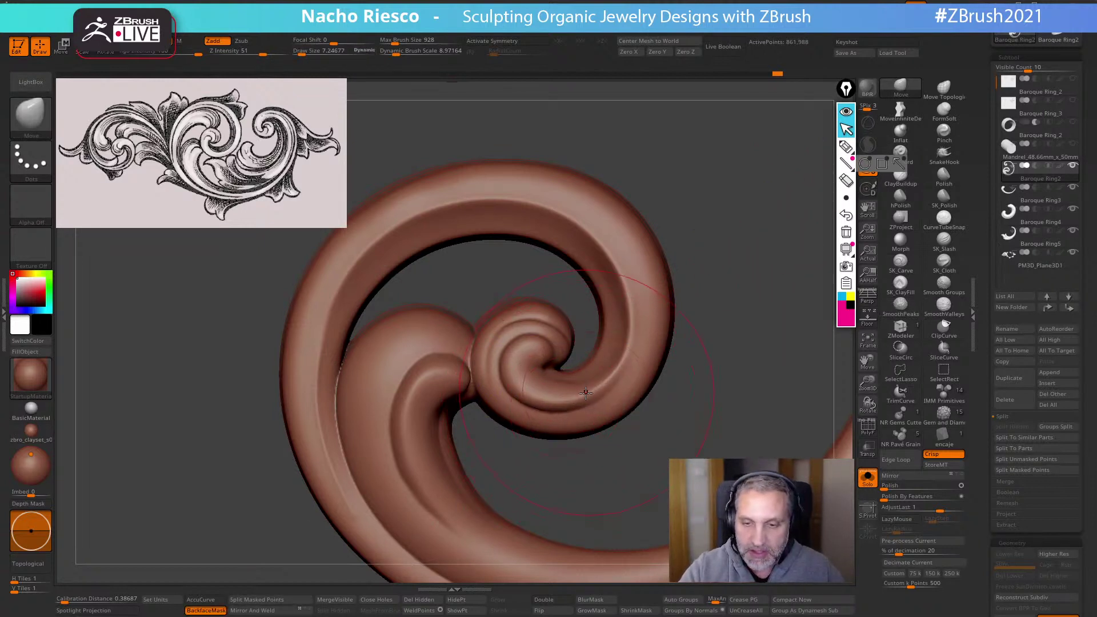
left_click(206, 610)
Update the scroll's DynaMesh and smooth the edge of the outer band beside the leaf lobe
left_click_drag(700, 413, 701, 434, "ctrl")
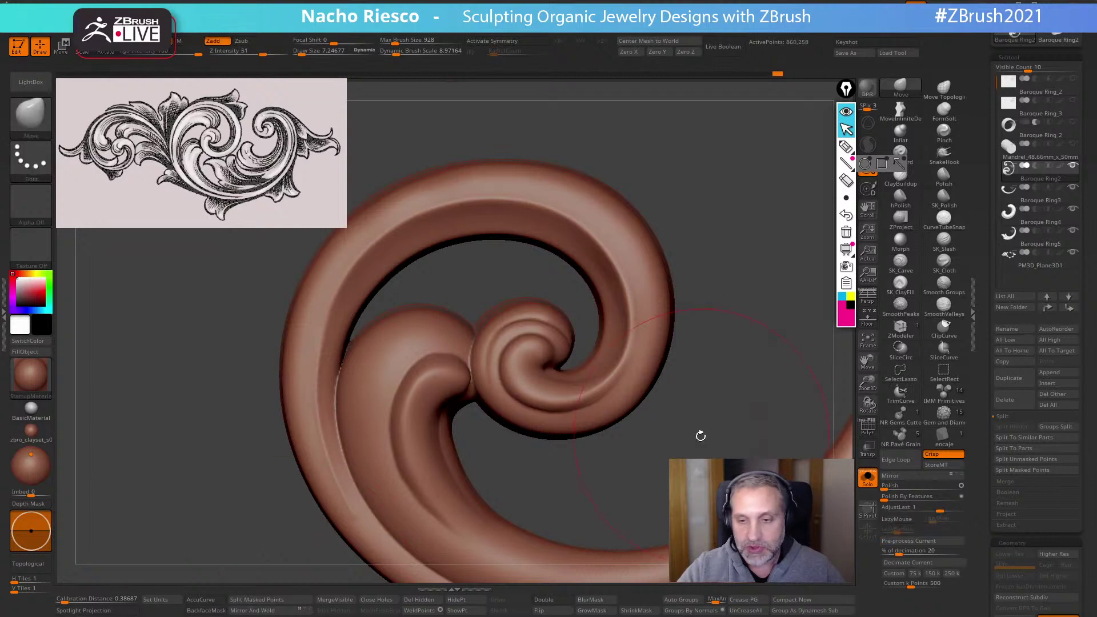
right_click_drag(700, 424, 699, 364, "ctrl")
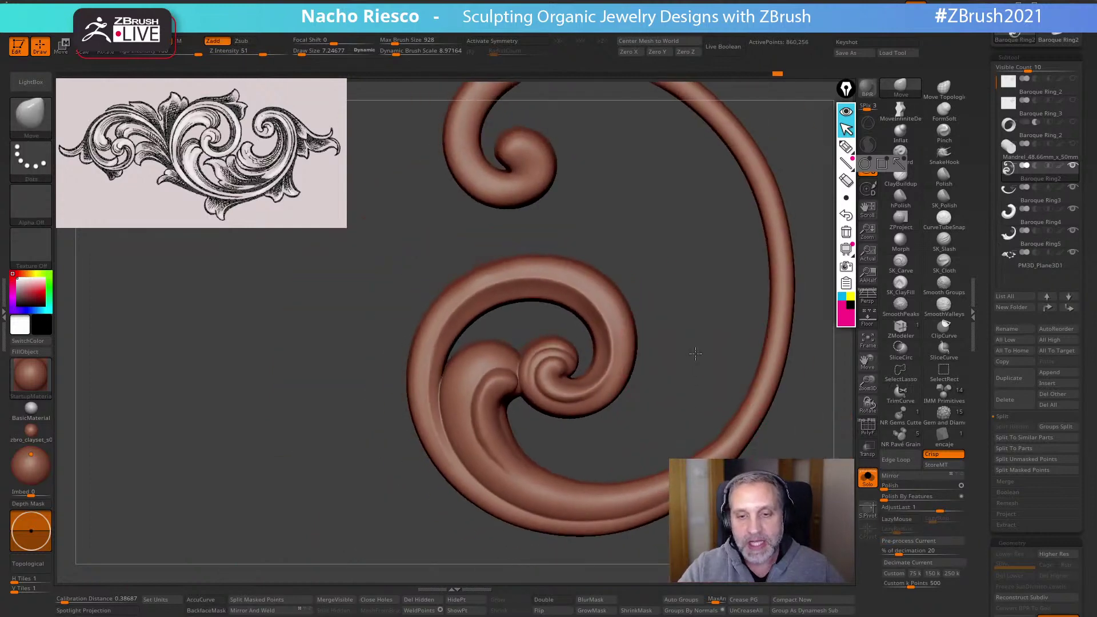
right_click_drag(748, 490, 692, 502)
mouse_move(685, 401)
right_mouse_down("ctrl")
mouse_move(684, 427)
mouse_move(711, 396)
right_mouse_up("ctrl")
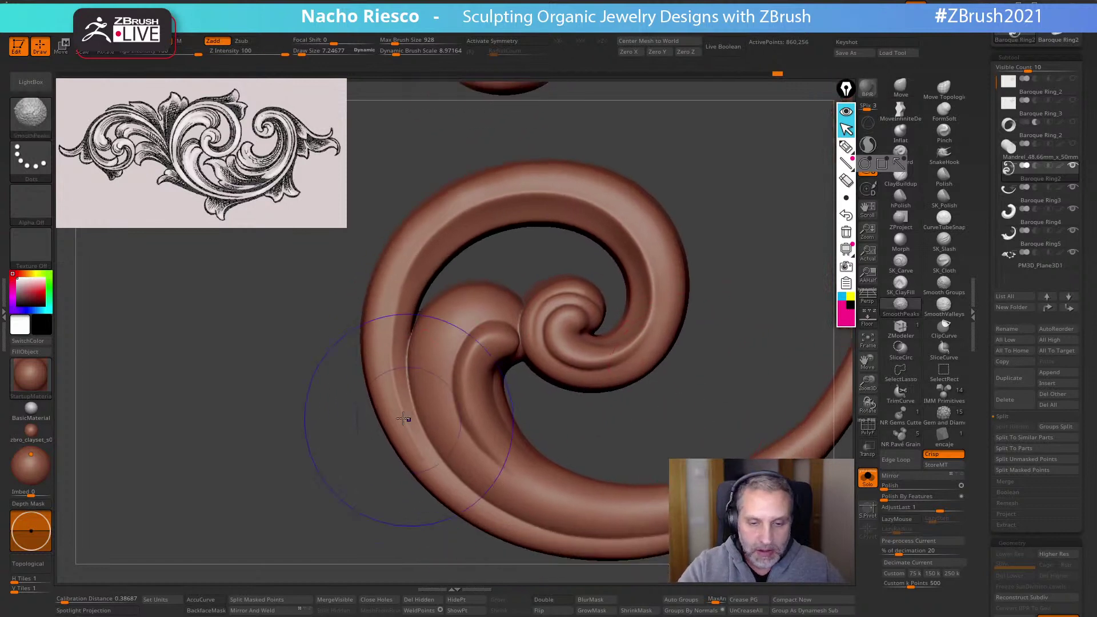
left_click_drag(407, 418, 440, 496, "shift")
Carve a groove along the leaf lobe's length with the SK_Slash brush at a draw size of about 5.18, and smooth it
left_click_drag(676, 385, 671, 413)
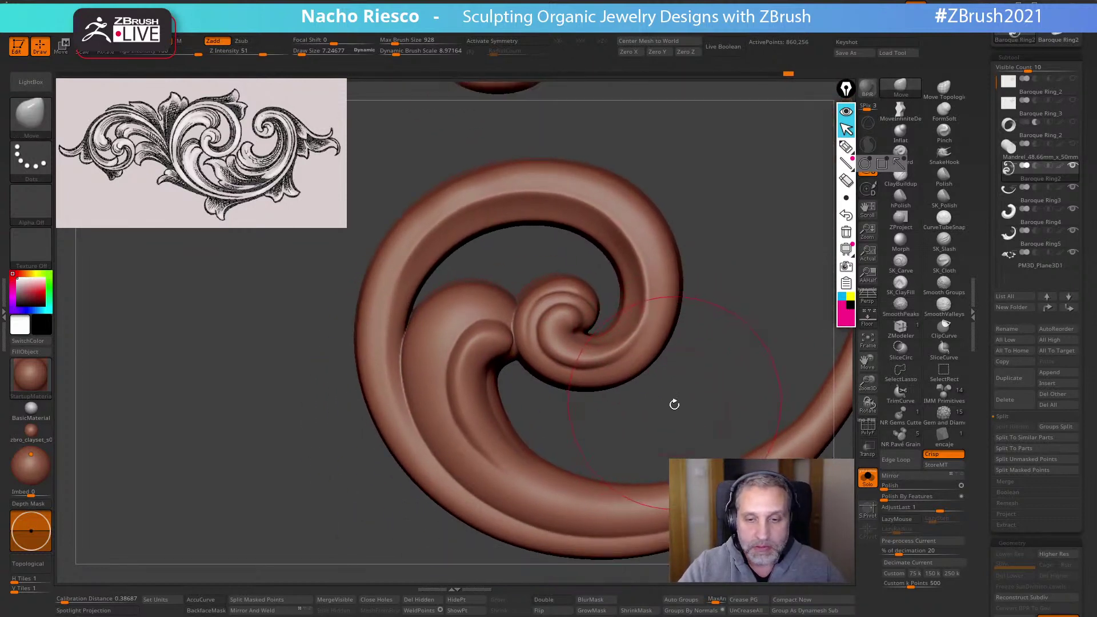
right_click_drag(673, 404, 693, 372, "alt")
left_click(944, 238)
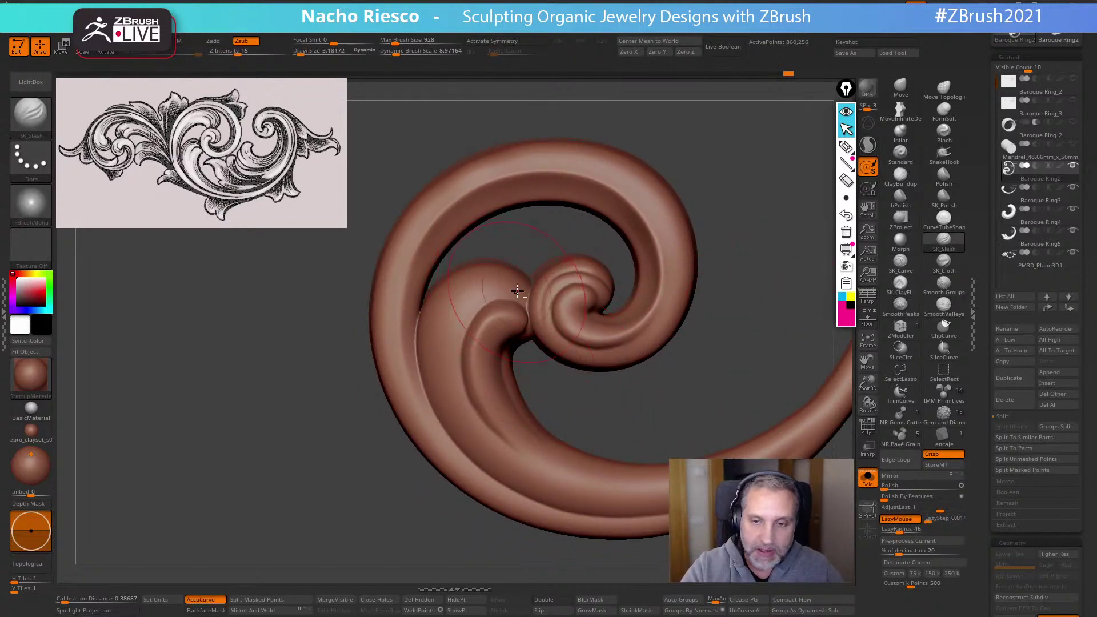
left_click_drag(516, 281, 499, 273)
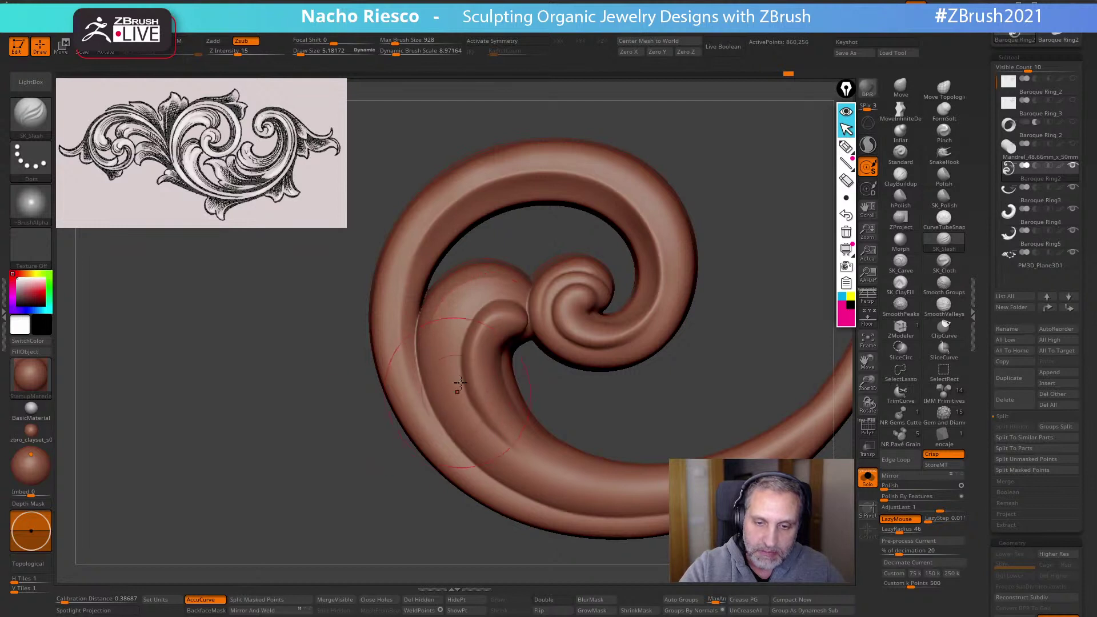
left_click_drag(460, 383, 459, 386)
mouse_move(477, 274)
left_mouse_down()
mouse_move(435, 334)
mouse_move(437, 411)
mouse_move(517, 482)
left_mouse_up()
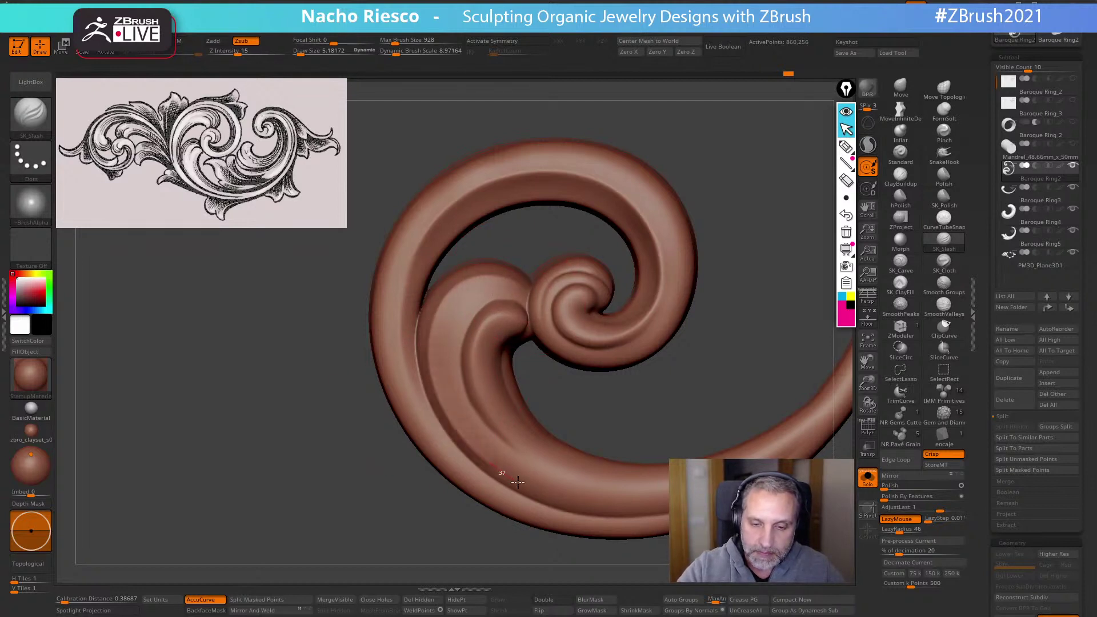
left_click_drag(606, 406, 669, 370)
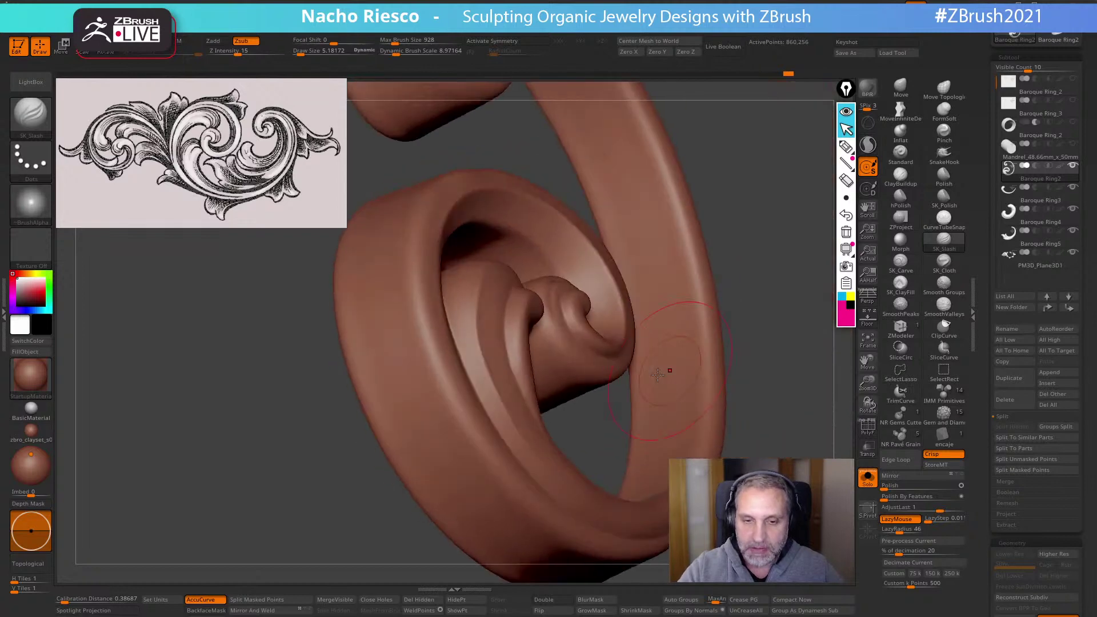
left_click_drag(466, 349, 488, 408, "shift")
Carve grooves along the leaf lobe's inner fold and down the stem with the SK_Slash brush at a draw size of about 5.18
mouse_move(785, 411)
left_mouse_down()
mouse_move(673, 286)
mouse_move(629, 182)
mouse_move(614, 245)
left_mouse_up()
left_click_drag(419, 388, 502, 429)
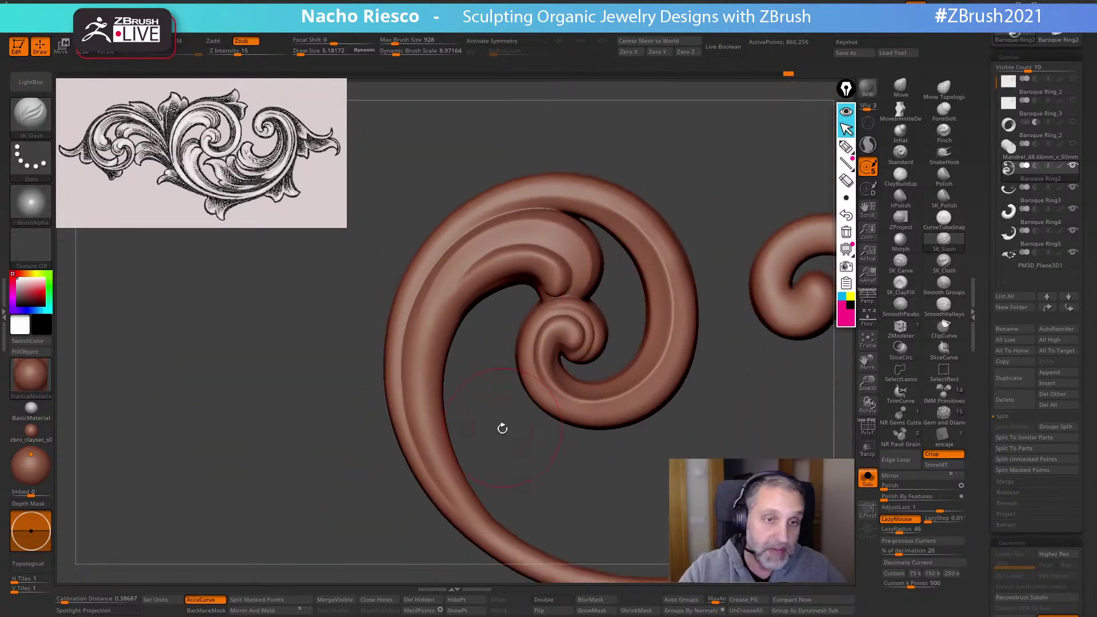
left_click_drag(479, 387, 503, 394)
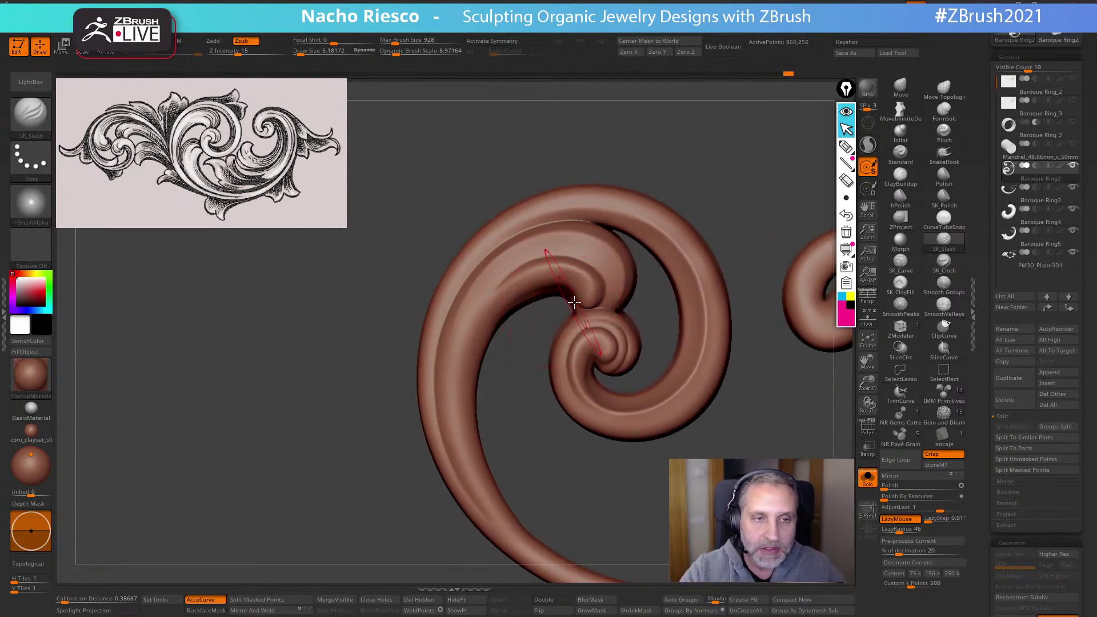
mouse_move(591, 297)
left_mouse_down()
mouse_move(585, 266)
mouse_move(557, 257)
mouse_move(513, 280)
mouse_move(478, 318)
mouse_move(458, 394)
mouse_move(459, 437)
mouse_move(496, 454)
mouse_move(459, 422)
mouse_move(491, 288)
mouse_move(543, 264)
mouse_move(582, 270)
mouse_move(602, 296)
left_mouse_up()
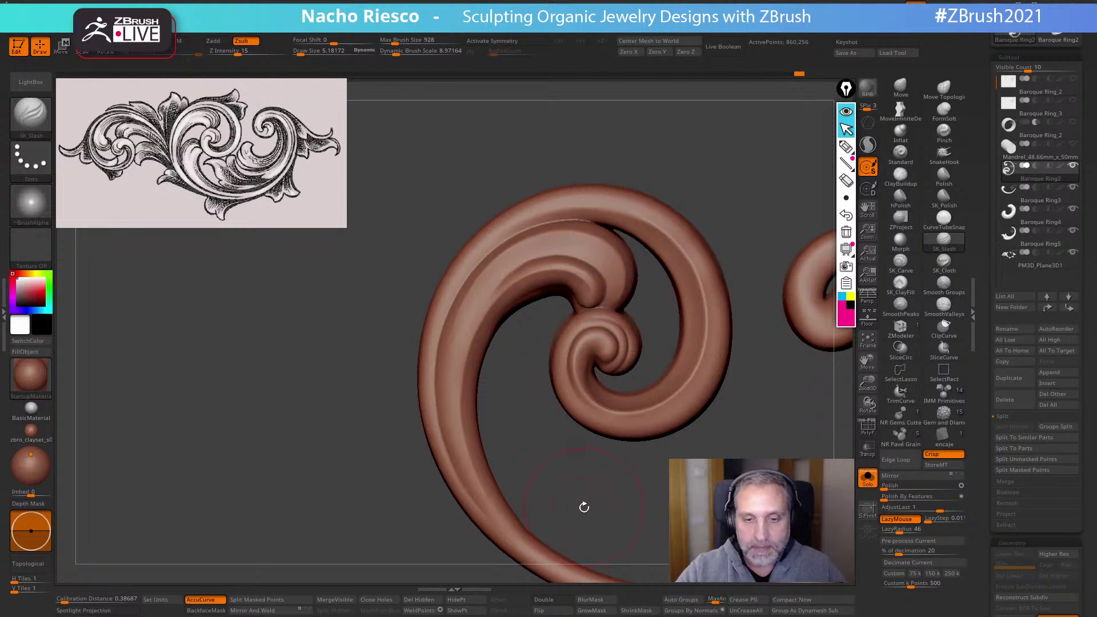
left_click_drag(562, 274, 491, 294)
mouse_move(466, 343)
left_mouse_down()
mouse_move(475, 471)
mouse_move(503, 520)
mouse_move(571, 546)
left_mouse_up()
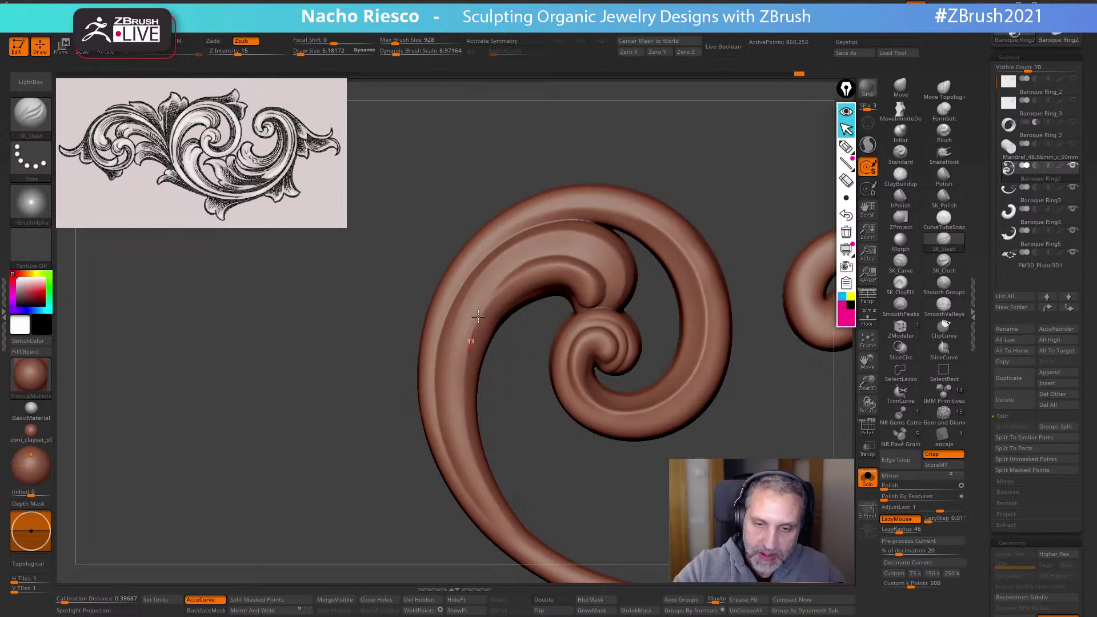
mouse_move(556, 262)
left_mouse_down()
mouse_move(588, 270)
mouse_move(593, 322)
left_mouse_up()
Set the LazyRadius to 27 and carve a crease at the inner corner of the opposite curl with the SK_Slash brush
left_click_drag(574, 484, 591, 505, "alt")
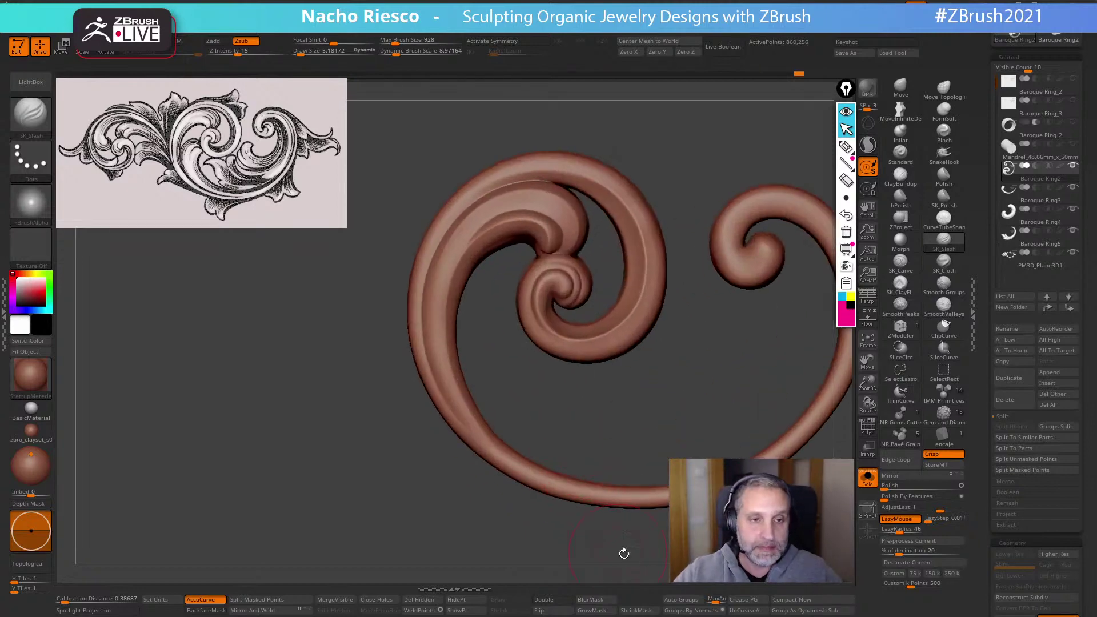
left_click_drag(624, 554, 592, 560, "alt")
left_click_drag(681, 545, 612, 370, "alt")
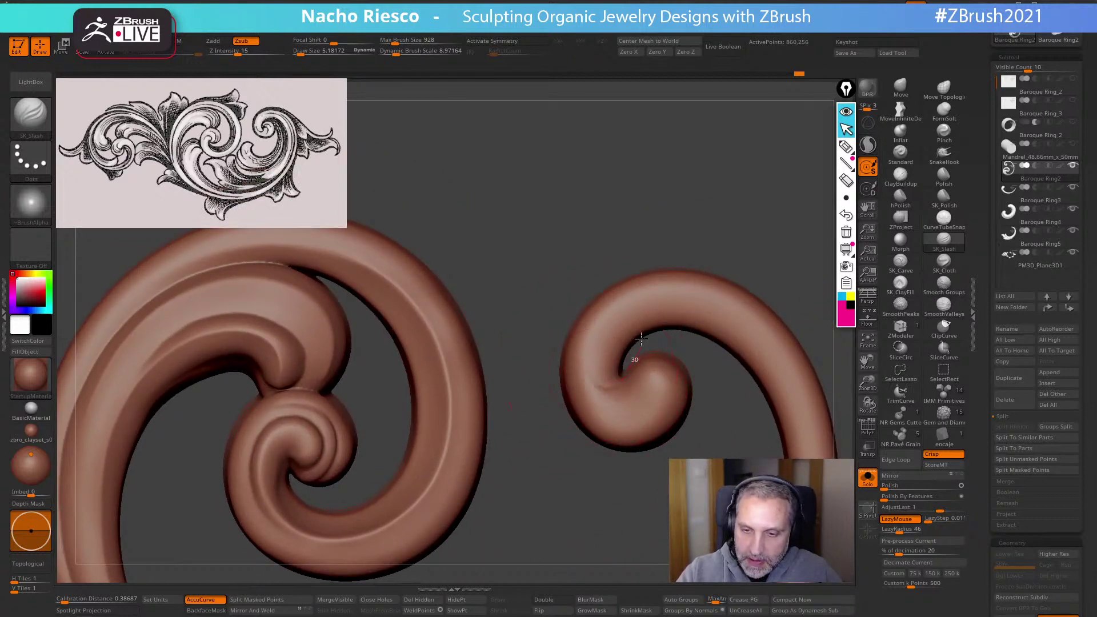
left_click_drag(905, 529, 898, 530)
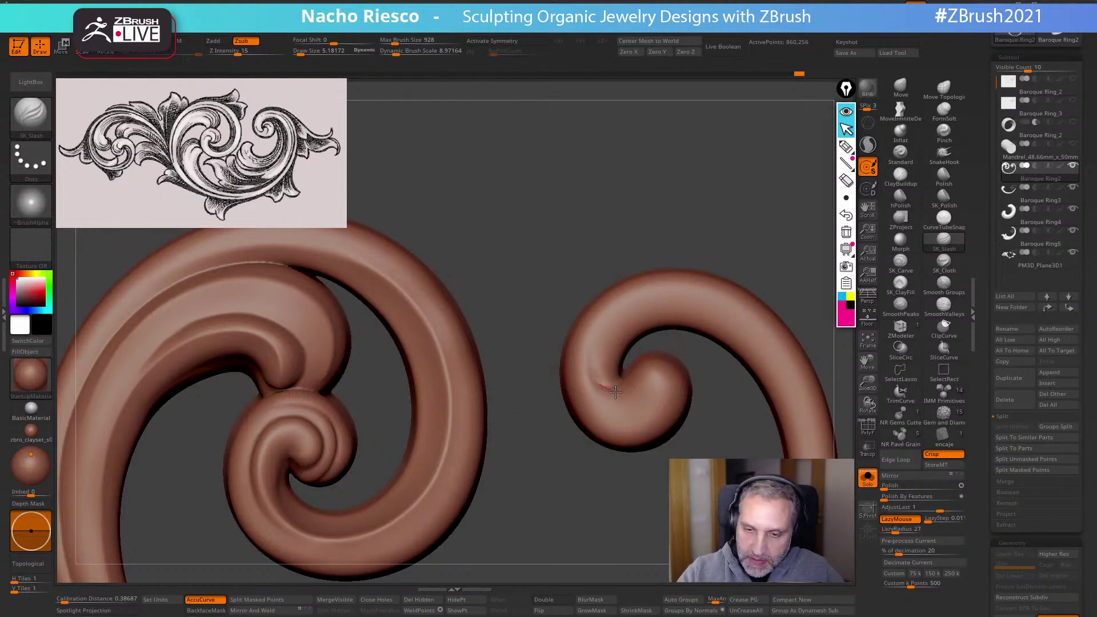
left_click_drag(588, 371, 594, 387)
Mask a curved strip on the face of the opposite curl at a draw size of about 1.21, and invert the mask
left_click_drag(678, 575, 655, 471, "alt")
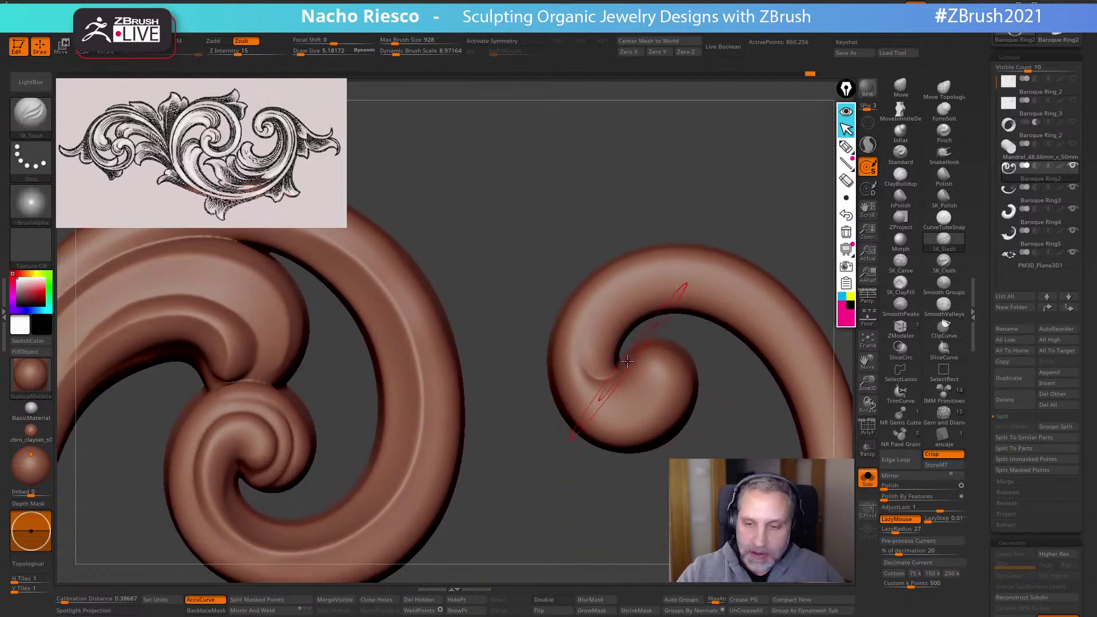
key("s")
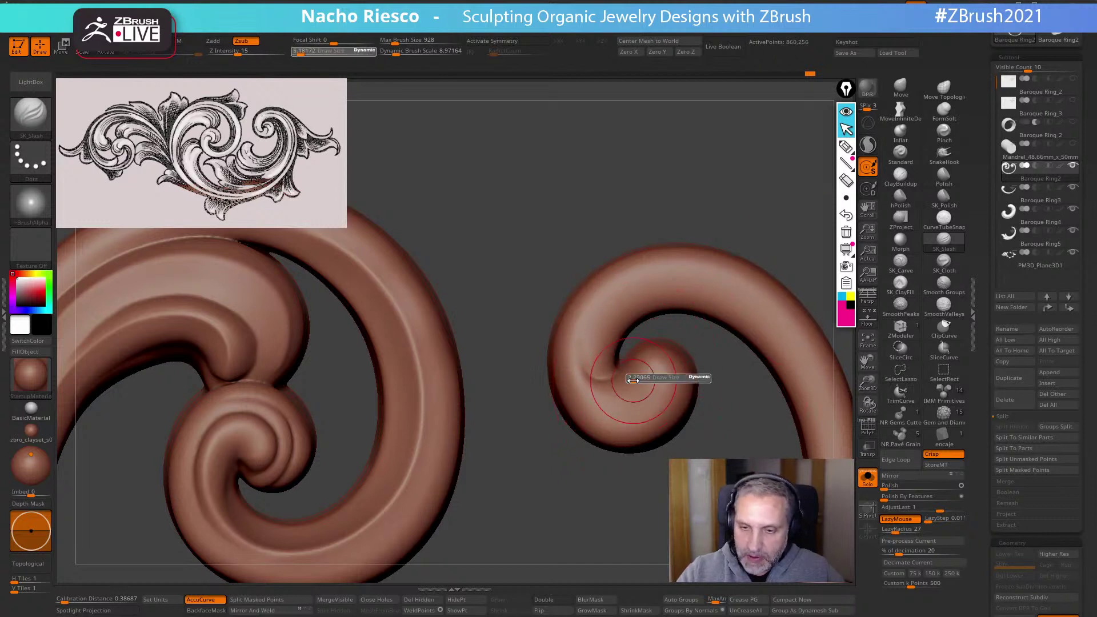
left_click_drag(686, 379, 631, 379)
mouse_move(571, 344)
left_mouse_down("ctrl")
mouse_move(581, 394)
mouse_move(642, 389)
mouse_move(658, 355)
left_mouse_up("ctrl")
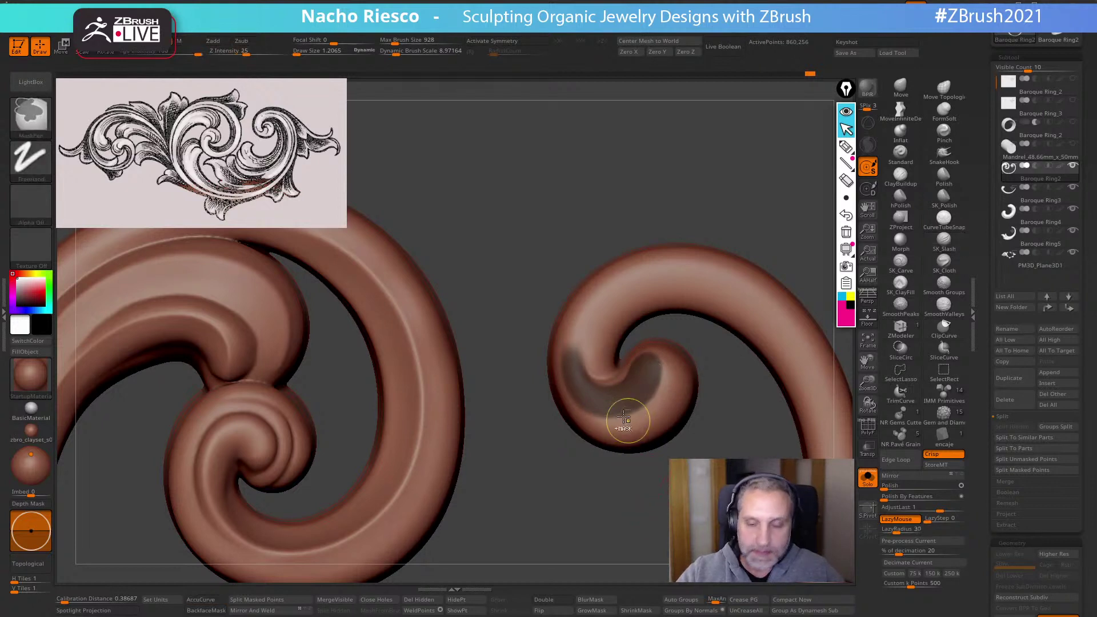
mouse_move(590, 404)
left_mouse_down("ctrl")
mouse_move(646, 380)
mouse_move(650, 366)
left_mouse_up("ctrl")
Try to raise the unmasked strip on the curl with the Move brush at a draw size of about 8.43
key("w")
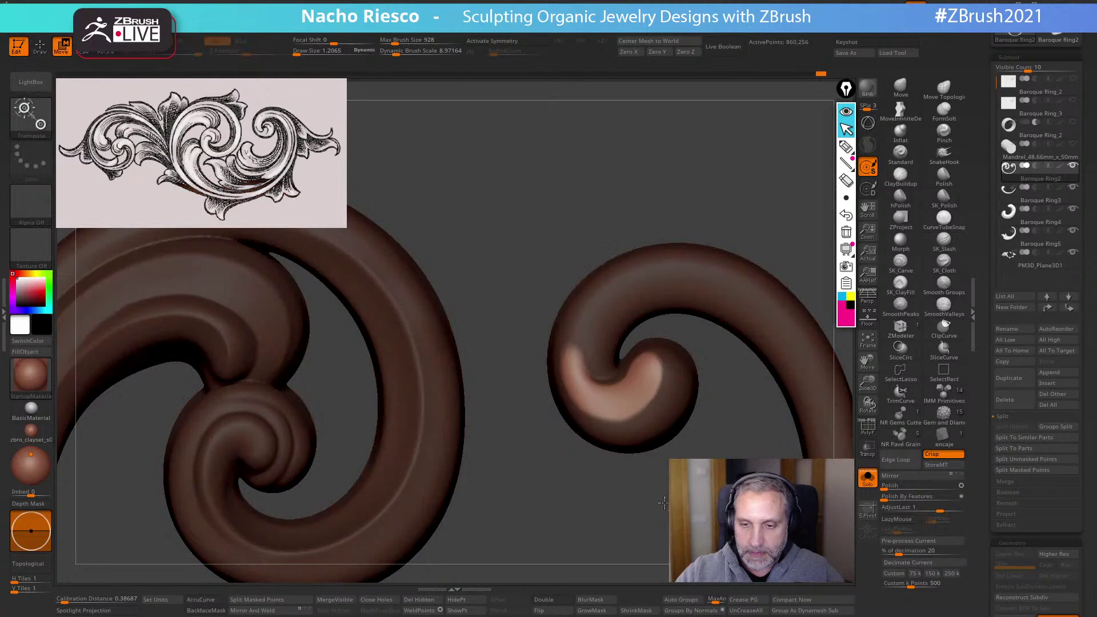
key("q")
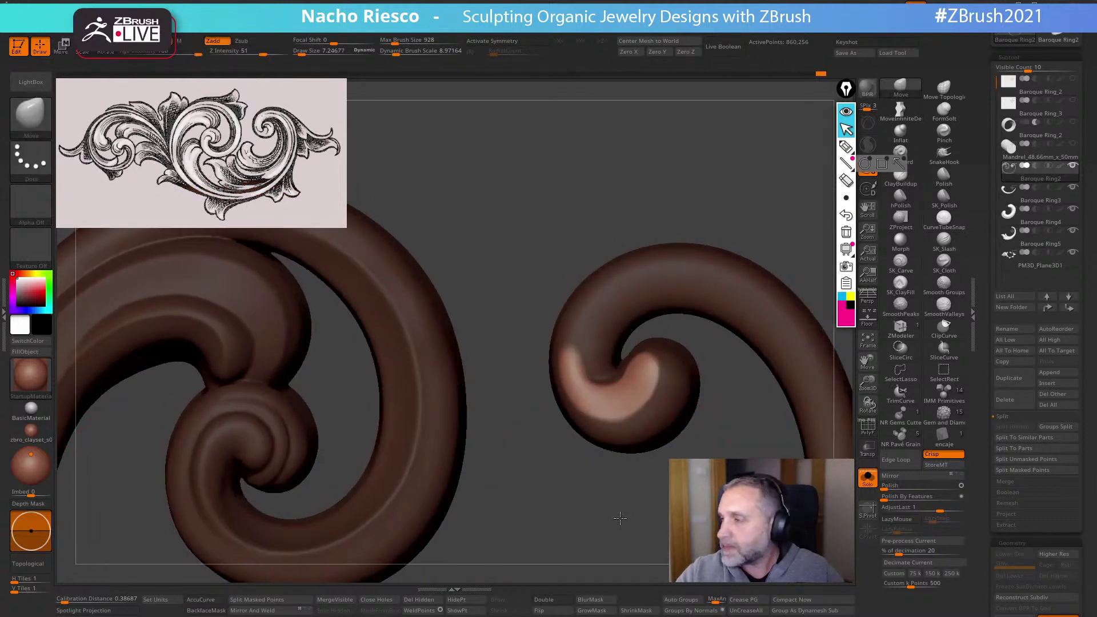
left_click_drag(620, 518, 622, 477)
key("s")
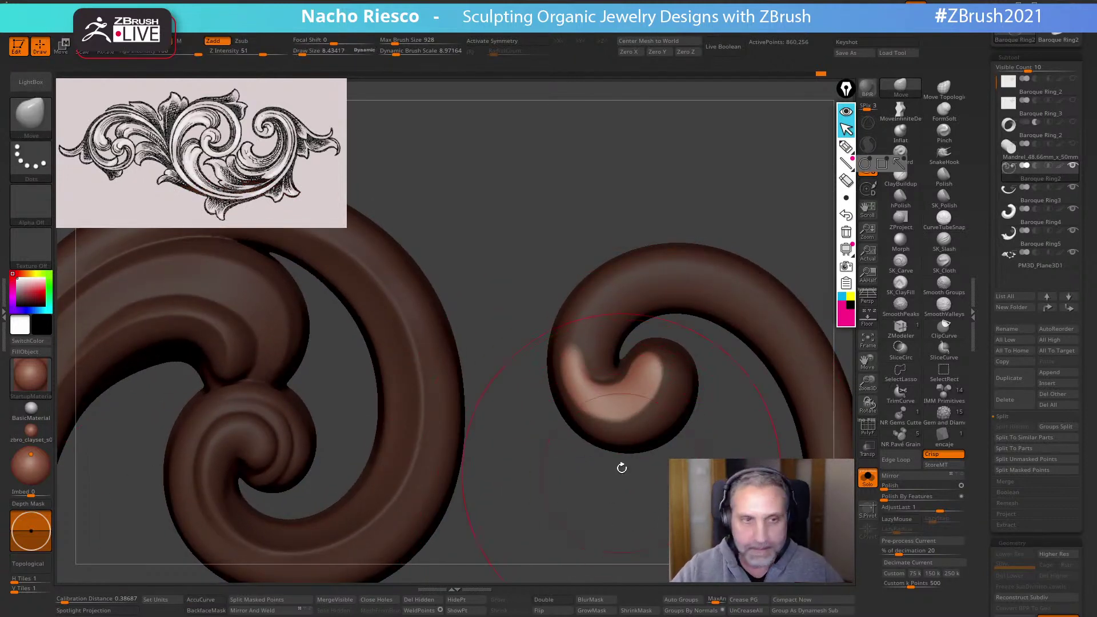
left_click_drag(640, 370, 634, 384, "alt")
Store a morph target for the scroll mesh
mouse_move(754, 489)
left_mouse_down()
mouse_move(639, 492)
mouse_move(800, 489)
mouse_move(479, 482)
left_mouse_up()
left_click_drag(619, 482, 639, 443)
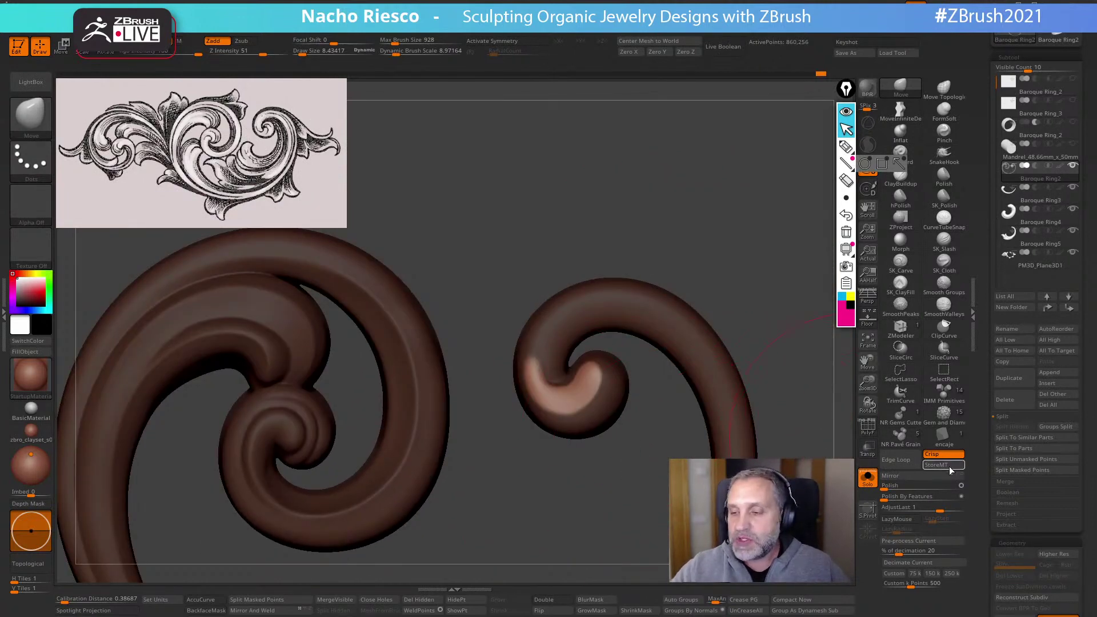
left_click_drag(980, 465, 978, 269)
left_click_drag(989, 426, 980, 295)
left_click_drag(771, 370, 781, 356, "alt")
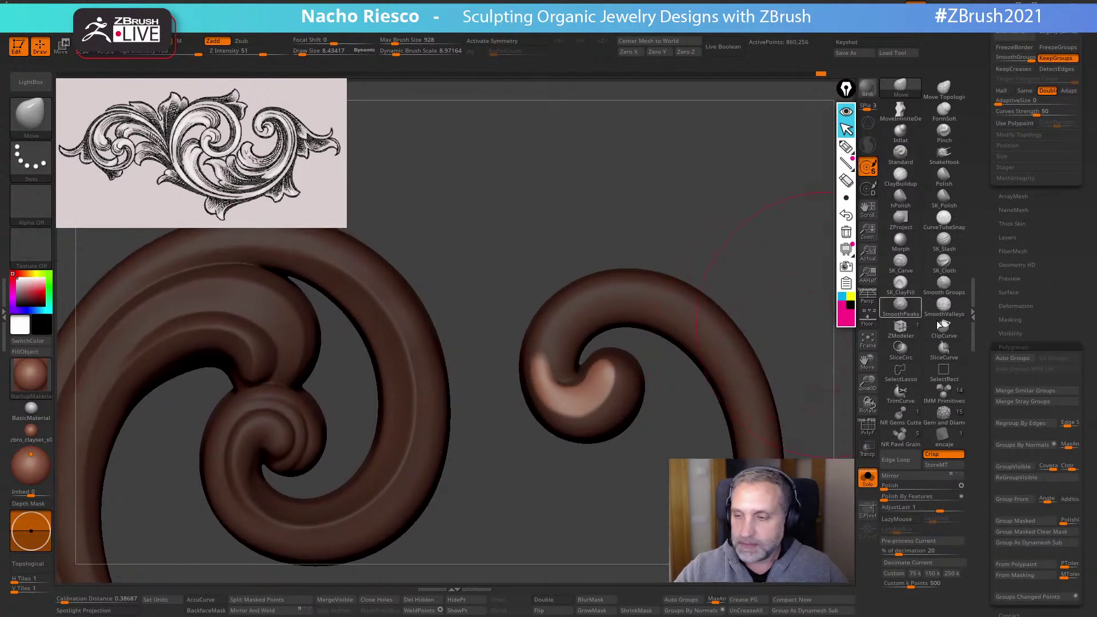
left_click(1019, 347)
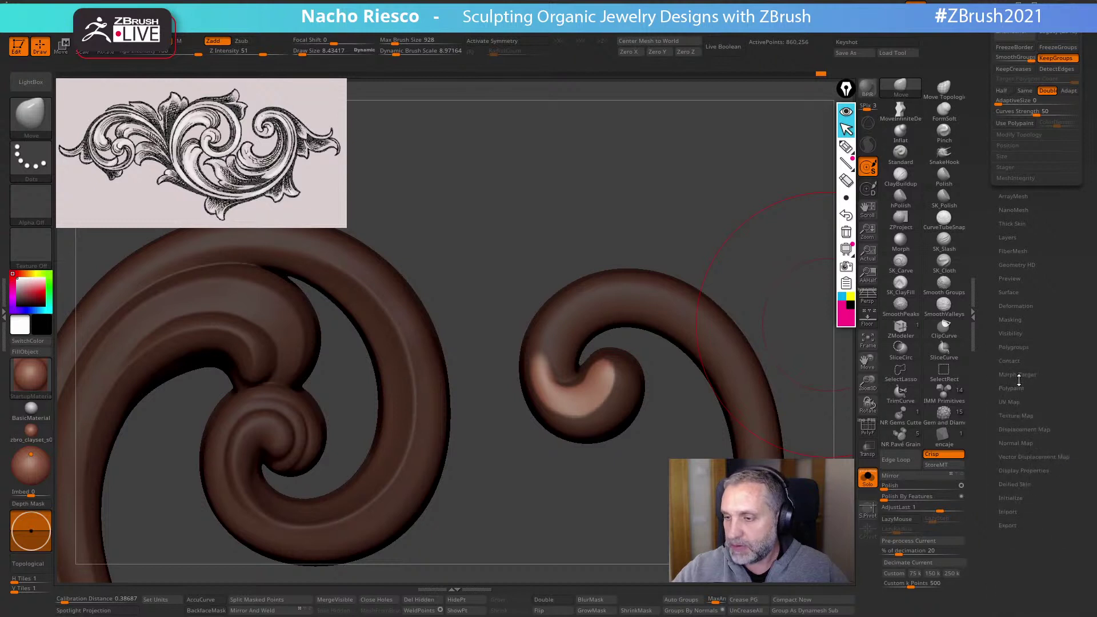
left_click(1018, 375)
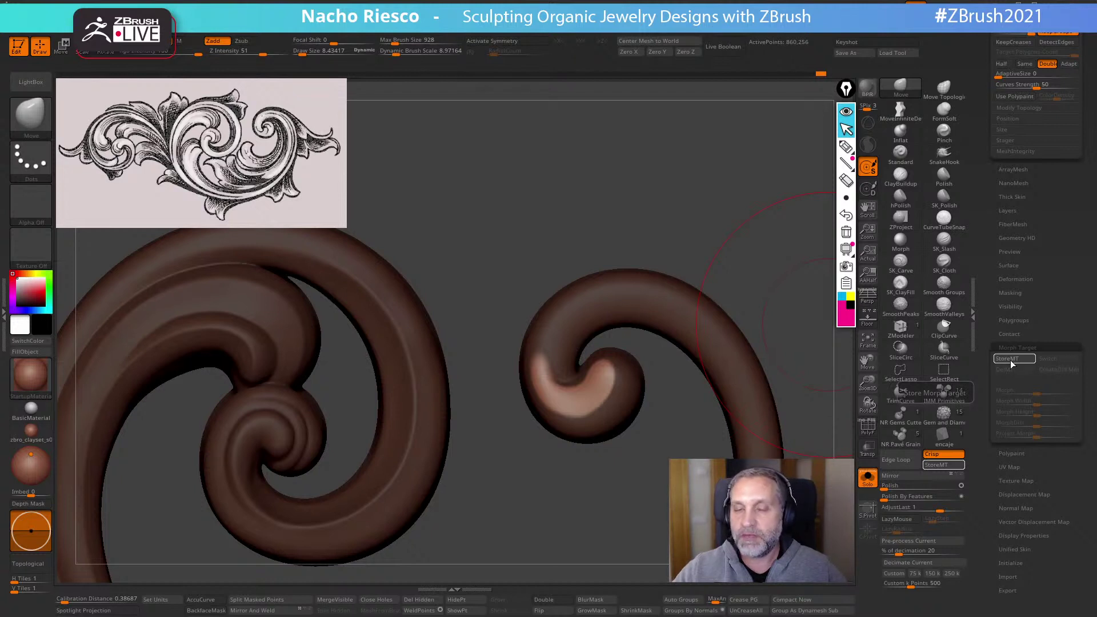
left_click(1009, 359)
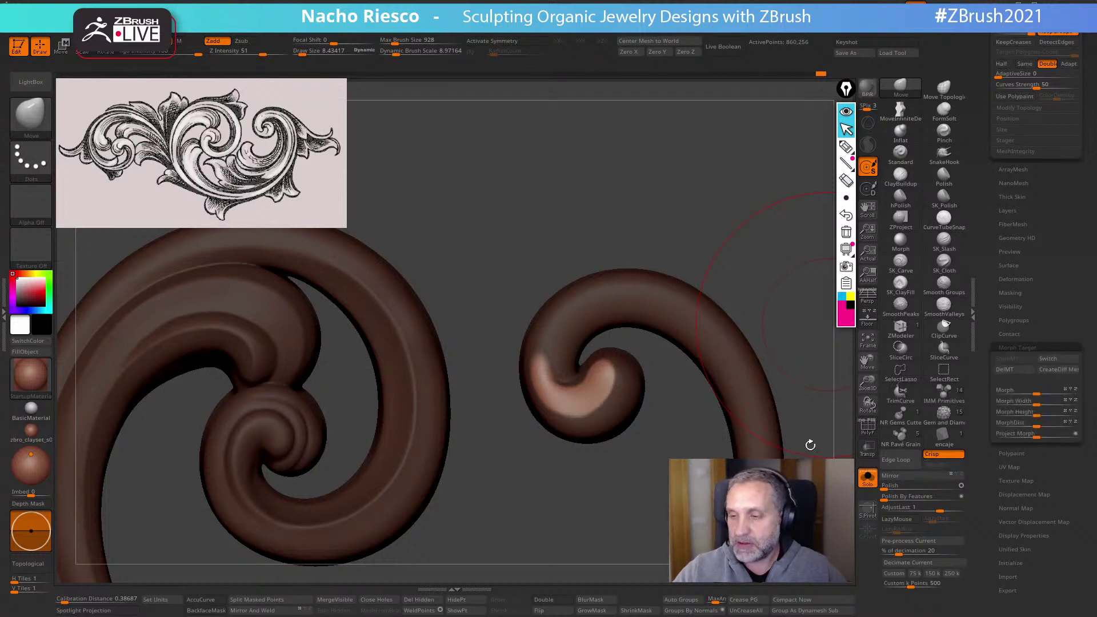
Raise the unmasked strip on the curl with the Move brush and clear the mask
left_click_drag(596, 384, 600, 381)
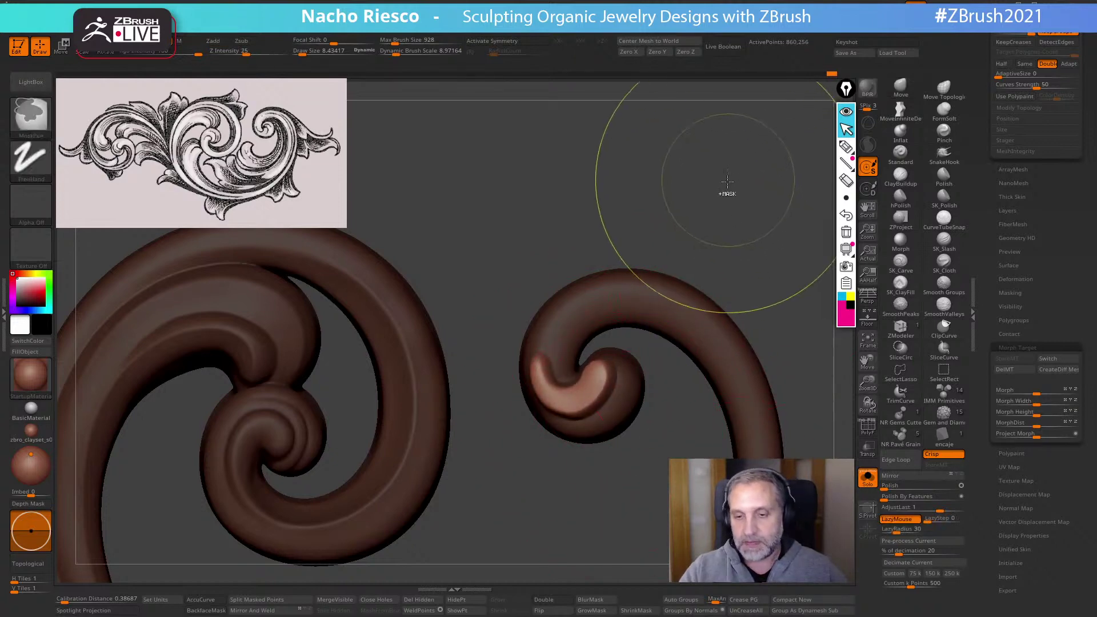
left_click_drag(725, 191, 532, 370, "ctrl")
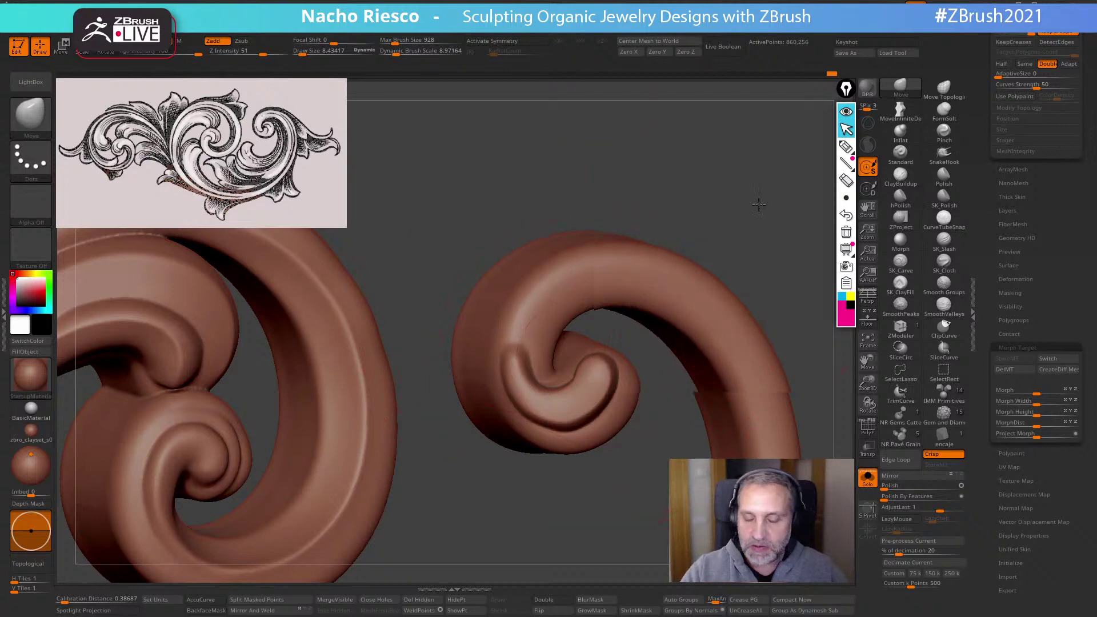
left_click_drag(599, 366, 526, 338)
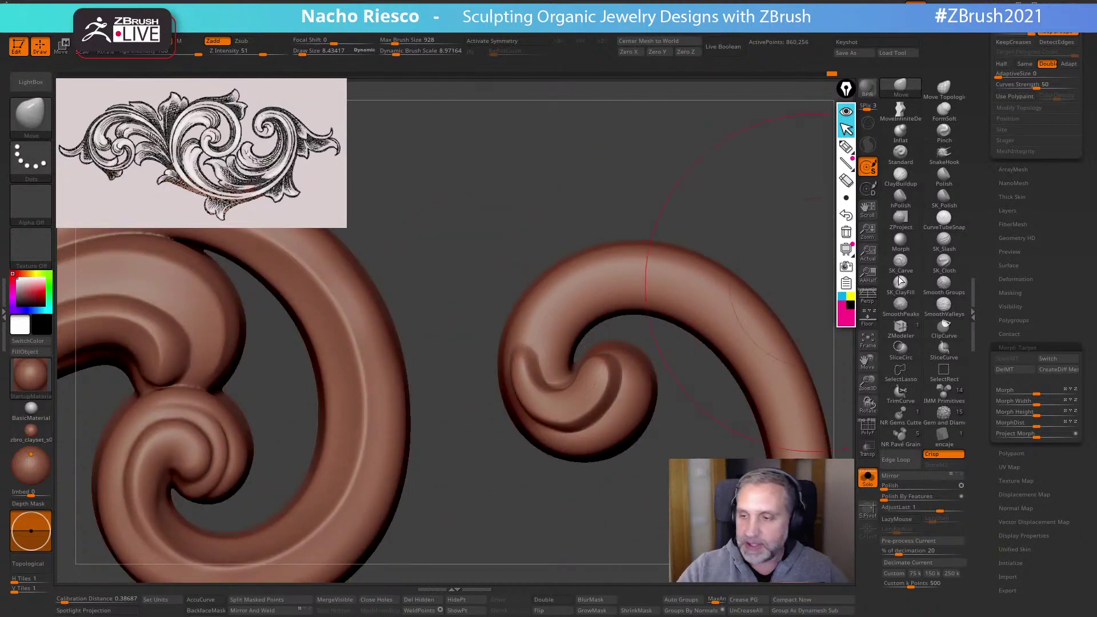
Fade the raised strip's outer end back into the curl with the Morph brush at a draw size of about 2.86 and Z Intensity 8
left_click(900, 240)
key("s")
left_click_drag(544, 383, 529, 320)
key("s")
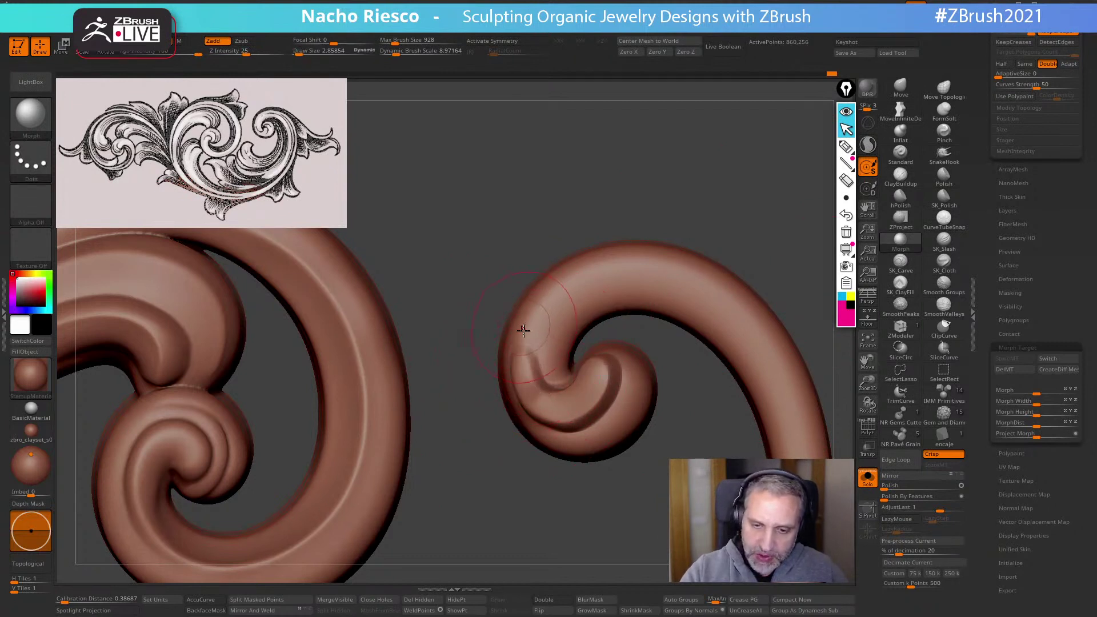
key("ctrl+z")
left_click_drag(247, 51, 217, 51)
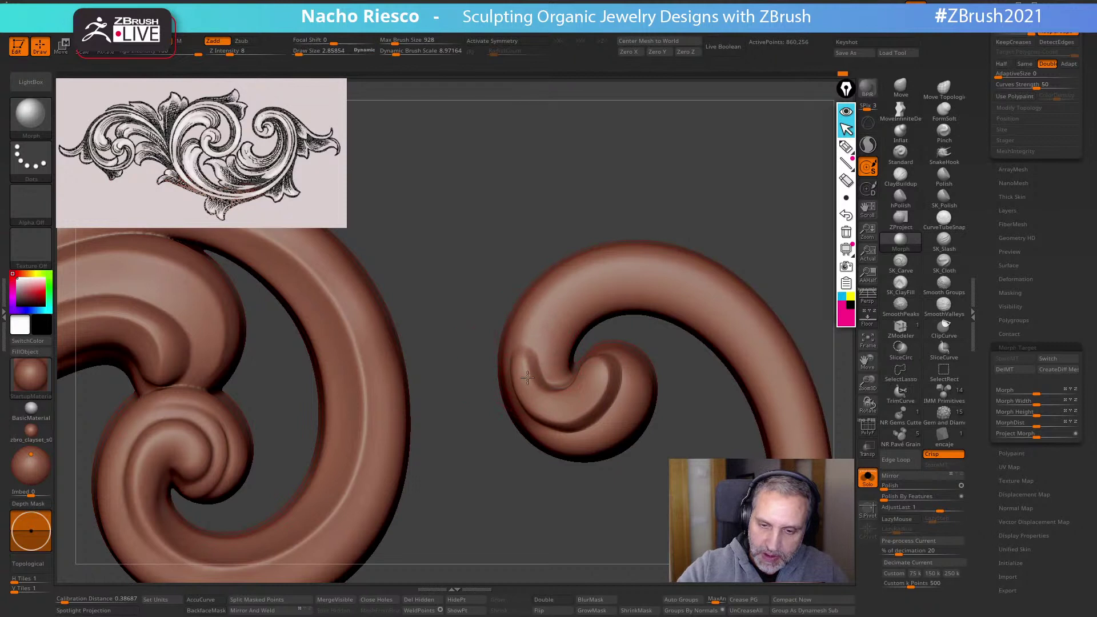
left_click_drag(527, 397, 517, 348)
left_click_drag(527, 391, 526, 350)
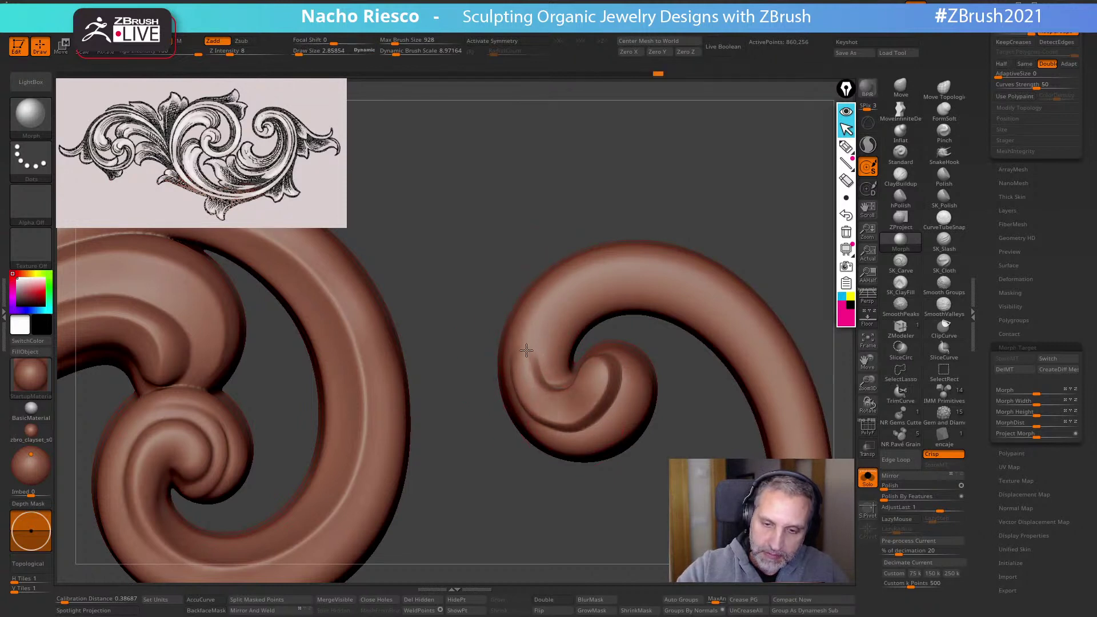
Smooth the inner end of the raised strip around the curl's centre with the SmoothPeaks brush
key("shift")
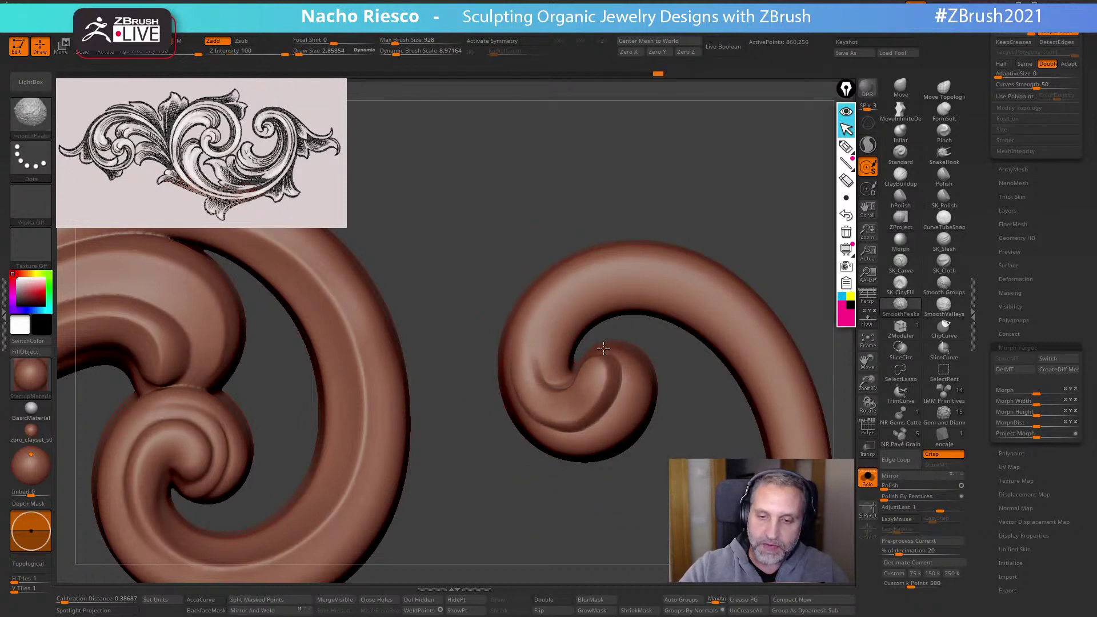
left_click_drag(592, 383, 592, 388, "shift")
left_click_drag(656, 504, 663, 476, "alt")
mouse_move(573, 385)
left_mouse_down("shift")
mouse_move(596, 357)
mouse_move(594, 371)
left_mouse_up("shift")
mouse_move(600, 491)
left_mouse_down()
mouse_move(609, 501)
mouse_move(663, 451)
left_mouse_up()
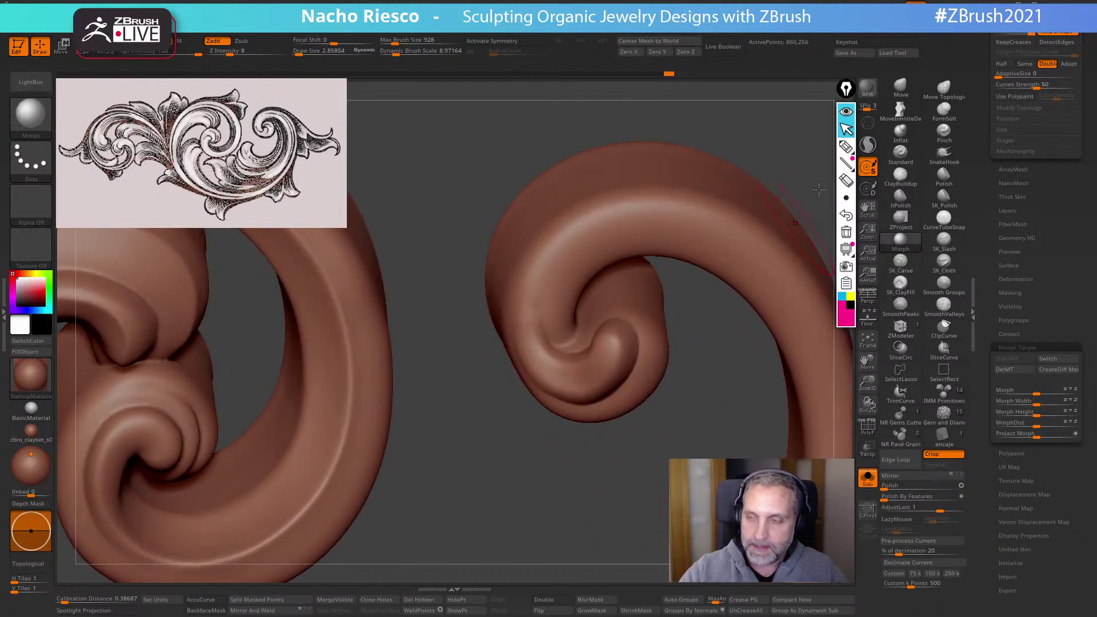
Turn on backface masking, reshape the curl's inner lobe with the Move brush at draw sizes of about 1.83 and 2.29, and update the DynaMesh
left_click(897, 91)
left_click(206, 609)
key("s")
left_click_drag(568, 389, 562, 390)
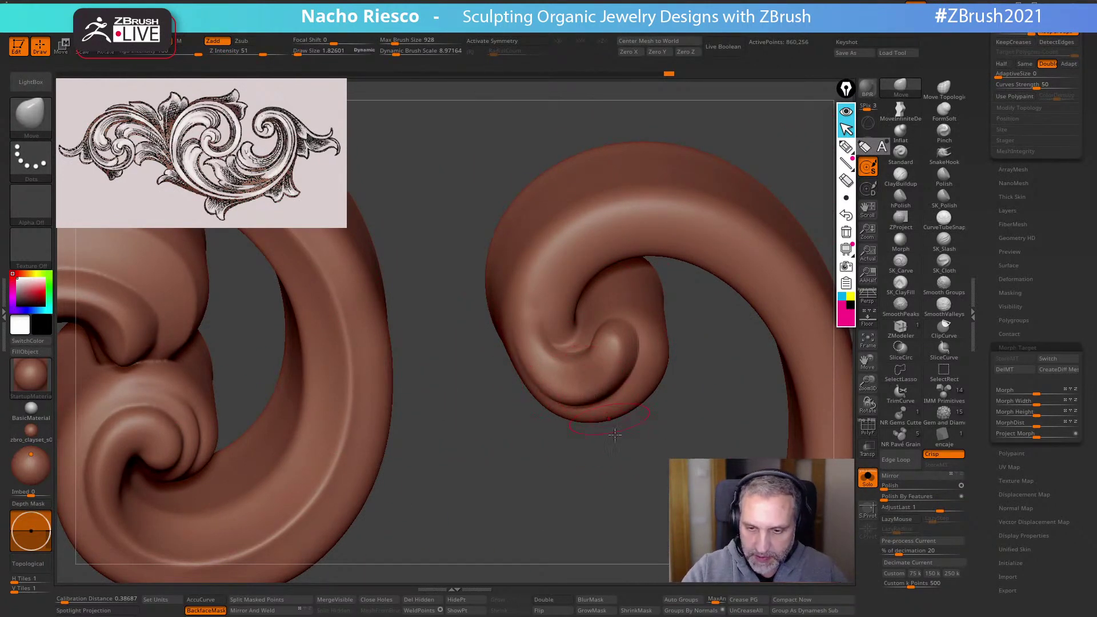
right_click_drag(594, 383, 597, 378)
key("bracketright")
mouse_move(601, 382)
left_mouse_down()
mouse_move(612, 351)
mouse_move(604, 375)
left_mouse_up()
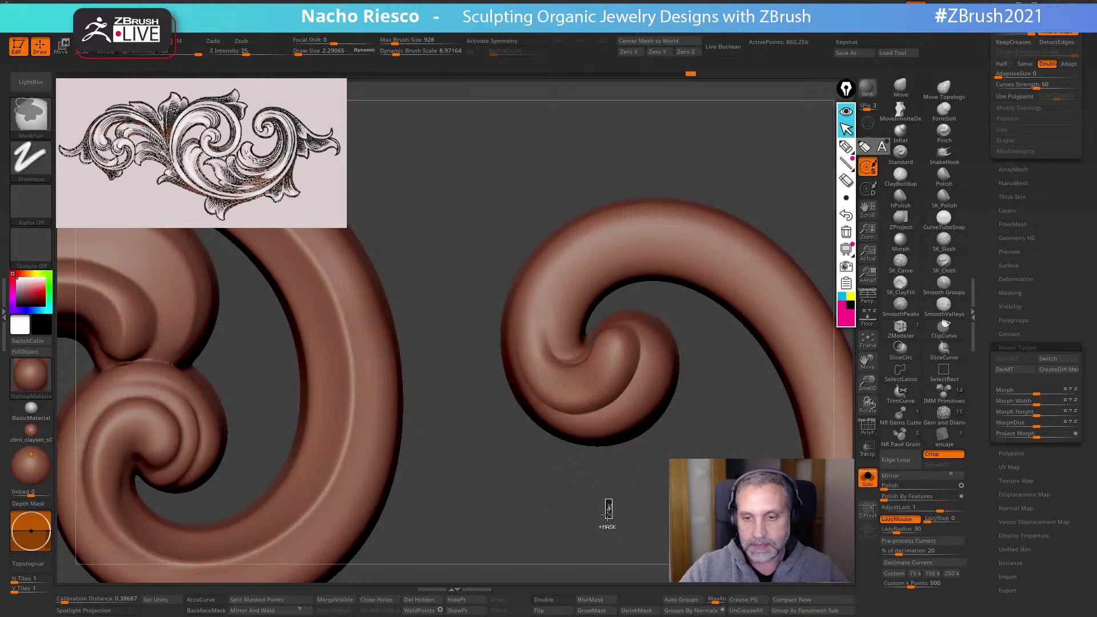
right_click_drag(606, 514, 705, 373)
Build up a rounded ridge above the curl's inner lobe with ClayBuildup, using no alpha and a draw size of about 1.21
left_click_drag(759, 326, 711, 345, "alt")
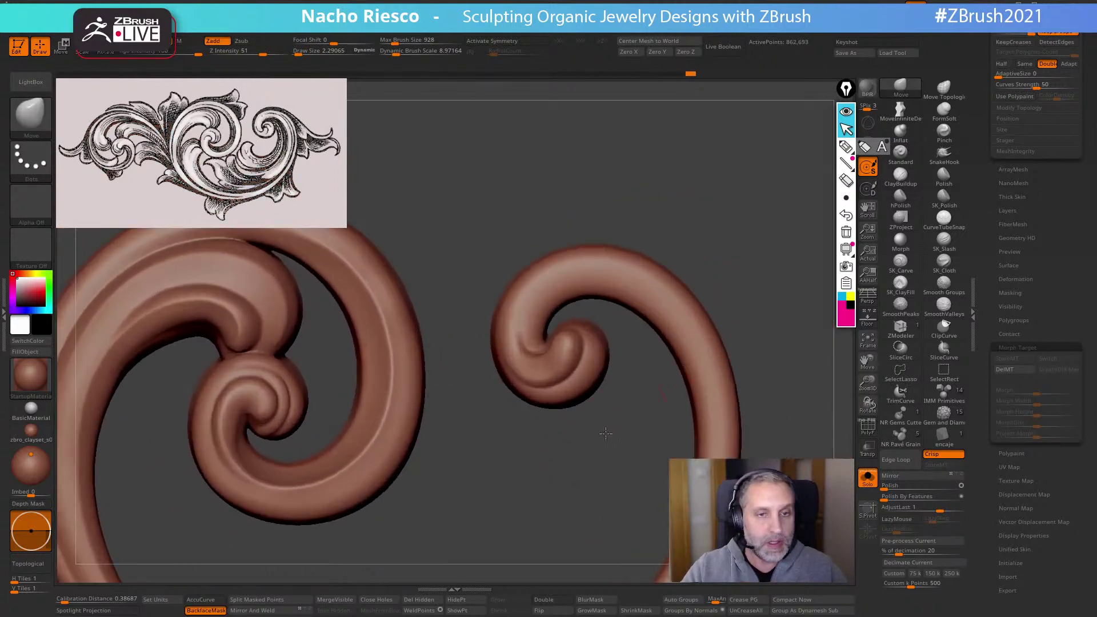
mouse_move(612, 436)
left_mouse_down("alt")
mouse_move(610, 497)
mouse_move(609, 485)
left_mouse_up("alt")
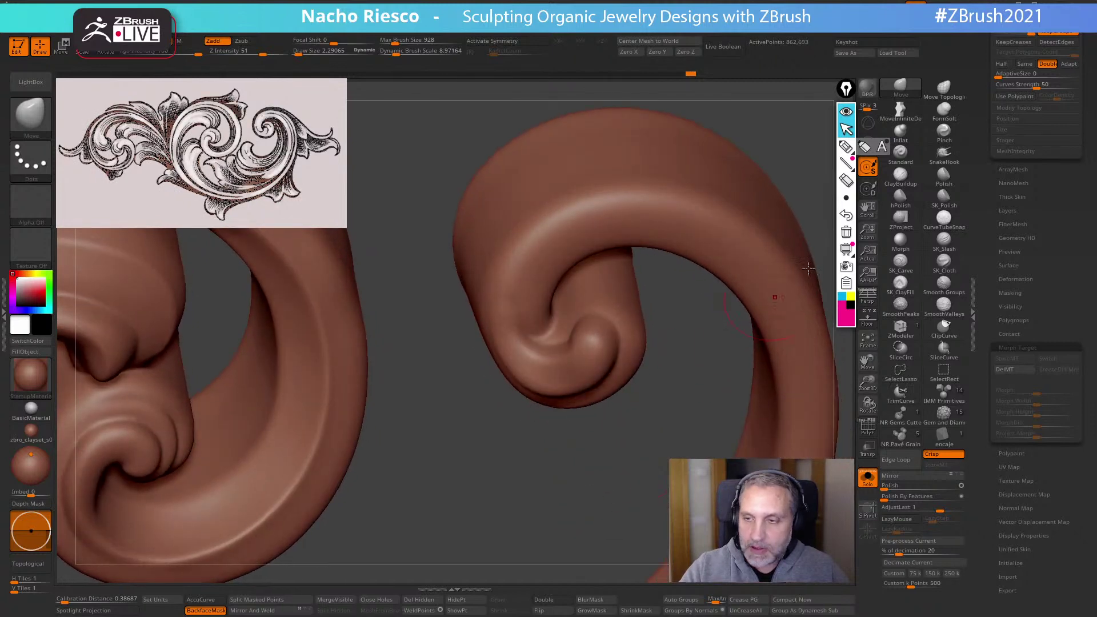
left_click(900, 176)
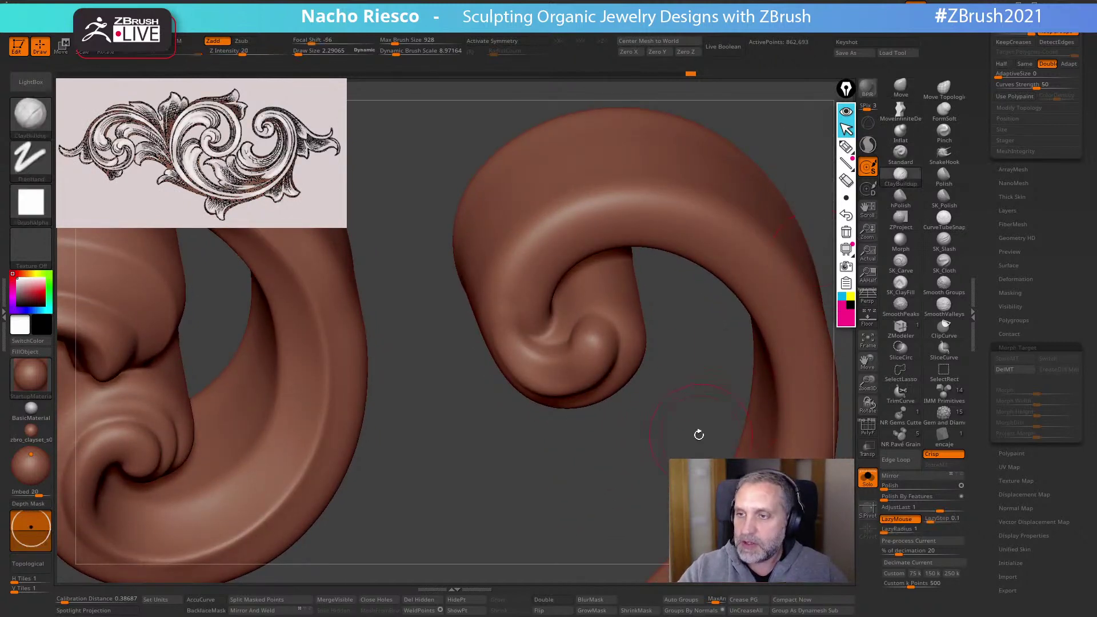
left_click(31, 203)
left_click(90, 216)
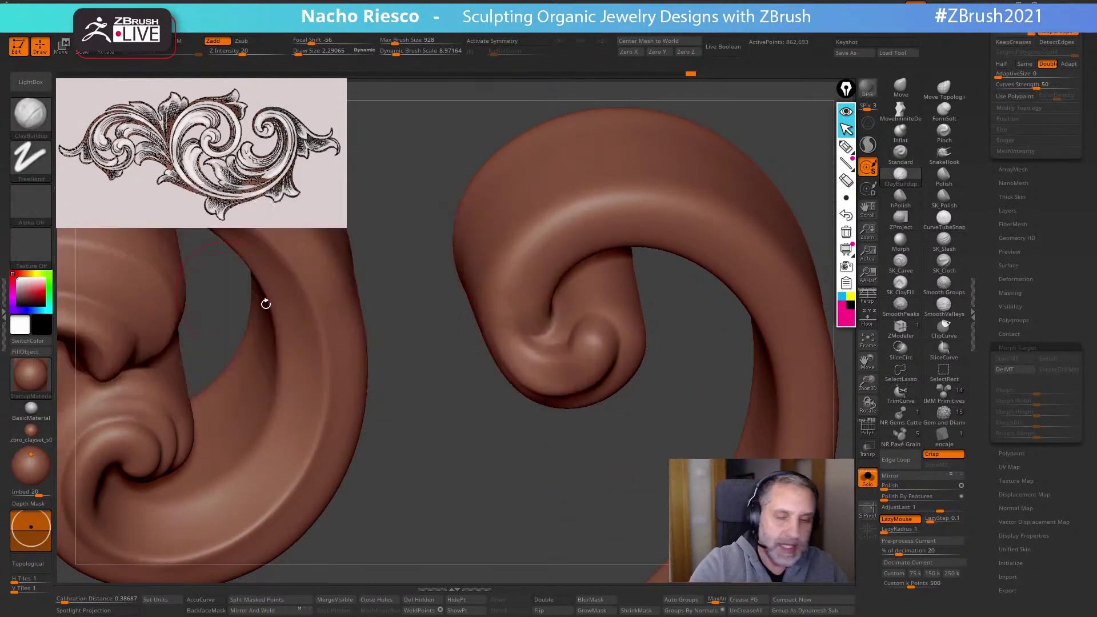
key("s")
mouse_move(594, 318)
left_mouse_down()
mouse_move(574, 317)
mouse_move(597, 294)
mouse_move(636, 305)
left_mouse_up()
left_click_drag(566, 303, 613, 295)
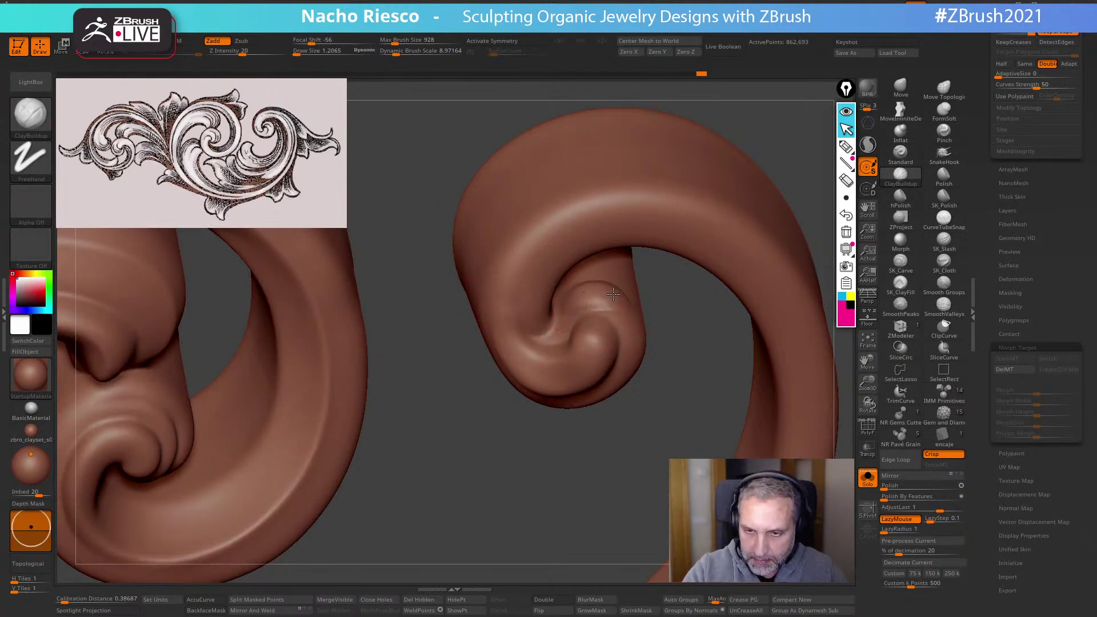
Undo the last ClayBuildup stroke, set LazyRadius to 16 and resculpt the ridge around the small scroll's inner curl
left_click_drag(669, 341, 632, 424)
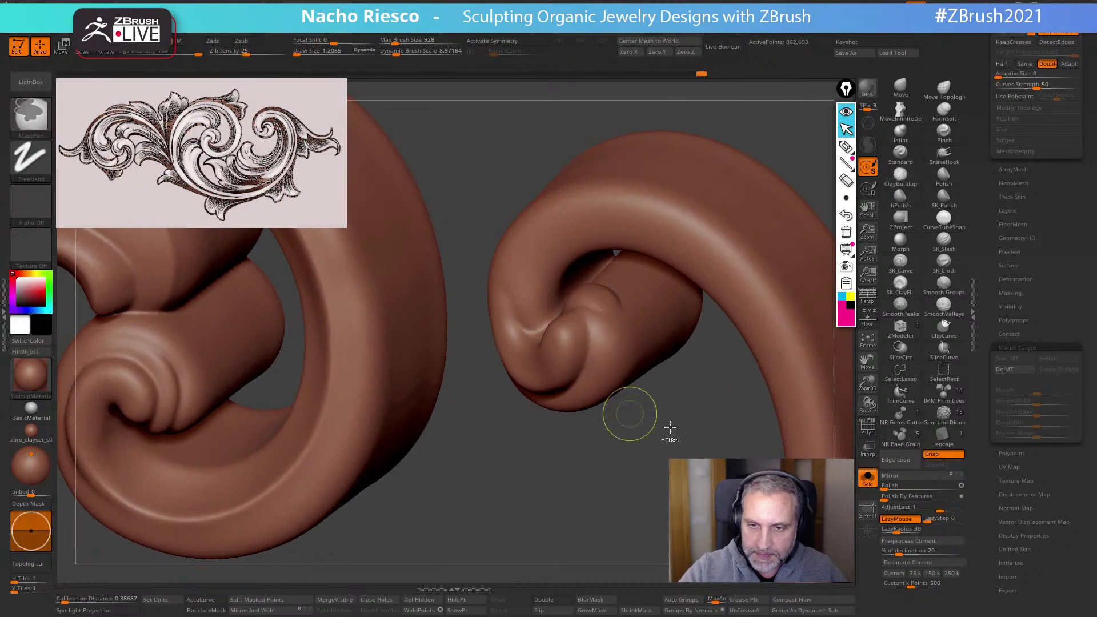
key("ctrl+z")
left_click_drag(885, 531, 889, 531)
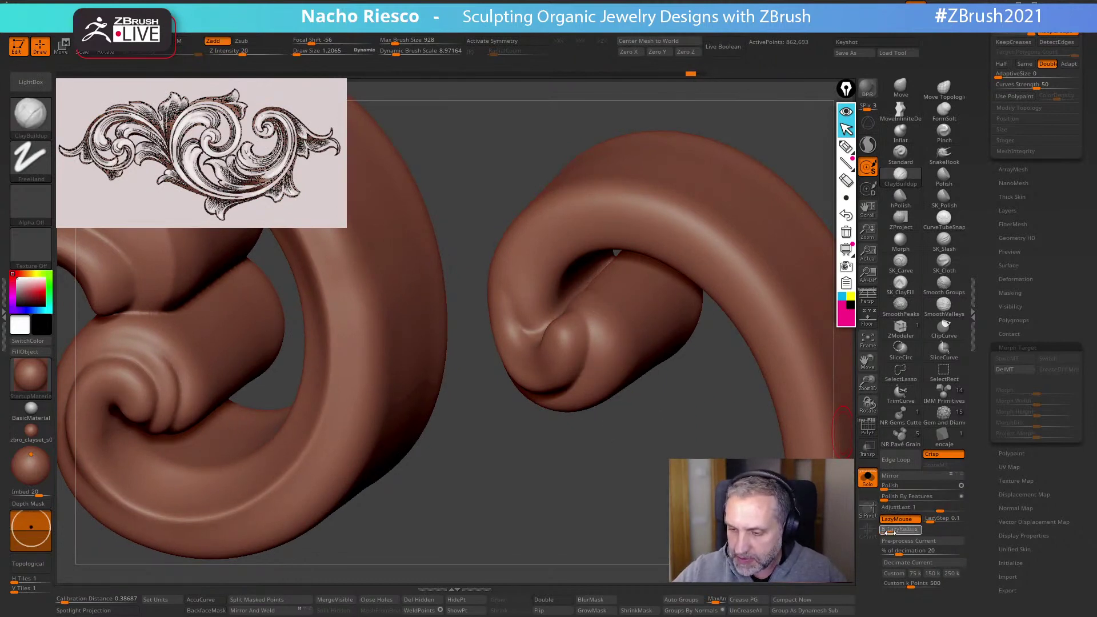
left_click_drag(666, 408, 708, 420)
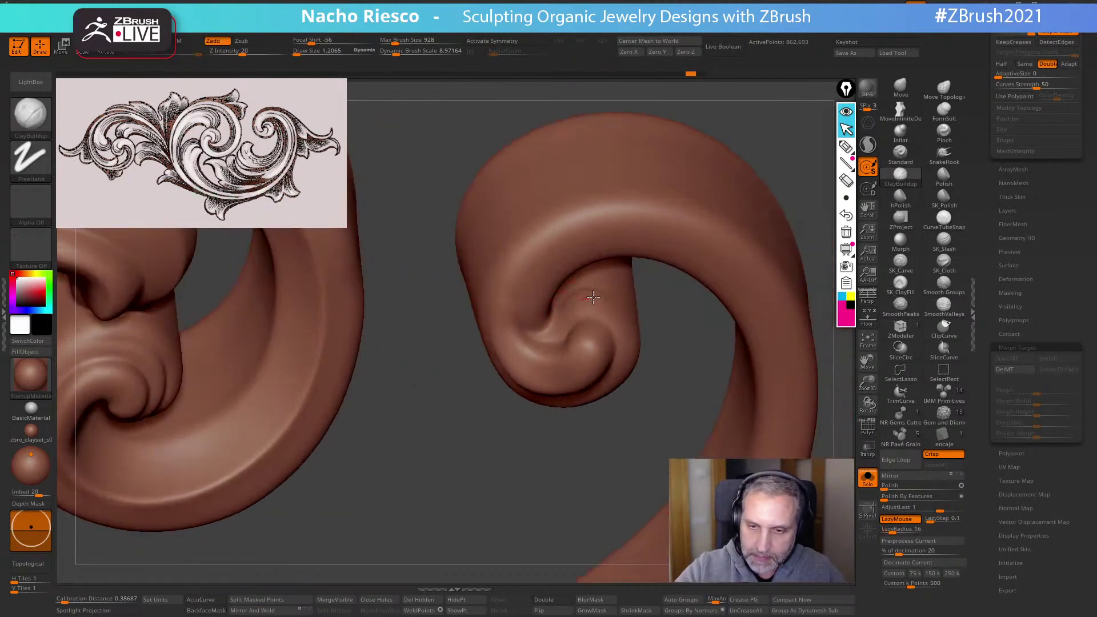
left_click_drag(636, 325, 623, 313)
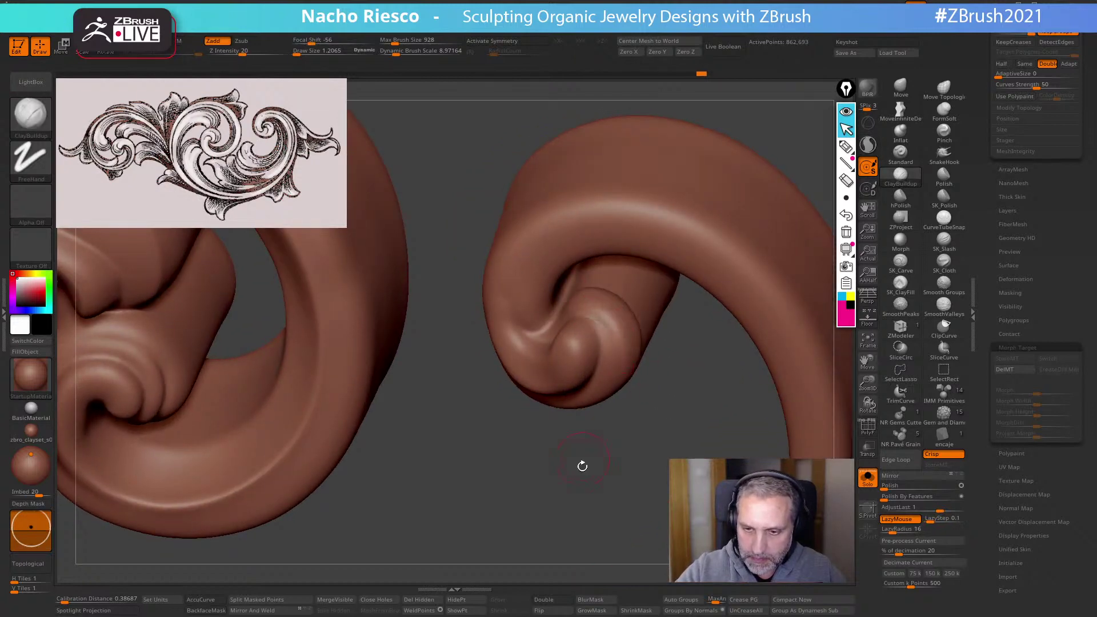
Compare the isolated scroll with the complete ornament, returning to the isolated view
mouse_move(583, 463)
left_mouse_down()
mouse_move(662, 429)
mouse_move(759, 306)
mouse_move(725, 306)
mouse_move(731, 253)
mouse_move(727, 286)
mouse_move(732, 255)
mouse_move(746, 337)
left_mouse_up()
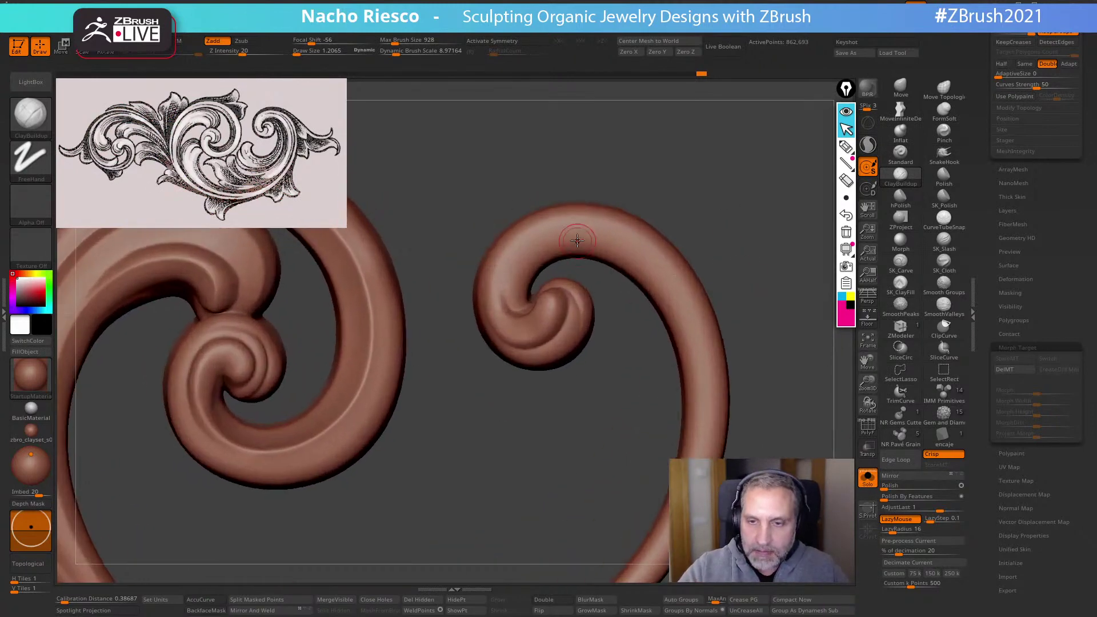
key("s")
left_click_drag(659, 216, 703, 286)
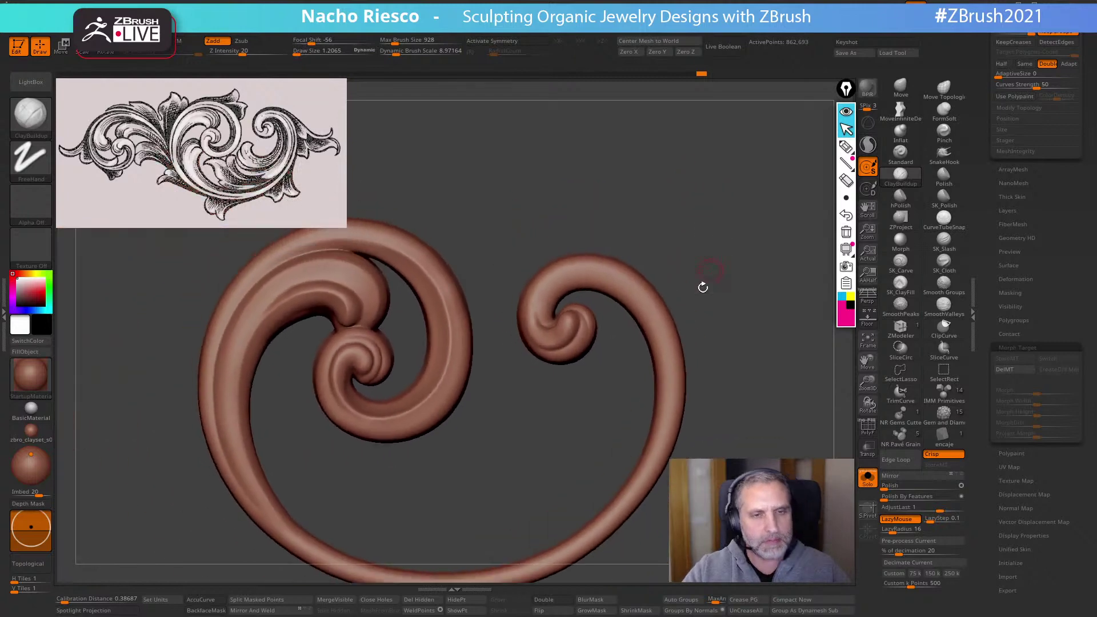
left_click(868, 480)
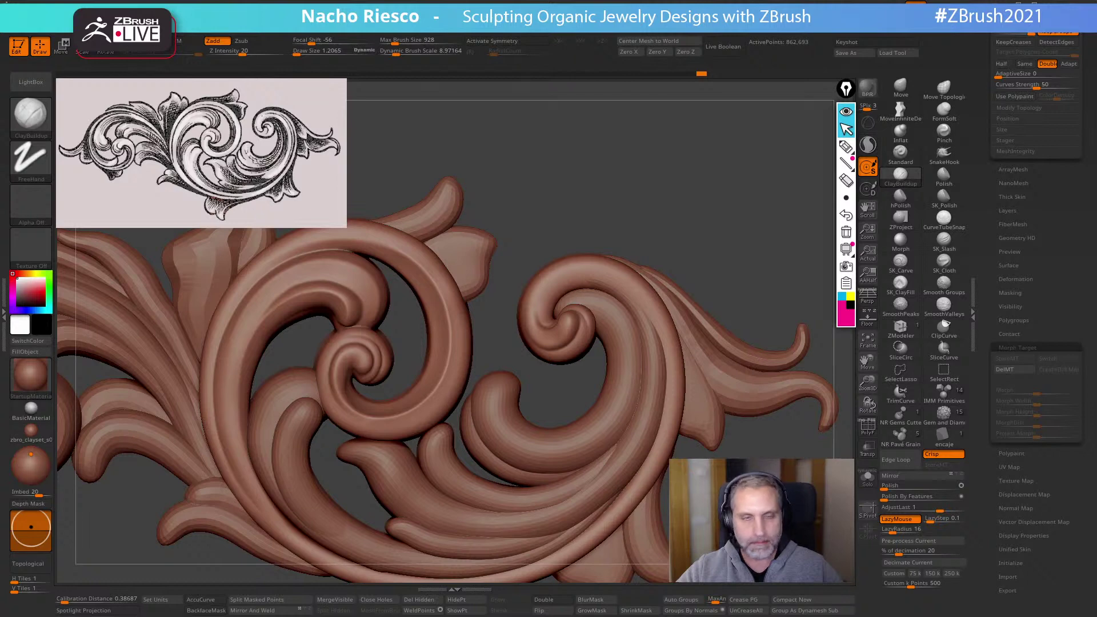
left_click(867, 479)
left_click_drag(743, 297, 745, 366, "alt")
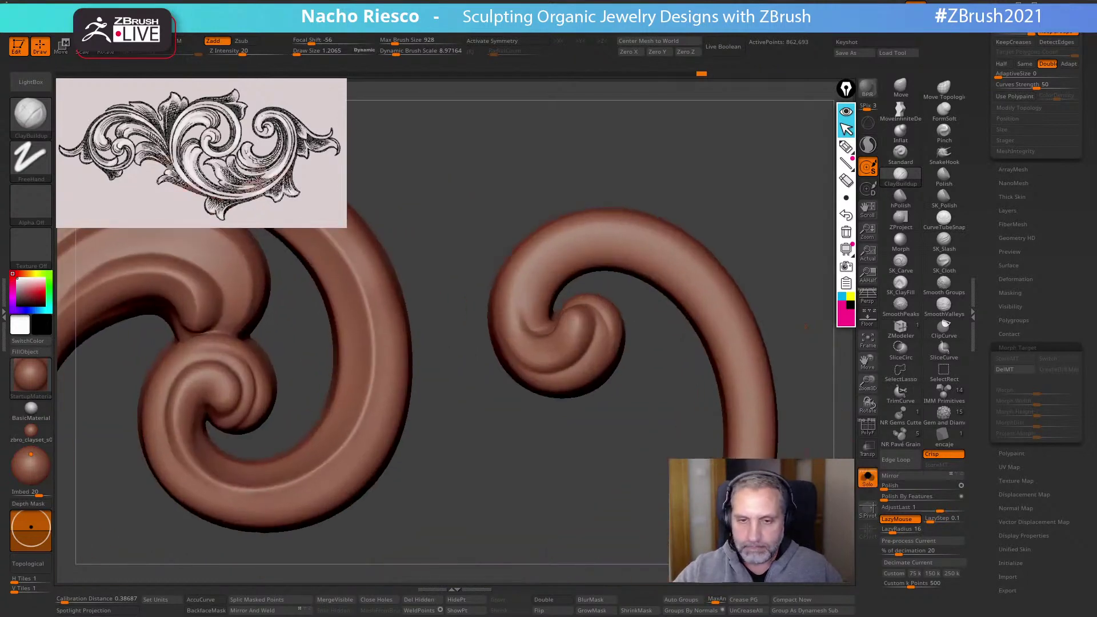
Sculpt a thin raised ClayBuildup line along the outer curve of the small scroll, following its arch
key("s")
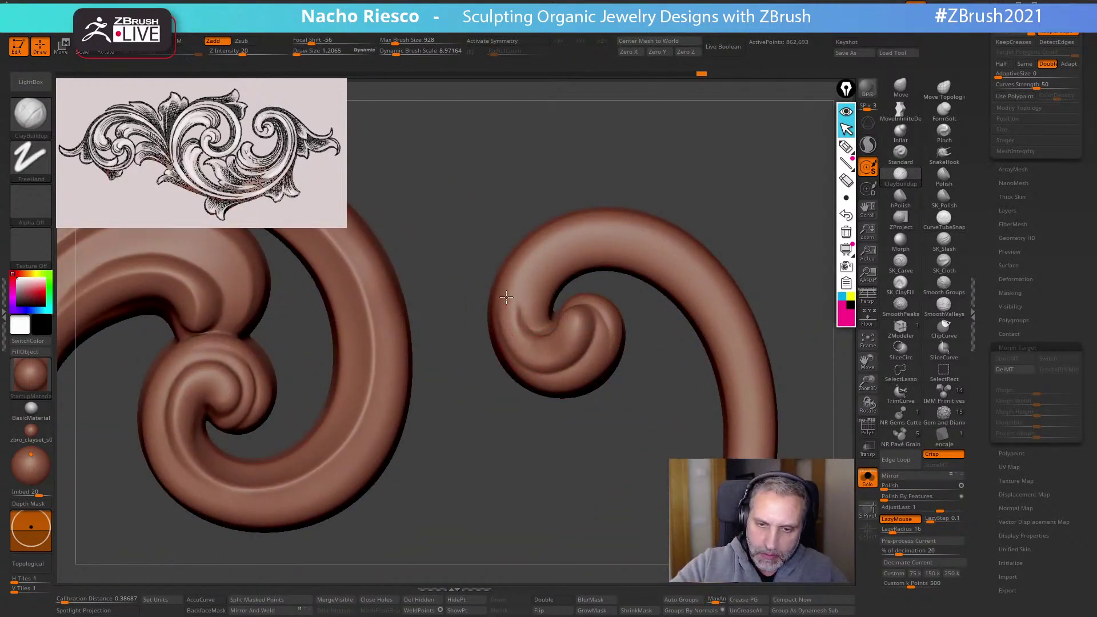
mouse_move(506, 297)
left_mouse_down()
mouse_move(525, 257)
mouse_move(571, 225)
mouse_move(625, 218)
mouse_move(680, 241)
left_mouse_up()
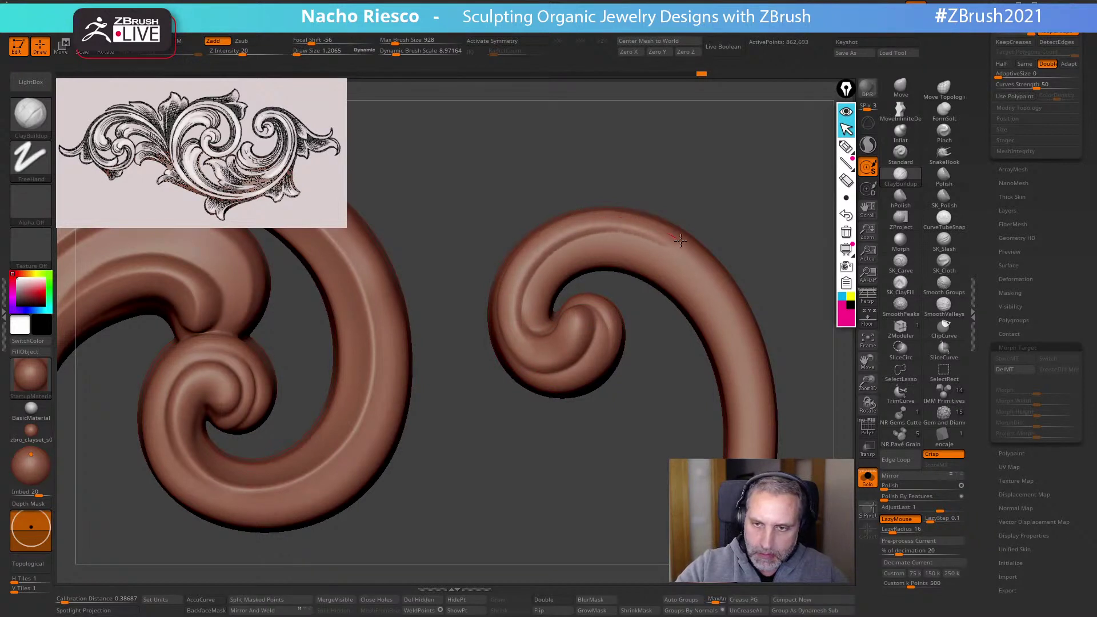
key("shift")
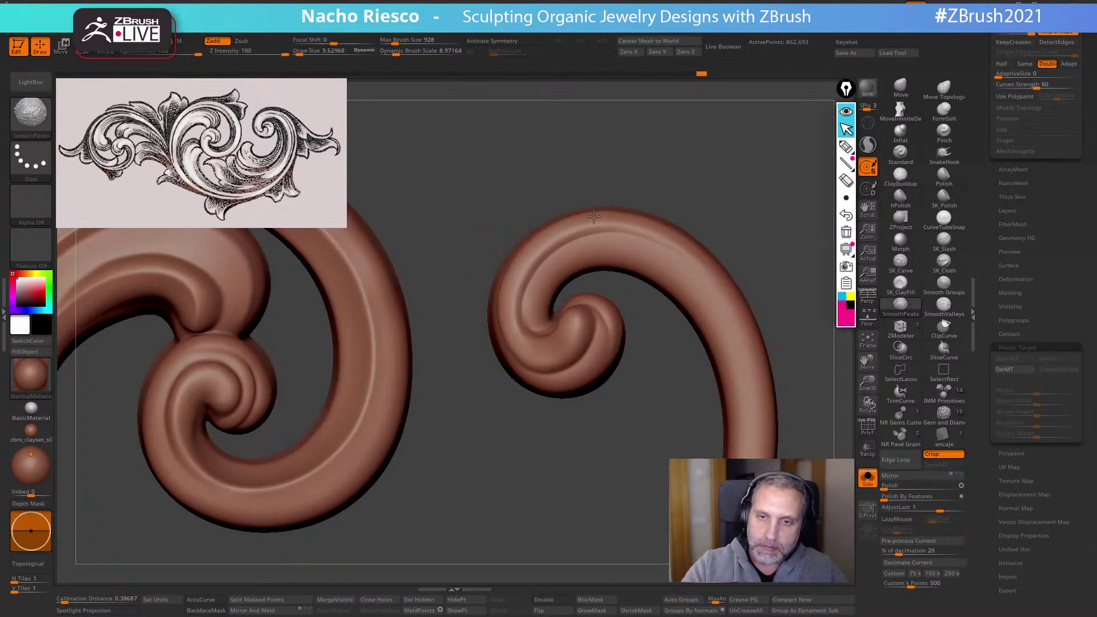
Soften the new line on the small scroll's arch with SmoothValleys and restore SmoothPeaks as the smoothing brush
left_click(944, 305, "shift")
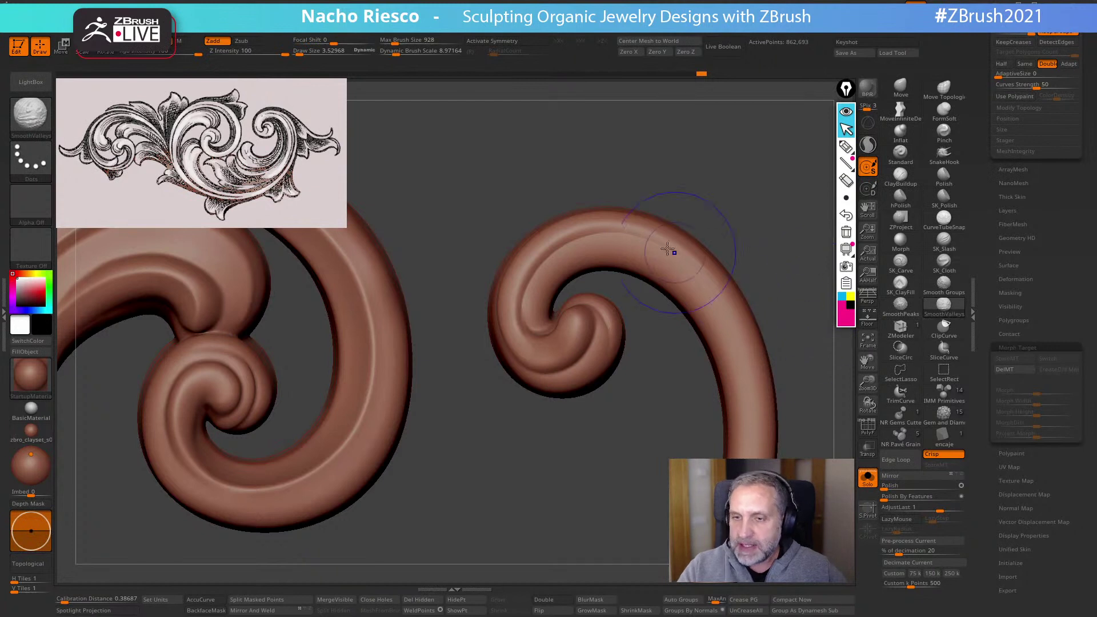
left_click_drag(653, 238, 598, 239, "shift")
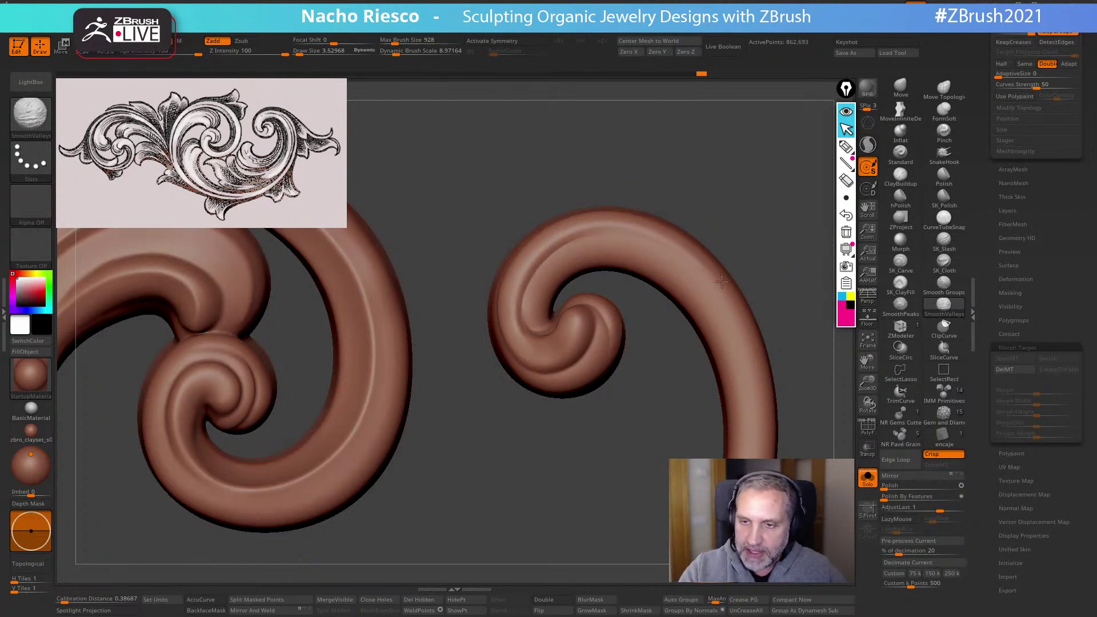
left_click(900, 306, "shift")
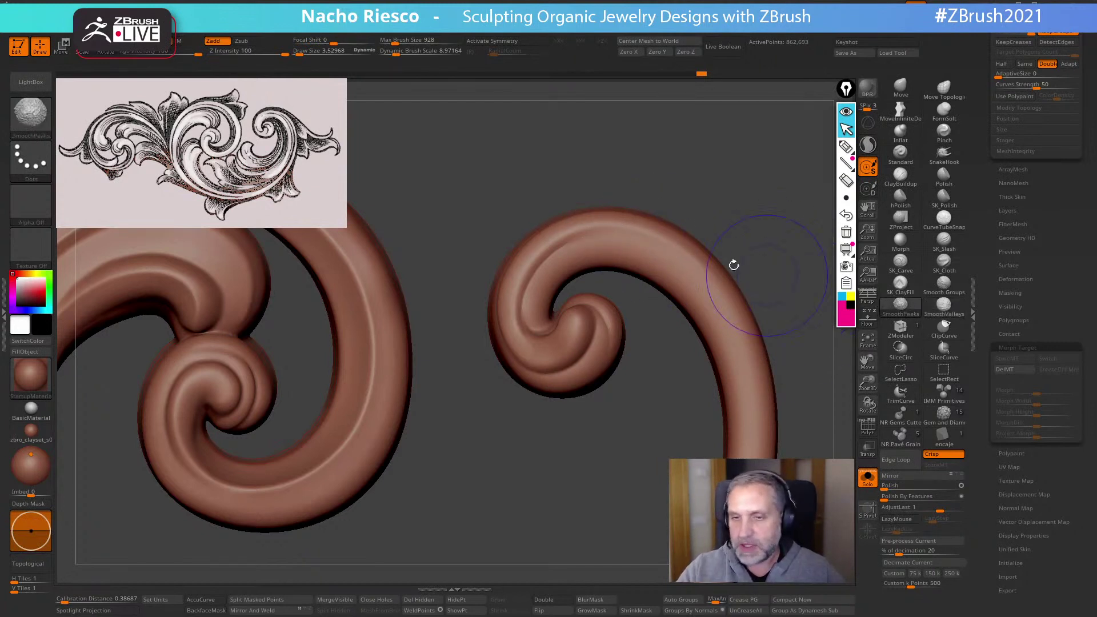
Remesh the scroll with DynaMesh, adjust the small curl's outer edge with the Move brush, and remesh again
left_click_drag(747, 257, 747, 200, "alt")
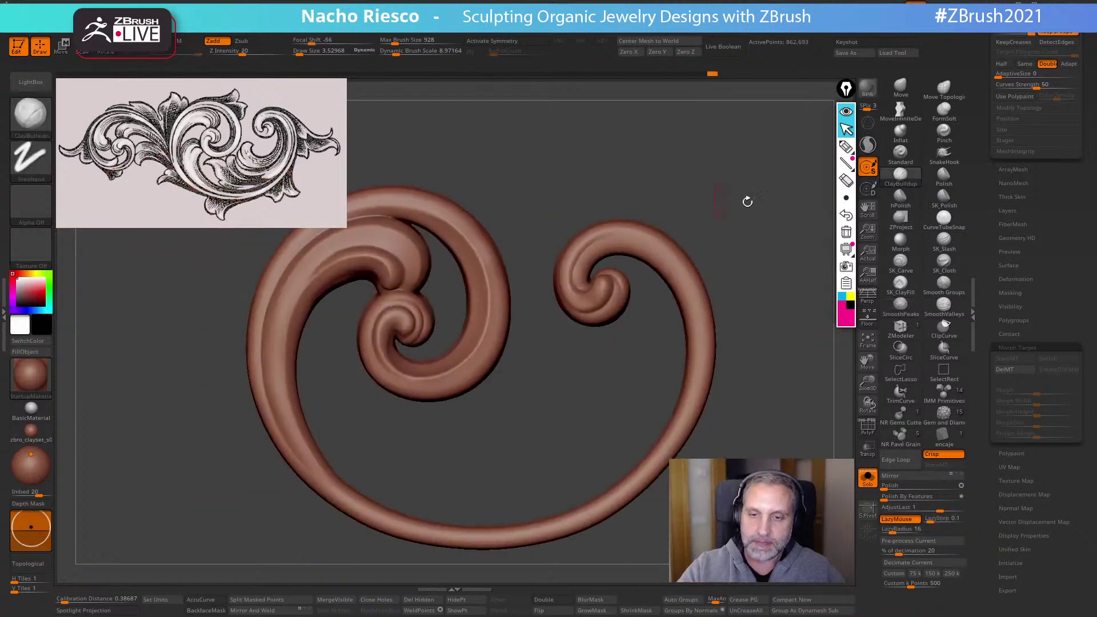
left_click_drag(770, 338, 802, 342, "ctrl")
left_click(900, 87)
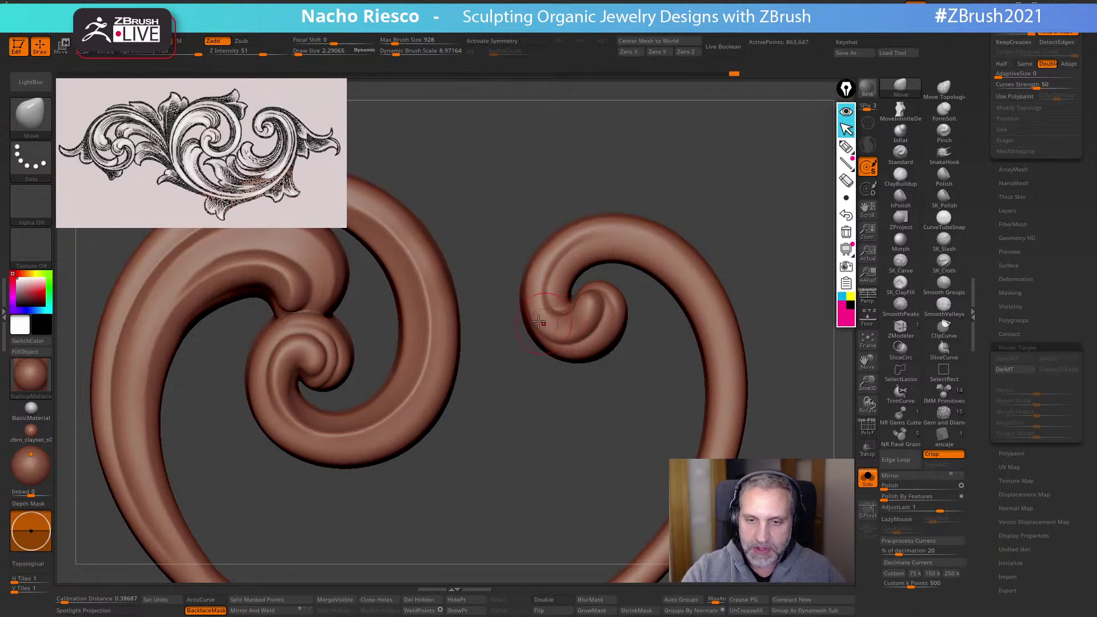
left_click_drag(733, 197, 750, 158, "ctrl")
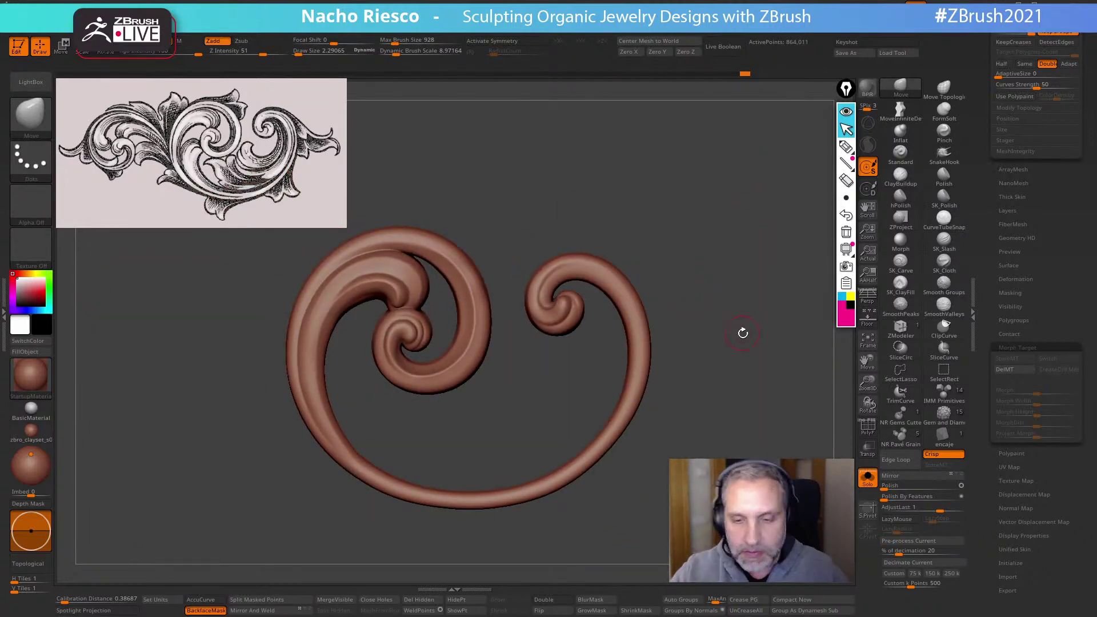
Carve a groove along the small scroll's curl with the SK_Slash brush at draw size 1.2065
left_click_drag(743, 333, 746, 371, "alt")
left_click(944, 240)
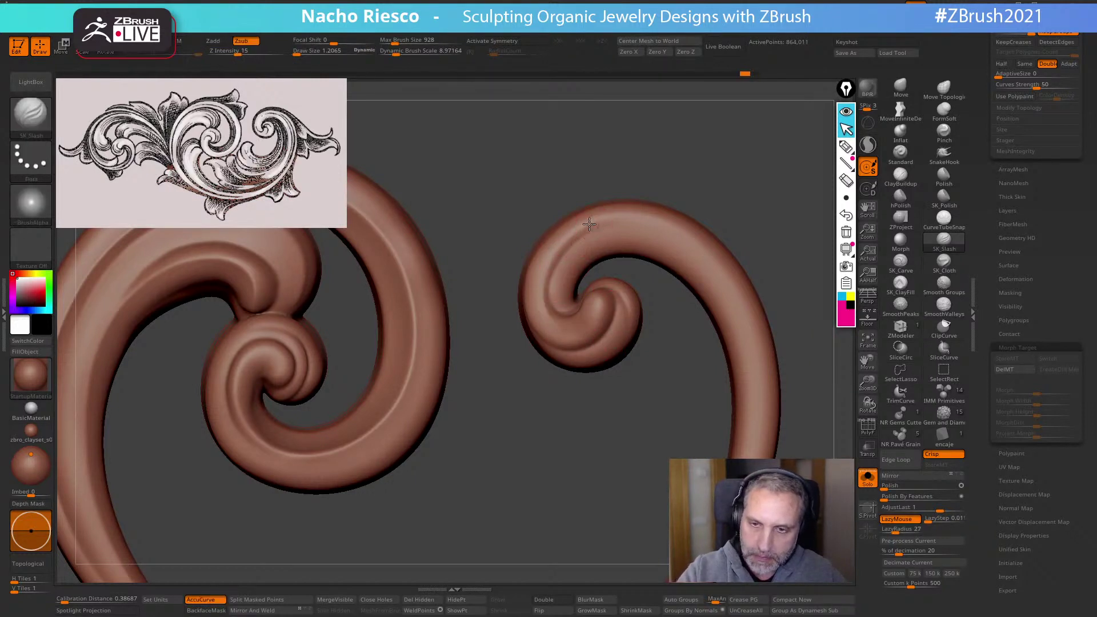
left_click_drag(543, 311, 567, 327)
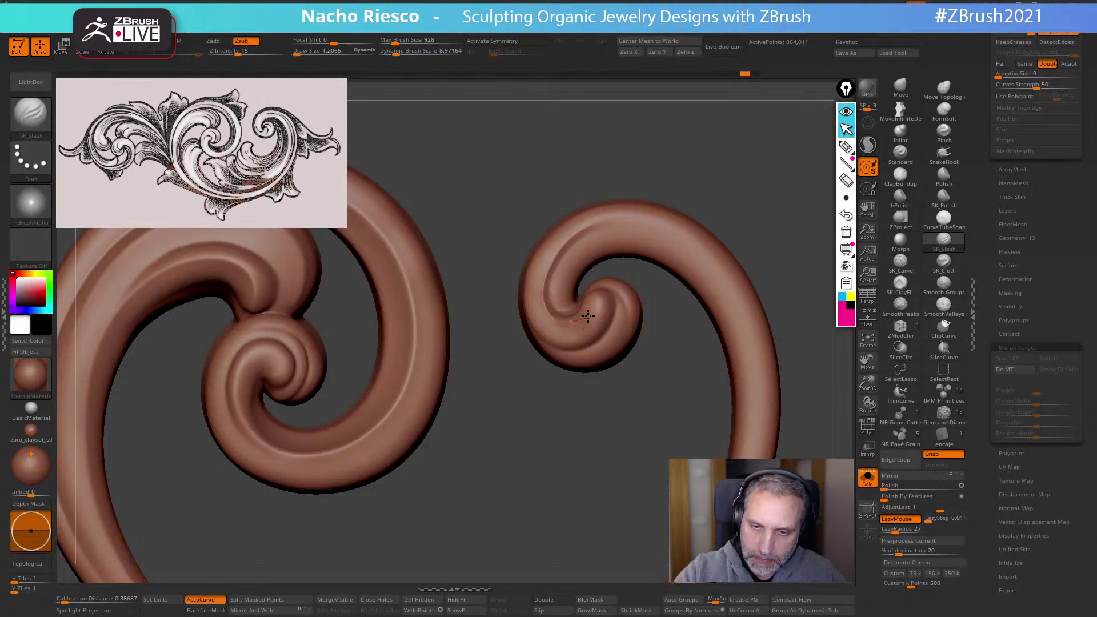
key("shift")
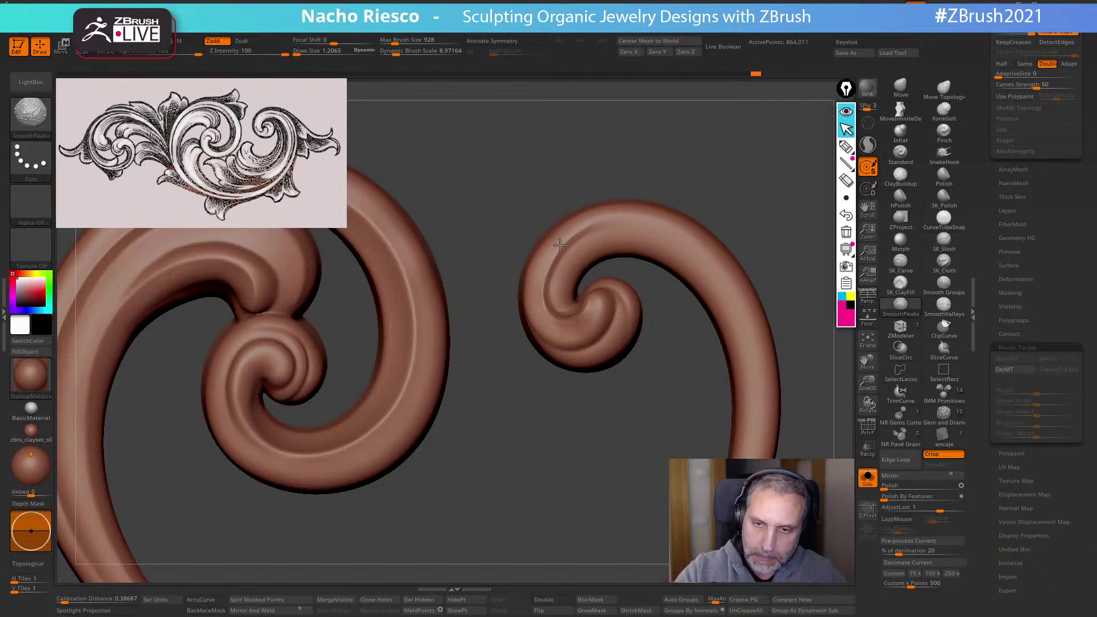
Flatten the outer rim and lower turn of the large scroll using the Polish brush at draw size 4.30407
left_click_drag(629, 443, 711, 338, "alt")
mouse_move(738, 293)
left_mouse_down()
mouse_move(757, 304)
mouse_move(751, 328)
mouse_move(781, 345)
mouse_move(771, 372)
mouse_move(784, 388)
mouse_move(725, 232)
mouse_move(822, 178)
left_mouse_up()
left_click(943, 174)
key("s")
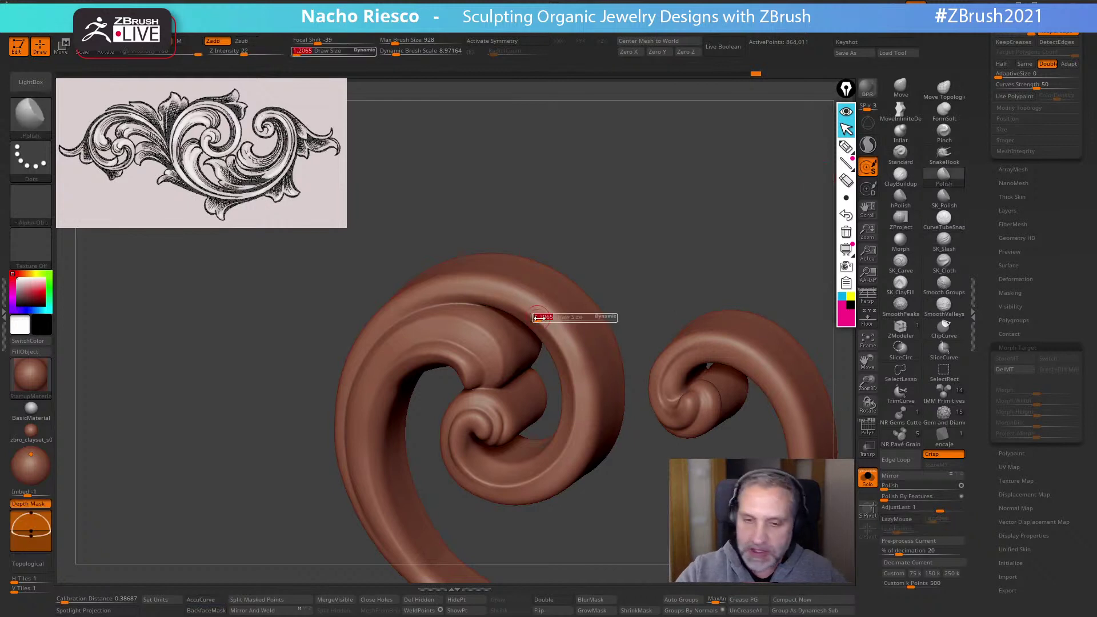
left_click_drag(538, 320, 543, 320)
key("s")
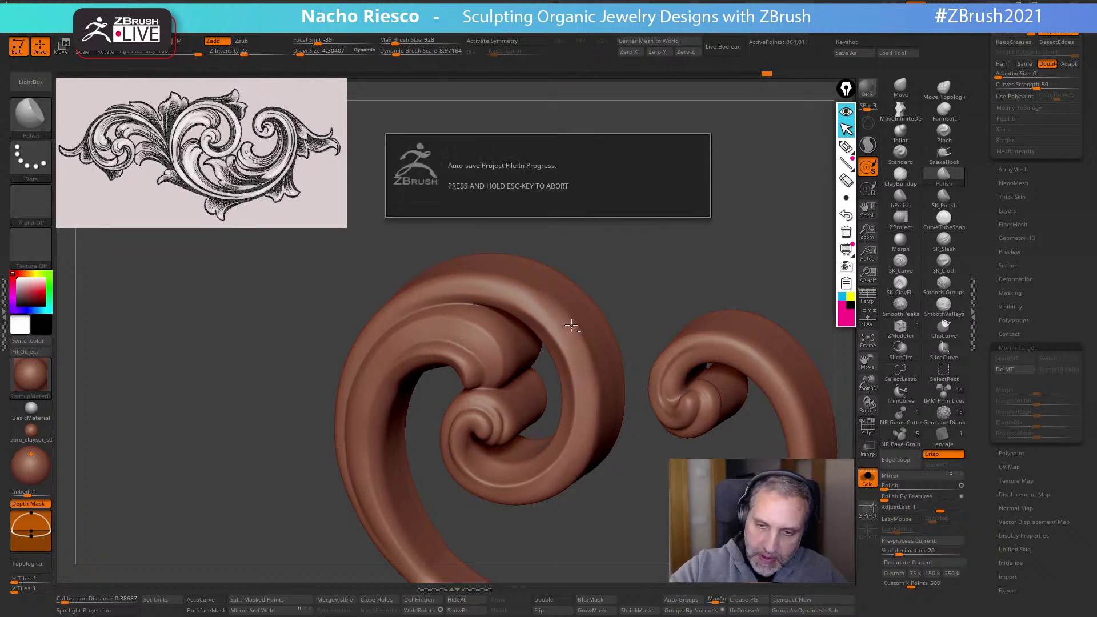
right_click_drag(540, 295, 567, 317)
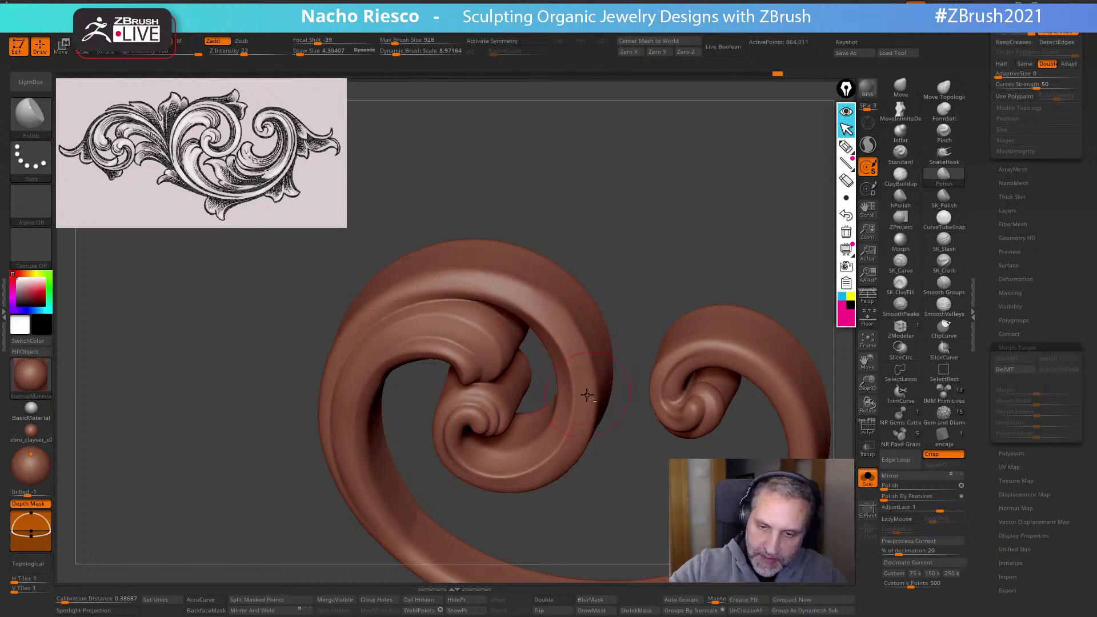
right_click_drag(587, 394, 572, 358)
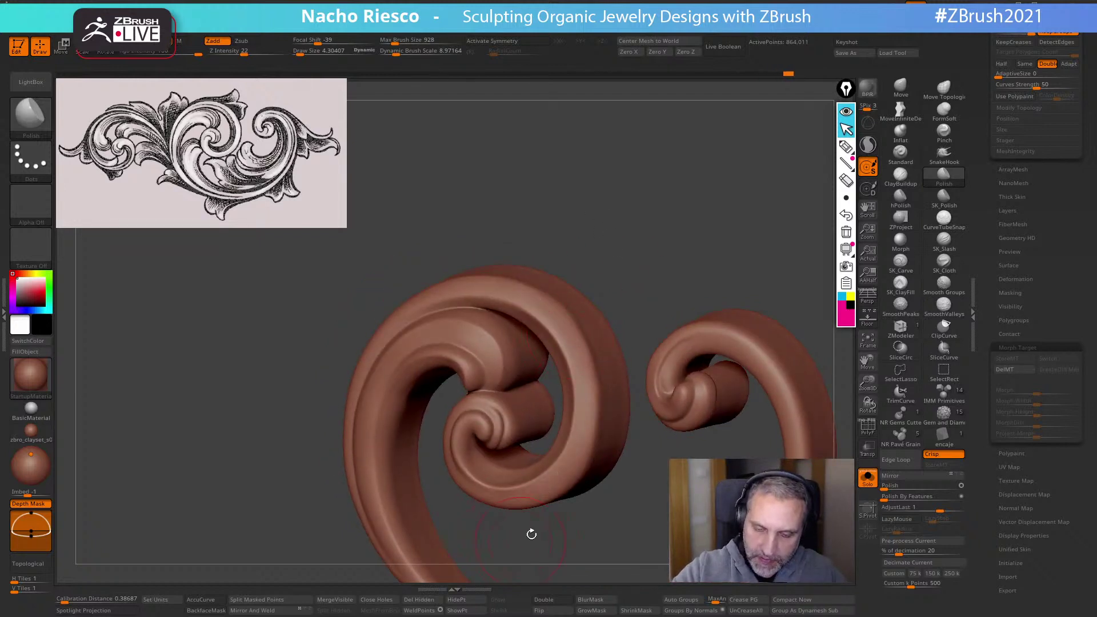
right_click_drag(524, 492, 561, 473)
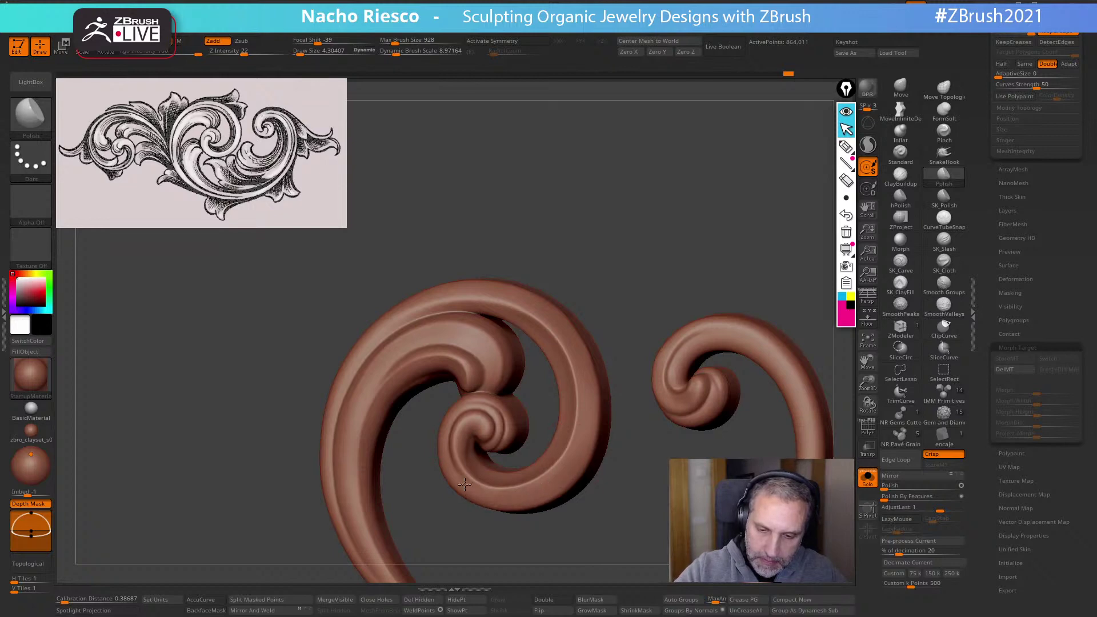
right_click_drag(465, 484, 572, 469)
Polish the upper-left band and top arch of the large scroll from several angles
right_click_drag(622, 245, 695, 200)
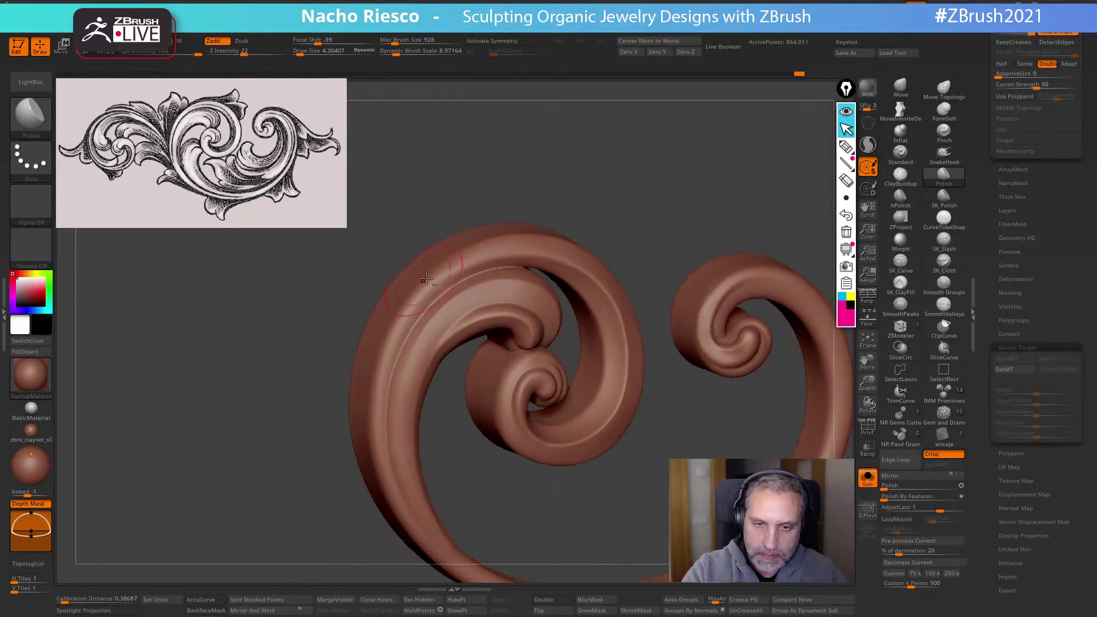
right_click_drag(605, 221, 592, 219)
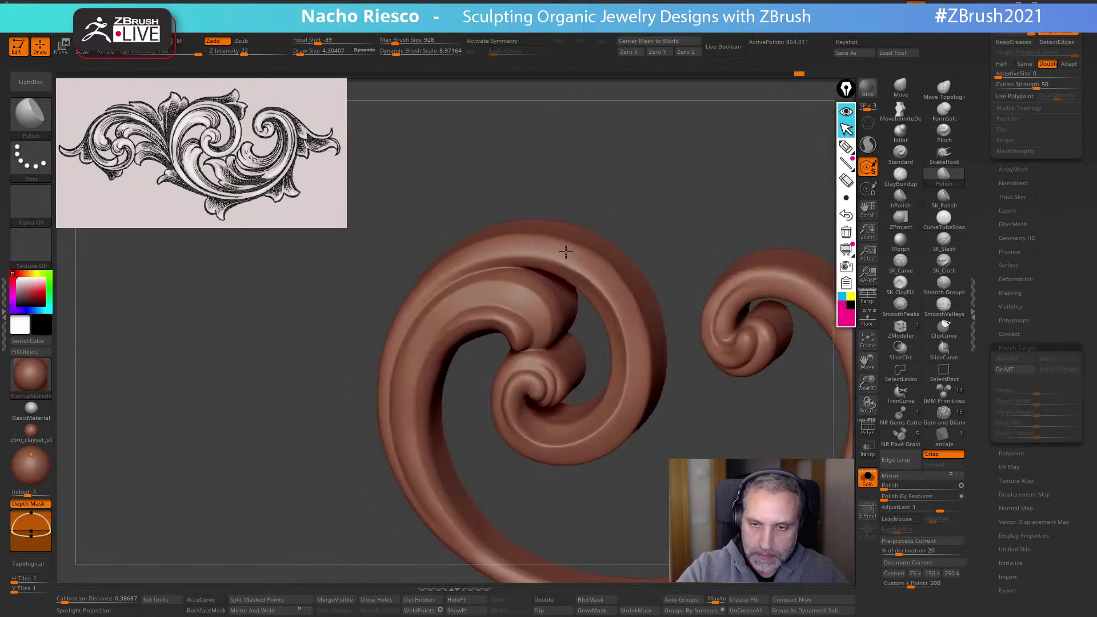
right_click_drag(639, 343, 626, 530)
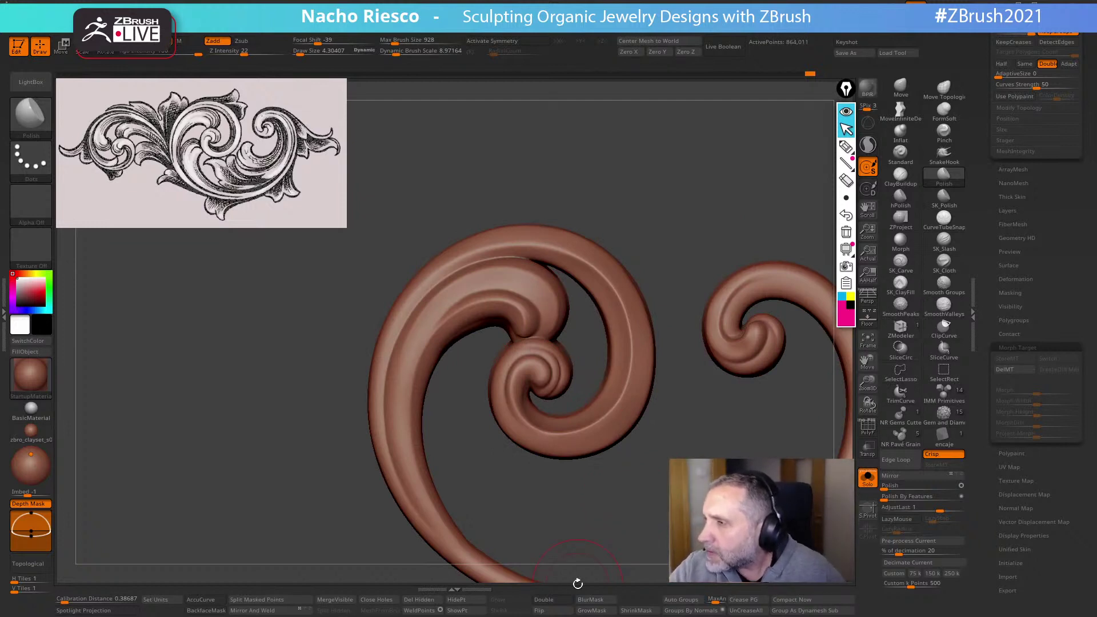
Reduce the draw size to about 2.86 and polish the groove along the large scroll's left band
mouse_move(644, 515)
right_mouse_down()
mouse_move(639, 497)
mouse_move(661, 456)
mouse_move(610, 461)
mouse_move(637, 455)
mouse_move(663, 496)
mouse_move(423, 329)
right_mouse_up()
key("s")
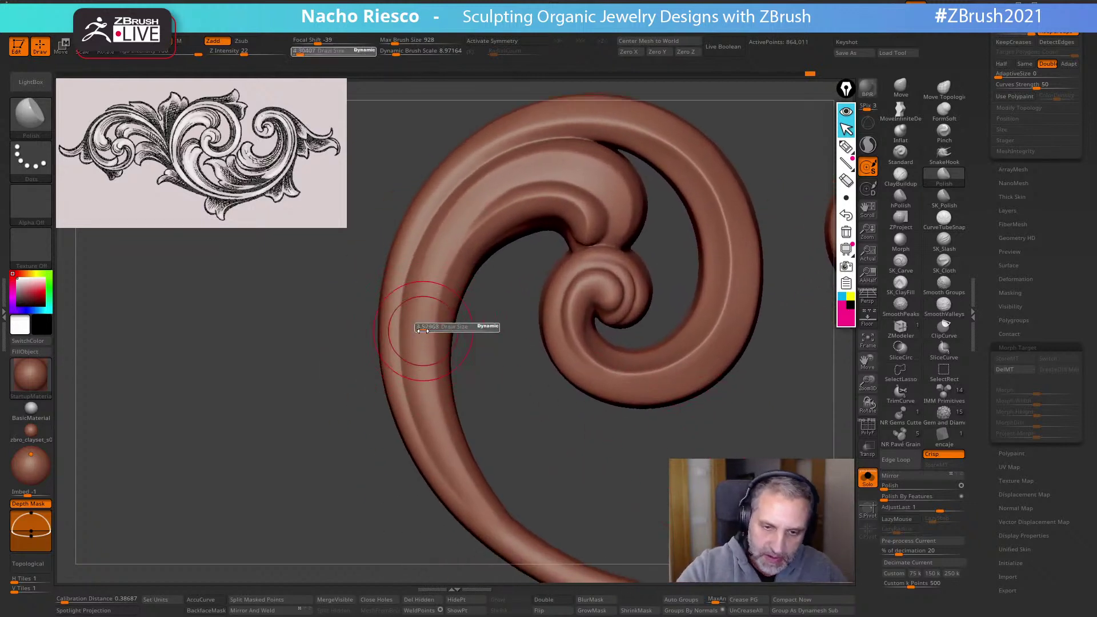
mouse_move(423, 329)
left_mouse_down()
mouse_move(414, 326)
mouse_move(423, 403)
left_mouse_up()
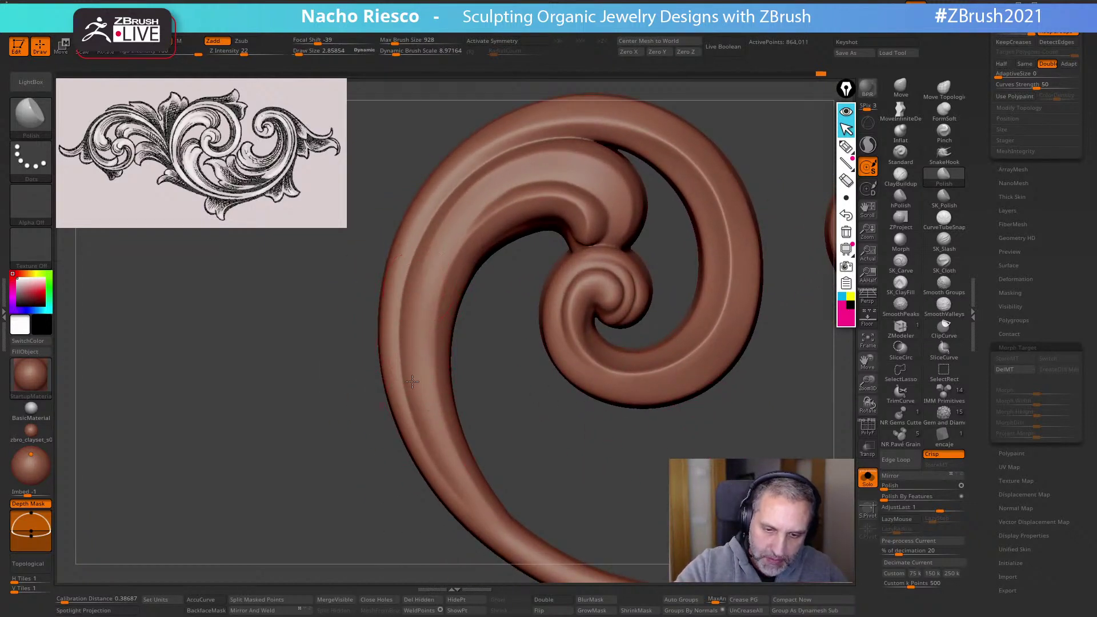
Increase the draw size to about 6.16 and polish the narrowing stem below the large scroll
right_click_drag(556, 466, 558, 376, "alt")
key("s")
left_click_drag(454, 404, 459, 404)
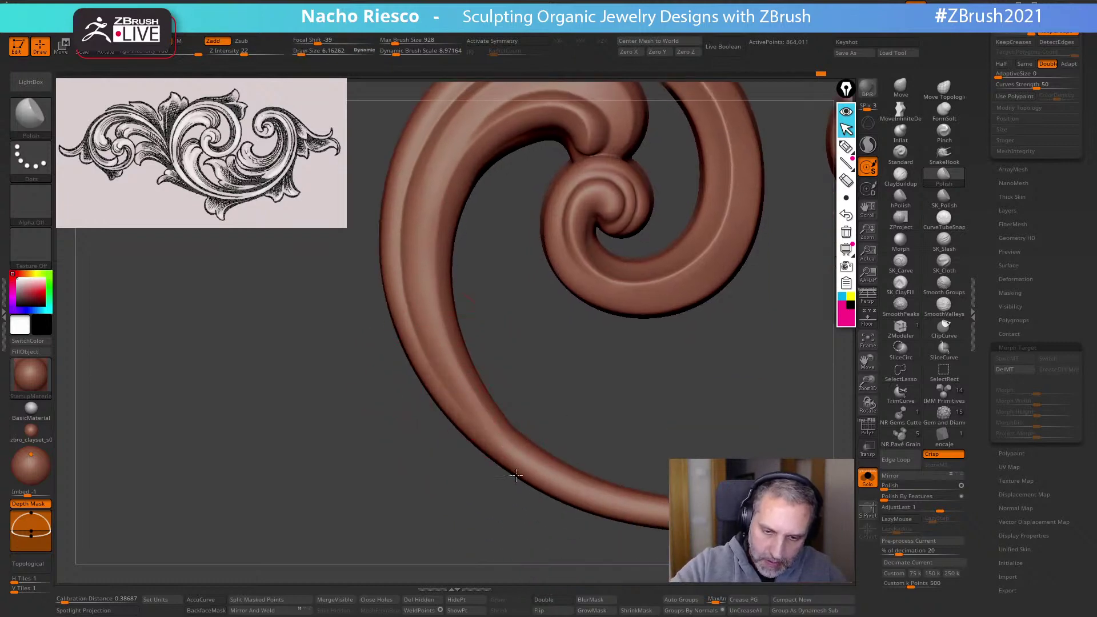
left_click_drag(582, 504, 517, 461)
Set the draw size to about 5.18 and polish the top arch and outer shoulder of the small scroll
mouse_move(614, 480)
right_mouse_down("ctrl")
mouse_move(597, 433)
mouse_move(443, 468)
right_mouse_up("ctrl")
right_click_drag(645, 558, 517, 511, "alt")
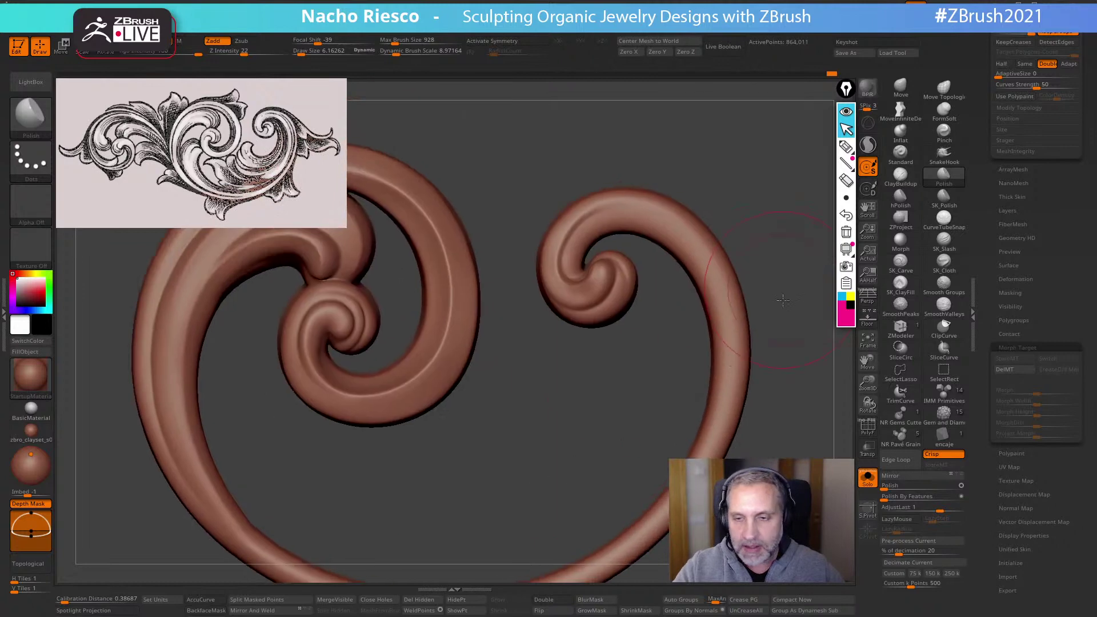
right_click_drag(780, 302, 731, 322)
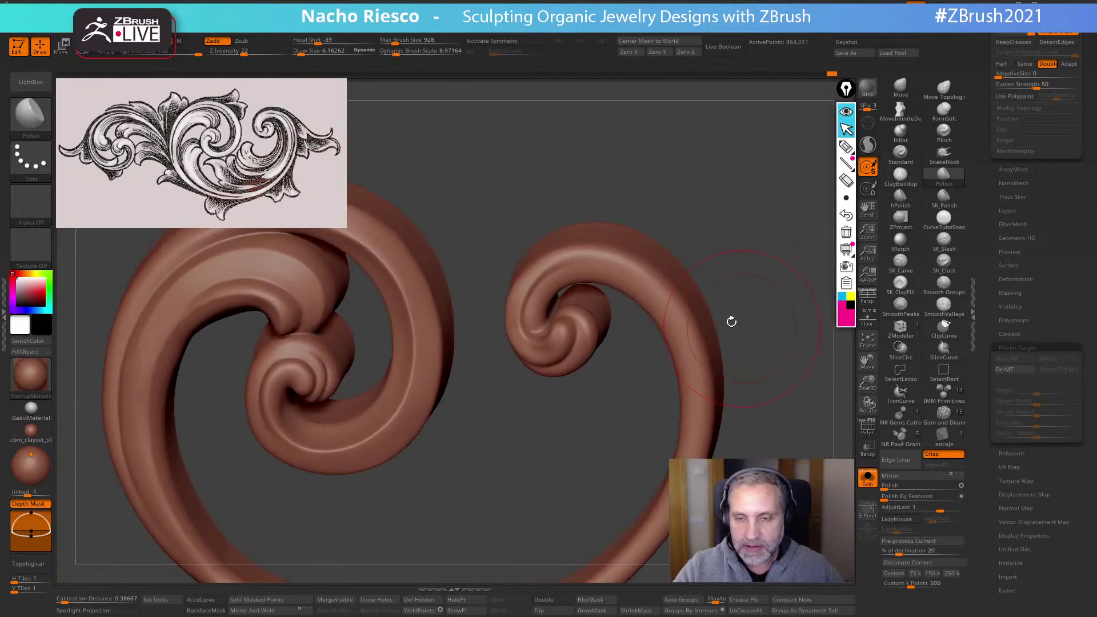
key("s")
left_click(572, 250)
mouse_move(546, 257)
left_mouse_down()
mouse_move(612, 254)
mouse_move(662, 275)
left_mouse_up()
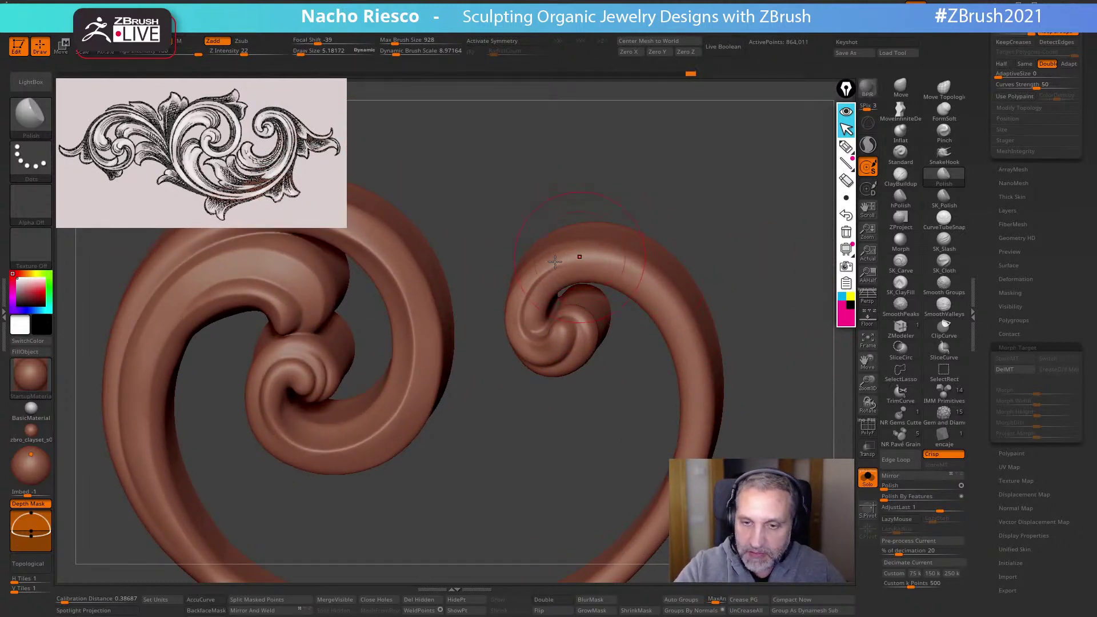
right_click_drag(641, 254, 638, 251)
key("s")
right_click_drag(702, 260, 651, 265)
left_click_drag(674, 298, 634, 260)
left_click_drag(644, 265, 676, 301)
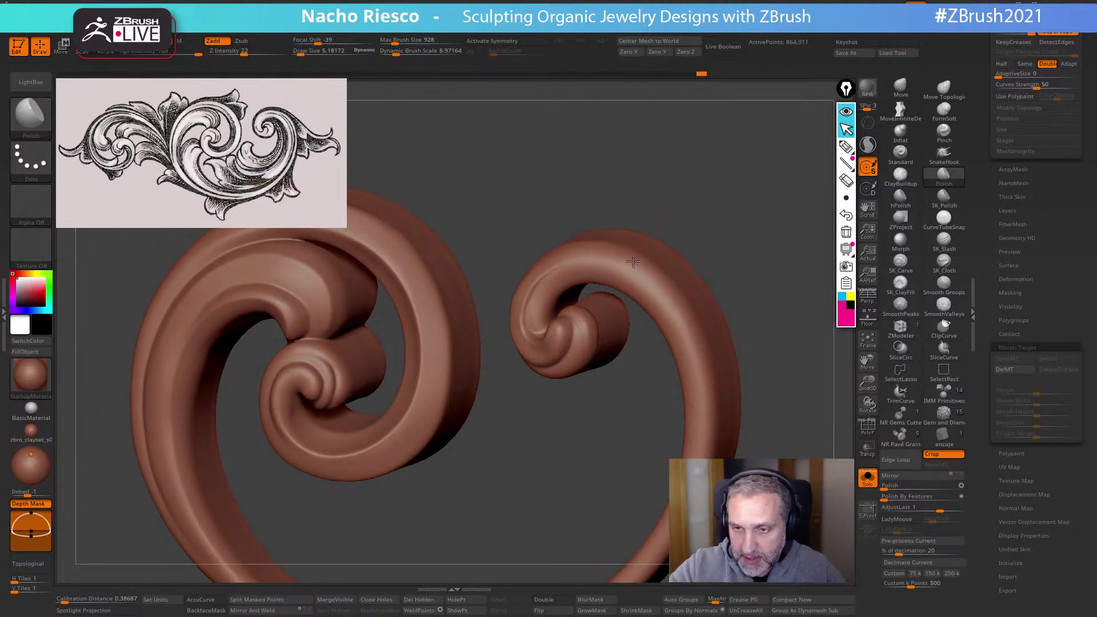
Smooth the inside of the small scroll's curl, viewing it from the front
right_click_drag(703, 340, 695, 284)
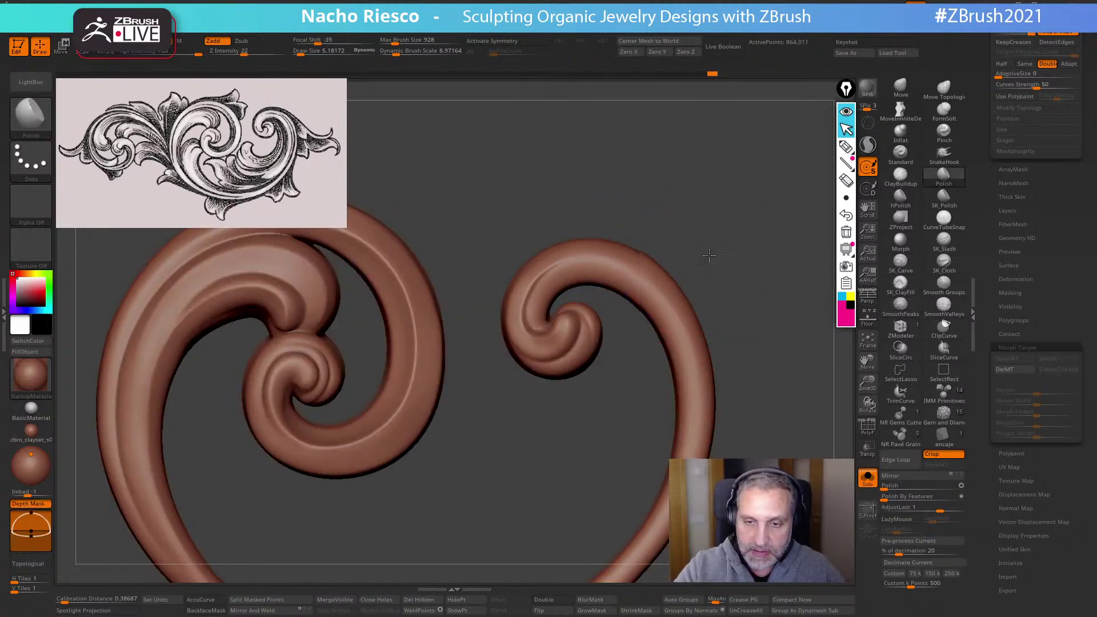
key("f")
key("f")
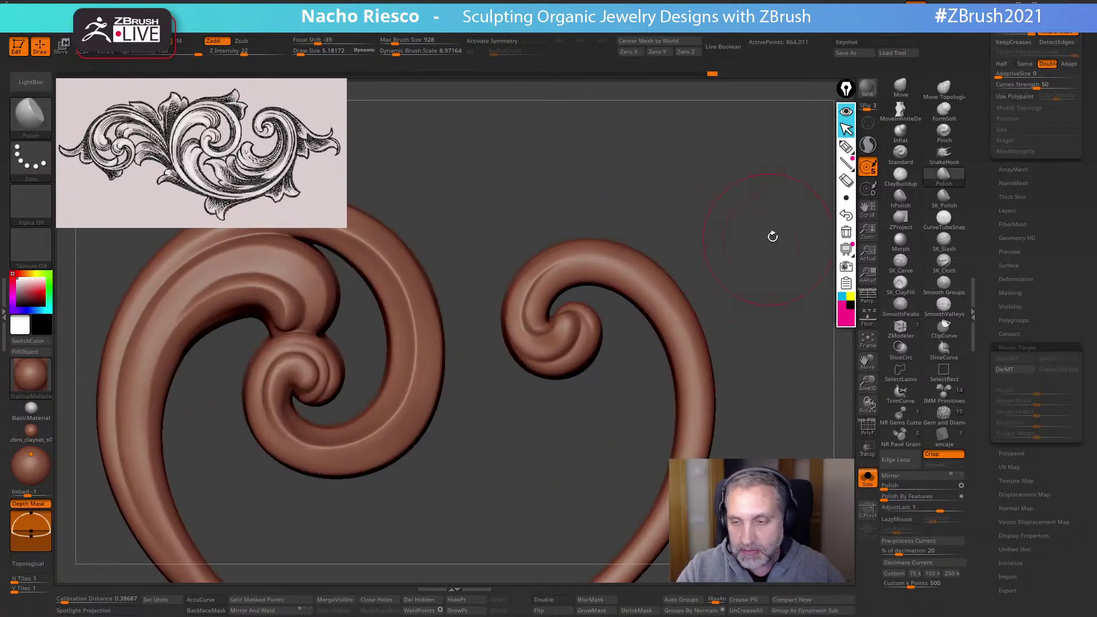
left_click_drag(562, 306, 628, 288, "shift")
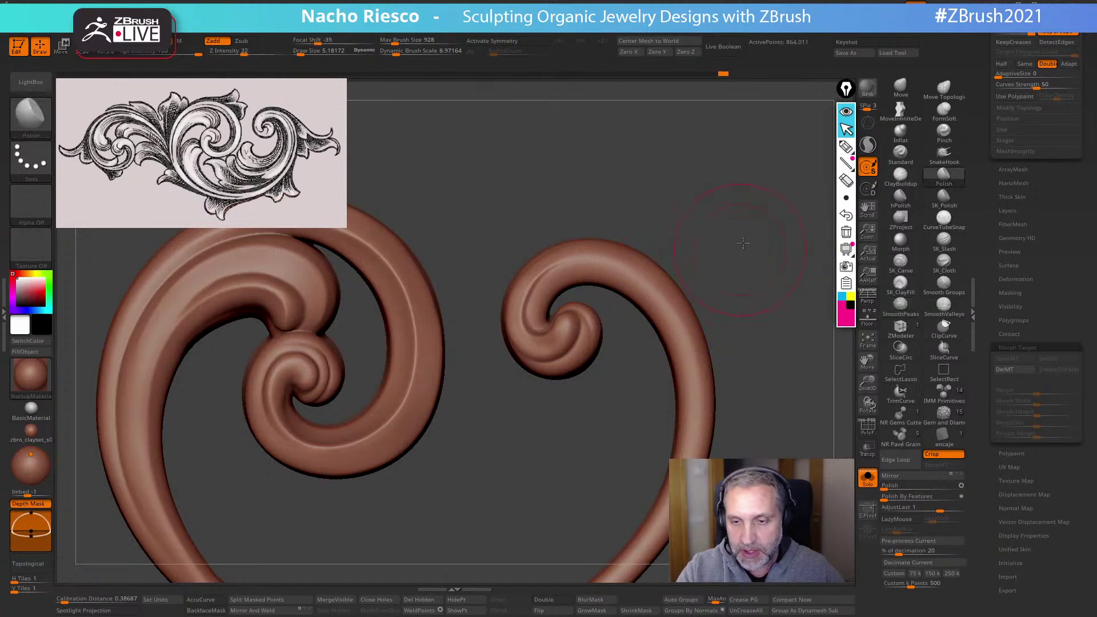
right_click_drag(743, 243, 745, 234)
Reshape the small scroll's inner curl with the Move brush at a draw size of about 2.86, with backface masking off
left_click(900, 86)
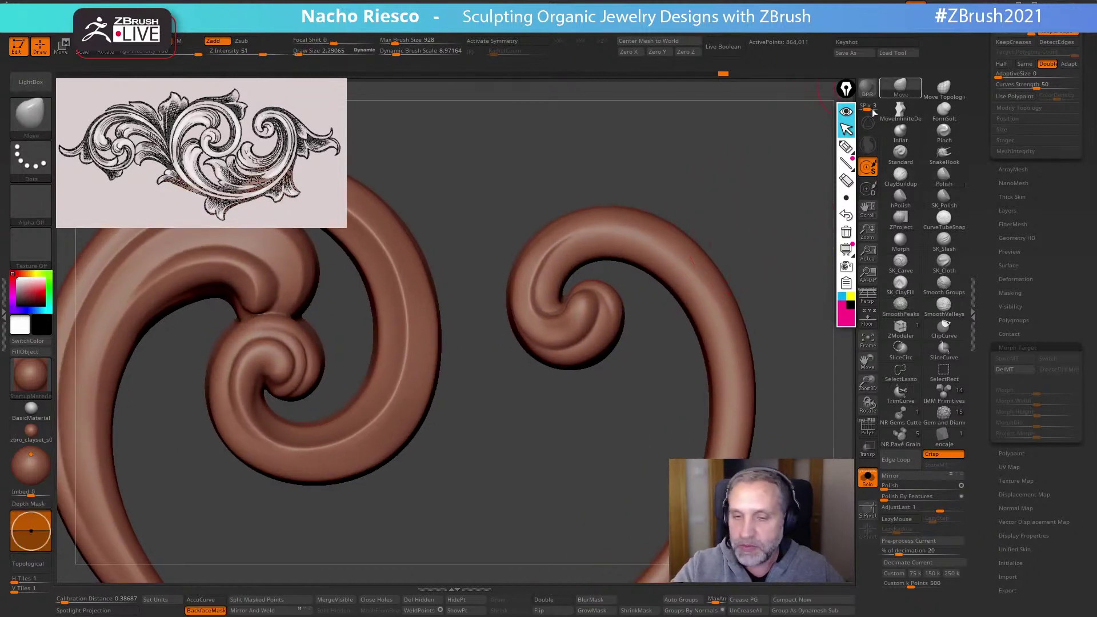
key("s")
left_click(563, 328)
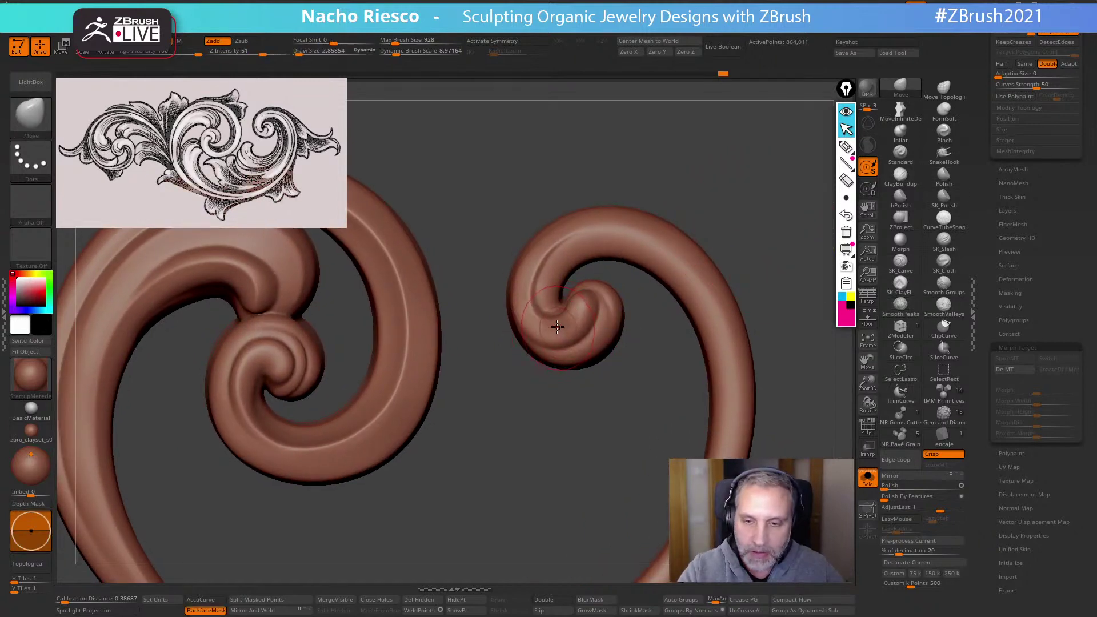
left_click(206, 610)
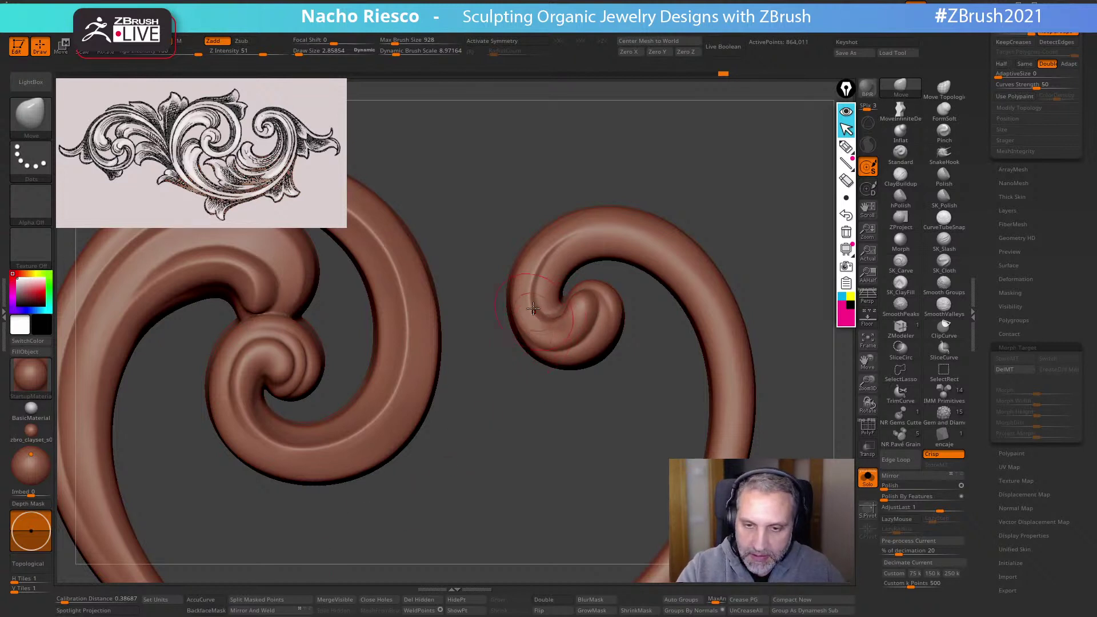
mouse_move(536, 293)
left_mouse_down()
mouse_move(584, 293)
mouse_move(583, 321)
left_mouse_up()
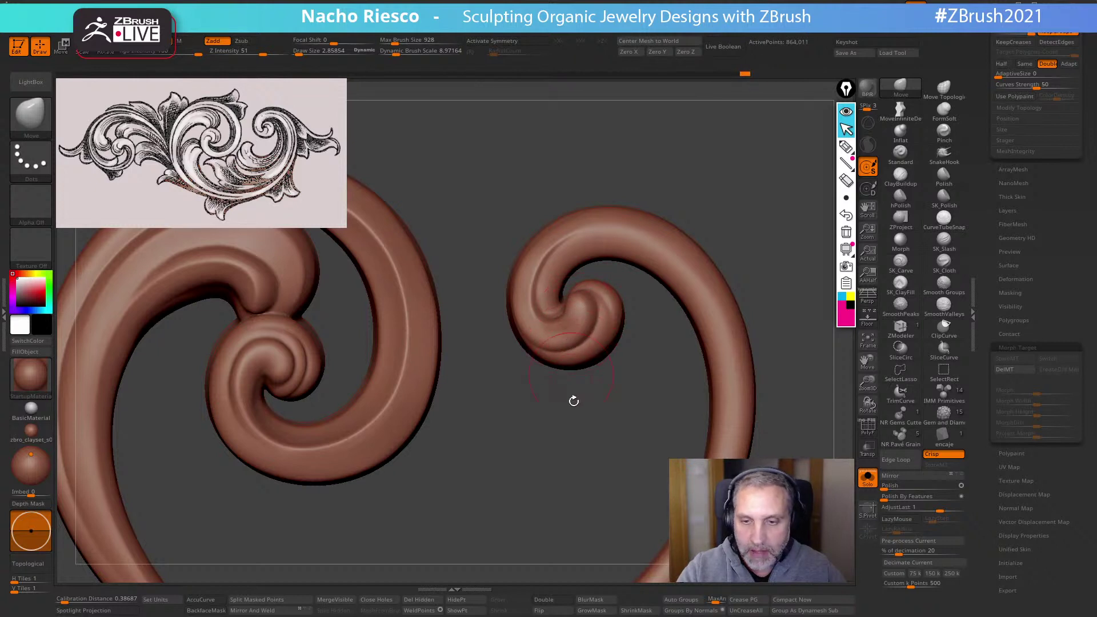
left_click_drag(579, 436, 583, 431, "alt")
left_click_drag(750, 263, 716, 261, "alt")
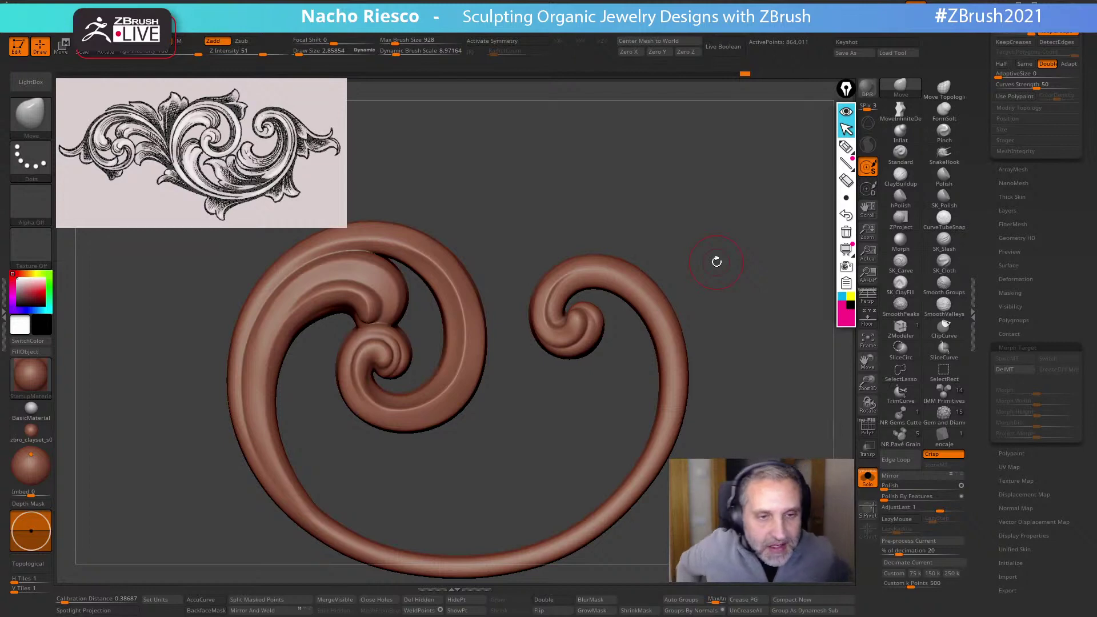
Show the full ornament and nudge the large scroll's lower stem at draw size about 8.43, with backface masking on
left_click(867, 479)
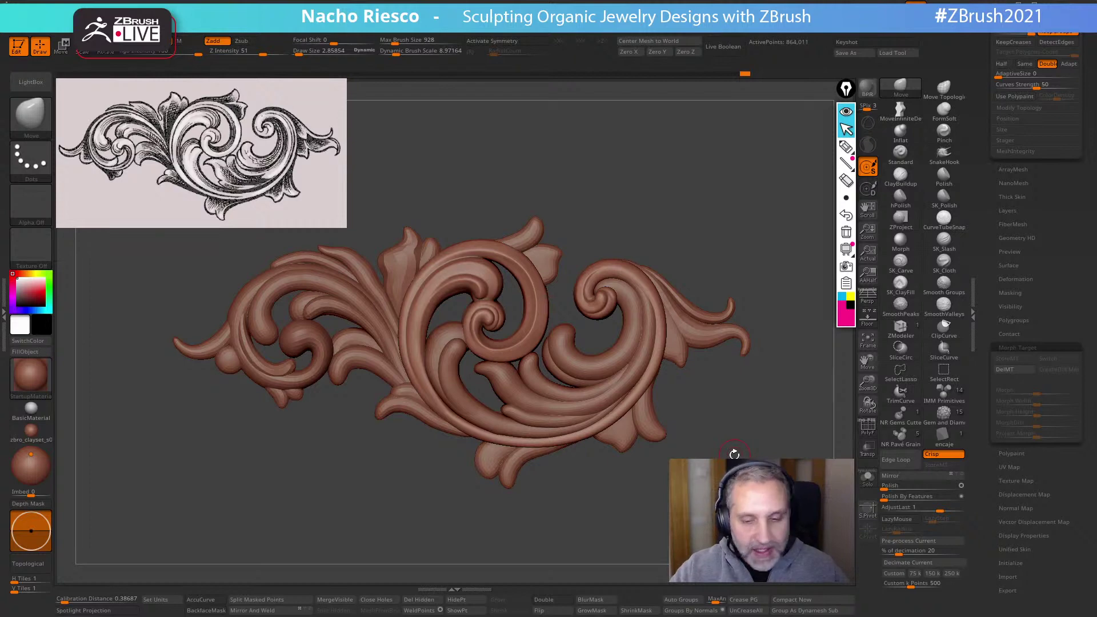
mouse_move(734, 454)
left_mouse_down("alt")
mouse_move(646, 553)
mouse_move(445, 405)
mouse_move(461, 399)
left_mouse_up("alt")
key("s")
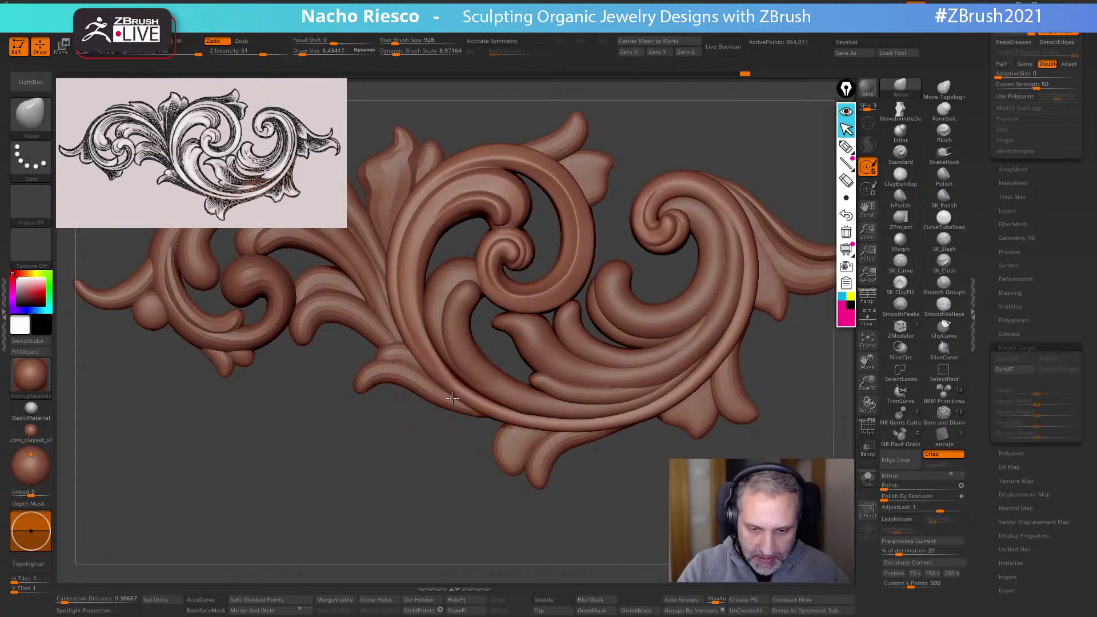
left_click(211, 610)
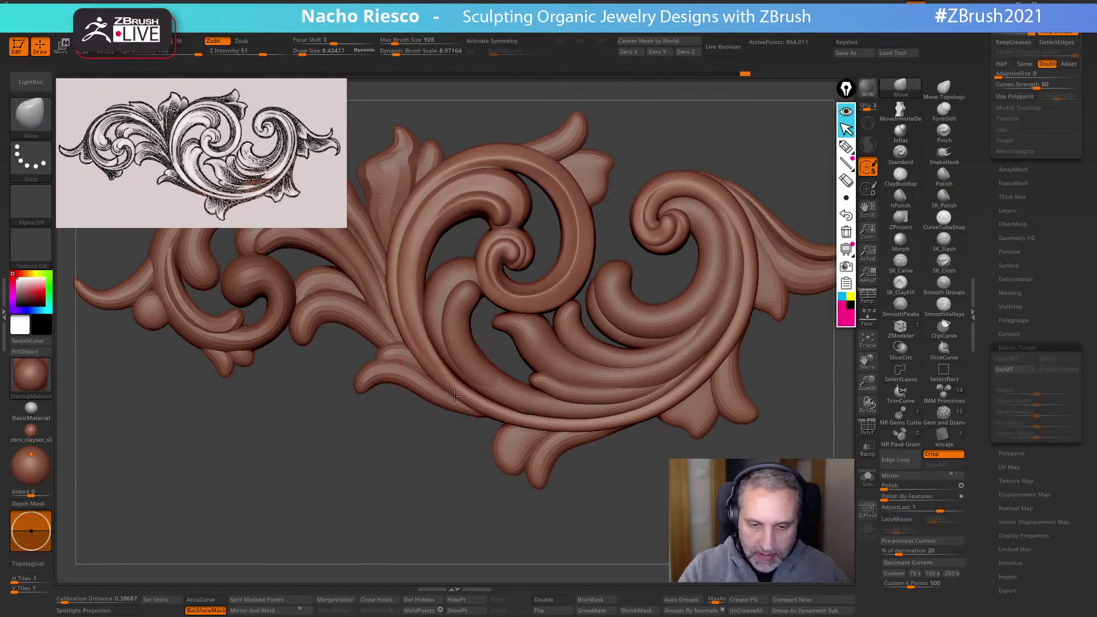
left_click_drag(453, 400, 456, 400)
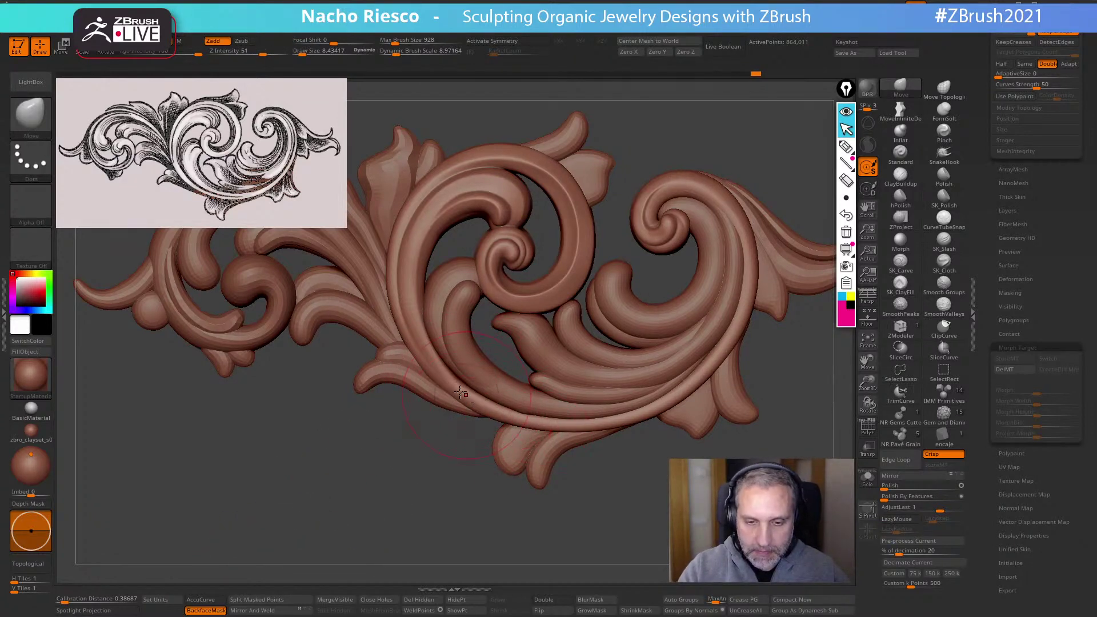
mouse_move(634, 494)
left_mouse_down()
mouse_move(644, 492)
mouse_move(635, 510)
left_mouse_up()
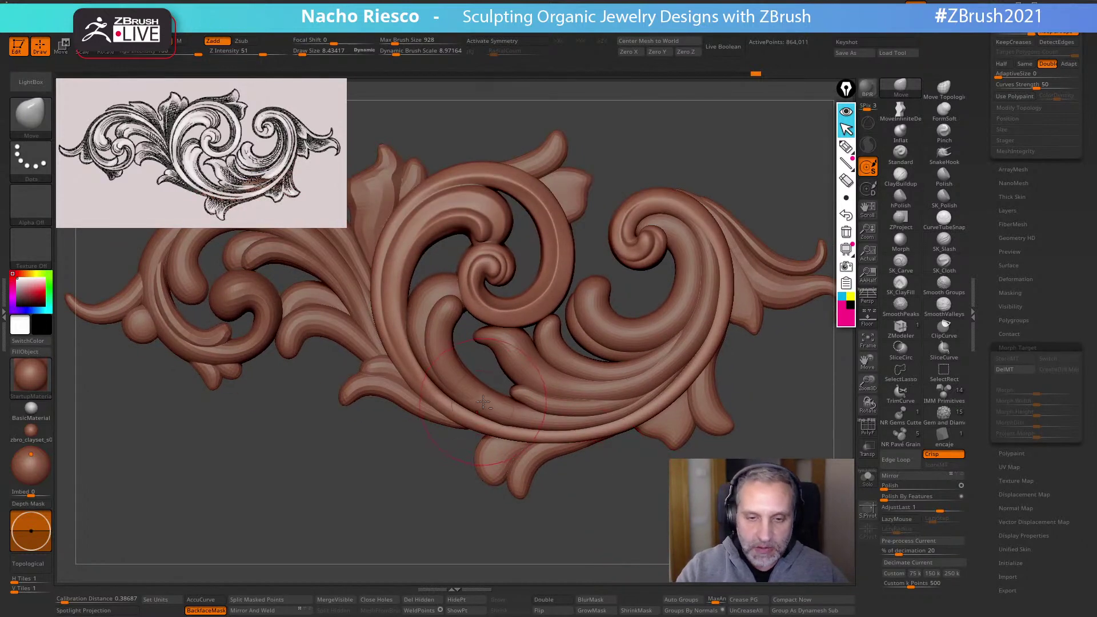
Isolate the two-lobed inner leaf and adjust its inner lobe with the infinite-depth Move brush at draw size about 6.16
left_click(868, 478)
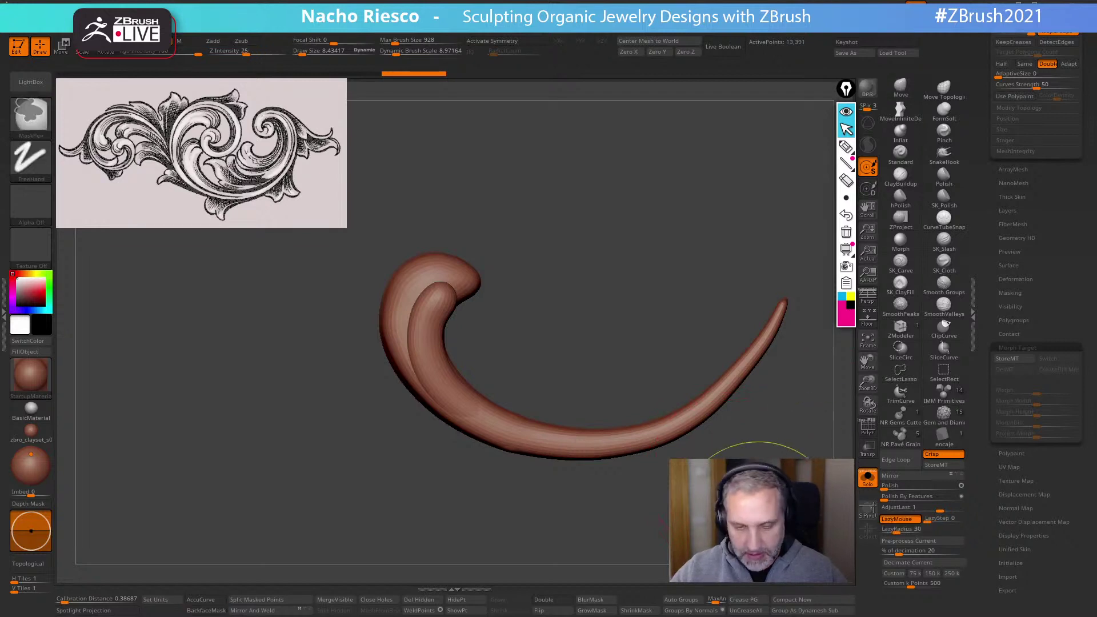
scroll(1015, 192, "up", 5)
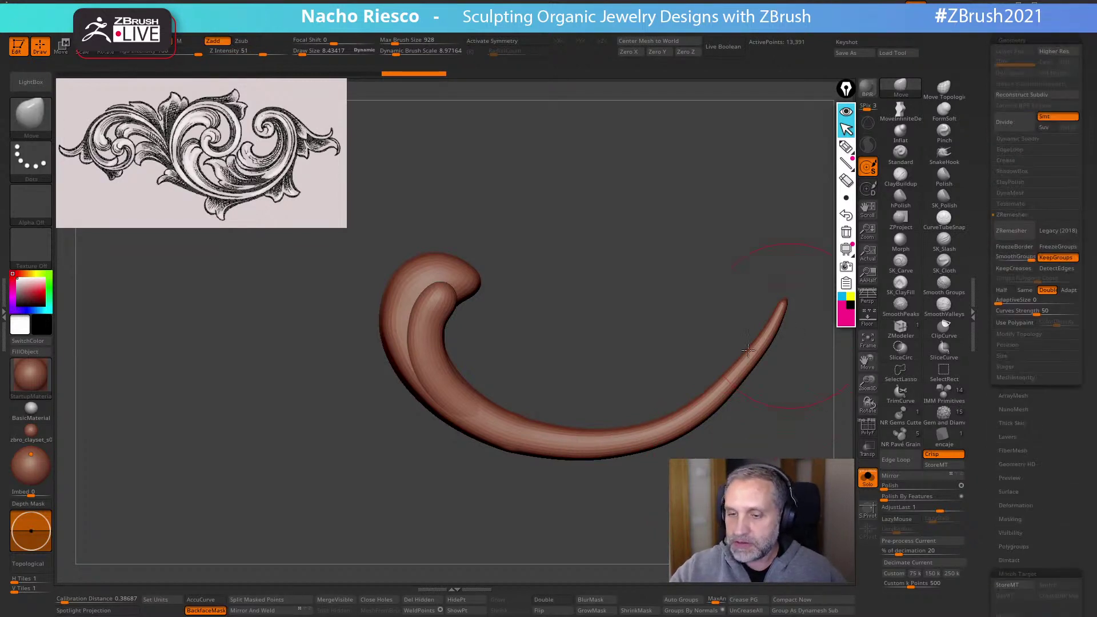
left_click_drag(465, 314, 473, 307)
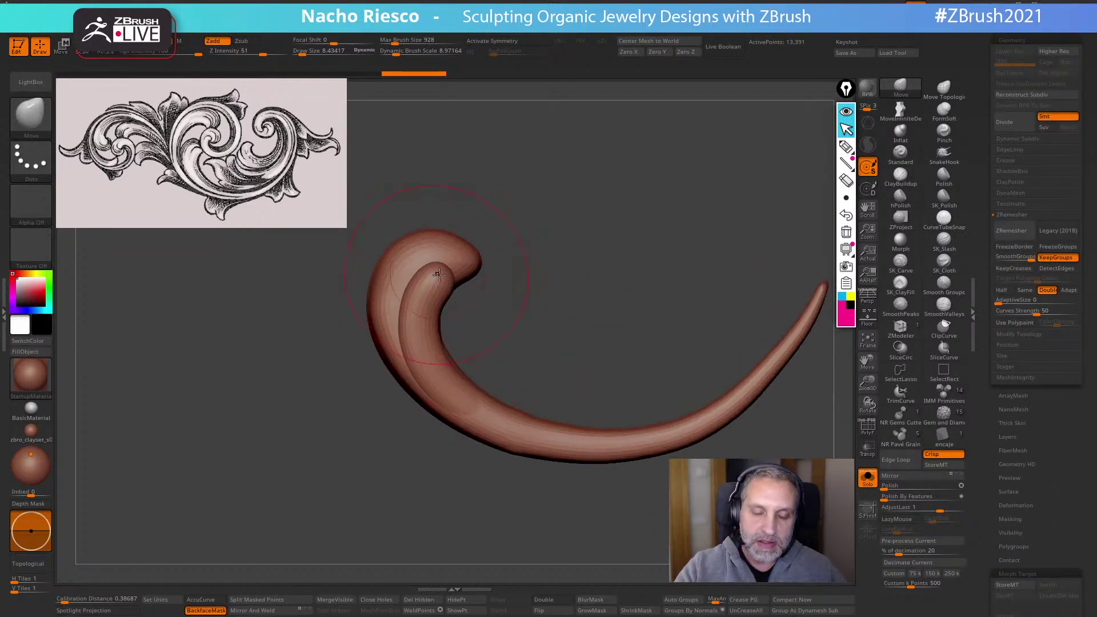
mouse_move(508, 260)
left_mouse_down()
mouse_move(529, 257)
mouse_move(529, 271)
left_mouse_up()
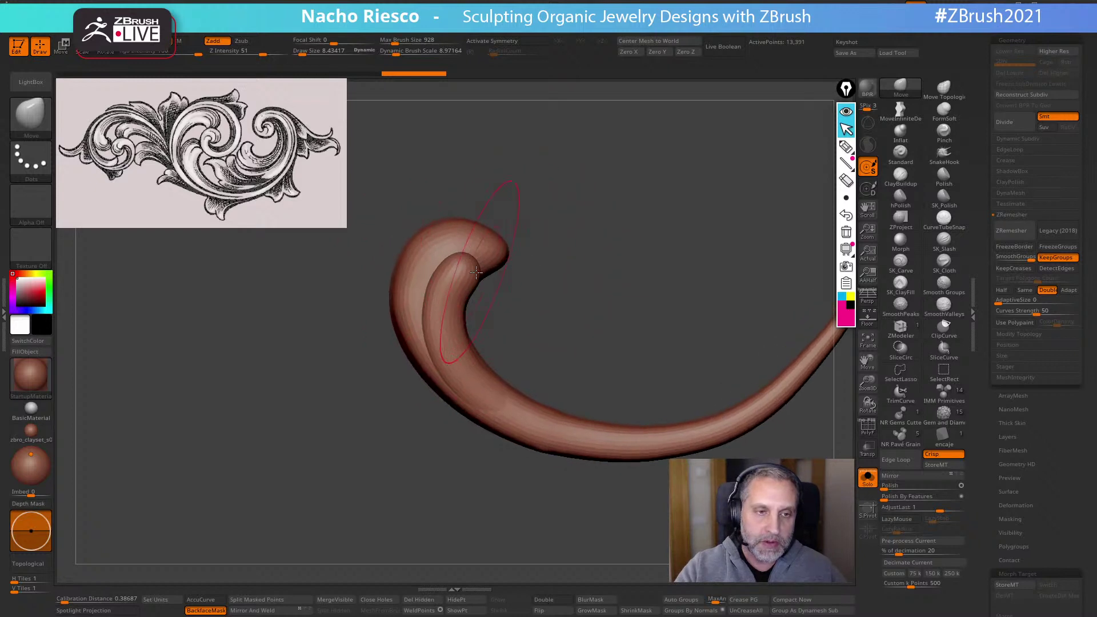
left_click(906, 119)
key("s")
left_click_drag(438, 303, 431, 301)
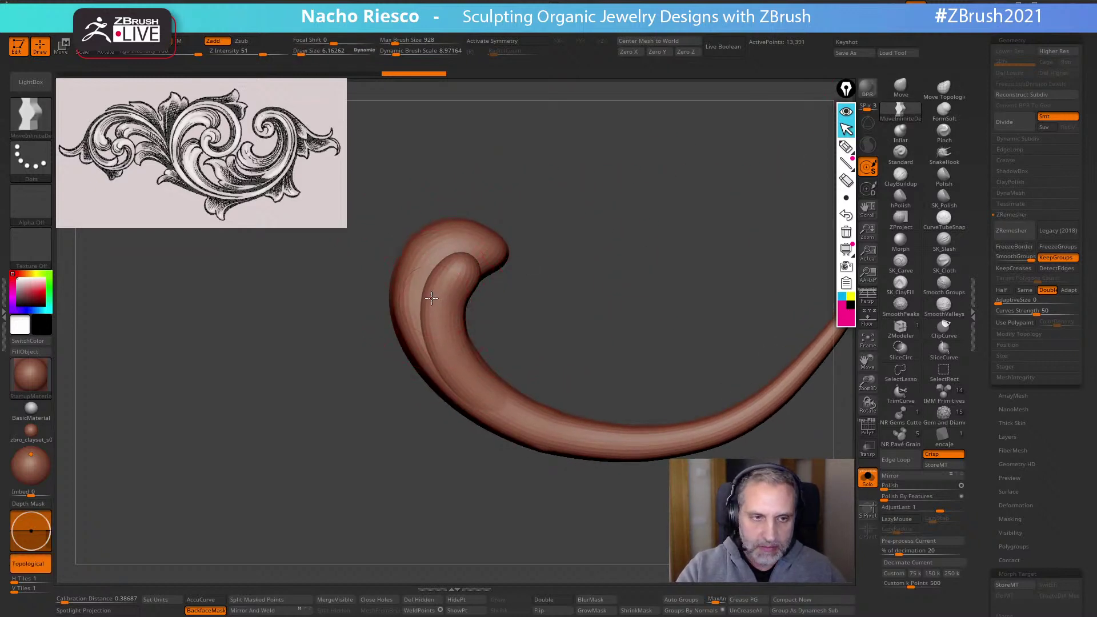
Show the reference drawing behind the leaf, turn off backface masking and move the rounded leaf tip to match it
left_click(867, 318)
key("s")
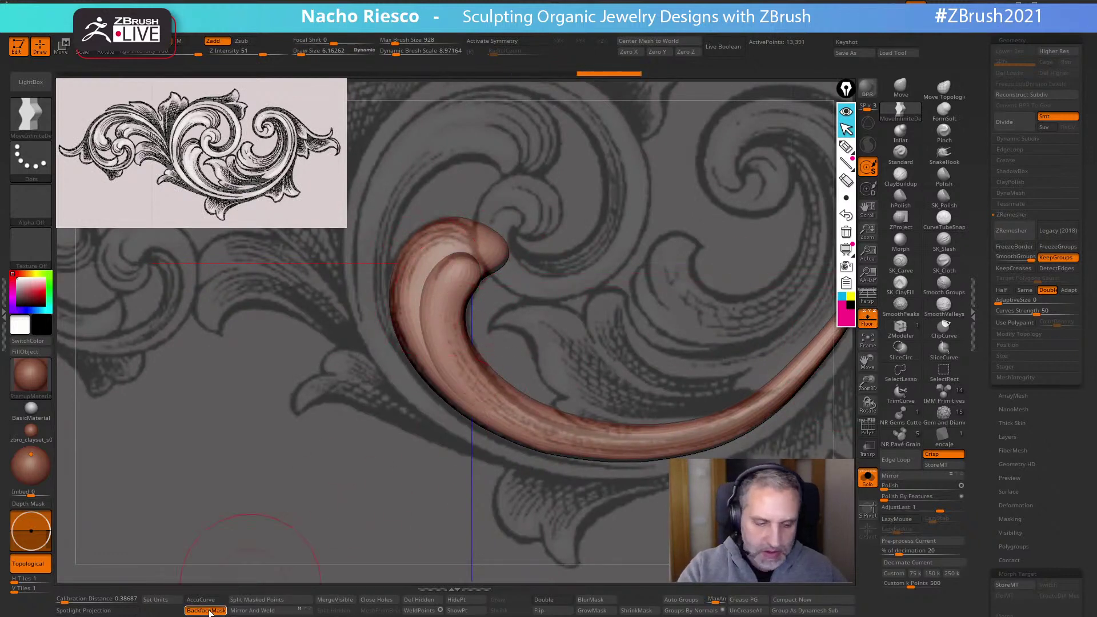
key("s")
key("s")
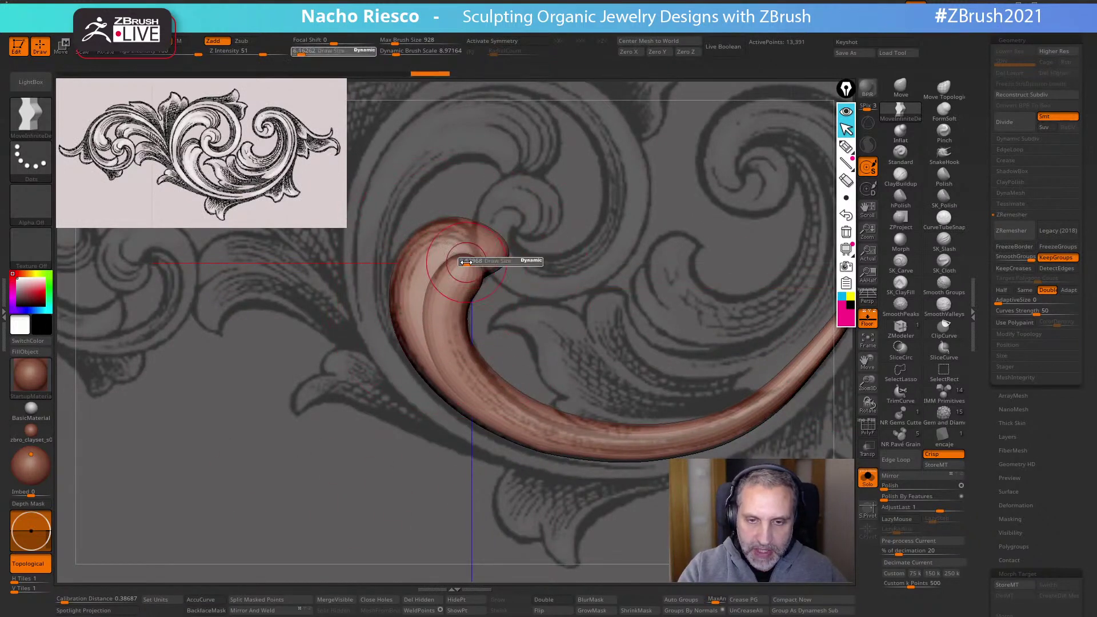
left_click_drag(465, 262, 498, 257)
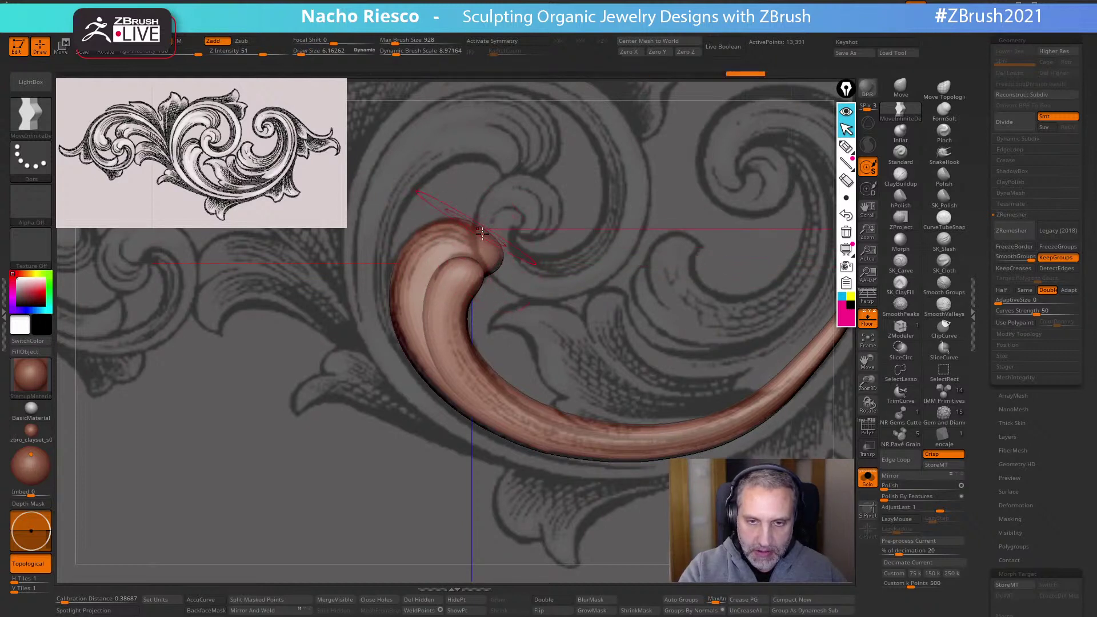
Set the draw size to about 9.72, fit the leaf's body and stem to the reference drawing and hide the reference
key("s")
left_click_drag(580, 394, 583, 394)
left_click_drag(440, 343, 434, 346)
mouse_move(528, 439)
left_mouse_down()
mouse_move(541, 444)
mouse_move(554, 407)
left_mouse_up()
left_click(868, 324)
key("s")
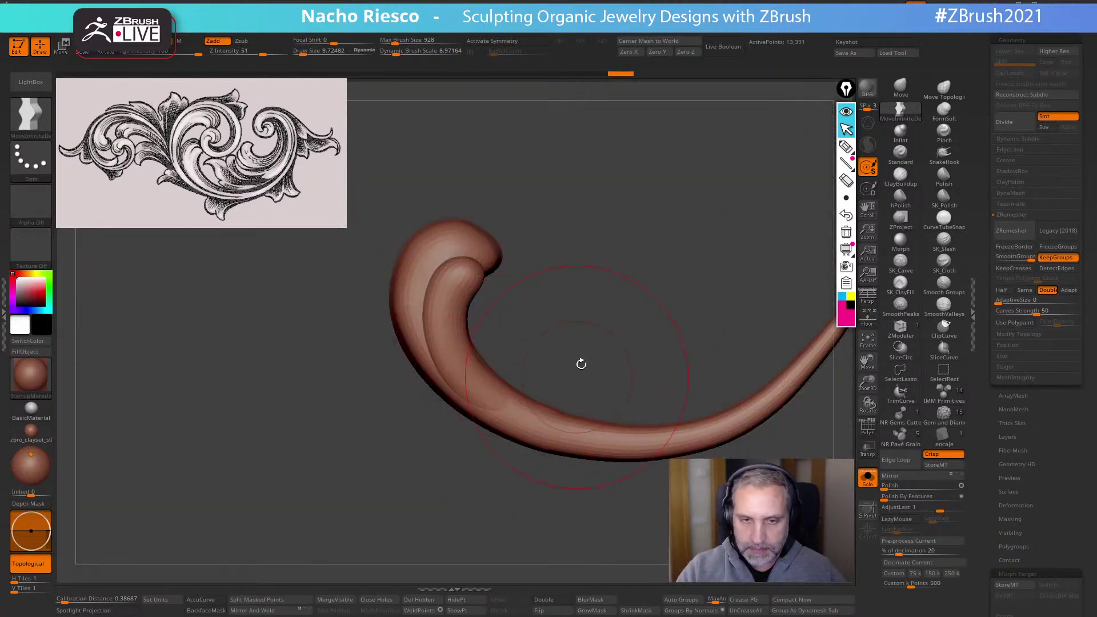
Subdivide the leaf once and remesh it with DynaMesh Utility at 0.9 million polygons
left_click(1007, 127)
left_click(636, 15)
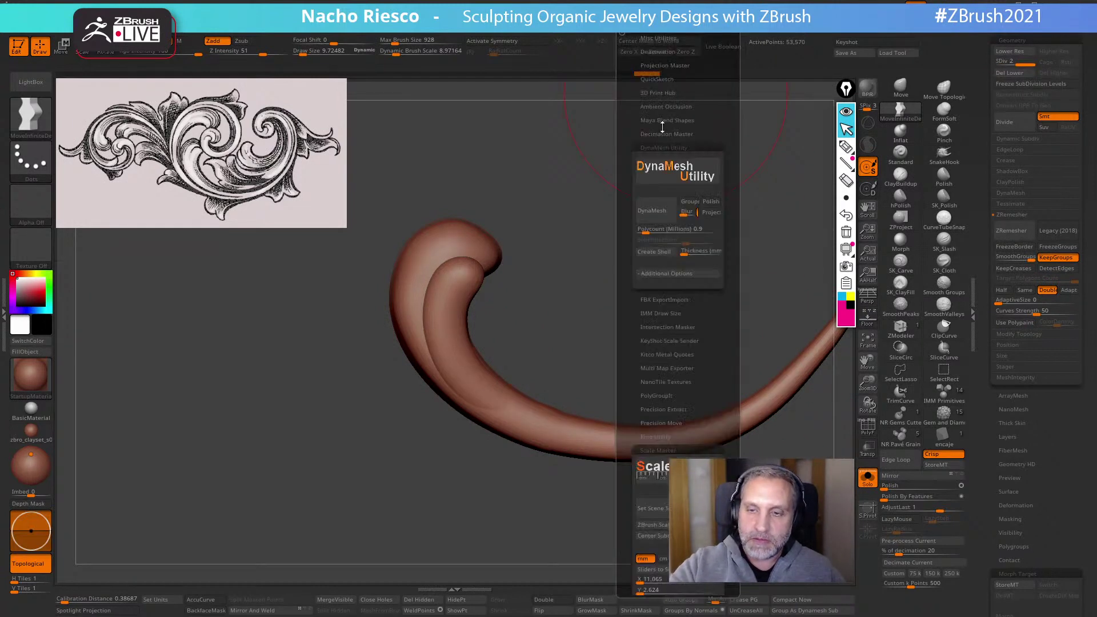
left_click(649, 211)
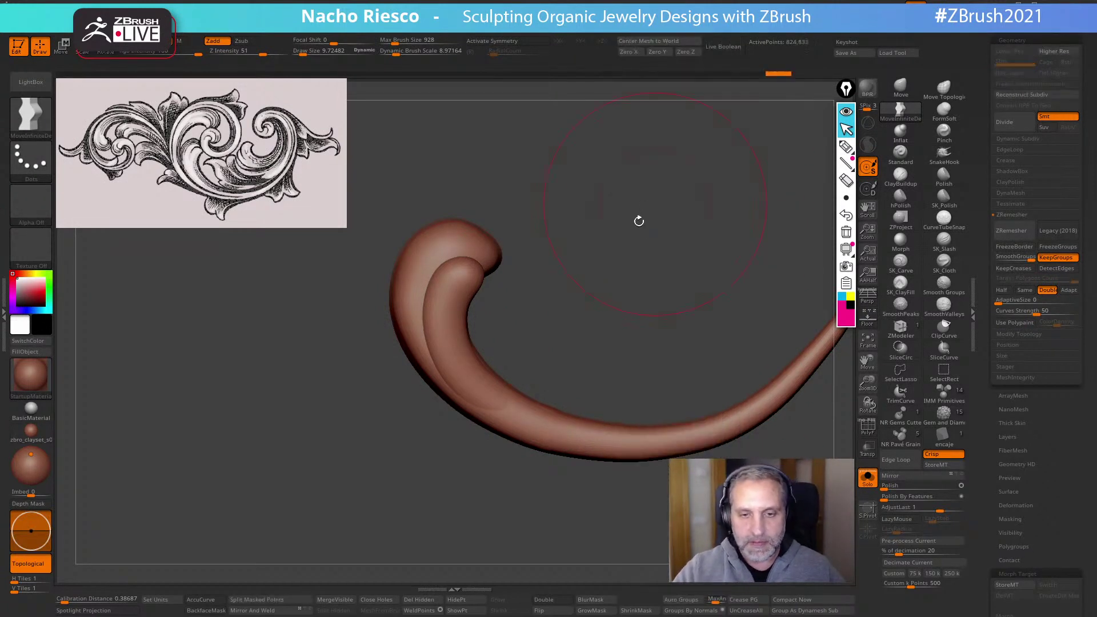
Set the draw size to about 8.43, smooth the leaf where the lobe meets the stem and check it within the full ornament
key("s")
left_click(551, 342)
mouse_move(597, 338)
left_mouse_down("alt")
mouse_move(600, 360)
mouse_move(610, 359)
left_mouse_up("alt")
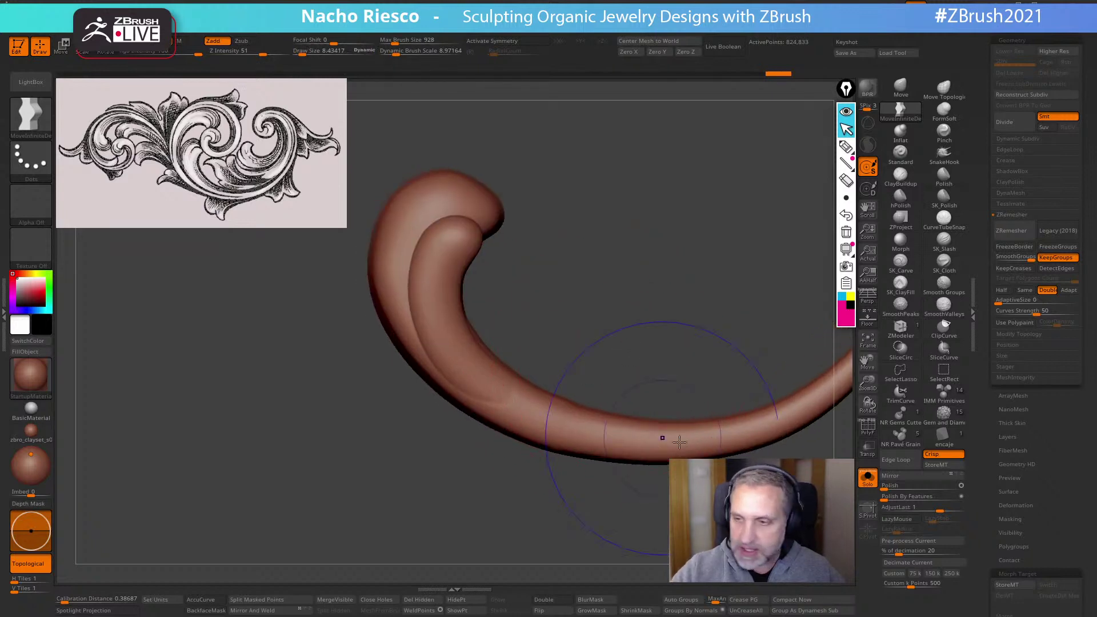
left_click_drag(496, 374, 481, 384, "shift")
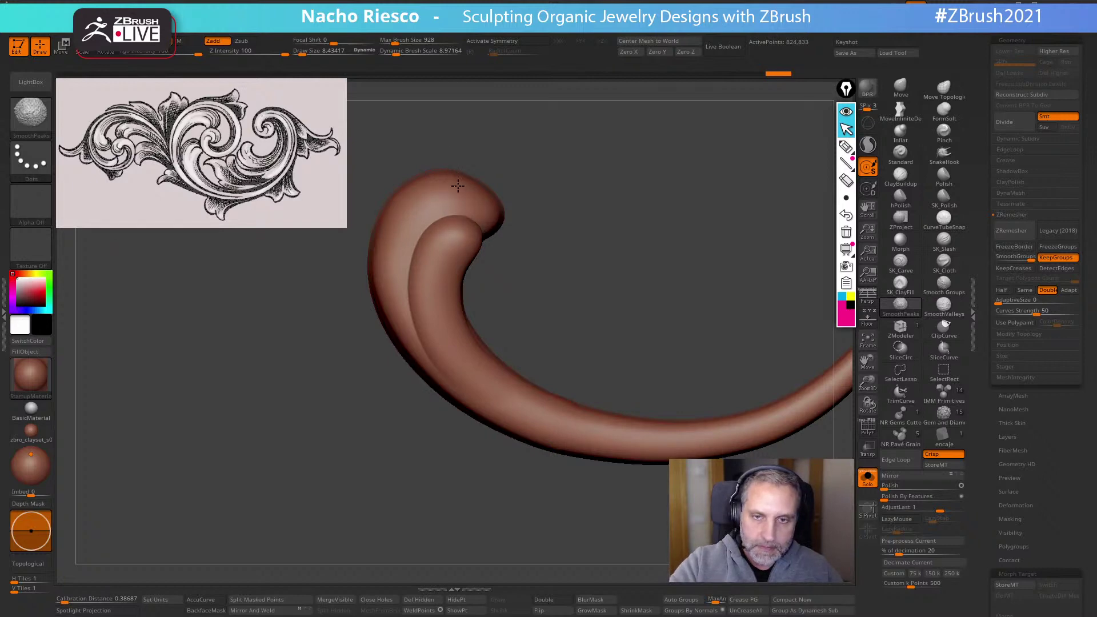
left_click_drag(629, 305, 666, 306, "alt")
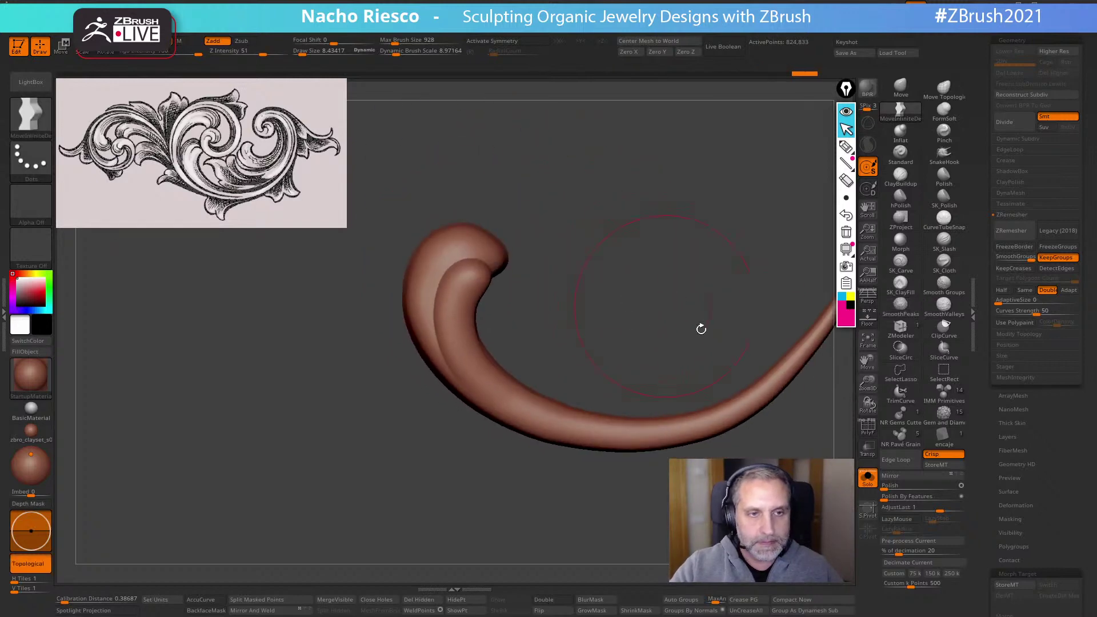
left_click(867, 479)
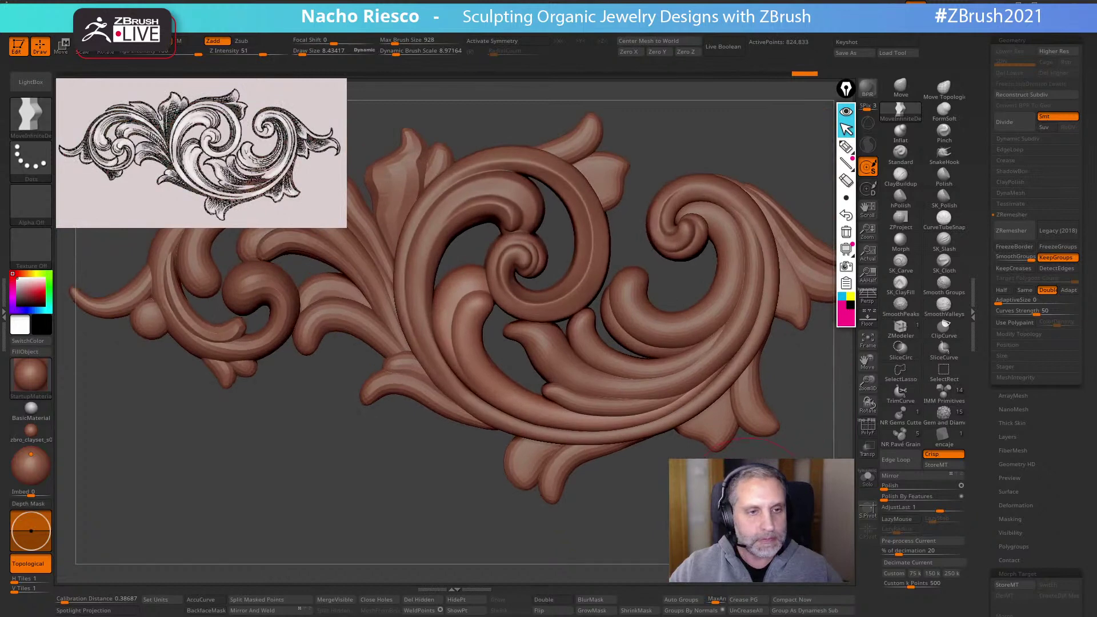
left_click(868, 478)
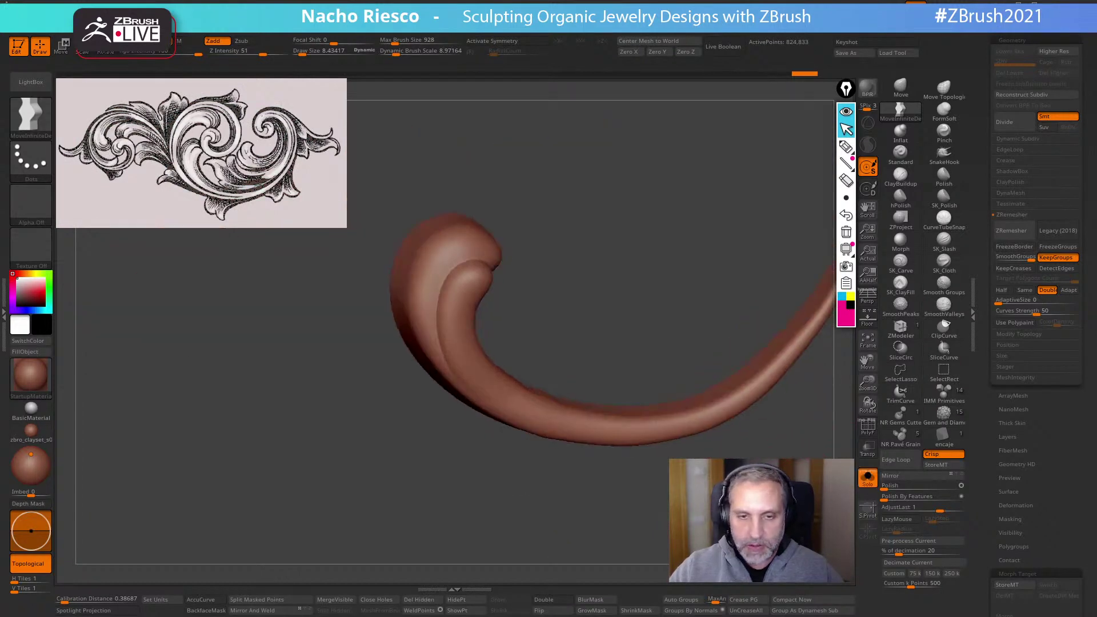
Display the leaf's polygroups, mask the inner lobe's group and blur the mask edge, with the polygroup display switched off again
left_click(868, 428)
left_click_drag(823, 400, 820, 435)
left_click(867, 427)
left_click(865, 428)
left_click(863, 422)
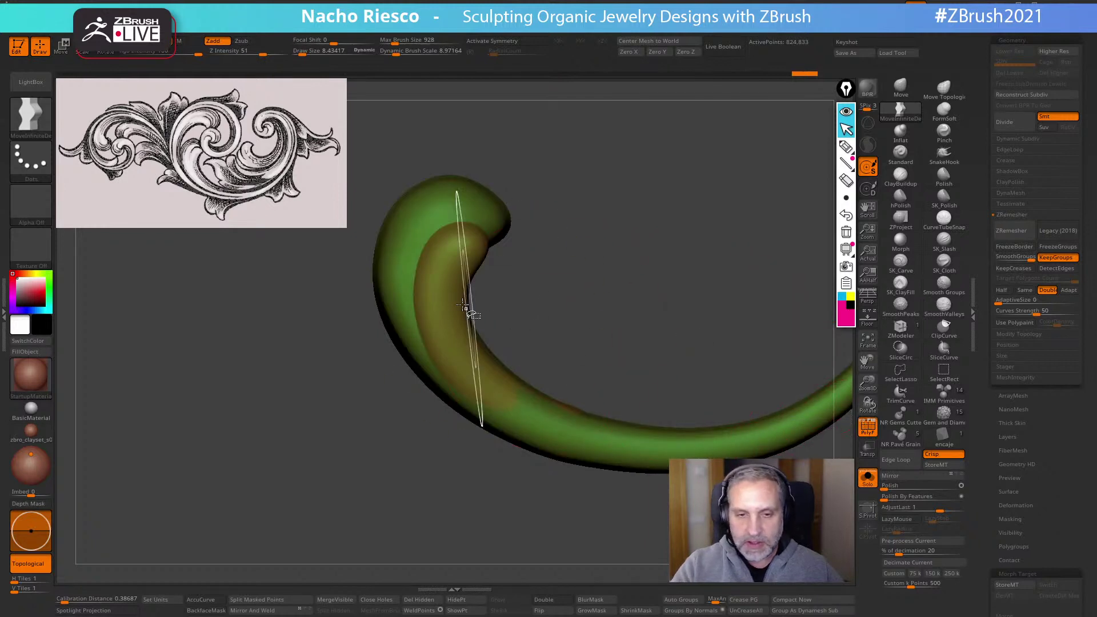
left_click_drag(553, 273, 614, 372)
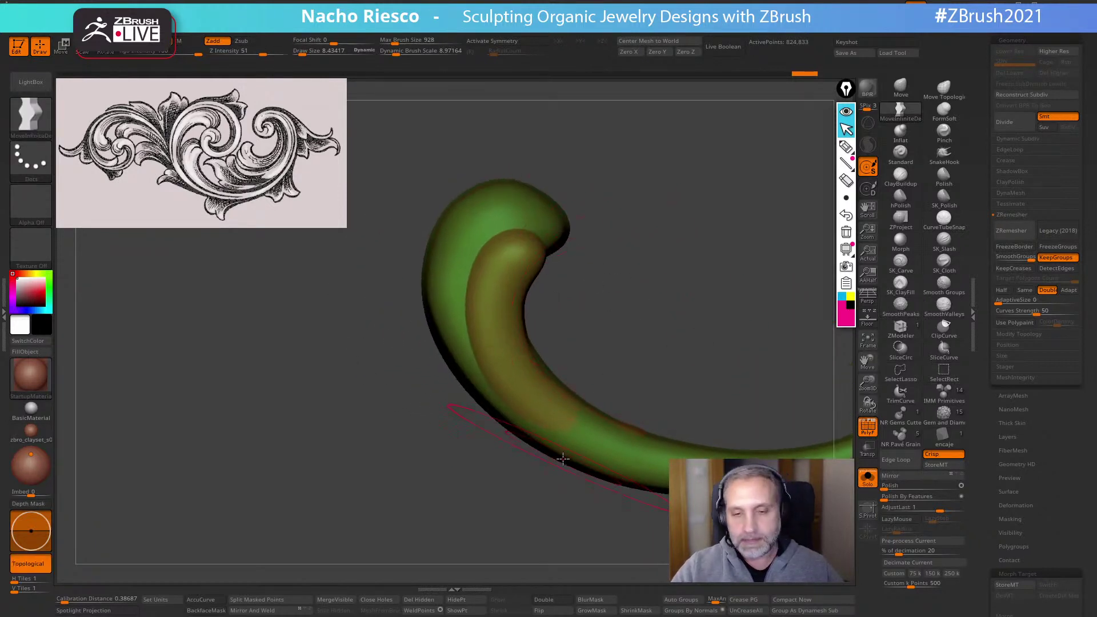
key("w")
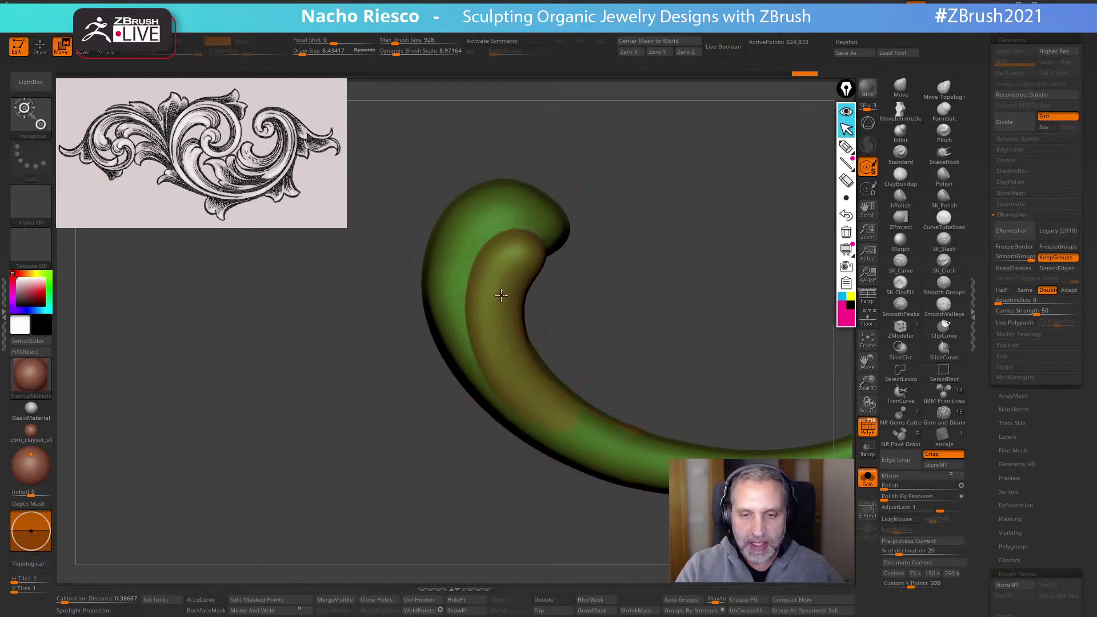
left_click_drag(502, 307, 516, 330, "ctrl")
key("q")
left_click(656, 358, "ctrl")
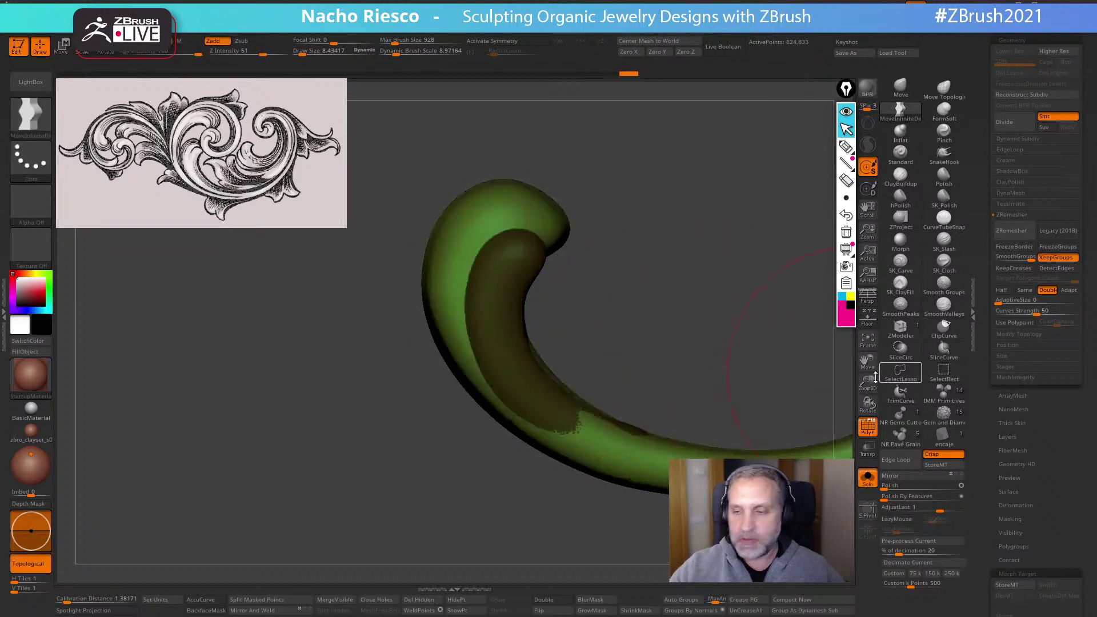
left_click(868, 425)
left_click(527, 380, "ctrl")
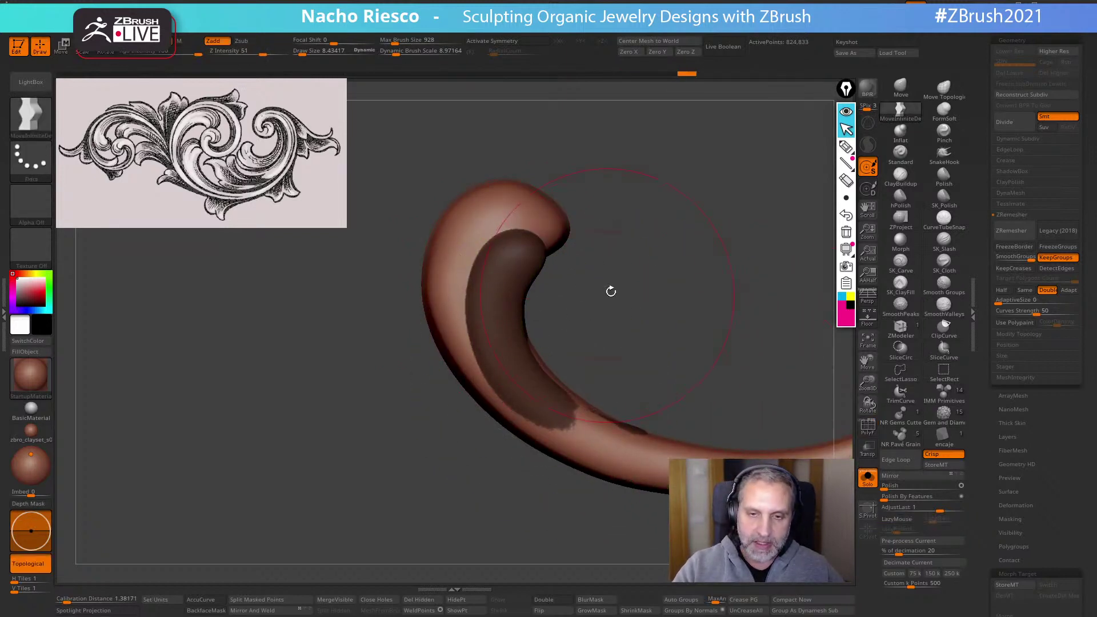
left_click_drag(610, 289, 677, 358, "alt")
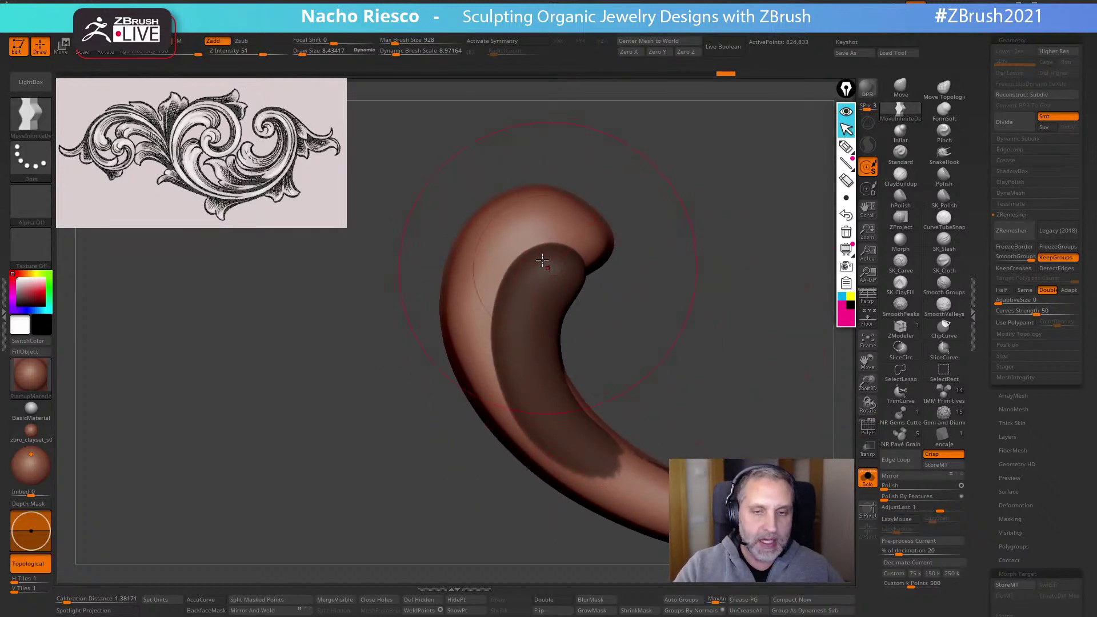
Flatten the leaf's outer lobe around the masked inner lobe using the SK_Polish brush at a draw size of about 4.30
left_click(946, 201)
key("s")
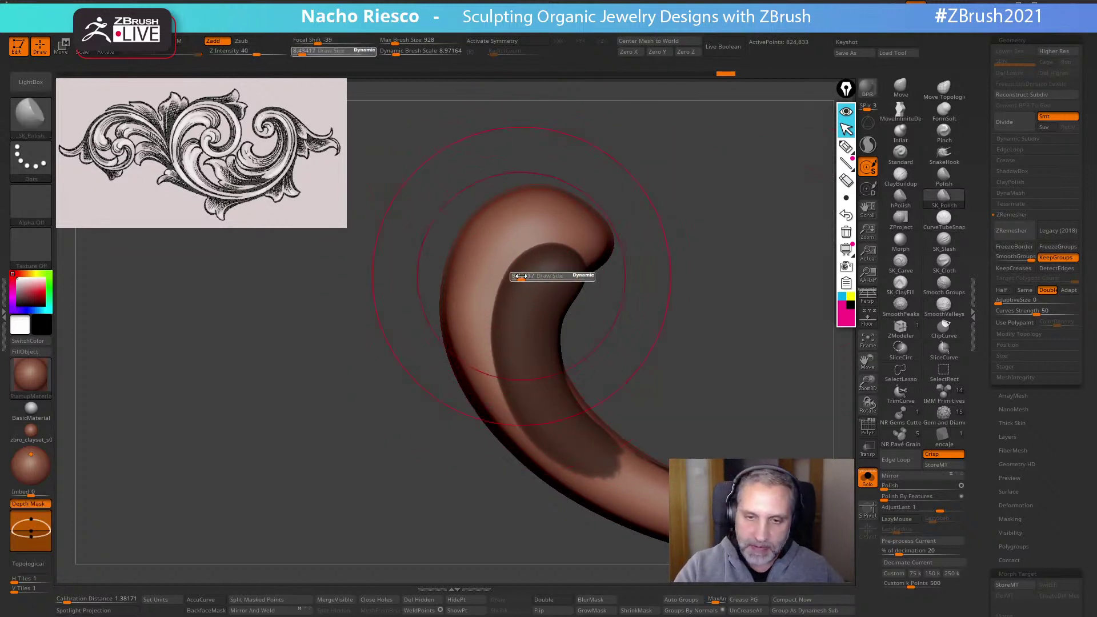
left_click(518, 276)
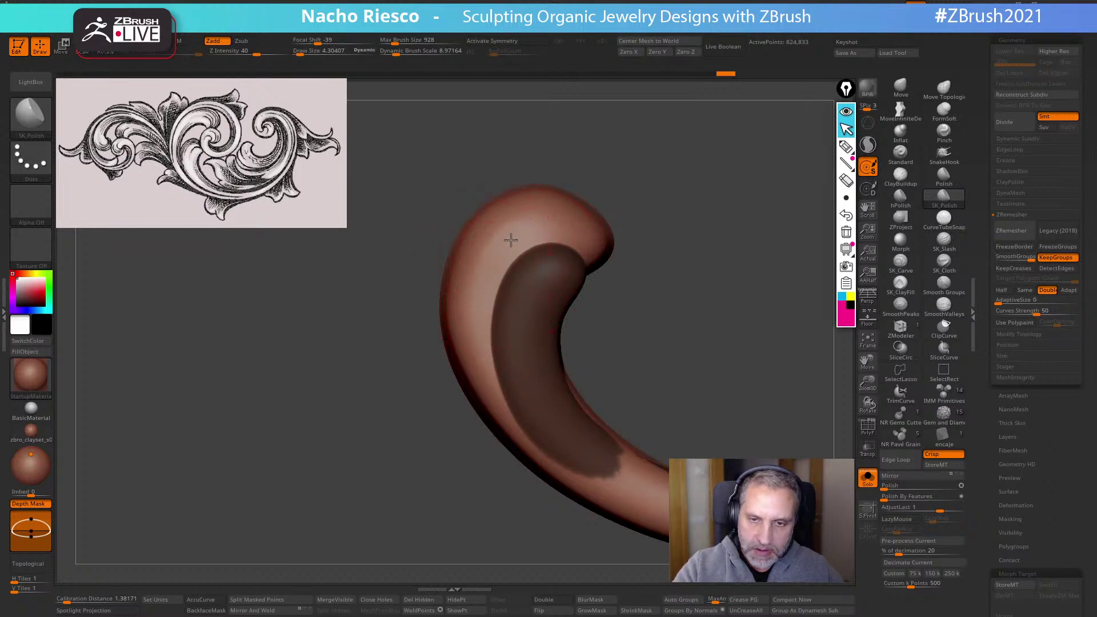
mouse_move(534, 230)
left_mouse_down()
mouse_move(571, 230)
mouse_move(595, 250)
mouse_move(482, 311)
mouse_move(475, 340)
mouse_move(500, 392)
left_mouse_up()
left_click_drag(490, 267, 473, 304)
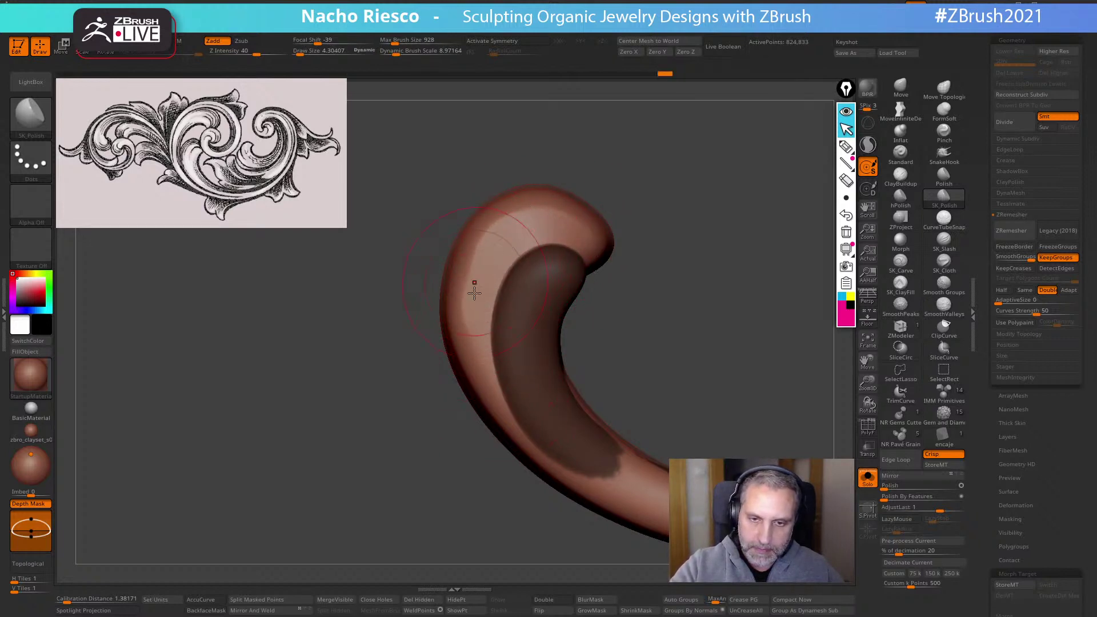
mouse_move(526, 229)
left_mouse_down()
mouse_move(474, 257)
mouse_move(468, 296)
mouse_move(596, 242)
left_mouse_up()
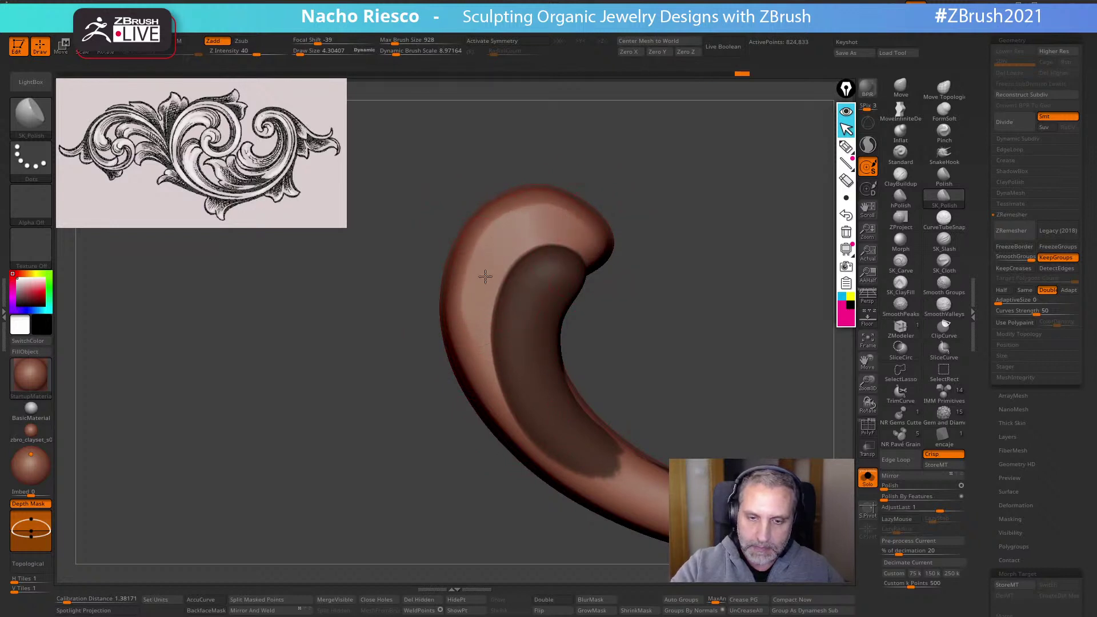
left_click_drag(485, 277, 479, 349)
key("shift")
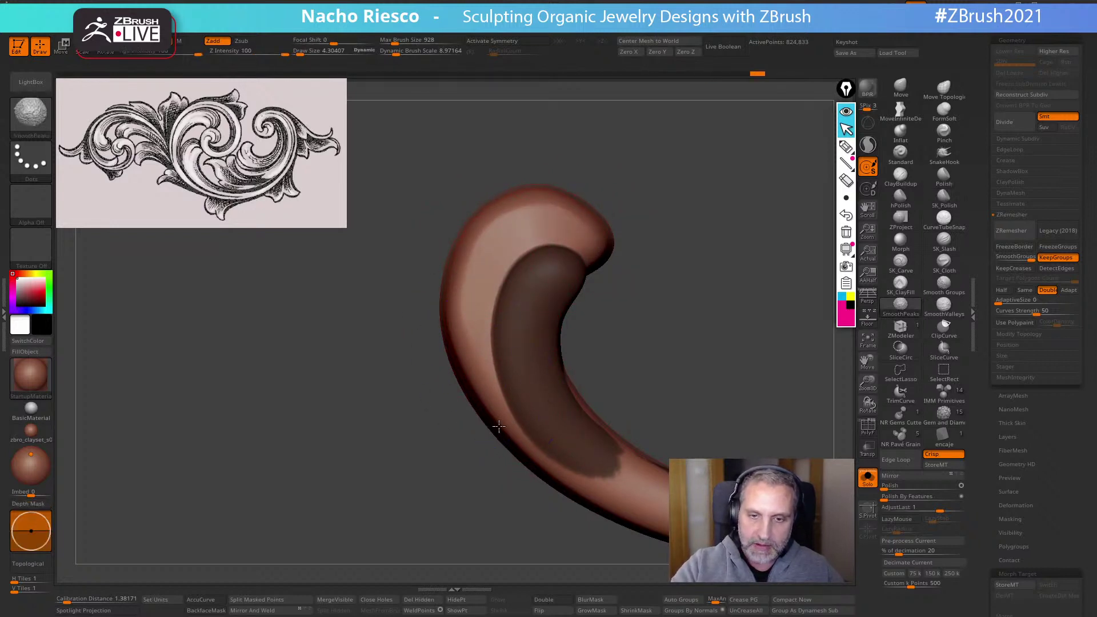
Clear the mask and polish the outer side of the leaf's large lobe at a draw size of about 7.25
left_click(679, 331, "ctrl")
mouse_move(680, 331)
left_mouse_down()
mouse_move(670, 318)
mouse_move(595, 306)
left_mouse_up()
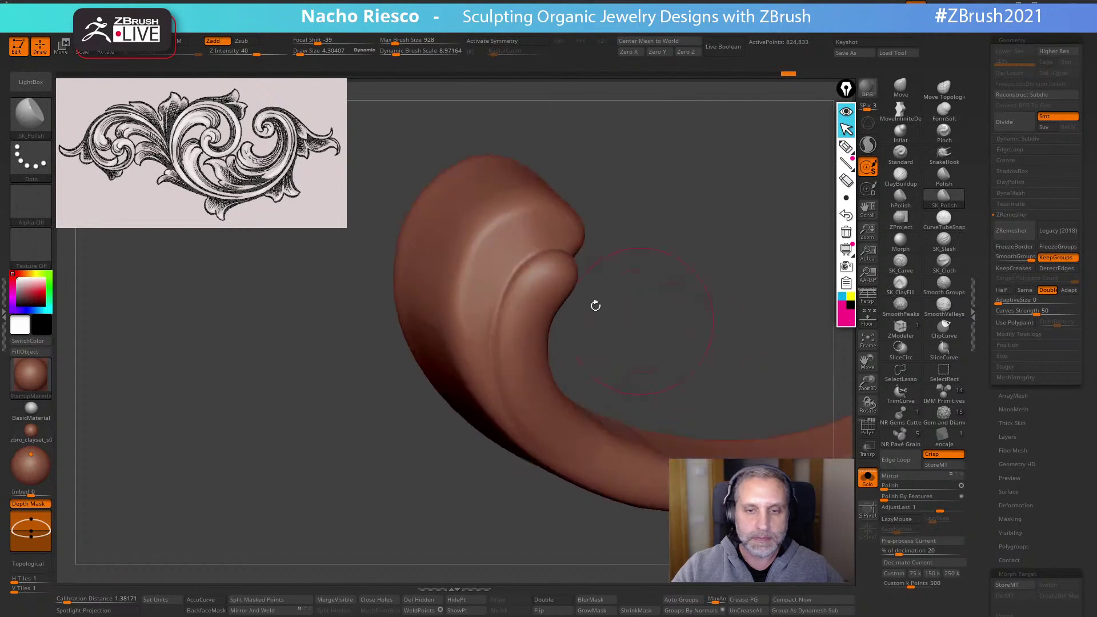
key("s")
left_click_drag(439, 280, 443, 279)
left_click_drag(434, 334, 496, 203)
left_click_drag(606, 204, 571, 205)
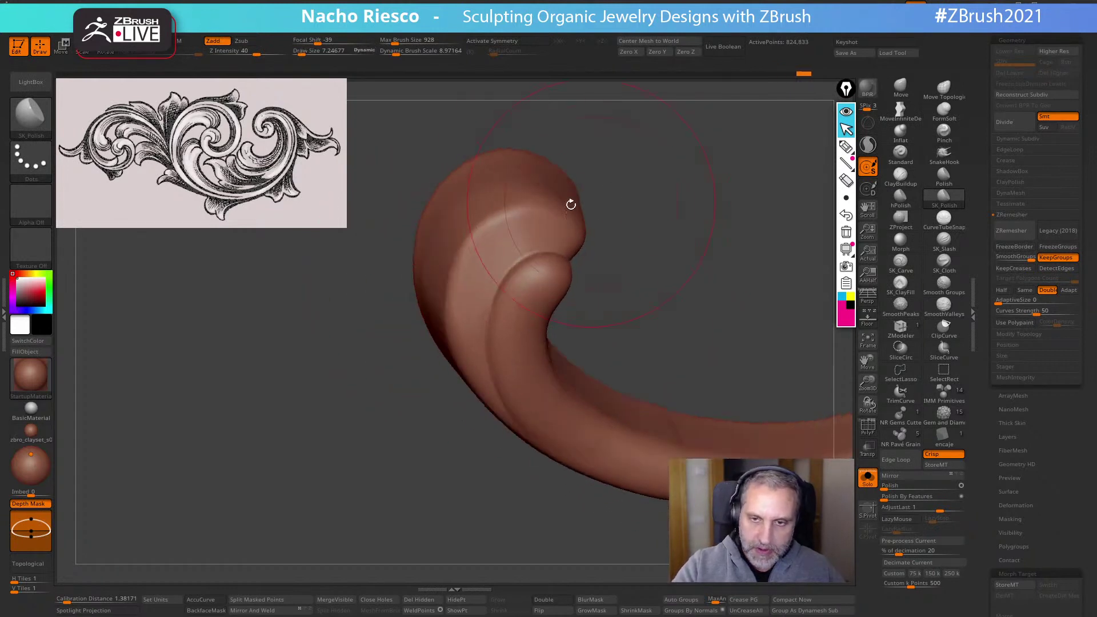
mouse_move(440, 334)
left_mouse_down()
mouse_move(652, 272)
mouse_move(682, 314)
mouse_move(628, 280)
left_mouse_up()
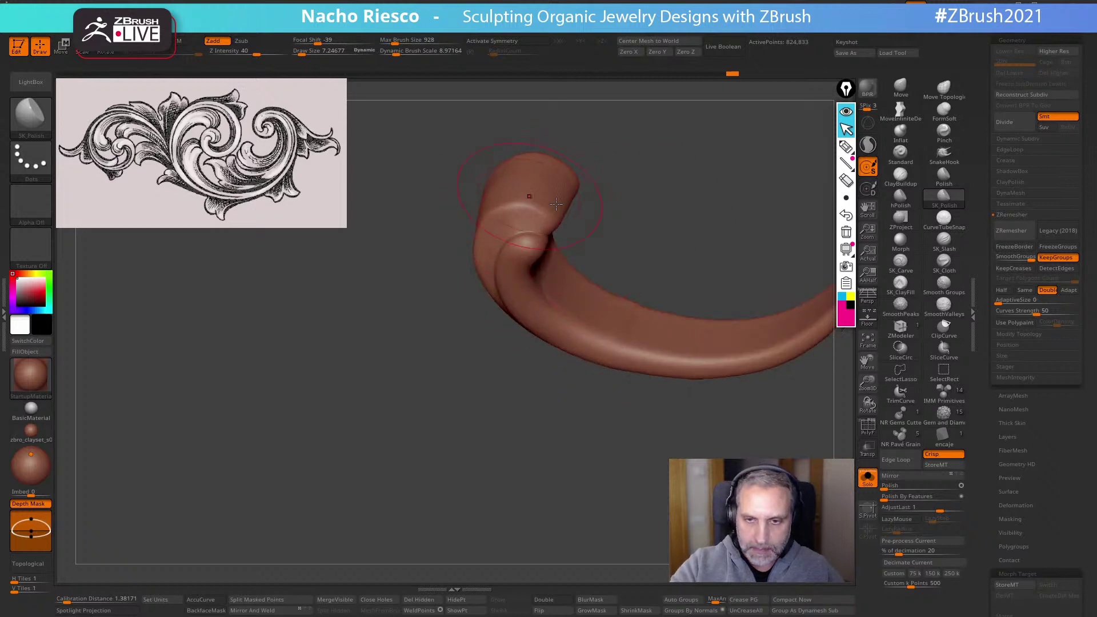
Check the leaf within the full ornament, then isolate it again and polish the inner edge of its stem
left_click_drag(646, 215, 632, 469)
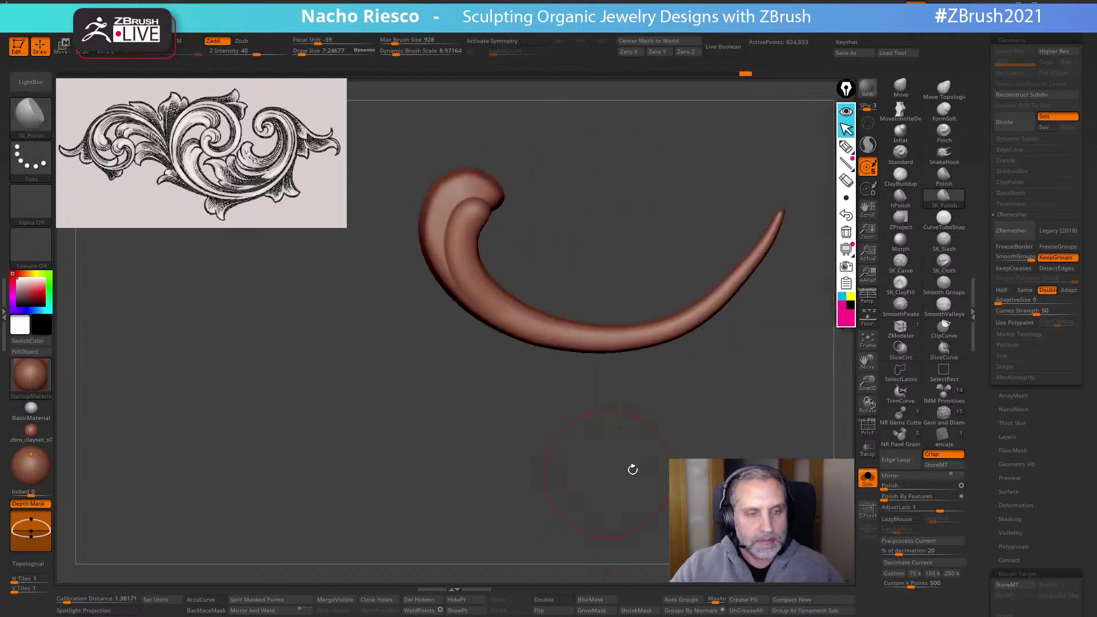
left_click(868, 480)
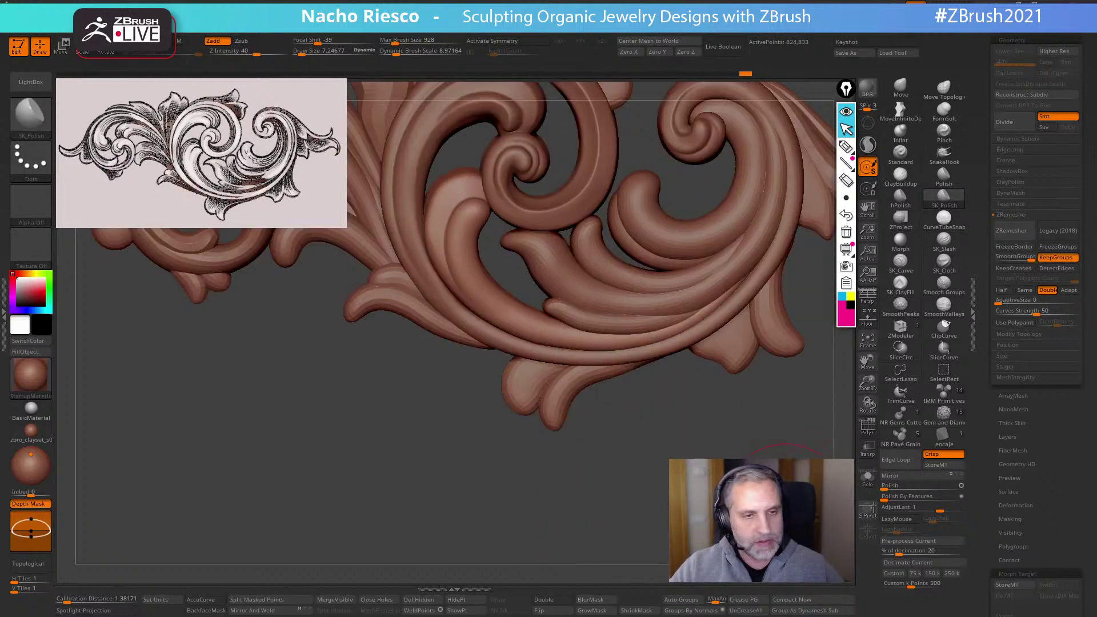
left_click(867, 477)
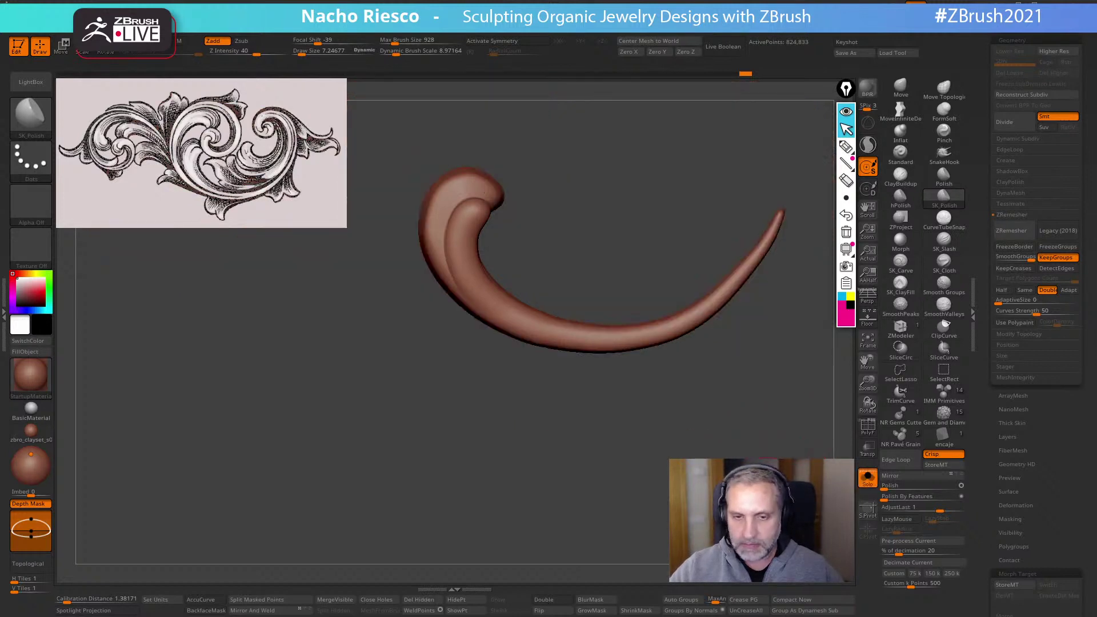
mouse_move(743, 377)
left_mouse_down()
mouse_move(685, 437)
mouse_move(711, 414)
mouse_move(695, 432)
mouse_move(797, 426)
left_mouse_up()
left_click_drag(685, 285, 665, 251)
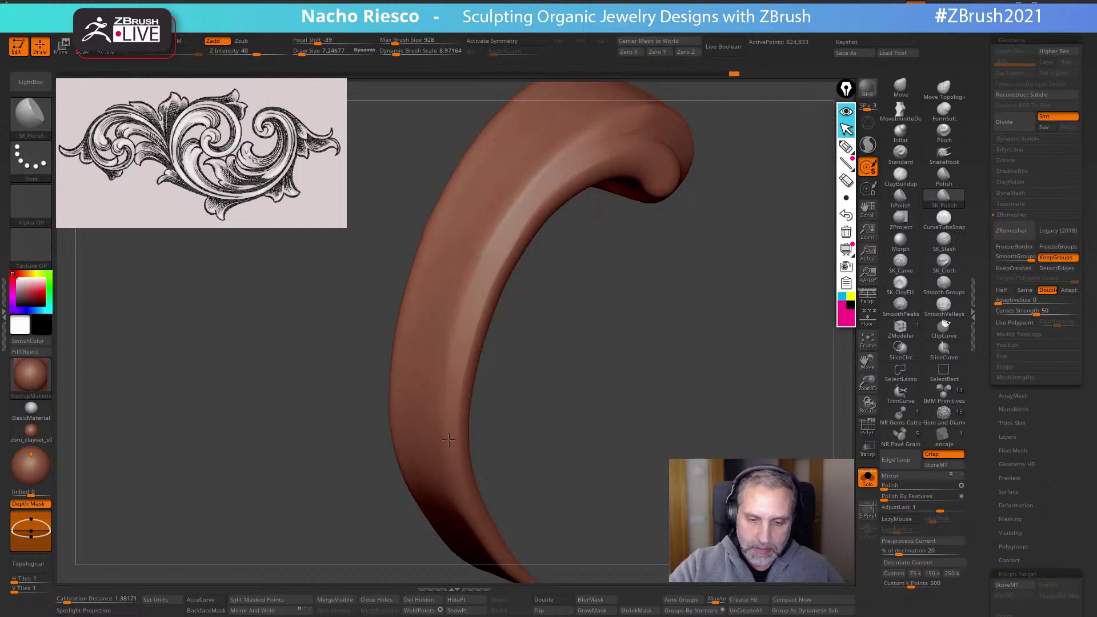
left_click_drag(569, 455, 537, 431)
left_click_drag(624, 456, 547, 336)
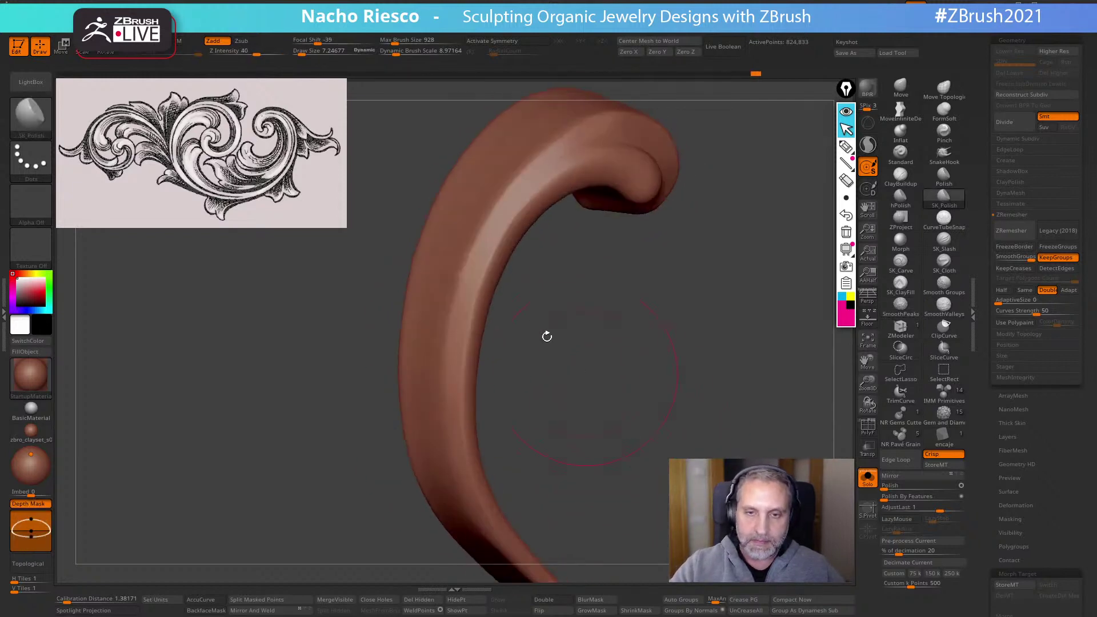
key("shift")
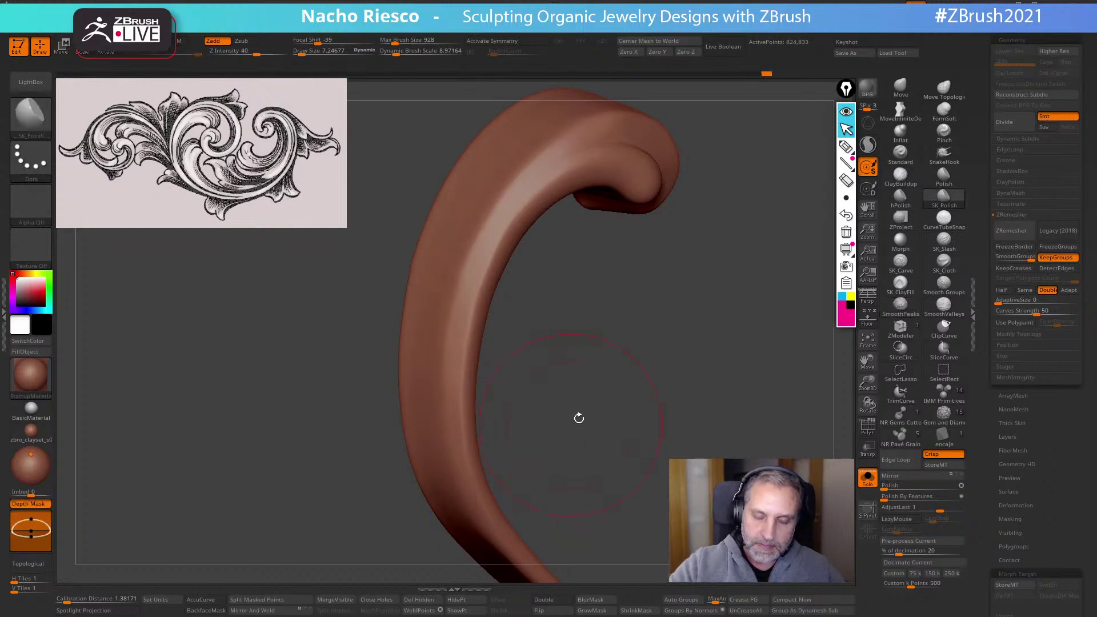
Set the draw size to about 2.86 and polish along the crease between the two lobes and down the stem
mouse_move(577, 416)
left_mouse_down()
mouse_move(546, 375)
mouse_move(632, 382)
mouse_move(560, 319)
left_mouse_up()
key("s")
left_click(558, 318)
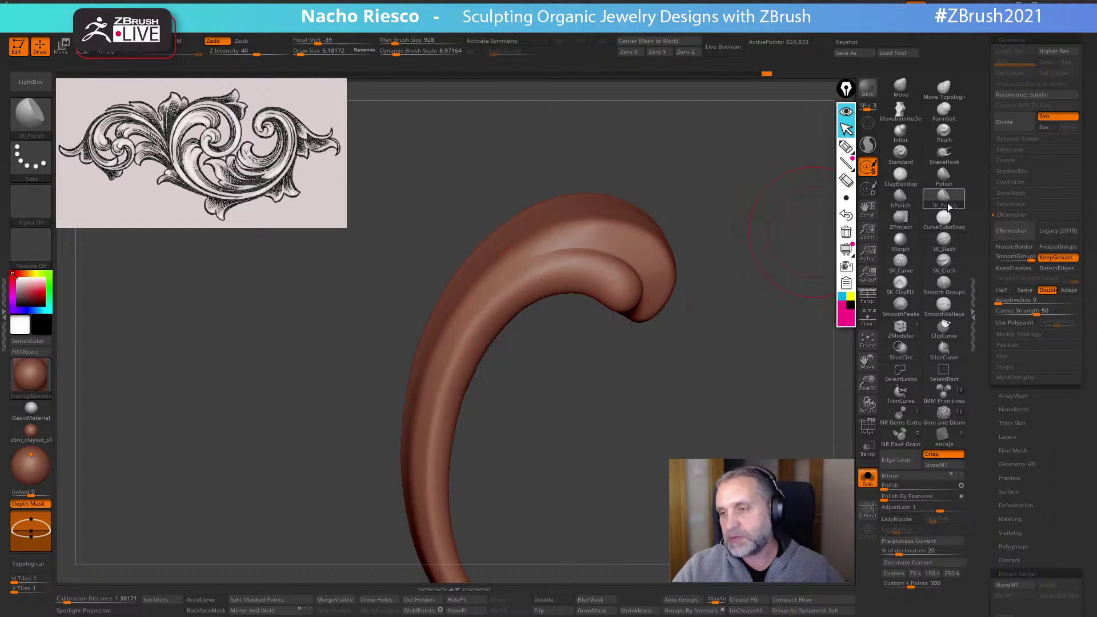
left_click_drag(706, 379, 695, 366)
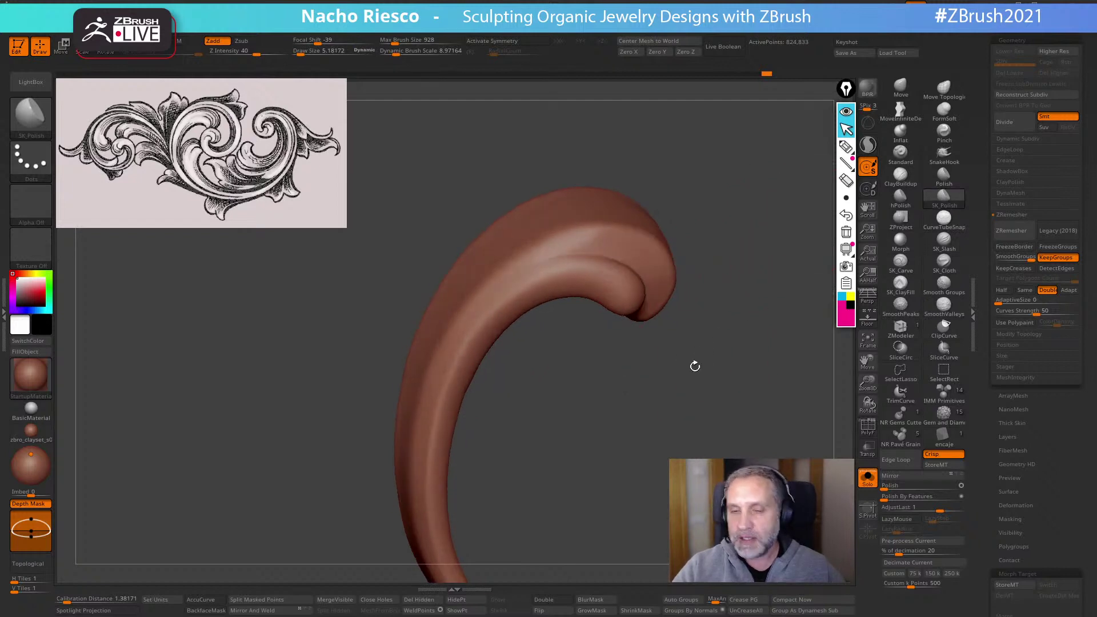
key("s")
left_click(534, 290)
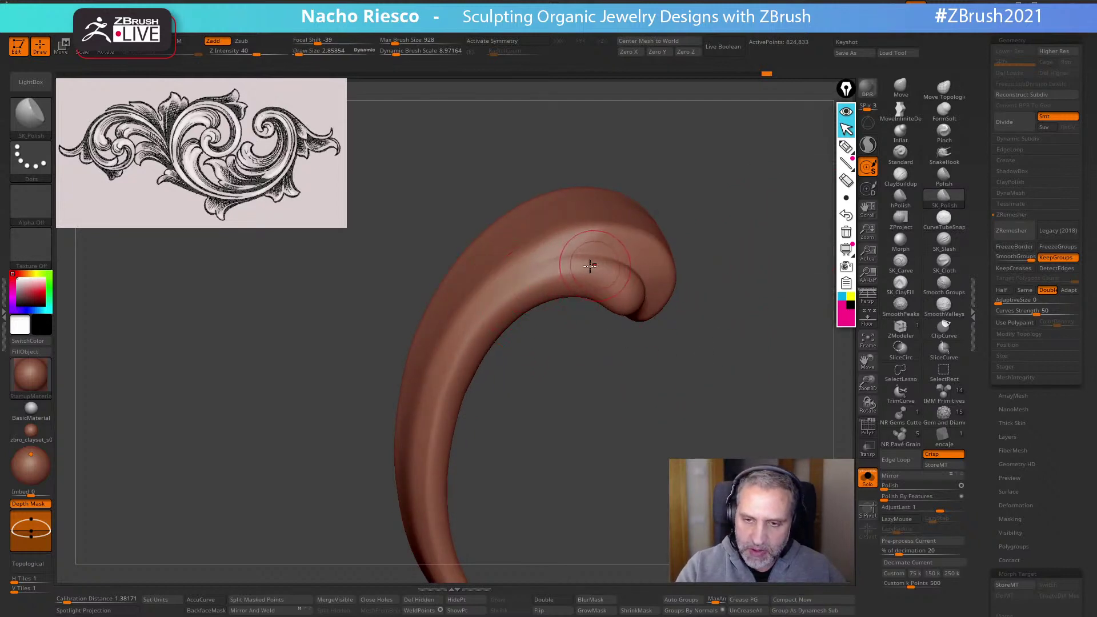
mouse_move(590, 266)
left_mouse_down()
mouse_move(472, 316)
mouse_move(427, 413)
left_mouse_up()
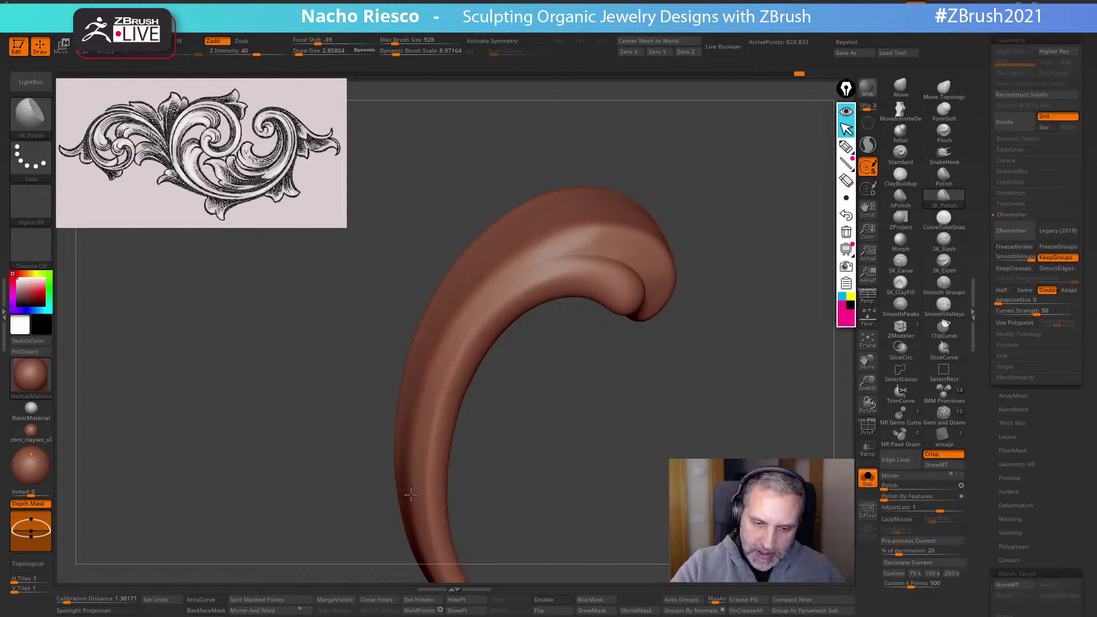
left_click_drag(410, 494, 411, 502)
left_click_drag(480, 314, 567, 238)
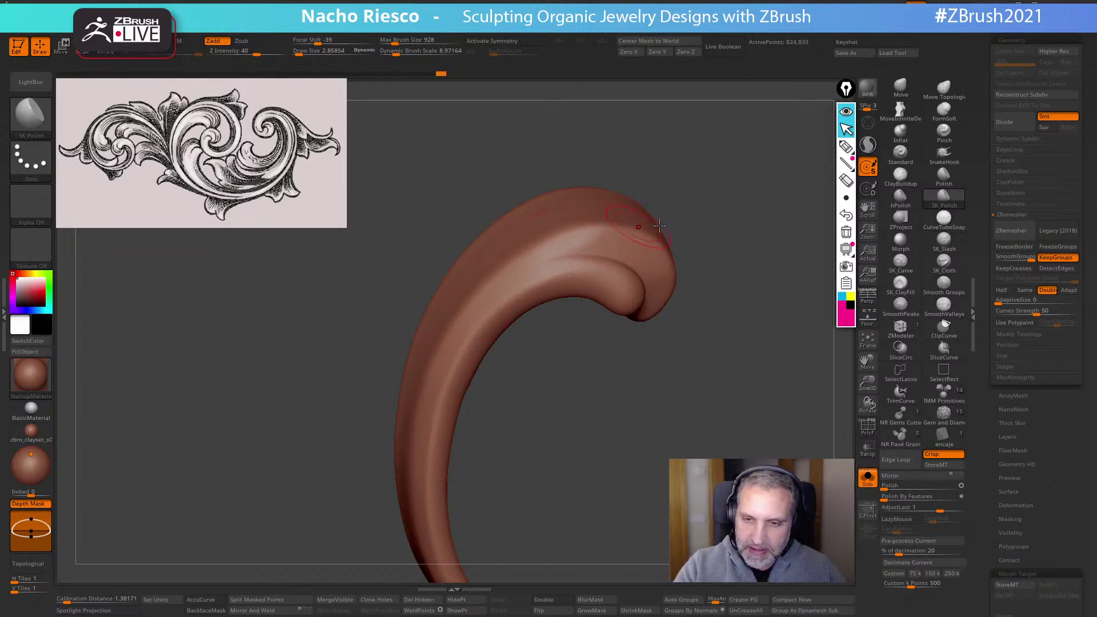
Smooth the polished upper surface of the leaf's outer lobe
mouse_move(686, 366)
left_mouse_down()
mouse_move(690, 414)
mouse_move(672, 215)
left_mouse_up()
key("shift")
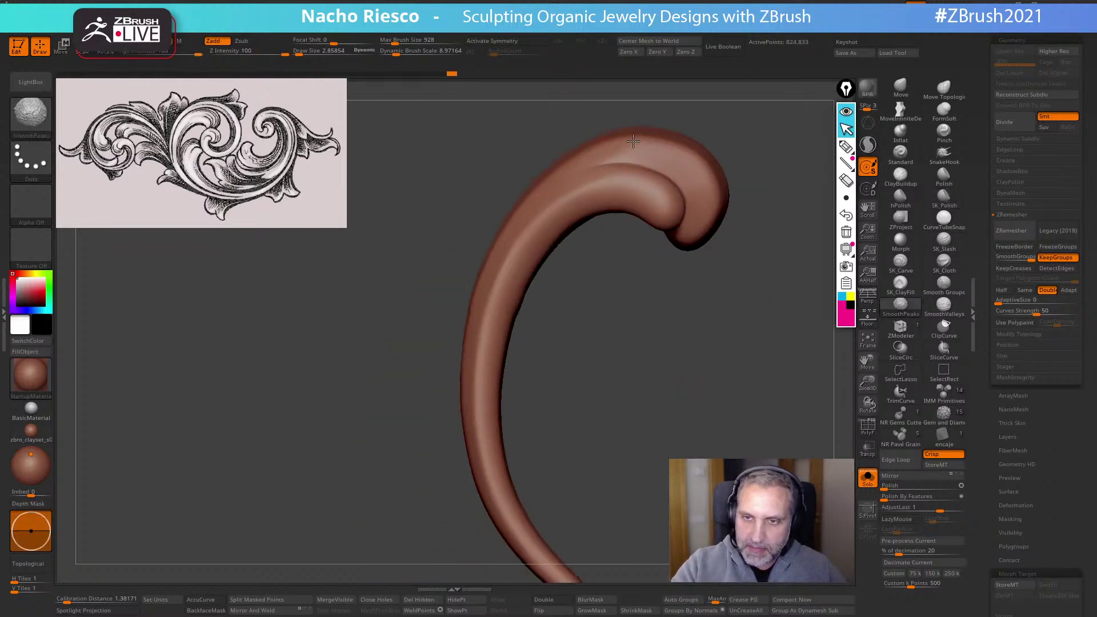
left_click_drag(675, 144, 622, 177, "shift")
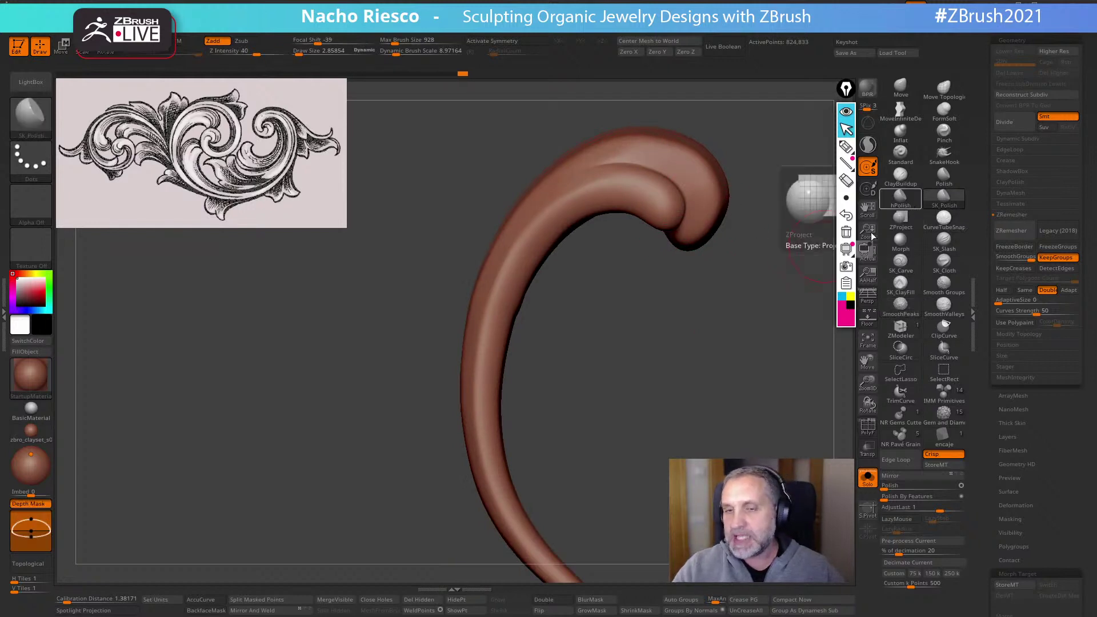
Flatten the length of the leaf's stem with the hPolish brush at a draw size of about 4.30
left_click(901, 198)
mouse_move(823, 269)
left_mouse_down()
mouse_move(807, 305)
mouse_move(705, 308)
mouse_move(657, 286)
left_mouse_up()
key("s")
left_click_drag(496, 339, 499, 340)
left_click_drag(495, 317, 508, 445)
left_click_drag(493, 392, 532, 519)
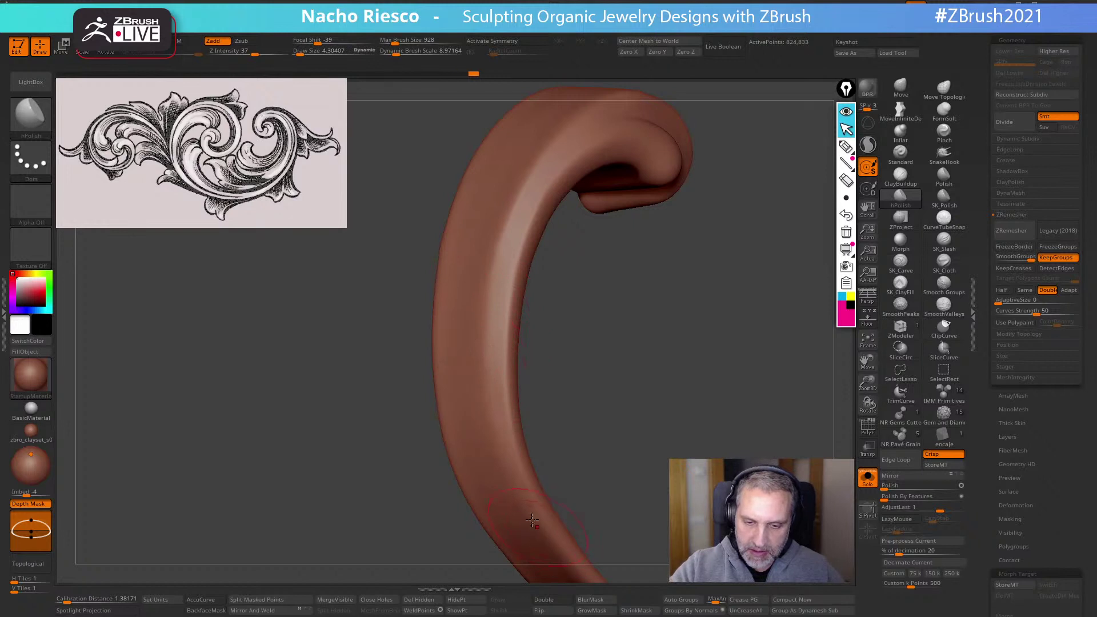
left_click_drag(527, 194, 544, 528)
Smooth the inner edge of the leaf's stem and refine the flattening up toward the inner lobe
left_click_drag(582, 460, 562, 477)
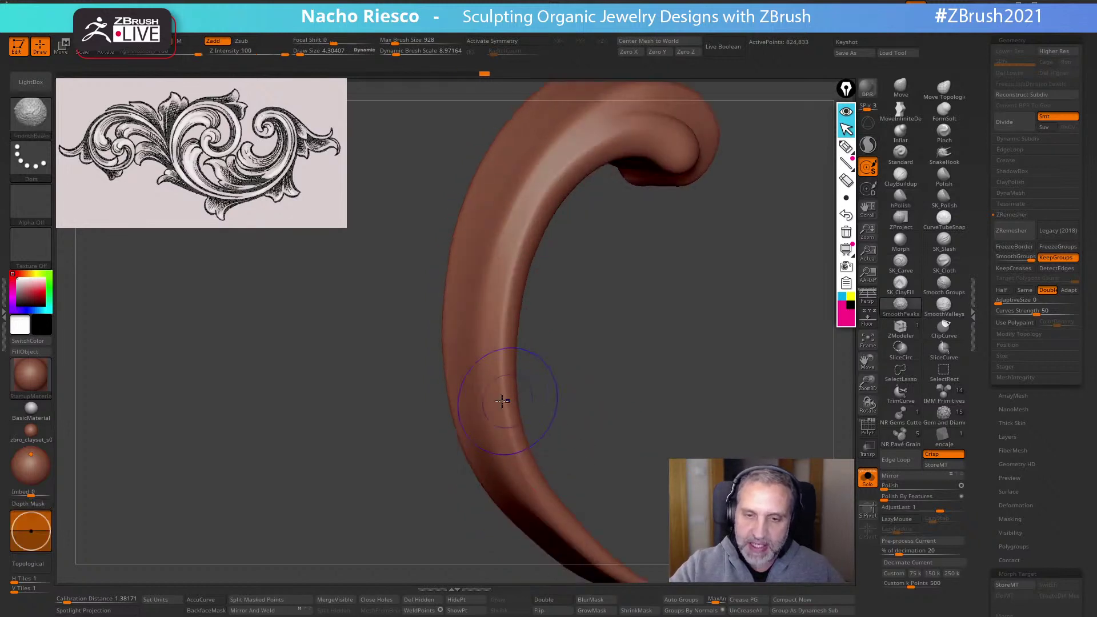
left_click_drag(502, 401, 498, 399, "shift")
mouse_move(571, 371)
left_mouse_down()
mouse_move(636, 343)
mouse_move(660, 399)
left_mouse_up()
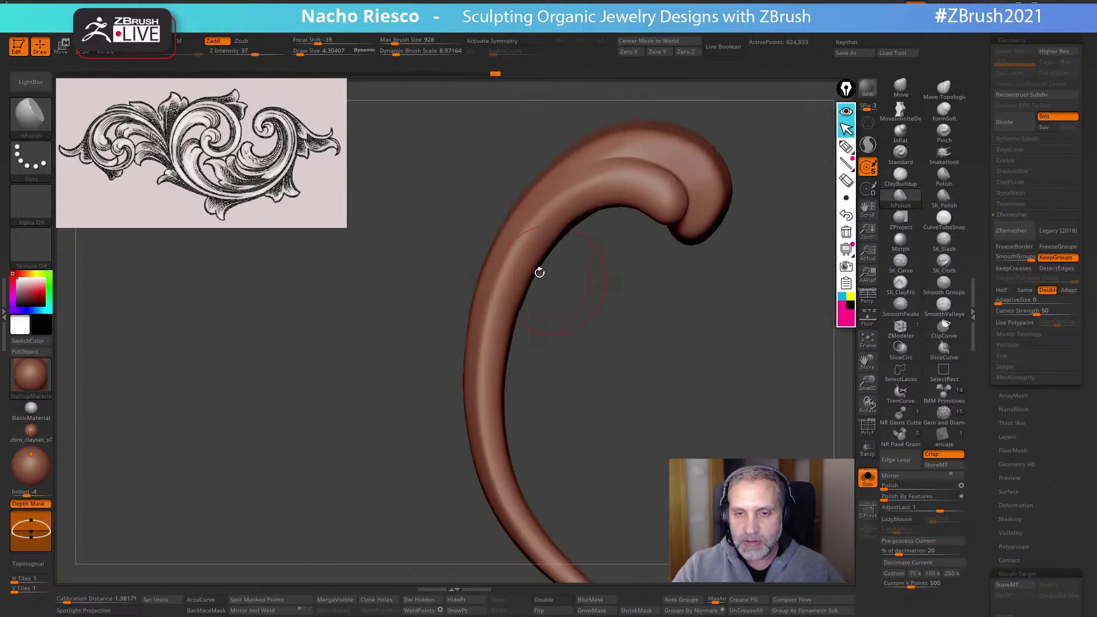
left_click_drag(539, 272, 573, 337)
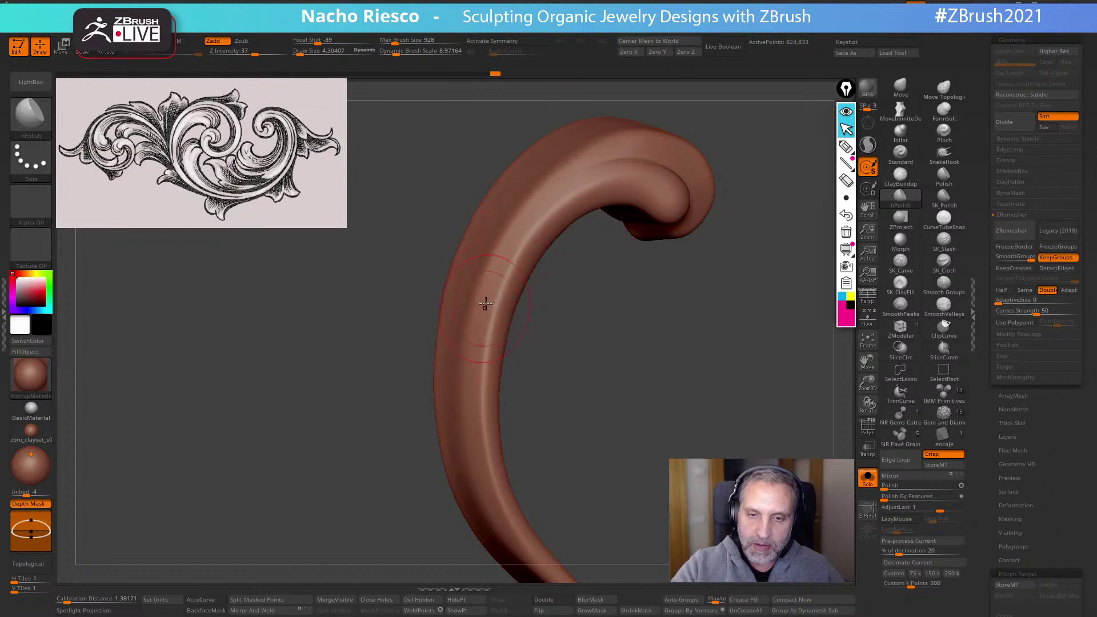
left_click_drag(485, 304, 494, 271)
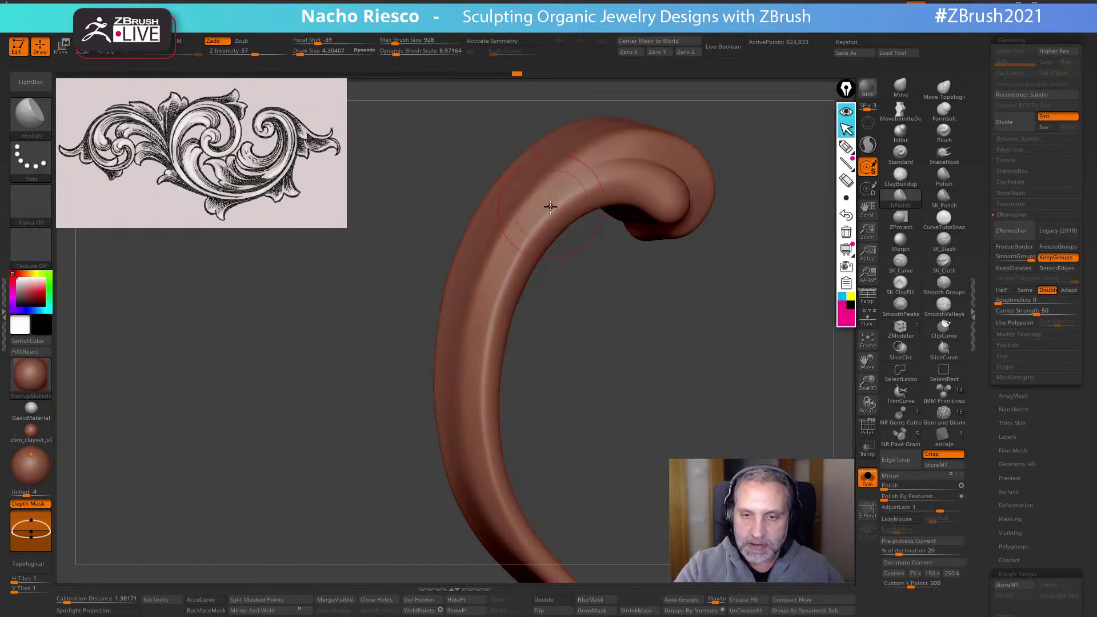
mouse_move(519, 235)
left_mouse_down()
mouse_move(607, 172)
mouse_move(535, 231)
left_mouse_up()
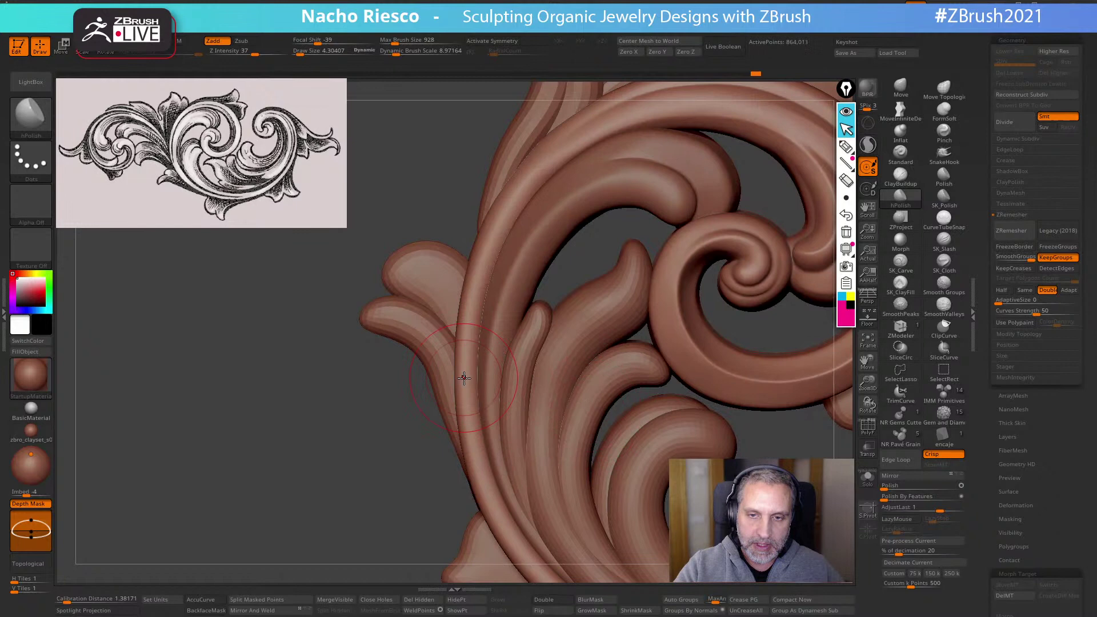
Isolate the large scroll piece and flatten its long outer curve with hPolish at a draw size of about 3.53
right_click_drag(464, 378, 534, 391)
left_click(864, 479)
key("s")
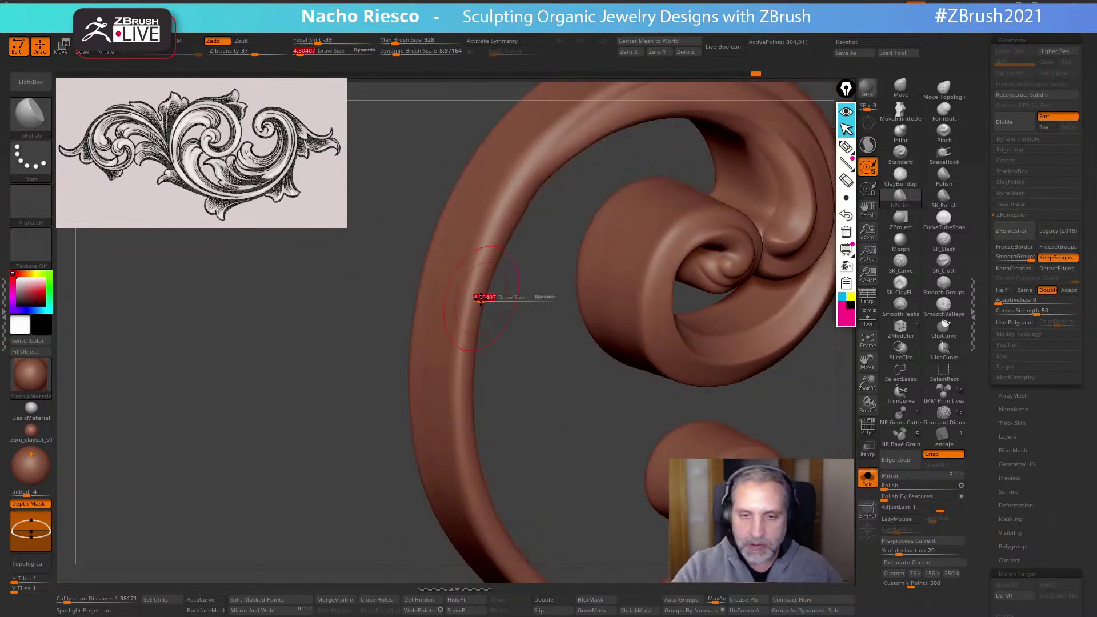
left_click_drag(482, 296, 517, 296)
key("s")
left_click_drag(548, 133, 506, 134)
left_click_drag(520, 181, 477, 269)
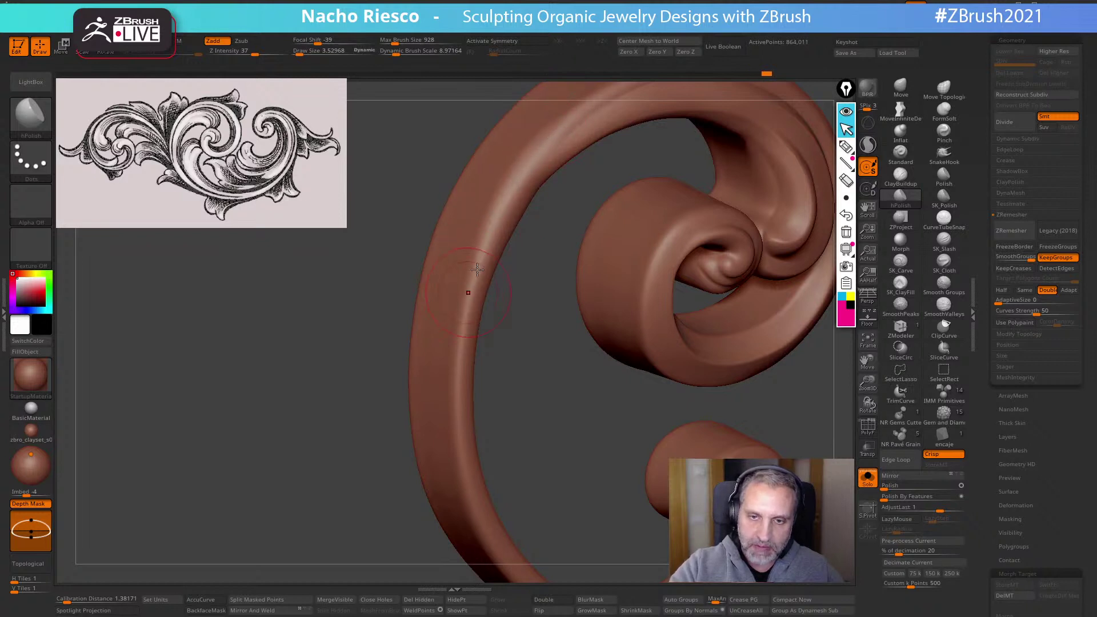
left_click_drag(455, 457, 456, 490)
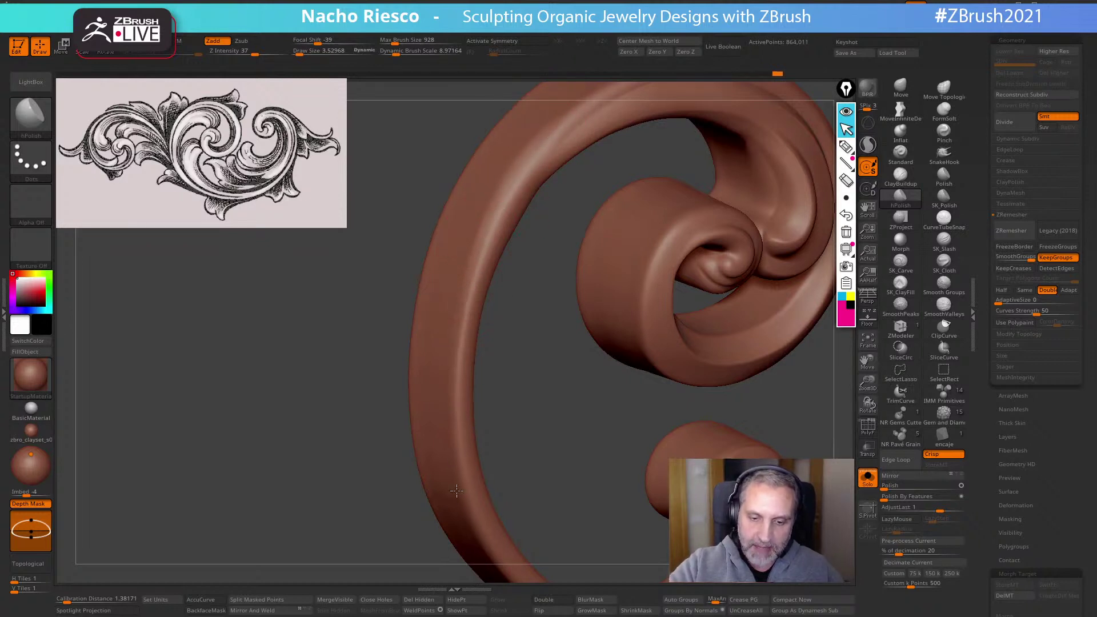
left_click_drag(449, 451, 451, 455)
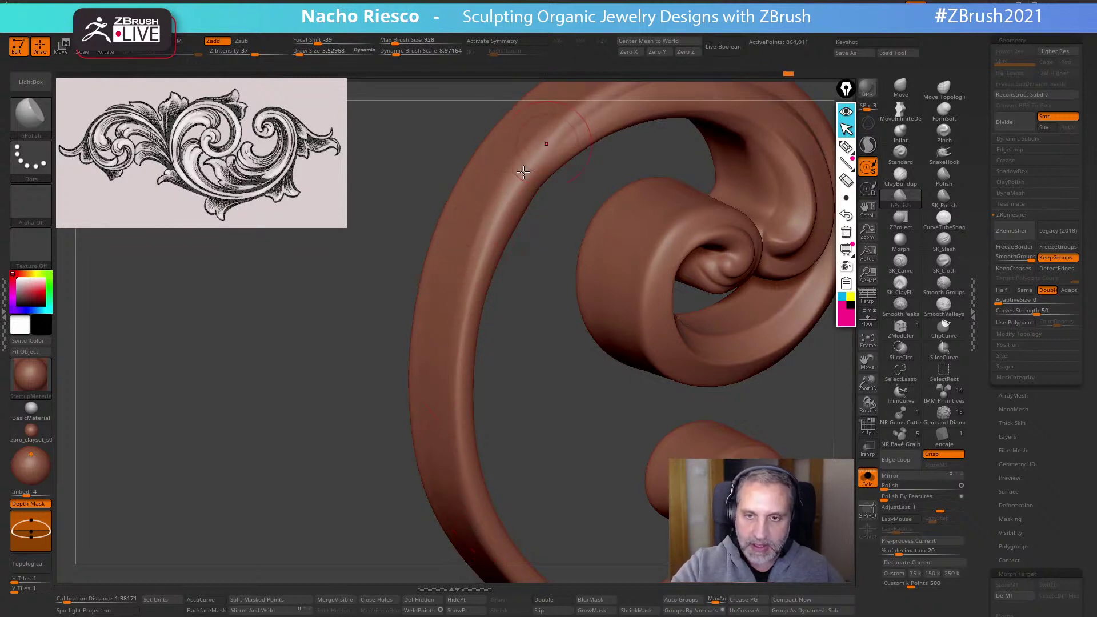
Flatten the upper part of the scroll's outer curve with hPolish at a draw size of about 3.53
left_click_drag(546, 140, 527, 164)
left_click_drag(551, 226, 521, 400)
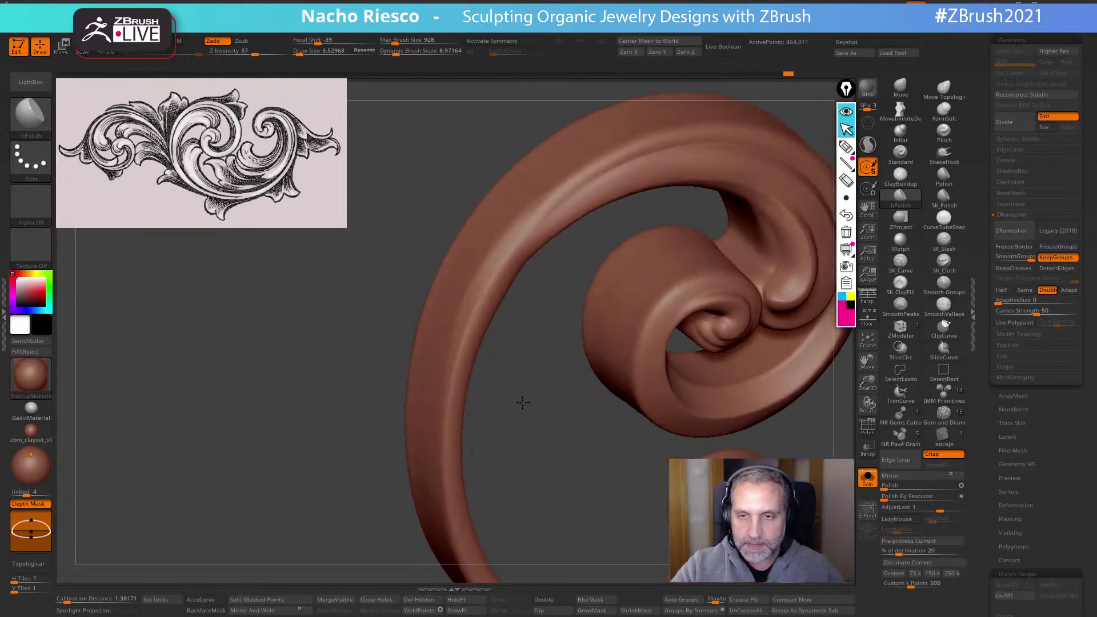
left_click_drag(508, 235, 594, 180)
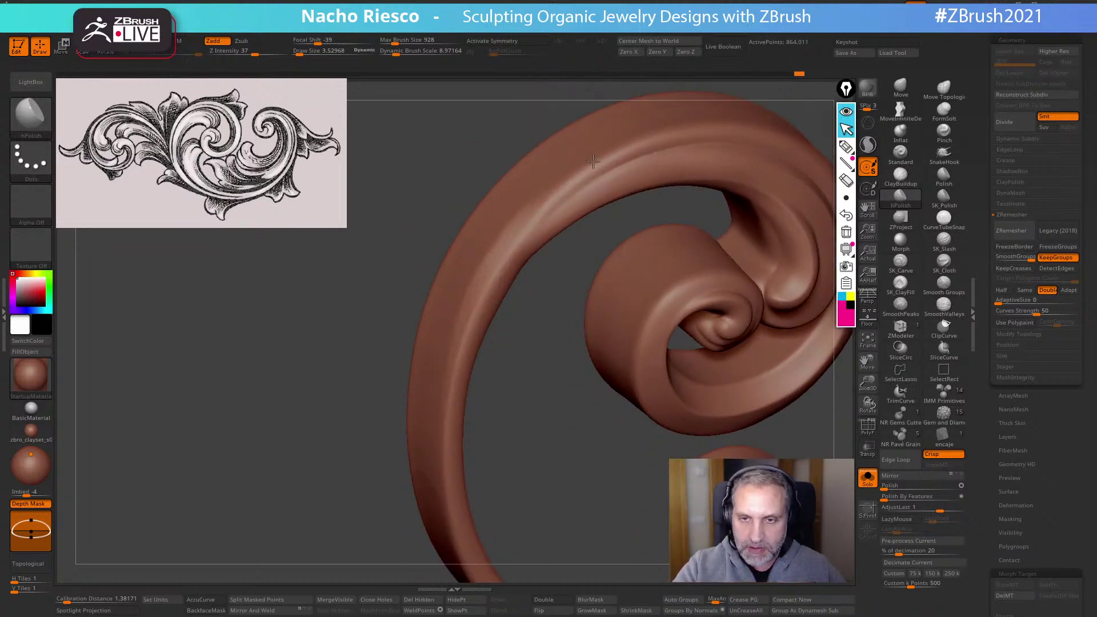
left_click_drag(629, 140, 560, 206)
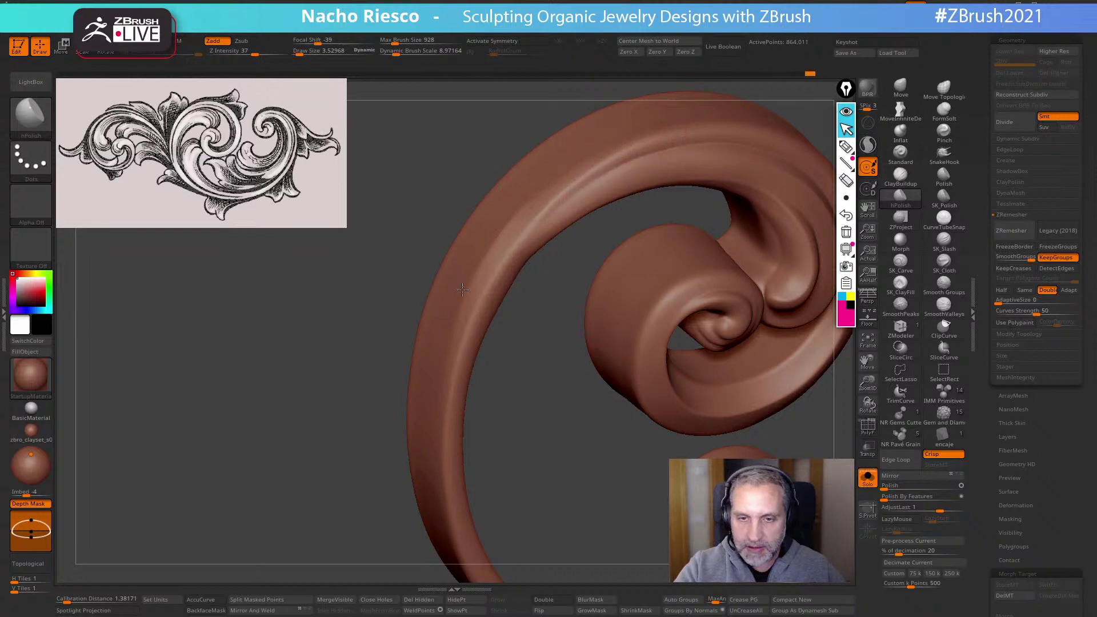
Smooth the polished band along the scroll's outer curve and touch up the flattening near its crest
key("shift")
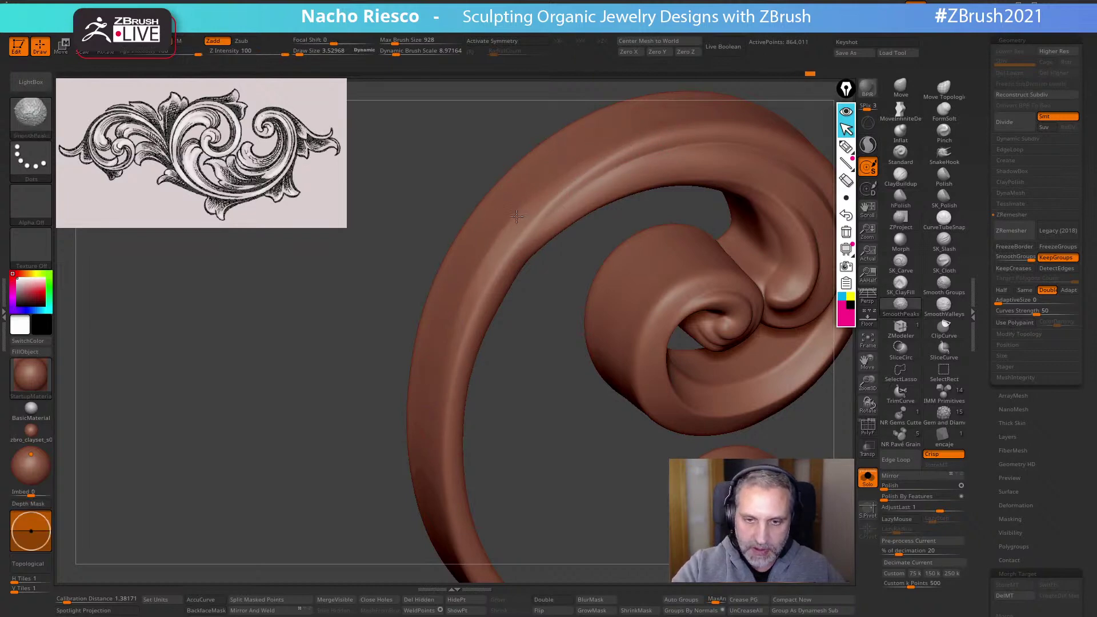
left_click_drag(461, 310, 463, 337)
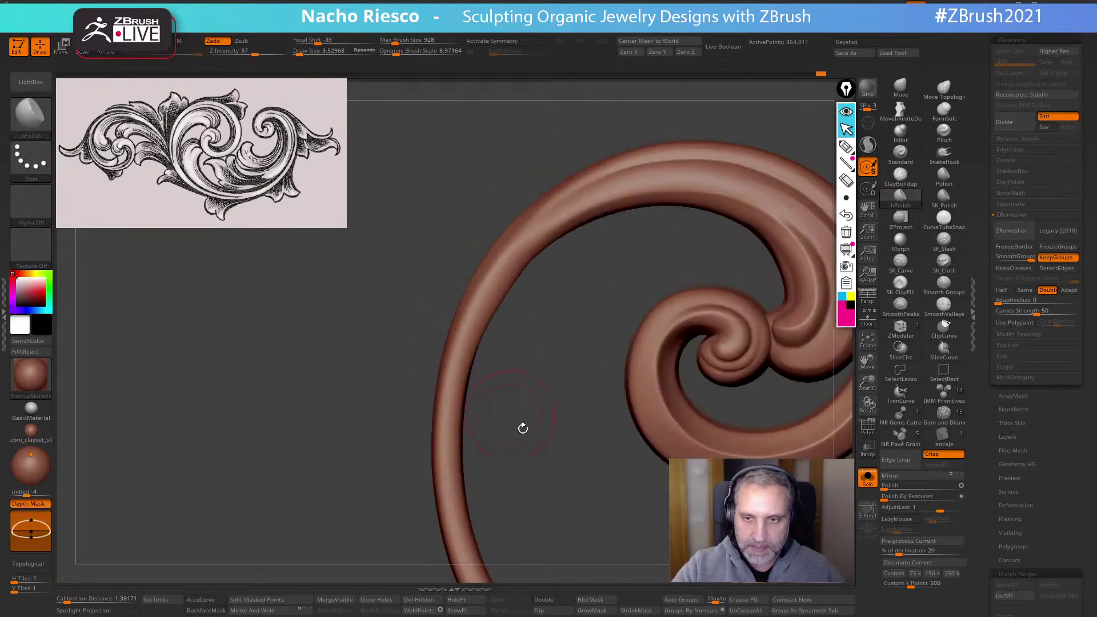
left_click_drag(522, 428, 555, 327)
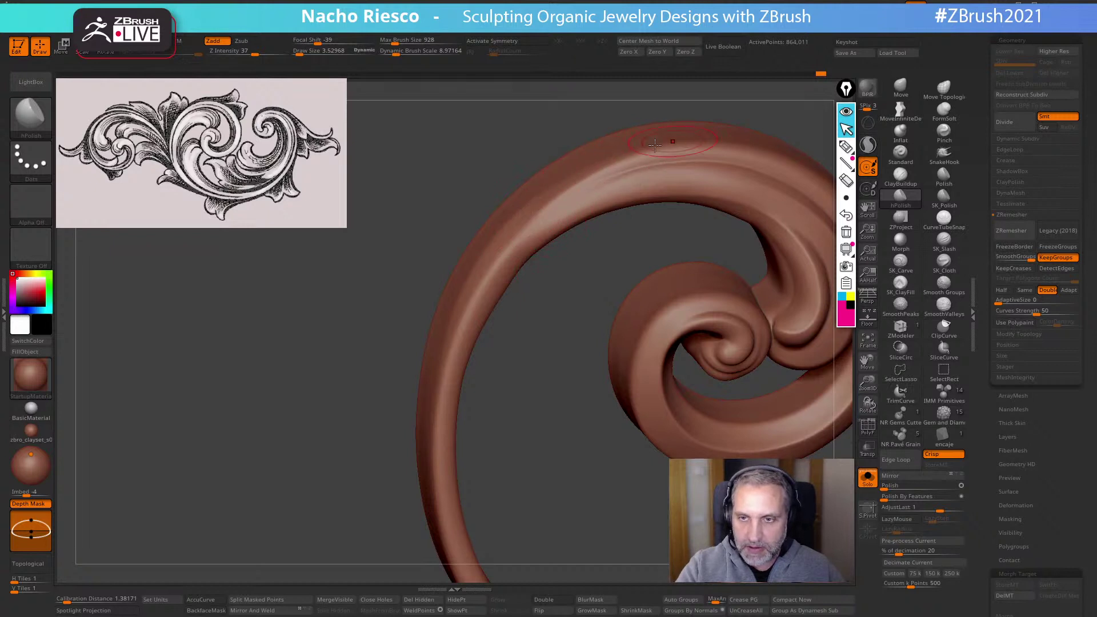
key("shift")
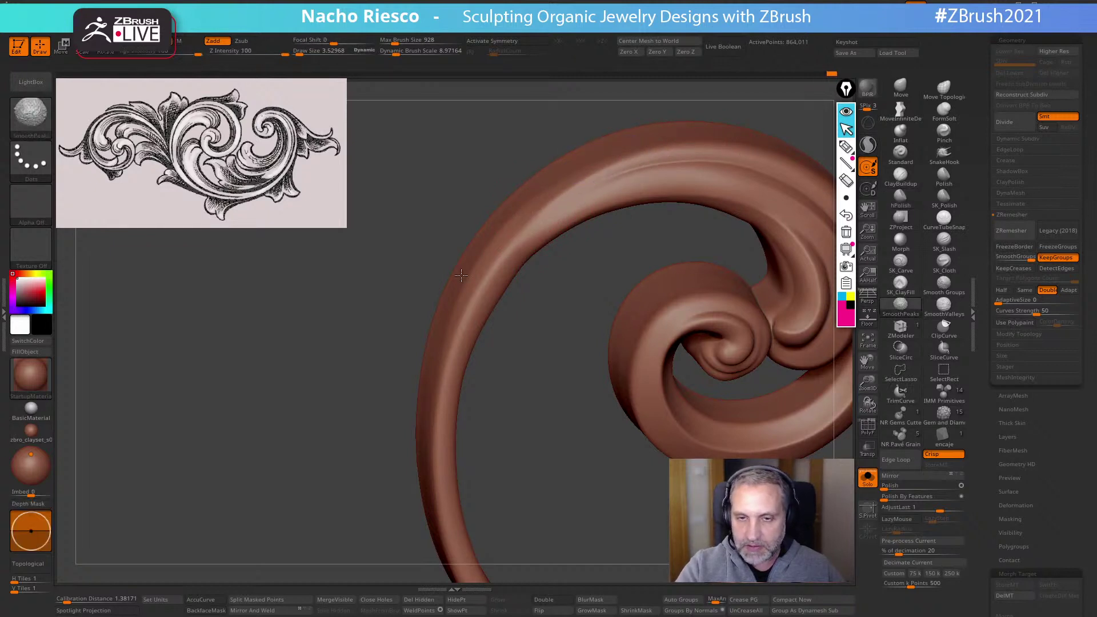
left_click_drag(574, 411, 604, 428)
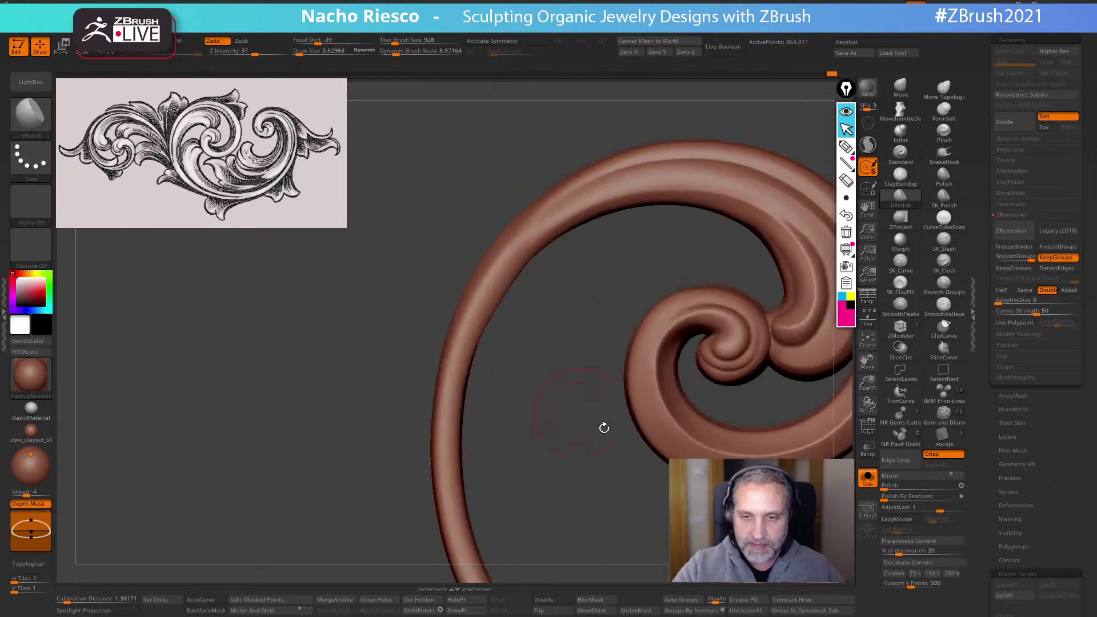
Show the whole ornament again and nudge the scroll's outer curve with the MoveInfiniteDepth brush at a draw size of about 7.25
left_click(872, 482)
mouse_move(565, 426)
left_mouse_down()
mouse_move(675, 421)
mouse_move(698, 404)
mouse_move(688, 386)
left_mouse_up()
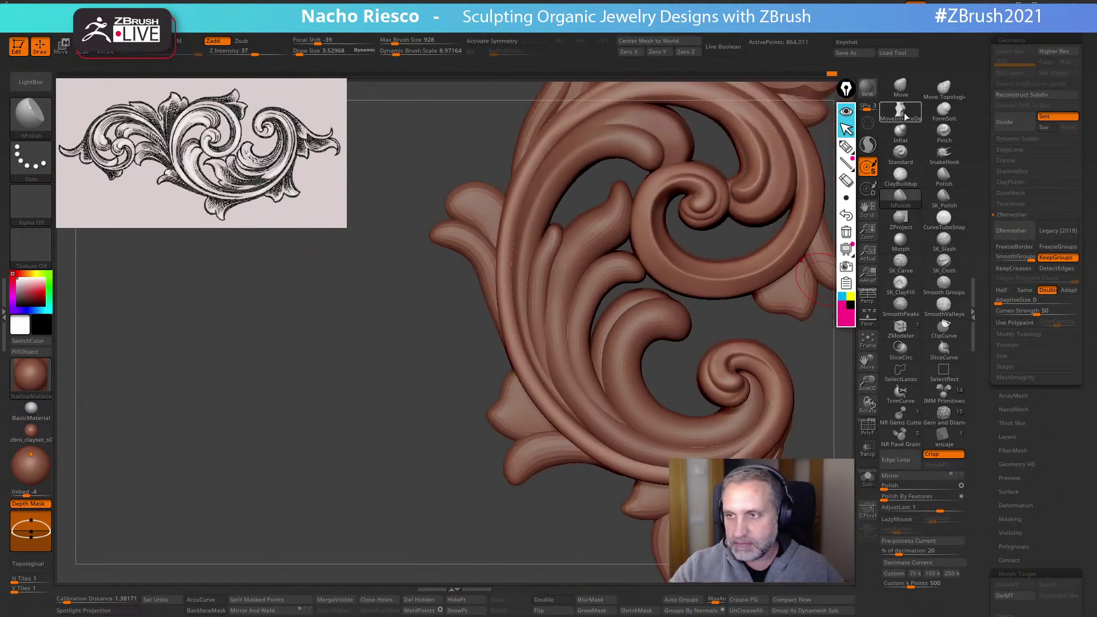
left_click(900, 112)
key("s")
left_click_drag(531, 396, 521, 396)
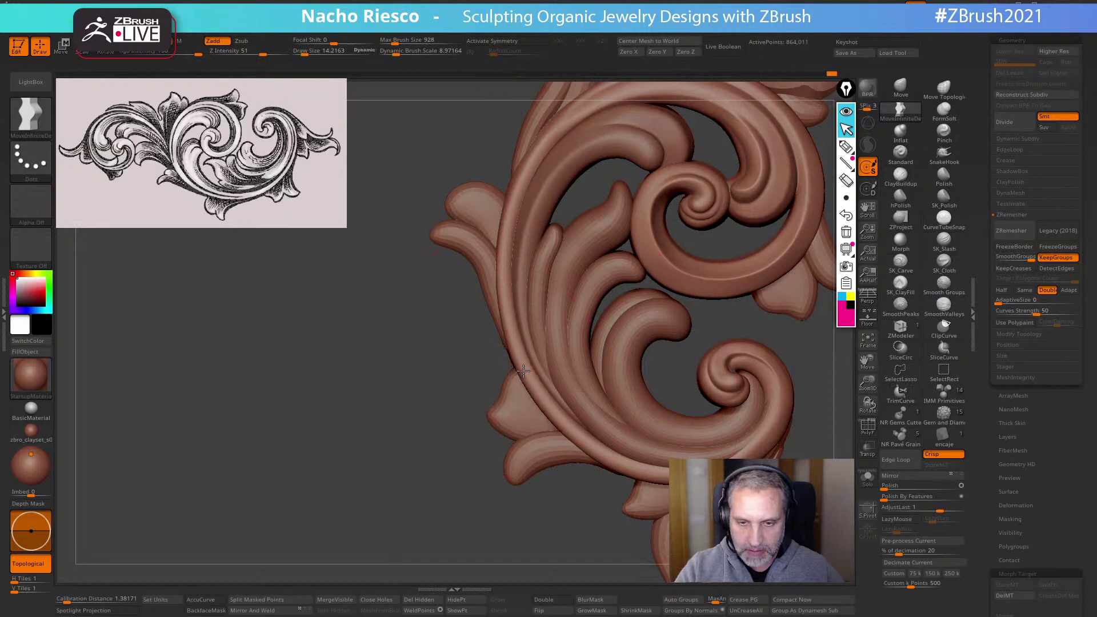
key("s")
left_click_drag(522, 350, 530, 374)
key("s")
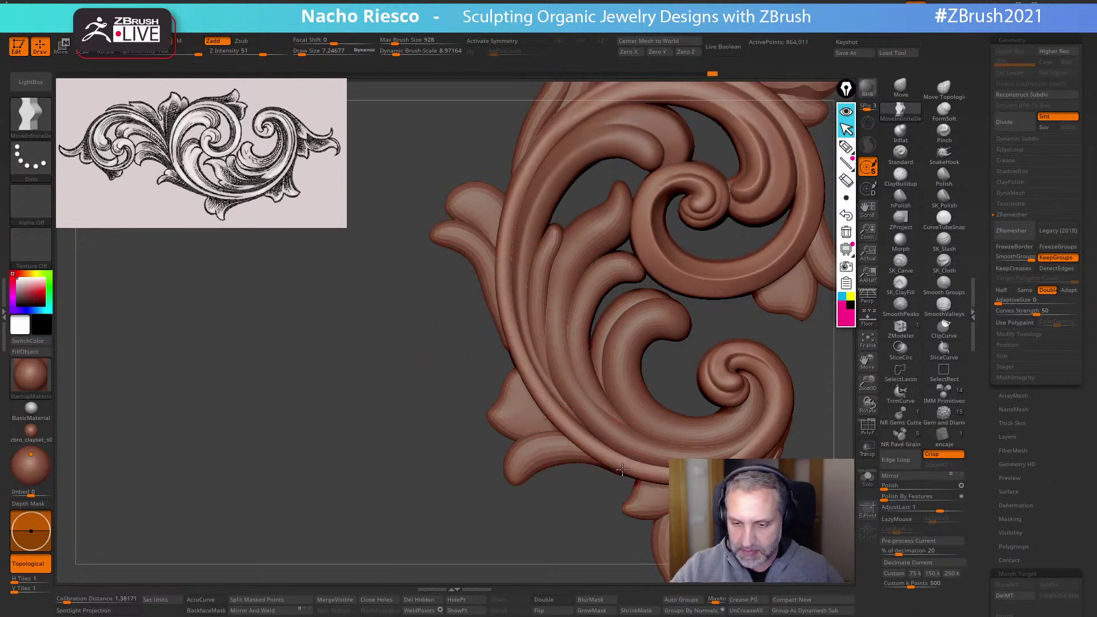
left_click_drag(708, 491, 596, 323)
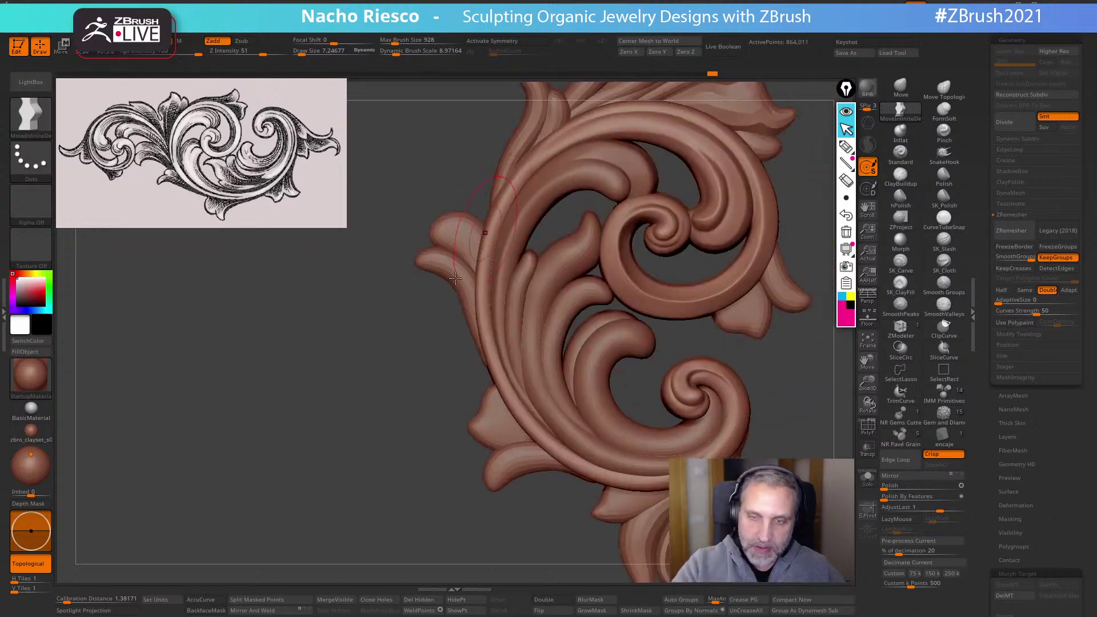
Enable BackfaceMask and refine the shape of the scroll's outer curve beside the small side leaves
left_click(206, 610)
key("s")
left_click_drag(509, 196, 511, 195)
key("Escape")
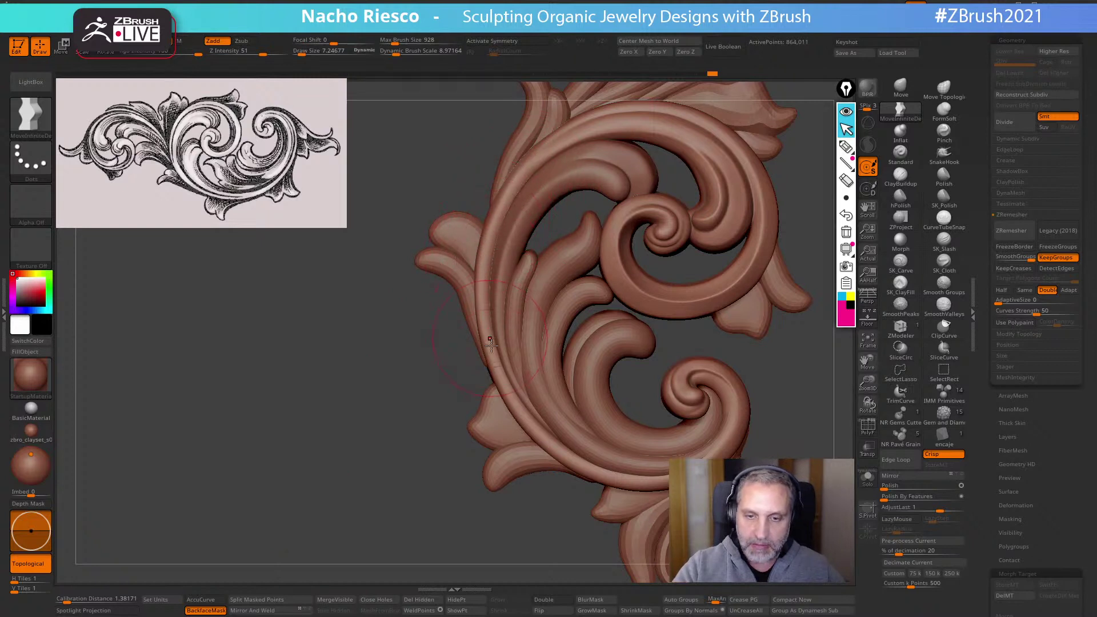
mouse_move(491, 344)
left_mouse_down()
mouse_move(498, 380)
mouse_move(496, 354)
left_mouse_up()
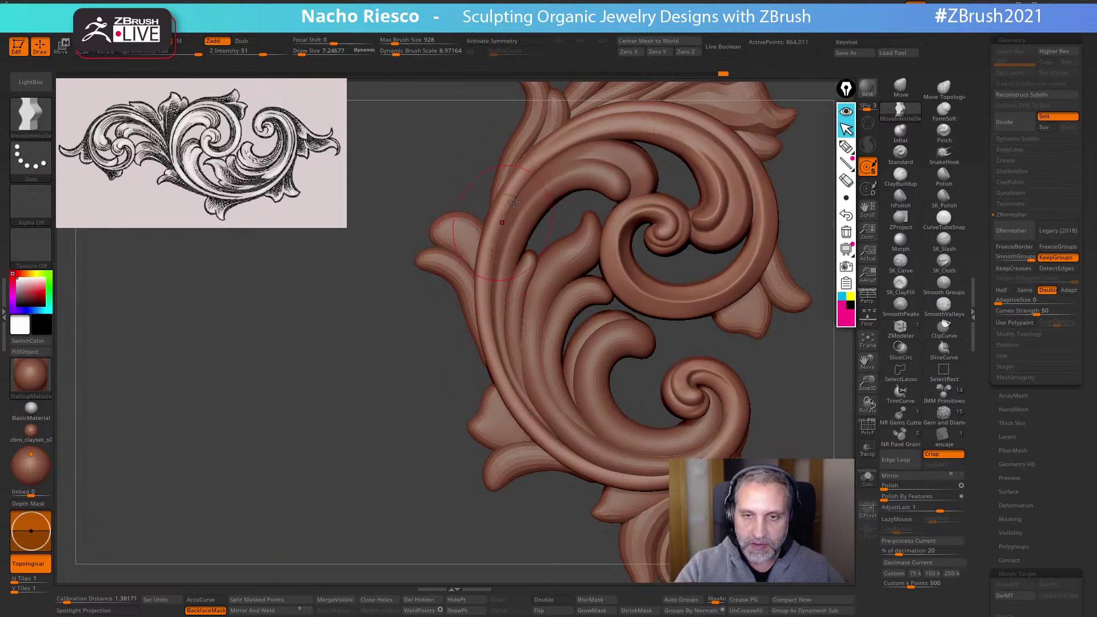
key("shift")
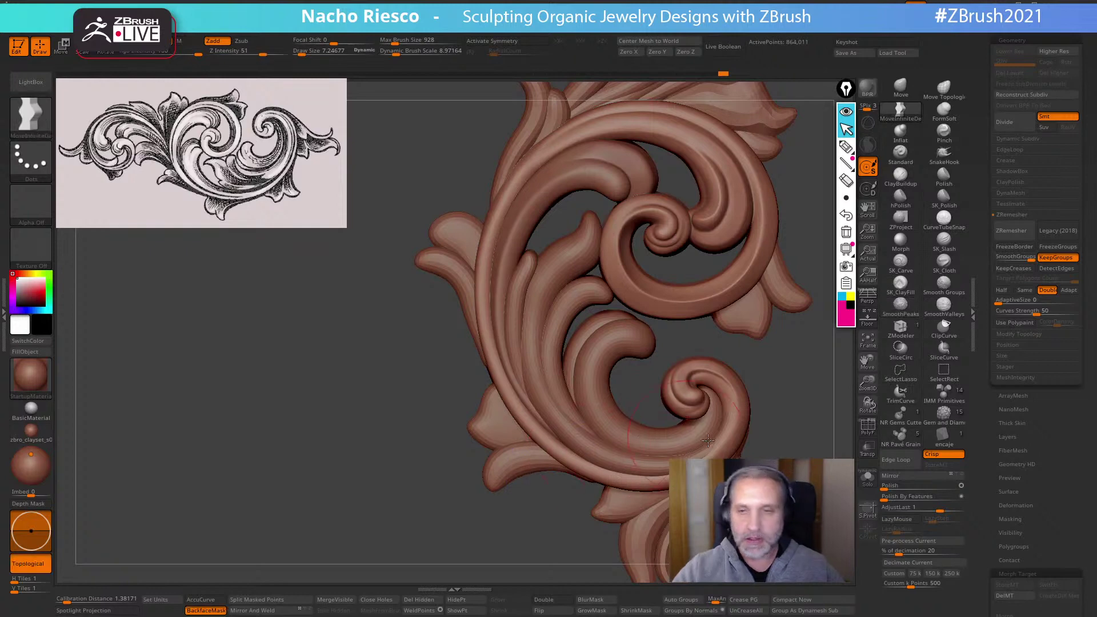
Smooth the scroll's long lower rim where it runs between the inner leaves and the outer side leaves
mouse_move(605, 532)
left_mouse_down()
mouse_move(769, 414)
mouse_move(697, 347)
mouse_move(729, 404)
mouse_move(711, 411)
mouse_move(718, 441)
mouse_move(556, 354)
left_mouse_up()
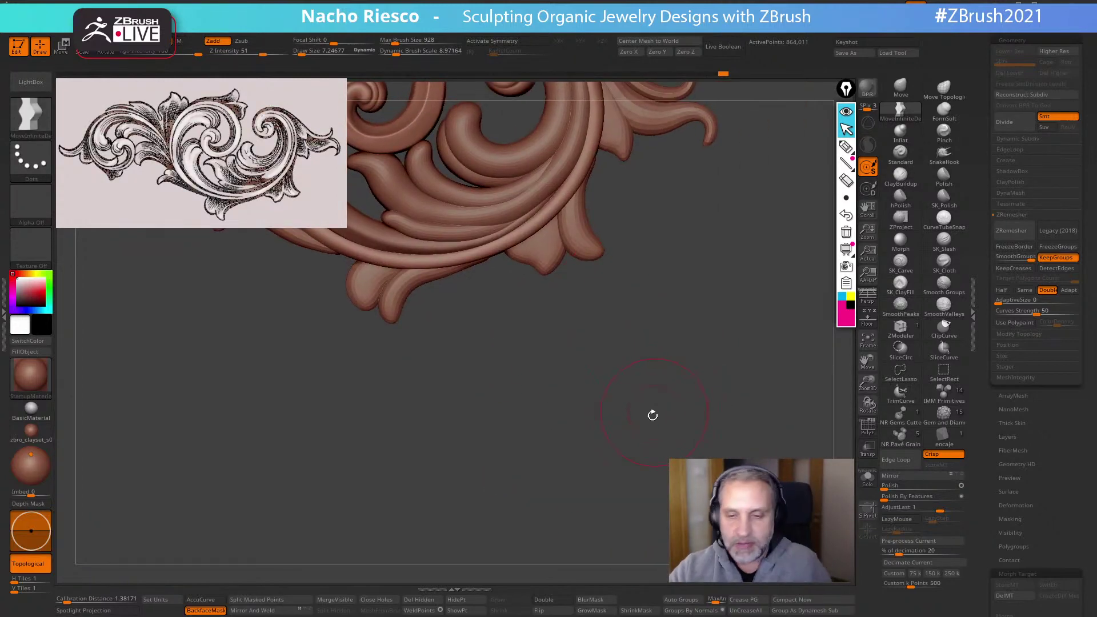
mouse_move(619, 369)
left_mouse_down("alt")
mouse_move(677, 514)
mouse_move(714, 566)
left_mouse_up("alt")
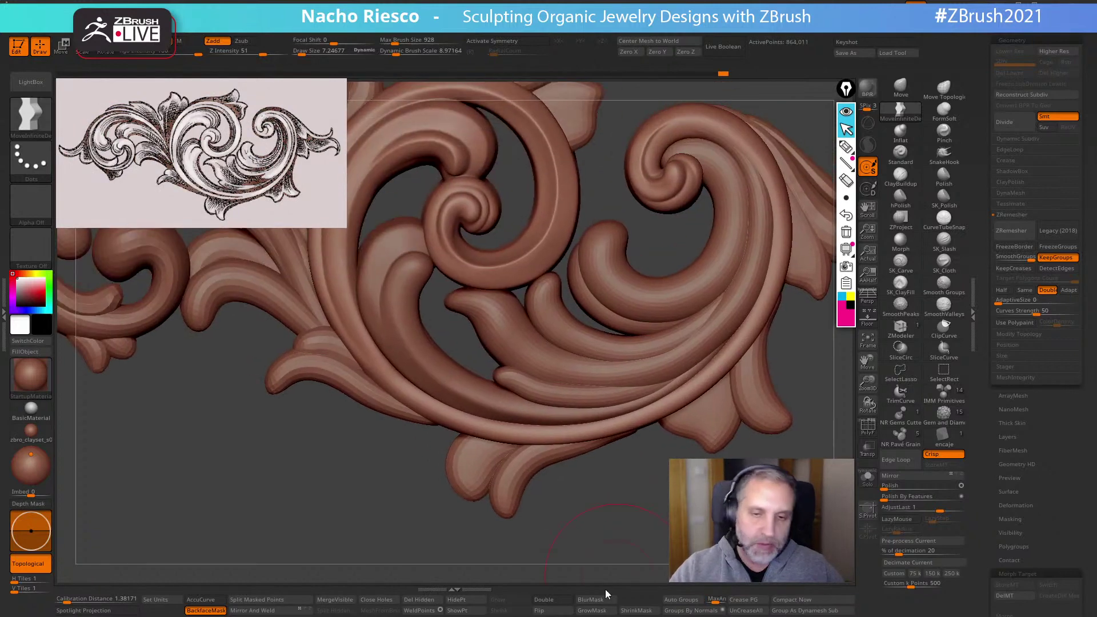
left_click(608, 596)
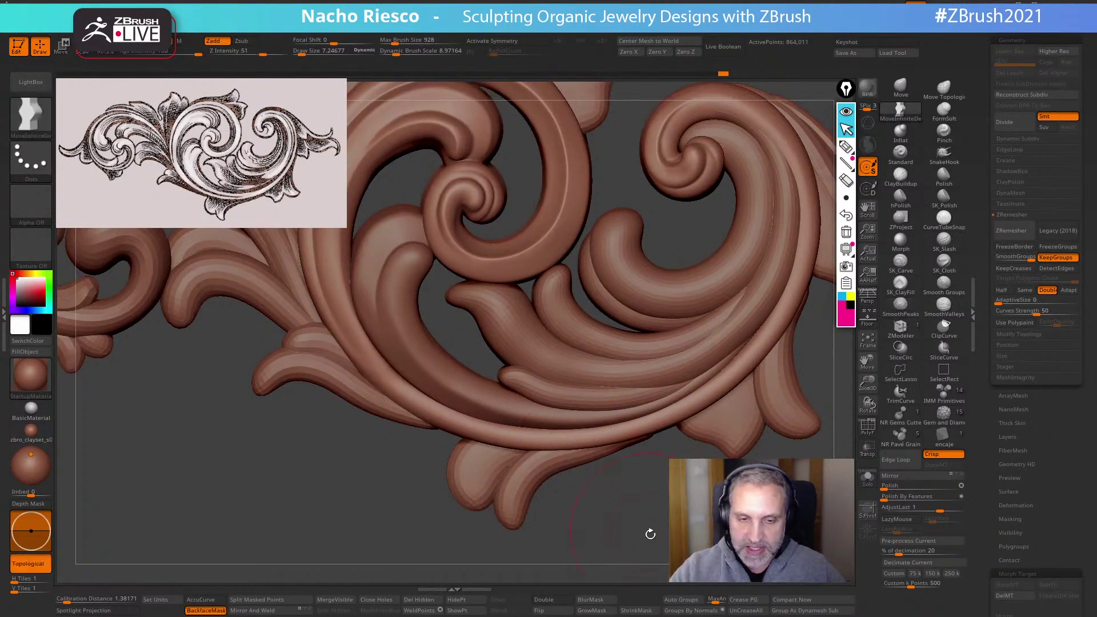
mouse_move(651, 531)
left_mouse_down()
mouse_move(664, 547)
mouse_move(673, 413)
left_mouse_up()
key("shift")
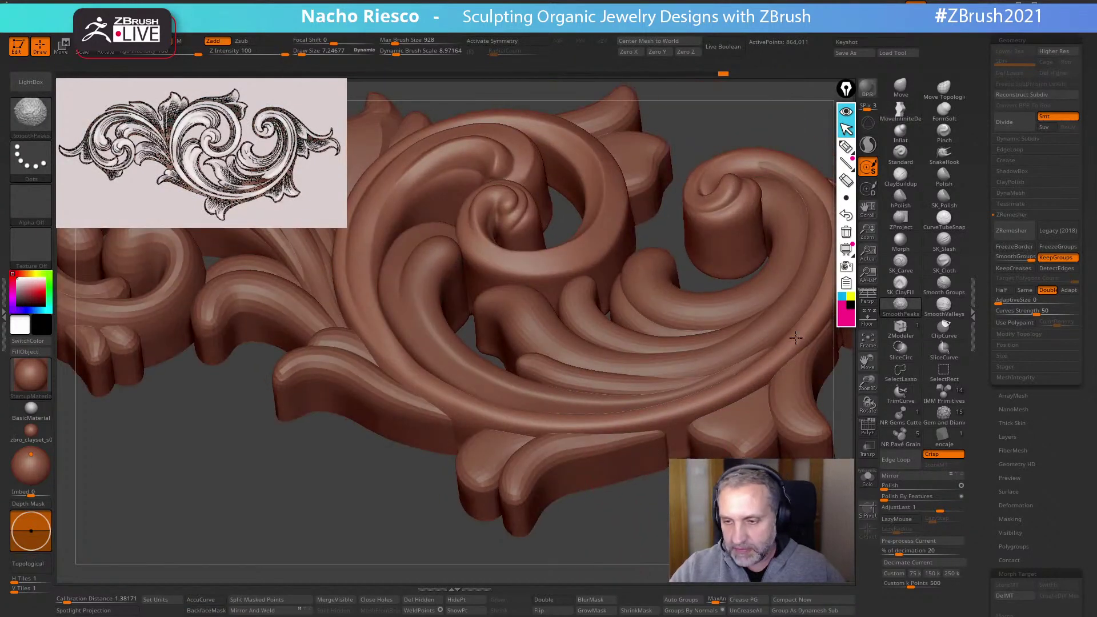
left_click_drag(566, 433, 784, 346, "shift")
left_click_drag(748, 117, 678, 148, "alt")
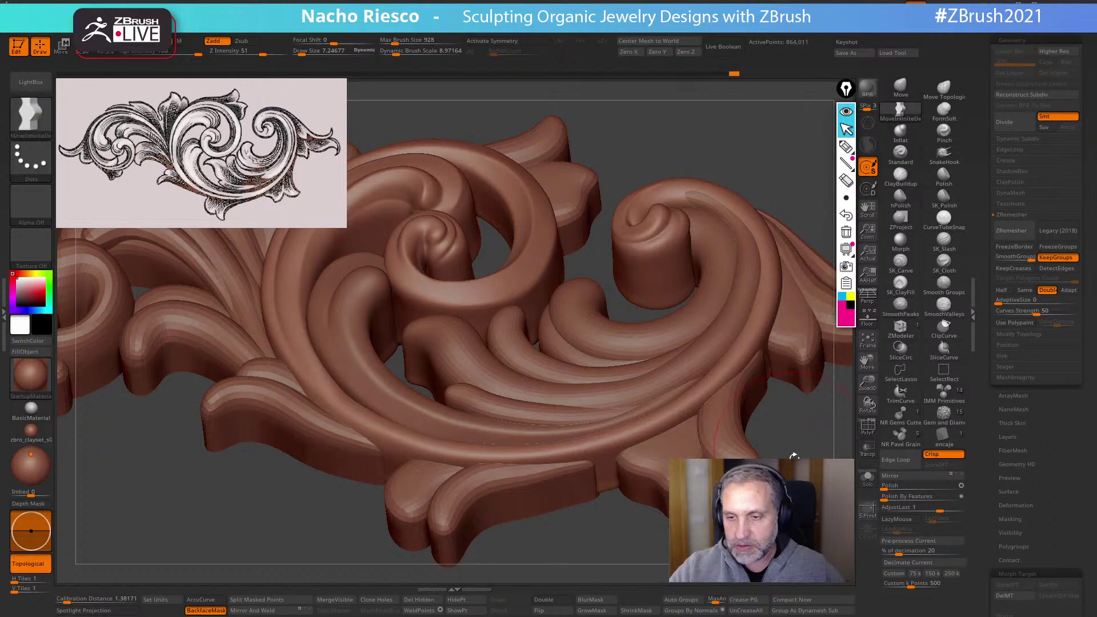
mouse_move(790, 458)
left_mouse_down()
mouse_move(789, 523)
mouse_move(725, 430)
left_mouse_up()
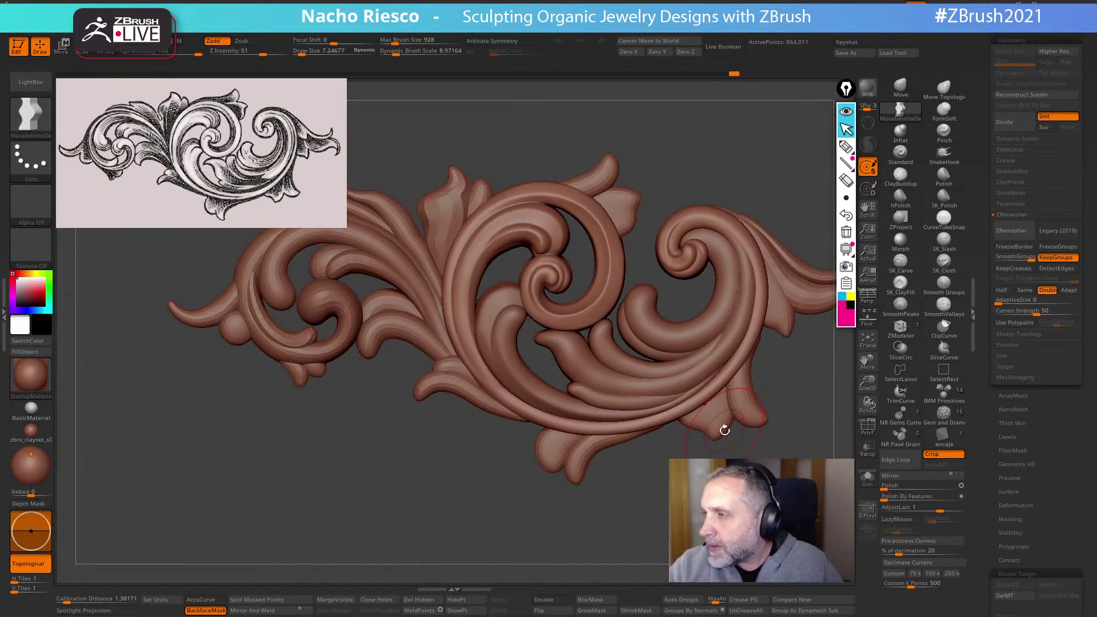
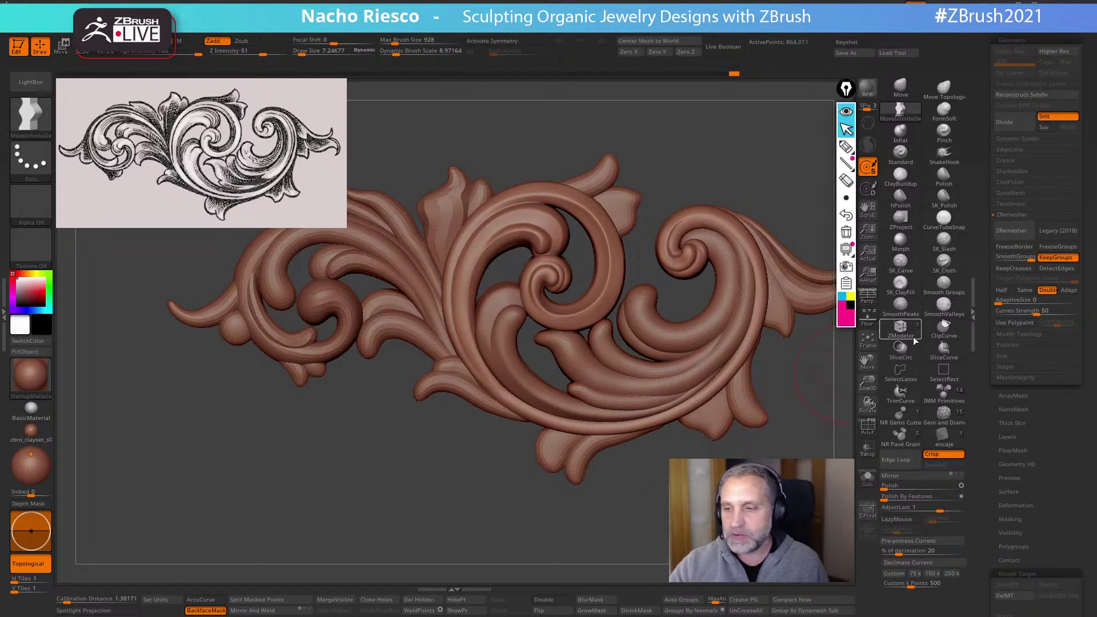
Set MeshBalloon as the masking brush
left_click_drag(981, 260, 980, 361)
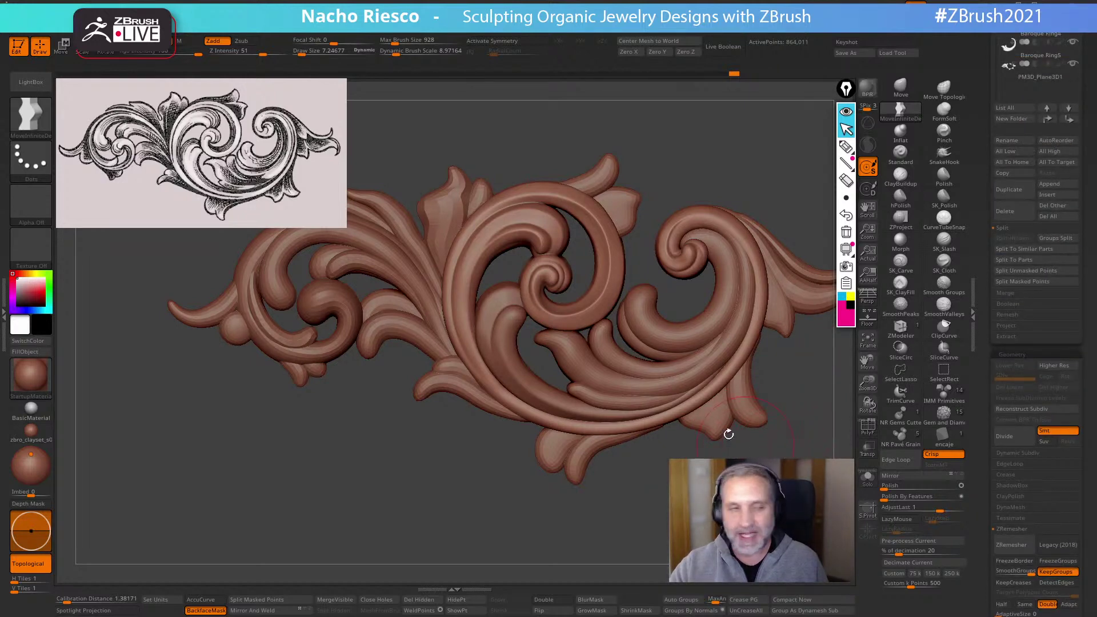
left_click(31, 120)
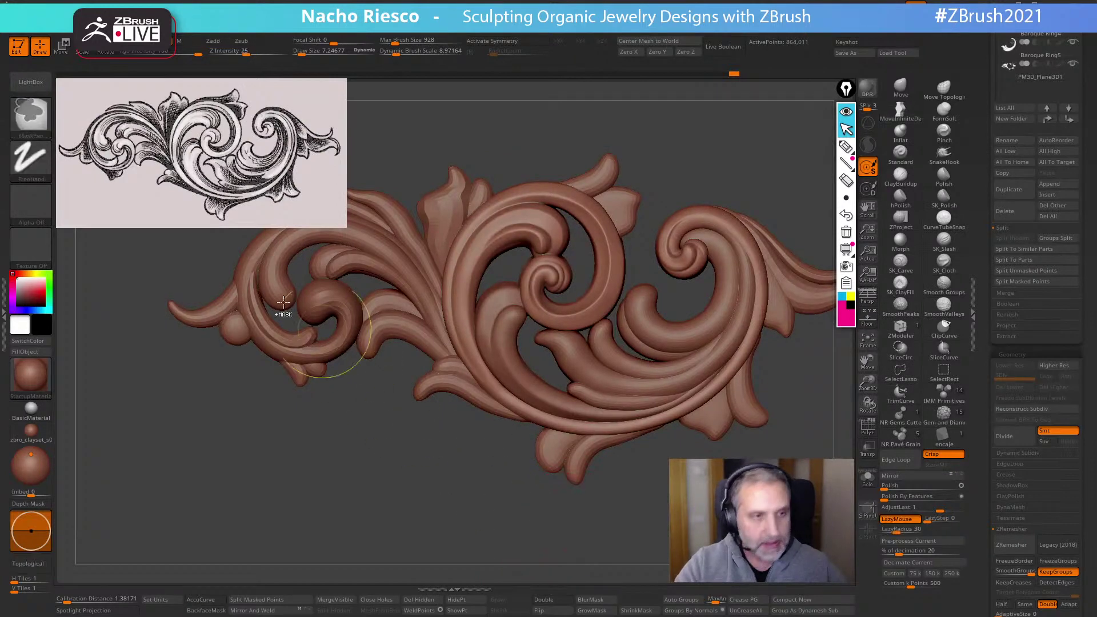
left_click(40, 124, "ctrl")
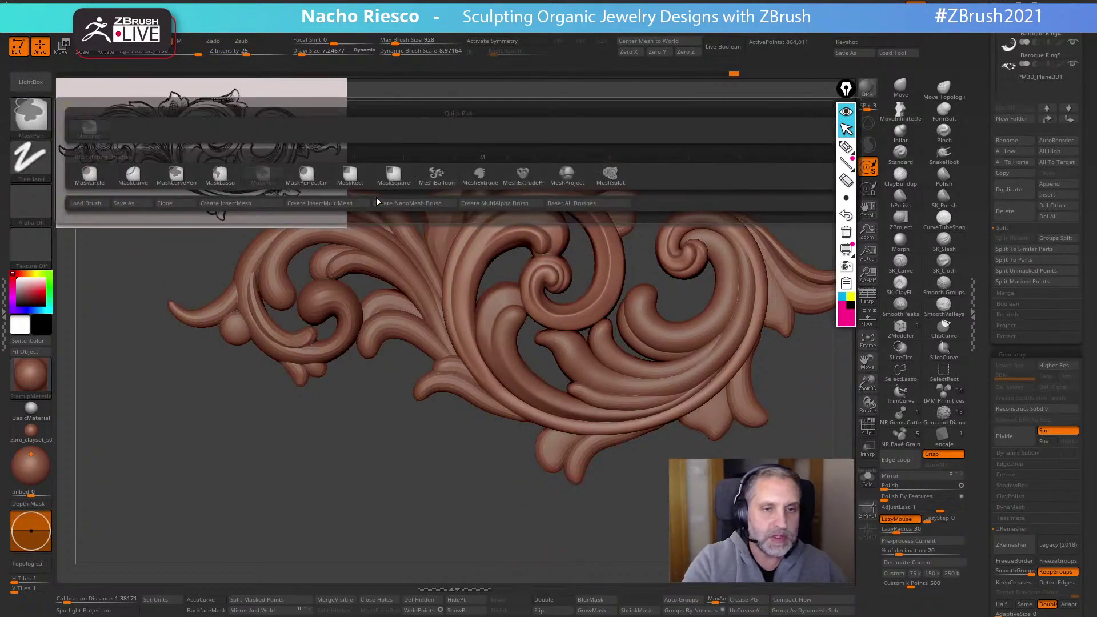
left_click(438, 175, "ctrl")
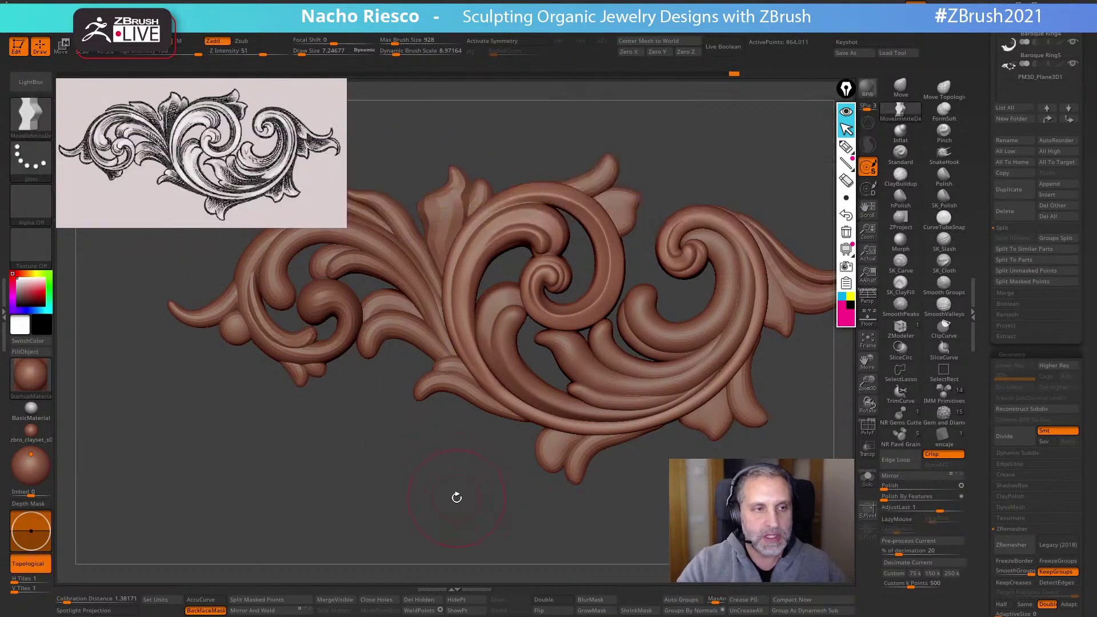
Try outlining a new leaf volume with MeshBalloon beneath the scroll's lower rim, between the two side leaves
mouse_move(432, 492)
left_mouse_down("alt")
mouse_move(371, 481)
mouse_move(402, 509)
left_mouse_up("alt")
left_click_drag(617, 540, 596, 500, "alt")
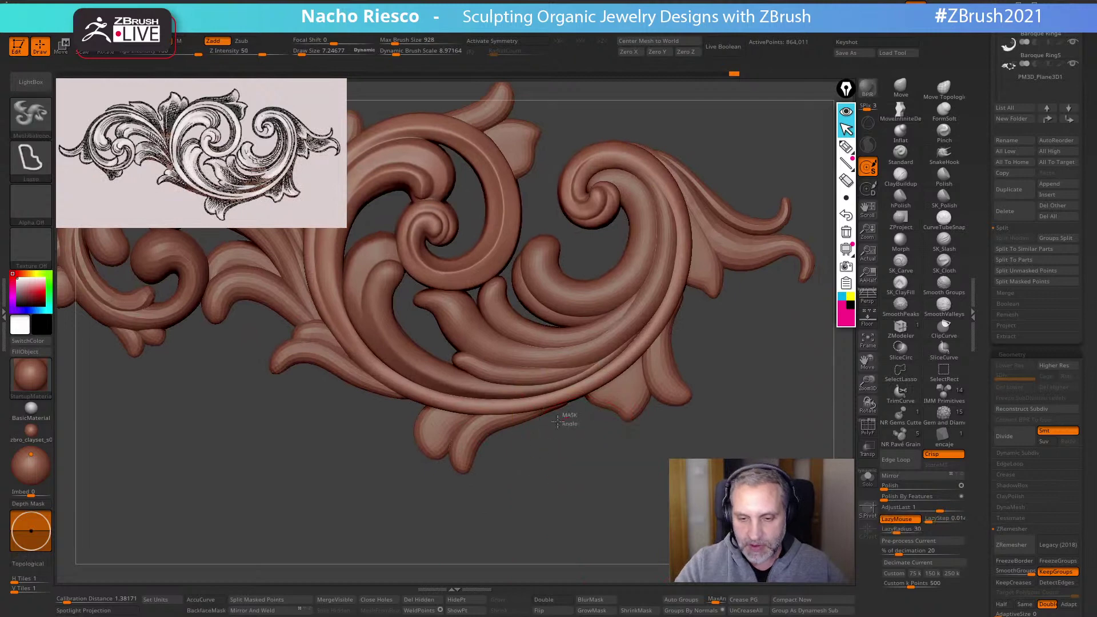
mouse_move(569, 418)
left_mouse_down("ctrl")
mouse_move(563, 478)
mouse_move(562, 450)
mouse_move(597, 437)
mouse_move(523, 473)
left_mouse_up("ctrl")
left_click_drag(656, 506, 671, 498, "shift")
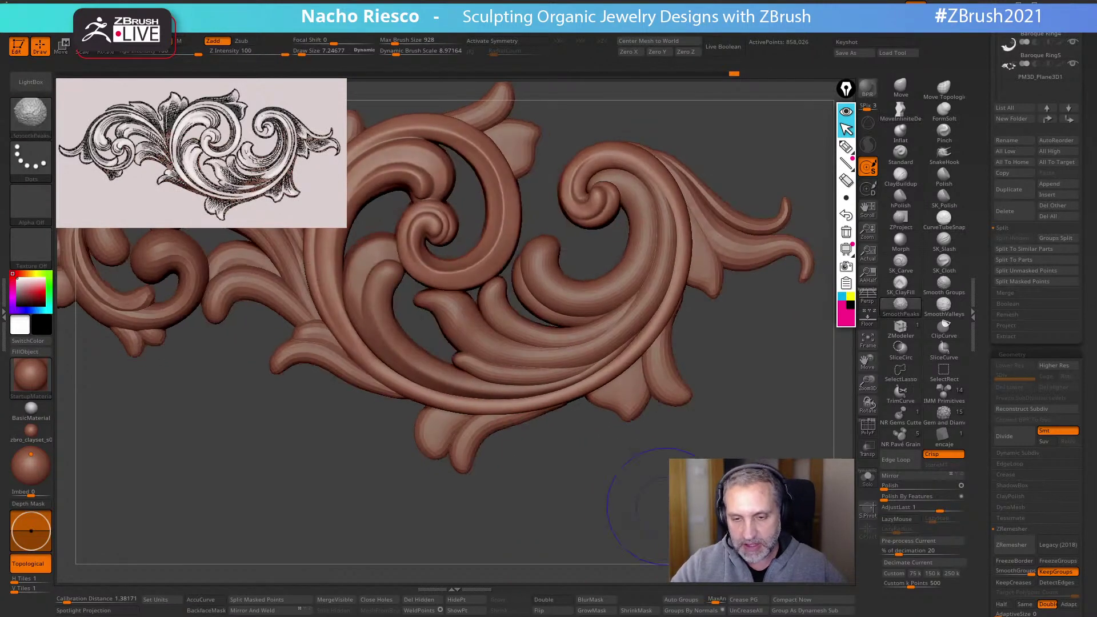
Isolate the scroll, add a trial teardrop-shaped mesh to its lower curve with MeshBalloon, and undo it
left_click(867, 479)
left_click_drag(759, 394, 707, 428, "alt")
mouse_move(614, 374)
left_mouse_down("ctrl")
mouse_move(636, 416)
mouse_move(620, 367)
left_mouse_up("ctrl")
mouse_move(612, 541)
left_mouse_down()
mouse_move(610, 527)
mouse_move(631, 534)
mouse_move(632, 480)
mouse_move(598, 534)
mouse_move(632, 504)
mouse_move(656, 502)
left_mouse_up()
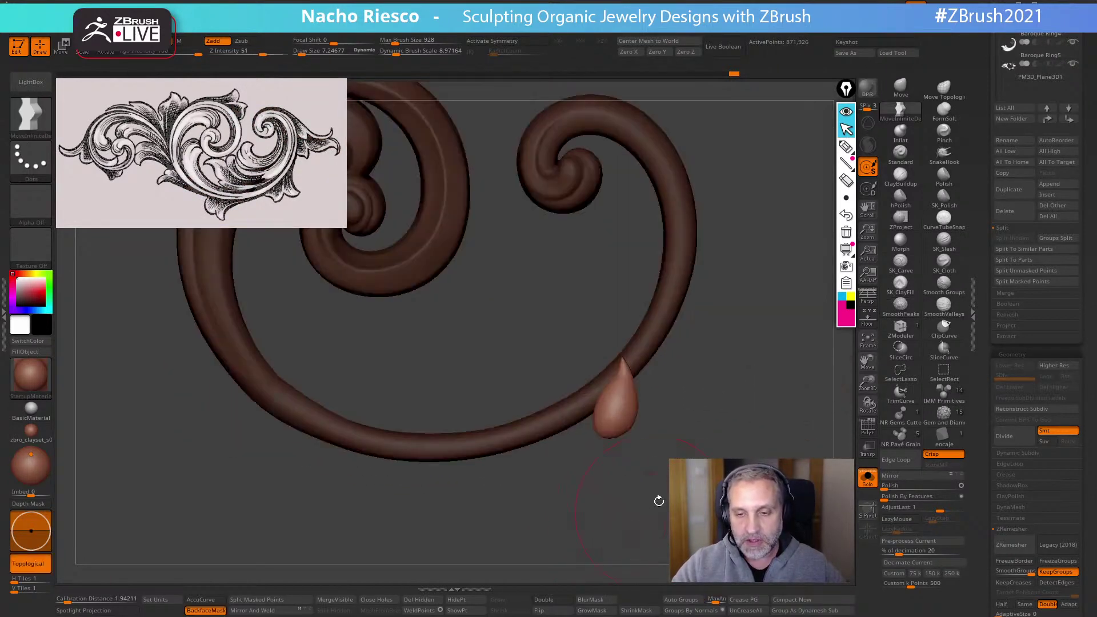
key("ctrl+z")
Display the floor with its ornament reference image and isolate the scroll over it
left_click(867, 478)
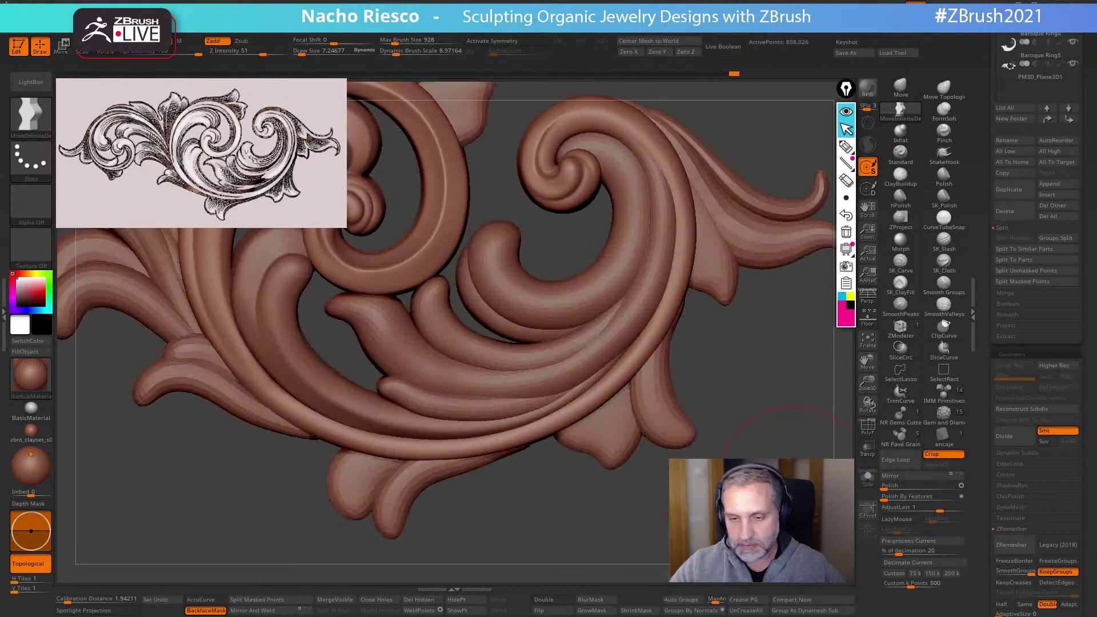
left_click(867, 319)
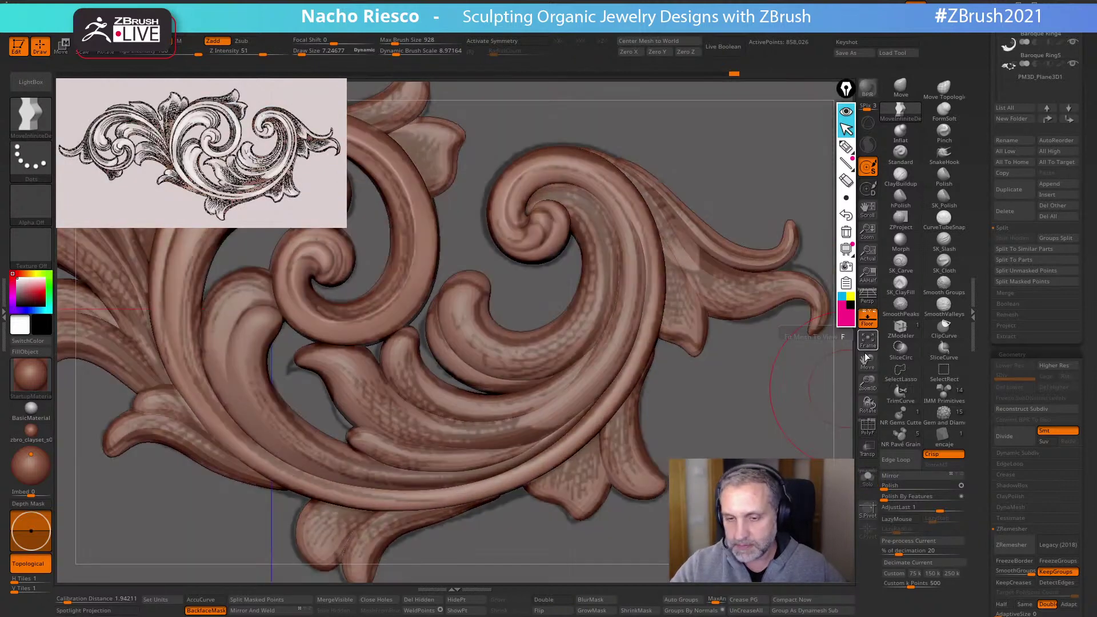
left_click(867, 478)
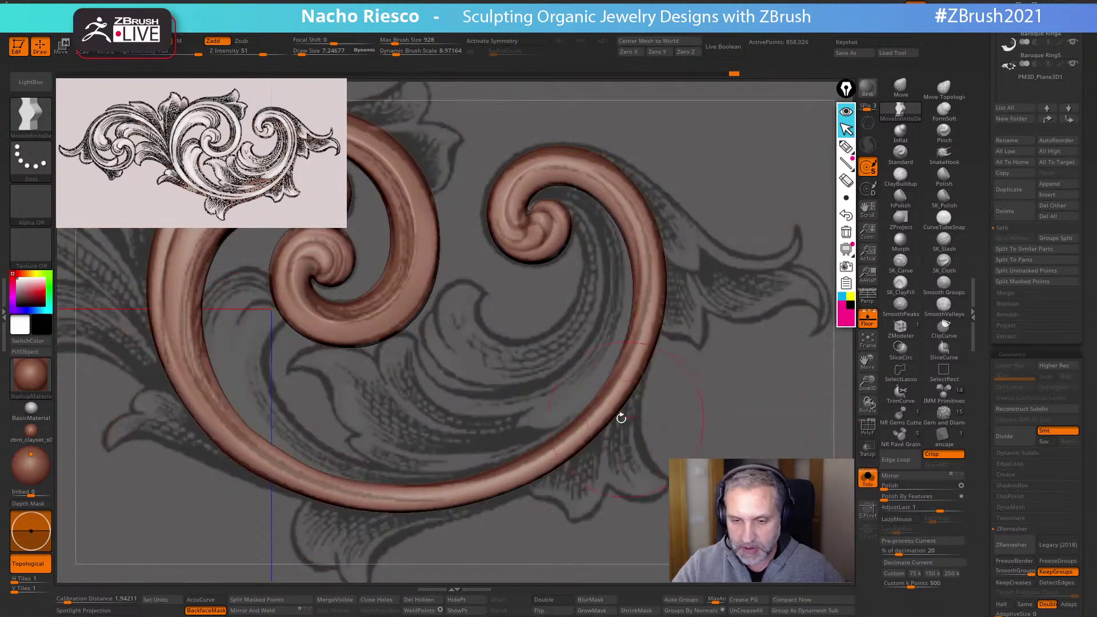
Try outlining a leaf over the reference image at the scroll's lower curve, and undo it
key("b")
key("m")
key("b")
mouse_move(587, 455)
left_mouse_down()
mouse_move(605, 482)
mouse_move(645, 505)
mouse_move(668, 477)
mouse_move(623, 403)
mouse_move(629, 363)
left_mouse_up()
mouse_move(731, 546)
left_mouse_down()
mouse_move(698, 547)
mouse_move(657, 578)
left_mouse_up()
key("ctrl+z")
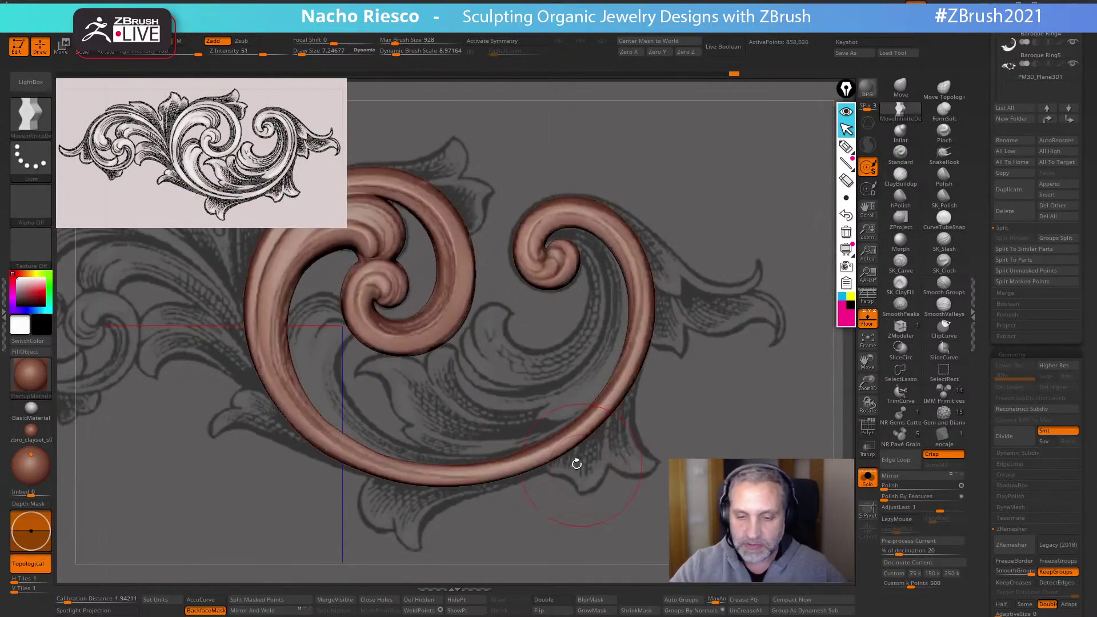
Trace the reference's flared lower leaf with MeshBalloon as a trial mesh on the scroll, and undo it
mouse_move(536, 476)
left_mouse_down("ctrl")
mouse_move(588, 490)
mouse_move(609, 429)
mouse_move(597, 406)
left_mouse_up("ctrl")
mouse_move(709, 529)
left_mouse_down()
mouse_move(641, 540)
mouse_move(693, 530)
left_mouse_up()
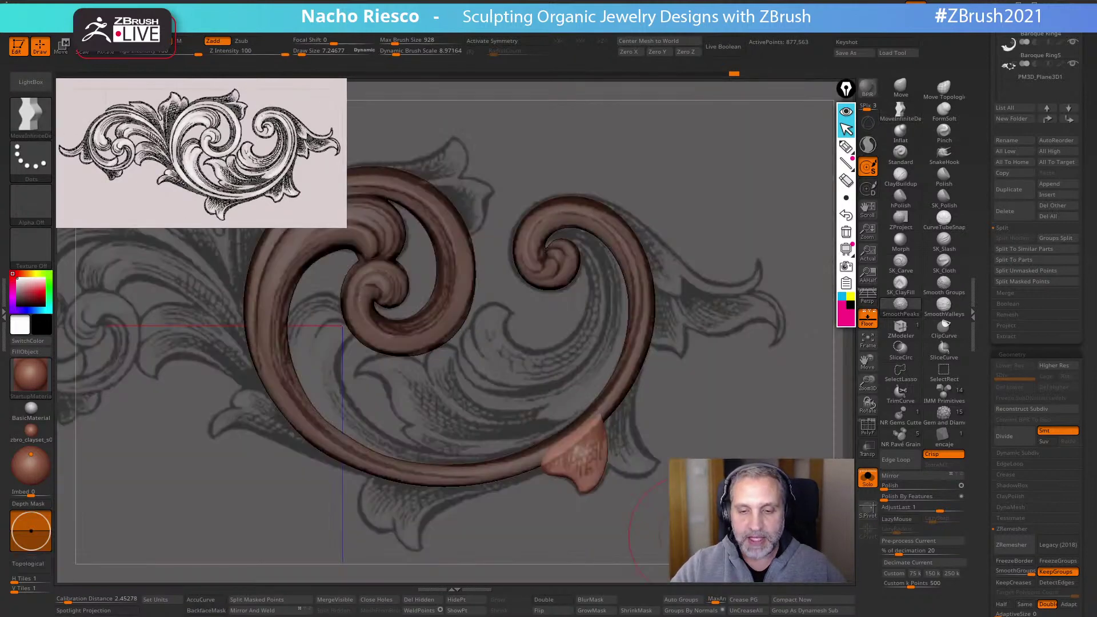
key("ctrl+z")
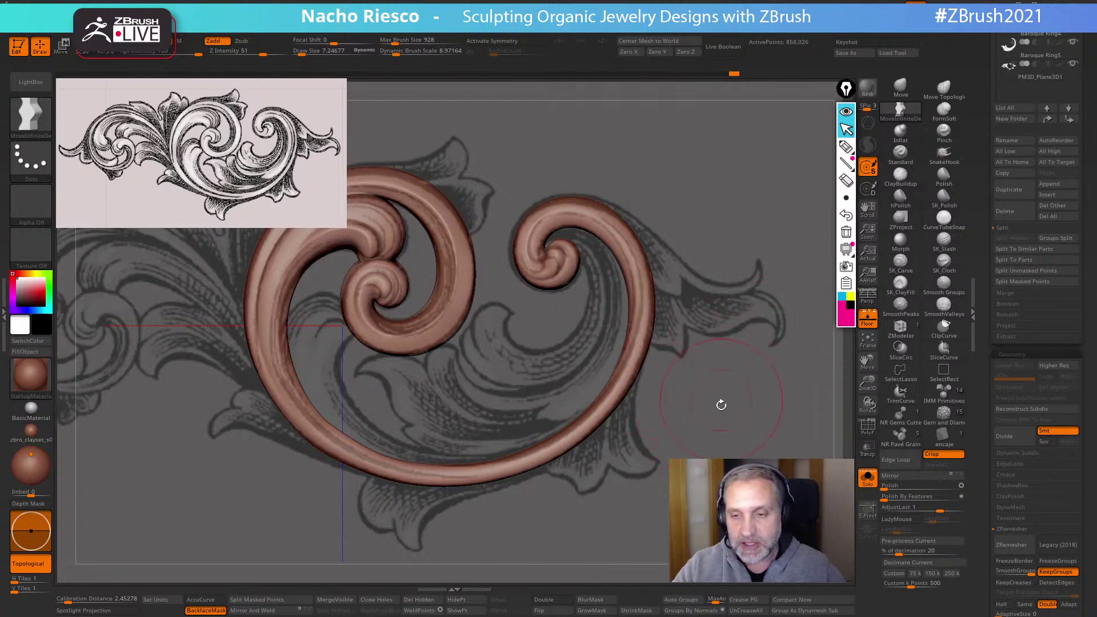
Restore the full ornament from isolation, hide the floor reference image, and frame the whole design
left_click_drag(721, 405, 661, 409, "alt")
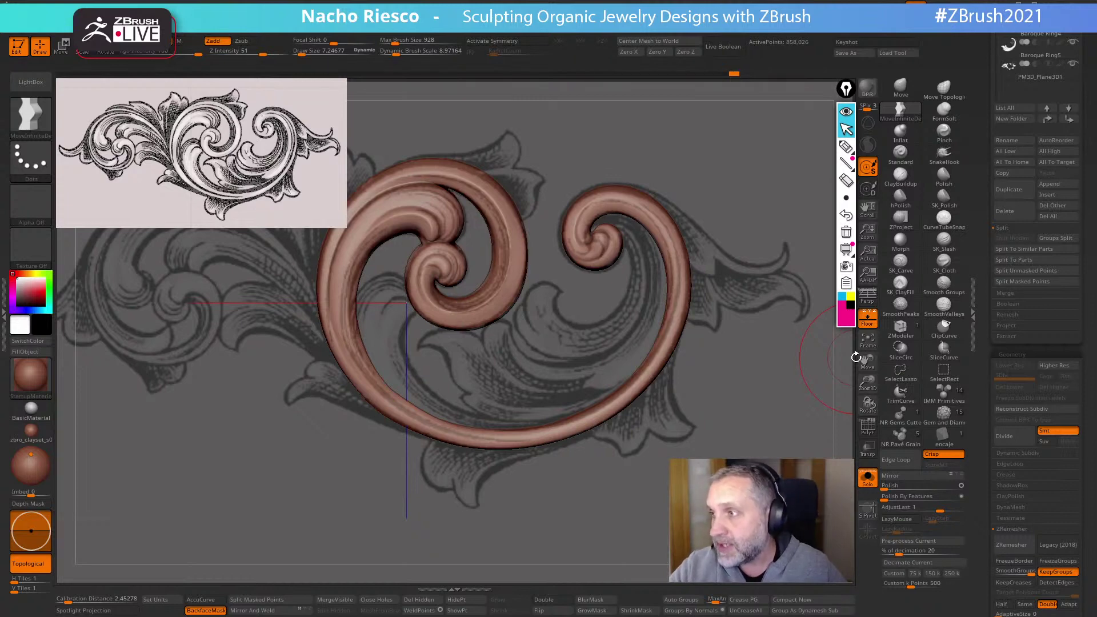
left_click(867, 477)
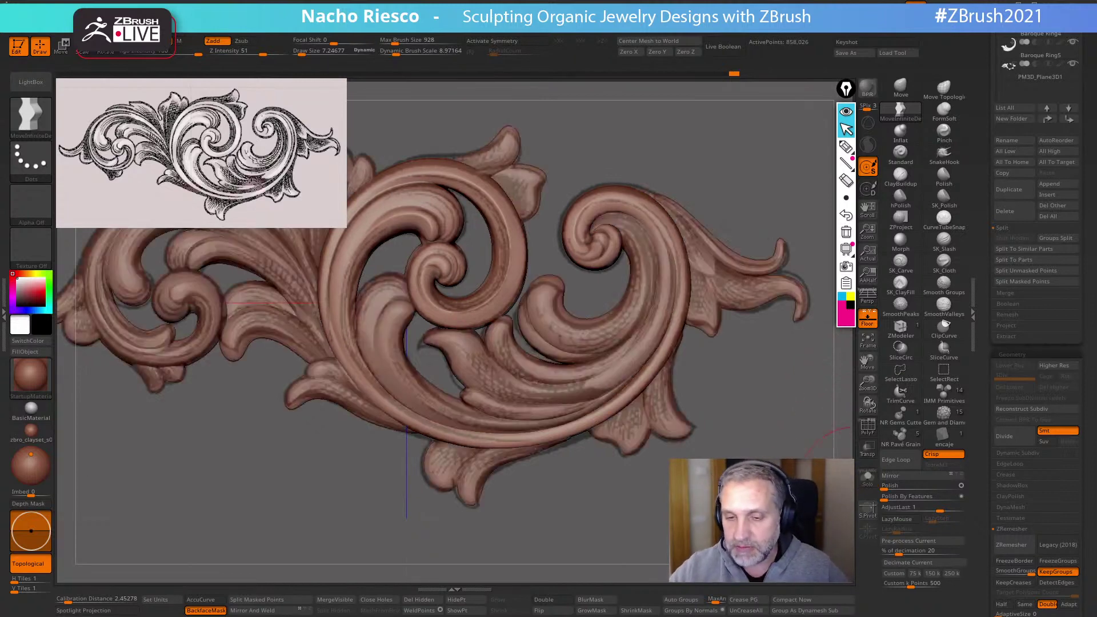
left_click(868, 319)
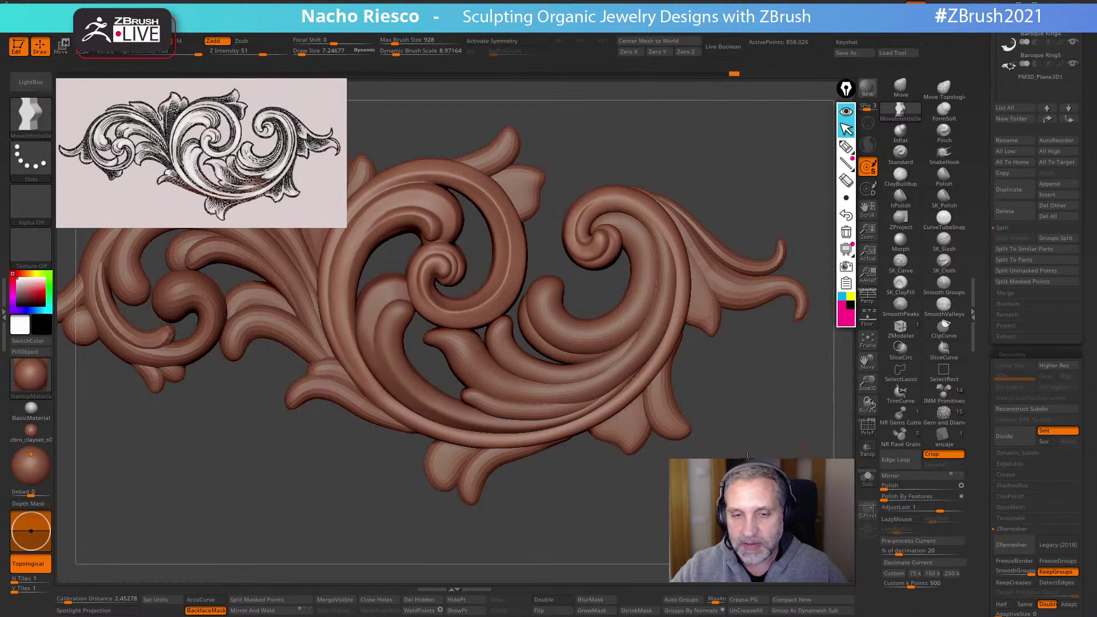
key("f")
key("f")
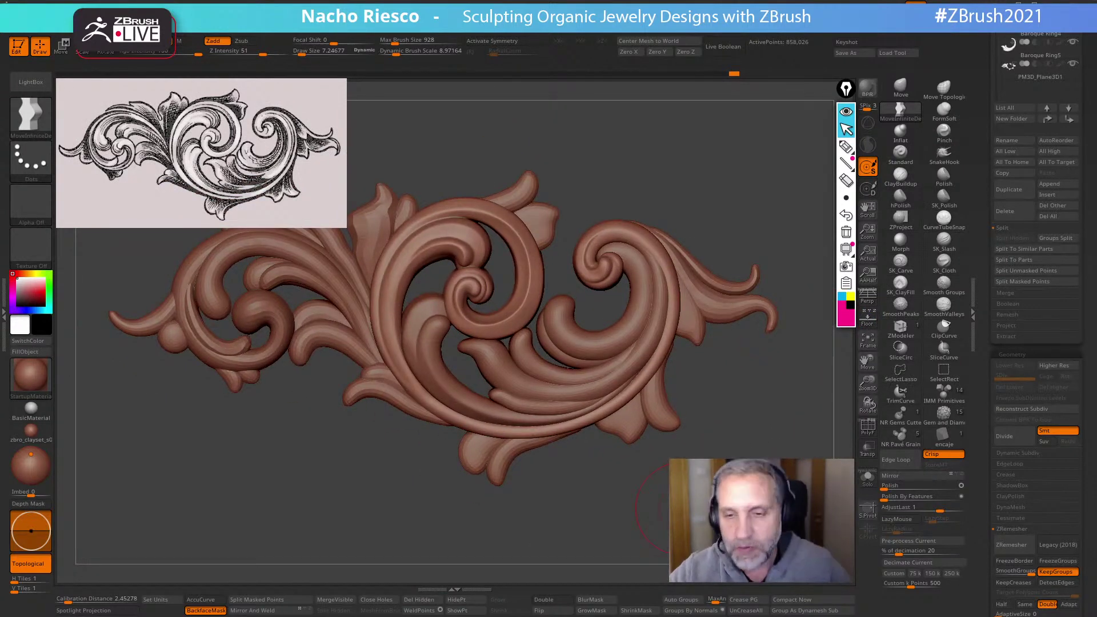
Reshape the tight inner curl of the ornament's open scroll using the Move brush at draw size 3.52968, and smooth it with SmoothPeaks
left_click(901, 87)
scroll(739, 343, "up", 3)
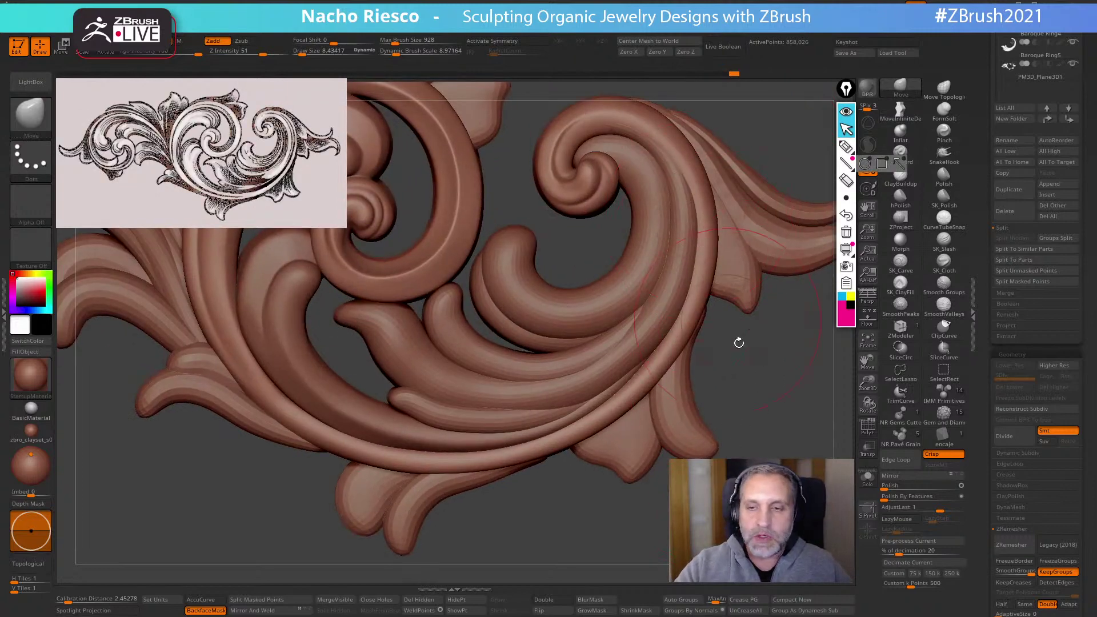
mouse_move(673, 197)
right_mouse_down("alt")
mouse_move(671, 316)
mouse_move(680, 215)
mouse_move(572, 261)
mouse_move(586, 340)
right_mouse_up("alt")
key("s")
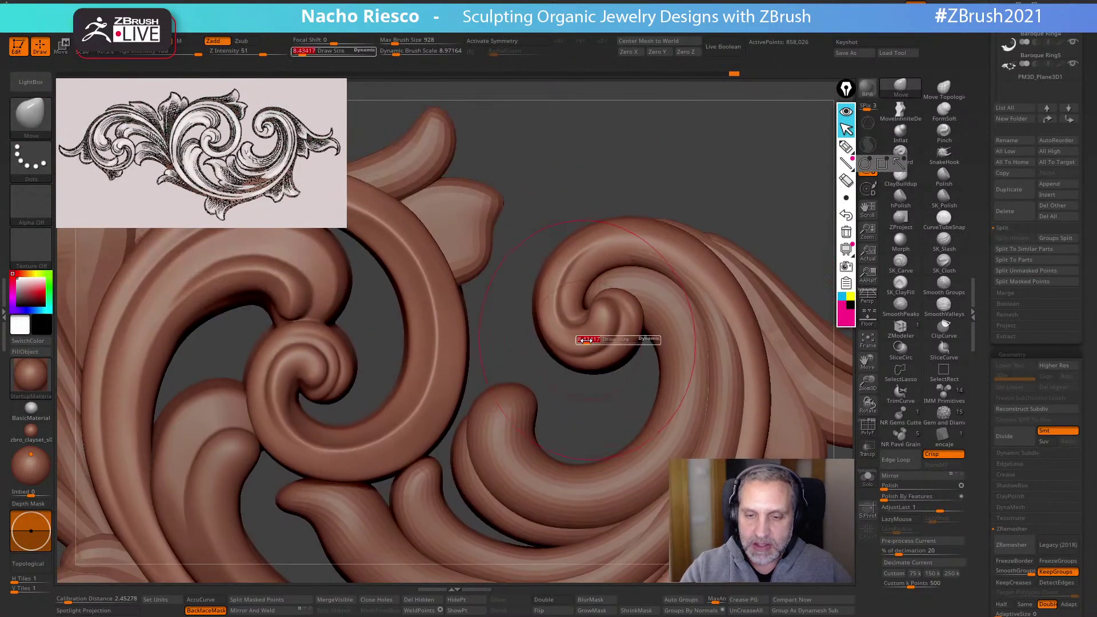
left_click(582, 340)
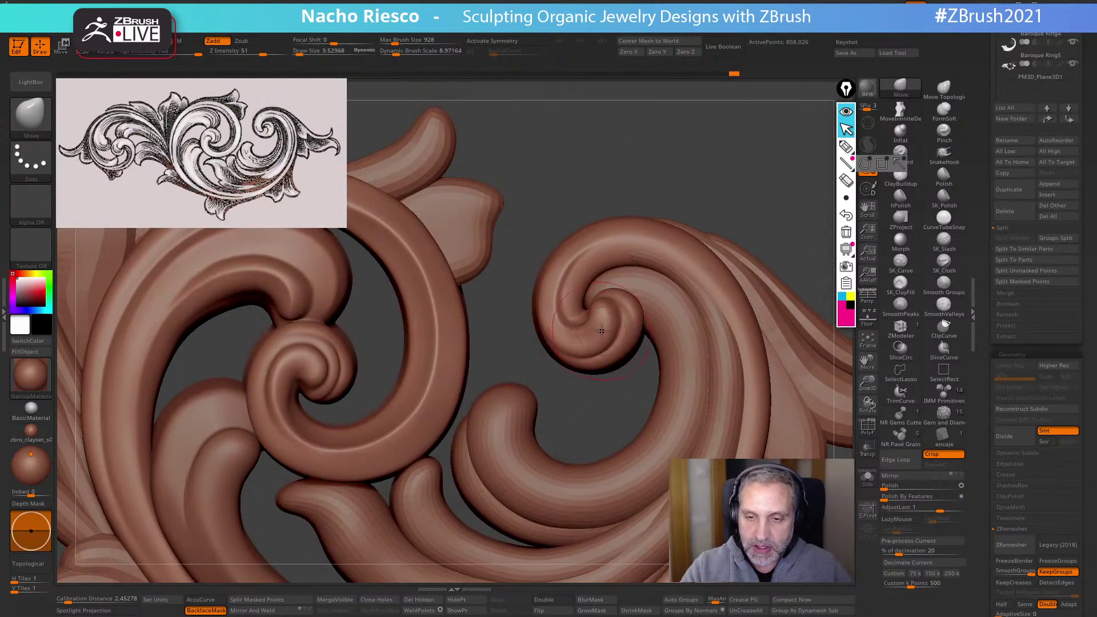
mouse_move(602, 330)
left_mouse_down()
mouse_move(579, 340)
mouse_move(572, 328)
left_mouse_up()
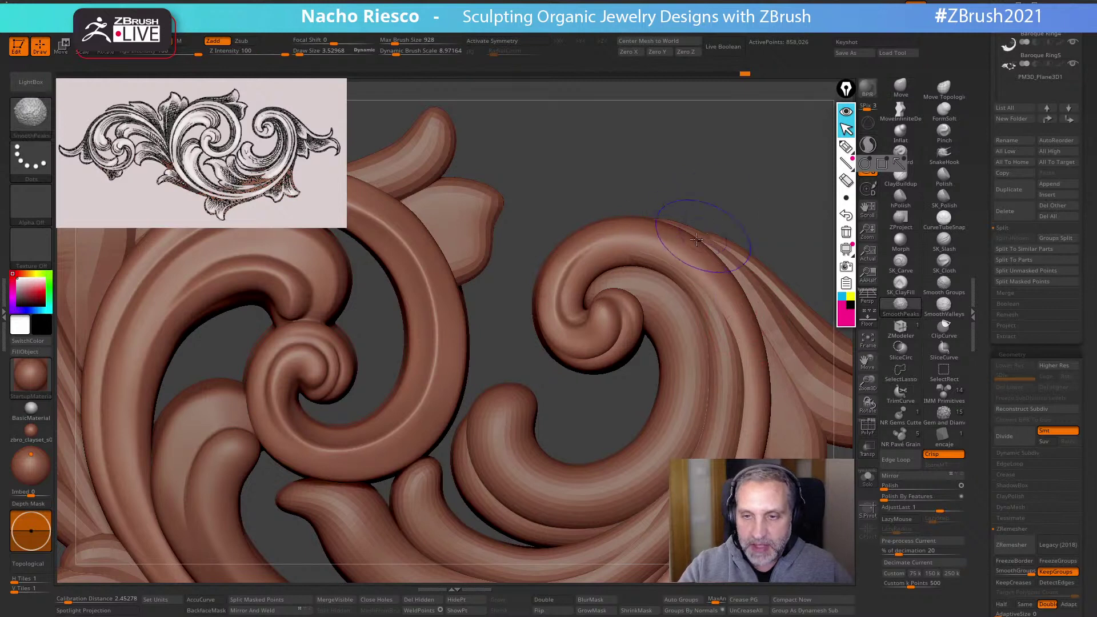
mouse_move(710, 294)
left_mouse_down("alt")
mouse_move(711, 181)
mouse_move(739, 262)
left_mouse_up("alt")
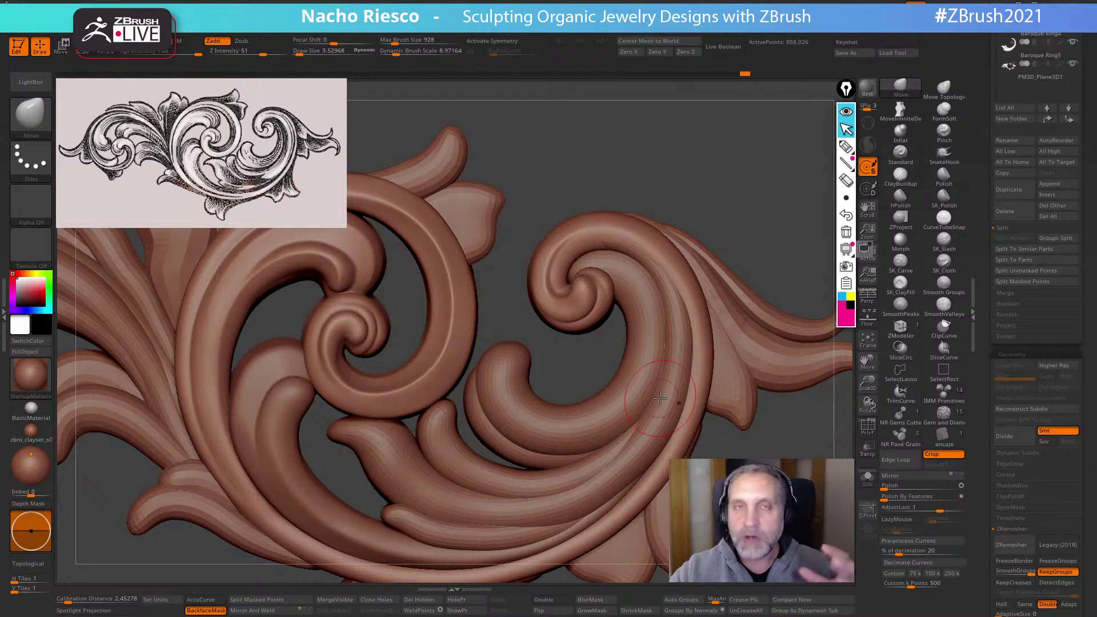
Build up clay along the open scroll's outer band with the ClayBuildup brush at draw size 1.46463
left_click(901, 177)
mouse_move(760, 225)
left_mouse_down("alt")
mouse_move(698, 196)
mouse_move(541, 240)
left_mouse_up("alt")
key("s")
key("s")
key("ctrl")
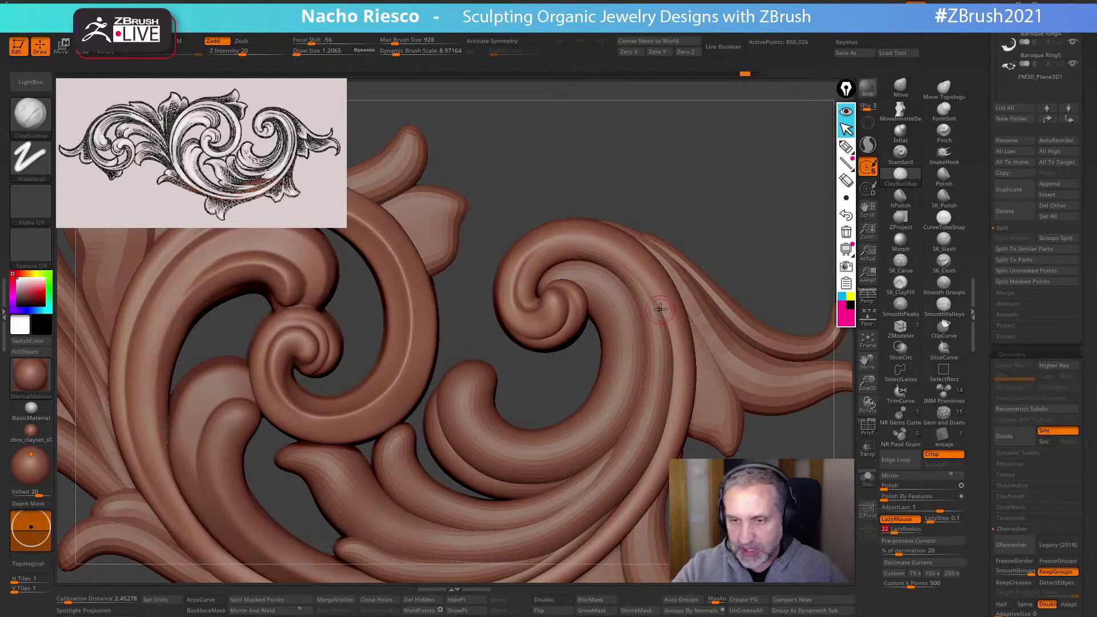
key("s")
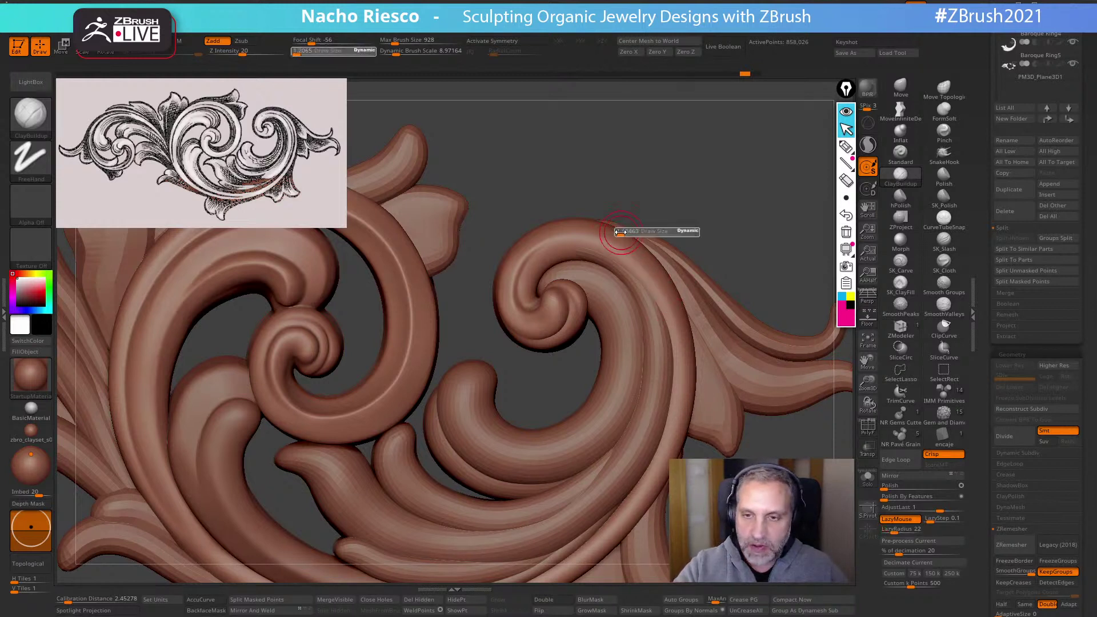
left_click(621, 232)
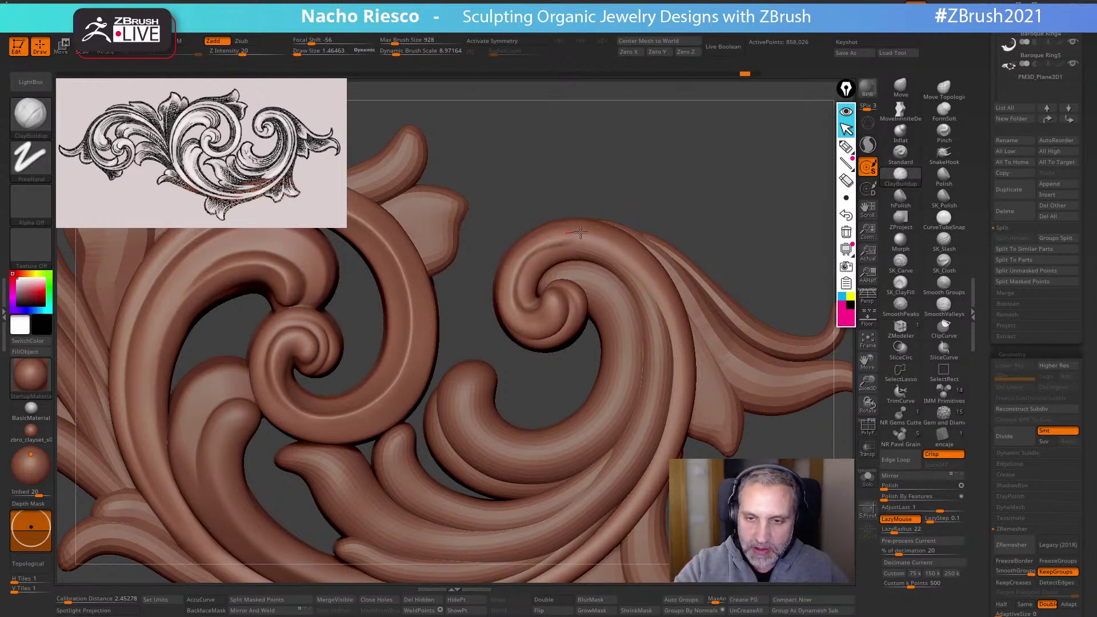
mouse_move(580, 231)
left_mouse_down()
mouse_move(632, 260)
mouse_move(676, 348)
mouse_move(680, 398)
mouse_move(645, 491)
left_mouse_up()
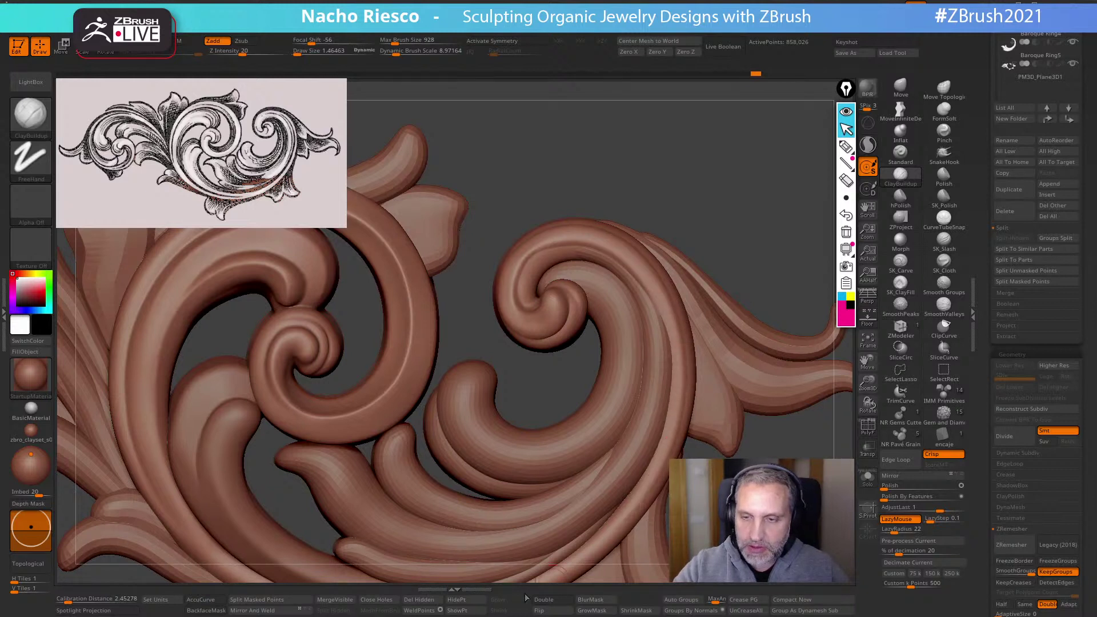
Smooth the open scroll's built-up band with SmoothValleys and SmoothPeaks at draw size 5.18172
key("shift")
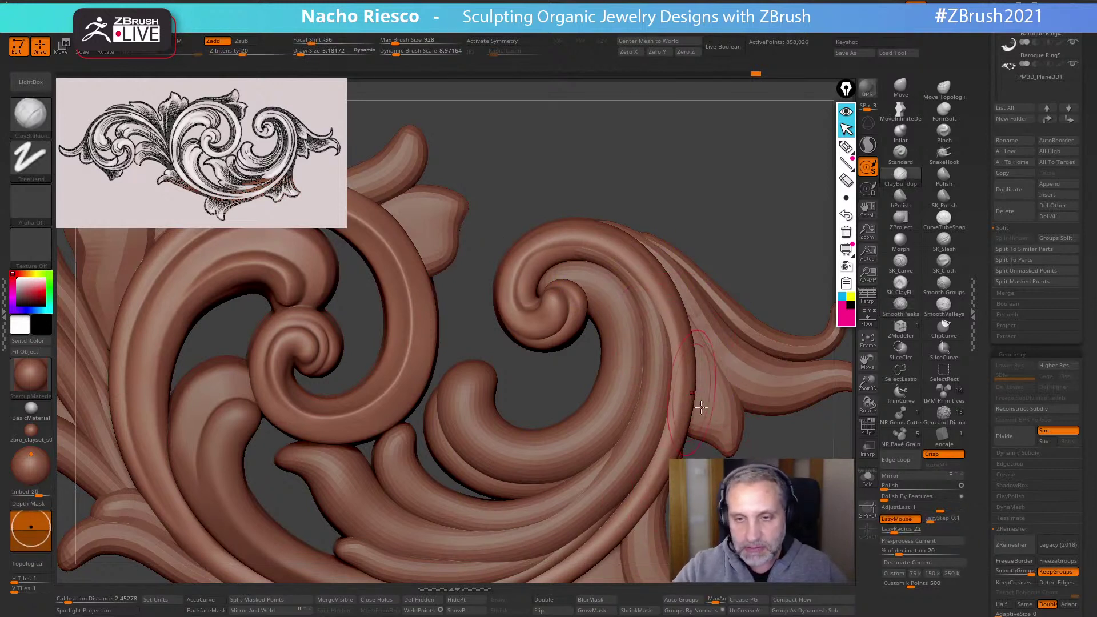
left_click(944, 306, "shift")
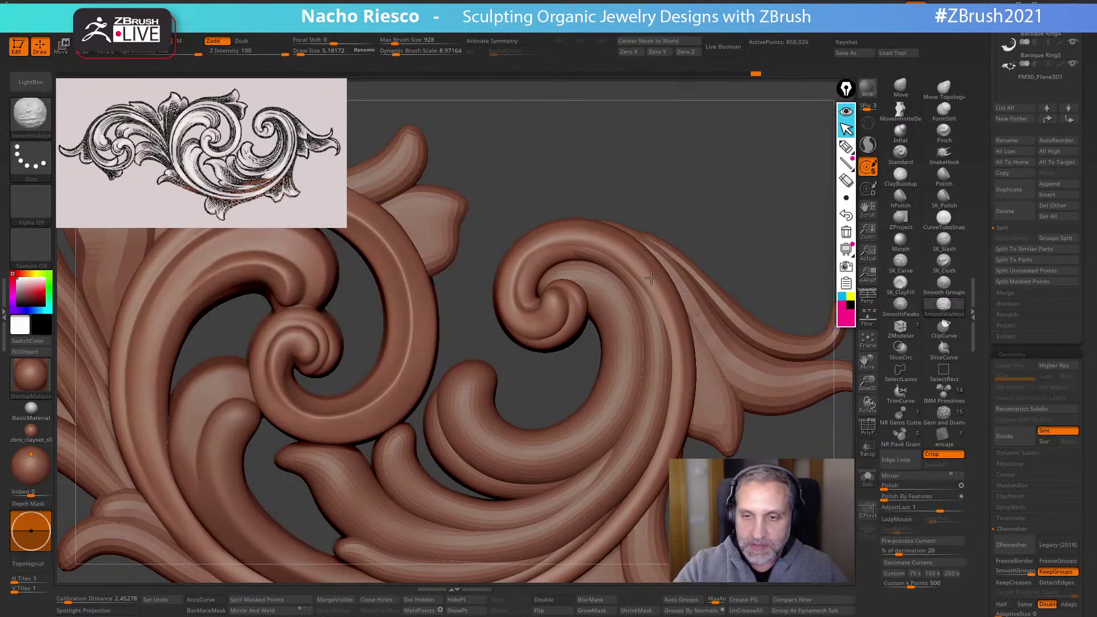
left_click(900, 306, "shift")
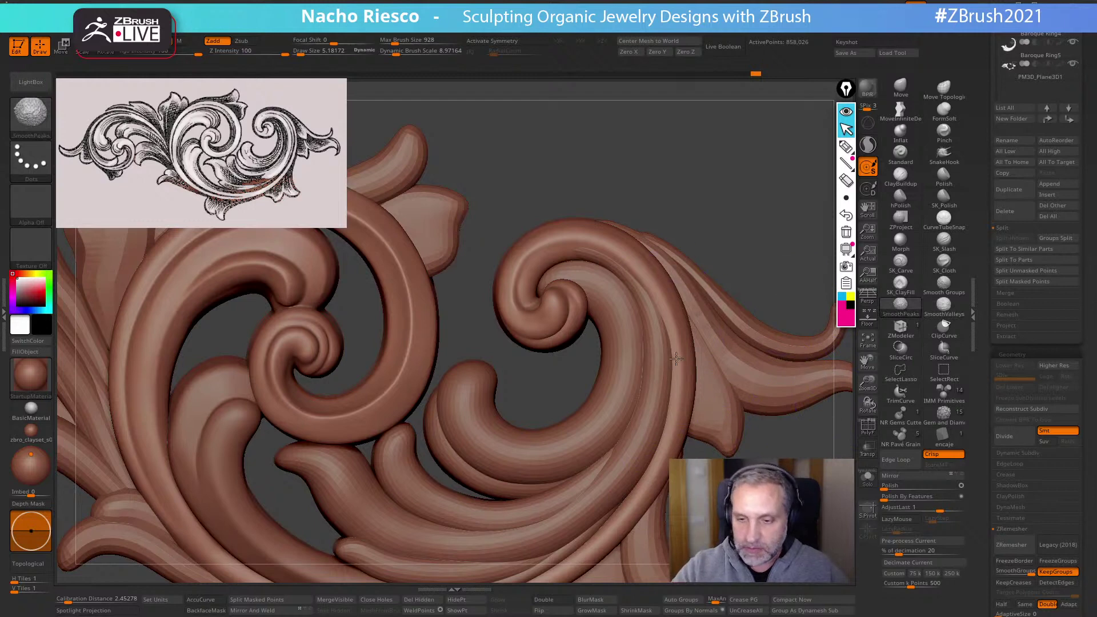
mouse_move(769, 409)
left_mouse_down("alt")
mouse_move(729, 443)
mouse_move(738, 414)
left_mouse_up("alt")
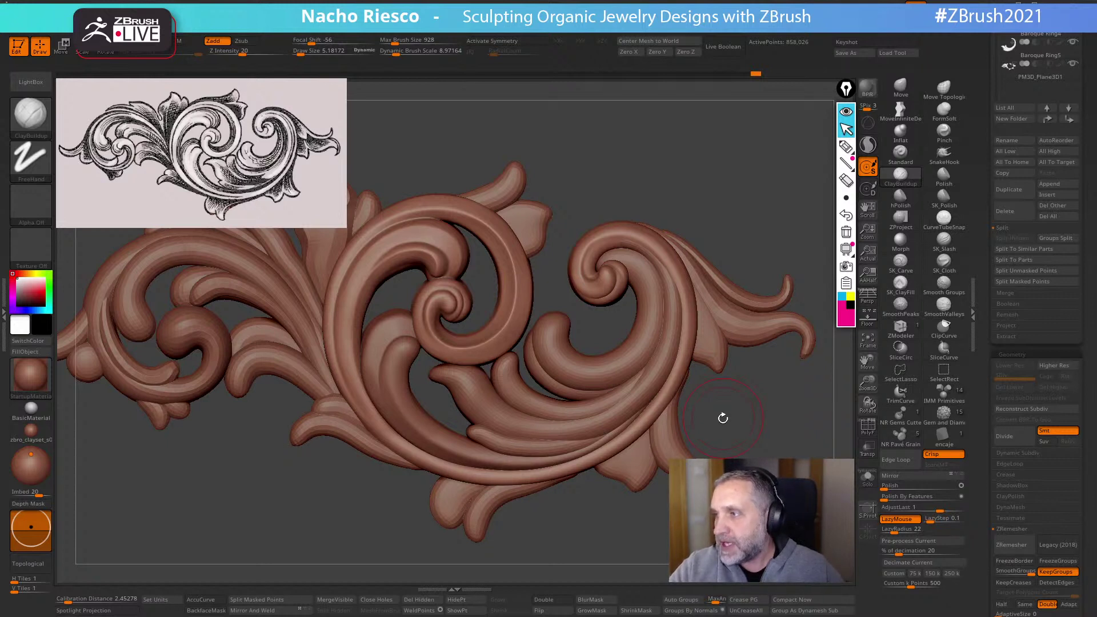
Adjust the central ring's upper curve beside the two upper leaves with the Move brush at draw size 4.30407
left_click_drag(750, 456, 713, 488, "alt")
mouse_move(713, 452)
left_mouse_down("alt")
mouse_move(718, 184)
mouse_move(666, 154)
mouse_move(703, 142)
left_mouse_up("alt")
left_click(900, 87)
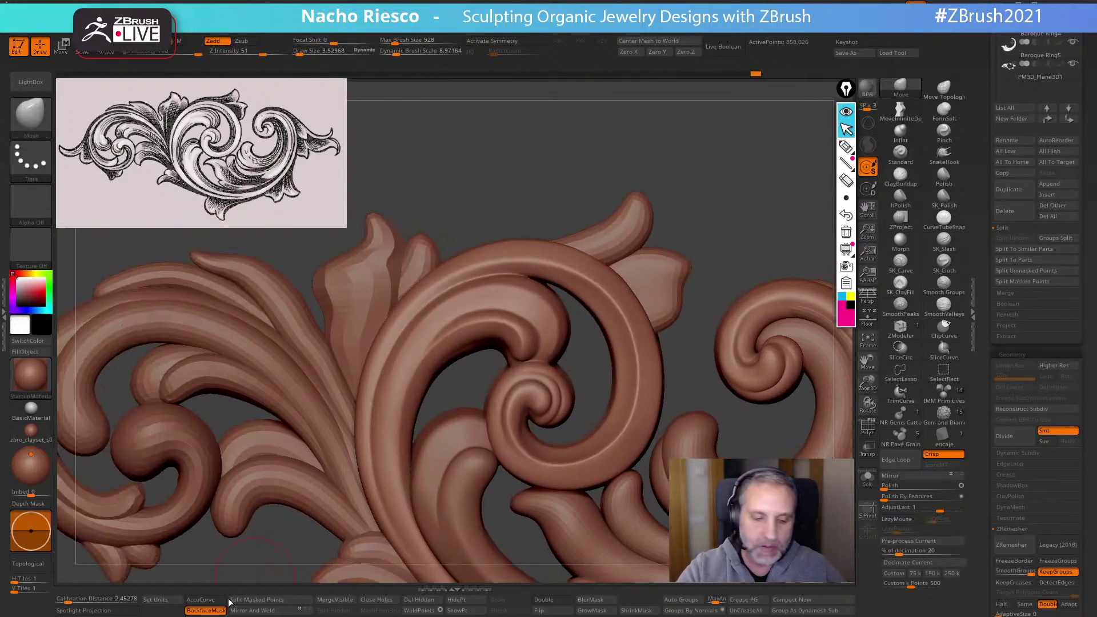
key("s")
left_click_drag(482, 322, 520, 320)
key("s")
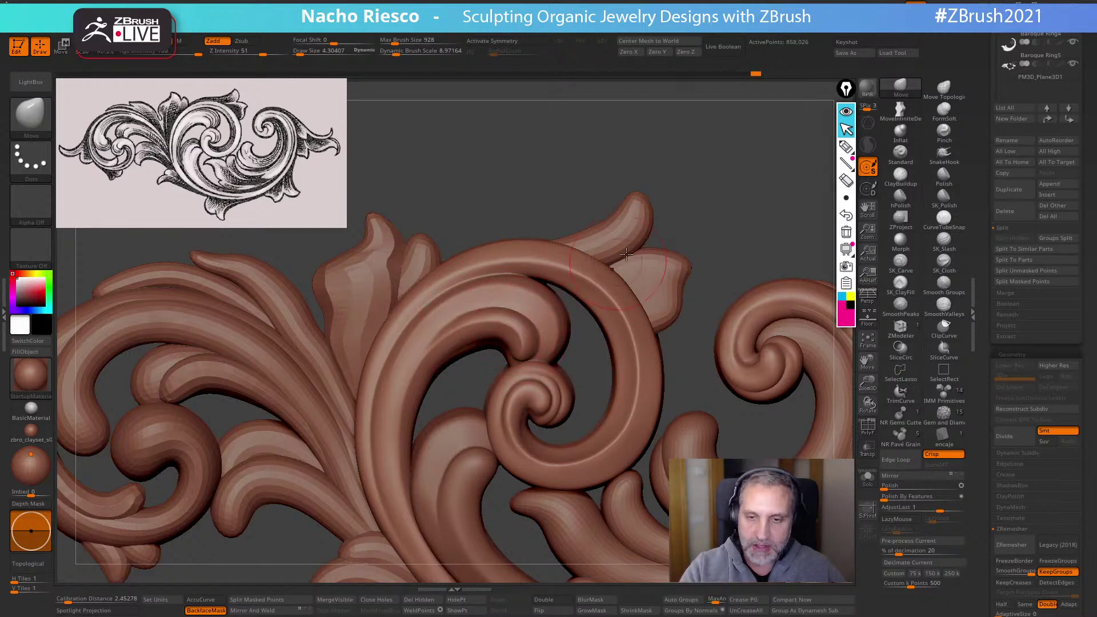
key("f")
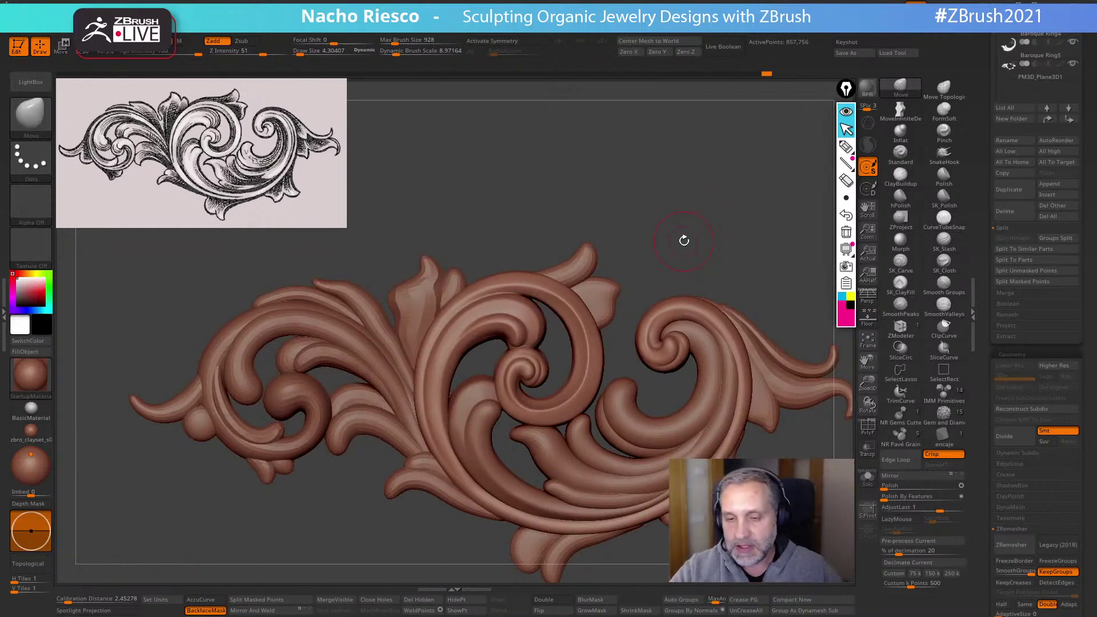
Examine the central ring and the overall flow of the ornament against the reference, with ClayBuildup ready at draw size 1.2065
left_click_drag(686, 200, 626, 173, "alt")
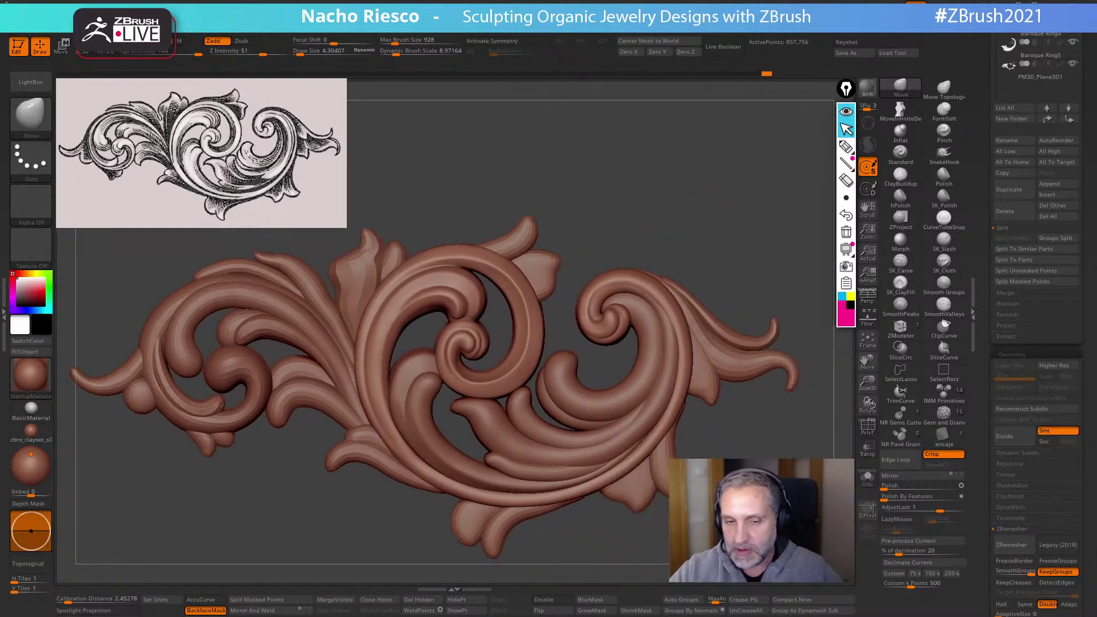
left_click_drag(714, 188, 714, 240)
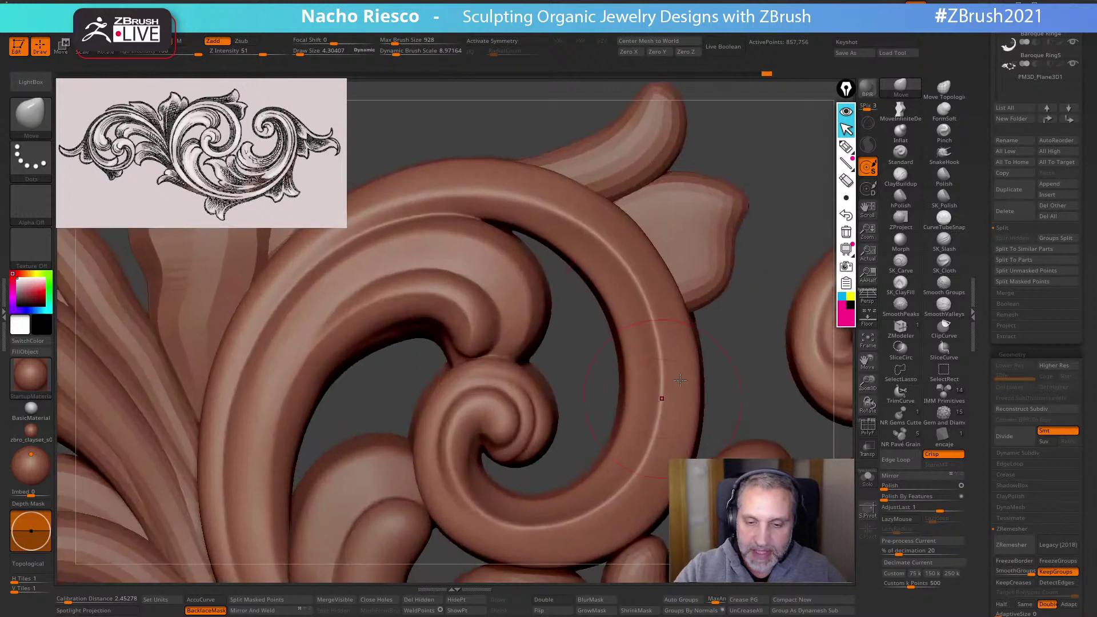
left_click(900, 176)
key("s")
mouse_move(490, 406)
left_mouse_down()
mouse_move(500, 412)
mouse_move(460, 483)
mouse_move(463, 416)
mouse_move(474, 406)
left_mouse_up()
key("shift")
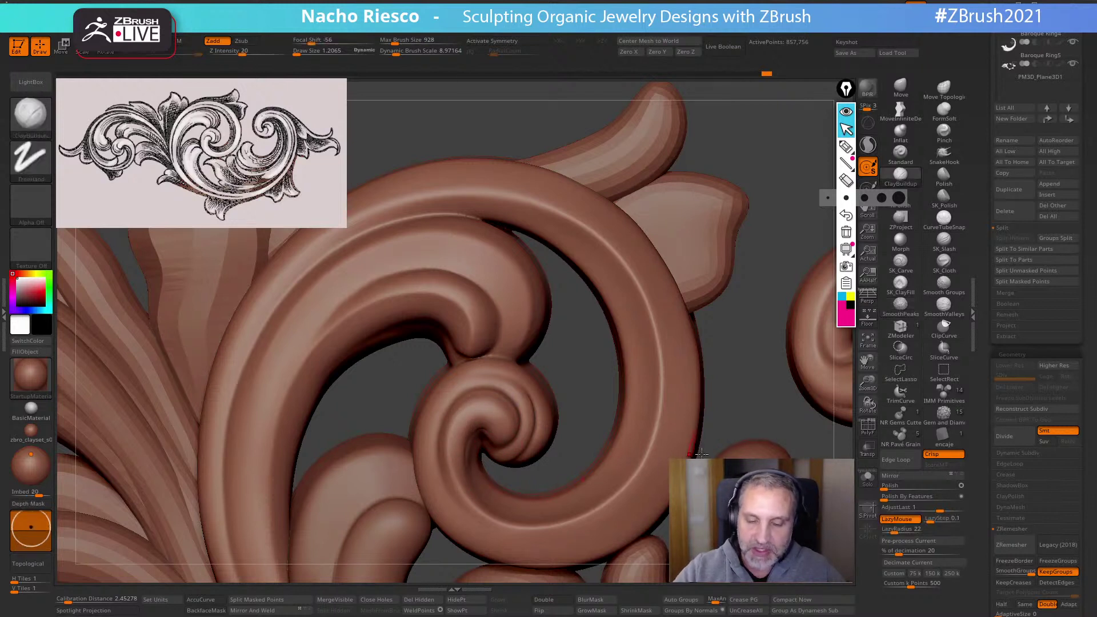
right_click_drag(735, 398, 665, 411, "alt")
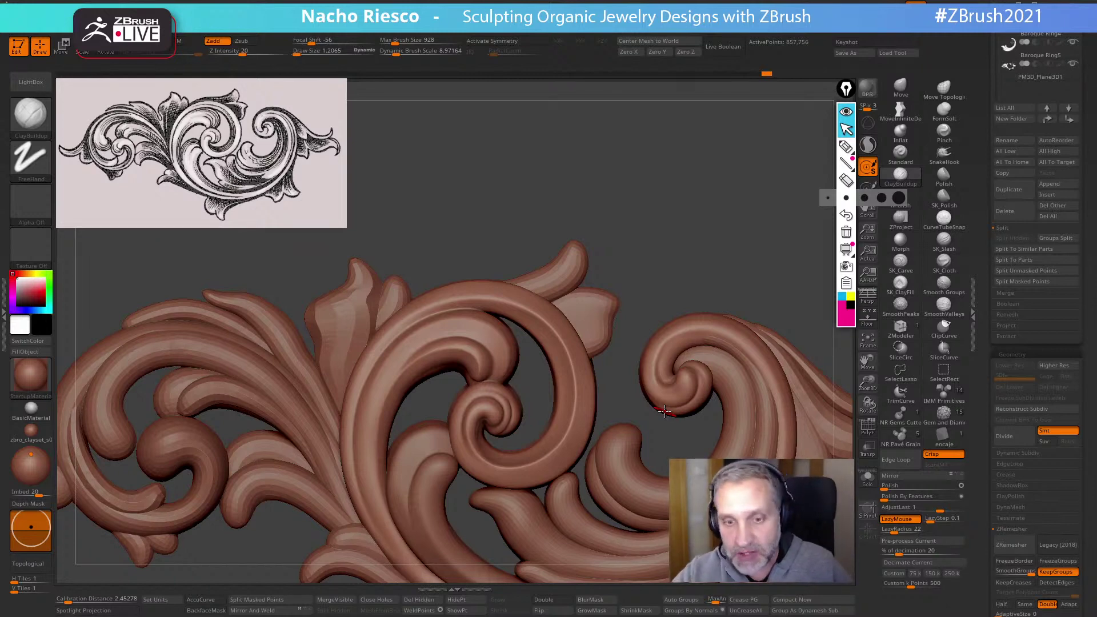
right_click_drag(665, 411, 712, 286, "ctrl")
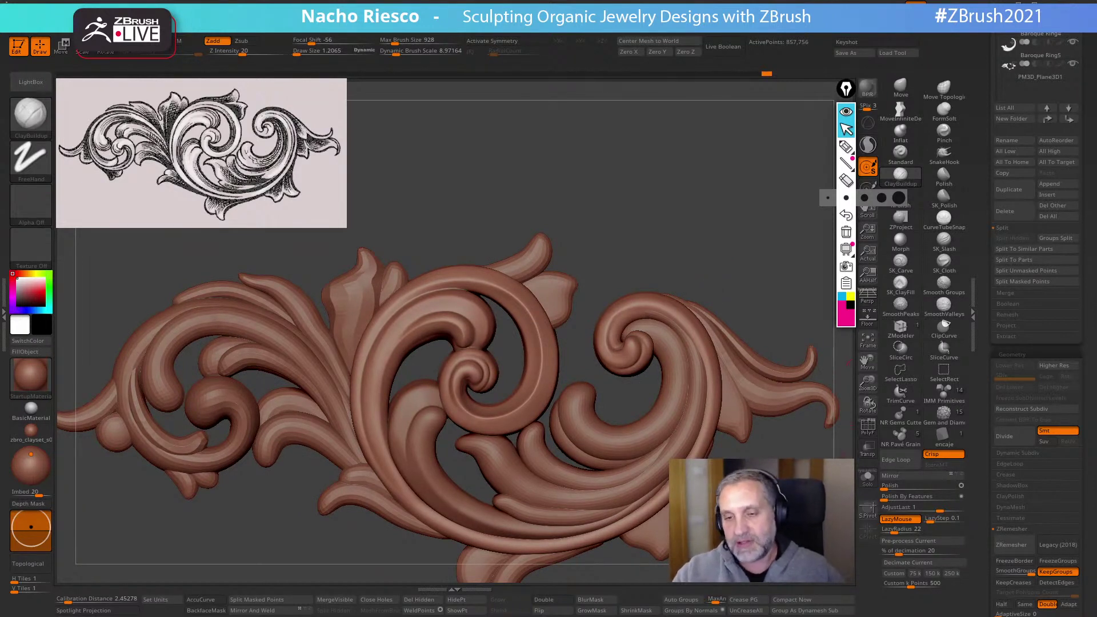
right_click_drag(666, 548, 654, 436, "ctrl")
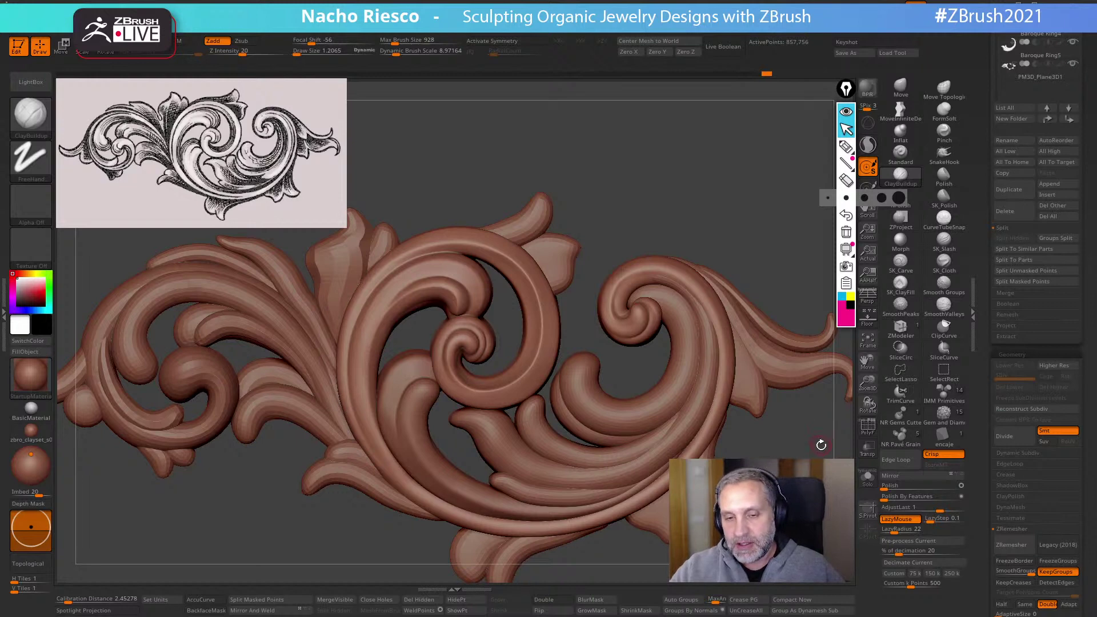
Refine the small spiral inside the central ring with the Move brush, and soften it with SmoothPeaks
left_click_drag(726, 174, 703, 243, "alt")
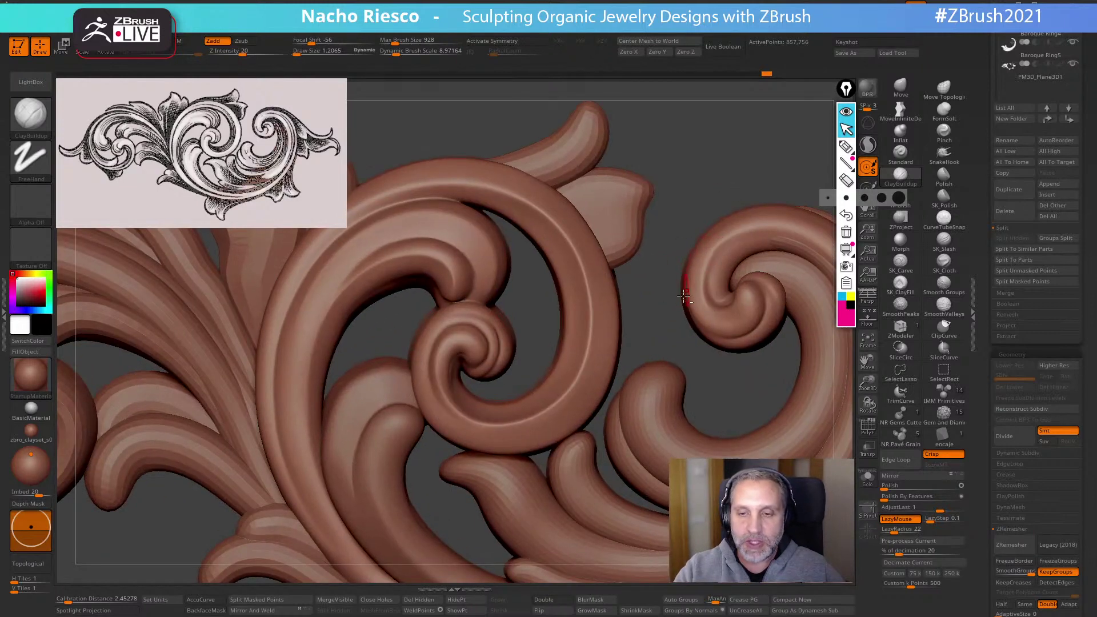
left_click_drag(652, 341, 685, 324, "alt")
key("b")
key("m")
key("v")
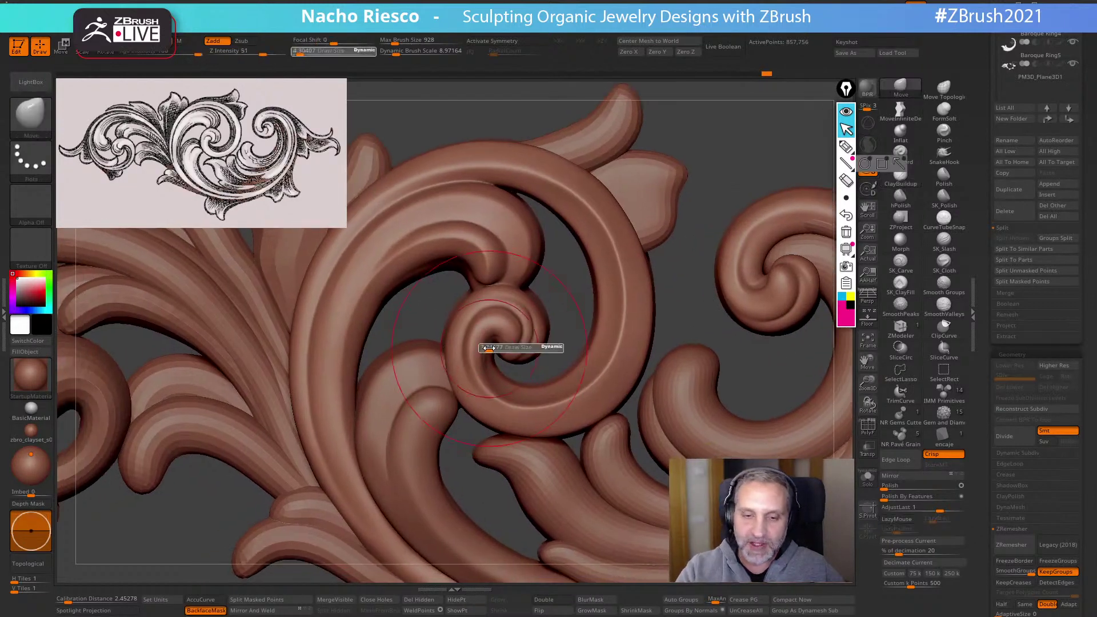
key("bracketleft")
key("bracketleft")
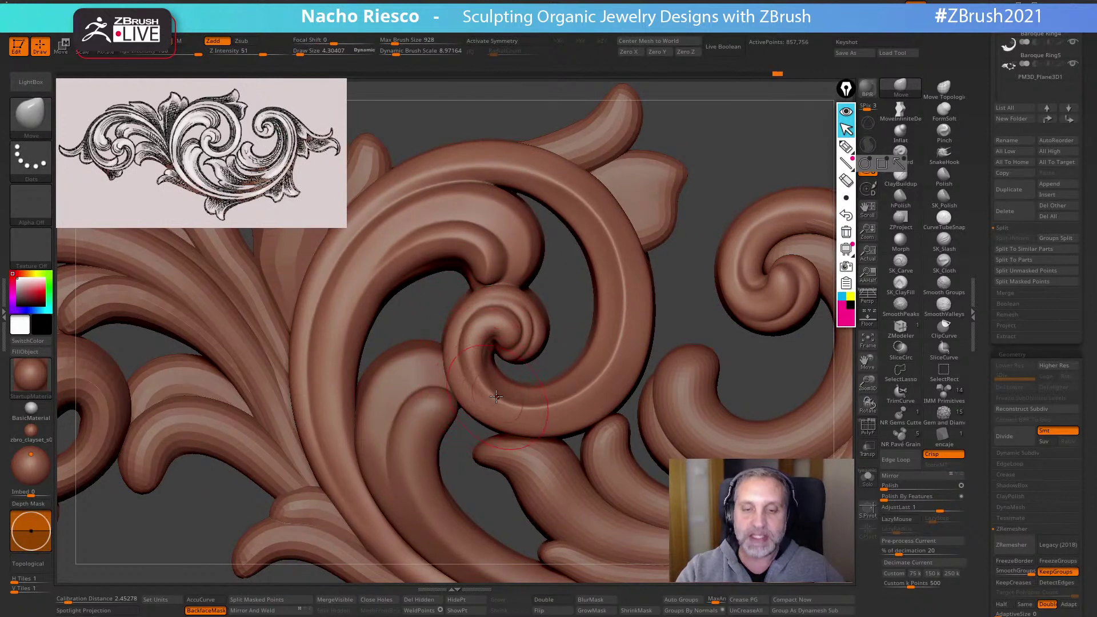
key("b")
key("s")
key("p")
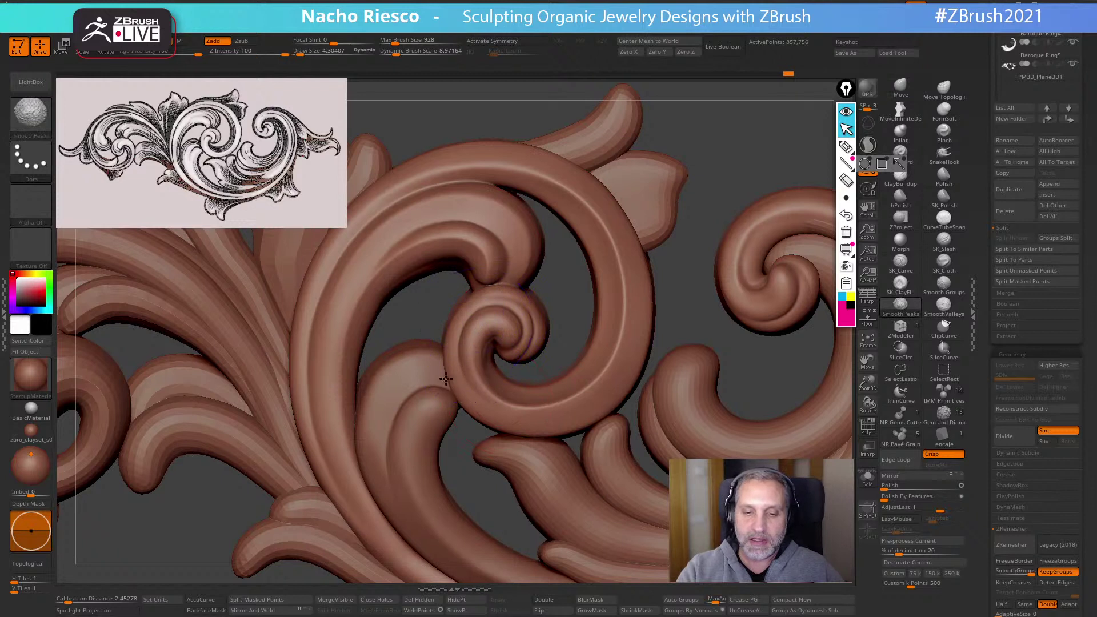
Touch up the central ring's spiral with the Move brush again, and set the draw size to 7.24677
key("b")
key("m")
key("v")
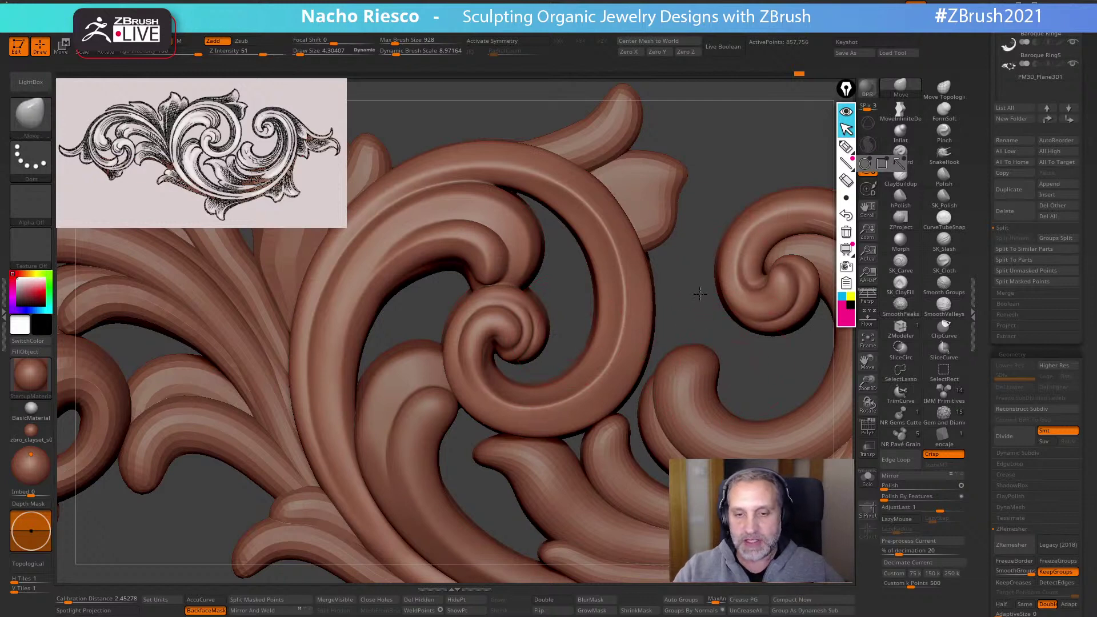
key("s")
left_click_drag(773, 308, 776, 307)
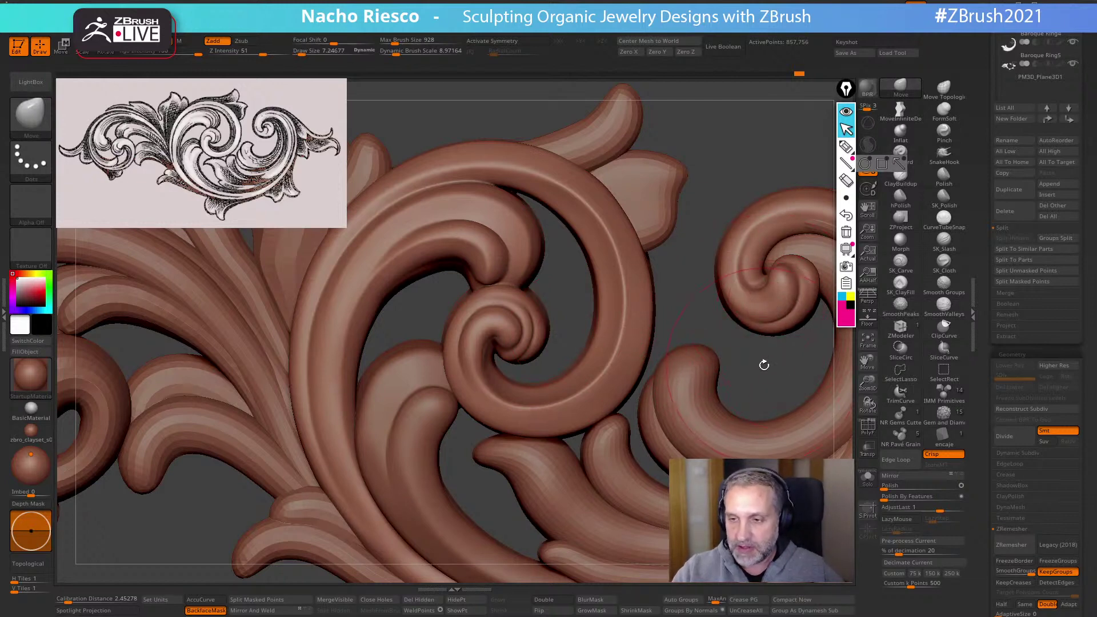
Inspect the scroll in isolation, and bring back the full ornament to review the leaves within it
left_click_drag(764, 364, 768, 320, "alt")
left_click(868, 476)
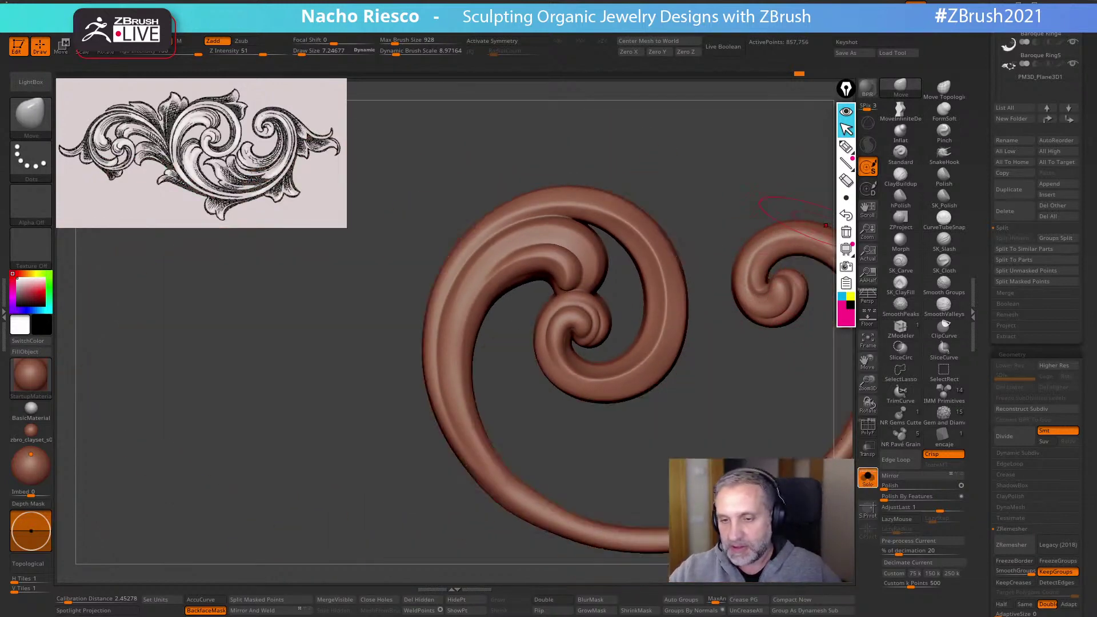
left_click(872, 477)
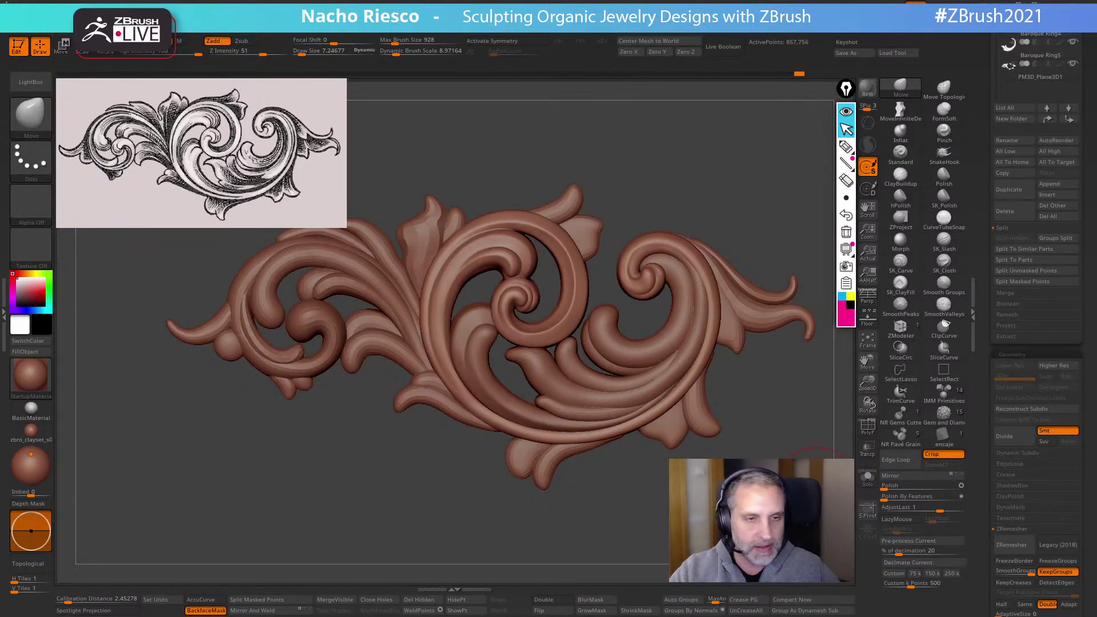
left_click_drag(696, 467, 692, 517, "alt")
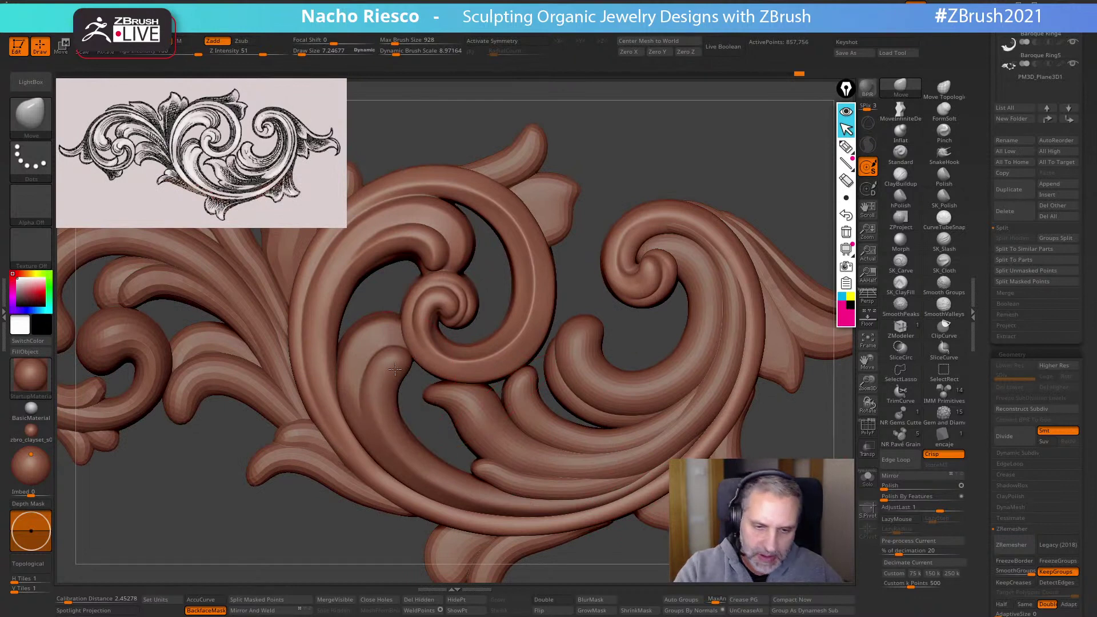
Carve a groove along the curled leaf inside the large scroll with SK_Slash at draw size 3.52968, and soften it with SmoothPeaks
left_click(588, 343, "alt")
mouse_move(595, 345)
left_mouse_down("alt")
mouse_move(693, 323)
mouse_move(703, 268)
left_mouse_up("alt")
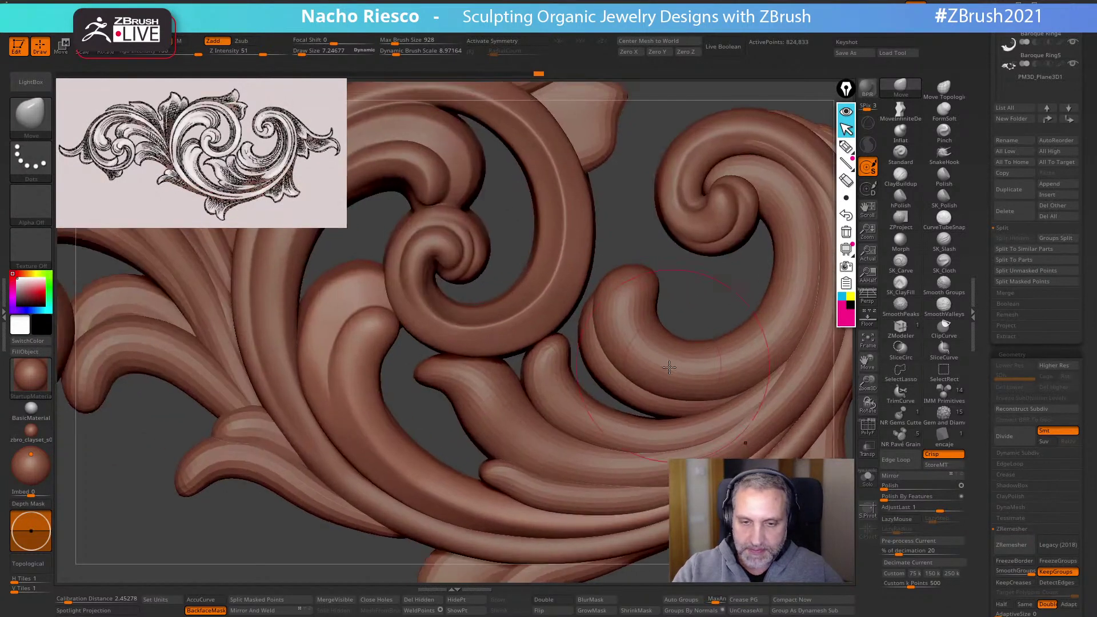
left_click(944, 240)
key("s")
mouse_move(392, 321)
left_mouse_down()
mouse_move(360, 326)
mouse_move(345, 346)
mouse_move(400, 342)
left_mouse_up()
key("s")
mouse_move(343, 392)
left_mouse_down()
mouse_move(351, 338)
mouse_move(381, 320)
mouse_move(402, 332)
left_mouse_up()
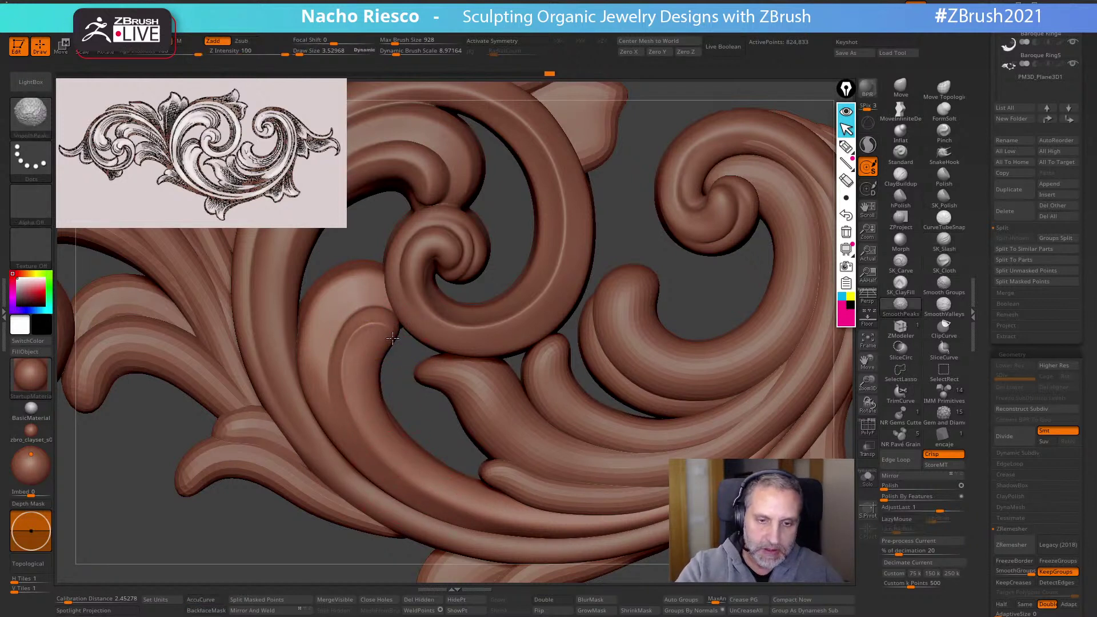
key("shift")
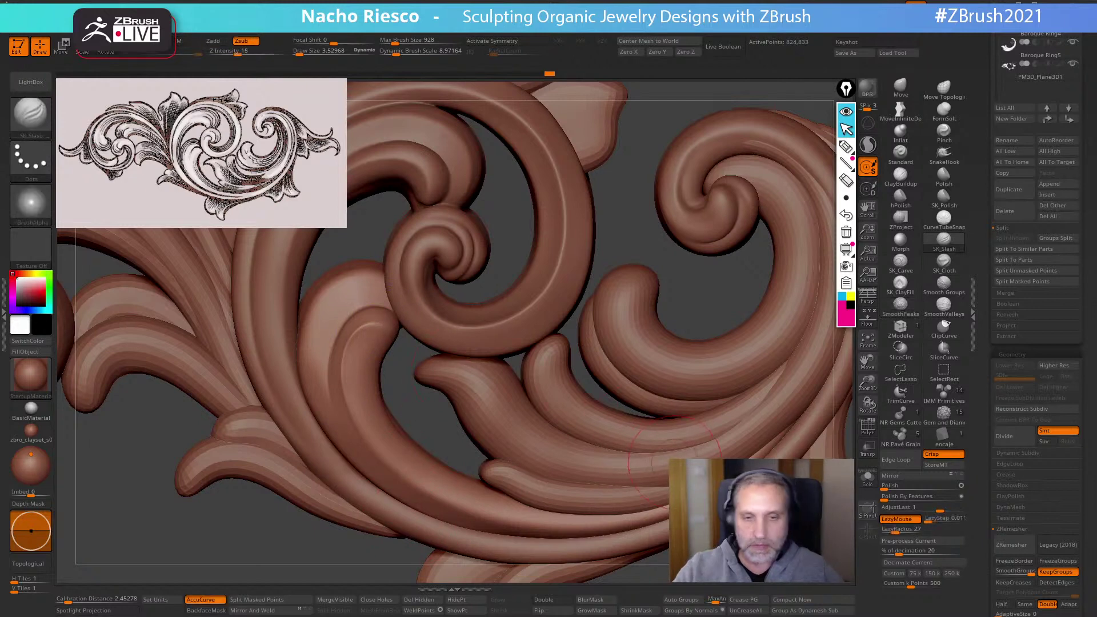
Select the three-lobed leaf below the central ring and adjust its lobes with MoveInfiniteDepth at draw size 11.11873, with backface masking off
mouse_move(413, 379)
left_mouse_down("alt")
mouse_move(400, 320)
mouse_move(413, 313)
mouse_move(435, 354)
left_mouse_up("alt")
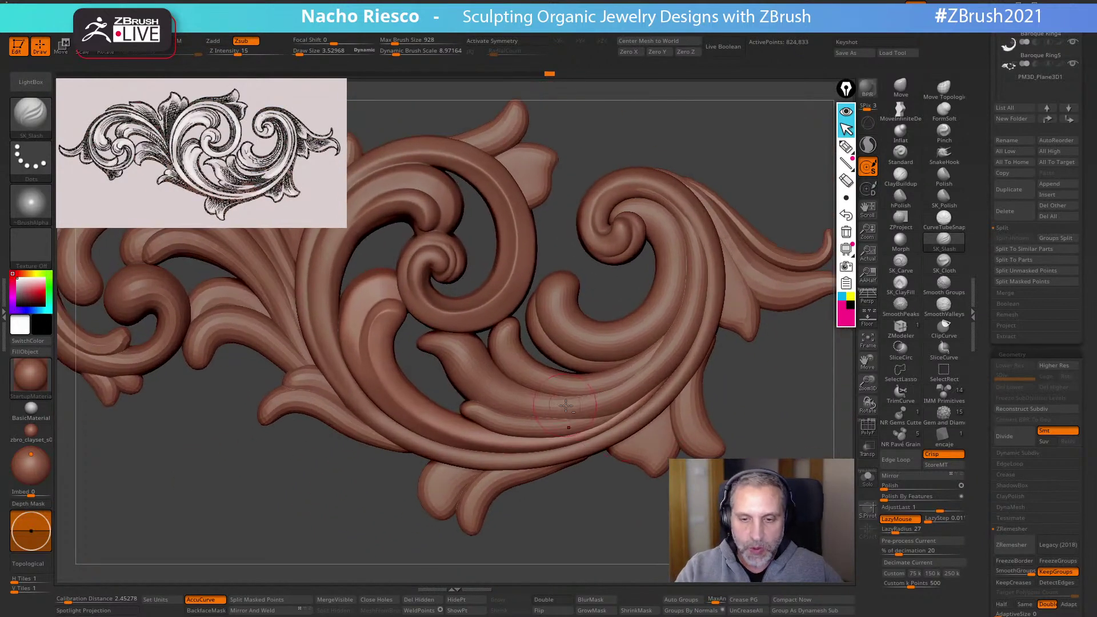
left_click(576, 406, "alt")
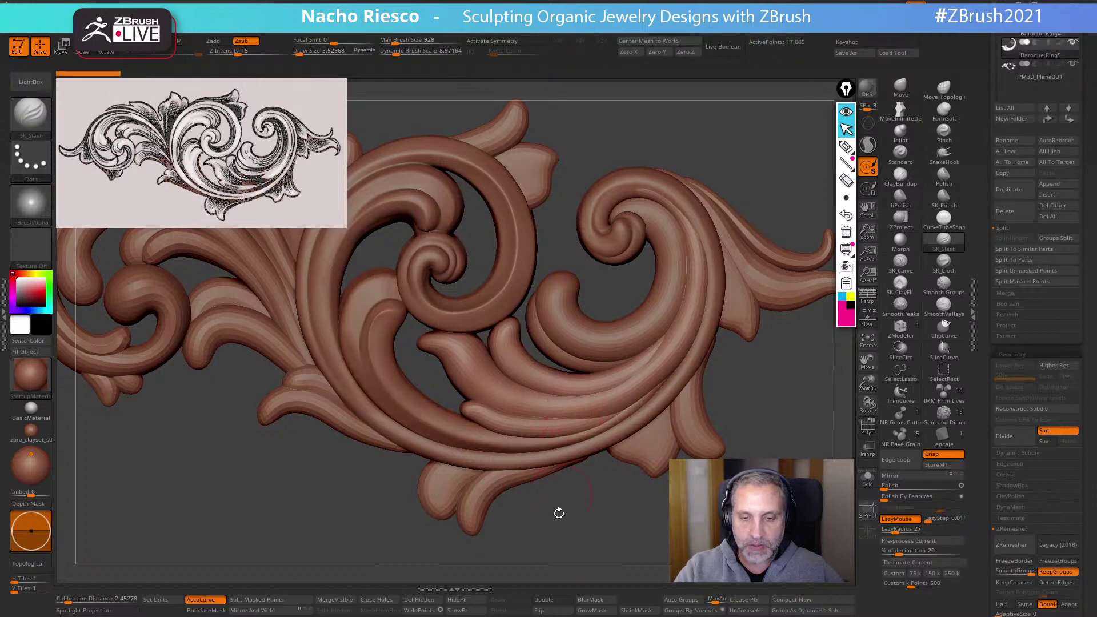
left_click_drag(568, 518, 572, 530, "alt")
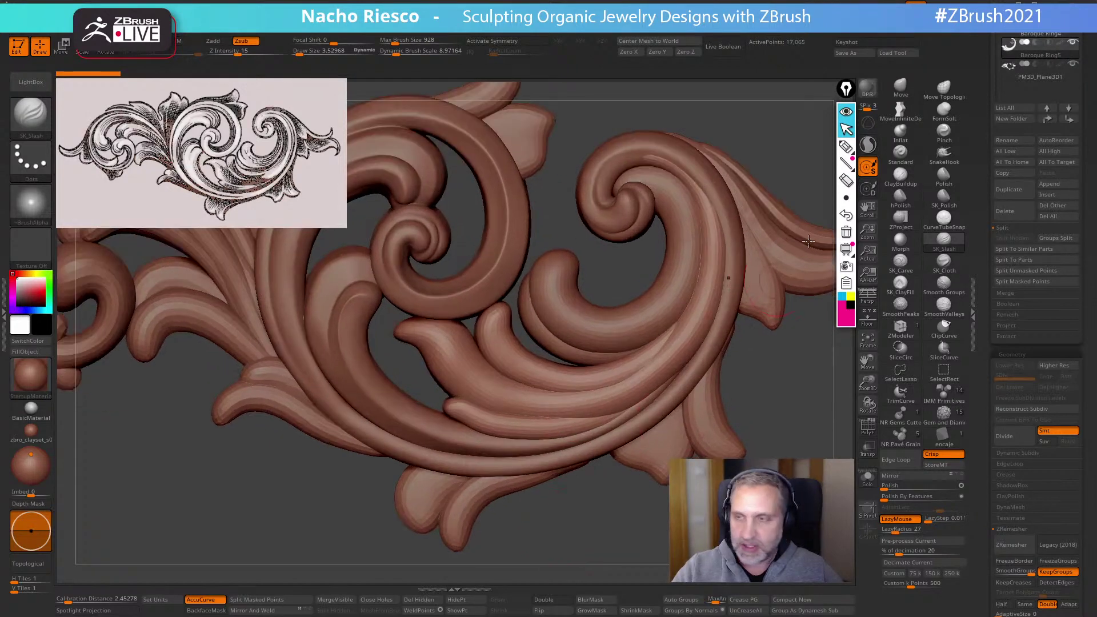
left_click(900, 111)
left_click(207, 610)
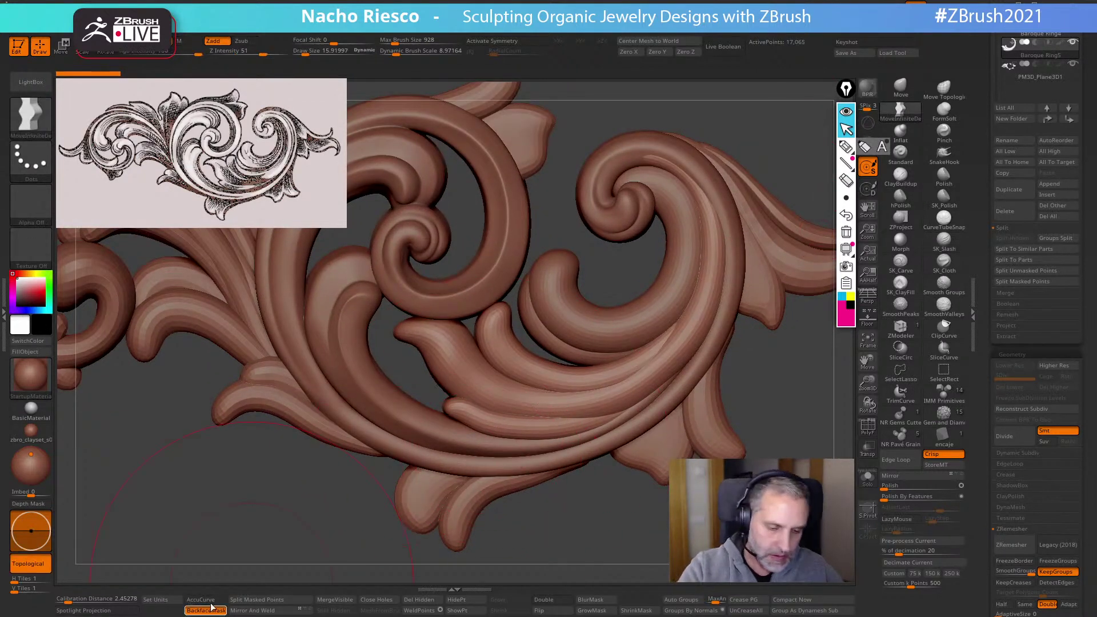
key("s")
mouse_move(503, 424)
left_mouse_down()
mouse_move(477, 411)
mouse_move(487, 413)
left_mouse_up()
left_click_drag(566, 429, 568, 422)
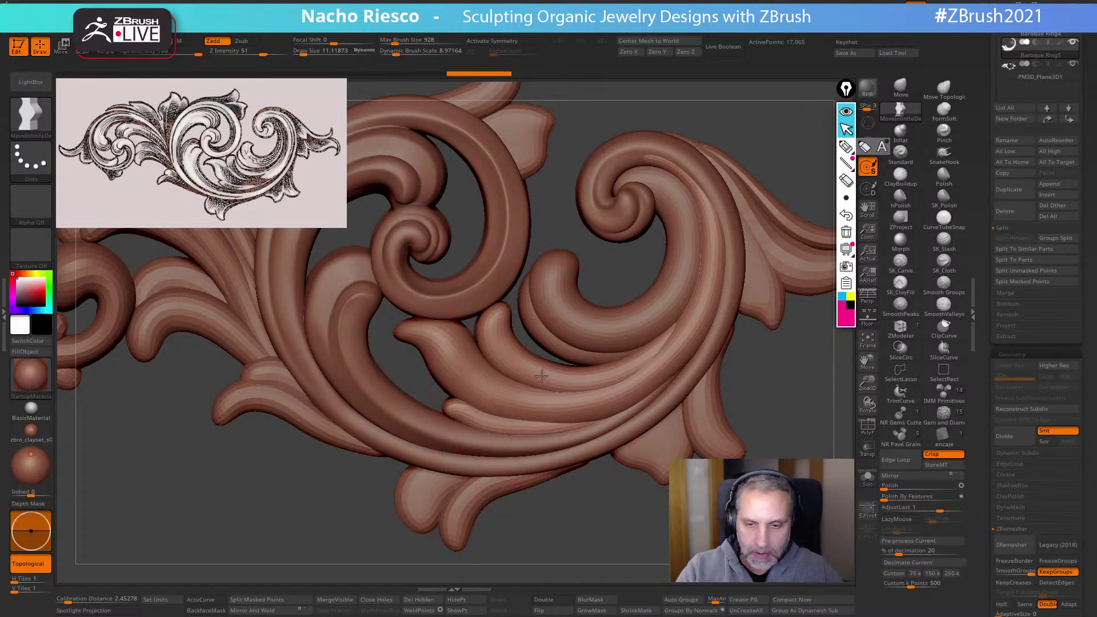
left_click_drag(541, 376, 525, 370)
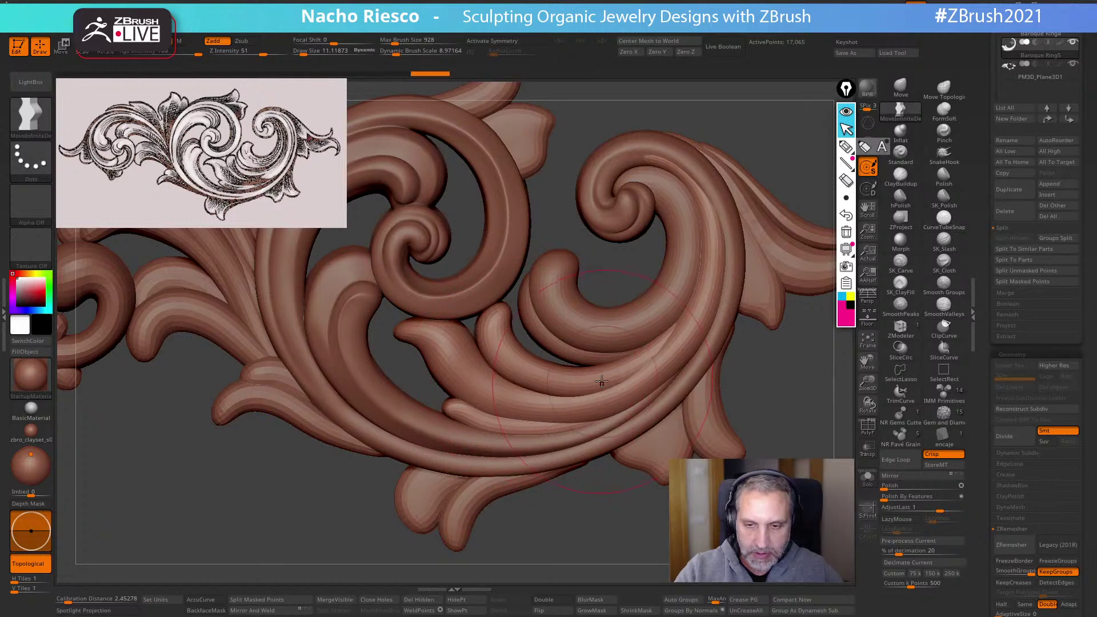
mouse_move(601, 382)
left_mouse_down()
mouse_move(618, 364)
mouse_move(617, 397)
left_mouse_up()
Check the three-lobed leaf in isolation, bring back the full ornament, and nudge the upper part of the leaf's long curved stem
left_click_drag(634, 517, 631, 486, "alt")
left_click(868, 477)
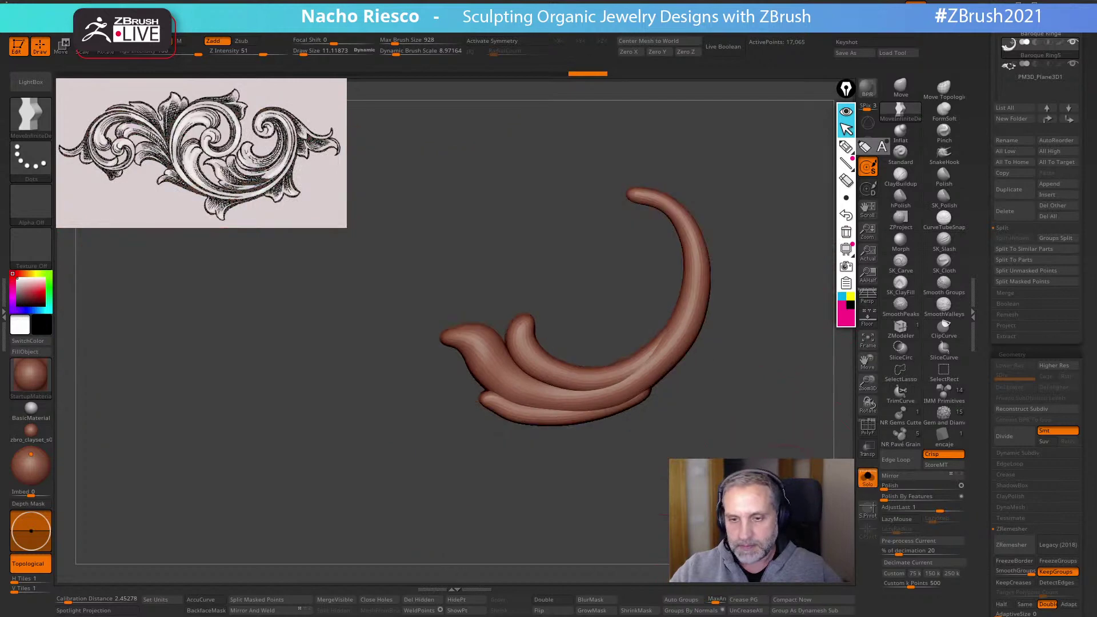
left_click_drag(743, 400, 705, 393, "alt")
left_click(868, 477)
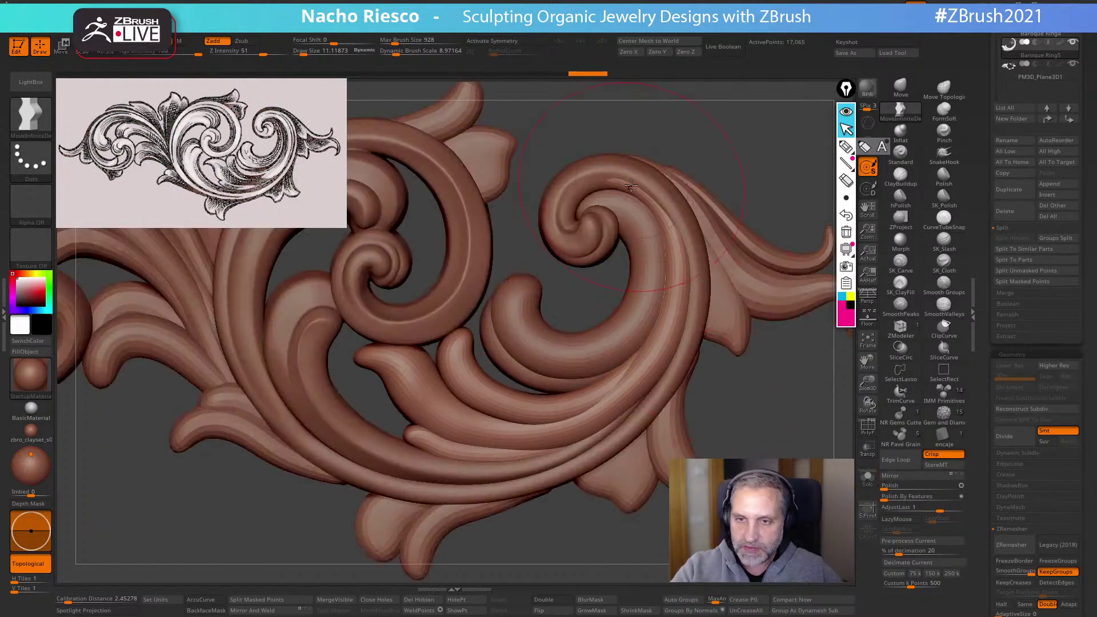
left_click_drag(631, 185, 629, 180)
left_click_drag(679, 231, 678, 242)
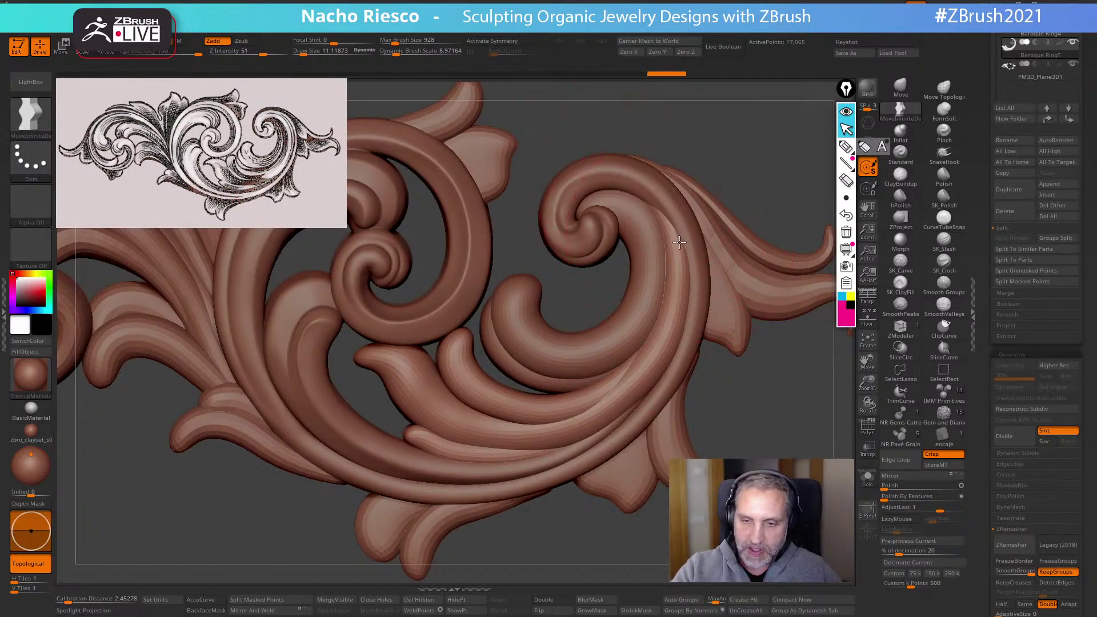
mouse_move(760, 411)
left_mouse_down("alt")
mouse_move(788, 385)
mouse_move(836, 439)
left_mouse_up("alt")
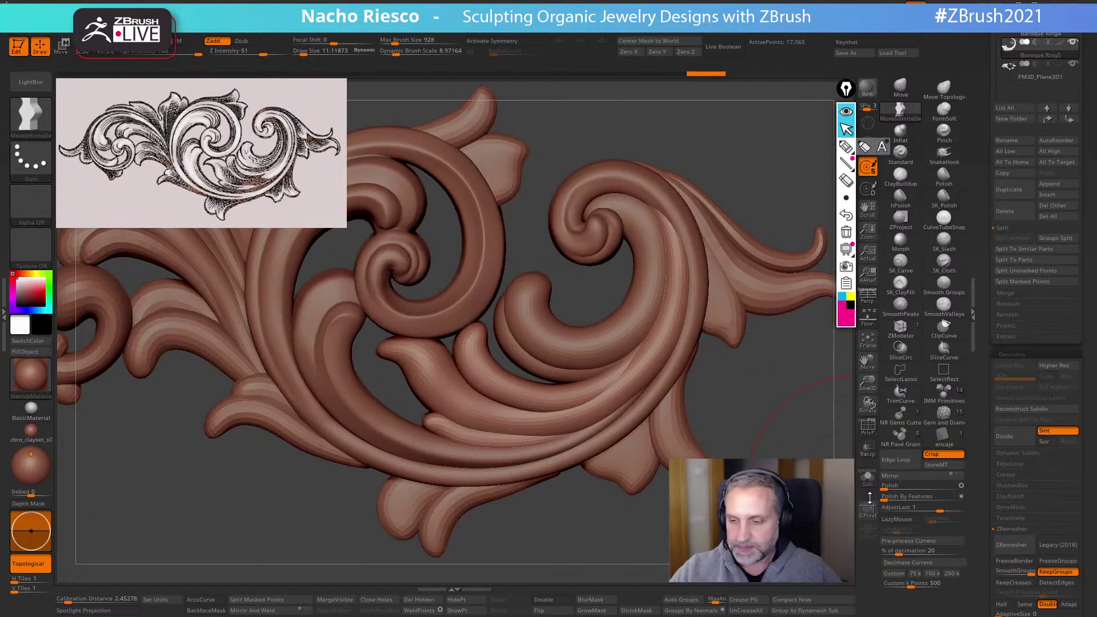
Isolate the three-lobed leaf with a close view of its tips, and make MaskLasso the masking brush
left_click(867, 478)
left_click_drag(585, 296, 706, 270, "alt")
left_click_drag(636, 294, 744, 281, "alt")
mouse_move(463, 435)
left_mouse_down("ctrl")
mouse_move(483, 366)
mouse_move(338, 458)
mouse_move(338, 474)
left_mouse_up("ctrl")
key("ctrl+z")
key("b")
key("m")
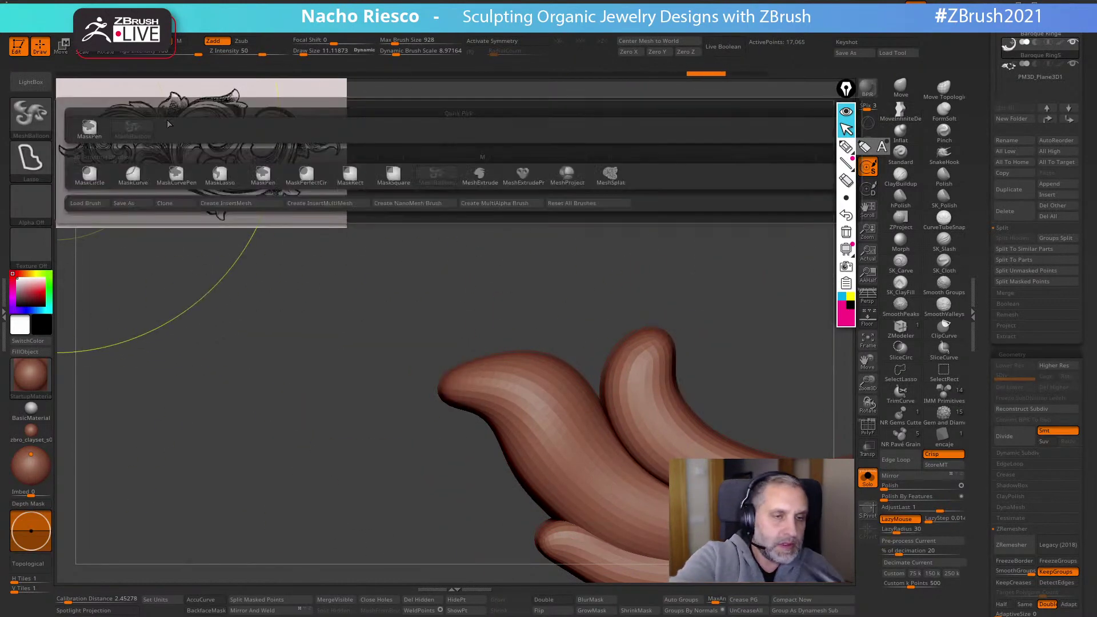
left_click(218, 175)
Mask the tip of the largest lobe with a lasso, blur the mask and invert it
mouse_move(462, 454)
left_mouse_down("ctrl")
mouse_move(497, 344)
mouse_move(412, 394)
left_mouse_up("ctrl")
left_click(519, 422, "ctrl")
left_click(519, 422, "ctrl")
left_click(705, 395, "ctrl")
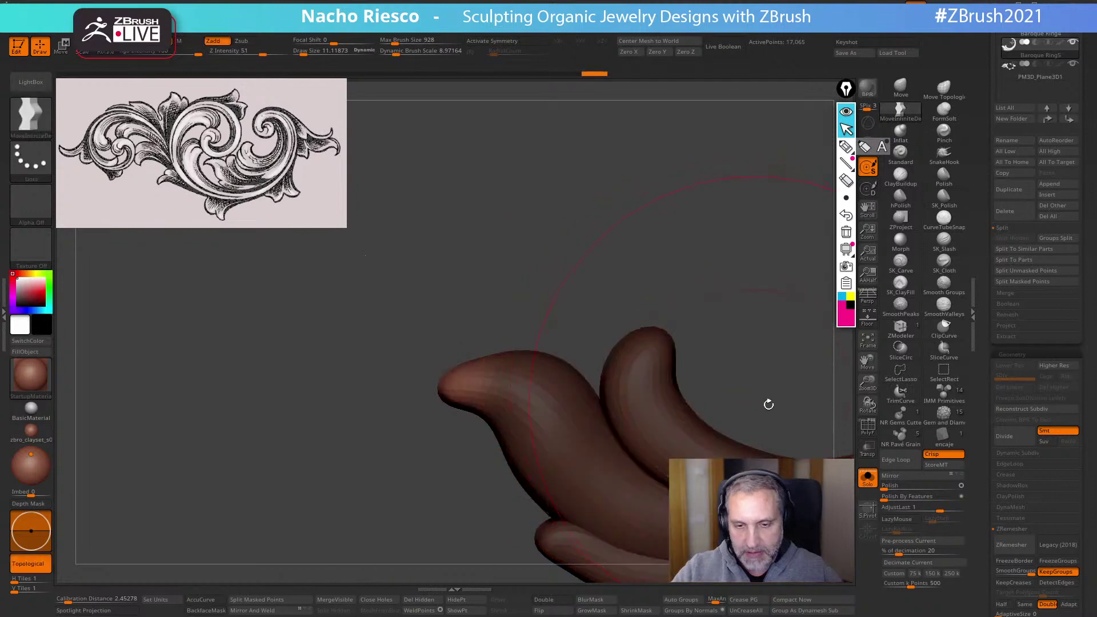
Display the floor reference drawing behind the isolated leaf to compare the largest lobe's tip with it
left_click(872, 348)
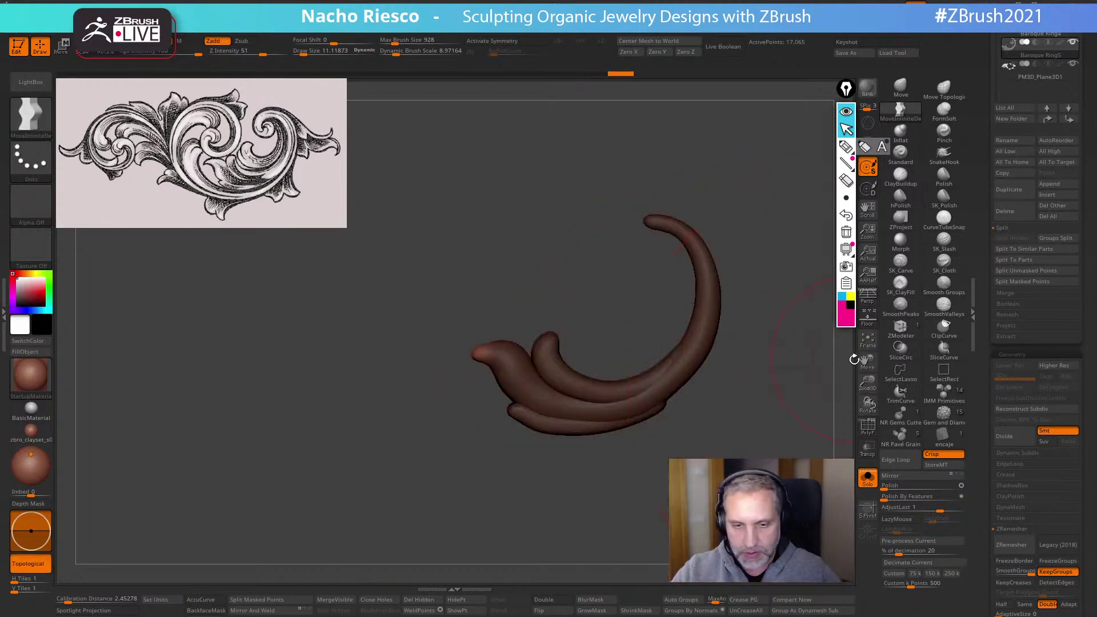
left_click_drag(771, 421, 692, 426, "alt")
left_click(869, 322)
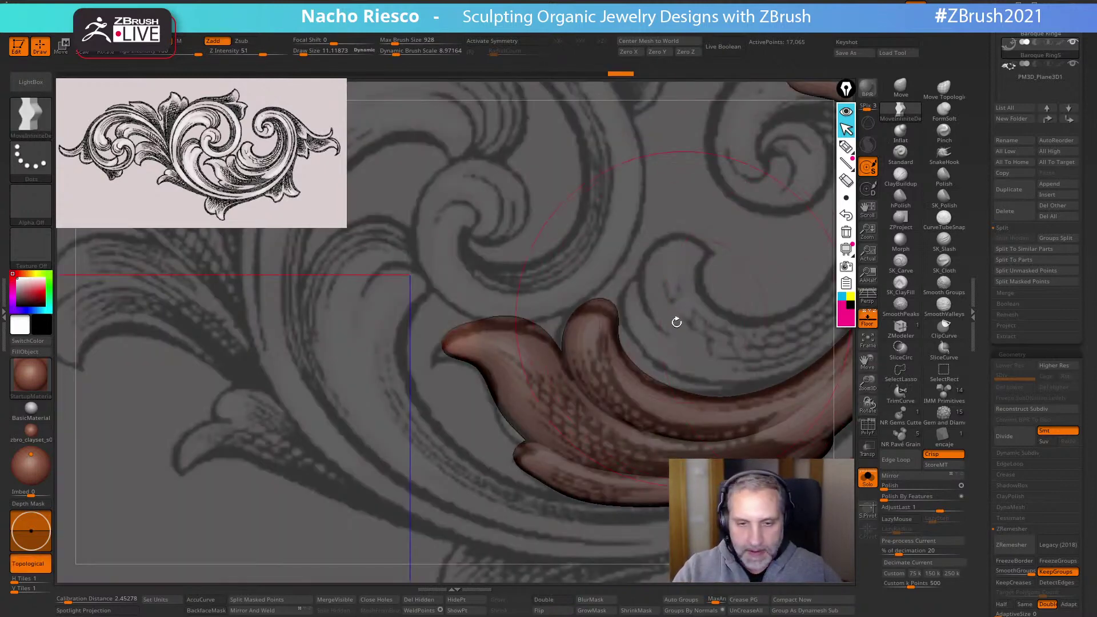
left_click_drag(432, 379, 401, 361)
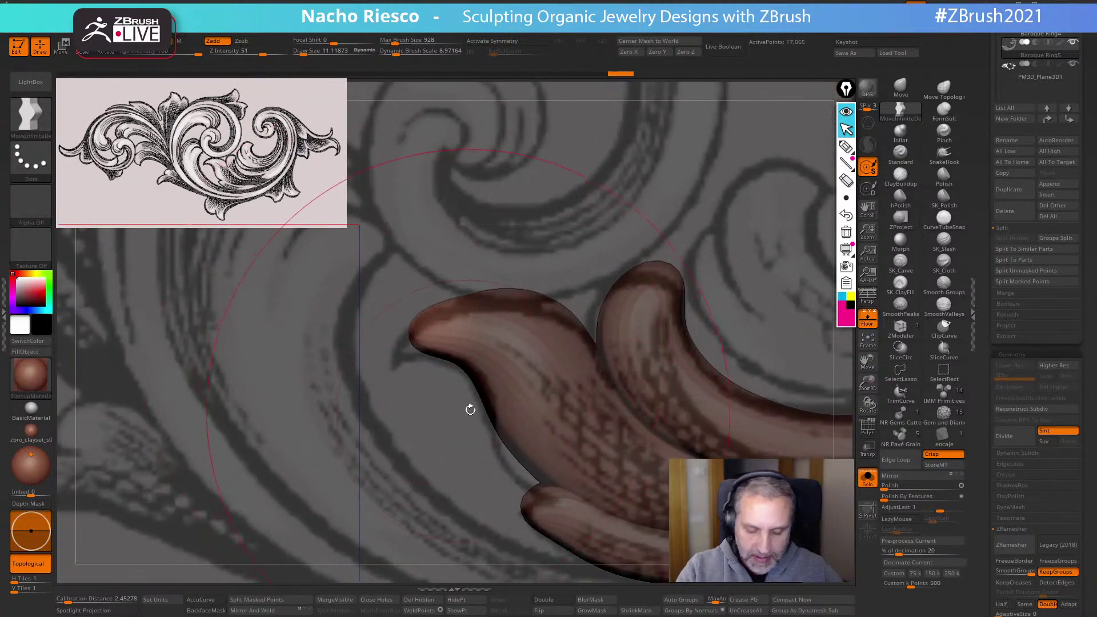
Bend the largest lobe's tip downward with the Transpose Move line to follow the reference drawing
key("w")
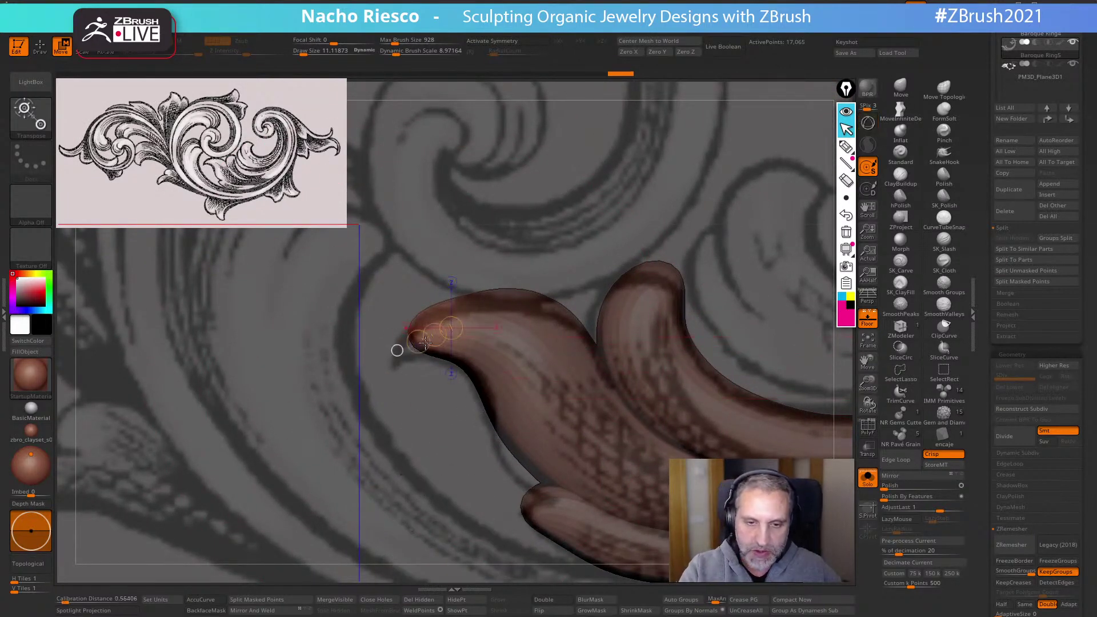
left_click_drag(385, 355, 478, 380)
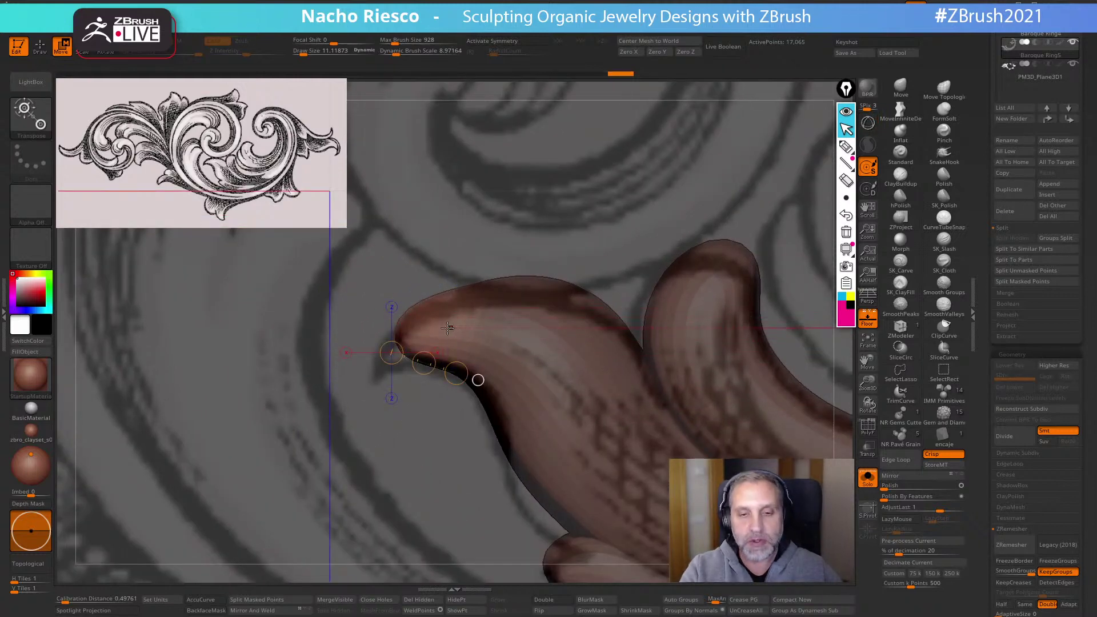
left_click_drag(452, 327, 257, 541)
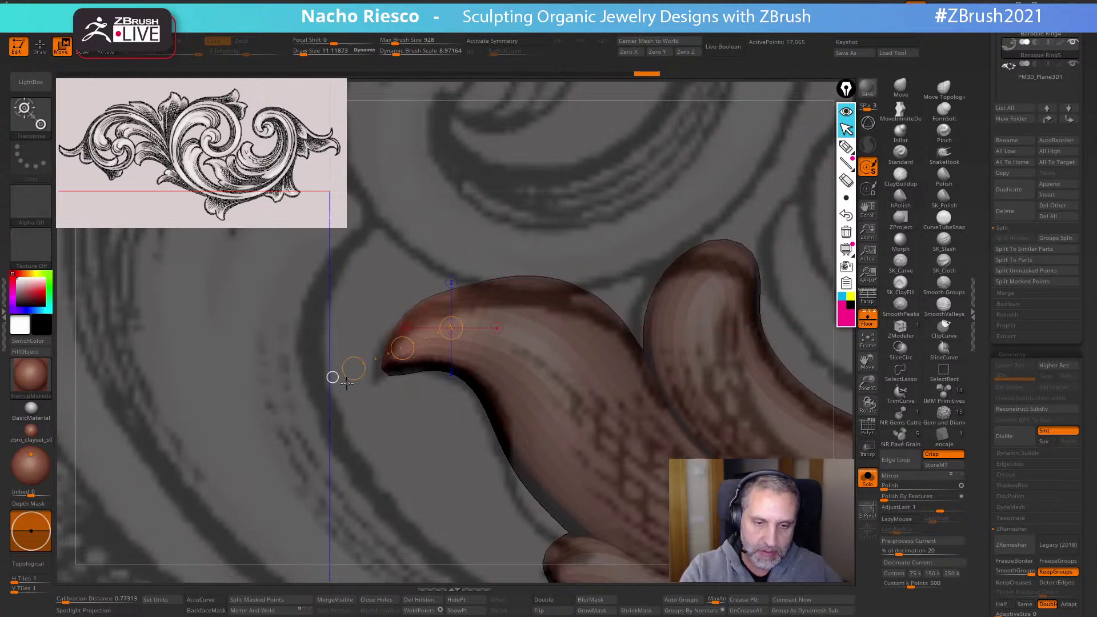
mouse_move(419, 329)
left_mouse_down()
mouse_move(369, 378)
mouse_move(337, 434)
mouse_move(378, 435)
left_mouse_up()
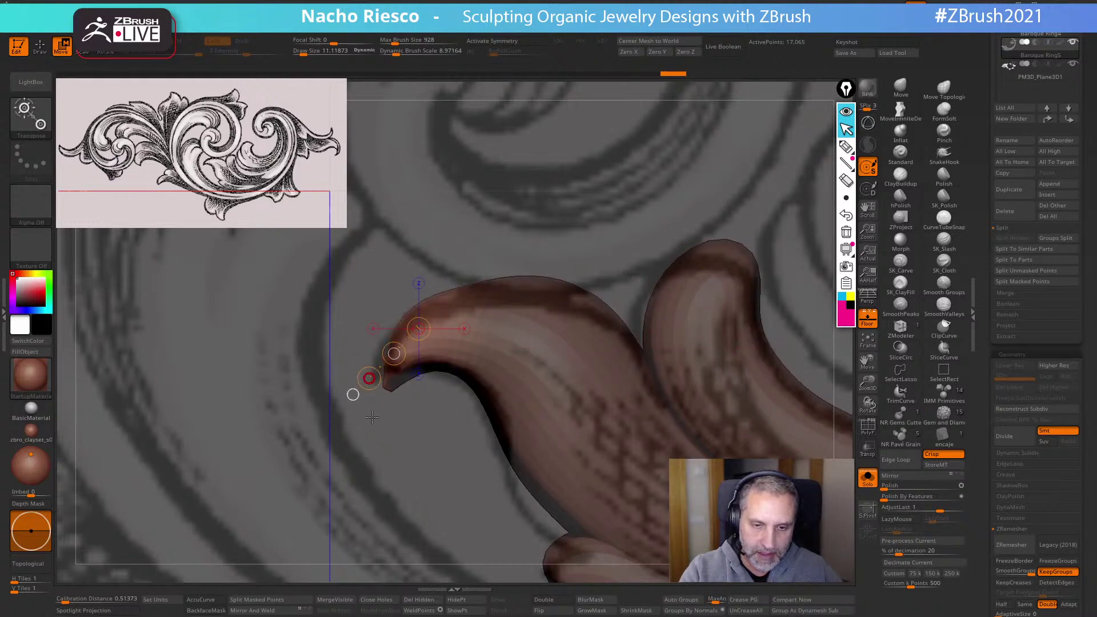
key("q")
Mask all but the tip of the upper lobe and curl that tip toward the reference outline with Transpose Move
mouse_move(448, 471)
left_mouse_down()
mouse_move(657, 293)
mouse_move(658, 278)
left_mouse_up()
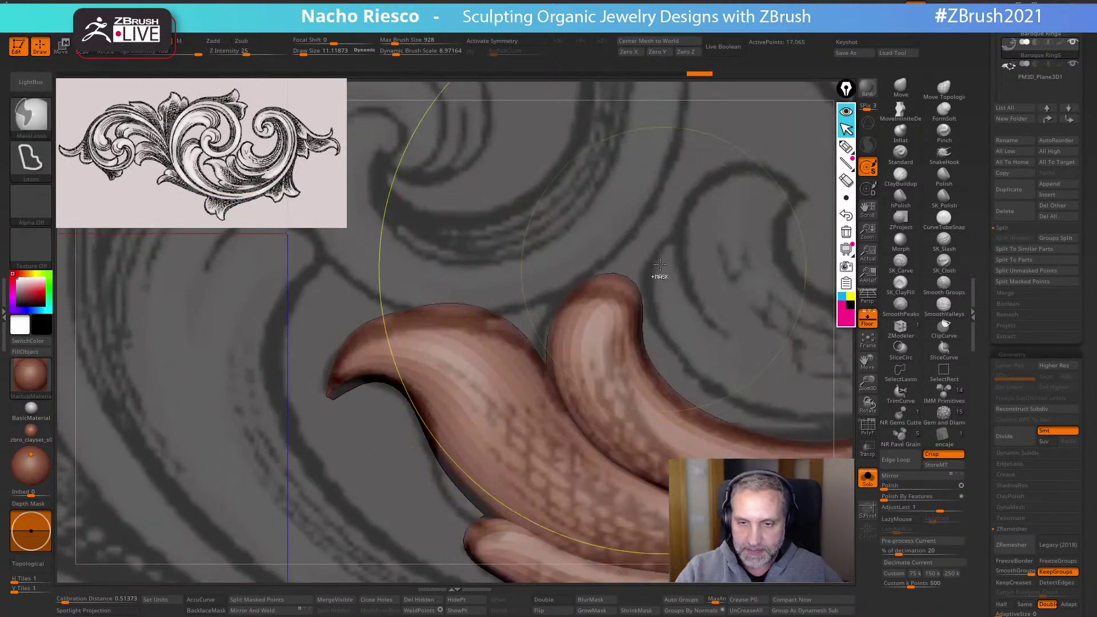
mouse_move(633, 232)
left_mouse_down("ctrl")
mouse_move(550, 285)
mouse_move(561, 355)
mouse_move(686, 274)
left_mouse_up("ctrl")
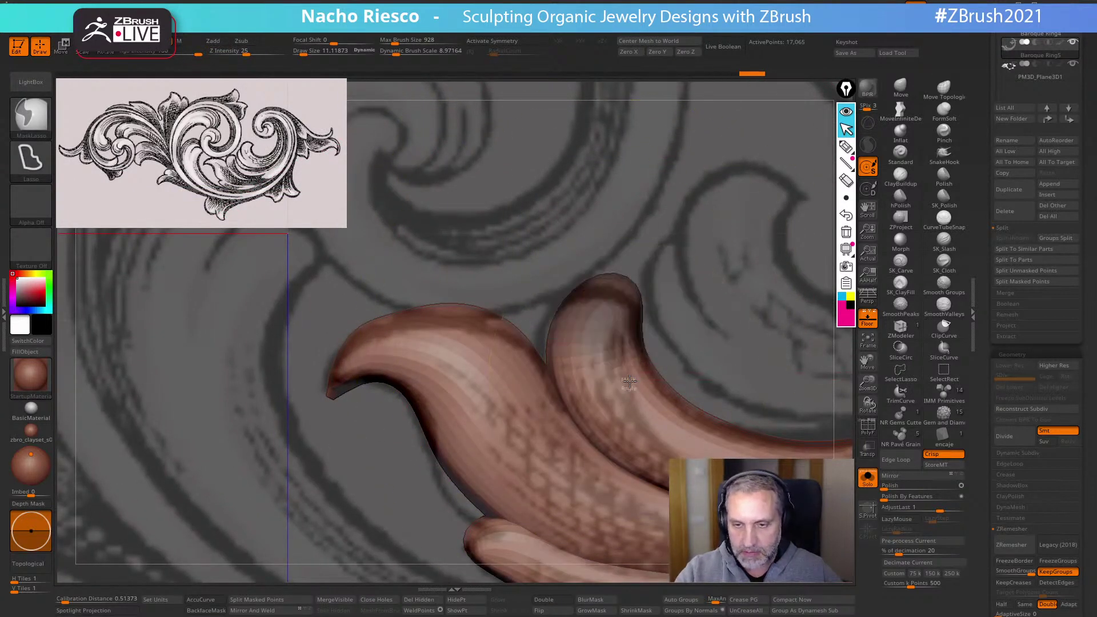
left_click(676, 340, "ctrl")
key("w")
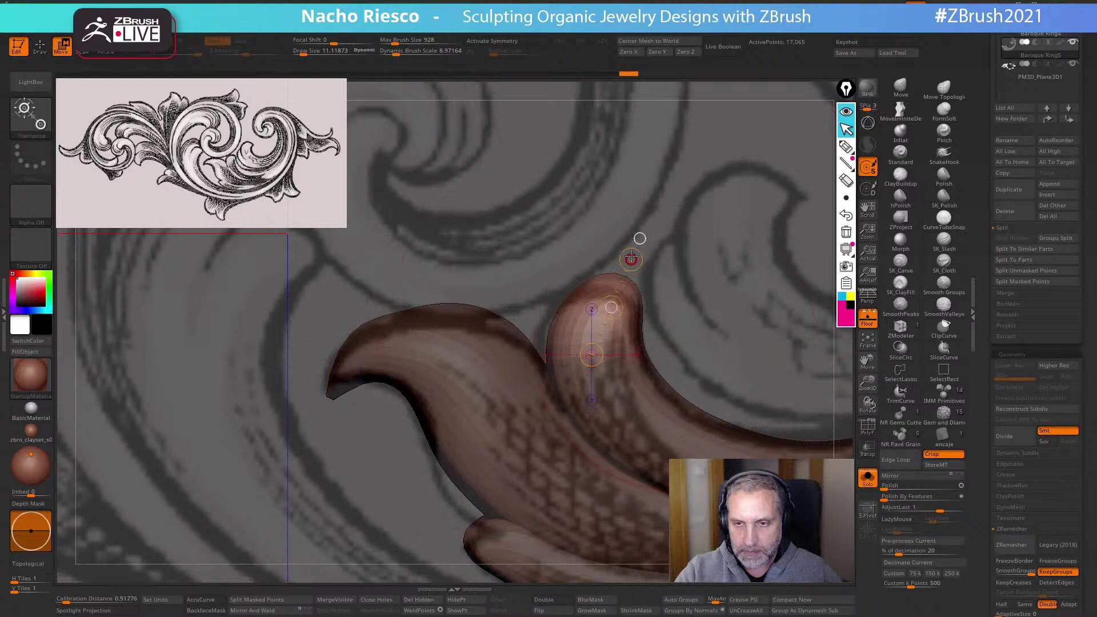
key("q")
Mask all but the lowest lobe, pull its tip outward with Transpose Move to match the reference, and clear the mask
left_click_drag(707, 341, 710, 216, "alt")
key("w")
left_click_drag(530, 430, 510, 496, "ctrl")
left_click_drag(472, 413, 499, 422, "ctrl")
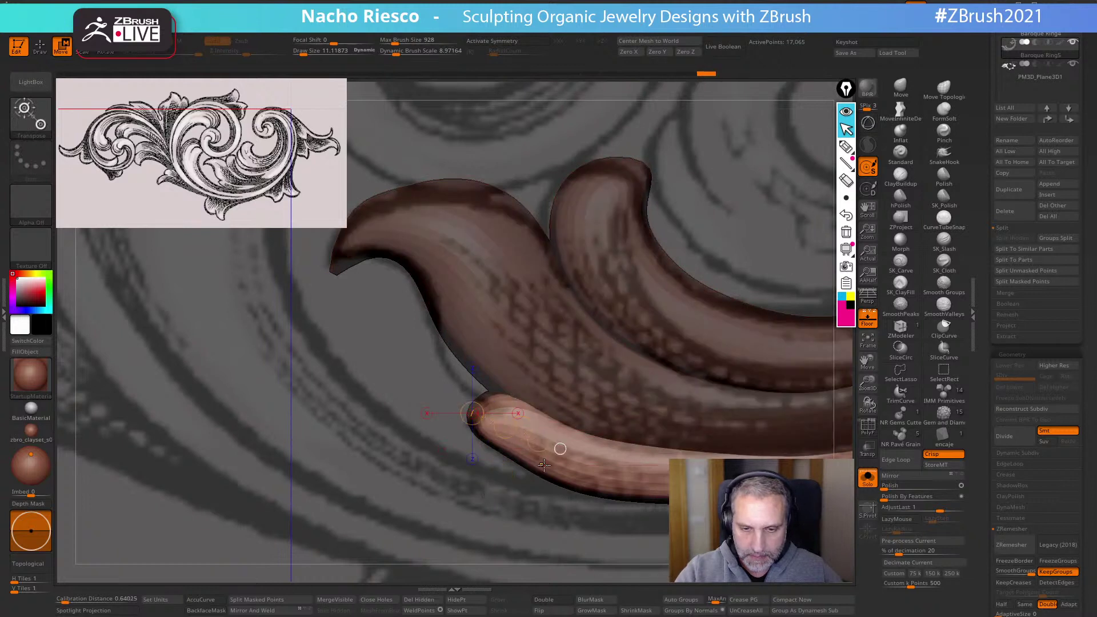
mouse_move(546, 463)
left_mouse_down("ctrl")
mouse_move(469, 385)
mouse_move(501, 423)
mouse_move(447, 419)
left_mouse_up("ctrl")
left_click_drag(447, 419, 409, 461)
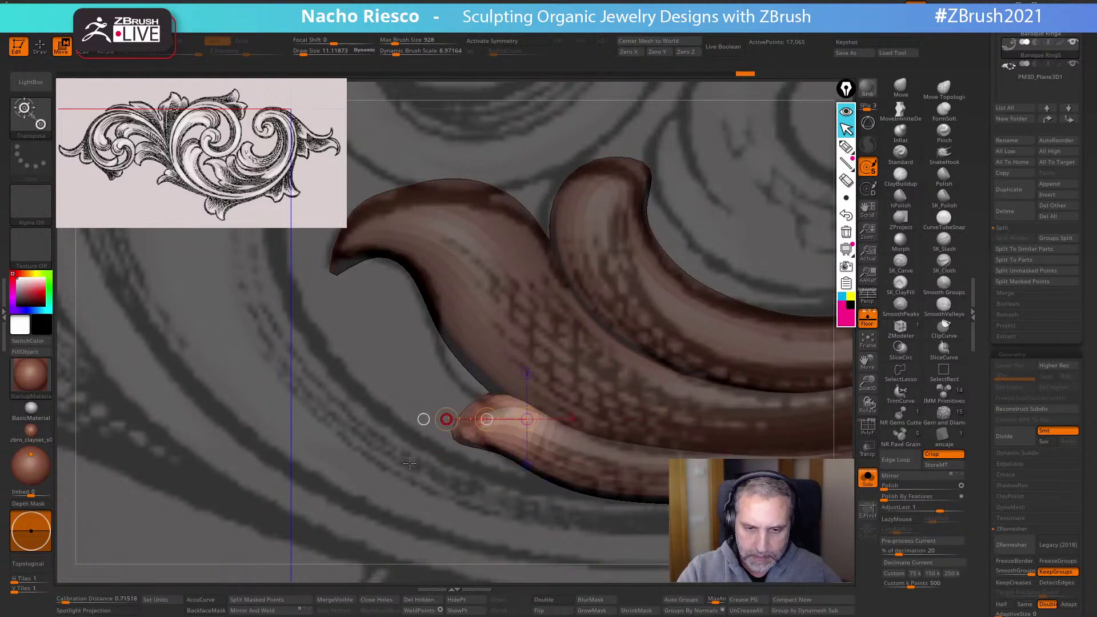
key("q")
right_click_drag(702, 428, 807, 402, "ctrl")
left_click(808, 424, "ctrl")
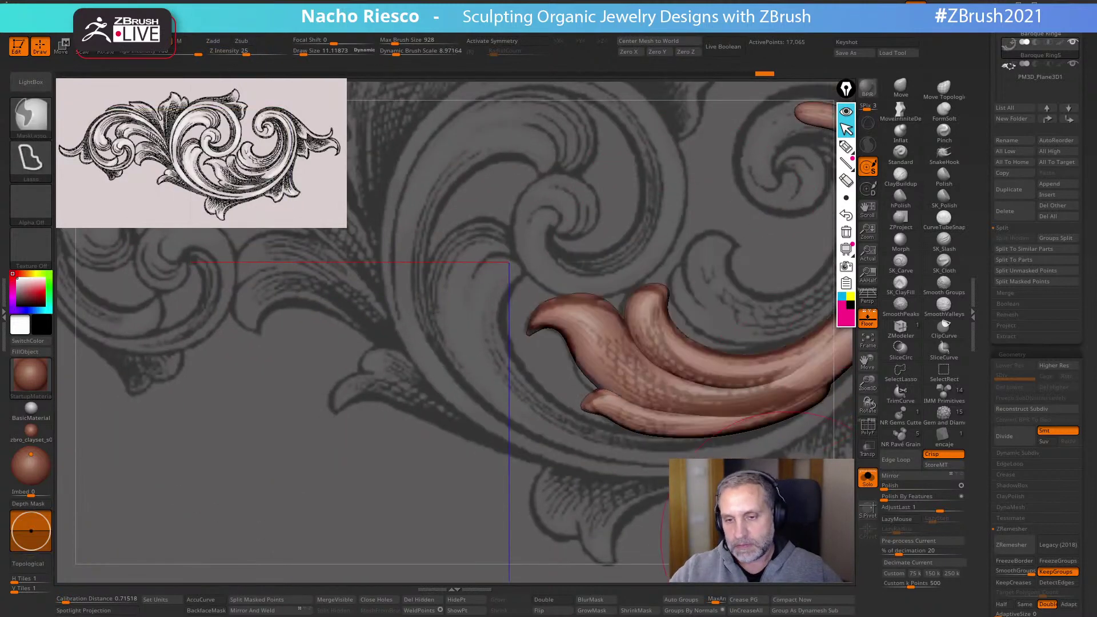
Refine the outlines of the lowest and largest lobes against the reference with MoveInfiniteDepth, reducing the draw size to 7.24677
right_click_drag(725, 421, 697, 394, "ctrl")
left_click(907, 112)
left_click(907, 112)
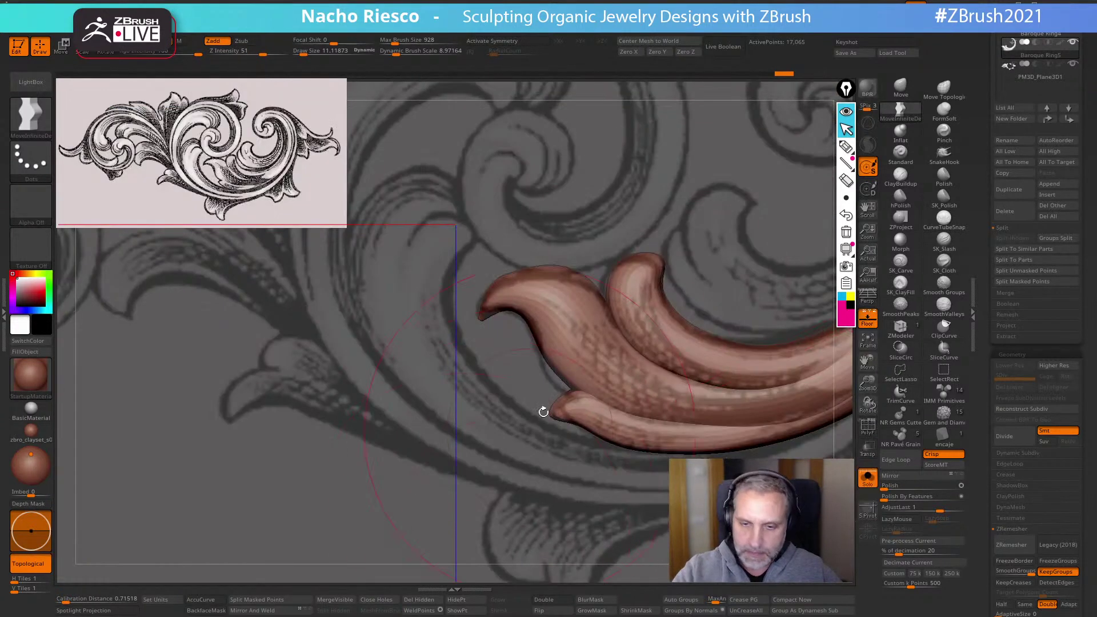
key("s")
mouse_move(554, 386)
left_mouse_down()
mouse_move(560, 378)
mouse_move(564, 394)
left_mouse_up()
right_click_drag(559, 276, 557, 279, "alt")
key("s")
left_click_drag(556, 278, 558, 278)
left_click_drag(560, 269, 557, 276)
Smooth the upper lobe lightly and nudge its inner edge and tip to fit the reference drawing
left_click_drag(624, 306, 627, 311, "shift")
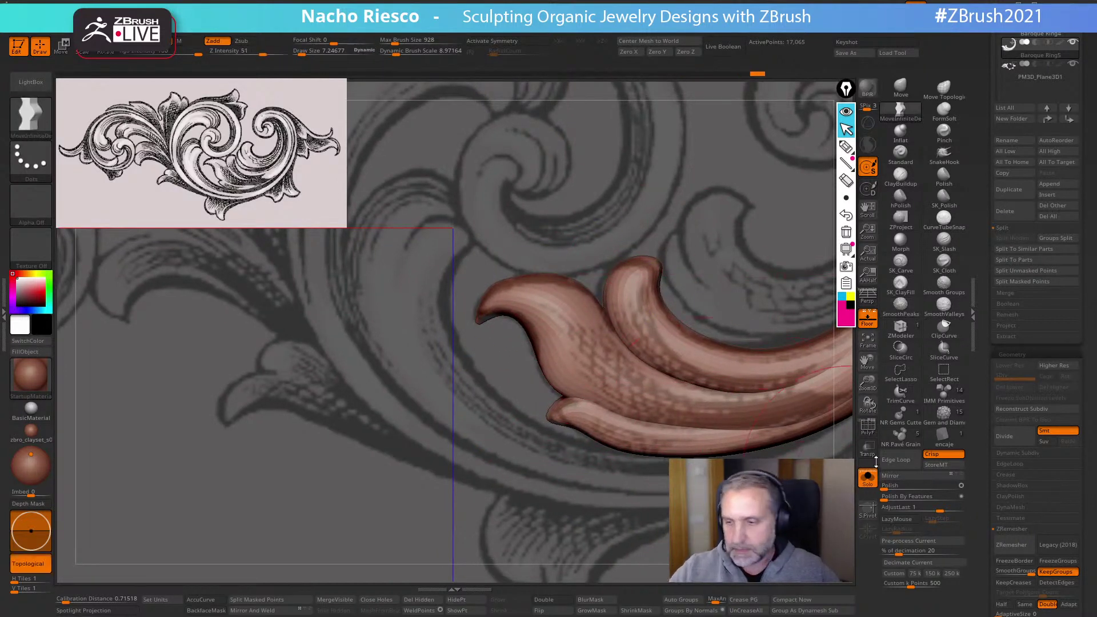
left_click_drag(695, 343, 689, 348)
left_click_drag(658, 290, 654, 291)
left_click_drag(656, 266, 651, 267)
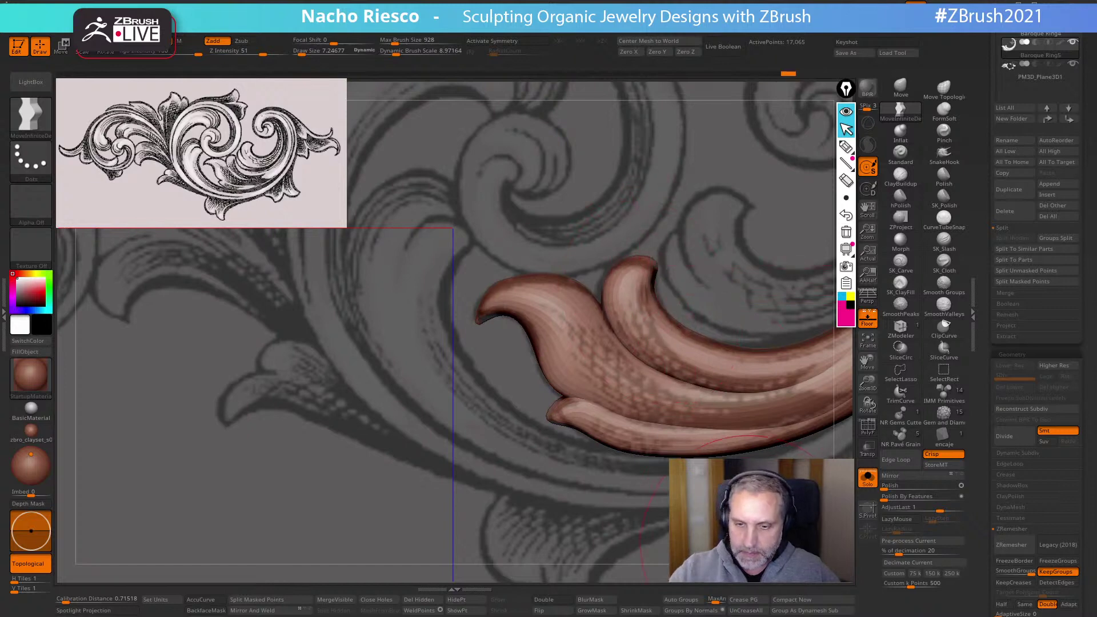
Bring back the full ornament around the leaf and hide the floor reference drawing
right_click_drag(743, 415, 689, 388, "ctrl")
left_click(867, 478)
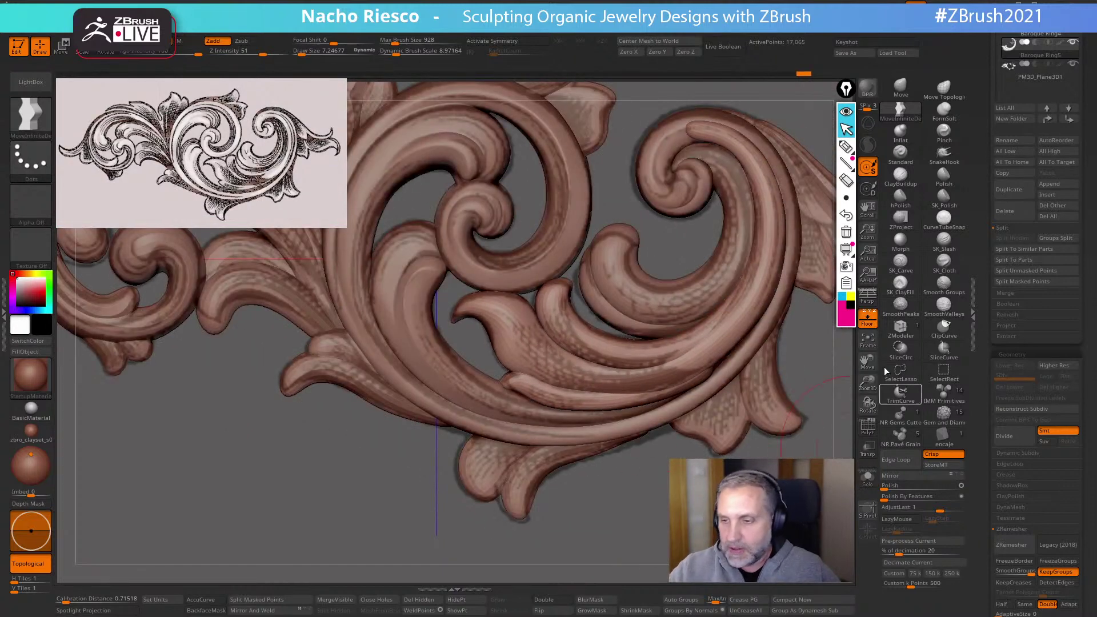
left_click(867, 318)
Isolate the three-lobed leaf again and subdivide it to SDiv 2
left_click(867, 479)
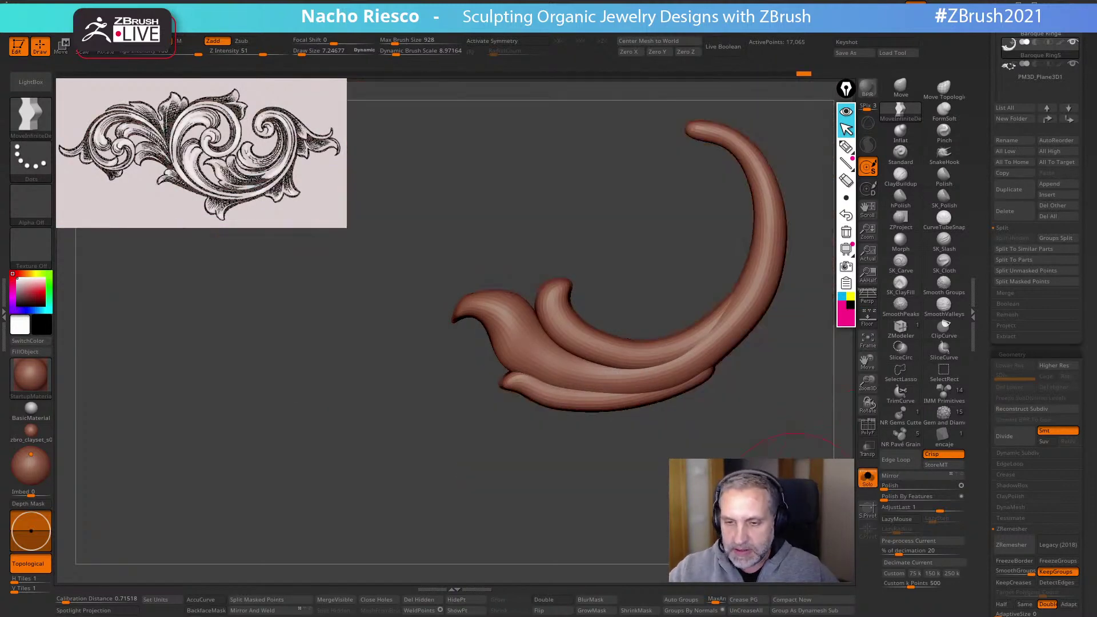
left_click(1013, 375)
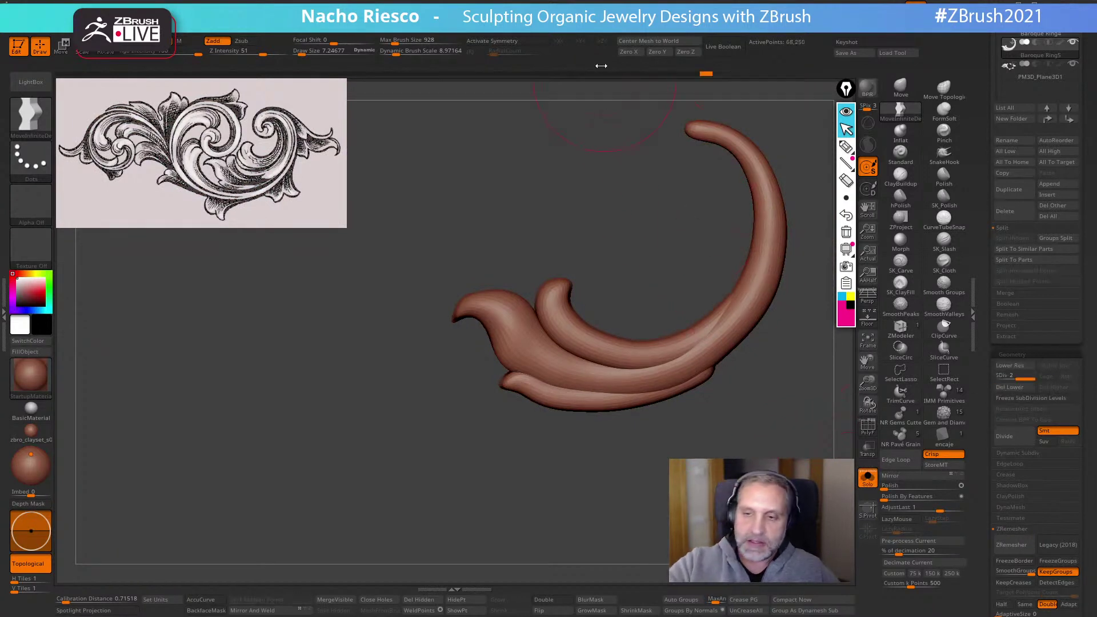
mouse_move(756, 453)
left_mouse_down("alt")
mouse_move(714, 453)
mouse_move(714, 423)
left_mouse_up("alt")
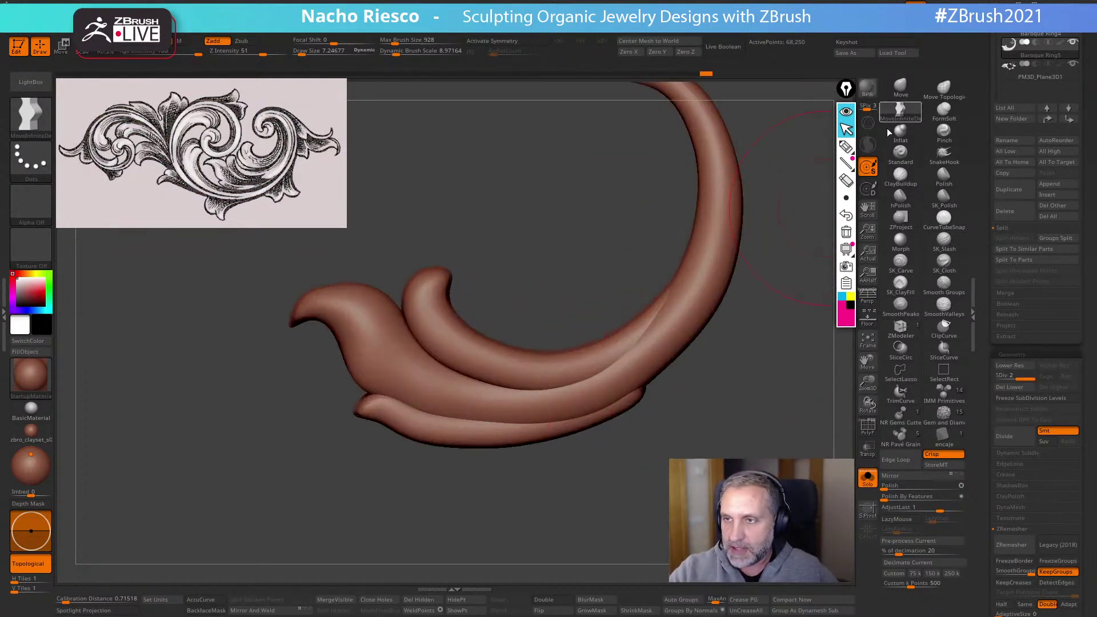
Smooth and nudge the lobe bases where they meet the stem using MoveInfiniteDepth, and convert the three-lobed leaf to DynaMesh
key("s")
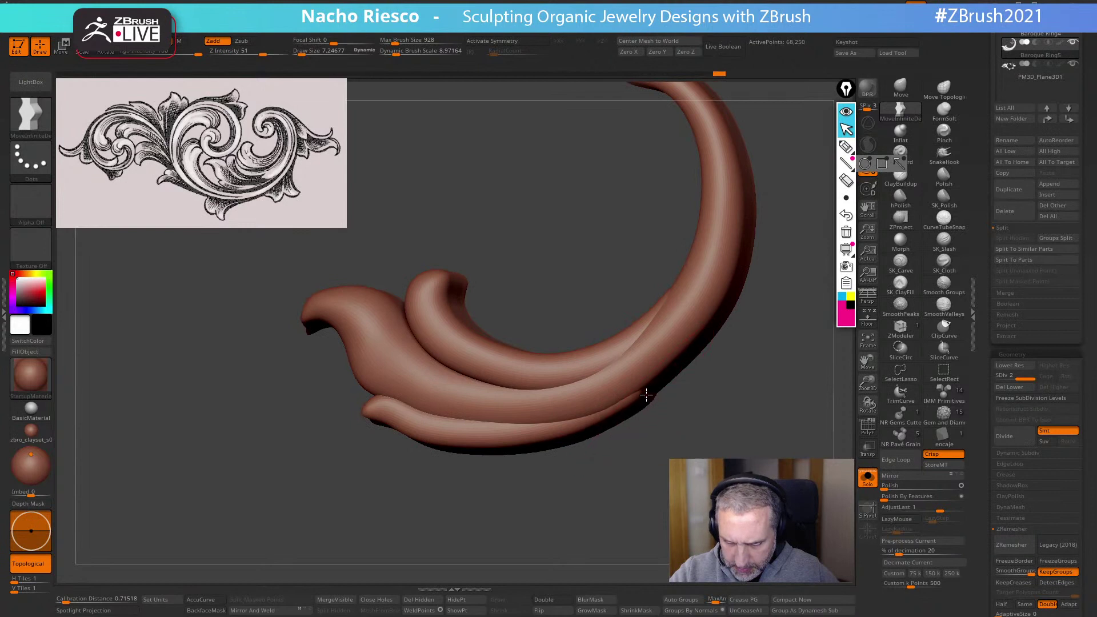
mouse_move(645, 406)
left_mouse_down("shift")
mouse_move(671, 426)
mouse_move(635, 404)
mouse_move(644, 393)
left_mouse_up("shift")
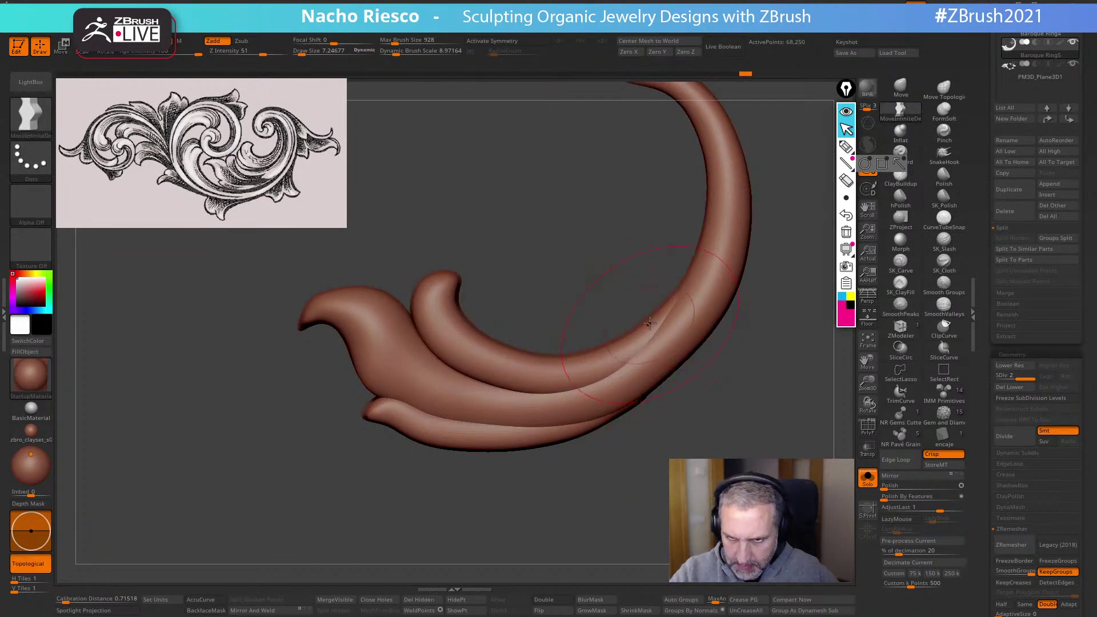
left_click_drag(647, 323, 644, 328)
left_click_drag(617, 391, 622, 398)
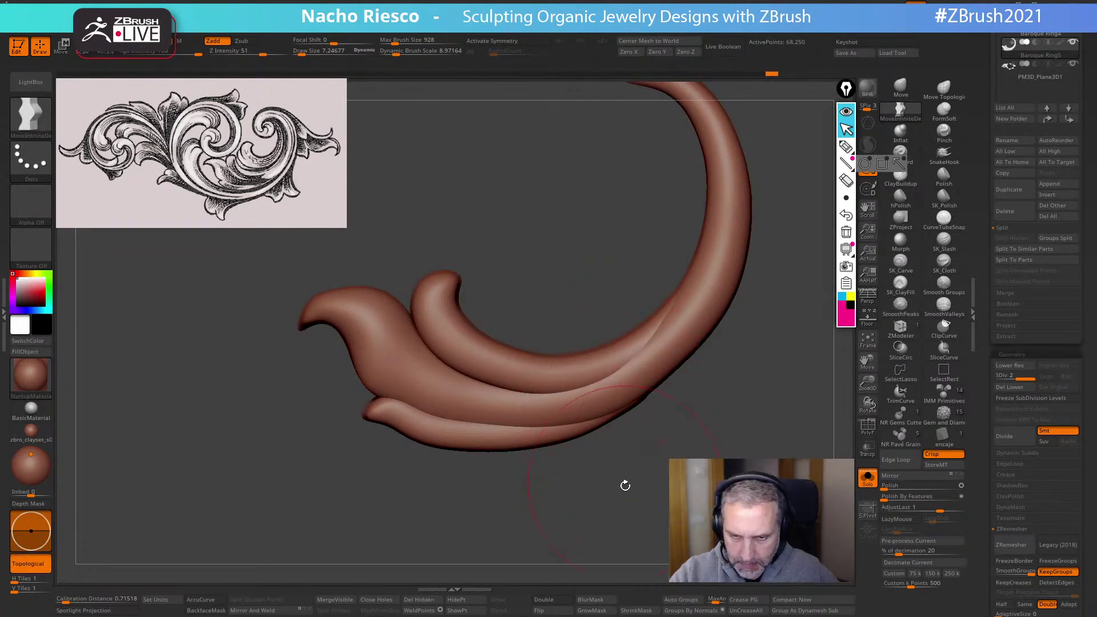
mouse_move(625, 485)
left_mouse_down()
mouse_move(602, 490)
mouse_move(617, 490)
left_mouse_up()
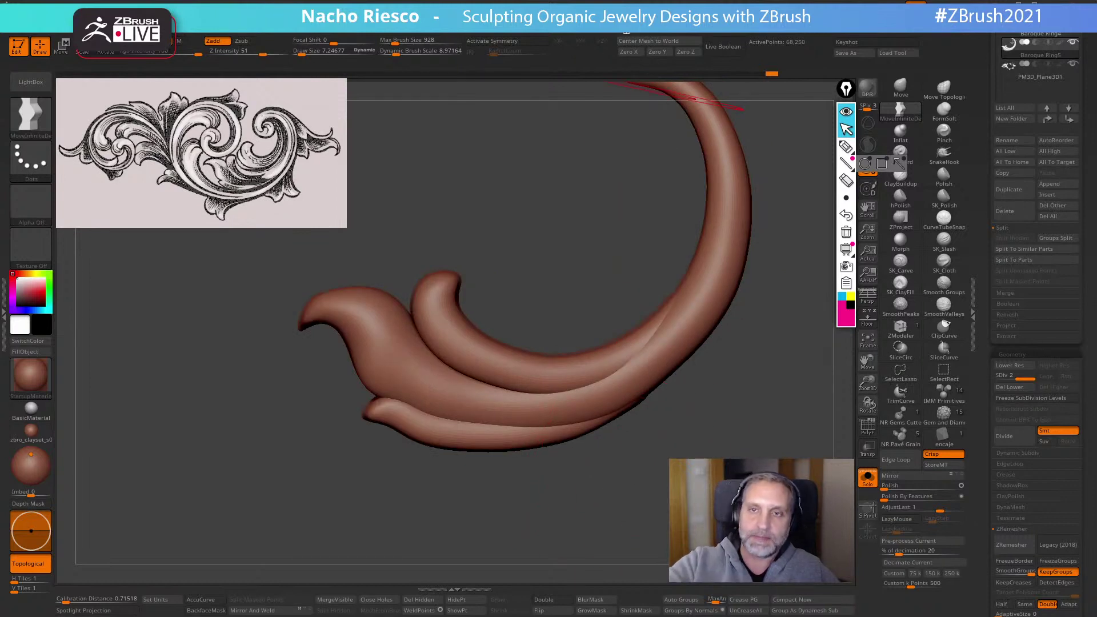
mouse_move(626, 27)
left_click(657, 221)
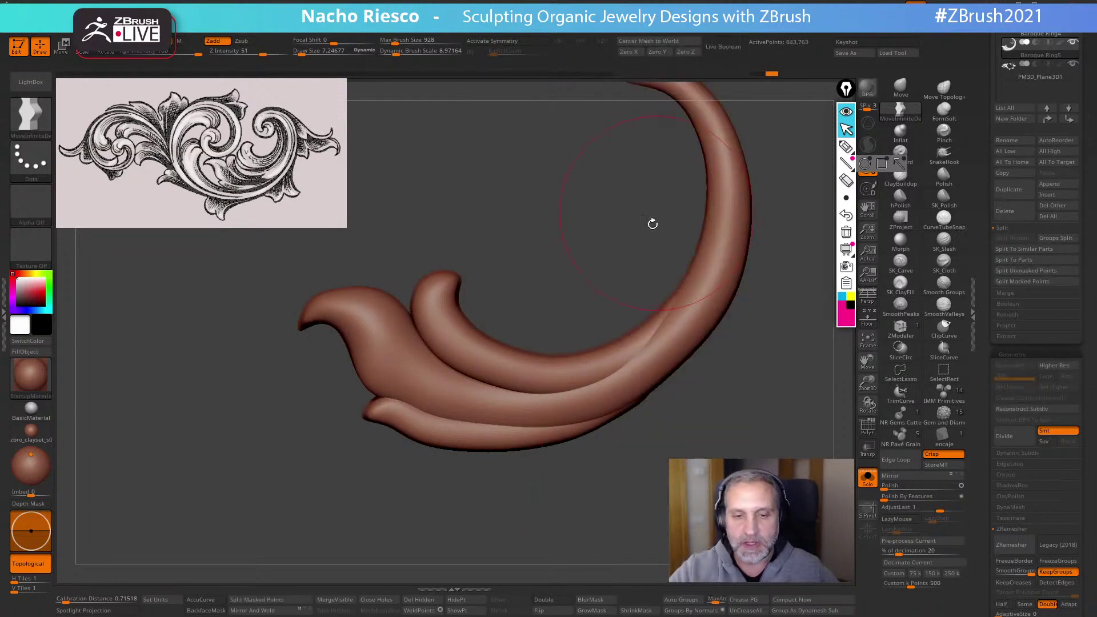
Adjust the crease between the upper and large lobes with the Move brush at draw size 6.16262, and remesh the leaf
left_click_drag(697, 498, 721, 513, "alt")
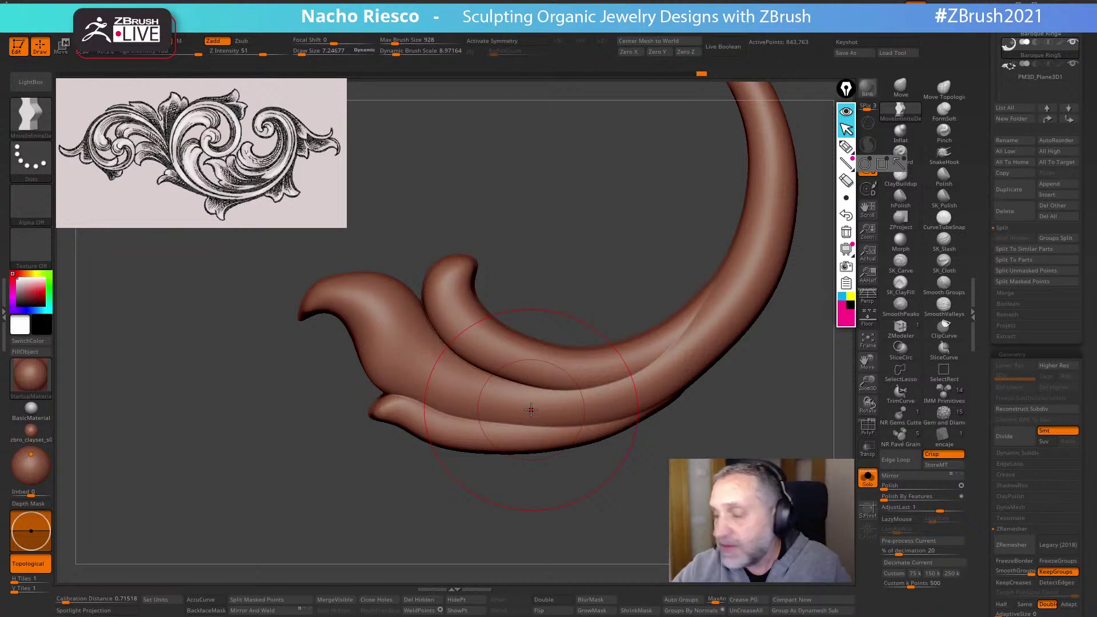
mouse_move(644, 465)
left_mouse_down()
mouse_move(646, 499)
mouse_move(663, 501)
mouse_move(660, 484)
left_mouse_up()
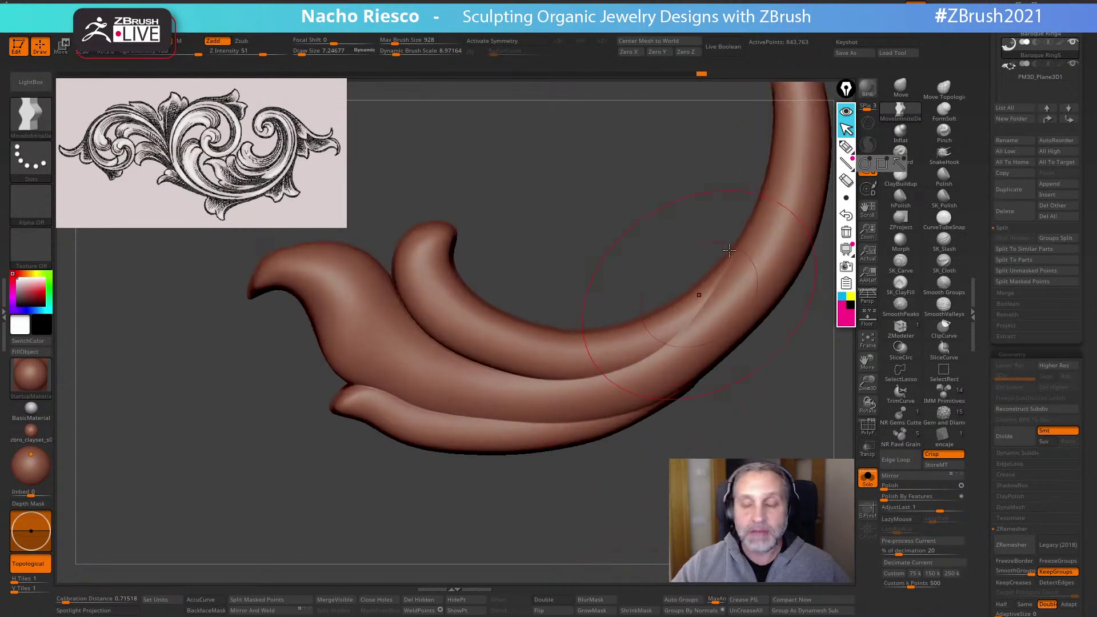
left_click(900, 87)
key("s")
left_click_drag(455, 472, 452, 472)
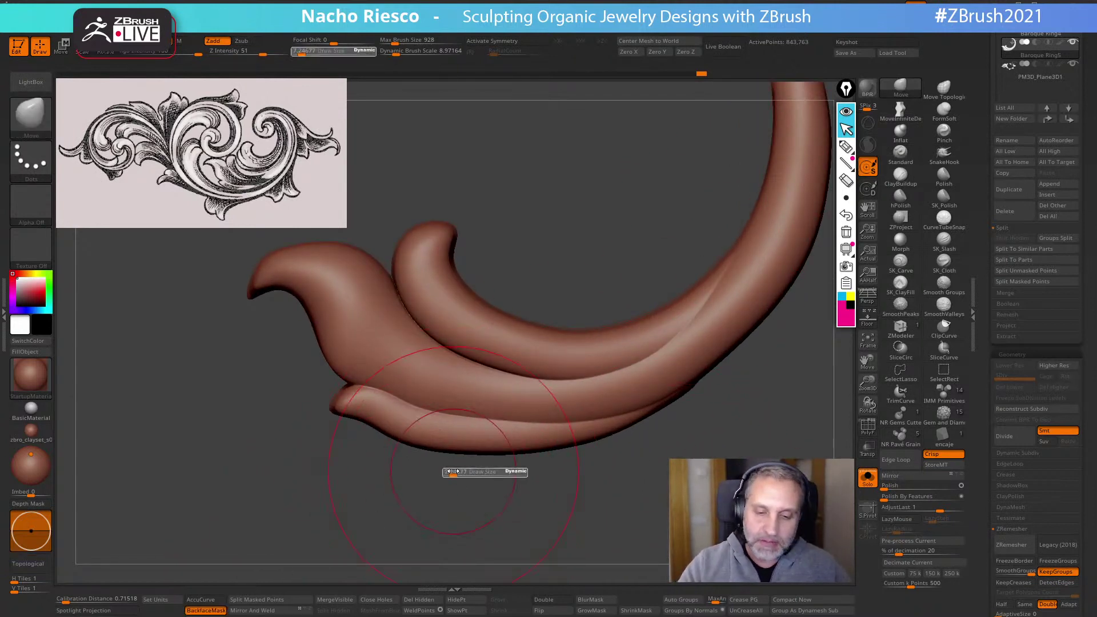
left_click_drag(478, 357, 481, 365)
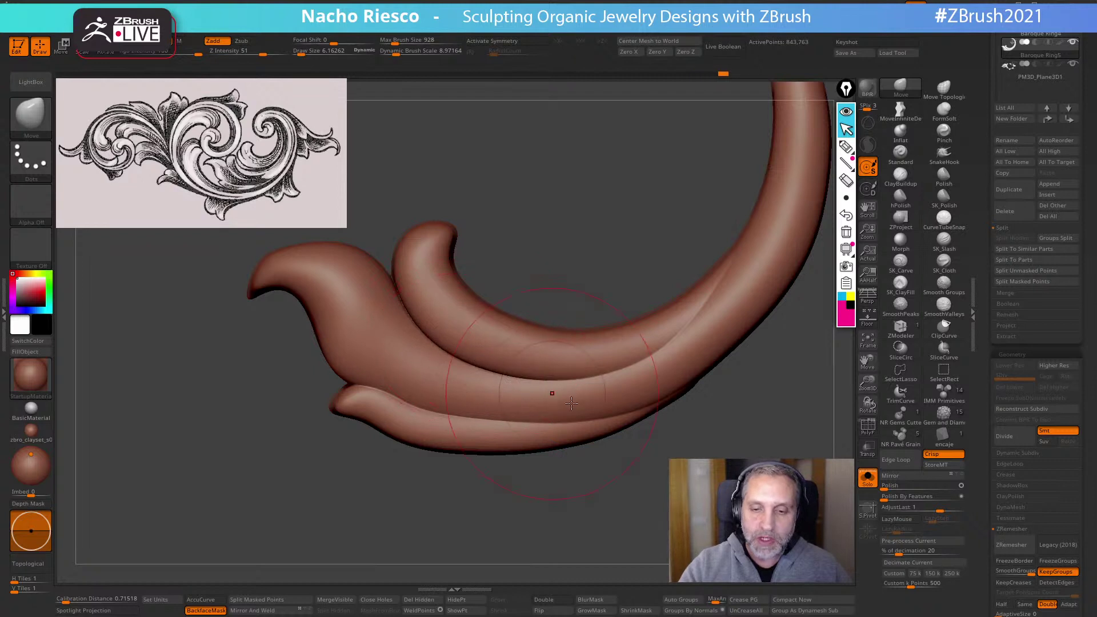
left_click_drag(586, 510, 617, 546, "ctrl")
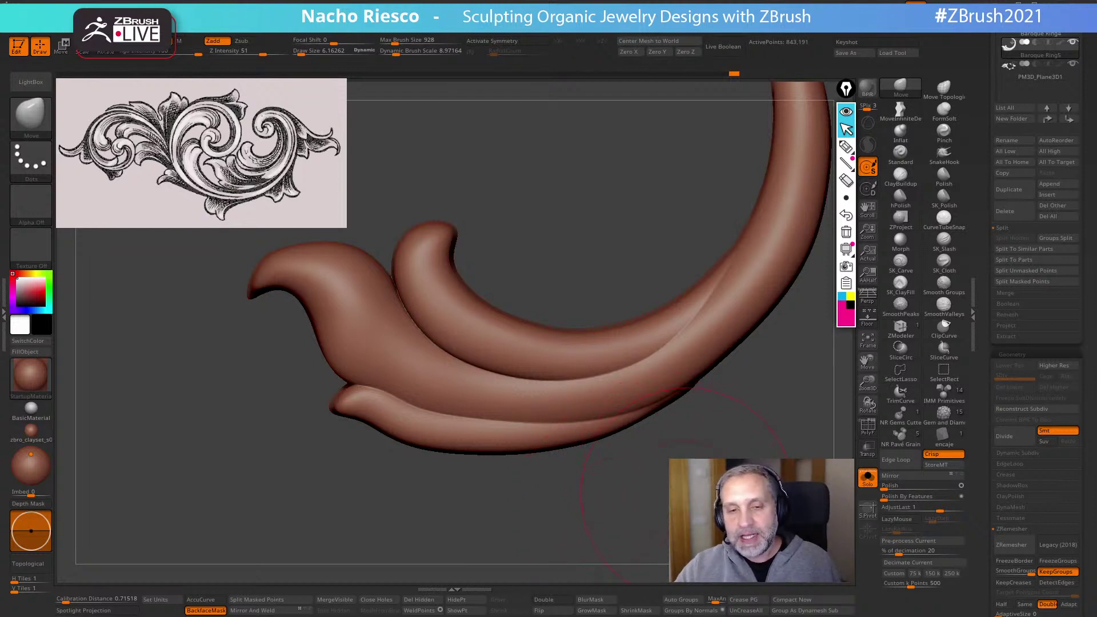
left_click_drag(683, 486, 664, 500)
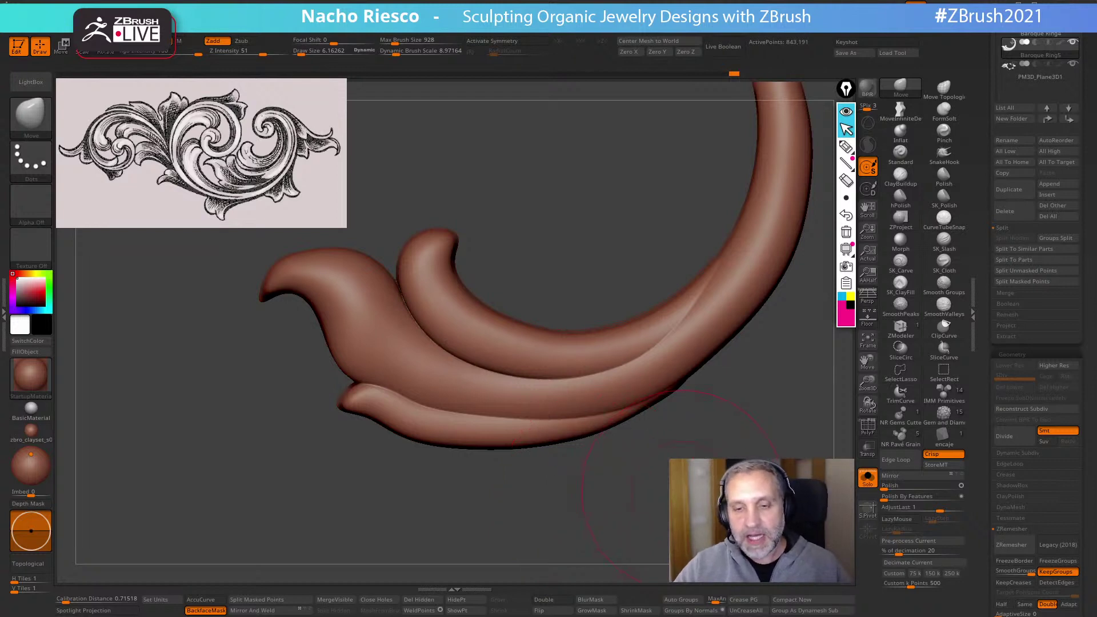
Soften the ridges where the lobes merge into the stem with SmoothPeaks, and smooth along the curved stem
left_click(901, 304)
left_click_drag(687, 327, 656, 343, "alt")
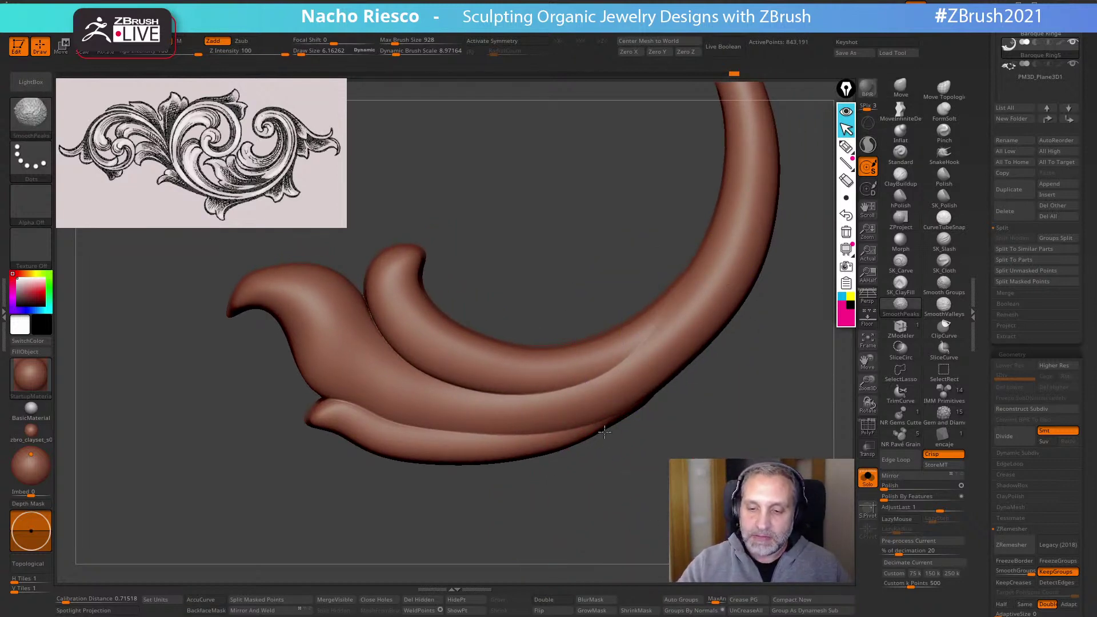
left_click_drag(605, 432, 698, 323, "shift")
left_click_drag(597, 371, 623, 353, "shift")
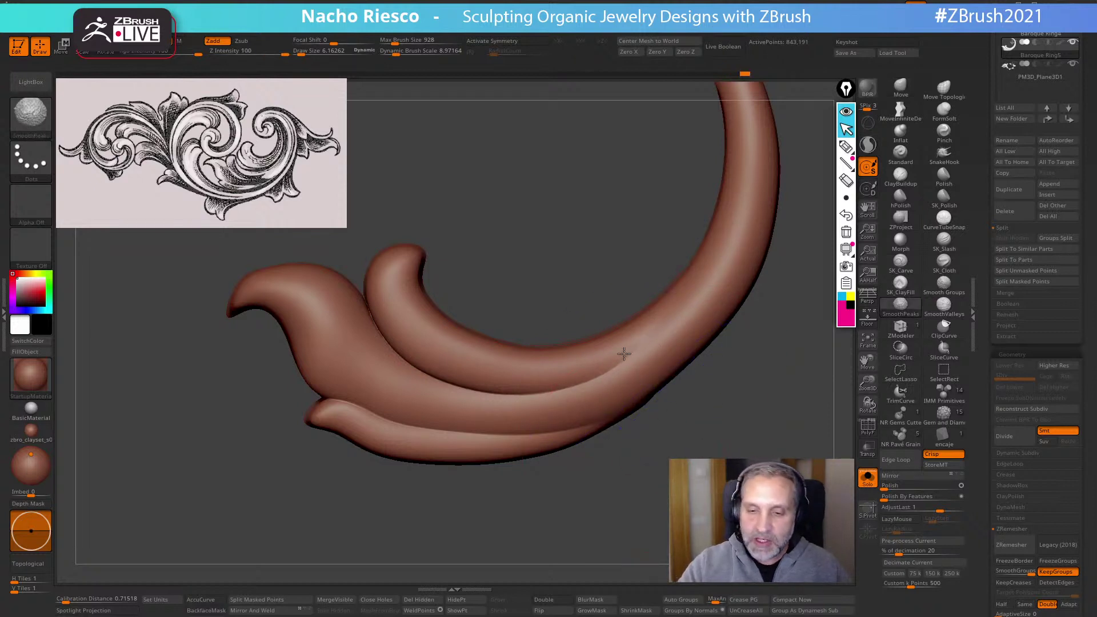
left_click_drag(766, 325, 724, 298, "alt")
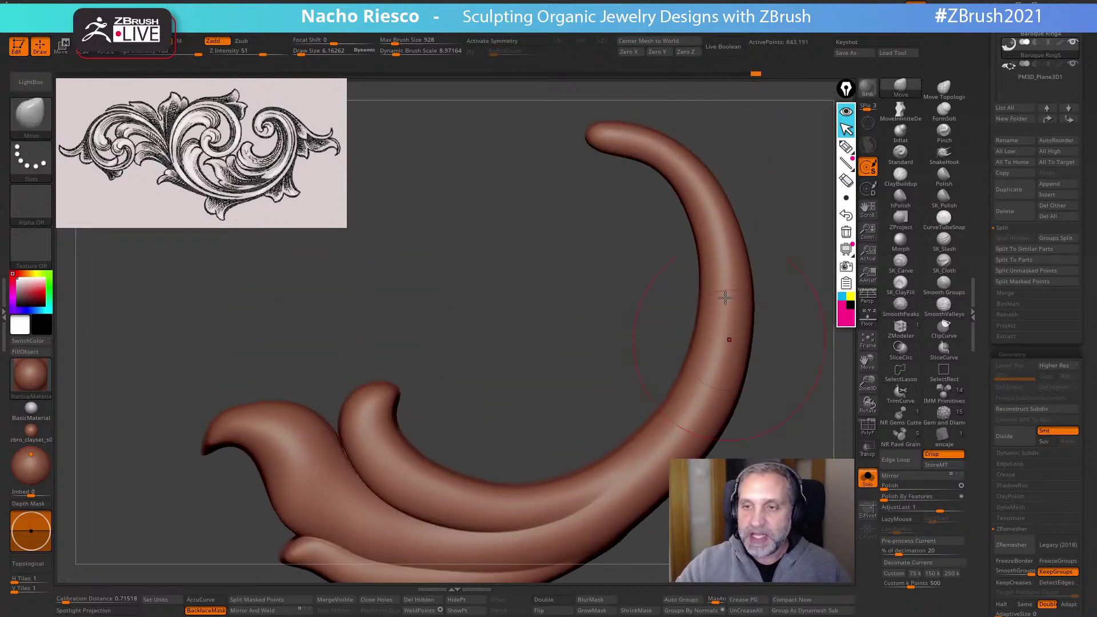
mouse_move(689, 189)
left_mouse_down("shift")
mouse_move(715, 231)
mouse_move(679, 465)
left_mouse_up("shift")
Blend the lowest lobe's base into the stem with further SmoothPeaks strokes along its seam
left_click(901, 306)
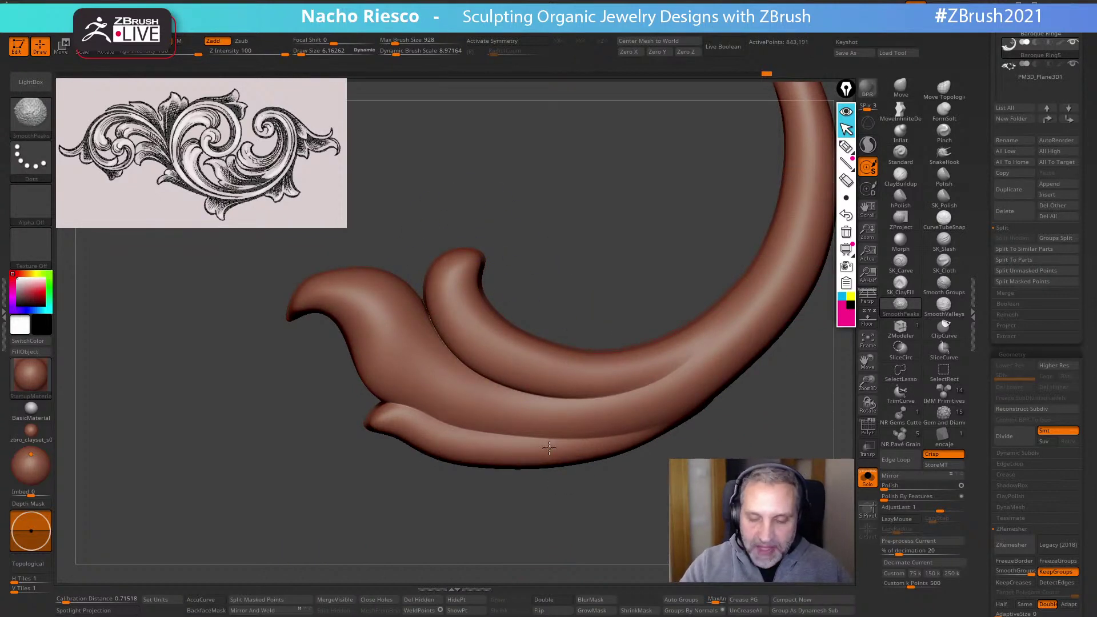
mouse_move(549, 448)
left_mouse_down("shift")
mouse_move(435, 454)
mouse_move(537, 462)
mouse_move(459, 455)
mouse_move(660, 410)
mouse_move(608, 453)
left_mouse_up("shift")
mouse_move(654, 548)
left_mouse_down("alt")
mouse_move(666, 489)
mouse_move(637, 521)
mouse_move(617, 493)
left_mouse_up("alt")
mouse_move(694, 424)
left_mouse_down("shift")
mouse_move(679, 412)
mouse_move(685, 401)
left_mouse_up("shift")
left_click_drag(657, 502, 641, 528)
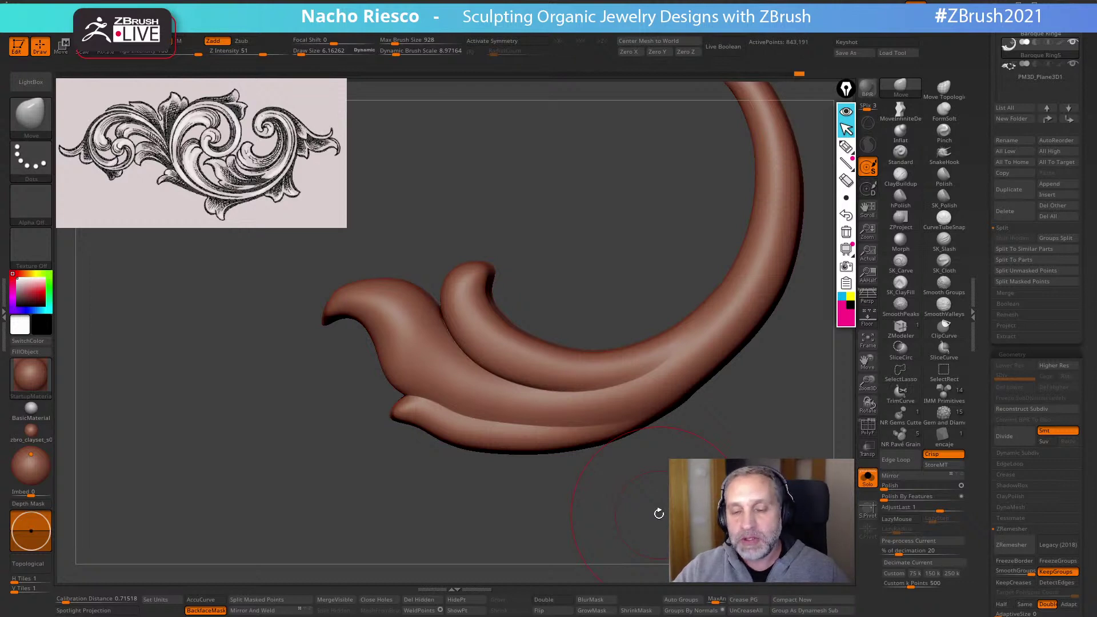
Nudge the edge of the lowest lobe with the Move brush and soften the grooves at the lobe bases with SmoothValleys
left_click_drag(659, 513, 595, 474)
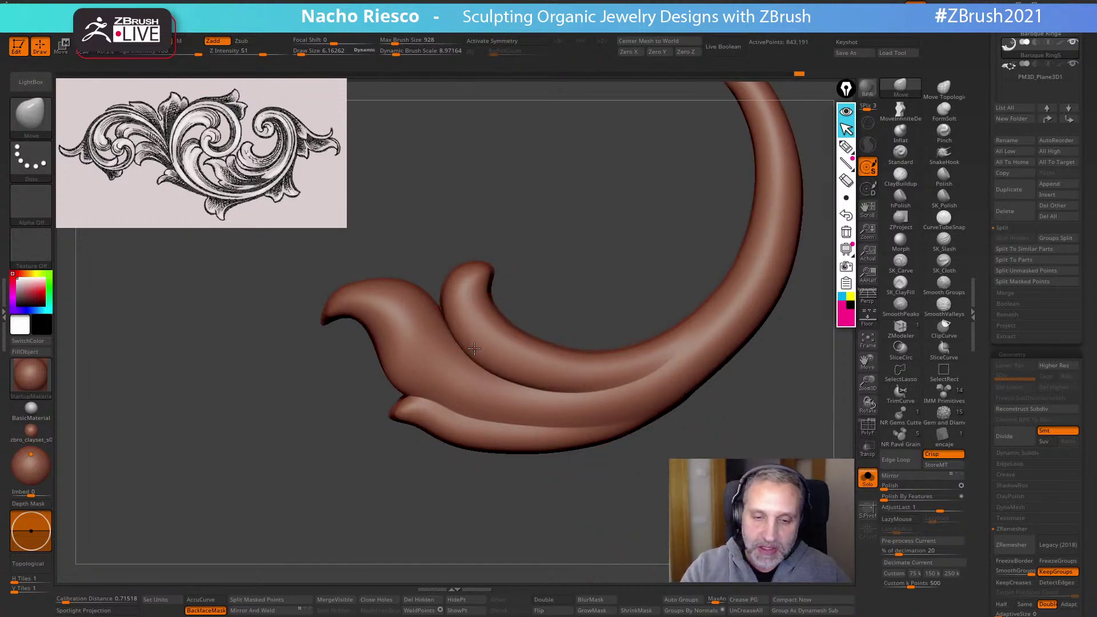
left_click_drag(470, 430, 473, 427)
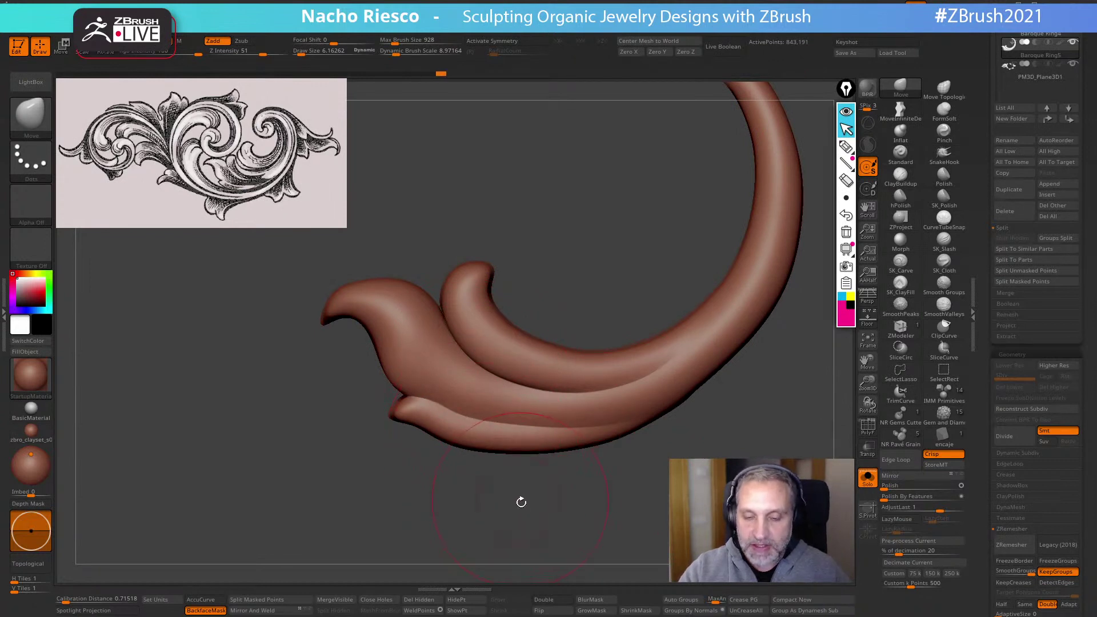
left_click_drag(520, 501, 529, 514, "alt")
key("shift")
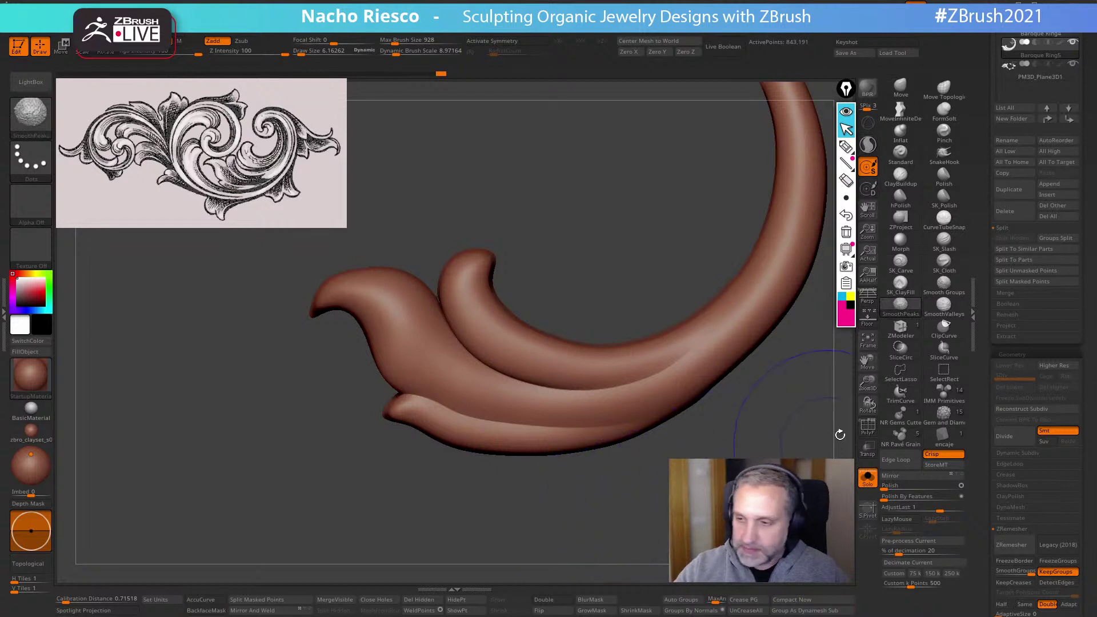
left_click(943, 312, "shift")
left_click_drag(615, 392, 684, 362, "shift")
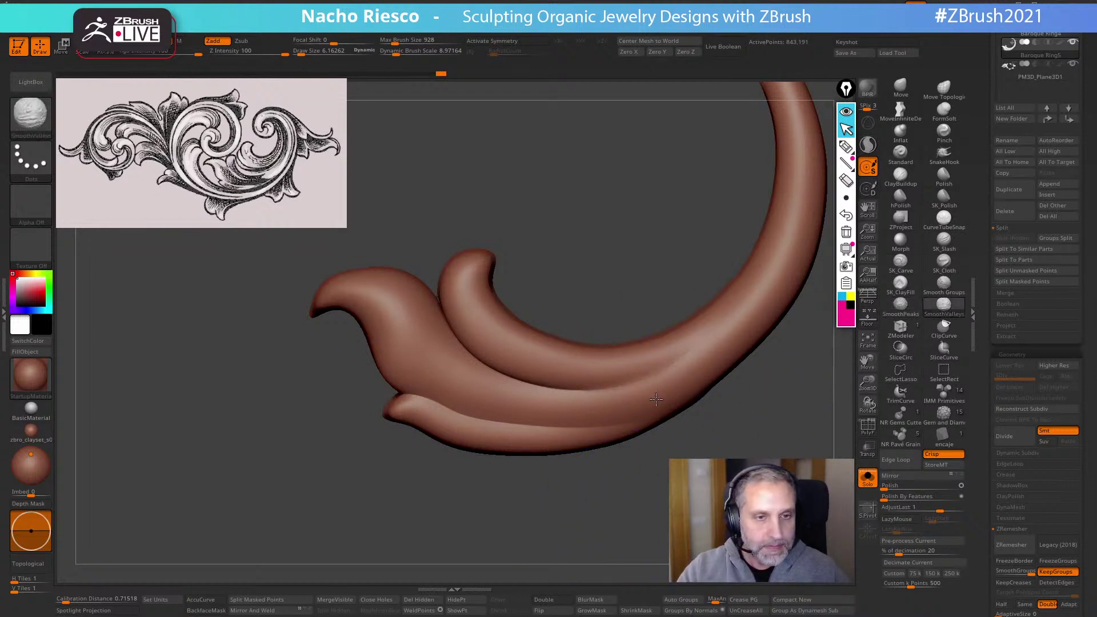
mouse_move(644, 478)
left_mouse_down()
mouse_move(654, 502)
mouse_move(661, 482)
mouse_move(691, 494)
mouse_move(619, 535)
left_mouse_up()
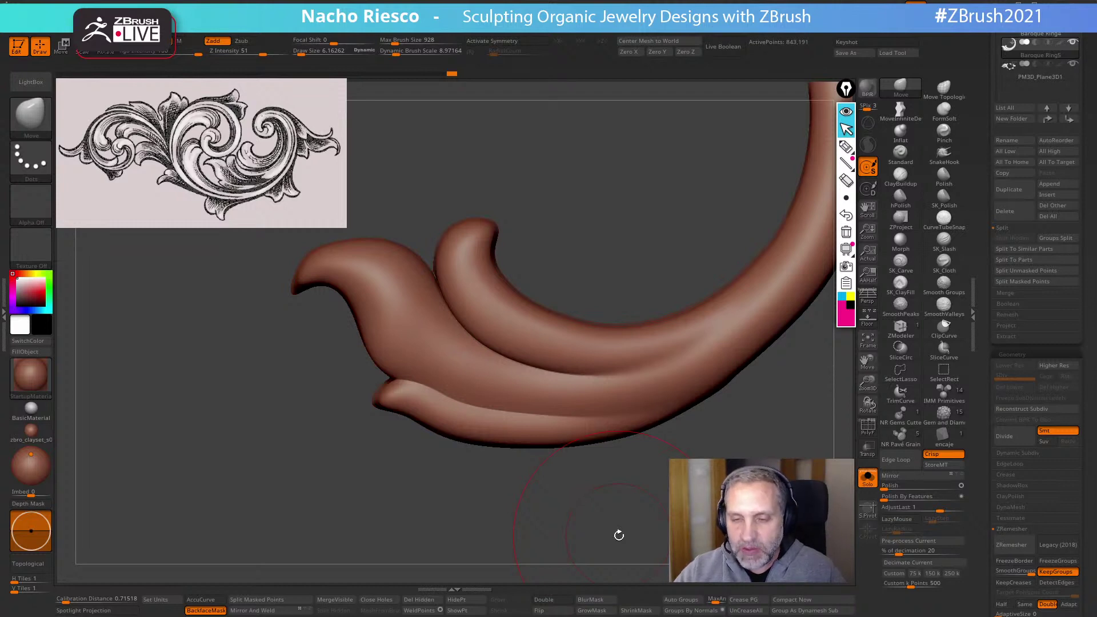
mouse_move(619, 535)
left_mouse_down()
mouse_move(623, 511)
mouse_move(567, 576)
left_mouse_up()
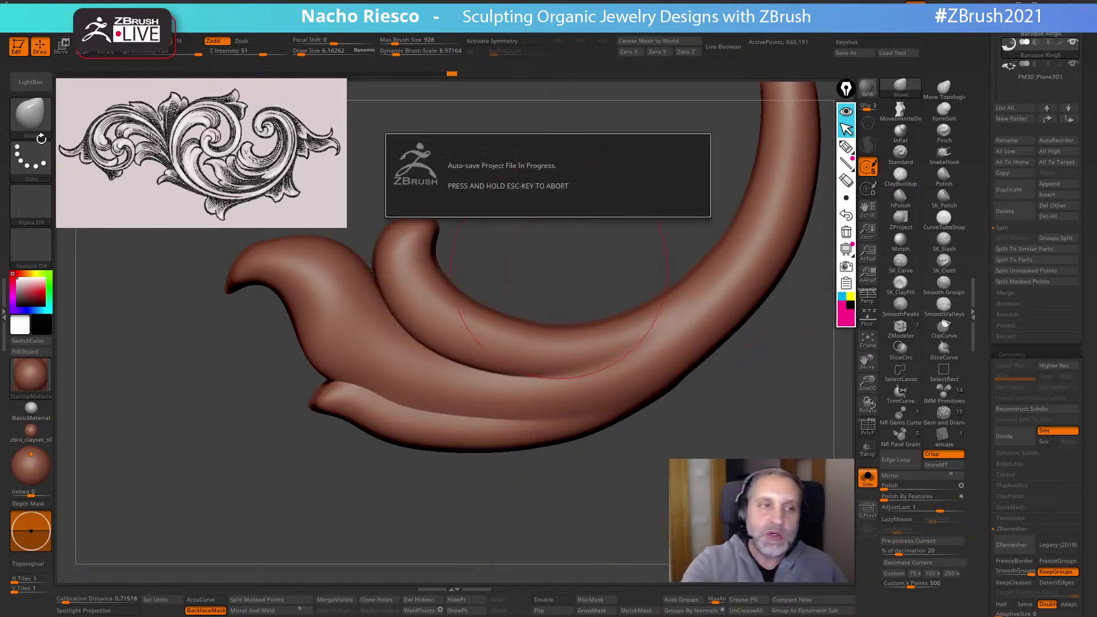
left_click(32, 115)
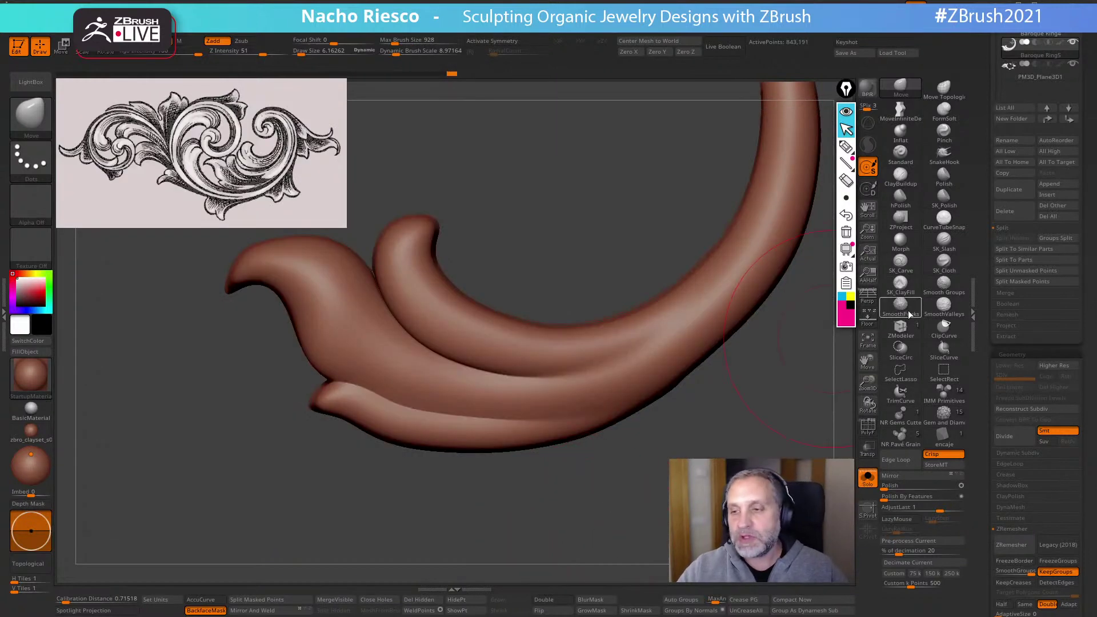
Carve a groove along each edge of the large lobe with SK_Slash, running from its tip toward the stem
left_click_drag(611, 468, 615, 519, "alt")
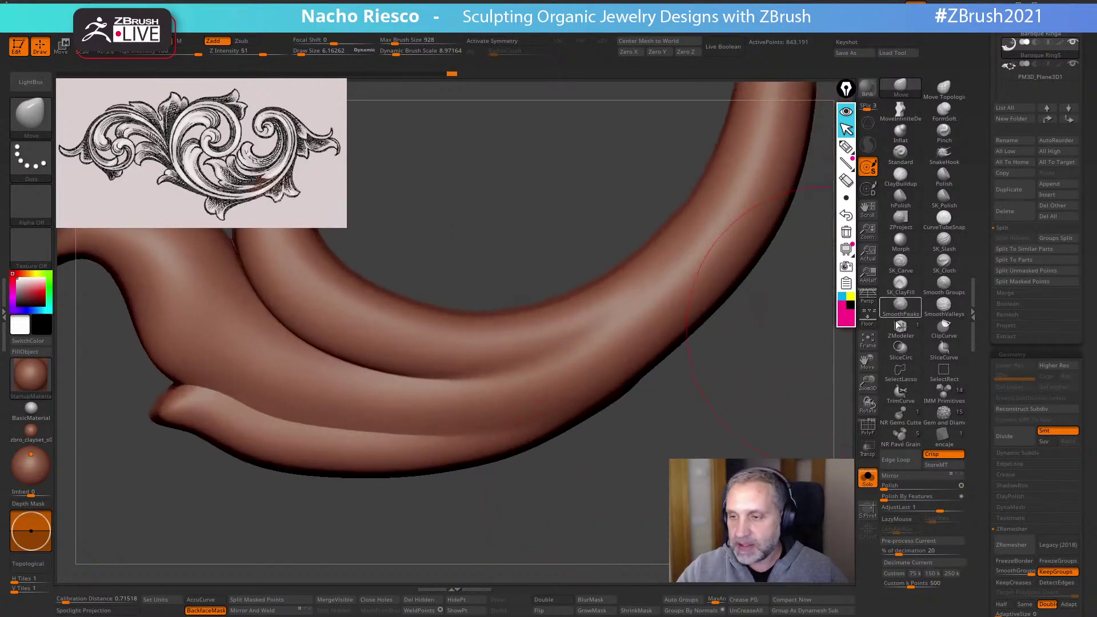
mouse_move(730, 433)
left_mouse_down("alt")
mouse_move(744, 430)
mouse_move(764, 467)
mouse_move(790, 483)
mouse_move(763, 481)
mouse_move(773, 457)
left_mouse_up("alt")
mouse_move(738, 493)
left_mouse_down("alt")
mouse_move(753, 477)
mouse_move(754, 491)
mouse_move(743, 490)
left_mouse_up("alt")
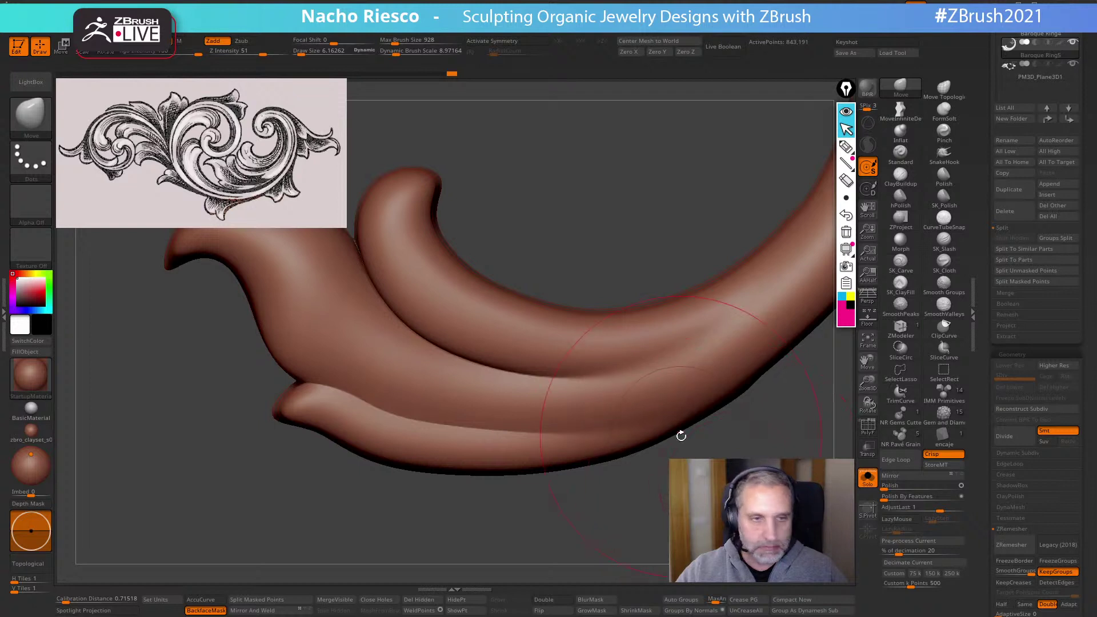
left_click_drag(574, 201, 743, 211)
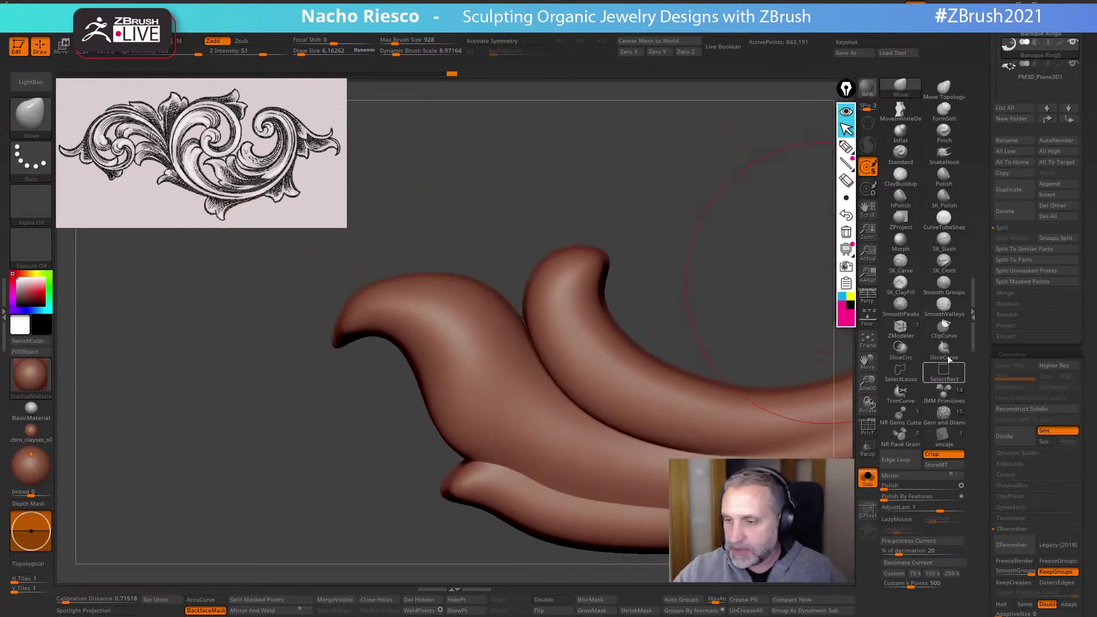
left_click(944, 240)
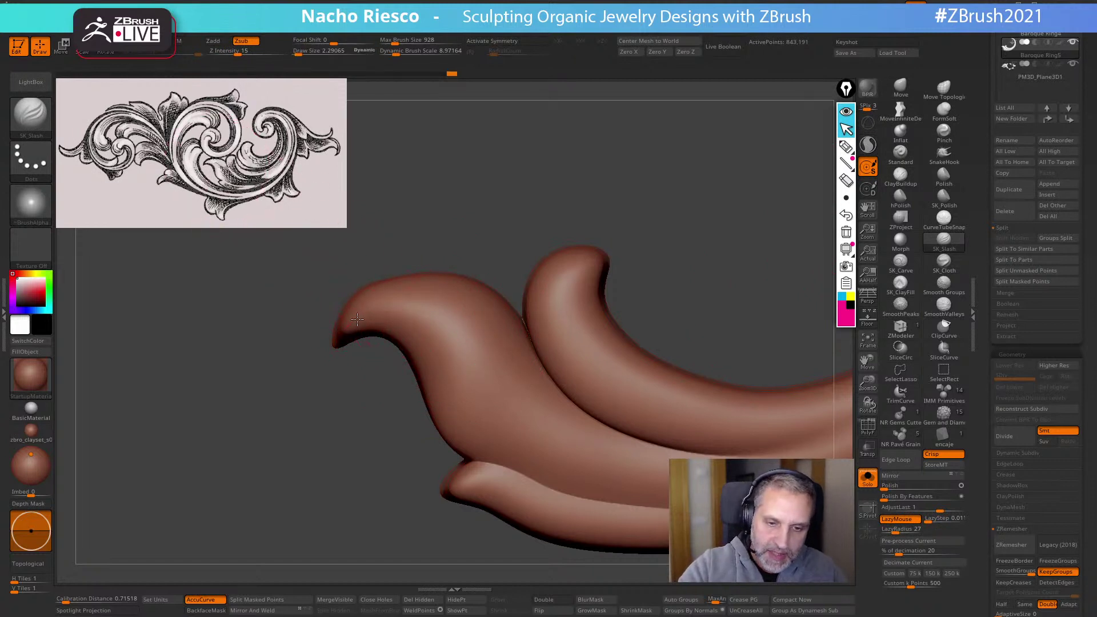
mouse_move(388, 315)
left_mouse_down()
mouse_move(414, 331)
mouse_move(480, 440)
mouse_move(570, 480)
left_mouse_up()
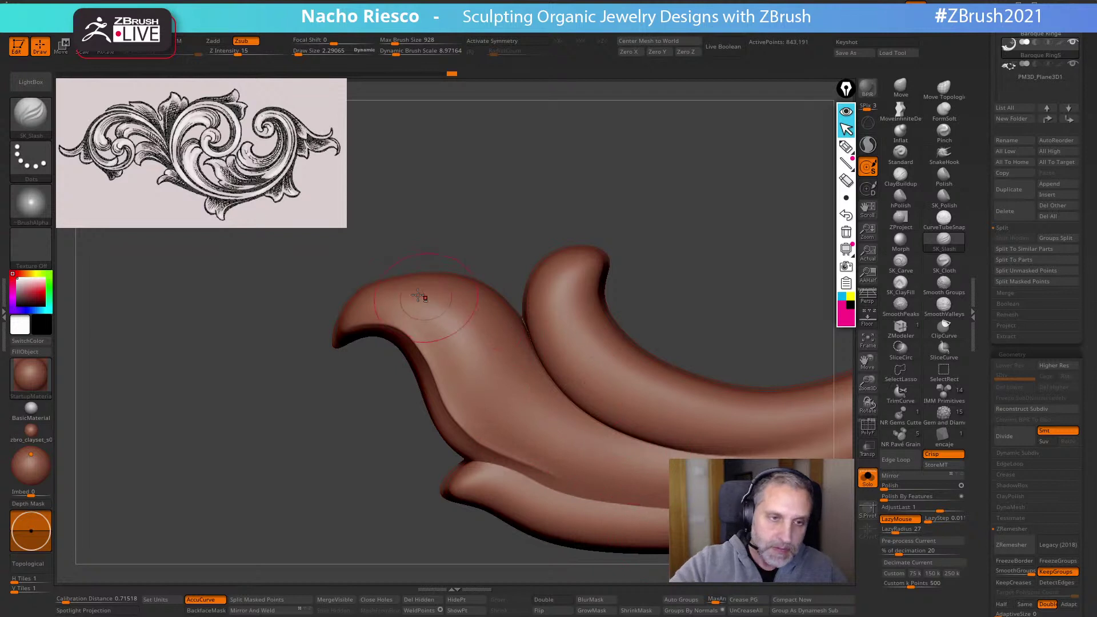
mouse_move(343, 328)
left_mouse_down()
mouse_move(374, 297)
mouse_move(426, 285)
mouse_move(473, 296)
mouse_move(517, 331)
mouse_move(600, 437)
mouse_move(707, 455)
left_mouse_up()
Mark the direction and fade-out of the large lobe's lower groove with pen annotations, and clear the markings
mouse_move(697, 285)
left_mouse_down("alt")
mouse_move(673, 260)
mouse_move(659, 330)
left_mouse_up("alt")
left_click_drag(348, 464, 169, 372, "alt")
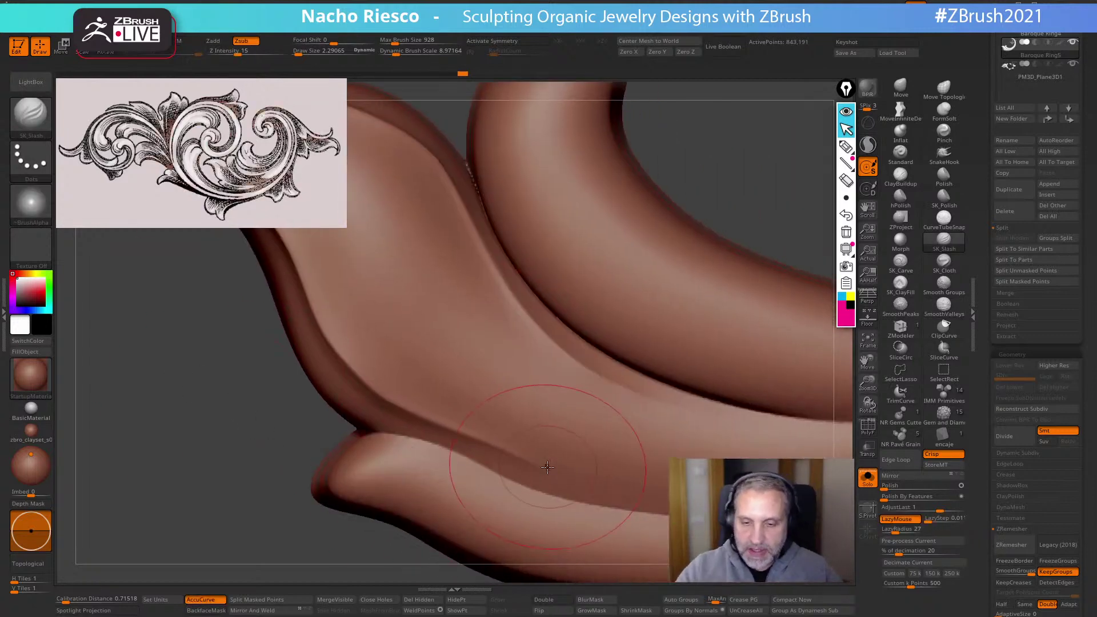
left_click(846, 147)
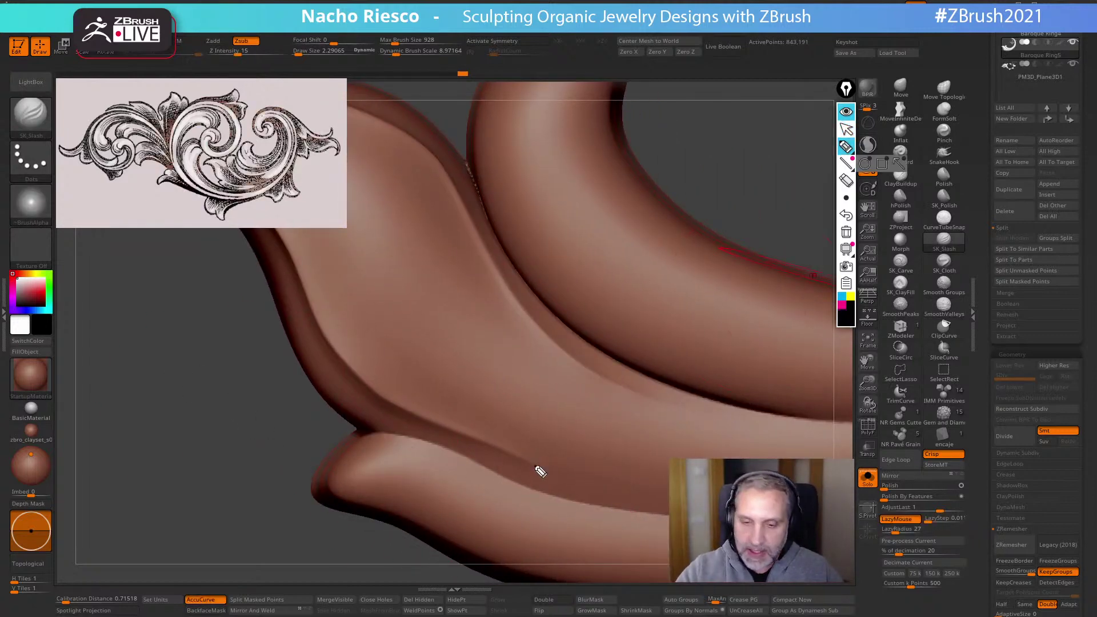
mouse_move(525, 425)
left_mouse_down()
mouse_move(515, 451)
mouse_move(583, 430)
mouse_move(649, 444)
left_mouse_up()
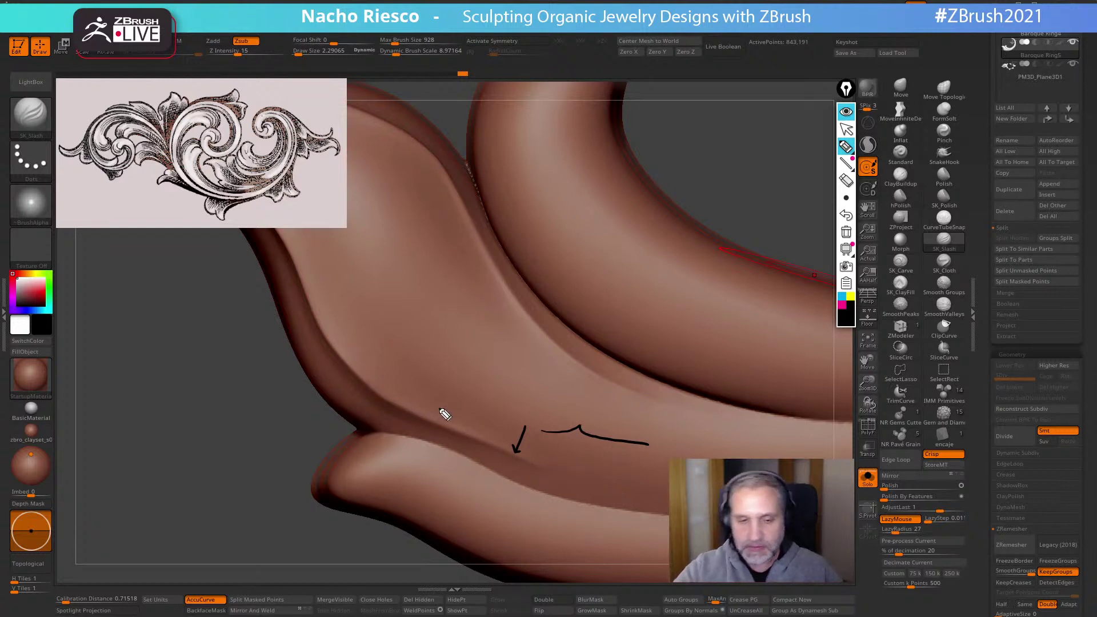
mouse_move(355, 350)
left_mouse_down()
mouse_move(390, 381)
mouse_move(568, 461)
mouse_move(558, 454)
left_mouse_up()
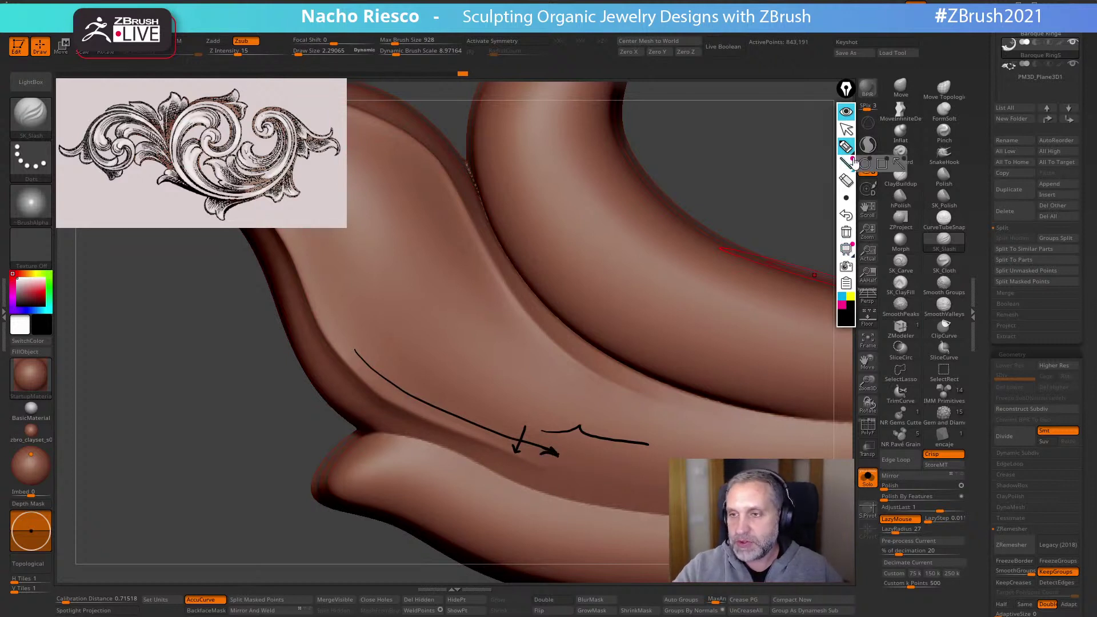
left_click(846, 129)
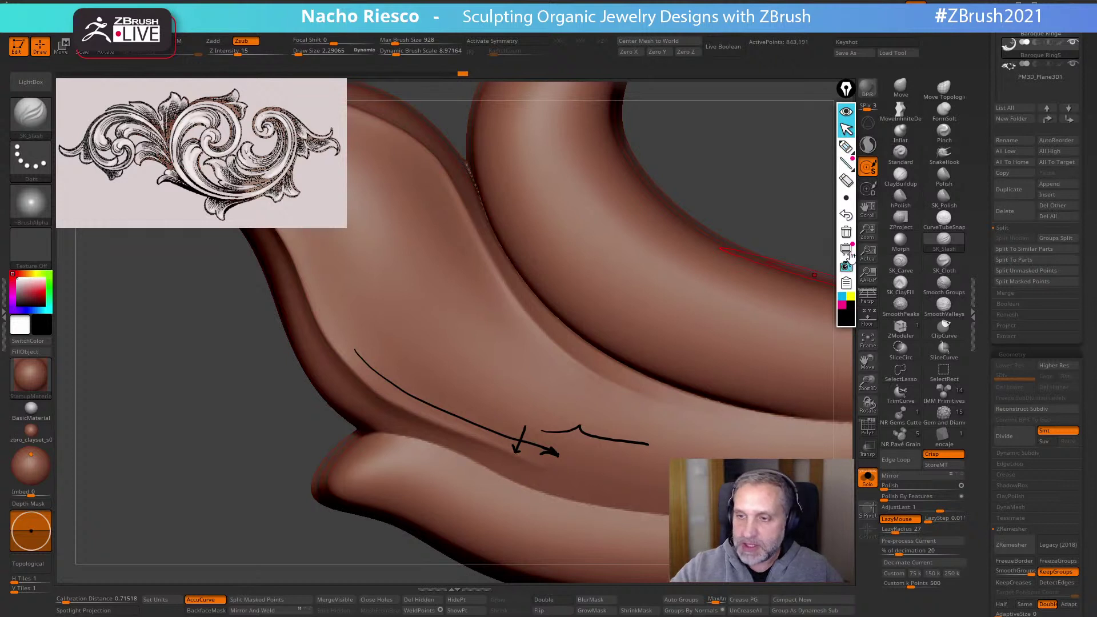
left_click(846, 232)
Soften the end of the large lobe's lower groove with SmoothPeaks so it fades into the stem
left_click(901, 308)
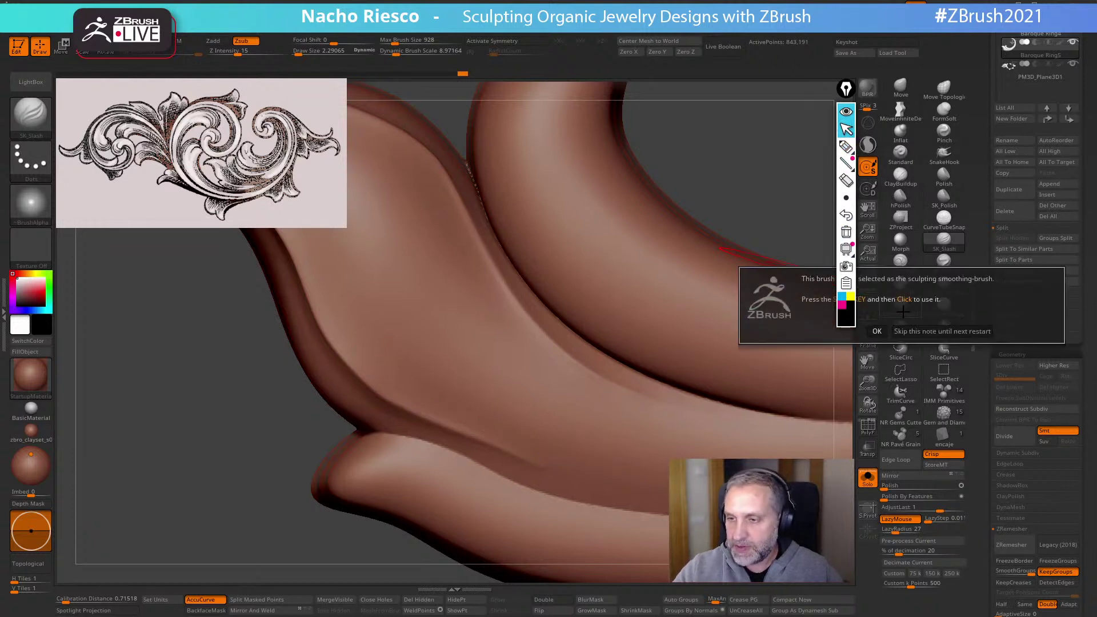
left_click(942, 331)
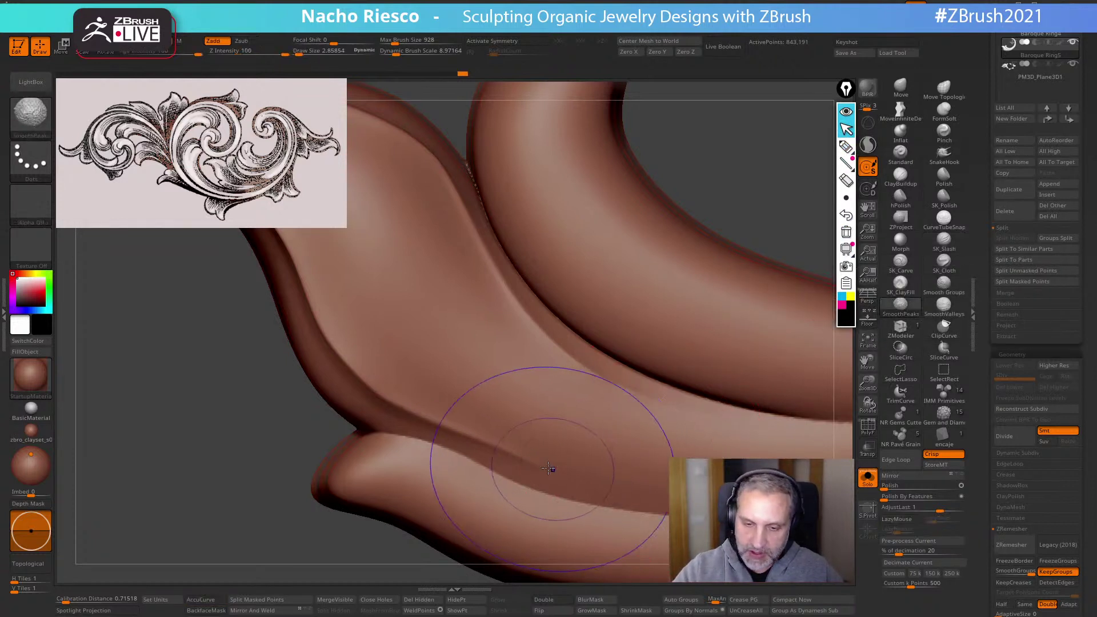
mouse_move(549, 469)
left_mouse_down("shift")
mouse_move(486, 439)
mouse_move(607, 460)
left_mouse_up("shift")
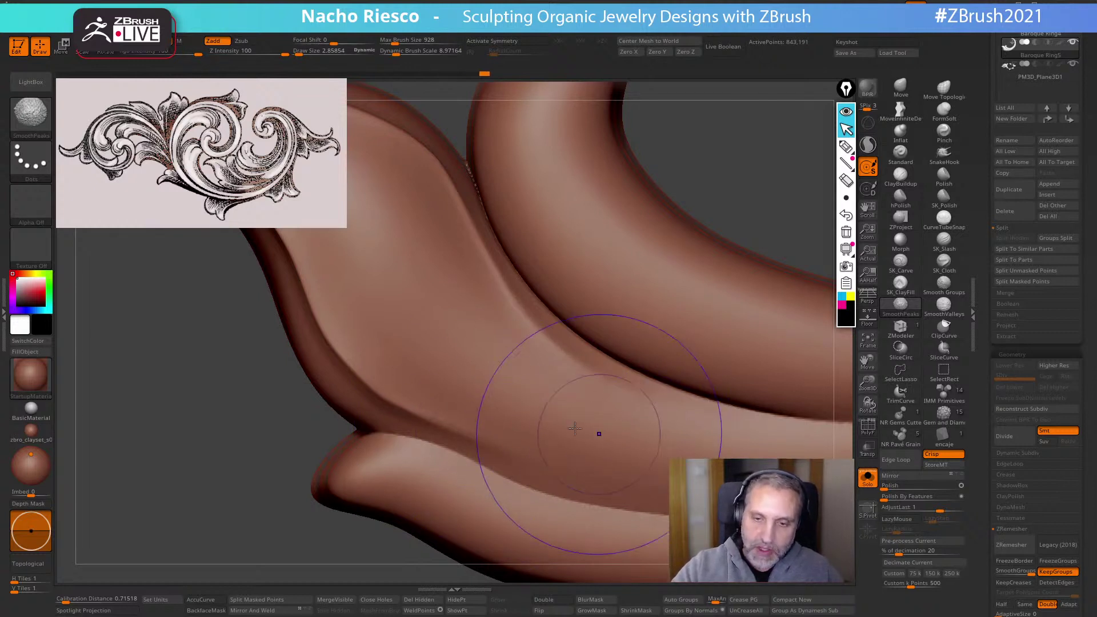
mouse_move(454, 401)
left_mouse_down("shift")
mouse_move(557, 477)
mouse_move(617, 482)
left_mouse_up("shift")
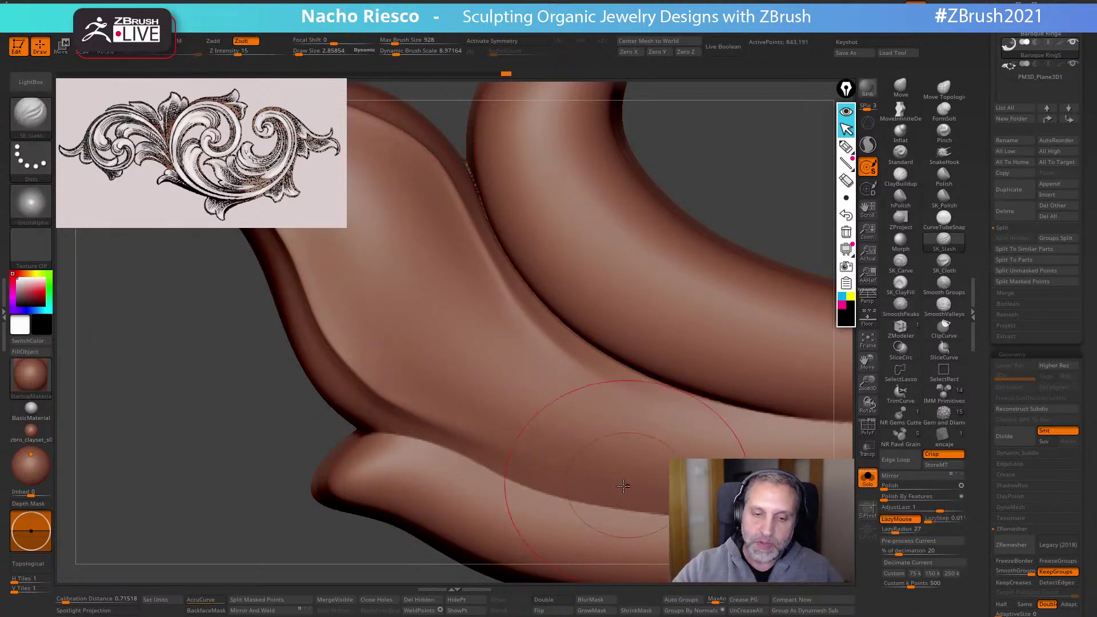
Carve along the seam between the large lobe and the lowest lobe with SK_Slash and soften the cut with SmoothPeaks
left_click_drag(543, 526, 558, 371)
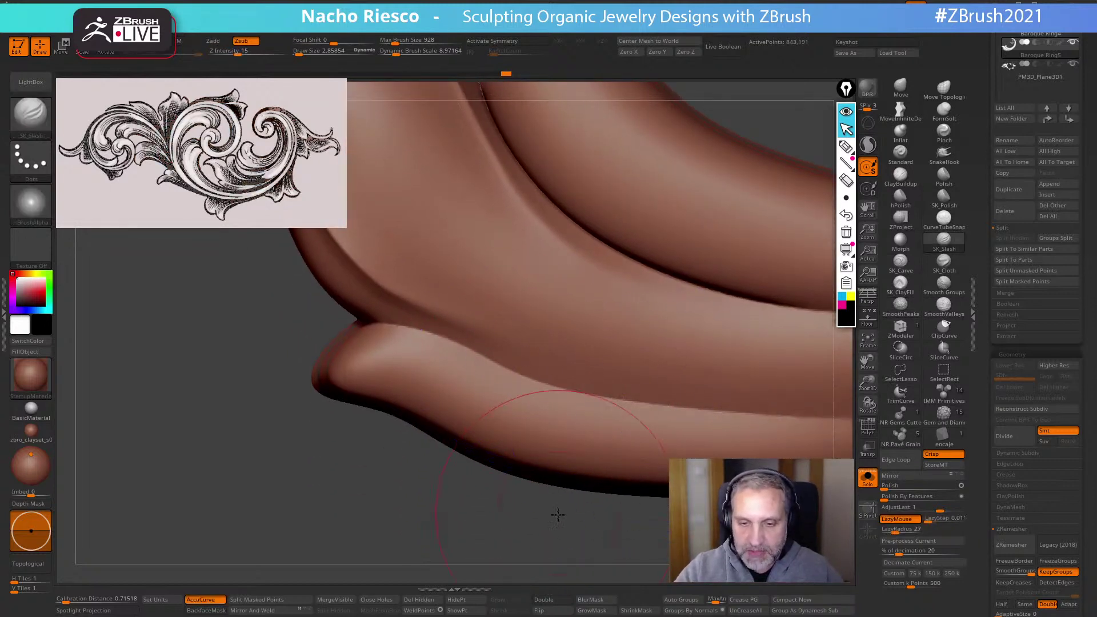
left_click_drag(558, 514, 559, 543, "alt")
left_click_drag(497, 365, 612, 409)
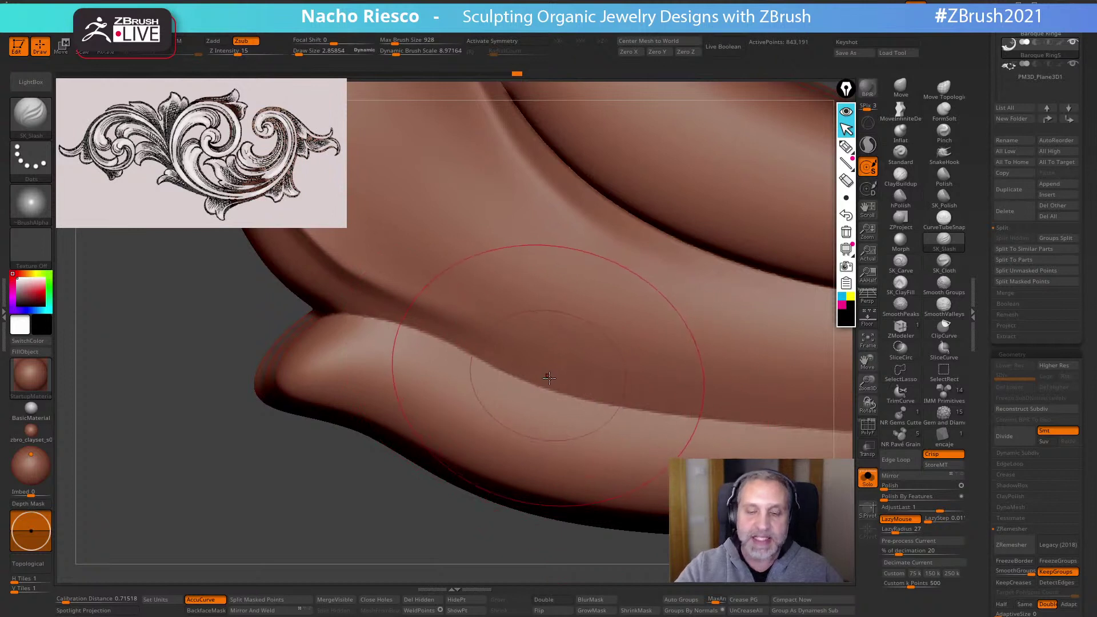
key("shift")
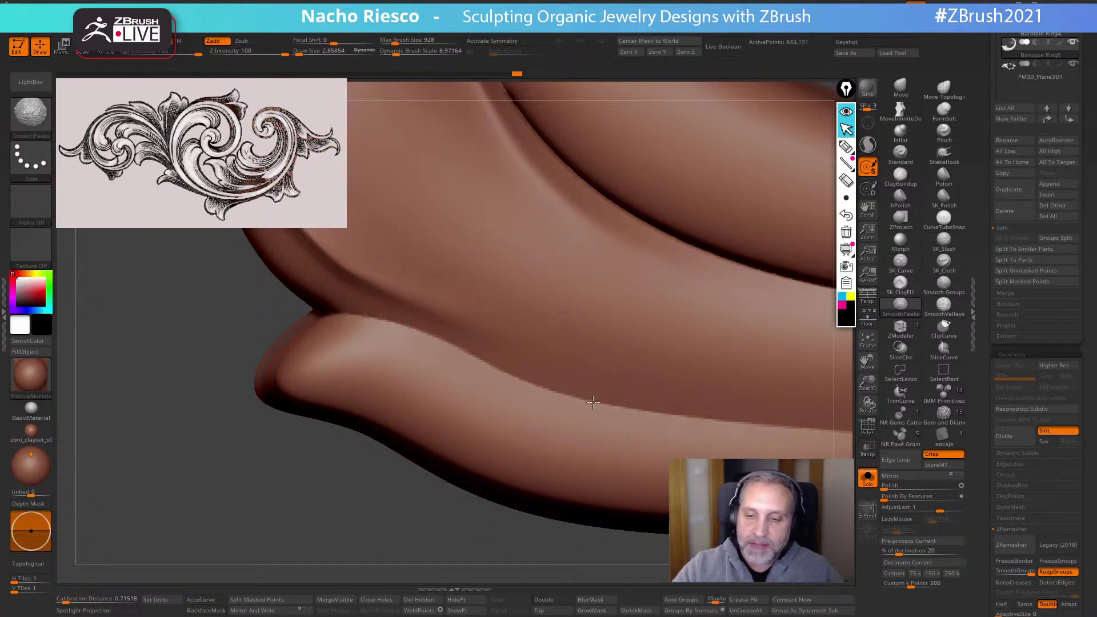
left_click_drag(710, 422, 564, 380, "shift")
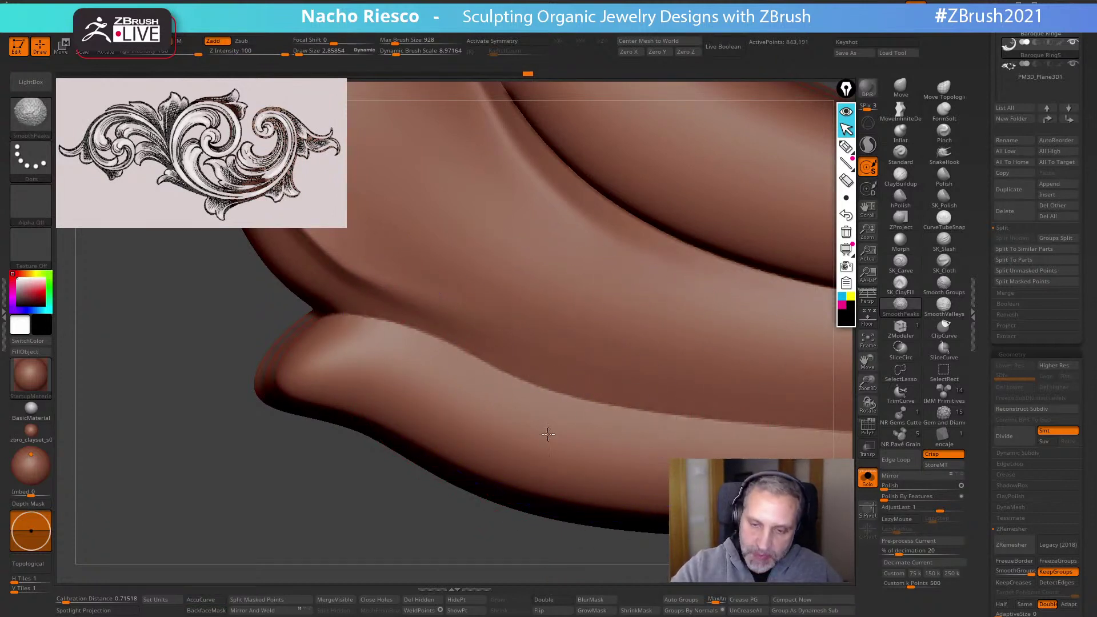
left_click_drag(548, 435, 658, 378, "shift")
mouse_move(456, 359)
left_mouse_down("shift")
mouse_move(556, 404)
mouse_move(691, 432)
left_mouse_up("shift")
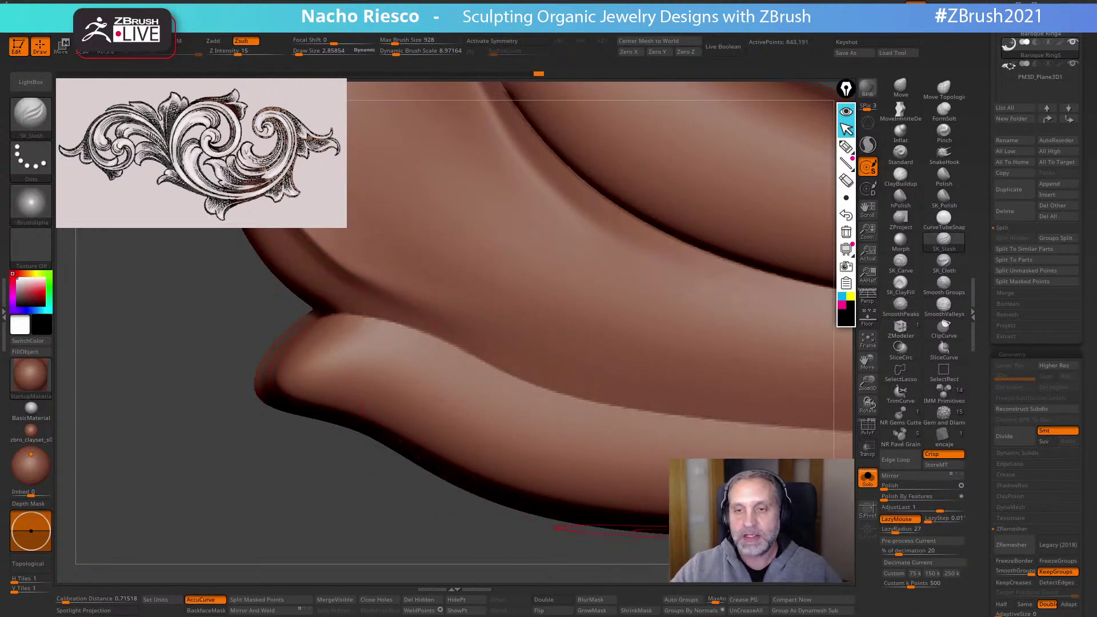
Smooth the surface of the large lobe between its edge grooves with SmoothPeaks
right_click_drag(709, 530, 685, 514, "ctrl")
left_click_drag(612, 524, 521, 505)
mouse_move(735, 242)
left_mouse_down()
mouse_move(756, 236)
mouse_move(798, 254)
left_mouse_up()
key("shift")
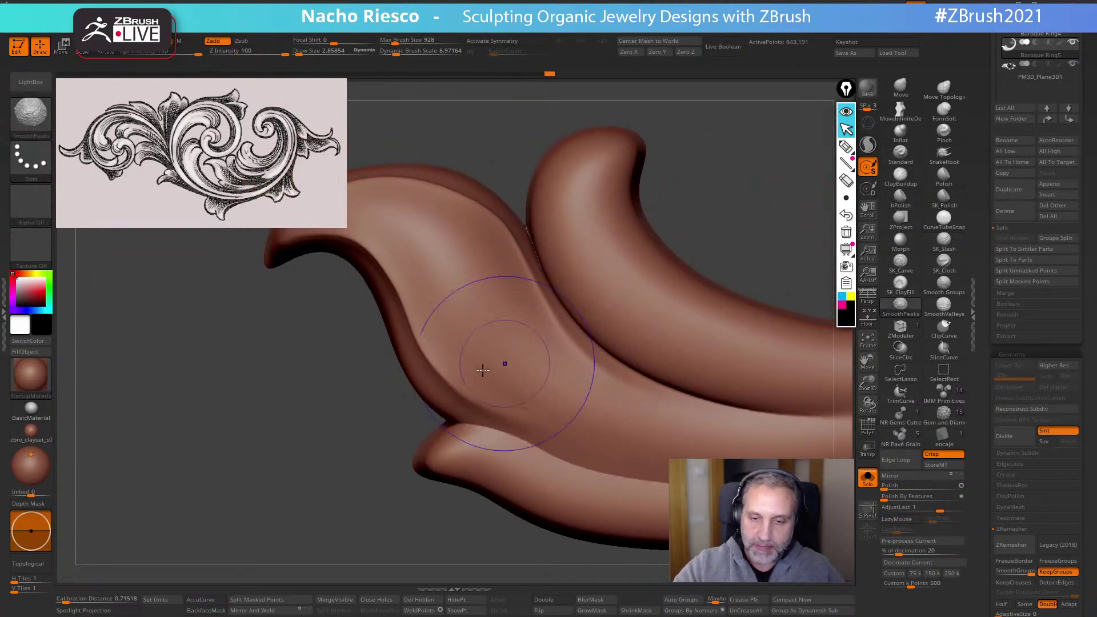
left_click_drag(494, 518, 579, 538)
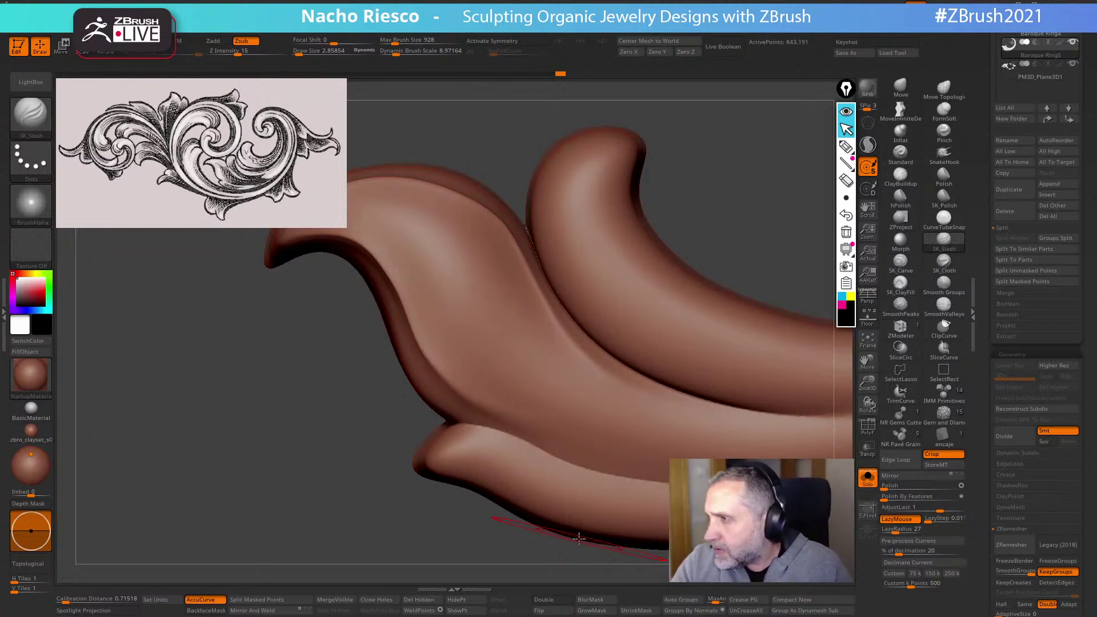
Carve a long SK_Slash cut down the middle of the large lobe into the stem at a draw size of about 5.18
mouse_move(733, 212)
left_mouse_down()
mouse_move(712, 183)
mouse_move(729, 179)
left_mouse_up()
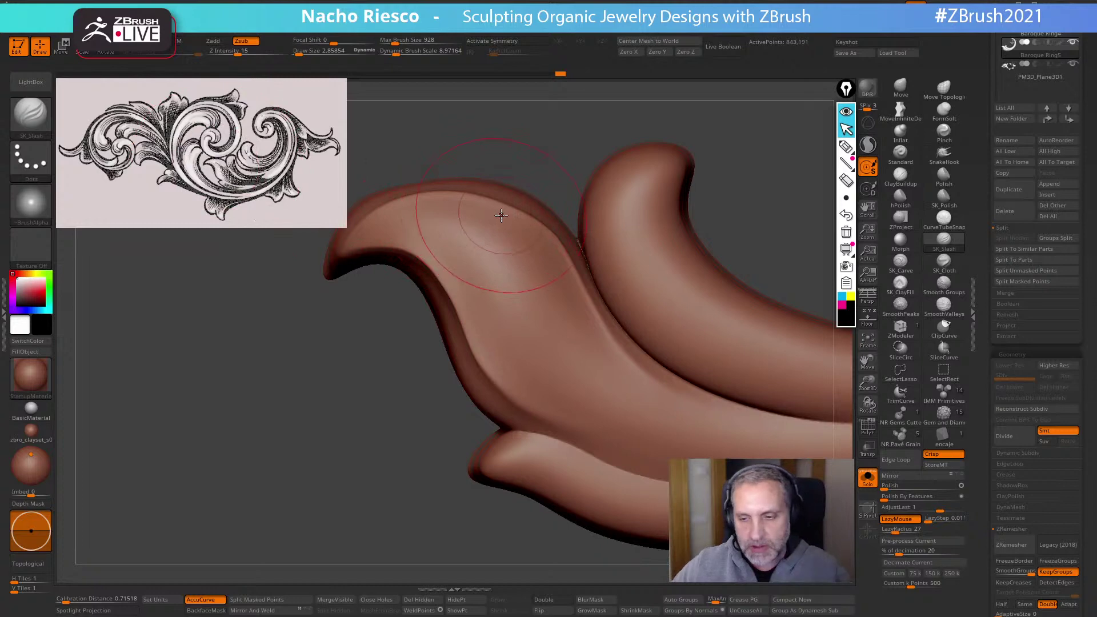
mouse_move(754, 190)
left_mouse_down()
mouse_move(742, 203)
mouse_move(759, 229)
left_mouse_up()
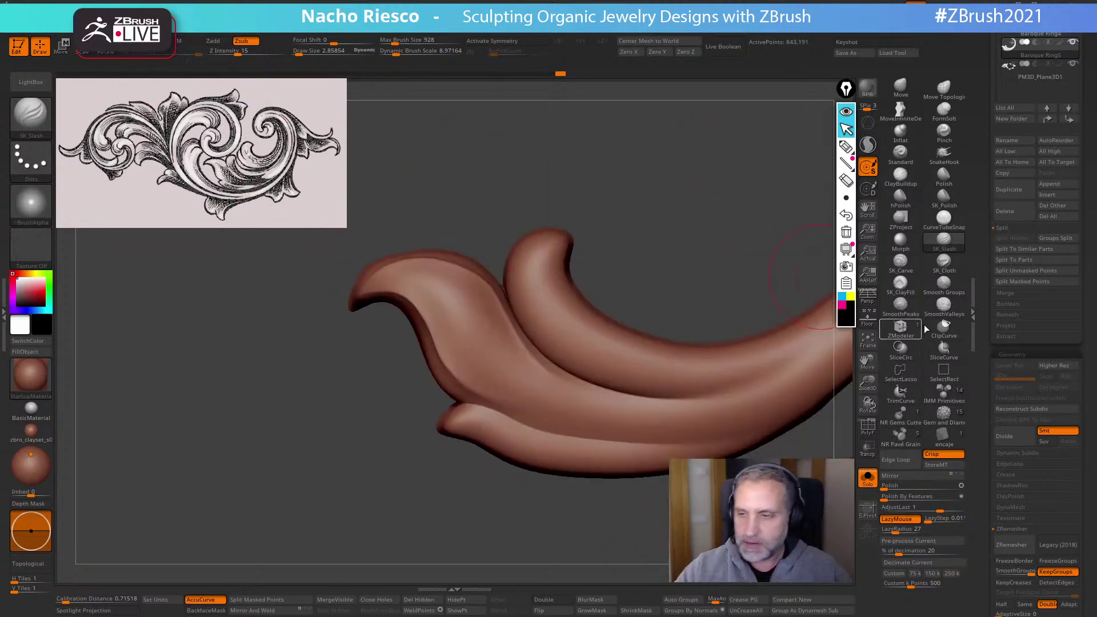
key("b")
key("s")
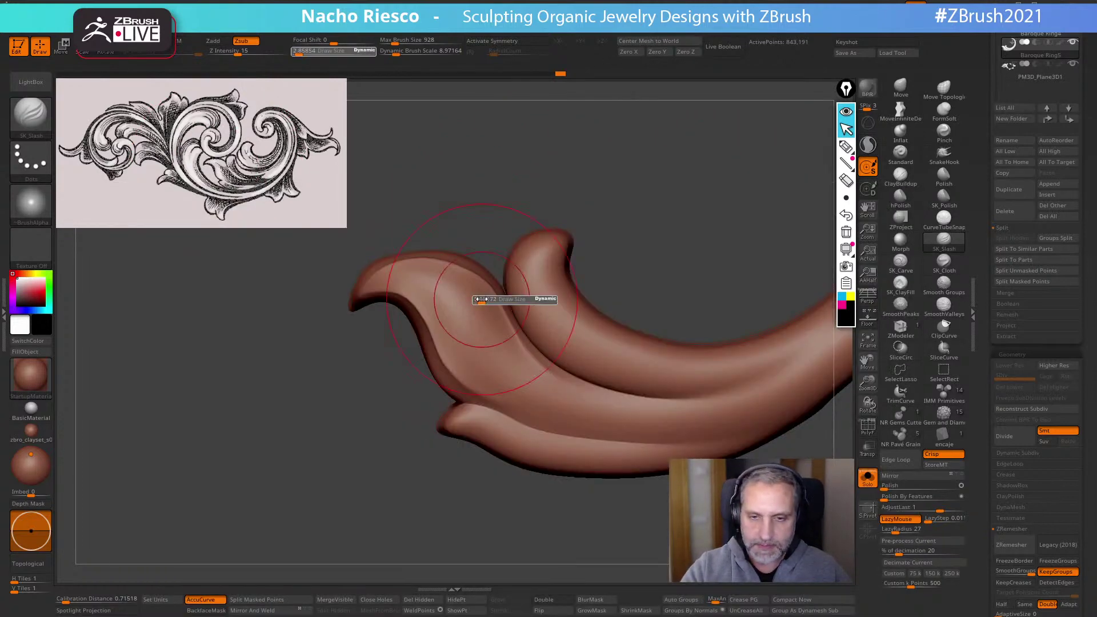
mouse_move(632, 268)
left_mouse_down("alt")
mouse_move(639, 186)
mouse_move(650, 252)
left_mouse_up("alt")
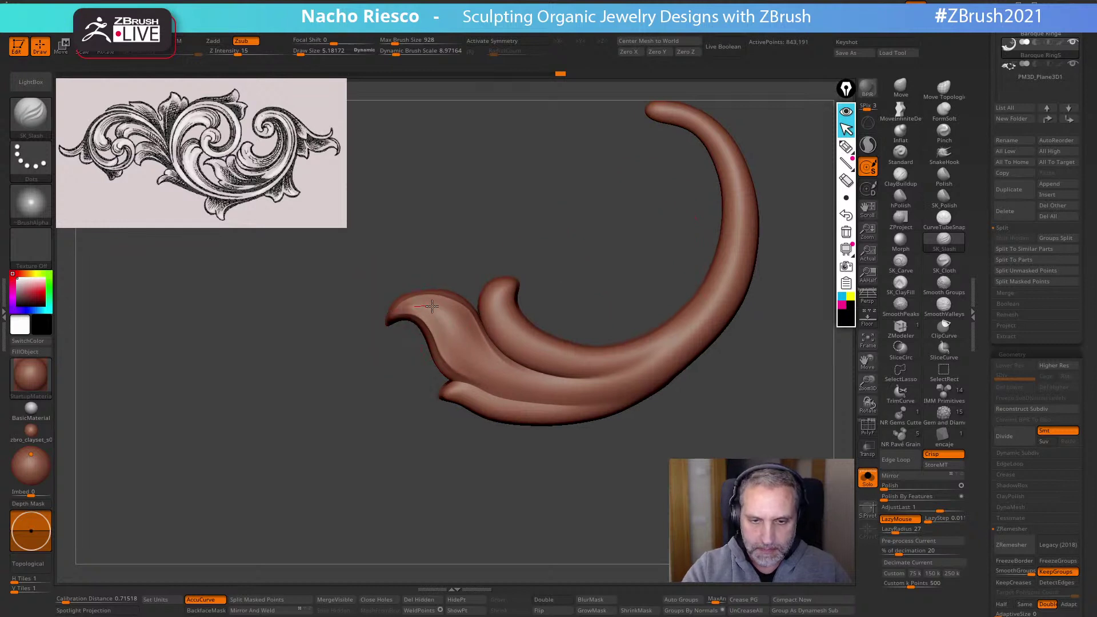
mouse_move(431, 306)
left_mouse_down()
mouse_move(505, 381)
mouse_move(550, 389)
mouse_move(691, 335)
left_mouse_up()
Carve a matching SK_Slash cut along the upper curled lobe, from its tip into the curve of the stem
left_click_drag(680, 438, 619, 512, "alt")
left_click_drag(522, 225, 538, 260, "alt")
left_click_drag(665, 278, 556, 289, "alt")
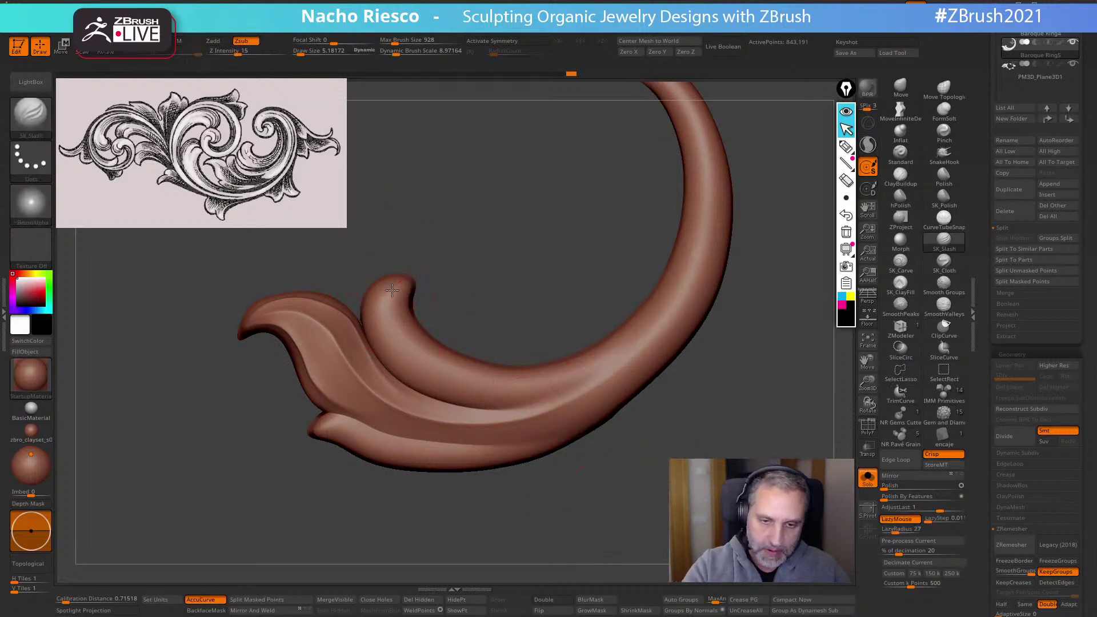
mouse_move(485, 381)
left_mouse_down()
mouse_move(644, 323)
mouse_move(692, 250)
left_mouse_up()
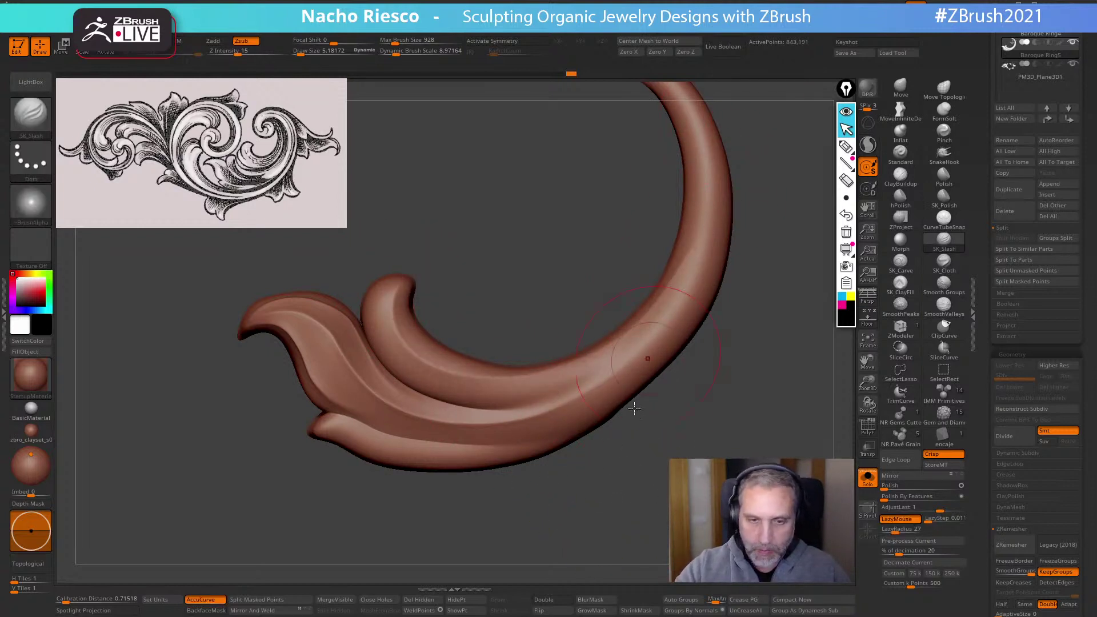
mouse_move(665, 500)
left_mouse_down("alt")
mouse_move(742, 429)
mouse_move(686, 494)
mouse_move(650, 495)
left_mouse_up("alt")
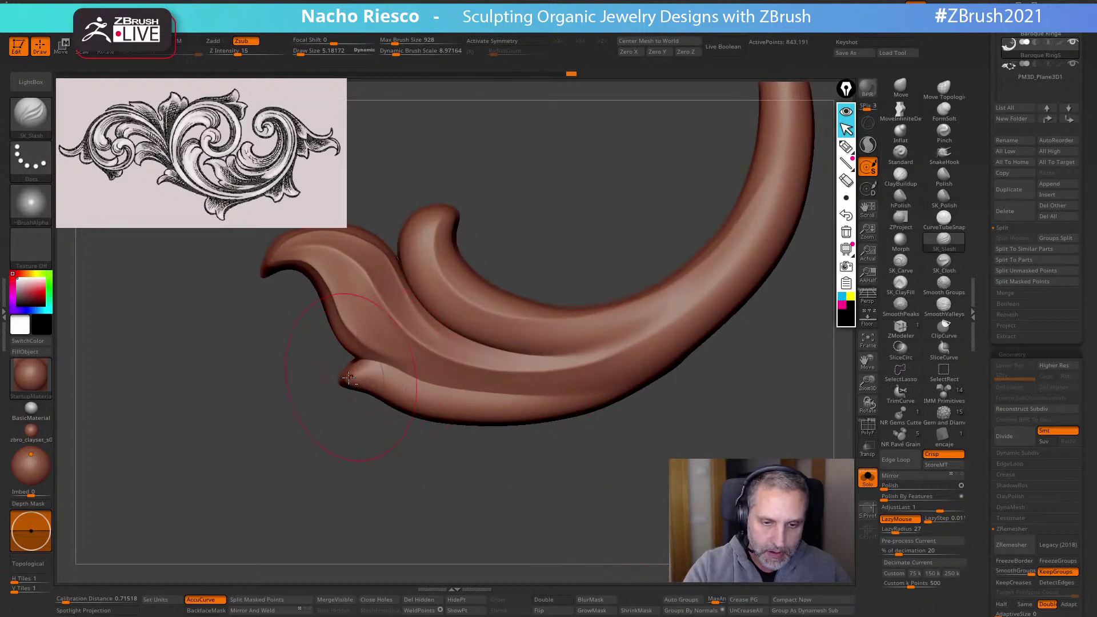
Carve a groove along the lowest lobe from its tip into the stem with SK_Slash at a draw size of about 2.29
key("s")
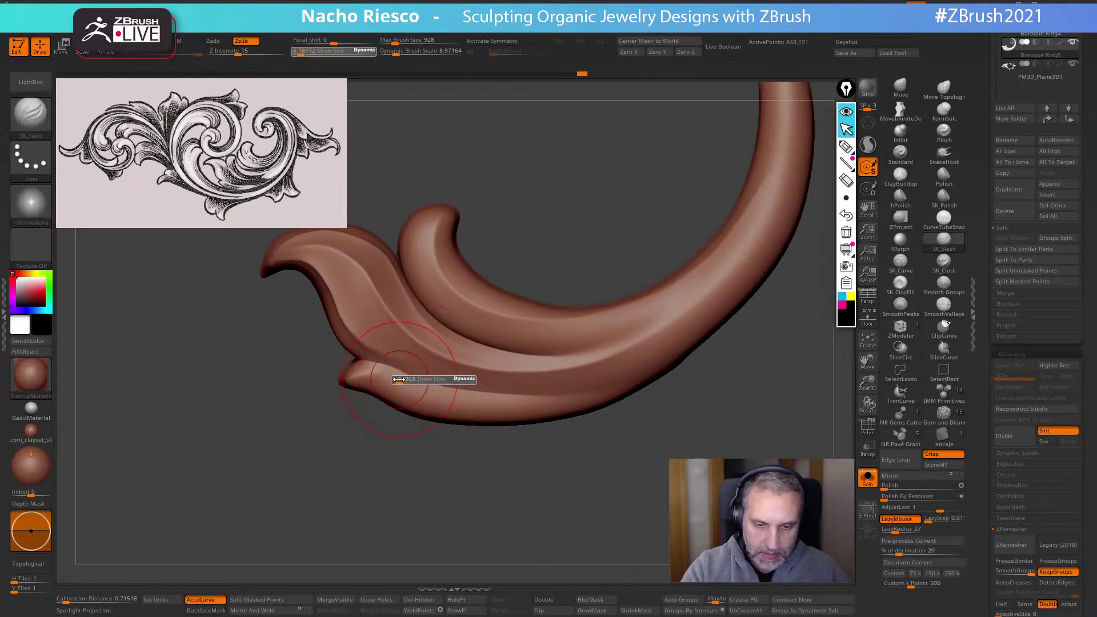
mouse_move(408, 378)
left_mouse_down()
mouse_move(397, 378)
mouse_move(486, 407)
mouse_move(563, 410)
left_mouse_up()
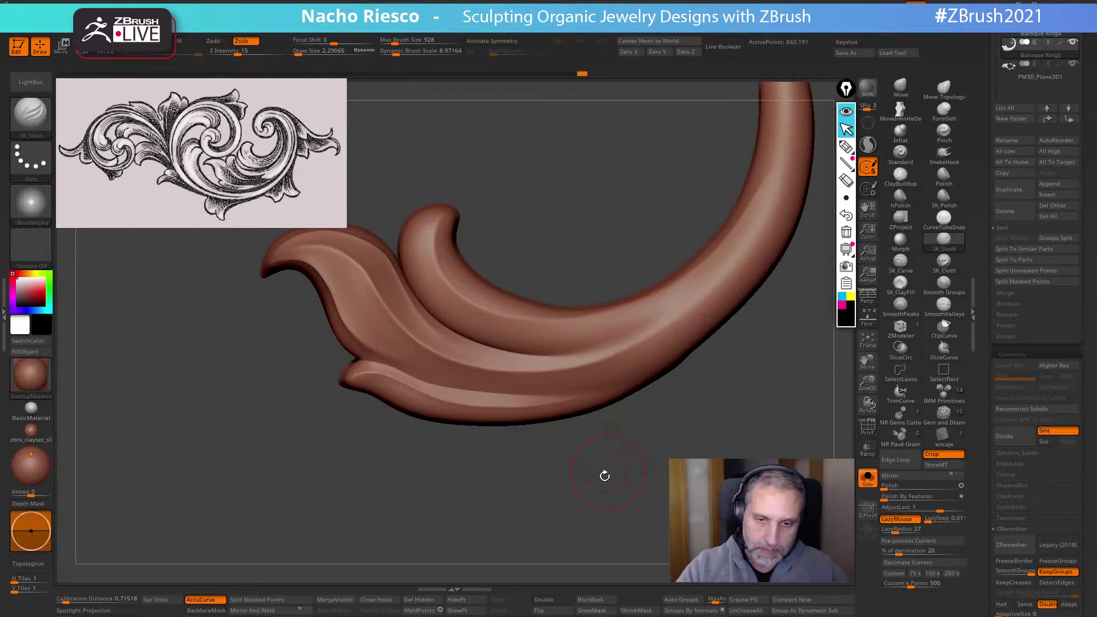
left_click_drag(605, 476, 504, 430)
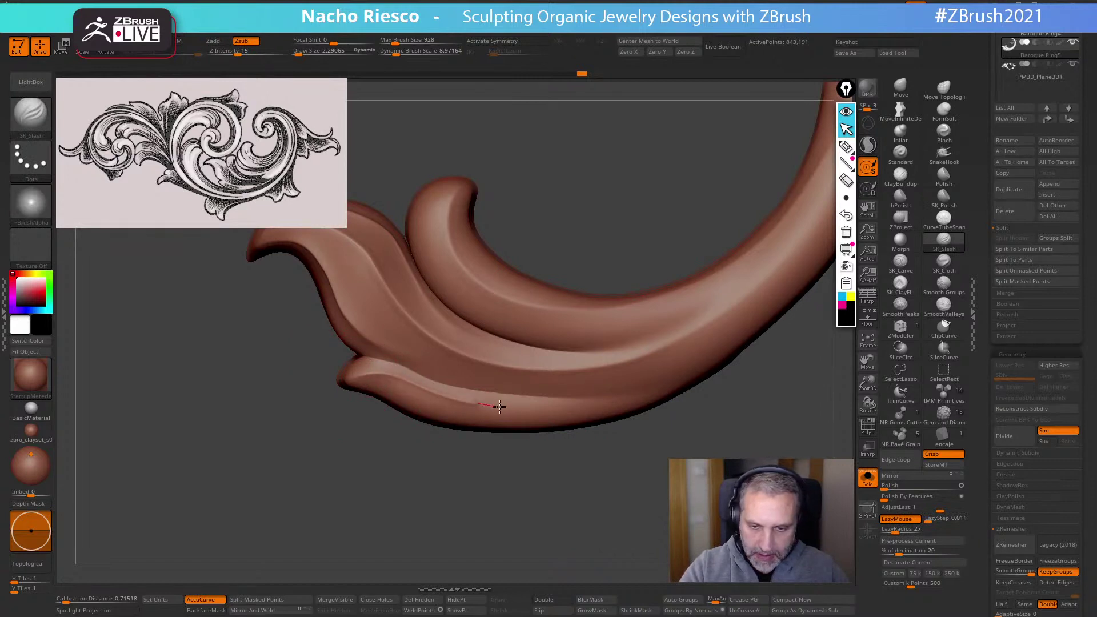
left_click_drag(500, 405, 634, 407)
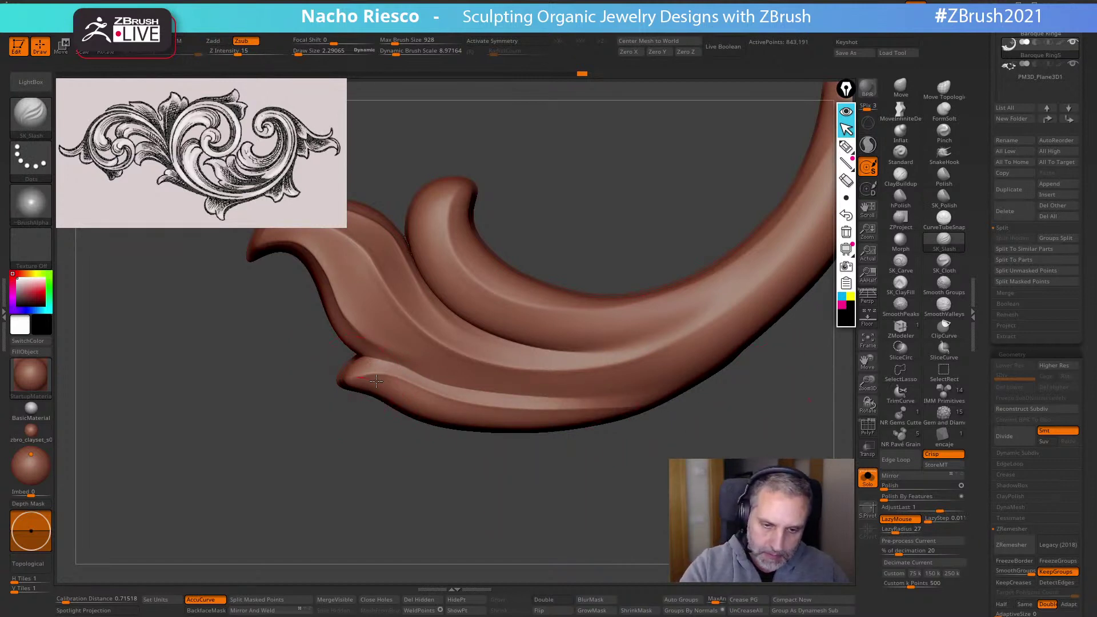
left_click_drag(484, 427, 634, 404)
Polish the ridge and surface near the tip of the lowest lobe with the SK_Polish brush
left_click_drag(670, 516, 676, 474)
mouse_move(650, 521)
left_mouse_down()
mouse_move(638, 472)
mouse_move(657, 510)
mouse_move(661, 499)
left_mouse_up()
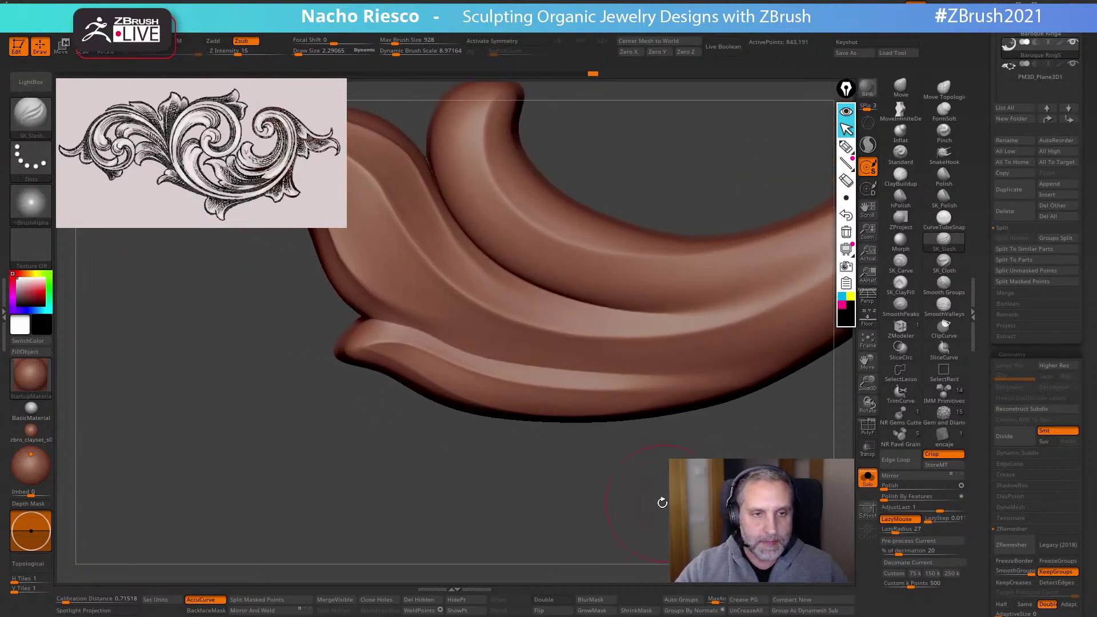
left_click_drag(455, 431, 534, 489)
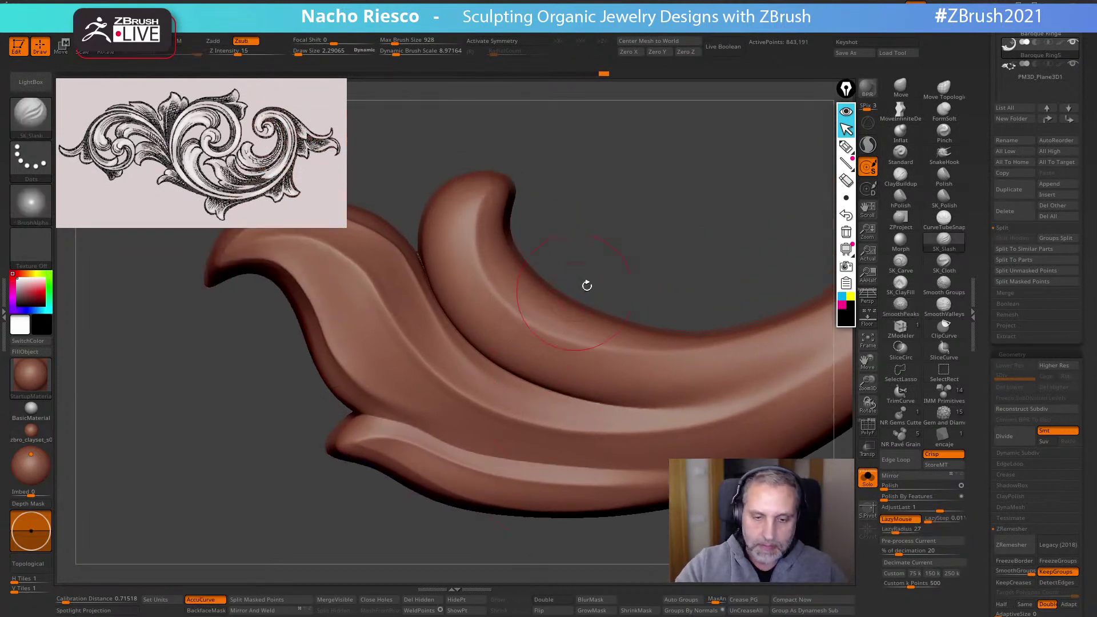
left_click_drag(586, 285, 600, 270)
left_click(944, 197)
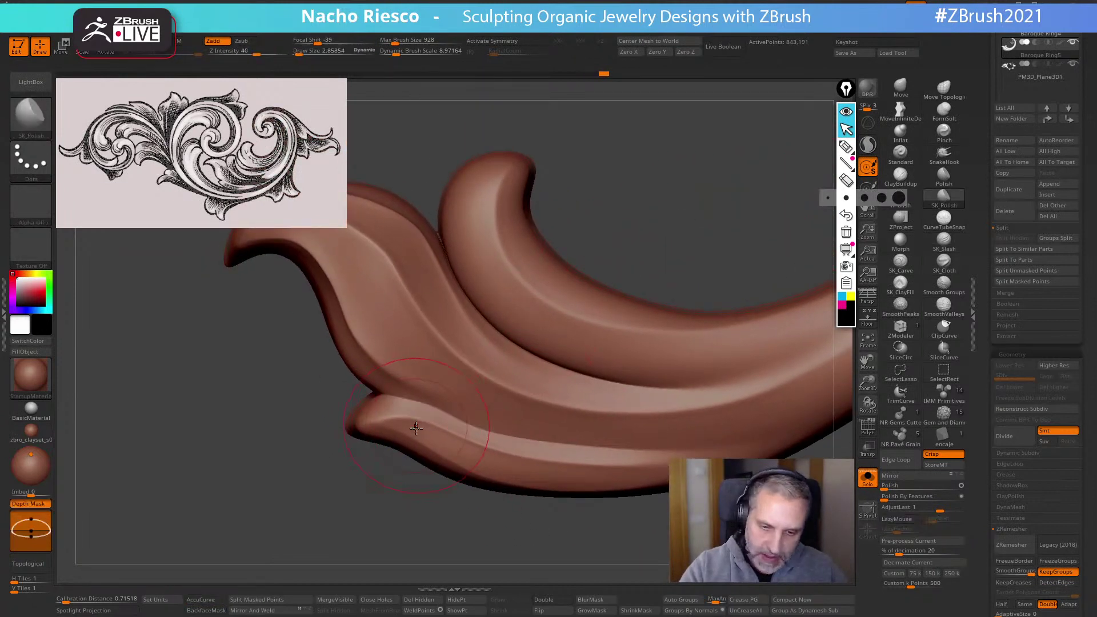
left_click_drag(416, 429, 391, 422)
Mask everything except the upper curled lobe and polish its carved surface with SK_Polish
left_click_drag(609, 247, 509, 253)
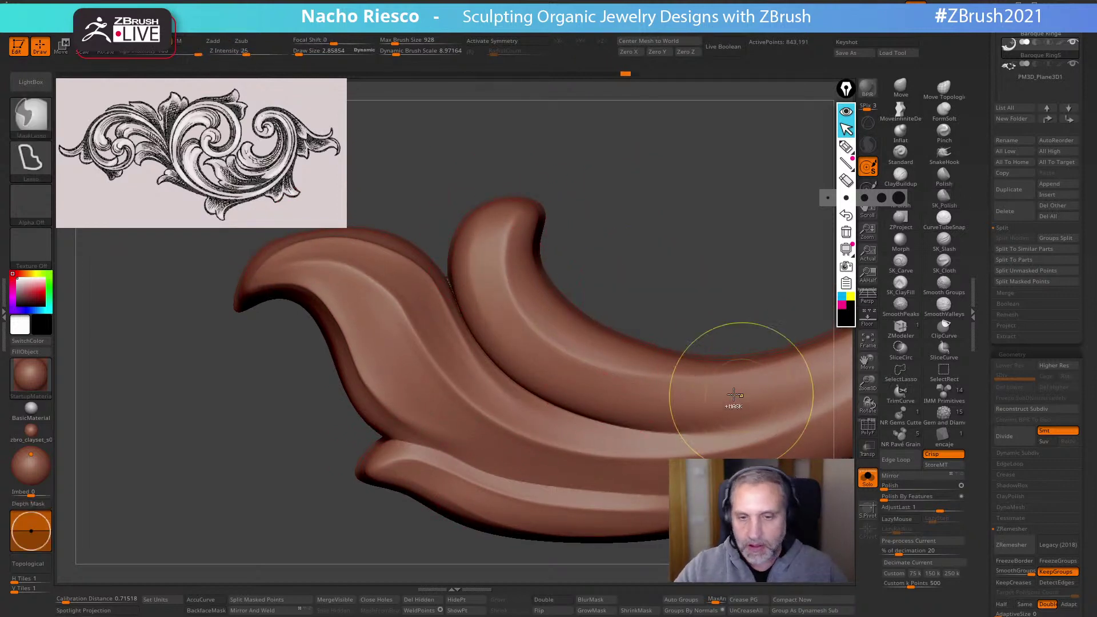
key("w")
left_click_drag(567, 372, 610, 372)
key("q")
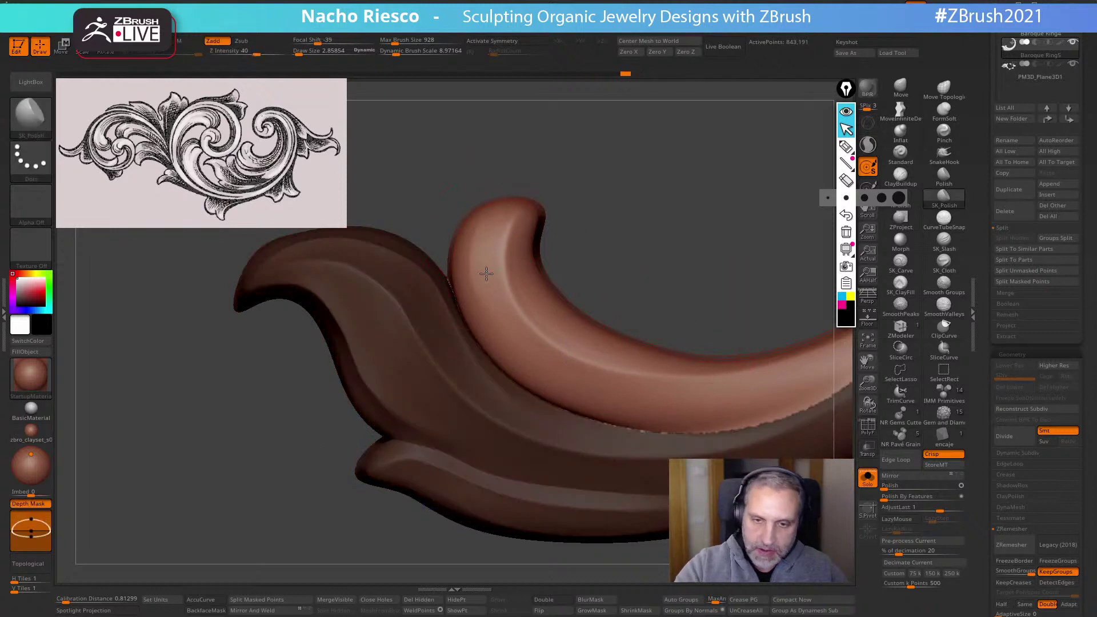
left_click_drag(527, 334, 526, 342)
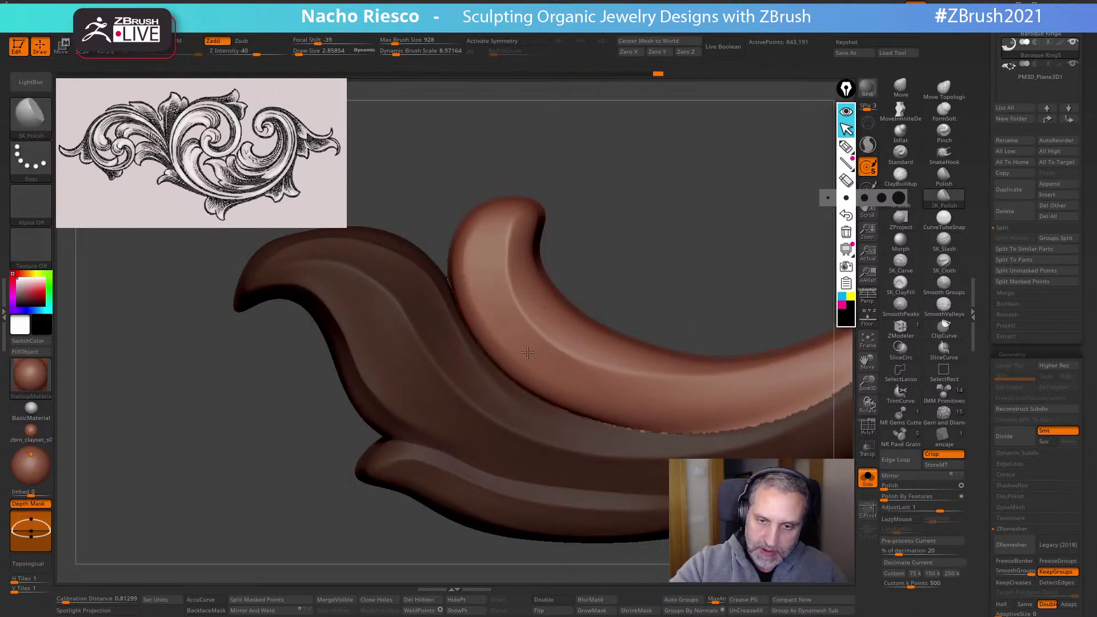
Clear the mask and mask the upper curl and the lowest lobe, leaving only the large lobe editable
left_click(657, 171, "ctrl")
left_click(660, 204, "ctrl")
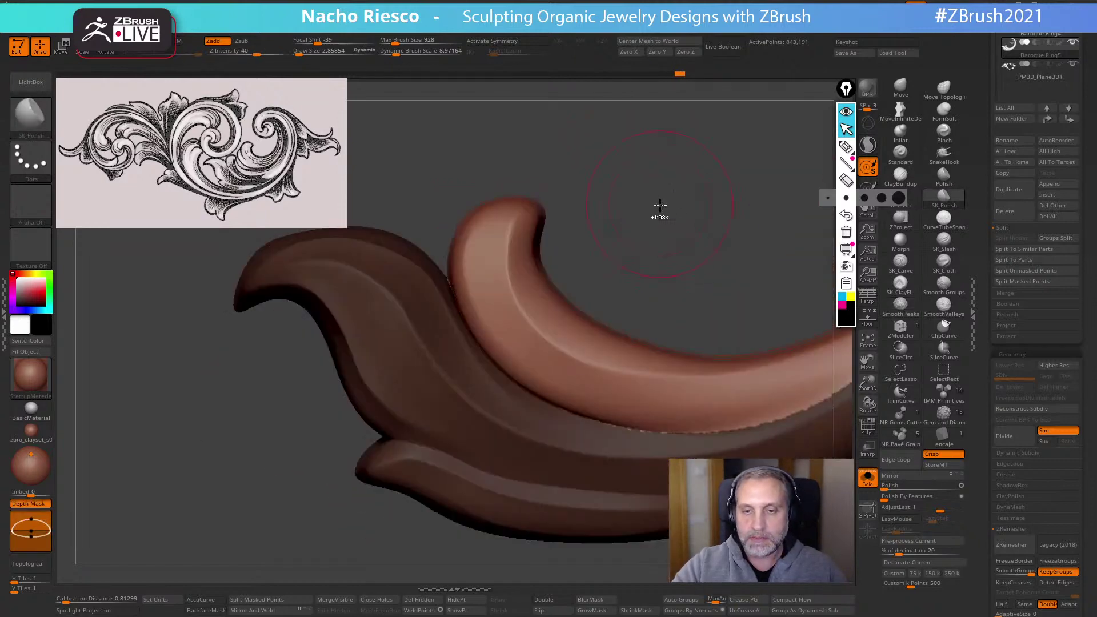
left_click_drag(660, 205, 596, 301)
key("w")
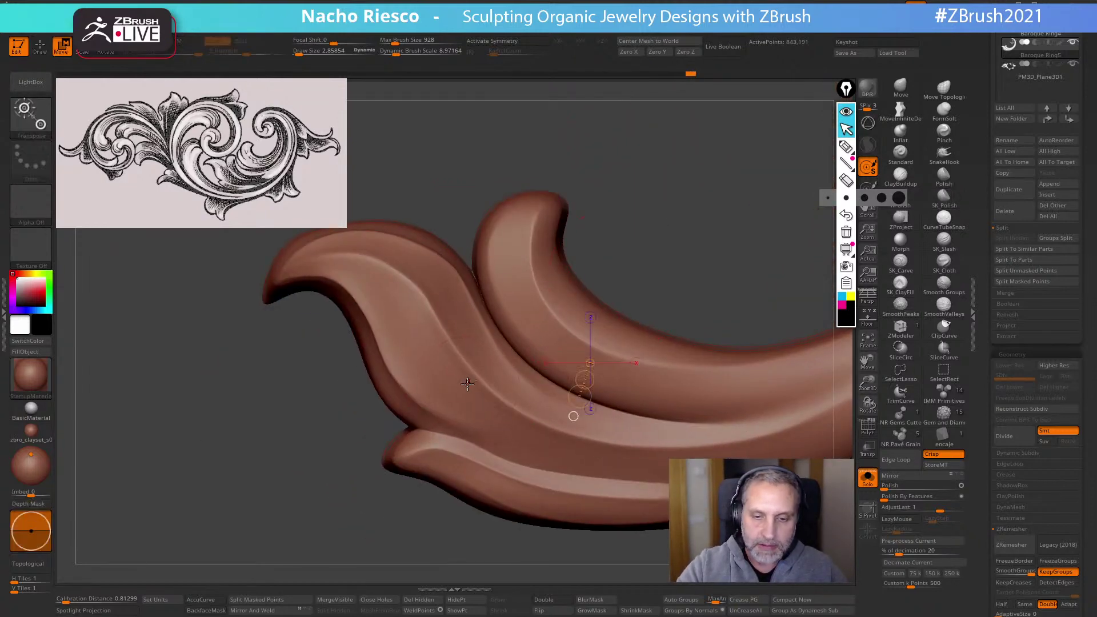
mouse_move(467, 383)
right_mouse_down()
mouse_move(440, 446)
mouse_move(545, 253)
right_mouse_up()
key("q")
right_click_drag(450, 236, 503, 243, "alt")
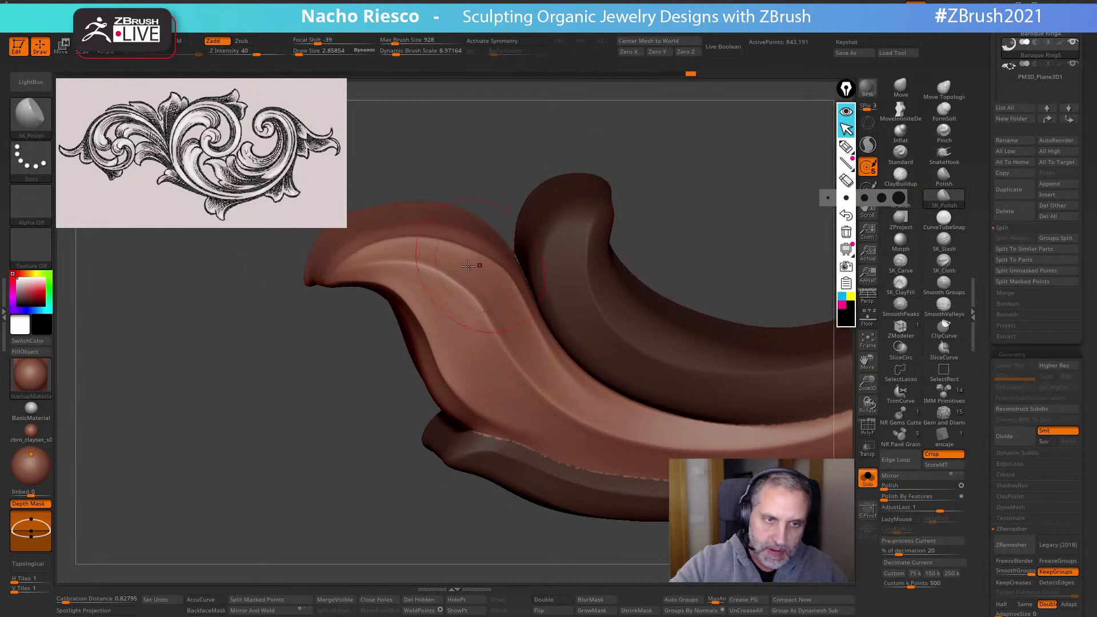
Polish the central ridge of the large lobe with SK_Polish at a draw size of about 2.29
key("s")
left_click(447, 260)
type("s")
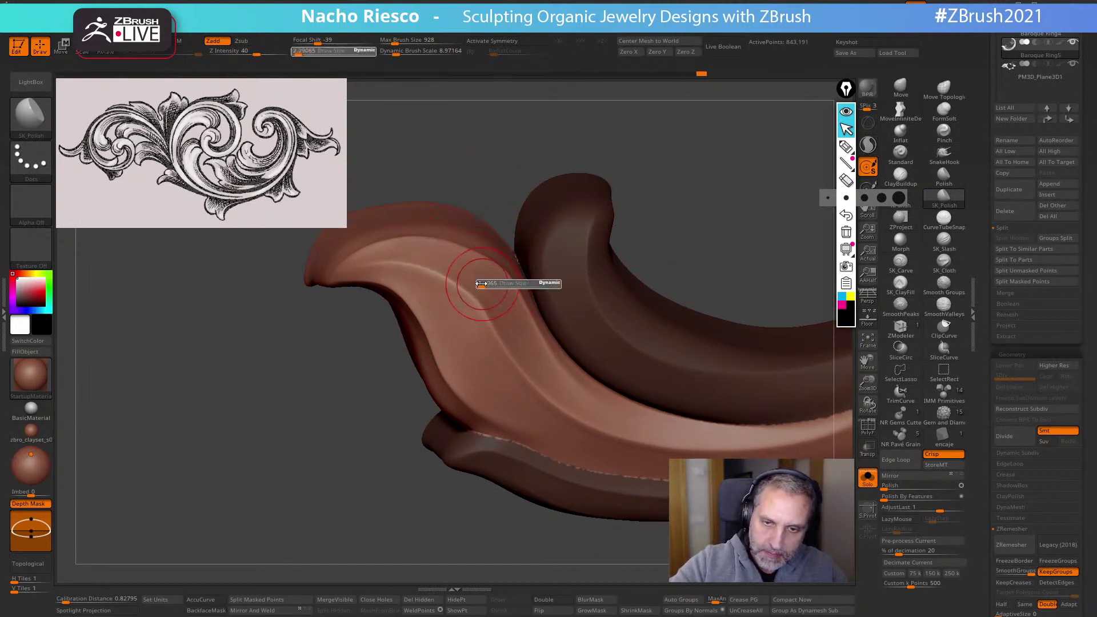
type("s1")
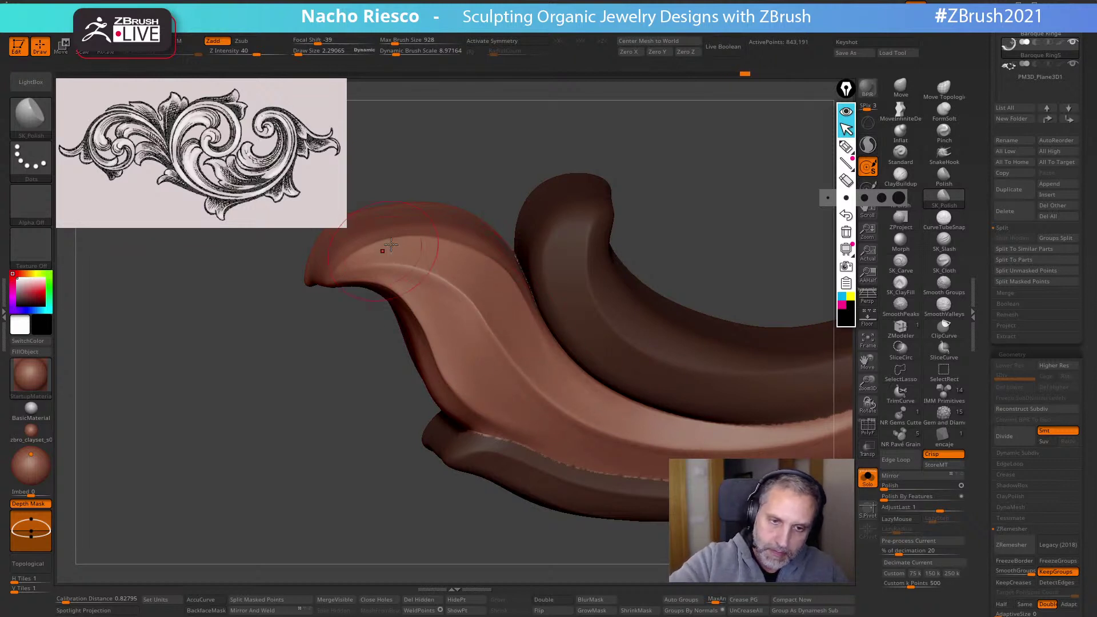
left_click_drag(528, 357, 599, 401)
Fill the surface beside the large lobe's central ridge with SK_ClayFill at a draw size of about 1.46, and clear the mask
mouse_move(665, 200)
right_mouse_down()
mouse_move(678, 223)
mouse_move(695, 225)
mouse_move(683, 196)
mouse_move(738, 217)
right_mouse_up()
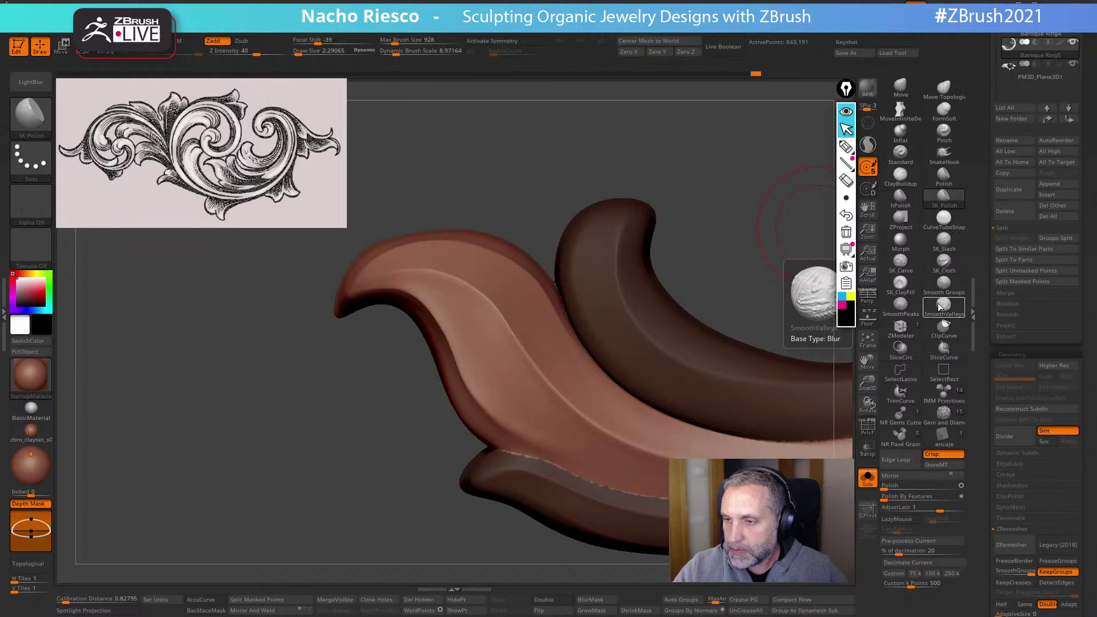
left_click(900, 284)
key("s")
left_click_drag(449, 315, 459, 305)
key("s")
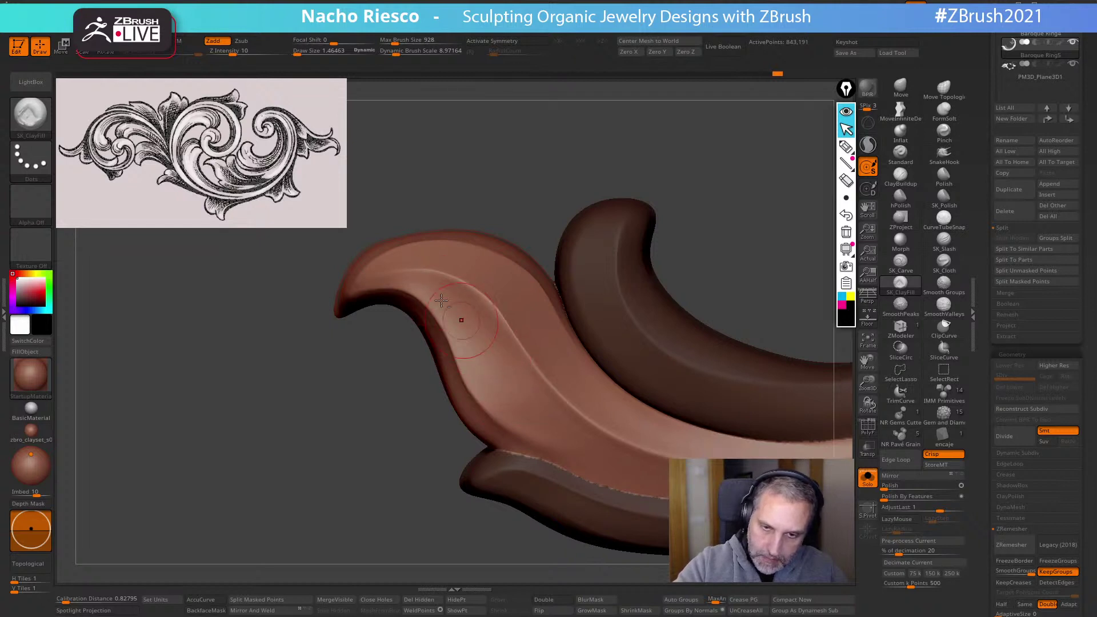
left_click_drag(479, 341, 481, 343)
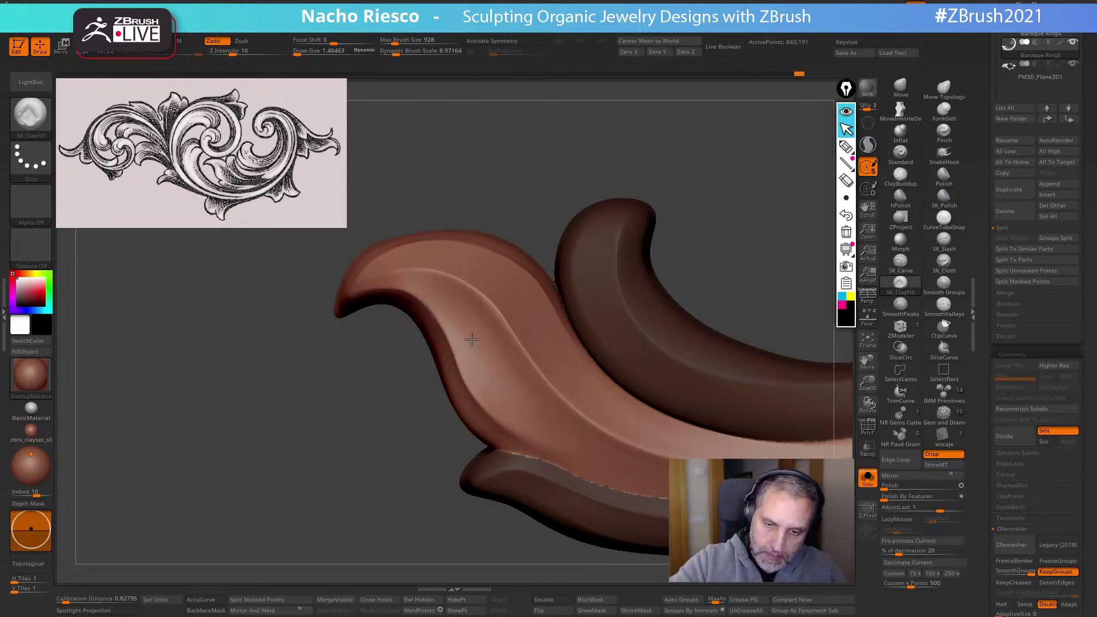
left_click_drag(472, 339, 662, 421)
mouse_move(721, 235)
left_mouse_down("ctrl")
mouse_move(732, 257)
mouse_move(680, 223)
left_mouse_up("ctrl")
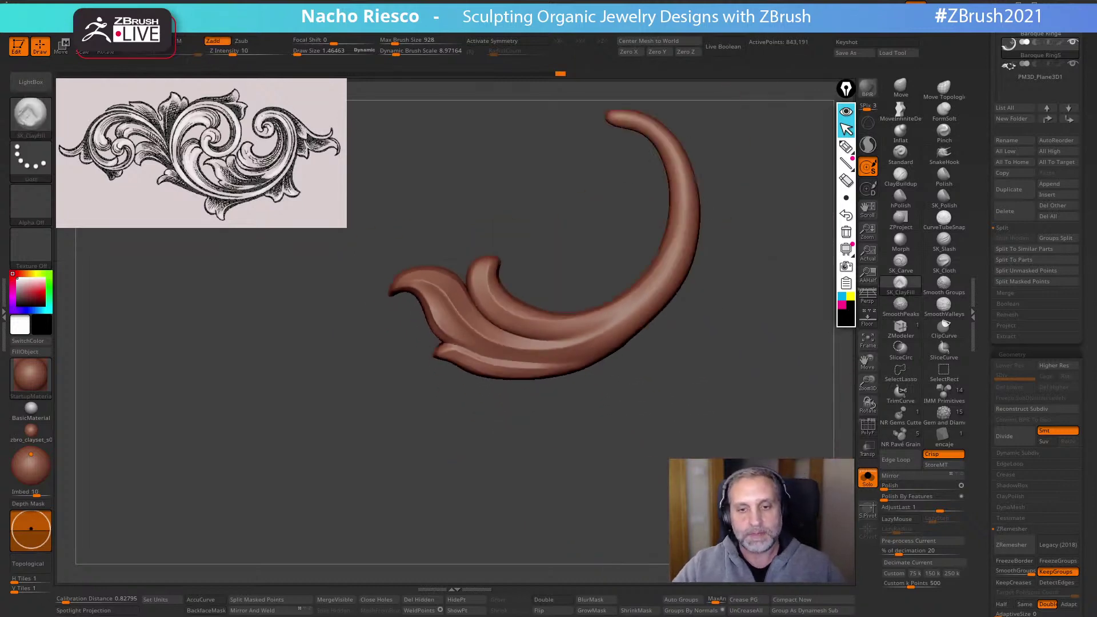
Show the whole ornament in side view and adjust the leaf stem's height with the MoveInfiniteDepth brush at a draw size of about 12.6
mouse_move(731, 355)
left_mouse_down()
mouse_move(669, 422)
mouse_move(717, 371)
left_mouse_up()
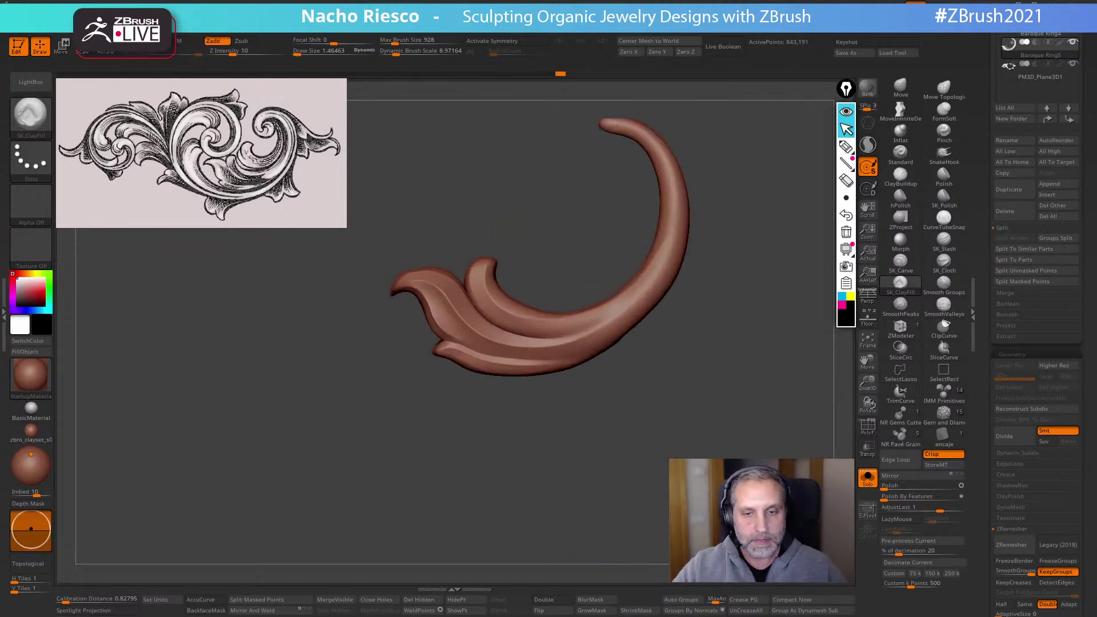
left_click(868, 478)
mouse_move(663, 479)
left_mouse_down("alt")
mouse_move(659, 535)
mouse_move(730, 412)
mouse_move(739, 338)
mouse_move(755, 341)
left_mouse_up("alt")
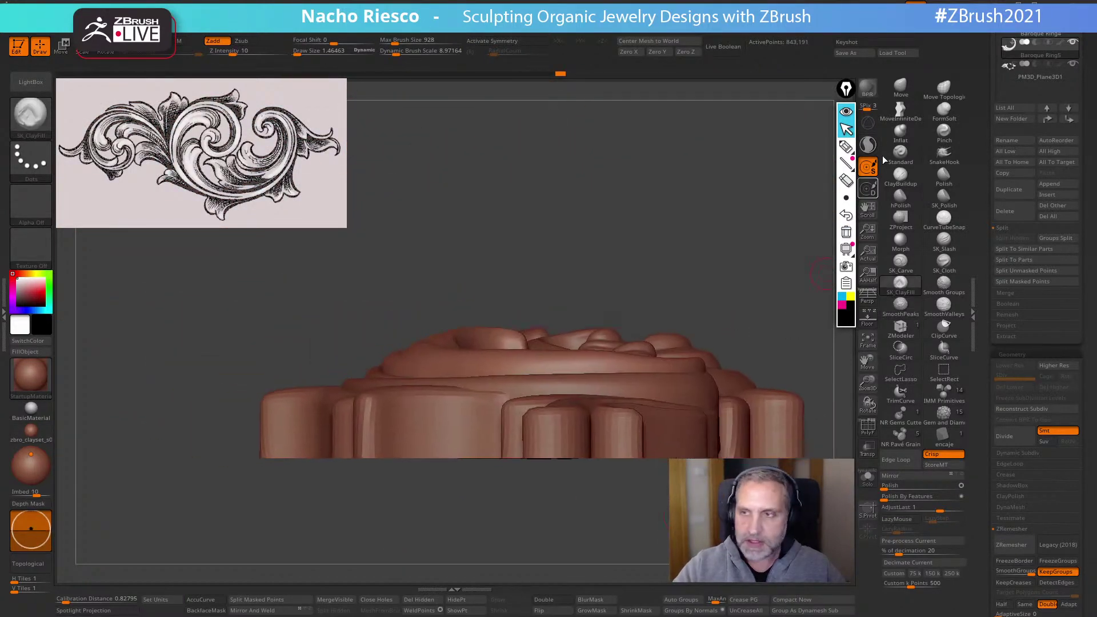
left_click(900, 89)
left_click(900, 112)
key("s")
left_click_drag(483, 368, 489, 367)
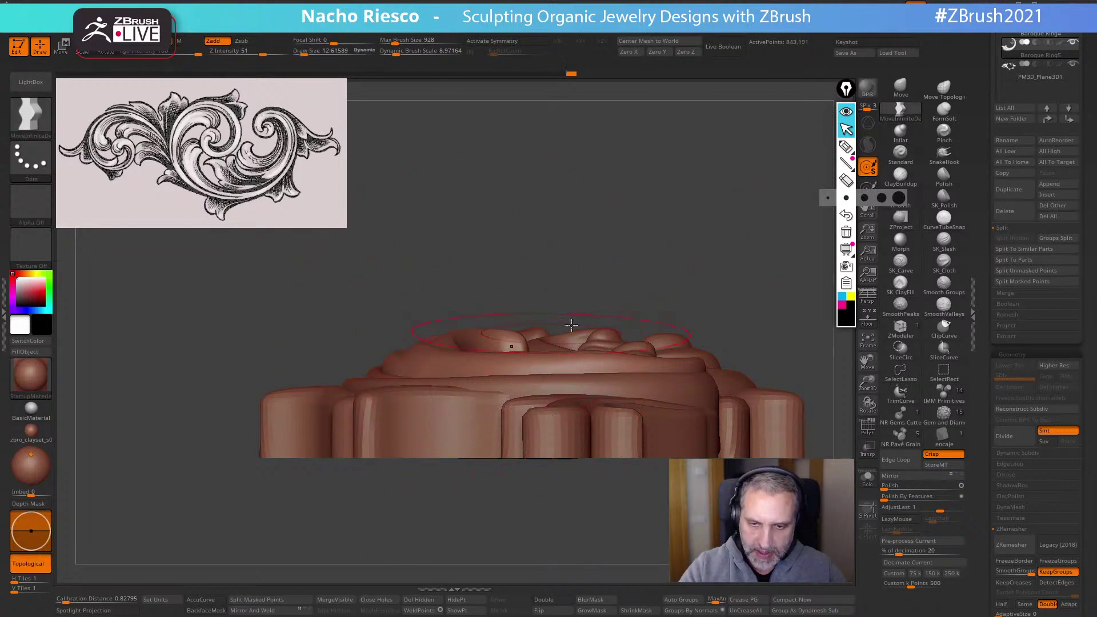
Turn off BackfaceMask for the Move brush and reshape the leaf stem's side profile at a draw size of about 8.43
left_click(900, 88)
key("s")
left_click_drag(500, 363, 498, 363)
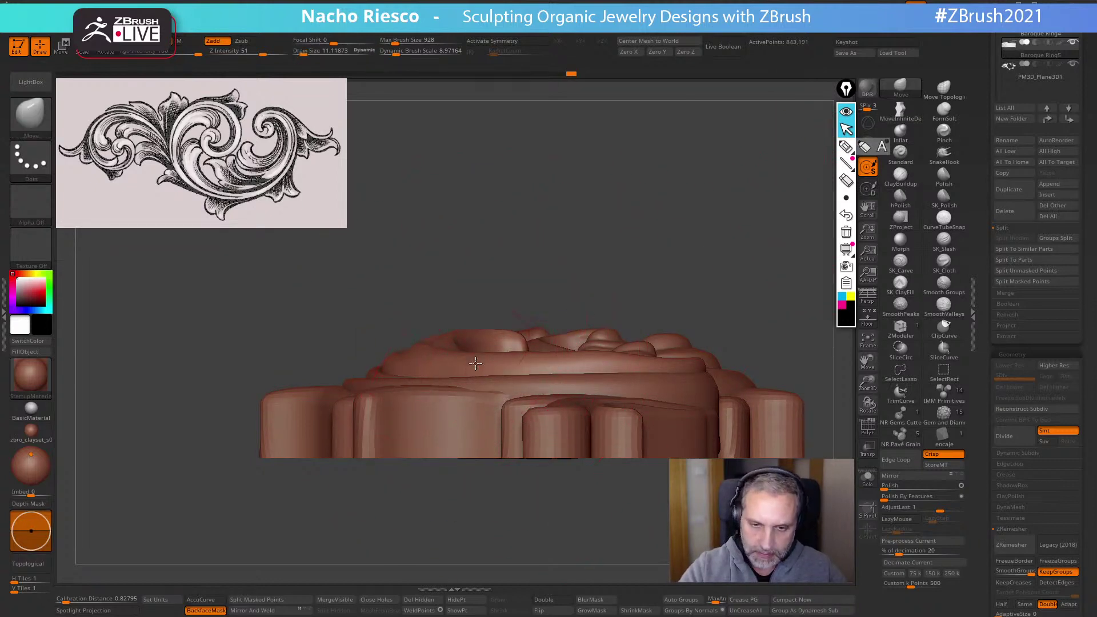
left_click(212, 609)
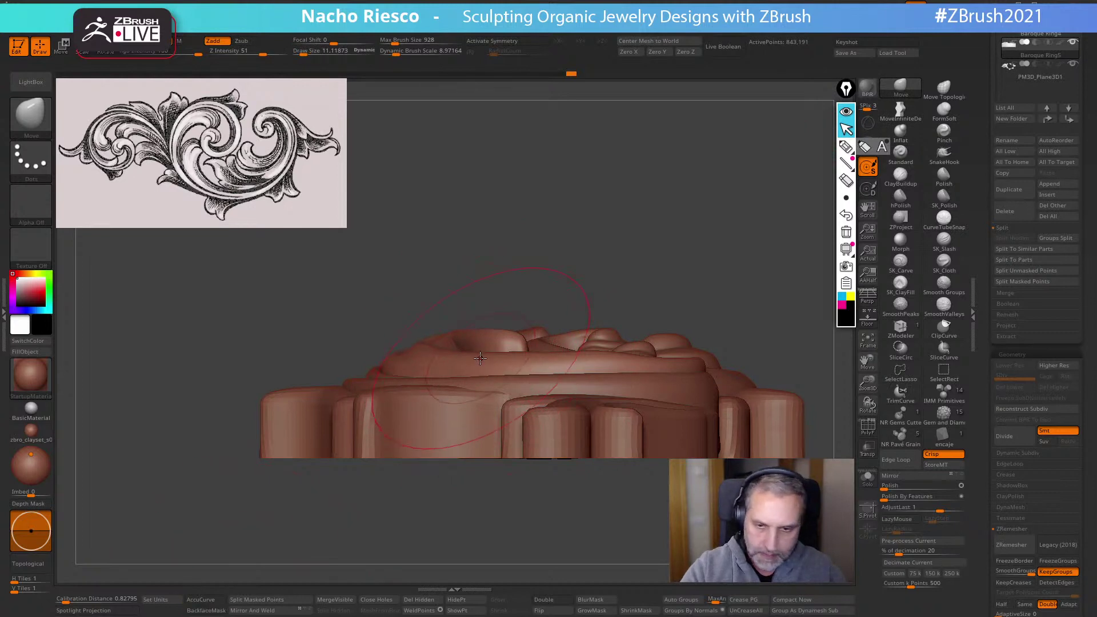
key("s")
mouse_move(560, 359)
left_mouse_down()
mouse_move(611, 370)
mouse_move(597, 364)
left_mouse_up()
key("s")
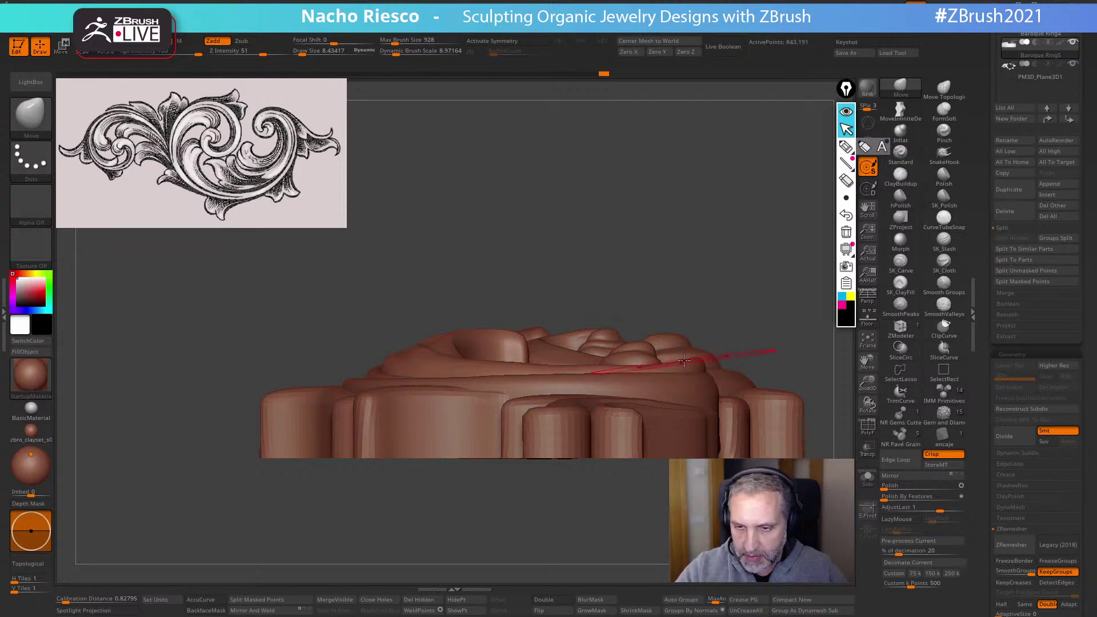
left_click_drag(684, 360, 679, 360)
Adjust the leaf stem's position among the neighbouring scrolls with the Move brush at a draw size of about 17.7
mouse_move(679, 361)
right_mouse_down()
mouse_move(714, 374)
mouse_move(726, 365)
mouse_move(636, 480)
mouse_move(575, 507)
mouse_move(588, 436)
right_mouse_up()
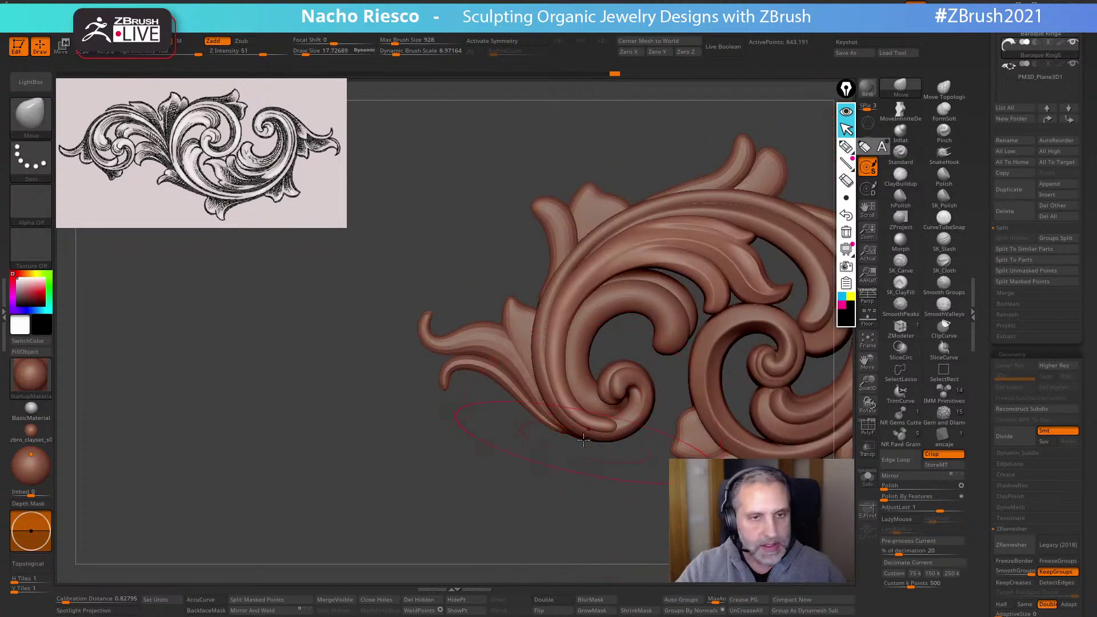
left_click_drag(594, 420, 601, 423)
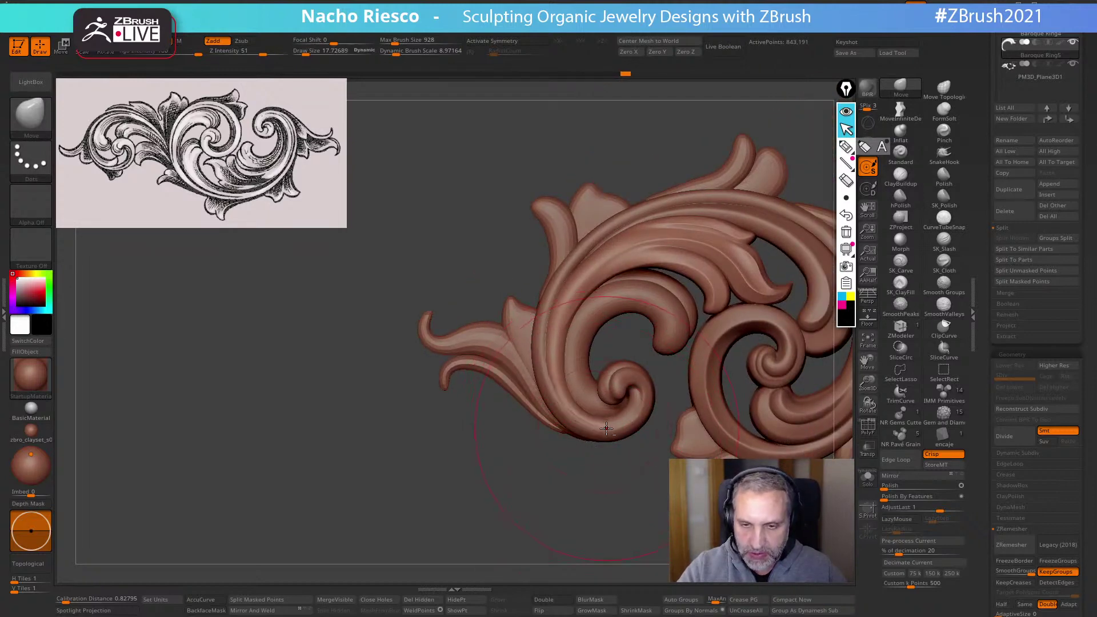
right_click_drag(590, 486, 737, 303)
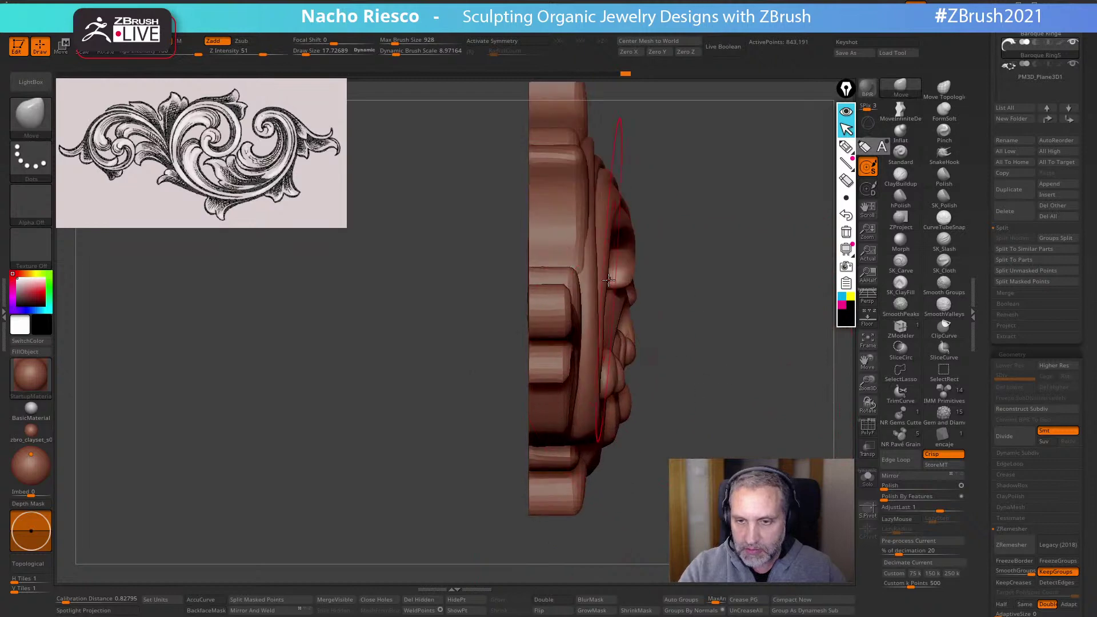
mouse_move(747, 244)
right_mouse_down()
mouse_move(571, 526)
mouse_move(640, 497)
mouse_move(715, 486)
mouse_move(776, 354)
mouse_move(791, 299)
mouse_move(780, 285)
right_mouse_up()
key("s")
left_click_drag(504, 360, 496, 358)
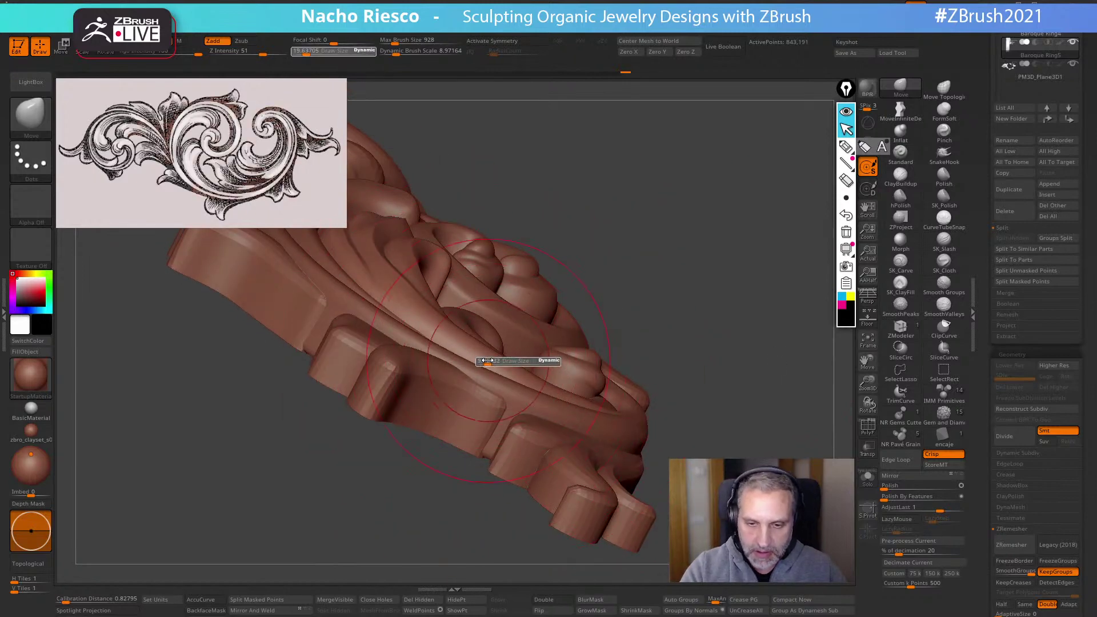
Isolate the leaf and polish the top of its curved stem with SK_Polish at draw sizes of about 5.18 to 11.1
right_click_drag(684, 321, 784, 440)
left_click(867, 478)
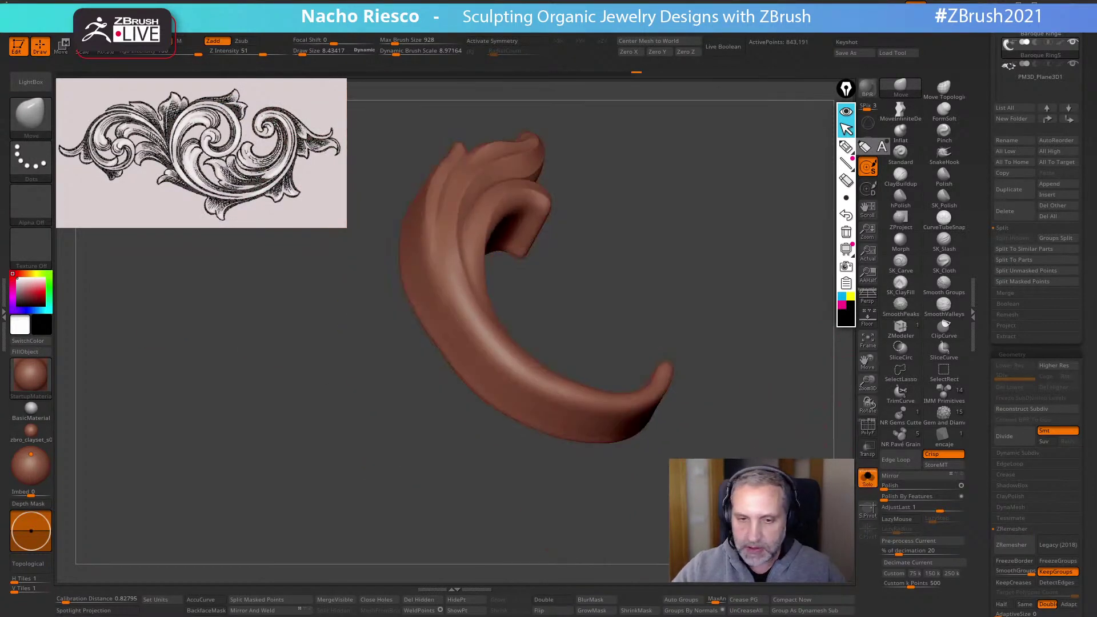
left_click(944, 196)
key("s")
left_click_drag(442, 270, 447, 270)
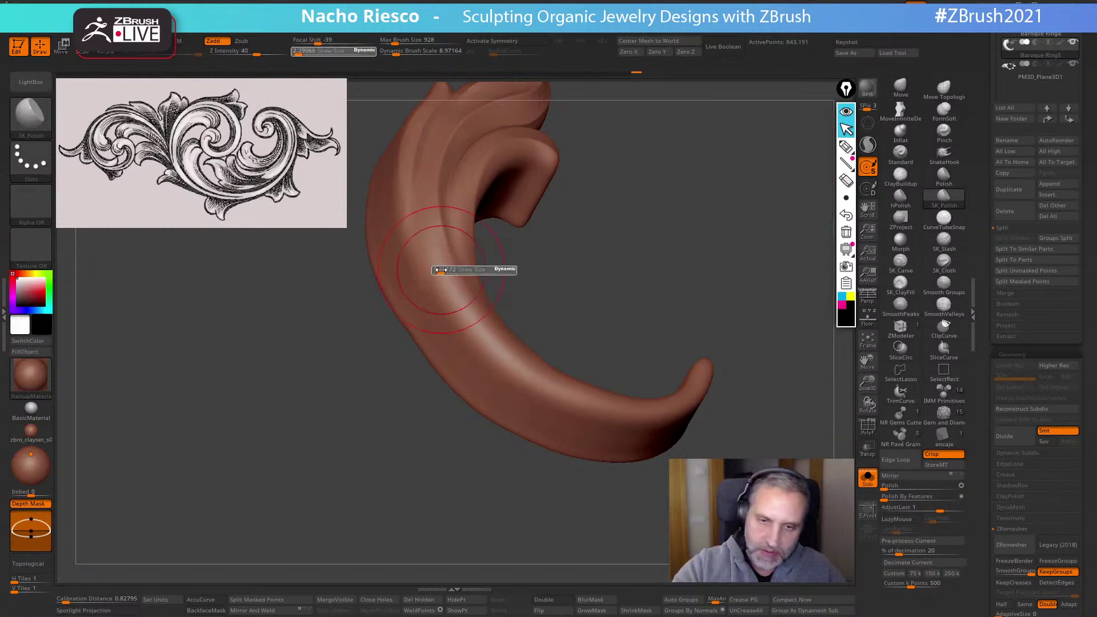
key("s")
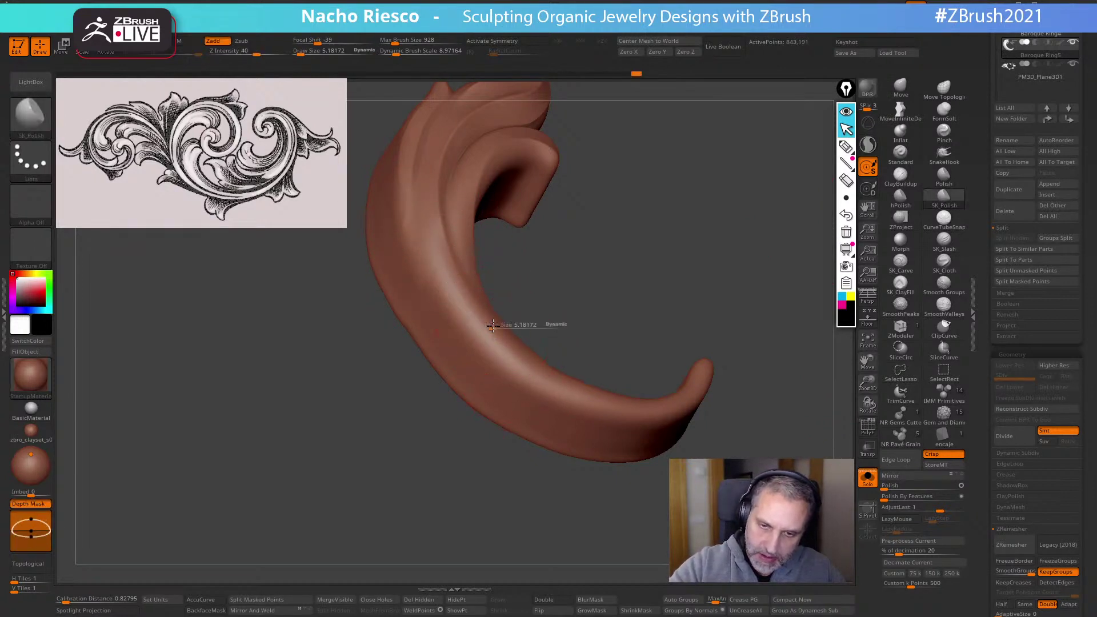
mouse_move(494, 326)
left_mouse_down()
mouse_move(513, 326)
mouse_move(502, 327)
left_mouse_up()
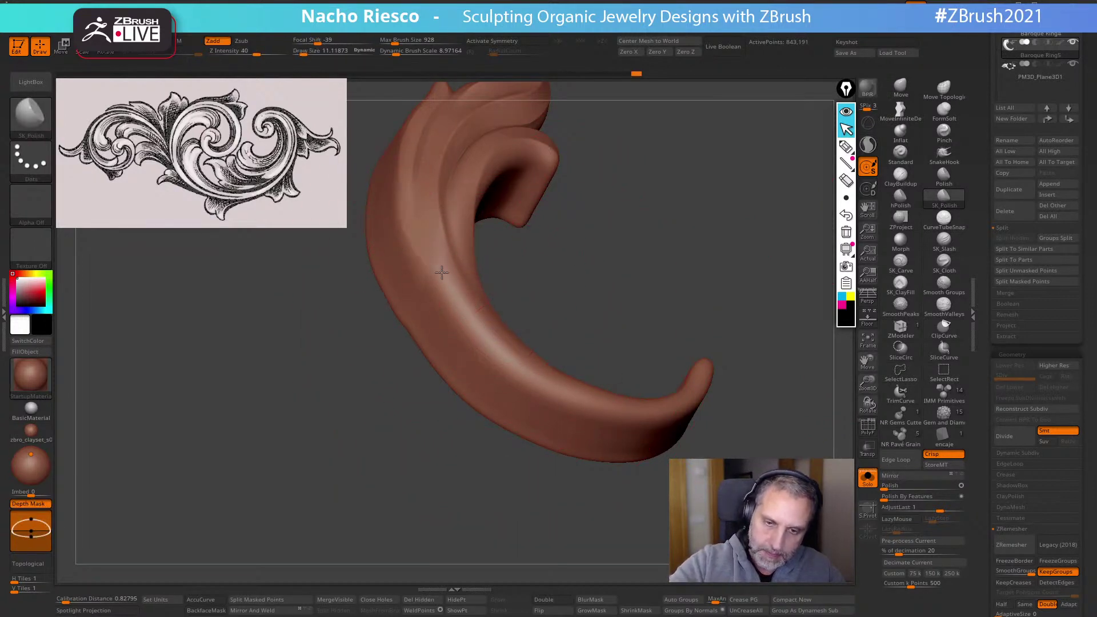
key("s")
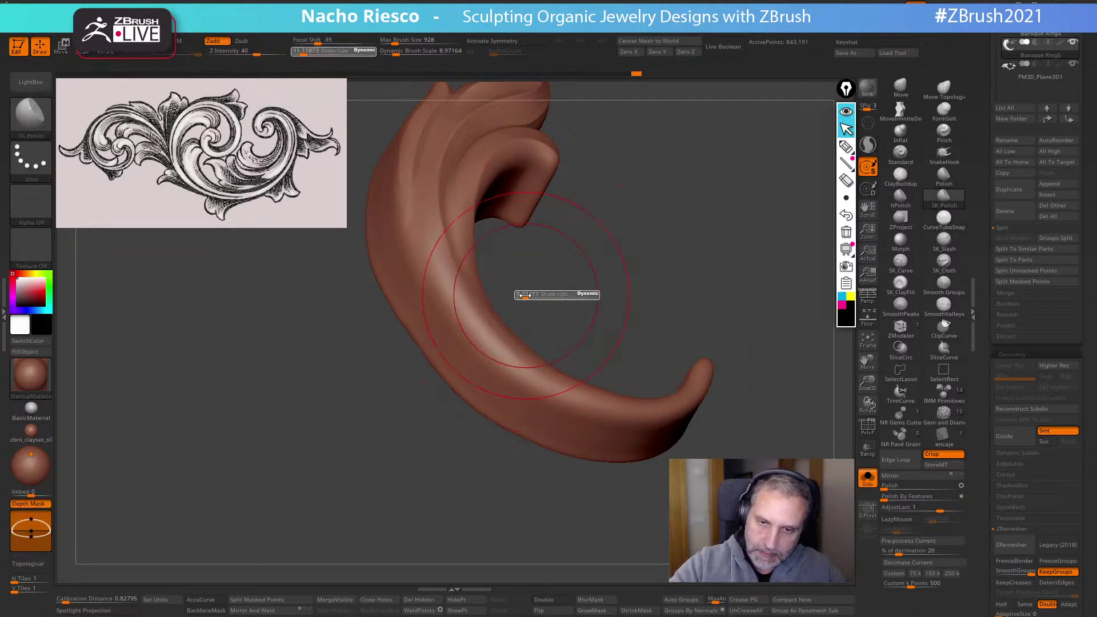
left_click_drag(525, 294, 502, 288)
left_click_drag(477, 330, 584, 403)
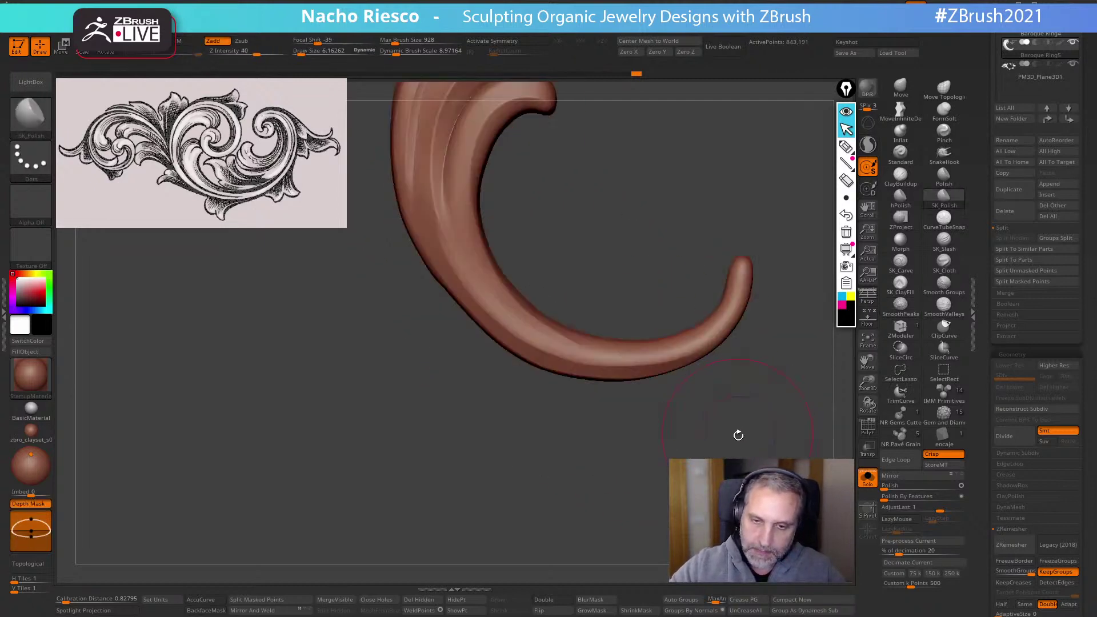
Polish a continuous ridge along the leaf stem up to its curled tip with SK_Polish at a draw size of about 5.18
mouse_move(710, 501)
left_mouse_down()
mouse_move(673, 447)
mouse_move(710, 409)
mouse_move(702, 445)
mouse_move(649, 514)
mouse_move(609, 529)
left_mouse_up()
key("s")
mouse_move(434, 436)
left_mouse_down()
mouse_move(513, 397)
mouse_move(563, 352)
mouse_move(586, 309)
left_mouse_up()
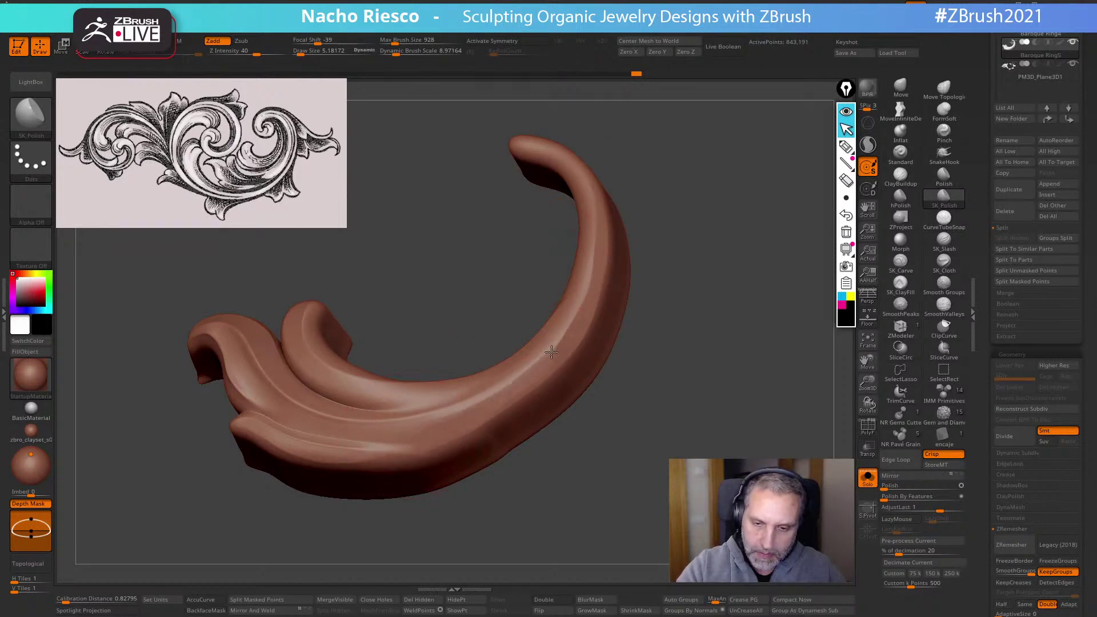
left_click_drag(607, 131, 545, 358)
Soften the stem's ridge with SmoothPeaks and polish the stem's outer side around the lowest lobe with SK_Polish
key("shift")
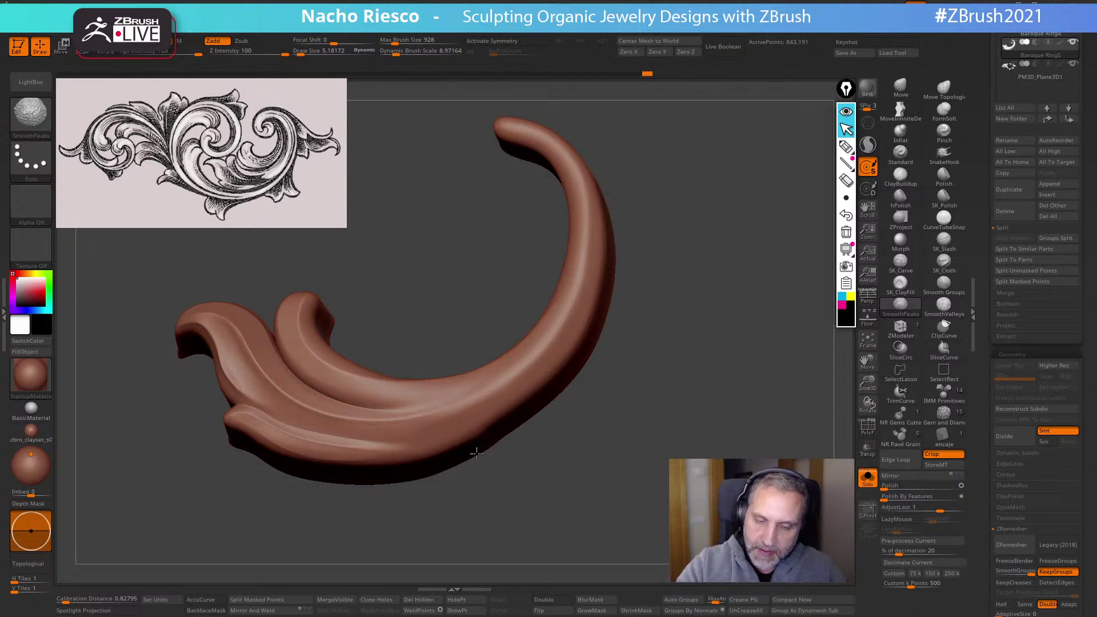
mouse_move(654, 336)
left_mouse_down()
mouse_move(649, 377)
mouse_move(717, 446)
mouse_move(718, 400)
mouse_move(685, 423)
left_mouse_up()
left_click_drag(460, 435, 399, 445)
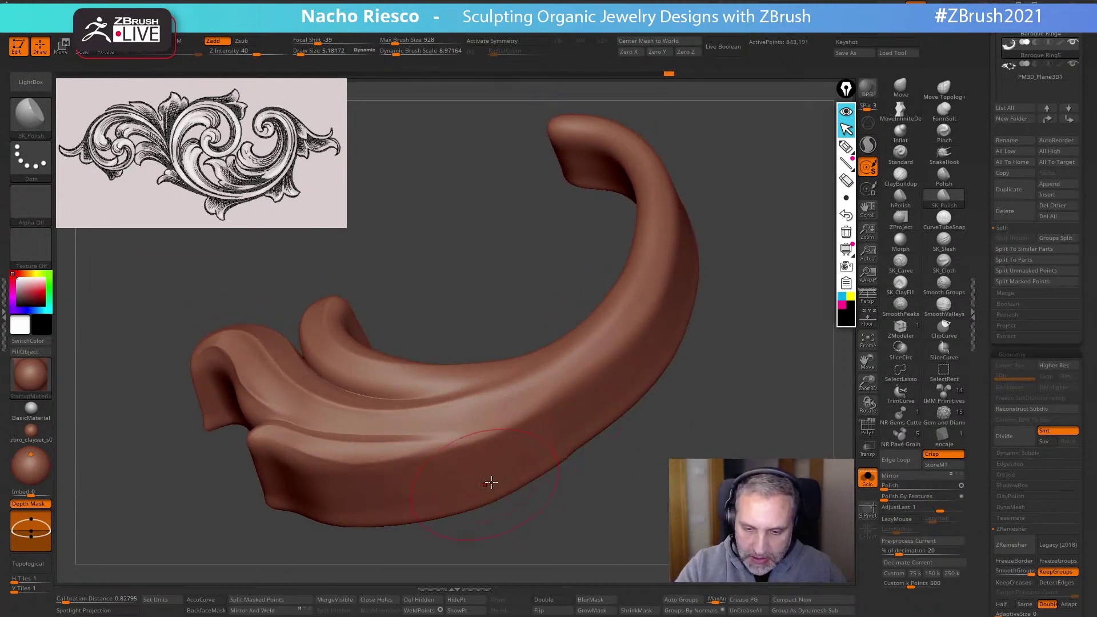
mouse_move(420, 509)
left_mouse_down()
mouse_move(543, 485)
mouse_move(629, 507)
mouse_move(560, 428)
left_mouse_up()
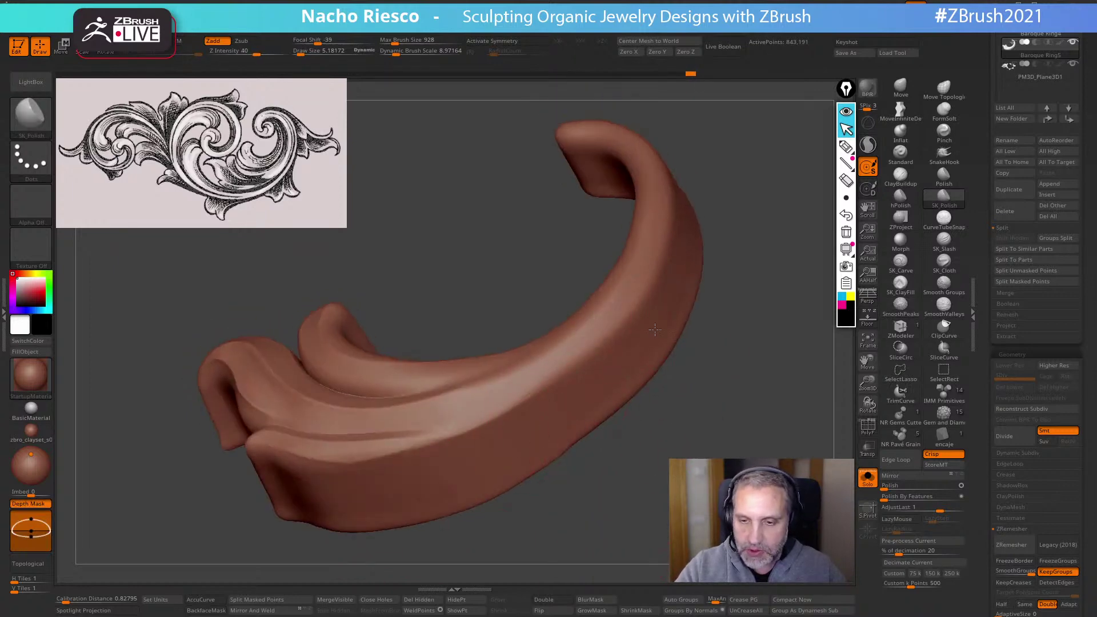
left_click_drag(715, 328, 651, 304)
left_click_drag(643, 453, 720, 394)
Show the whole ornament again and adjust the leaf stem against its neighbours with the Move brush at a draw size of about 7.25
left_click(867, 477)
key("f")
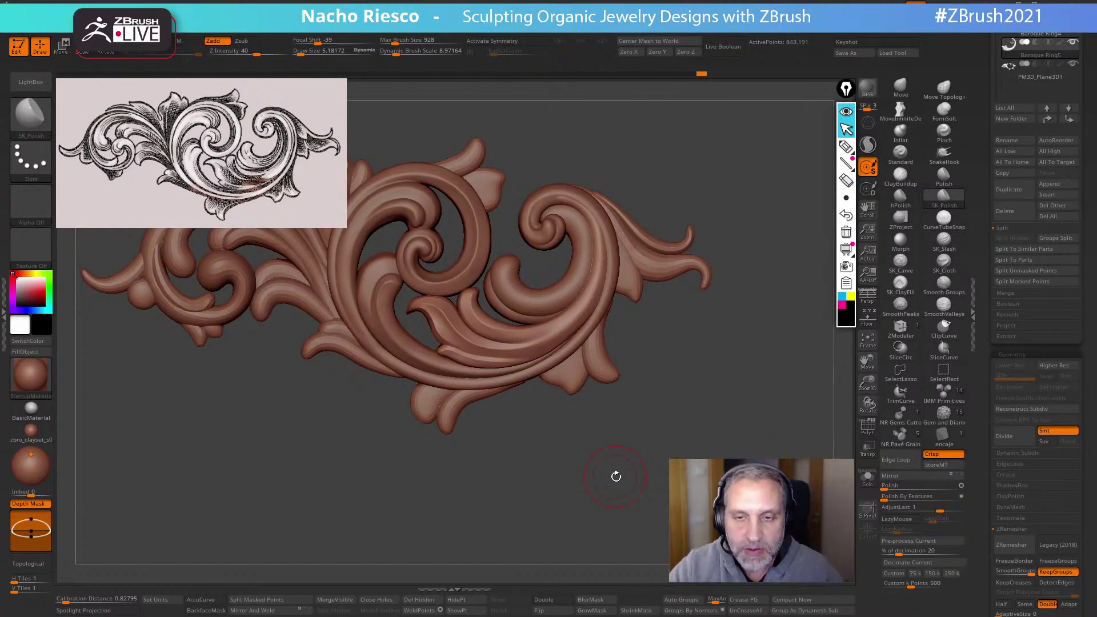
left_click_drag(616, 476, 817, 337, "alt")
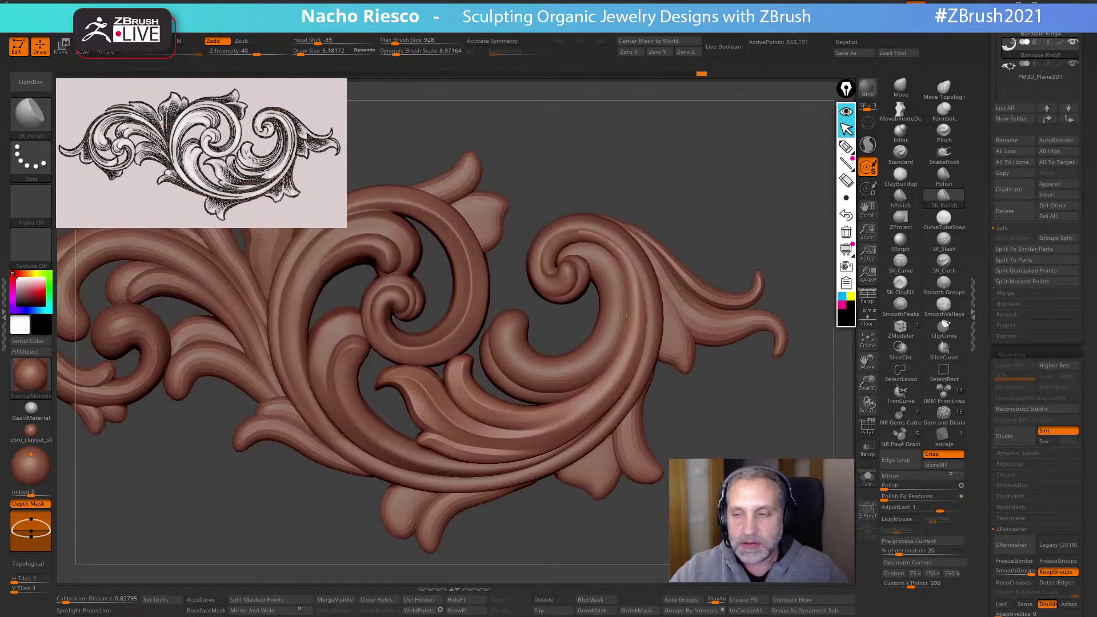
left_click(901, 88)
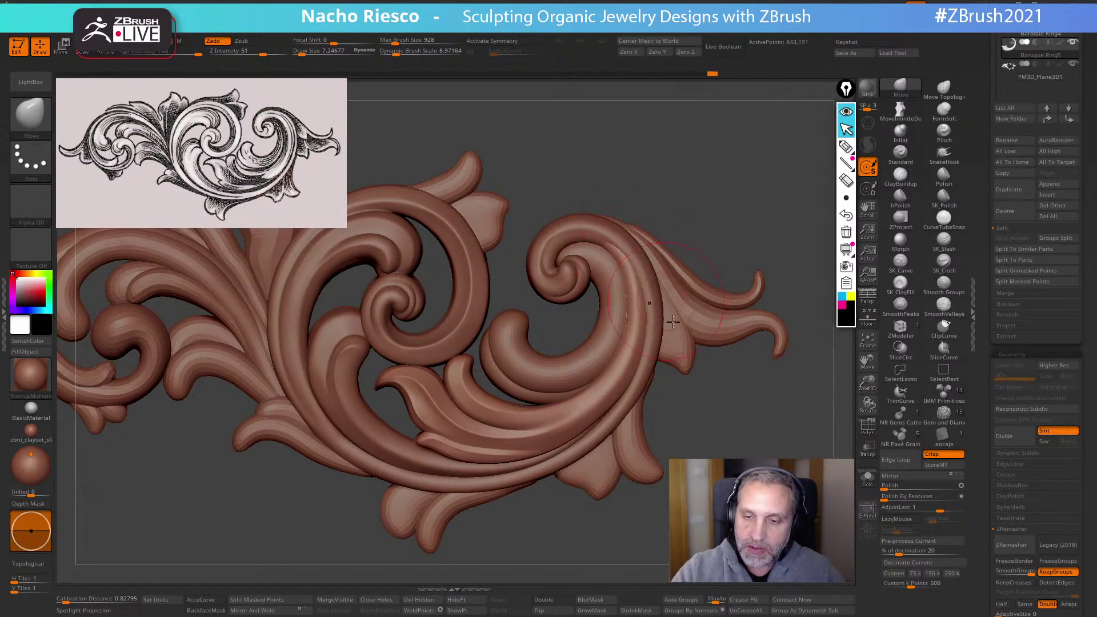
left_click_drag(708, 417, 762, 444)
Isolate the leaf and refine the stem's inner contour next to the upper curl with the Move brush at a draw size of about 5.18
left_click(868, 477)
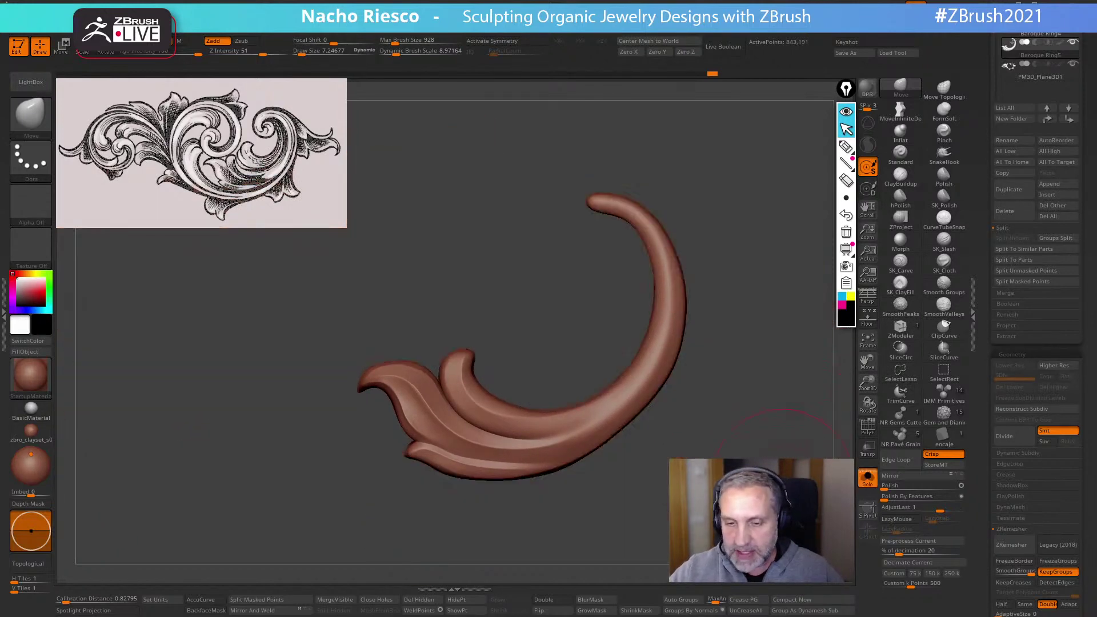
key("s")
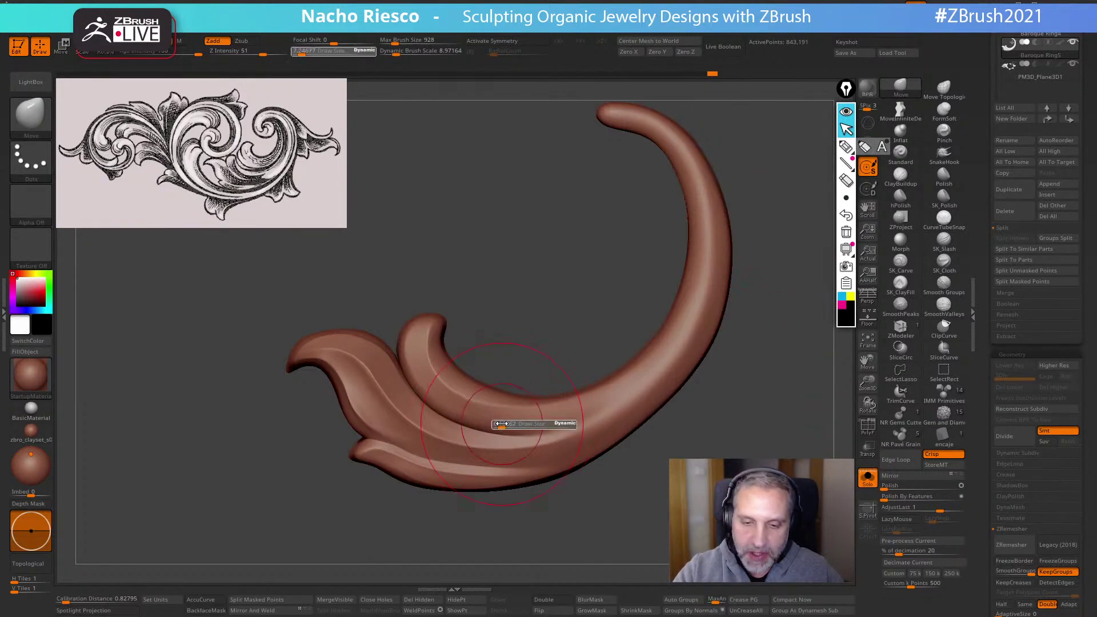
left_click_drag(499, 424, 498, 424)
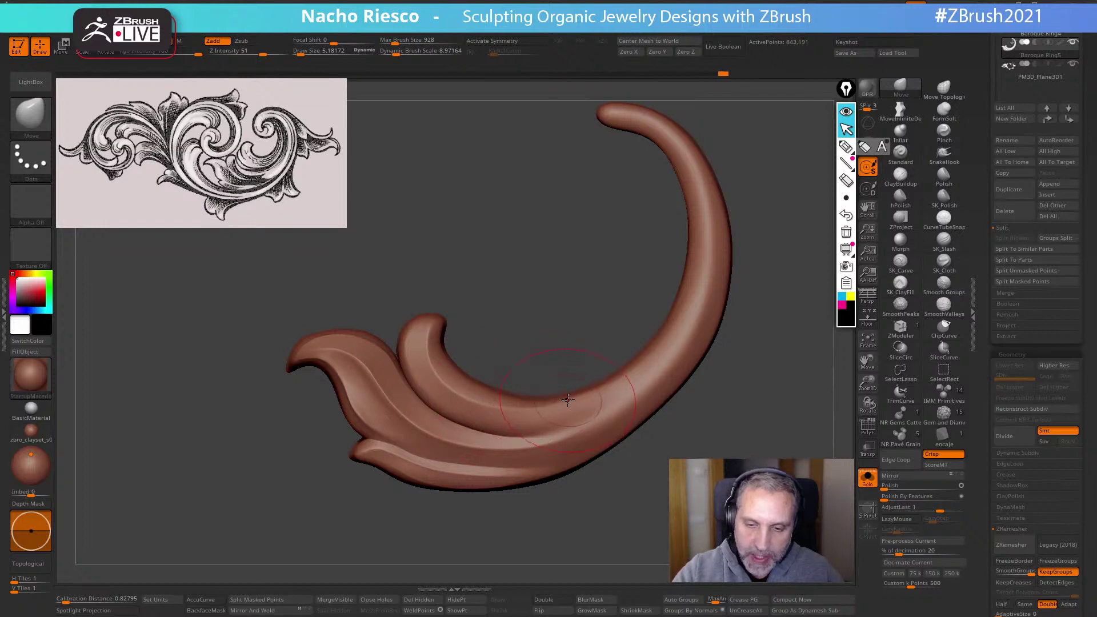
left_click_drag(659, 463, 671, 488)
Build up the inner side of the stem from the upper curl towards the tip with SK_ClayFill at a draw size of about 4.3
left_click(901, 283)
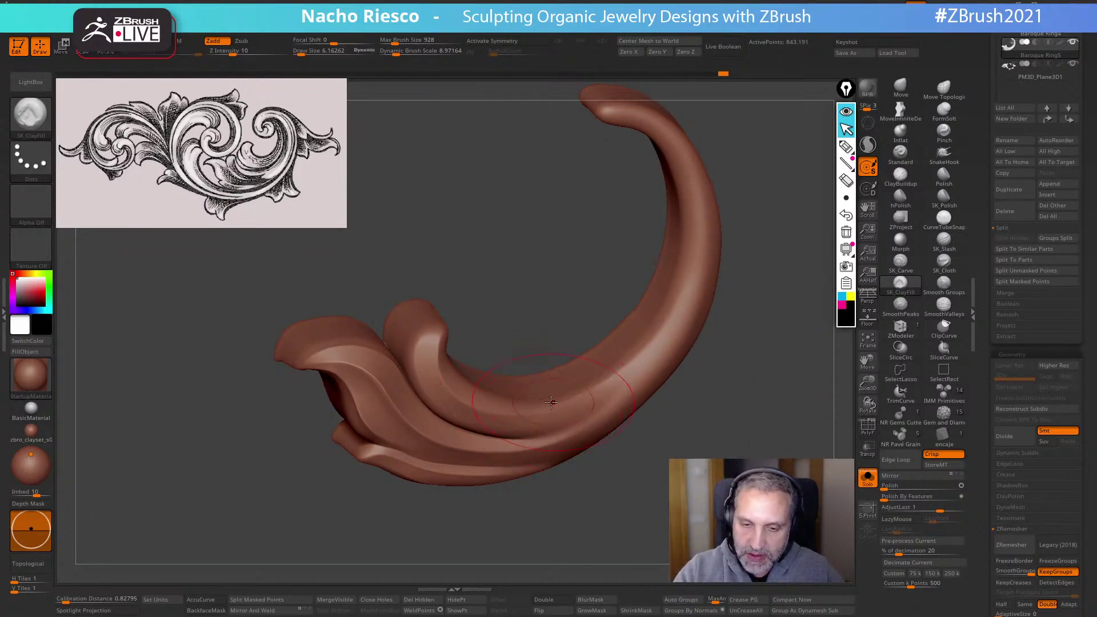
key("ctrl")
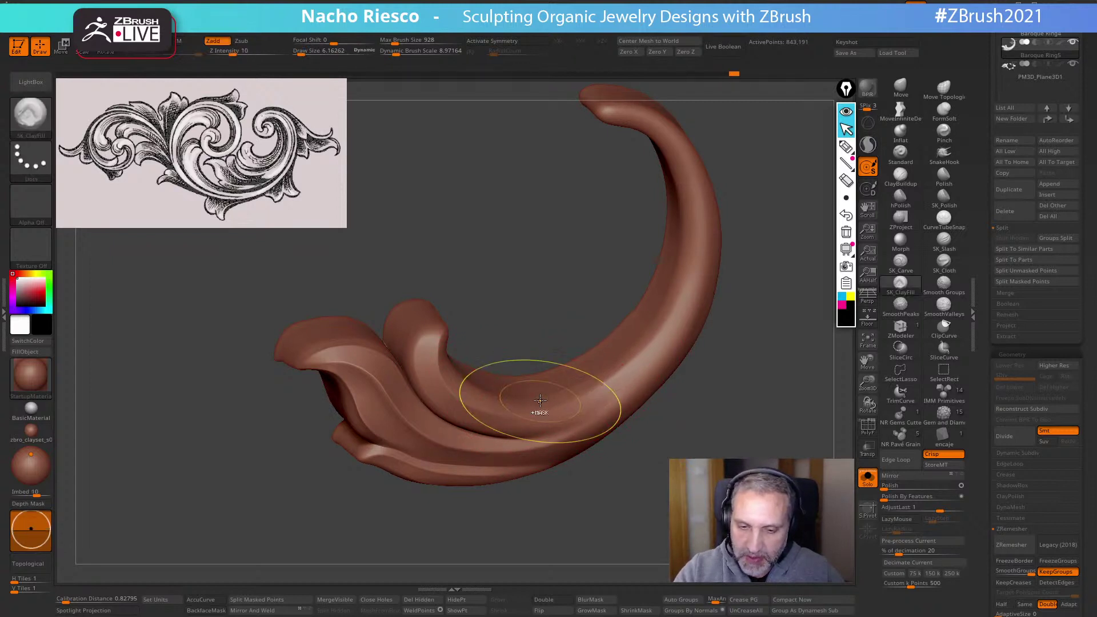
key("s")
left_click_drag(540, 398, 537, 399)
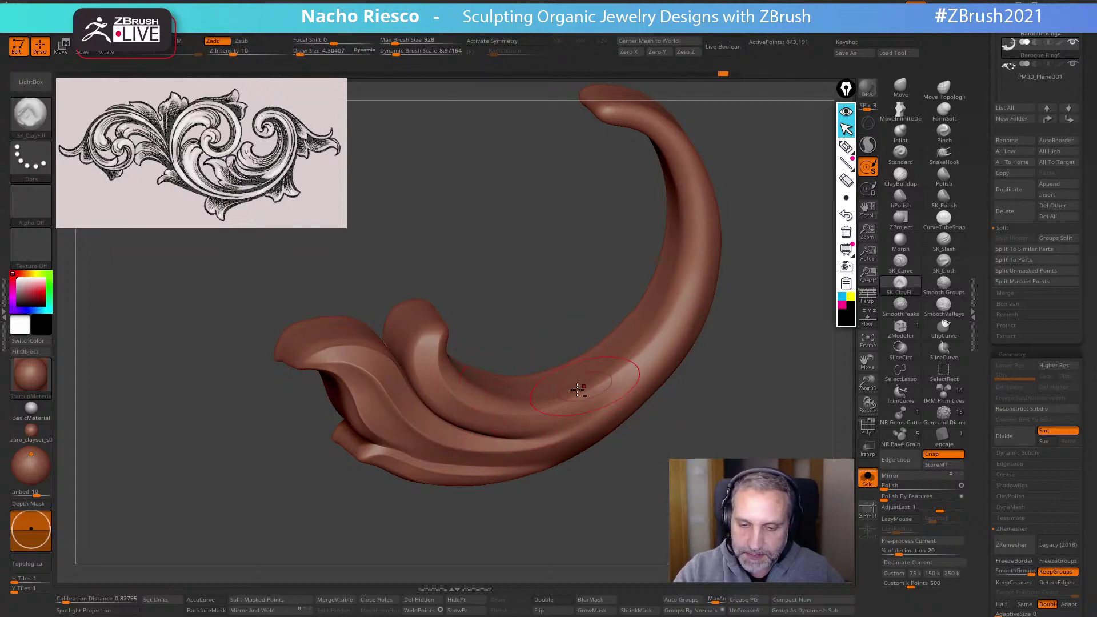
mouse_move(634, 374)
left_mouse_down()
mouse_move(619, 366)
mouse_move(664, 328)
left_mouse_up()
mouse_move(679, 262)
left_mouse_down()
mouse_move(629, 362)
mouse_move(676, 295)
left_mouse_up()
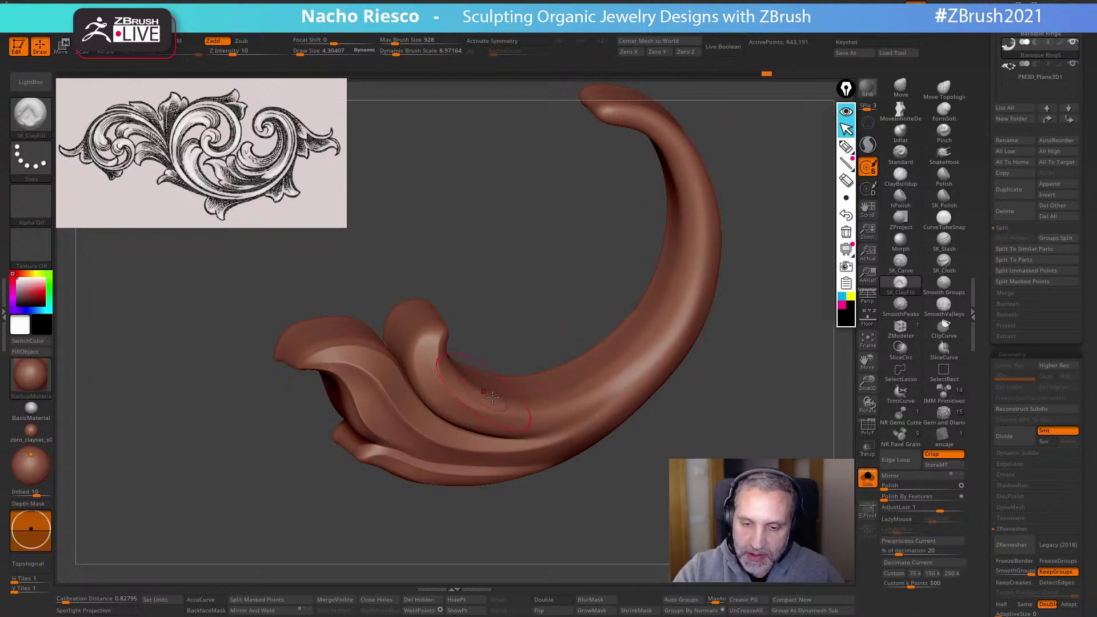
mouse_move(489, 398)
left_mouse_down()
mouse_move(622, 355)
mouse_move(688, 281)
left_mouse_up()
left_click_drag(743, 221, 763, 206)
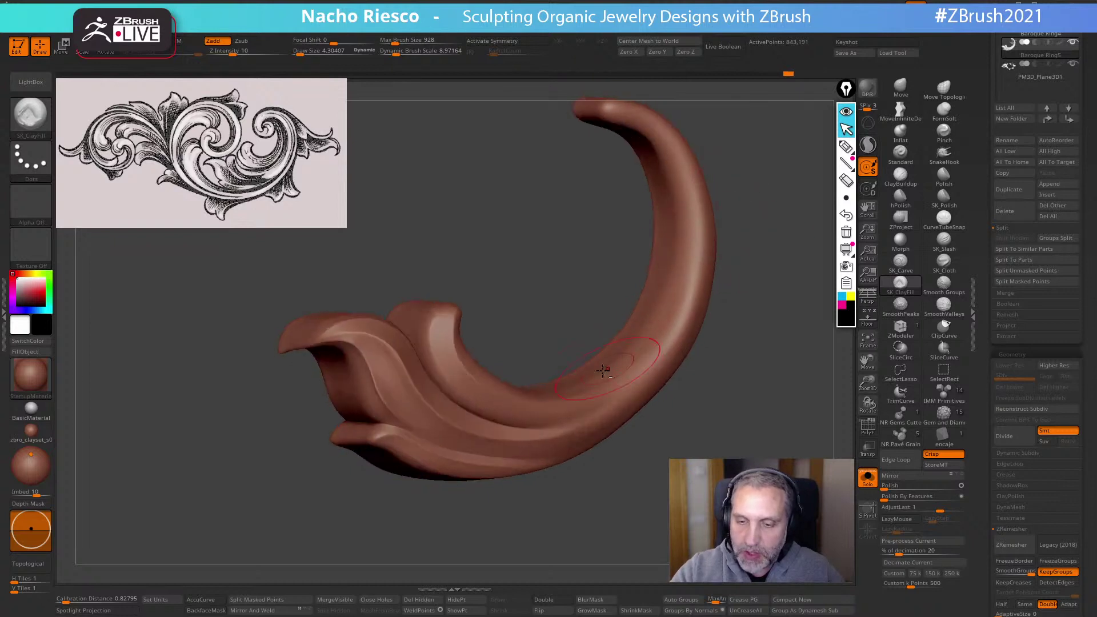
Smooth the inner side of the leaf stem towards its tip with SmoothPeaks and show the whole ornament again
left_click_drag(712, 153, 700, 171)
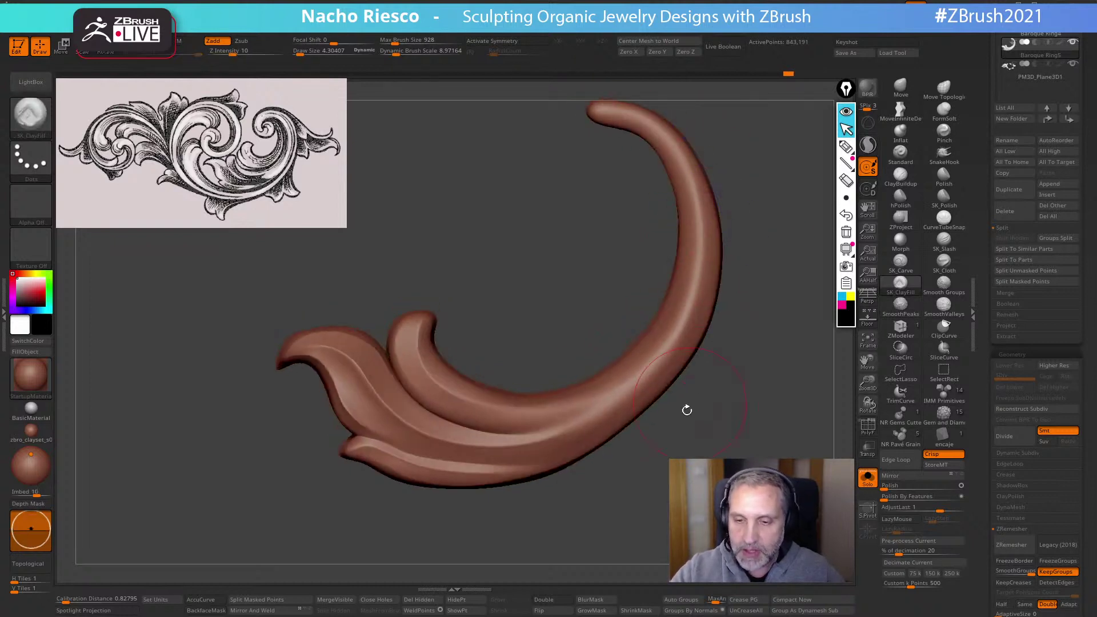
left_click_drag(627, 367, 674, 280)
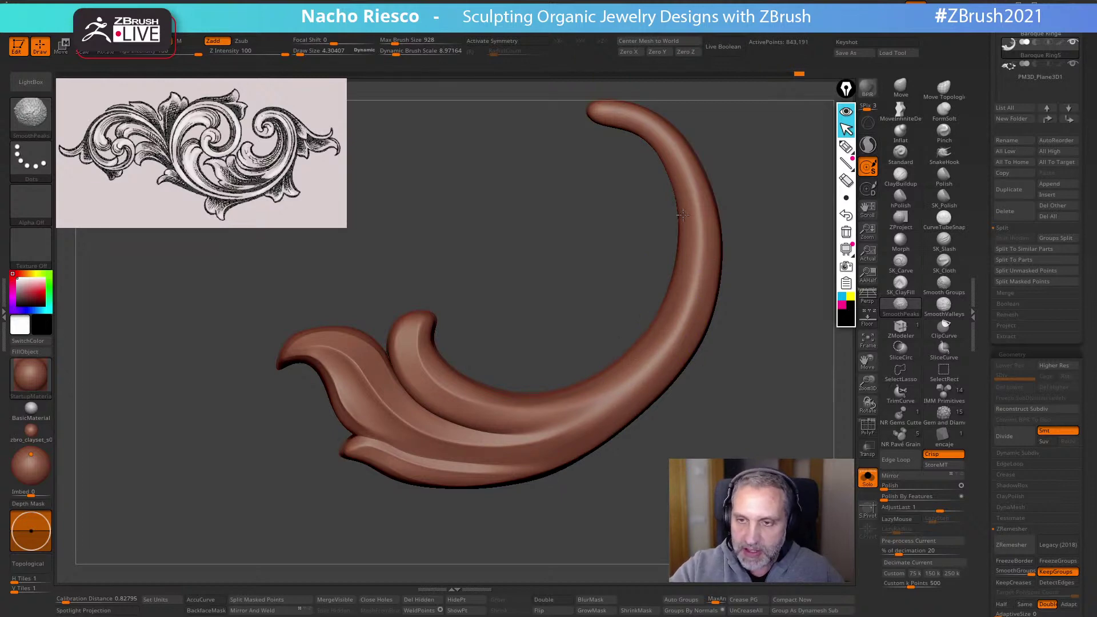
left_click(866, 477)
mouse_move(775, 490)
left_mouse_down("alt")
mouse_move(759, 458)
mouse_move(736, 505)
mouse_move(653, 519)
mouse_move(777, 411)
mouse_move(852, 371)
left_mouse_up("alt")
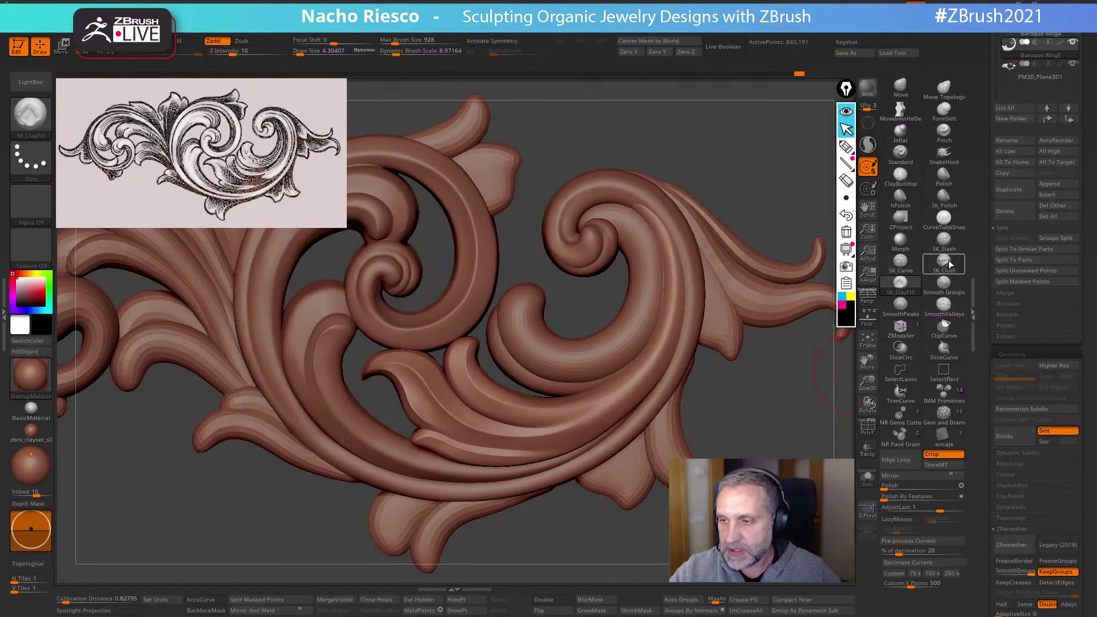
Try a ClayBuildup stroke along the leaf stem, undo it, and set the draw size to about 6.16
left_click(905, 179)
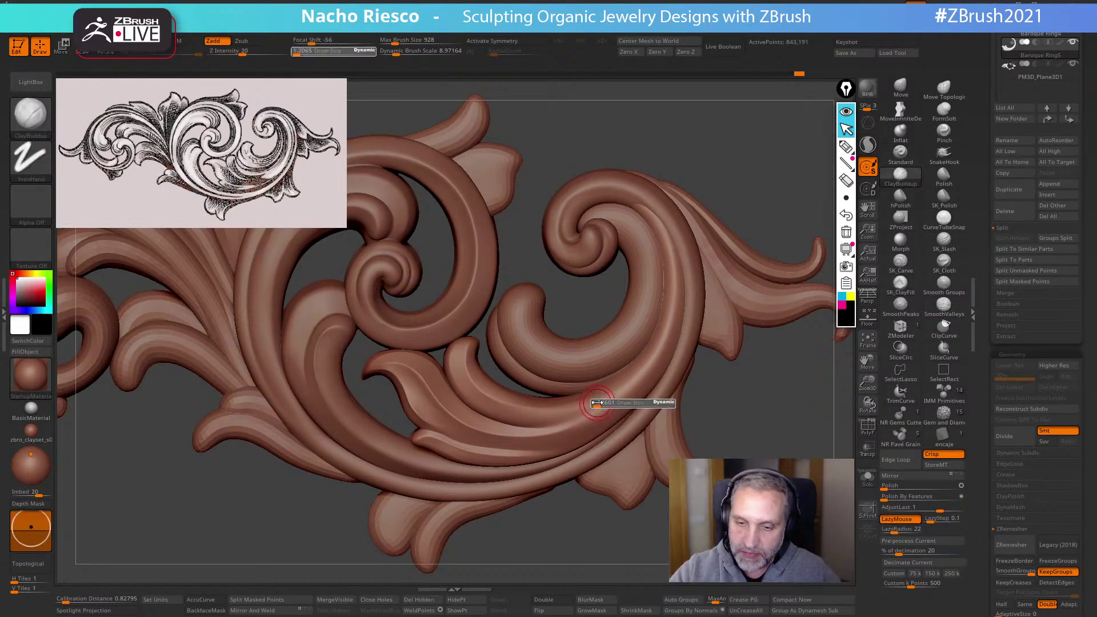
key("s")
mouse_move(590, 410)
left_mouse_down()
mouse_move(646, 368)
mouse_move(675, 288)
mouse_move(628, 187)
mouse_move(605, 170)
left_mouse_up()
key("ctrl+z")
key("s")
key("shift")
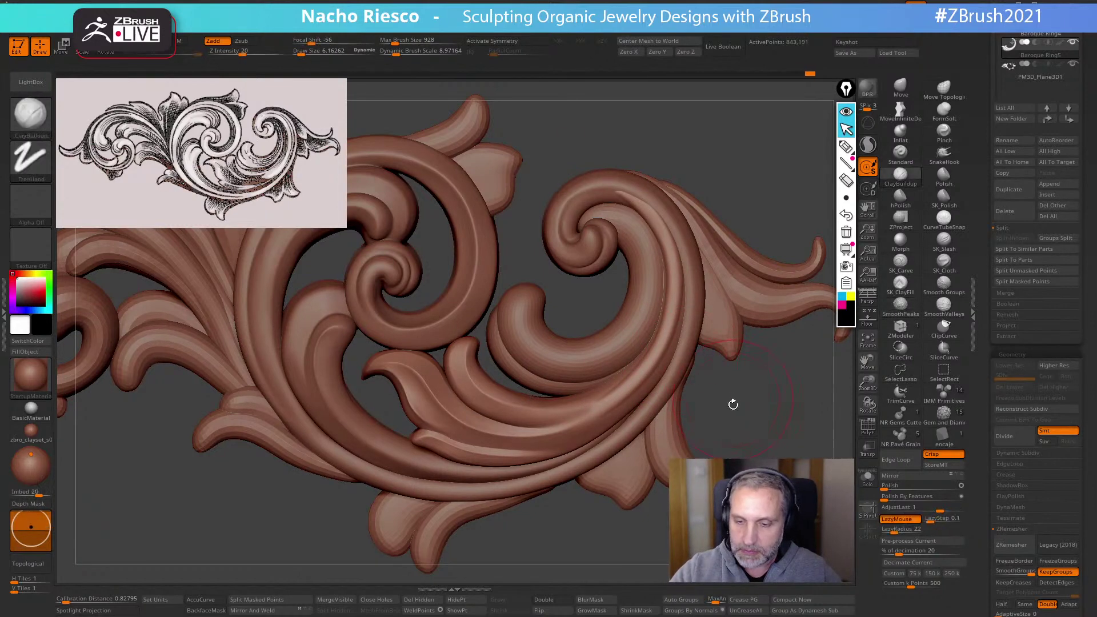
Smooth the leaf stem up to its tip with SmoothValleys and SmoothPeaks, ending with the whole ornament framed
left_click_drag(732, 404, 737, 443, "alt")
left_click(944, 308, "shift")
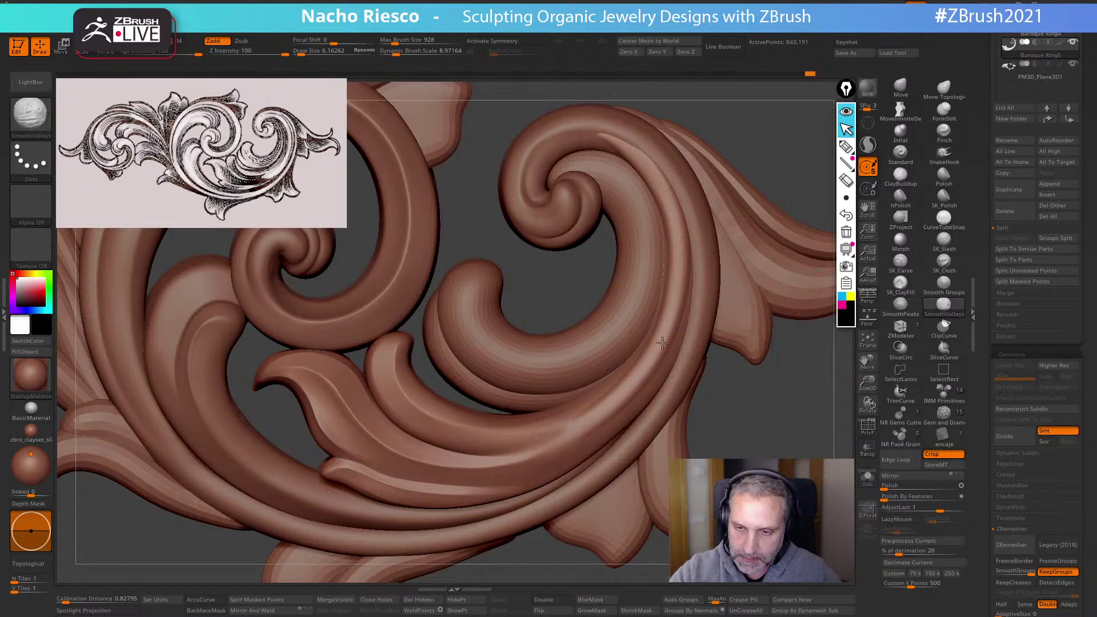
left_click(900, 305, "shift")
right_click(613, 140)
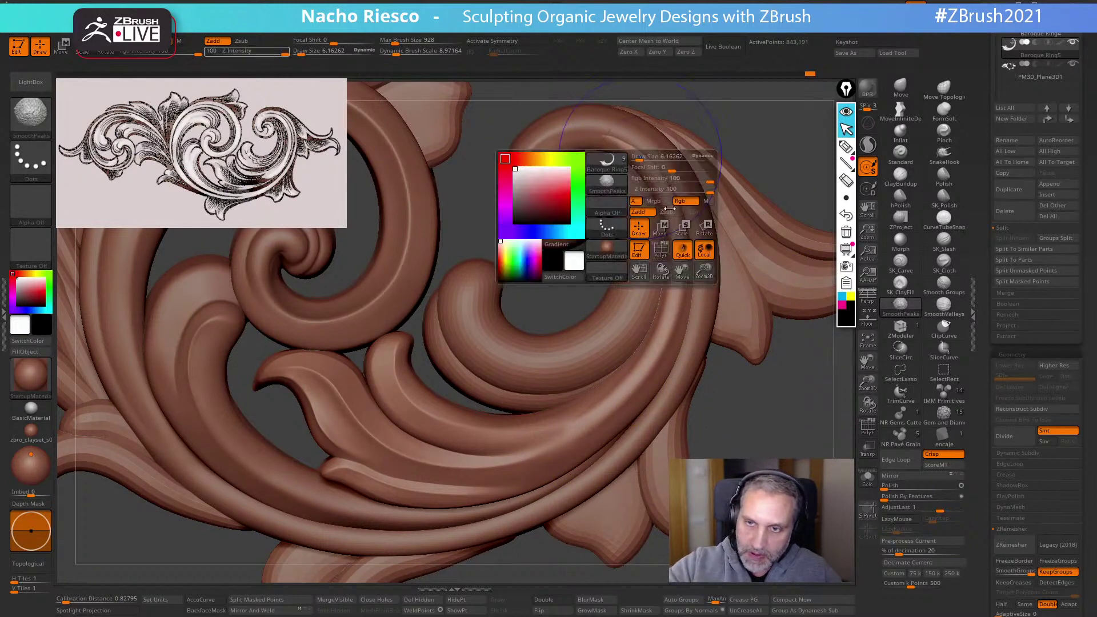
key("e")
key("q")
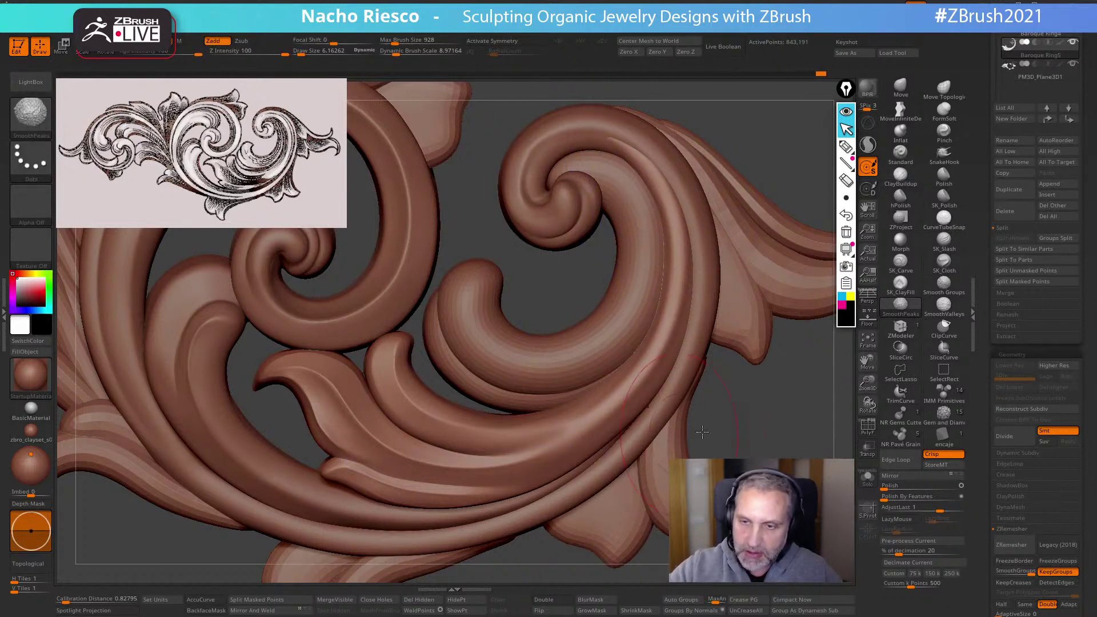
key("f")
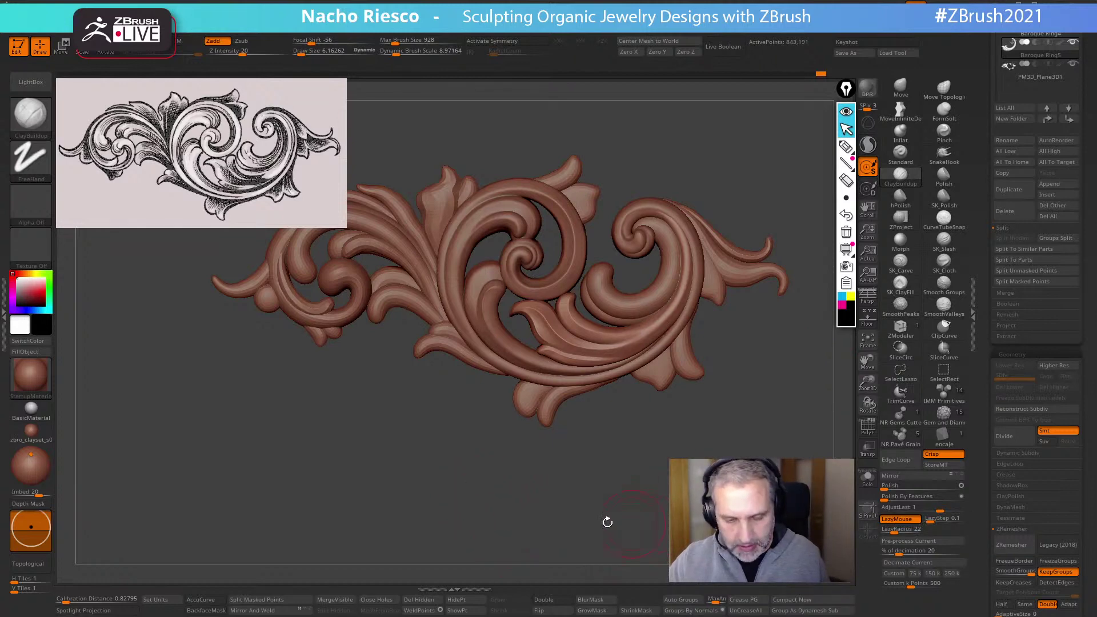
Switch to the web browser and view the SK brush author's ArtStation store in a widened window
key("super")
key("super")
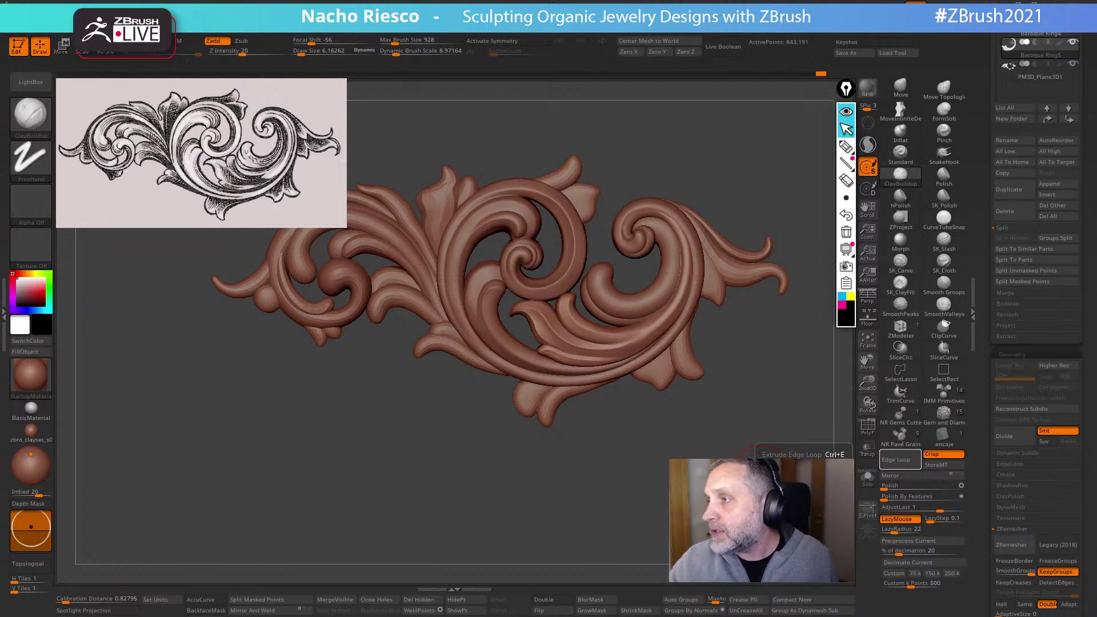
left_click_drag(1085, 205, 527, 98)
scroll(542, 319, "down", 1)
scroll(541, 323, "up", 1)
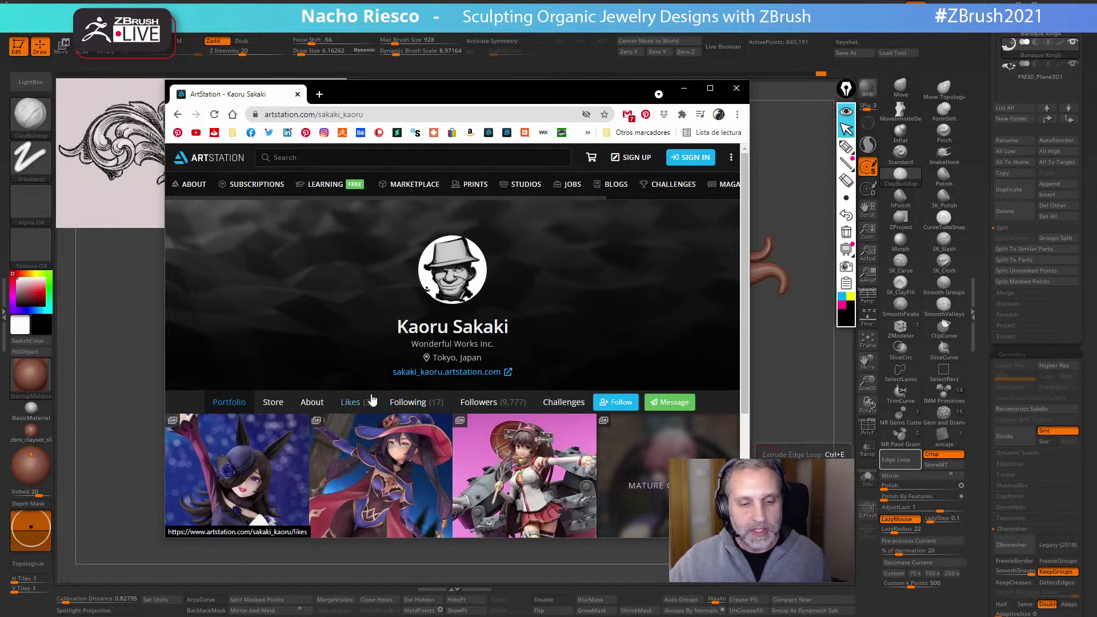
scroll(278, 402, "down", 1)
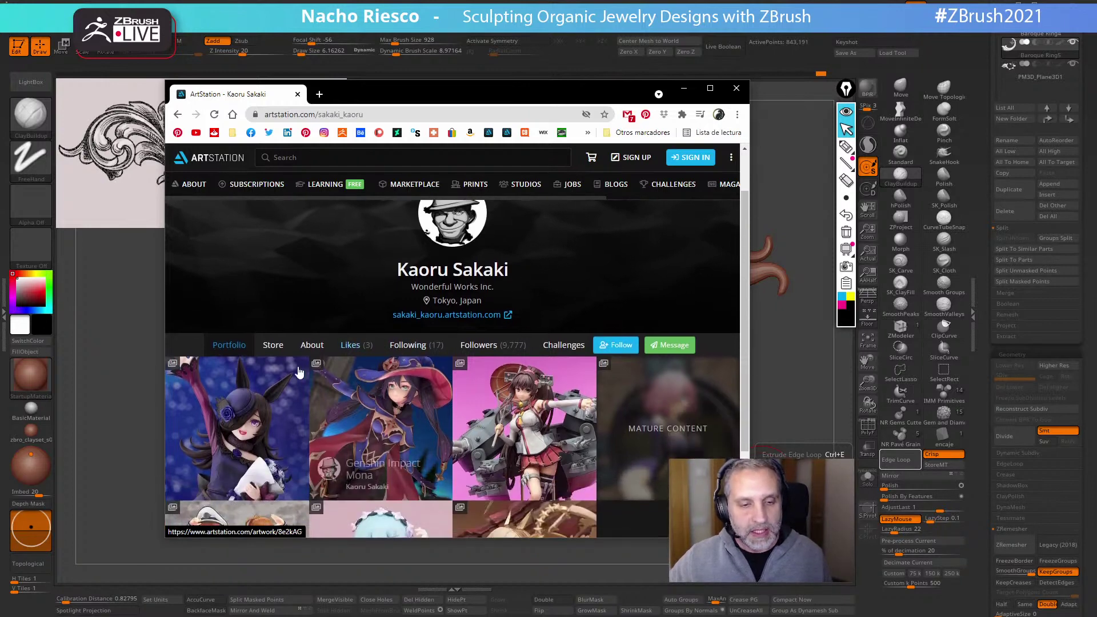
left_click(273, 346)
scroll(269, 353, "down", 2)
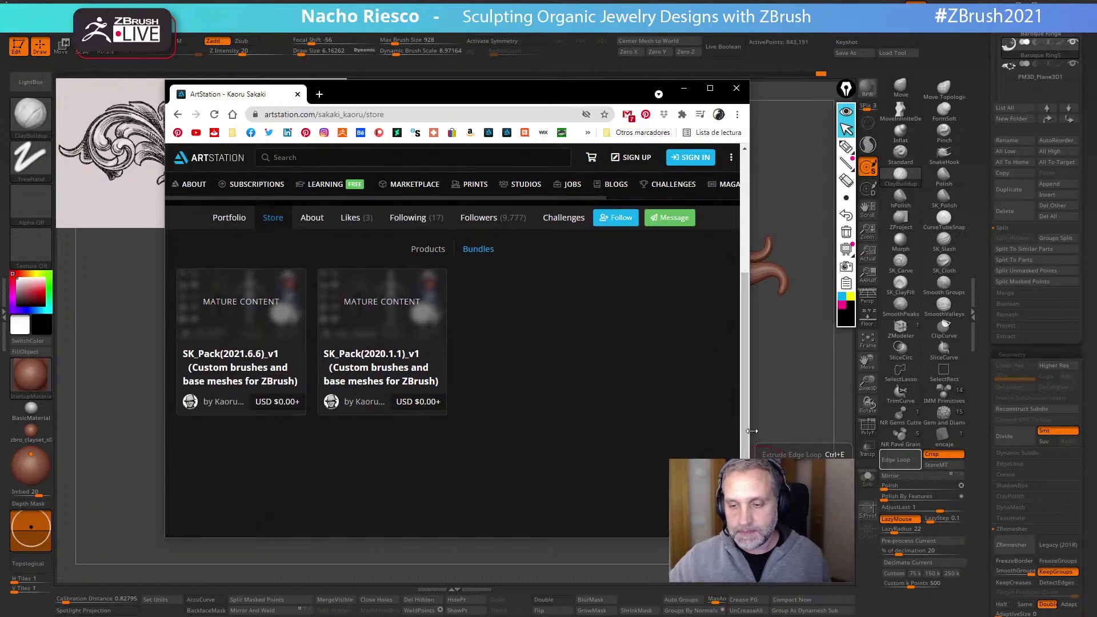
left_click_drag(752, 430, 1095, 431)
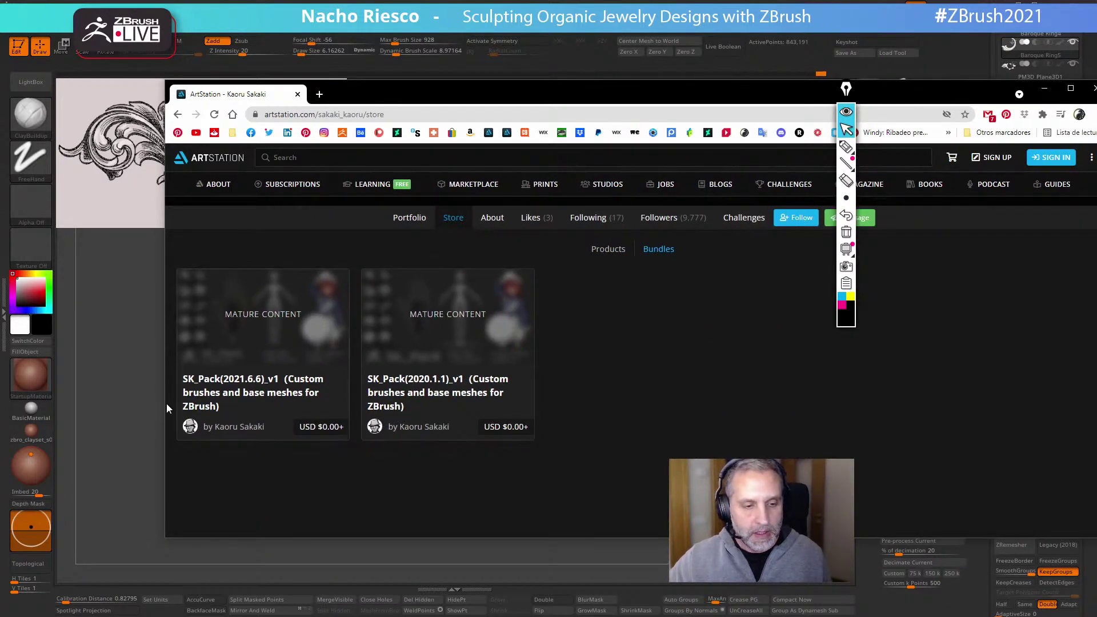
left_click_drag(166, 408, 98, 406)
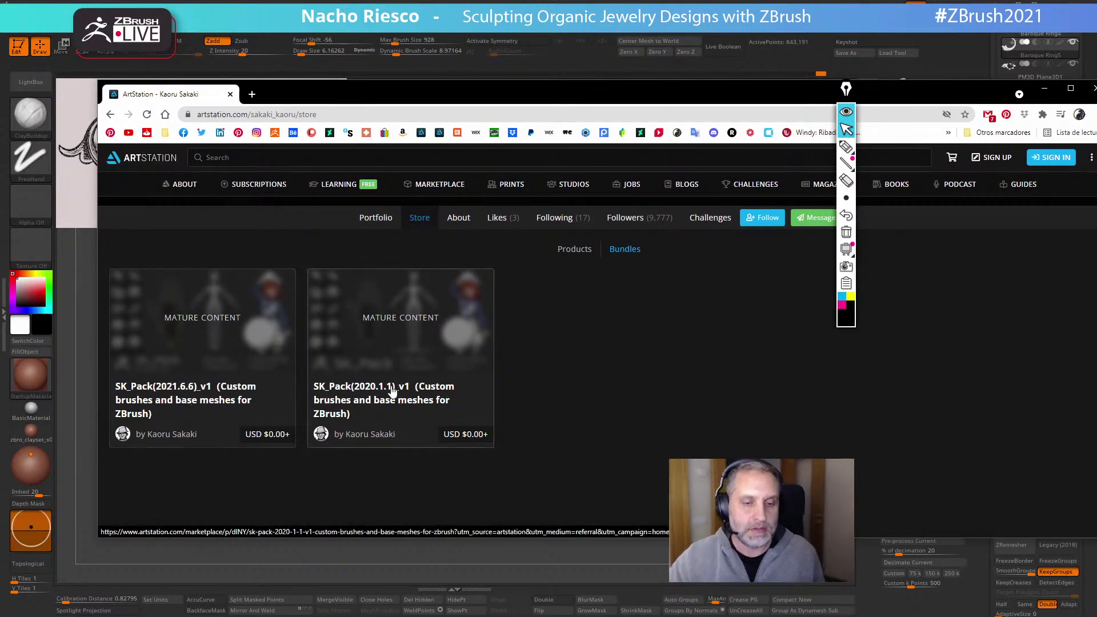
View the SK_Pack(2021.6.6)_v1 product page with prices in EUR and its mature content revealed
left_click(225, 390)
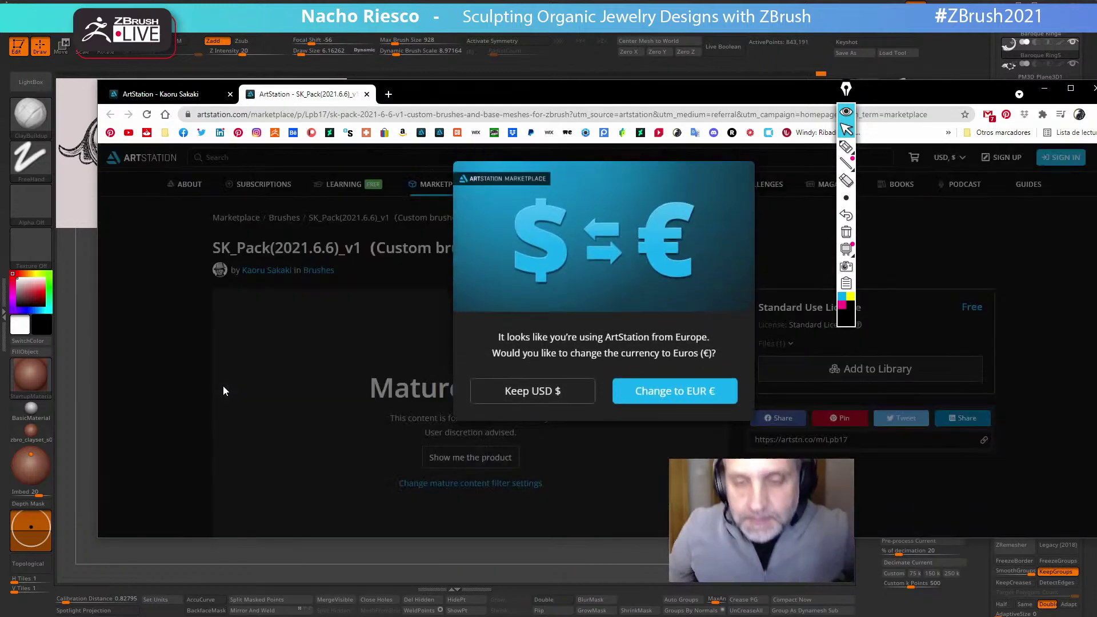
left_click(665, 398)
scroll(557, 407, "down", 3)
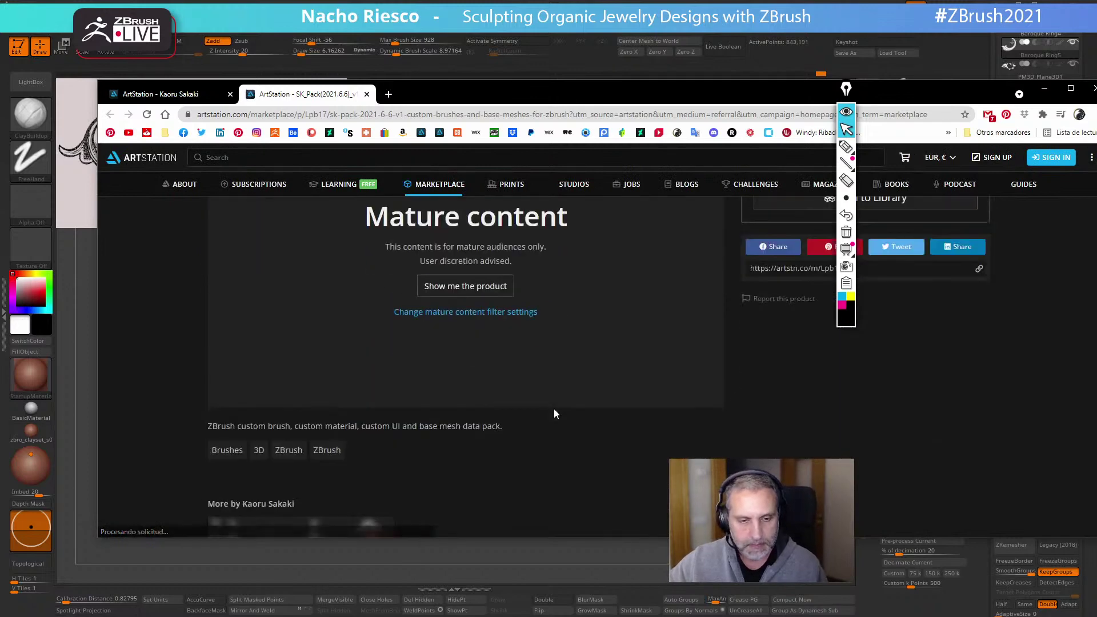
scroll(554, 409, "up", 3)
scroll(552, 411, "down", 2)
left_click(466, 343)
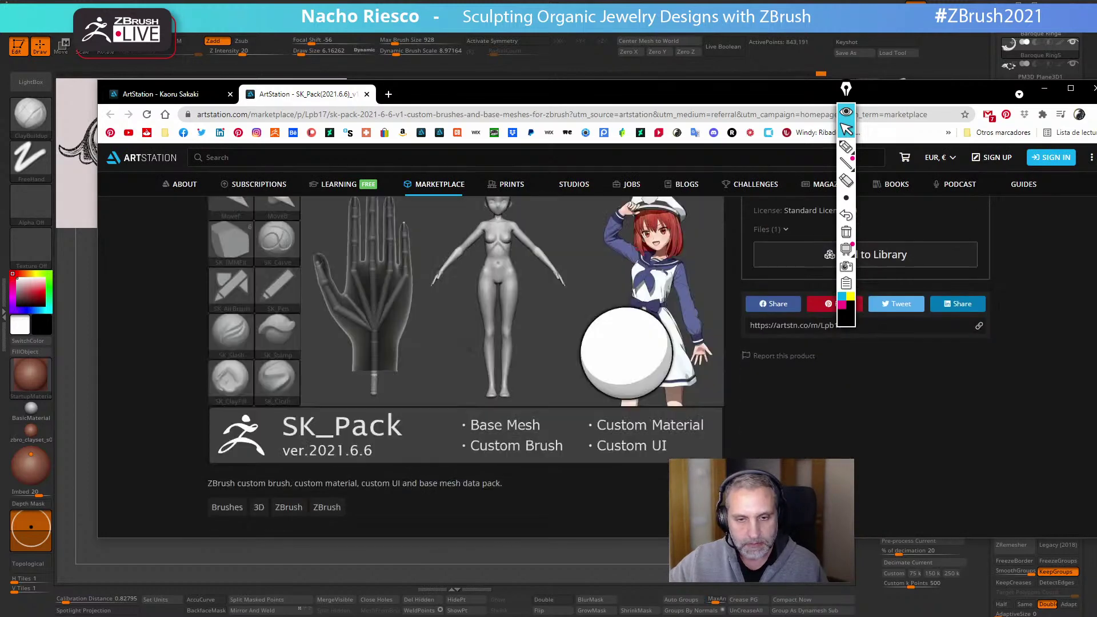
Look through the SK_Pack page's brush previews and description, and return to the sculpt in ZBrush
scroll(263, 426, "up", 2)
scroll(262, 426, "down", 1)
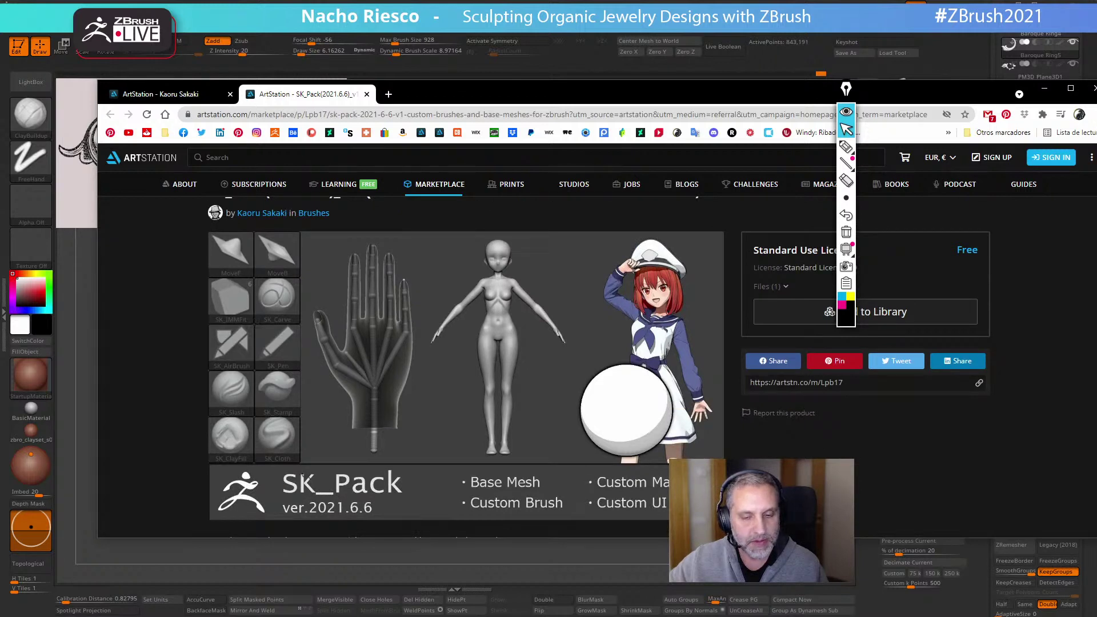
scroll(302, 480, "down", 5)
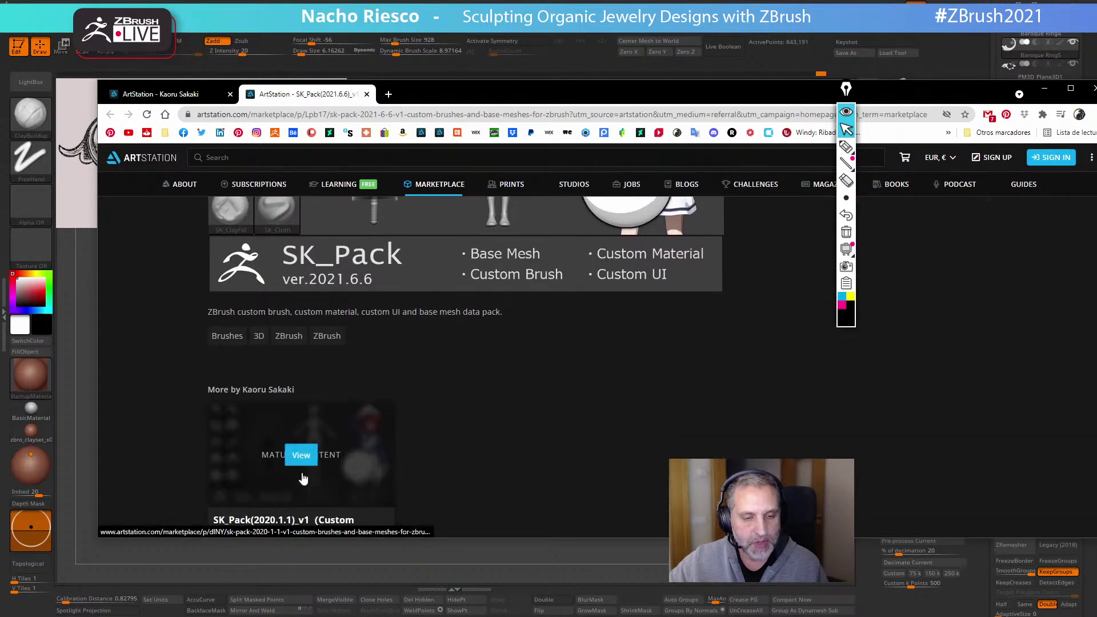
scroll(302, 480, "up", 6)
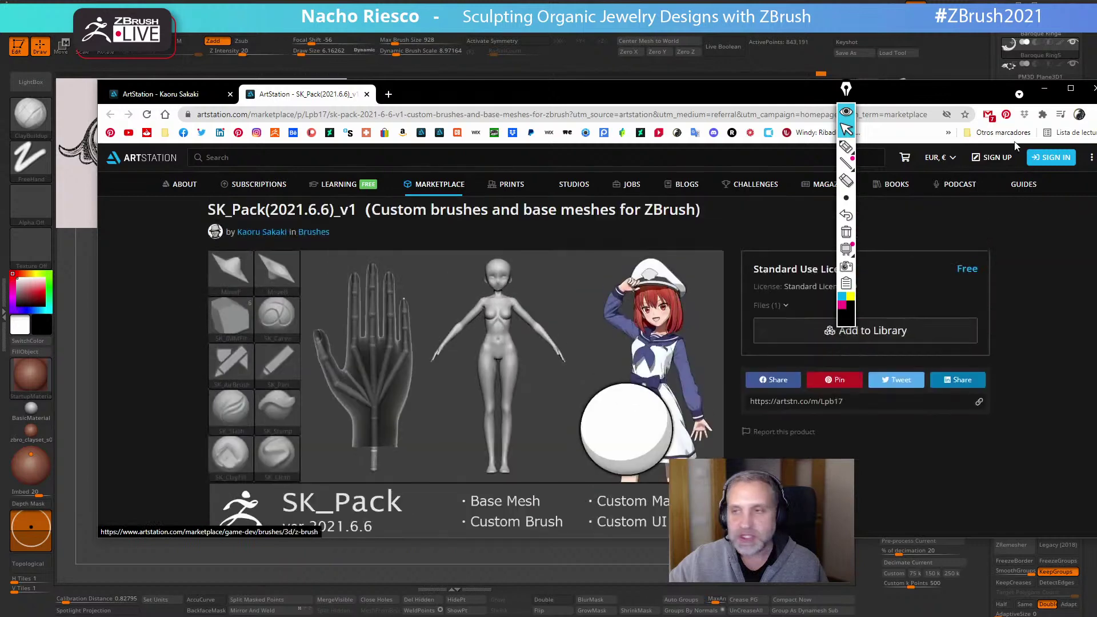
left_click(1046, 91)
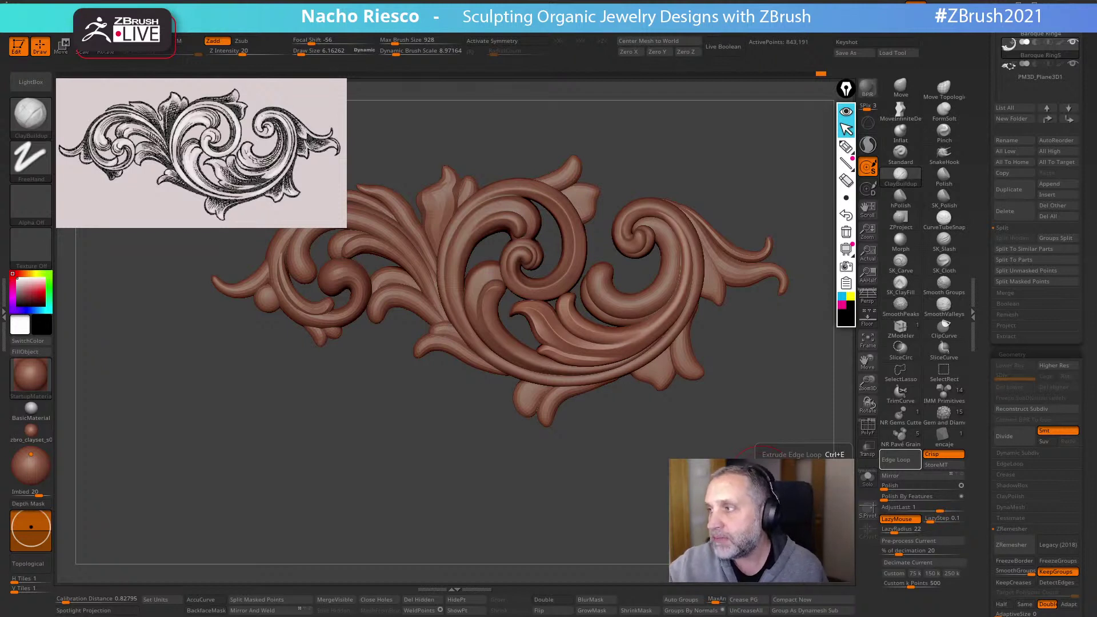
Fill the end of the groove between the leaf's upper lobes with SK_ClayFill at a draw size of about 1.2, undoing the last two strokes
mouse_move(649, 482)
left_mouse_down()
mouse_move(649, 497)
mouse_move(651, 484)
mouse_move(612, 502)
mouse_move(641, 542)
left_mouse_up()
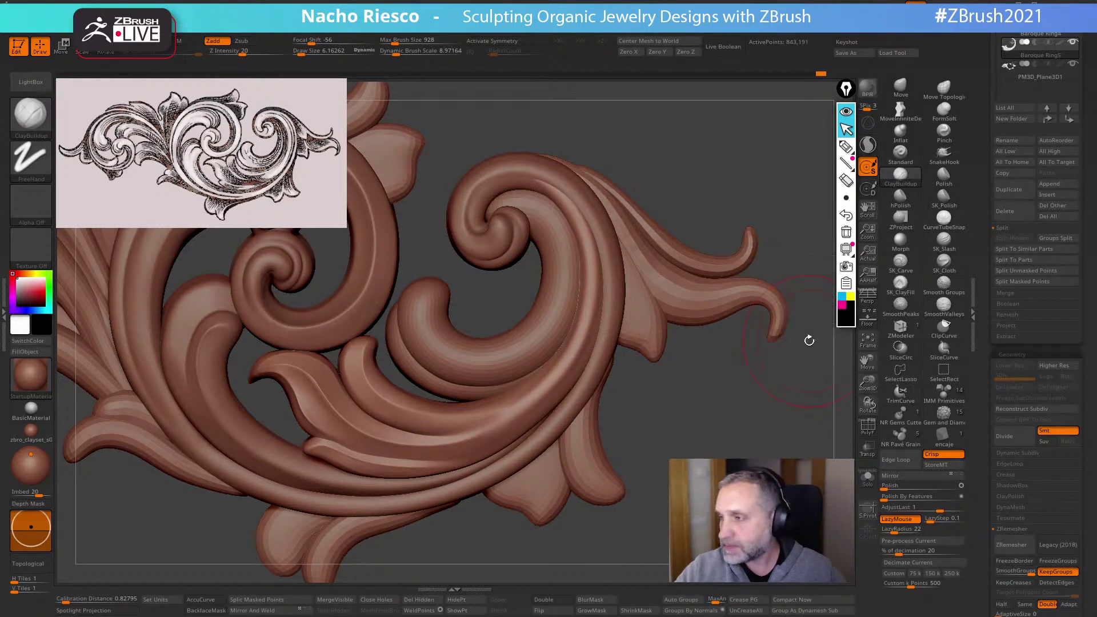
left_click_drag(683, 453, 737, 428, "alt")
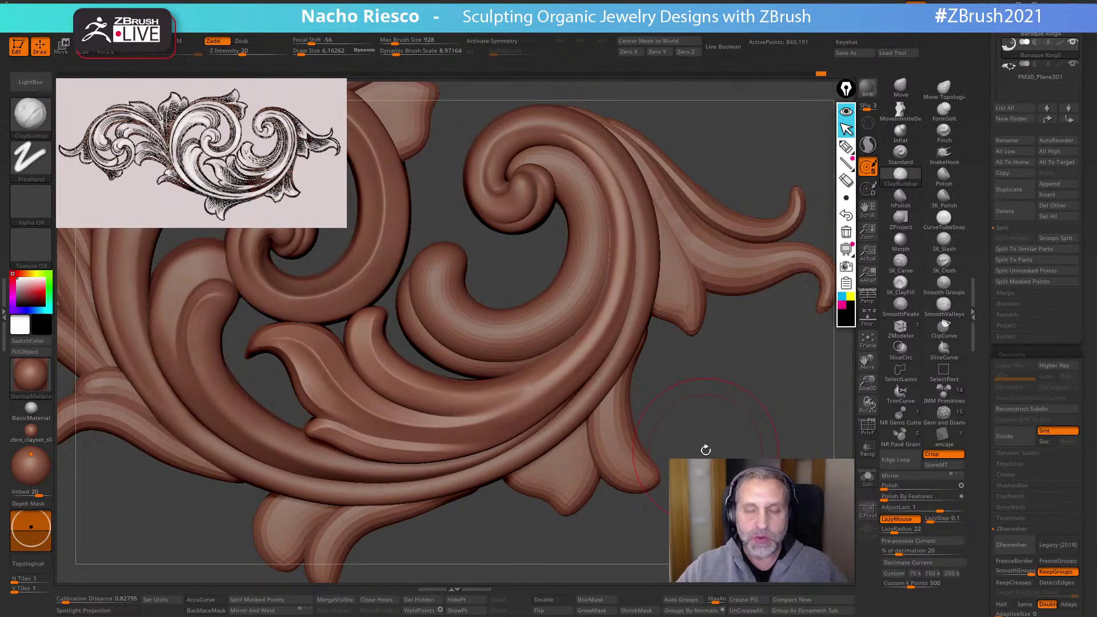
mouse_move(698, 436)
left_mouse_down("alt")
mouse_move(775, 409)
mouse_move(766, 464)
left_mouse_up("alt")
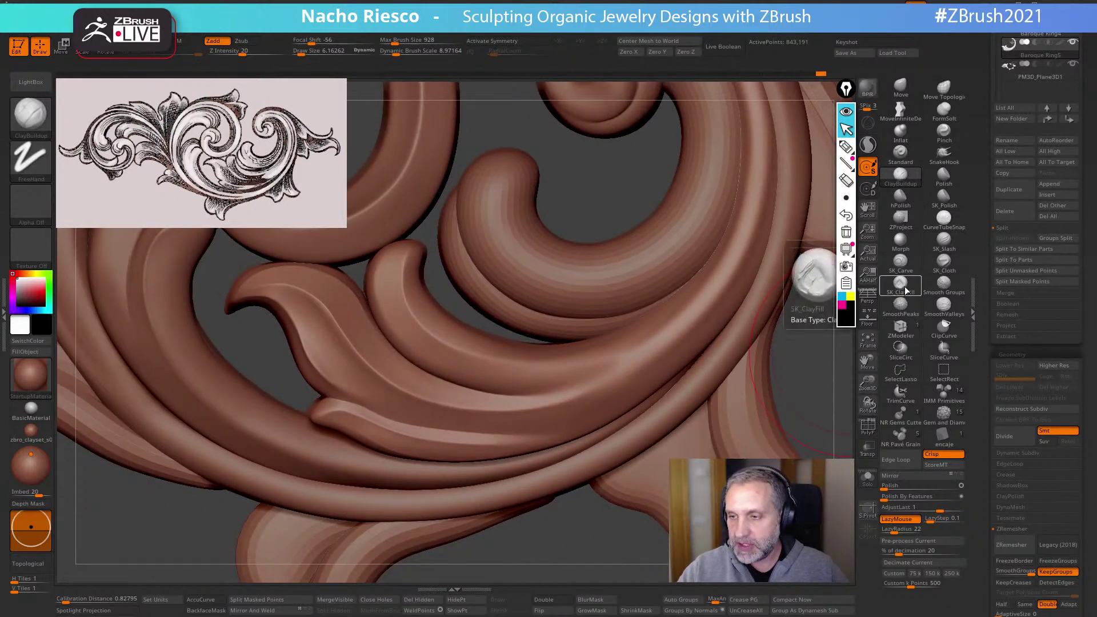
left_click(900, 283)
left_click_drag(815, 347, 813, 380, "alt")
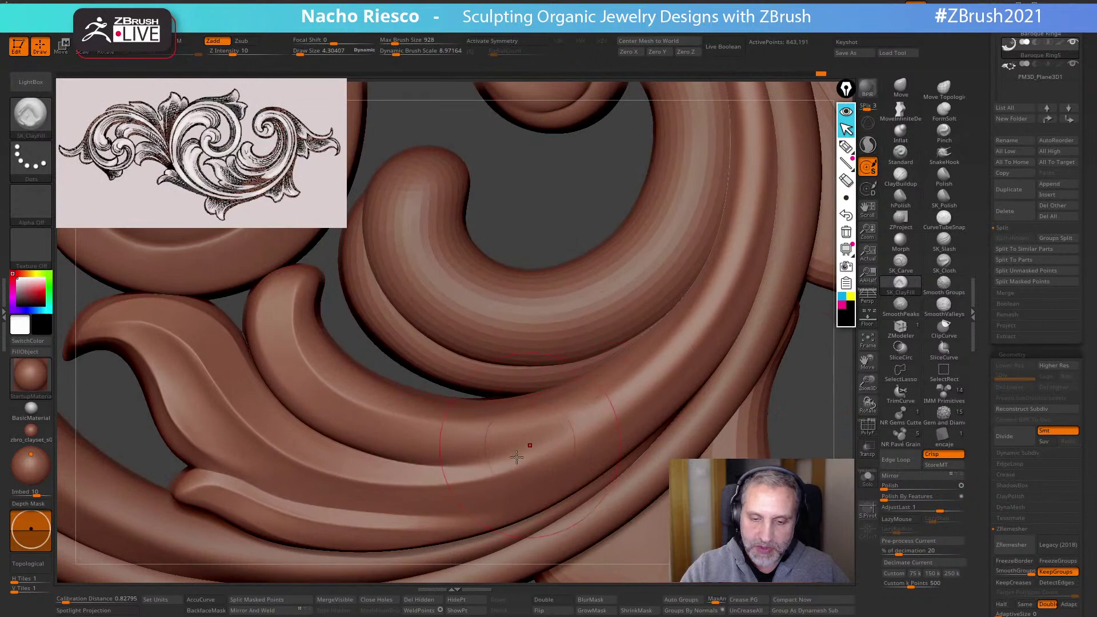
mouse_move(559, 399)
right_mouse_down("alt")
mouse_move(593, 343)
mouse_move(670, 299)
right_mouse_up("alt")
right_click_drag(543, 362, 544, 388, "ctrl")
key("s")
mouse_move(552, 345)
left_mouse_down()
mouse_move(542, 341)
mouse_move(584, 347)
left_mouse_up()
left_click_drag(540, 342, 631, 351)
mouse_move(521, 337)
left_mouse_down()
mouse_move(594, 348)
mouse_move(685, 341)
left_mouse_up()
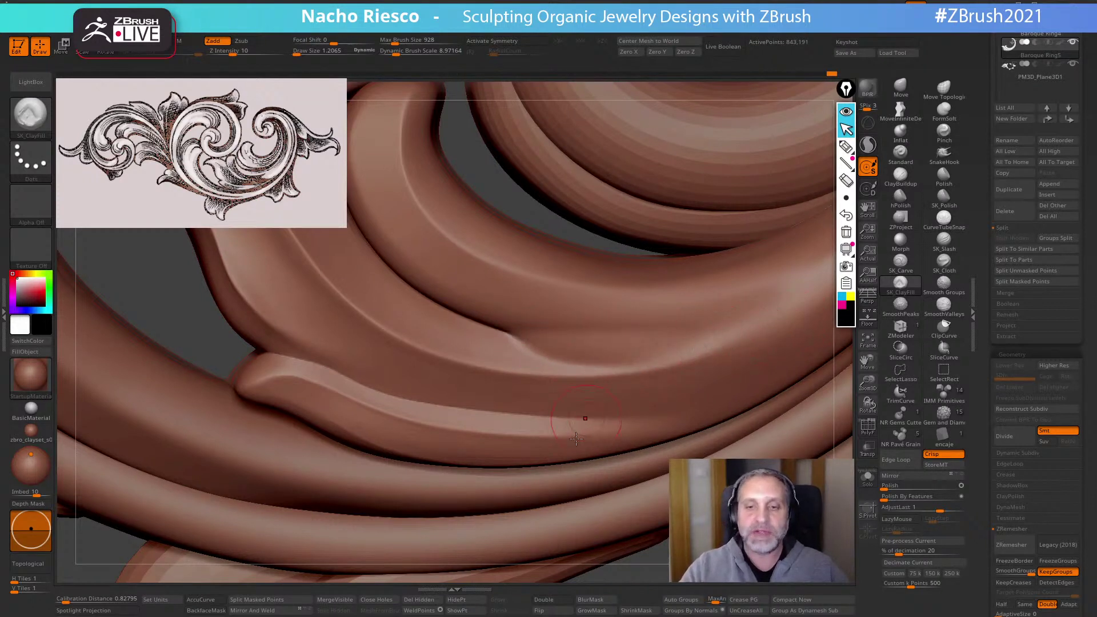
key("ctrl")
key("ctrl+z")
key("ctrl+z")
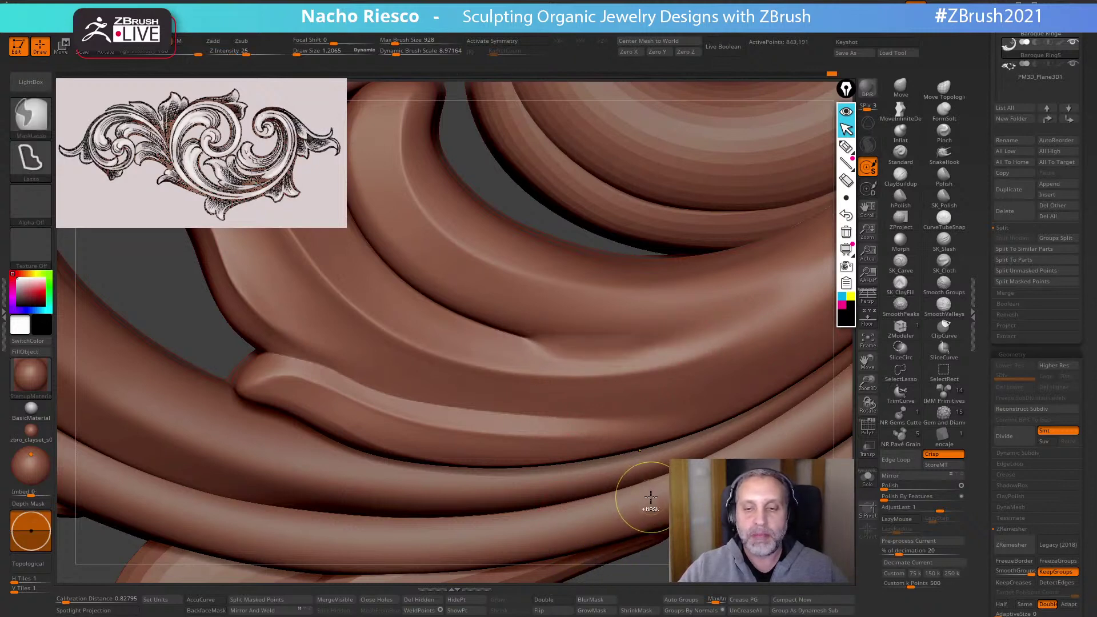
Isolate the leaf and build up the upper lobe's transition into the stem with SK_ClayFill at a draw size of about 1.83
mouse_move(706, 394)
right_mouse_down("ctrl")
mouse_move(702, 343)
mouse_move(640, 371)
right_mouse_up("ctrl")
left_click(869, 490)
mouse_move(640, 263)
right_mouse_down()
mouse_move(635, 252)
mouse_move(524, 320)
mouse_move(475, 374)
right_mouse_up()
key("s")
mouse_move(385, 302)
left_mouse_down()
mouse_move(359, 312)
mouse_move(426, 348)
mouse_move(508, 360)
mouse_move(560, 357)
mouse_move(639, 319)
left_mouse_up()
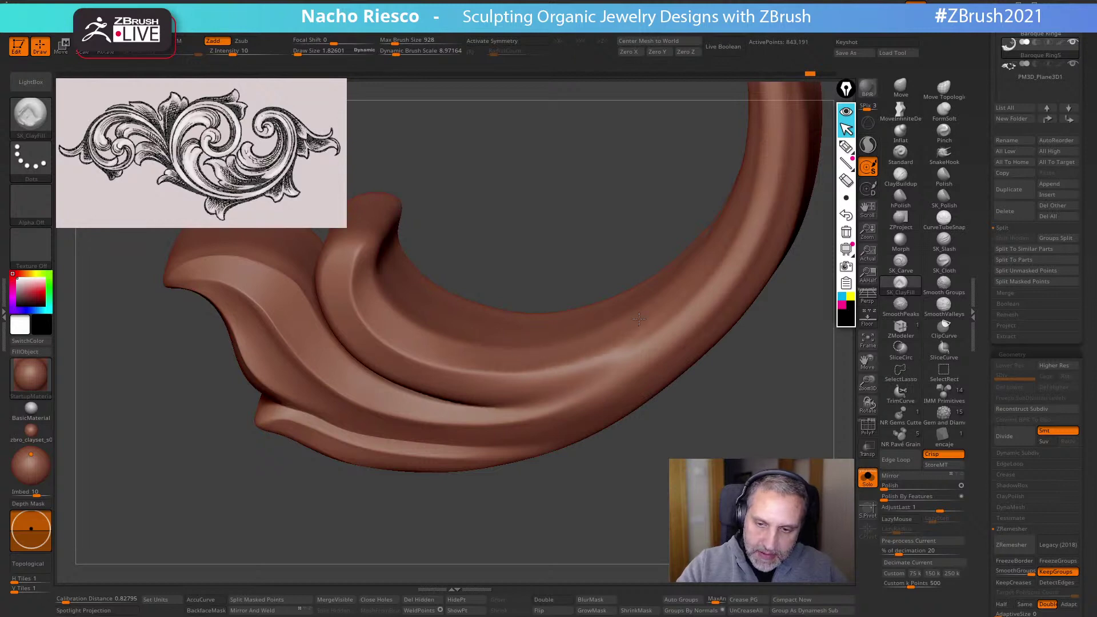
left_click_drag(713, 455, 496, 385)
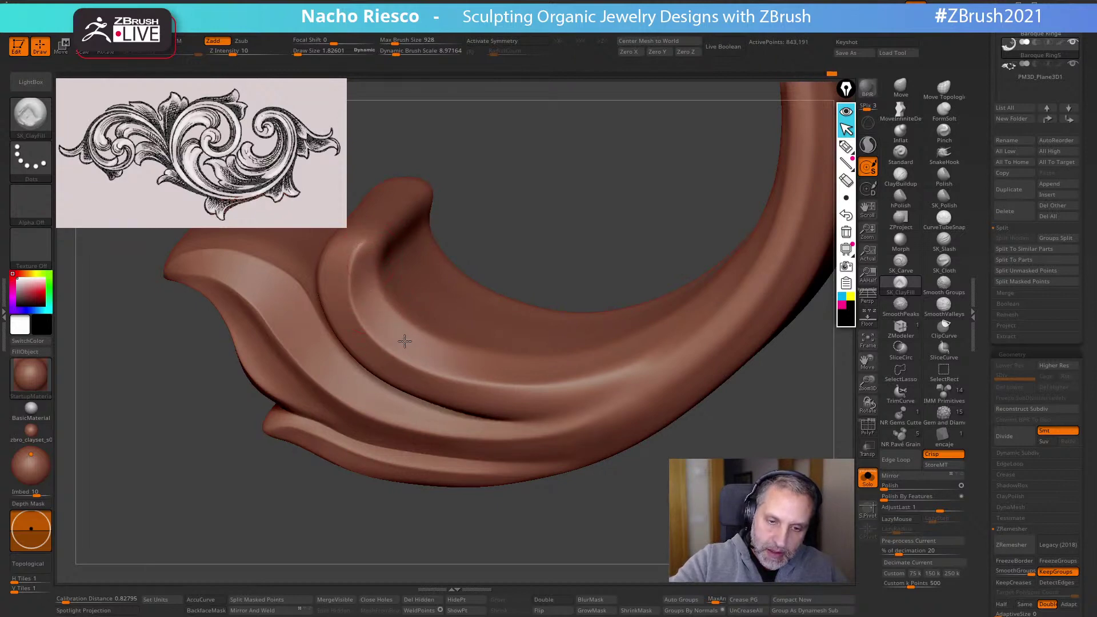
mouse_move(729, 434)
left_mouse_down()
mouse_move(773, 436)
mouse_move(765, 452)
mouse_move(743, 451)
mouse_move(666, 494)
left_mouse_up()
Set the SK_ClayFill draw size to about 3.53 for the stem's inner side and show the whole ornament again
key("s")
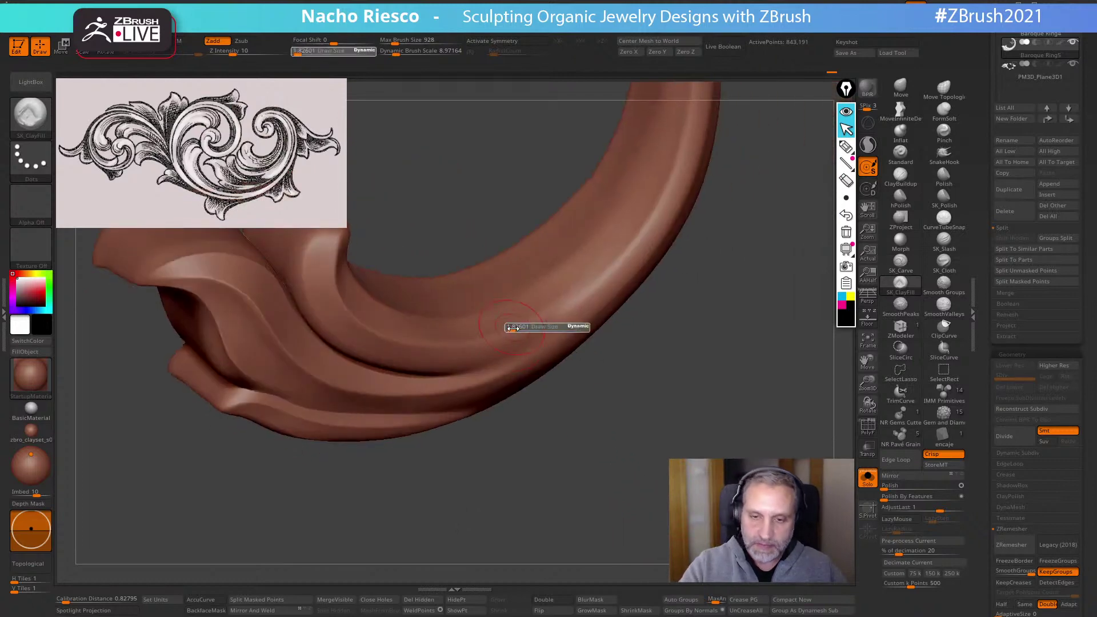
left_click_drag(512, 329, 514, 328)
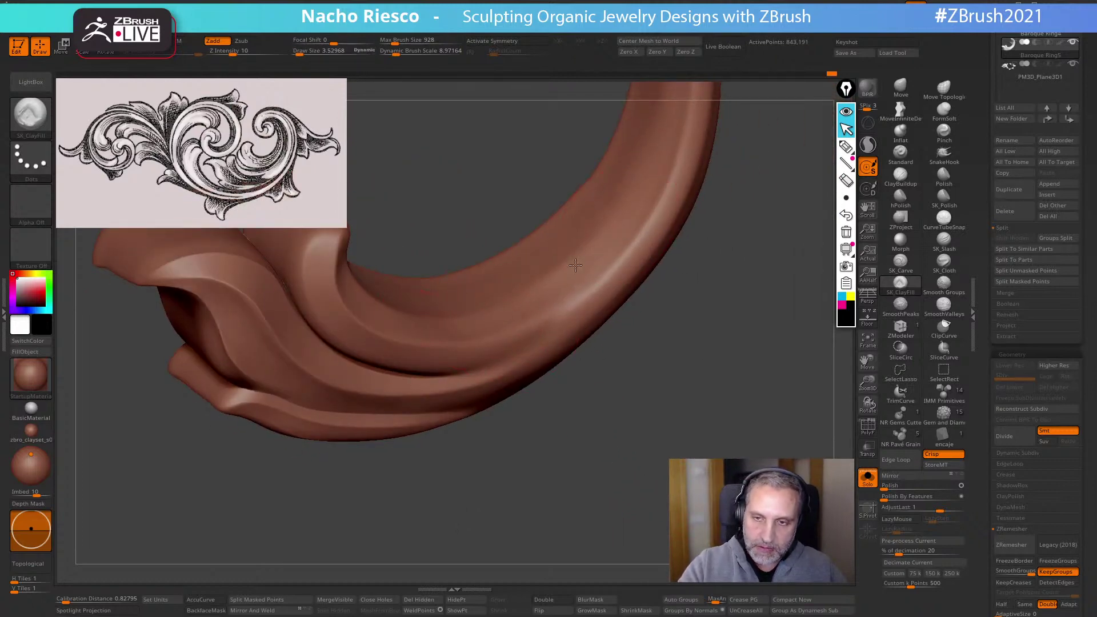
left_click(868, 477)
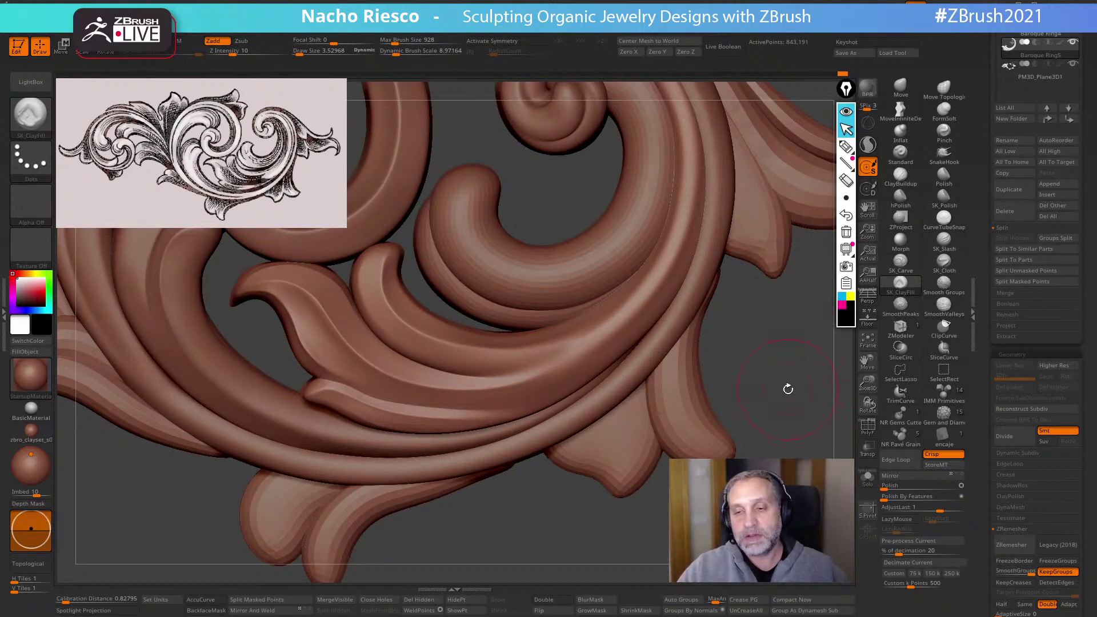
Choose the Polish brush, view the sandpaper picture illustrating Alt + Polish, and minimize the picture viewer
mouse_move(778, 386)
left_mouse_down()
mouse_move(764, 374)
mouse_move(802, 395)
mouse_move(760, 419)
mouse_move(821, 373)
mouse_move(532, 404)
left_mouse_up()
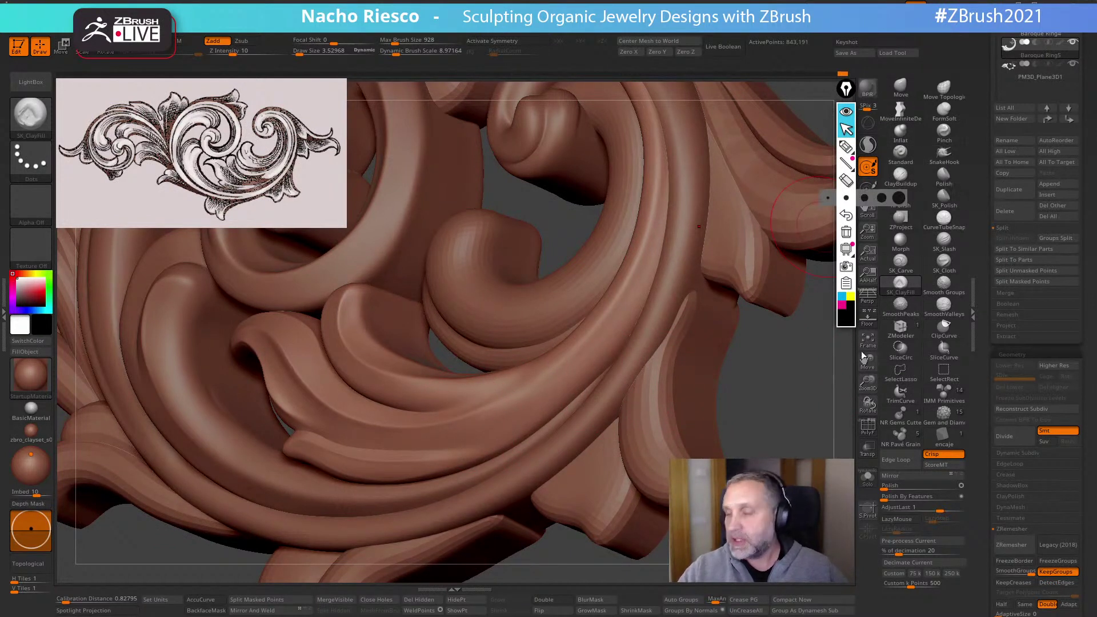
left_click(944, 175)
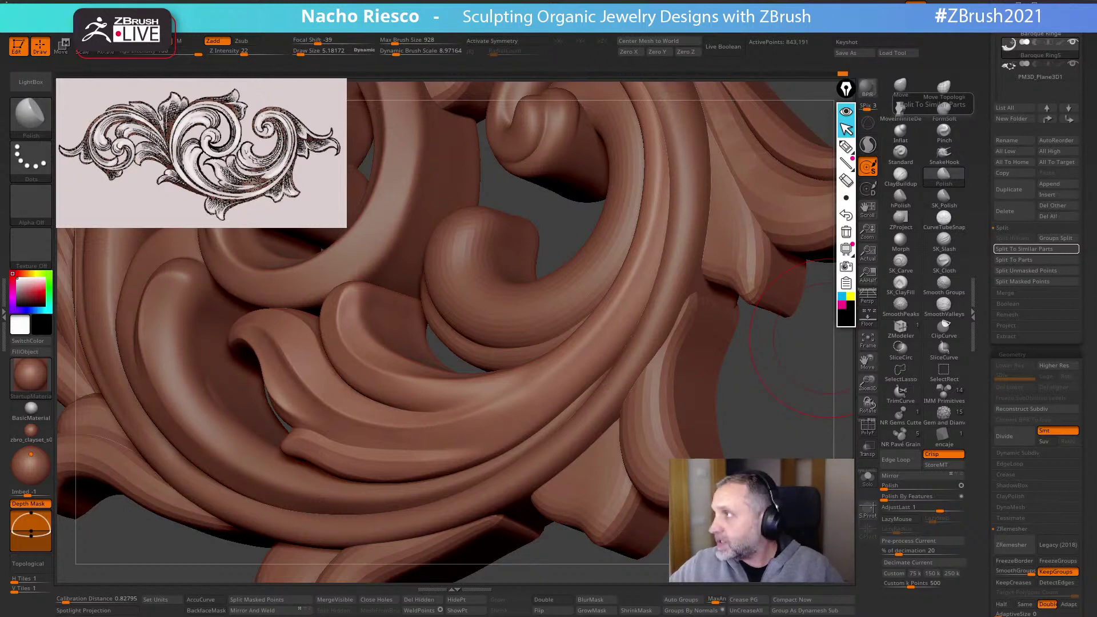
left_click_drag(580, 56, 439, 86)
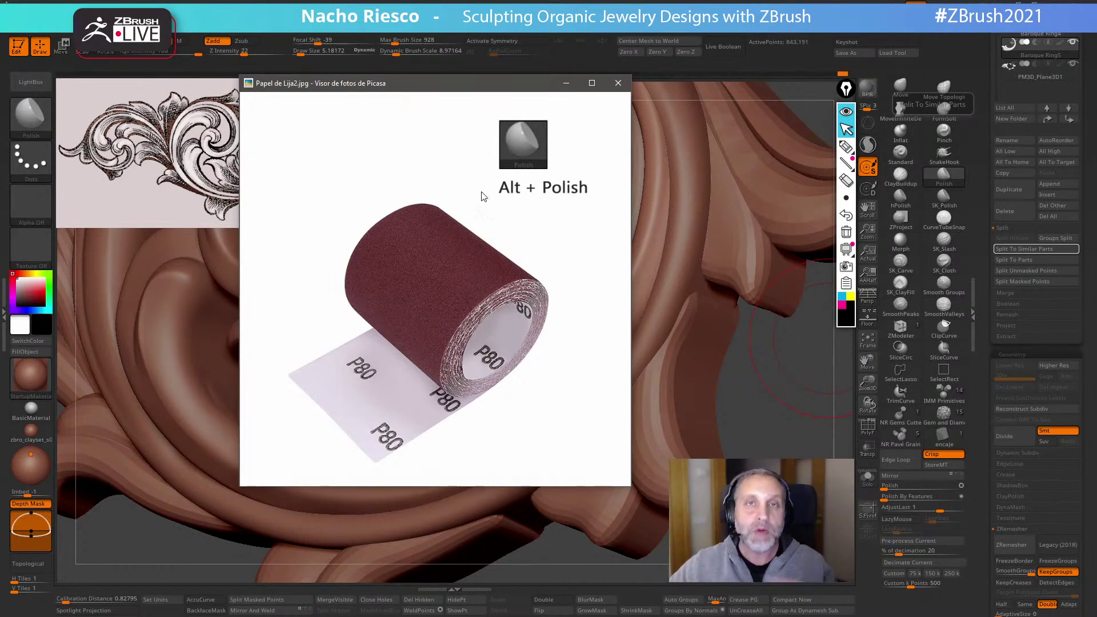
left_click(566, 83)
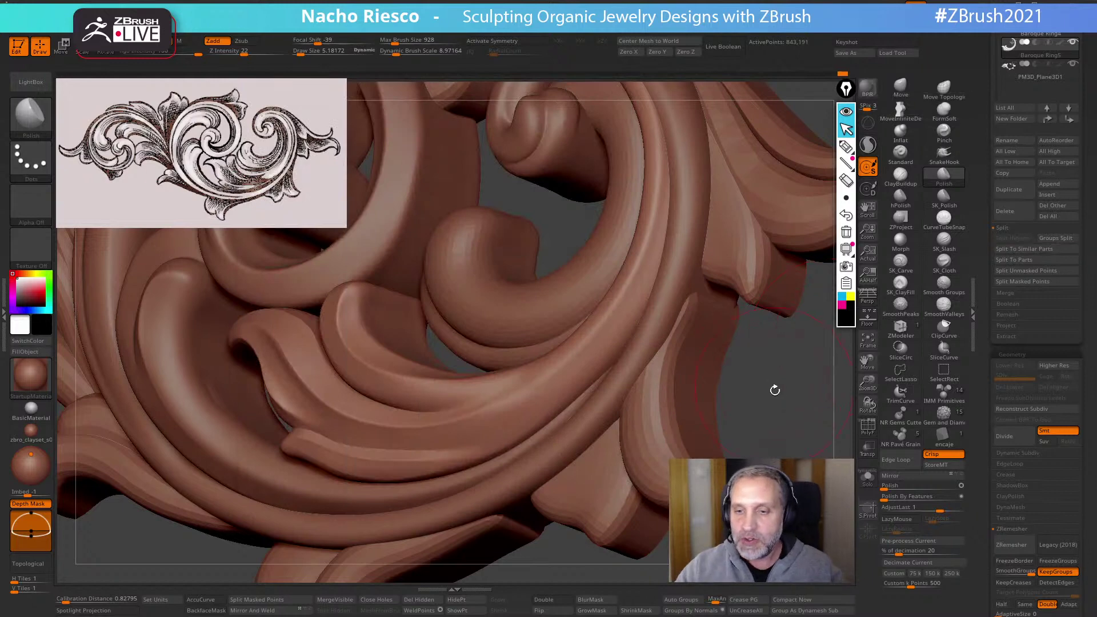
Isolate the leaf and adjust the stem's upper edge from the side with the Move brush at a draw size of about 6.16
left_click_drag(786, 404, 804, 428)
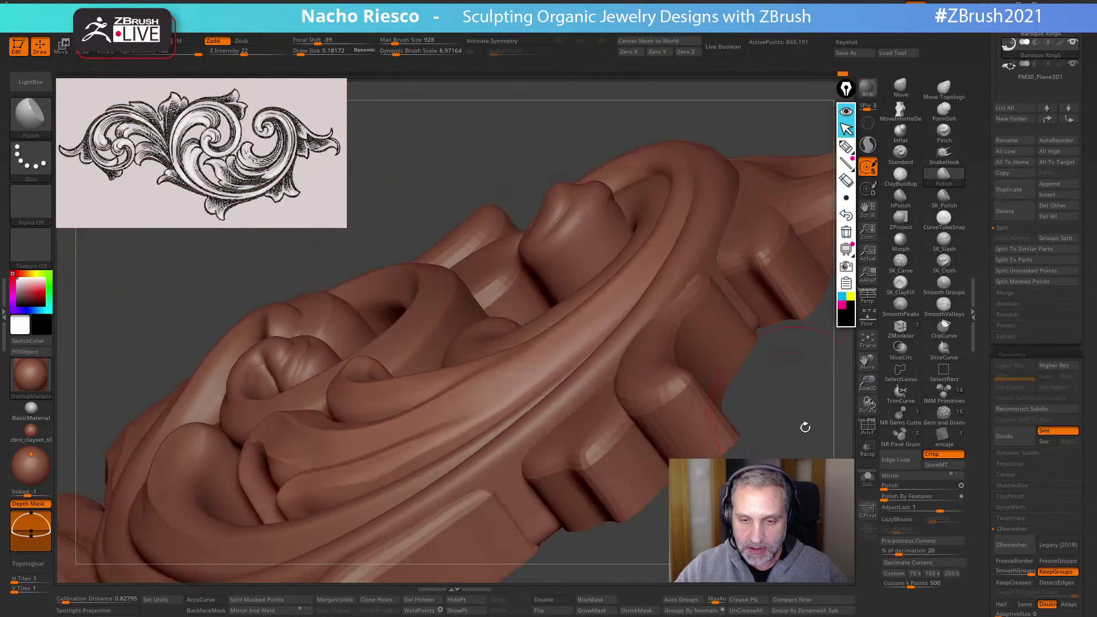
left_click(868, 475)
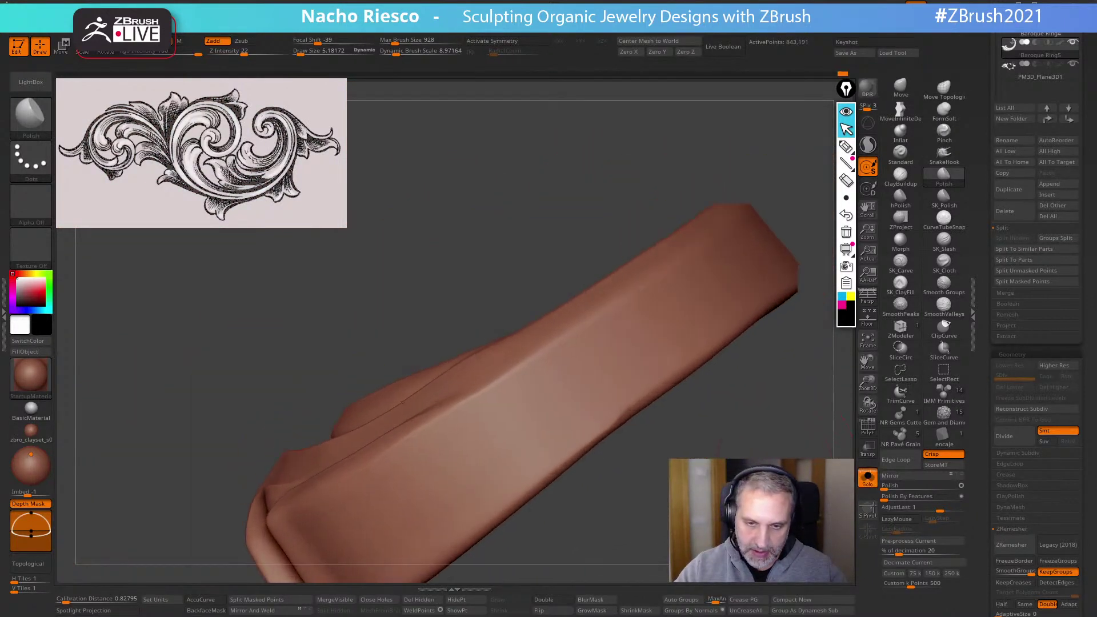
left_click(901, 87)
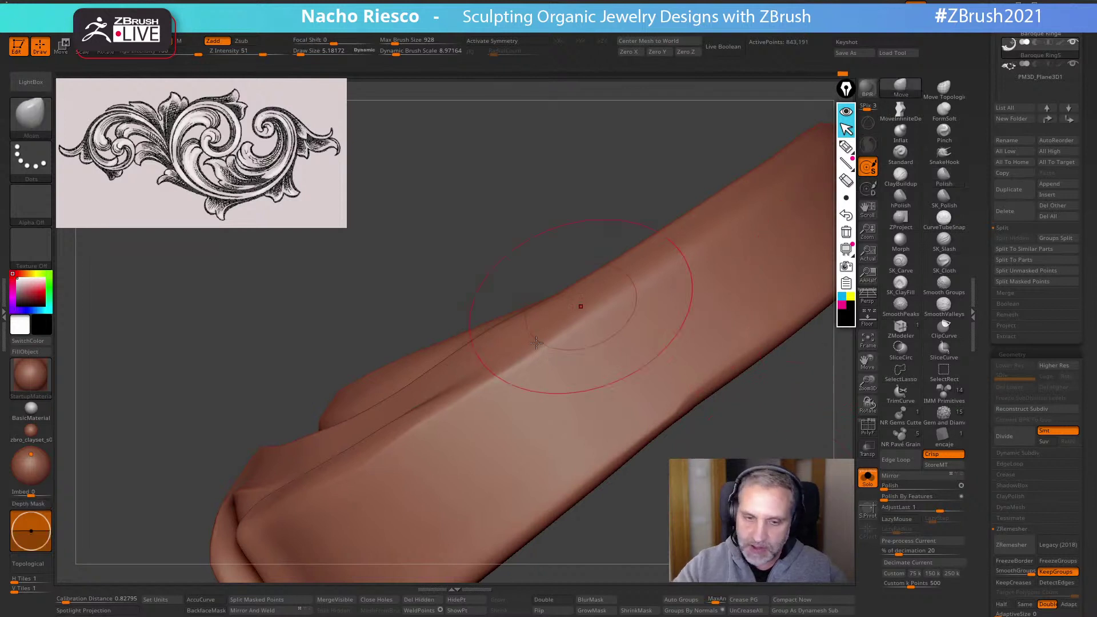
key("s")
left_click(485, 360)
key("s")
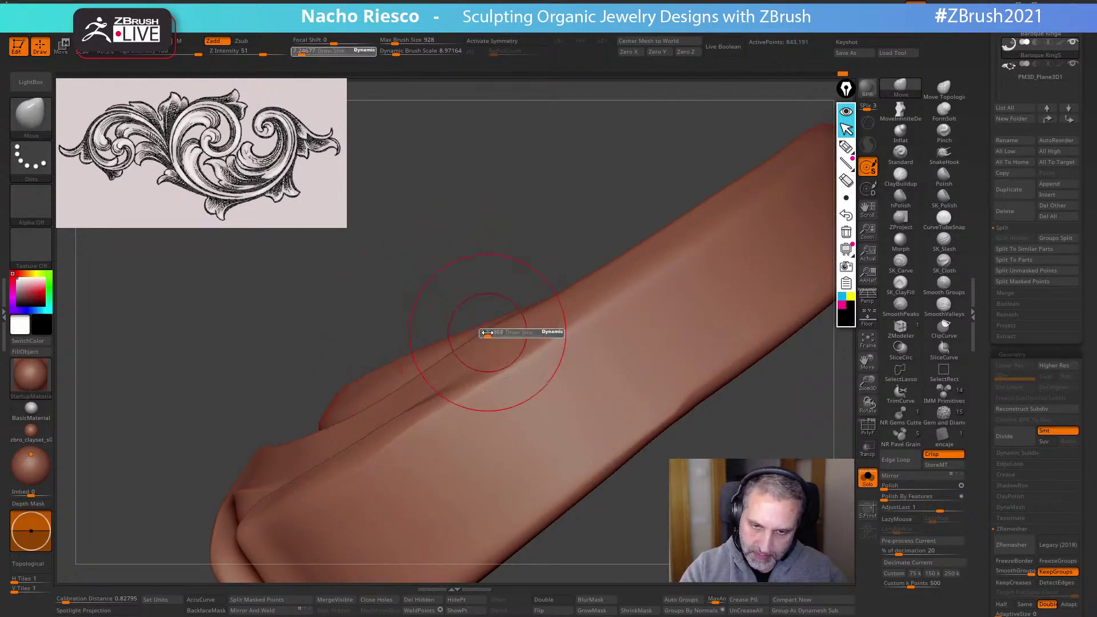
left_click(490, 330)
key("s")
left_click(503, 326)
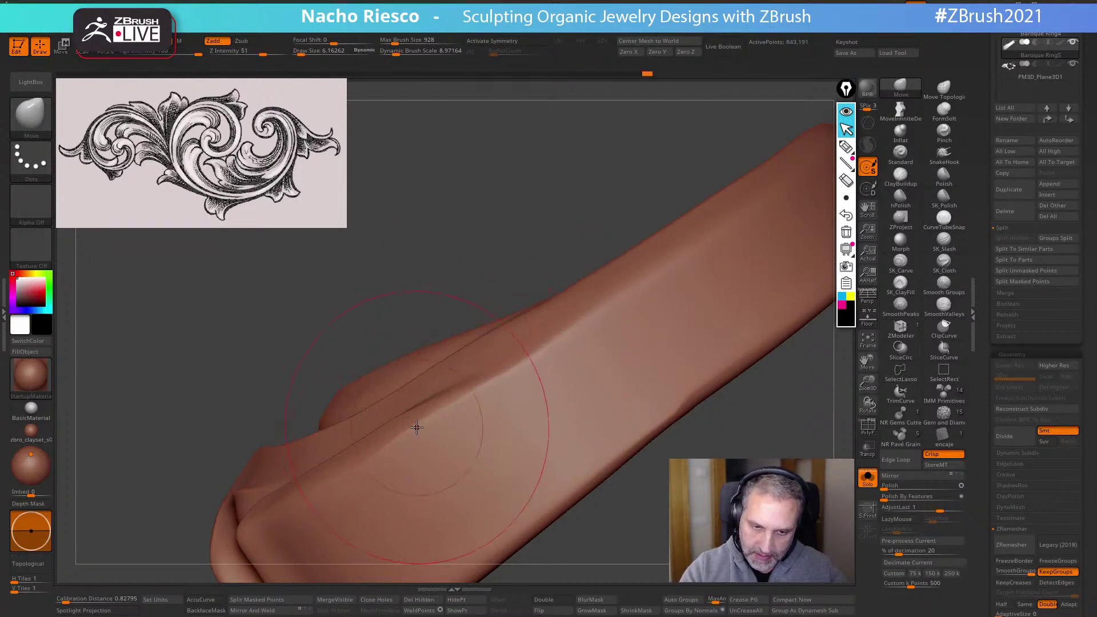
mouse_move(643, 467)
left_mouse_down()
mouse_move(718, 455)
mouse_move(705, 480)
mouse_move(630, 480)
left_mouse_up()
mouse_move(491, 434)
left_mouse_down()
mouse_move(503, 448)
mouse_move(571, 348)
mouse_move(617, 220)
mouse_move(552, 419)
left_mouse_up()
Polish the surface along the leaf's curved stem up towards its tip with the Polish brush at a draw size of about 3.53
left_click(944, 177)
key("s")
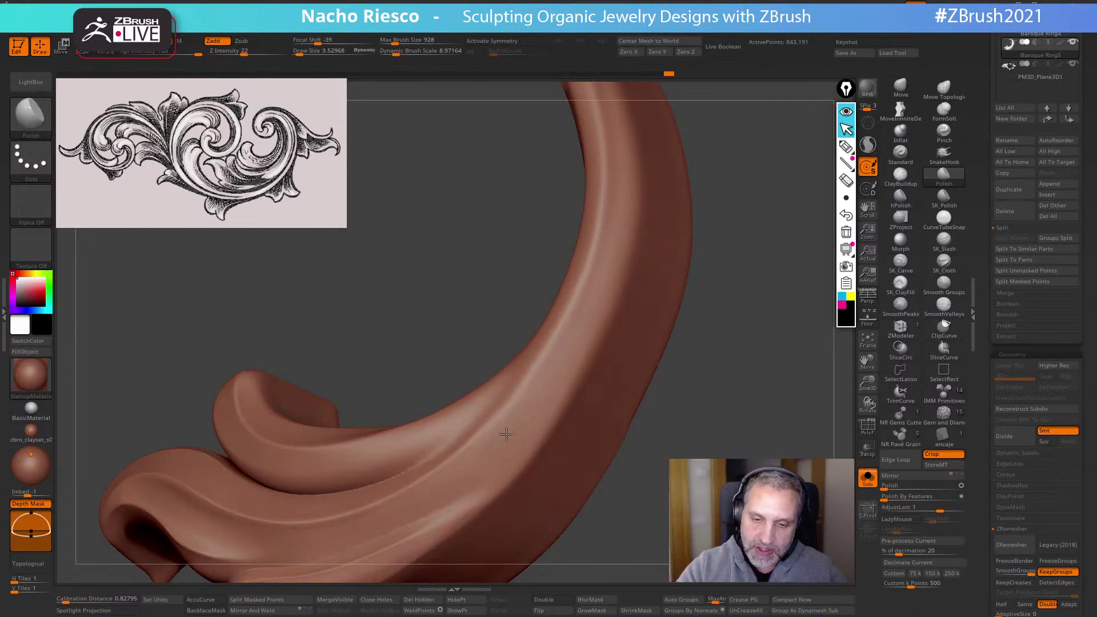
left_click_drag(696, 153, 738, 393)
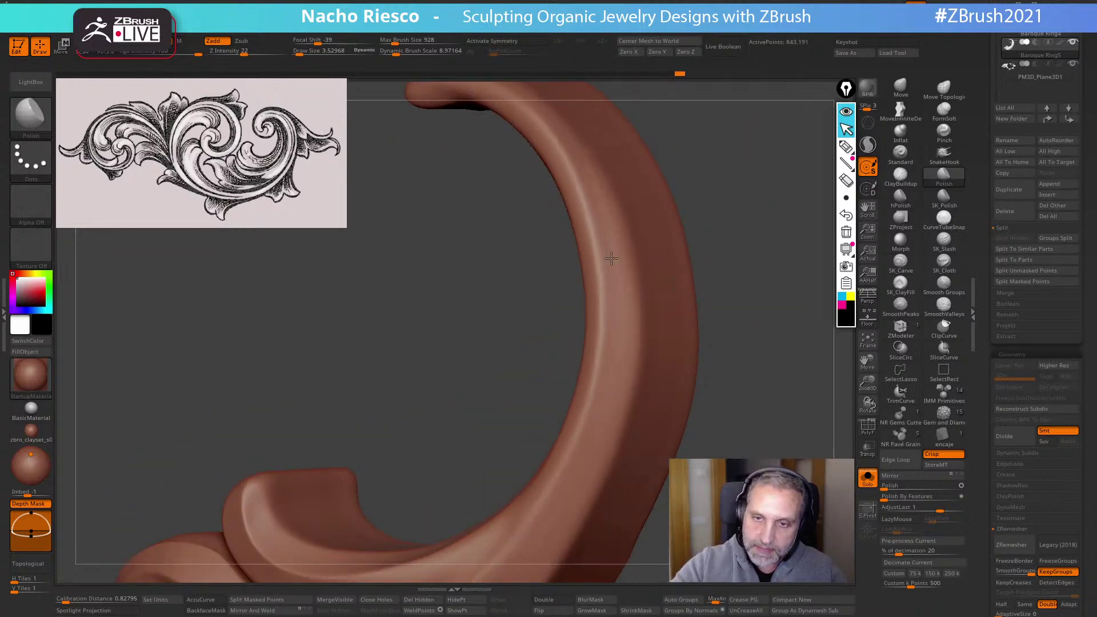
left_click_drag(709, 411, 751, 392)
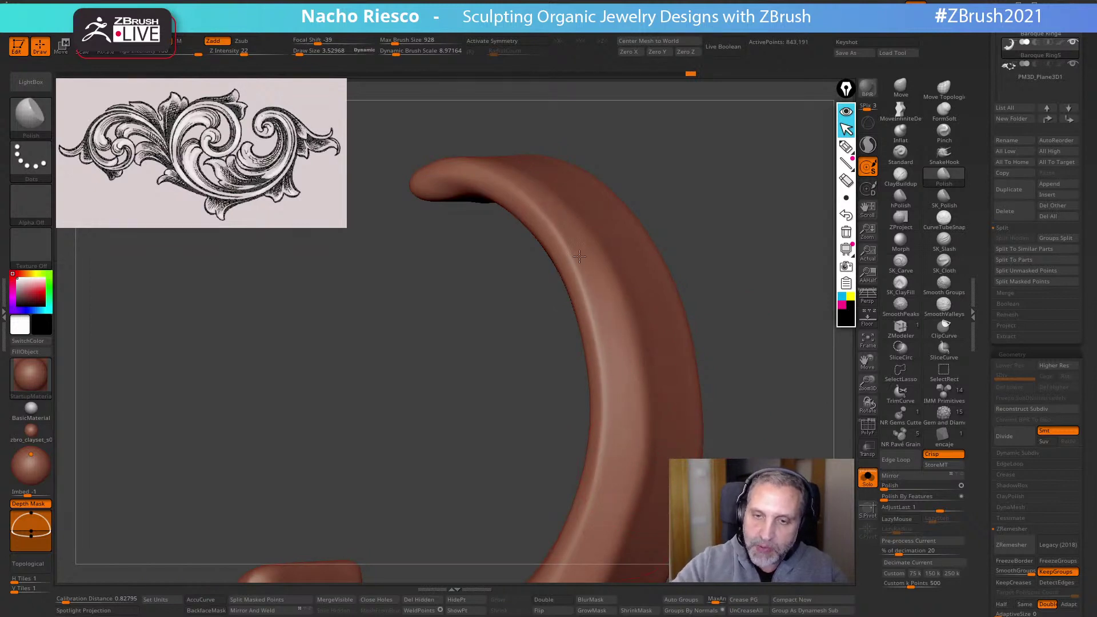
left_click_drag(592, 290, 633, 516)
left_click_drag(708, 491, 672, 340)
left_click_drag(644, 305, 596, 438)
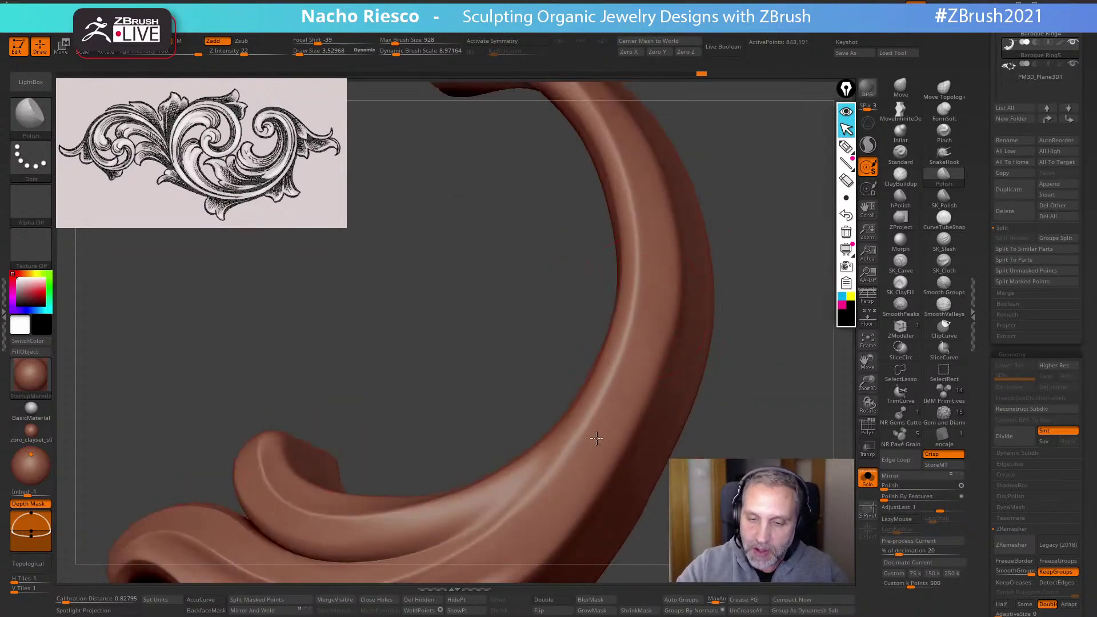
Polish the stem's lower bend and its outer edge where it widens into the lobes
left_click_drag(683, 502, 767, 371, "alt")
mouse_move(658, 399)
left_mouse_down()
mouse_move(622, 384)
mouse_move(552, 441)
left_mouse_up()
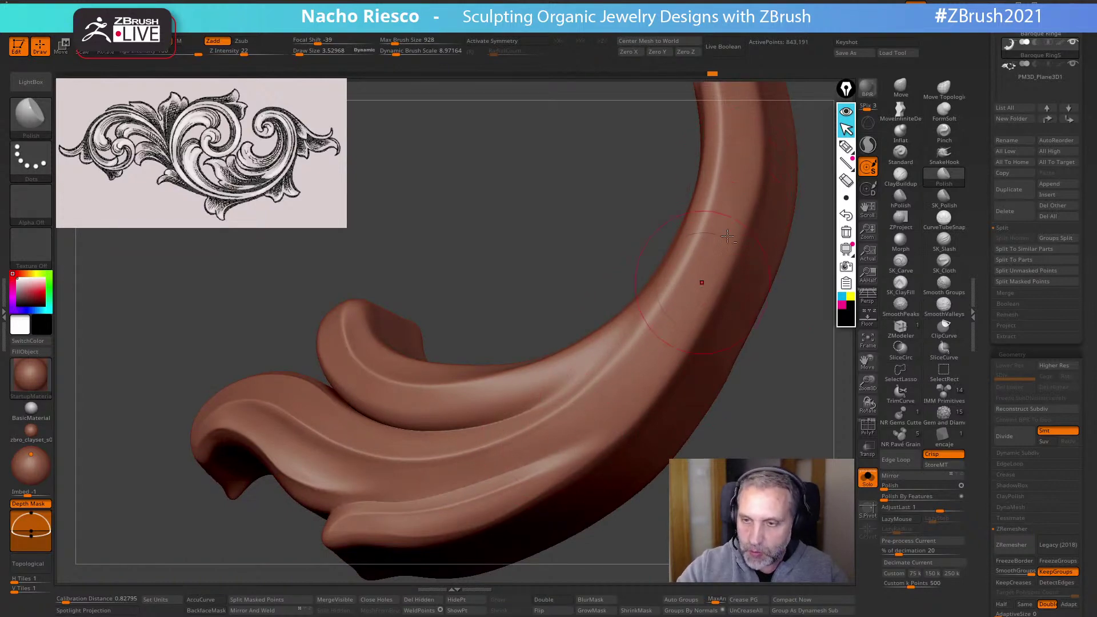
left_click_drag(701, 376, 611, 352, "alt")
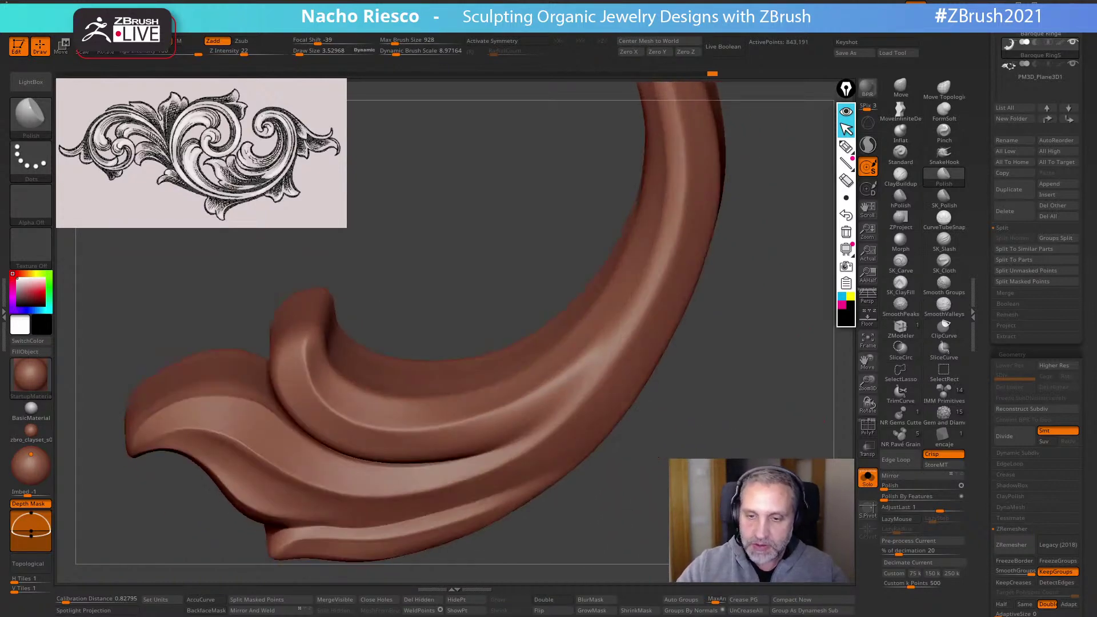
mouse_move(734, 257)
left_mouse_down()
mouse_move(743, 457)
mouse_move(651, 376)
left_mouse_up()
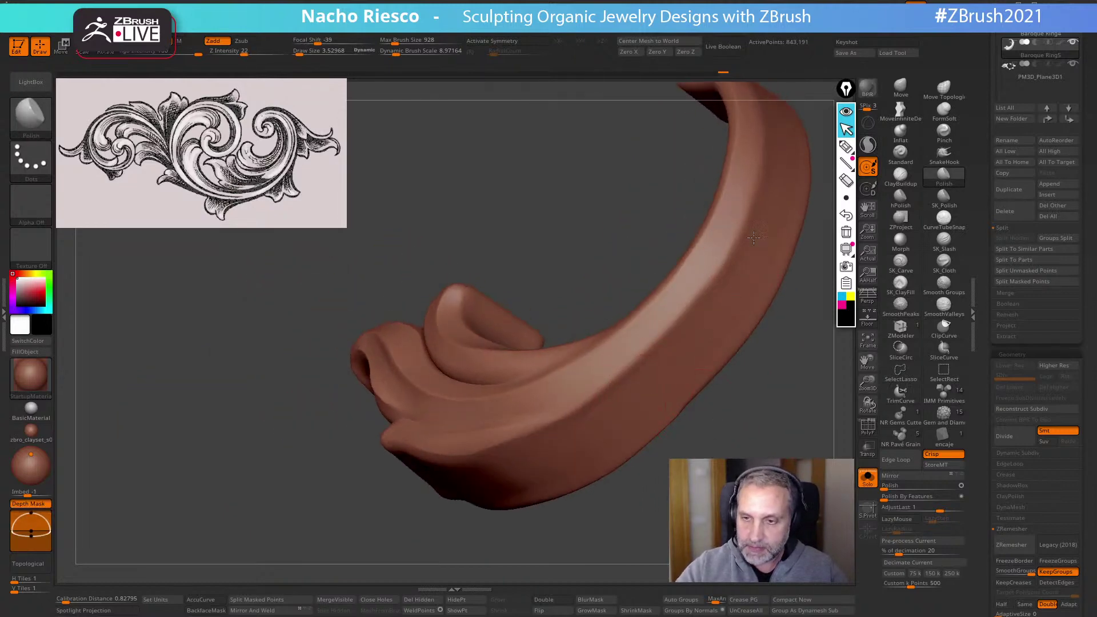
left_click_drag(696, 337, 694, 344)
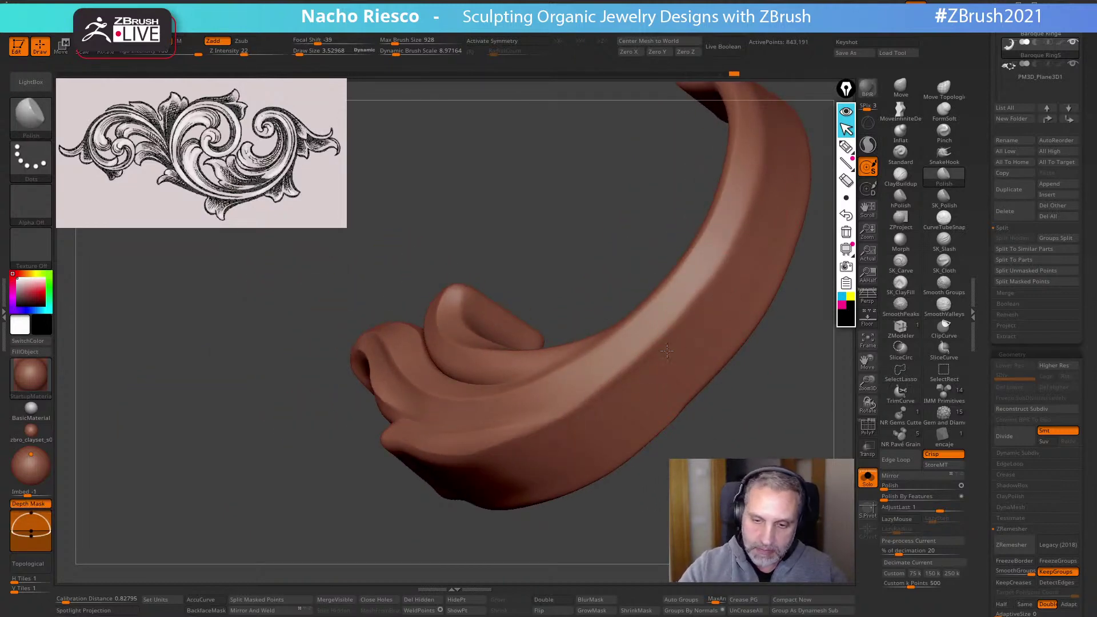
left_click_drag(628, 357, 614, 375)
left_click_drag(727, 412, 718, 457)
Nudge the upper lobe's tip with the Move brush at a draw size of about 2.86 and show the whole ornament again
key("s")
left_click(401, 341)
left_click_drag(488, 281, 594, 306, "alt")
left_click(902, 87)
key("s")
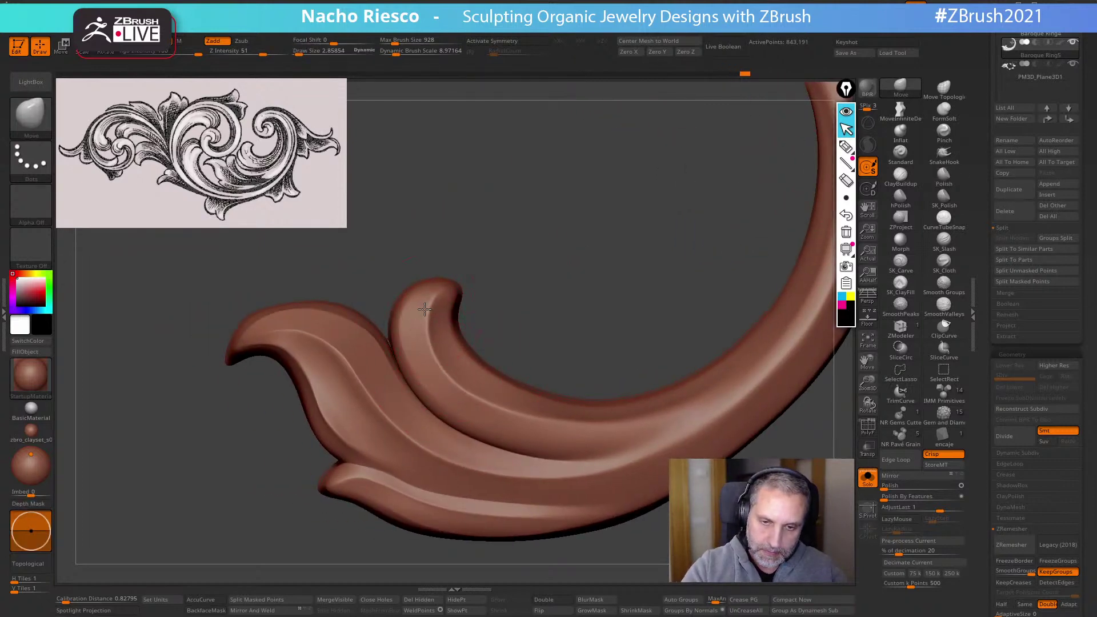
left_click_drag(431, 308, 422, 311)
left_click(867, 477)
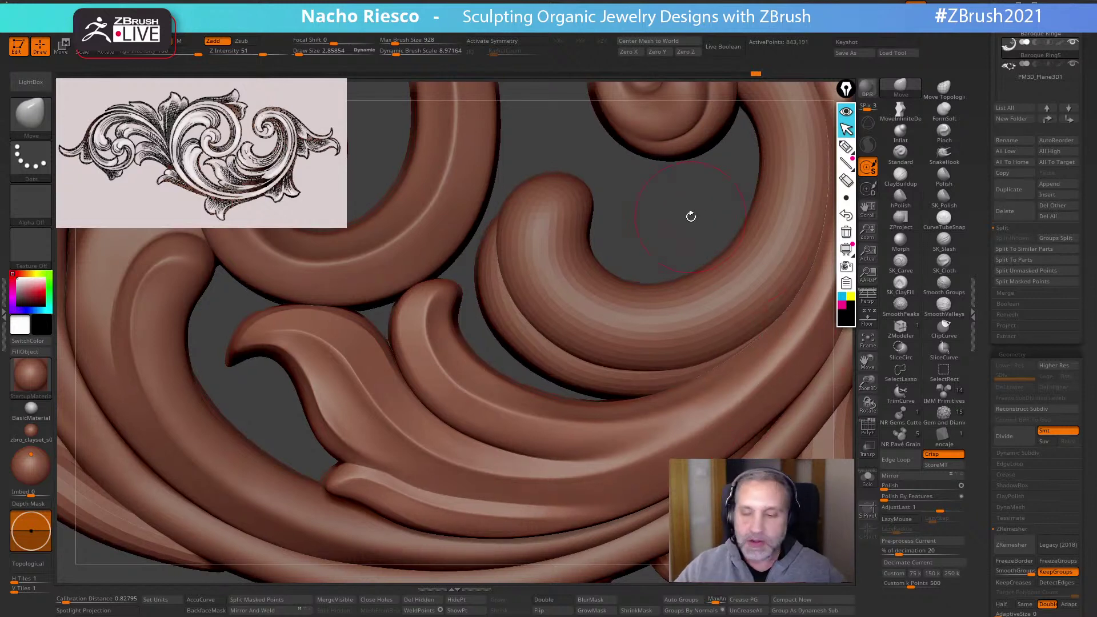
Select the PM3D_Plane3D1 subtool holding the remaining leaves, isolate it and duplicate it
left_click(868, 341)
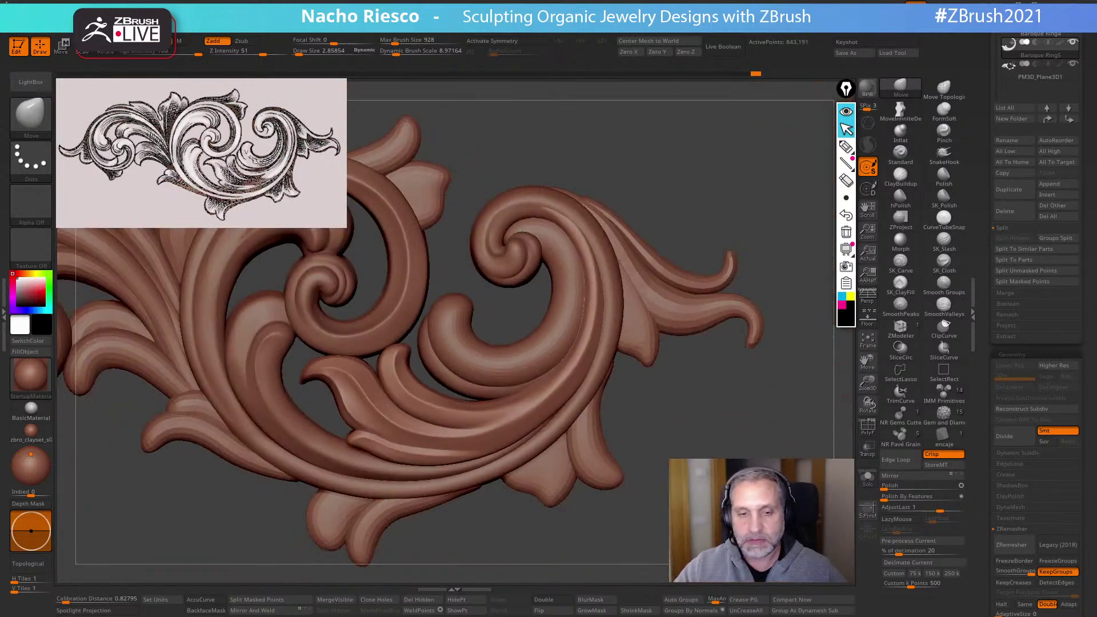
left_click_drag(800, 563, 781, 451)
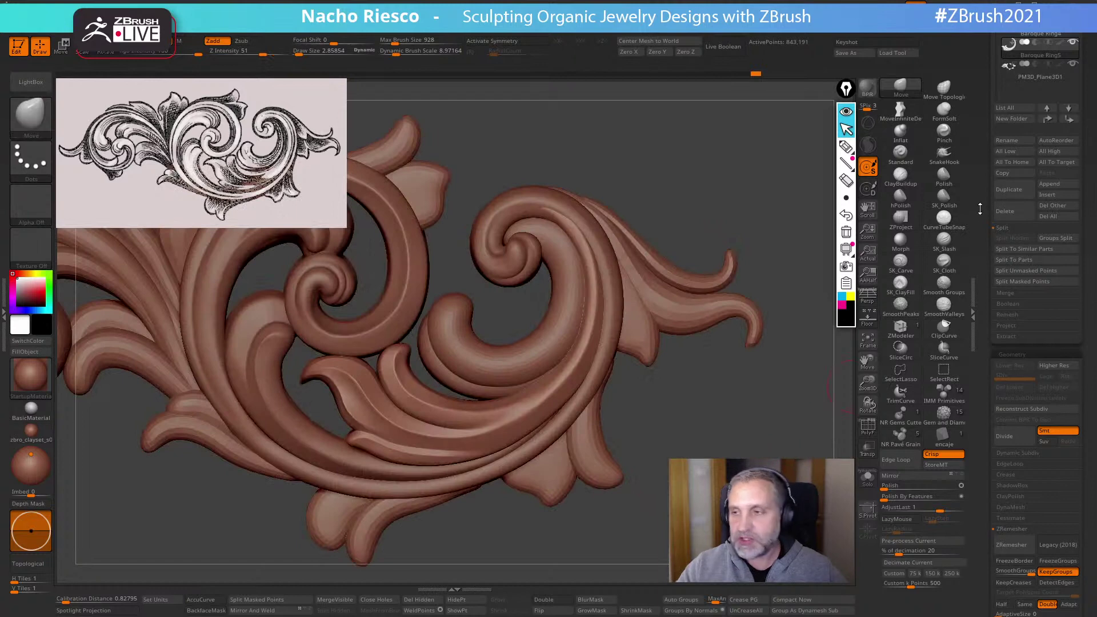
left_click_drag(980, 209, 985, 286)
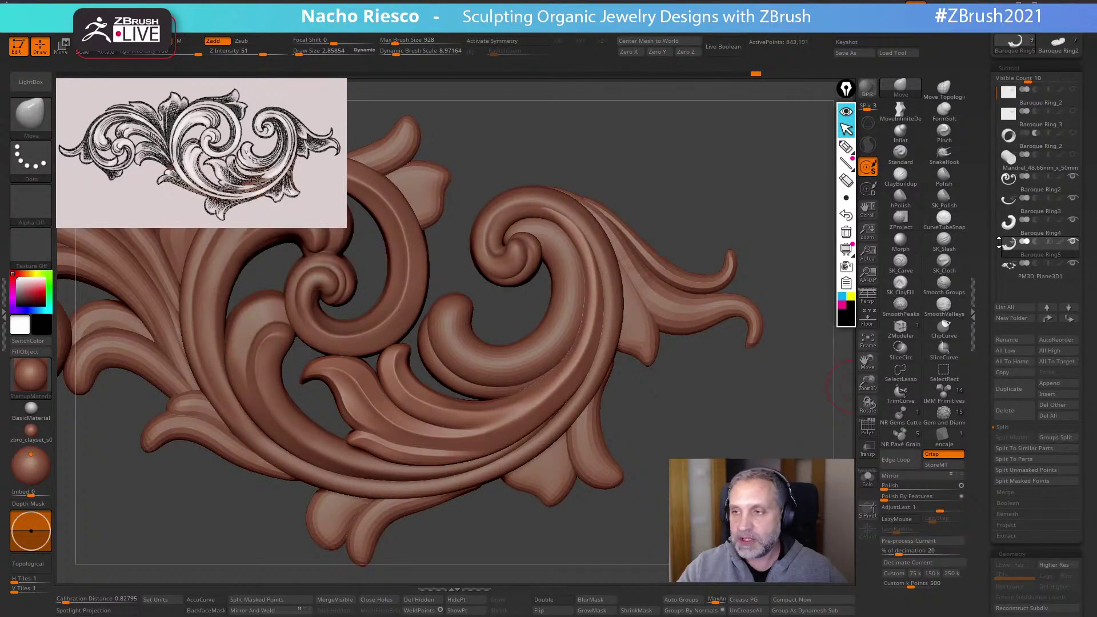
left_click(1036, 273)
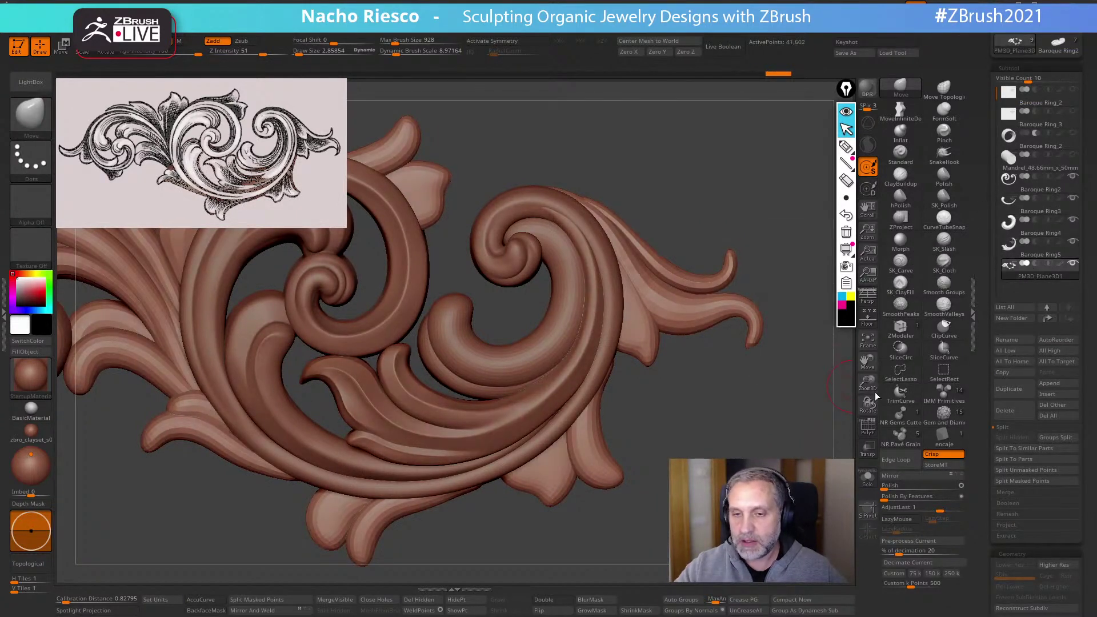
left_click(867, 480)
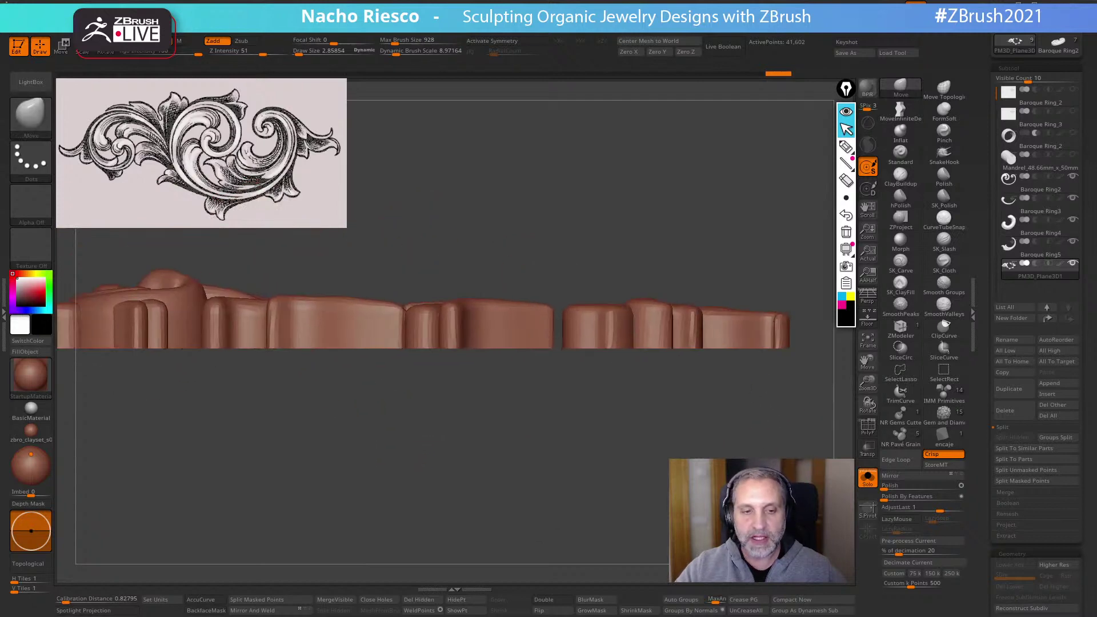
mouse_move(514, 423)
right_mouse_down()
mouse_move(514, 469)
mouse_move(514, 423)
mouse_move(543, 491)
right_mouse_up()
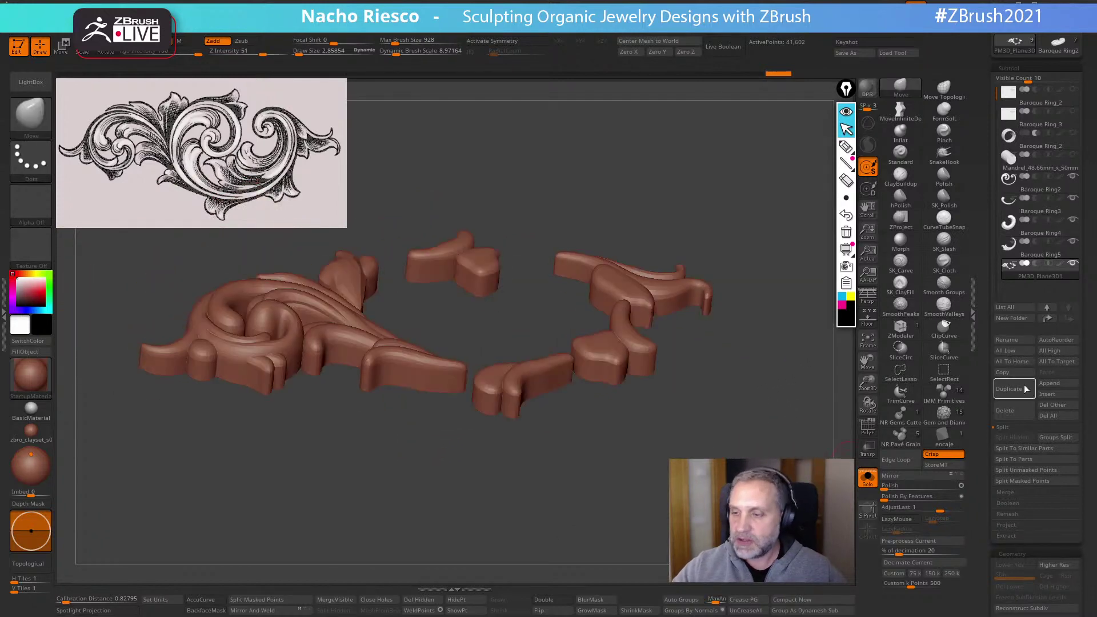
left_click(1015, 391)
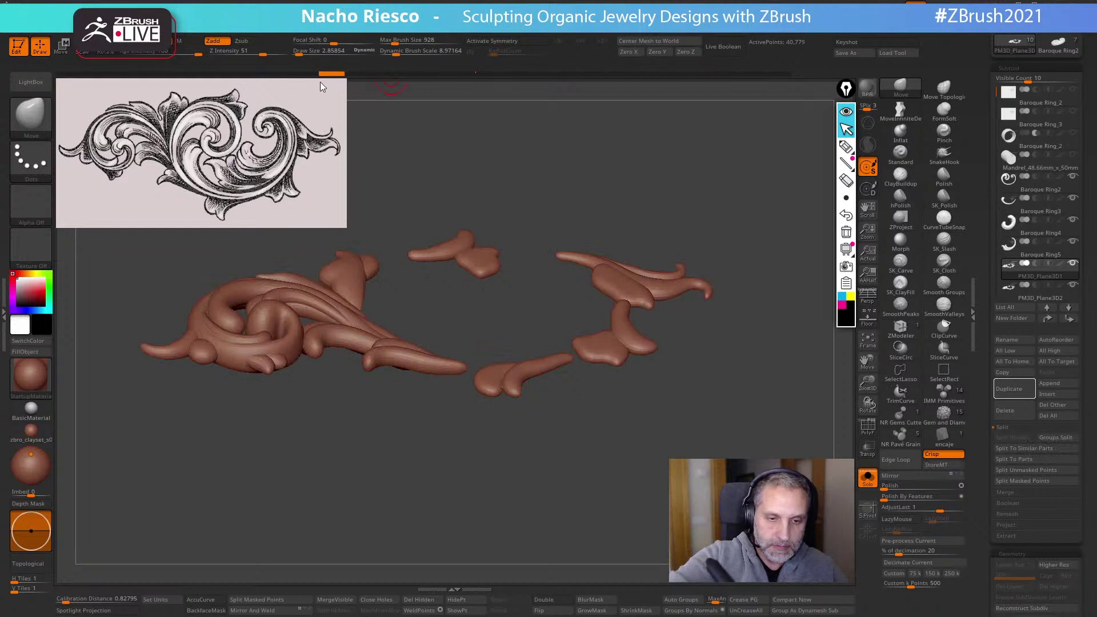
Review earlier states in the isolated leaves' undo history, return to the latest state and show the whole ornament
left_click_drag(622, 197, 665, 467)
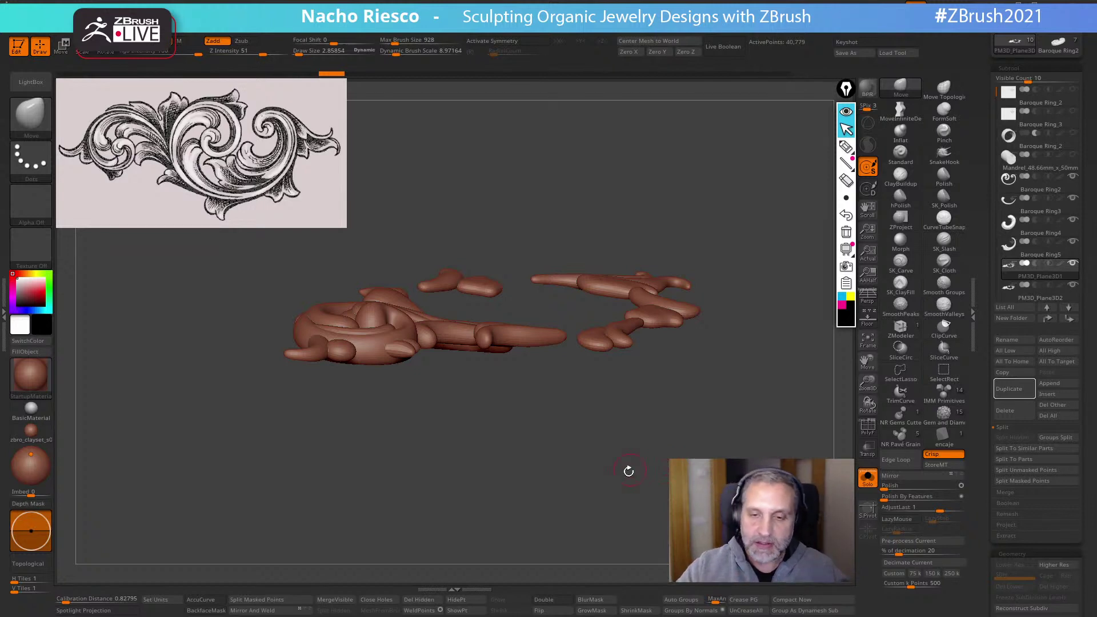
left_click_drag(629, 472, 566, 464)
left_click(360, 74)
left_click(392, 75)
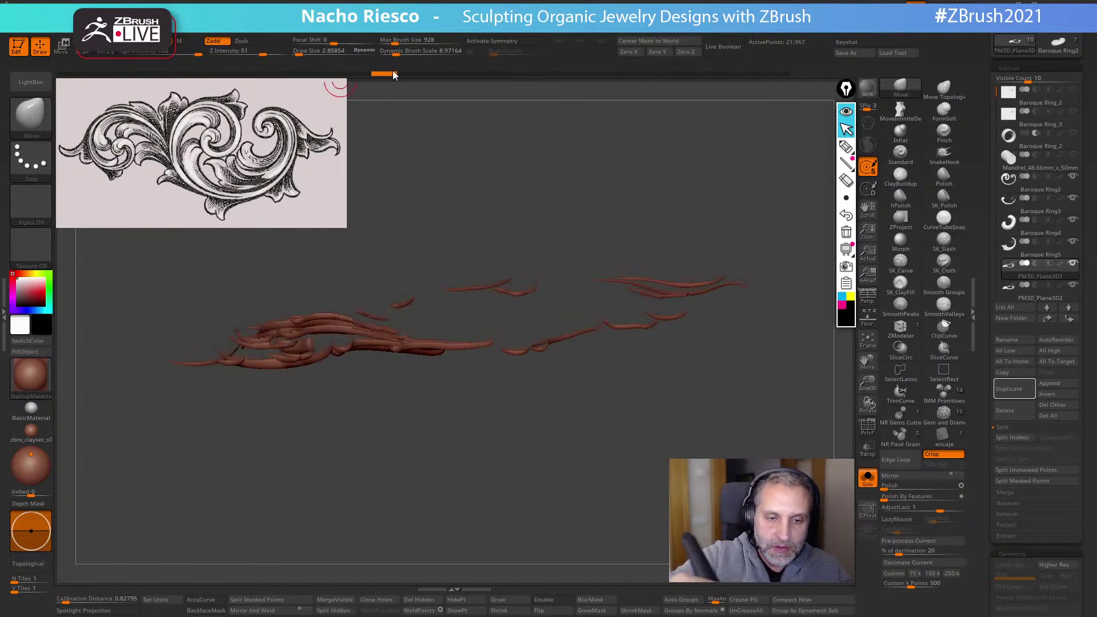
left_click(429, 73)
left_click_drag(512, 73, 779, 90)
left_click_drag(710, 370, 626, 464)
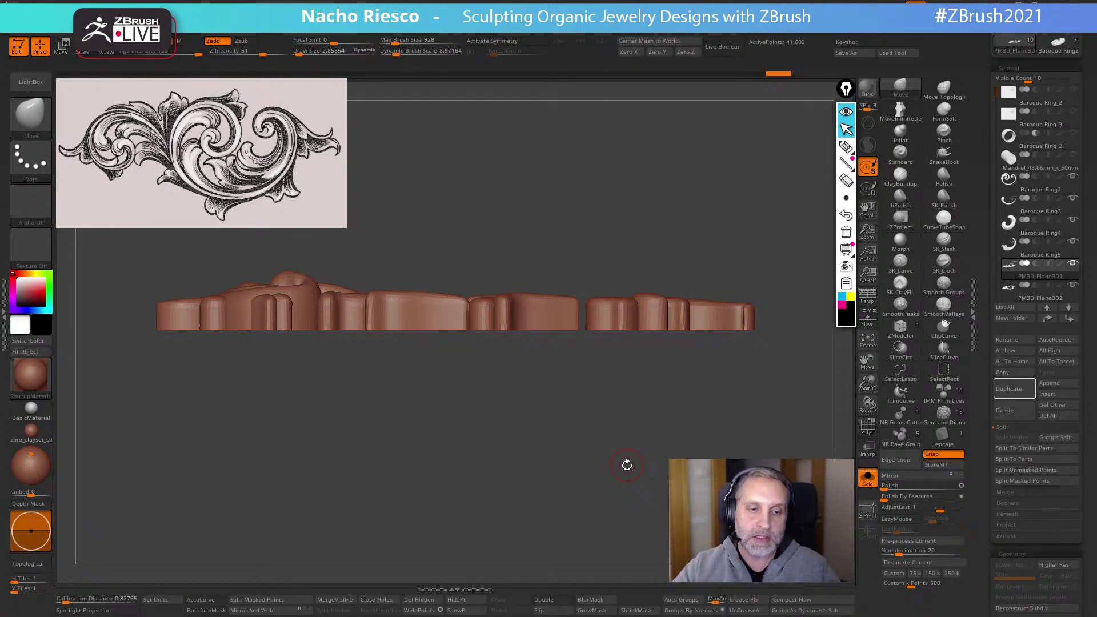
left_click_drag(626, 465, 659, 464)
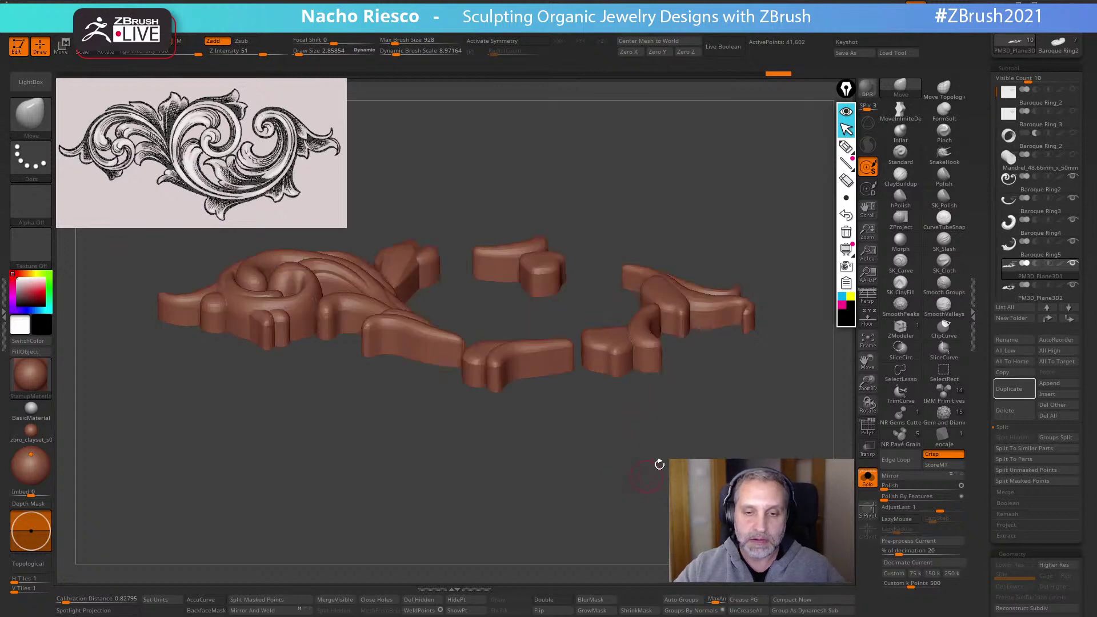
left_click(868, 478)
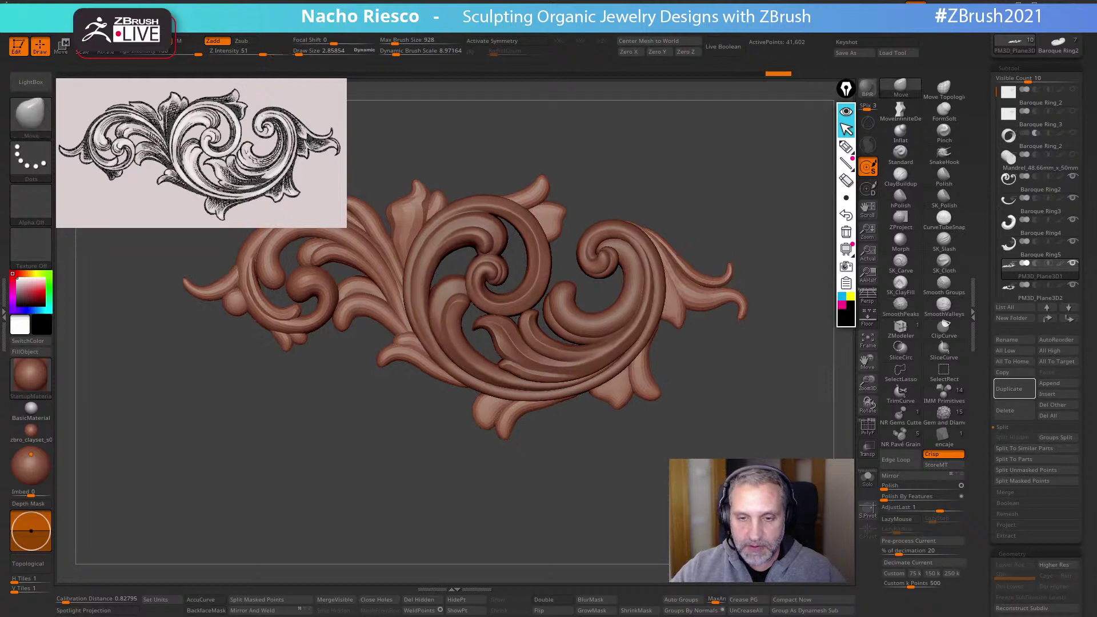
Turn on BackfaceMask, select the central leaf and nudge its lobes with the Move brush at a draw size of about 3.53
right_click_drag(572, 292, 572, 394, "ctrl")
mouse_move(571, 343)
right_mouse_down()
mouse_move(600, 320)
mouse_move(565, 343)
mouse_move(594, 329)
right_mouse_up()
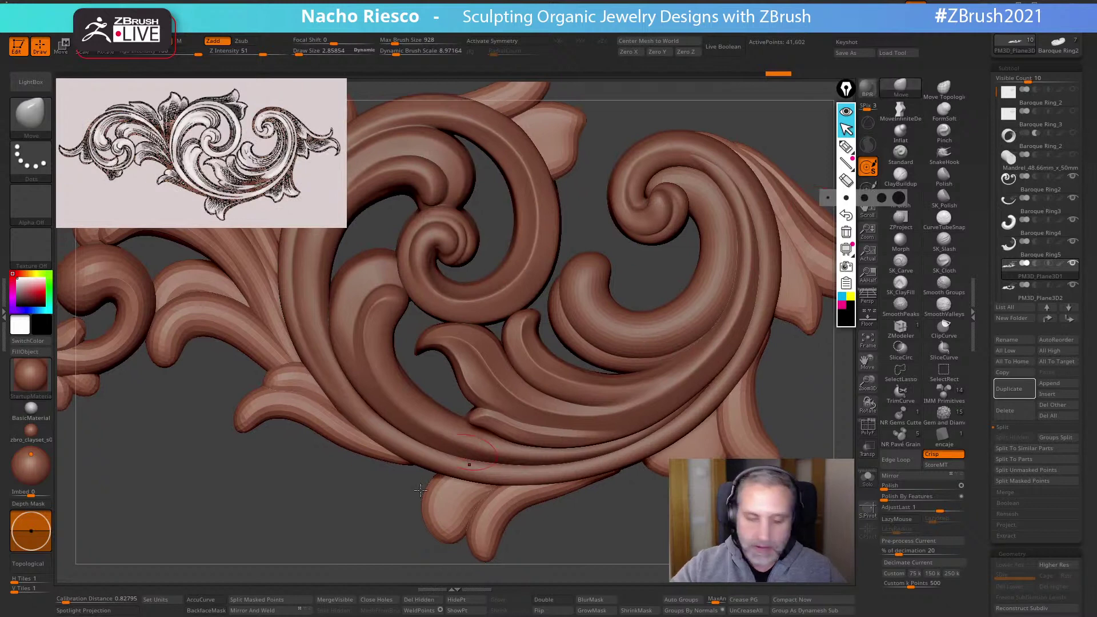
left_click(205, 610)
left_click(517, 354, "alt")
key("bracketright")
key("bracketright")
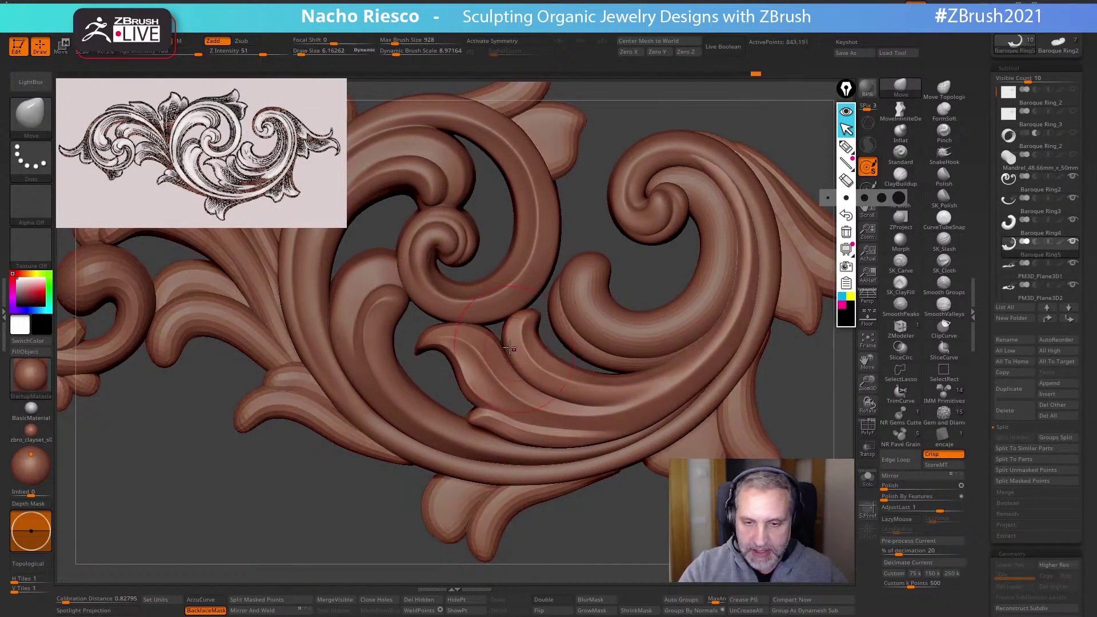
key("bracketleft")
mouse_move(646, 566)
left_mouse_down("alt")
mouse_move(666, 487)
mouse_move(648, 531)
mouse_move(629, 504)
left_mouse_up("alt")
key("space")
key("s")
left_click_drag(533, 346, 530, 346)
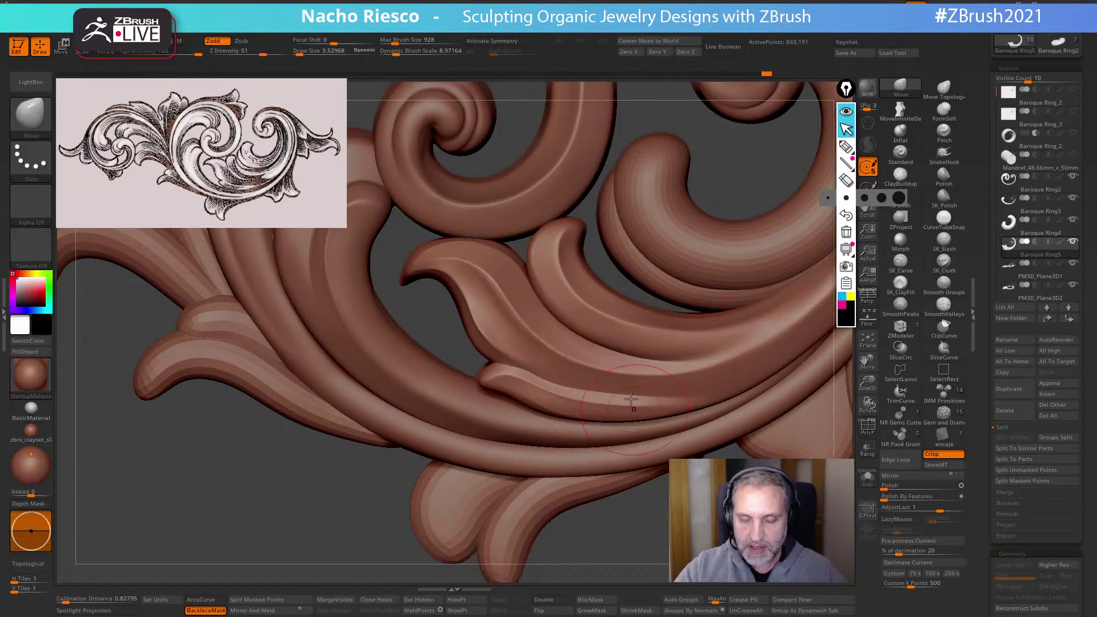
Mask every part of the leaf except the middle lobe's polygroup and return to sculpting with the Move brush
key("w")
left_click(561, 358, "ctrl")
key("q")
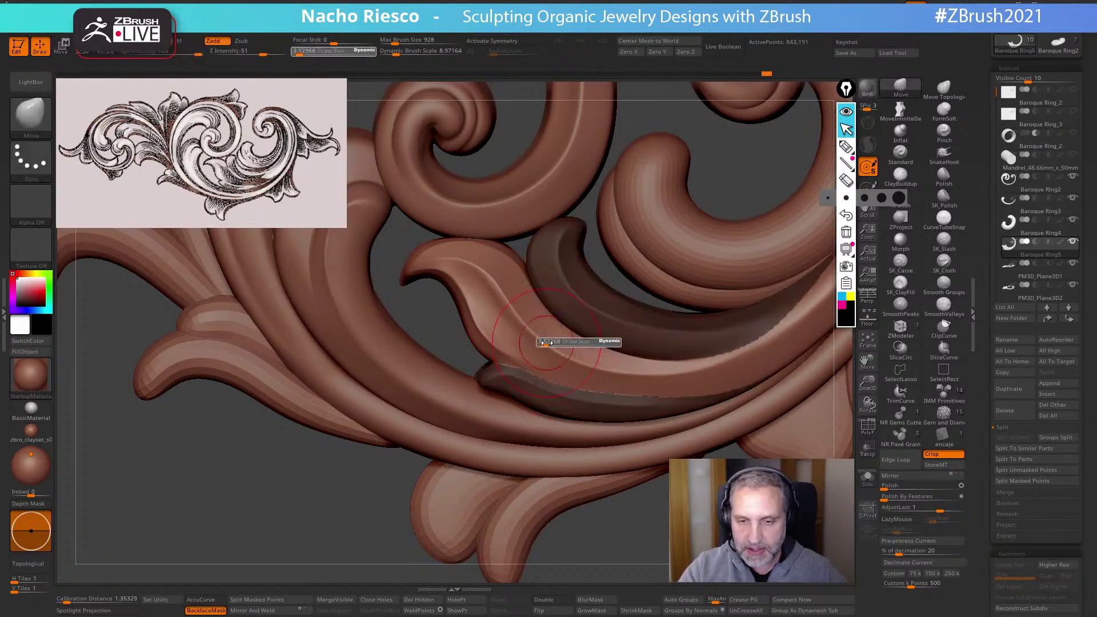
Mark the middle lobe's ridge from tip to stem with a yellow annotation line, and clear the annotation
left_click_drag(628, 515, 659, 532)
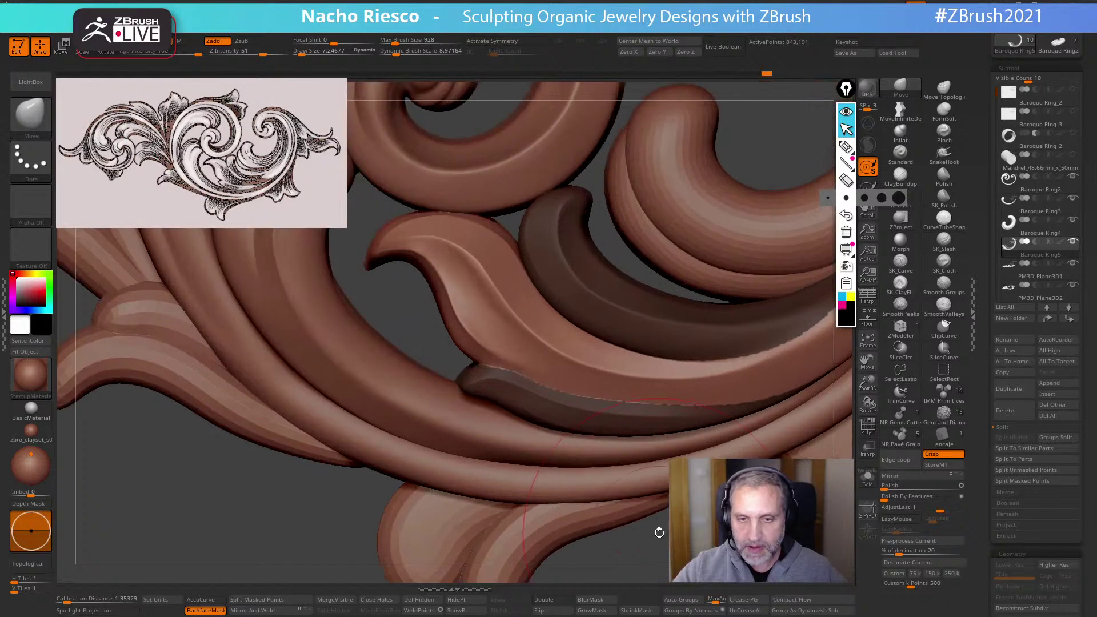
left_click(850, 297)
left_click(846, 147)
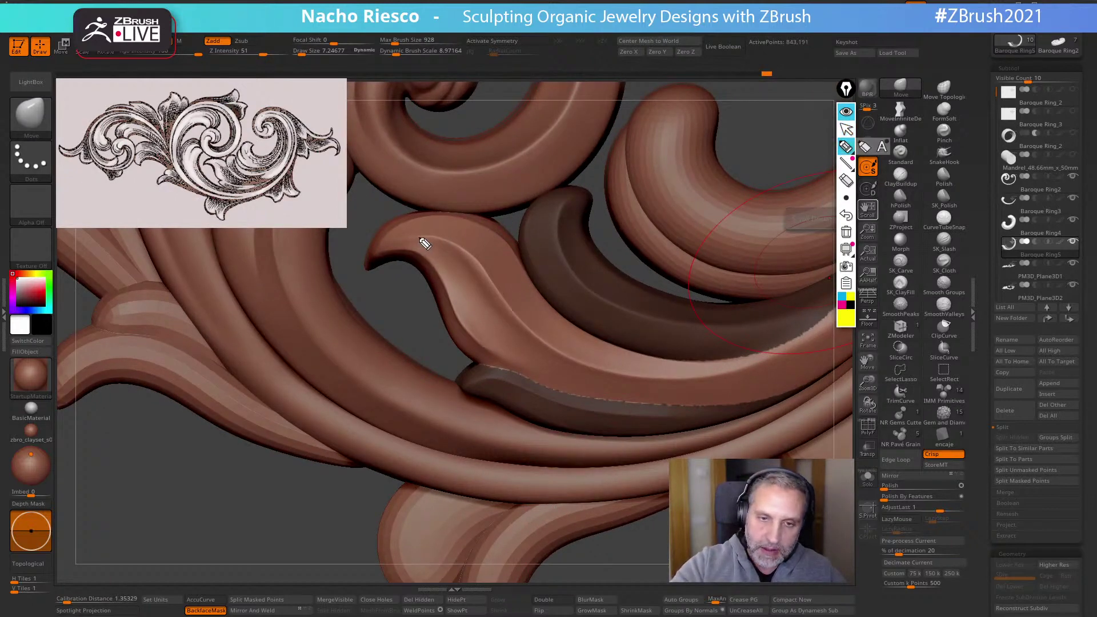
mouse_move(415, 235)
left_mouse_down()
mouse_move(475, 257)
mouse_move(432, 238)
mouse_move(464, 247)
mouse_move(573, 363)
mouse_move(715, 382)
left_mouse_up()
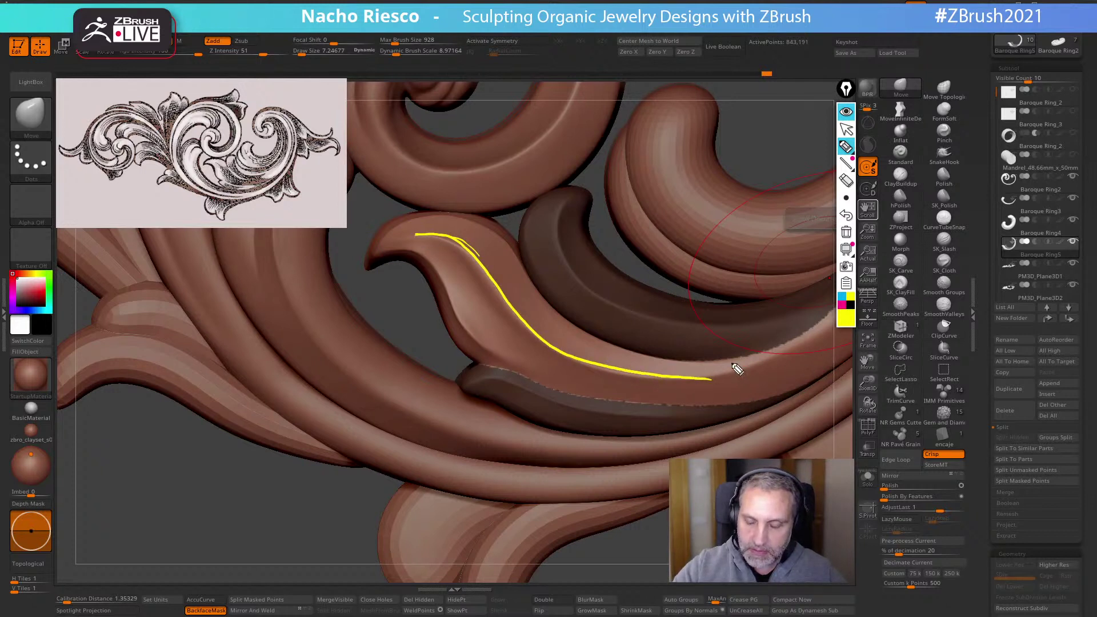
left_click(847, 232)
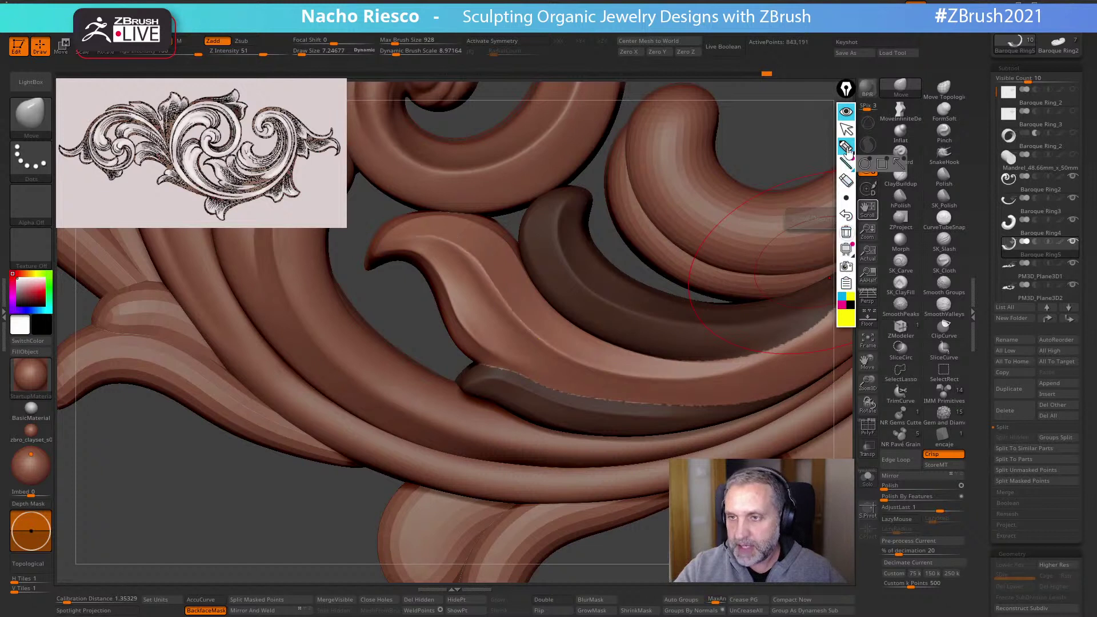
Outline the middle lobe's ridge with two yellow annotation lines meeting near the stem, clear them and return to sculpting
mouse_move(405, 236)
left_mouse_down()
mouse_move(446, 246)
mouse_move(534, 349)
mouse_move(637, 378)
left_mouse_up()
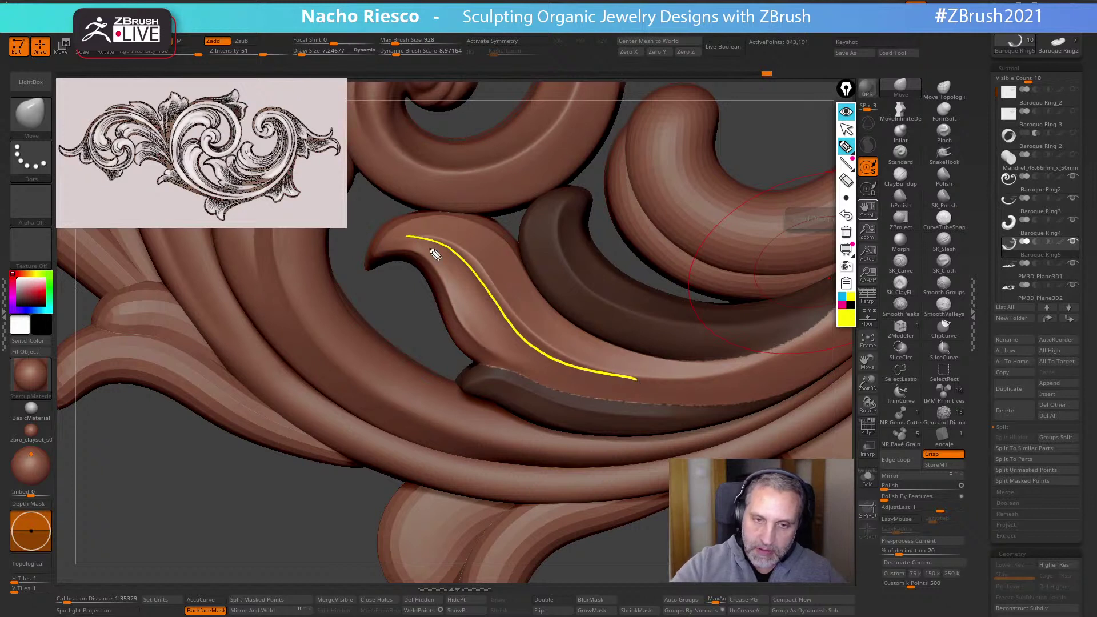
mouse_move(416, 235)
left_mouse_down()
mouse_move(477, 264)
mouse_move(565, 353)
mouse_move(650, 378)
left_mouse_up()
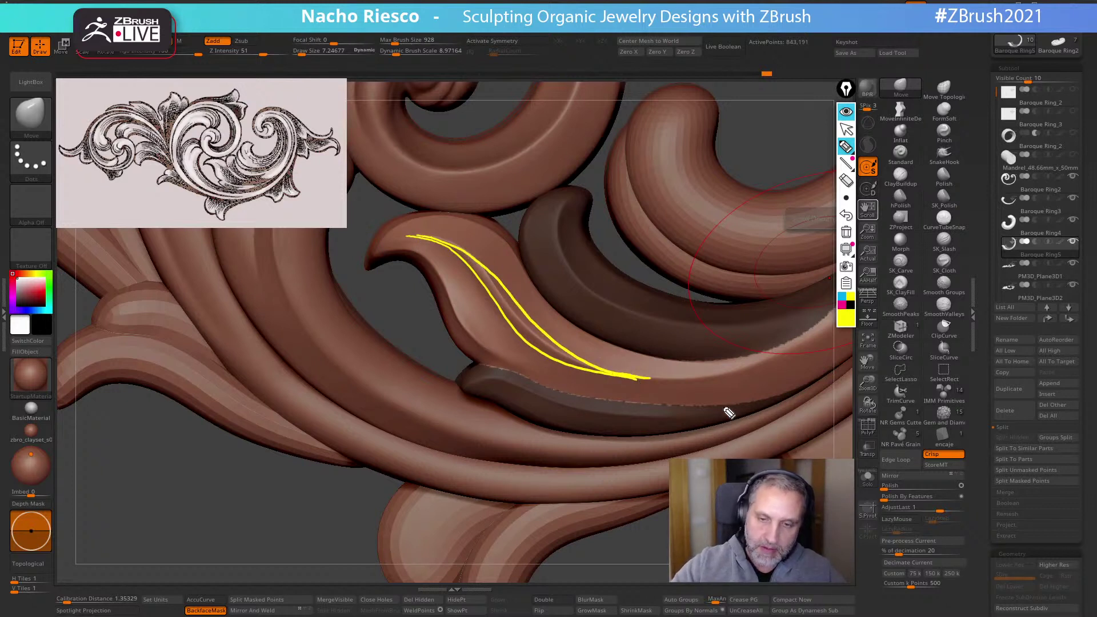
left_click(847, 232)
left_click(846, 129)
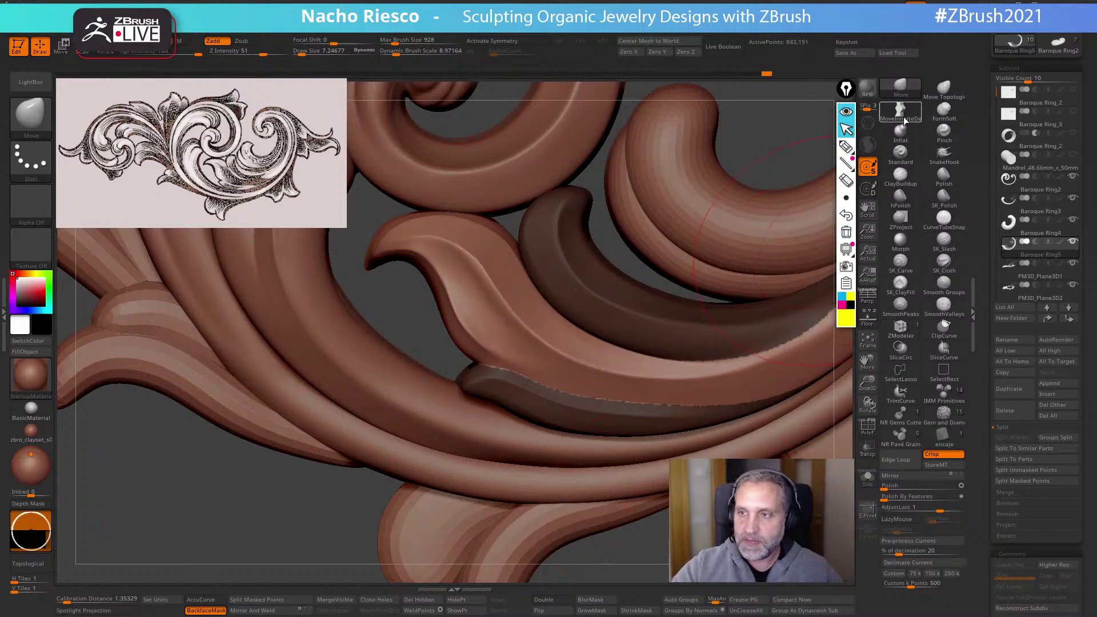
Reshape the middle lobe's central ridge with the Move brush, reducing the draw size through about 5.18 and 4.30 to 2.86
key("s")
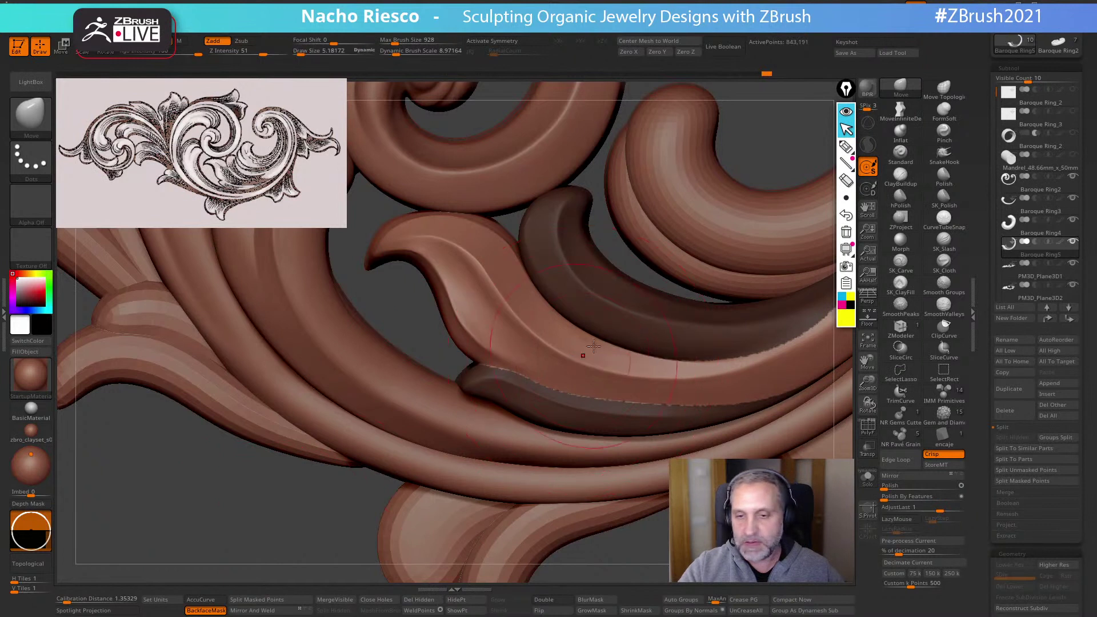
key("s")
left_click_drag(521, 326, 521, 315)
key("s")
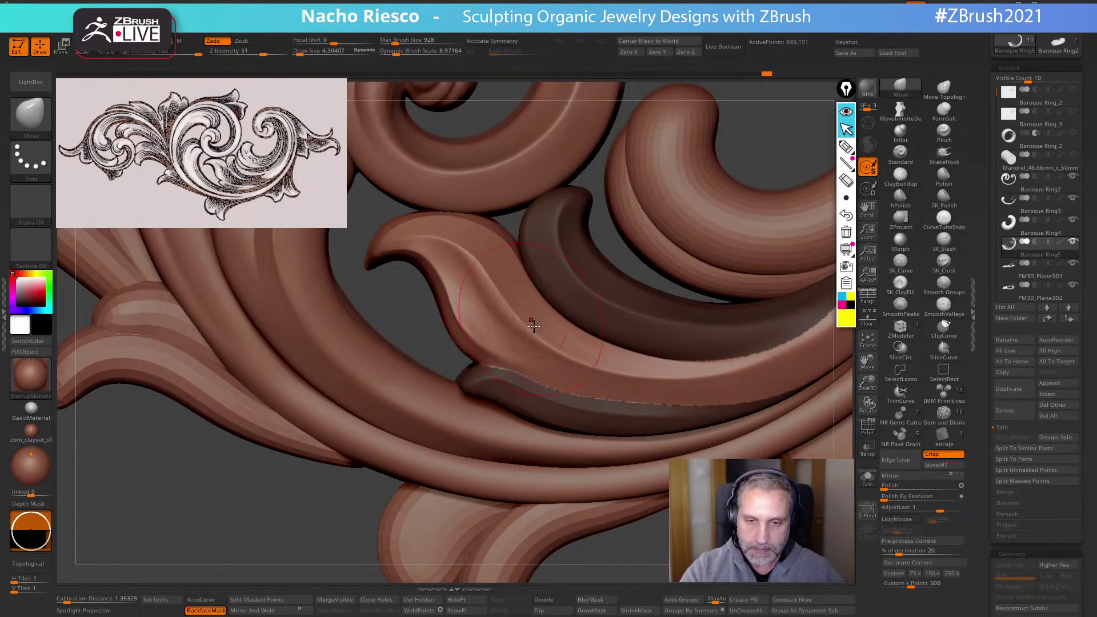
left_click_drag(512, 313, 503, 300)
key("]")
key("s")
left_click_drag(590, 350, 571, 351)
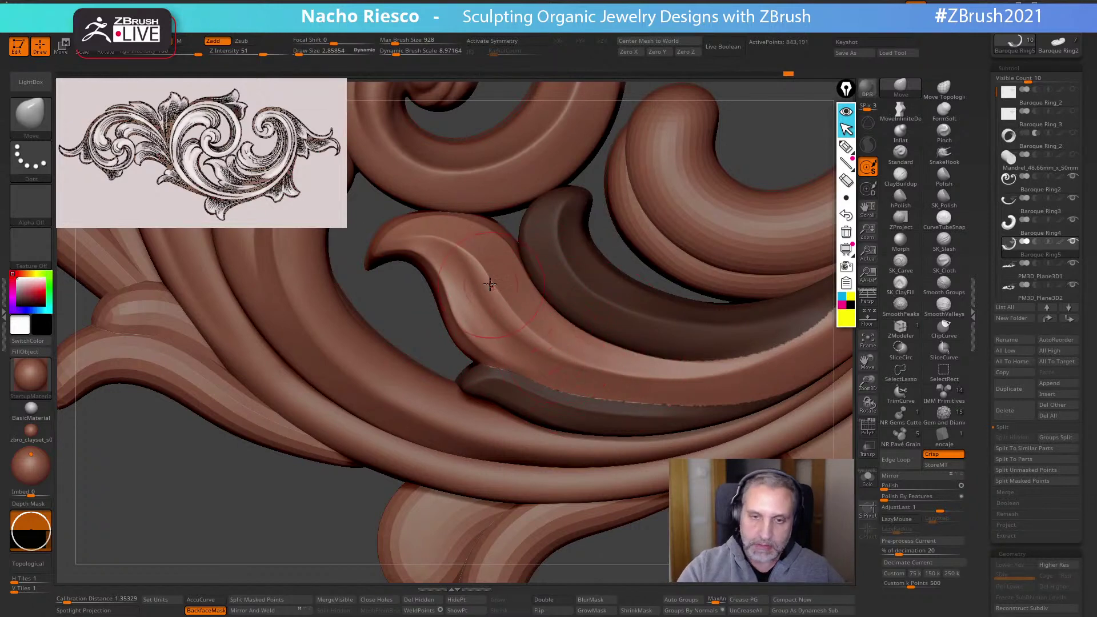
Invert the mask to protect the middle lobe and nudge the upper lobe with the Move brush at a draw size of about 3.53
mouse_move(644, 515)
left_mouse_down("alt")
mouse_move(645, 486)
mouse_move(665, 553)
left_mouse_up("alt")
key("s")
key("s")
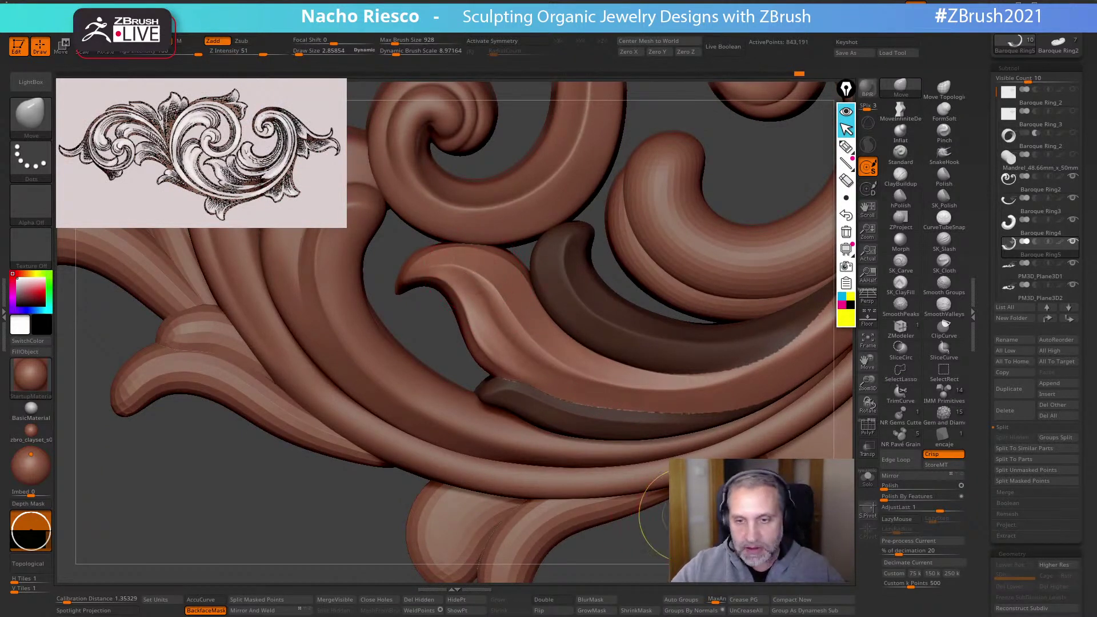
left_click(686, 516, "ctrl")
key("s")
left_click_drag(578, 300, 592, 314)
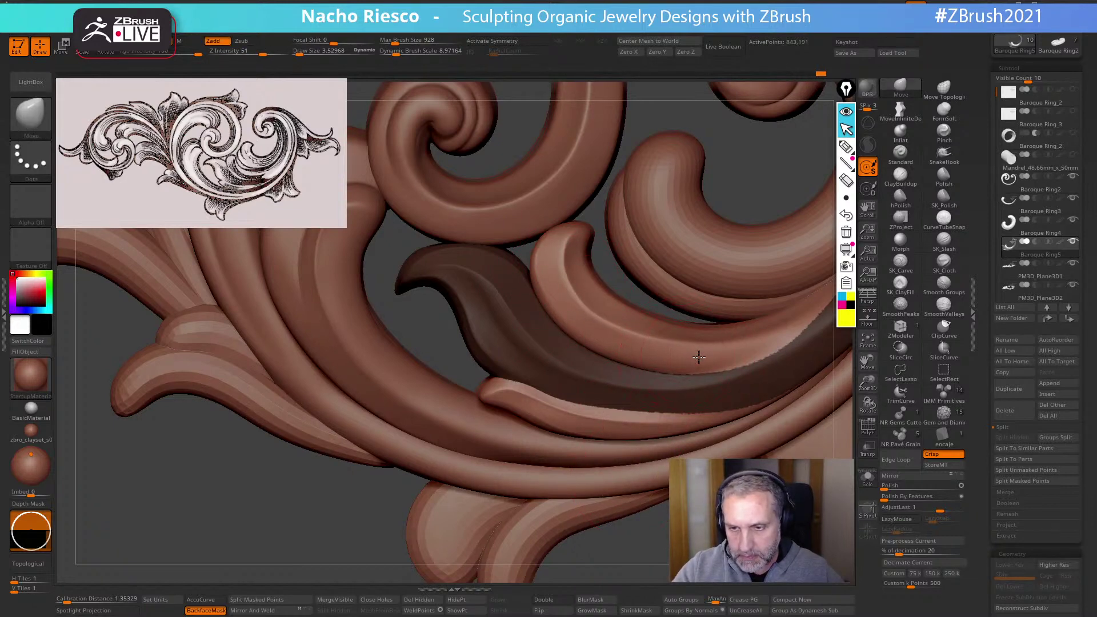
Clear the mask on the split acanthus leaf and smooth the crease along its small lower lobe
key("ctrl+shift+a")
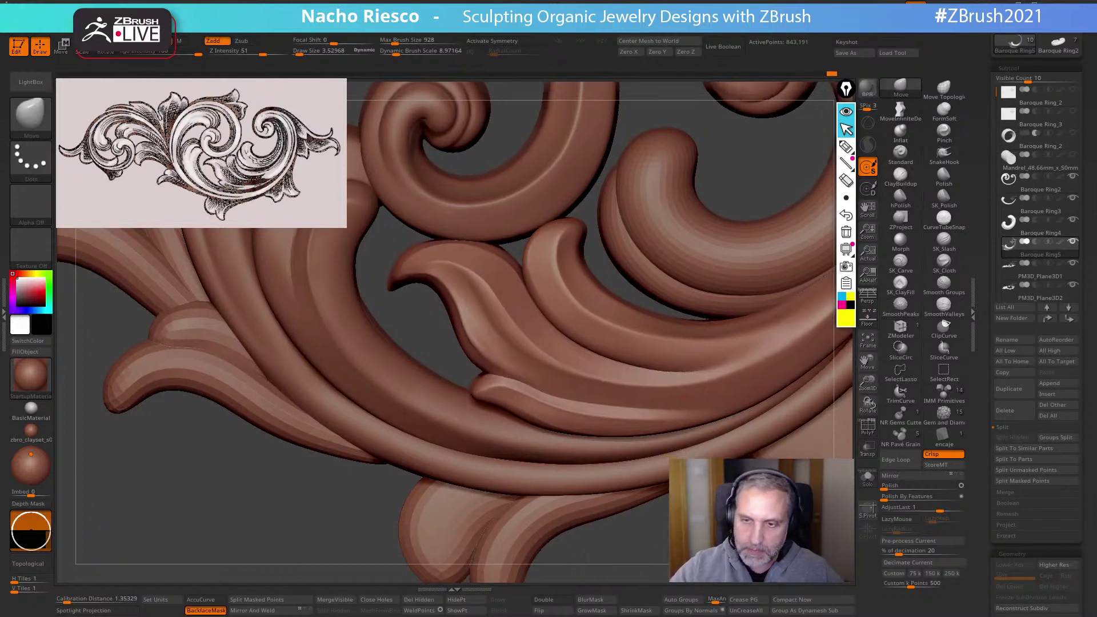
right_click_drag(686, 400, 687, 378, "ctrl")
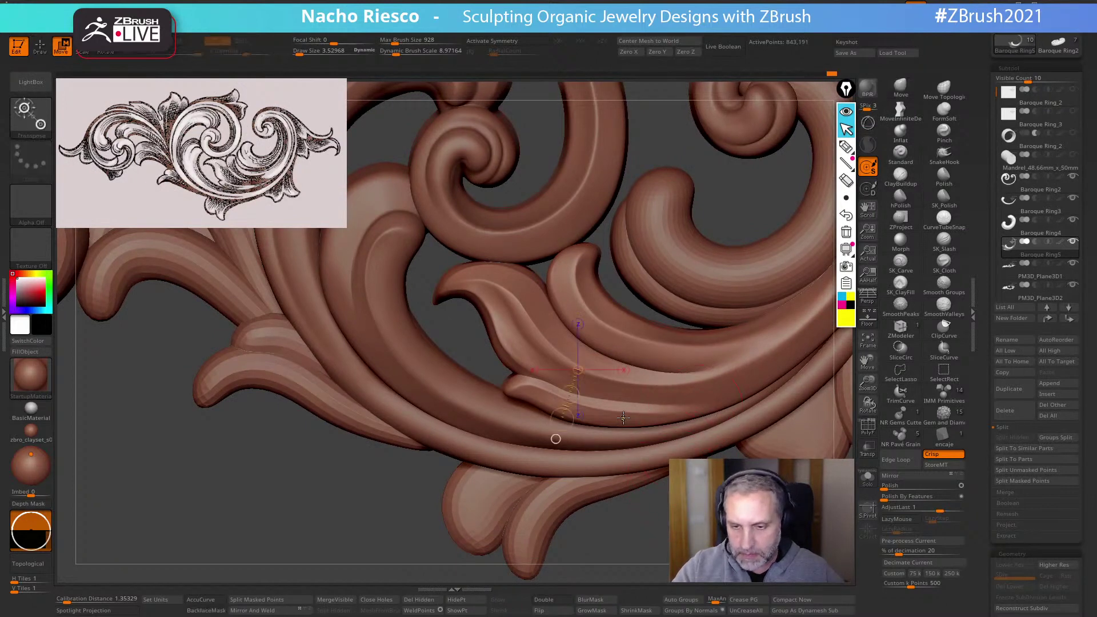
key("ctrl+z")
key("bracketright")
mouse_move(657, 496)
right_mouse_down()
mouse_move(678, 465)
mouse_move(615, 410)
mouse_move(706, 404)
right_mouse_up()
key("bracketright")
key("shift")
key("ctrl+h")
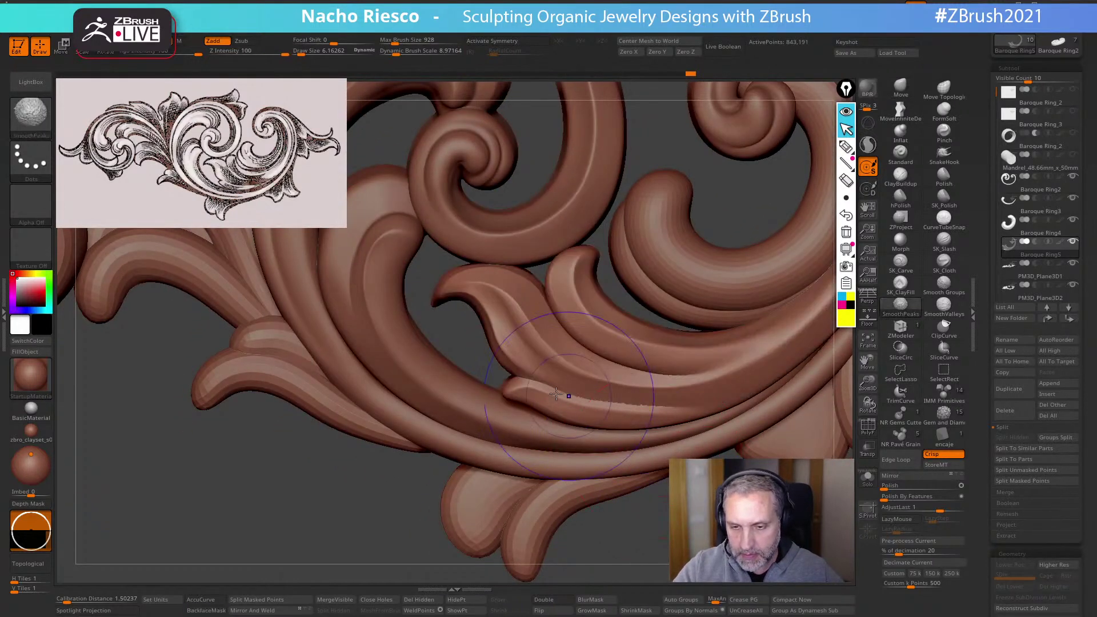
left_click_drag(560, 394, 626, 393, "shift")
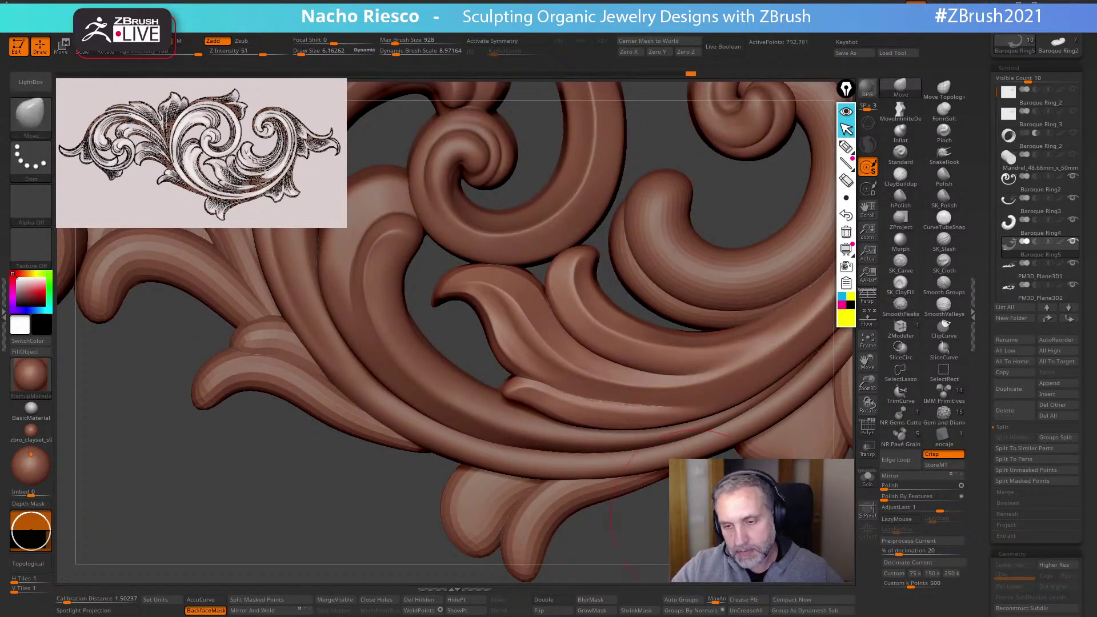
Carve the crease along the small lower lobe with the SK_Slash brush at intensity 15, and smooth its far end into the stem
mouse_move(625, 394)
right_mouse_down()
mouse_move(597, 400)
mouse_move(652, 514)
mouse_move(832, 355)
right_mouse_up()
left_click(944, 240)
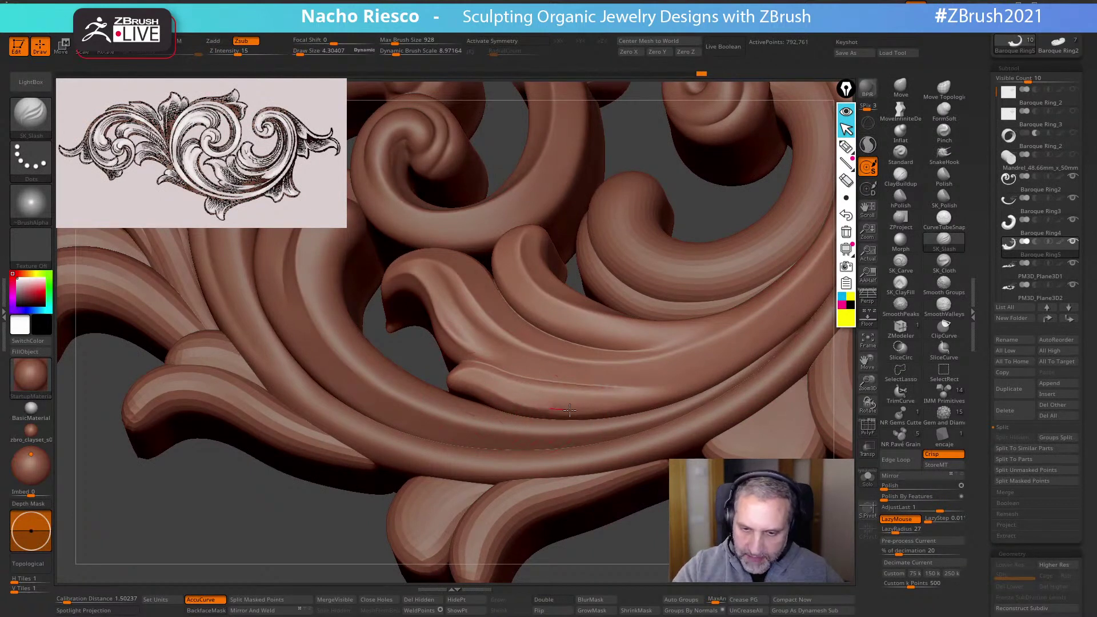
left_click_drag(569, 409, 605, 405)
left_click_drag(455, 378, 474, 383)
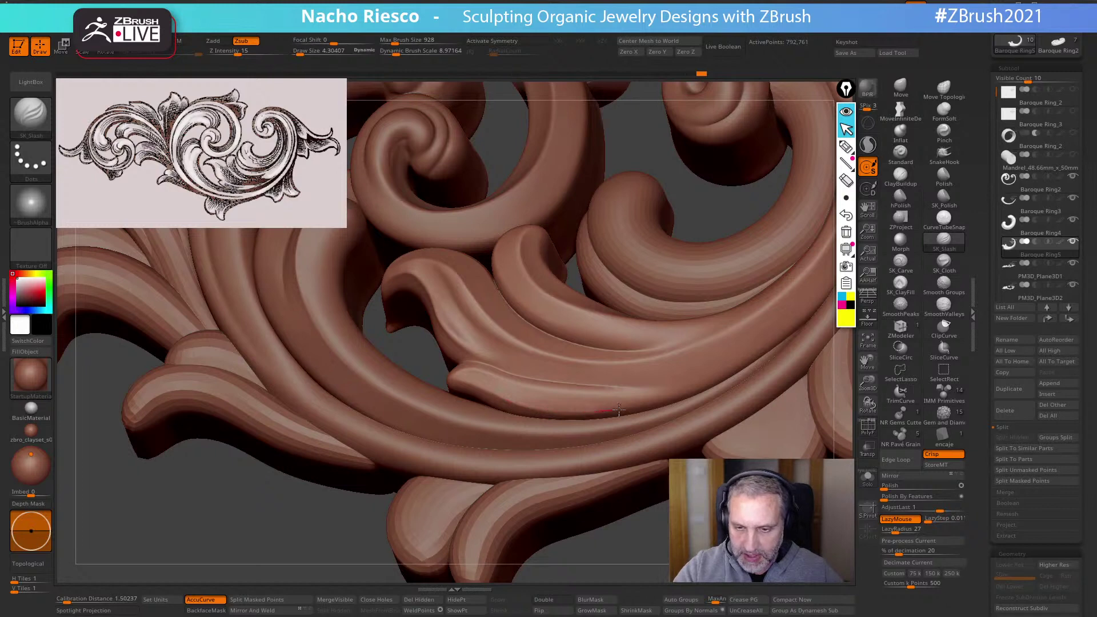
key("shift")
left_click_drag(714, 379, 766, 345, "shift")
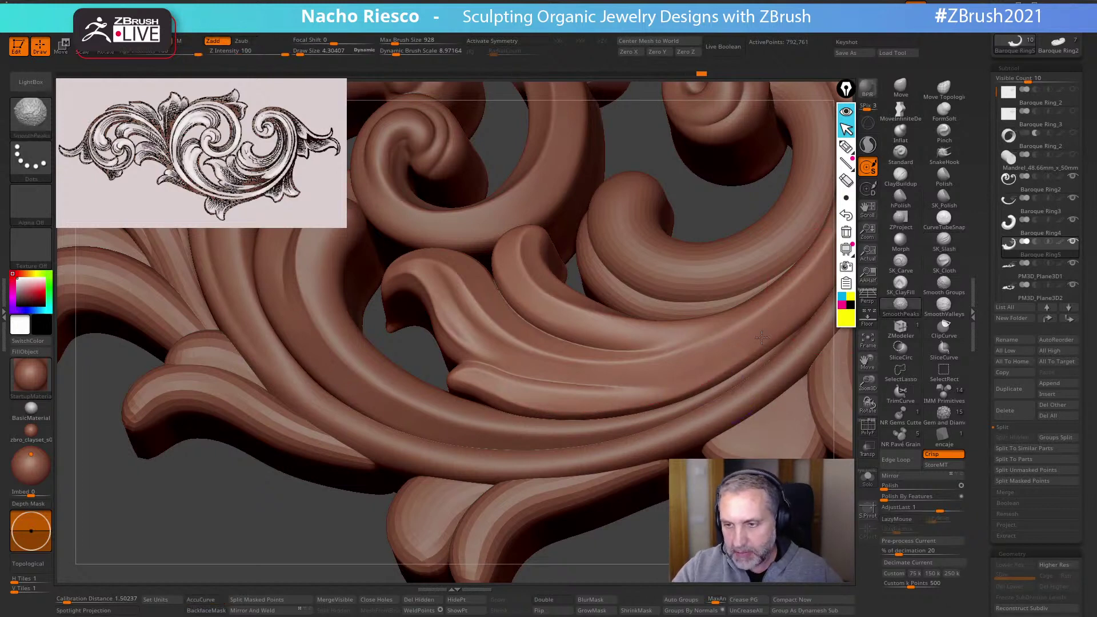
mouse_move(772, 349)
right_mouse_down()
mouse_move(706, 465)
mouse_move(631, 531)
mouse_move(725, 517)
mouse_move(677, 545)
right_mouse_up()
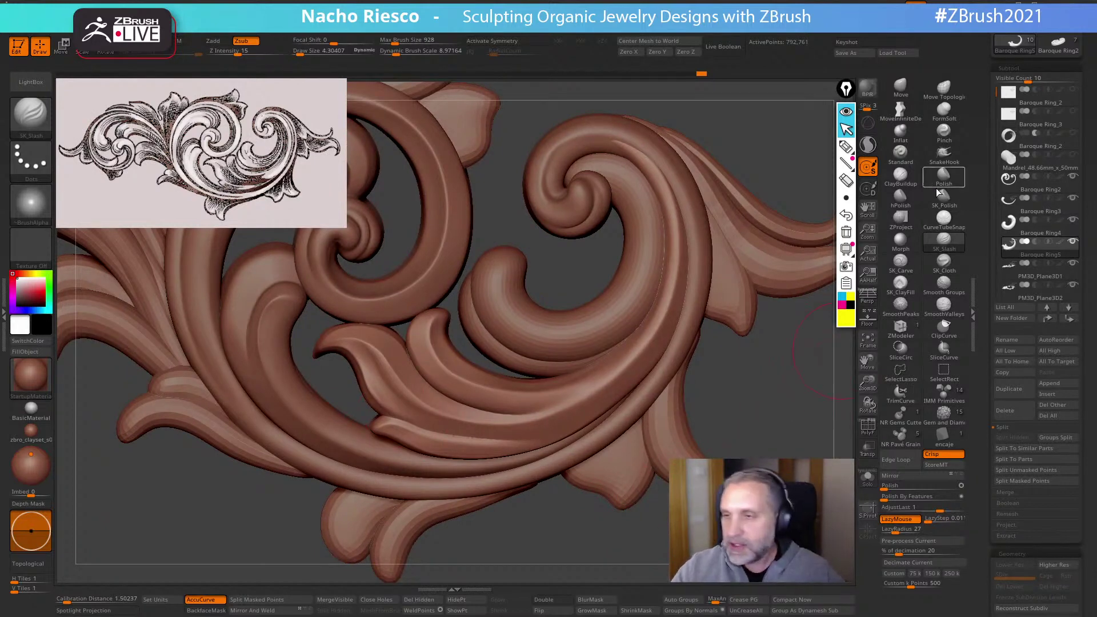
Set up the Pinch brush with LazyMouse on, LazyStep 0 and a draw size of about 1.2
left_click(944, 135)
right_click_drag(759, 374, 787, 400, "alt")
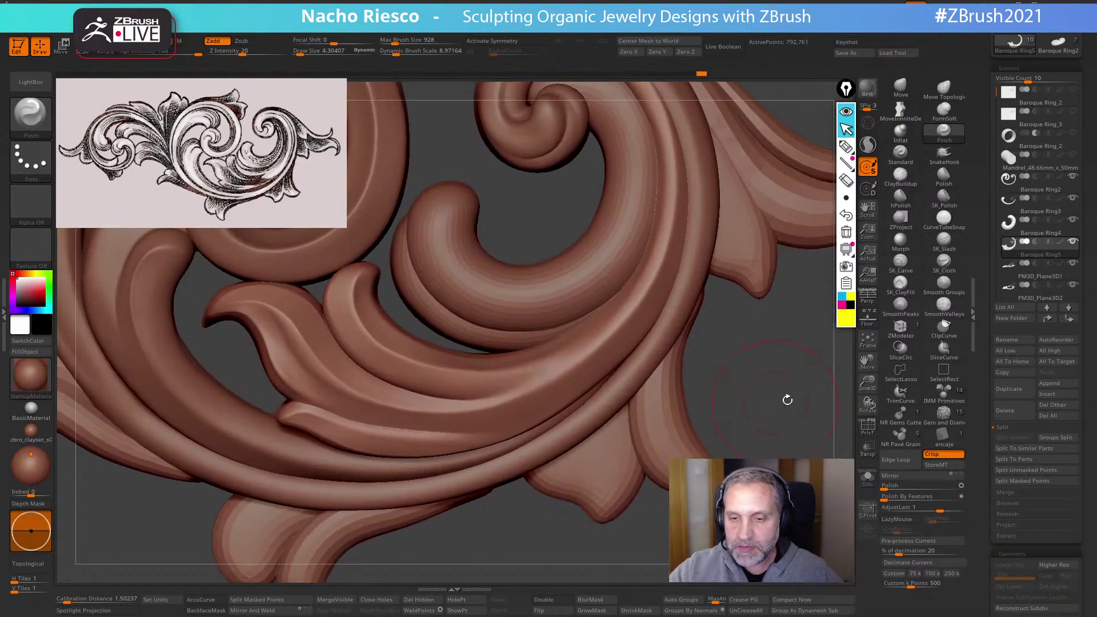
left_click(906, 520)
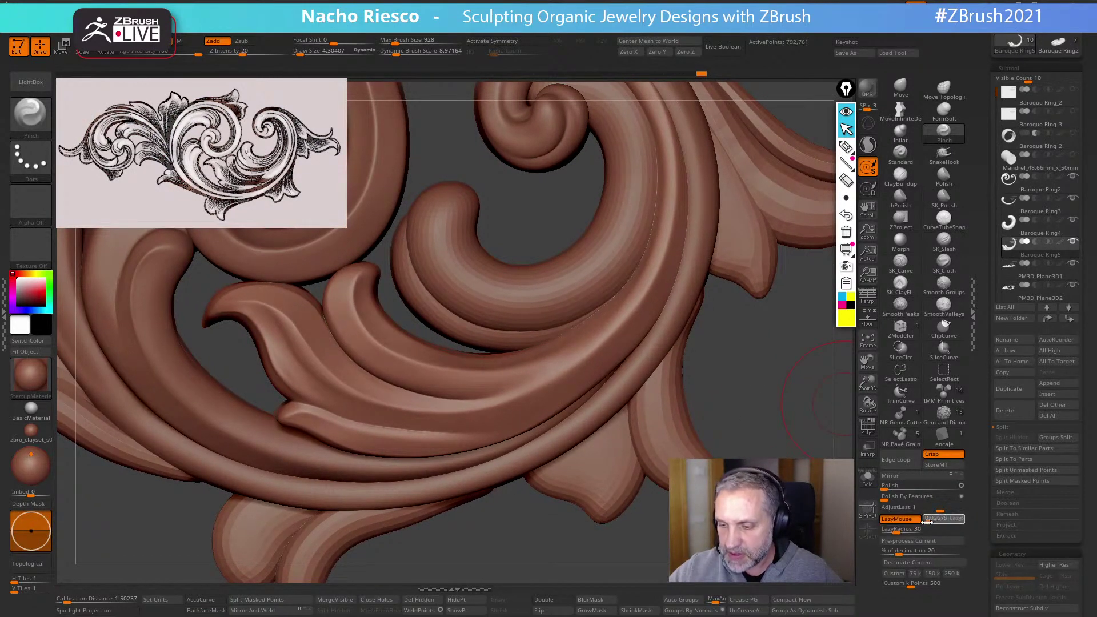
left_click_drag(929, 521, 903, 521)
key("s")
left_click_drag(539, 394, 521, 394)
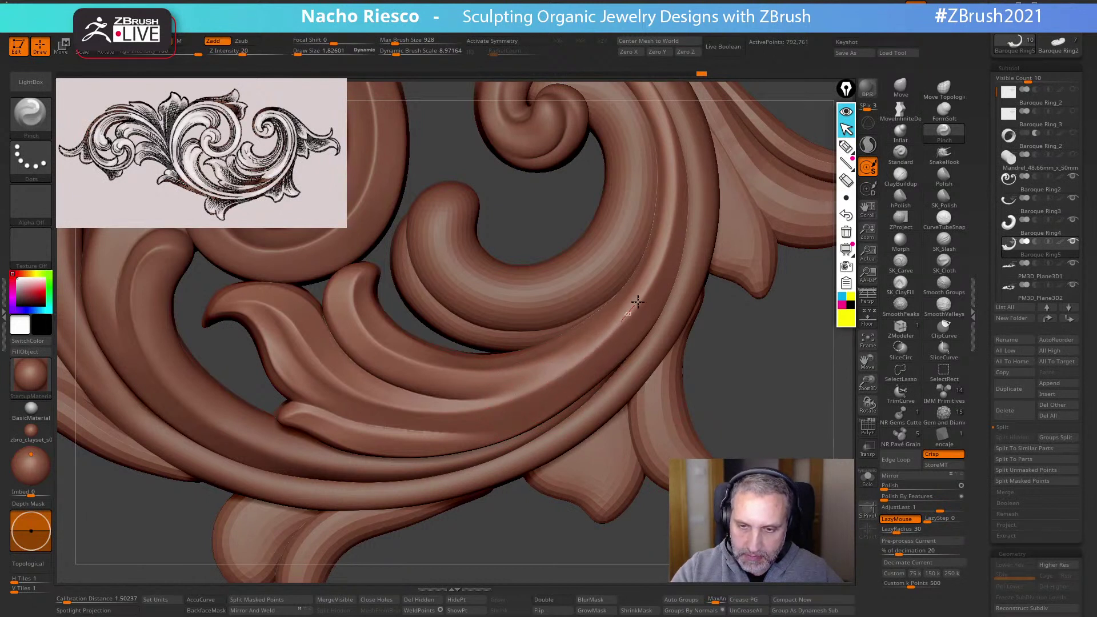
key("s")
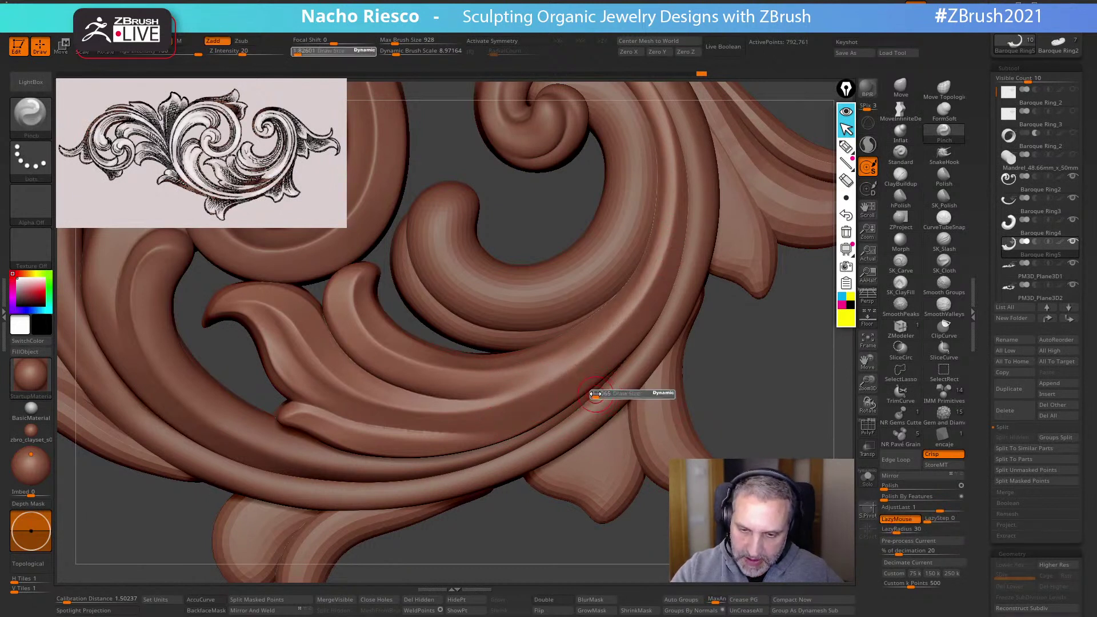
mouse_move(597, 398)
left_mouse_down()
mouse_move(553, 395)
mouse_move(654, 273)
mouse_move(671, 225)
mouse_move(672, 150)
mouse_move(647, 69)
left_mouse_up()
Pinch the ridges along the outer stem and the leaf's three lobes to sharpen them
right_click_drag(647, 178, 665, 244, "alt")
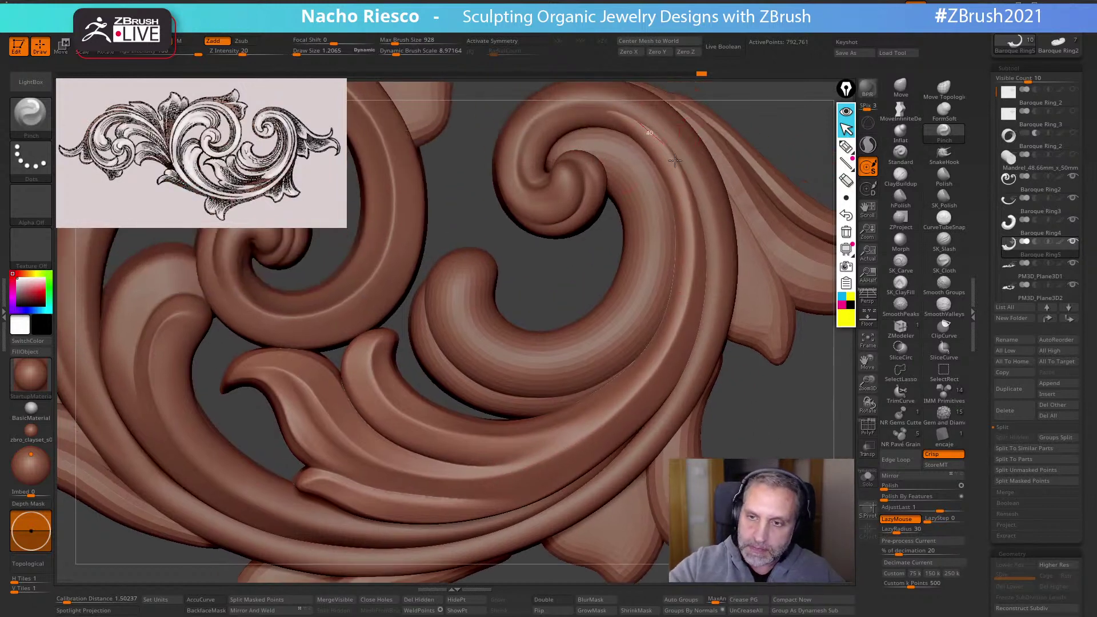
left_click_drag(674, 161, 691, 288)
left_click_drag(532, 470, 485, 464)
right_click_drag(404, 407, 450, 361, "alt")
left_click_drag(409, 309, 461, 379)
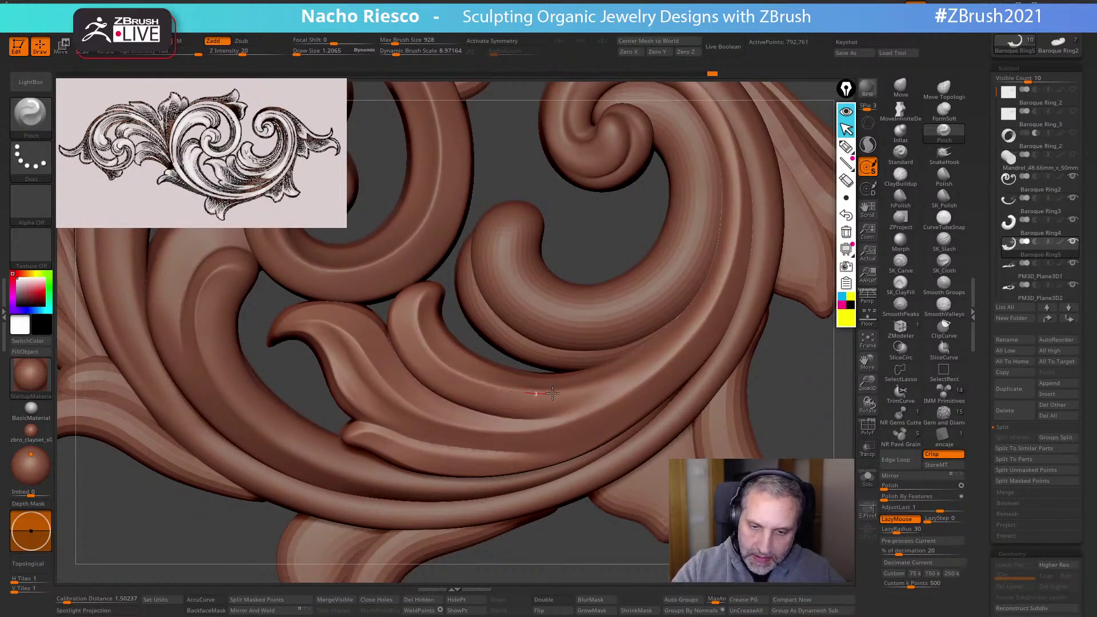
left_click_drag(324, 314, 378, 378)
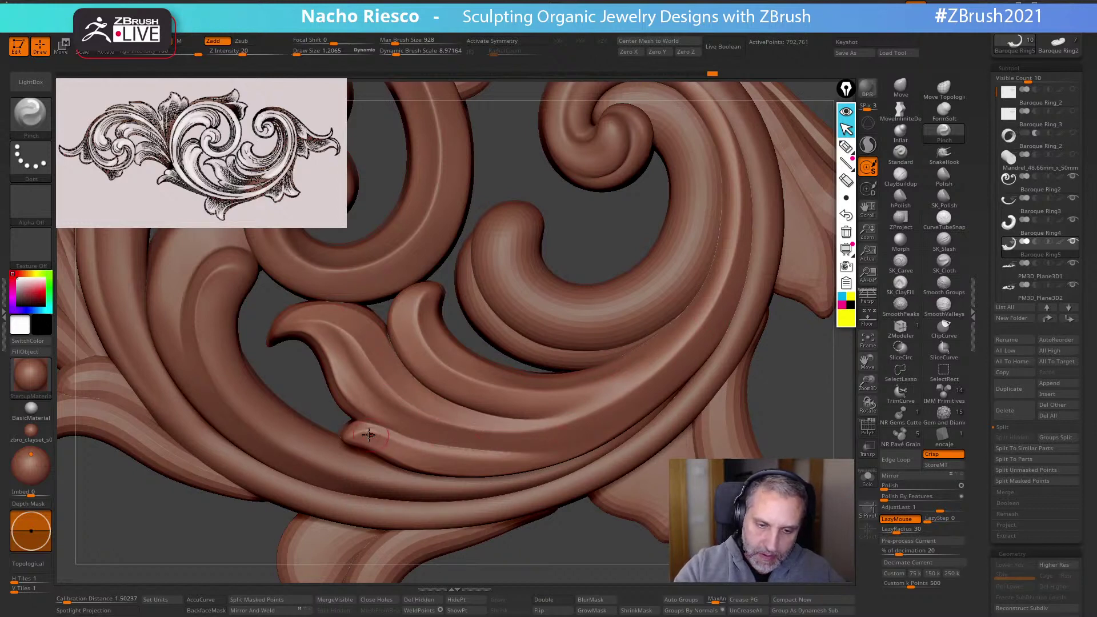
mouse_move(383, 436)
left_mouse_down()
mouse_move(444, 466)
mouse_move(443, 453)
left_mouse_up()
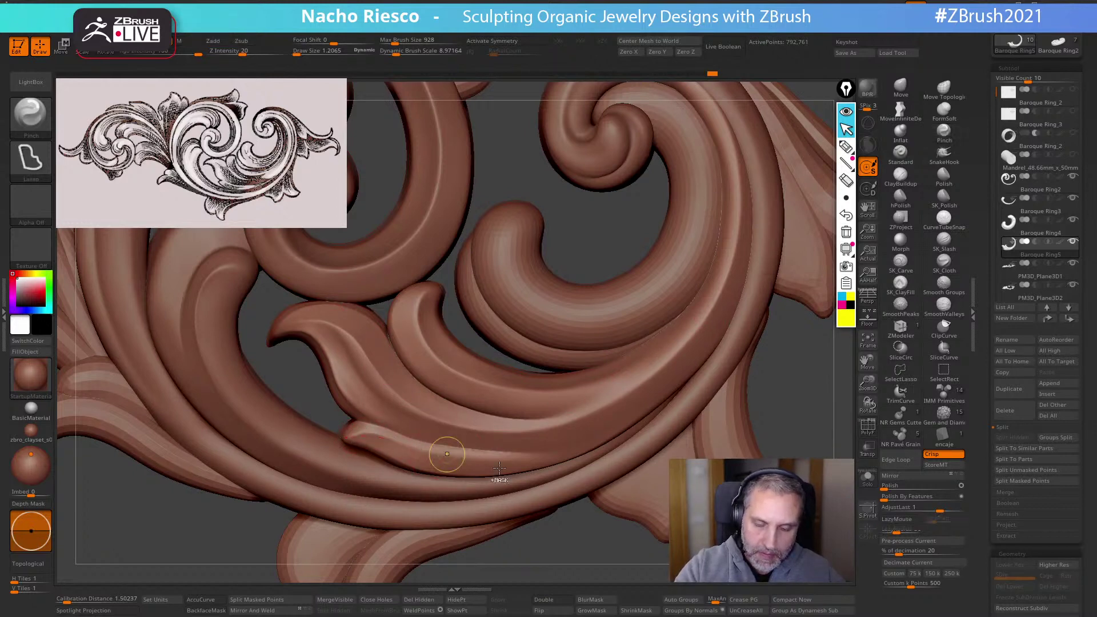
right_click_drag(444, 453, 593, 475, "alt")
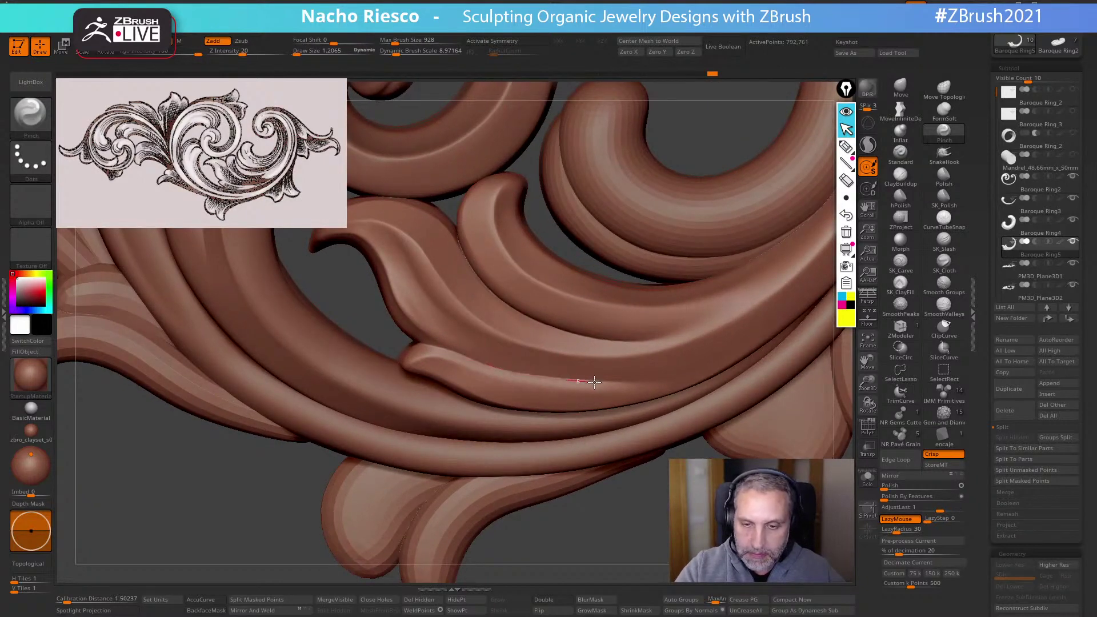
Refine the small lower lobe's ridge with the Pinch brush at a draw size of about 1.05 and intensity 22
key("s")
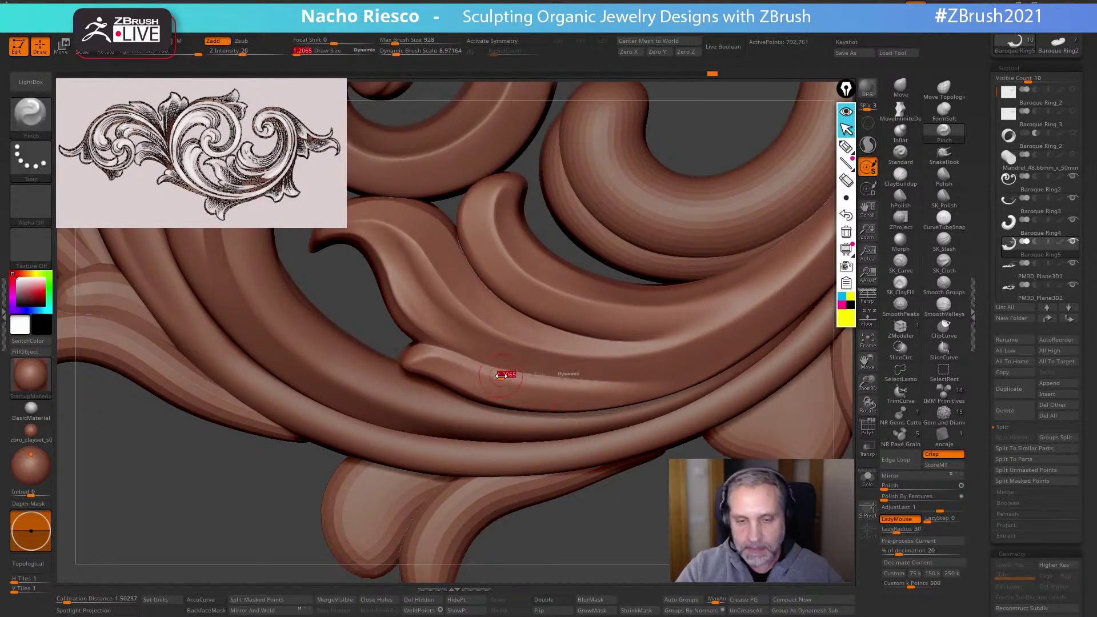
left_click_drag(507, 372, 490, 372)
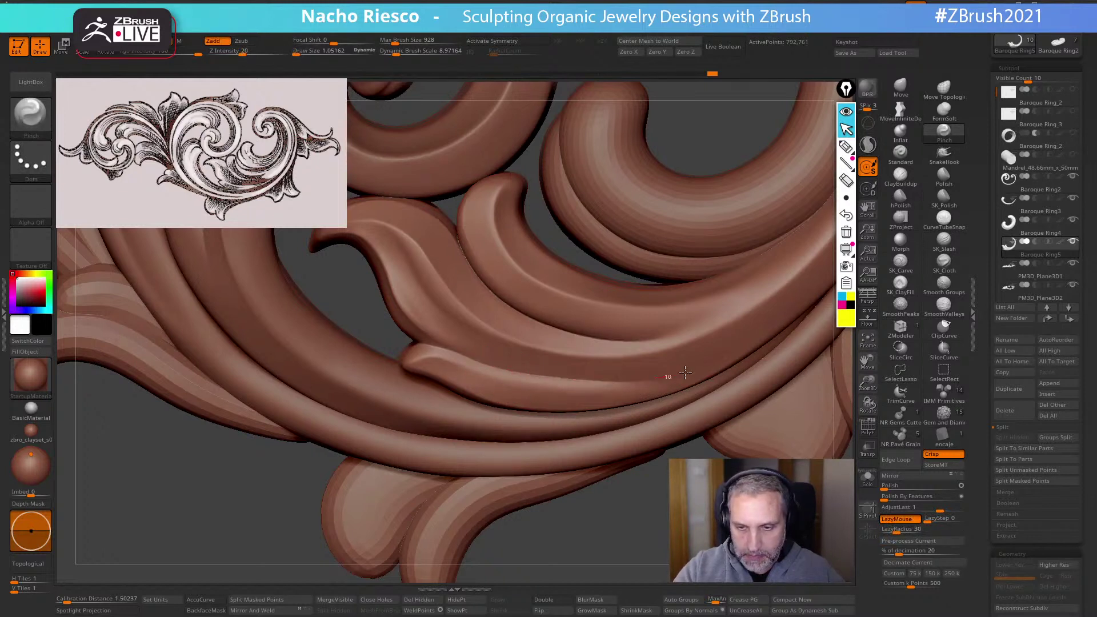
left_click_drag(649, 528, 611, 523)
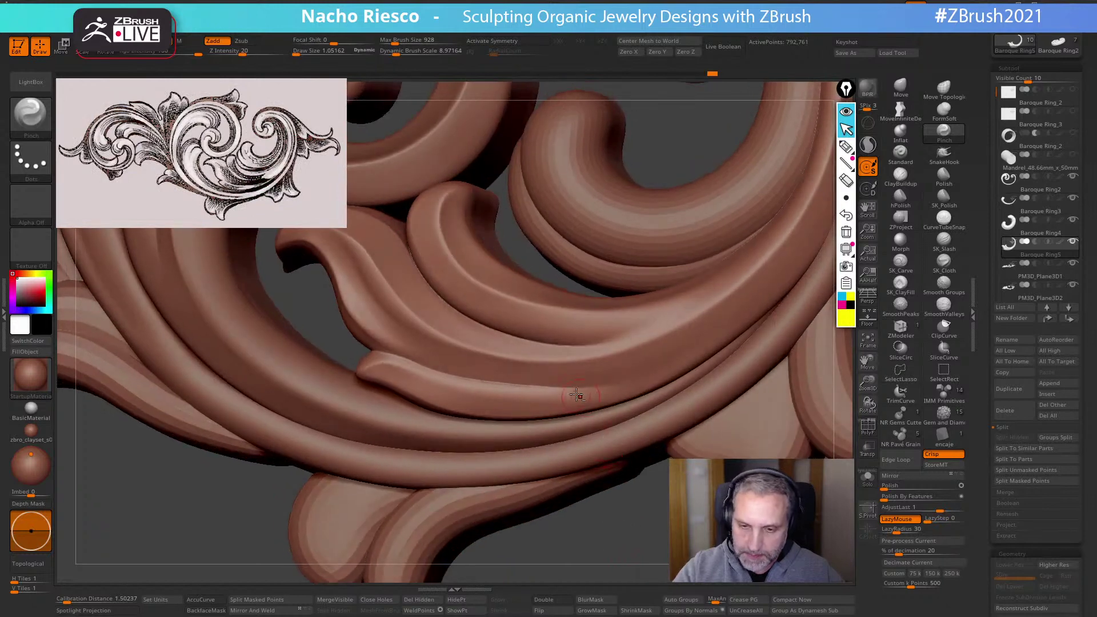
left_click_drag(765, 290, 777, 280)
key("ctrl+z")
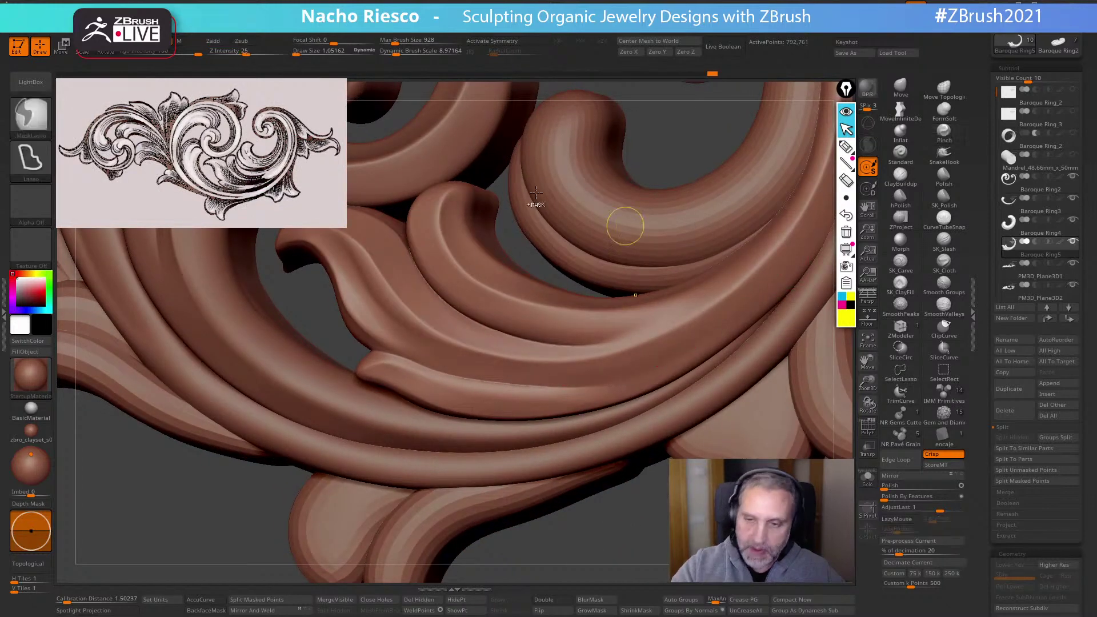
left_click_drag(242, 53, 244, 54)
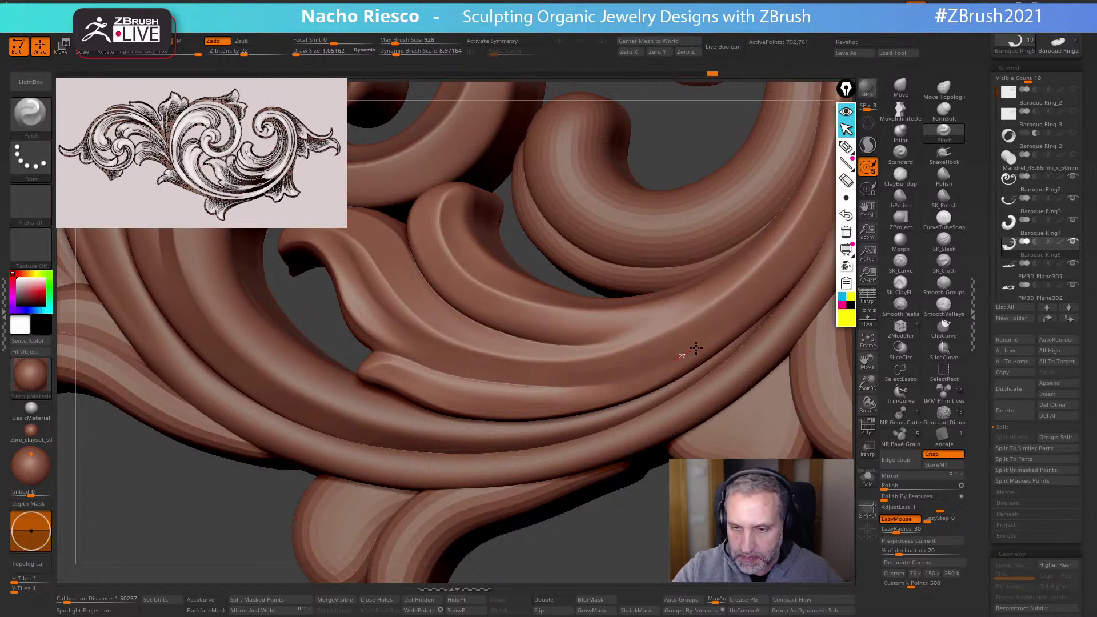
mouse_move(656, 531)
left_mouse_down()
mouse_move(666, 550)
mouse_move(661, 495)
mouse_move(644, 495)
left_mouse_up()
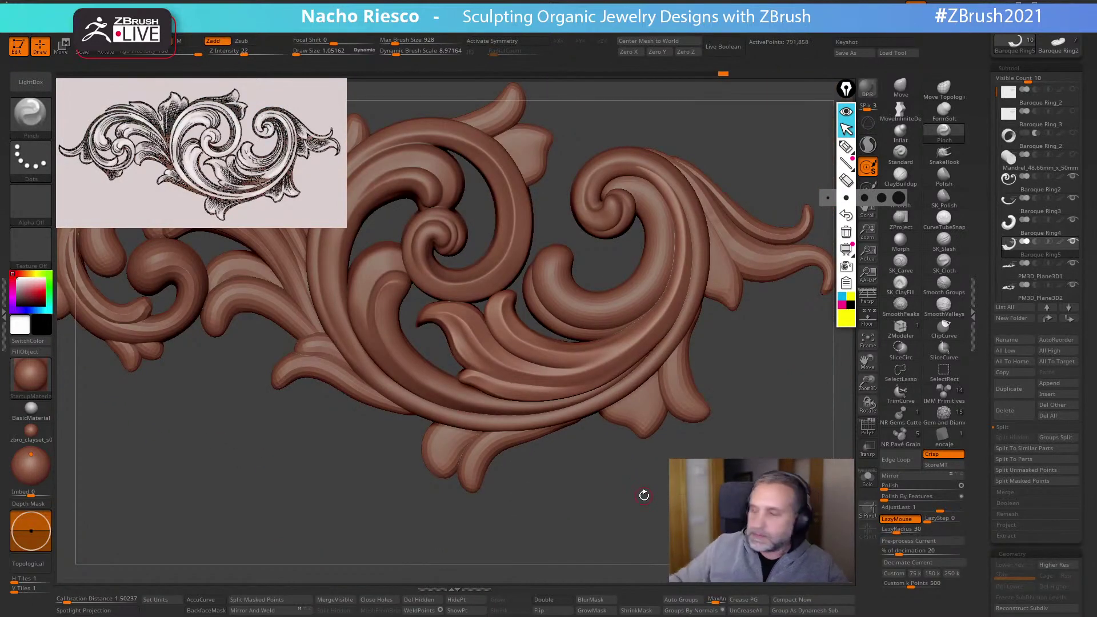
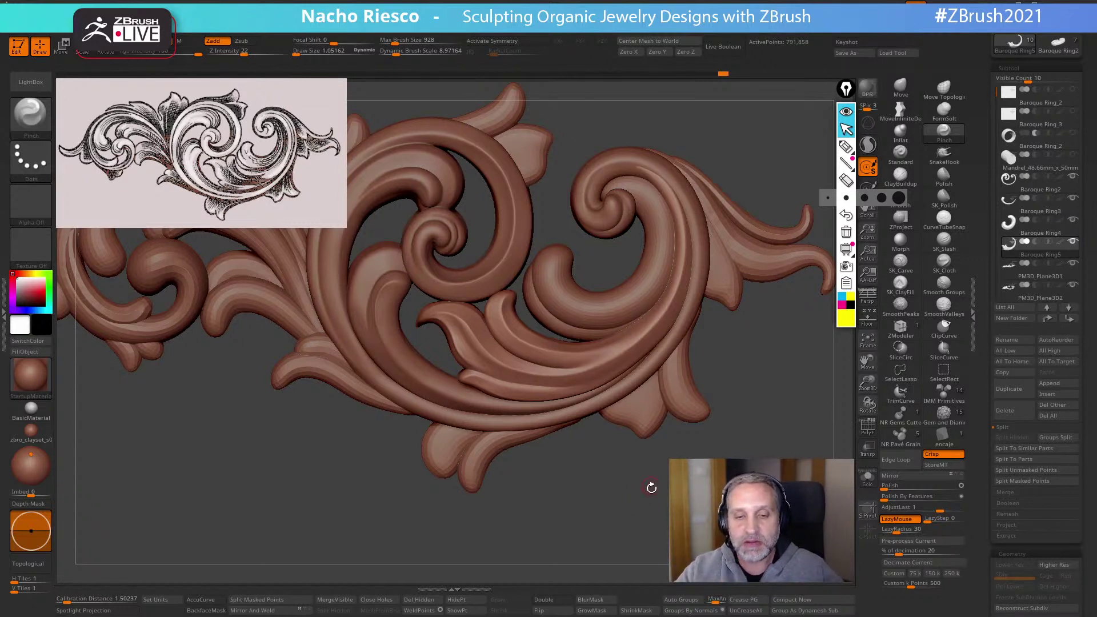
Reshape the tip of the small lower lobe with the Move brush at a draw size of about 2.29
left_click_drag(651, 487, 686, 457, "alt")
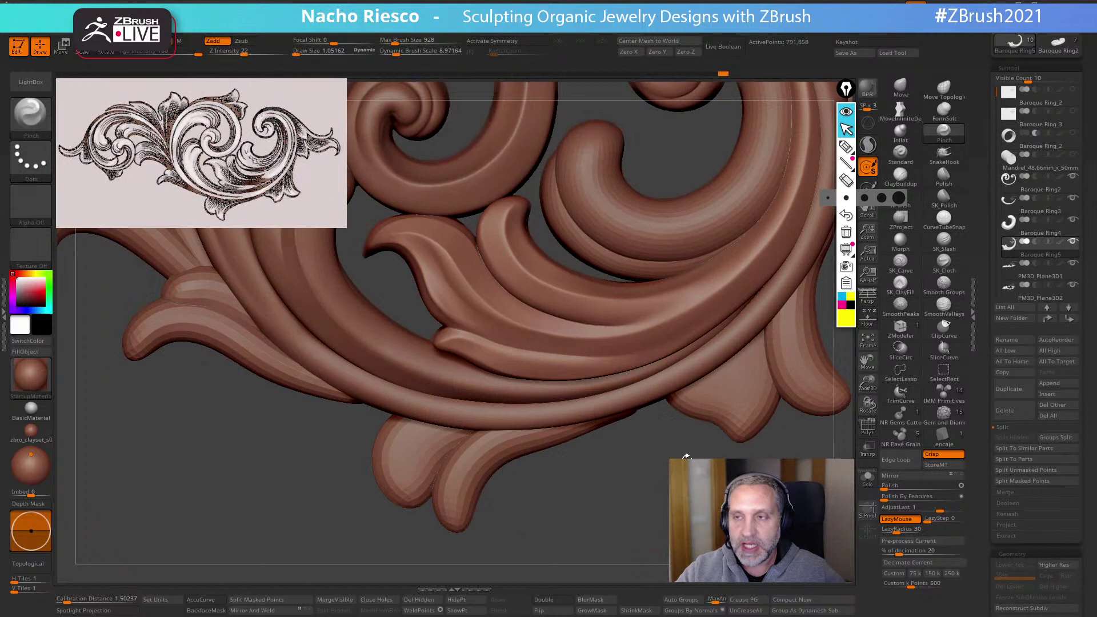
left_click(901, 88)
key("s")
key("s")
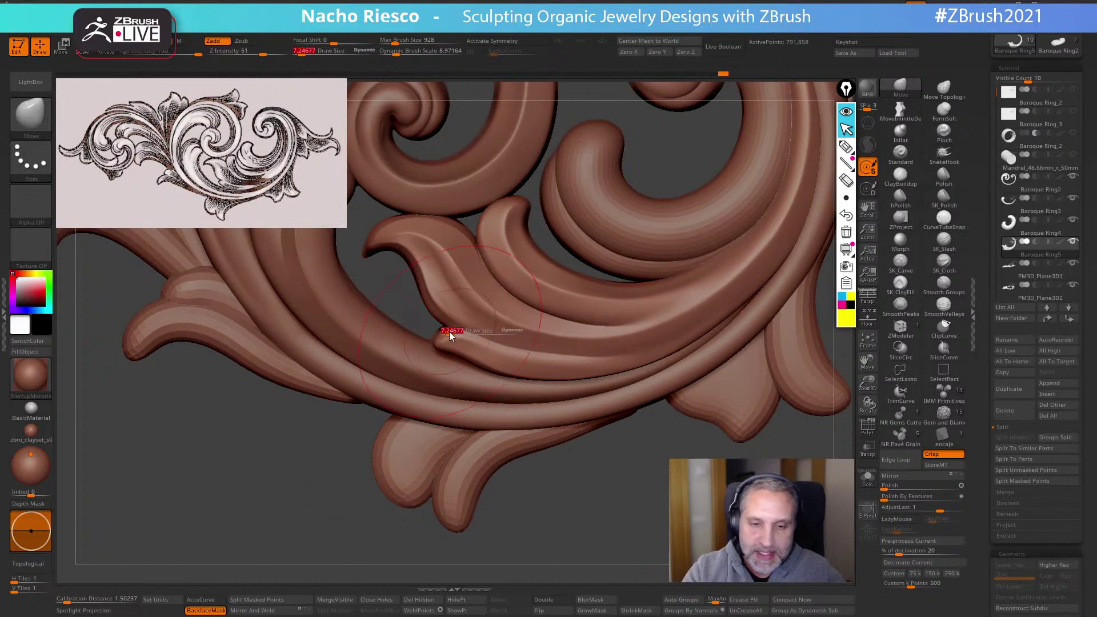
left_click_drag(449, 336, 445, 336)
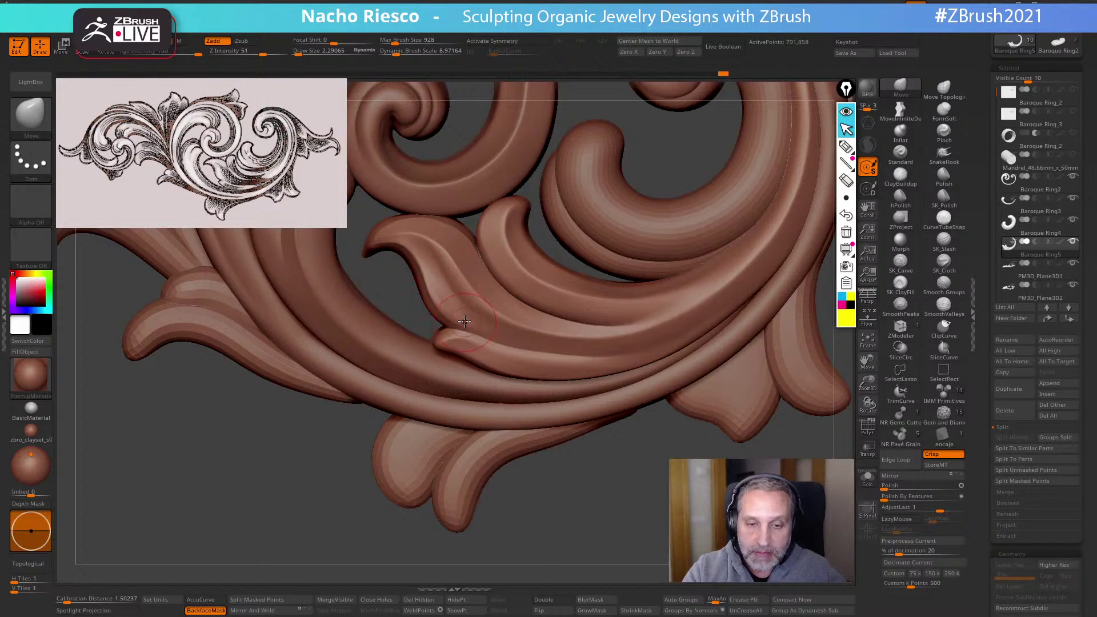
mouse_move(656, 535)
left_mouse_down("alt")
mouse_move(656, 493)
mouse_move(815, 127)
left_mouse_up("alt")
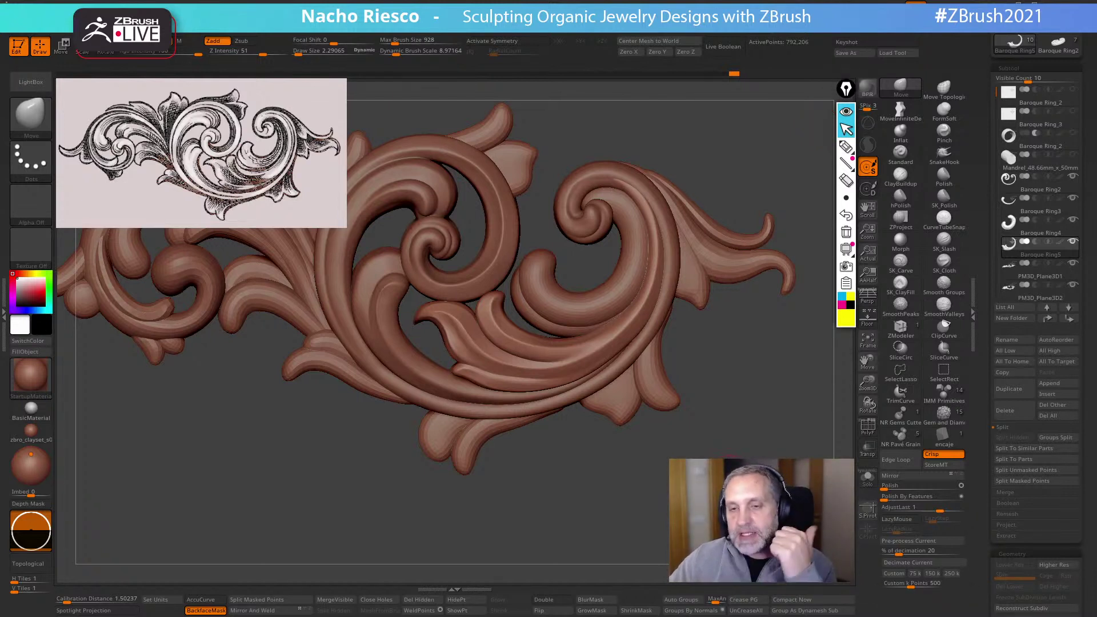
left_click_drag(767, 435, 769, 423)
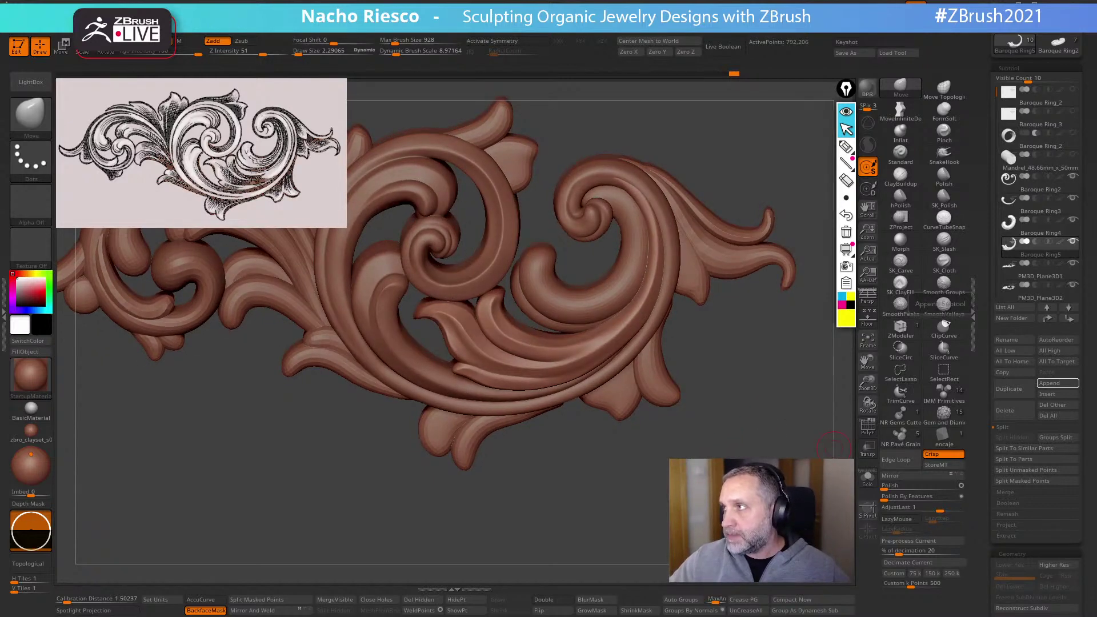
left_click_drag(718, 150, 701, 186)
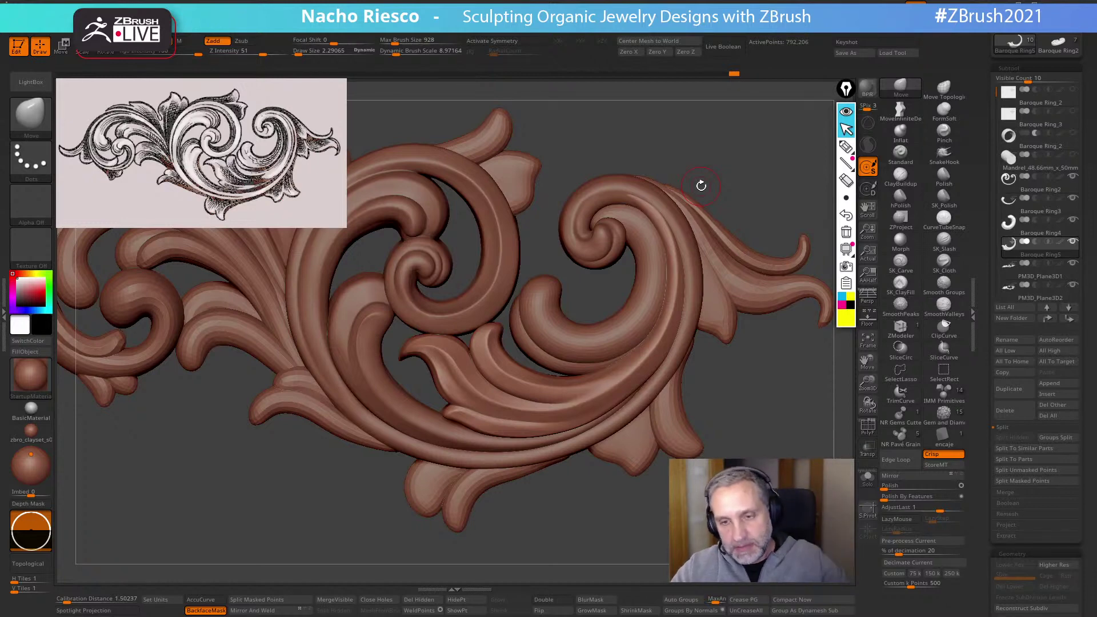
left_click_drag(713, 441, 754, 326)
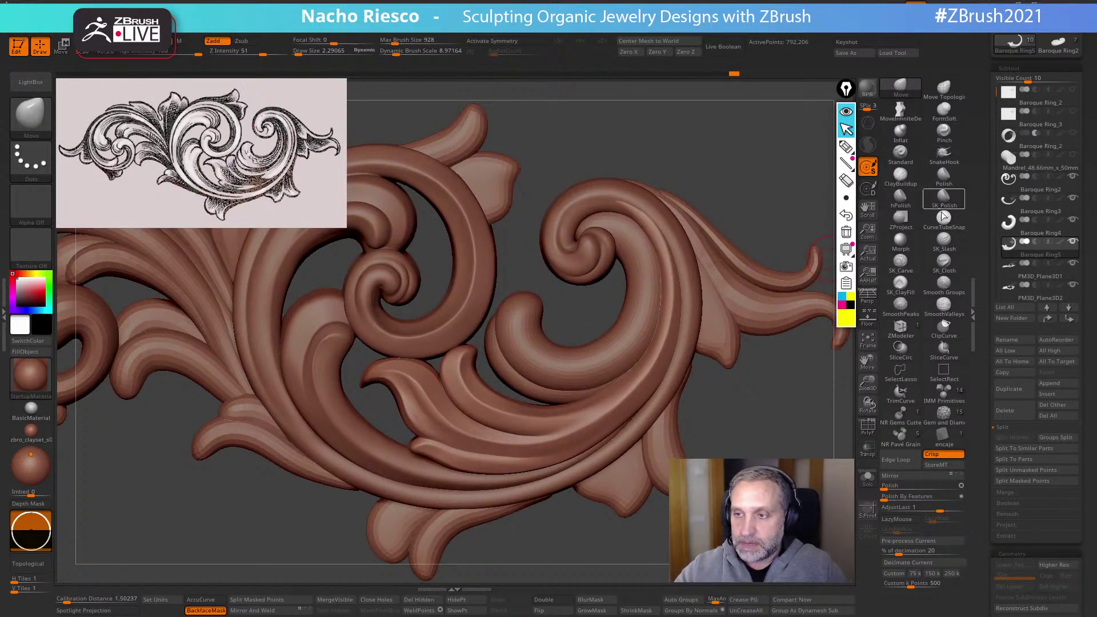
left_click(901, 284)
key("s")
left_click_drag(649, 222, 653, 222)
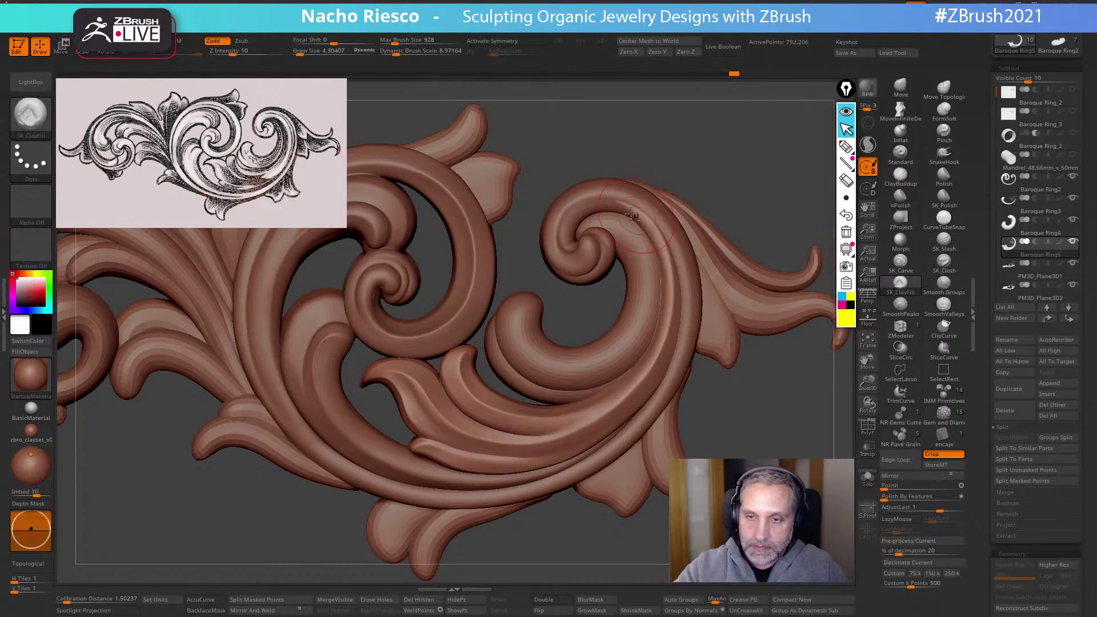
Select the inner scroll subtool and adjust its curve with the MoveInfiniteDepth brush at a draw size of about 8.43
mouse_move(739, 444)
left_mouse_down("alt")
mouse_move(717, 477)
mouse_move(801, 475)
mouse_move(759, 512)
left_mouse_up("alt")
left_click(596, 342, "alt")
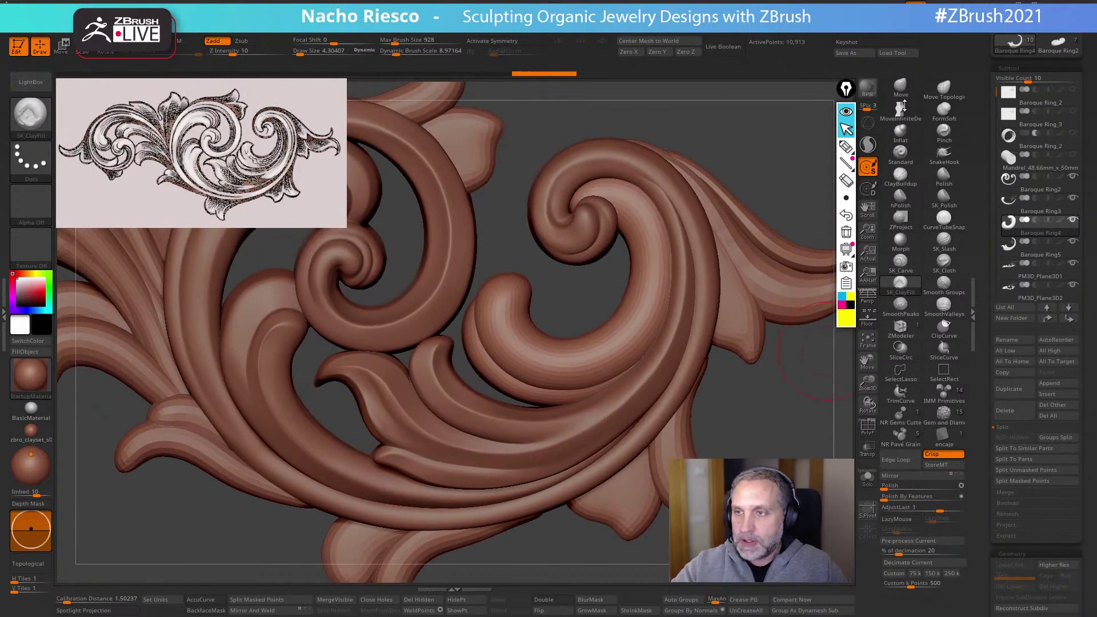
left_click(901, 111)
key("s")
mouse_move(567, 197)
left_mouse_down()
mouse_move(557, 197)
mouse_move(602, 187)
left_mouse_up()
left_click_drag(663, 362, 658, 357)
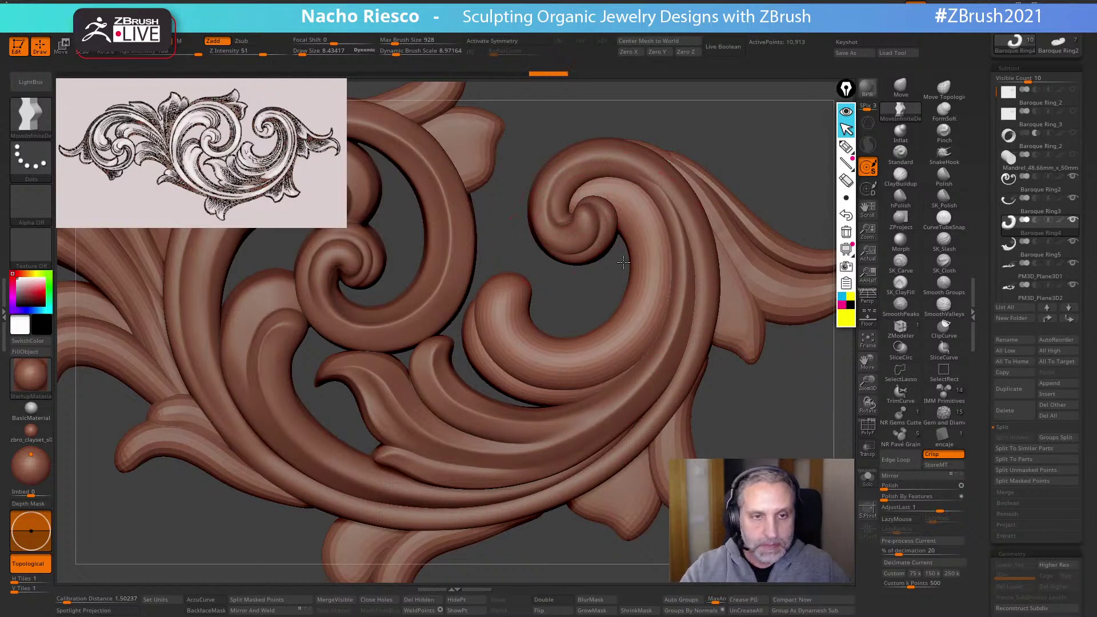
mouse_move(799, 489)
left_mouse_down("alt")
mouse_move(754, 442)
mouse_move(854, 470)
left_mouse_up("alt")
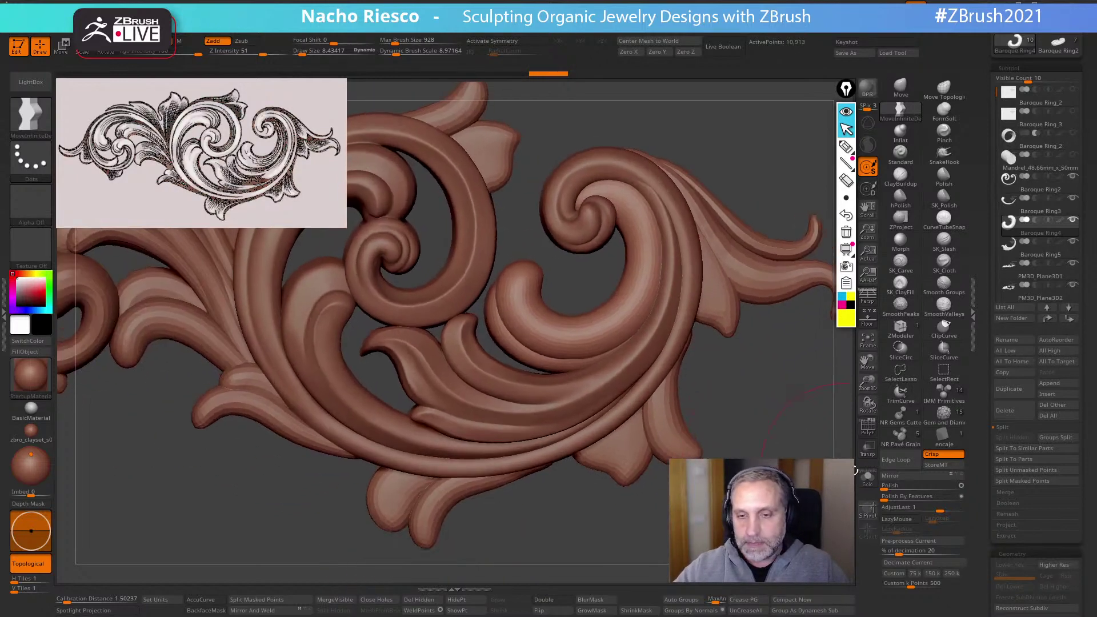
Isolate the inner scroll, add a subdivision level, and remesh it with DynaMesh Utility at a polycount of 0.9 million
left_click(867, 477)
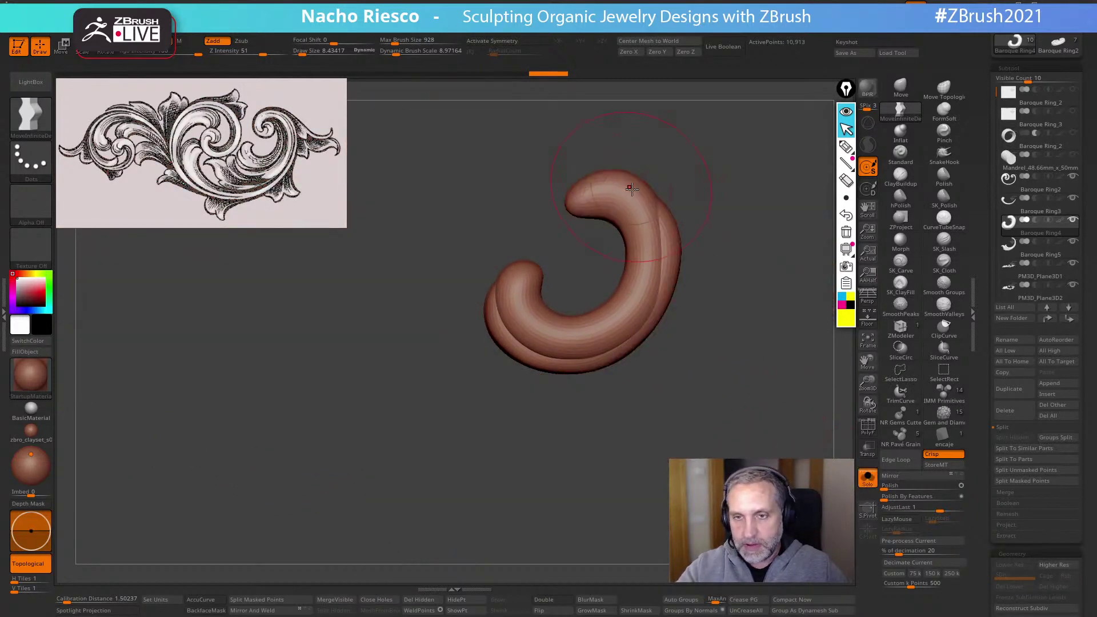
scroll(983, 510, "down", 5)
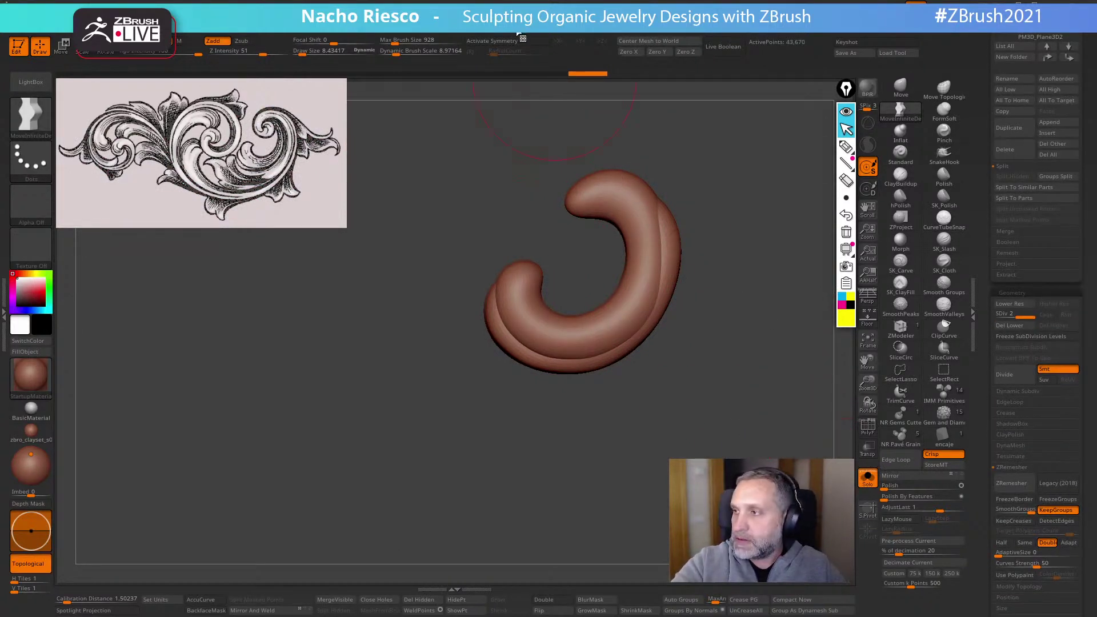
mouse_move(631, 31)
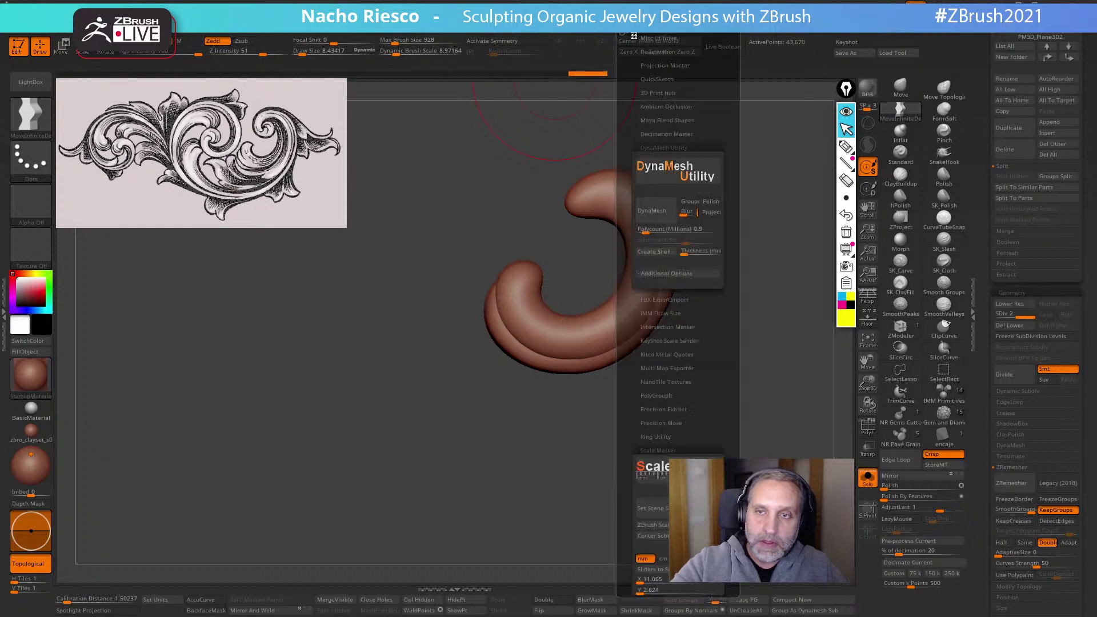
left_click(661, 214)
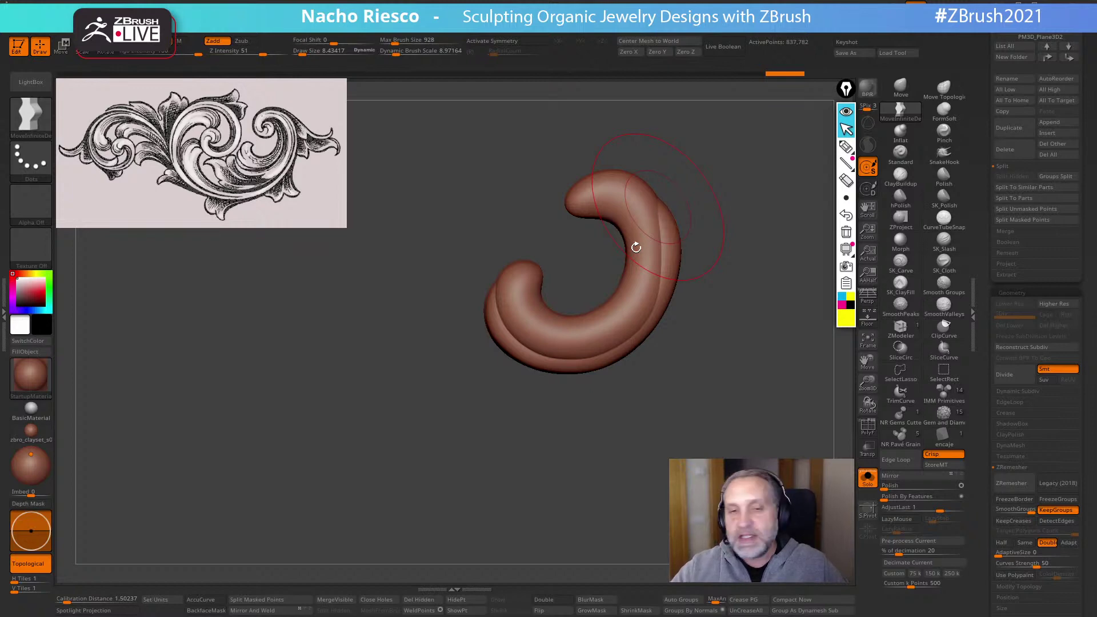
key("shift+ctrl+s")
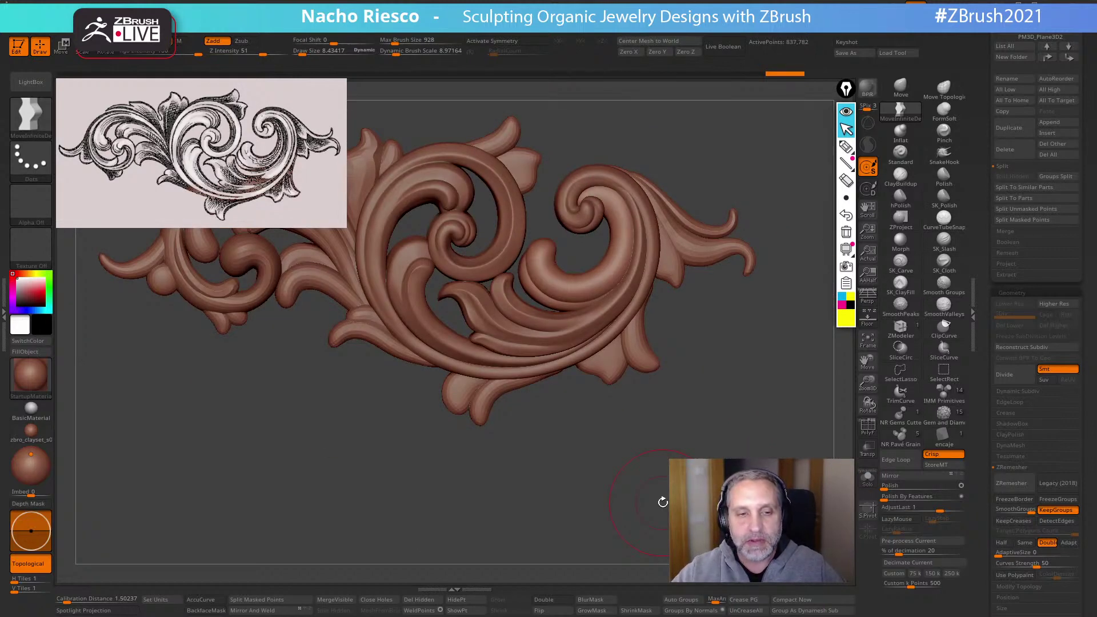
Select the outer stem subtool and adjust its curve with the MoveInfiniteDepth brush at a draw size of about 14.2
left_click_drag(662, 502, 474, 269, "alt")
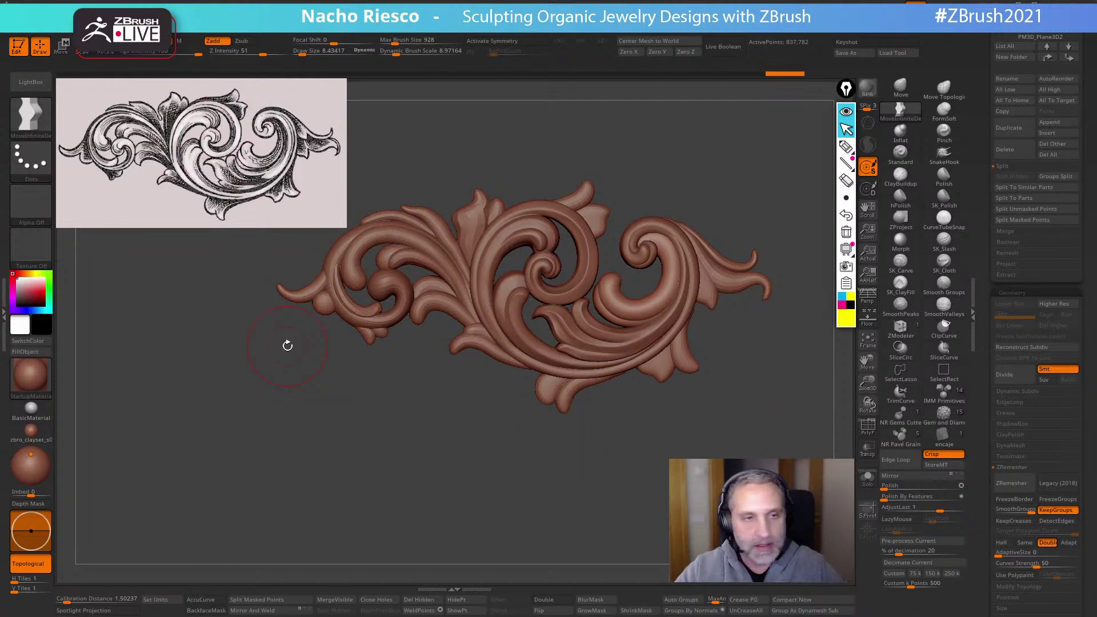
left_click_drag(676, 440, 601, 541, "alt")
left_click(657, 348, "alt")
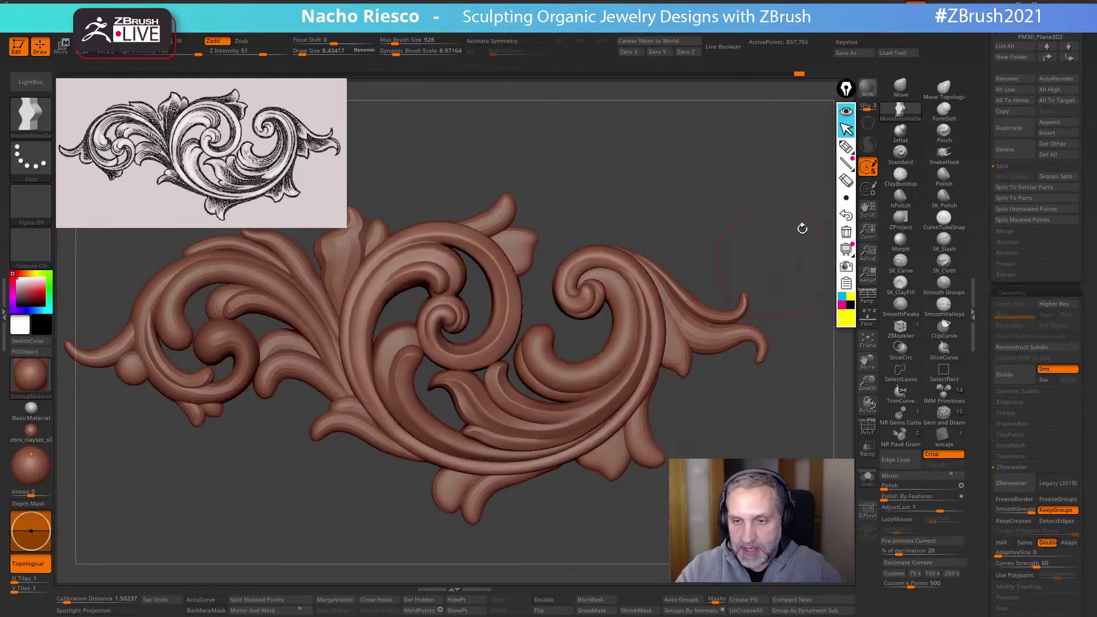
key("s")
left_click_drag(655, 279, 658, 279)
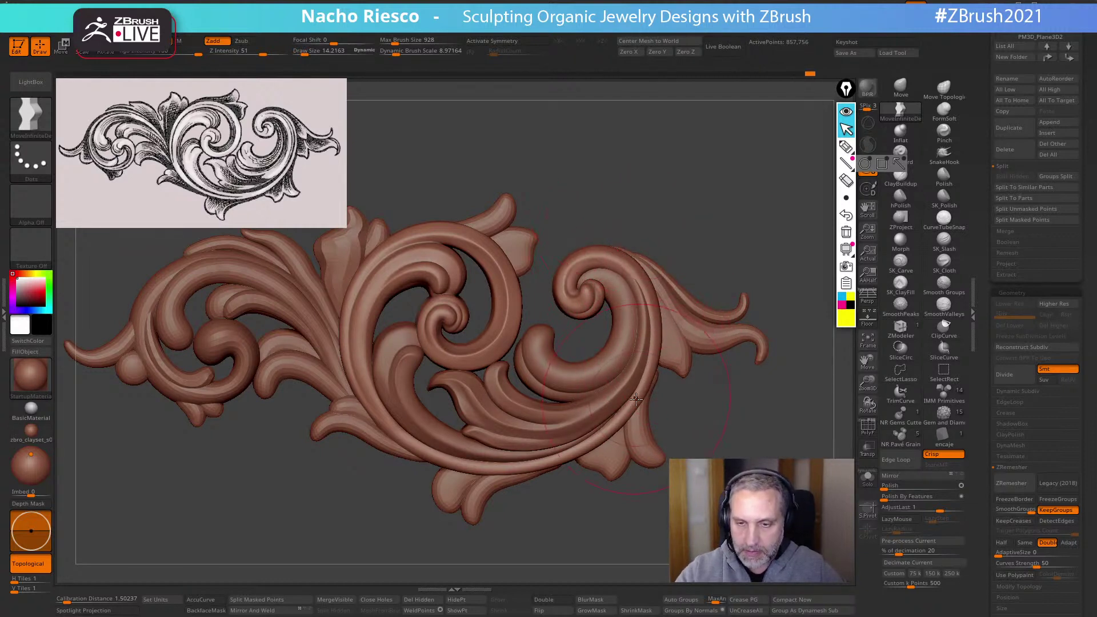
mouse_move(656, 447)
left_mouse_down()
mouse_move(716, 429)
mouse_move(700, 424)
mouse_move(756, 506)
mouse_move(768, 449)
left_mouse_up()
key("s")
left_click(658, 415)
Try to carve a line along the outer stem with the SK_Slash brush at a draw size of about 7.25
left_click(944, 242)
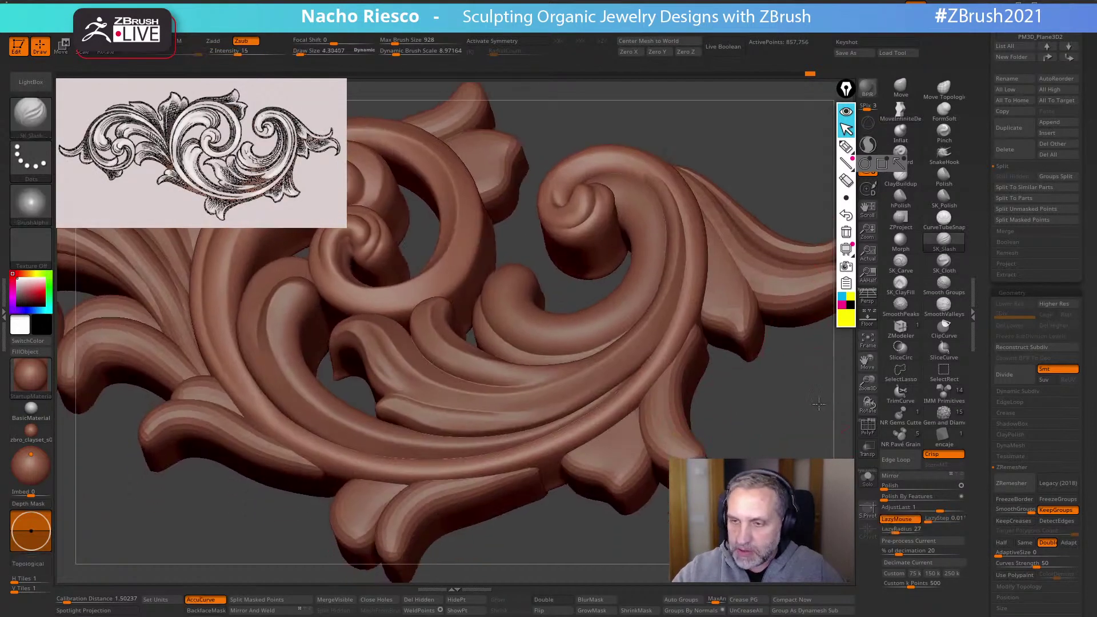
key("s")
mouse_move(506, 458)
left_mouse_down()
mouse_move(576, 433)
mouse_move(637, 388)
mouse_move(680, 323)
mouse_move(657, 126)
left_mouse_up()
left_click_drag(759, 374, 757, 434)
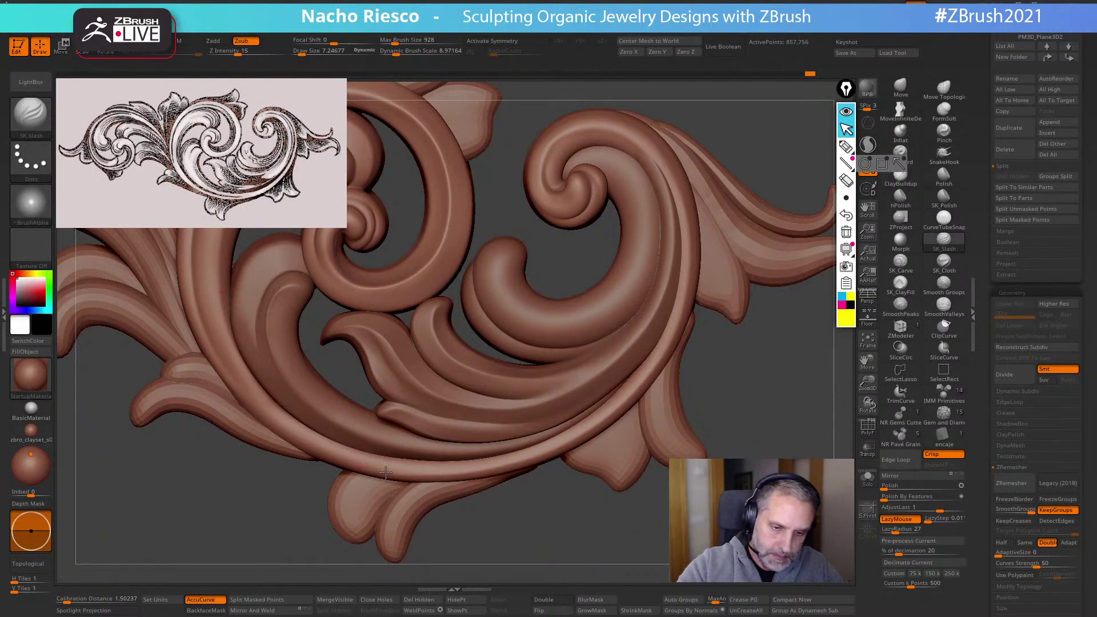
left_click_drag(607, 514, 666, 540)
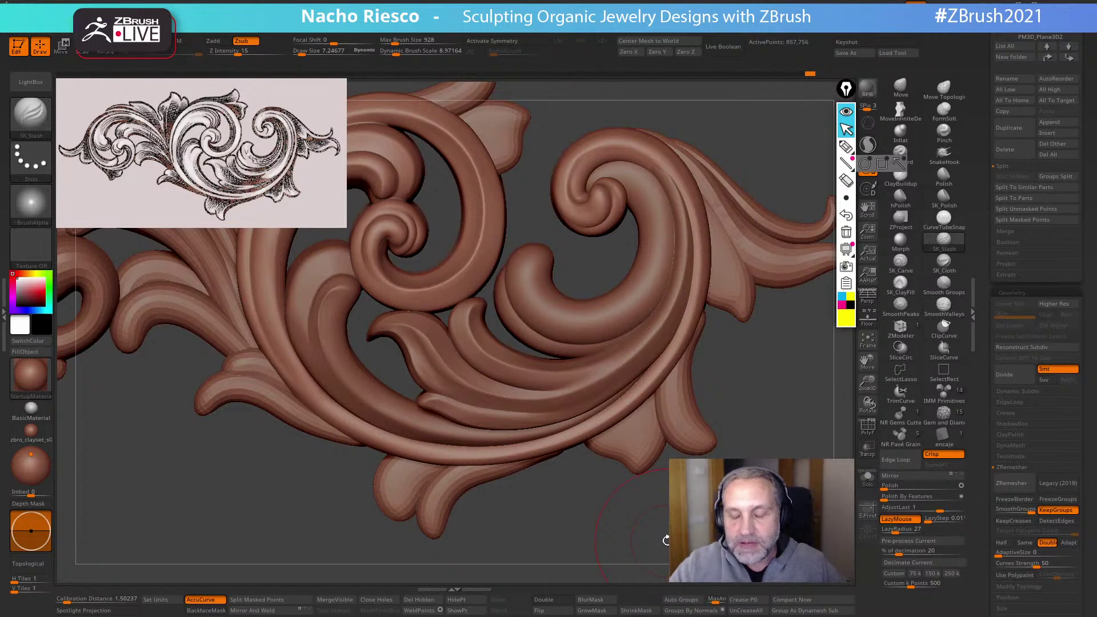
left_click_drag(755, 433, 747, 380, "alt")
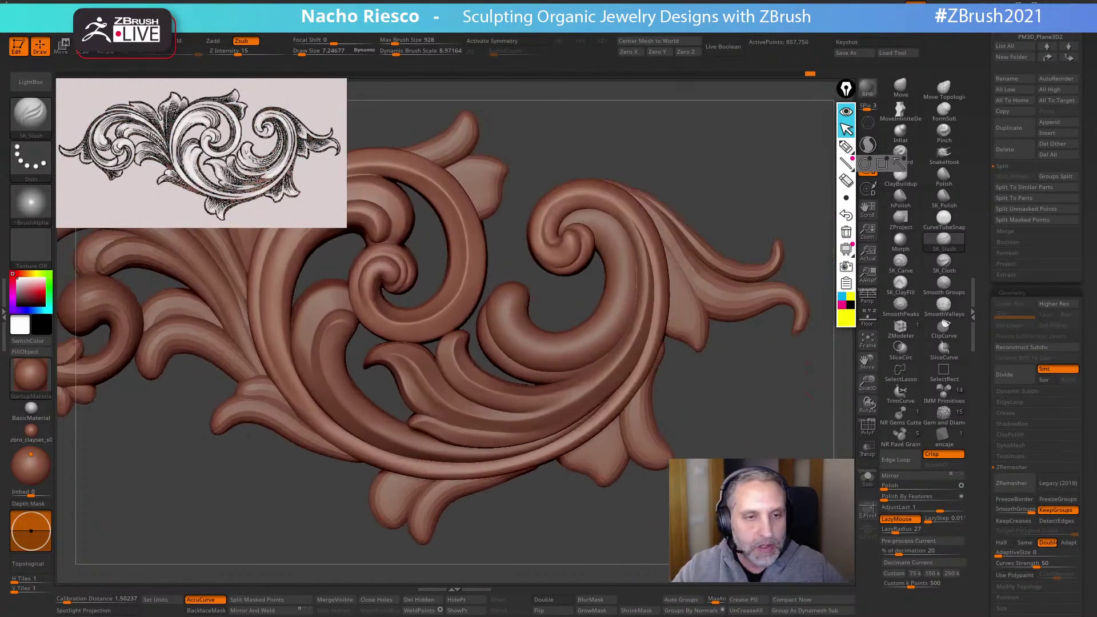
left_click_drag(736, 468, 691, 451, "alt")
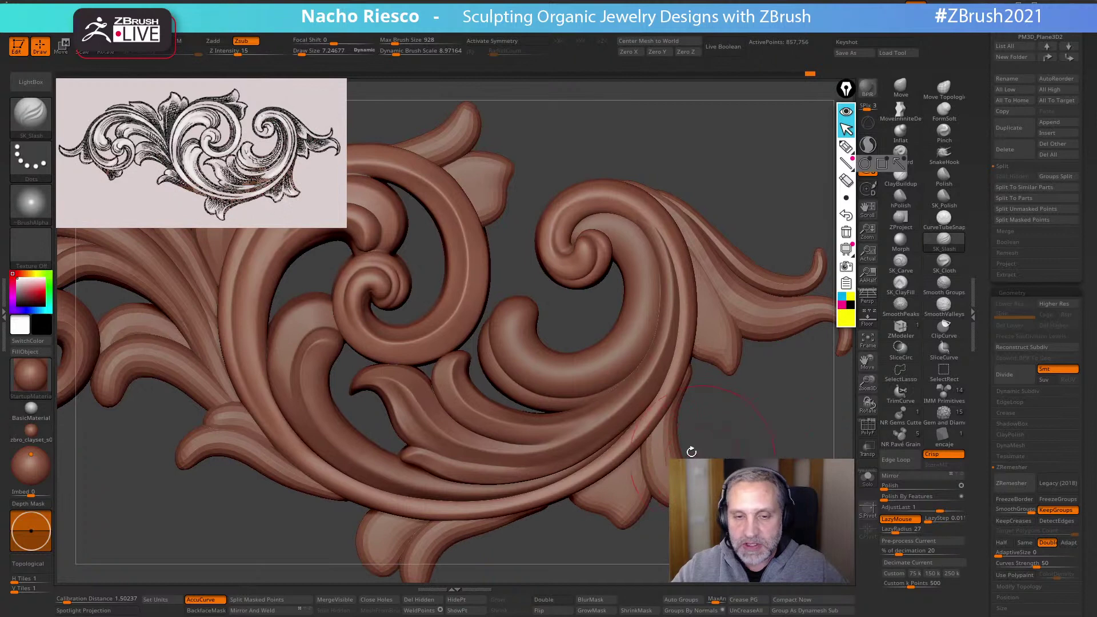
Select the inner scroll and try carving along its curve with SK_Slash at a draw size of about 7.25 and intensity 15
left_click(512, 324, "alt")
mouse_move(548, 309)
left_mouse_down("alt")
mouse_move(567, 327)
mouse_move(554, 304)
left_mouse_up("alt")
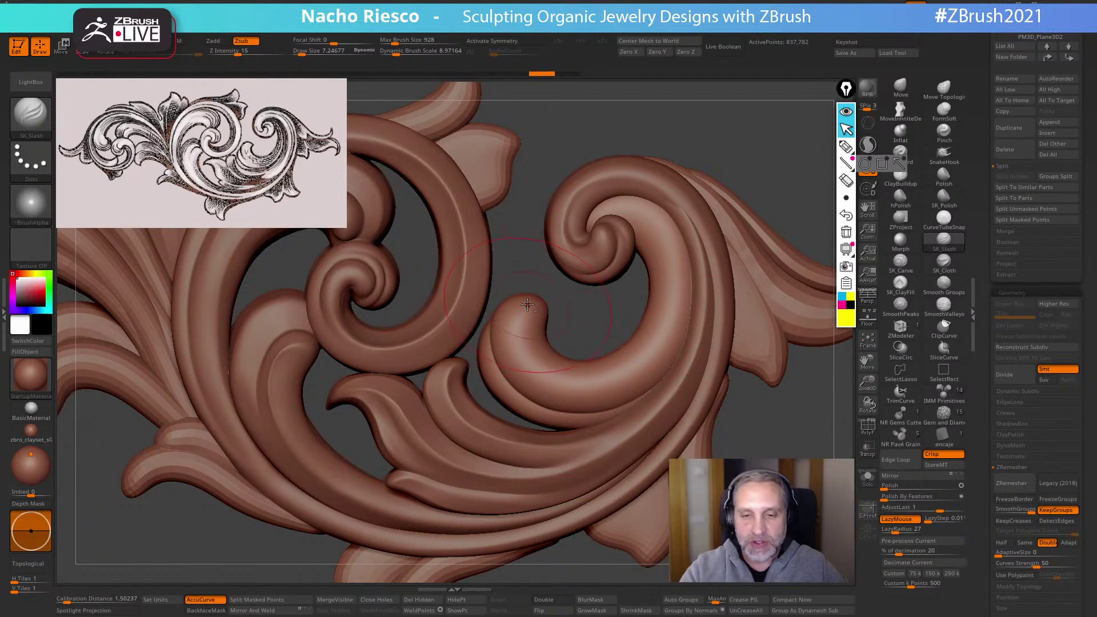
mouse_move(527, 307)
left_mouse_down()
mouse_move(520, 346)
mouse_move(568, 388)
mouse_move(674, 303)
mouse_move(636, 203)
left_mouse_up()
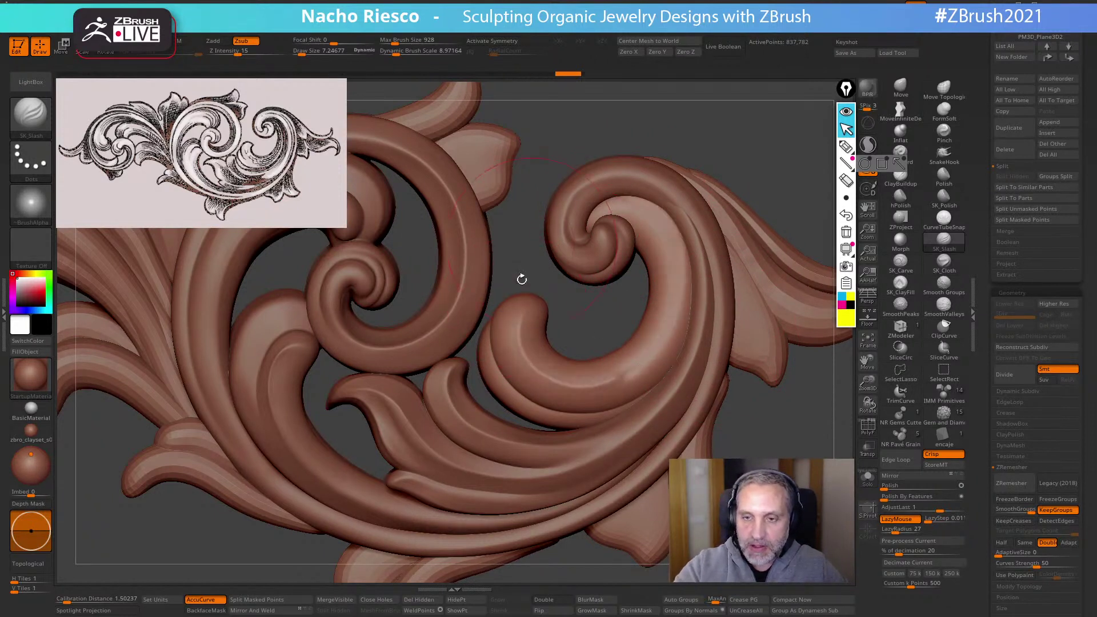
mouse_move(523, 307)
left_mouse_down()
mouse_move(514, 335)
mouse_move(571, 385)
mouse_move(671, 332)
mouse_move(637, 206)
left_mouse_up()
key("ctrl")
Isolate the inner scroll and try a finer SK_Slash cut along it at a draw size of about 4.3
left_click(867, 478)
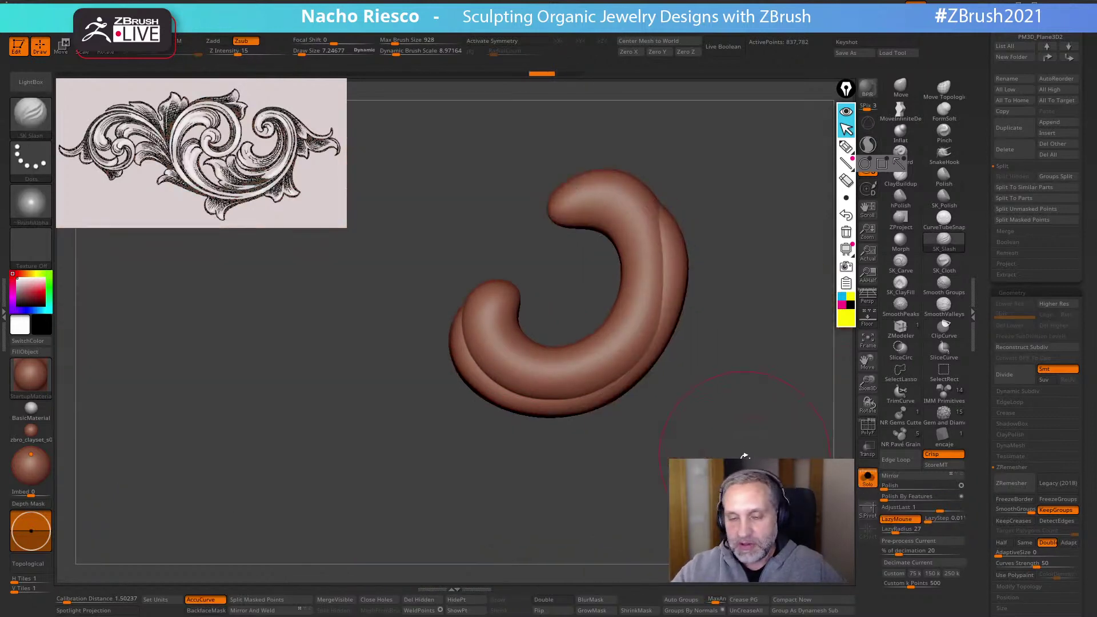
key("s")
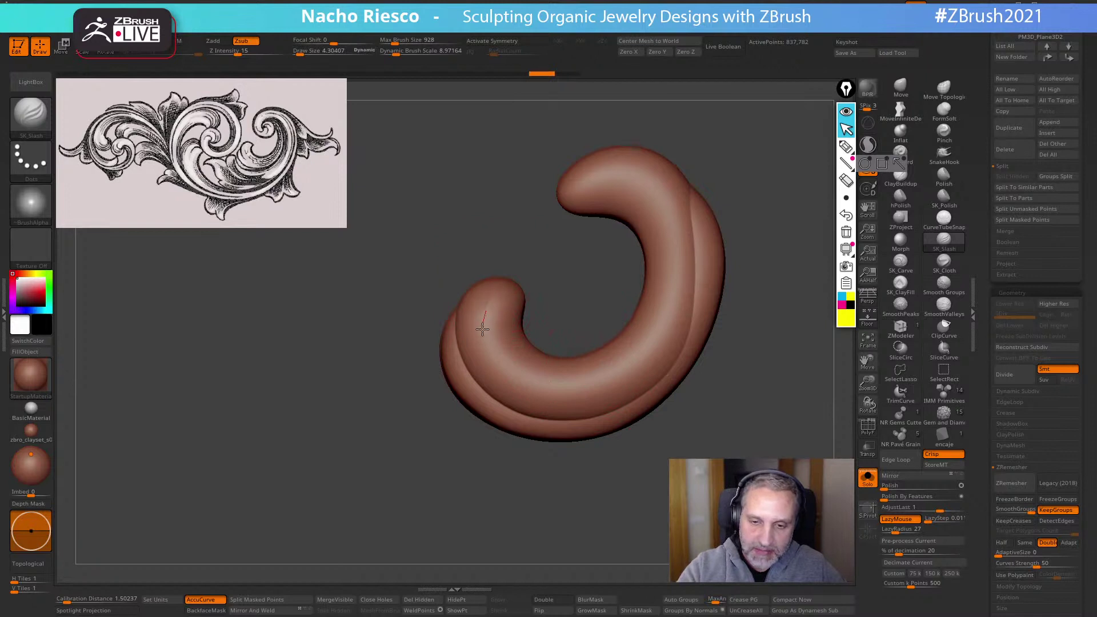
mouse_move(483, 328)
left_mouse_down()
mouse_move(500, 365)
mouse_move(548, 389)
mouse_move(629, 359)
mouse_move(677, 239)
mouse_move(582, 156)
left_mouse_up()
key("ctrl+z")
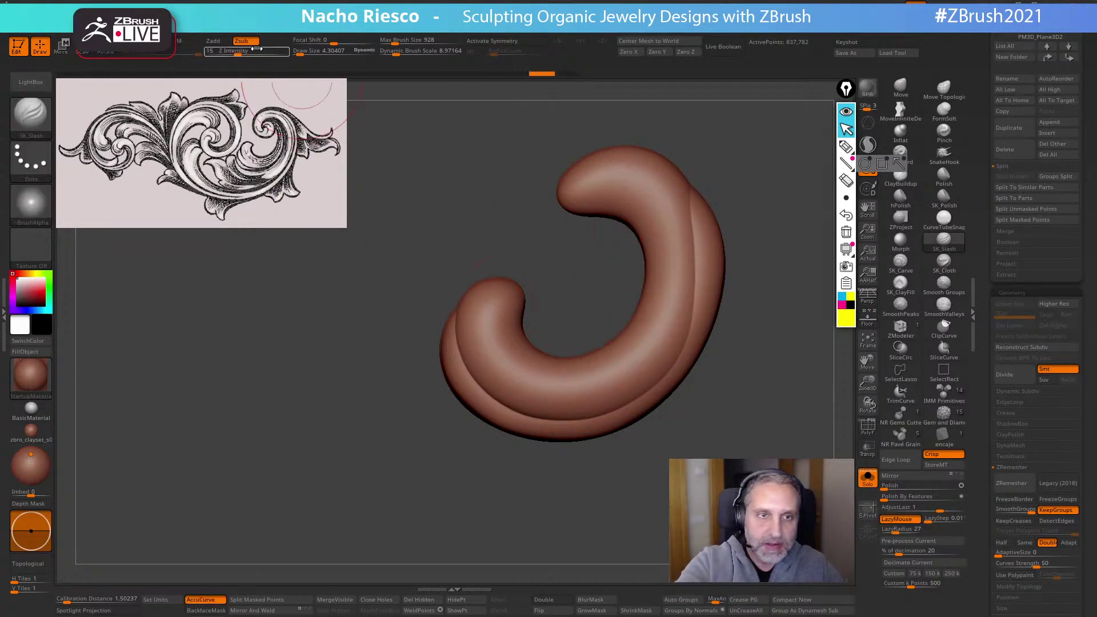
Switch SK_Slash to Zadd and try raising a ridge line along the inner scroll, undoing each attempt
left_click(217, 41)
mouse_move(499, 292)
left_mouse_down()
mouse_move(487, 348)
mouse_move(533, 390)
mouse_move(632, 362)
mouse_move(654, 196)
mouse_move(574, 163)
left_mouse_up()
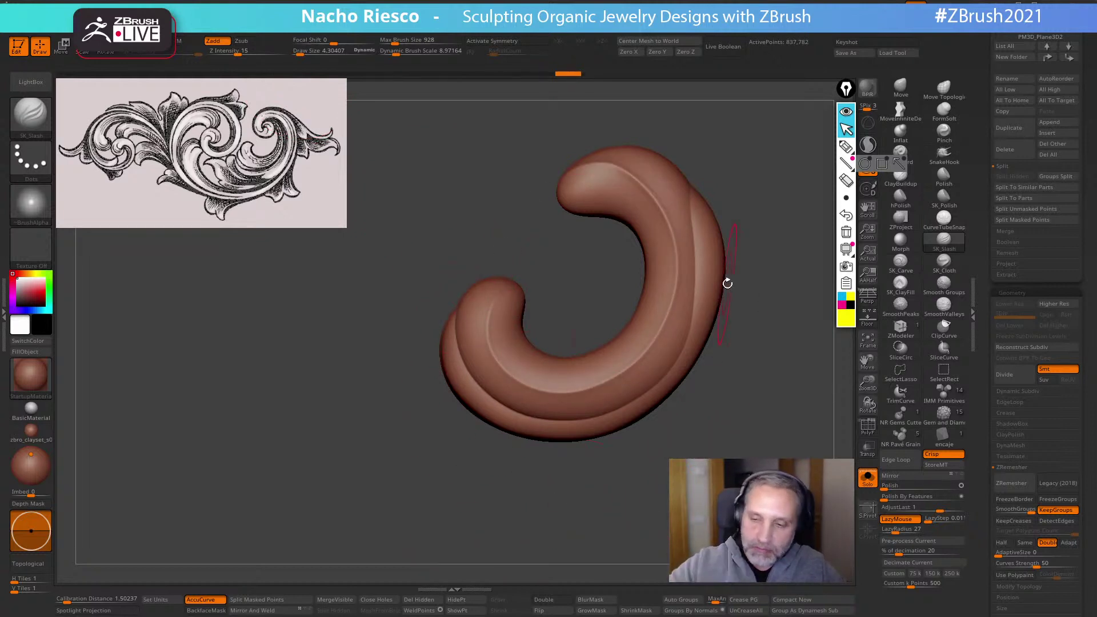
left_click(865, 477)
mouse_move(772, 473)
left_mouse_down("alt")
mouse_move(766, 455)
mouse_move(760, 464)
left_mouse_up("alt")
key("ctrl+z")
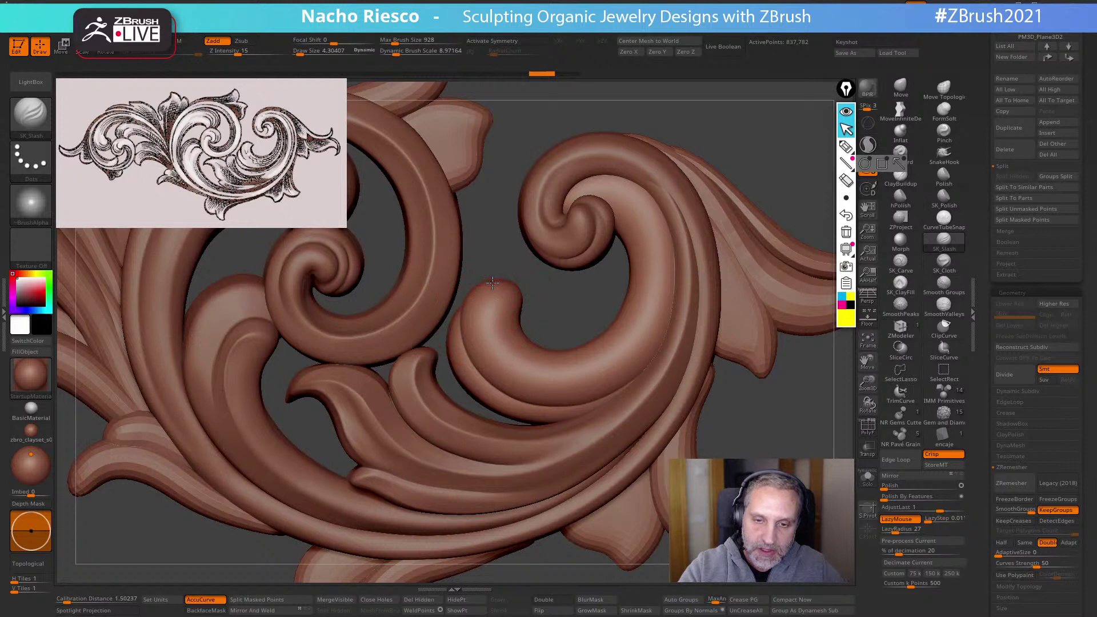
mouse_move(473, 307)
left_mouse_down()
mouse_move(477, 357)
mouse_move(531, 397)
mouse_move(624, 369)
left_mouse_up()
key("ctrl+z")
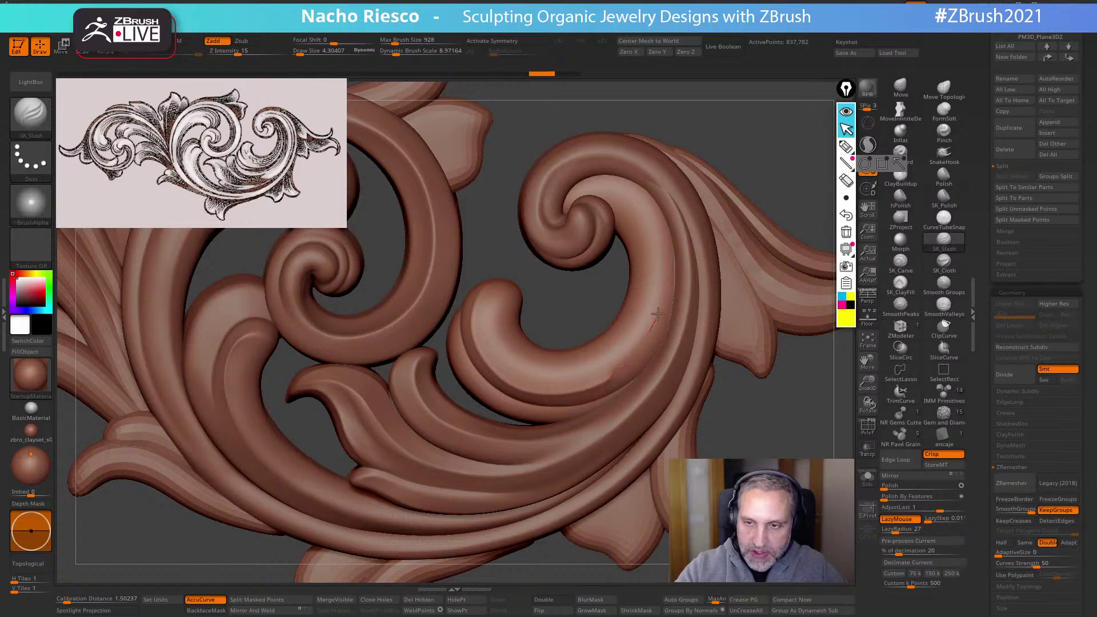
left_click_drag(658, 314, 657, 315)
Isolate the inner scroll and raise a ridge along its outer edge with SK_Slash in Zadd at a draw size of about 4.3
left_click(867, 478)
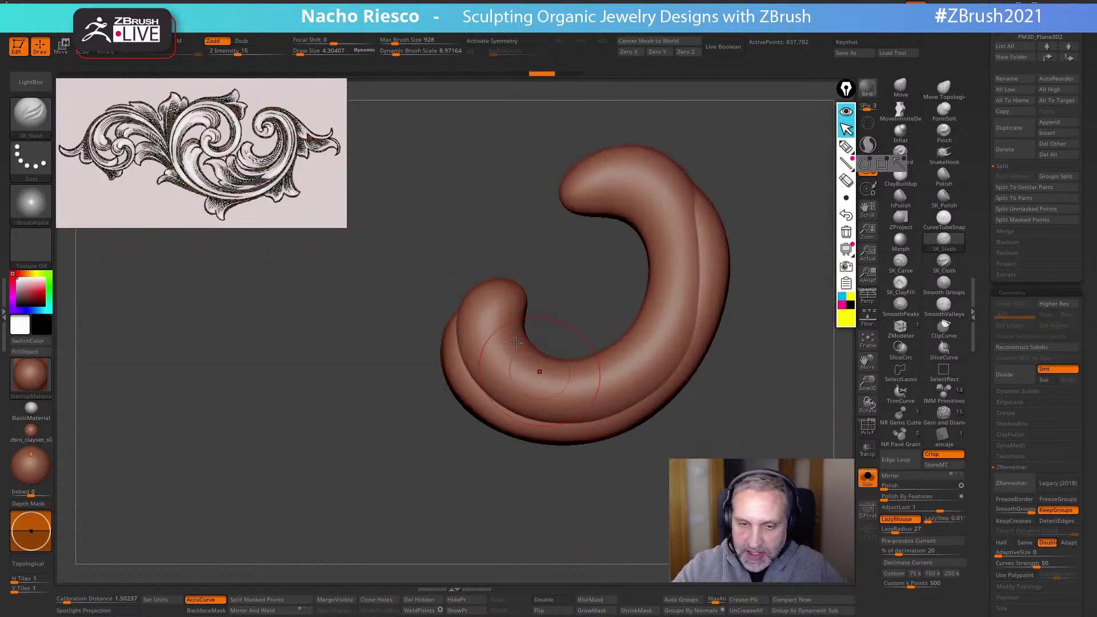
mouse_move(471, 351)
left_mouse_down()
mouse_move(495, 385)
mouse_move(577, 404)
mouse_move(627, 389)
mouse_move(670, 345)
mouse_move(690, 281)
mouse_move(651, 174)
mouse_move(569, 183)
left_mouse_up()
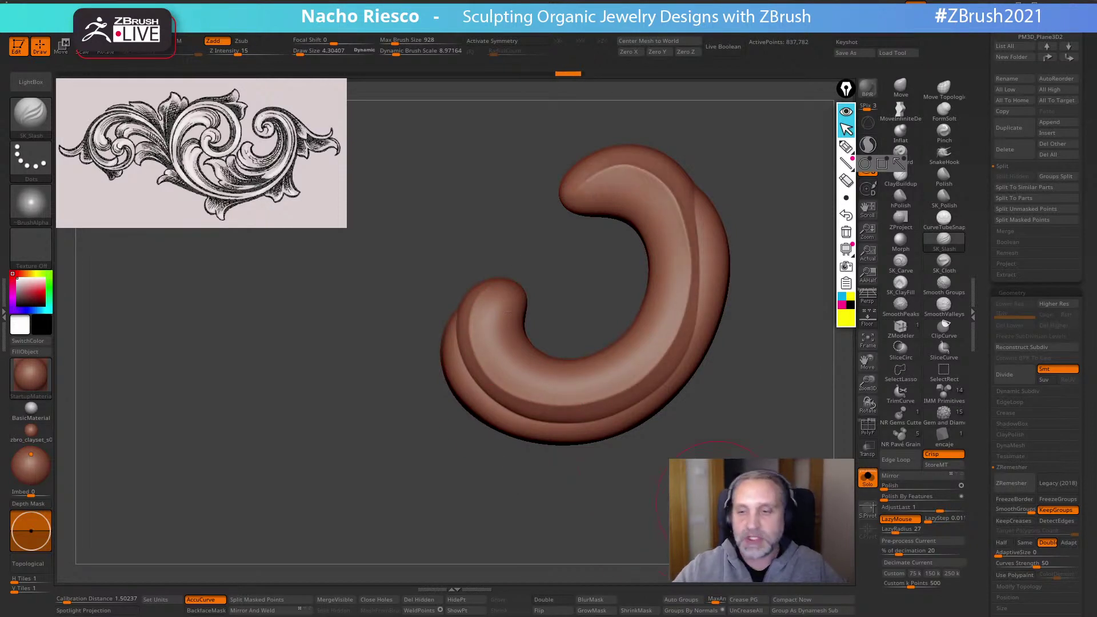
left_click(867, 477)
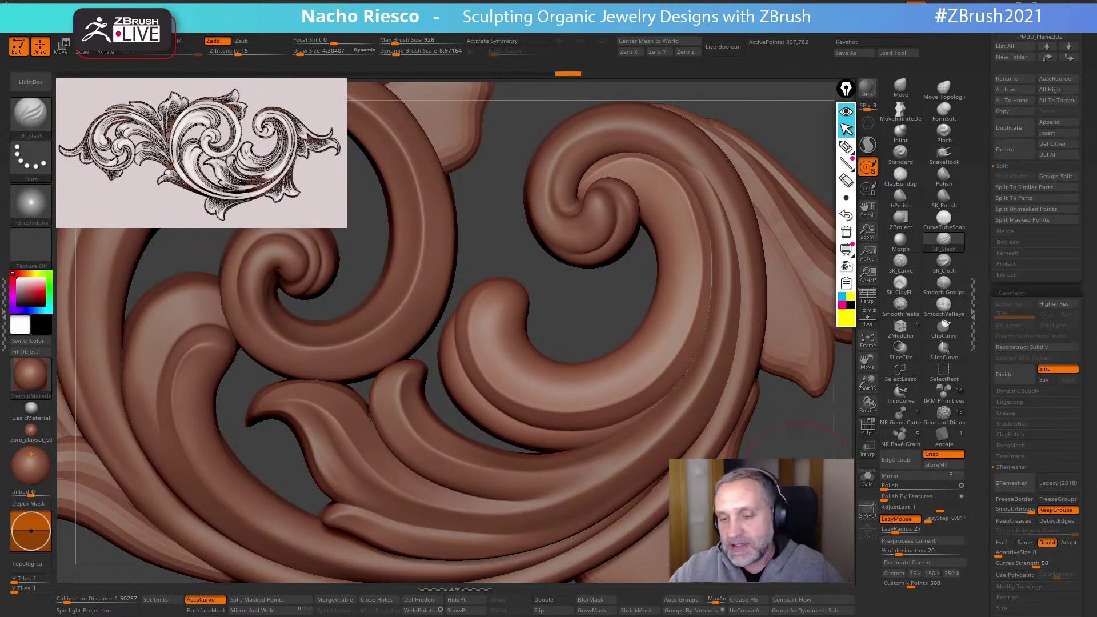
left_click_drag(852, 475, 856, 469)
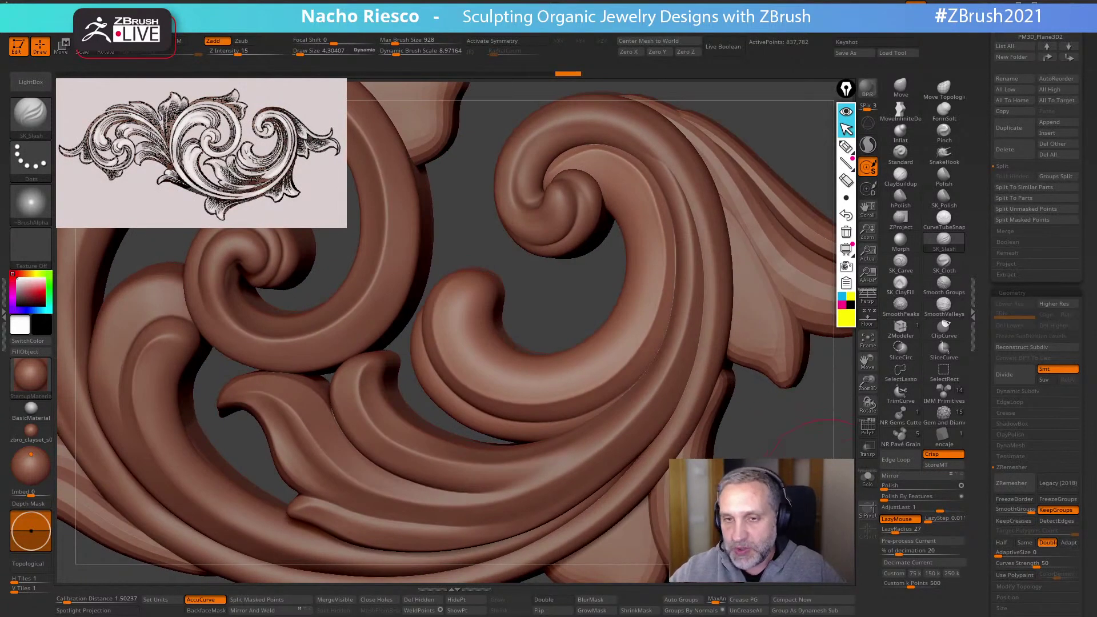
Polish and smooth the isolated inner scroll's ridge with the SK_Polish brush at a draw size of about 2.86 and intensity 40
left_click(867, 478)
left_click_drag(828, 377, 792, 418)
left_click(950, 199)
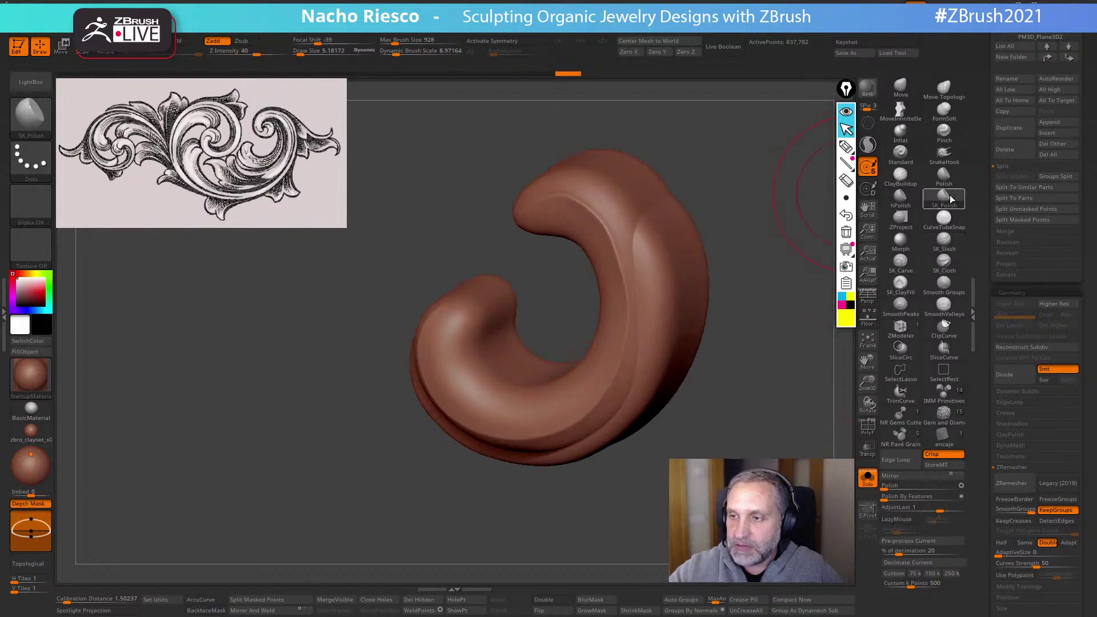
key("s")
left_click_drag(606, 204, 579, 191)
key("s")
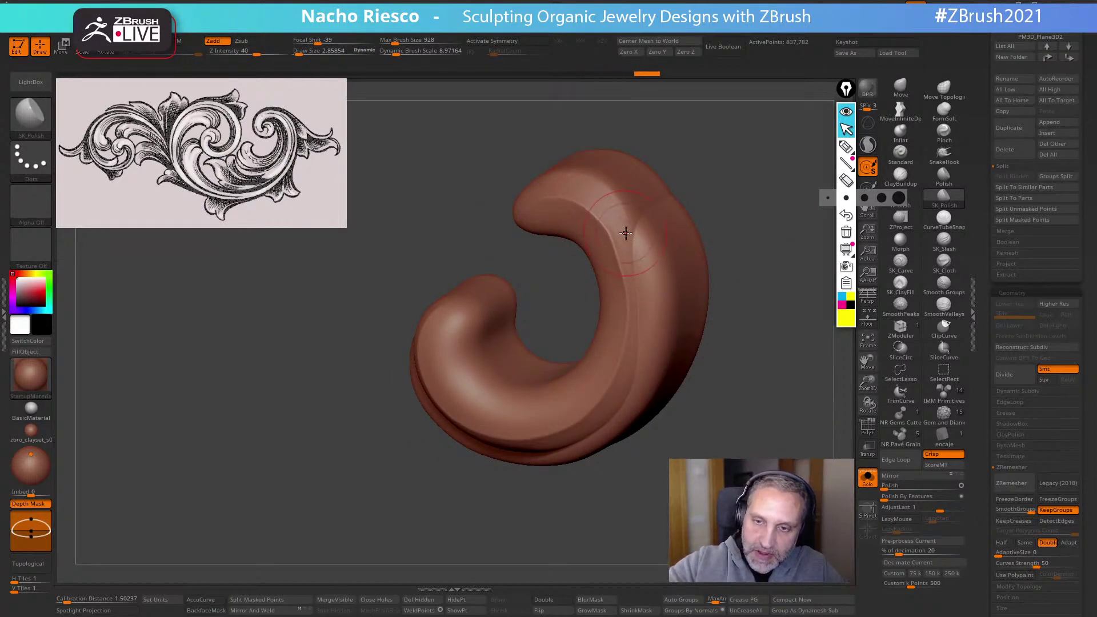
right_click_drag(634, 242, 631, 231, "shift")
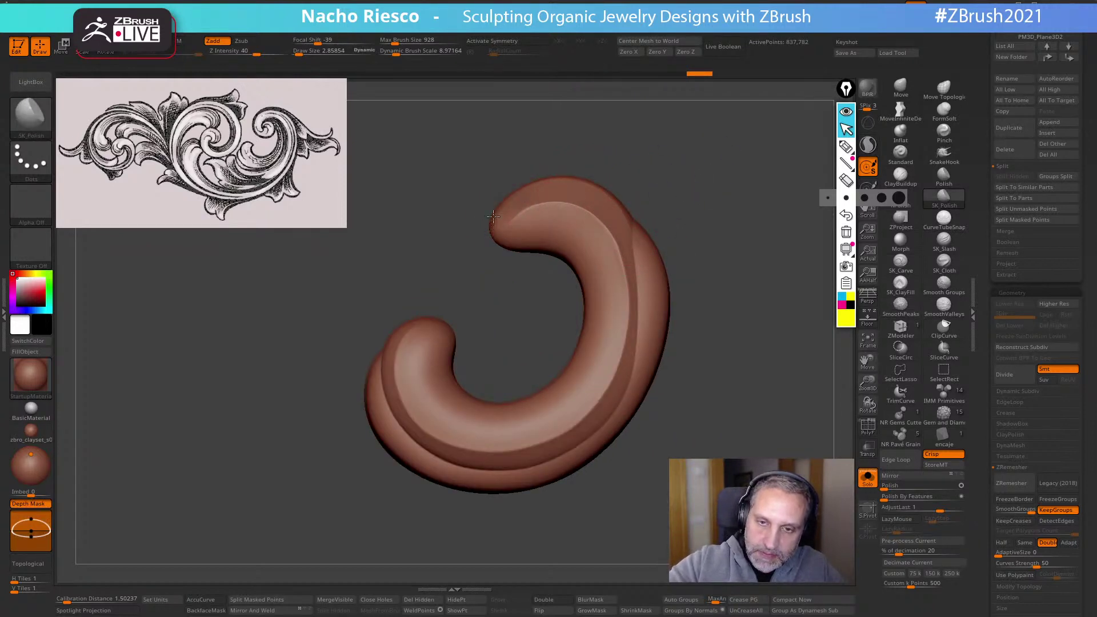
left_click(867, 479)
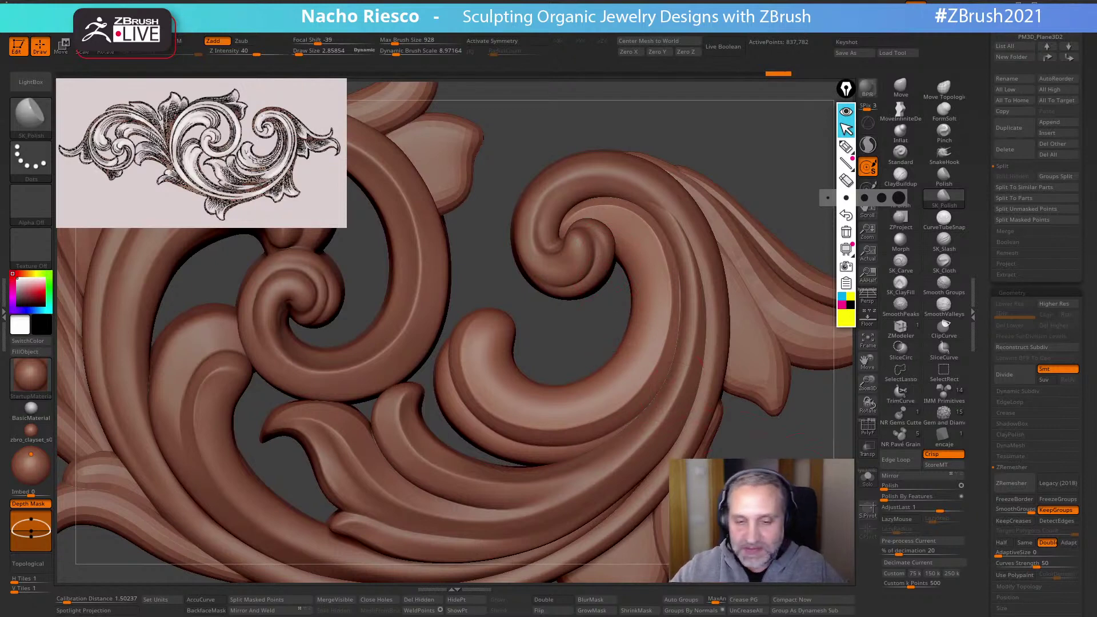
Shape the surface inside the inner scroll's ridge with the SK_ClayFill brush at a draw size of about 2.86 and intensity 10
left_click(867, 477)
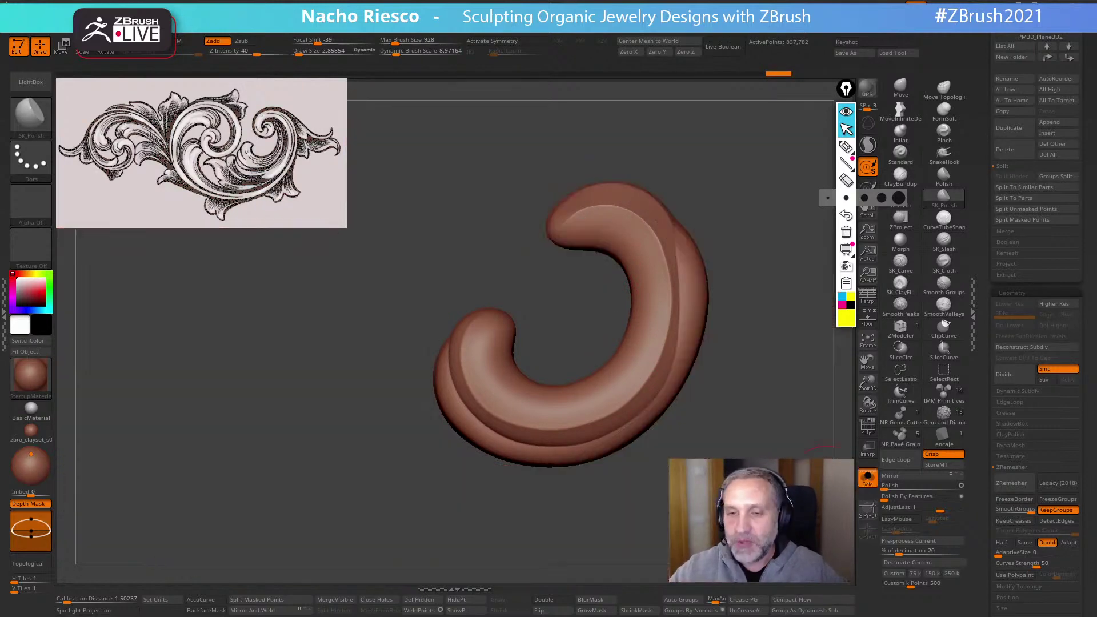
left_click(901, 284)
key("s")
mouse_move(603, 237)
left_mouse_down()
mouse_move(636, 276)
mouse_move(637, 365)
mouse_move(544, 452)
left_mouse_up()
mouse_move(555, 223)
left_mouse_down()
mouse_move(634, 236)
mouse_move(651, 400)
mouse_move(514, 460)
mouse_move(411, 382)
left_mouse_up()
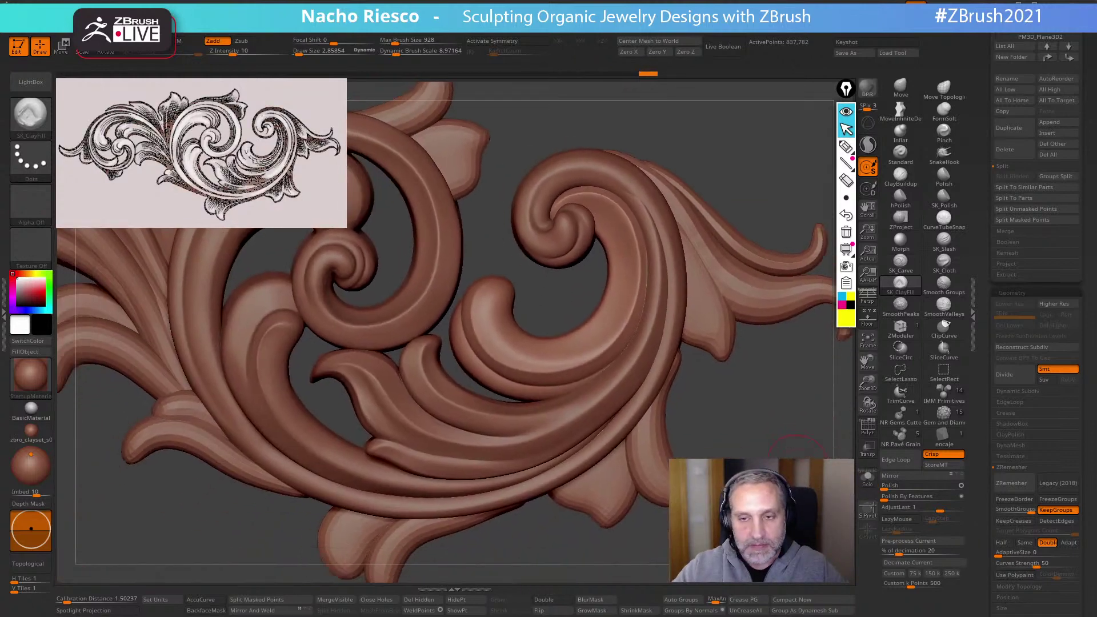
mouse_move(798, 465)
left_mouse_down()
mouse_move(801, 452)
mouse_move(786, 492)
left_mouse_up()
Isolate the inner scroll again and continue the SK_ClayFill strokes around the bend toward its lower rounded end
left_click(868, 478)
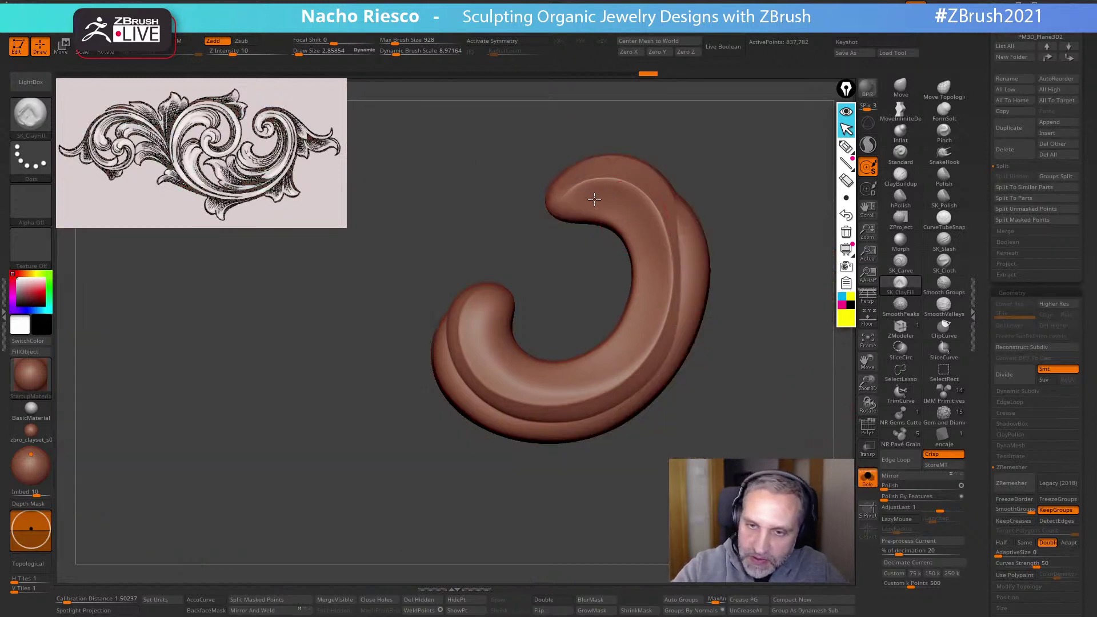
mouse_move(646, 299)
left_mouse_down()
mouse_move(588, 371)
mouse_move(495, 360)
left_mouse_up()
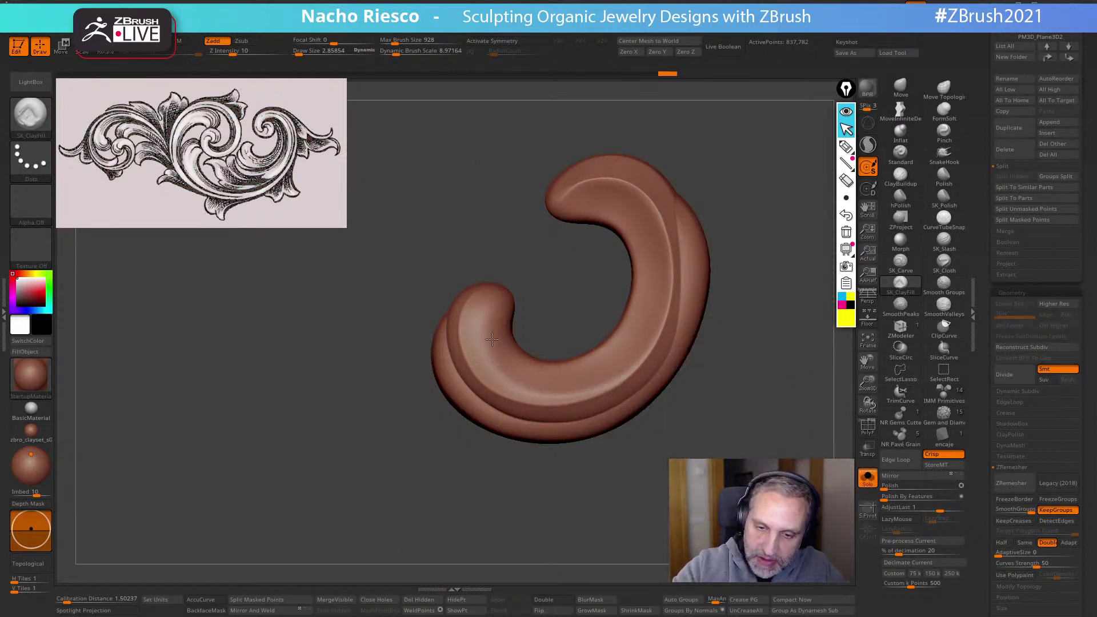
left_click_drag(721, 457, 716, 493, "alt")
left_click(868, 478)
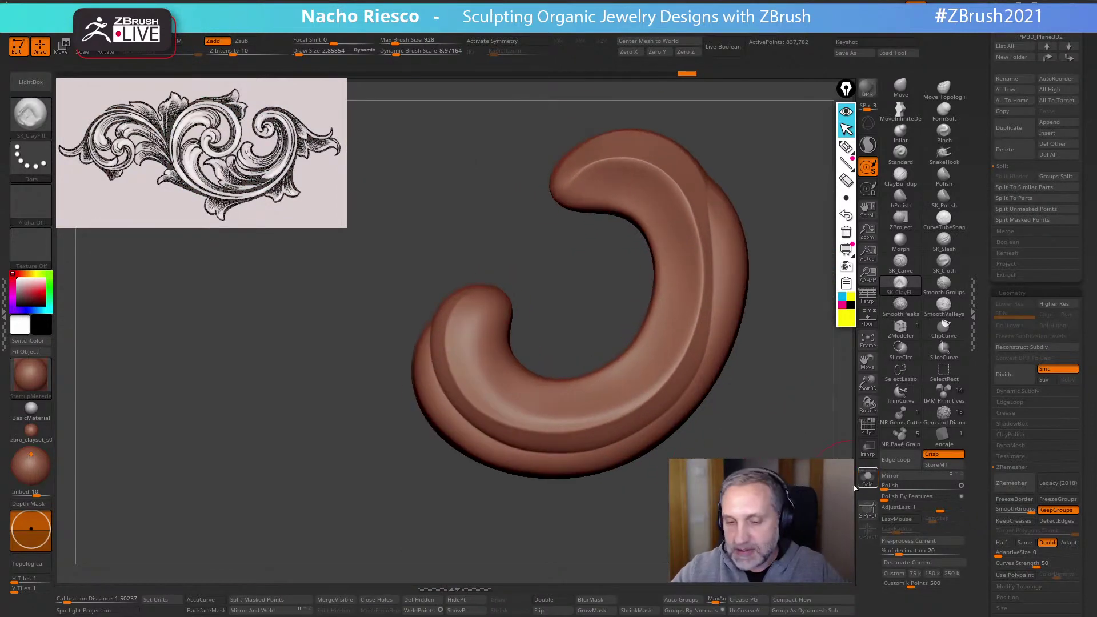
left_click(865, 480)
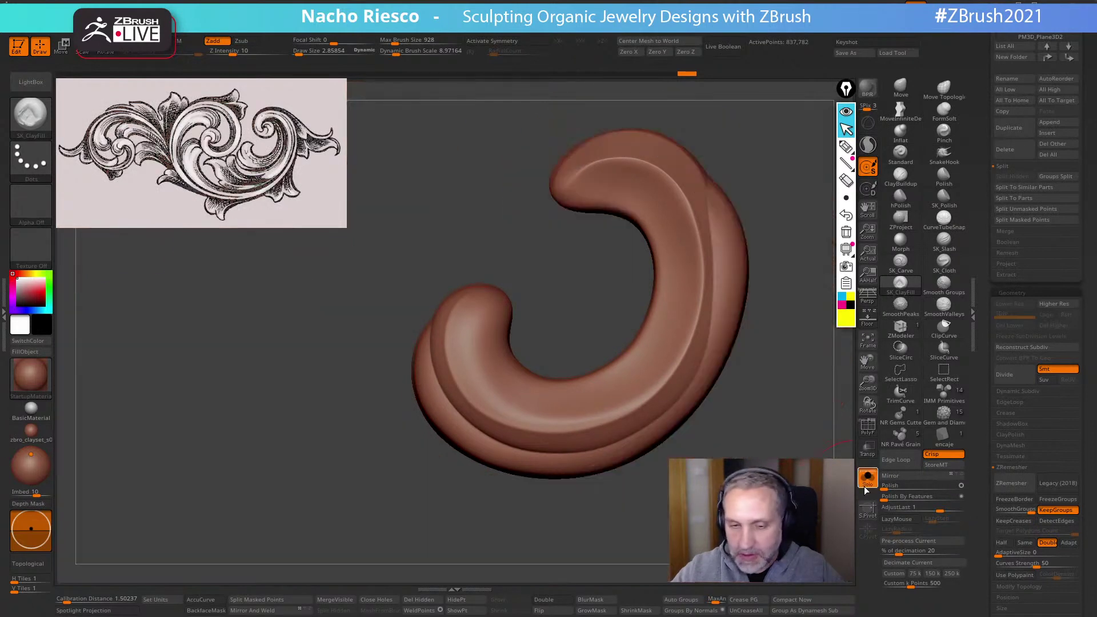
Check the inner scroll within the whole ornament, isolate it again and dock the Stroke options beside the canvas
left_click(865, 480)
mouse_move(829, 483)
left_mouse_down("alt")
mouse_move(792, 453)
mouse_move(794, 468)
left_mouse_up("alt")
left_click(900, 283)
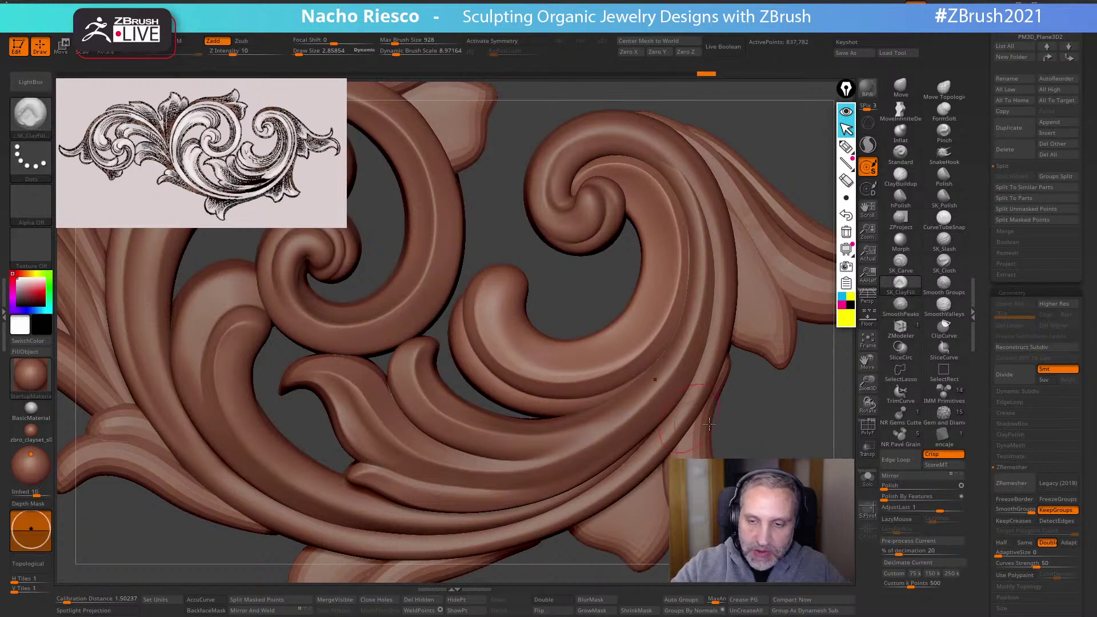
left_click(868, 478)
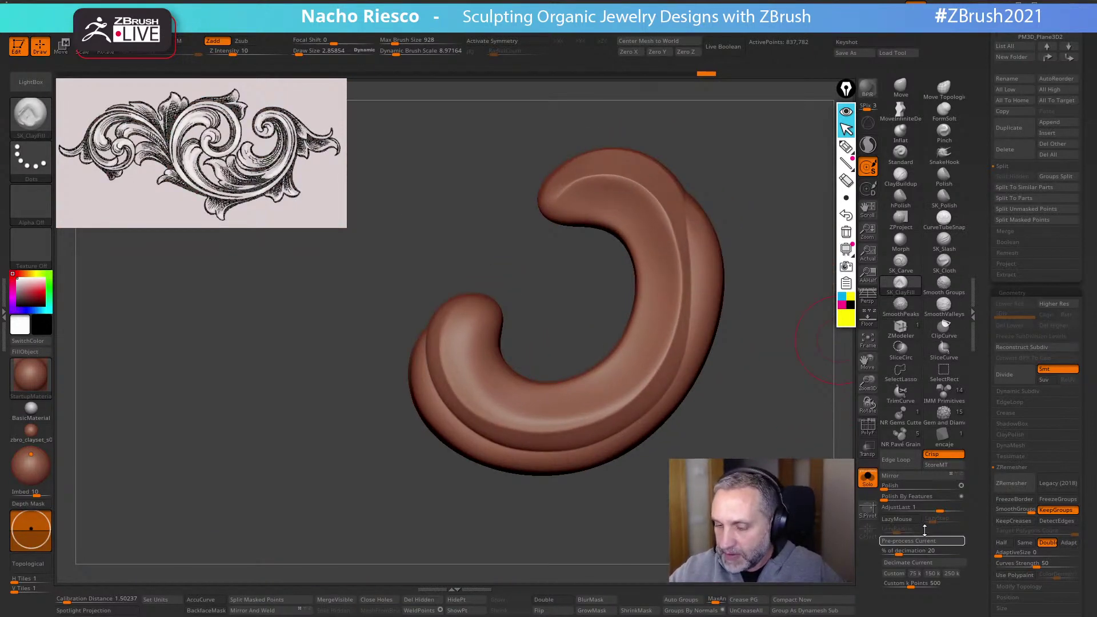
left_click(513, 16)
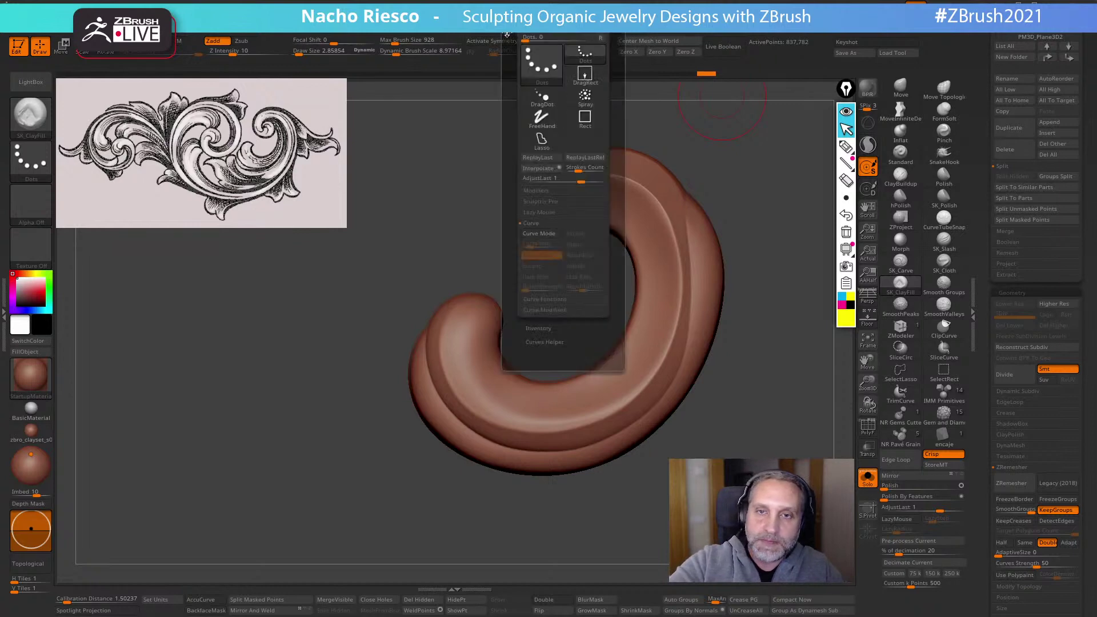
left_click(507, 30)
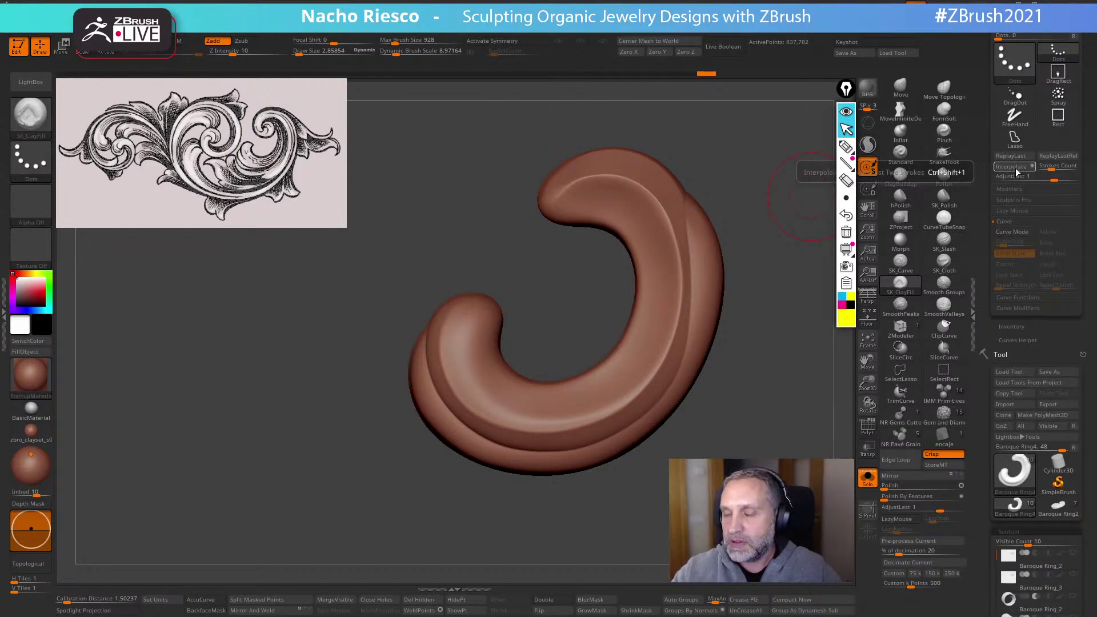
mouse_move(774, 342)
left_mouse_down()
mouse_move(771, 379)
mouse_move(788, 335)
left_mouse_up()
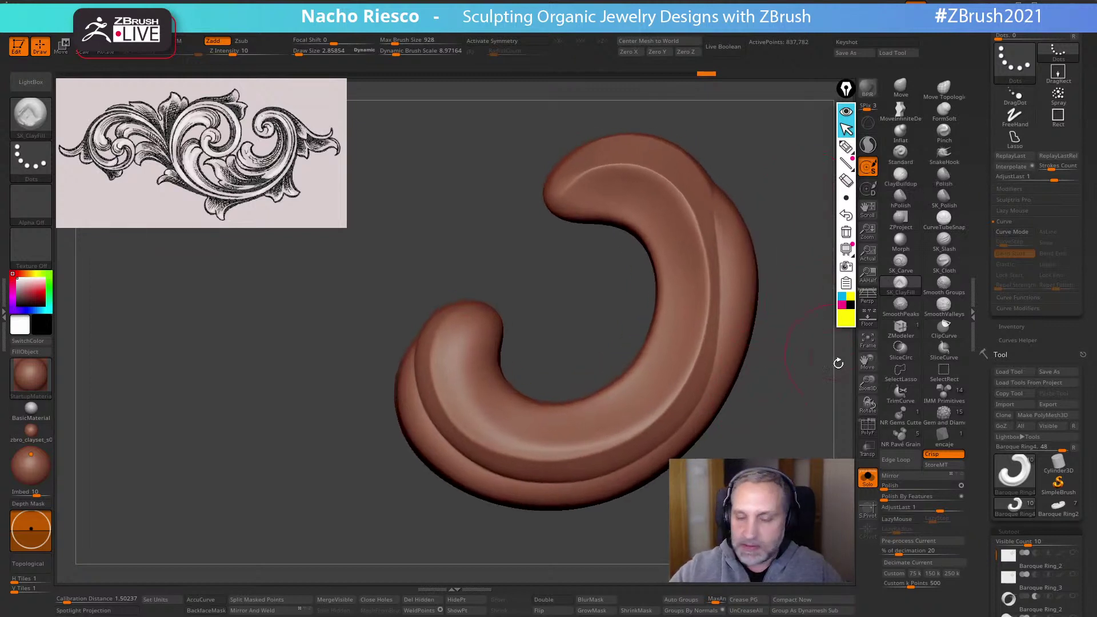
Set up the SK_Slash brush in Zsub mode with a draw size of about 1.2
left_click(944, 239)
key("s")
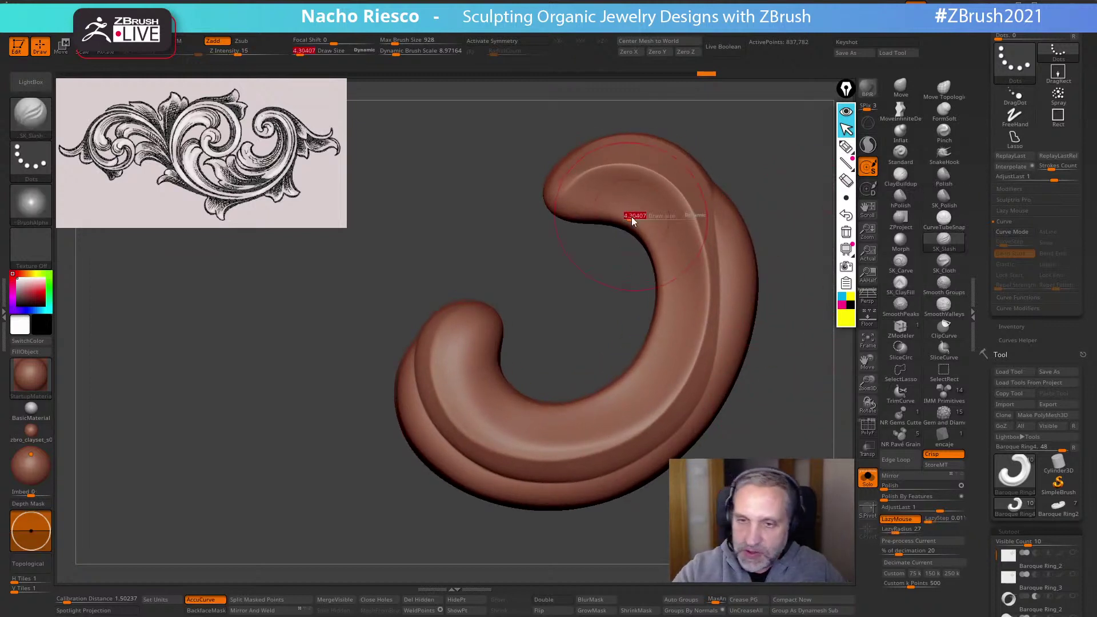
left_click_drag(627, 216, 624, 216)
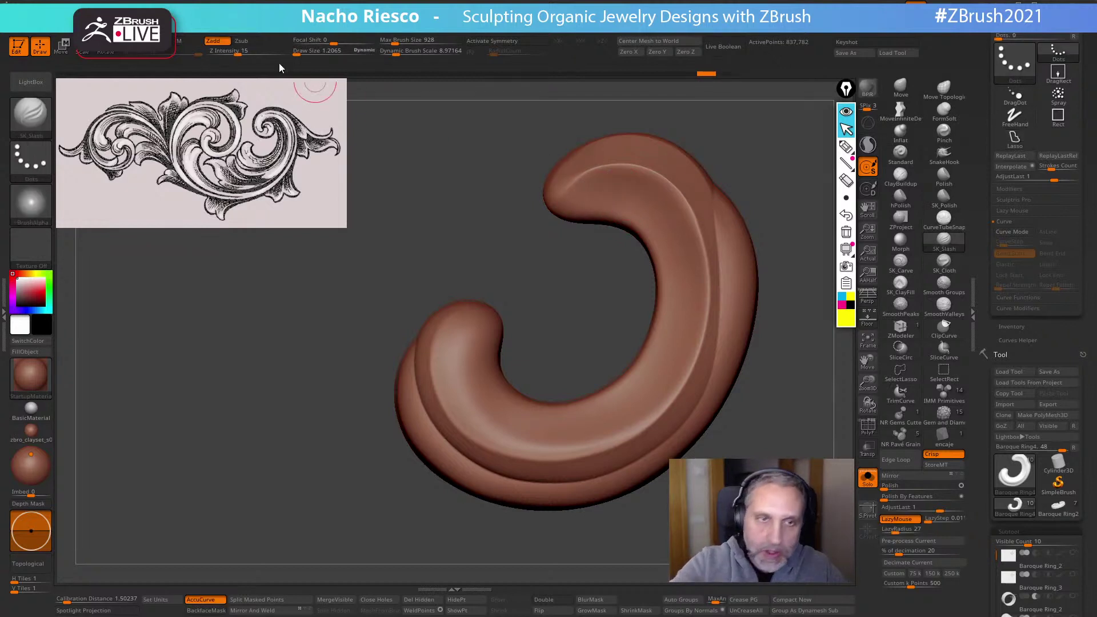
left_click(241, 40)
Try carving two long grooves around the inner scroll with interpolated strokes between them, and undo the interpolation and the second groove
mouse_move(588, 187)
left_mouse_down()
mouse_move(654, 193)
mouse_move(690, 240)
mouse_move(694, 323)
mouse_move(676, 372)
mouse_move(641, 418)
mouse_move(571, 435)
mouse_move(465, 375)
left_mouse_up()
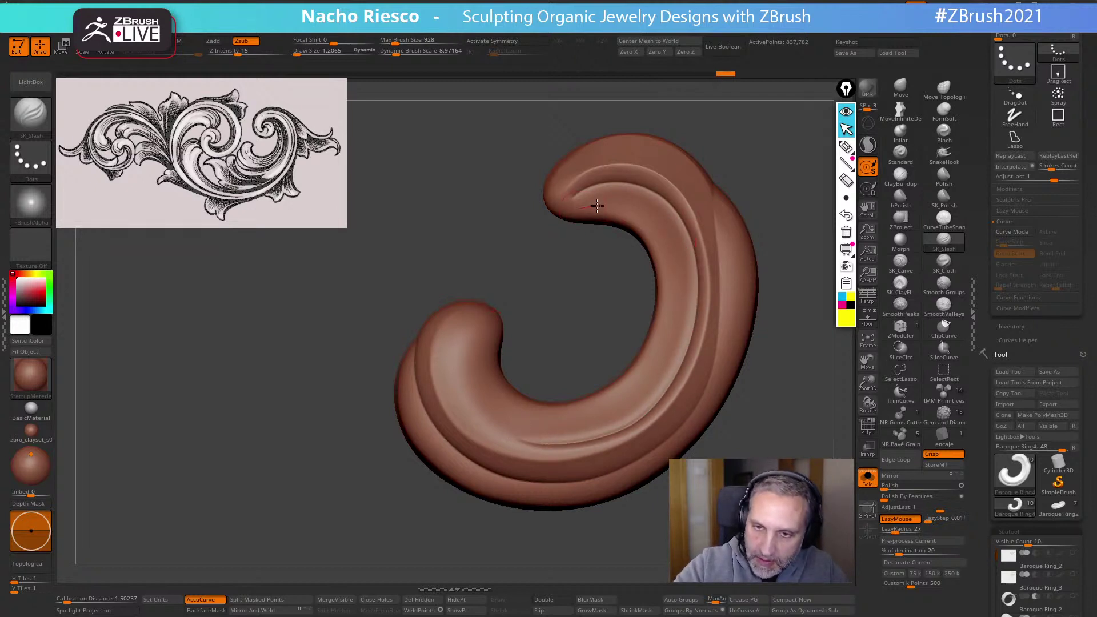
mouse_move(596, 205)
left_mouse_down()
mouse_move(627, 211)
mouse_move(660, 244)
mouse_move(672, 308)
mouse_move(663, 347)
mouse_move(600, 403)
mouse_move(557, 412)
mouse_move(498, 401)
mouse_move(479, 374)
left_mouse_up()
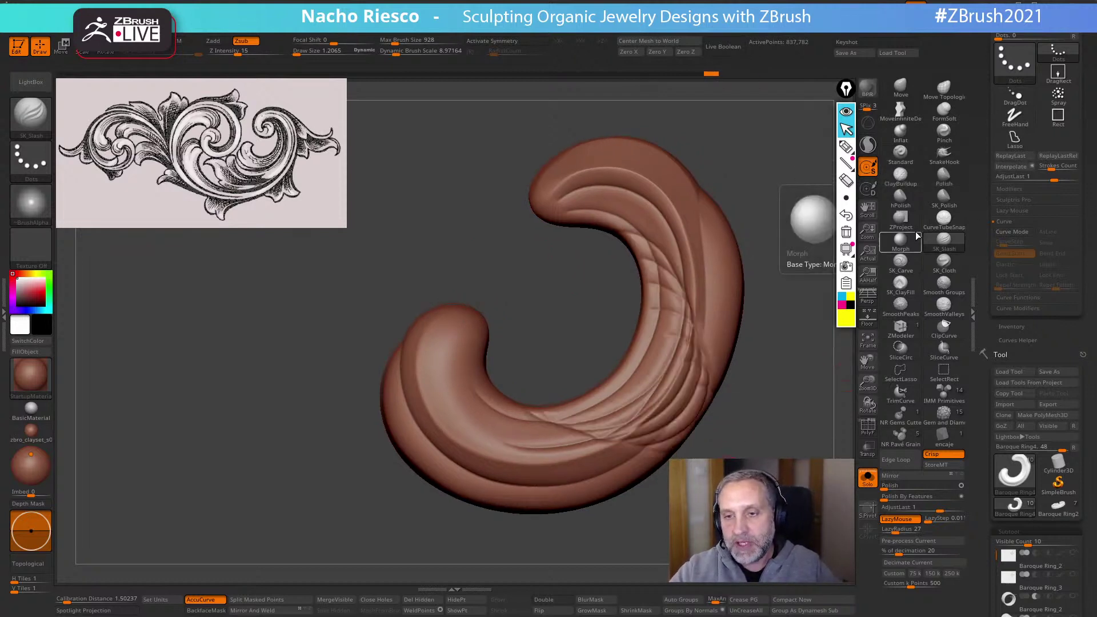
key("ctrl+z")
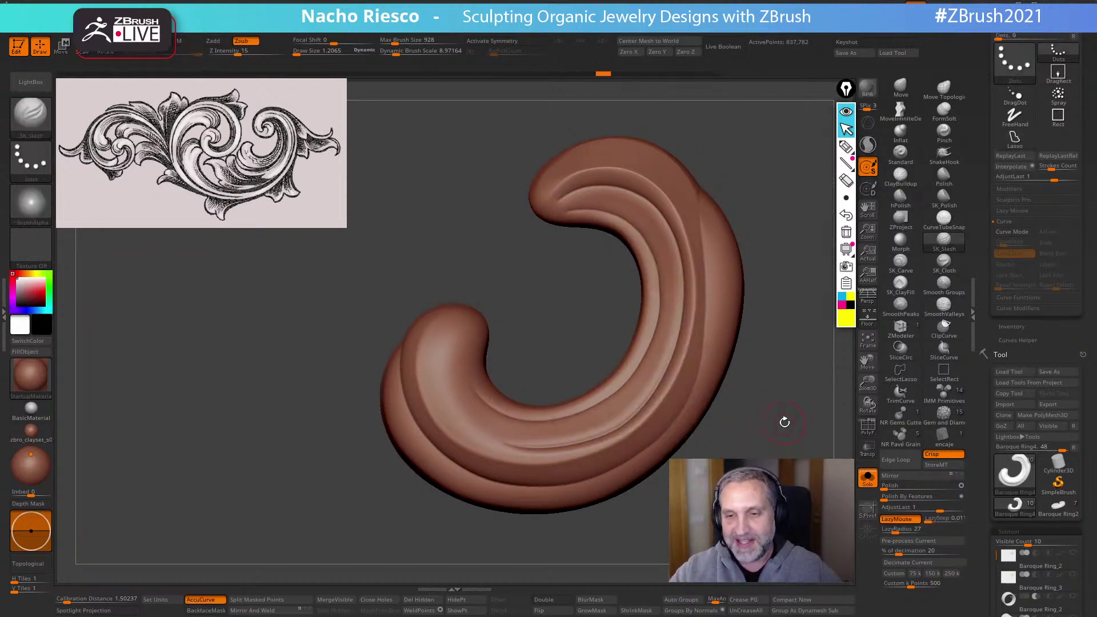
mouse_move(784, 422)
left_mouse_down("alt")
mouse_move(755, 446)
mouse_move(769, 441)
left_mouse_up("alt")
key("ctrl+z")
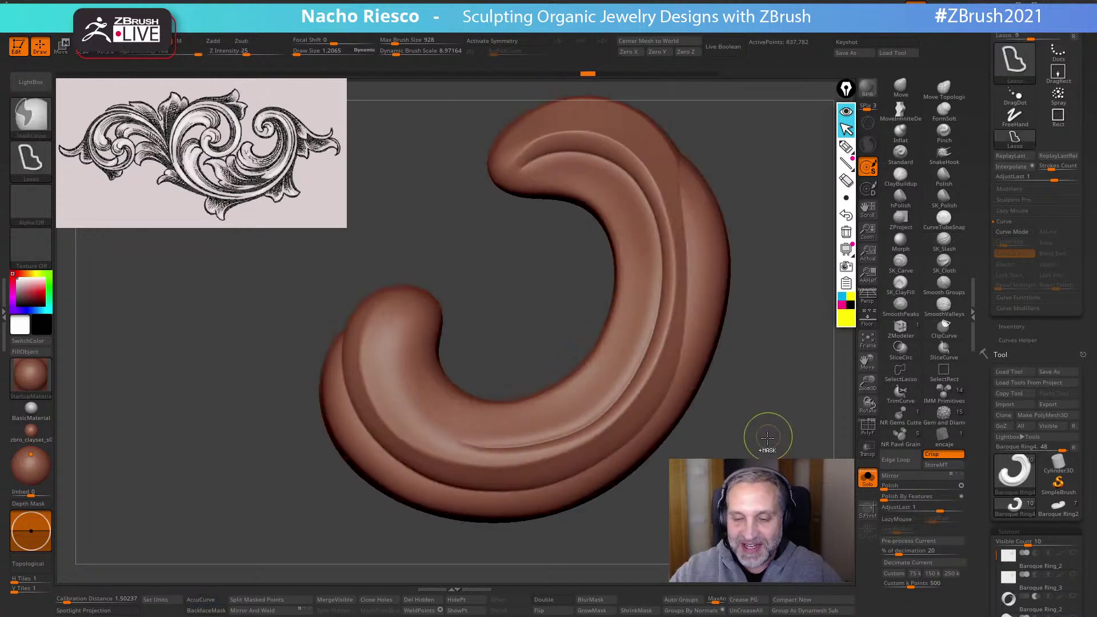
Try shorter SK_Slash grooves running from the inner scroll's upper tip toward the bend, and undo them
mouse_move(523, 166)
left_mouse_down()
mouse_move(589, 142)
mouse_move(619, 158)
mouse_move(662, 236)
left_mouse_up()
mouse_move(528, 182)
left_mouse_down()
mouse_move(583, 185)
mouse_move(623, 216)
mouse_move(615, 354)
left_mouse_up()
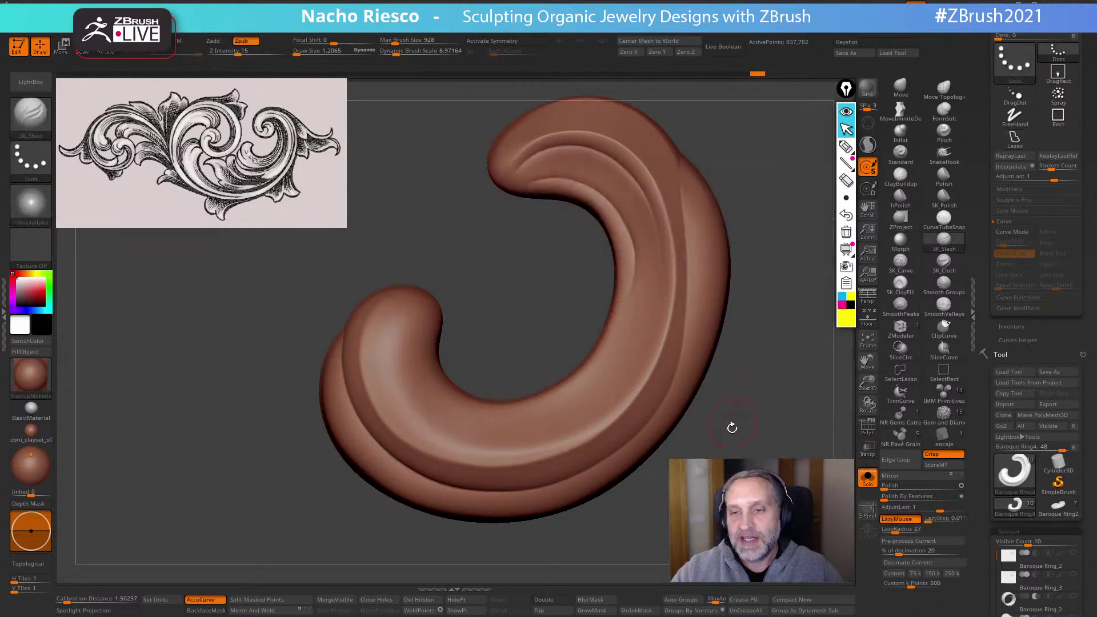
key("ctrl+z")
key("ctrl+z")
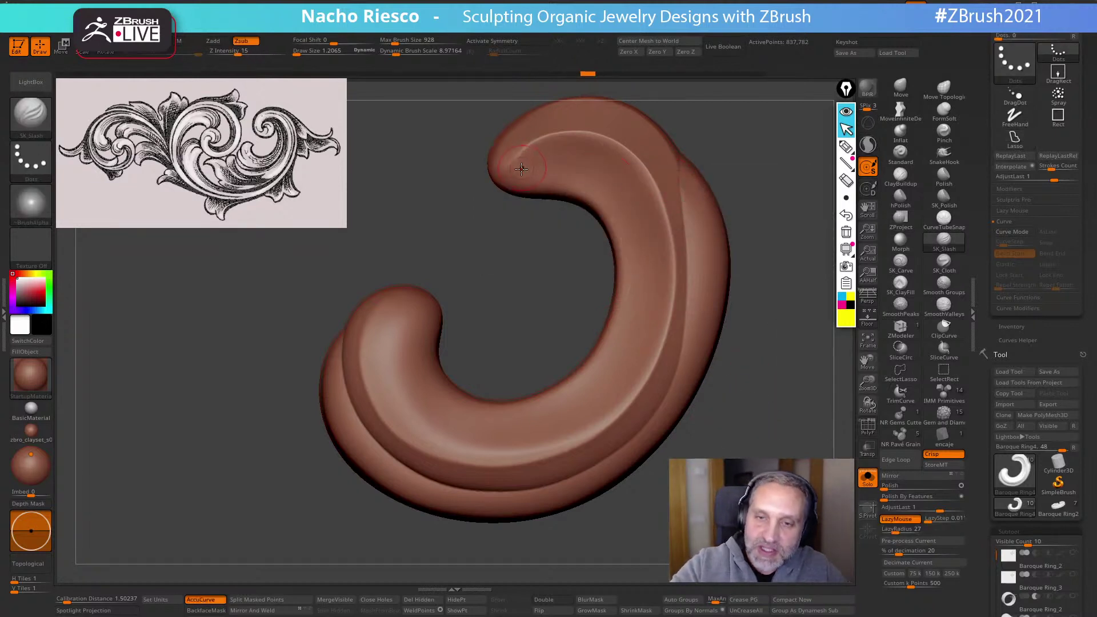
key("ctrl+z")
mouse_move(523, 167)
left_mouse_down()
mouse_move(550, 149)
mouse_move(614, 156)
left_mouse_up()
key("shift+z")
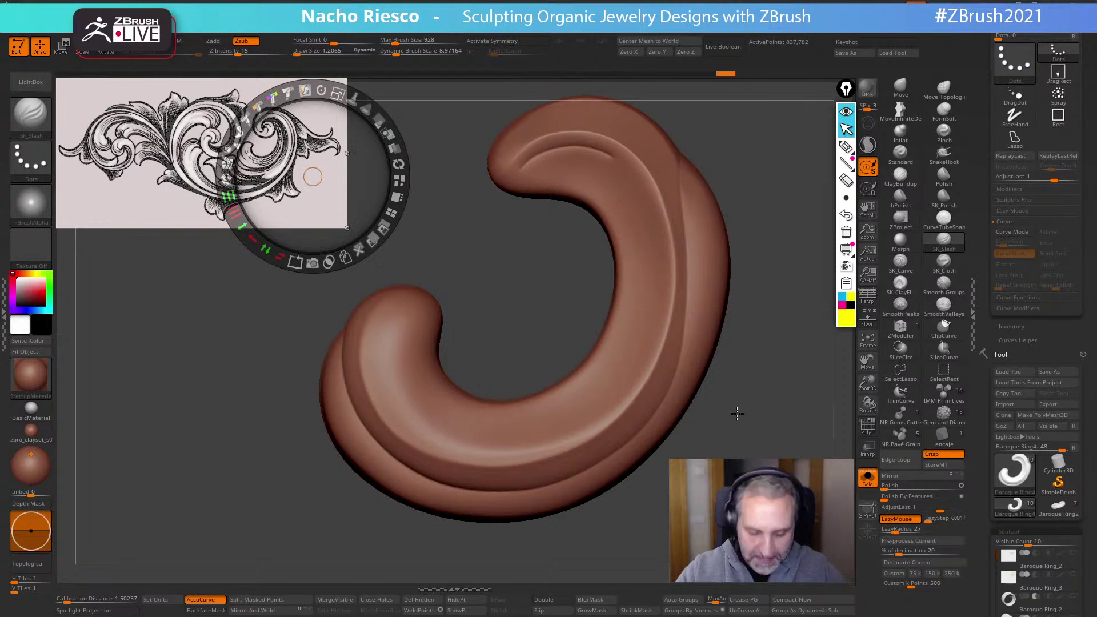
key("z")
key("ctrl+z")
Carve two guide grooves from the inner scroll's upper tip along its outer and inner sides at a draw size of about 1.46
left_click_drag(746, 392, 729, 417, "alt")
key("s")
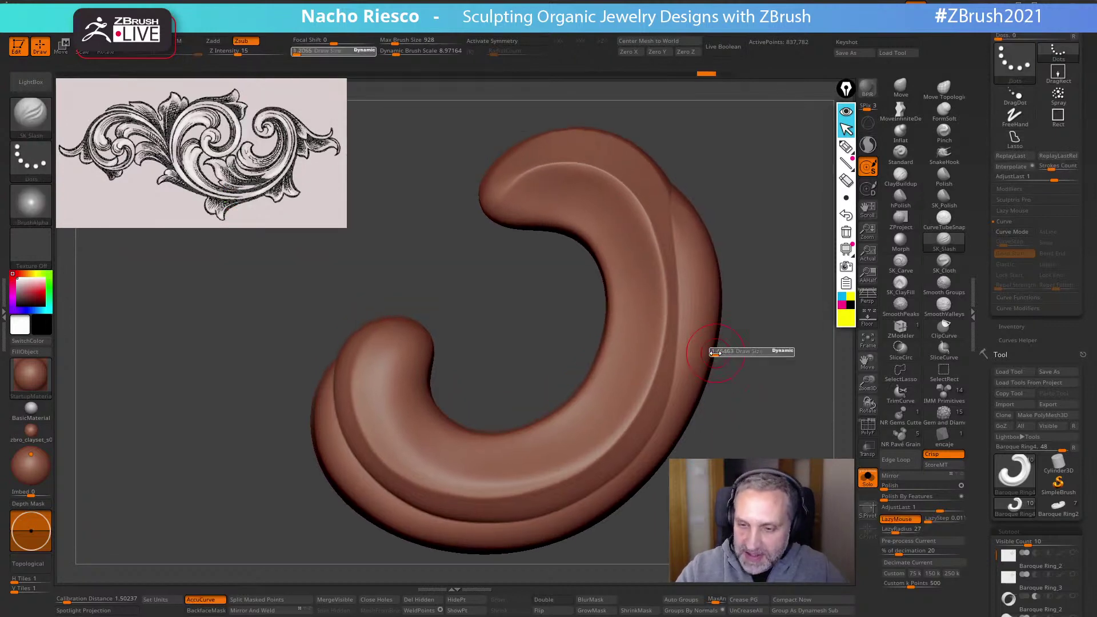
mouse_move(514, 194)
left_mouse_down()
mouse_move(566, 178)
mouse_move(614, 195)
mouse_move(644, 237)
mouse_move(661, 306)
left_mouse_up()
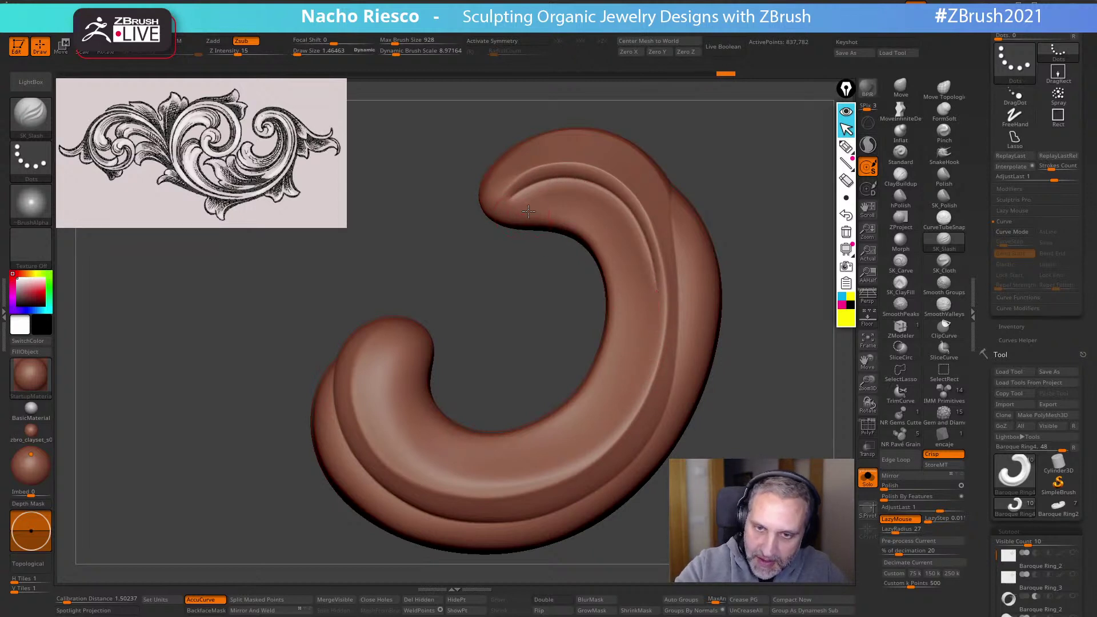
mouse_move(528, 211)
left_mouse_down()
mouse_move(569, 214)
mouse_move(597, 231)
mouse_move(616, 257)
mouse_move(622, 337)
left_mouse_up()
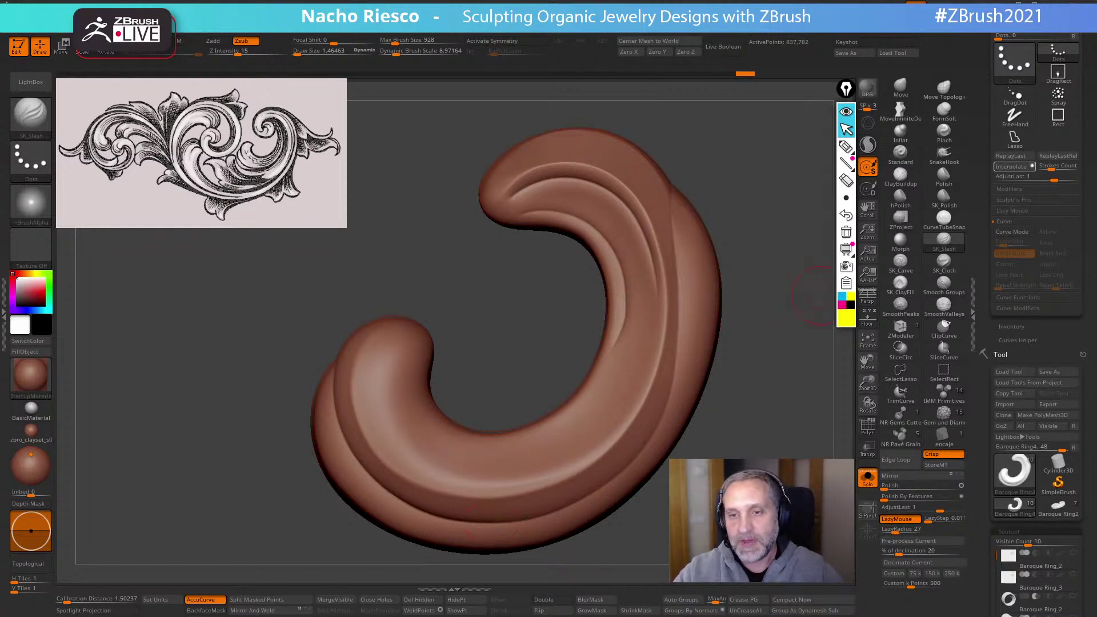
Adjust the Strokes Count and interpolate the last two strokes to fill the space between the guide grooves
key("ctrl+z")
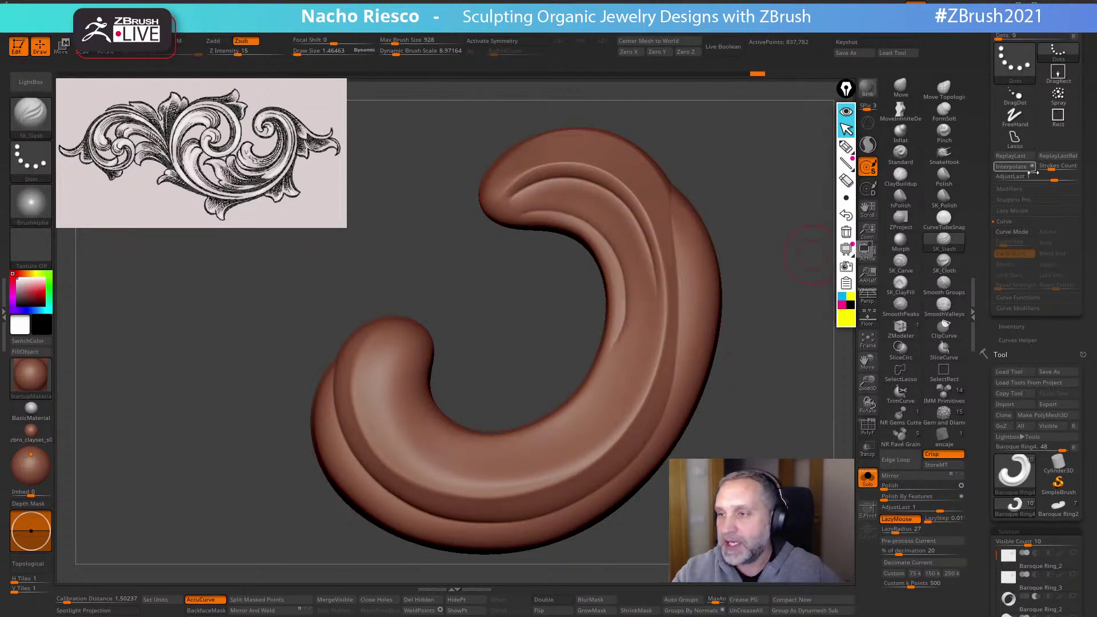
left_click(1051, 166)
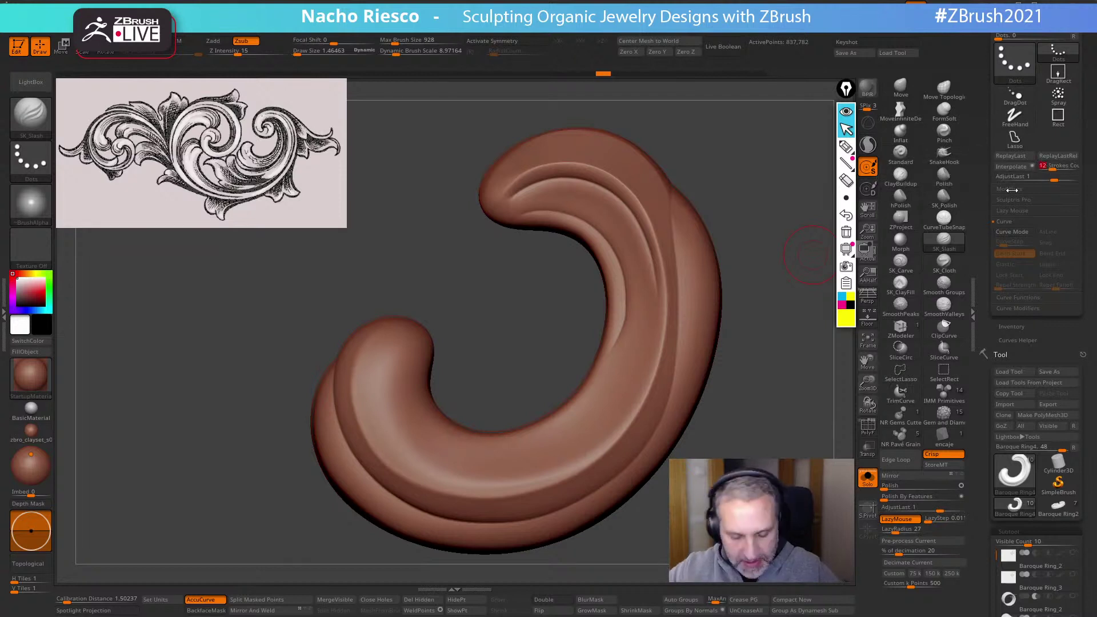
left_click(1012, 165)
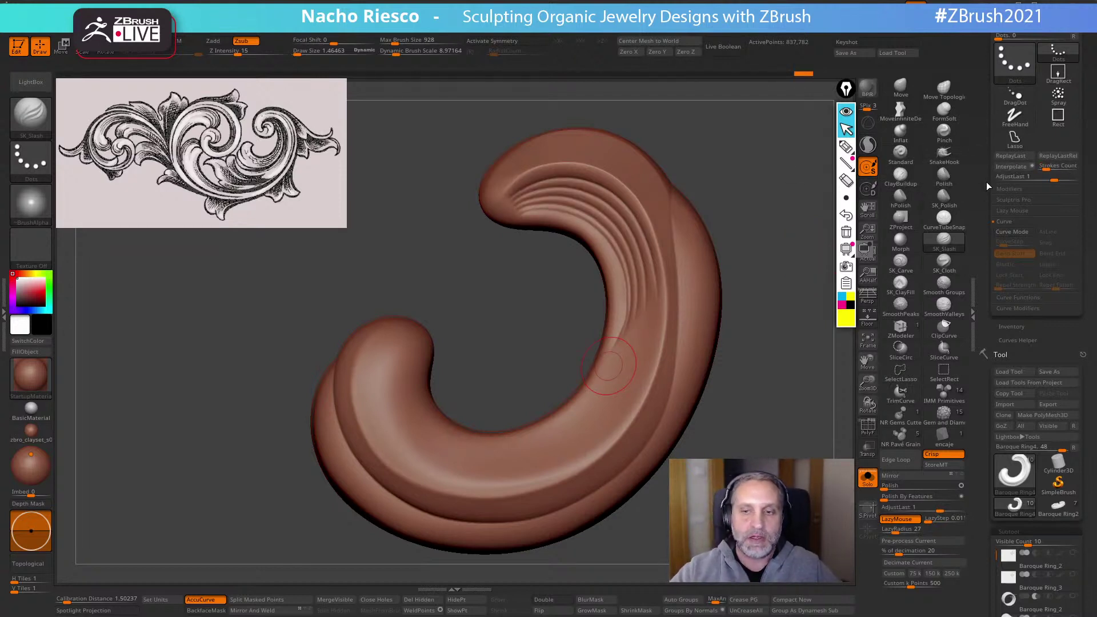
Soften the lower ends of the interpolated grooves with the SmoothValleys and SmoothPeaks brushes
mouse_move(754, 434)
left_mouse_down()
mouse_move(768, 400)
mouse_move(770, 453)
mouse_move(814, 443)
mouse_move(806, 480)
left_mouse_up()
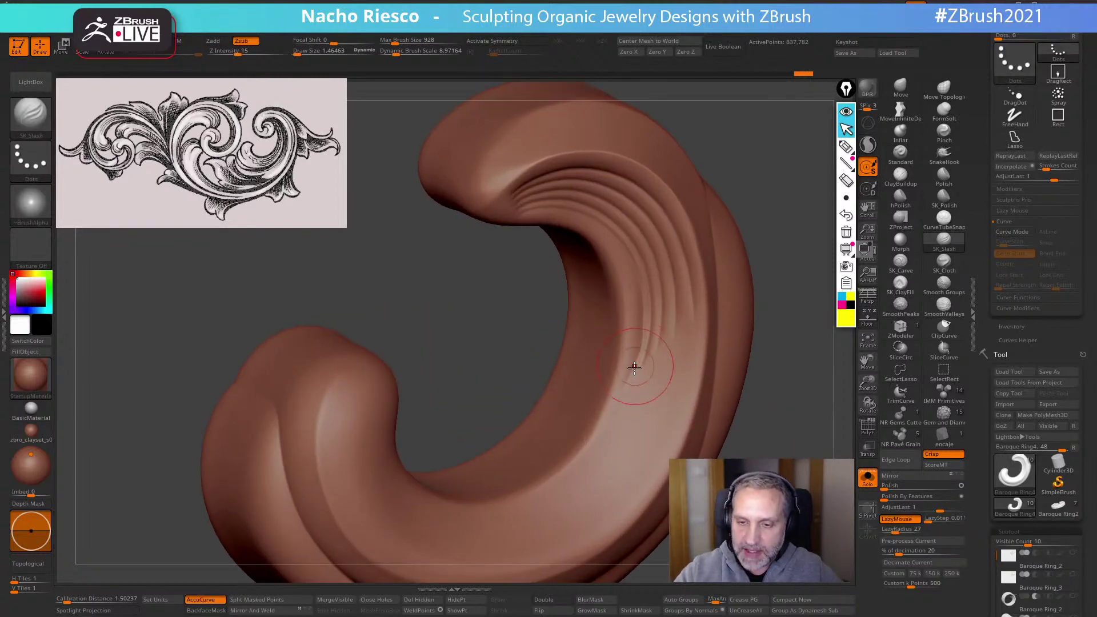
left_click(944, 305)
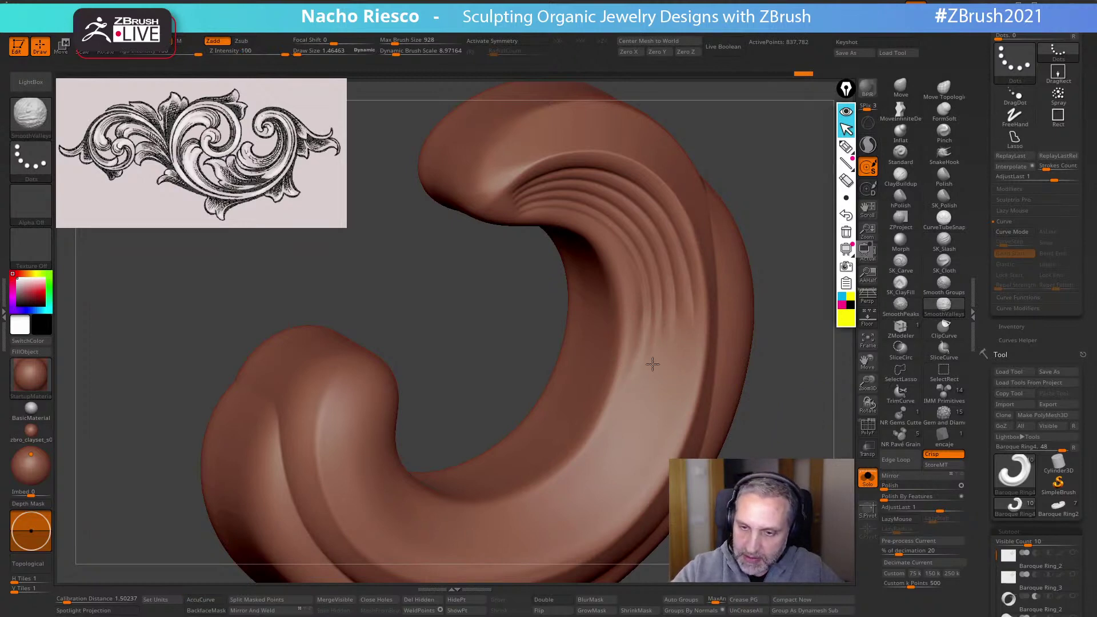
right_click_drag(652, 363, 766, 367)
right_click_drag(641, 411, 674, 395)
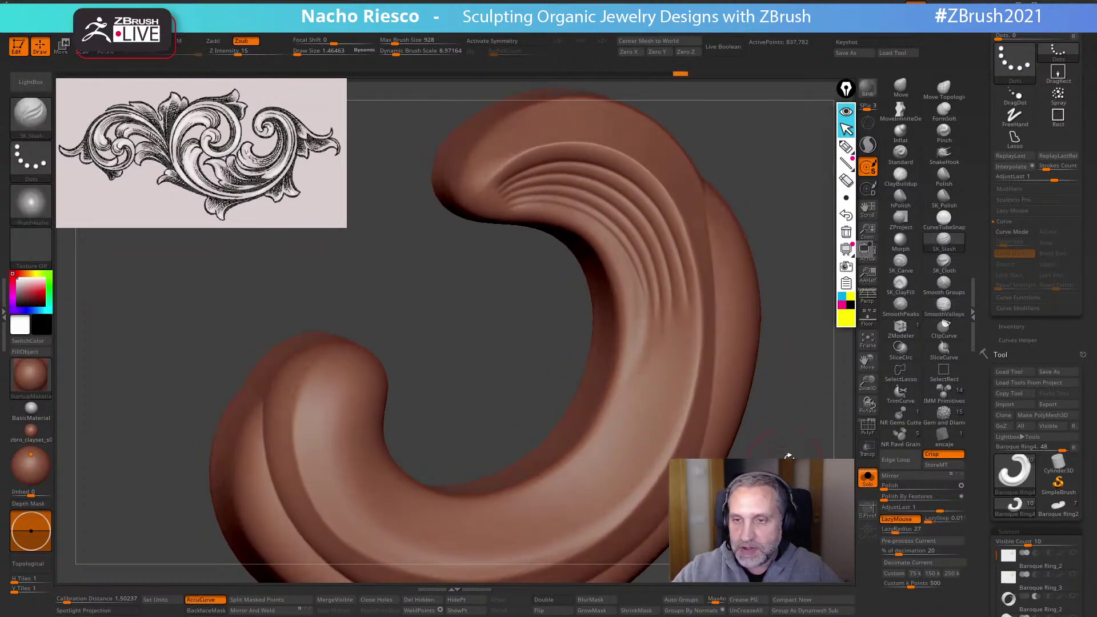
left_click(900, 306)
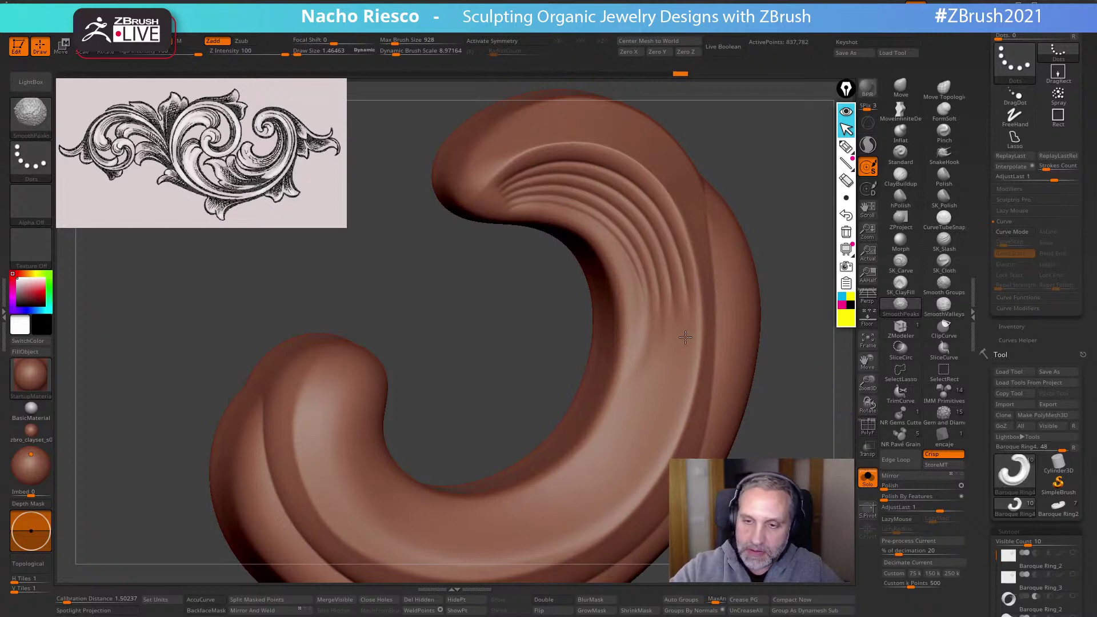
mouse_move(778, 440)
left_mouse_down()
mouse_move(809, 417)
mouse_move(801, 406)
left_mouse_up()
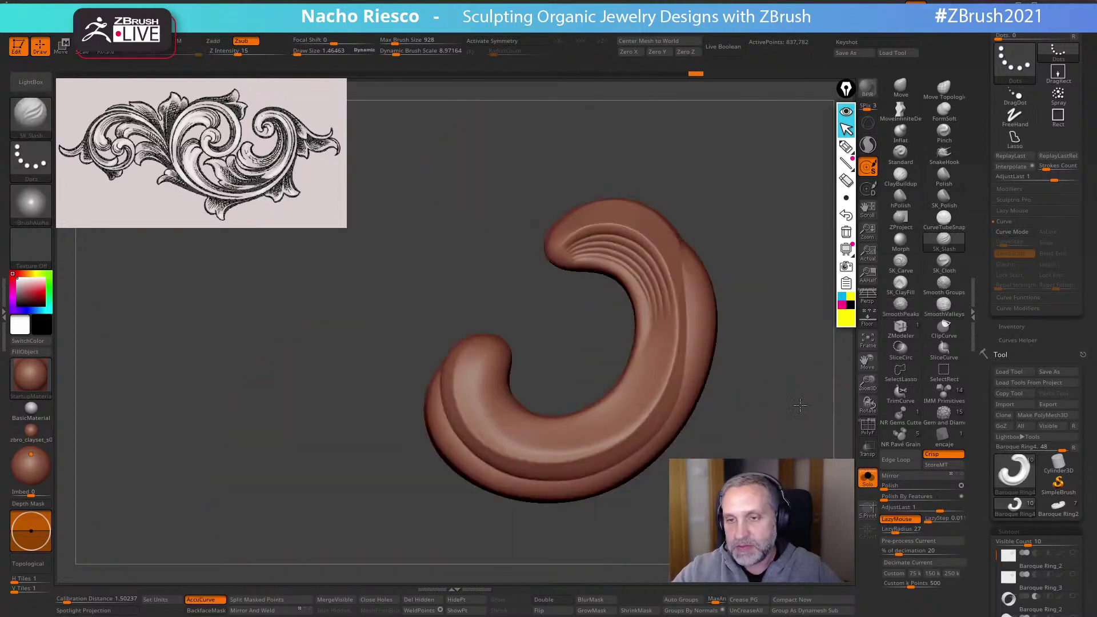
Show the whole ornament again and fade the inner scroll's groove ends with SmoothValleys at a draw size of about 5.18
left_click(866, 480)
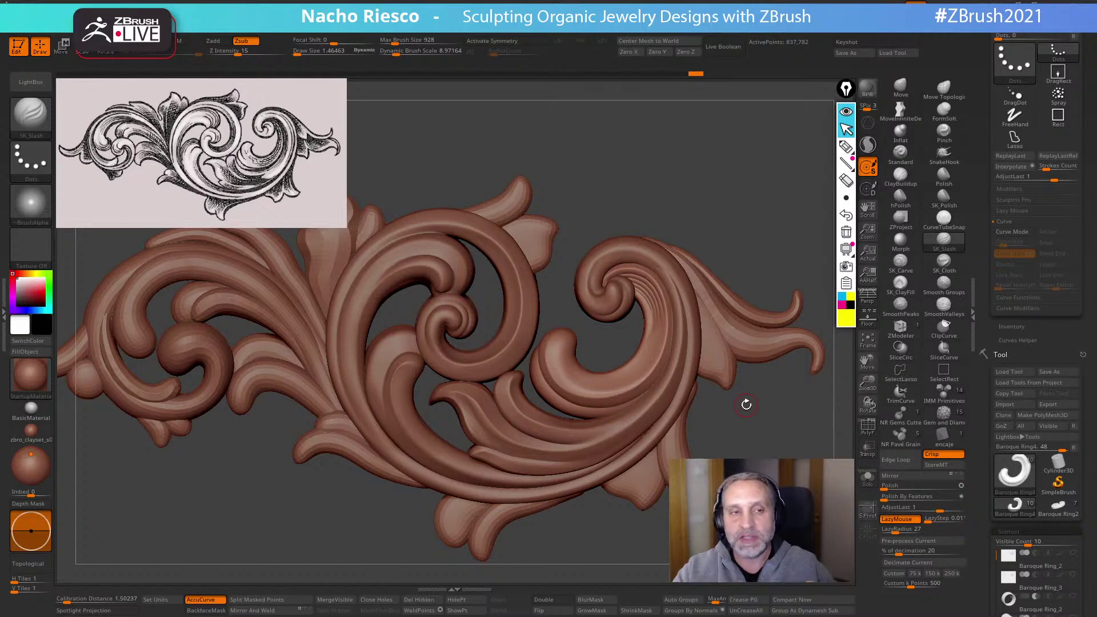
left_click_drag(758, 451, 715, 416, "alt")
left_click_drag(783, 411, 645, 410, "alt")
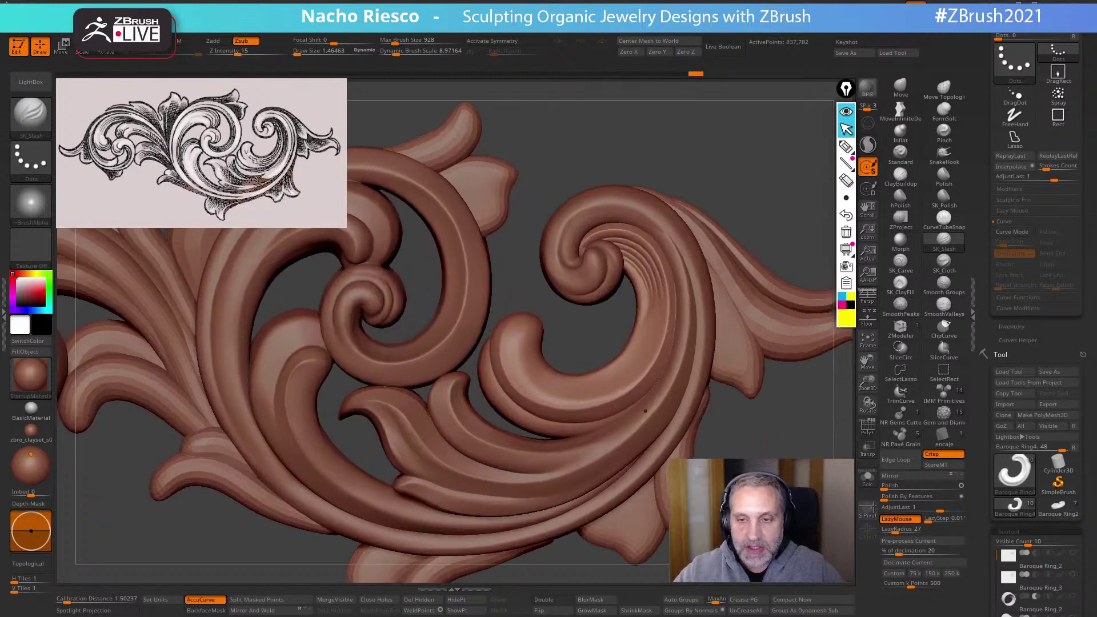
left_click_drag(772, 428, 760, 414, "alt")
key("shift")
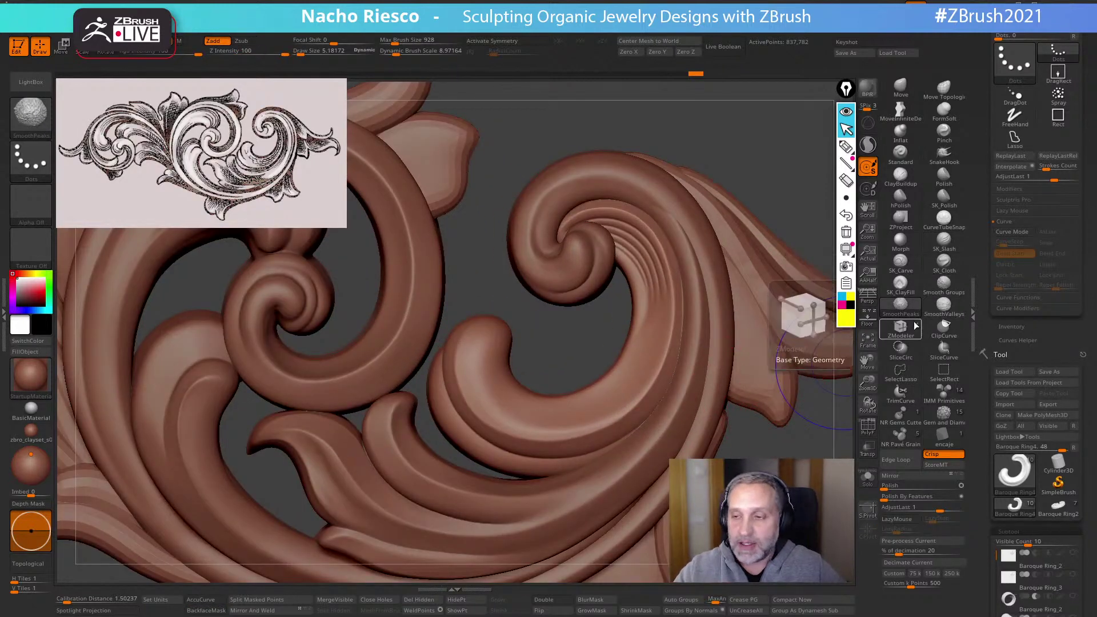
left_click(942, 309, "shift")
left_click_drag(648, 315, 644, 307, "shift")
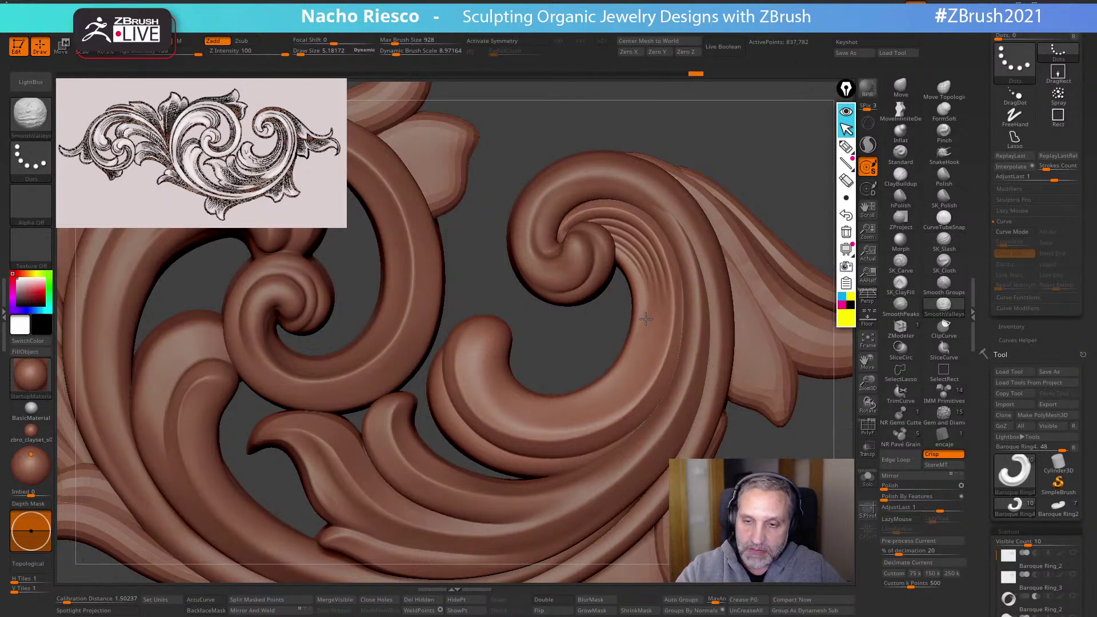
left_click_drag(803, 434, 791, 454)
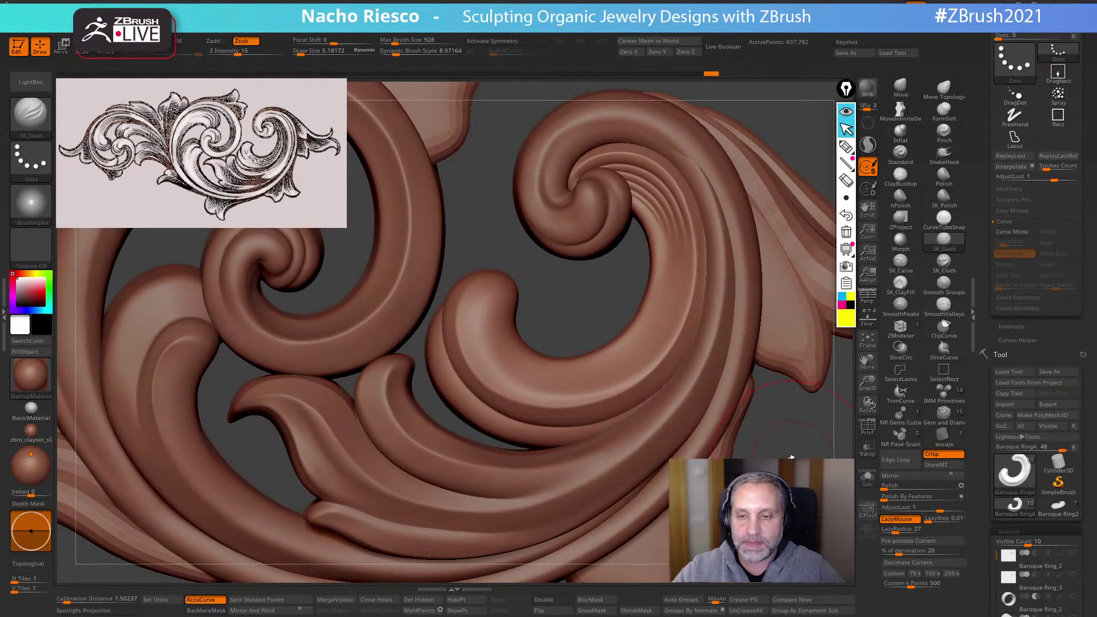
Try an SK_Slash groove on the inner scroll's lower rounded end at a draw size of about 5.18, and undo it
key("b")
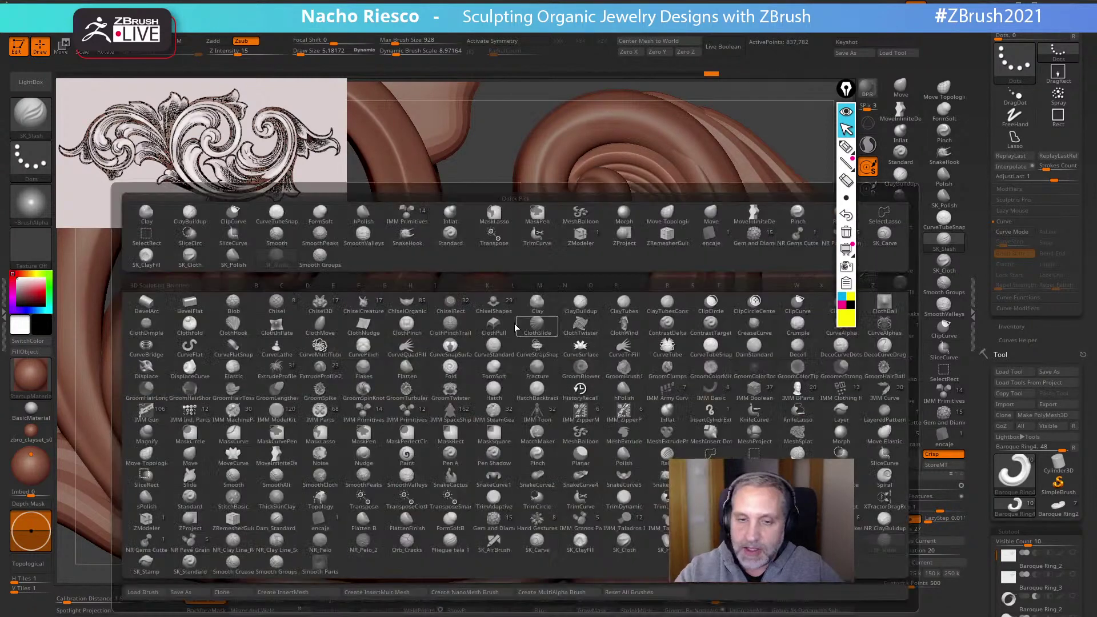
key("Escape")
key("s")
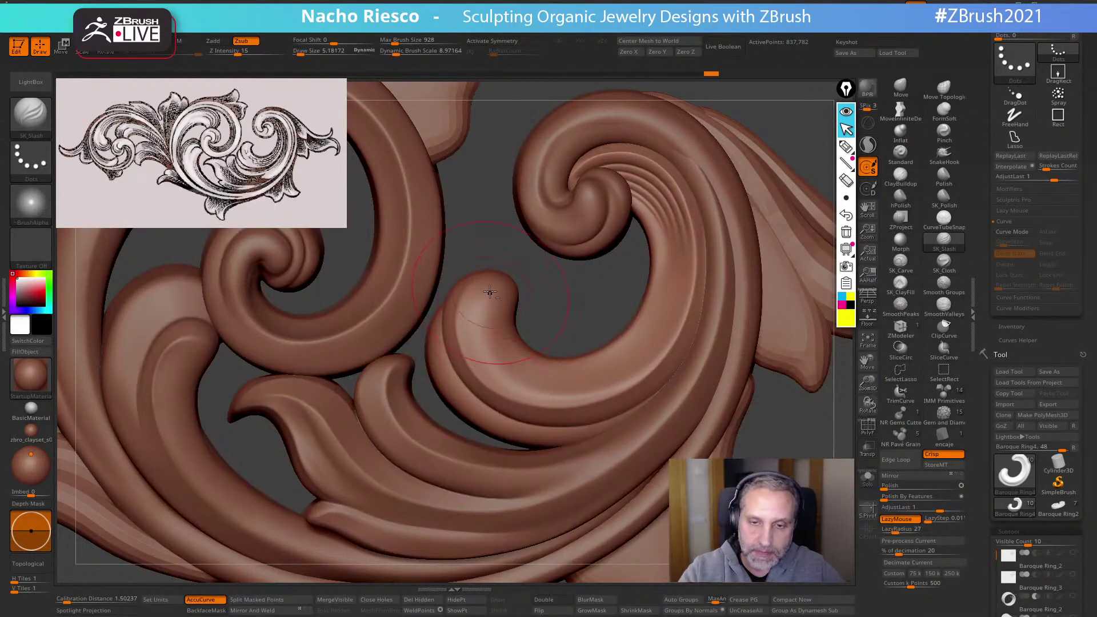
left_click_drag(490, 292, 489, 363)
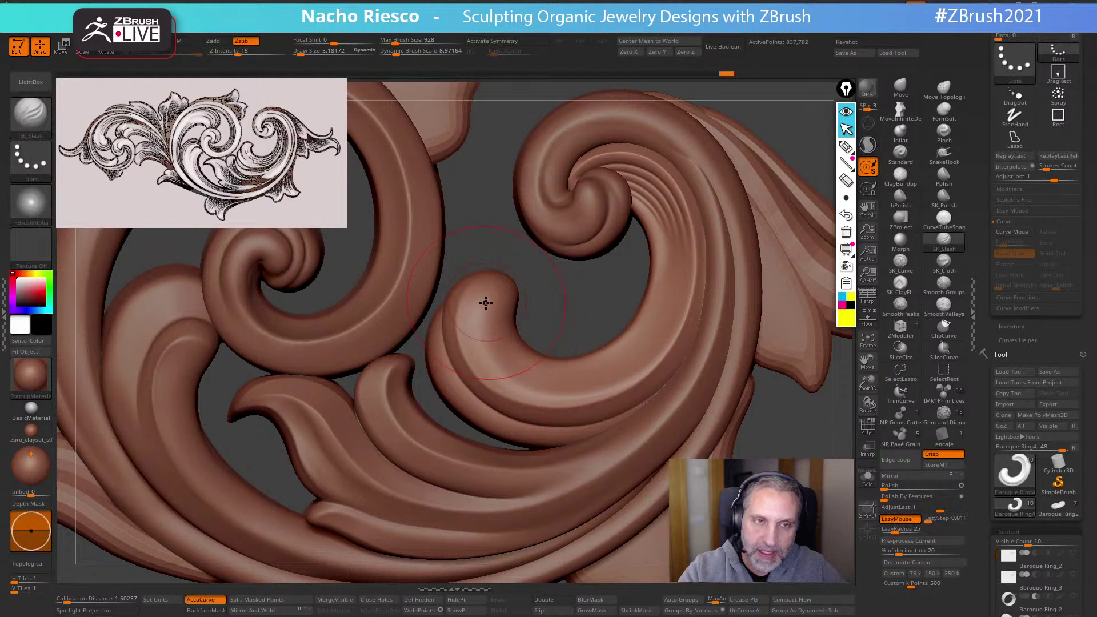
key("ctrl+z")
Carve a groove from the inner scroll's lower rounded end around the bend with SK_Slash at a draw size of about 2.29
key("s")
left_click(488, 302)
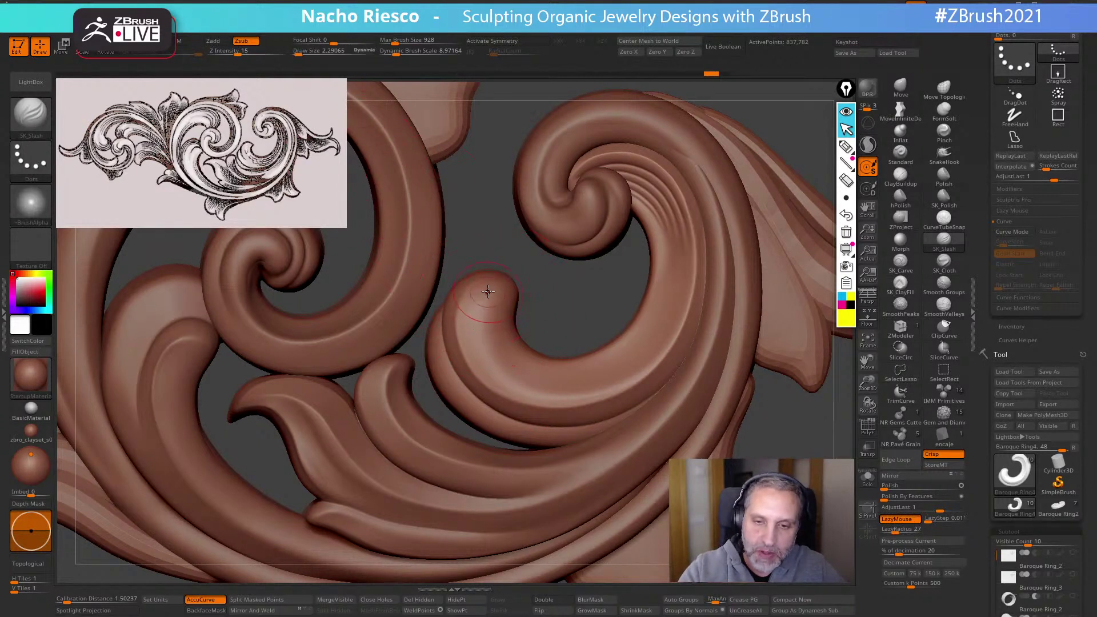
mouse_move(488, 292)
left_mouse_down()
mouse_move(479, 350)
mouse_move(489, 374)
mouse_move(549, 395)
mouse_move(597, 388)
left_mouse_up()
key("ctrl")
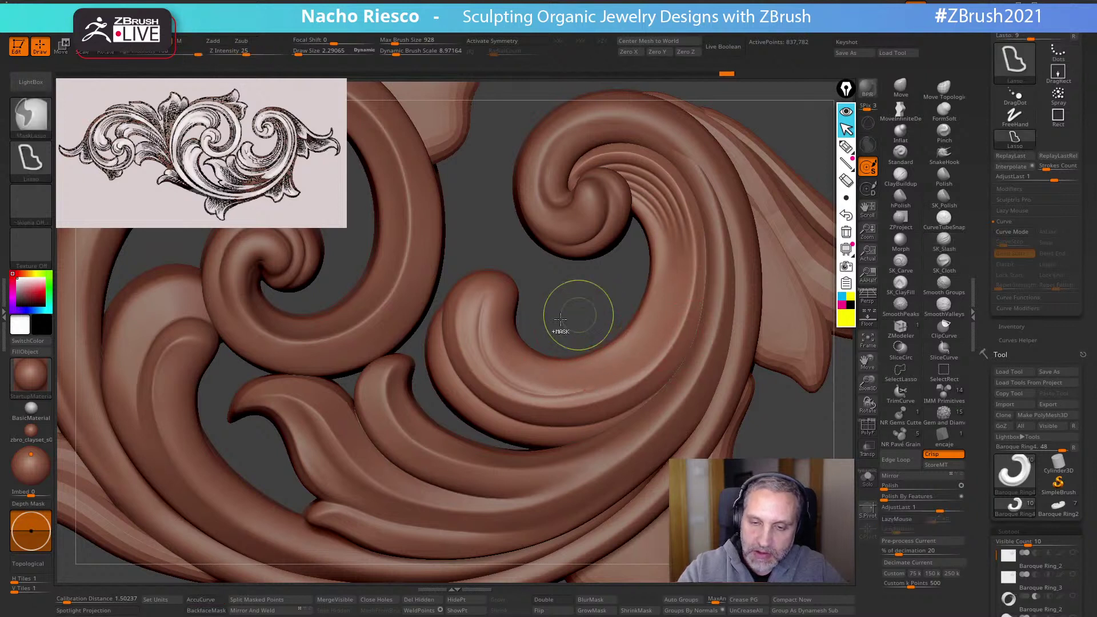
Replace the inner scroll's last groove with SK_Slash grooves from its rounded lower end around the bend, and interpolate lines between them
key("ctrl+z")
mouse_move(485, 291)
left_mouse_down()
mouse_move(480, 348)
mouse_move(512, 380)
mouse_move(560, 391)
mouse_move(634, 361)
left_mouse_up()
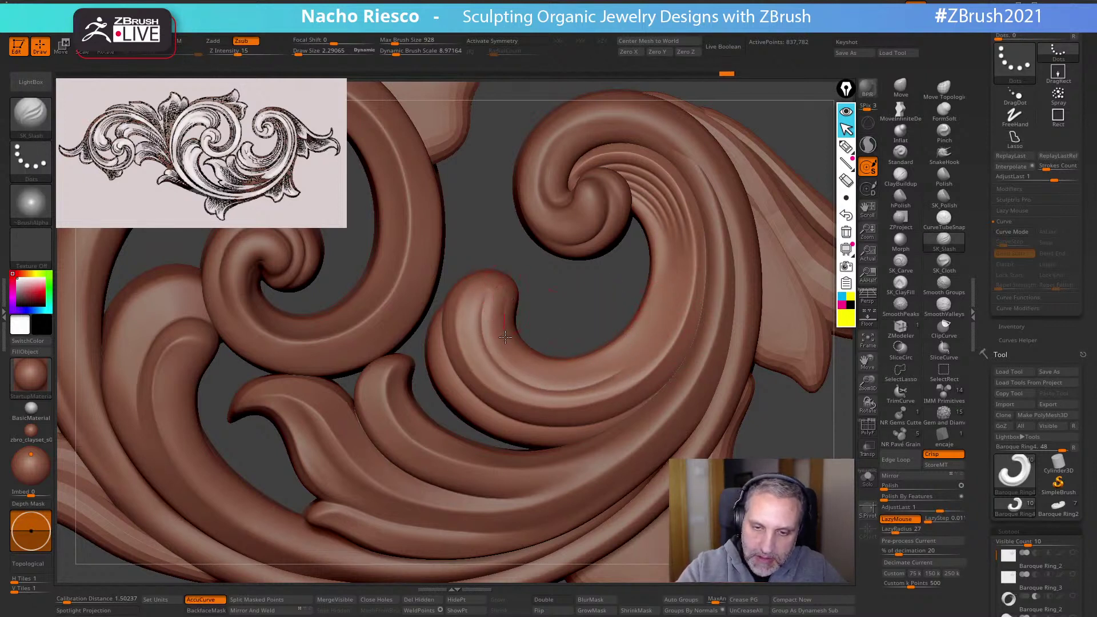
mouse_move(505, 337)
left_mouse_down()
mouse_move(530, 364)
mouse_move(567, 370)
mouse_move(618, 350)
mouse_move(664, 285)
left_mouse_up()
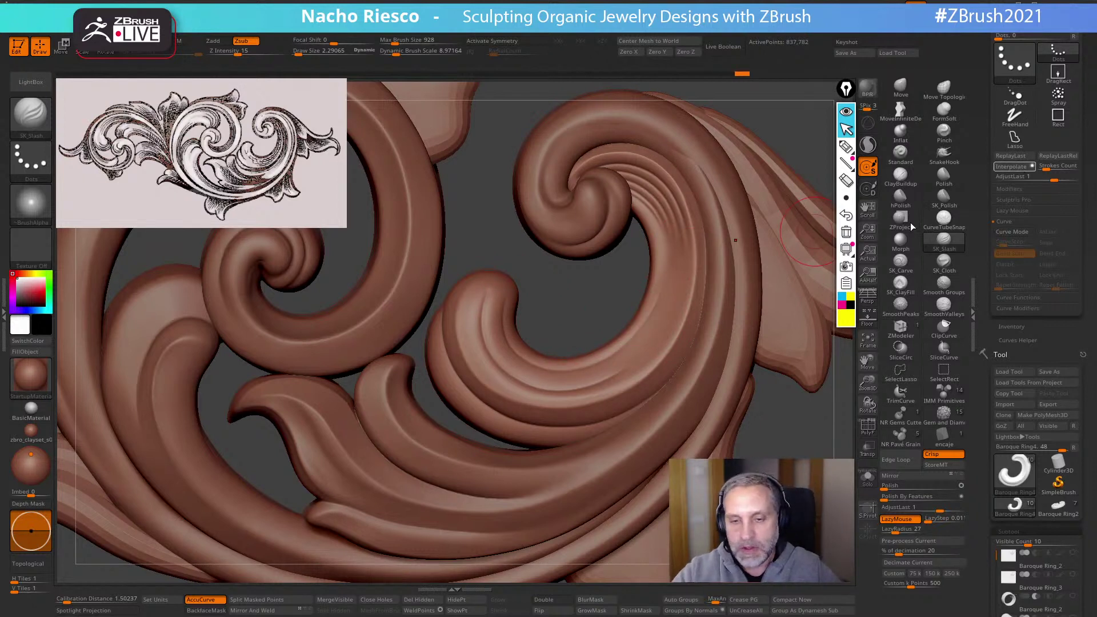
mouse_move(911, 227)
mouse_move(788, 452)
left_mouse_down()
mouse_move(814, 469)
mouse_move(789, 455)
mouse_move(784, 419)
mouse_move(791, 457)
left_mouse_up()
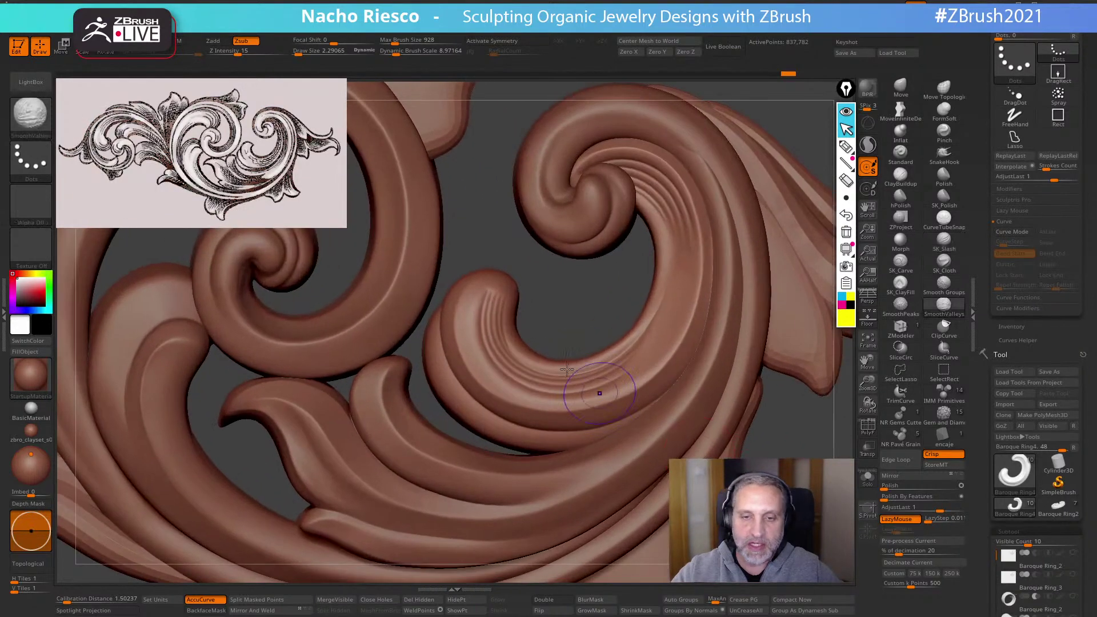
Fade the ends of the inner scroll's lower-bend grooves with the SmoothValleys and SmoothPeaks brushes
left_click_drag(490, 294, 499, 301, "shift")
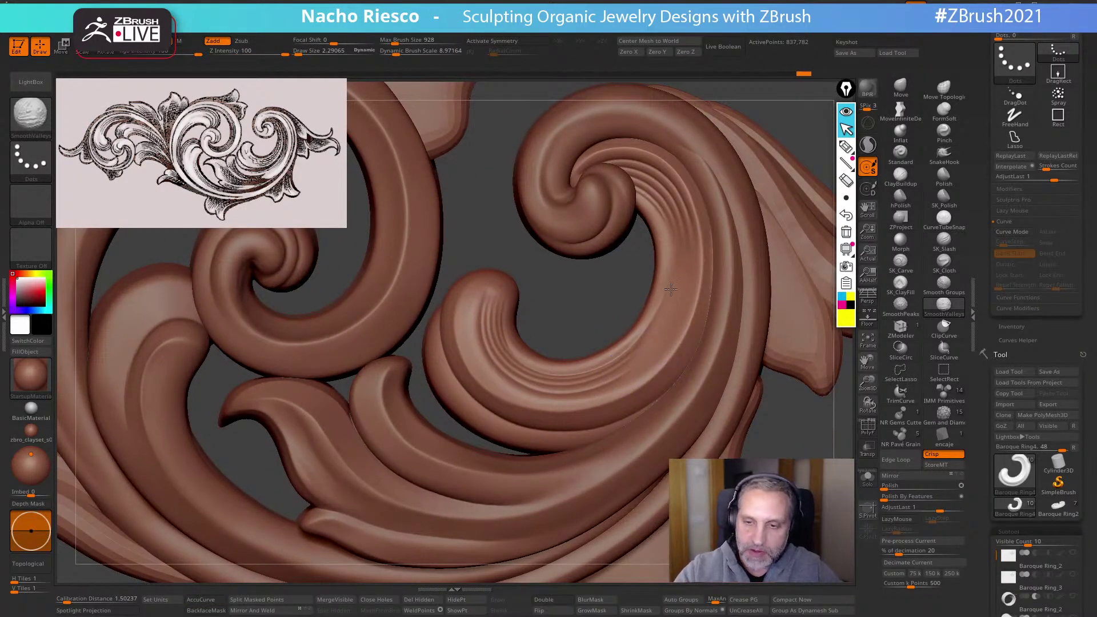
left_click(900, 306, "shift")
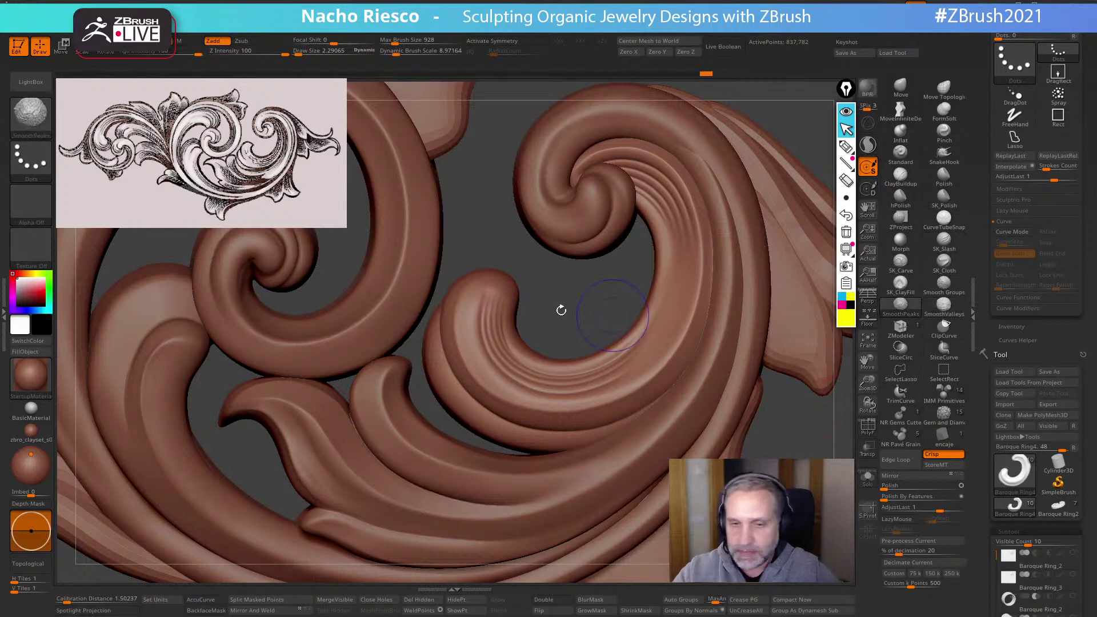
left_click(944, 241)
key("f")
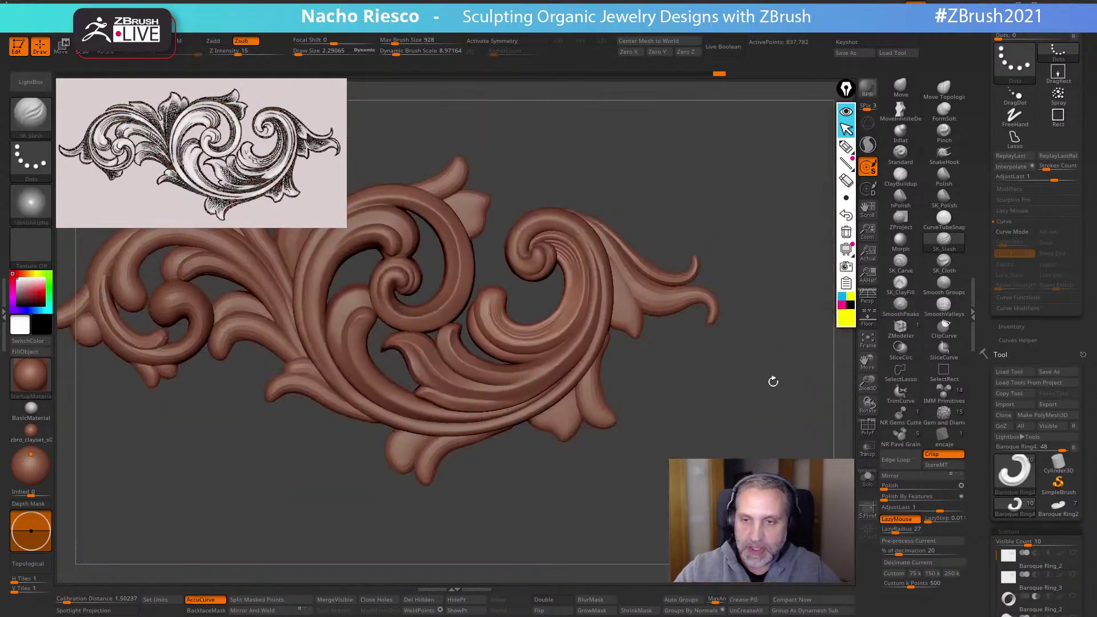
mouse_move(723, 379)
left_mouse_down("alt")
mouse_move(718, 434)
mouse_move(688, 419)
mouse_move(692, 515)
left_mouse_up("alt")
left_click_drag(563, 396, 513, 352, "shift")
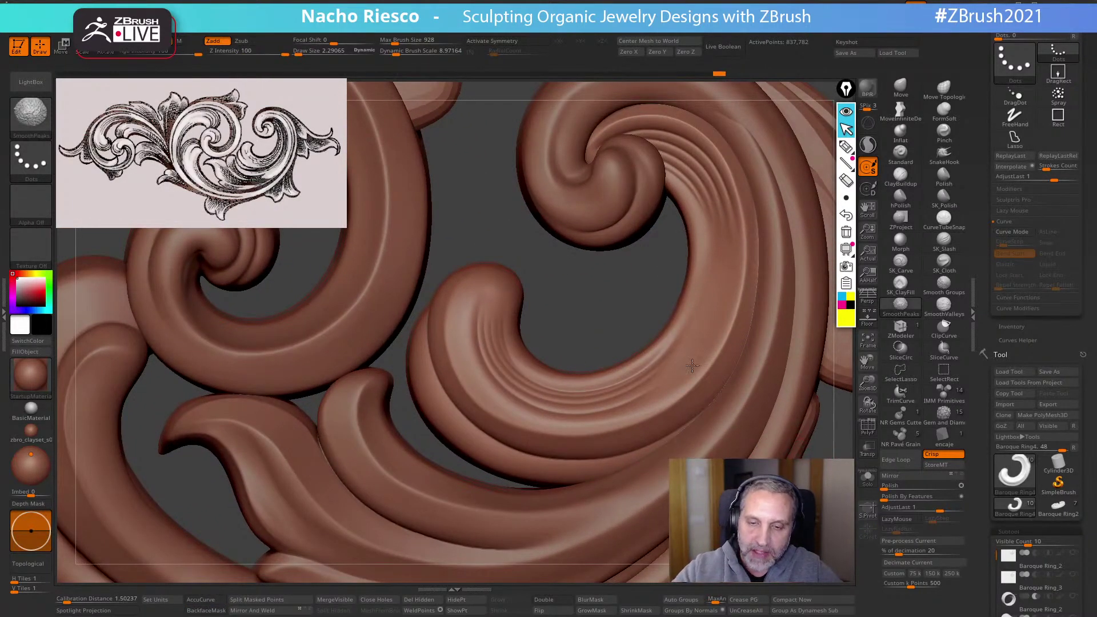
left_click_drag(692, 366, 700, 337, "alt")
mouse_move(777, 491)
left_mouse_down("alt")
mouse_move(792, 456)
mouse_move(790, 503)
left_mouse_up("alt")
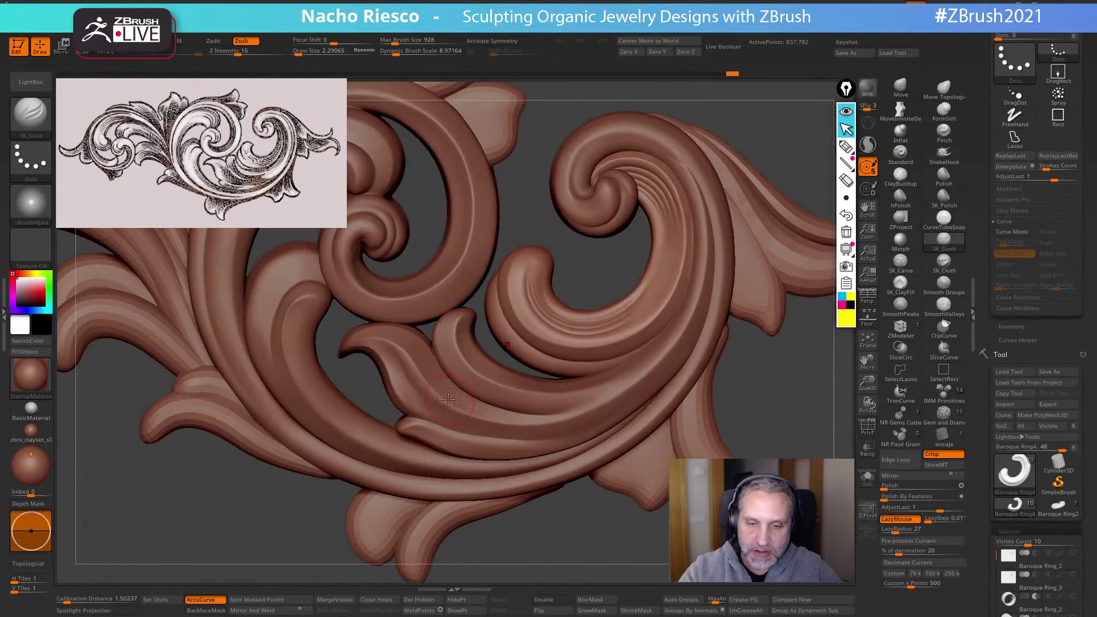
Isolate the lobed leaf below the inner scroll and carve an SK_Slash groove along its pointed lobe at a draw size of about 1.83
left_click(448, 400, "alt")
left_click_drag(649, 539, 709, 508, "alt")
left_click(867, 478)
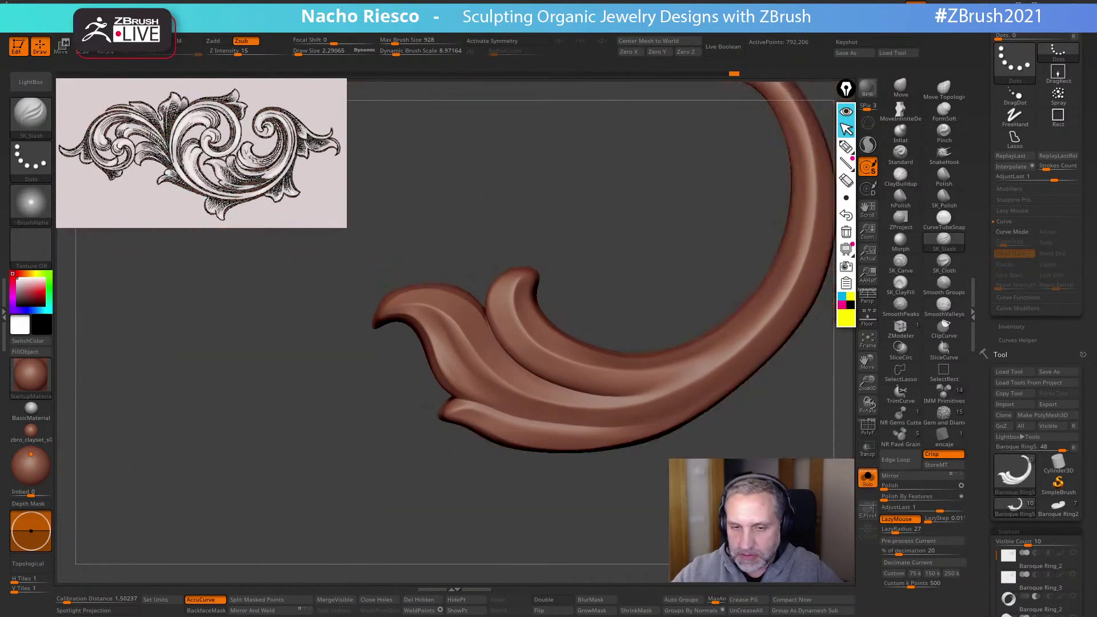
mouse_move(740, 344)
left_mouse_down("alt")
mouse_move(737, 371)
mouse_move(755, 380)
left_mouse_up("alt")
key("s")
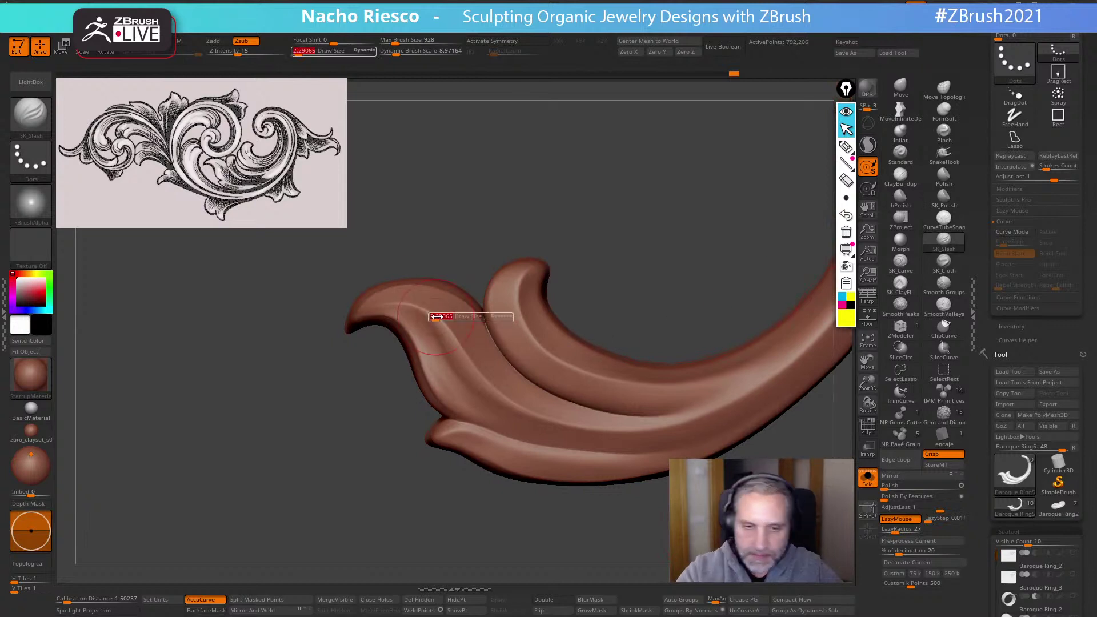
left_click_drag(436, 315, 405, 299)
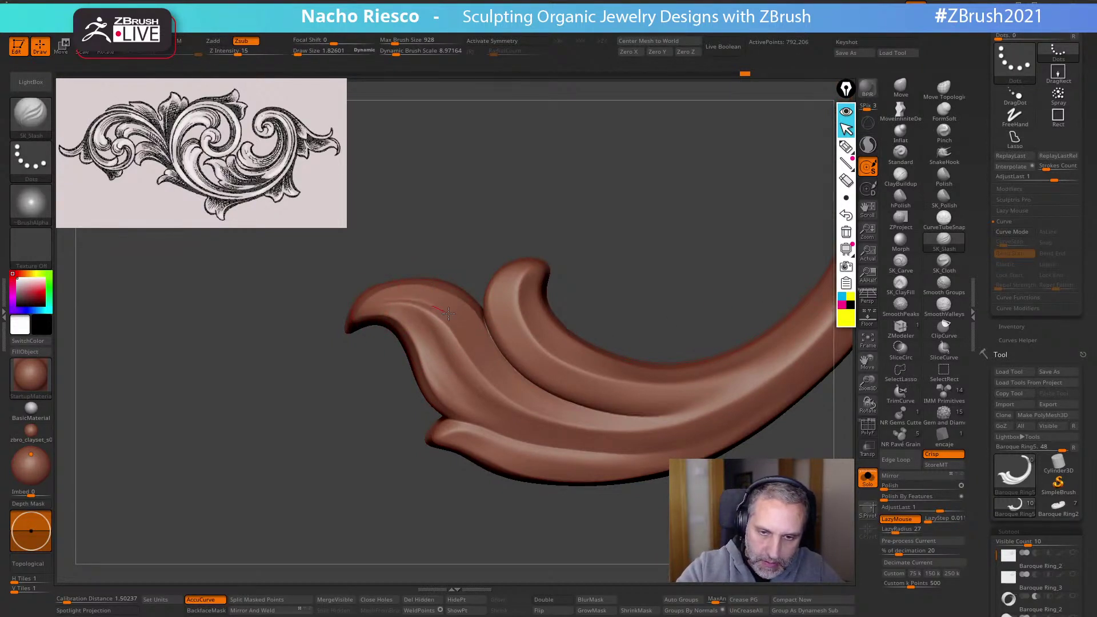
mouse_move(480, 355)
left_mouse_down()
mouse_move(545, 408)
mouse_move(661, 423)
left_mouse_up()
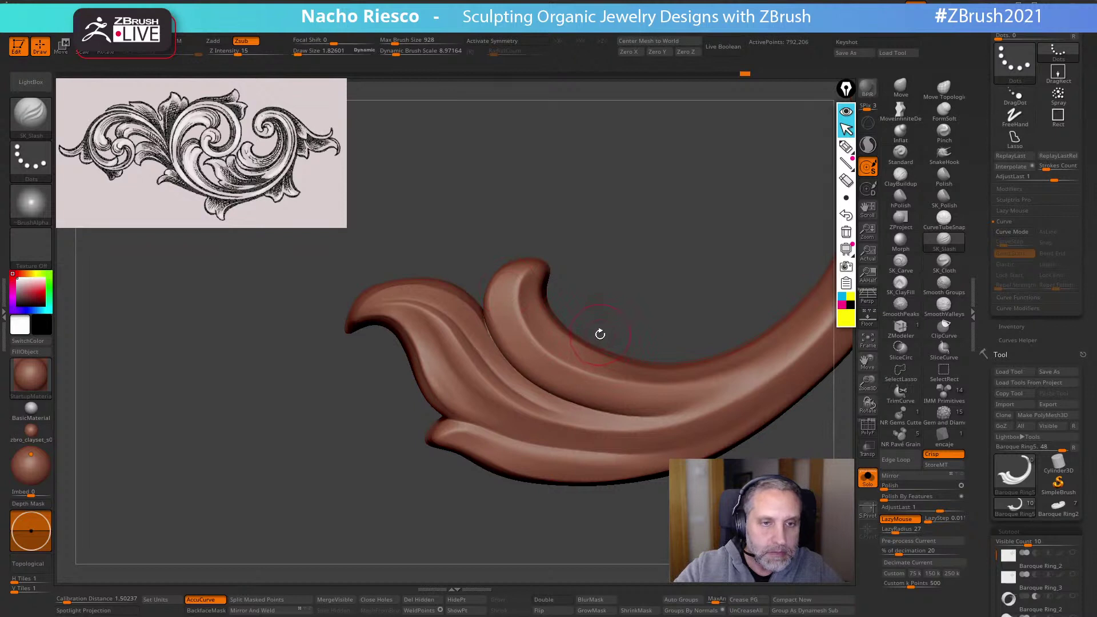
Carve two SK_Slash grooves along the leaf's small lowest lobe, redoing the first attempt, and interpolate lines between them
left_click_drag(657, 526, 629, 528)
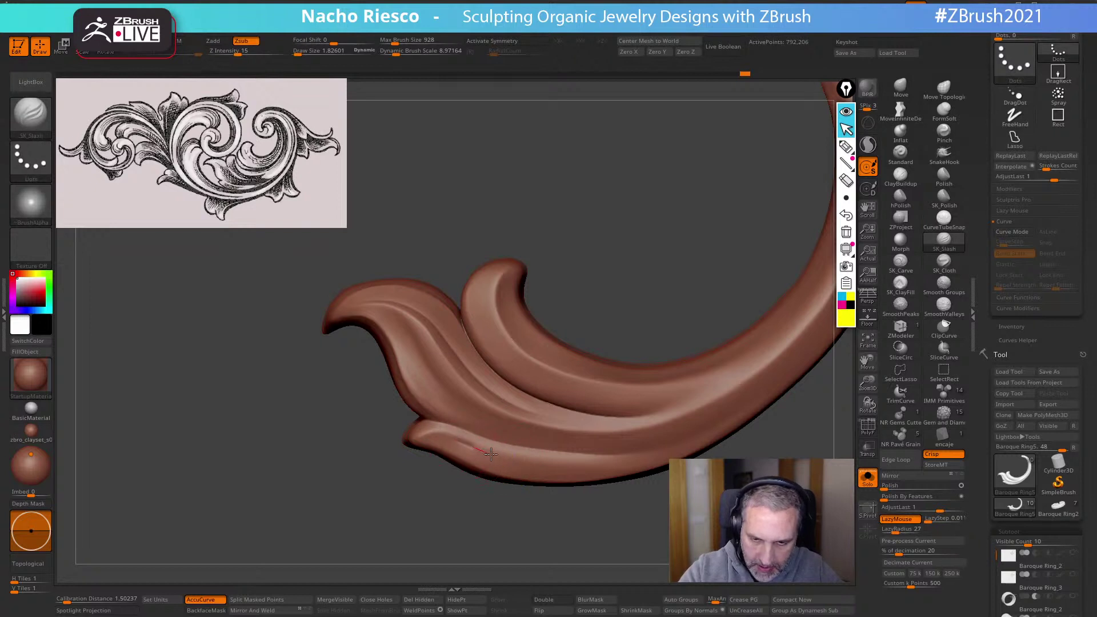
key("ctrl")
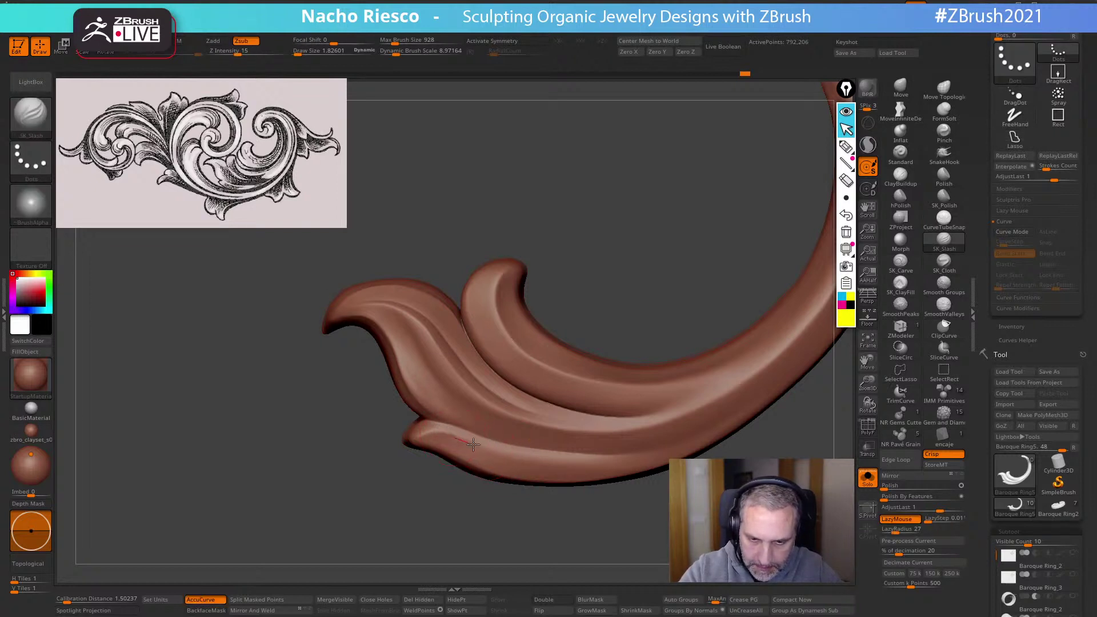
mouse_move(473, 445)
left_mouse_down()
mouse_move(574, 466)
mouse_move(515, 467)
mouse_move(592, 476)
left_mouse_up()
left_click(1012, 166)
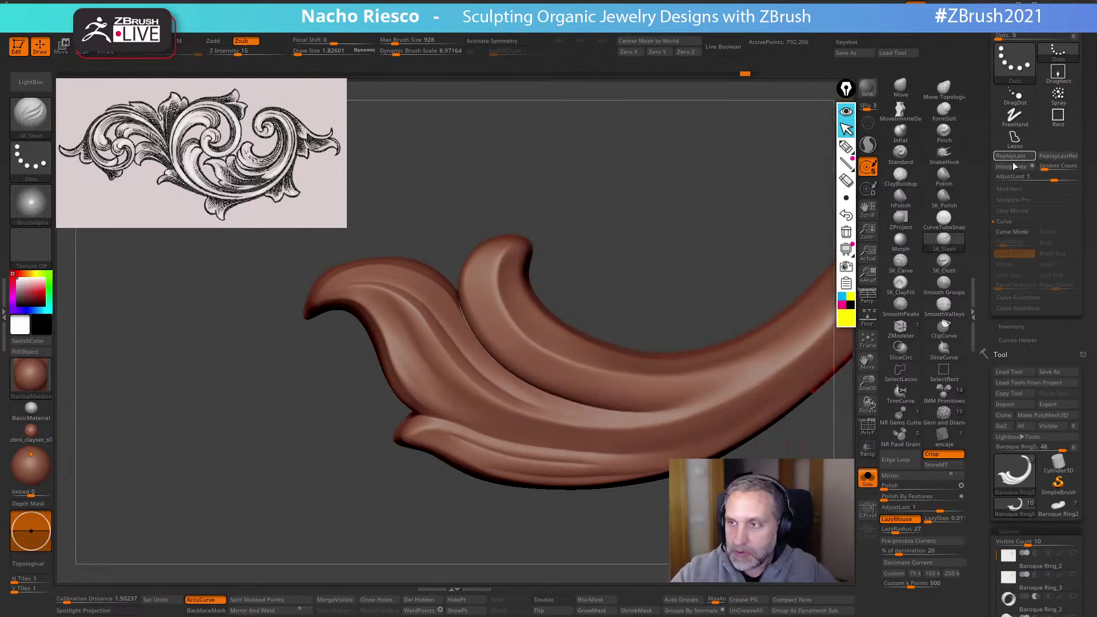
key("ctrl")
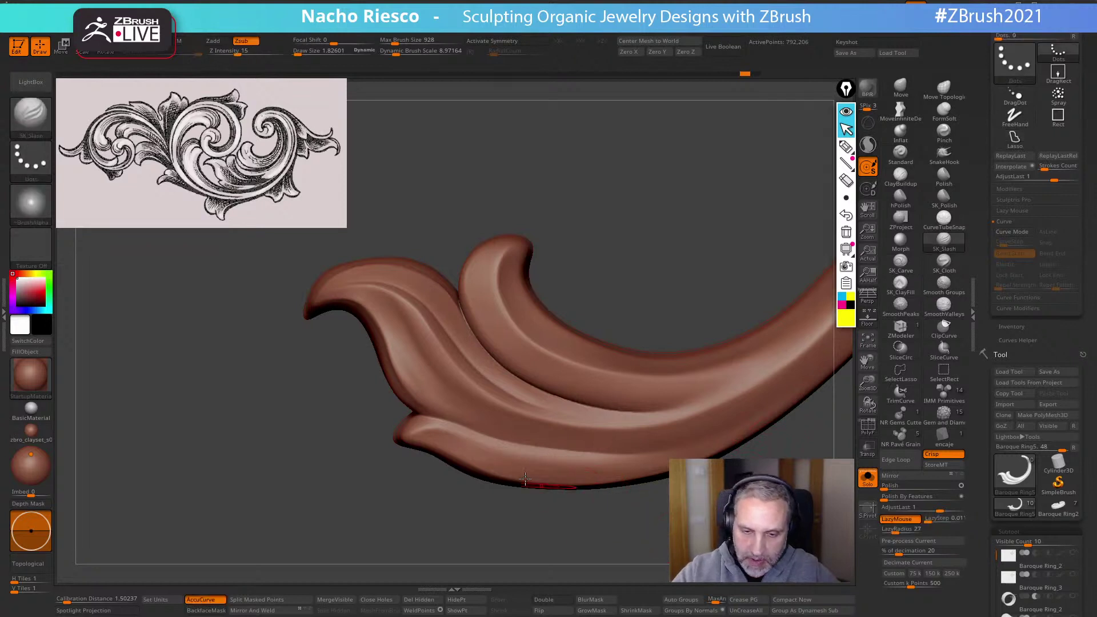
mouse_move(469, 442)
left_mouse_down()
mouse_move(581, 467)
mouse_move(488, 467)
left_mouse_up()
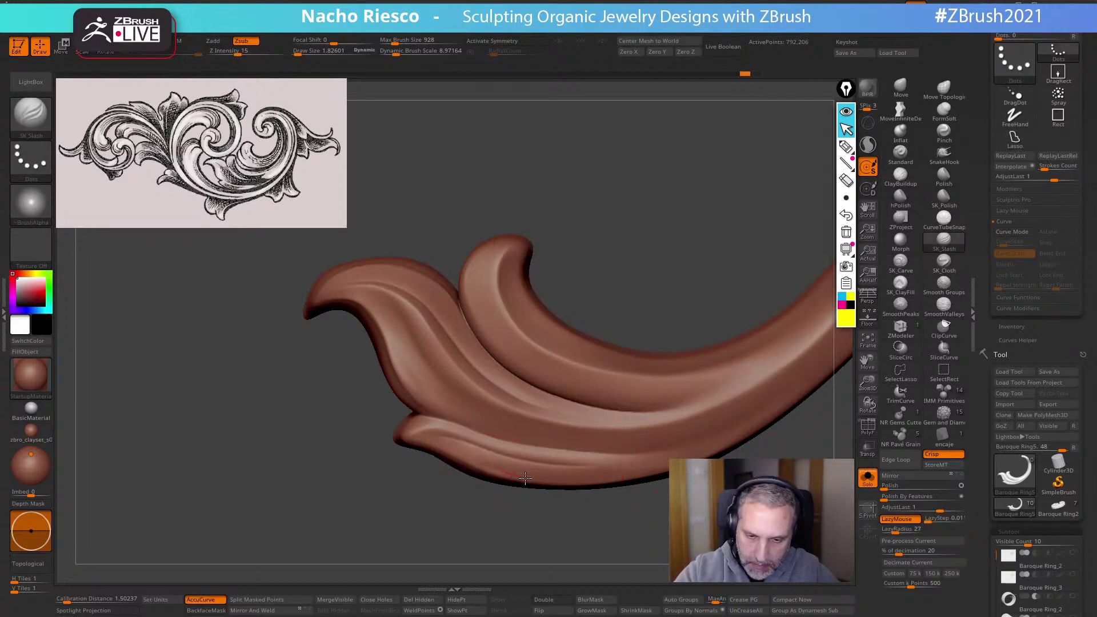
left_click(1015, 166)
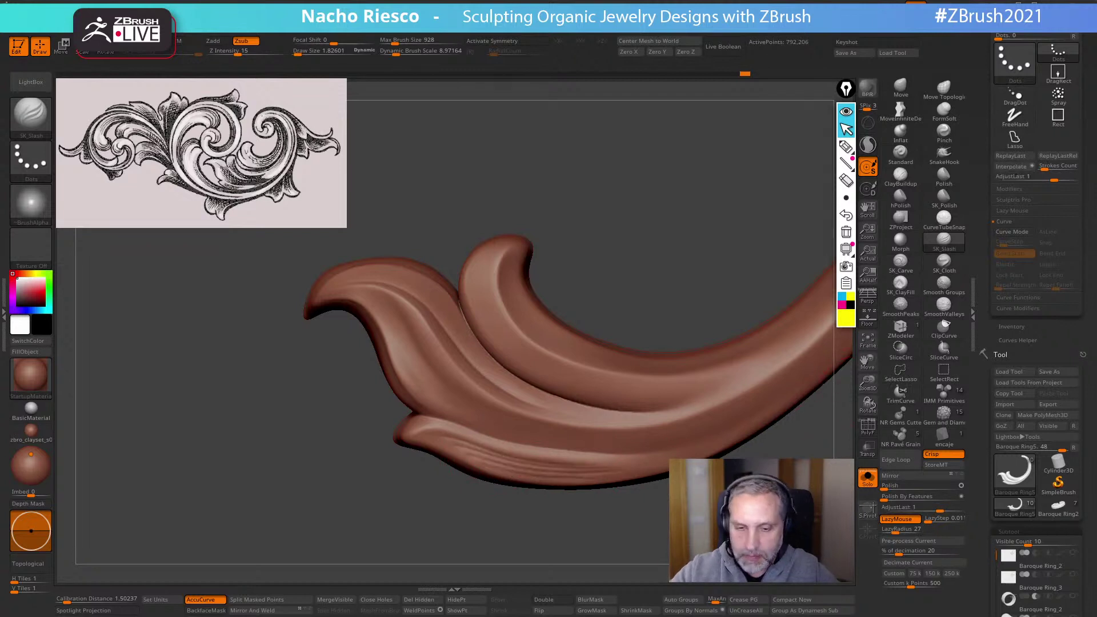
Soften the groove ends on the lowest lobe with SmoothValleys and show the whole ornament again
left_click_drag(646, 549, 668, 547)
mouse_move(495, 532)
left_mouse_down()
mouse_move(460, 453)
mouse_move(596, 472)
left_mouse_up()
left_click_drag(630, 526, 634, 557, "alt")
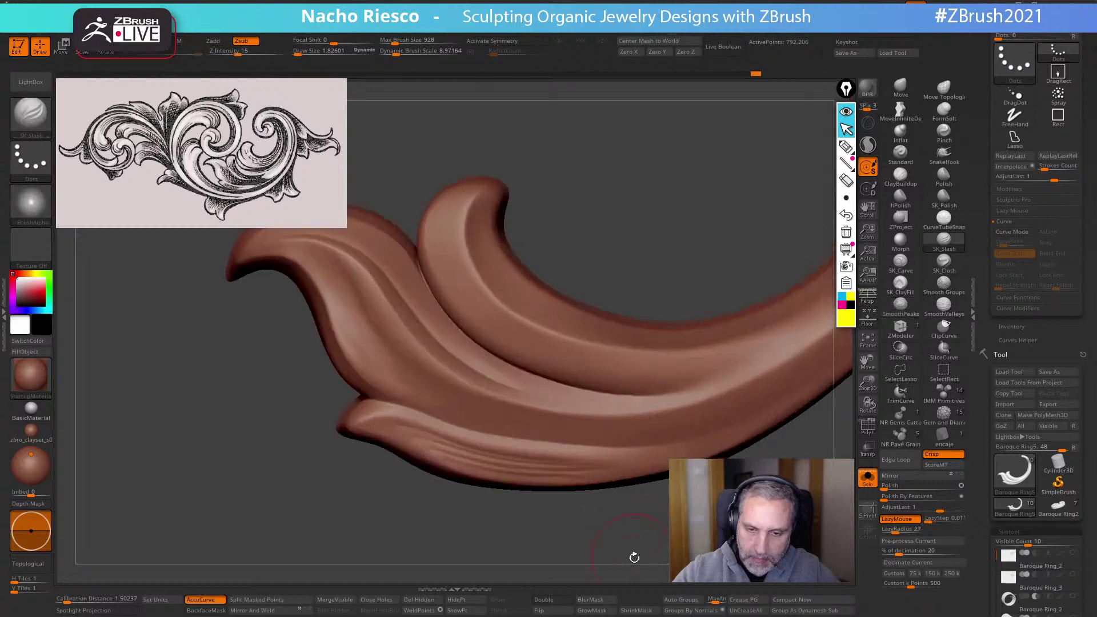
left_click(943, 309, "shift")
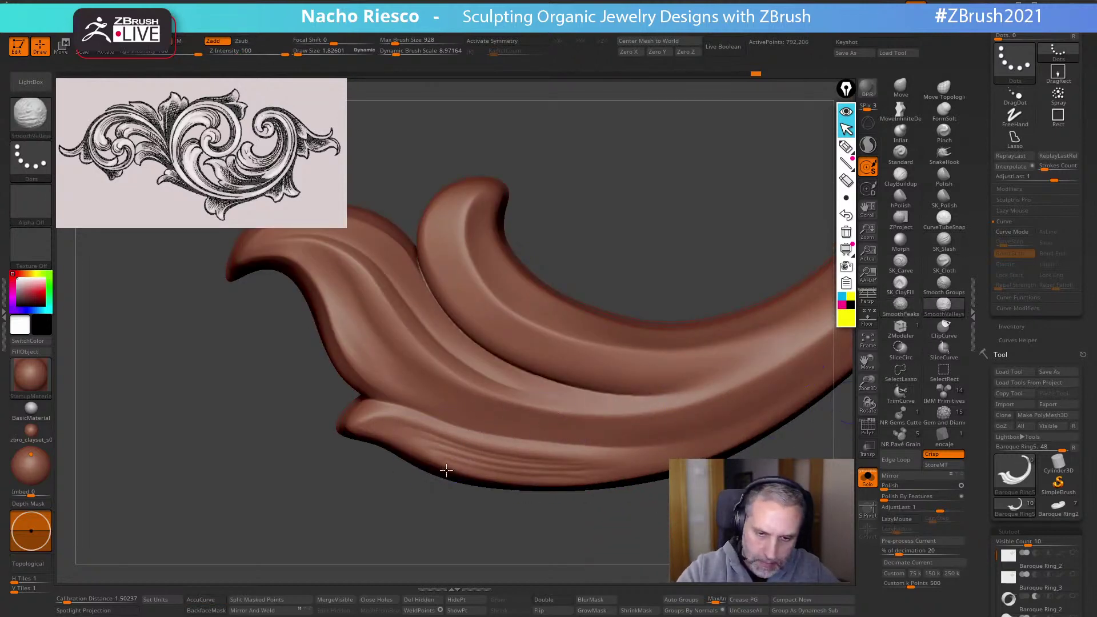
mouse_move(645, 528)
left_mouse_down("alt")
mouse_move(657, 469)
mouse_move(697, 451)
mouse_move(699, 488)
left_mouse_up("alt")
left_click(870, 479)
Make the broad curved leaf beside the central spiral the active piece and set the SK_Slash draw size to about 2.86
left_click_drag(537, 452, 565, 432, "alt")
mouse_move(465, 313)
left_mouse_down("alt")
mouse_move(585, 397)
mouse_move(566, 377)
left_mouse_up("alt")
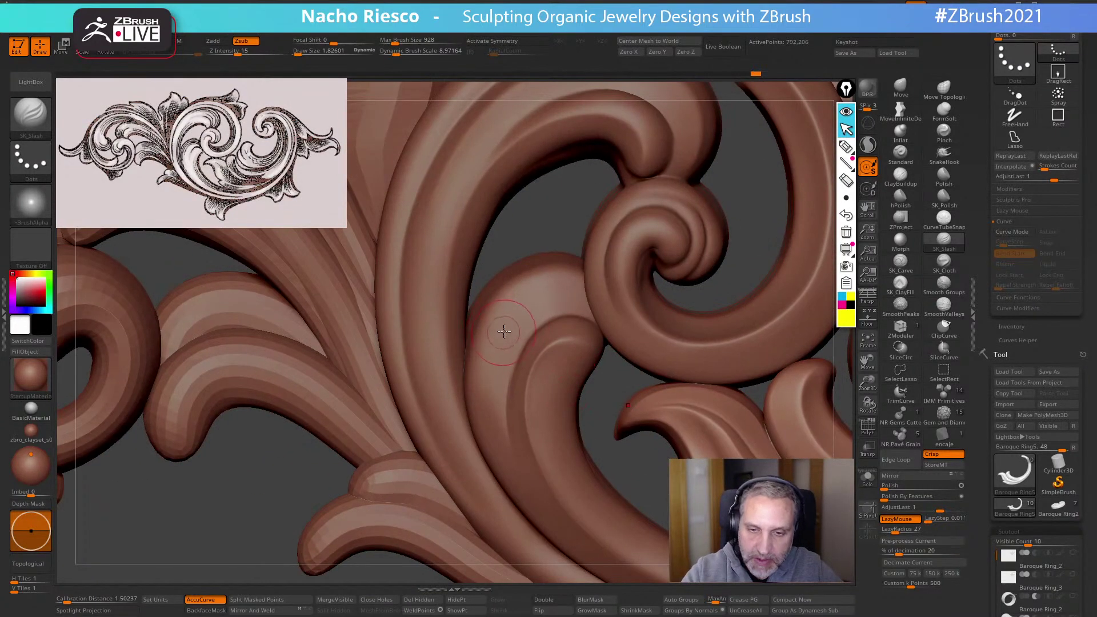
key("s")
left_click_drag(507, 327, 503, 326)
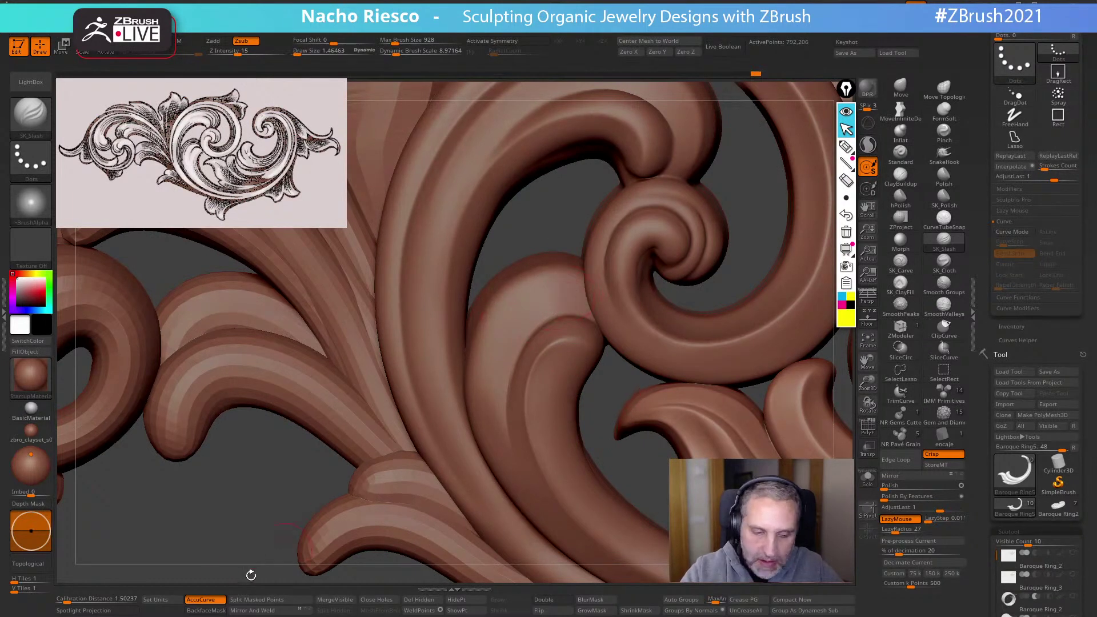
mouse_move(279, 508)
left_mouse_down()
mouse_move(367, 497)
mouse_move(457, 457)
left_mouse_up()
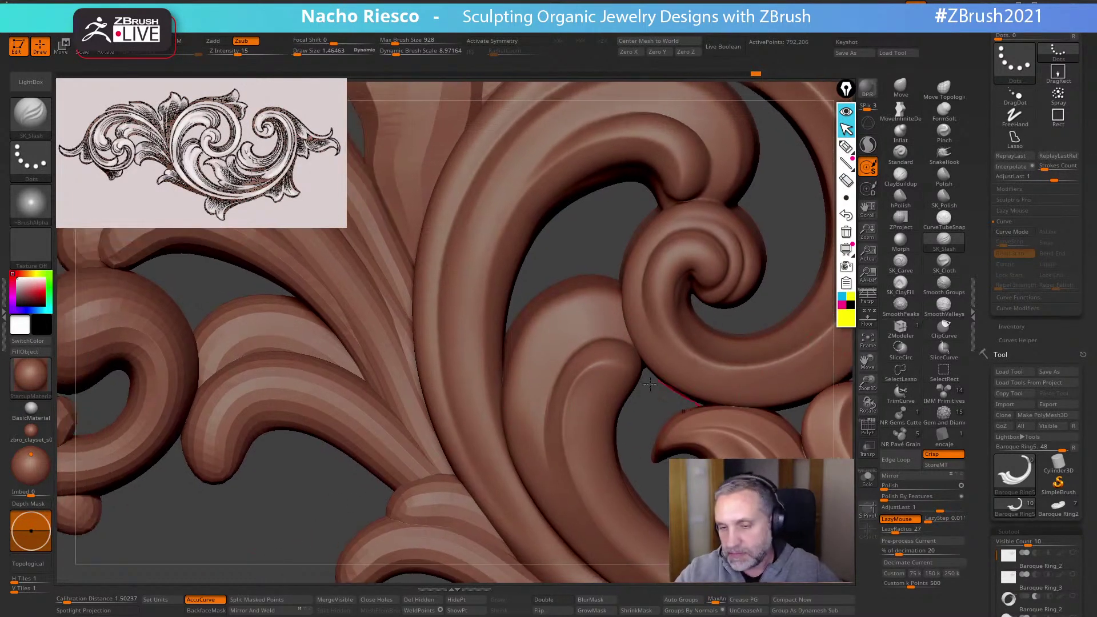
key("s")
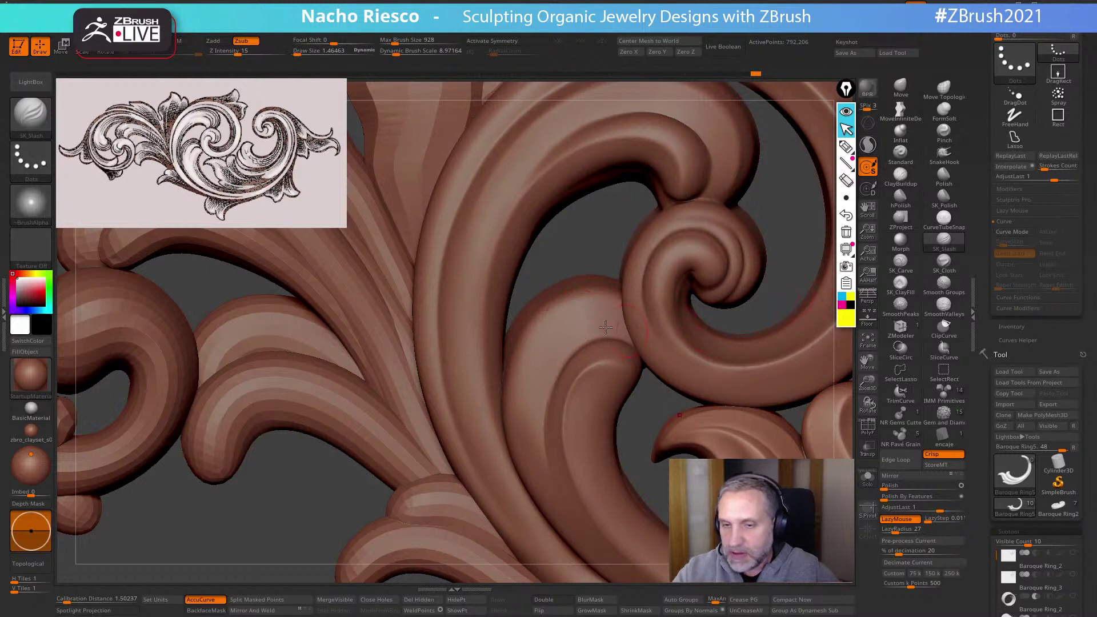
key("s")
left_click_drag(595, 321, 596, 321)
left_click(598, 312, "alt")
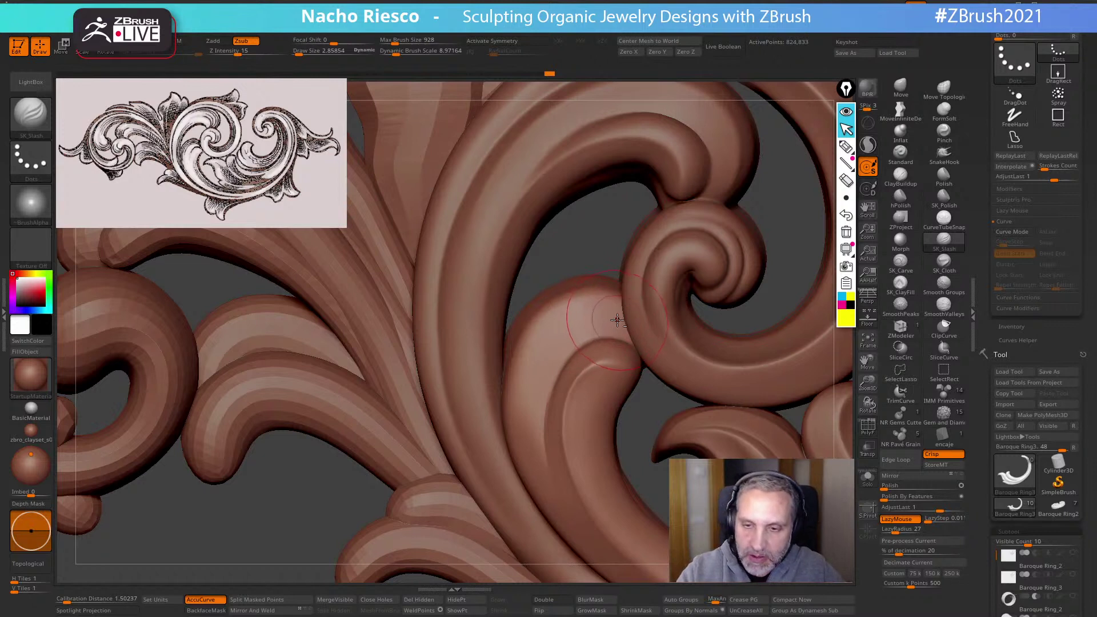
Try an SK_Slash groove down the broad curved leaf at draw sizes of about 2.86 and 1.46, undoing each stroke
mouse_move(604, 323)
left_mouse_down()
mouse_move(556, 343)
mouse_move(534, 377)
mouse_move(521, 429)
mouse_move(549, 506)
left_mouse_up()
key("ctrl+z")
key("s")
mouse_move(599, 330)
left_mouse_down()
mouse_move(545, 366)
mouse_move(530, 457)
mouse_move(551, 511)
left_mouse_up()
key("ctrl+z")
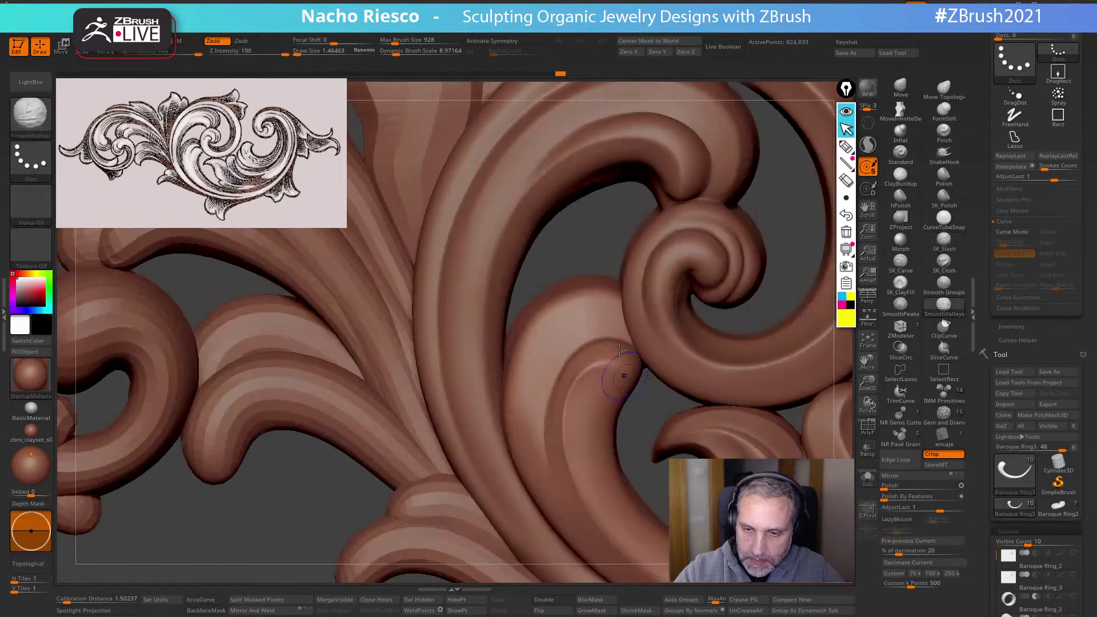
Try several SK_Slash grooves fanning from the broad leaf's rounded tip at a draw size of about 1.46, and undo them
mouse_move(615, 324)
left_mouse_down()
mouse_move(572, 338)
mouse_move(545, 372)
mouse_move(532, 414)
mouse_move(553, 507)
left_mouse_up()
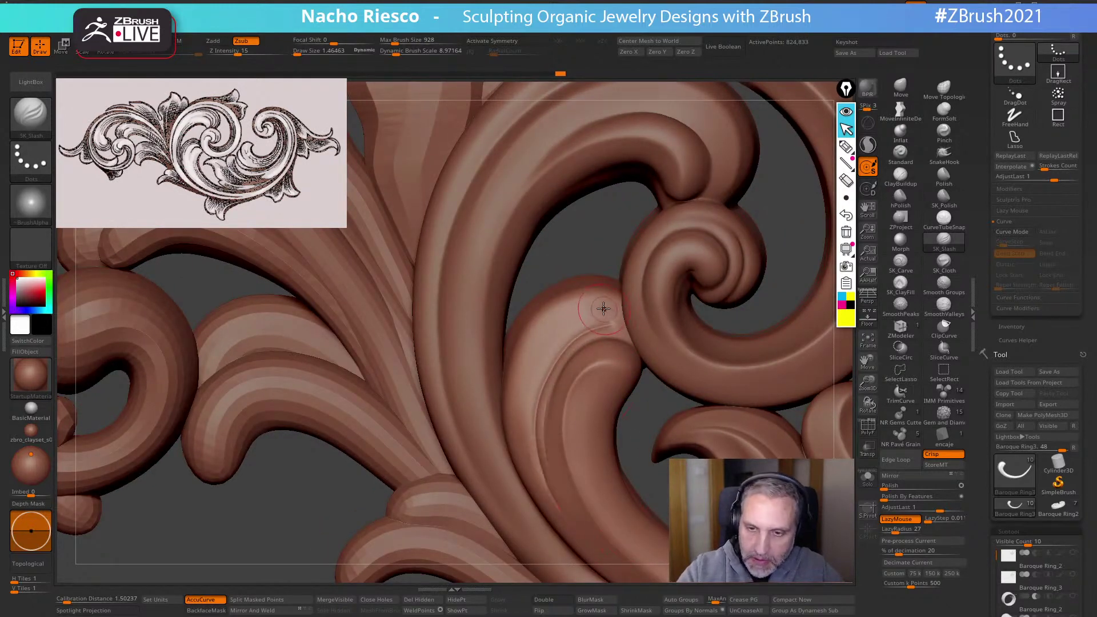
left_click_drag(595, 311, 557, 331)
mouse_move(608, 291)
left_mouse_down()
mouse_move(531, 334)
mouse_move(505, 411)
left_mouse_up()
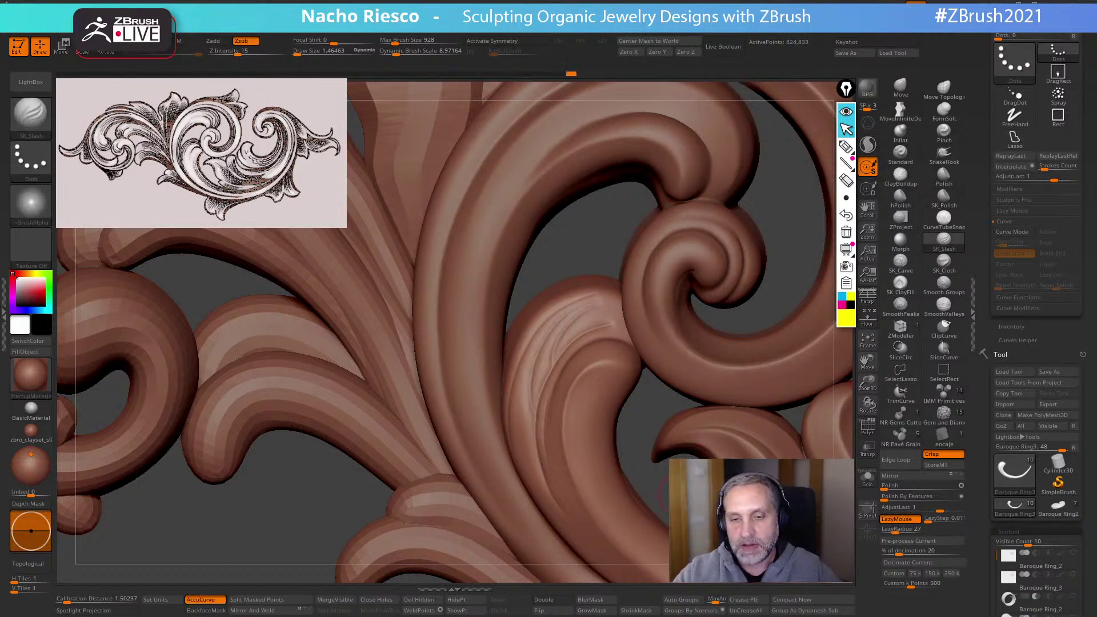
key("ctrl")
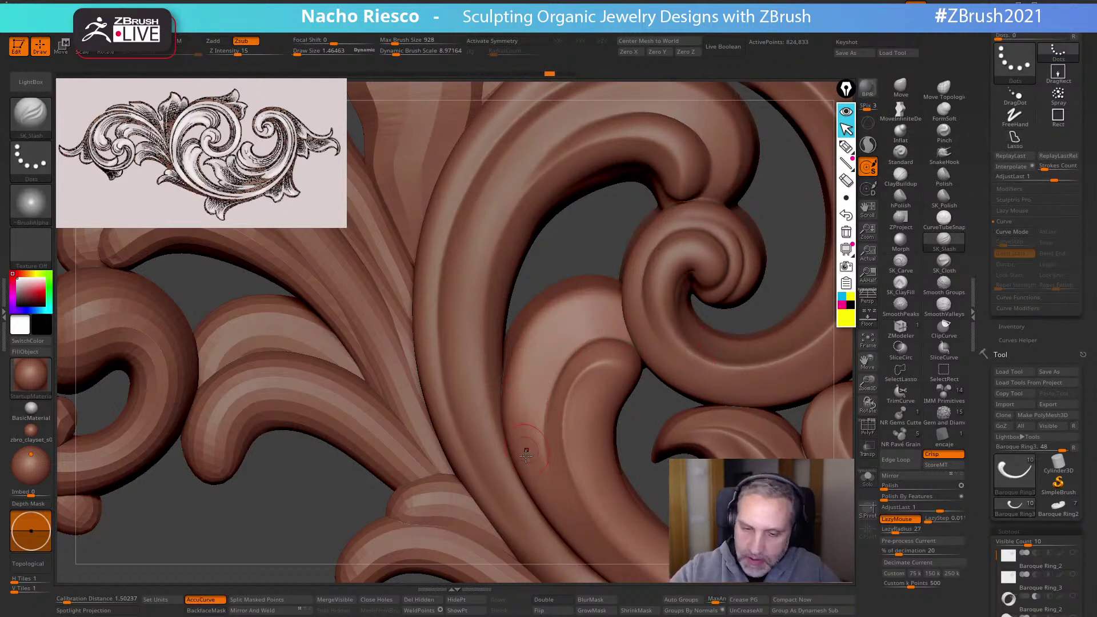
Carve an outer and an inner SK_Slash groove up the broad leaf to its rounded tip and interpolate lines between them
mouse_move(512, 400)
left_mouse_down()
mouse_move(521, 350)
mouse_move(549, 314)
mouse_move(588, 299)
mouse_move(619, 309)
left_mouse_up()
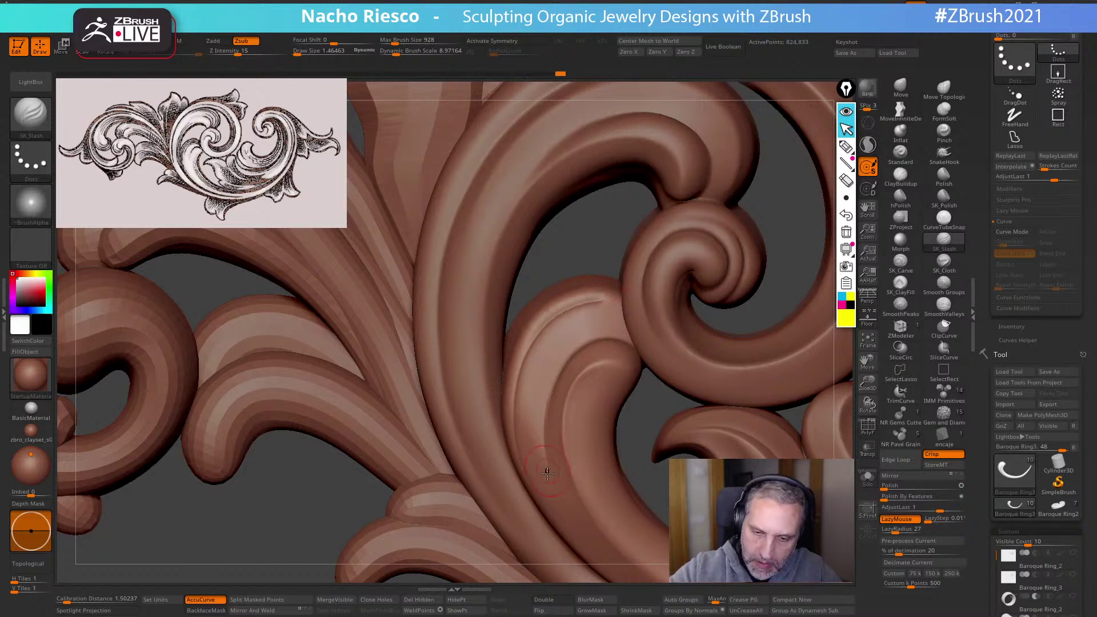
mouse_move(547, 401)
left_mouse_down()
mouse_move(562, 366)
mouse_move(610, 336)
left_mouse_up()
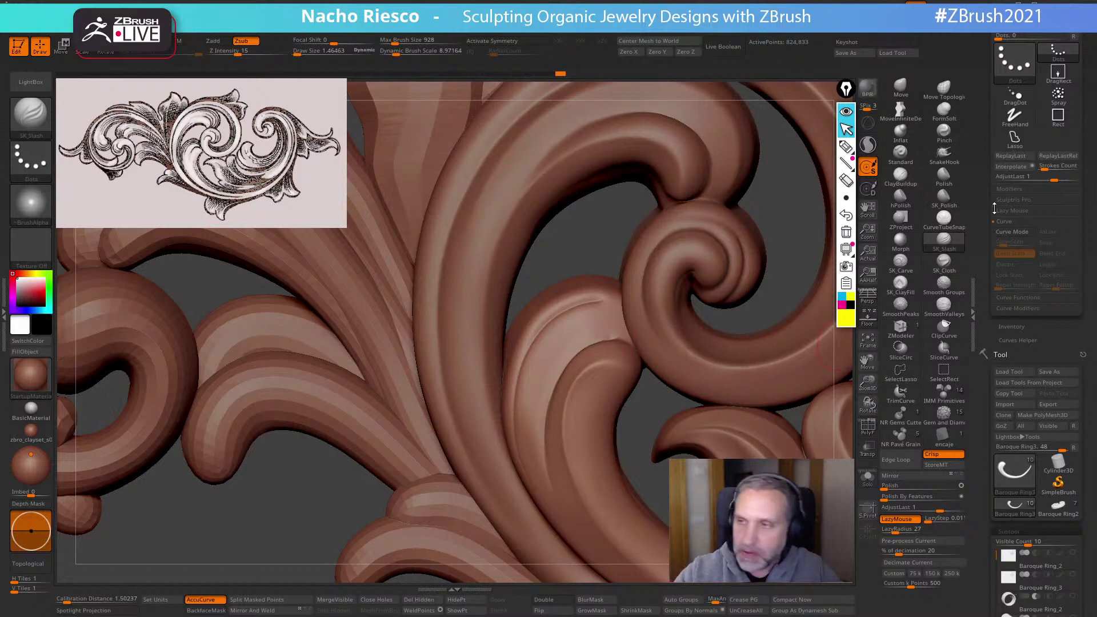
left_click(1011, 167)
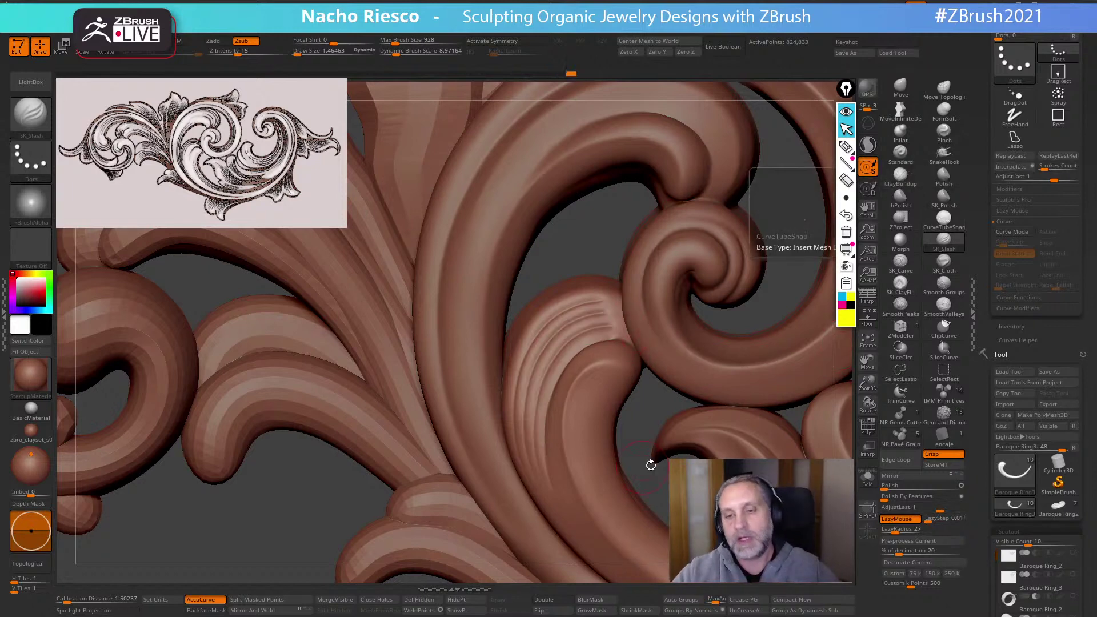
Soften the interpolated grooves running down the broad curved leaf and choose SmoothPeaks as the smoothing brush
left_click_drag(651, 464, 633, 479, "alt")
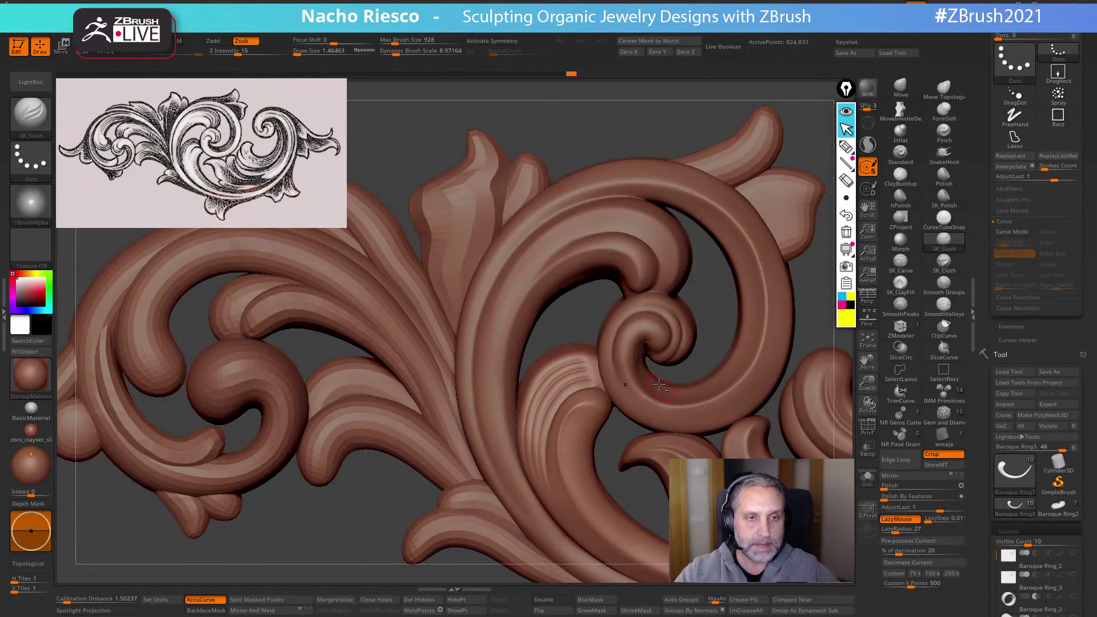
key("shift")
left_click_drag(589, 361, 534, 468, "shift")
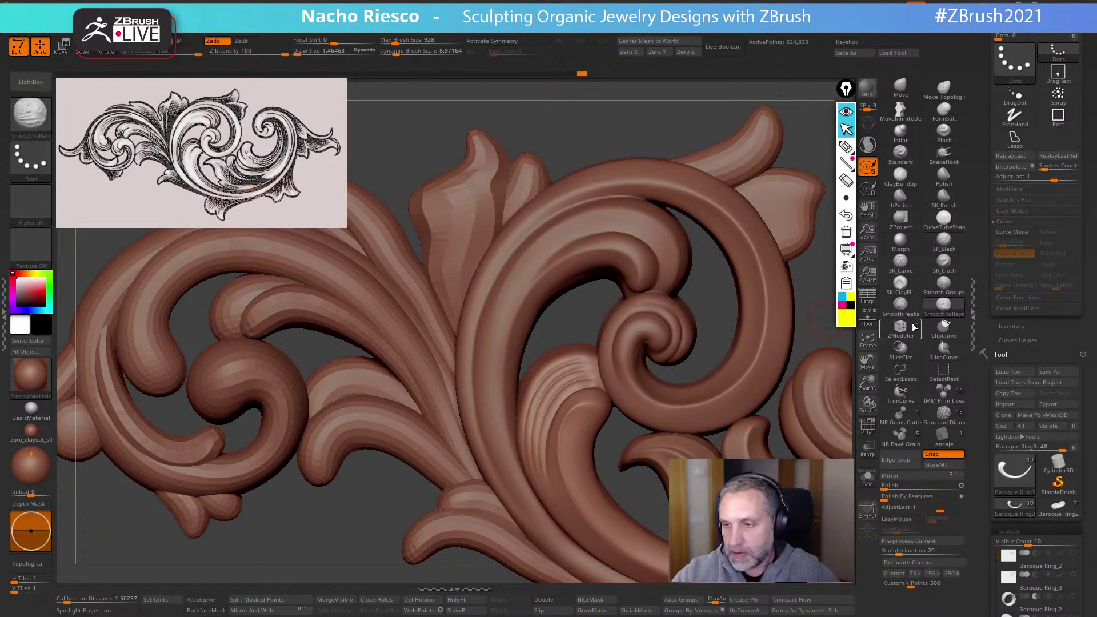
left_click(909, 306, "shift")
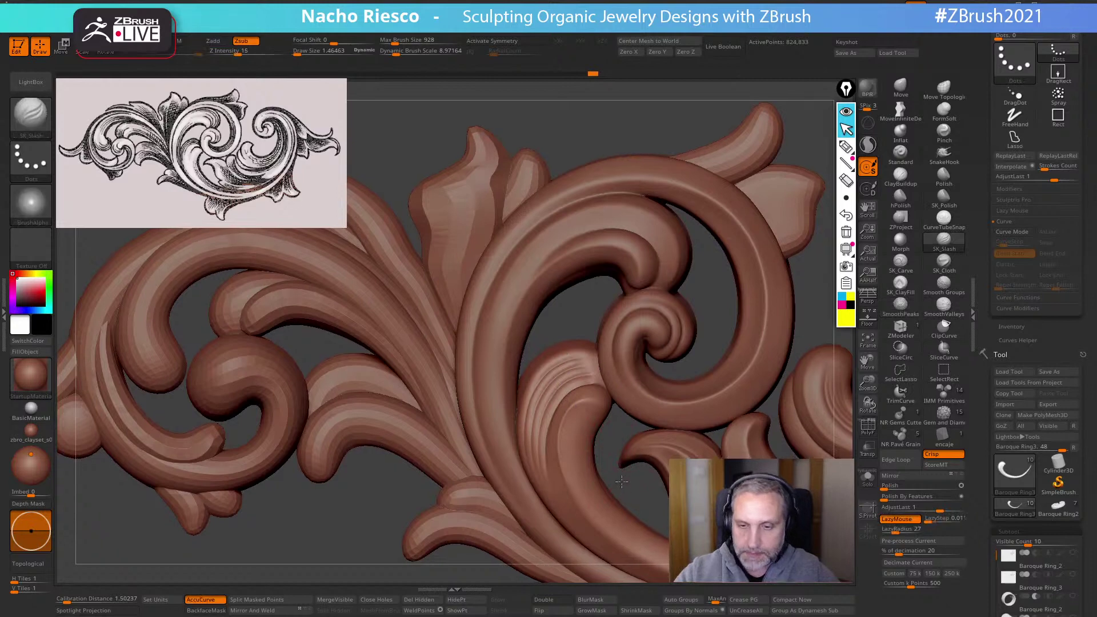
Make the large central spiral scroll the active piece and set the SK_Slash draw size to about 2.86
key("f")
left_click_drag(746, 255, 637, 133)
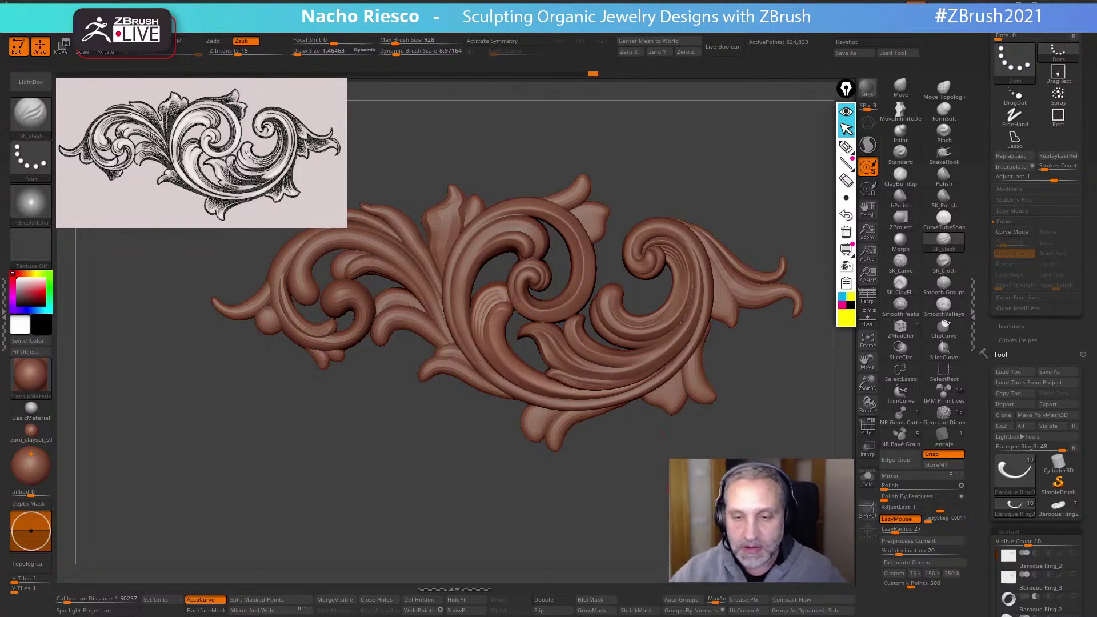
right_click_drag(294, 195, 251, 183, "ctrl")
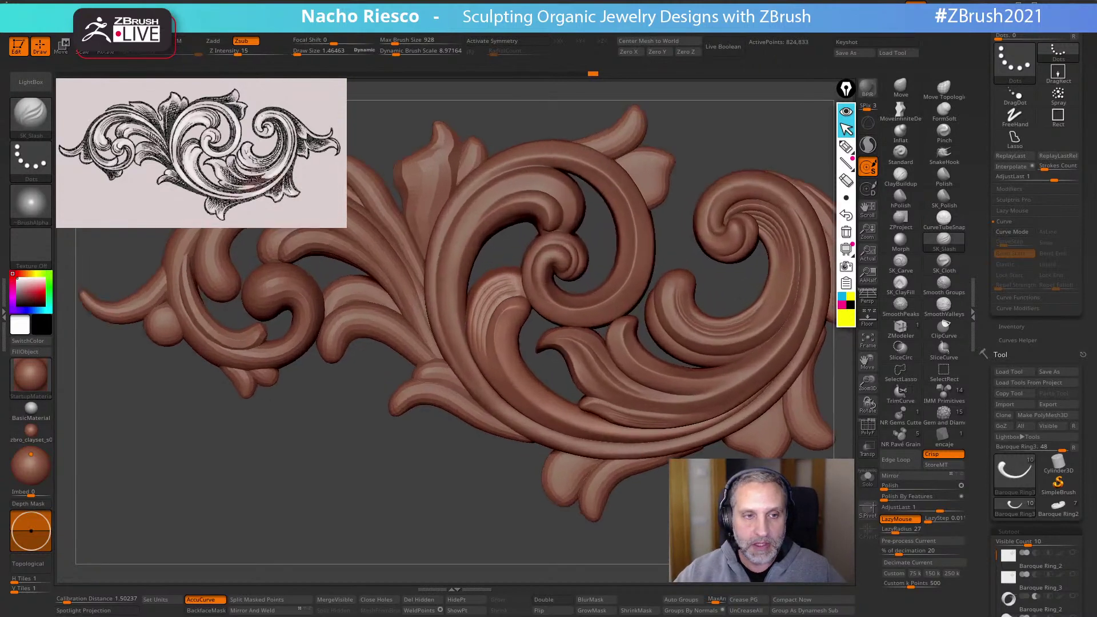
mouse_move(702, 122)
left_mouse_down("alt")
mouse_move(725, 140)
mouse_move(629, 255)
left_mouse_up("alt")
key("s")
left_click_drag(481, 289, 491, 271)
left_click(479, 289, "alt")
key("s")
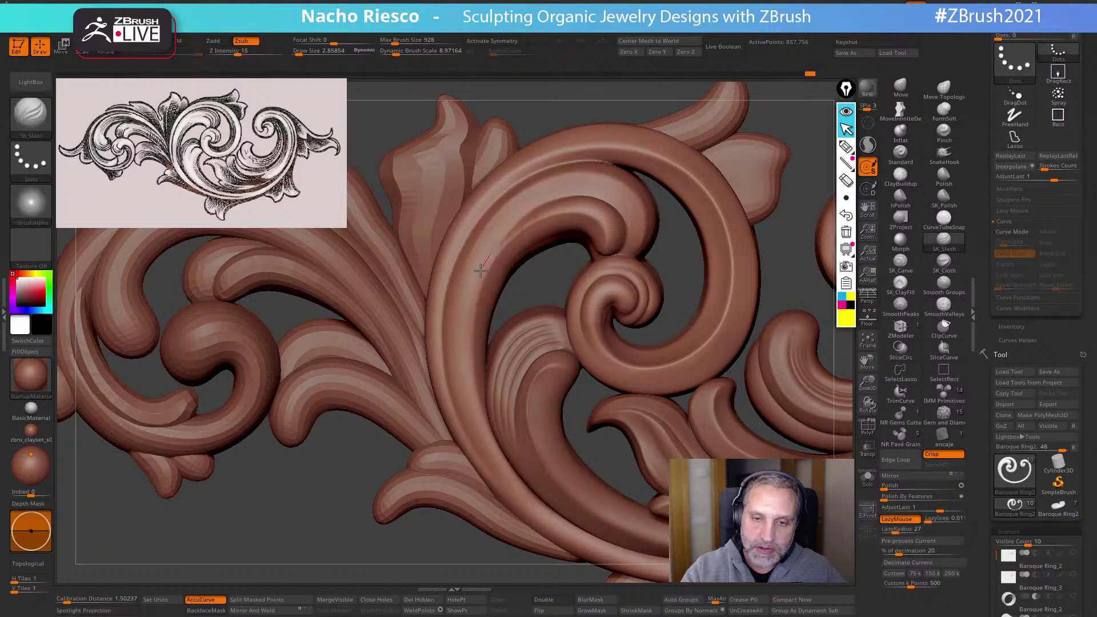
Try SK_Slash grooves from the curl down the inner side of the large scroll's stem, undoing the first stroke
mouse_move(472, 294)
left_mouse_down()
mouse_move(465, 390)
mouse_move(547, 527)
left_mouse_up()
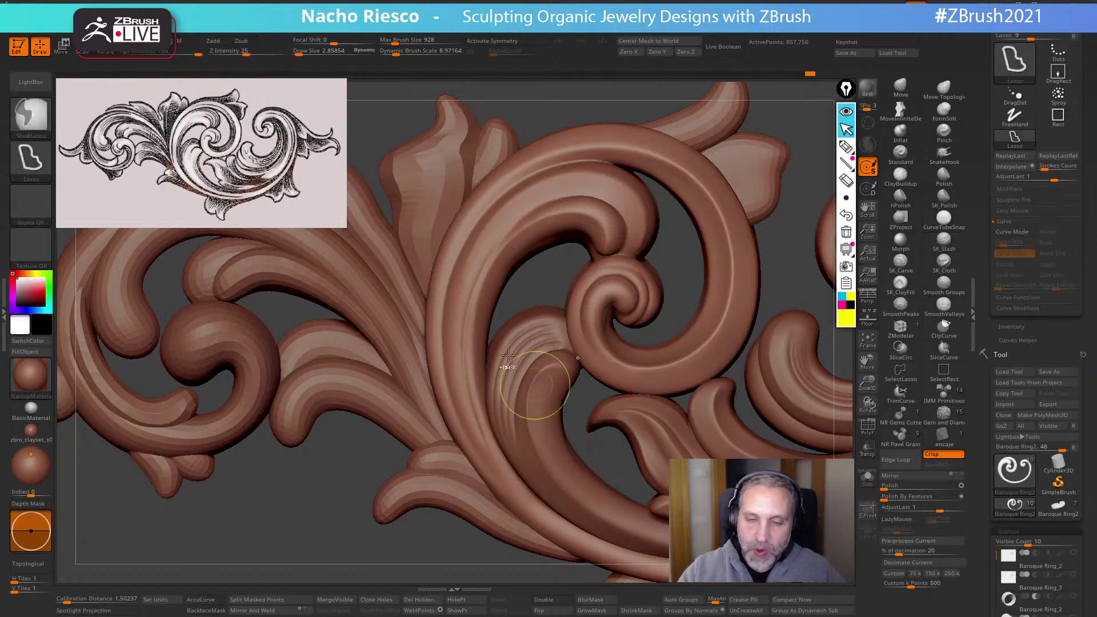
key("ctrl+z")
left_click_drag(526, 211, 498, 241)
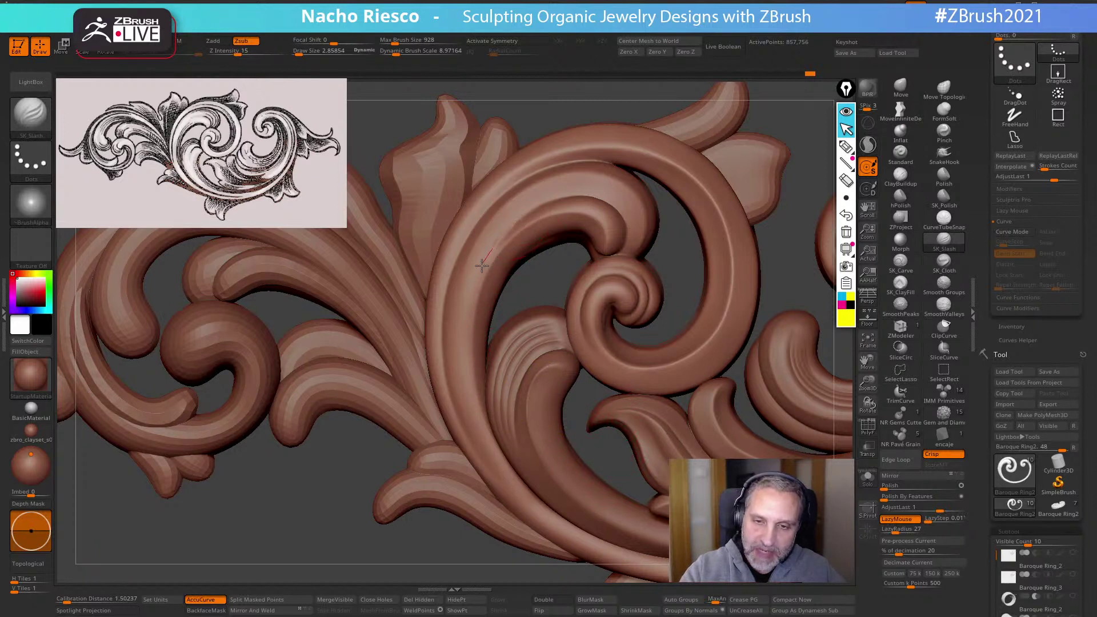
mouse_move(469, 297)
left_mouse_down()
mouse_move(467, 411)
mouse_move(483, 443)
mouse_move(545, 497)
left_mouse_up()
left_click_drag(617, 467, 554, 421)
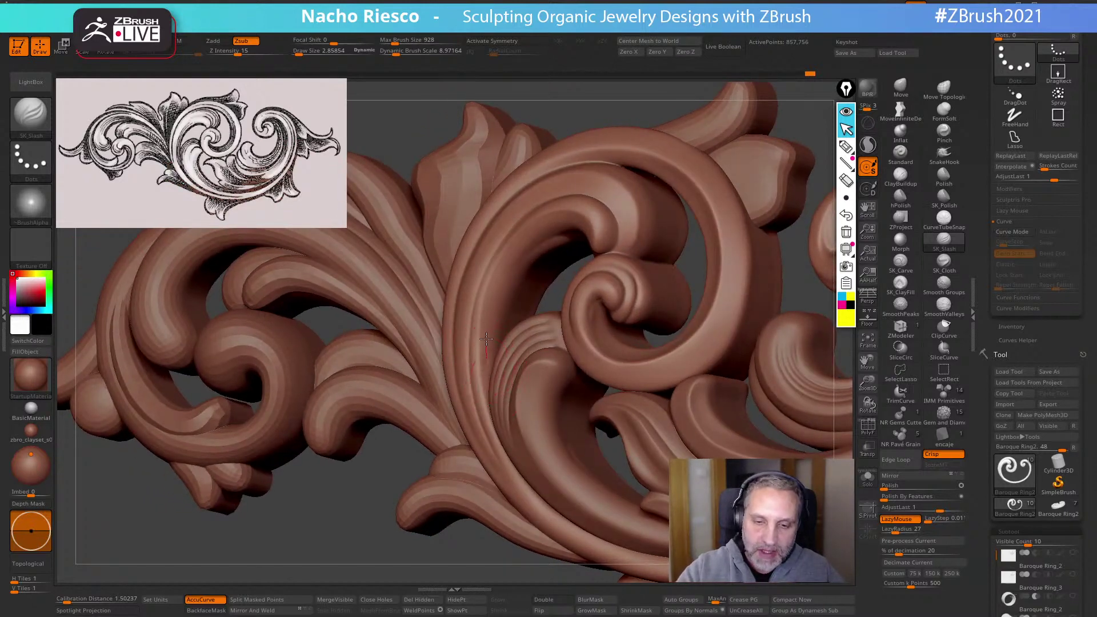
Try SK_Slash grooves up the scroll's inner edge toward the curl from a tilted view, and undo them
mouse_move(486, 339)
left_mouse_down()
mouse_move(500, 290)
mouse_move(542, 241)
left_mouse_up()
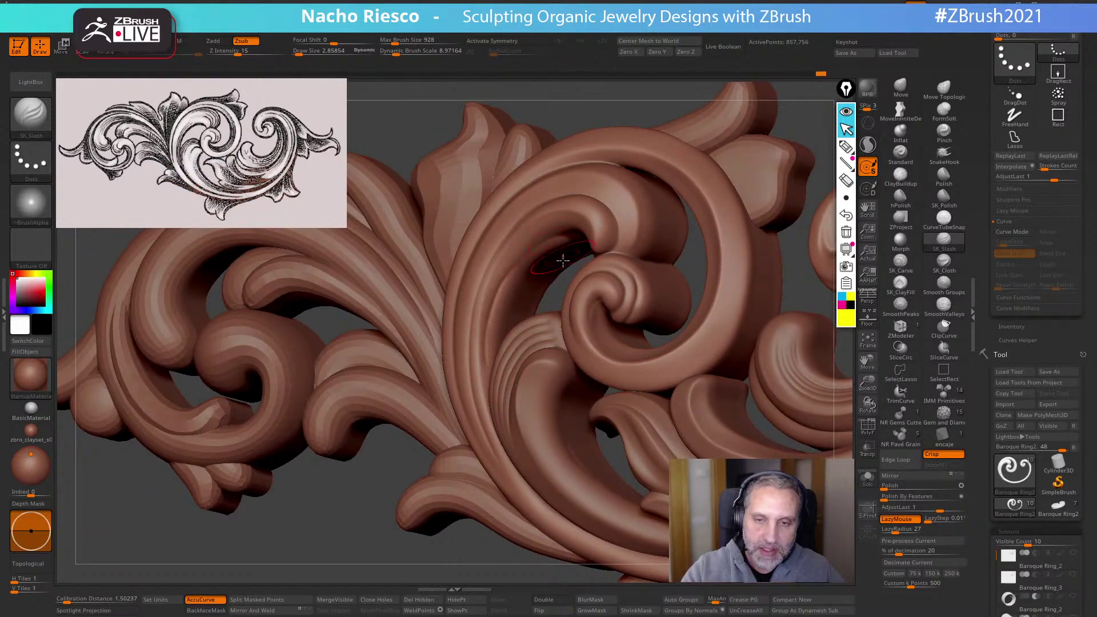
key("ctrl+z")
mouse_move(492, 316)
left_mouse_down()
mouse_move(509, 271)
mouse_move(554, 235)
left_mouse_up()
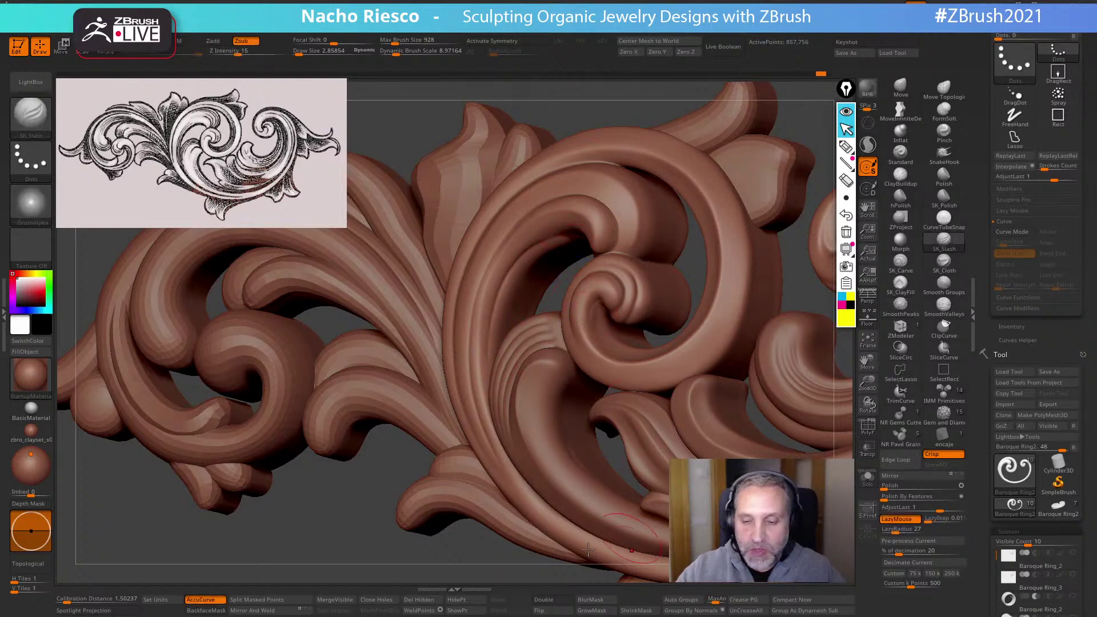
left_click_drag(498, 553, 511, 593)
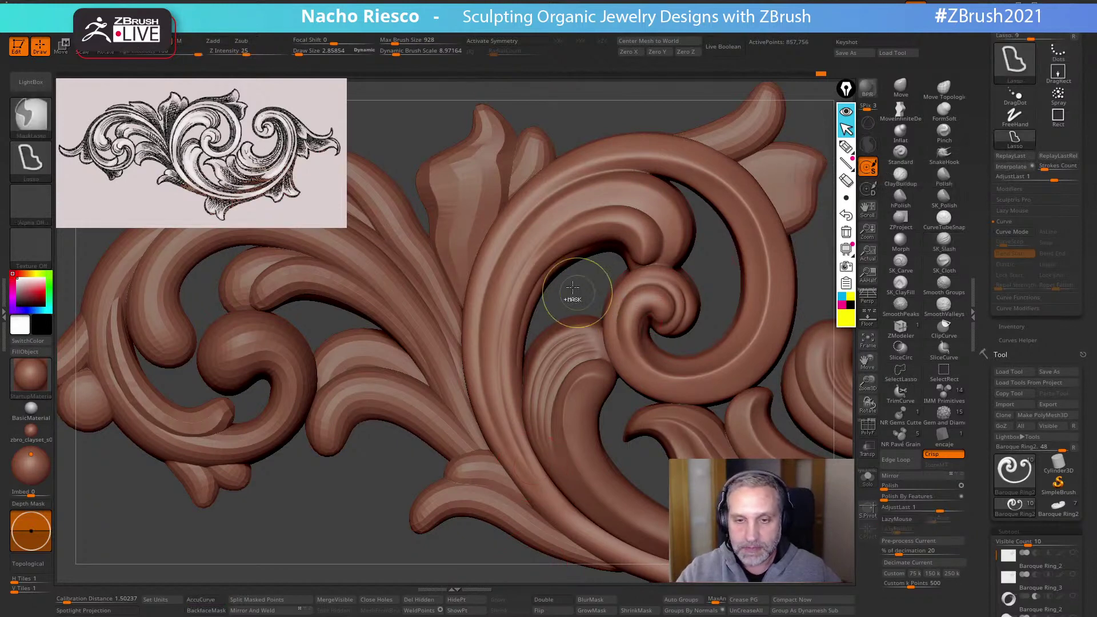
key("ctrl+z")
left_click_drag(591, 211, 525, 251)
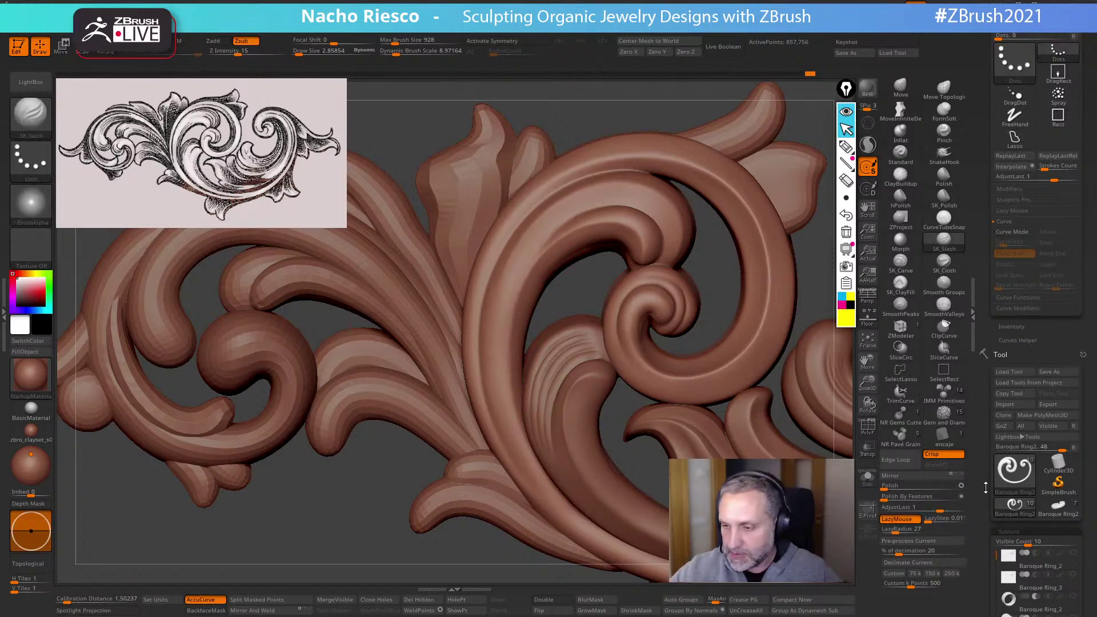
Check the large scroll's morph target, carve SK_Slash grooves down the inner side of its stem and soften them
mouse_move(985, 489)
left_mouse_down()
mouse_move(978, 372)
mouse_move(994, 473)
left_mouse_up()
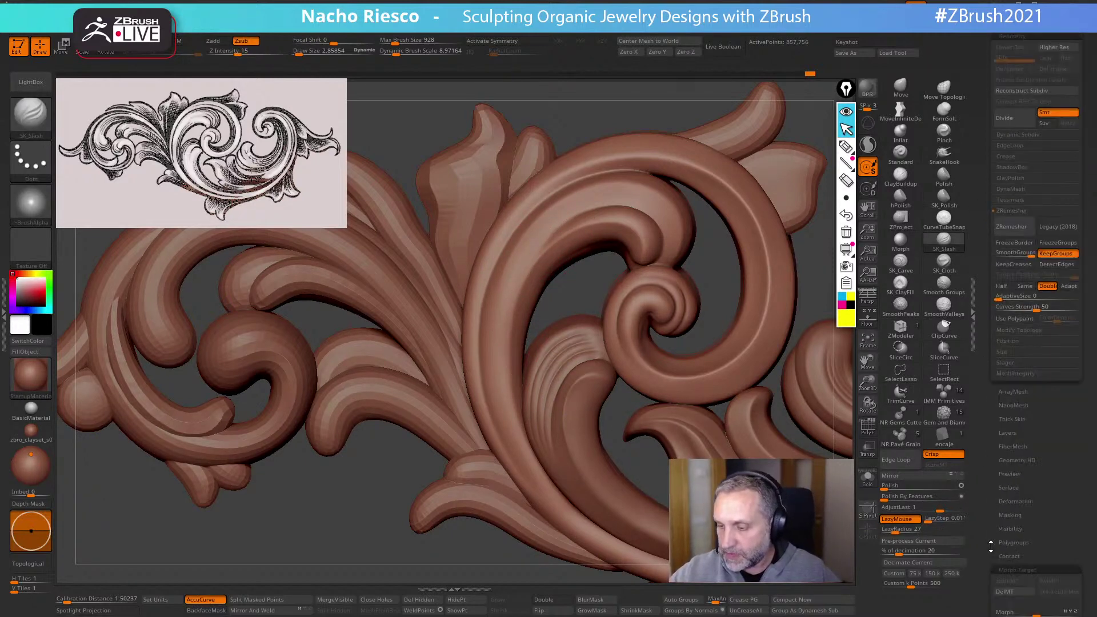
left_click_drag(991, 546, 1011, 472)
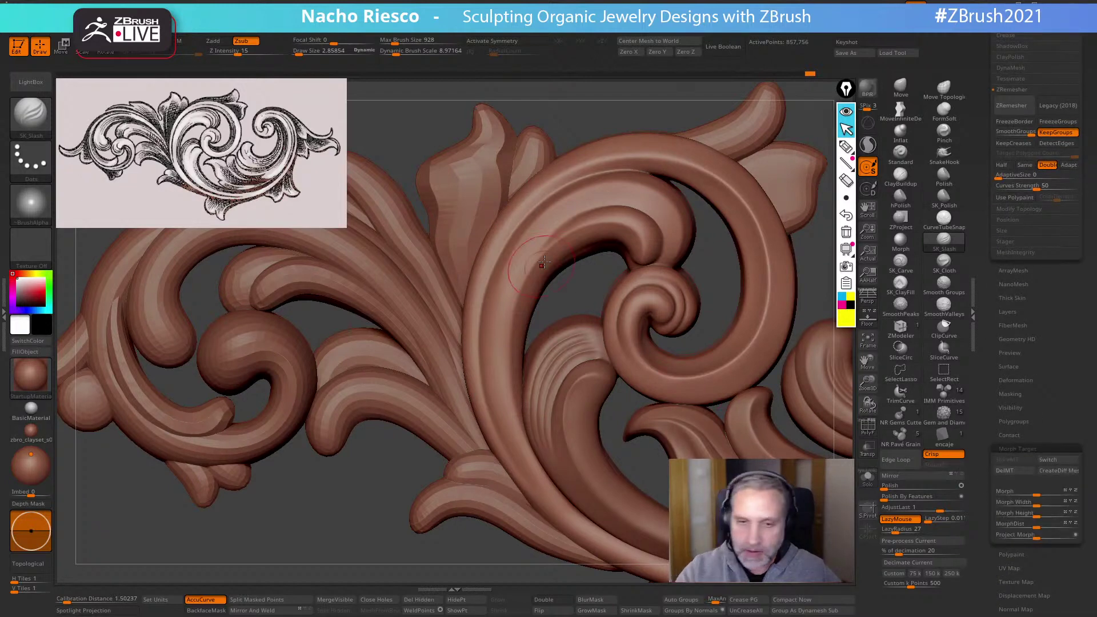
mouse_move(543, 262)
left_mouse_down()
mouse_move(543, 239)
mouse_move(507, 300)
mouse_move(497, 382)
mouse_move(546, 494)
left_mouse_up()
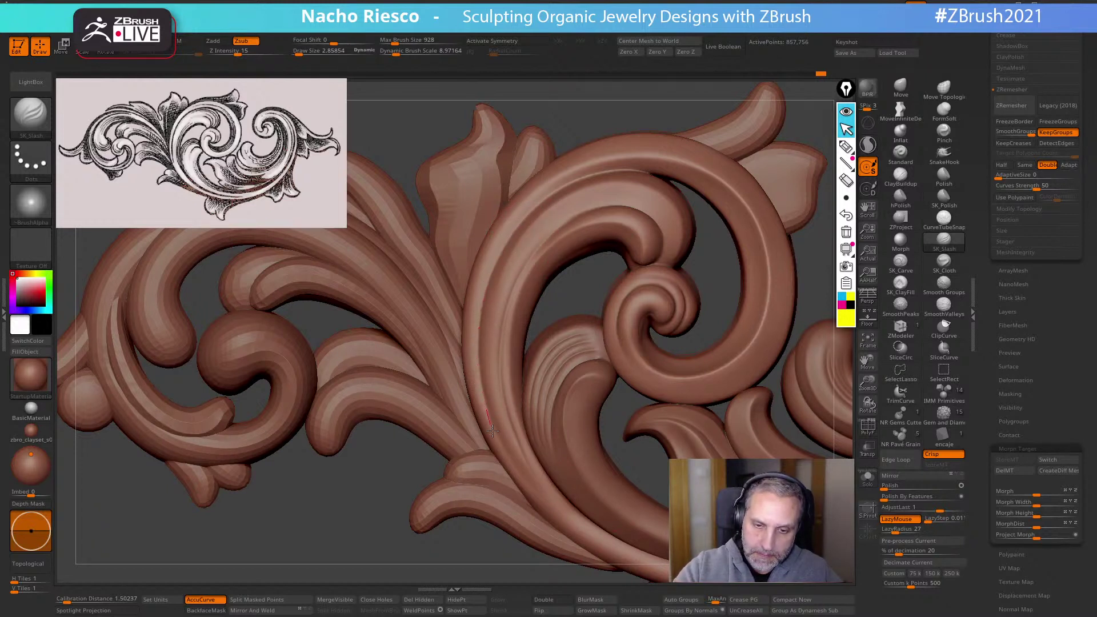
scroll(1007, 179, "up", 8)
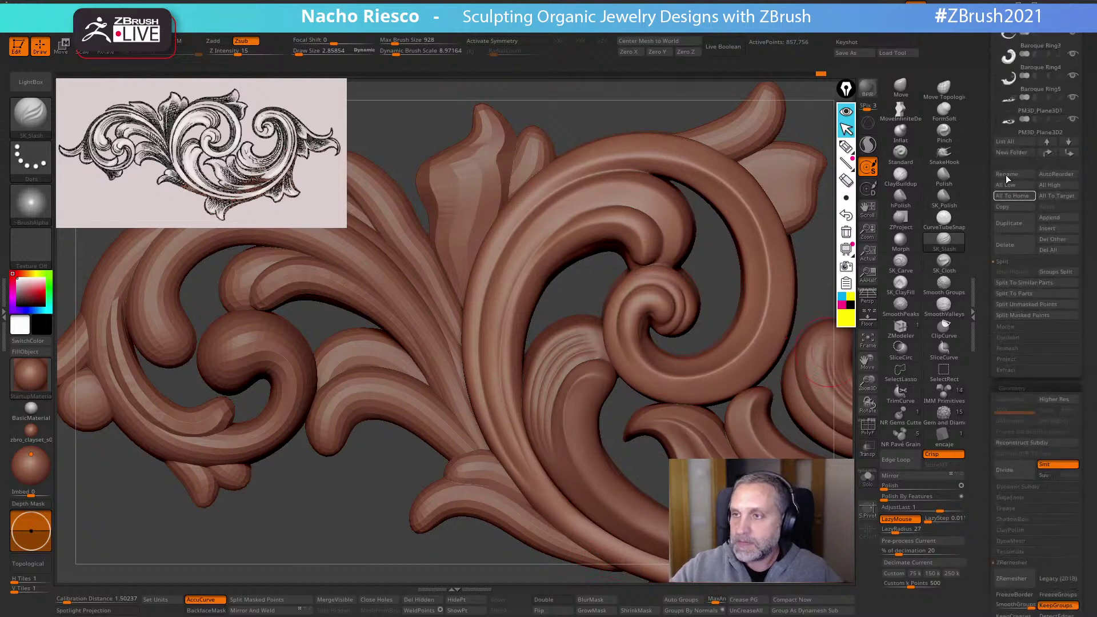
scroll(1008, 166, "up", 8)
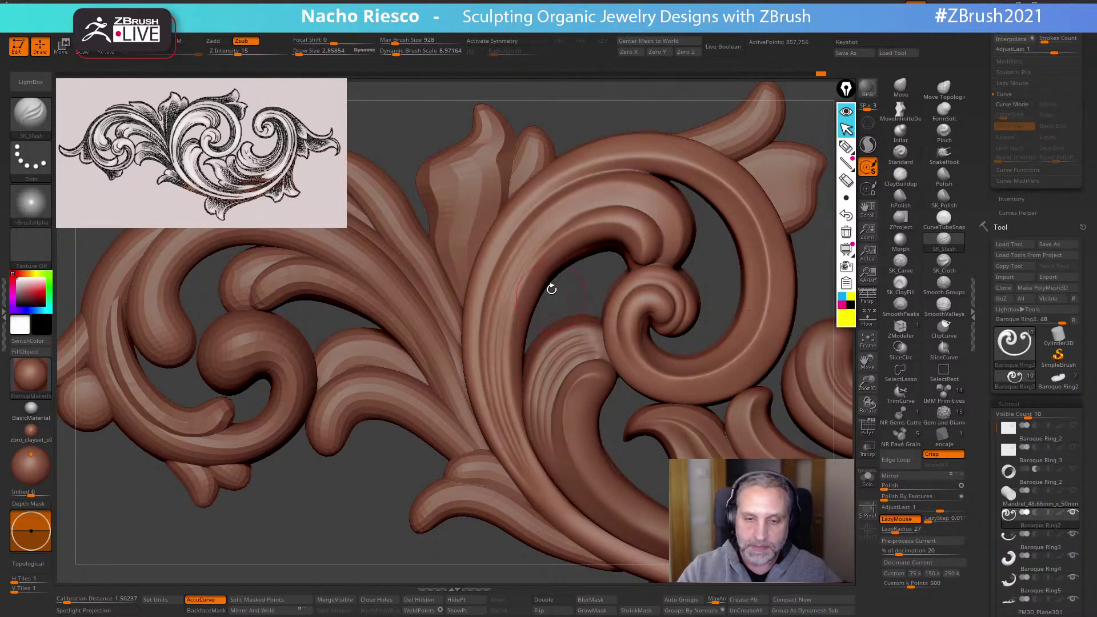
key("shift")
mouse_move(554, 223)
left_mouse_down("shift")
mouse_move(540, 495)
mouse_move(570, 540)
left_mouse_up("shift")
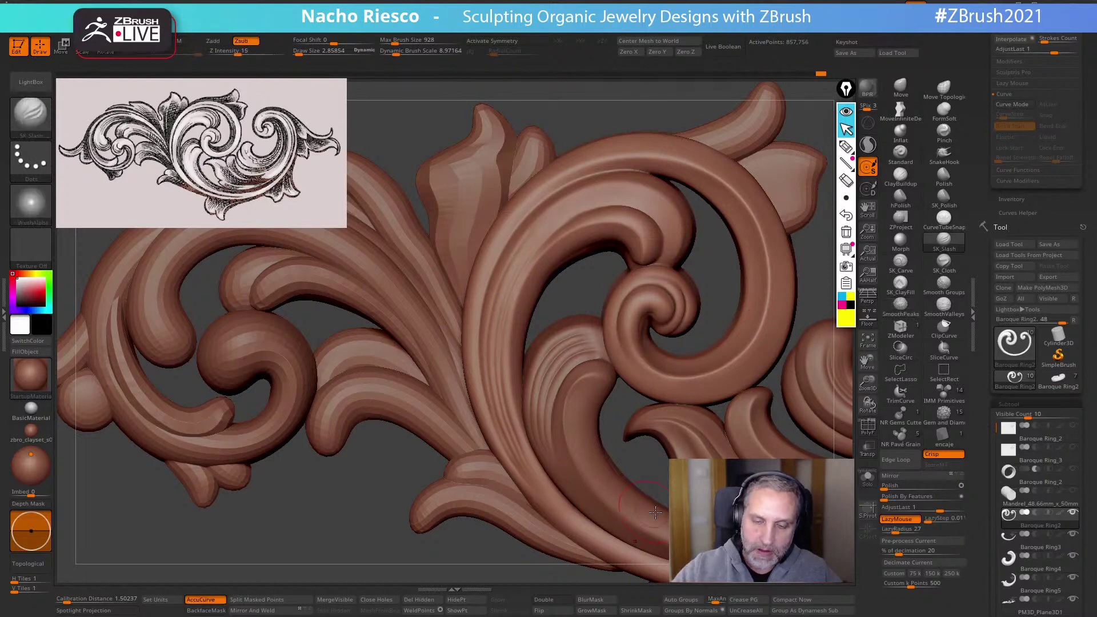
Fade the large scroll's grooves with the Morph brush at a draw size of about 7.25, and return to SK_Slash
mouse_move(354, 522)
left_mouse_down("alt")
mouse_move(324, 482)
mouse_move(329, 446)
left_mouse_up("alt")
mouse_move(724, 200)
left_mouse_down("alt")
mouse_move(678, 164)
mouse_move(711, 182)
left_mouse_up("alt")
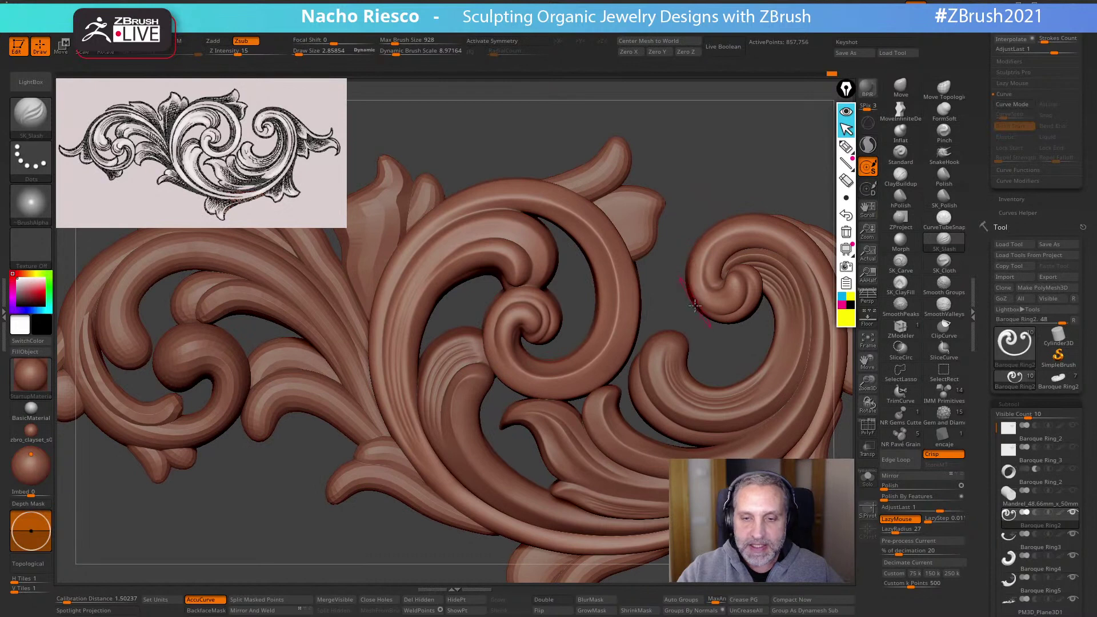
mouse_move(674, 299)
left_mouse_down()
mouse_move(674, 337)
mouse_move(731, 341)
left_mouse_up()
key("shift")
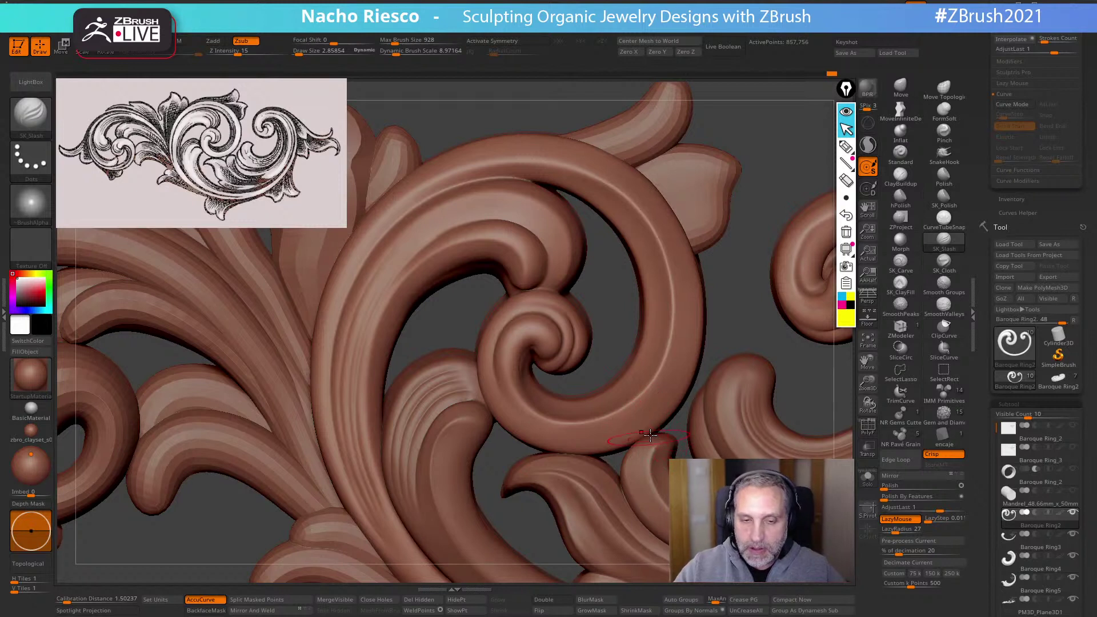
left_click(900, 241)
key("s")
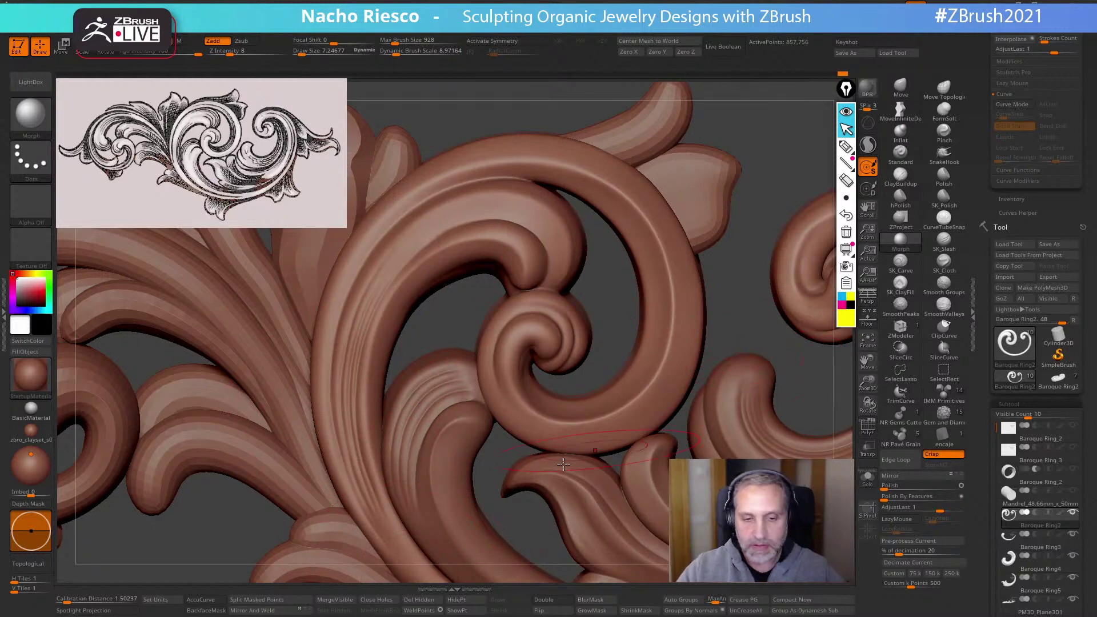
key("shift")
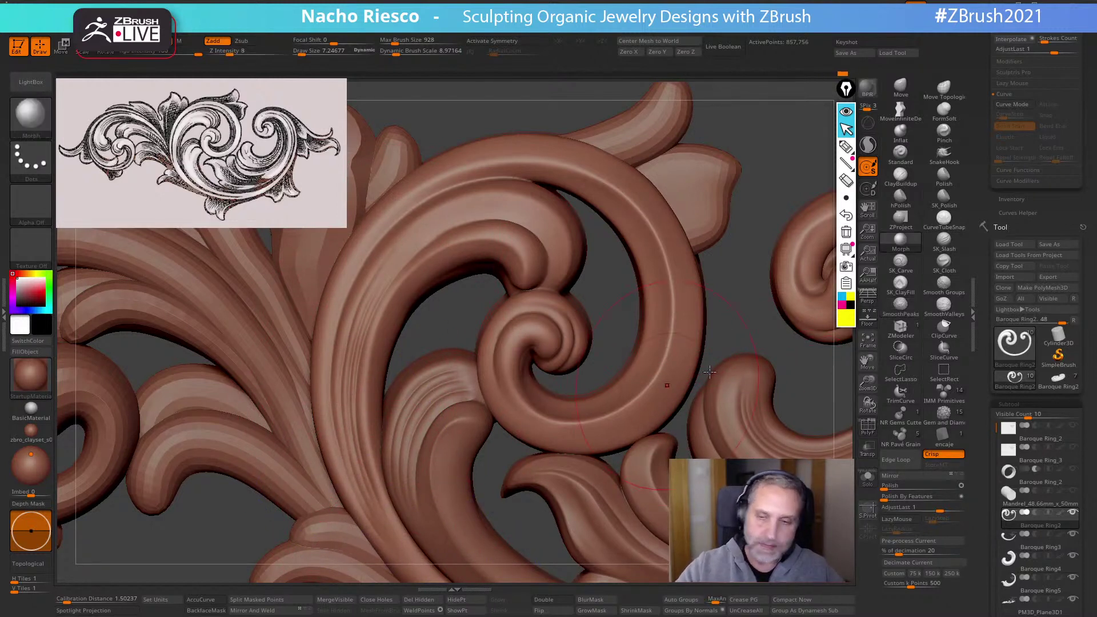
left_click(944, 242)
key("s")
left_click_drag(602, 372, 598, 371)
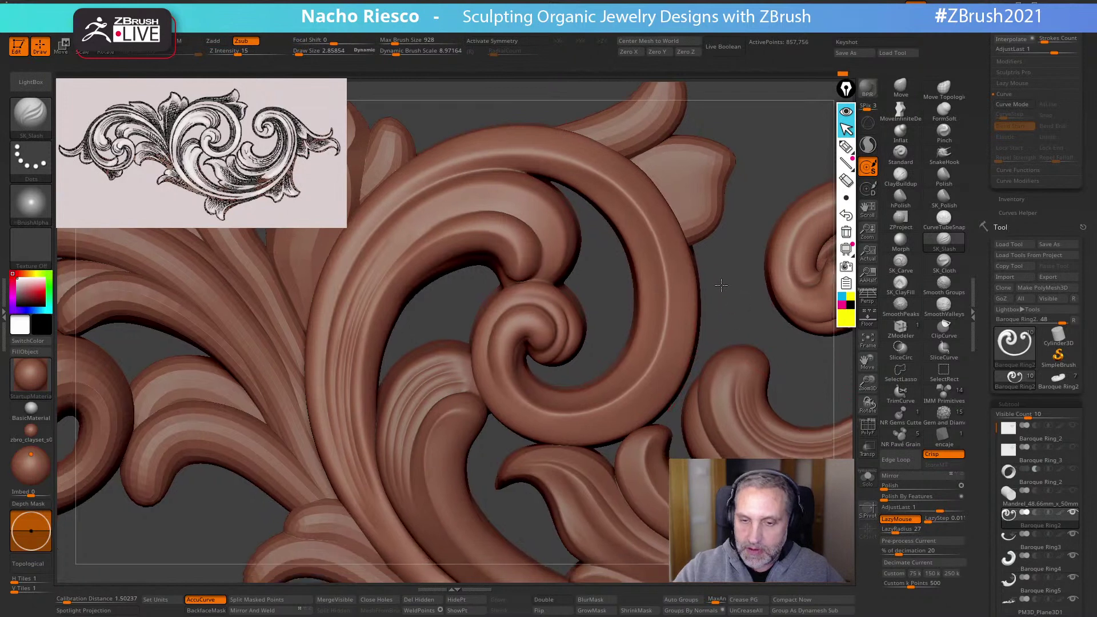
Make the outer leaves the active piece, and switch back to the spiral scroll piece at the right-hand curl
key("f")
mouse_move(729, 514)
left_mouse_down("alt")
mouse_move(756, 448)
mouse_move(760, 500)
mouse_move(724, 508)
mouse_move(737, 526)
mouse_move(722, 450)
mouse_move(698, 441)
mouse_move(685, 397)
left_mouse_up("alt")
left_click(687, 400, "alt")
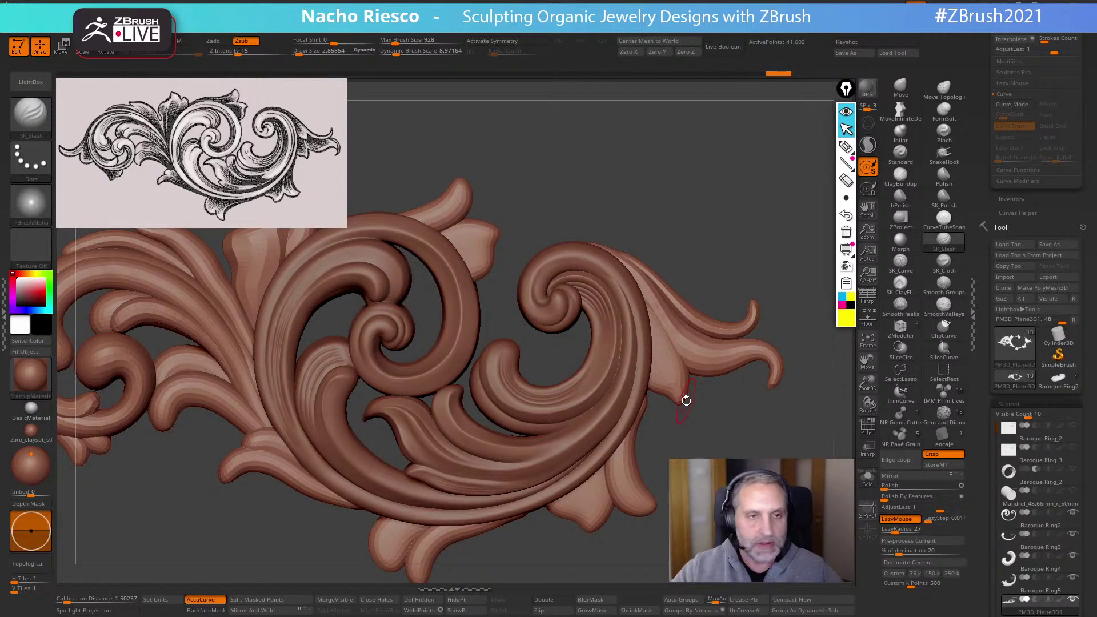
left_click_drag(686, 400, 570, 294, "alt")
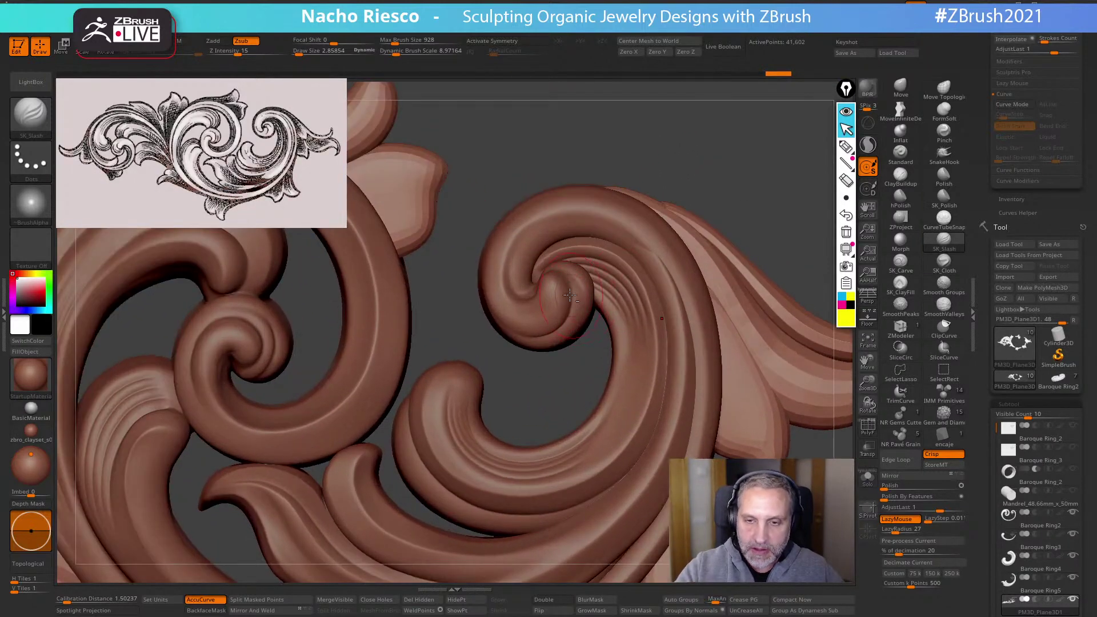
left_click(570, 295, "alt")
left_click_drag(723, 173, 748, 192, "alt")
Turn off BackfaceMask and reshape the right-hand spiral's inner curl with the Move brush at a draw size of about 4.30
left_click(901, 88)
key("s")
left_click_drag(569, 293, 570, 293)
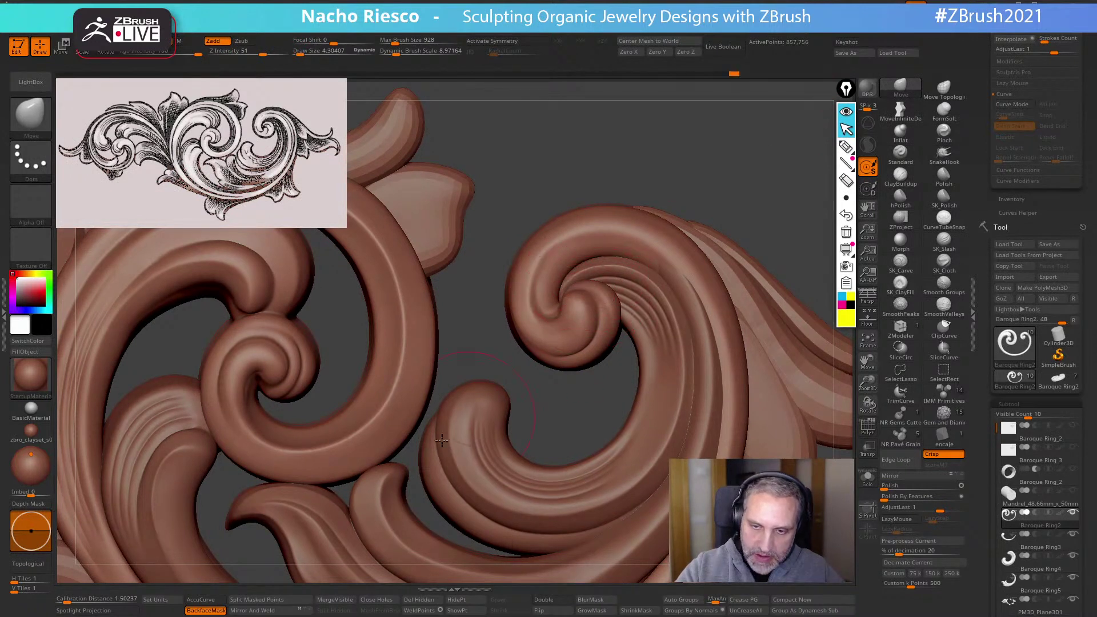
left_click(213, 611)
key("s")
left_click_drag(565, 318, 607, 293)
left_click_drag(720, 101, 713, 162, "alt")
left_click_drag(739, 265, 720, 239, "alt")
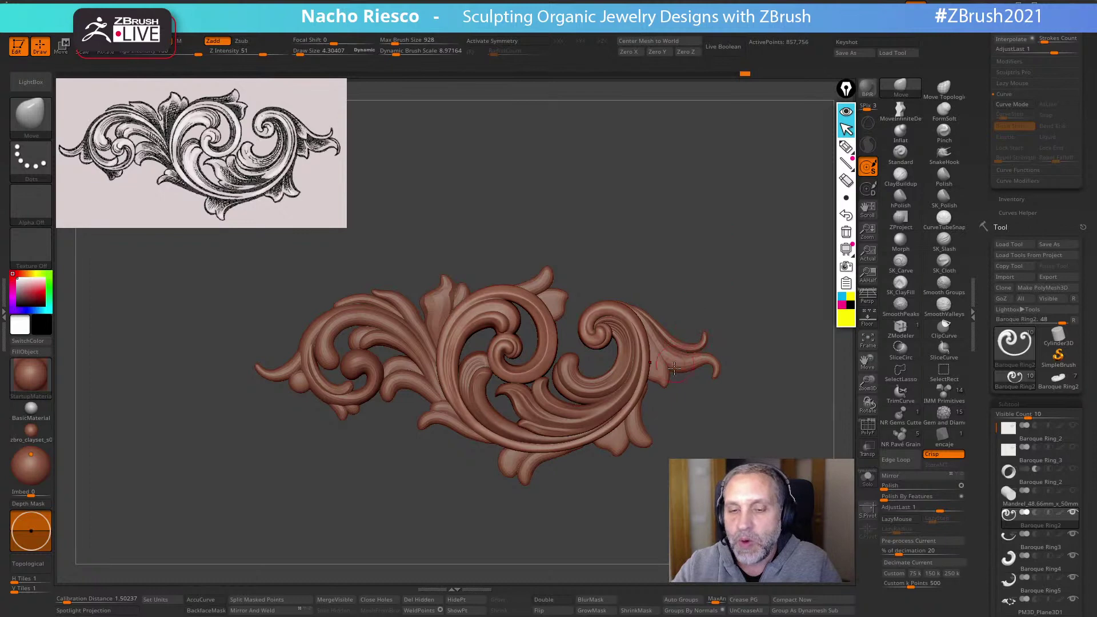
Make the broad curved leaf beside the central spiral the active piece and isolate it in Solo mode
left_click_drag(978, 181, 979, 280)
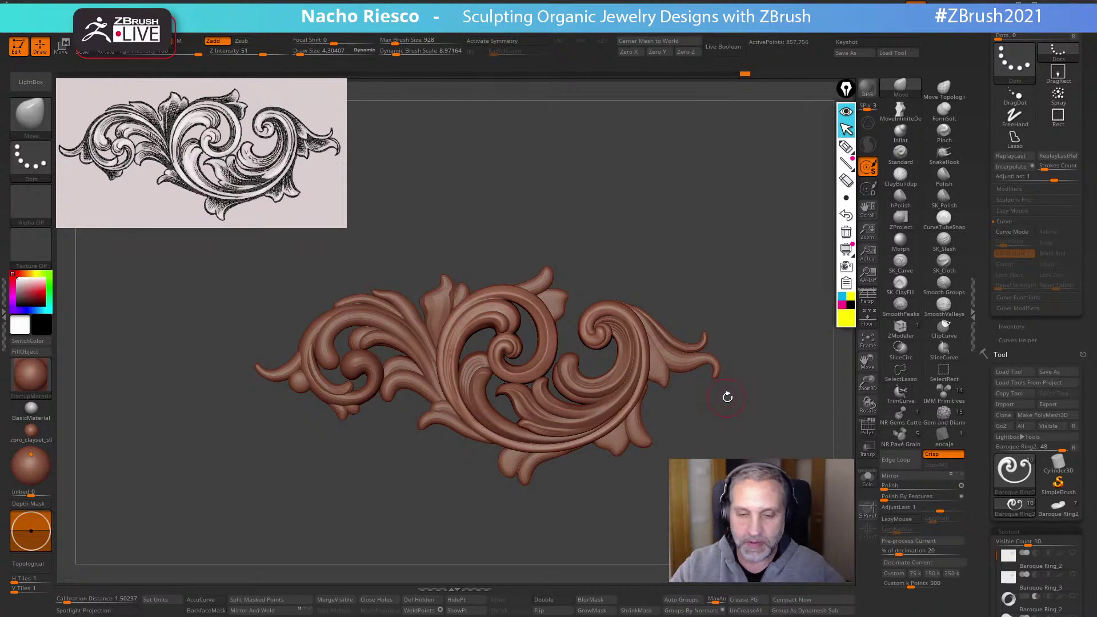
mouse_move(728, 394)
right_mouse_down("ctrl")
mouse_move(718, 517)
mouse_move(741, 475)
mouse_move(761, 464)
right_mouse_up("ctrl")
left_click(447, 435, "alt")
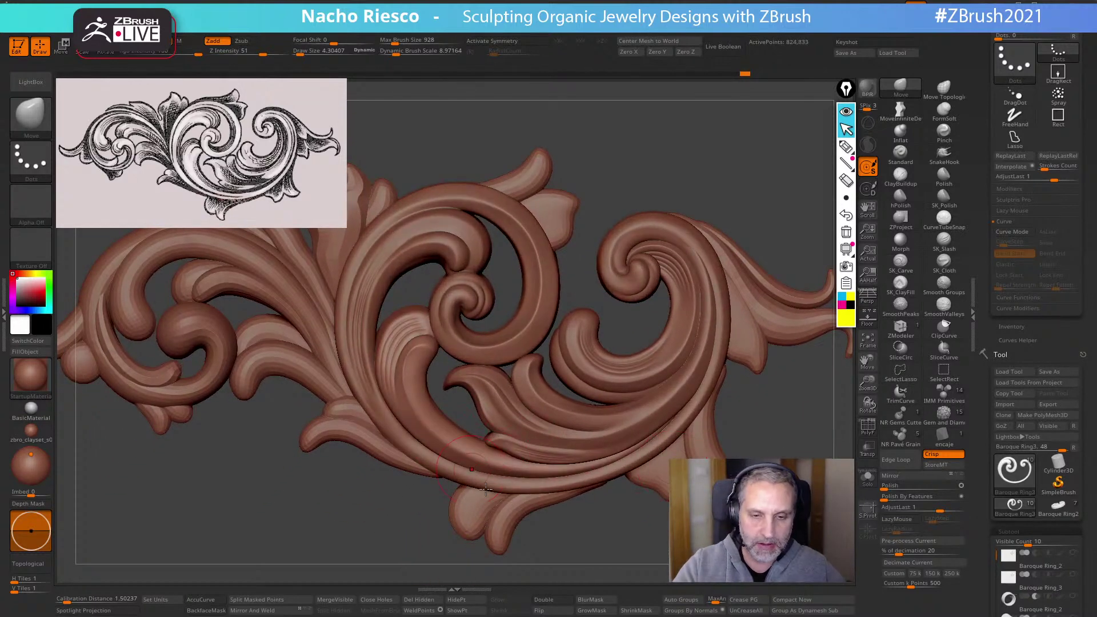
left_click(867, 477)
right_click_drag(598, 506, 646, 394, "alt")
right_click_drag(646, 394, 646, 492, "ctrl")
right_click_drag(632, 240, 635, 286, "ctrl")
right_click_drag(635, 287, 599, 401, "alt")
Choose the SK_Slash brush, open its Lazy Mouse stroke settings and set the draw size to about 4.30
left_click(944, 239)
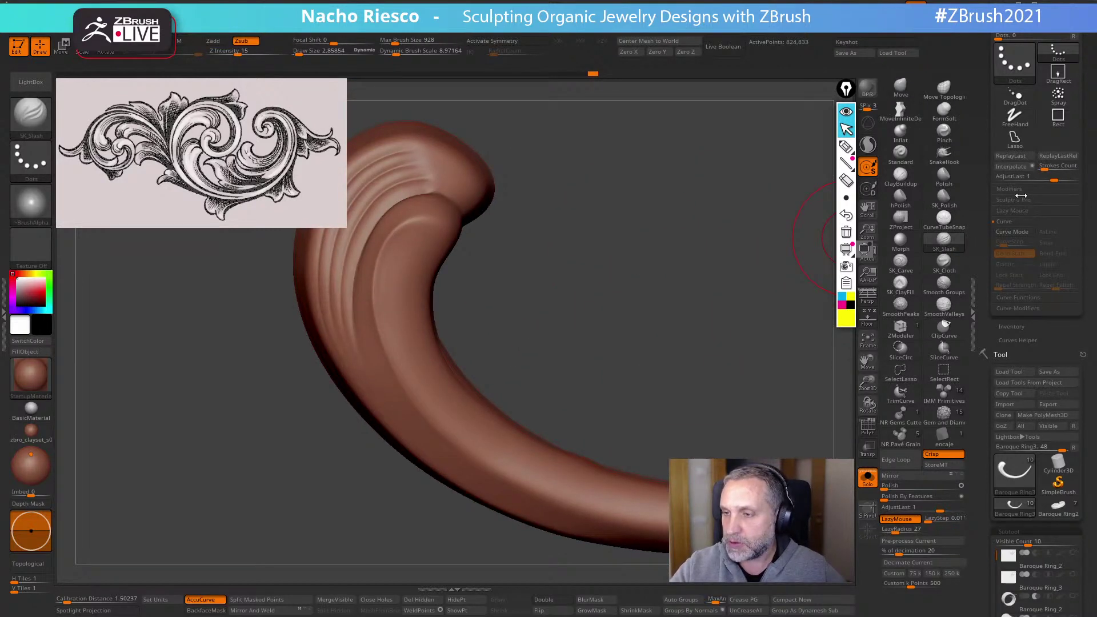
left_click(1014, 19)
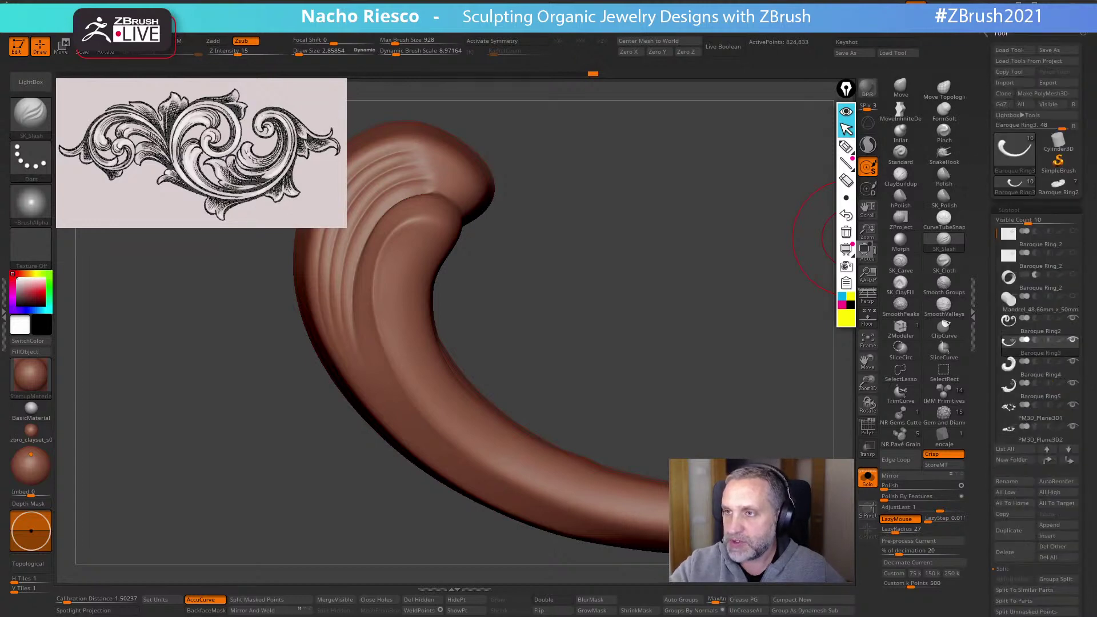
left_click(1015, 19)
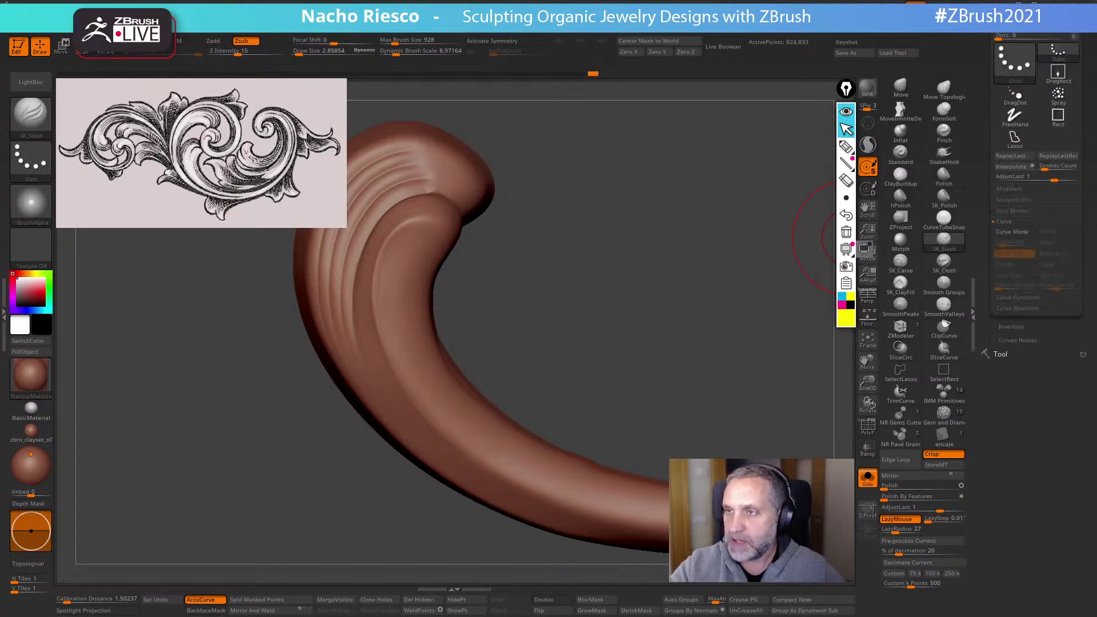
left_click(1012, 211)
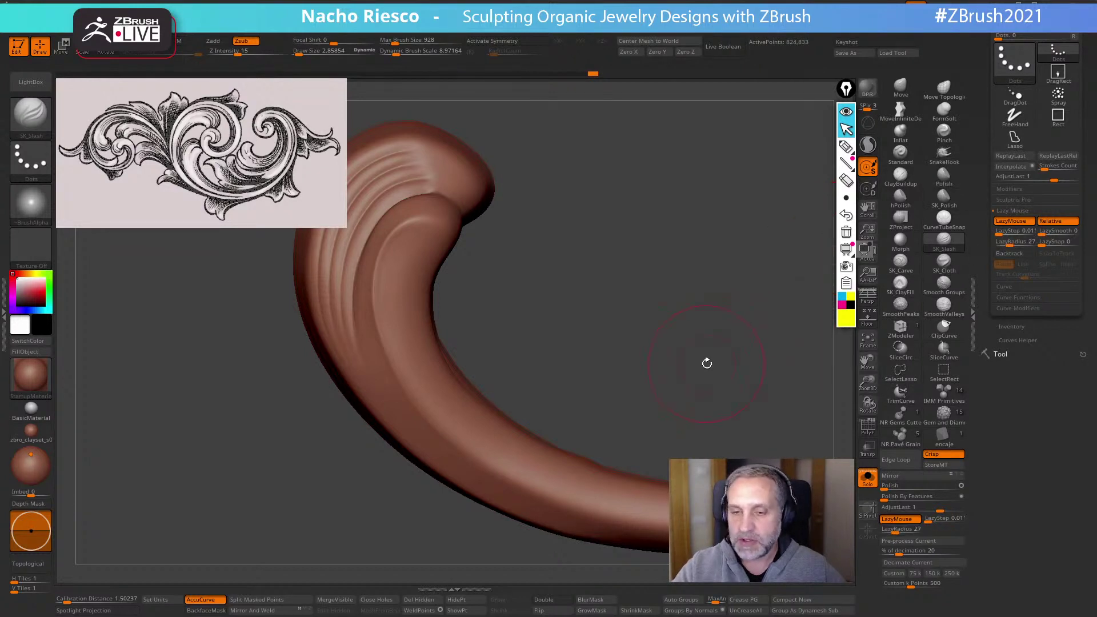
mouse_move(705, 362)
left_mouse_down()
mouse_move(726, 400)
mouse_move(743, 400)
left_mouse_up()
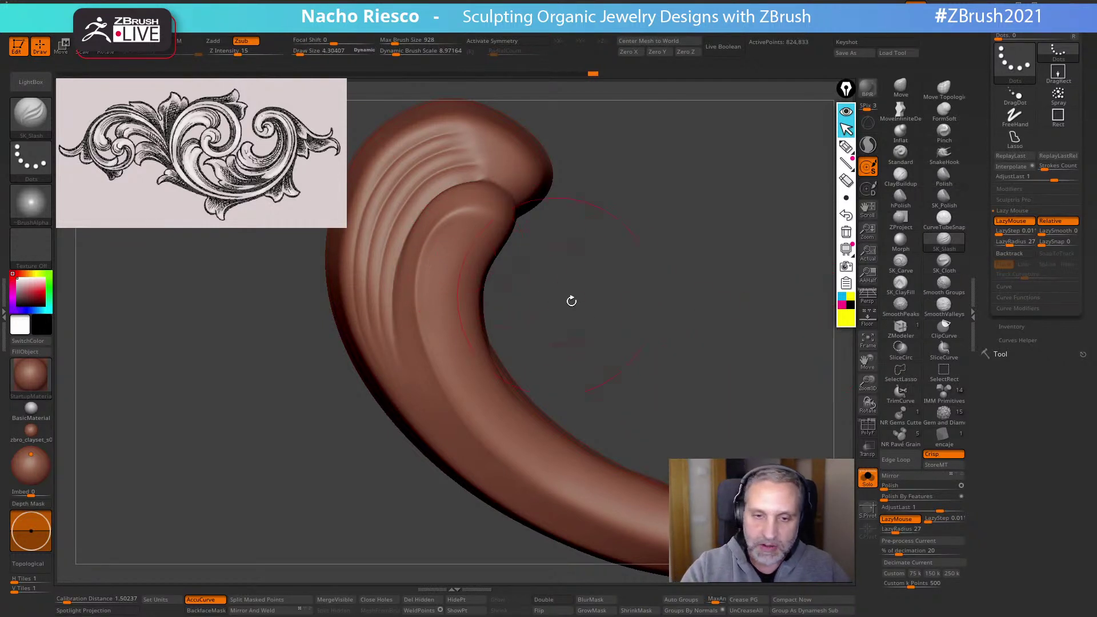
Set LazyRadius to 51 and draw size to about 2.29, and carve long parallel grooves along the leaf's inner lobe with SK_Slash
mouse_move(571, 301)
left_mouse_down("alt")
mouse_move(590, 275)
mouse_move(577, 198)
left_mouse_up("alt")
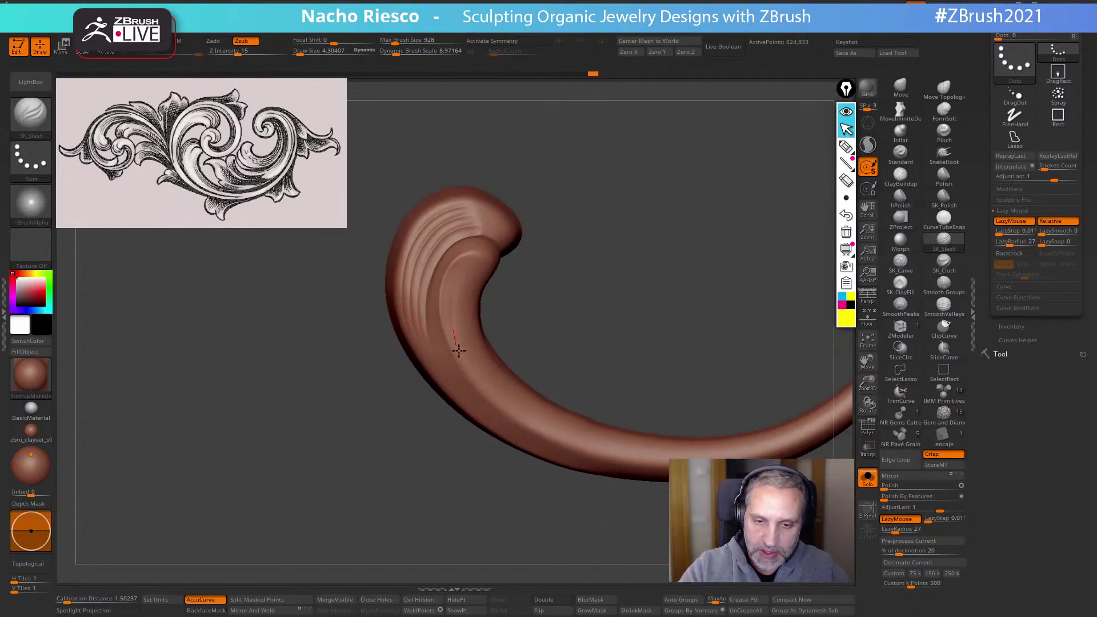
left_click_drag(1010, 242, 1020, 242)
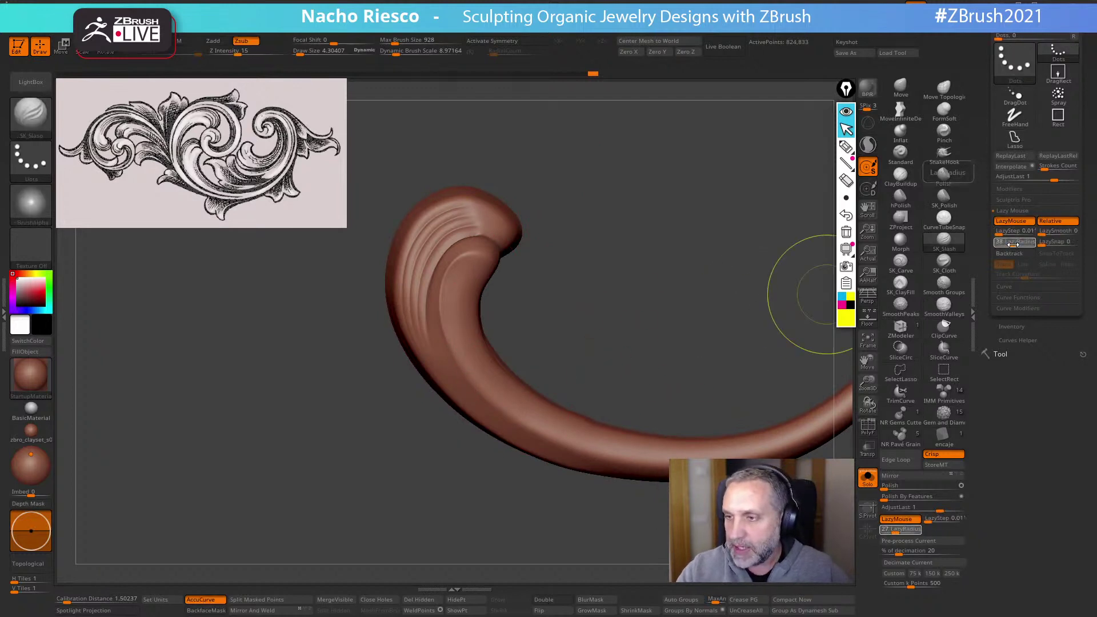
left_click_drag(667, 343, 603, 355)
key("s")
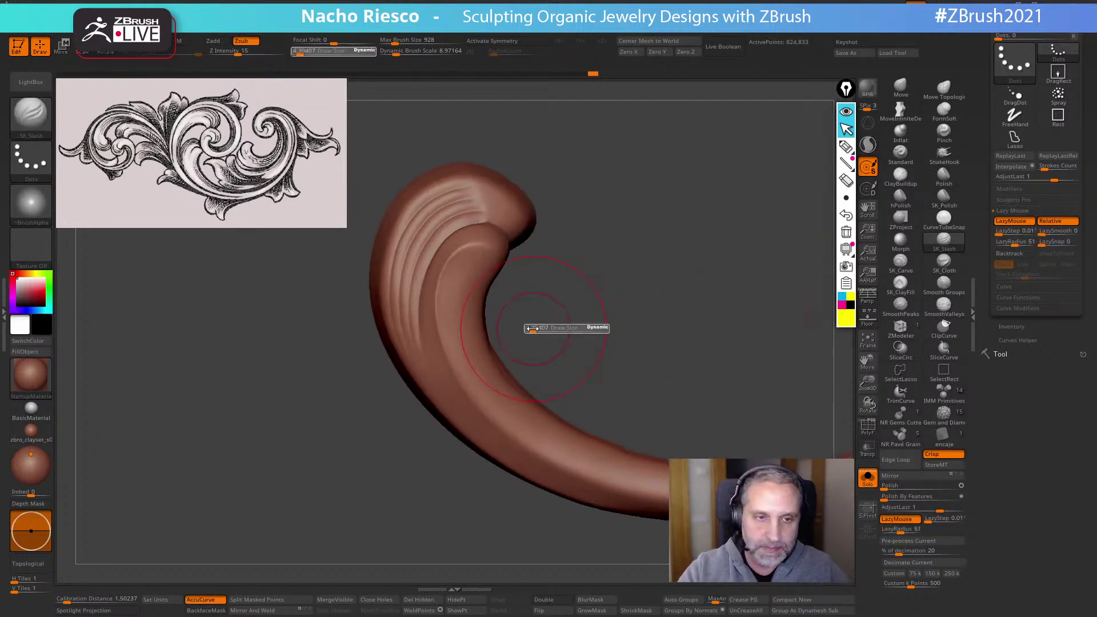
left_click(531, 329)
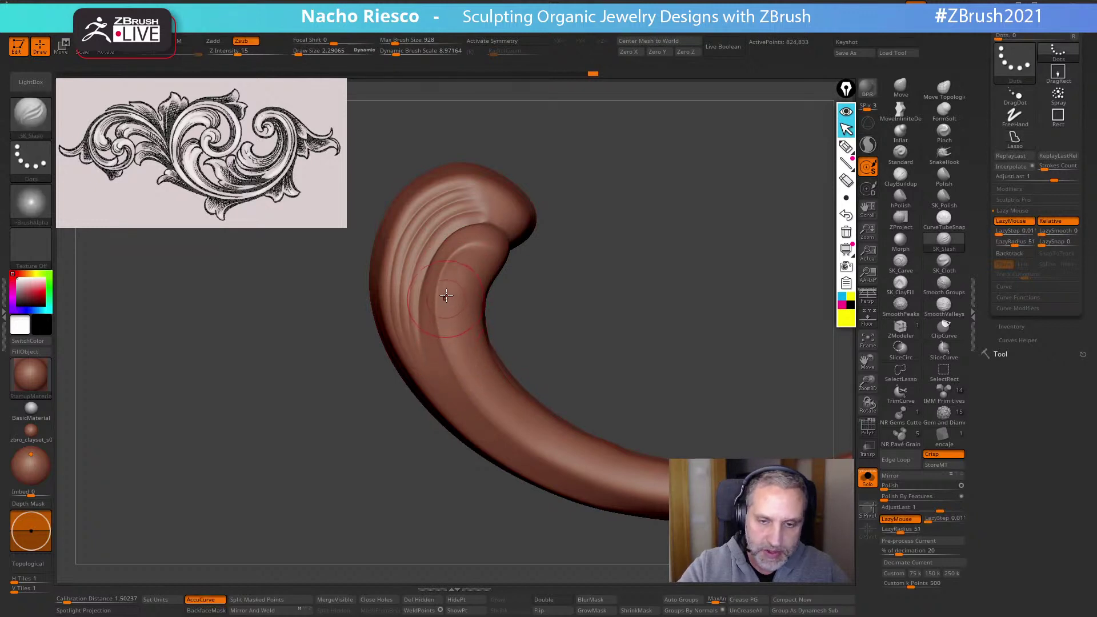
mouse_move(449, 280)
left_mouse_down()
mouse_move(456, 358)
mouse_move(480, 395)
mouse_move(541, 445)
mouse_move(629, 479)
left_mouse_up()
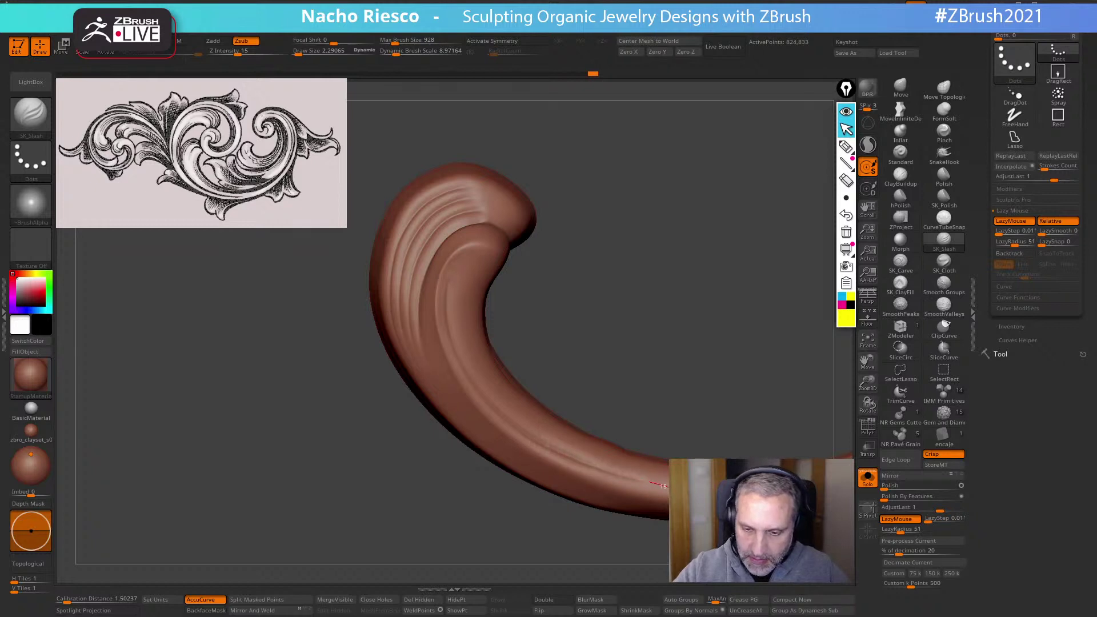
mouse_move(487, 269)
left_mouse_down()
mouse_move(475, 325)
mouse_move(521, 412)
mouse_move(639, 469)
left_mouse_up()
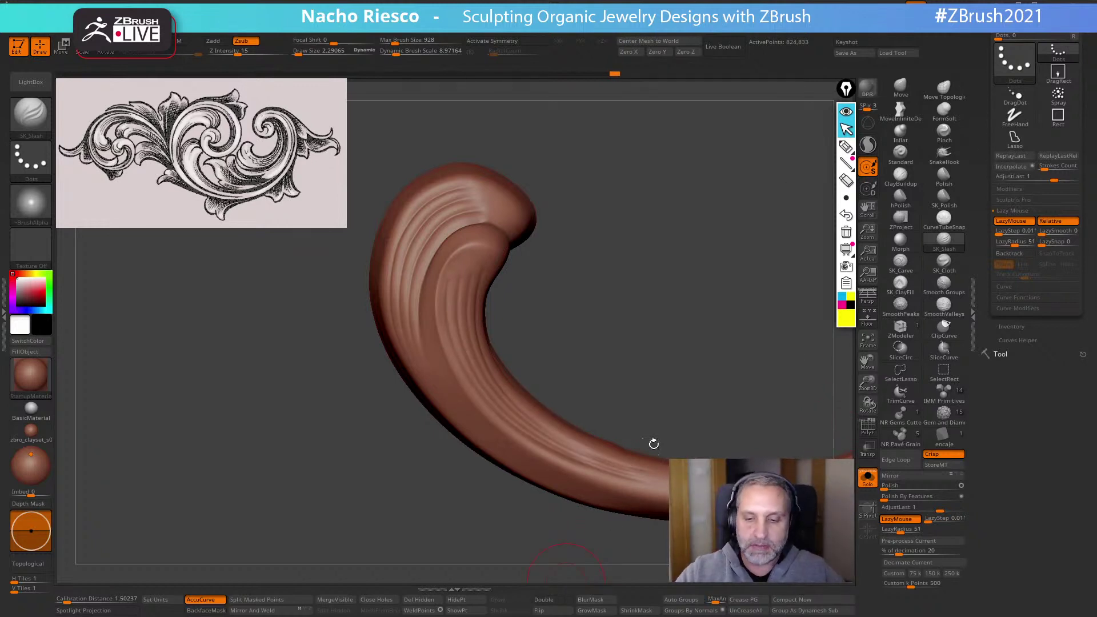
Soften both ends of the inner lobe's new grooves with the SmoothPeaks and SmoothValleys brushes
mouse_move(645, 470)
left_mouse_down("shift")
mouse_move(568, 443)
mouse_move(632, 461)
mouse_move(650, 480)
left_mouse_up("shift")
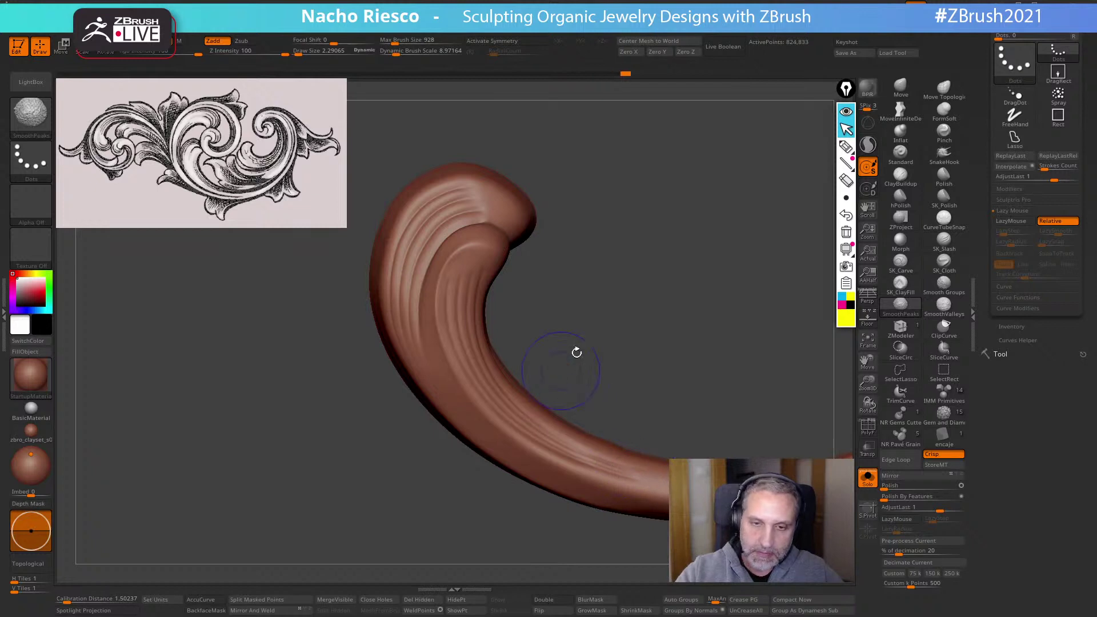
left_click(943, 304)
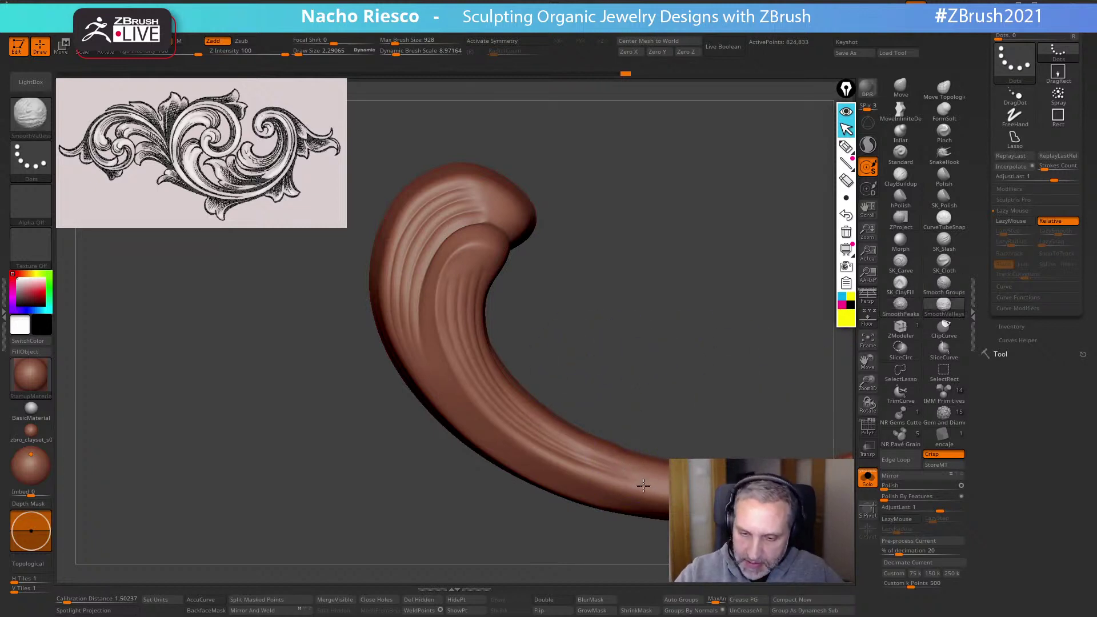
left_click_drag(470, 279, 471, 280, "shift")
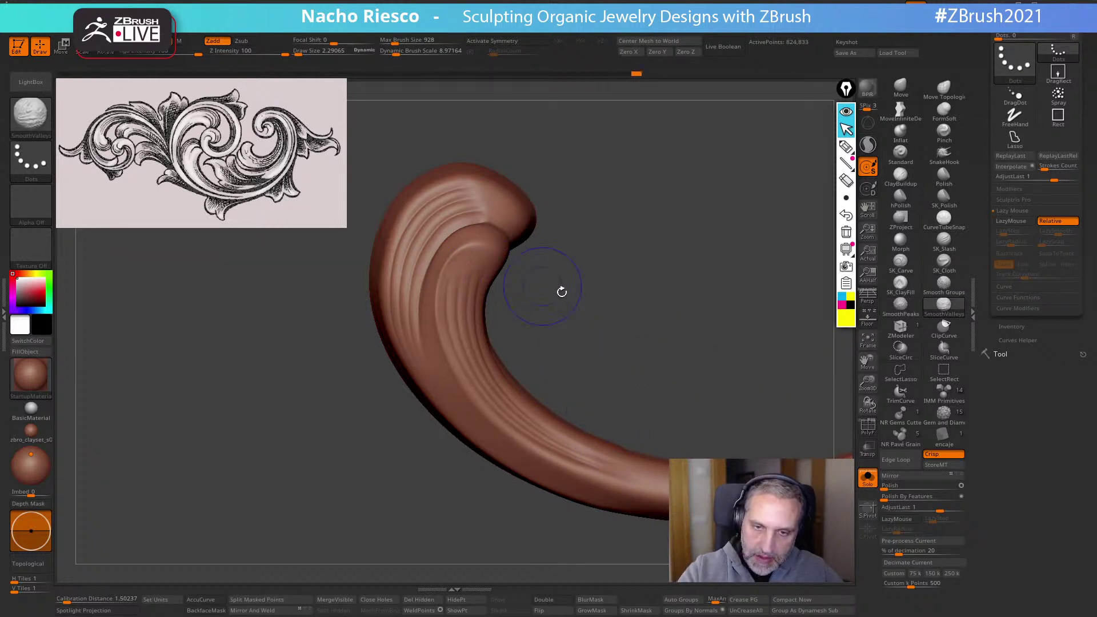
left_click_drag(654, 320, 662, 288, "alt")
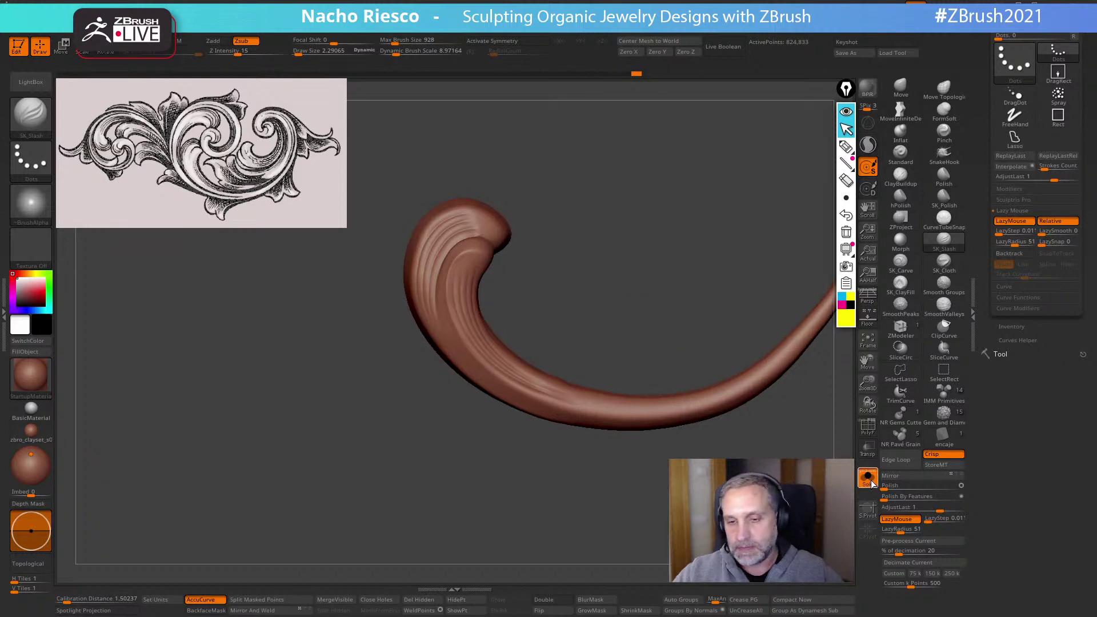
left_click_drag(695, 277, 678, 274)
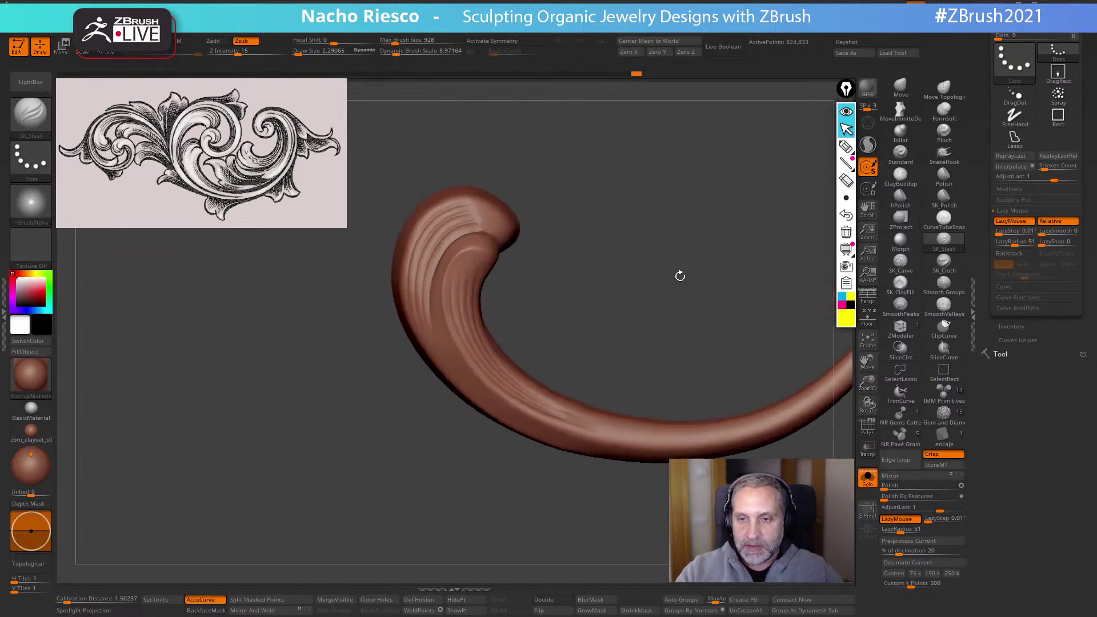
Leave Solo mode and blend the leaf's grooves into its long stem with SmoothPeaks at a draw size of about 2.86
left_click(868, 478)
mouse_move(623, 563)
left_mouse_down("alt")
mouse_move(629, 503)
mouse_move(632, 562)
left_mouse_up("alt")
key("shift")
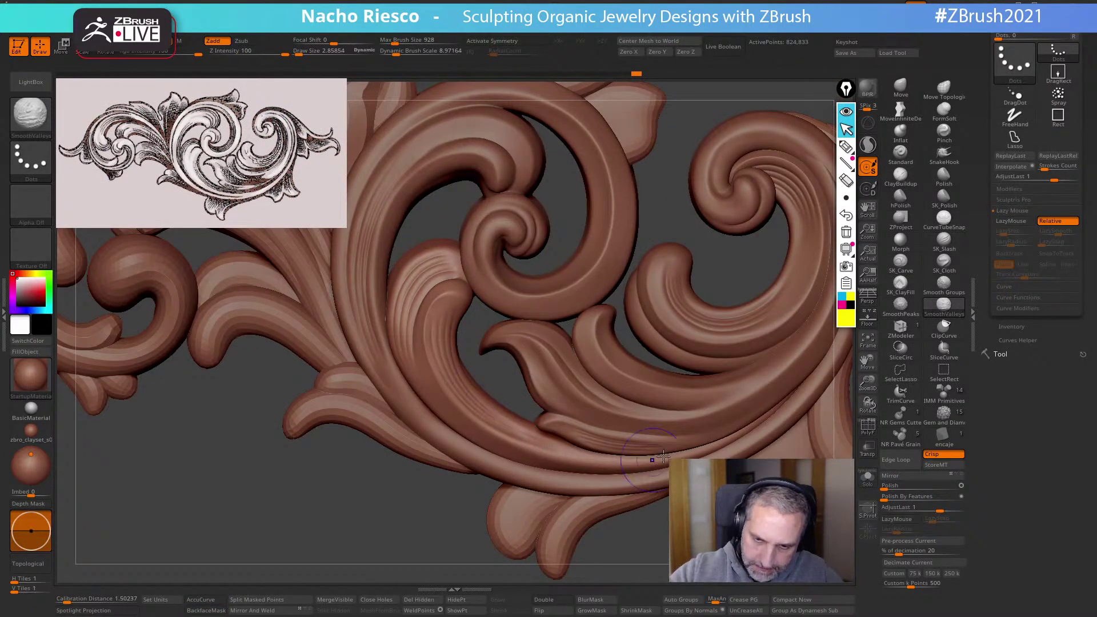
left_click(901, 306, "shift")
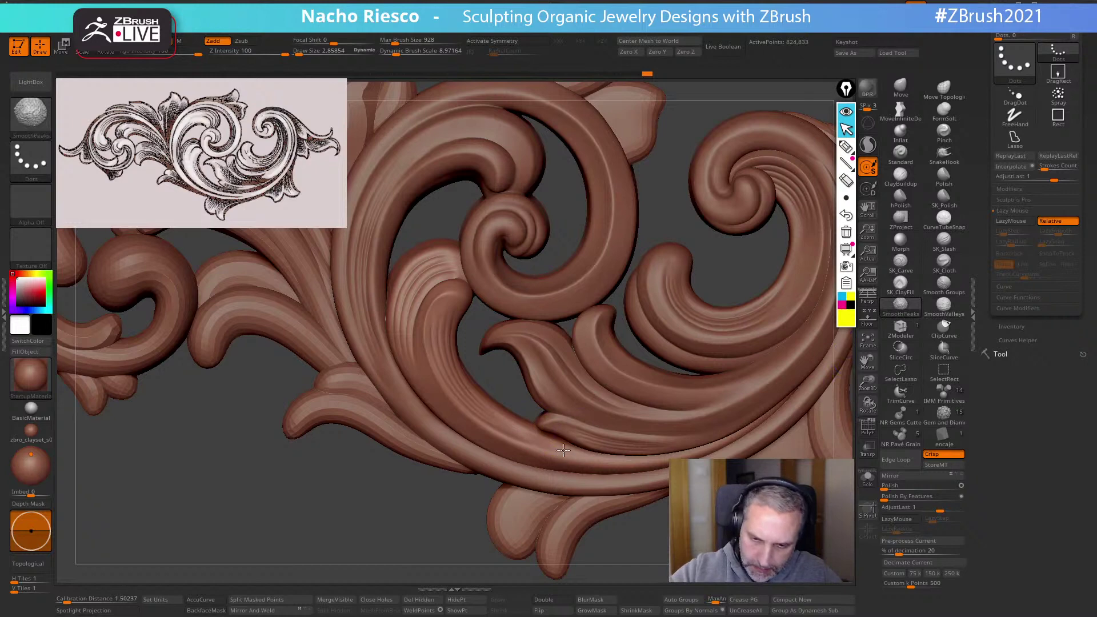
mouse_move(628, 549)
left_mouse_down("alt")
mouse_move(624, 506)
mouse_move(602, 573)
left_mouse_up("alt")
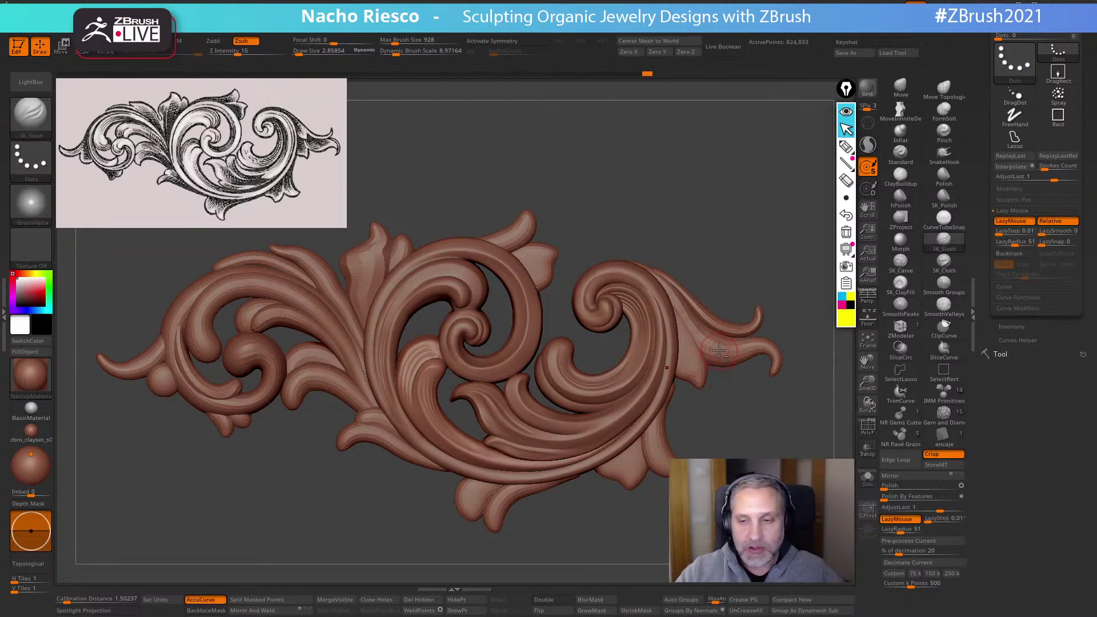
Isolate the outer leaves, mask the right-hand leaf cluster with a lasso and split the masked points into a separate subtool
left_click_drag(712, 421, 636, 455, "alt")
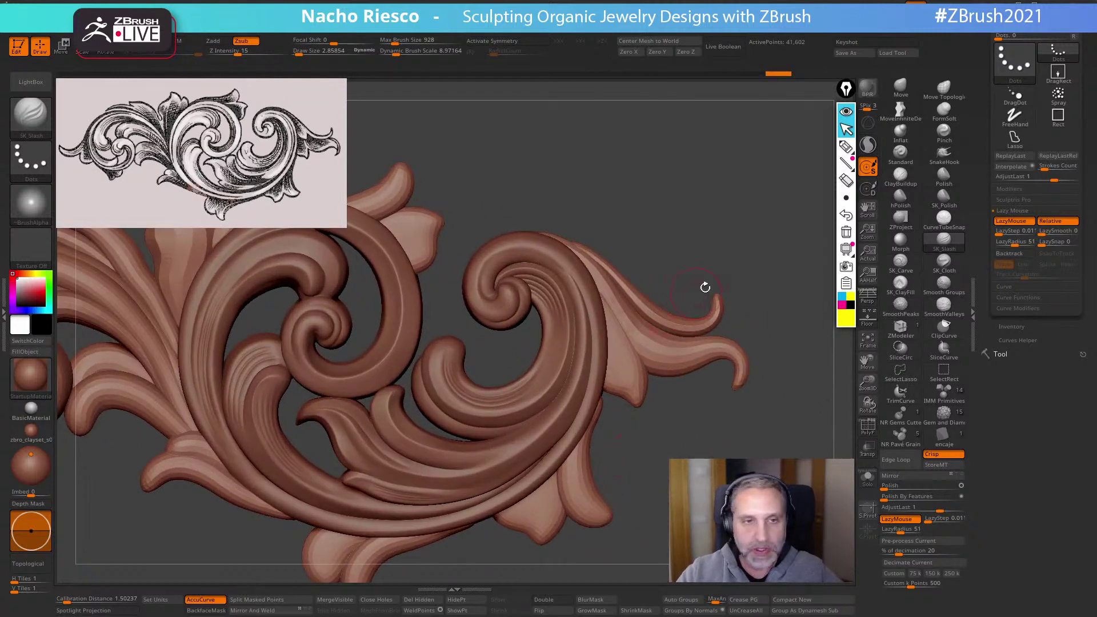
left_click_drag(729, 273, 771, 240)
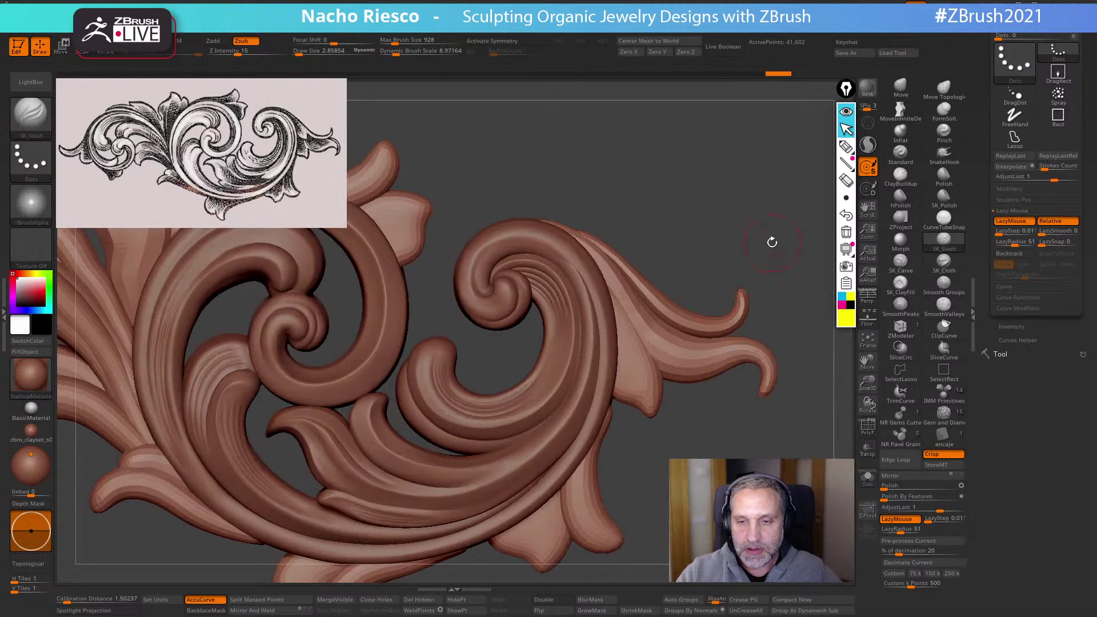
left_click(867, 476)
left_click_drag(778, 480, 764, 440)
key("ctrl")
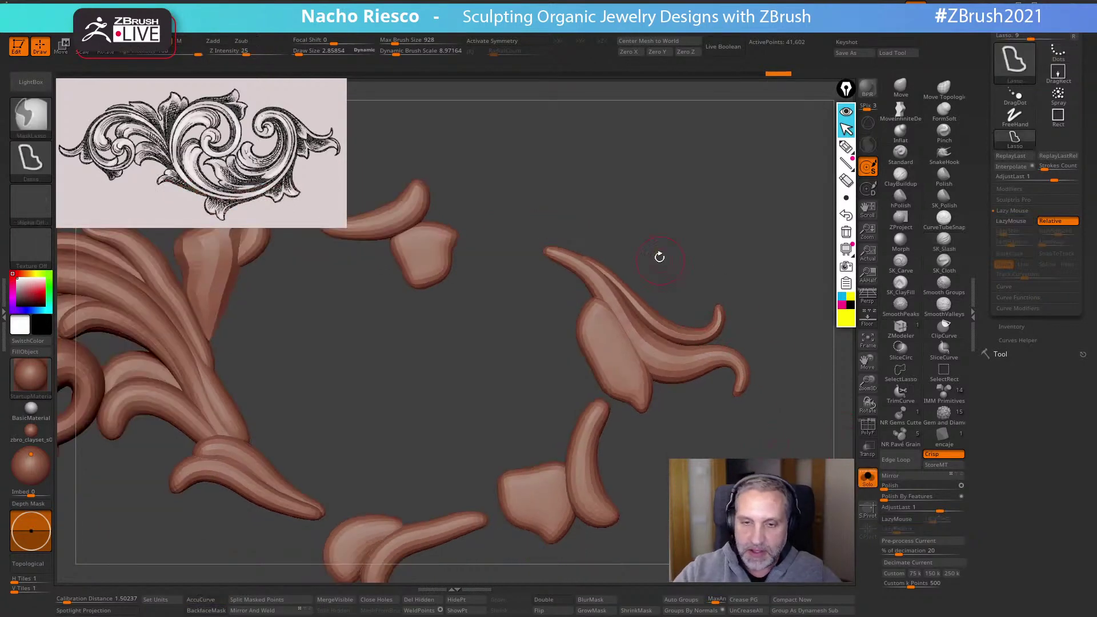
mouse_move(631, 190)
left_mouse_down("ctrl")
mouse_move(542, 300)
mouse_move(568, 373)
mouse_move(588, 392)
mouse_move(614, 405)
mouse_move(797, 403)
mouse_move(755, 267)
left_mouse_up("ctrl")
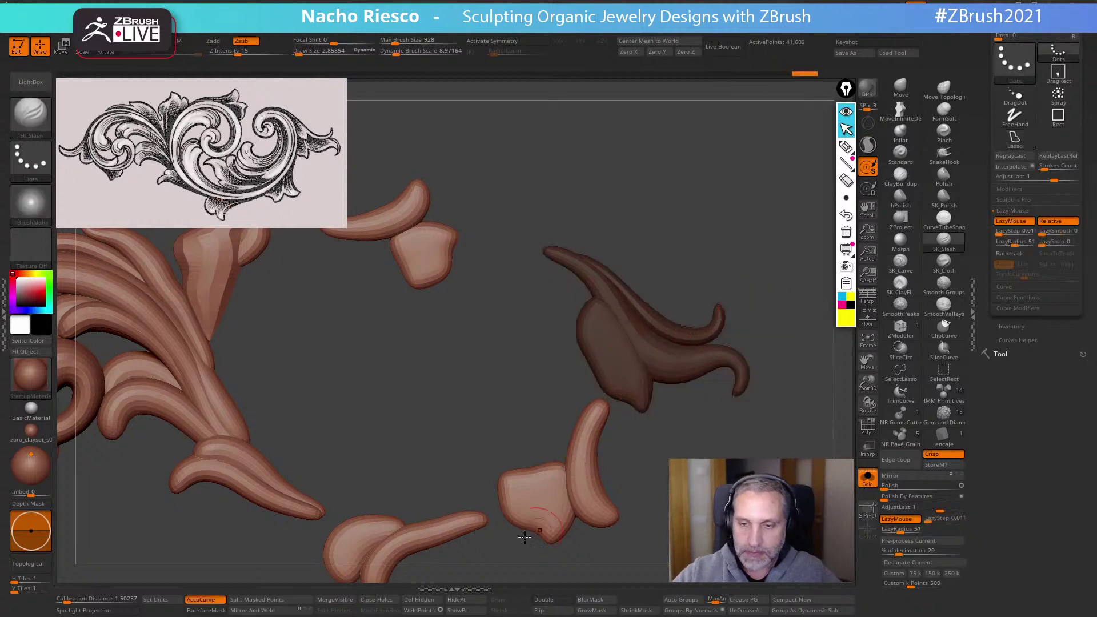
left_click(270, 601)
left_click(868, 477)
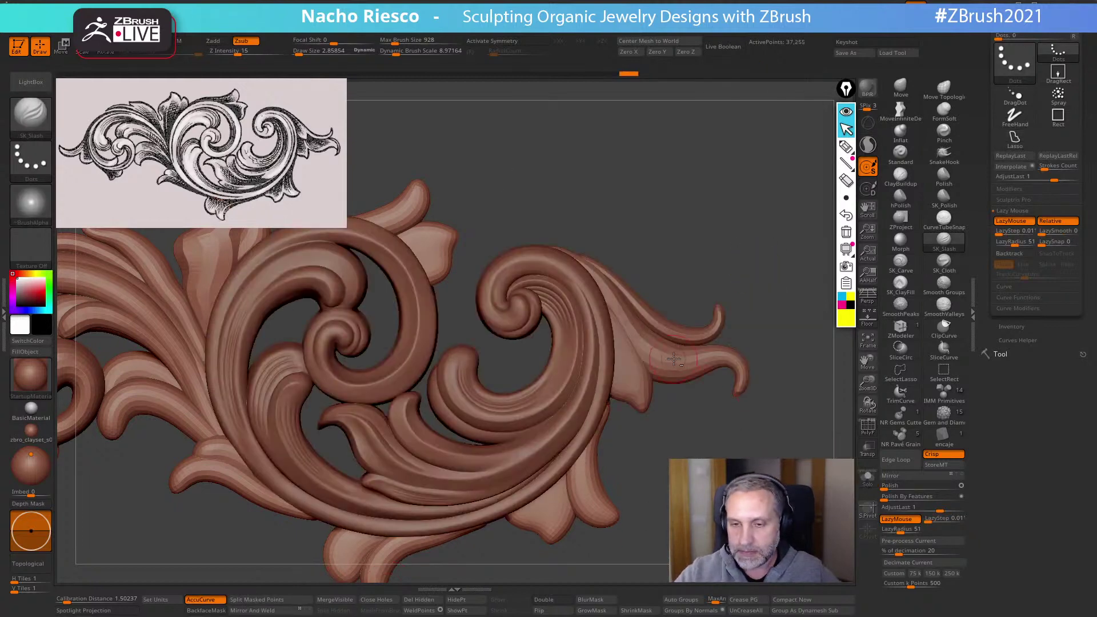
Isolate the right-hand leaf cluster, show only its upper tendril and split off the hidden parts as a separate subtool
left_click(867, 477)
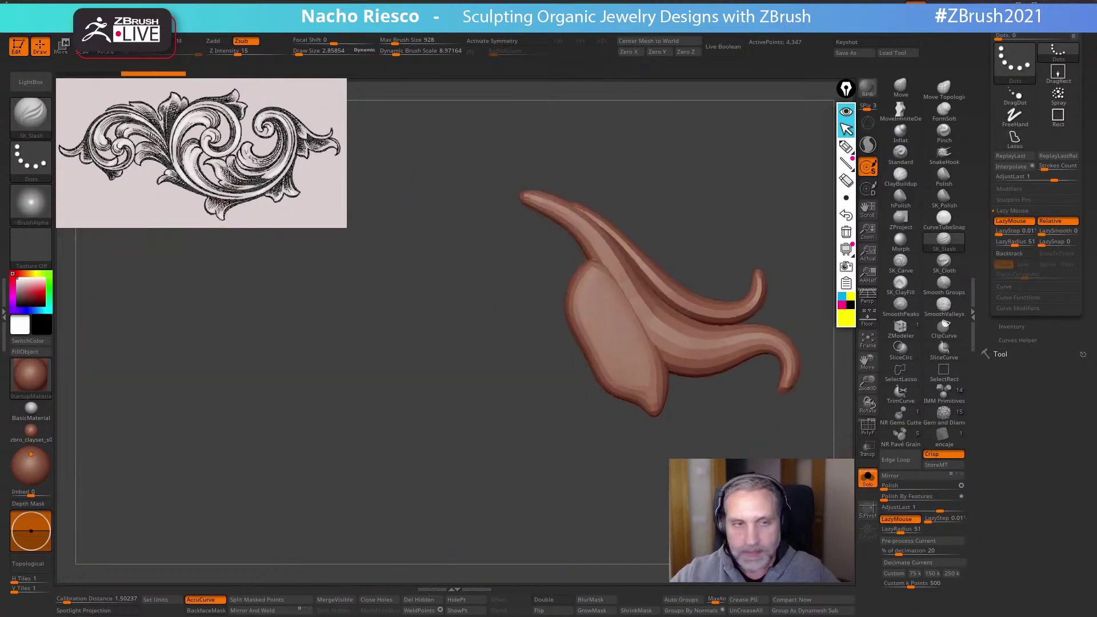
key("f")
left_click_drag(644, 515, 679, 553, "alt")
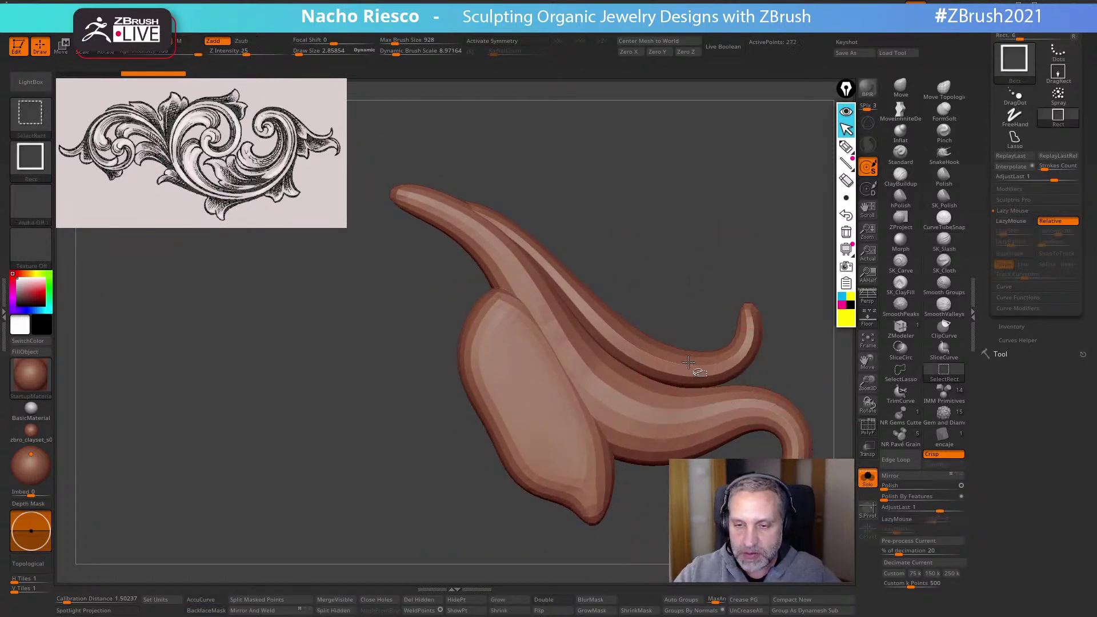
left_click(696, 400, "ctrl+shift")
left_click(338, 610)
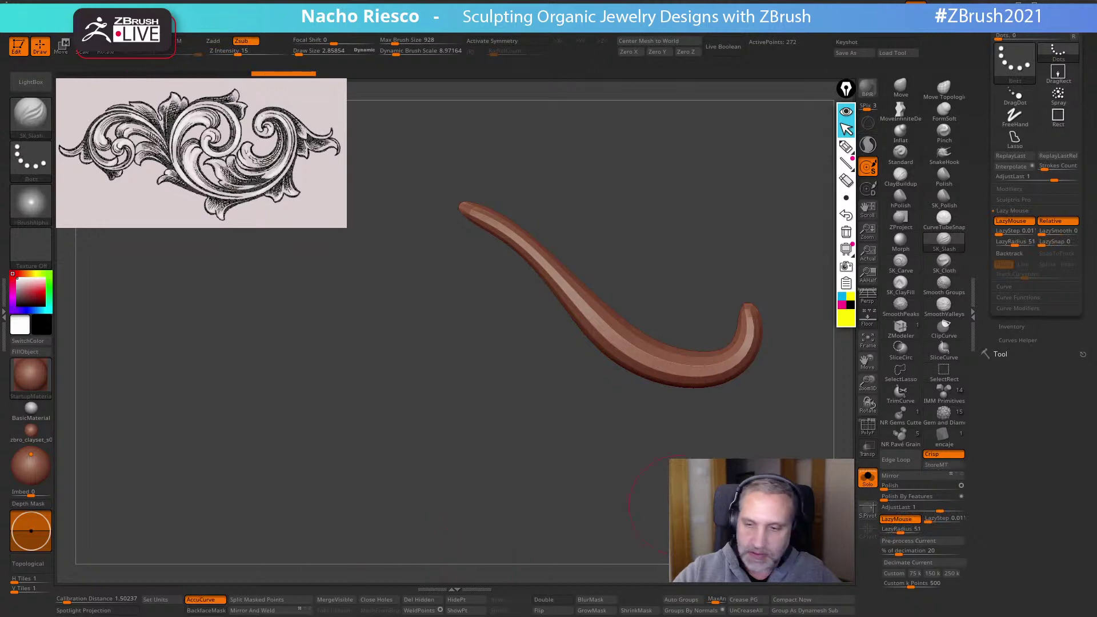
Make the cluster's larger leaf piece active, isolate it in Solo mode and subdivide it to smooth its surface
left_click(868, 478)
left_click(784, 453, "alt")
left_click(868, 477)
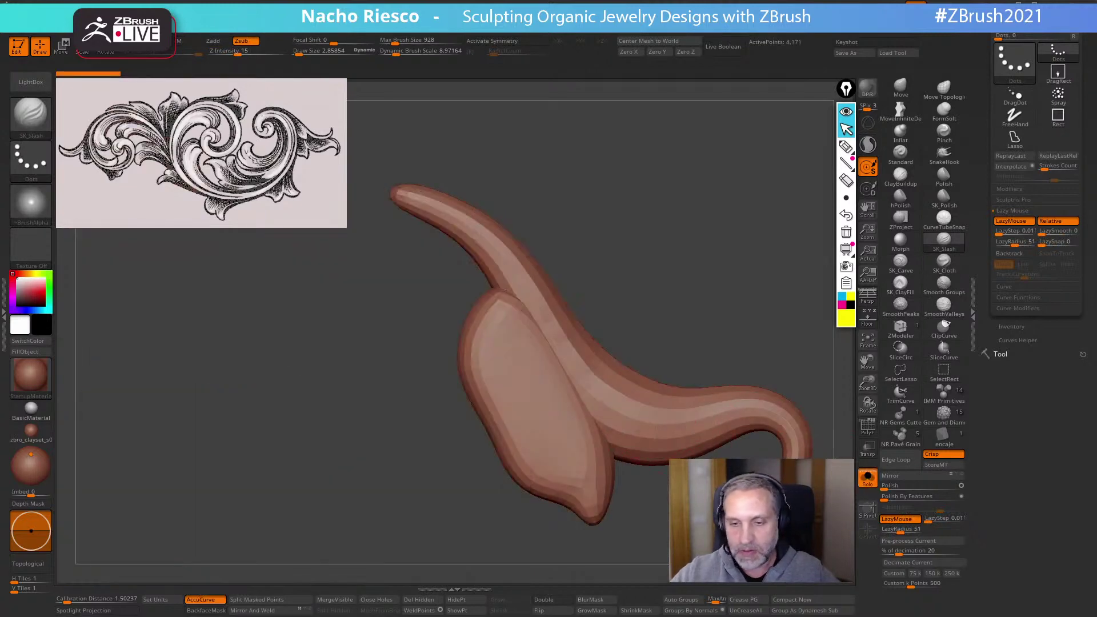
key("ctrl+d")
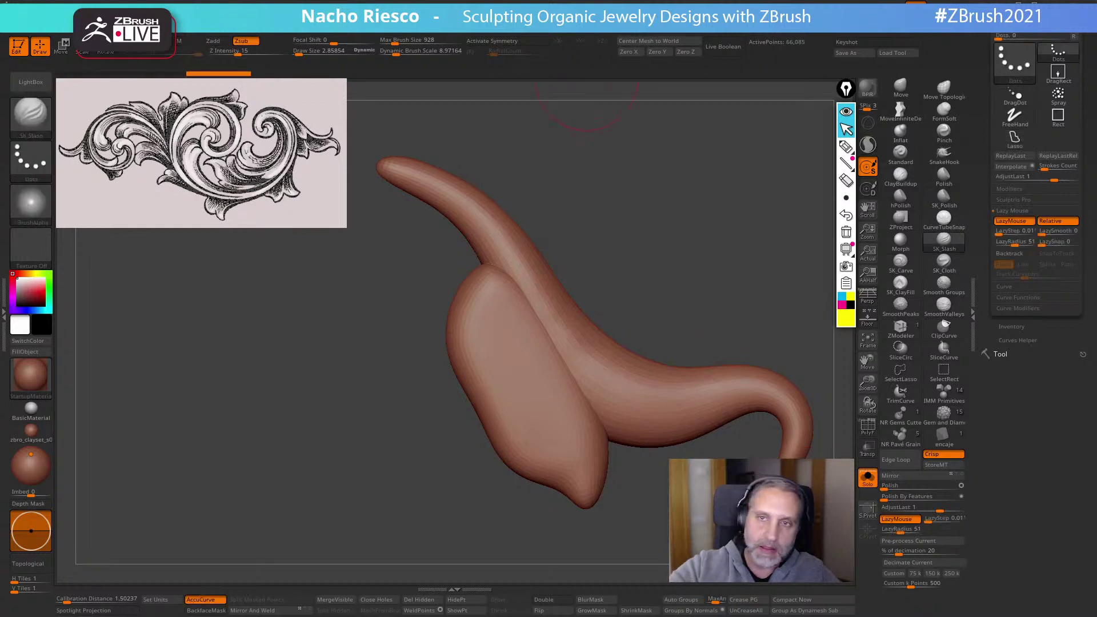
left_click(628, 15)
left_click(652, 210)
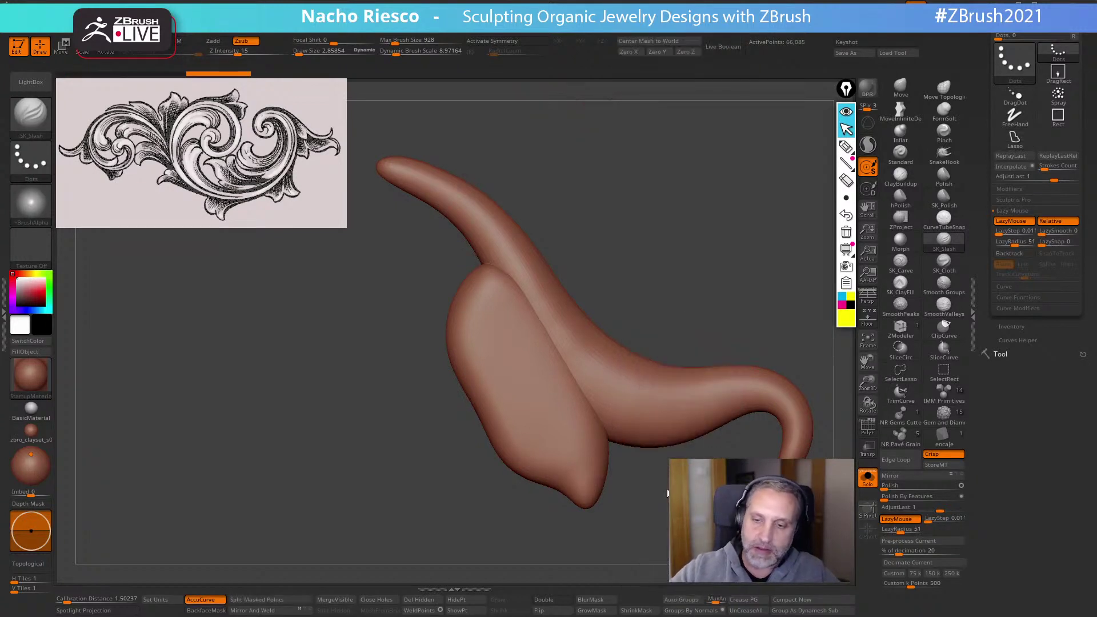
mouse_move(696, 498)
left_mouse_down()
mouse_move(759, 503)
mouse_move(728, 497)
left_mouse_up()
Undo the larger leaf piece's subdivision and inspect its split edge from an angle
left_click(727, 318, "ctrl+shift")
left_click(797, 253, "ctrl+shift")
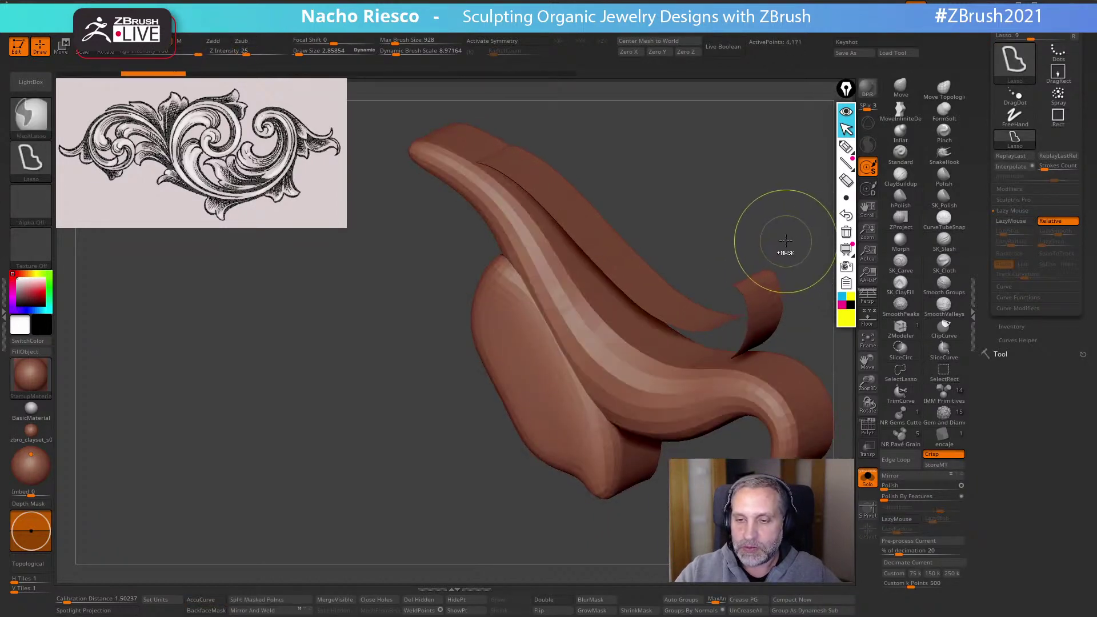
left_click(791, 266, "ctrl+shift")
left_click_drag(792, 266, 764, 320)
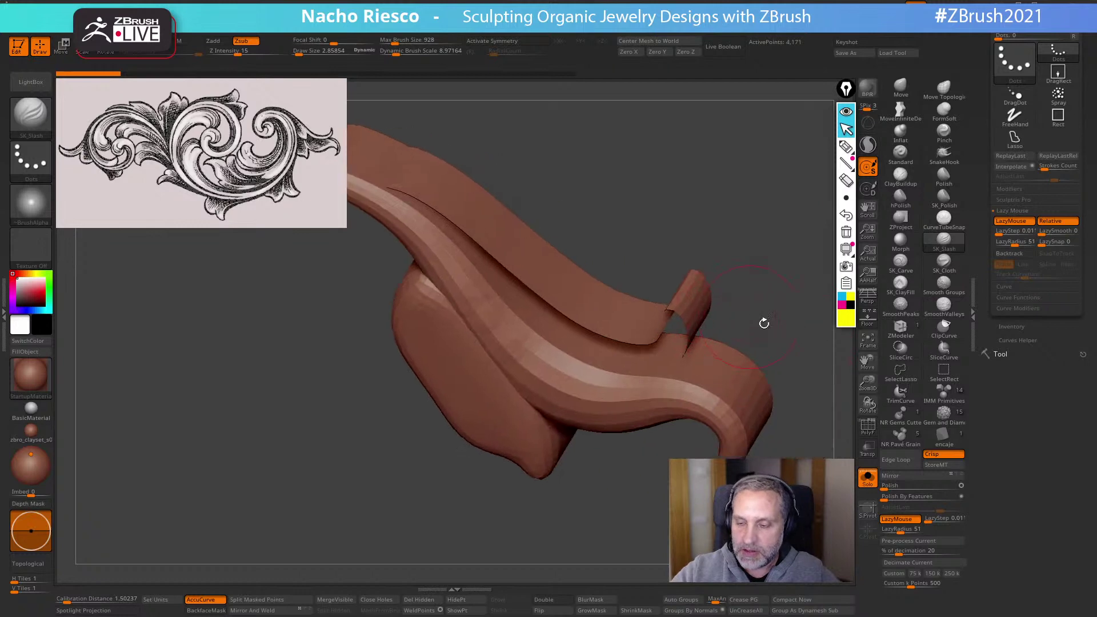
left_click(867, 477)
left_click(867, 477)
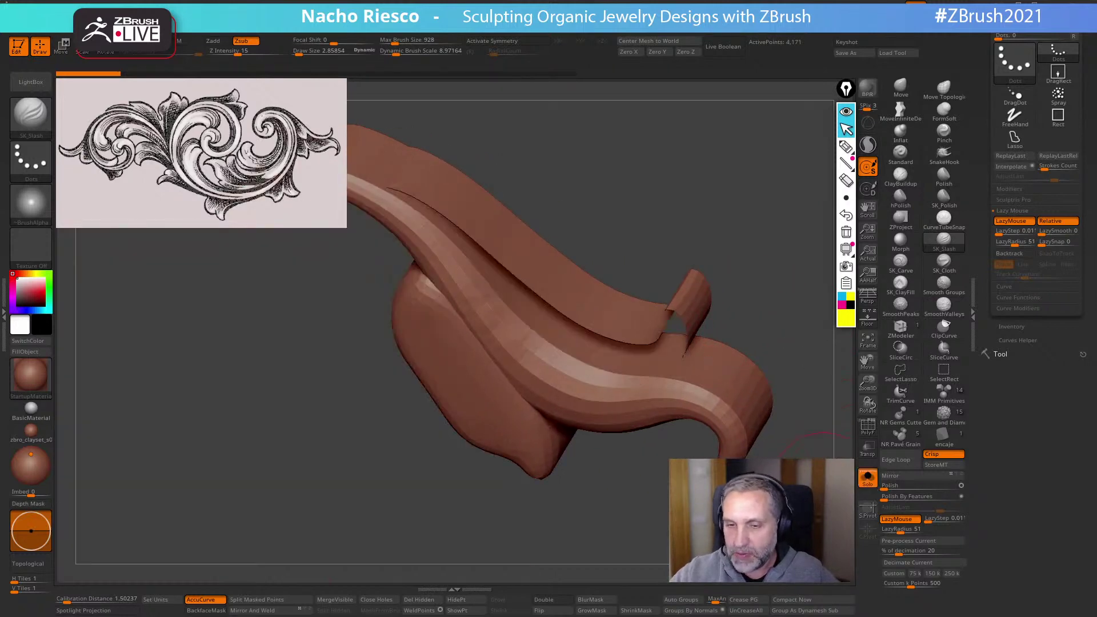
Make the split-off upper tendril the active subtool and turn on PolyFrame to examine its polygroup
left_click(1000, 354)
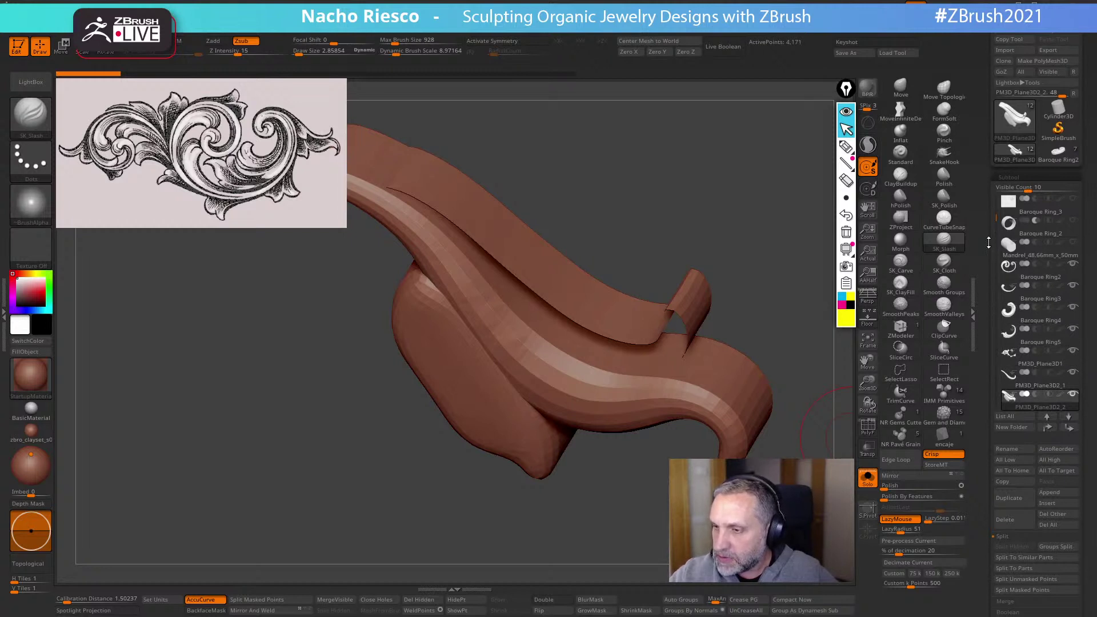
scroll(1023, 348, "down", 2)
left_click(1035, 341)
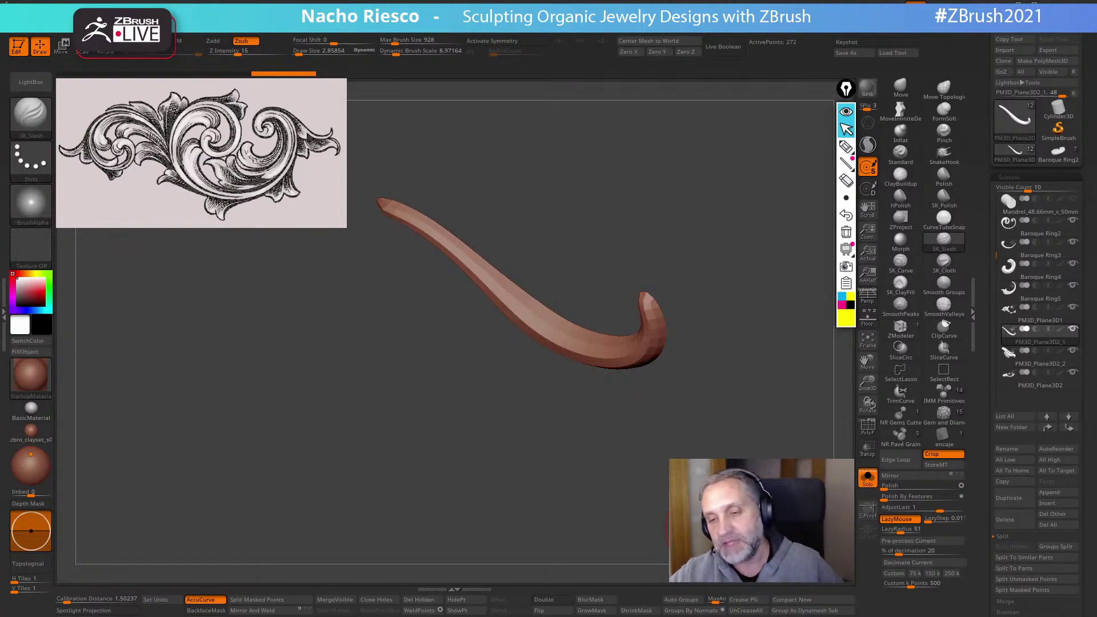
left_click(868, 428)
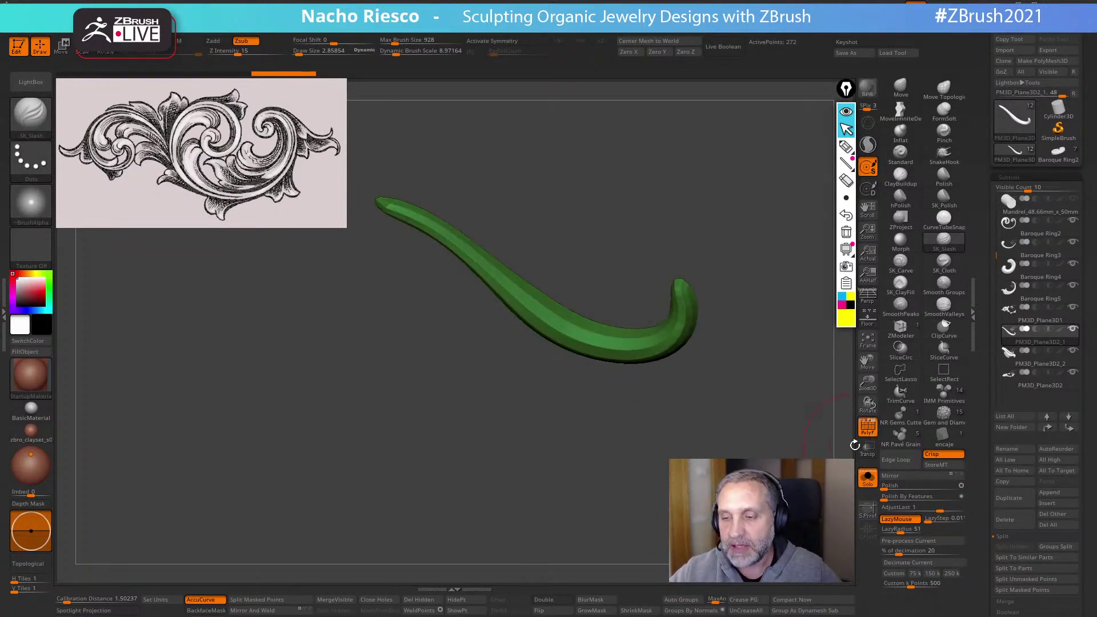
mouse_move(785, 491)
left_mouse_down()
mouse_move(833, 413)
mouse_move(771, 434)
mouse_move(743, 466)
left_mouse_up()
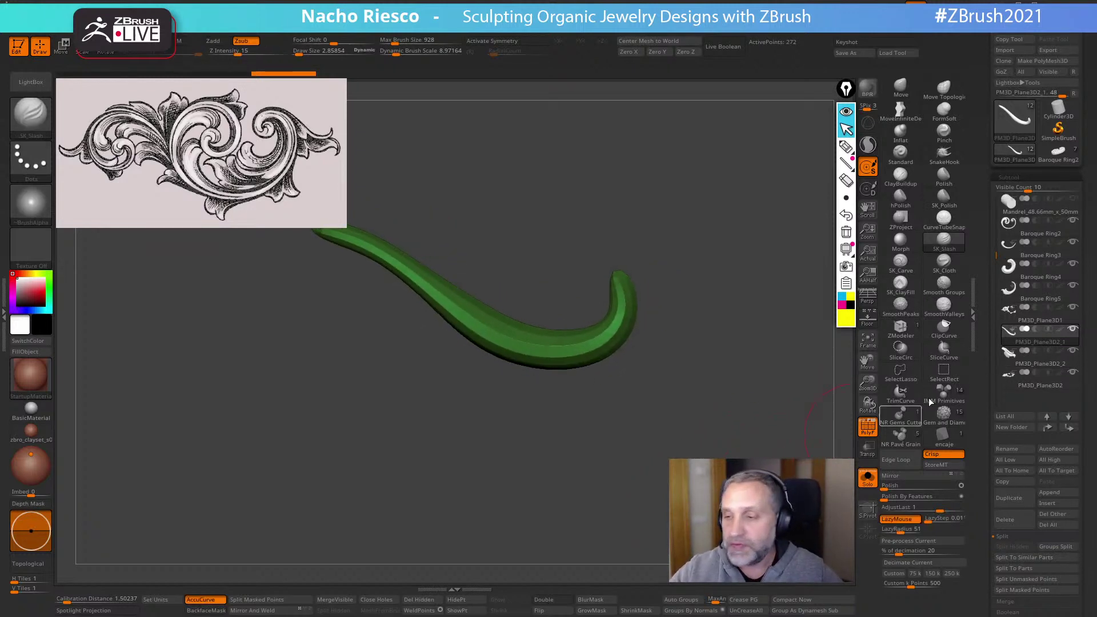
Merge the tendril with the larger leaf piece below it using MergeDown, and turn off PolyFrame
left_click_drag(980, 491, 980, 383)
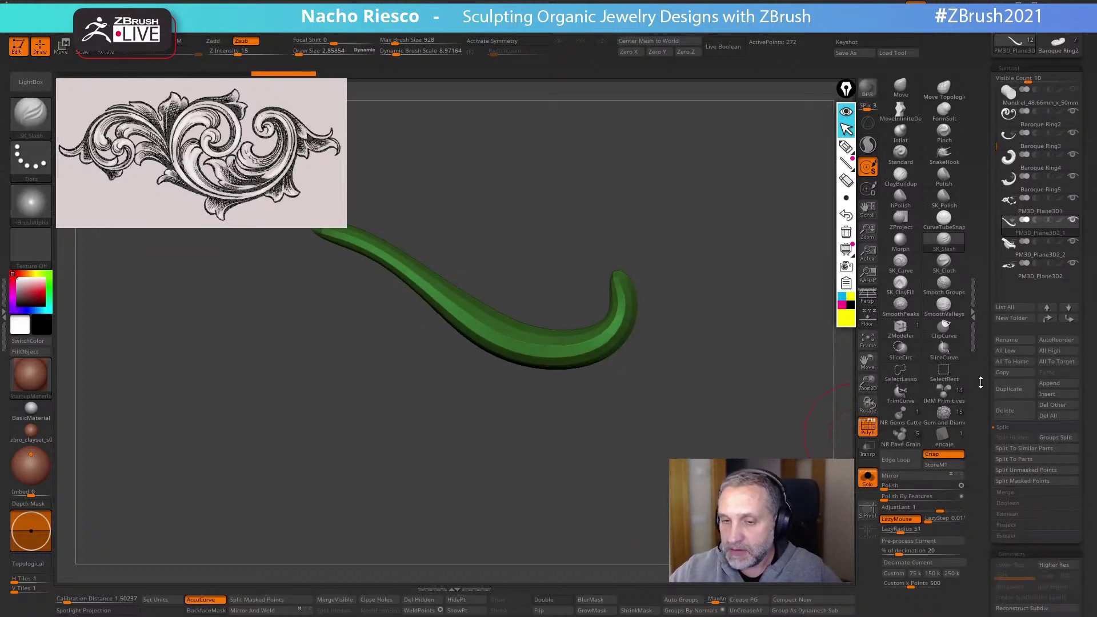
left_click_drag(982, 433, 987, 405)
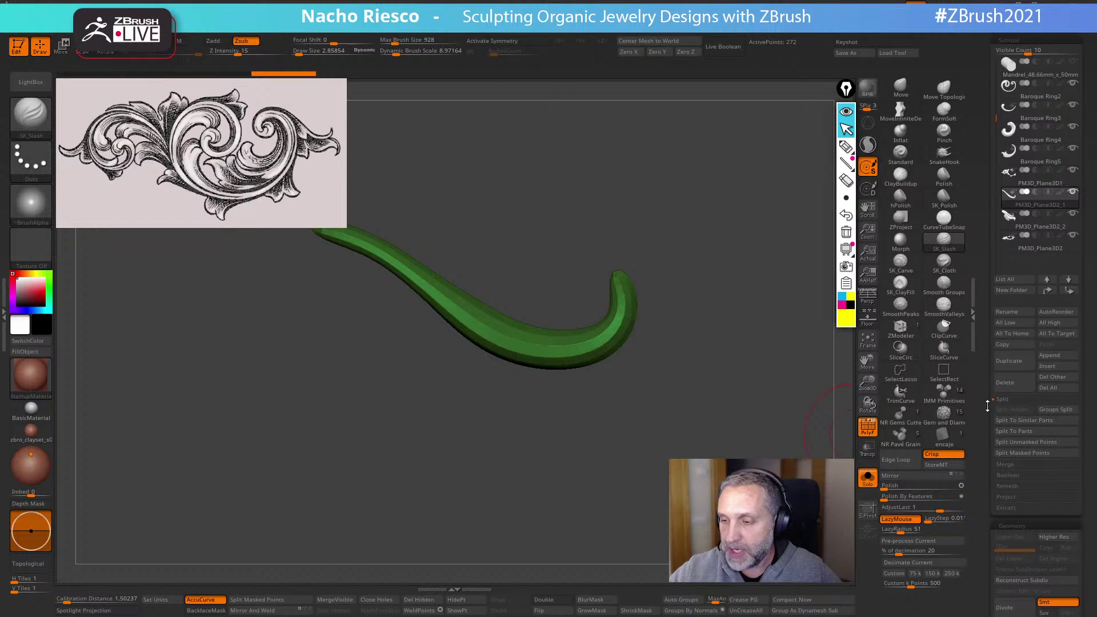
left_click(1017, 463)
left_click(1017, 420)
left_click_drag(791, 417, 746, 457)
left_click(867, 427)
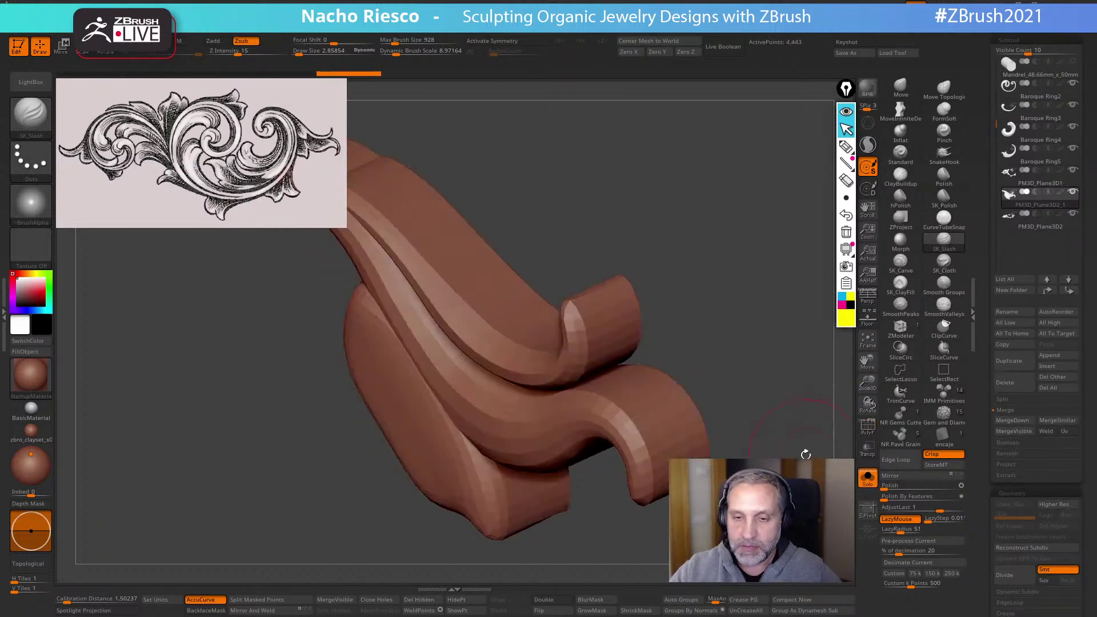
Try subdividing the merged leaf and tendril piece once to check its split edges
left_click_drag(811, 434, 742, 452)
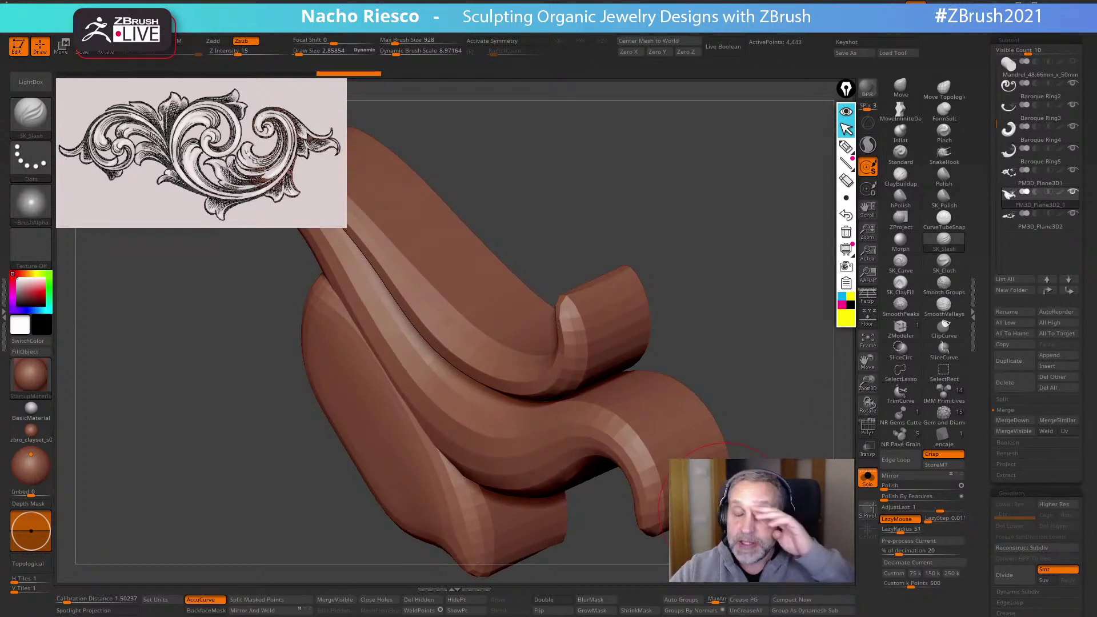
scroll(982, 420, "down", 3)
scroll(983, 420, "down", 1)
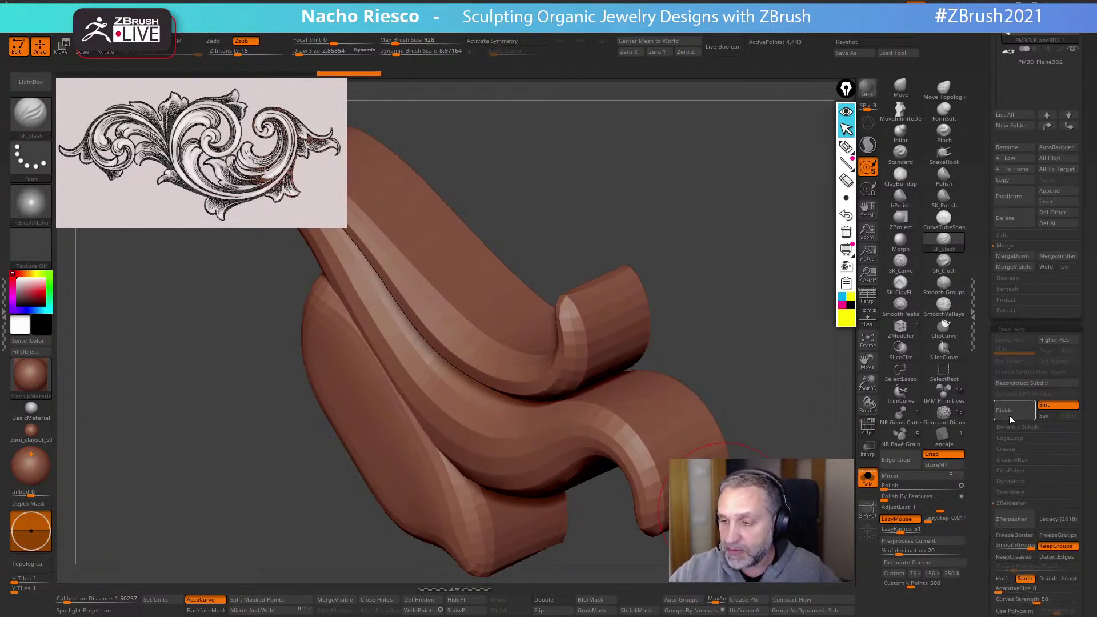
left_click(1009, 411)
left_click_drag(760, 366, 737, 382)
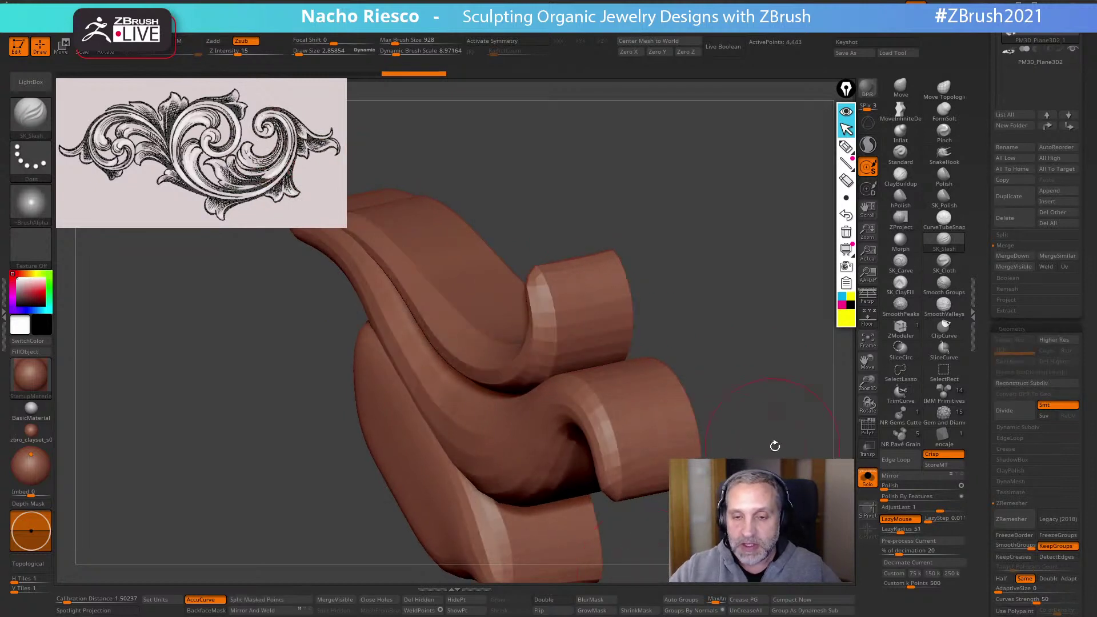
key("shift+d")
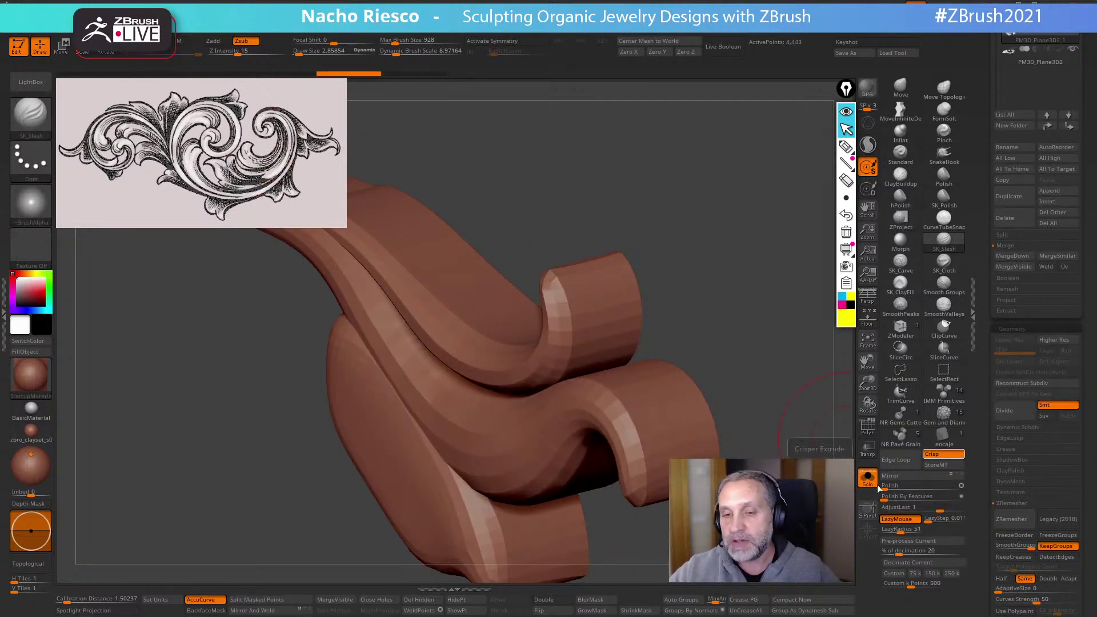
Weld the points of the merged leaf piece, checking the surface with one trial subdivision that is undone
left_click_drag(988, 464, 990, 379)
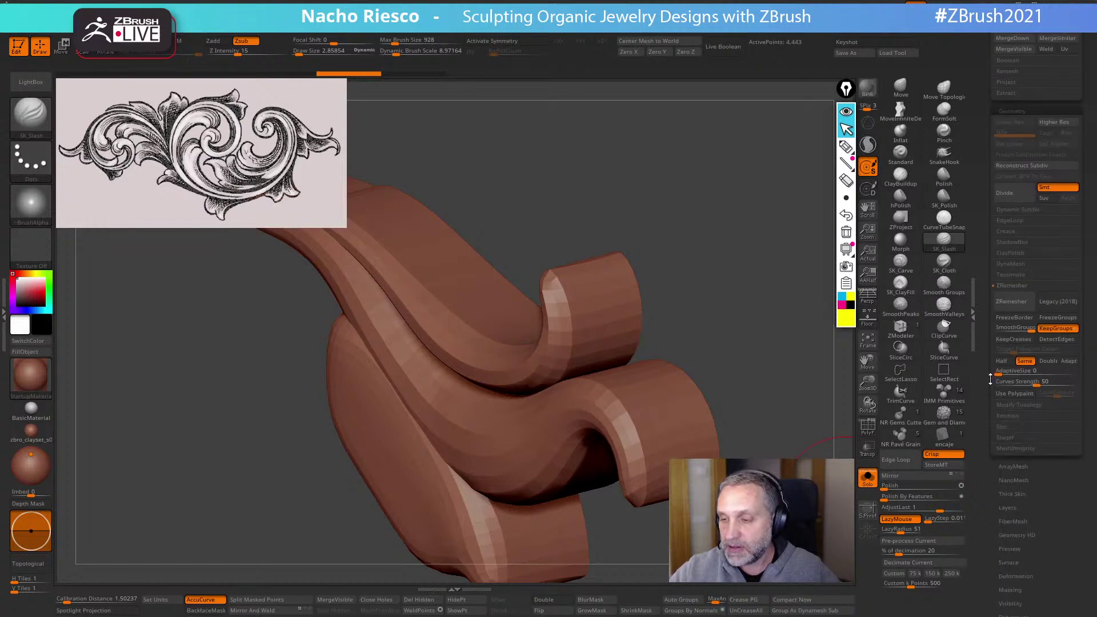
left_click(1024, 405)
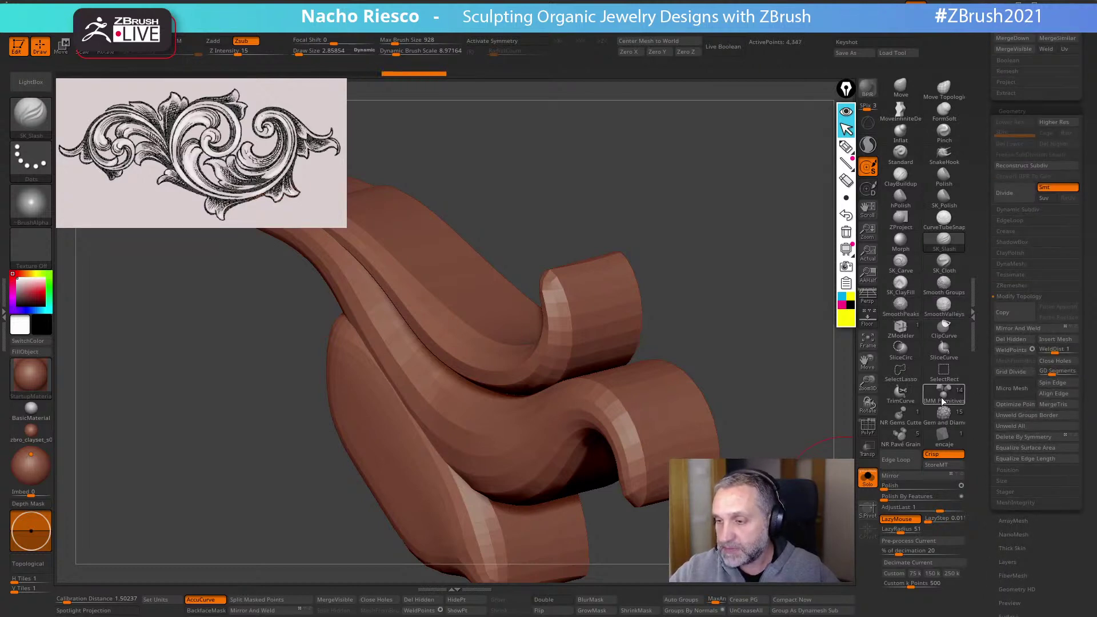
key("ctrl+d")
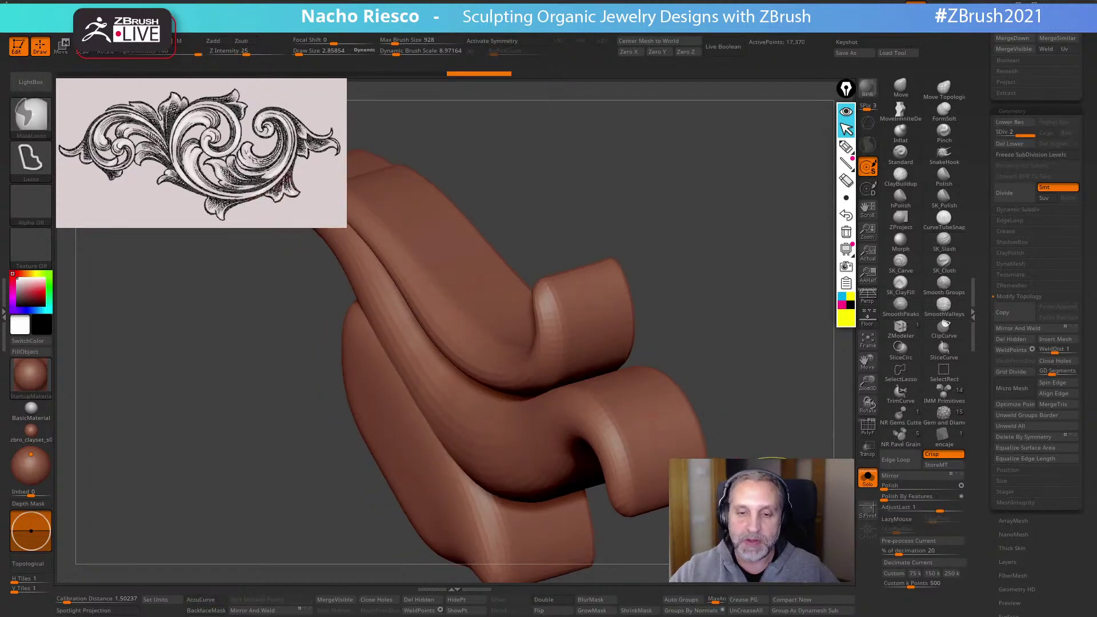
key("ctrl+z")
Mask the lower leaf and split it from the upper tendril into separate subtools, leaving Solo mode
left_click_drag(772, 514, 806, 505, "shift")
key("w")
left_click_drag(621, 323, 636, 452, "ctrl")
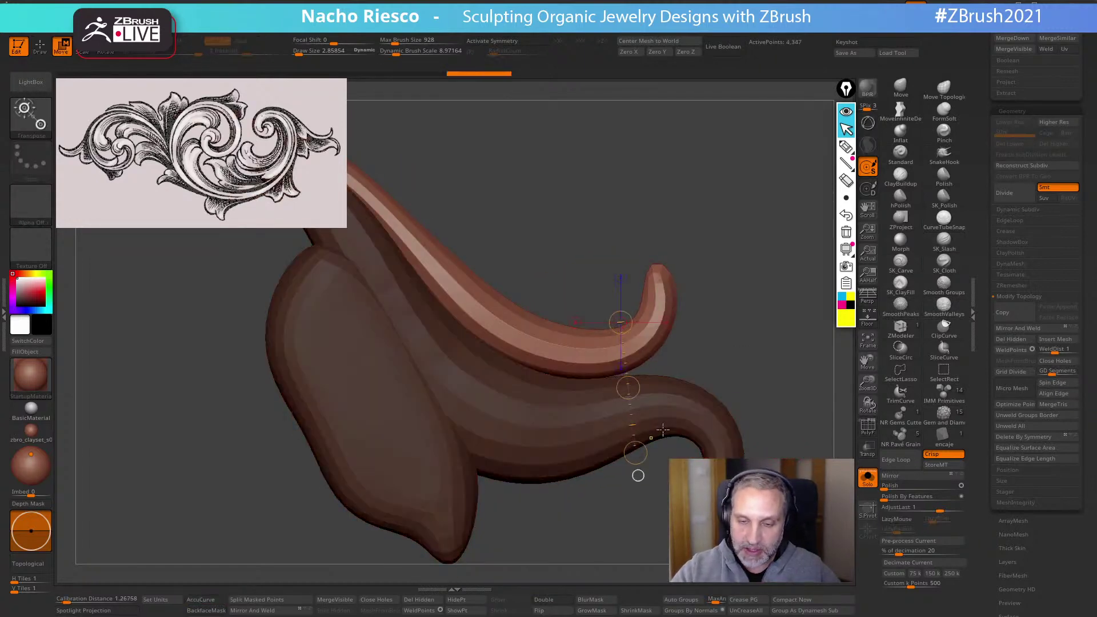
left_click_drag(753, 372, 741, 270, "alt")
left_click(276, 600)
key("q")
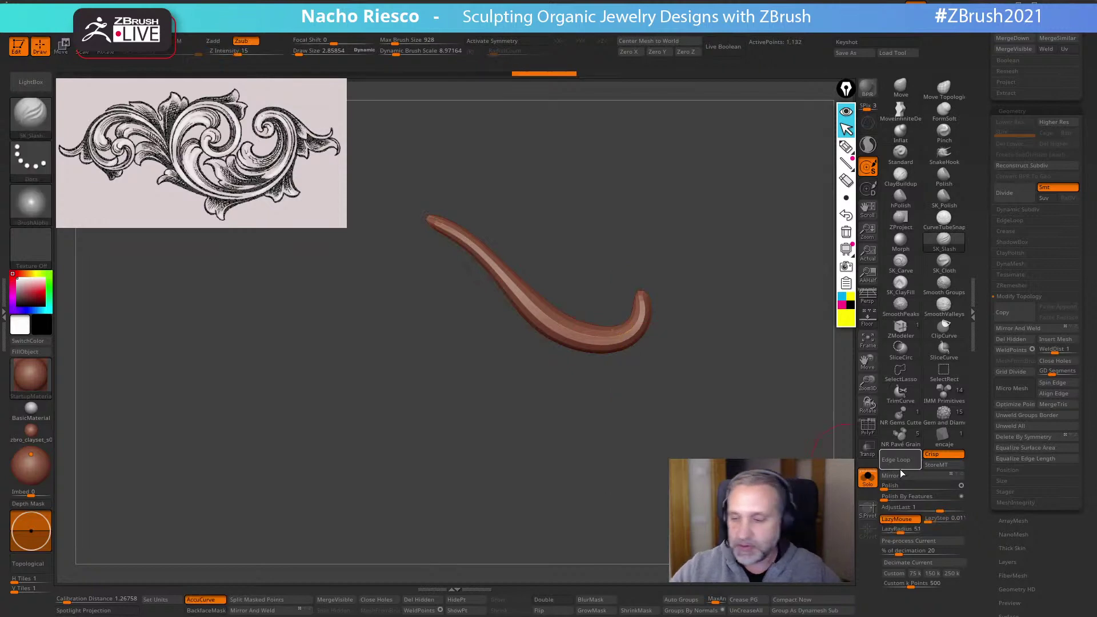
left_click(867, 477)
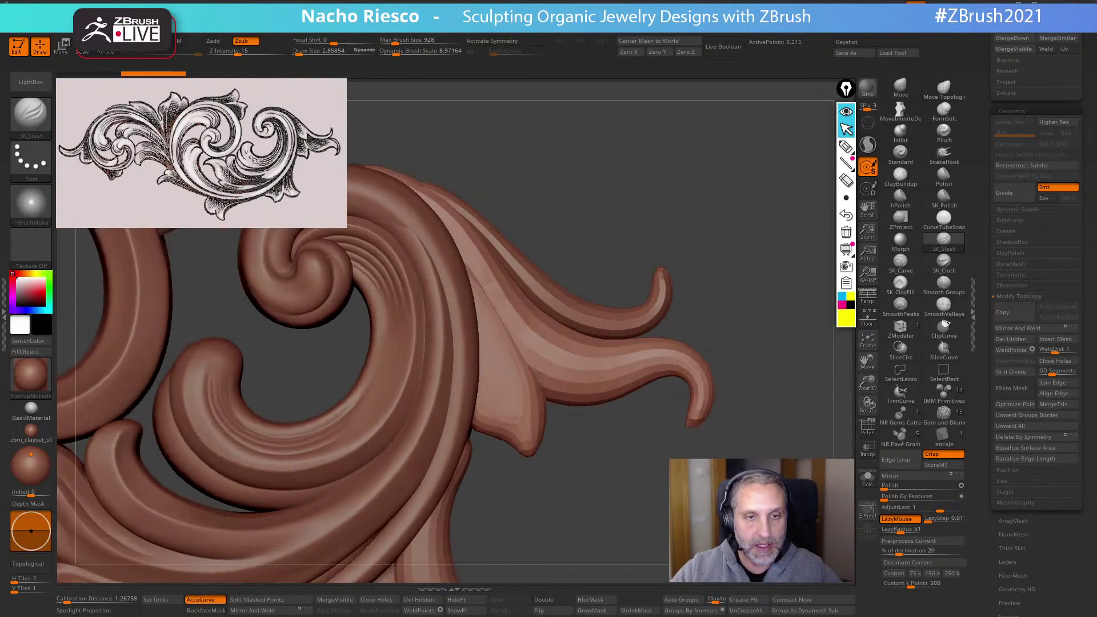
Subdivide the lower leaf piece twice and isolate it in Solo mode
key("ctrl+d")
key("ctrl+d")
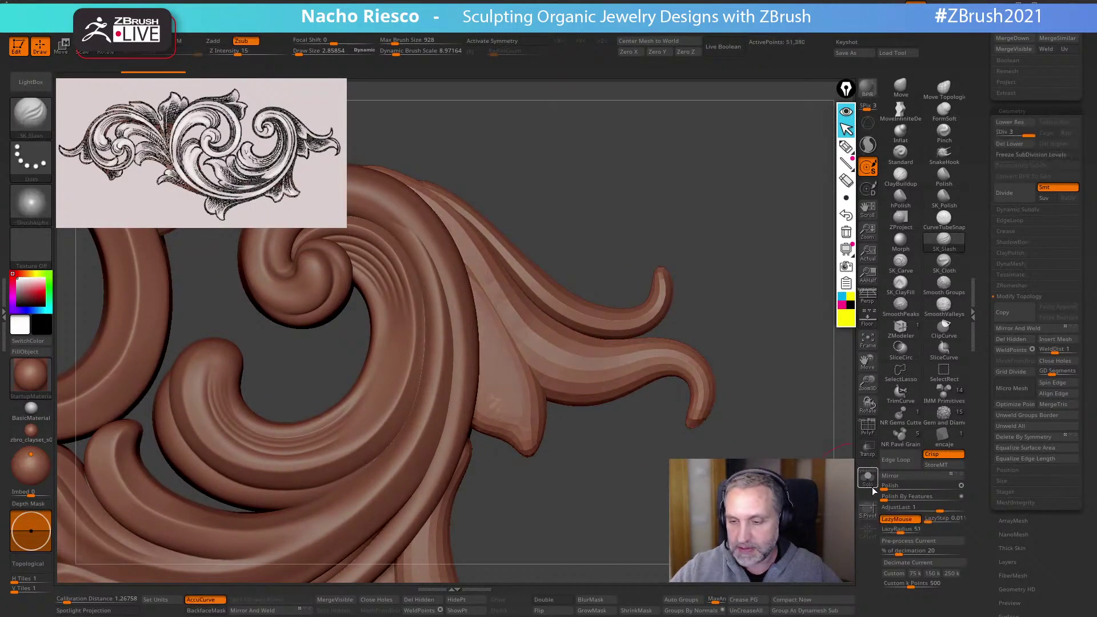
left_click(868, 481)
scroll(1037, 228, "up", 5)
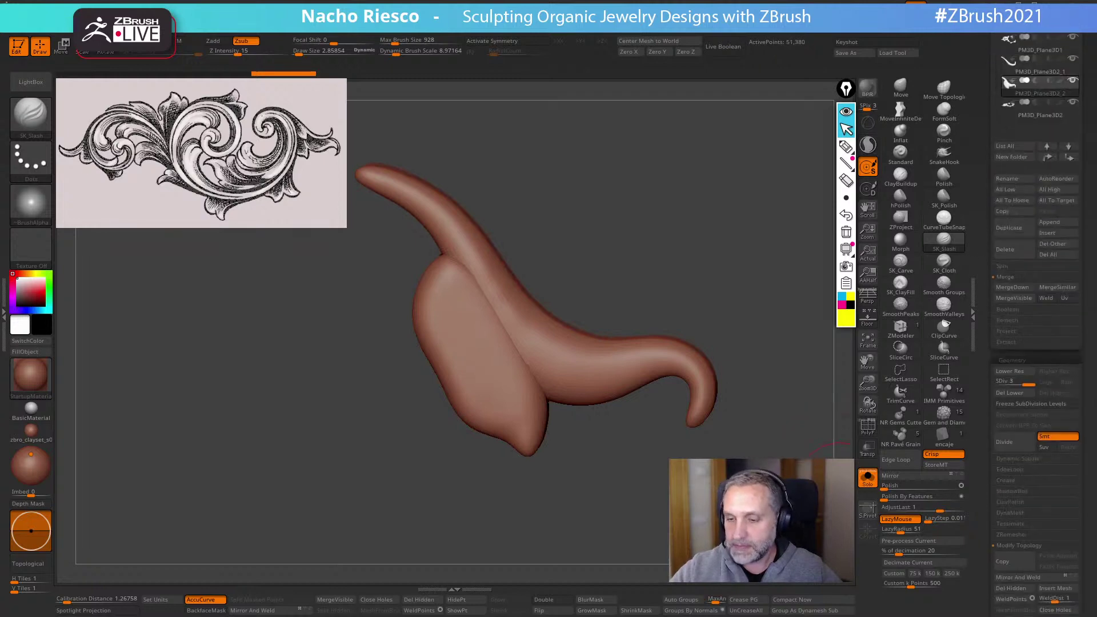
Select the overlapping original leaf cluster in the full view, and return to the subdivided leaf piece PM3D_Plane3D2_2 in Solo mode
left_click(867, 477)
left_click(657, 411, "alt")
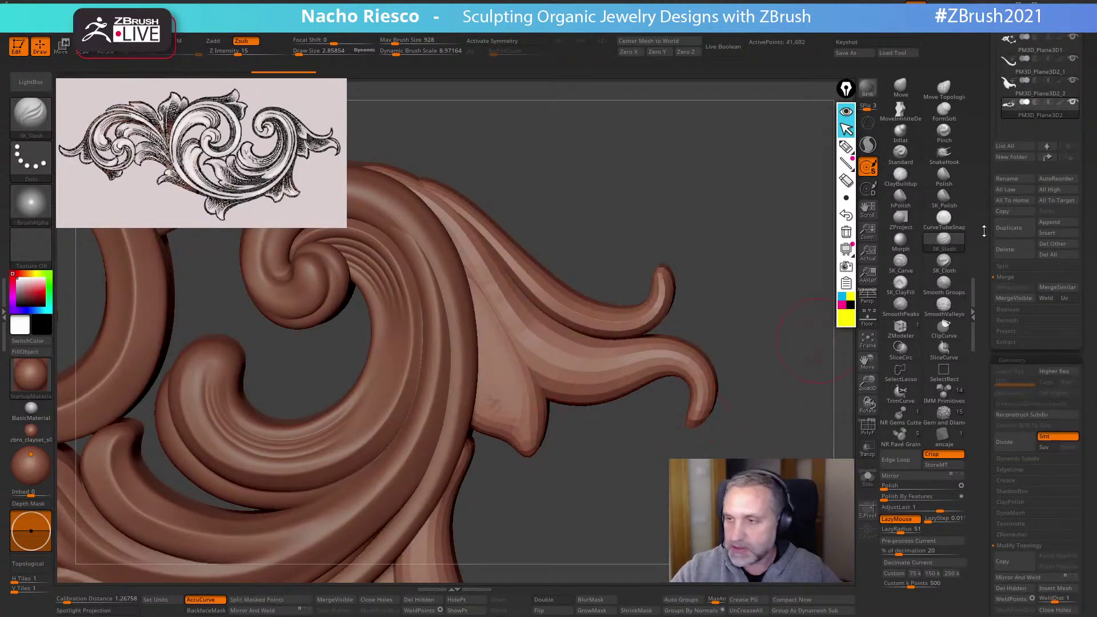
scroll(984, 231, "up", 3)
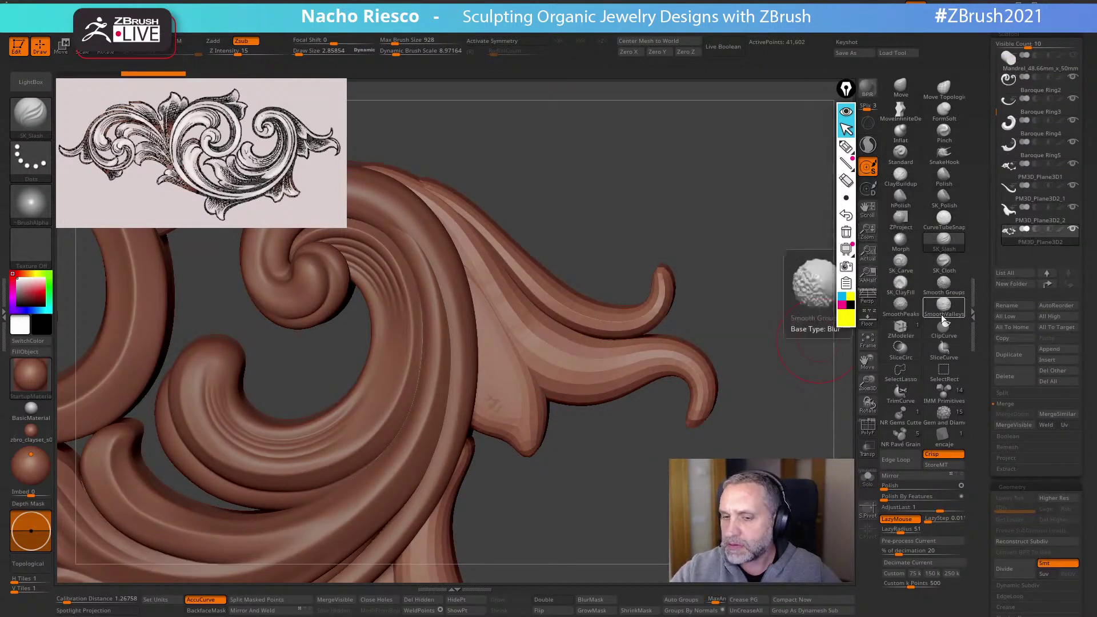
left_click(1029, 214)
left_click(867, 477)
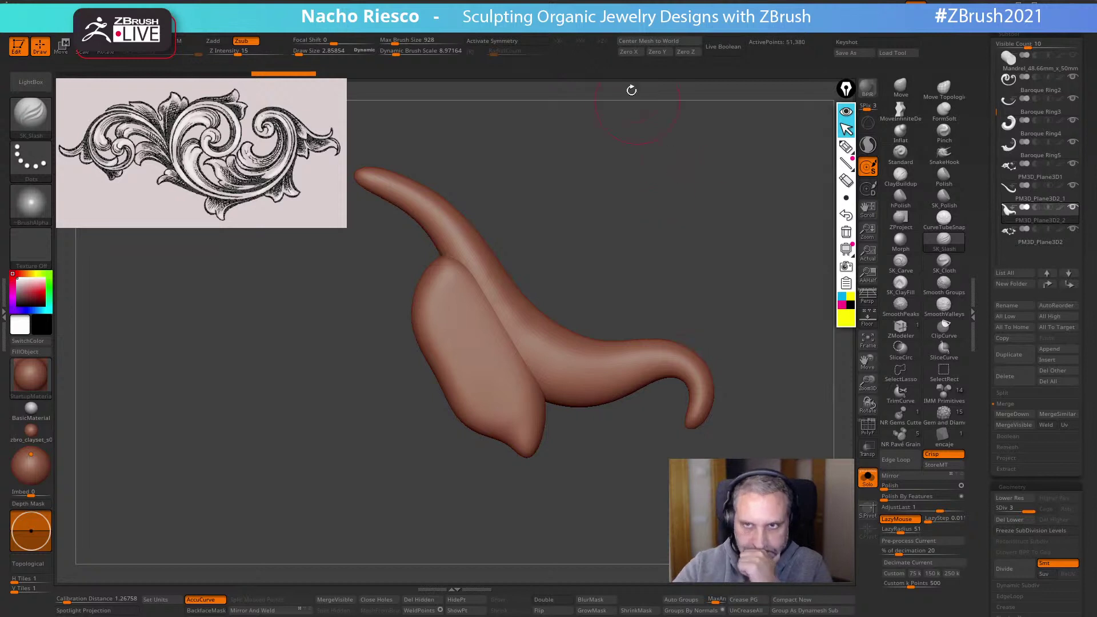
Try remeshing the isolated leaf piece with the DynaMesh Utility at a polycount of 0.9 million
left_click(626, 6)
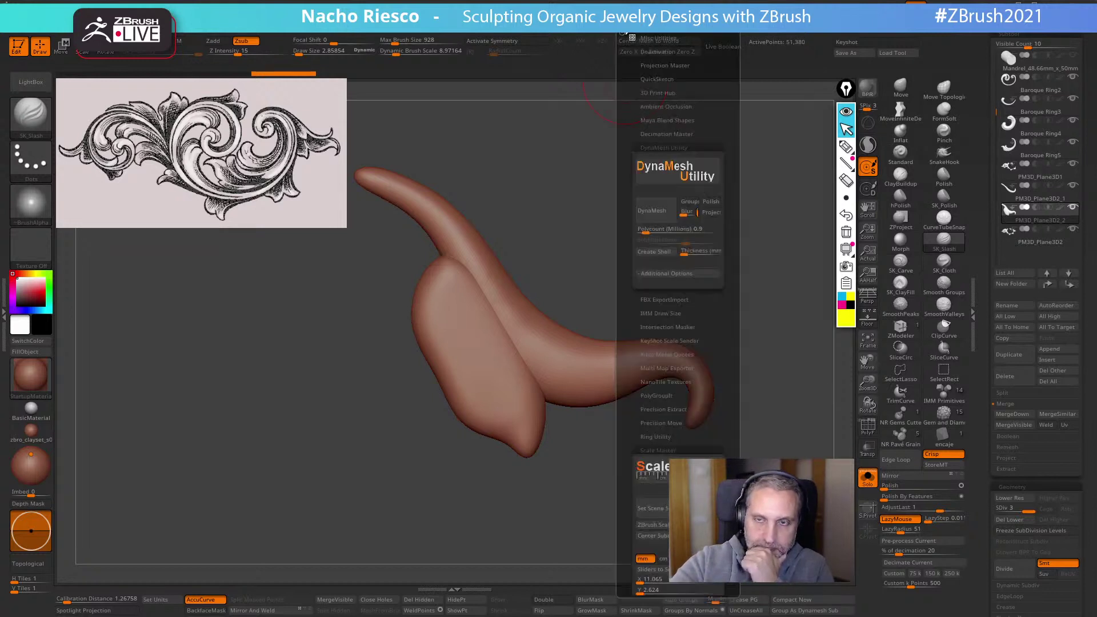
left_click(658, 214)
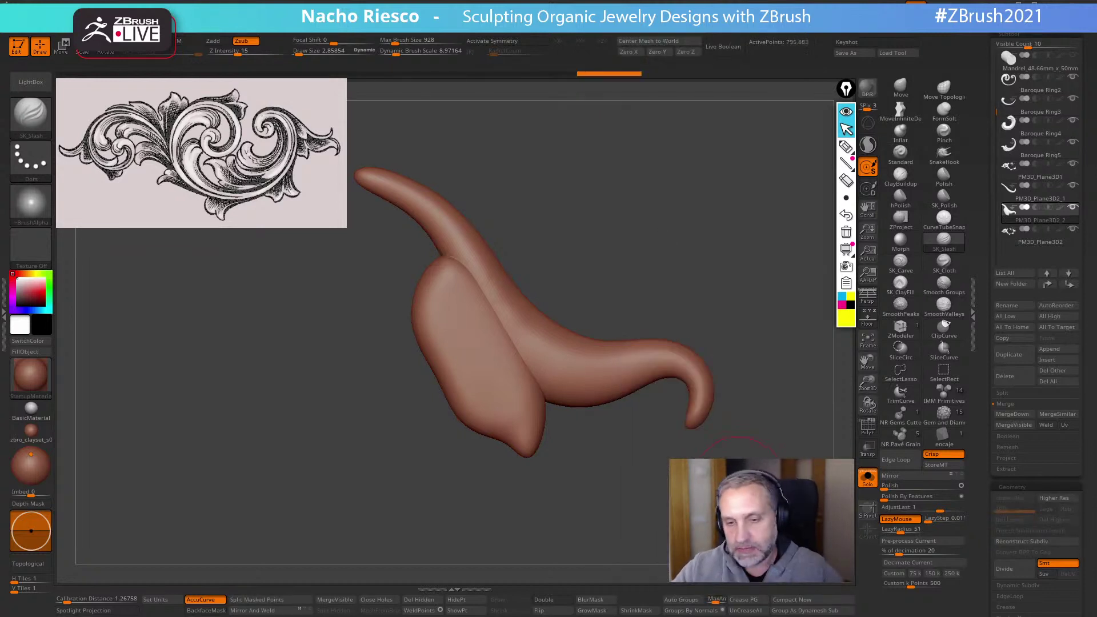
mouse_move(622, 439)
left_mouse_down("alt")
mouse_move(620, 459)
mouse_move(651, 478)
left_mouse_up("alt")
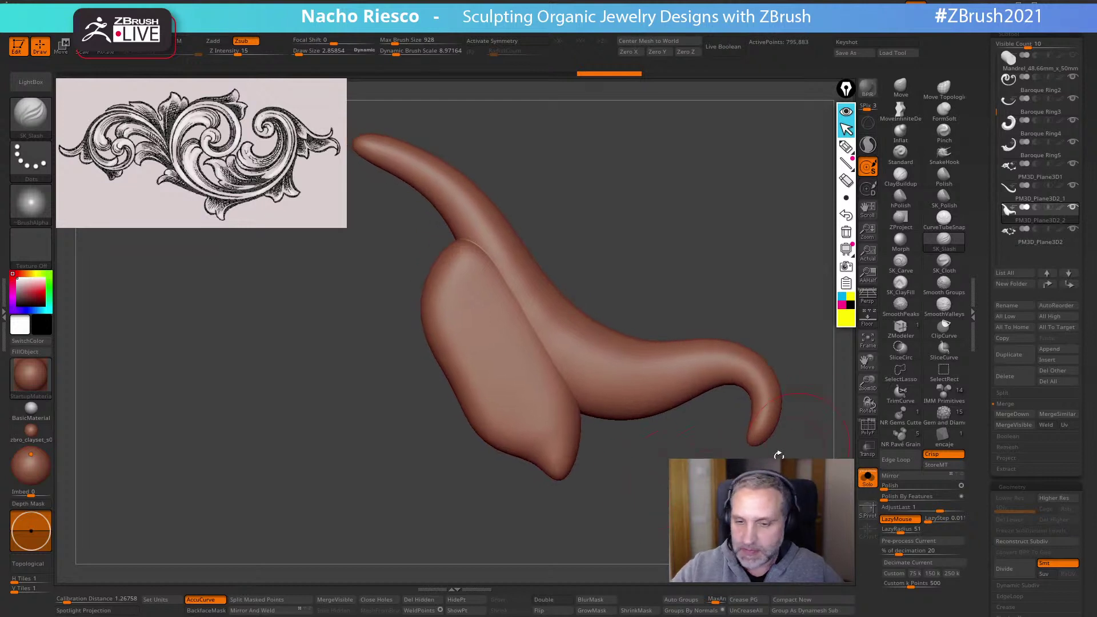
key("ctrl+z")
Examine the polygroups of the isolated leaf piece by turning PolyFrame on and off
key("w")
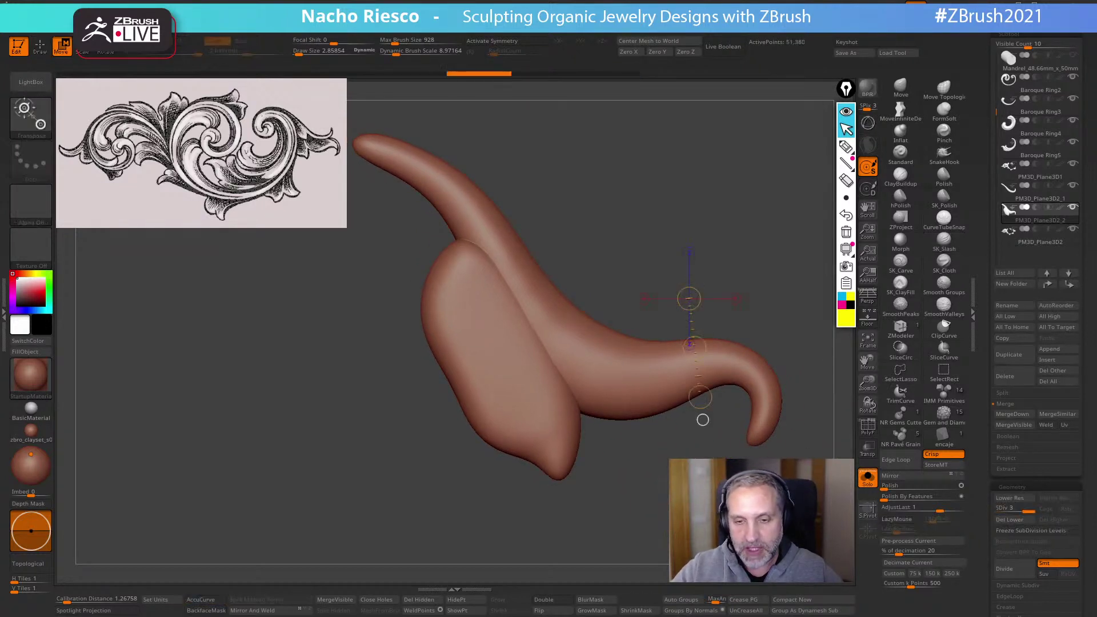
left_click(866, 425)
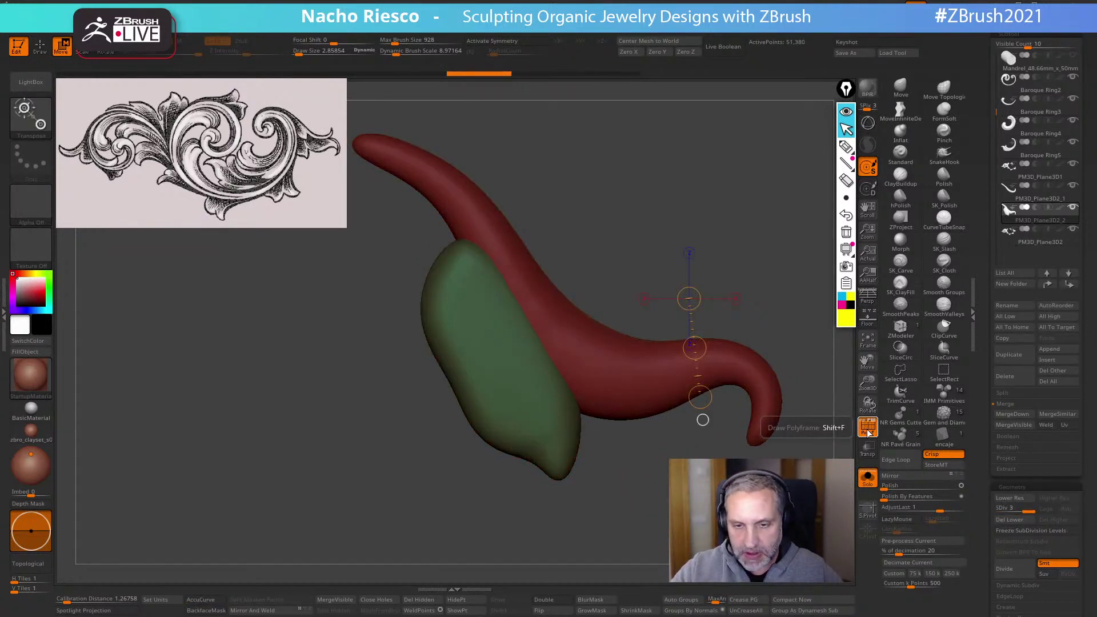
left_click(866, 425)
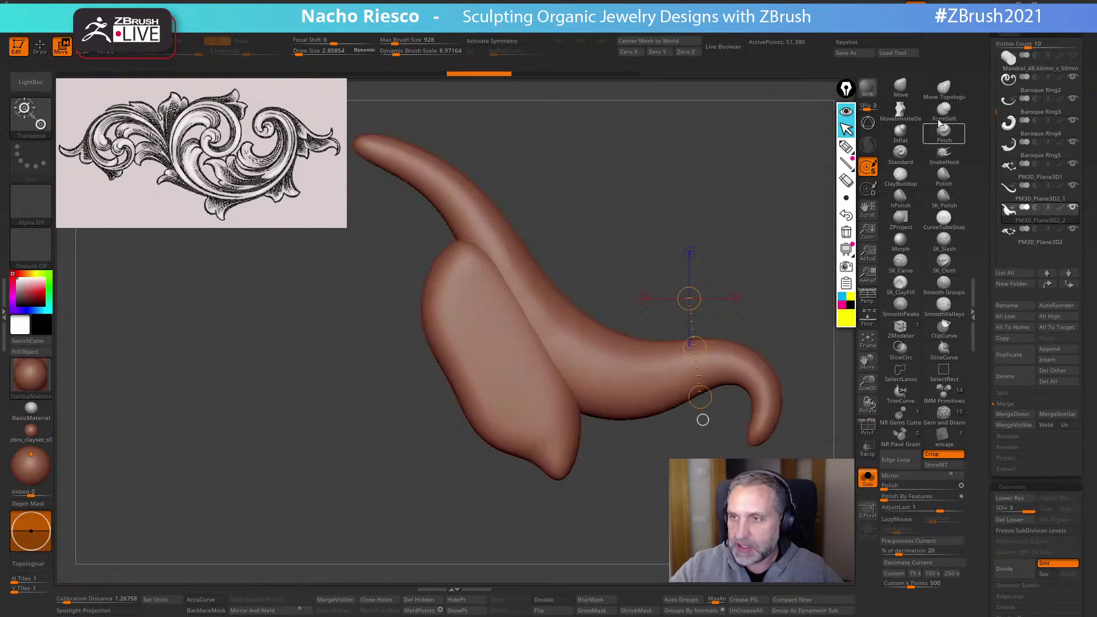
Choose the MoveInfiniteDepth brush, show the full ornament and hide the overlapping original leaf cluster PM3D_Plane3D2
left_click(901, 110)
left_click(867, 477)
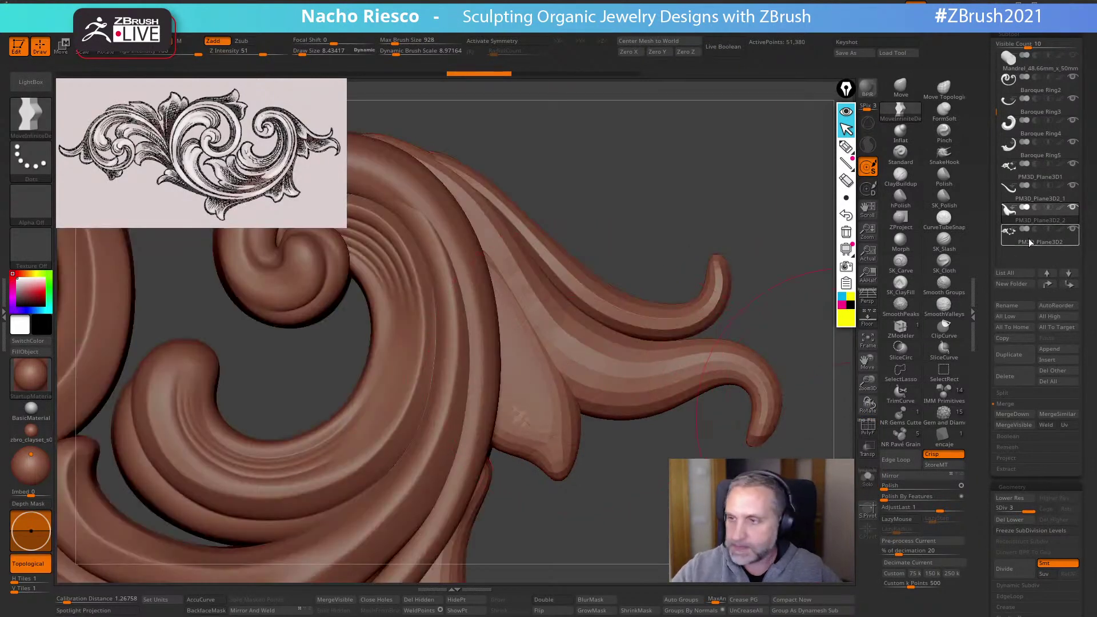
left_click(1074, 230)
Reshape the lower leaf's contour to close the gap beneath the upper tendril, using MoveInfiniteDepth at draw size about 5.18
key("s")
left_click_drag(629, 368, 600, 369)
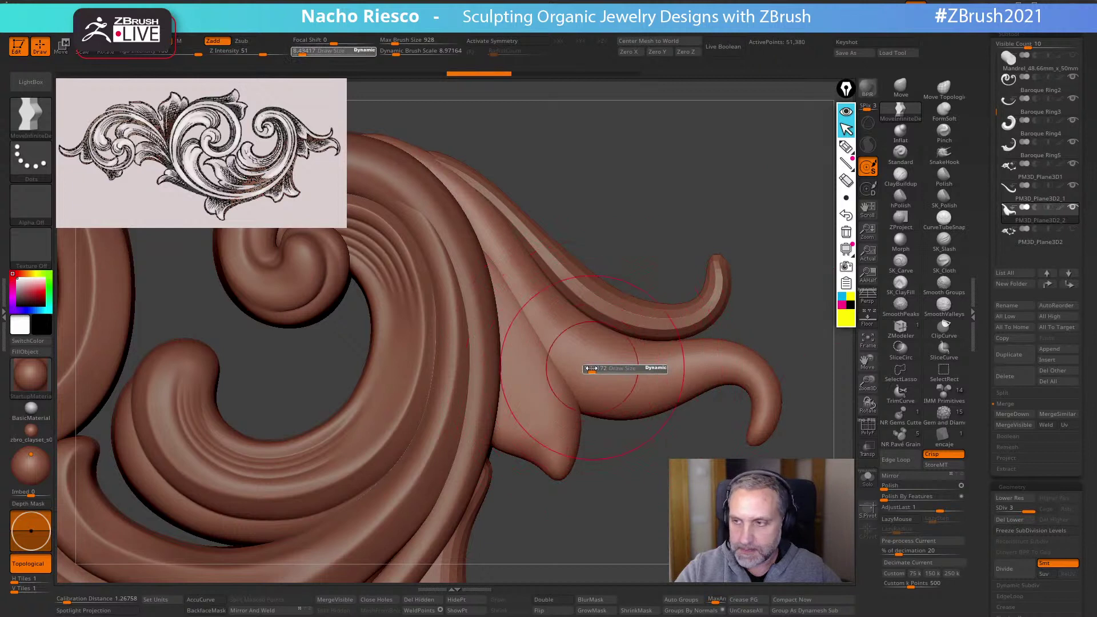
key("ctrl")
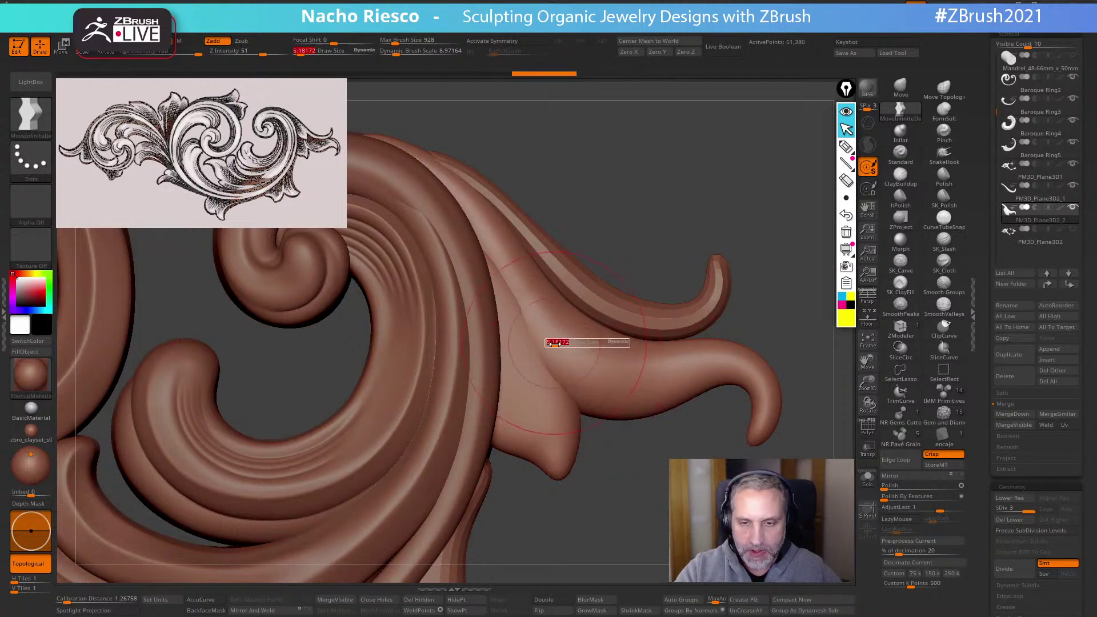
key("ctrl+z")
mouse_move(539, 363)
left_mouse_down()
mouse_move(526, 347)
mouse_move(533, 359)
mouse_move(549, 328)
left_mouse_up()
left_click_drag(583, 373, 554, 353)
key("bracketleft")
left_click_drag(621, 399, 617, 405)
key("s")
left_click_drag(613, 402, 614, 384)
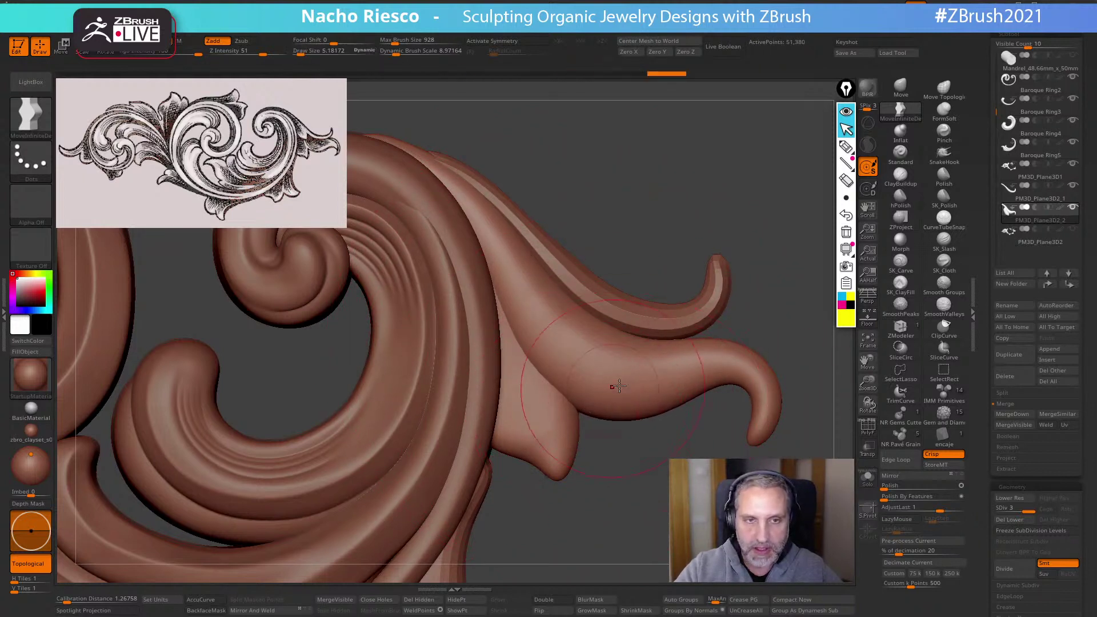
left_click_drag(656, 347, 661, 341)
left_click_drag(685, 344, 685, 340)
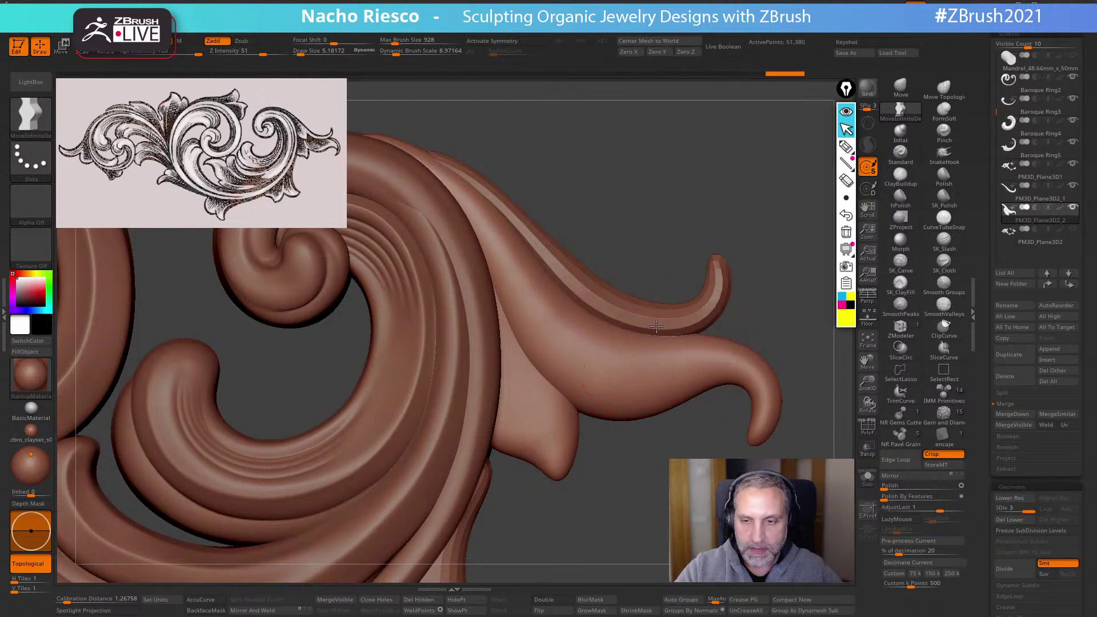
Isolate the reshaped leaf piece, remesh it with the DynaMesh Utility and smooth its surface
left_click(868, 476)
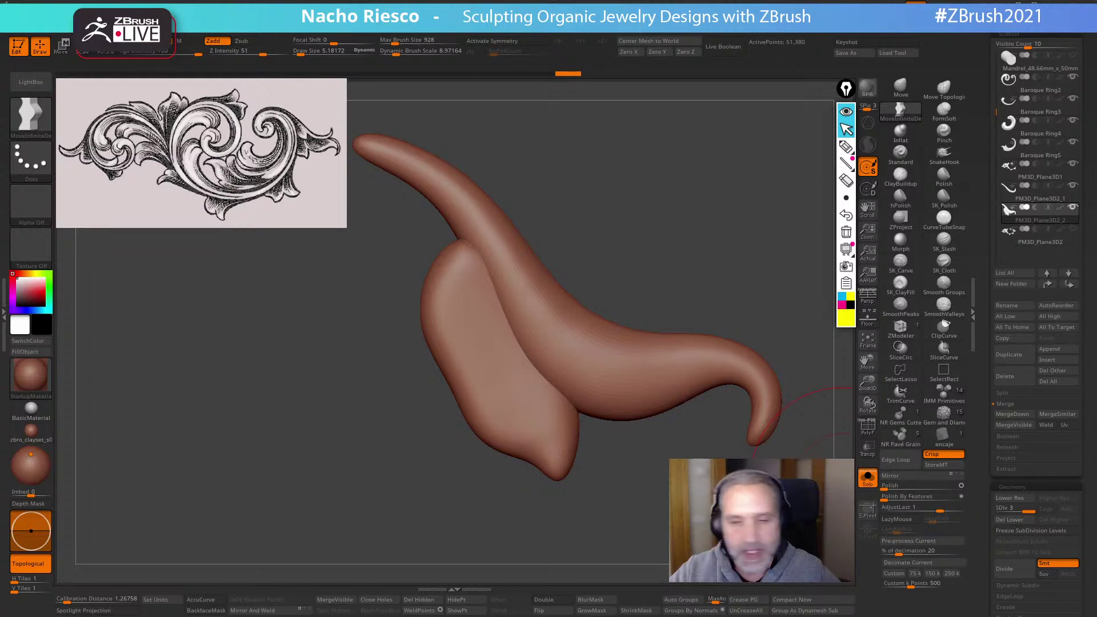
left_click_drag(709, 491, 616, 542)
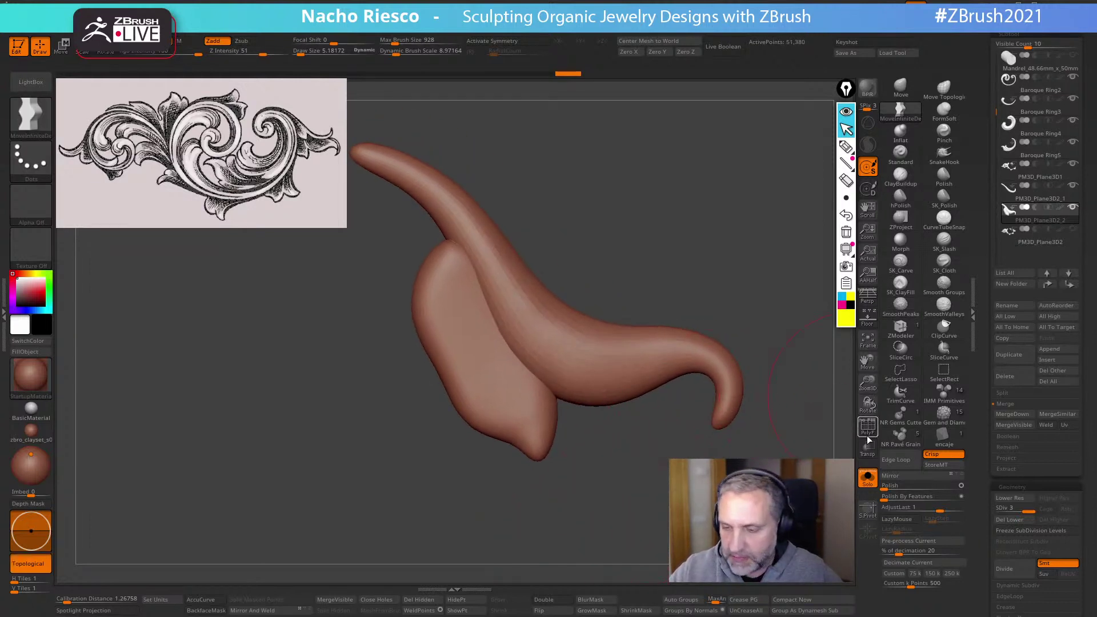
left_click_drag(783, 496, 772, 434, "alt")
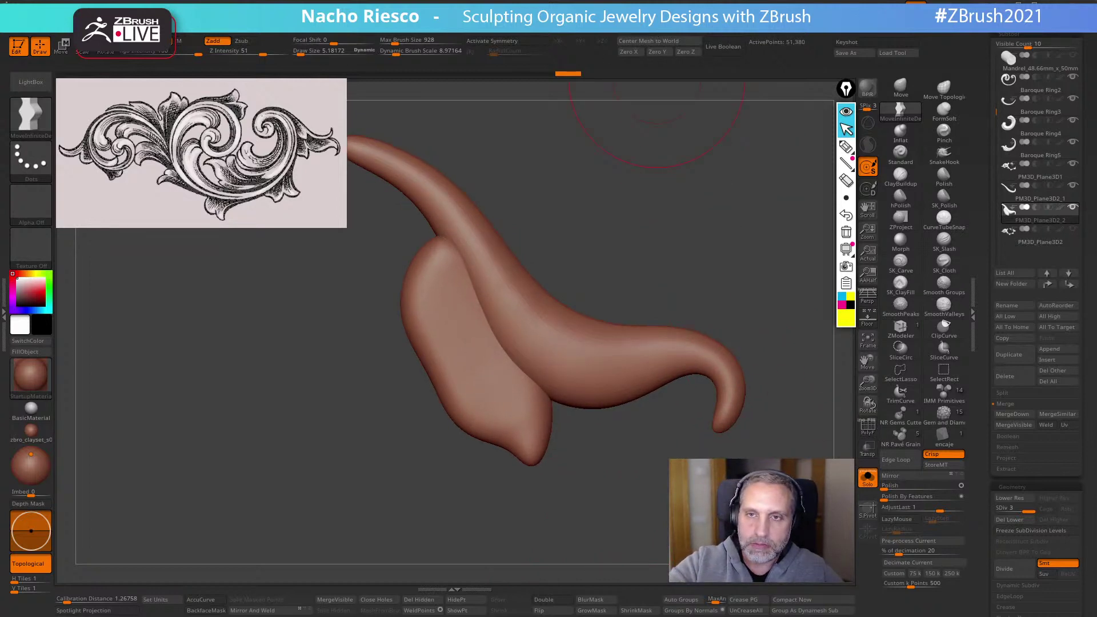
mouse_move(632, 29)
left_click(657, 212)
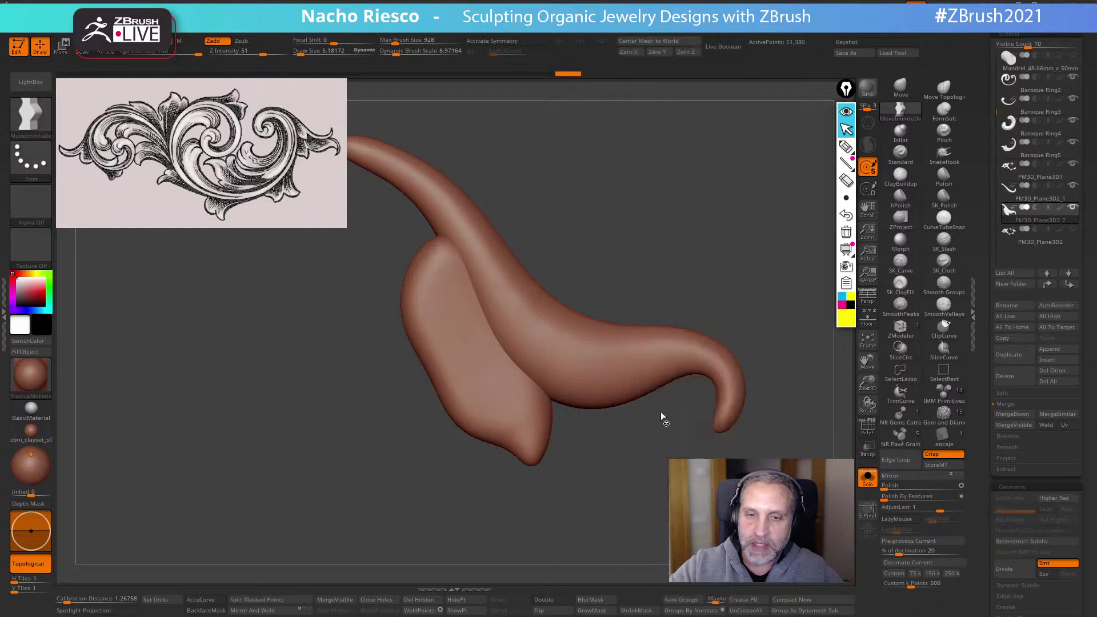
key("shift")
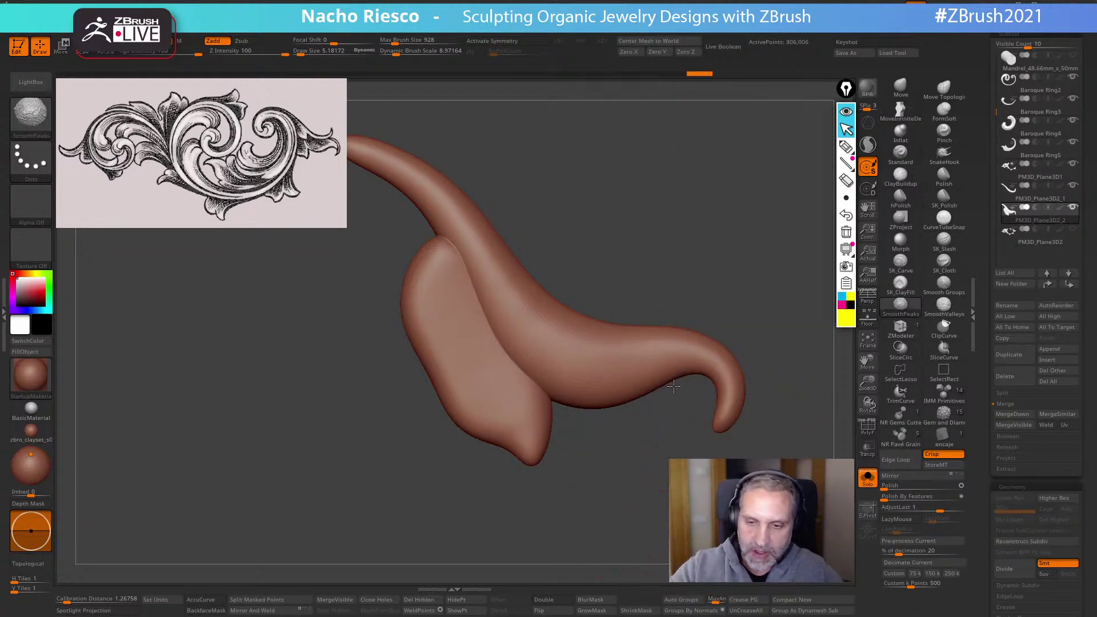
left_click_drag(721, 511, 735, 500, "alt")
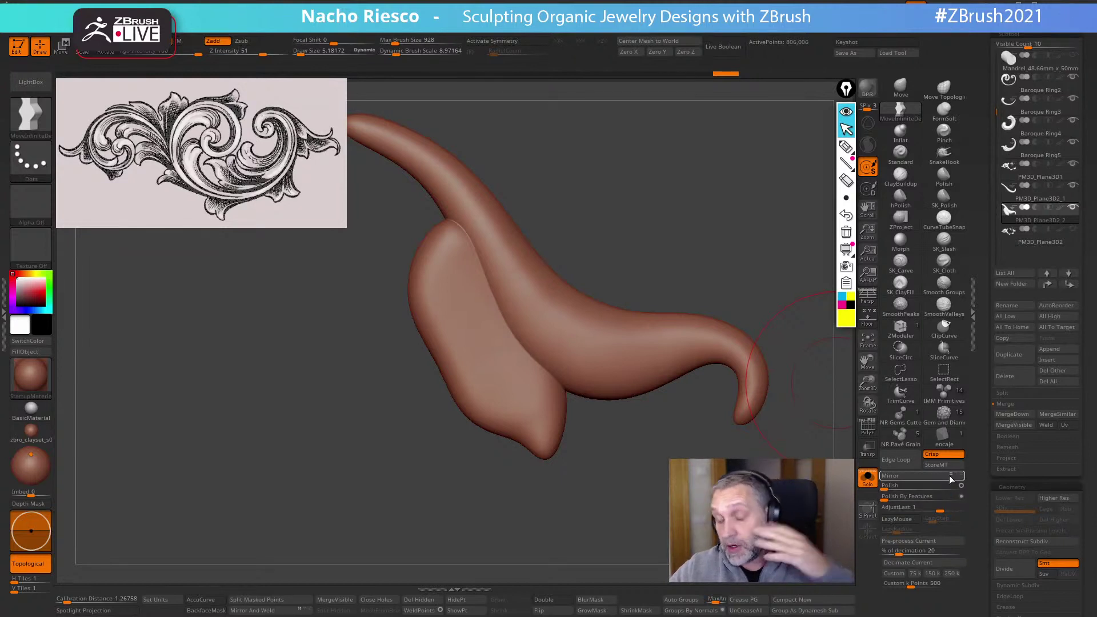
Carve parallel veins along the broad body of the isolated curled leaf with the SK_Slash brush at draw size about 3.53
scroll(975, 462, "down", 2)
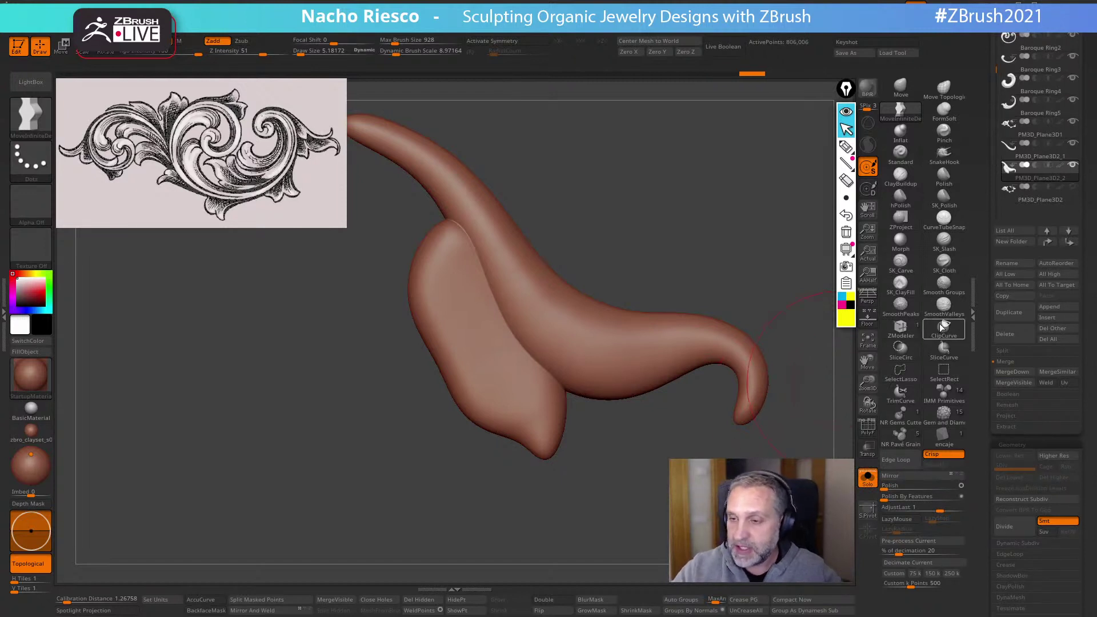
left_click_drag(796, 429, 781, 453)
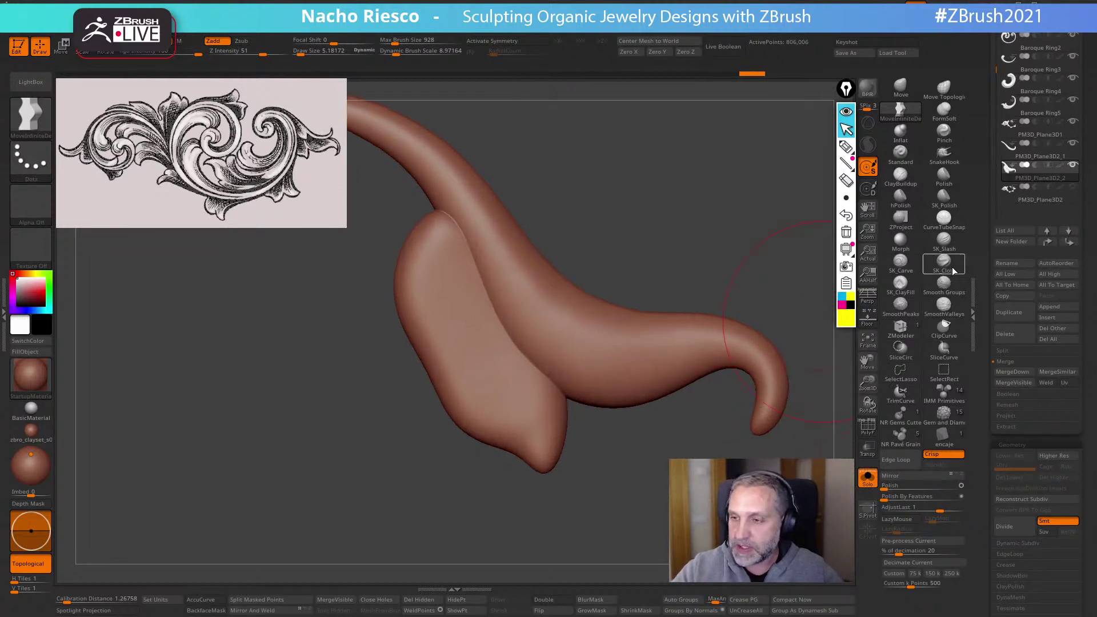
left_click(946, 243)
key("s")
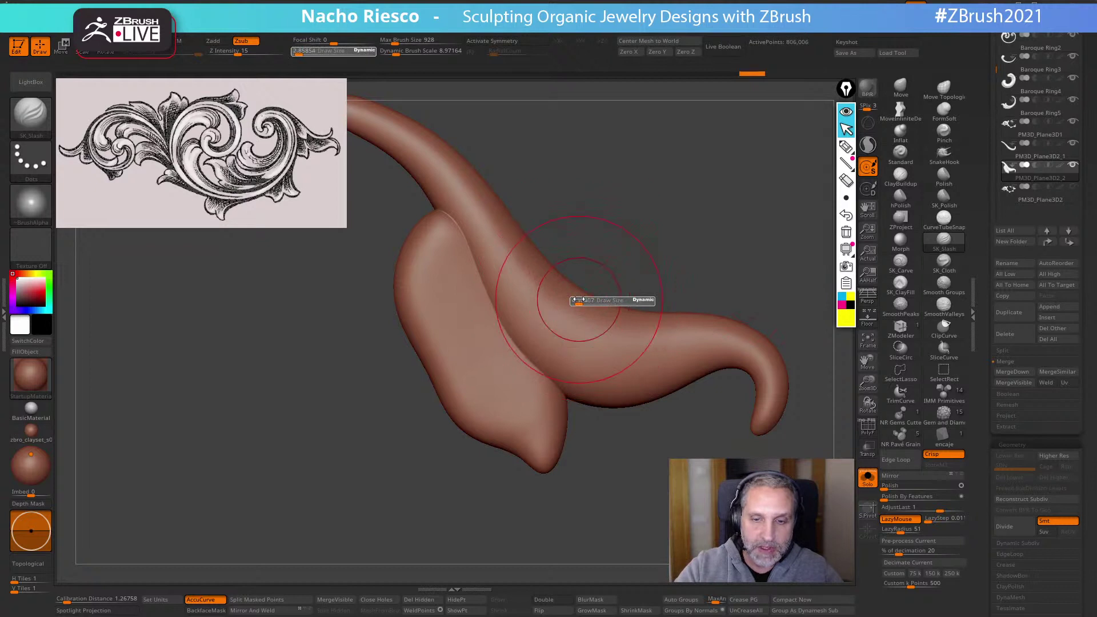
left_click_drag(575, 300, 490, 297)
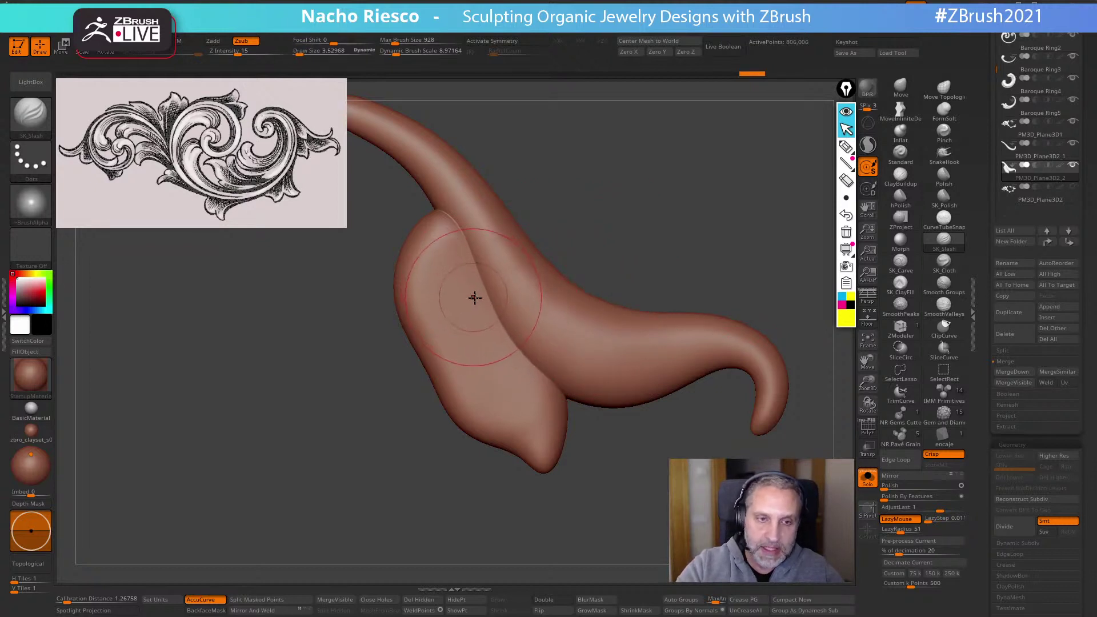
mouse_move(440, 217)
left_mouse_down()
mouse_move(487, 266)
mouse_move(537, 352)
mouse_move(597, 391)
mouse_move(680, 382)
left_mouse_up()
mouse_move(504, 240)
left_mouse_down()
mouse_move(564, 309)
mouse_move(637, 334)
mouse_move(709, 335)
left_mouse_up()
scroll(994, 352, "up", 5)
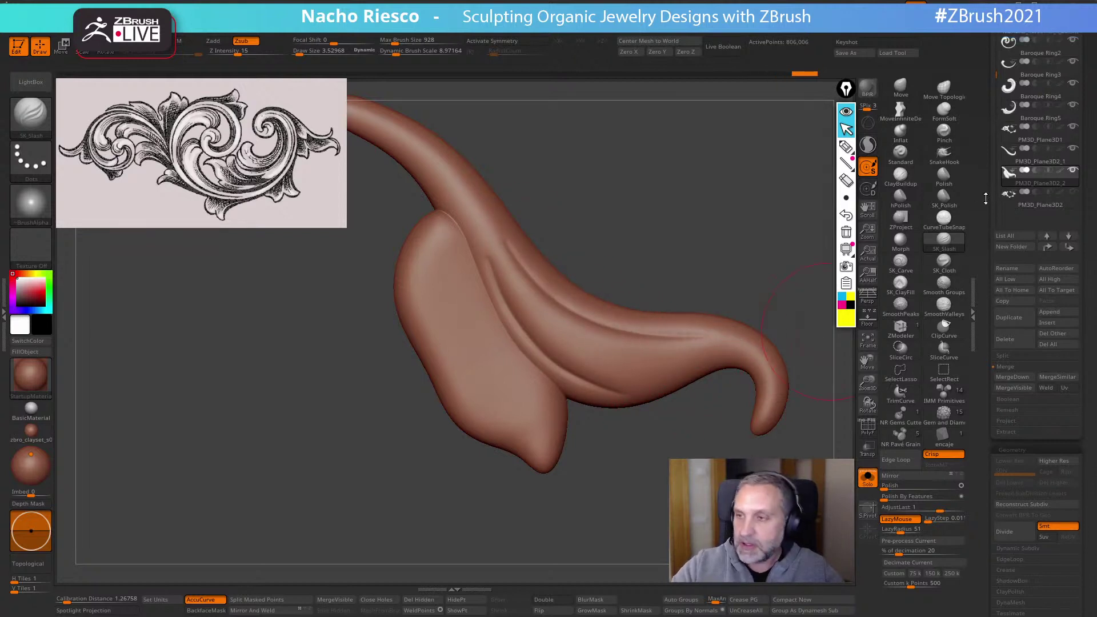
left_click(1002, 34)
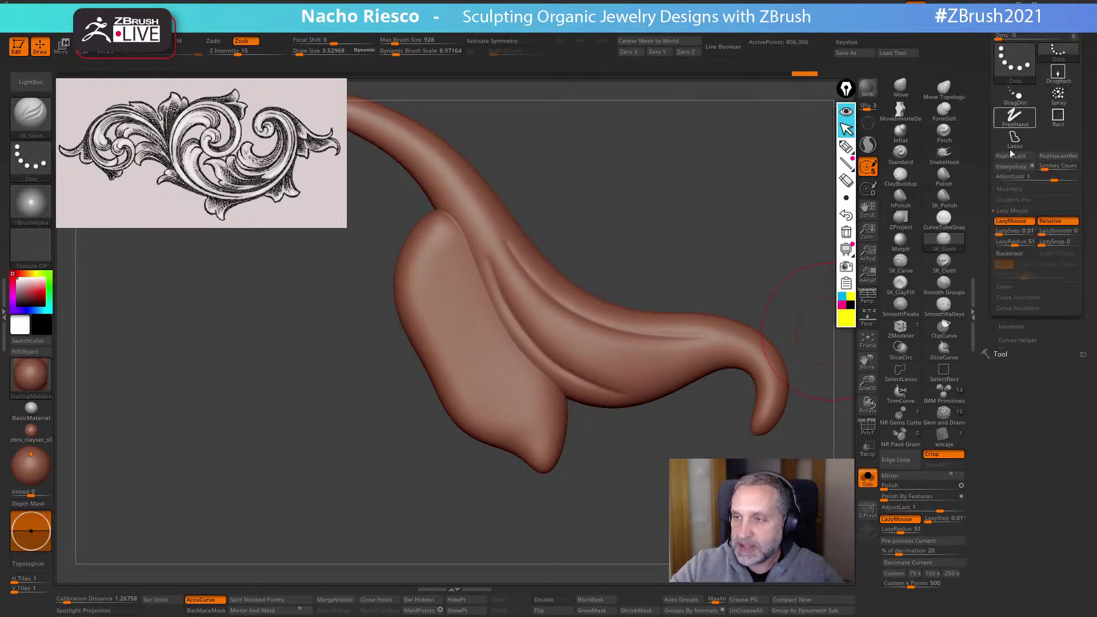
key("1")
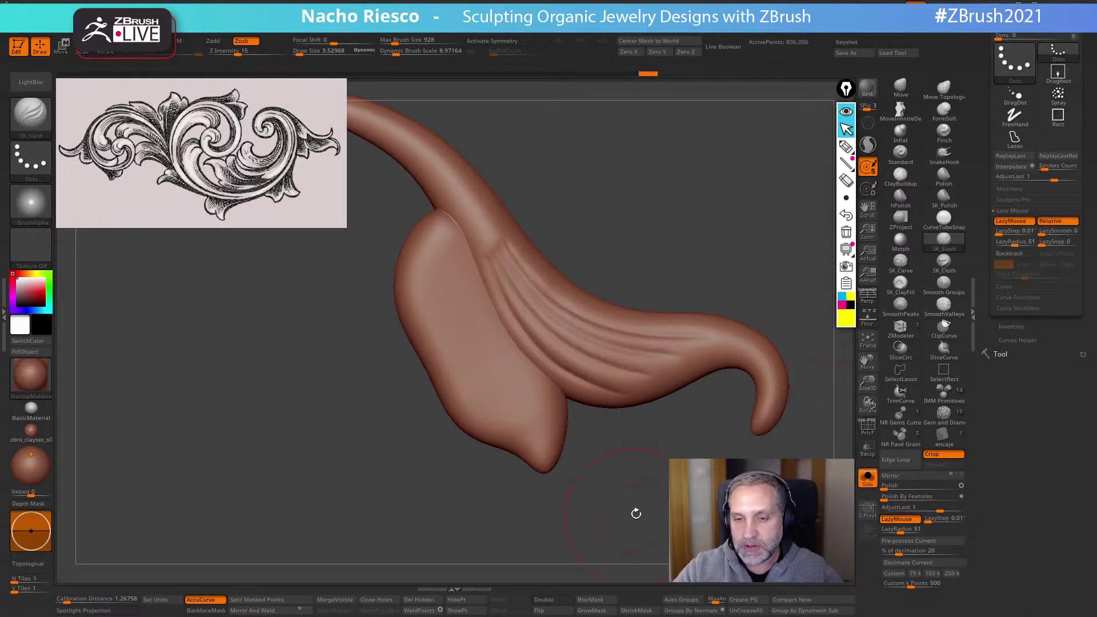
Smooth the upper starting ends of the carved veins near the stem with the SmoothValleys brush
mouse_move(659, 529)
left_mouse_down("alt")
mouse_move(654, 506)
mouse_move(672, 512)
mouse_move(674, 557)
left_mouse_up("alt")
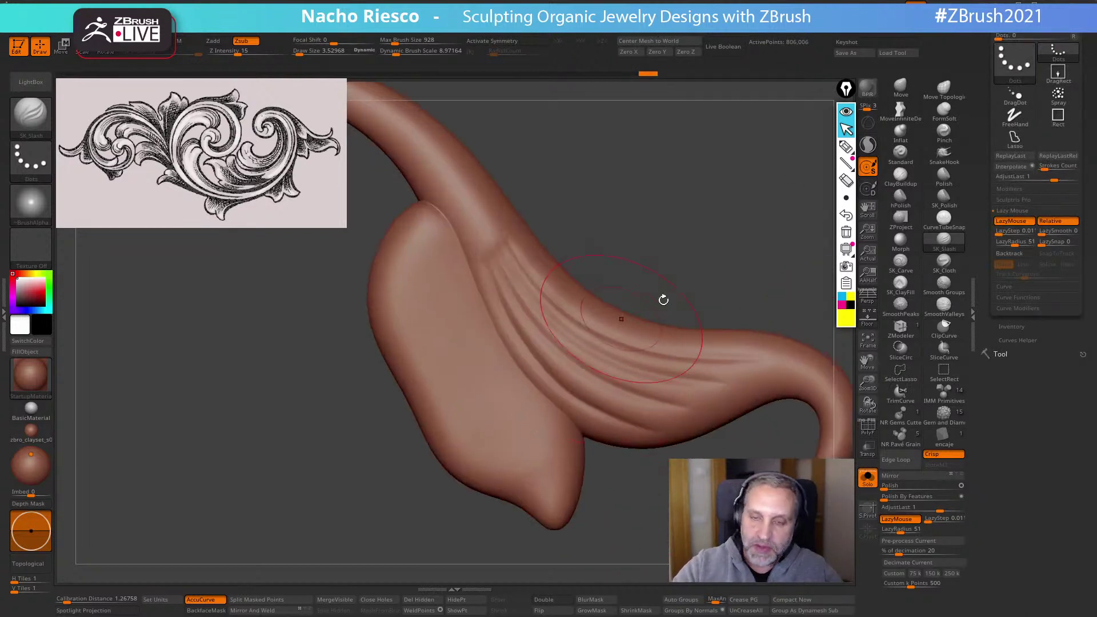
key("shift")
left_click(950, 312)
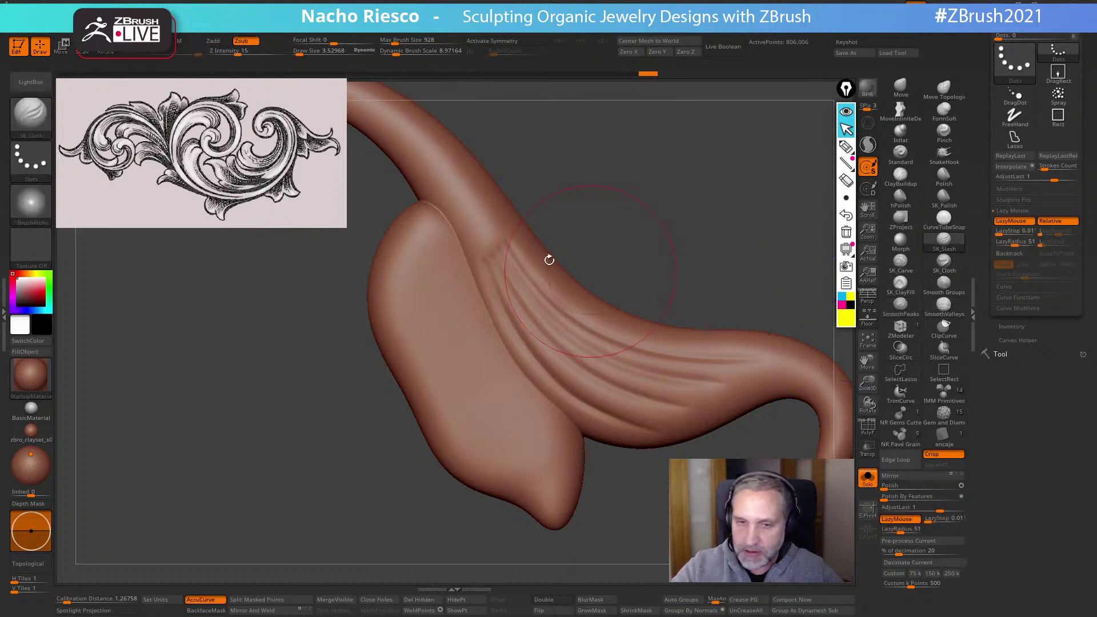
left_click_drag(494, 239, 517, 260, "shift")
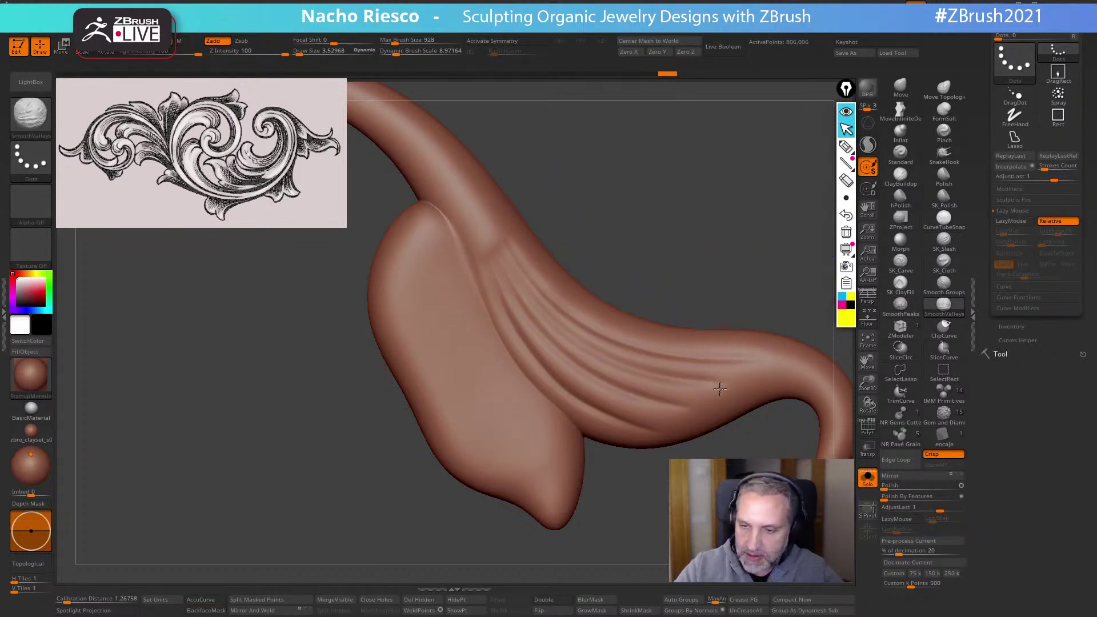
mouse_move(657, 546)
left_mouse_down("alt")
mouse_move(656, 519)
mouse_move(673, 545)
mouse_move(666, 557)
mouse_move(663, 540)
mouse_move(635, 532)
mouse_move(638, 555)
left_mouse_up("alt")
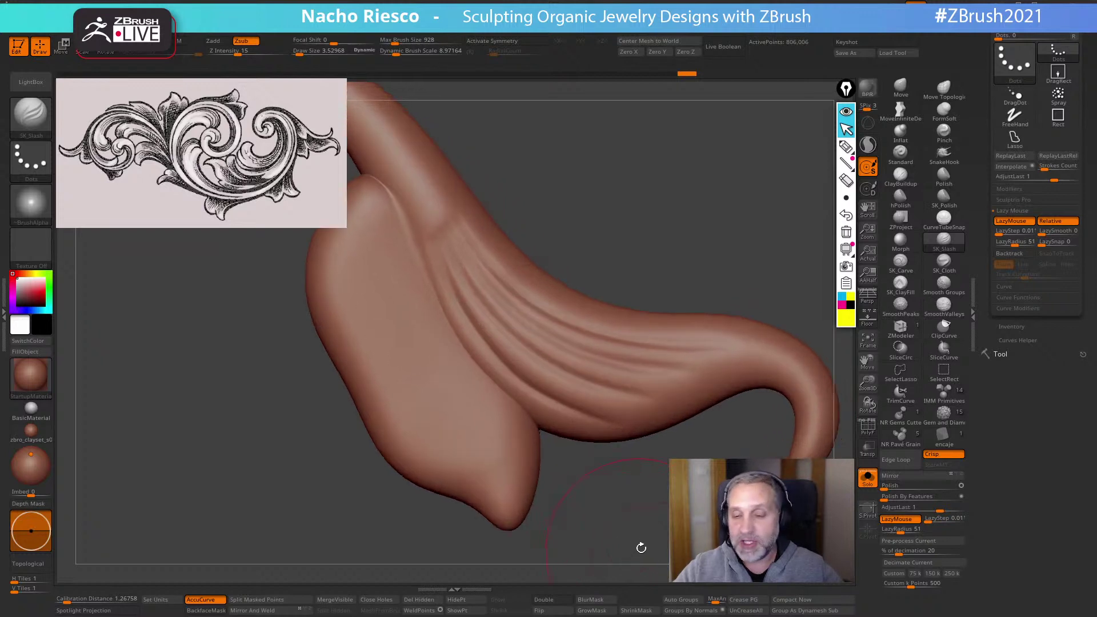
Try the Morph brush at draw size about 5.18 over the leaf's veins and undo the strokes
left_click(902, 247)
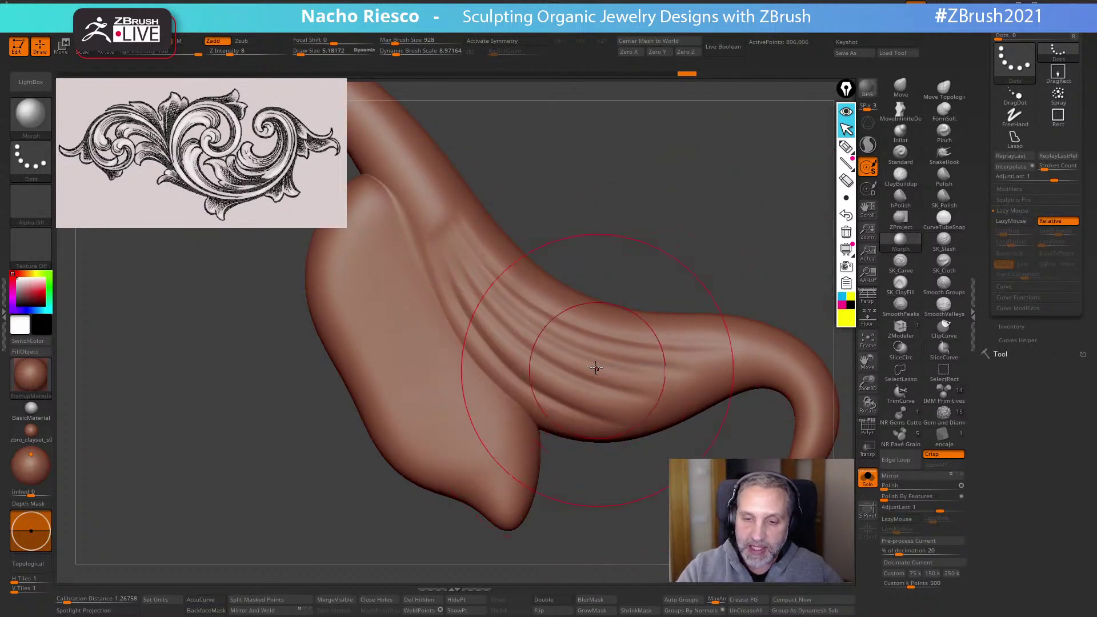
mouse_move(596, 368)
left_mouse_down()
mouse_move(577, 367)
mouse_move(478, 267)
mouse_move(602, 386)
left_mouse_up()
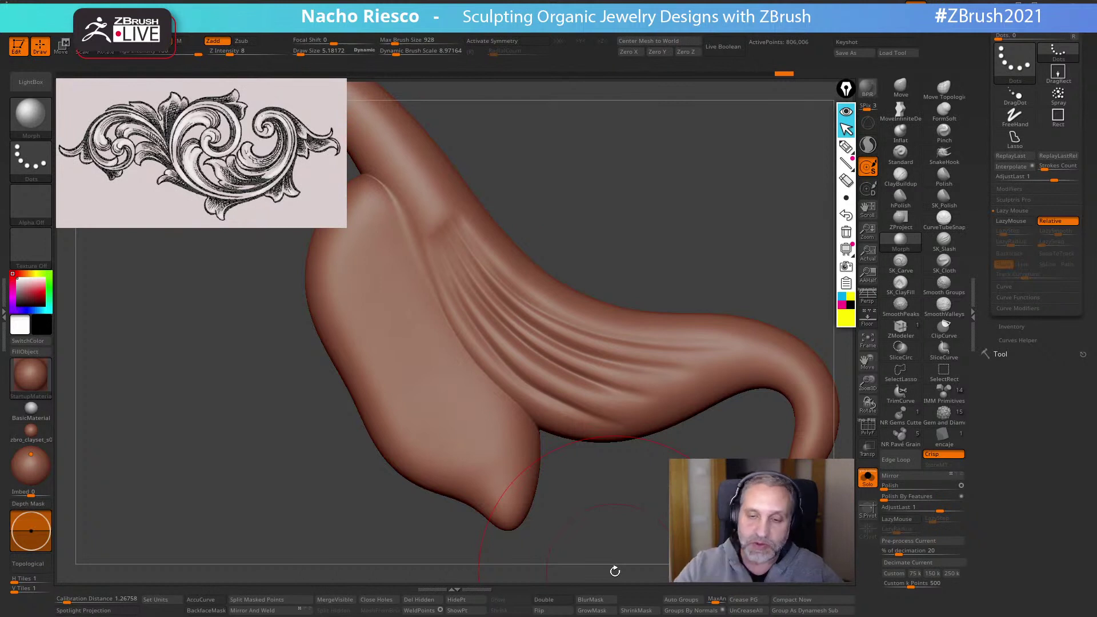
key("ctrl+z")
key("ctrl+z")
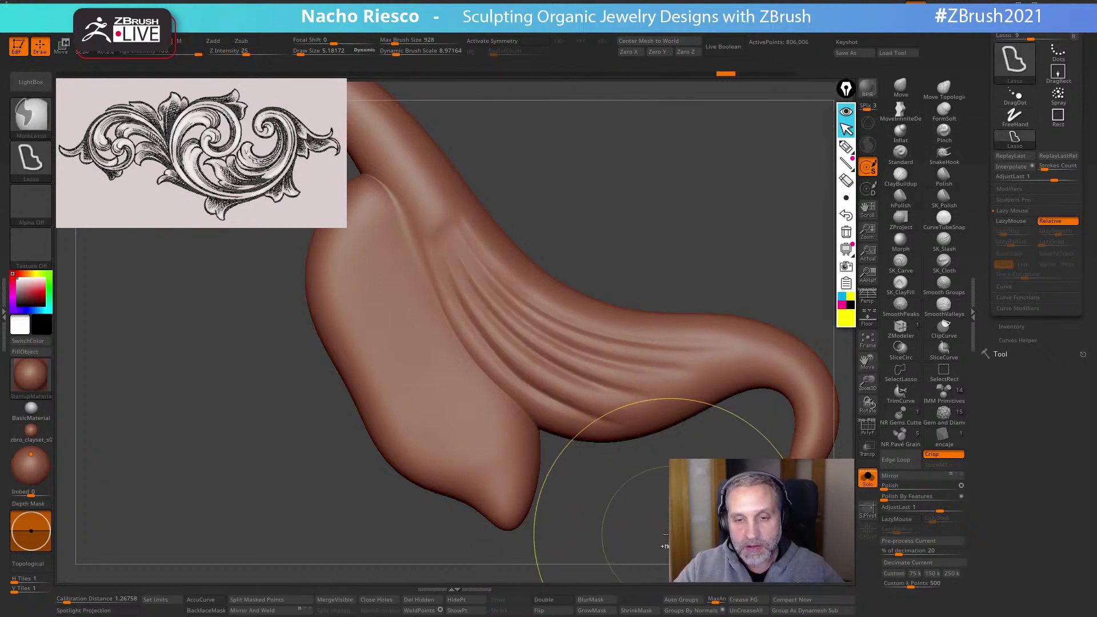
key("ctrl+z")
key("ctrl+z")
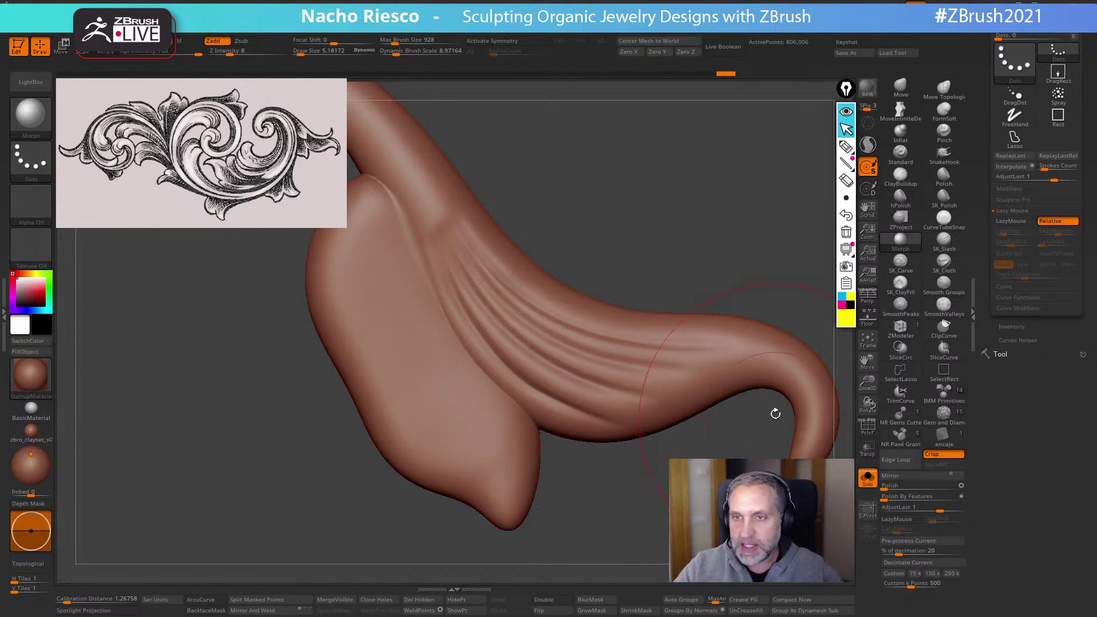
Mark the undo history state before the veins as the stored reference point and return to the veined version
left_click_drag(678, 112, 738, 162, "alt")
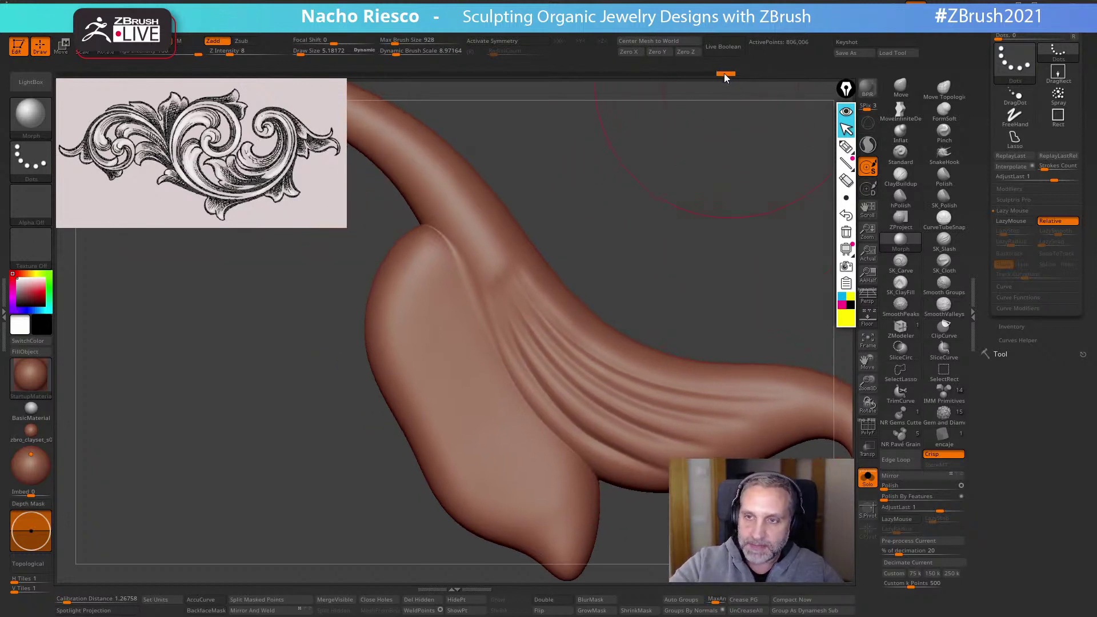
left_click_drag(702, 74, 574, 78)
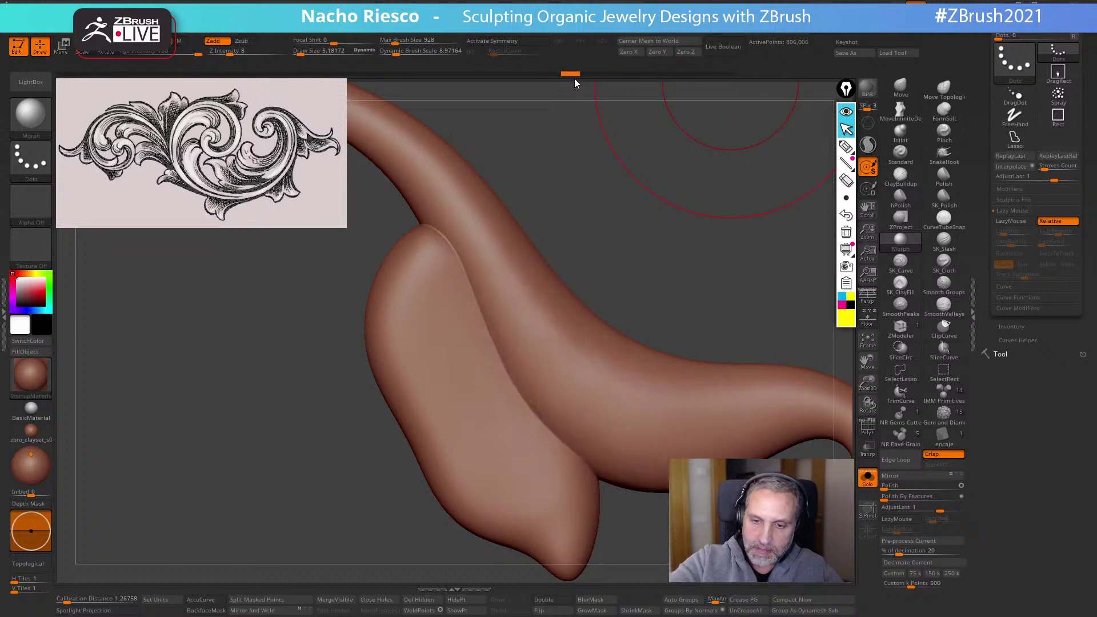
mouse_move(565, 74)
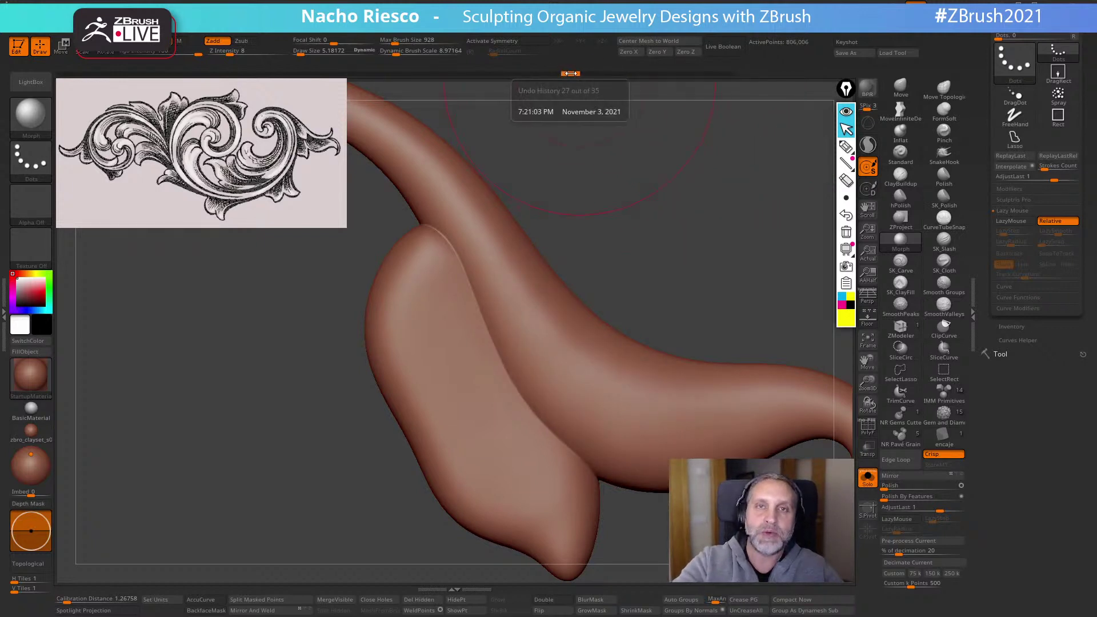
key("ctrl")
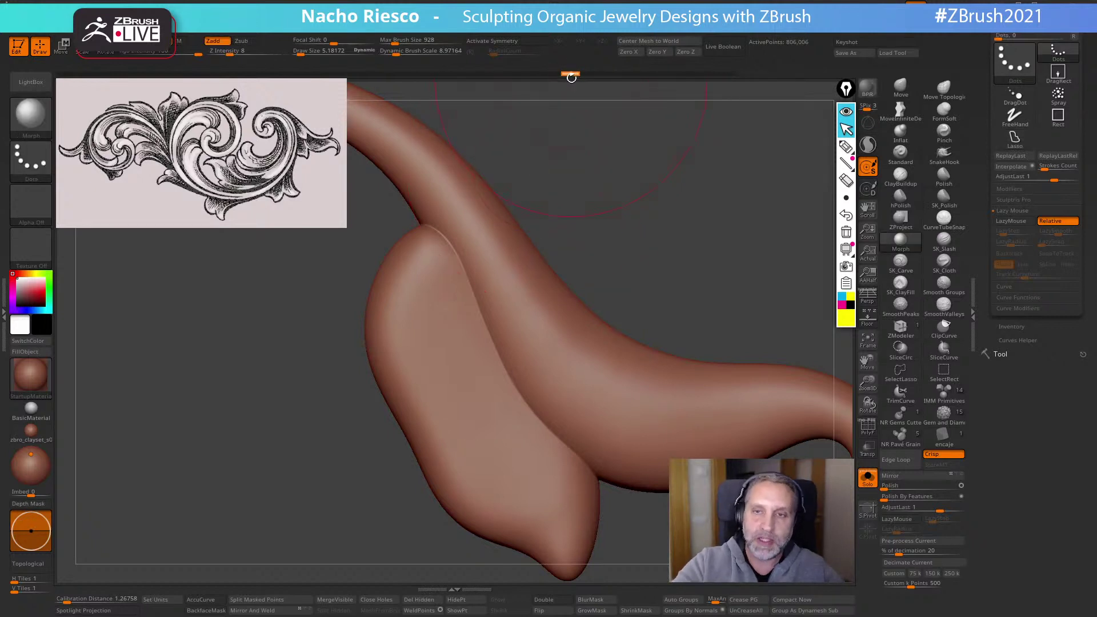
left_click_drag(574, 74, 721, 76)
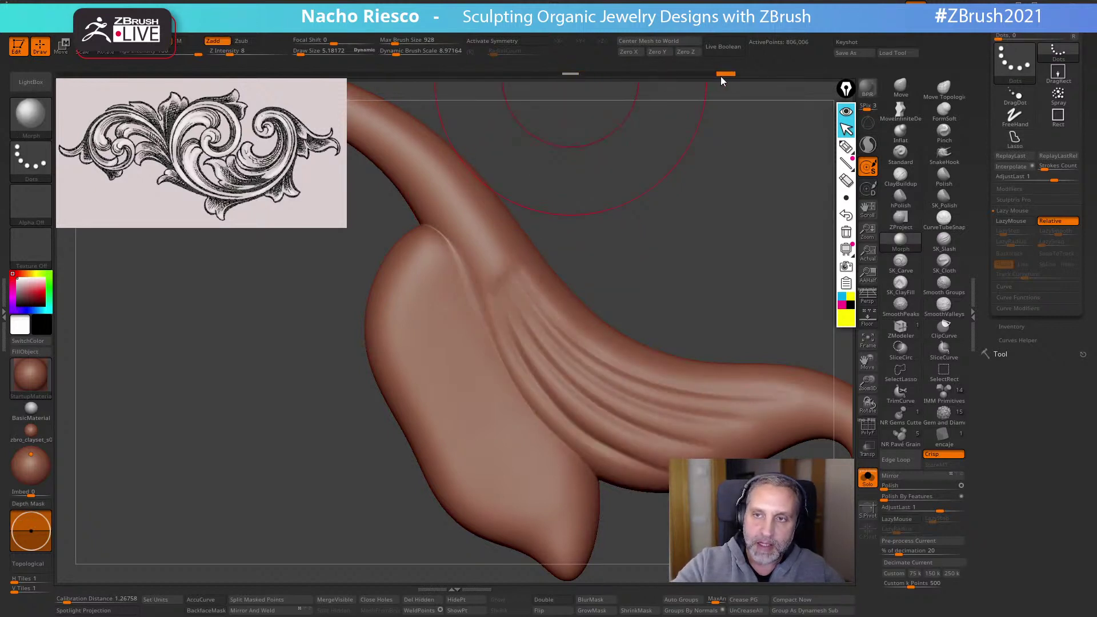
Brush over the veins with the Morph brush again, and undo back to the smooth leaf without veins
left_click_drag(720, 296, 556, 379)
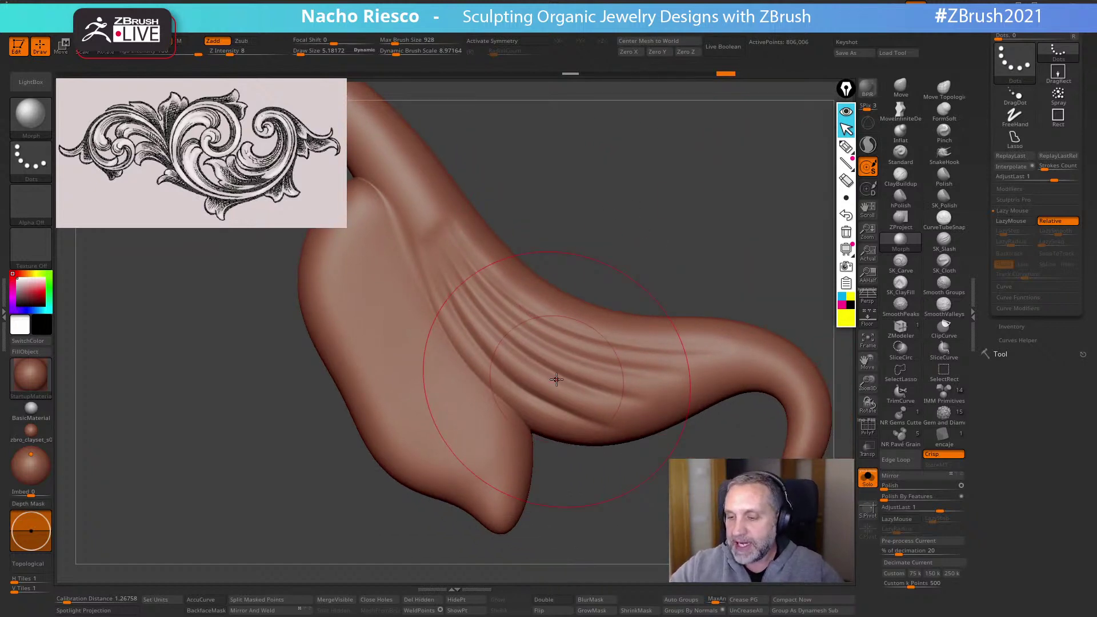
mouse_move(1052, 177)
left_mouse_down()
mouse_move(1061, 177)
mouse_move(1009, 181)
mouse_move(1022, 203)
left_mouse_up()
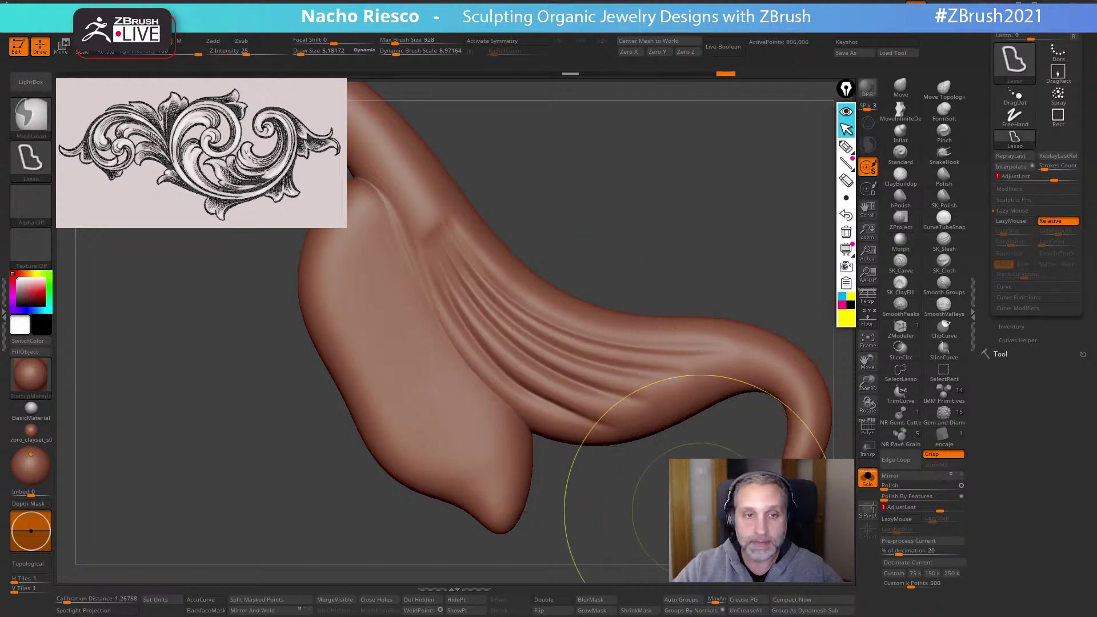
key("ctrl+z")
key("ctrl+z")
key("ctrl+z")
Set up the SK_Cloth brush with Alpha 39 and a draw size of about 2.86
left_click_drag(714, 457, 805, 391)
left_click(950, 271)
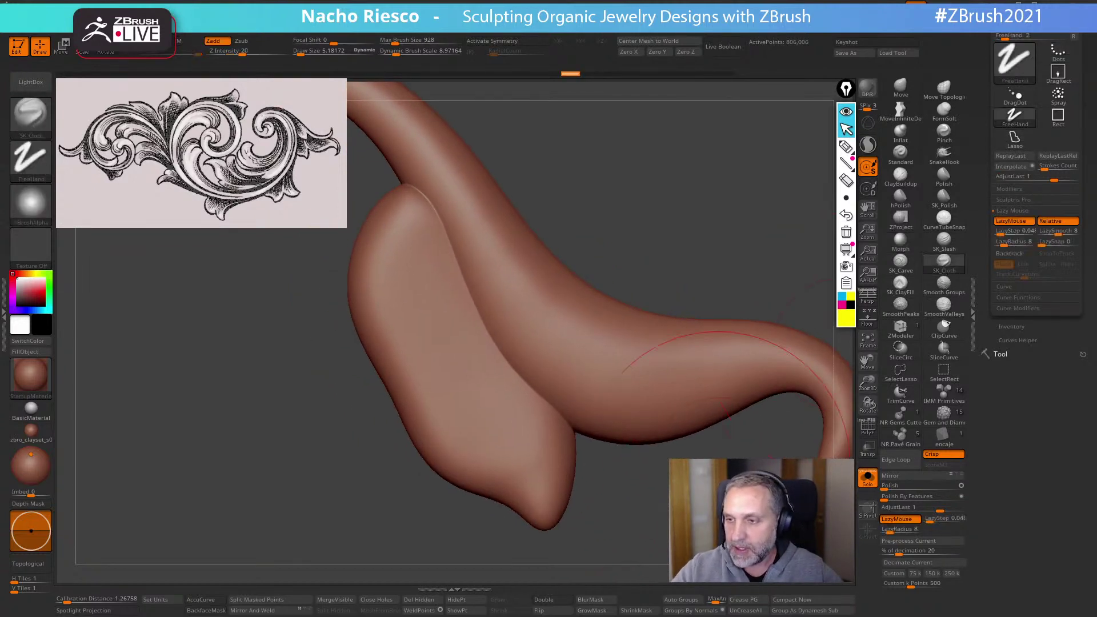
left_click(41, 212)
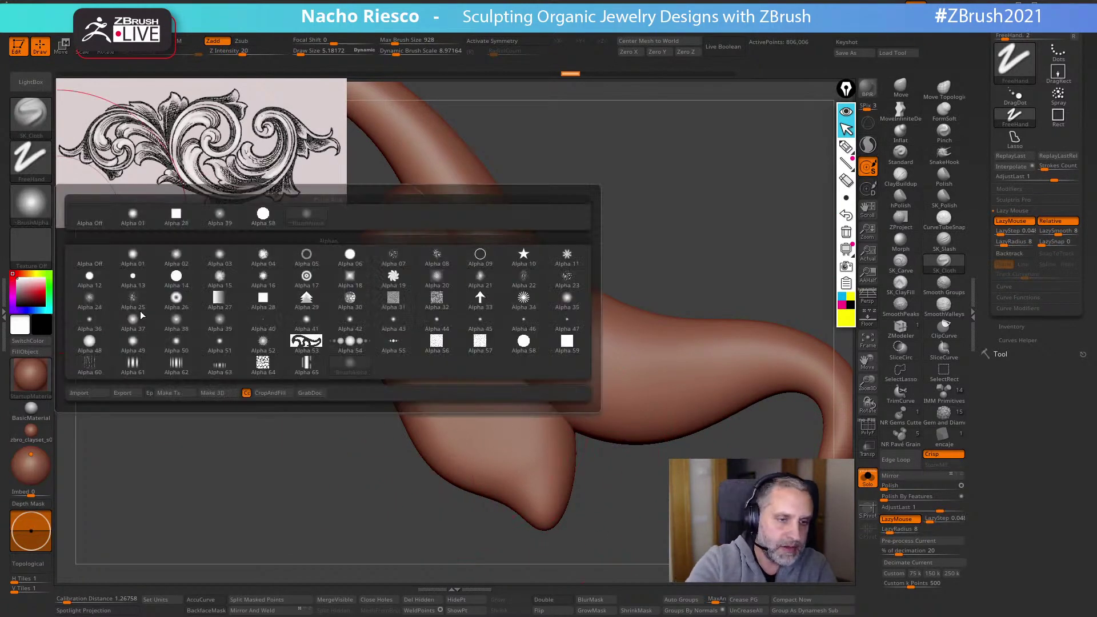
left_click(219, 323)
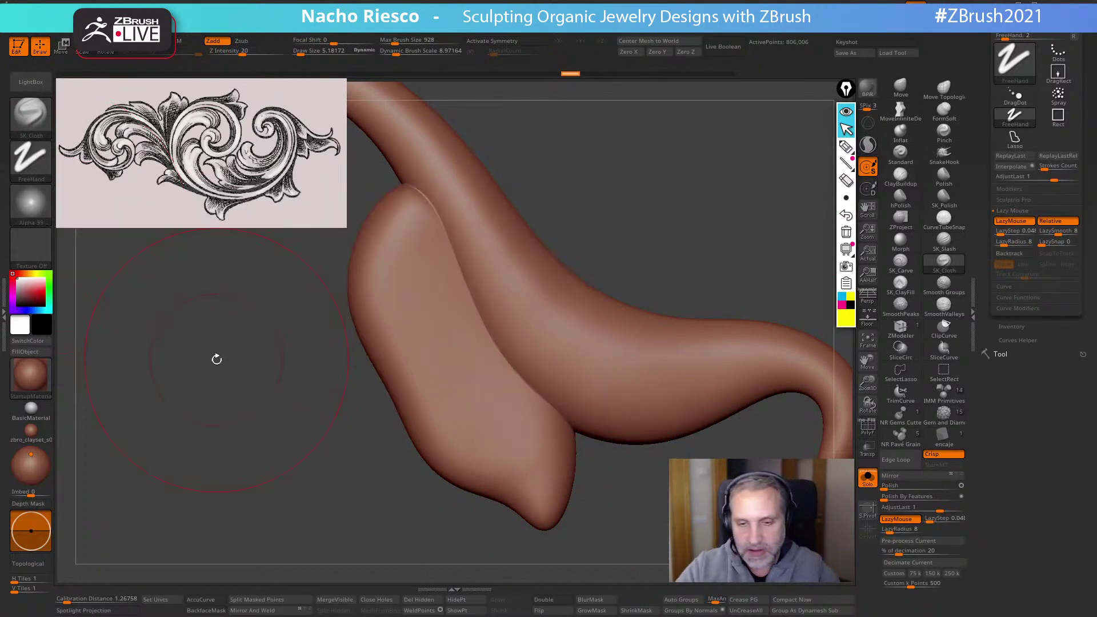
mouse_move(671, 275)
left_mouse_down("alt")
mouse_move(671, 235)
mouse_move(655, 264)
left_mouse_up("alt")
key("s")
left_click(658, 243)
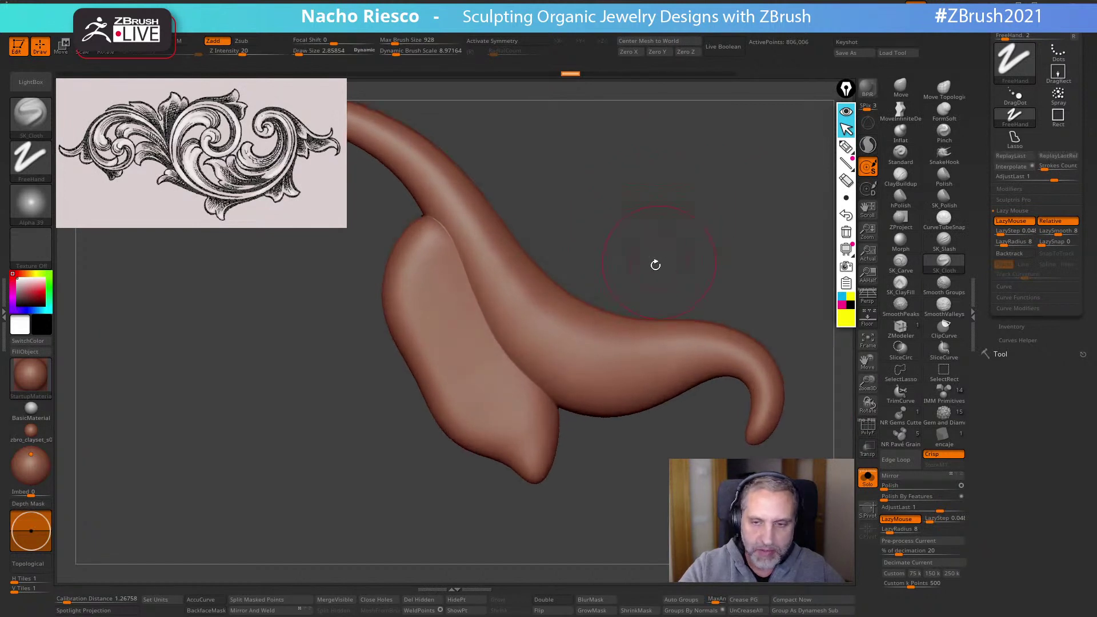
Hollow the leaf's body along its lower edge and into the curled tip with SK_Cloth, enlarging the draw size to about 3.53
mouse_move(533, 369)
left_mouse_down()
mouse_move(571, 397)
mouse_move(645, 397)
mouse_move(708, 374)
mouse_move(760, 400)
left_mouse_up()
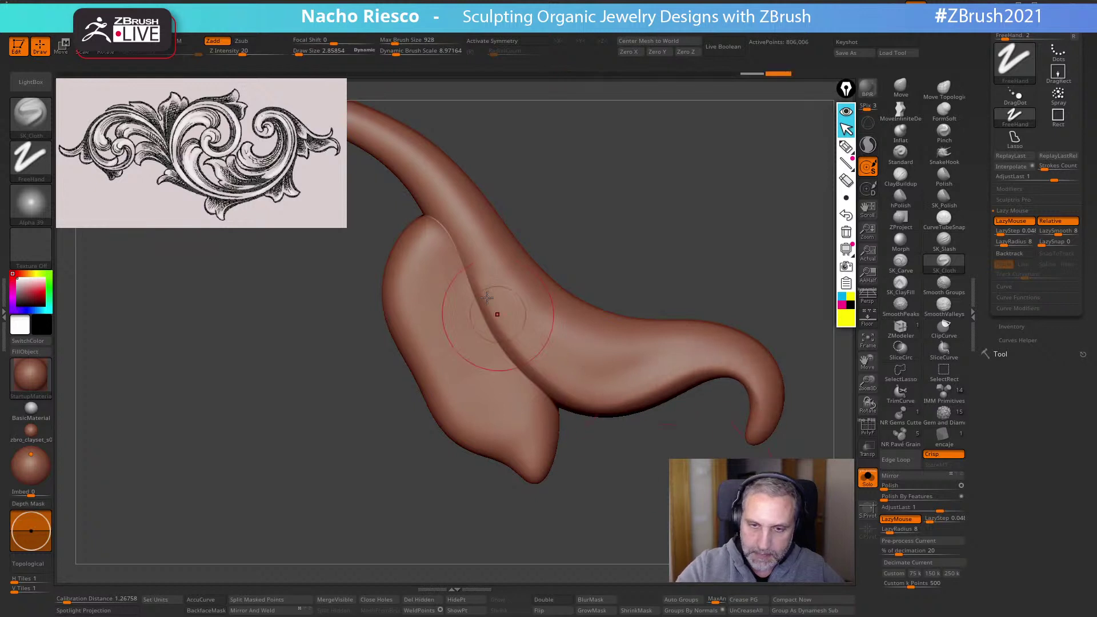
mouse_move(497, 306)
left_mouse_down()
mouse_move(514, 354)
mouse_move(600, 400)
mouse_move(714, 366)
mouse_move(760, 426)
mouse_move(666, 502)
left_mouse_up()
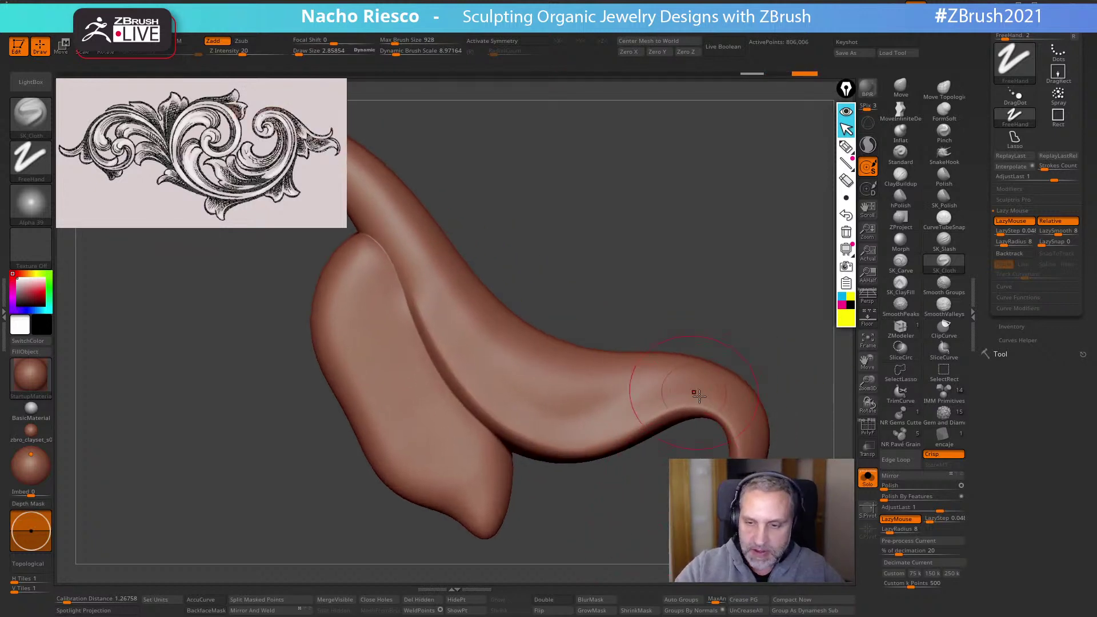
key("s")
left_click_drag(699, 396, 704, 401)
key("s")
mouse_move(747, 460)
left_mouse_down()
mouse_move(733, 404)
mouse_move(665, 381)
left_mouse_up()
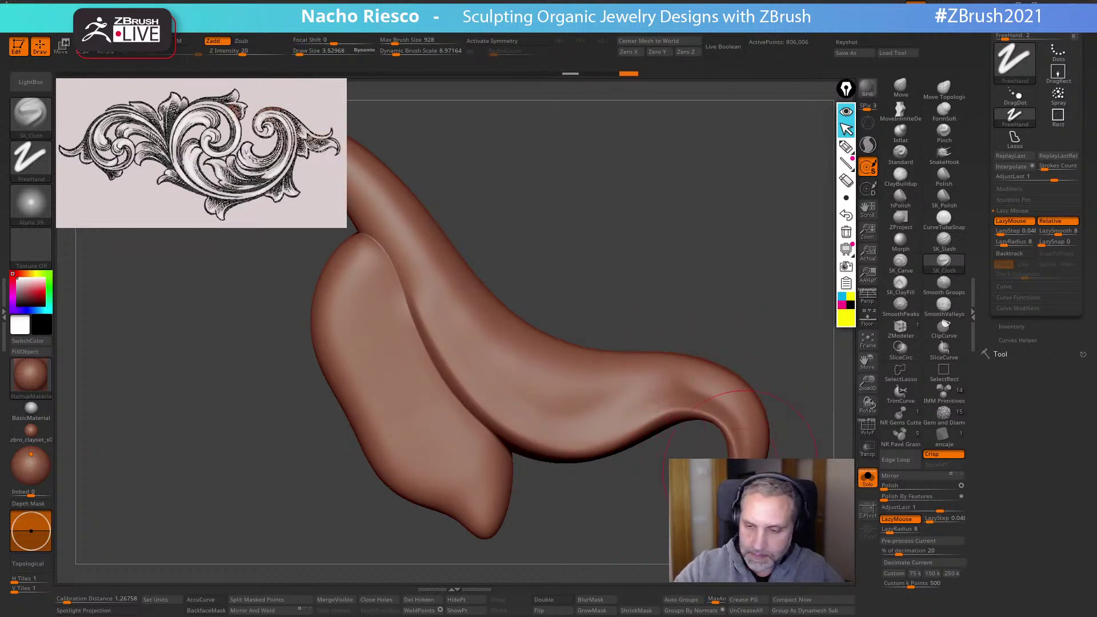
Stroke a long fold along the upper part of the leaf from the curled tip to the stem, undoing and repeating the stroke
mouse_move(743, 452)
left_mouse_down("shift")
mouse_move(732, 415)
mouse_move(710, 392)
mouse_move(742, 450)
mouse_move(694, 382)
mouse_move(570, 386)
mouse_move(385, 112)
left_mouse_up("shift")
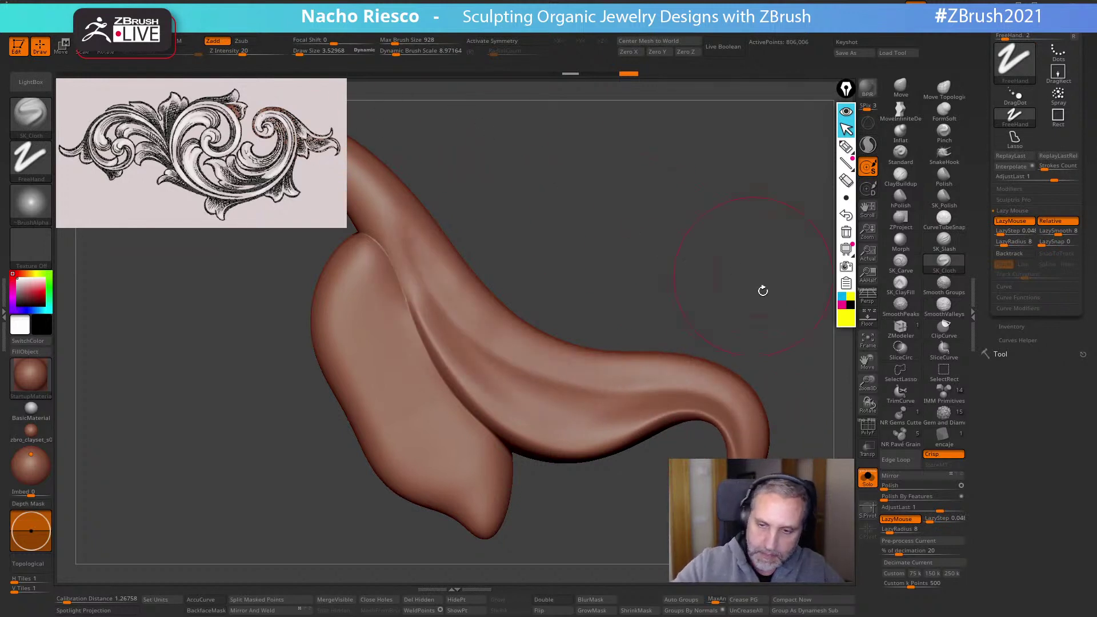
key("ctrl+z")
mouse_move(745, 454)
left_mouse_down()
mouse_move(741, 408)
mouse_move(680, 374)
mouse_move(573, 364)
mouse_move(440, 268)
mouse_move(360, 140)
left_mouse_up()
Try a narrow fold along the outer edge of the curled tip at draw size about 1.46 and undo it
mouse_move(617, 214)
left_mouse_down()
mouse_move(725, 275)
mouse_move(695, 244)
mouse_move(695, 275)
mouse_move(714, 303)
left_mouse_up()
key("s")
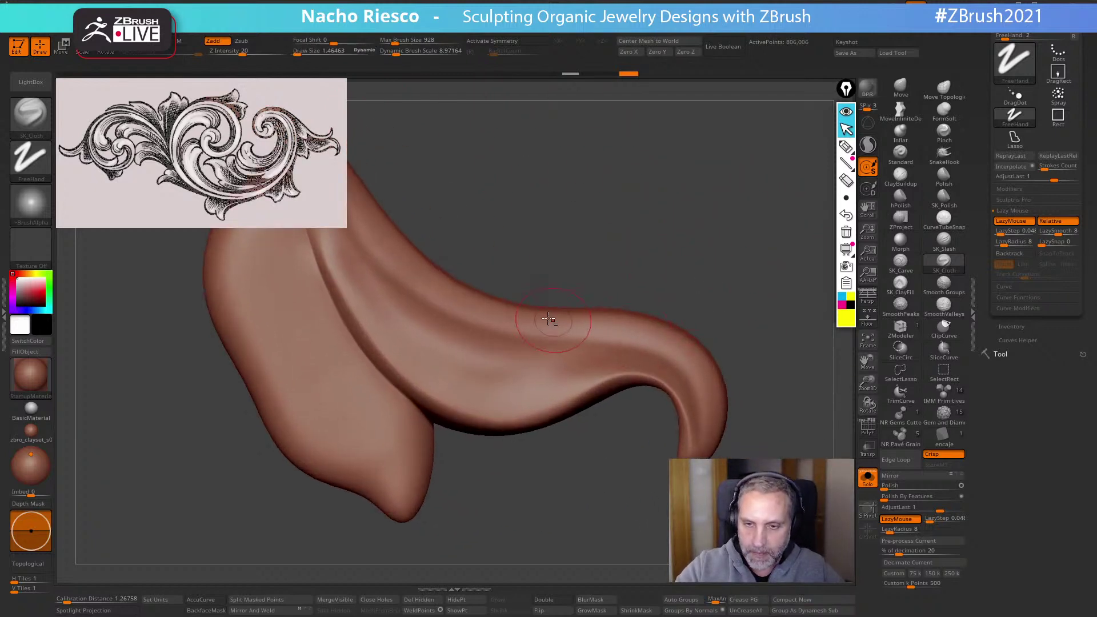
mouse_move(617, 324)
left_mouse_down()
mouse_move(677, 347)
mouse_move(709, 380)
mouse_move(713, 443)
left_mouse_up()
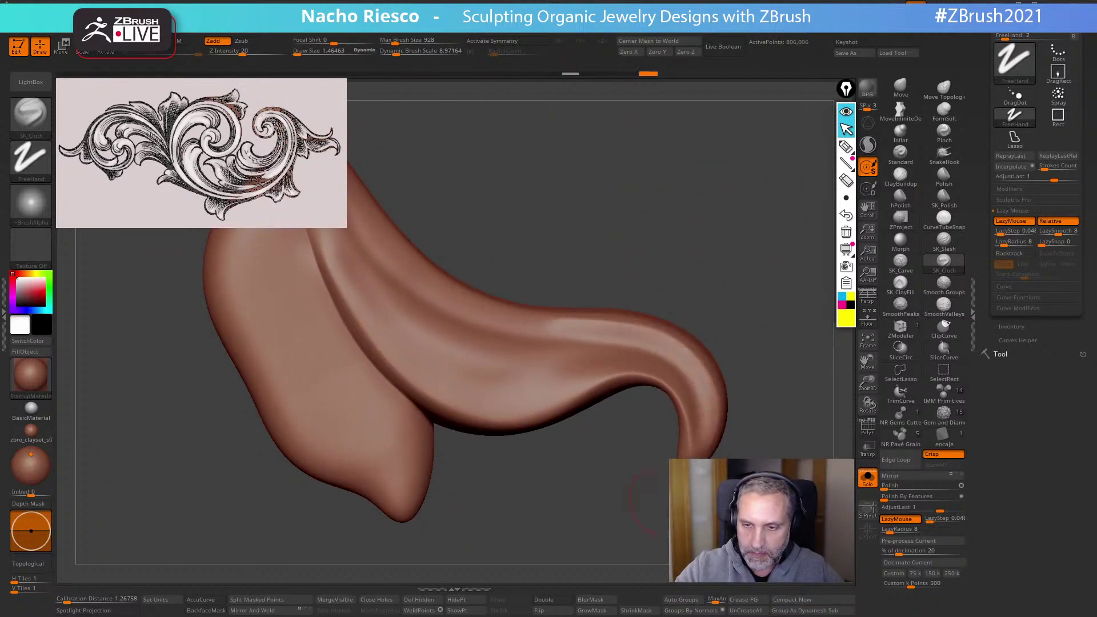
key("ctrl+z")
Sculpt a raised fold along the outer edge of the curled tip with SK_Cloth at draw size about 2.29
key("s")
left_click_drag(708, 350, 711, 350)
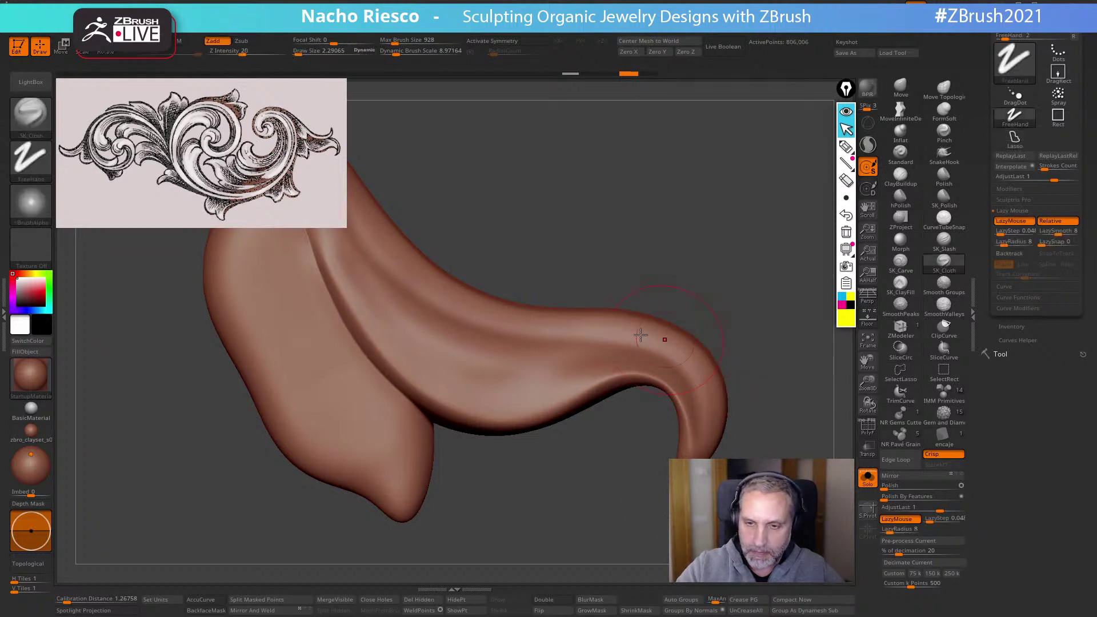
mouse_move(612, 319)
left_mouse_down()
mouse_move(654, 335)
mouse_move(700, 374)
mouse_move(708, 451)
left_mouse_up()
key("s")
mouse_move(546, 318)
left_mouse_down()
mouse_move(657, 330)
mouse_move(707, 371)
mouse_move(711, 431)
mouse_move(698, 464)
left_mouse_up()
Mask the lobe and the leaf's lower hollow with a curved lasso outline, leaving the upper rim and outer tip edge unmasked
mouse_move(645, 514)
left_mouse_down("alt")
mouse_move(654, 497)
mouse_move(685, 534)
left_mouse_up("alt")
key("ctrl")
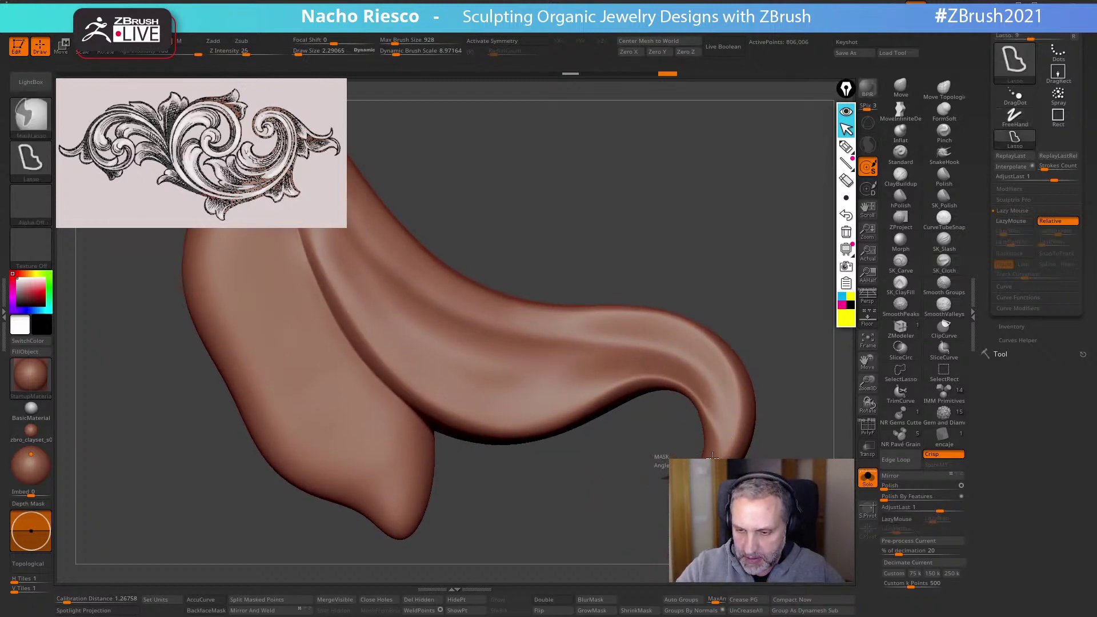
mouse_move(712, 456)
left_mouse_down("ctrl")
mouse_move(671, 360)
mouse_move(629, 331)
mouse_move(519, 331)
mouse_move(286, 280)
mouse_move(652, 537)
left_mouse_up("ctrl")
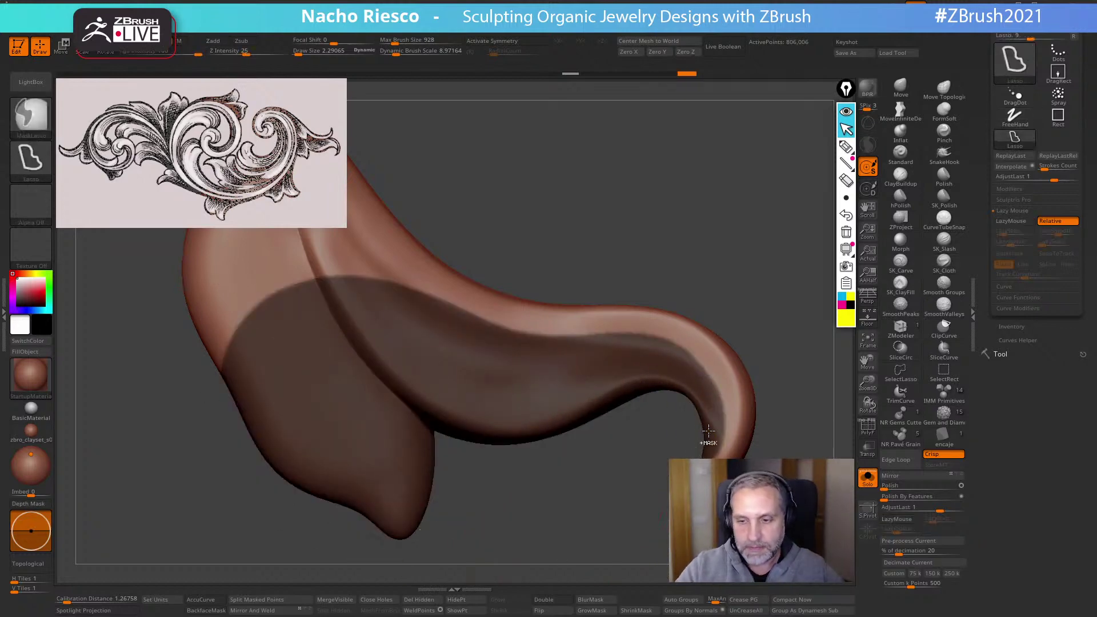
Reshape the unmasked upper rim and the bend above the curled tip with the Move brush, reducing the draw size to about 3.53
left_click_drag(800, 423, 760, 400, "shift")
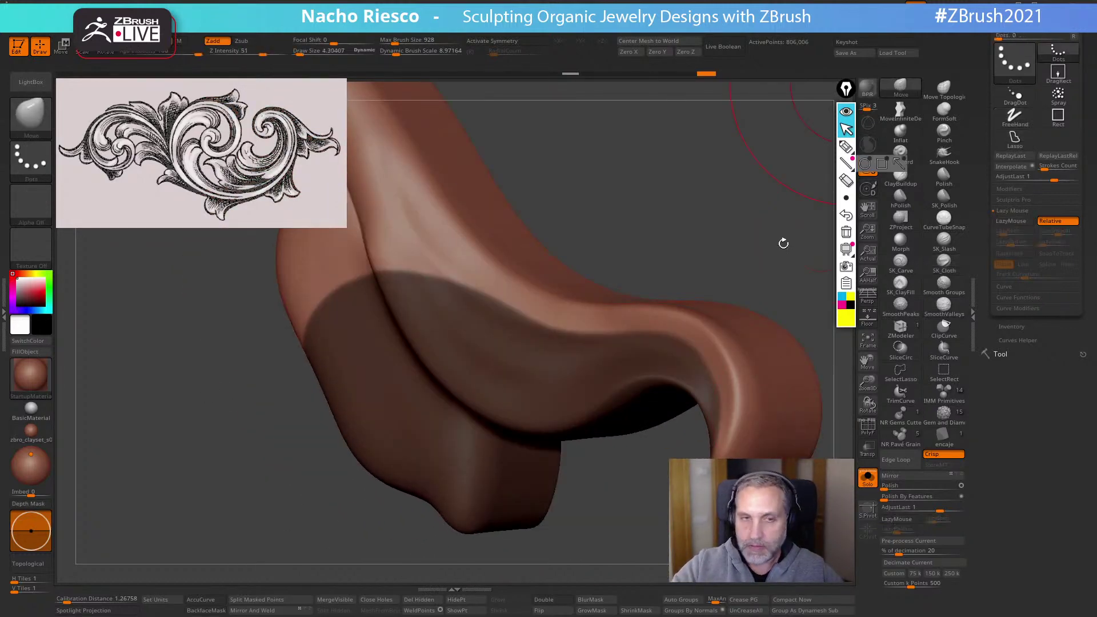
key("s")
right_click_drag(734, 336, 761, 336)
key("s")
left_click_drag(731, 420, 728, 409)
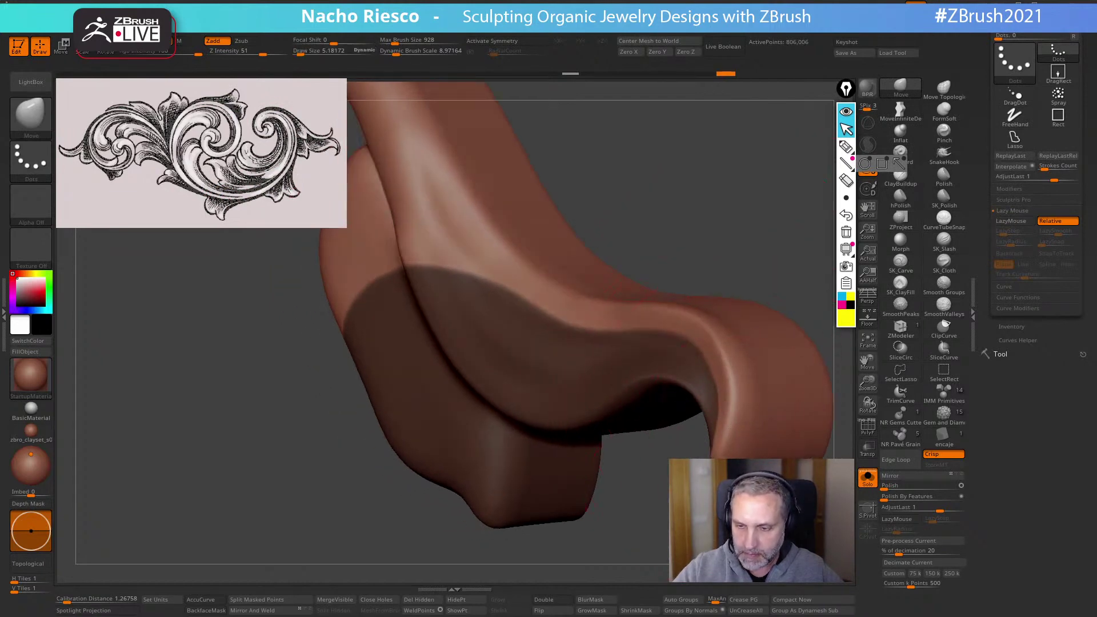
right_click_drag(711, 409, 736, 408)
left_click_drag(740, 394, 713, 342)
left_click_drag(737, 439, 731, 441)
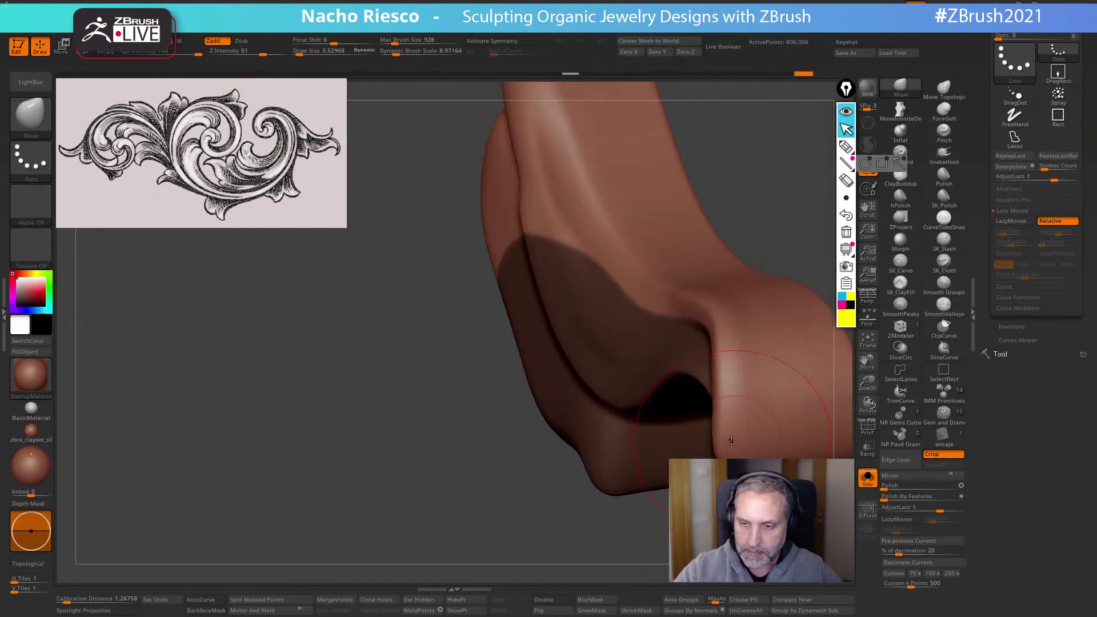
Move the outer edge of the curled tip at draw size about 8.43, and refine the rim's bend at about 3.53
mouse_move(733, 439)
right_mouse_down("shift")
mouse_move(794, 337)
mouse_move(769, 325)
right_mouse_up("shift")
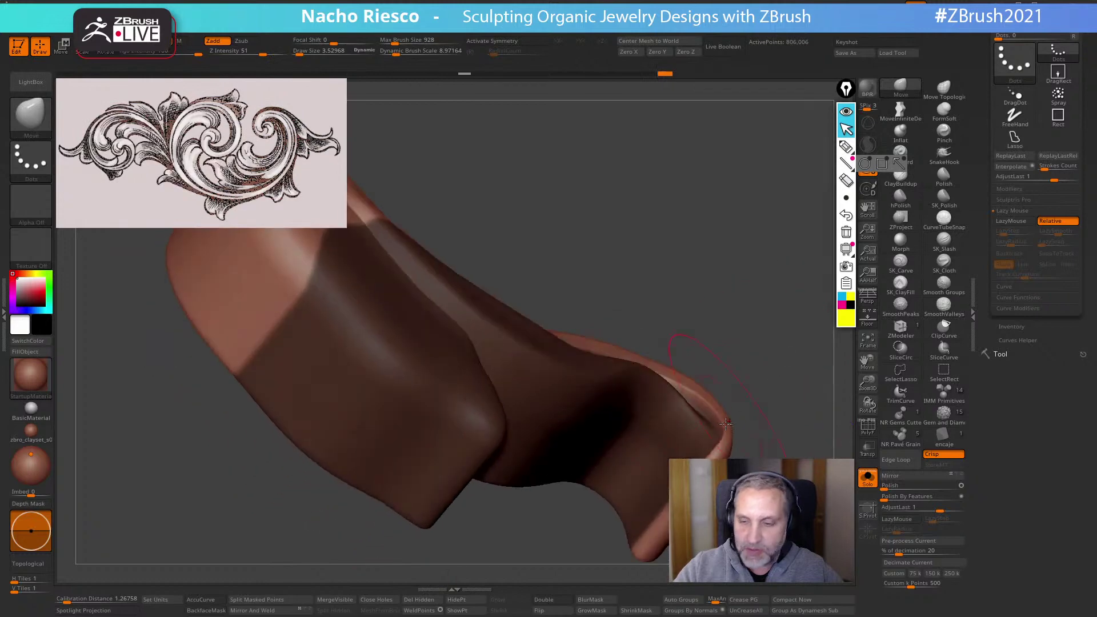
key("s")
left_click_drag(726, 424, 760, 424)
right_click_drag(747, 336, 766, 357)
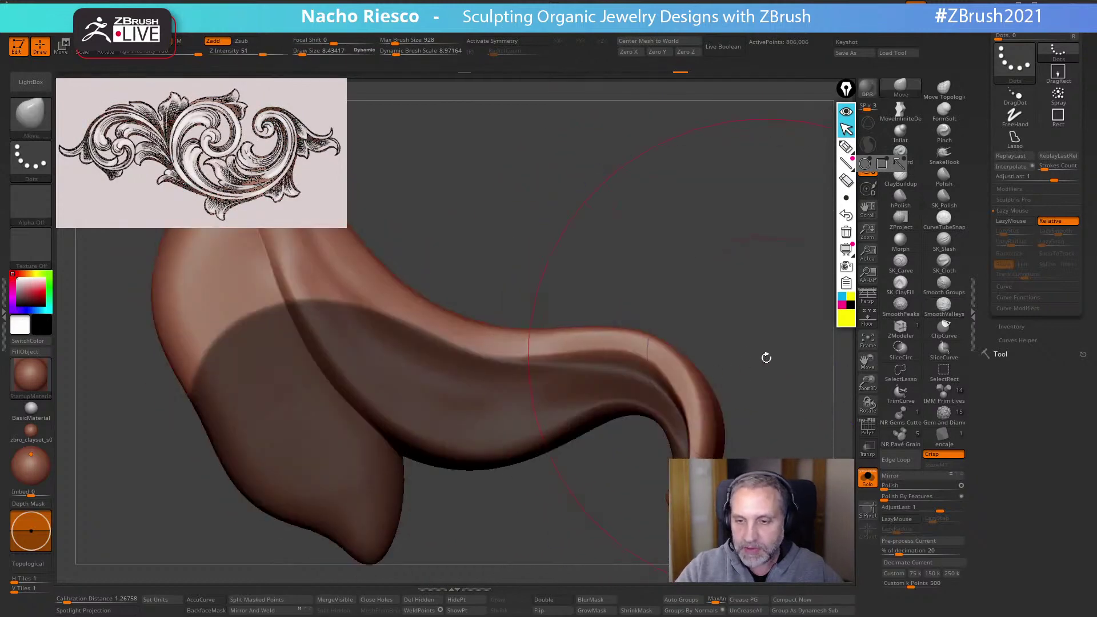
left_click_drag(766, 357, 791, 320)
key("s")
left_click_drag(669, 350, 649, 345)
left_click_drag(799, 264, 791, 288, "shift")
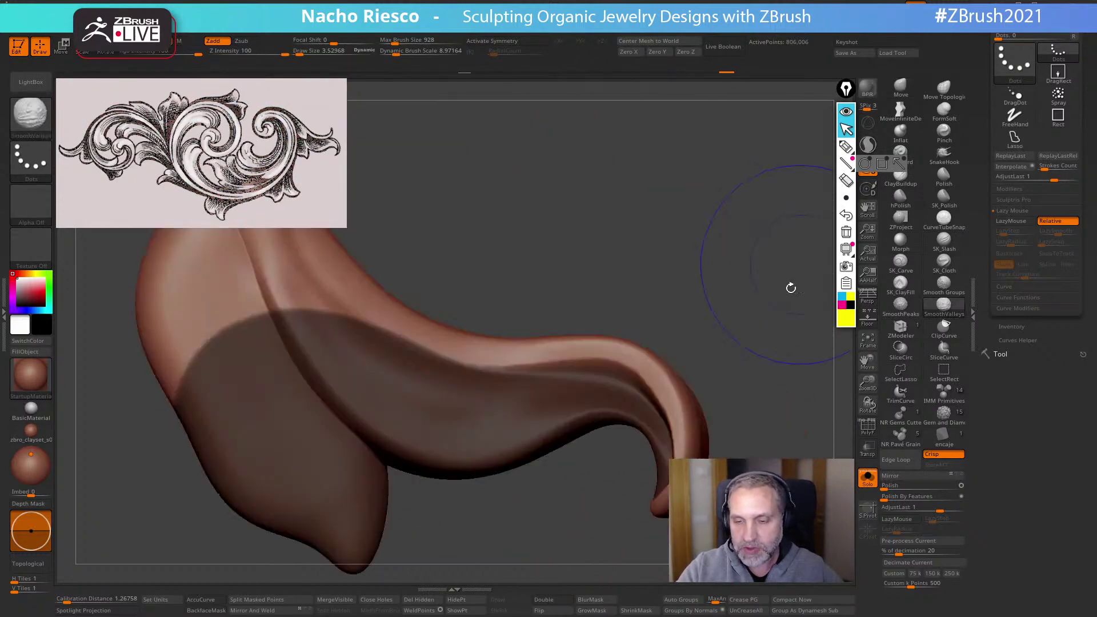
Invert the mask and move the inner edge of the curled tip toward the rim at draw size about 3.53
mouse_move(791, 288)
right_mouse_down()
mouse_move(735, 333)
mouse_move(725, 385)
right_mouse_up()
key("s")
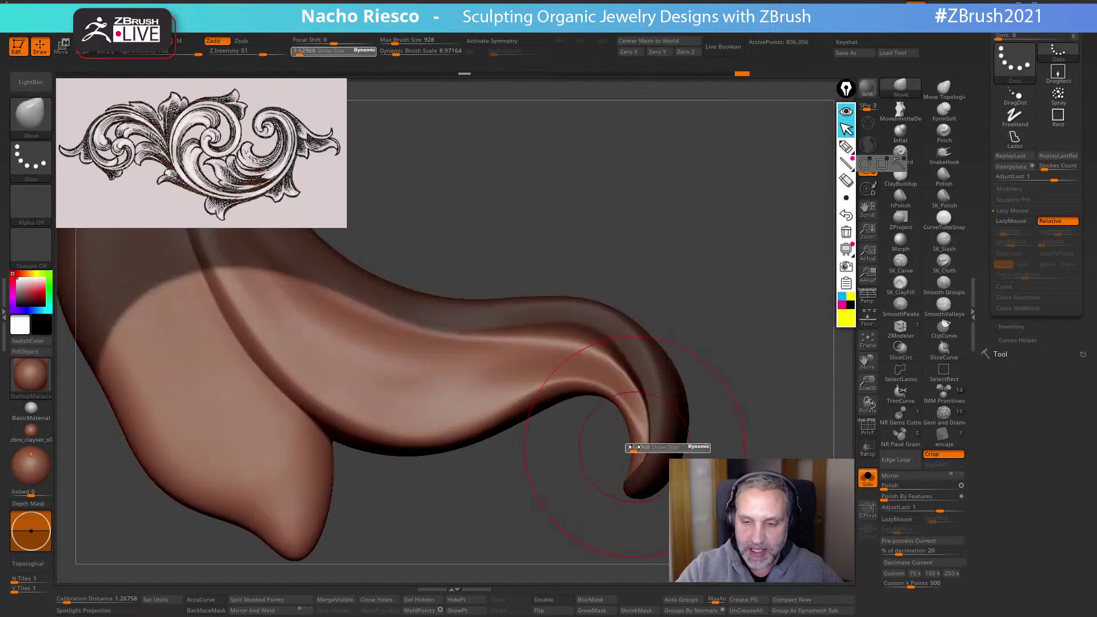
mouse_move(634, 448)
right_mouse_down()
mouse_move(623, 442)
mouse_move(683, 436)
mouse_move(673, 435)
right_mouse_up()
left_click_drag(632, 423, 640, 425)
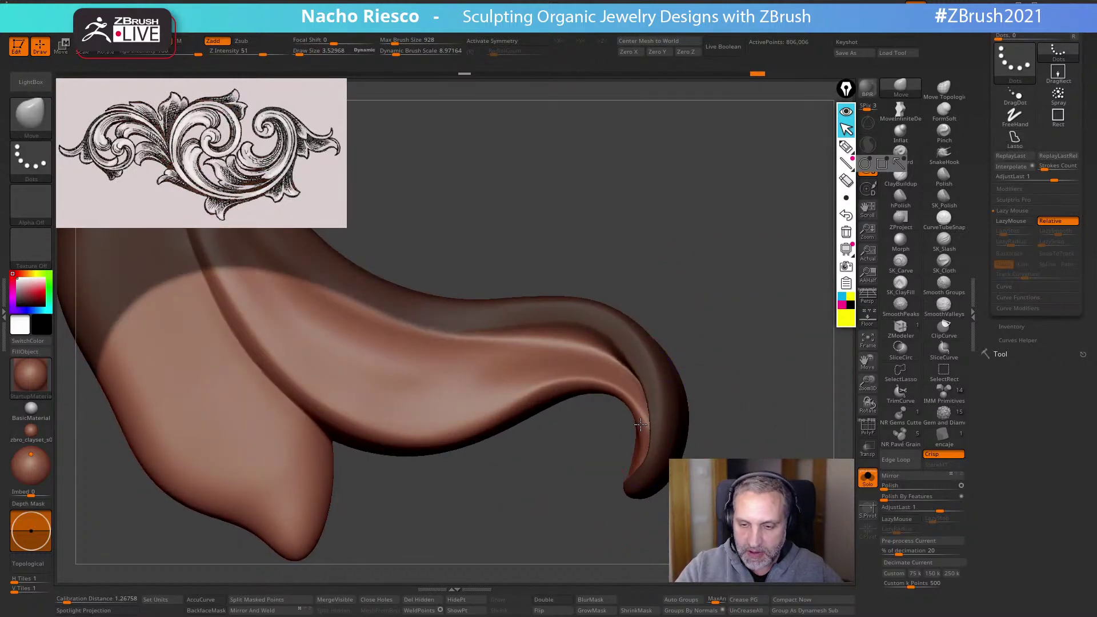
Invert the mask again and push the upper rim over the masked hollow with the Move brush, enlarging the draw size to about 8.43
left_click(732, 370, "ctrl")
right_click_drag(730, 368, 713, 418)
left_click_drag(588, 341, 584, 346)
right_click_drag(759, 257, 722, 297)
mouse_move(587, 339)
left_mouse_down()
mouse_move(578, 347)
mouse_move(529, 298)
left_mouse_up()
key("s")
right_click_drag(663, 243, 727, 307, "shift")
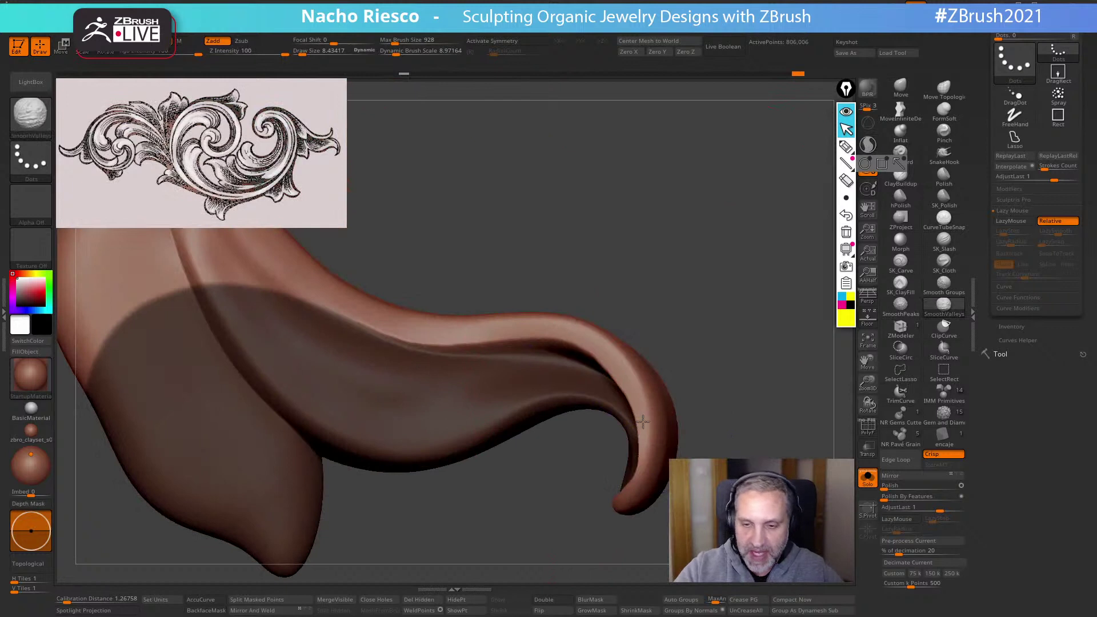
Smooth the rim around the curled tip with SmoothPeaks at draw size about 8.43
left_click(901, 306, "shift")
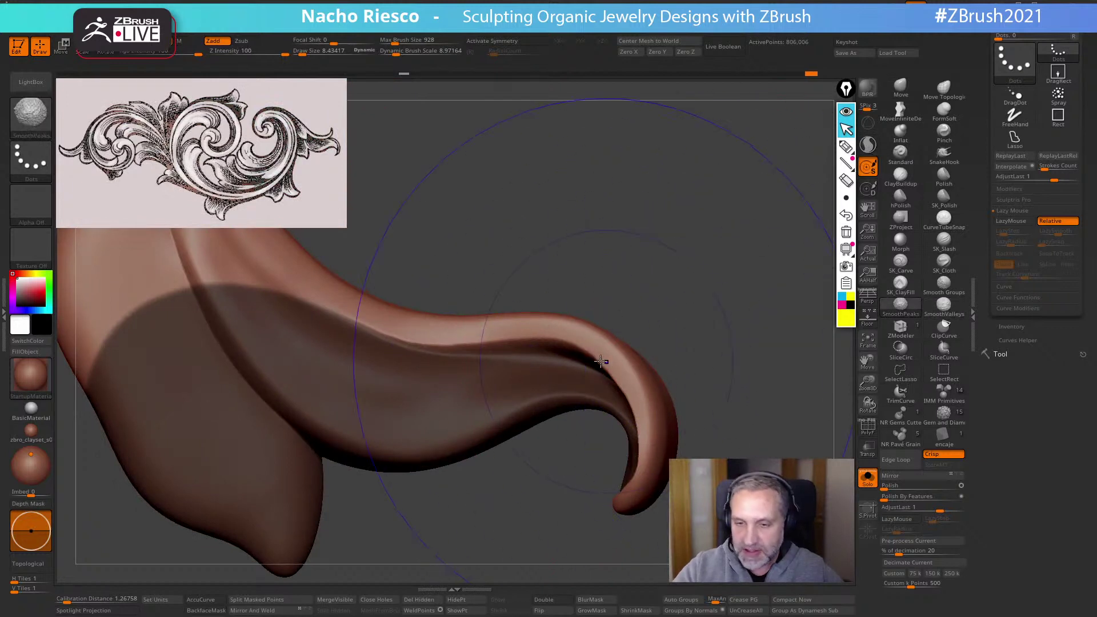
mouse_move(690, 455)
left_mouse_down()
mouse_move(749, 419)
mouse_move(745, 431)
mouse_move(714, 433)
mouse_move(631, 426)
mouse_move(640, 420)
left_mouse_up()
mouse_move(728, 420)
left_mouse_down()
mouse_move(708, 452)
mouse_move(644, 477)
mouse_move(629, 470)
left_mouse_up()
left_click(704, 464, "ctrl")
Move the tip's outer edge with backface masking on at draw size about 3.53, and smooth the inside of the curl
key("s")
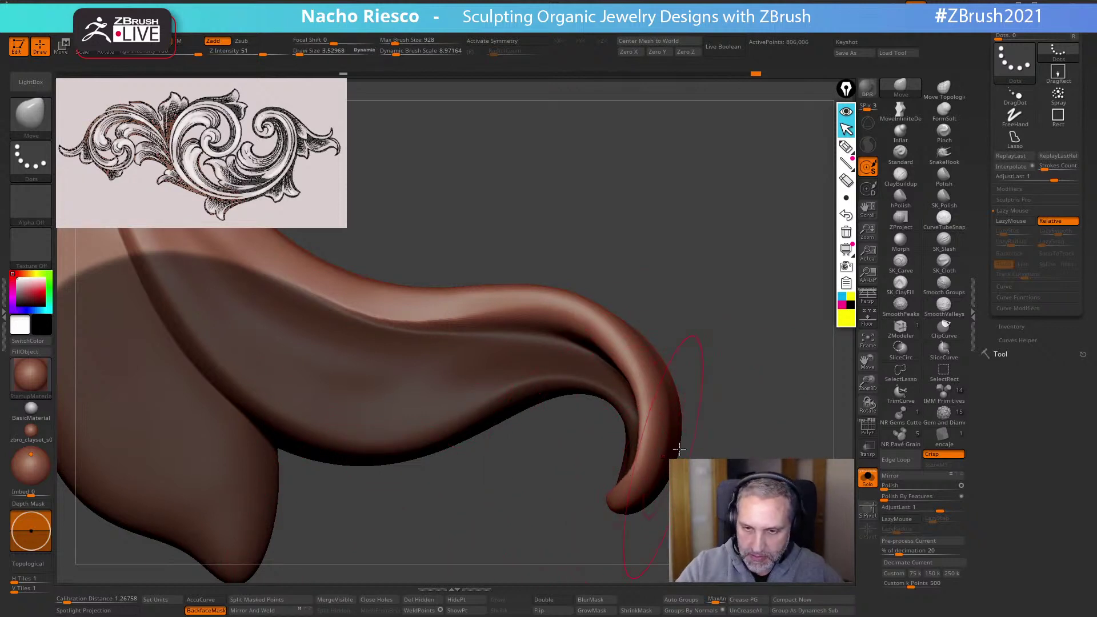
mouse_move(681, 447)
left_mouse_down()
mouse_move(728, 306)
mouse_move(731, 404)
left_mouse_up()
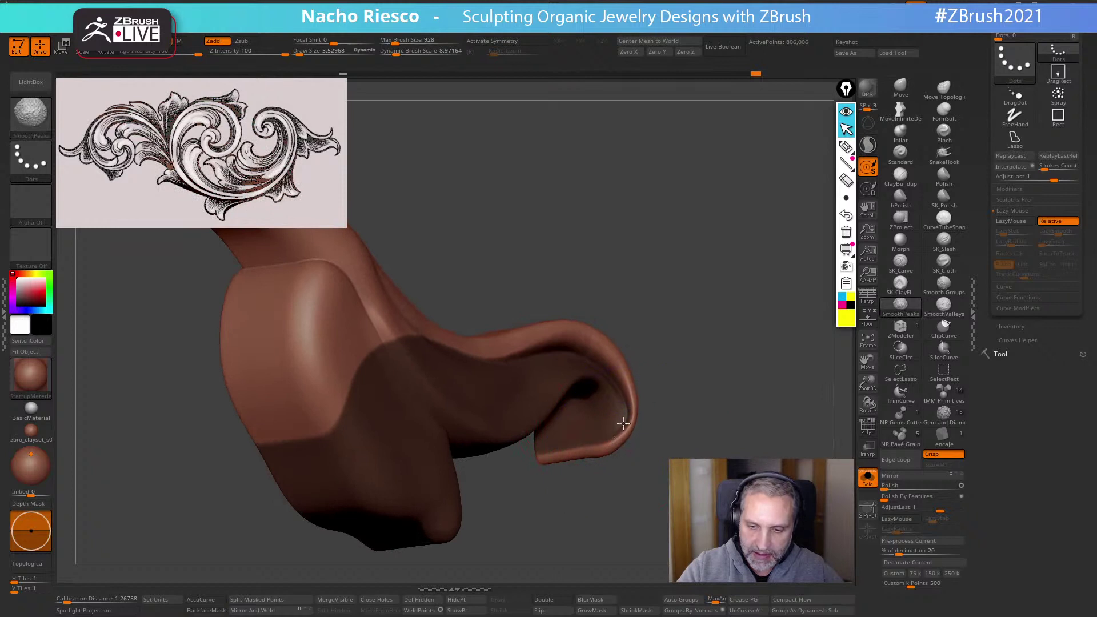
mouse_move(550, 462)
left_mouse_down()
mouse_move(661, 436)
mouse_move(626, 421)
left_mouse_up()
key("s")
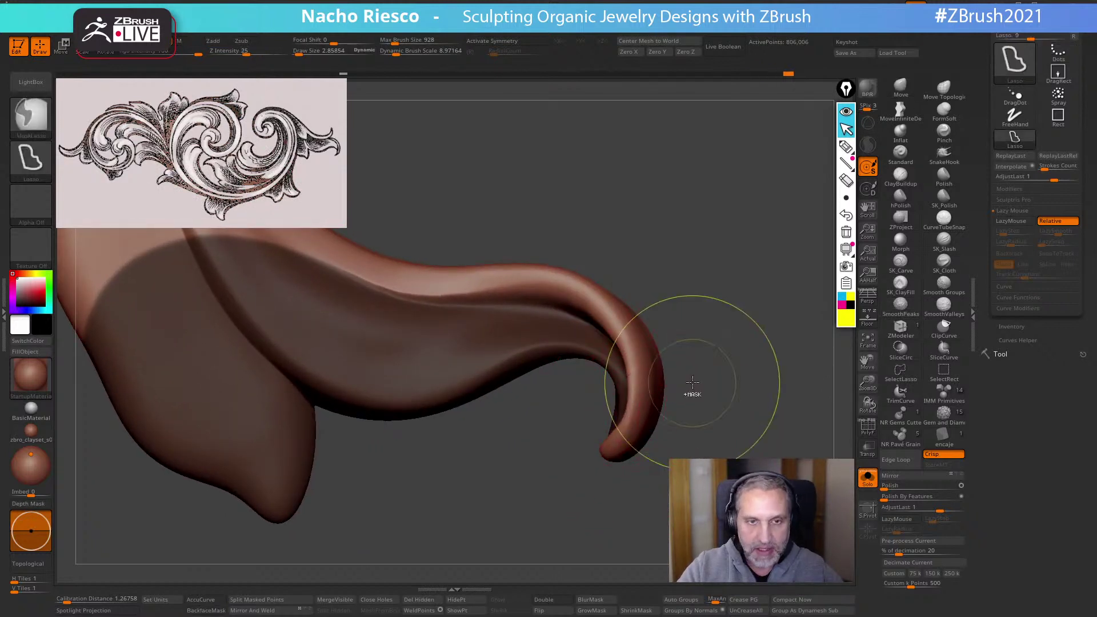
Invert the mask, turn backface masking off and adjust the curled tip's inner edge with Move at draw size about 2.86
left_click(691, 386, "ctrl")
key("s")
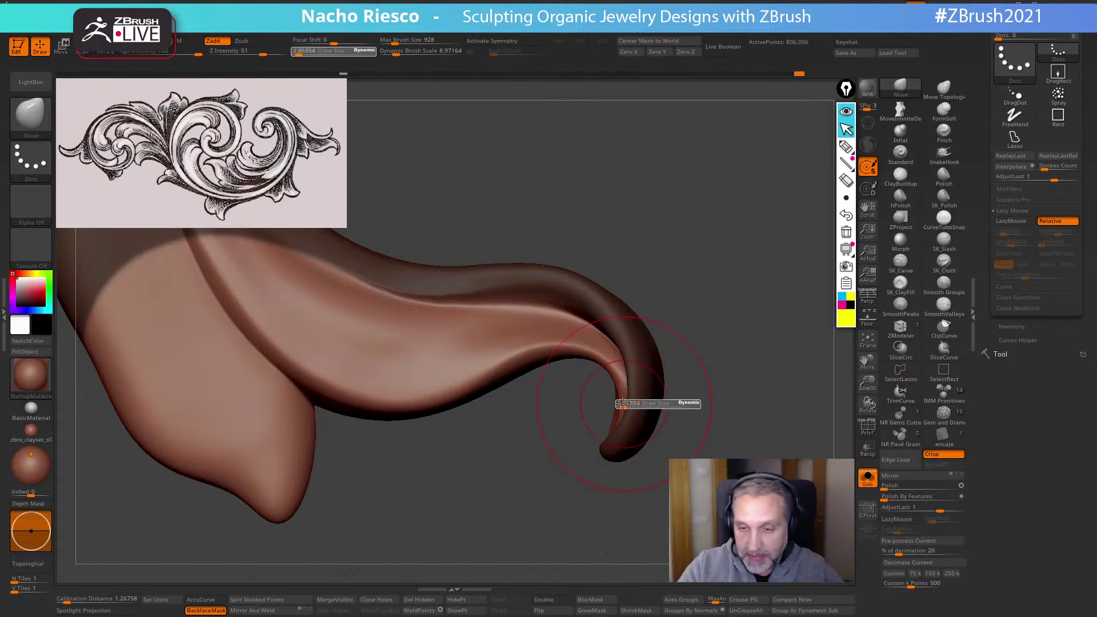
left_click(206, 610)
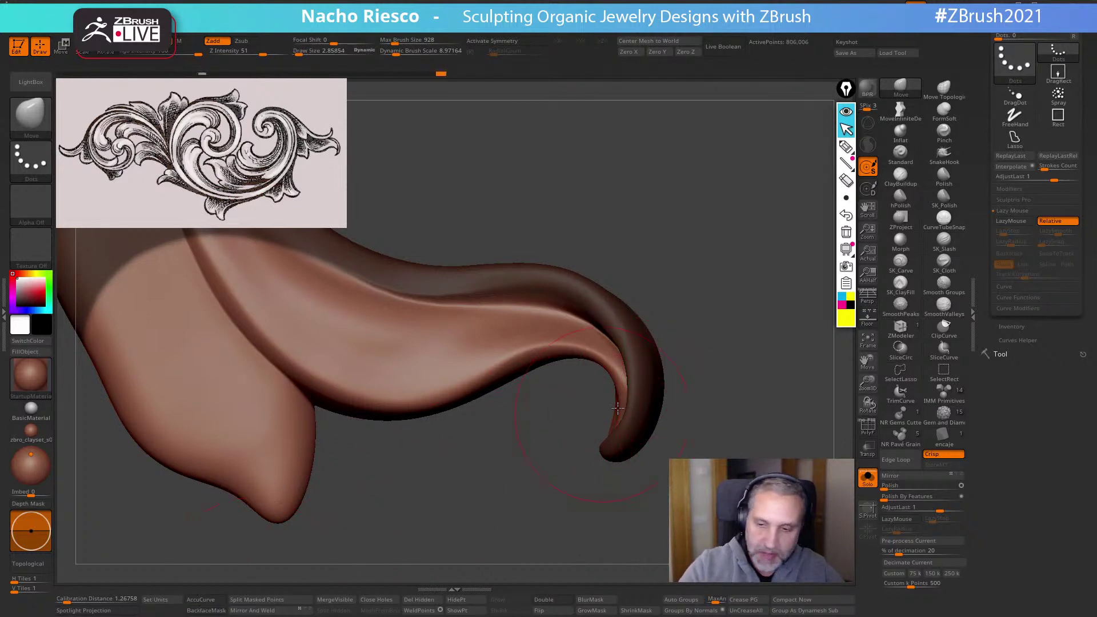
key("s")
mouse_move(623, 404)
left_mouse_down()
mouse_move(621, 414)
mouse_move(625, 389)
left_mouse_up()
Smooth the inner side of the curled tip with SmoothPeaks
left_click_drag(679, 360, 737, 364)
mouse_move(624, 404)
left_mouse_down("shift")
mouse_move(627, 418)
mouse_move(687, 392)
mouse_move(689, 417)
mouse_move(725, 427)
mouse_move(642, 372)
mouse_move(606, 298)
mouse_move(642, 392)
mouse_move(636, 384)
mouse_move(718, 352)
mouse_move(713, 385)
mouse_move(732, 373)
left_mouse_up("shift")
mouse_move(791, 372)
left_mouse_down()
mouse_move(735, 400)
mouse_move(771, 431)
mouse_move(749, 457)
mouse_move(720, 423)
mouse_move(731, 419)
mouse_move(699, 450)
left_mouse_up()
mouse_move(765, 377)
left_mouse_down()
mouse_move(791, 352)
mouse_move(798, 399)
mouse_move(800, 360)
mouse_move(788, 389)
left_mouse_up()
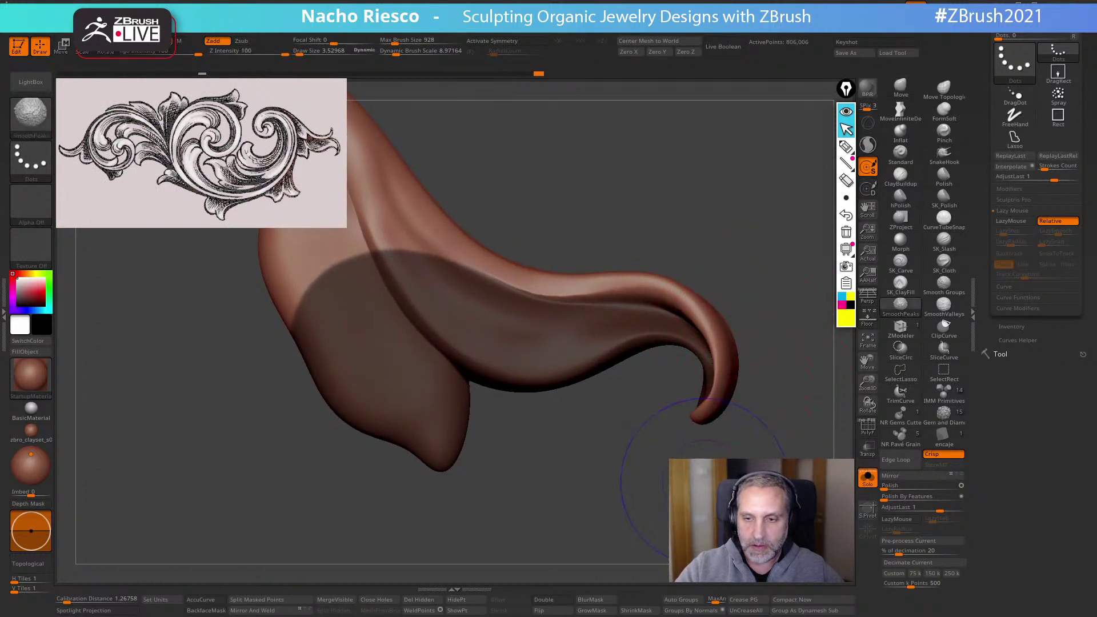
Invert the mask, polish the leaf's hollow beside the rim with the Polish brush at draw size about 3.53, and clear the mask
left_click(680, 482, "ctrl")
left_click(944, 177)
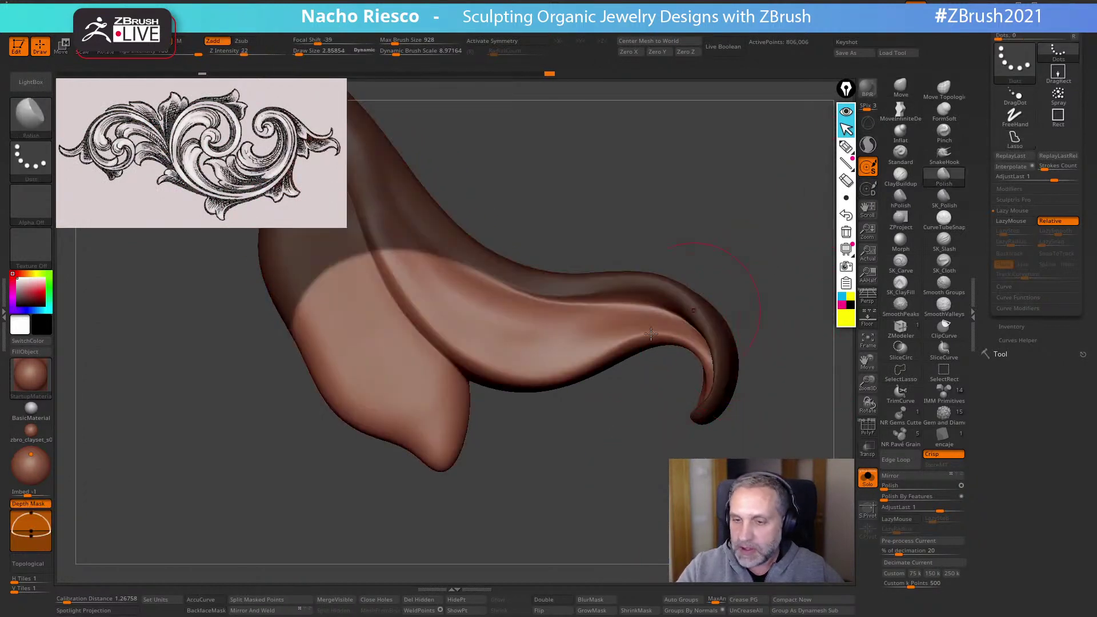
left_click_drag(631, 325, 624, 323)
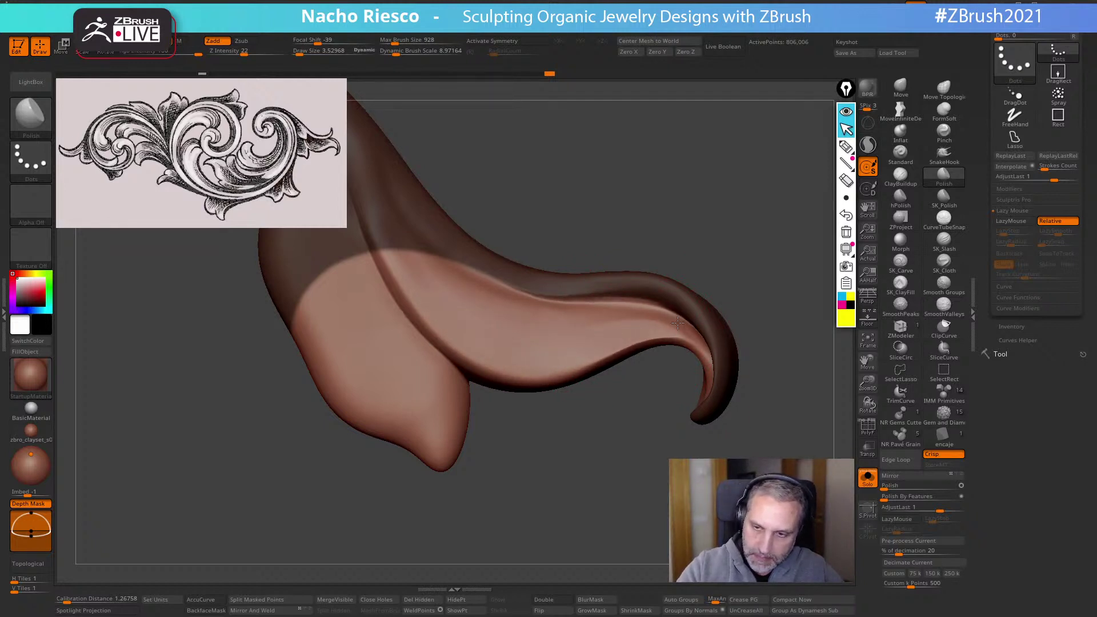
mouse_move(771, 306)
left_mouse_down()
mouse_move(777, 415)
mouse_move(760, 437)
left_mouse_up()
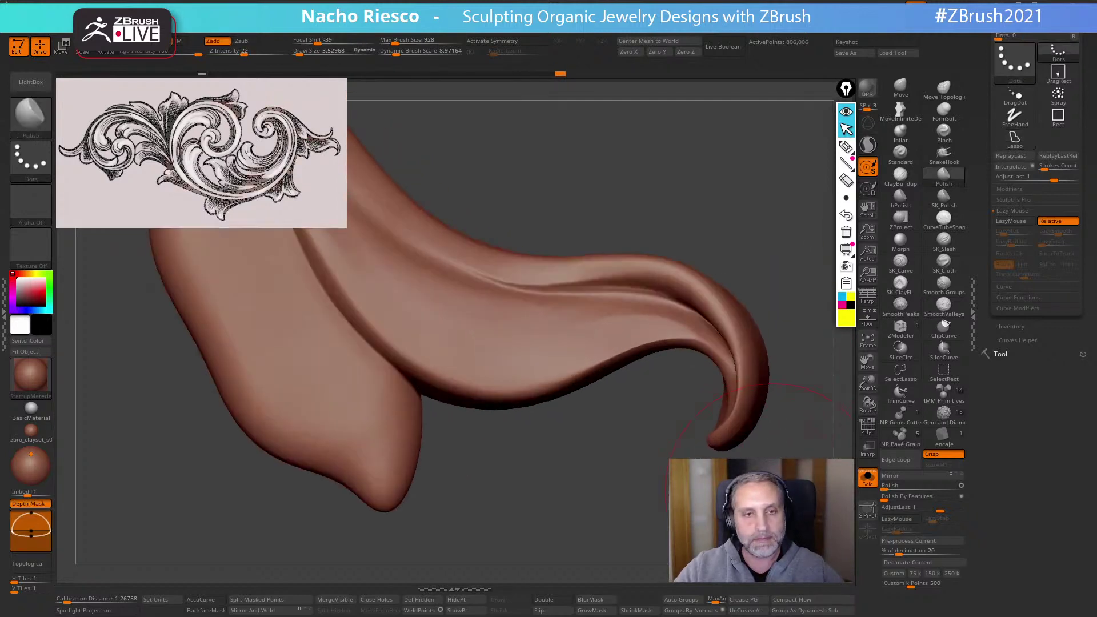
Adjust the crease between rim and hollow near the tip using Move with backface masking on and draw size about 2.86
left_click(901, 88)
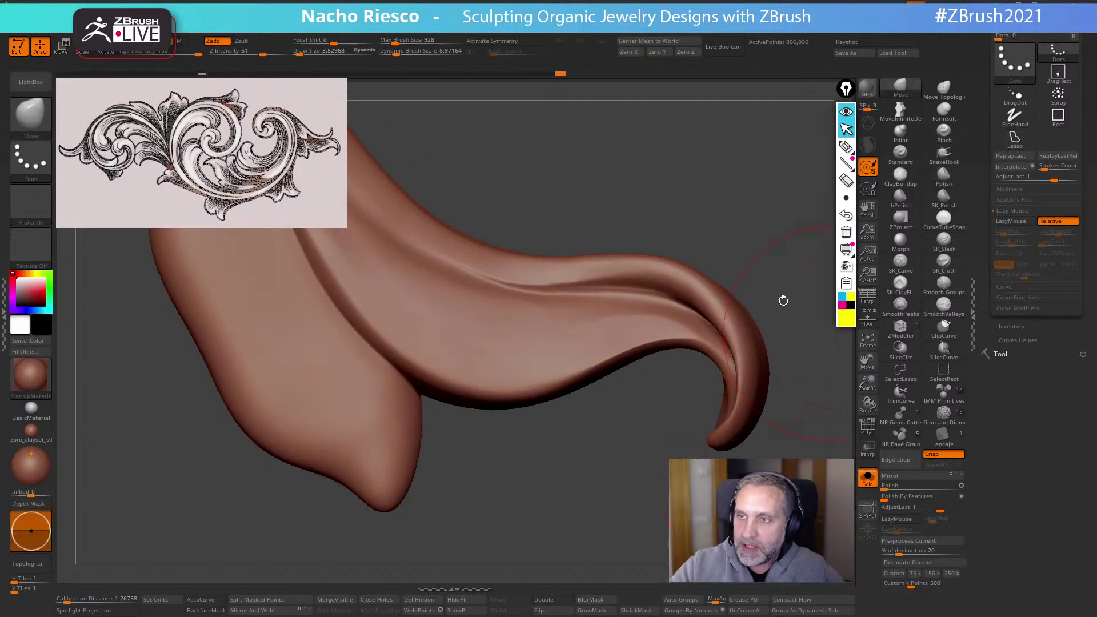
left_click(207, 610)
left_click_drag(576, 504, 612, 426)
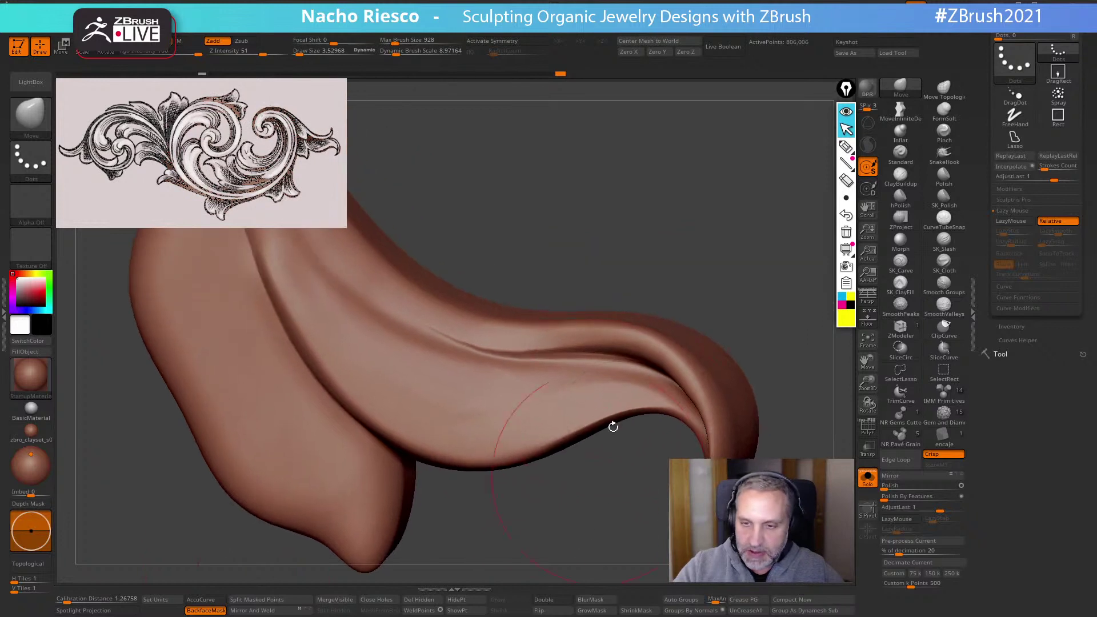
key("s")
left_click_drag(629, 376, 612, 373)
key("s")
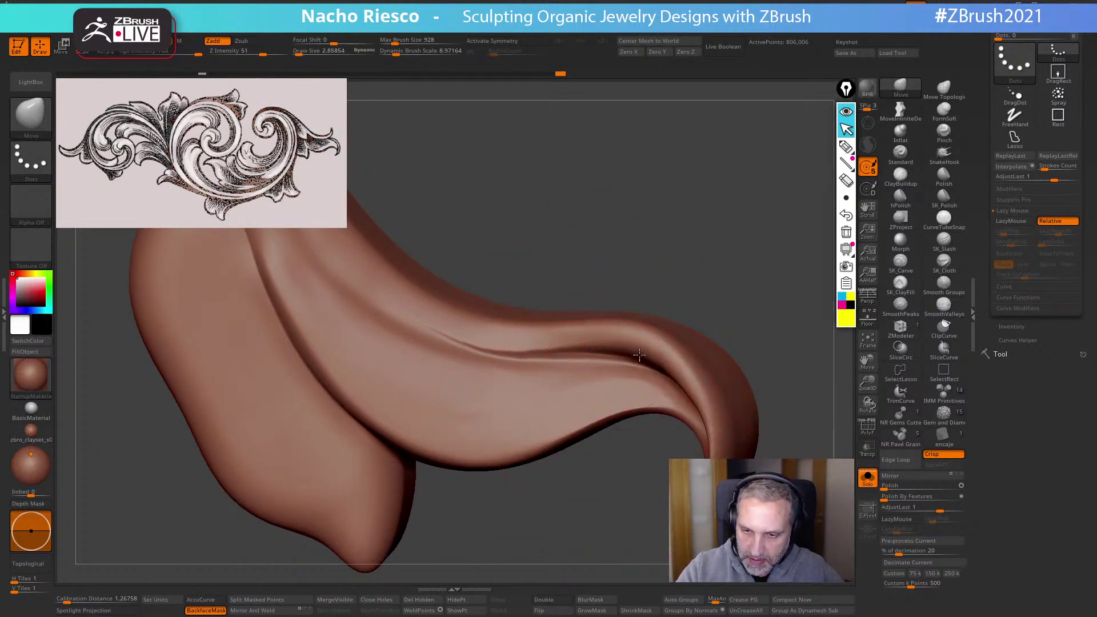
left_click_drag(733, 287, 712, 297)
Protect the upper rim with a mask and move the hollow's upper edge up under it with the Move brush
mouse_move(624, 293)
left_mouse_down("ctrl")
mouse_move(531, 333)
mouse_move(611, 343)
mouse_move(749, 318)
mouse_move(732, 341)
left_mouse_up("ctrl")
key("b")
key("m")
key("v")
left_click_drag(640, 372, 636, 342)
left_click_drag(574, 369, 577, 355)
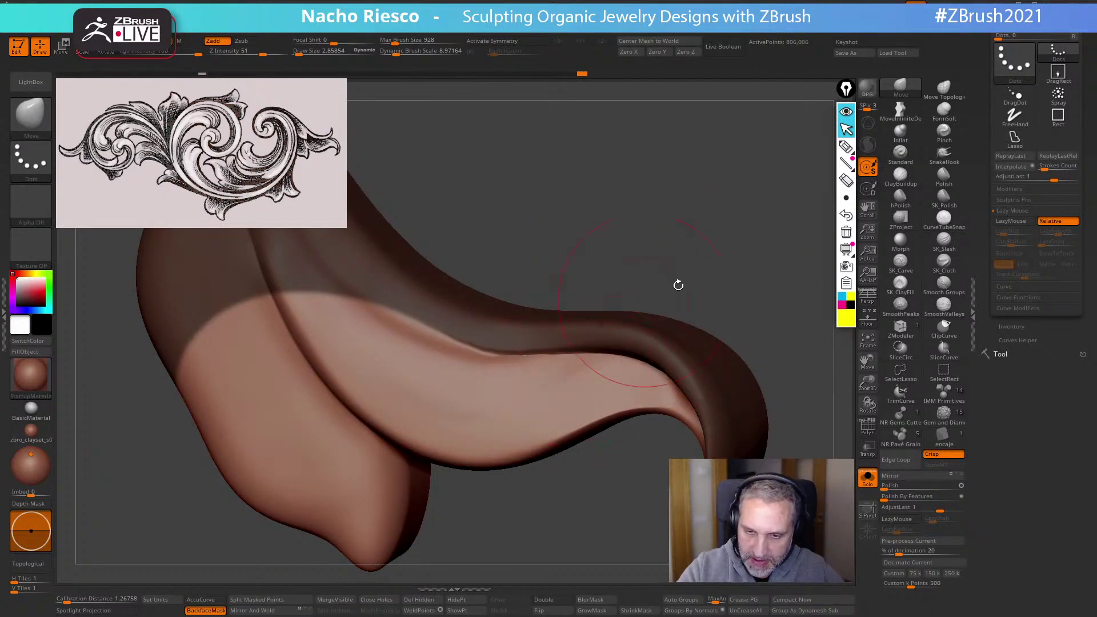
Build up the inner face of the curled tip with ClayBuildup at draw size about 1.83 and smooth it
left_click_drag(678, 284, 657, 295)
mouse_move(759, 366)
left_mouse_down()
mouse_move(751, 325)
mouse_move(747, 343)
mouse_move(740, 334)
left_mouse_up()
mouse_move(684, 287)
left_mouse_down()
mouse_move(690, 236)
mouse_move(634, 493)
mouse_move(688, 408)
mouse_move(679, 386)
left_mouse_up()
left_click(900, 177)
key("s")
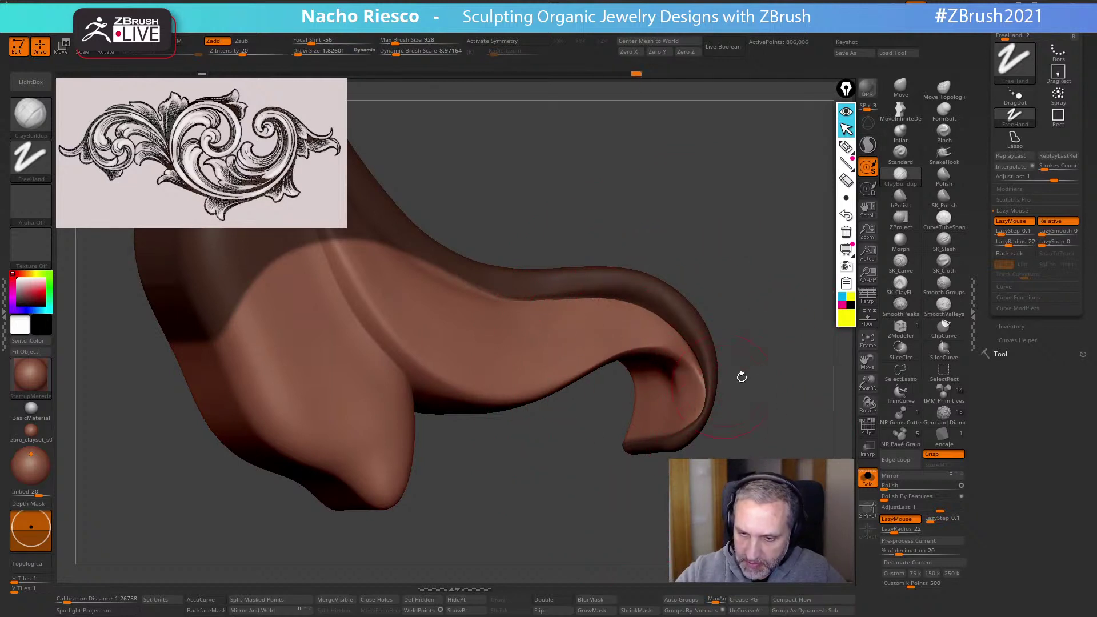
mouse_move(742, 374)
left_mouse_down()
mouse_move(727, 411)
mouse_move(735, 425)
mouse_move(682, 387)
left_mouse_up()
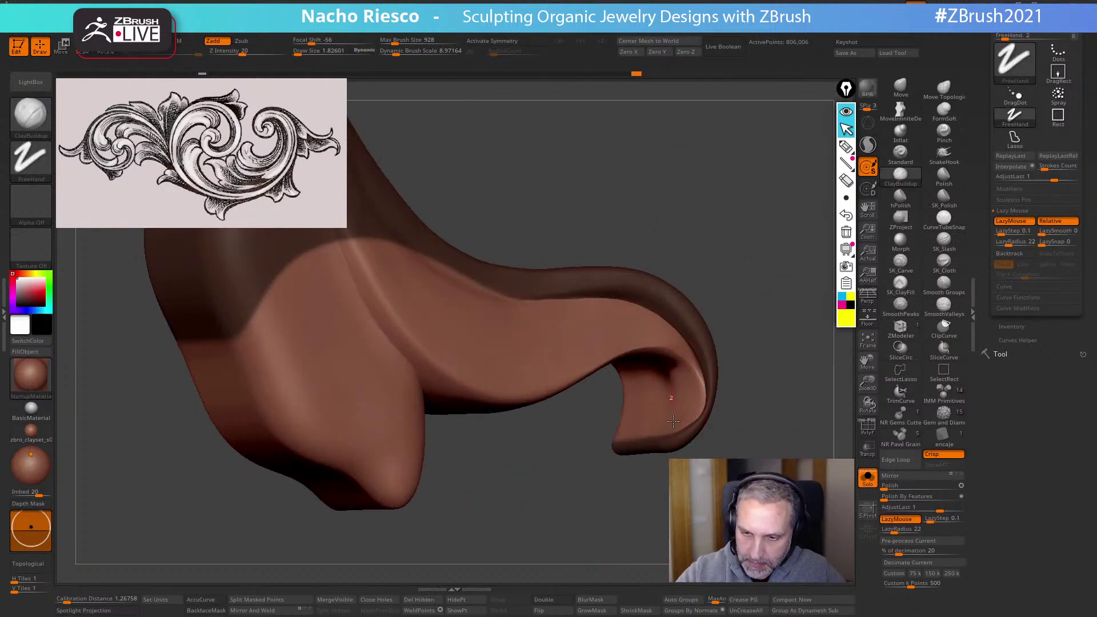
key("shift")
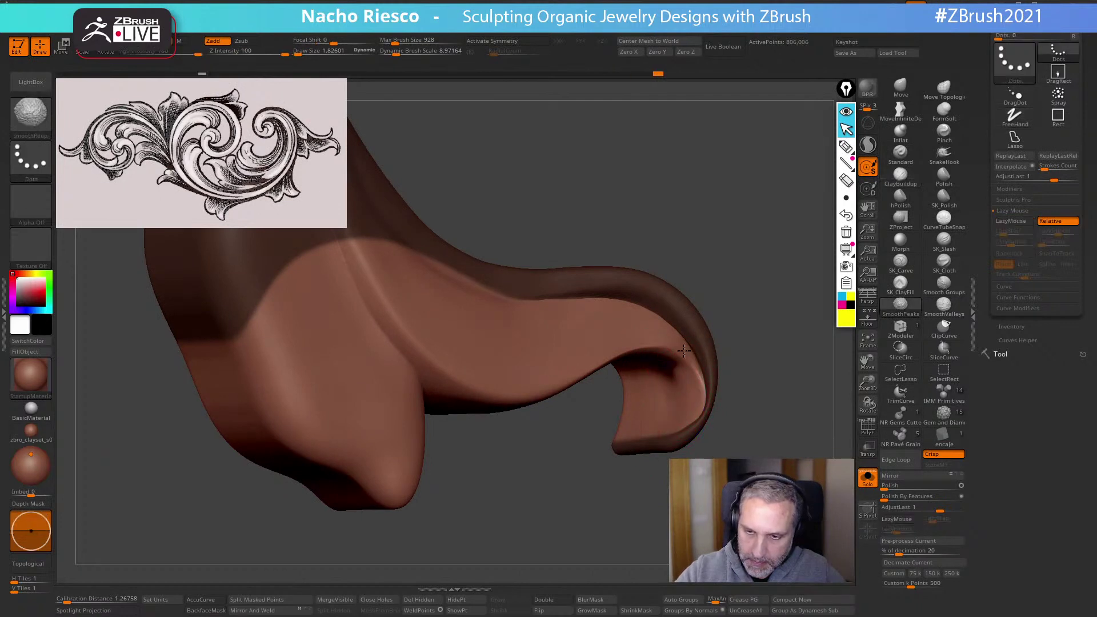
mouse_move(715, 400)
left_mouse_down()
mouse_move(742, 435)
mouse_move(729, 383)
left_mouse_up()
Clear the mask and remesh the leaf with DynaMesh
key("ctrl")
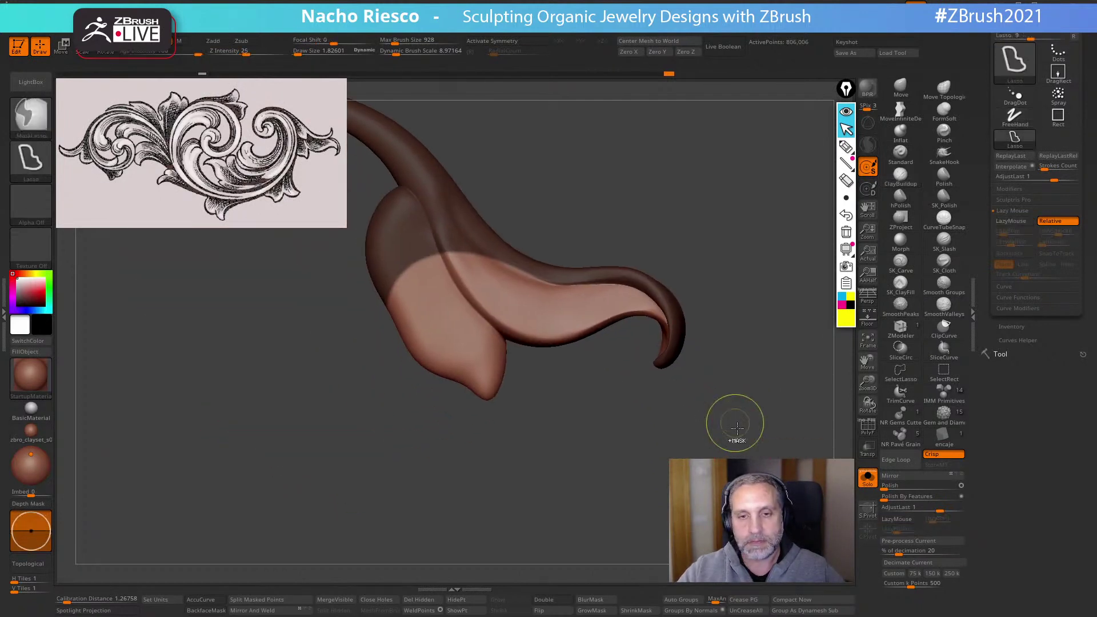
left_click_drag(737, 427, 624, 519, "ctrl")
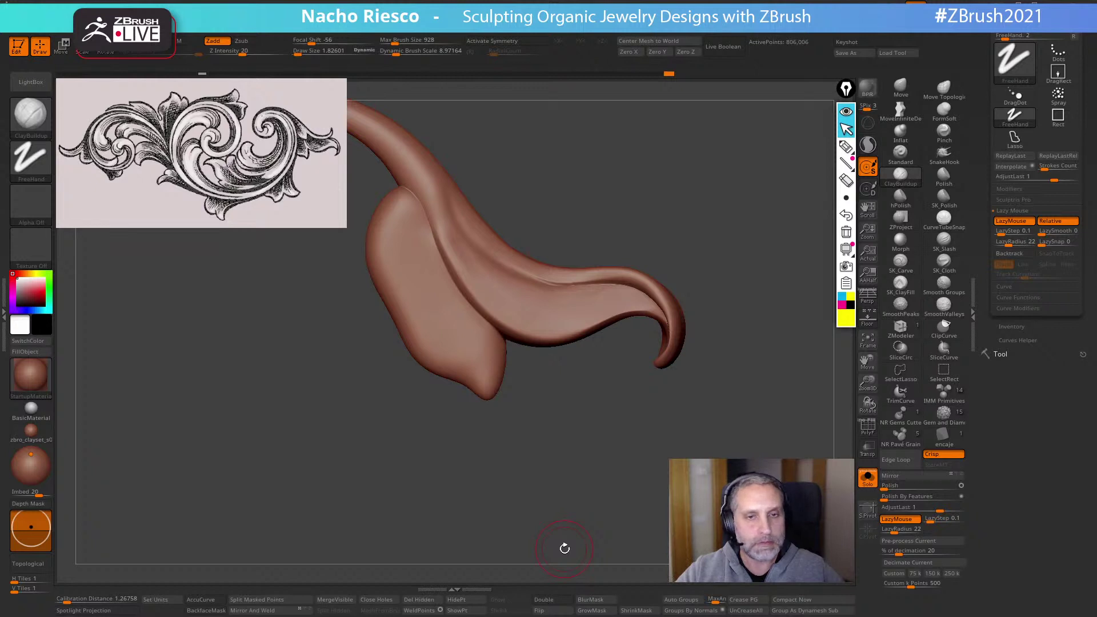
left_click_drag(564, 548, 673, 416)
key("ctrl")
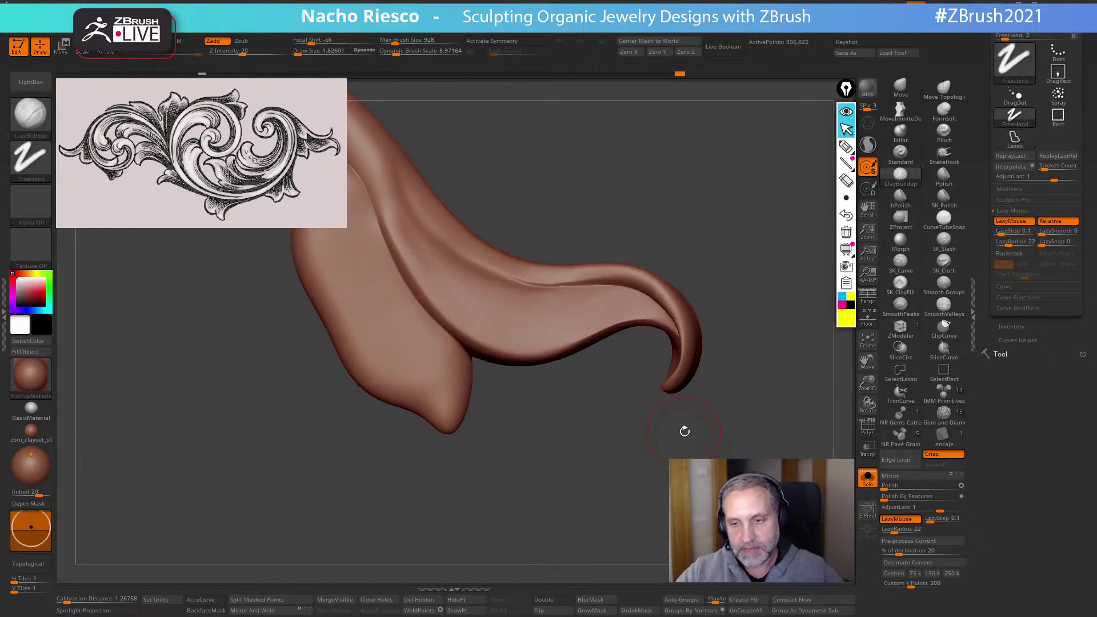
Stroke a narrow fold along the upper rim into the curled tip with SK_Cloth at draw size about 1.46
left_click(944, 262)
key("s")
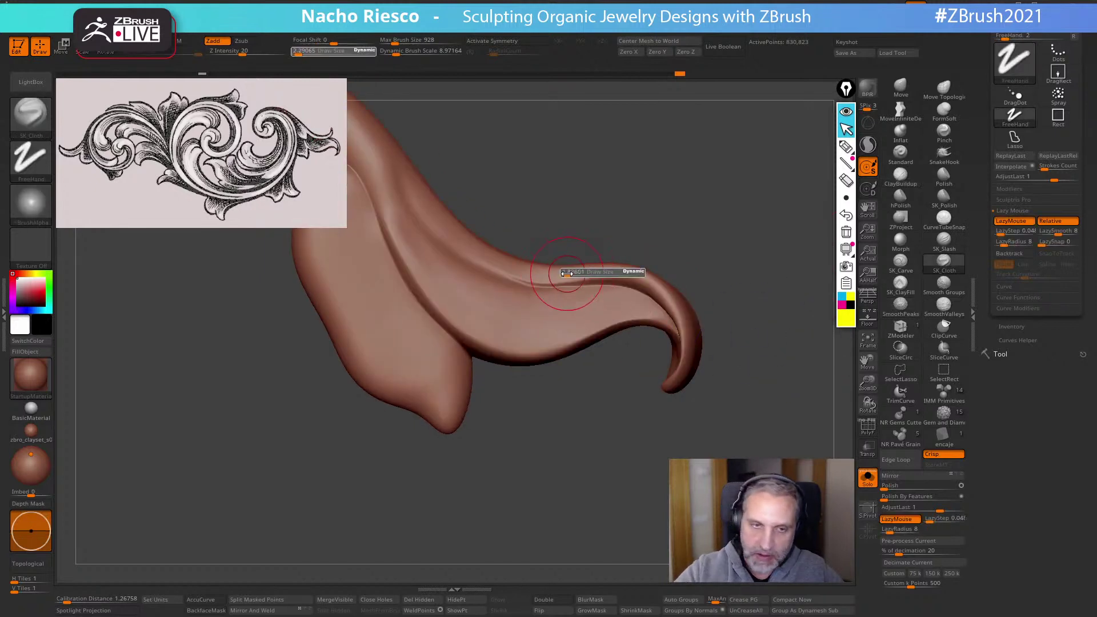
left_click_drag(567, 273, 554, 273)
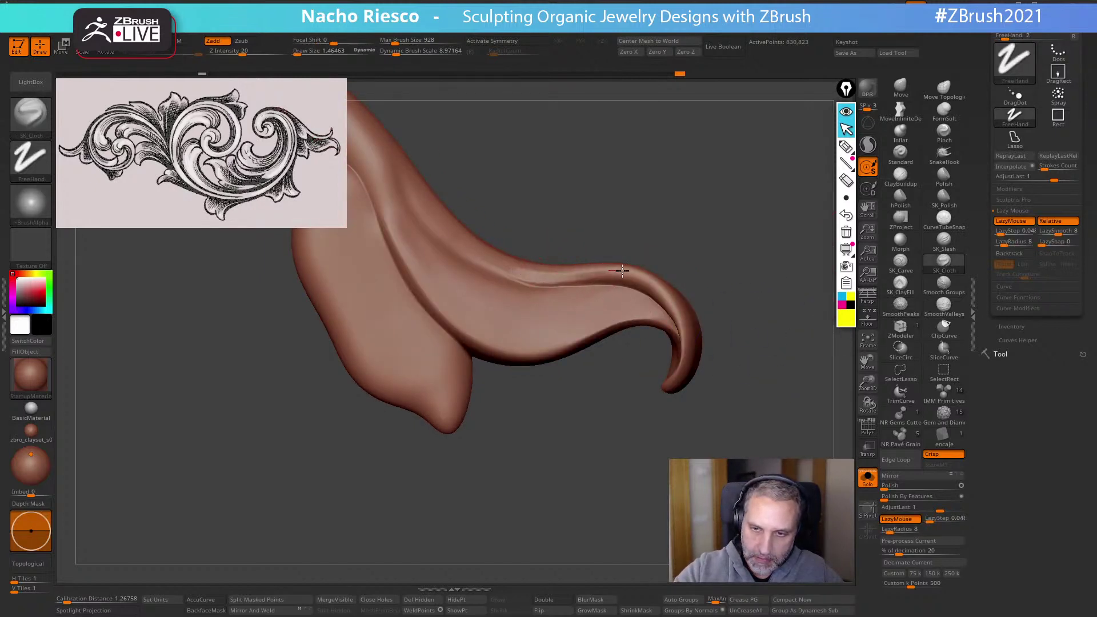
mouse_move(623, 271)
left_mouse_down()
mouse_move(658, 287)
mouse_move(683, 318)
mouse_move(680, 374)
left_mouse_up()
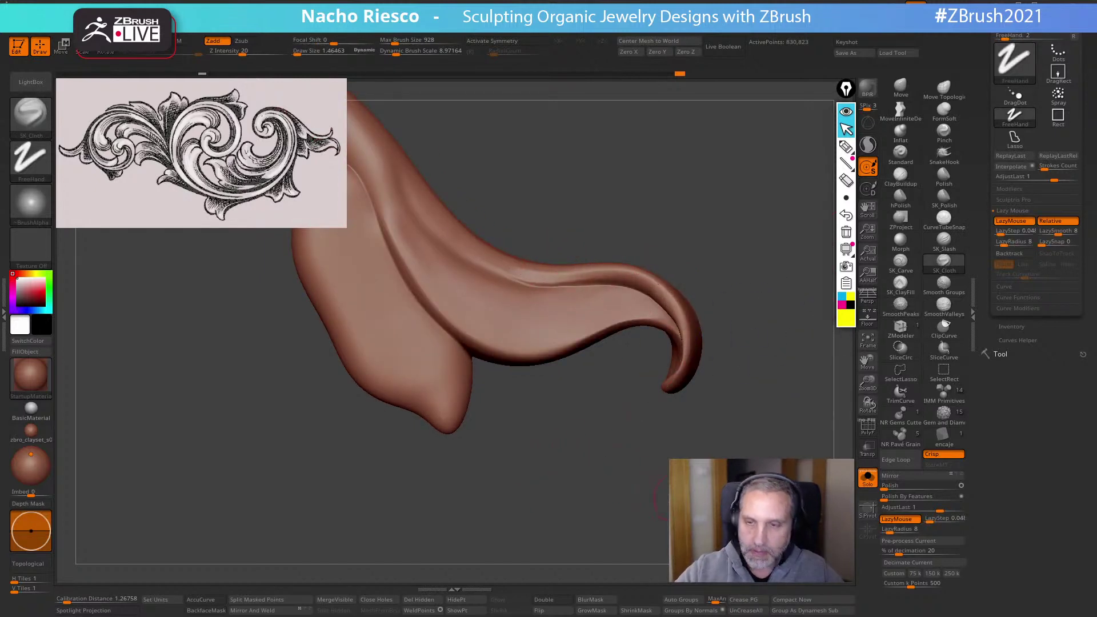
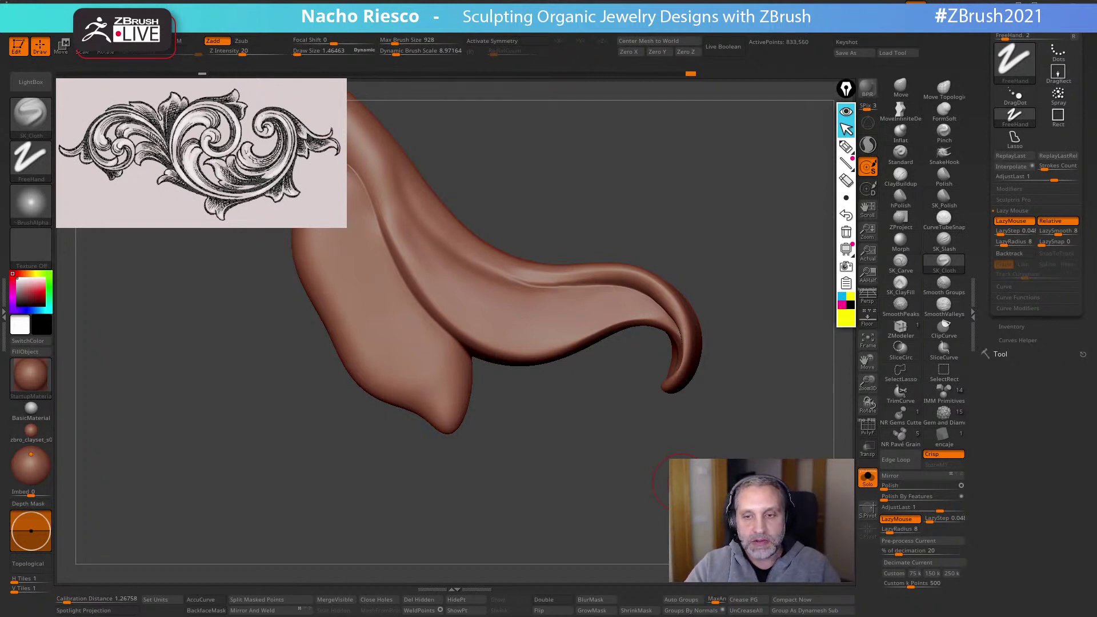
Smooth the outer rim of the leaf's curled tip and look up the HistoryRecall brush in the brush library
left_click_drag(736, 285, 773, 276)
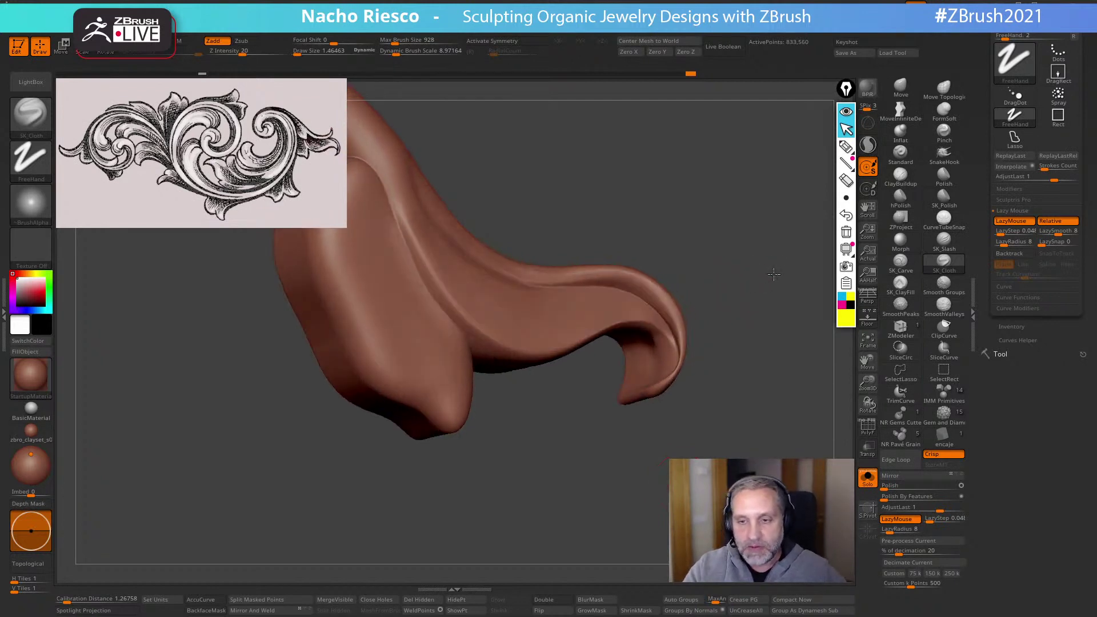
mouse_move(675, 297)
left_mouse_down("shift")
mouse_move(681, 343)
mouse_move(704, 289)
mouse_move(658, 380)
left_mouse_up("shift")
key("b")
key("h")
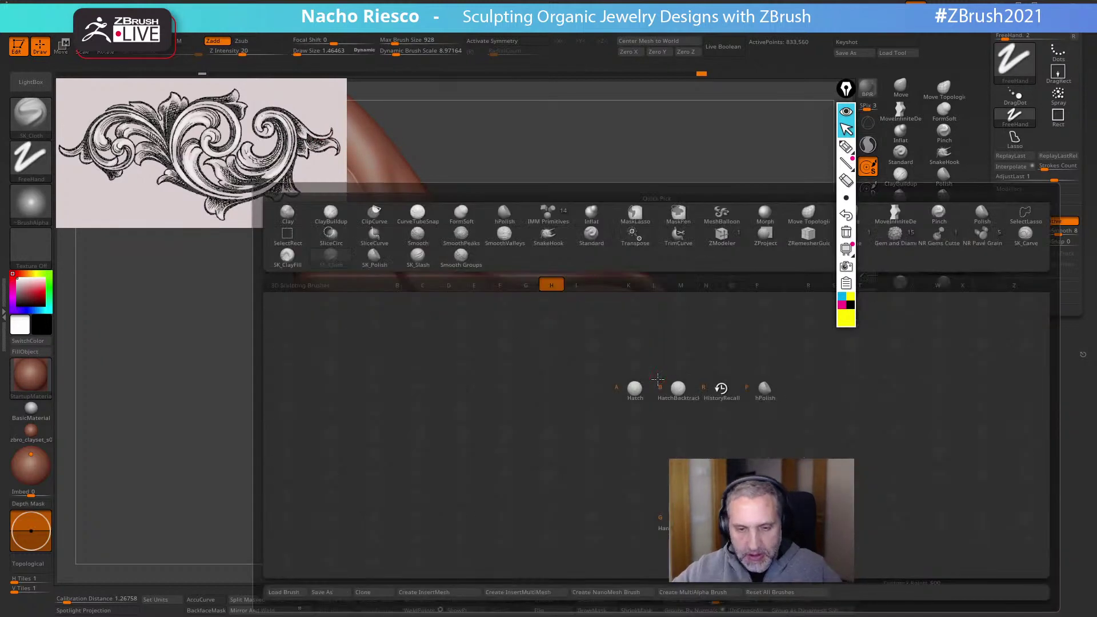
left_click(708, 397)
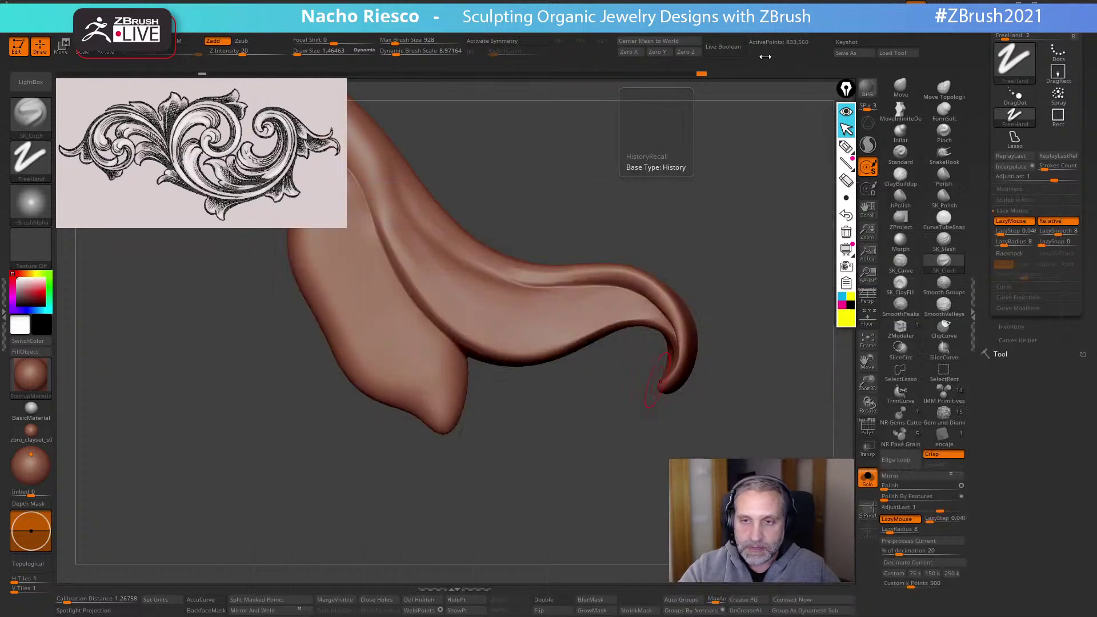
Adjust the curve of the leaf's curled tip with the Move brush at draw size about 2.86
mouse_move(584, 122)
left_mouse_down()
mouse_move(574, 133)
mouse_move(652, 119)
left_mouse_up()
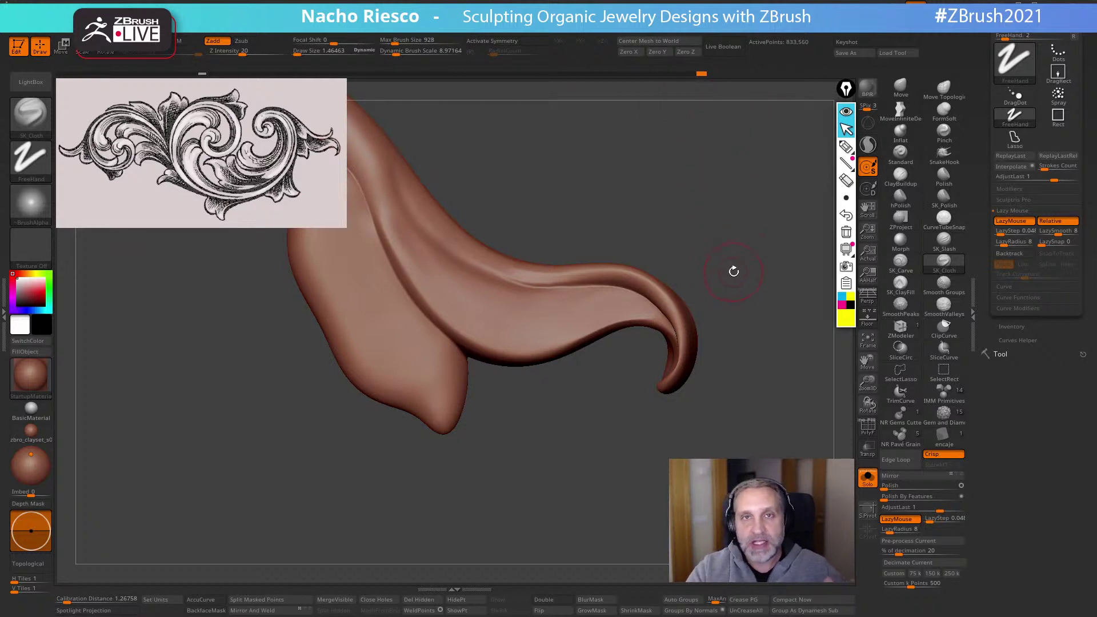
left_click_drag(754, 289, 769, 329)
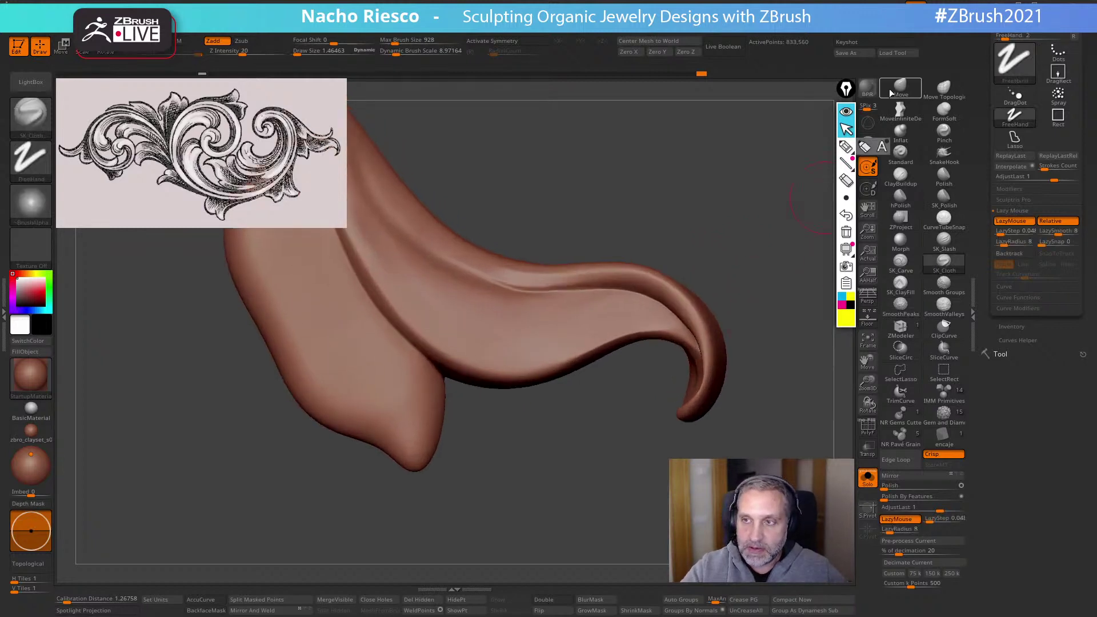
left_click(901, 87)
key("s")
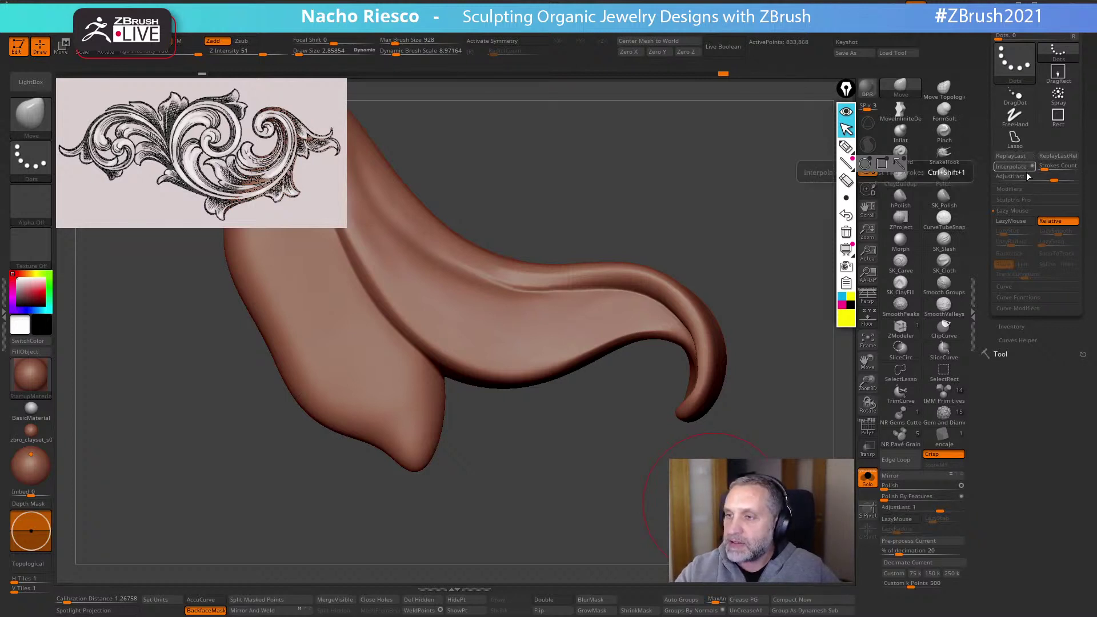
mouse_move(755, 318)
left_mouse_down()
mouse_move(686, 423)
mouse_move(624, 475)
mouse_move(649, 524)
mouse_move(641, 492)
mouse_move(647, 506)
left_mouse_up()
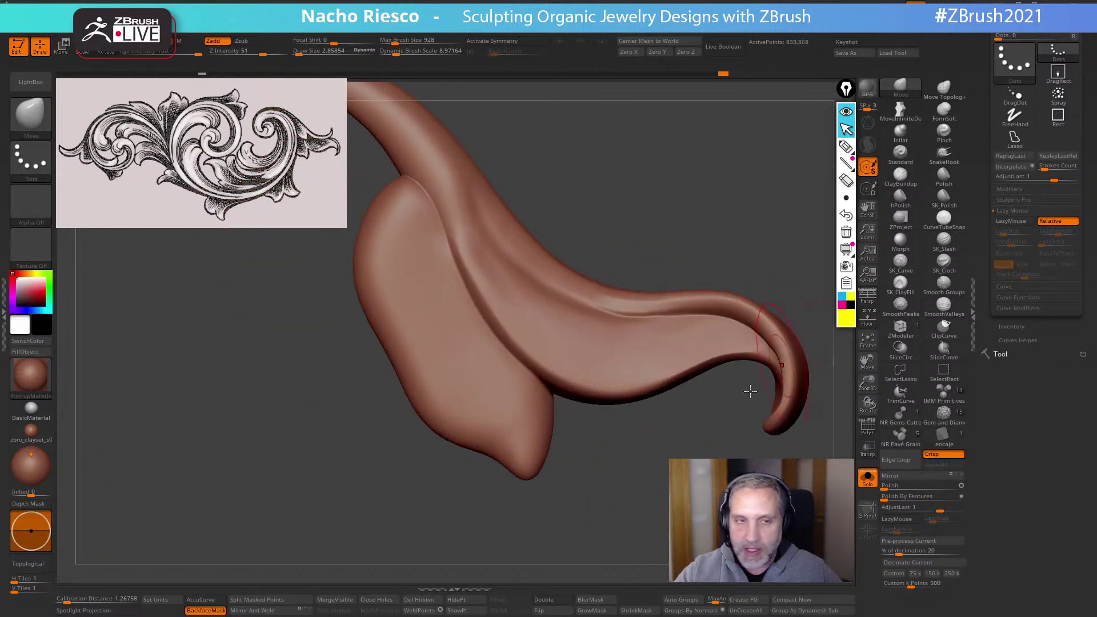
mouse_move(750, 392)
left_mouse_down("alt")
mouse_move(724, 417)
mouse_move(742, 425)
left_mouse_up("alt")
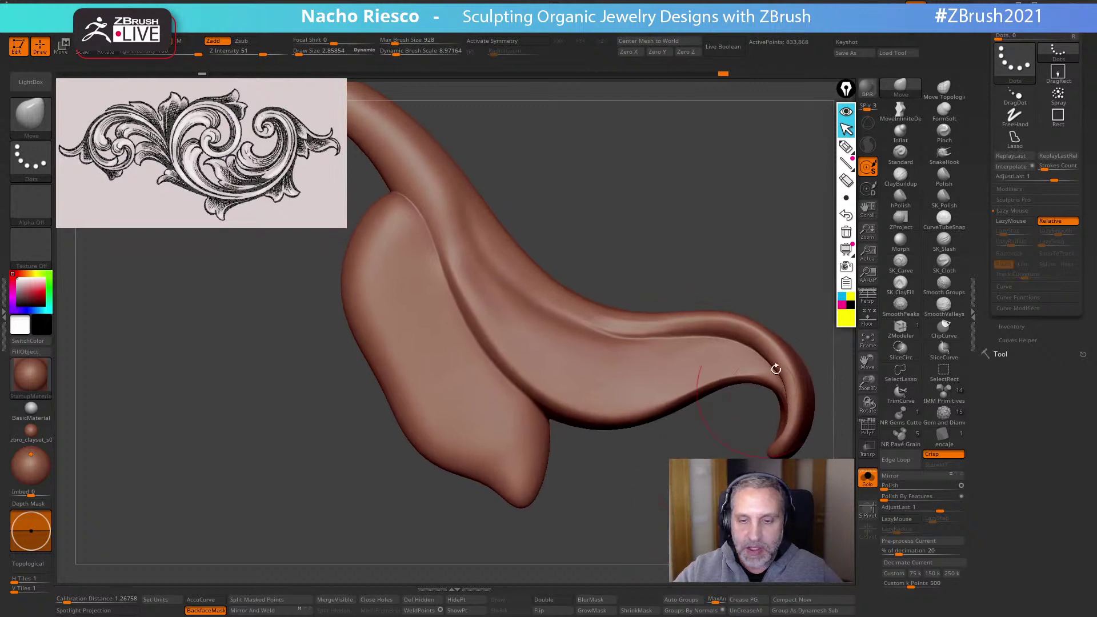
Try an SK_Cloth stroke along the leaf into the curled tip, vary its strength with AdjustLast, and undo it
left_click(943, 263)
key("s")
mouse_move(527, 336)
left_mouse_down()
mouse_move(485, 330)
mouse_move(517, 365)
mouse_move(597, 416)
mouse_move(646, 413)
mouse_move(729, 374)
mouse_move(765, 389)
mouse_move(777, 451)
left_mouse_up()
key("s")
mouse_move(1054, 178)
left_mouse_down()
mouse_move(1076, 181)
mouse_move(1013, 181)
left_mouse_up()
left_click_drag(998, 182, 1027, 182)
key("ctrl+z")
mouse_move(641, 506)
left_mouse_down()
mouse_move(644, 493)
mouse_move(642, 502)
mouse_move(679, 506)
left_mouse_up()
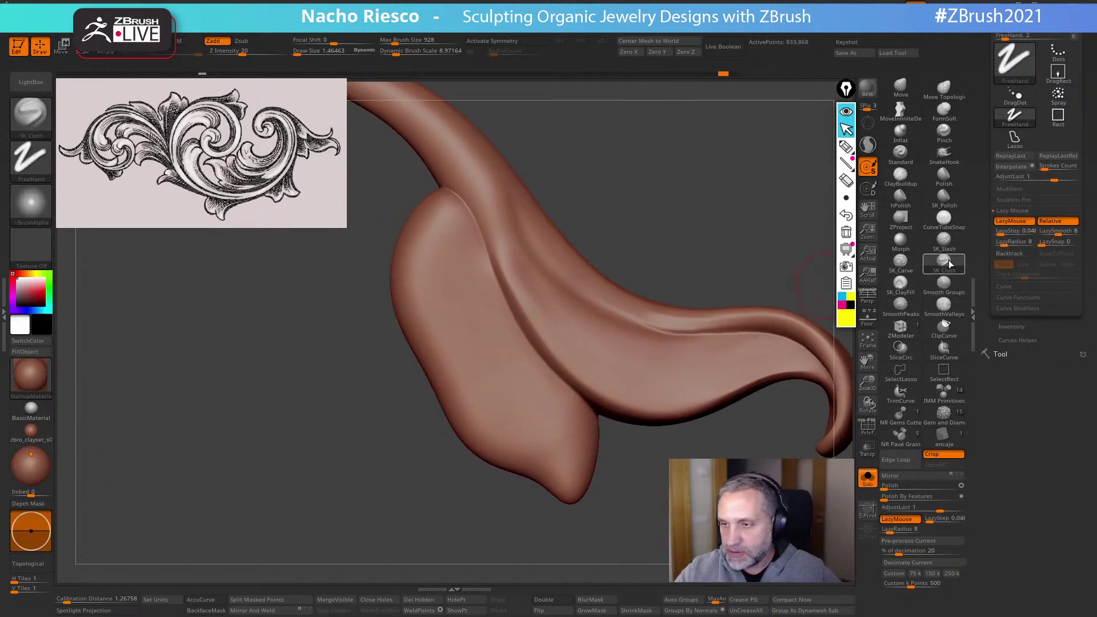
Carve creases along the small lower lobe's outer edge, tip and inner edge with SK_Slash at draw size about 3.53
left_click(944, 240)
key("s")
left_click_drag(566, 421, 539, 420)
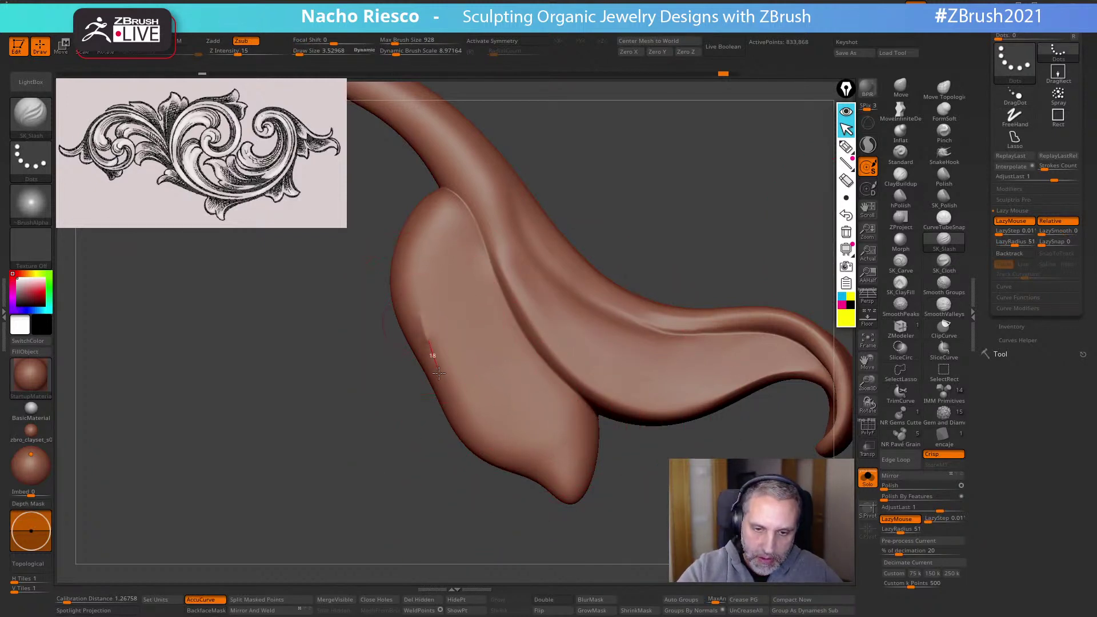
mouse_move(439, 372)
left_mouse_down()
mouse_move(468, 429)
mouse_move(559, 474)
mouse_move(578, 509)
left_mouse_up()
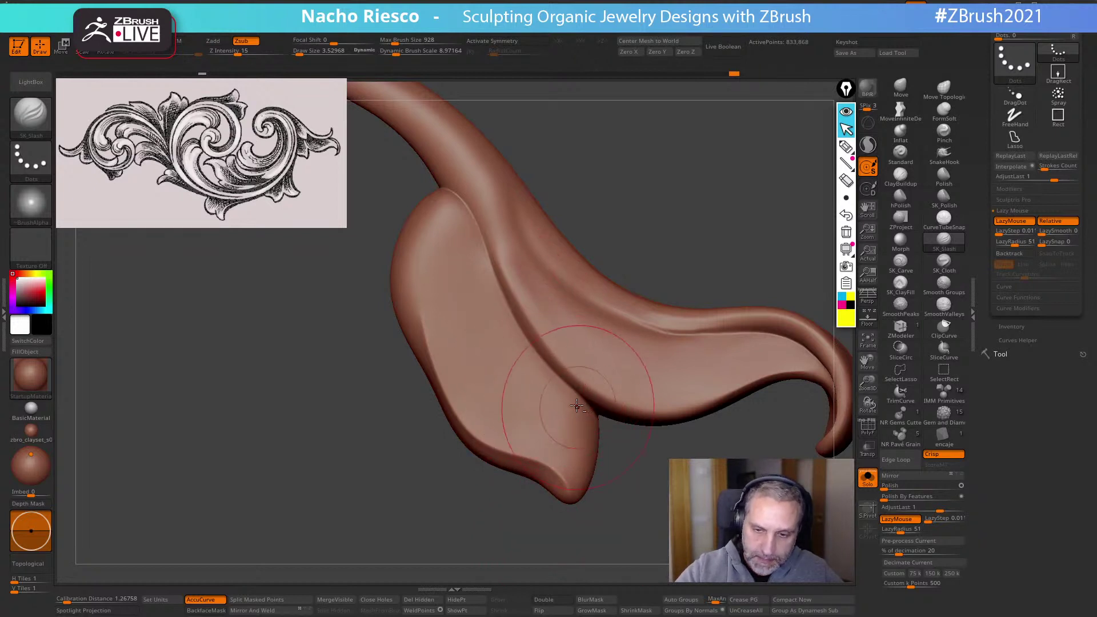
mouse_move(565, 384)
left_mouse_down()
mouse_move(582, 417)
mouse_move(564, 513)
mouse_move(609, 525)
left_mouse_up()
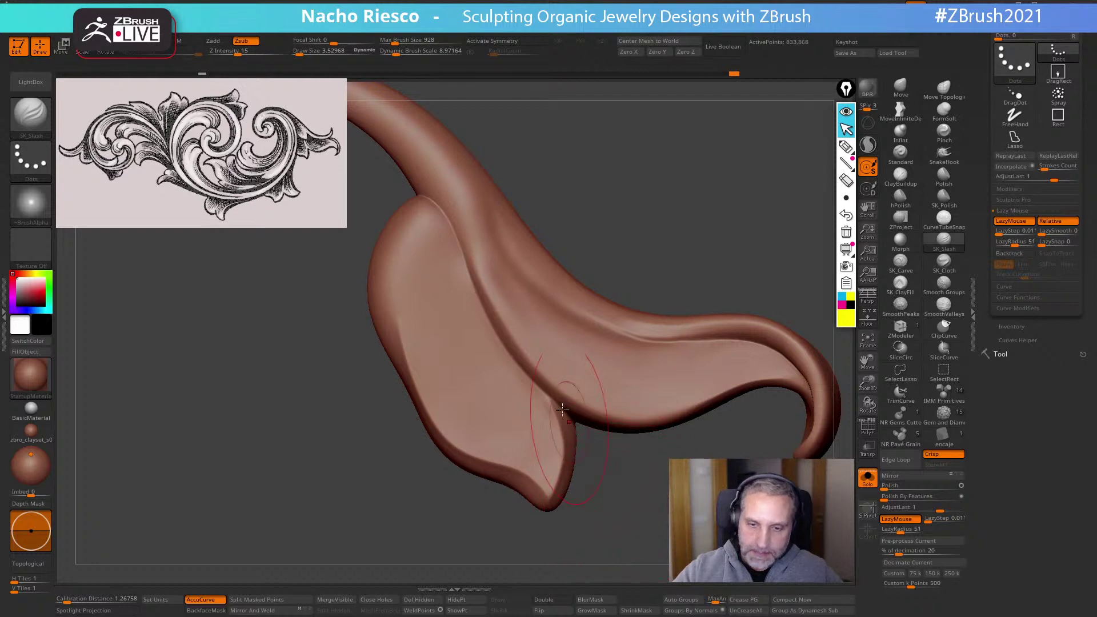
left_click_drag(563, 409, 513, 366)
left_click_drag(479, 310, 469, 268)
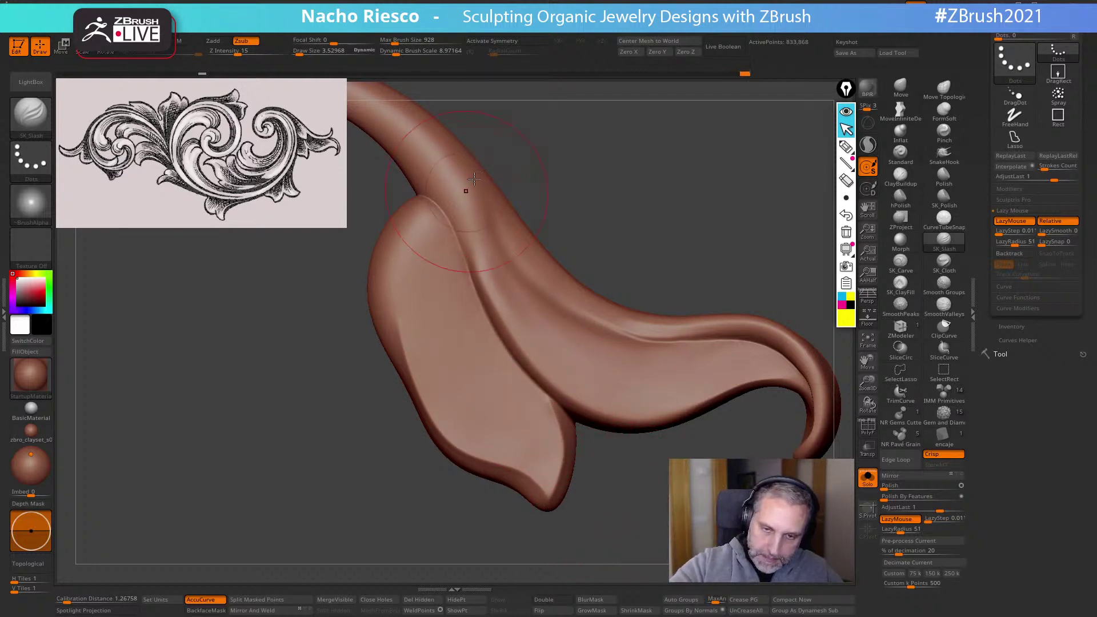
mouse_move(634, 240)
left_mouse_down()
mouse_move(671, 201)
mouse_move(751, 182)
left_mouse_up()
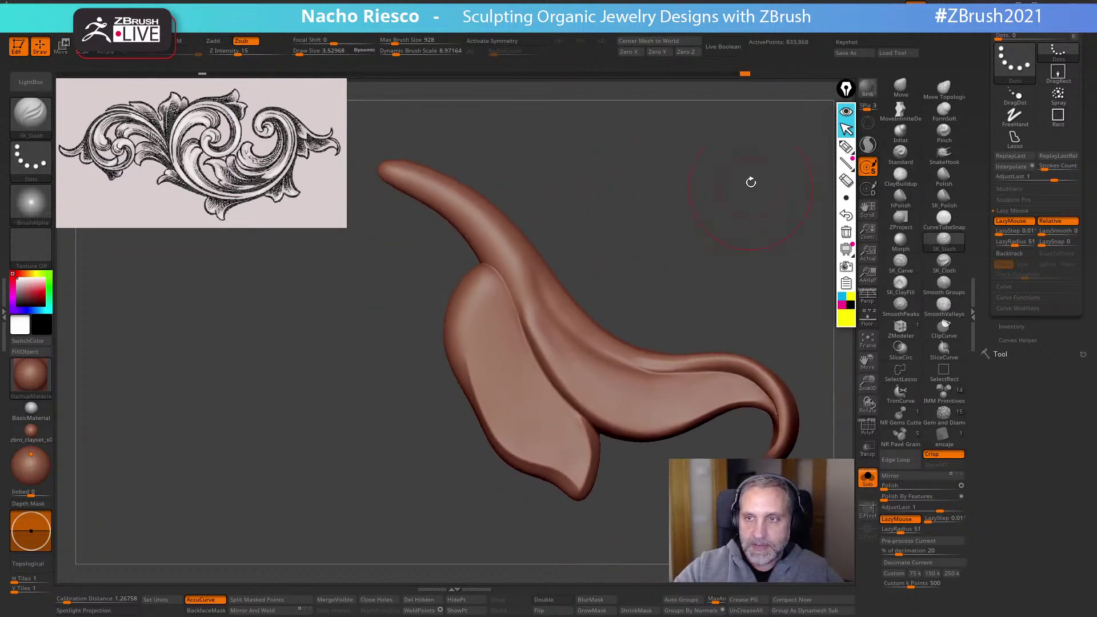
Mark the undo history state before the lobe's SK_Slash strokes as the recall point and return to the latest state
left_click_drag(747, 75, 725, 76)
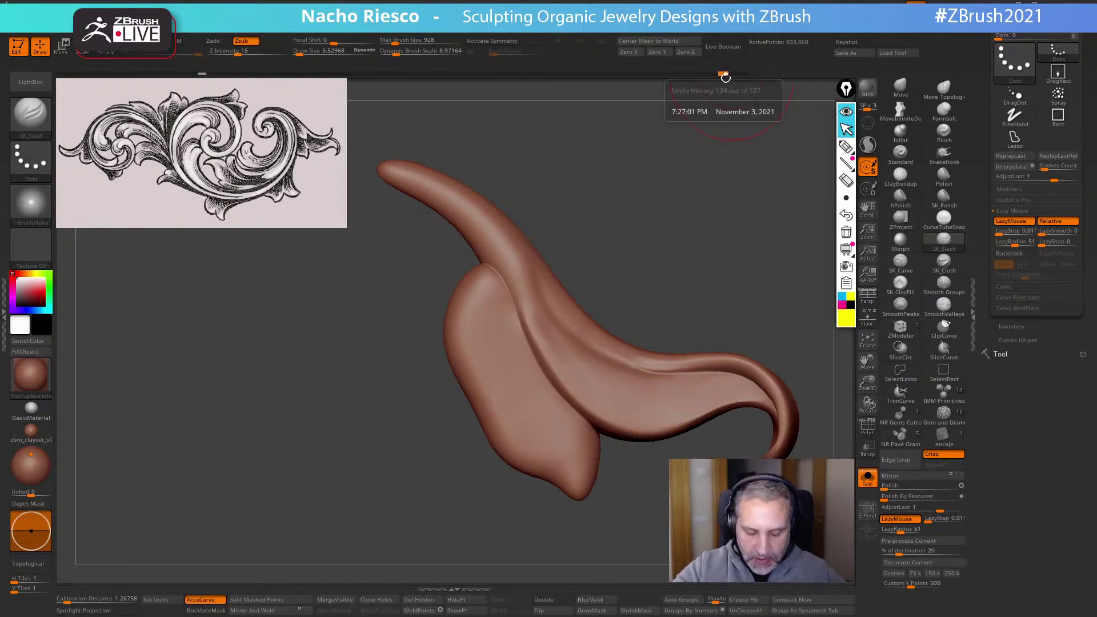
key("ctrl")
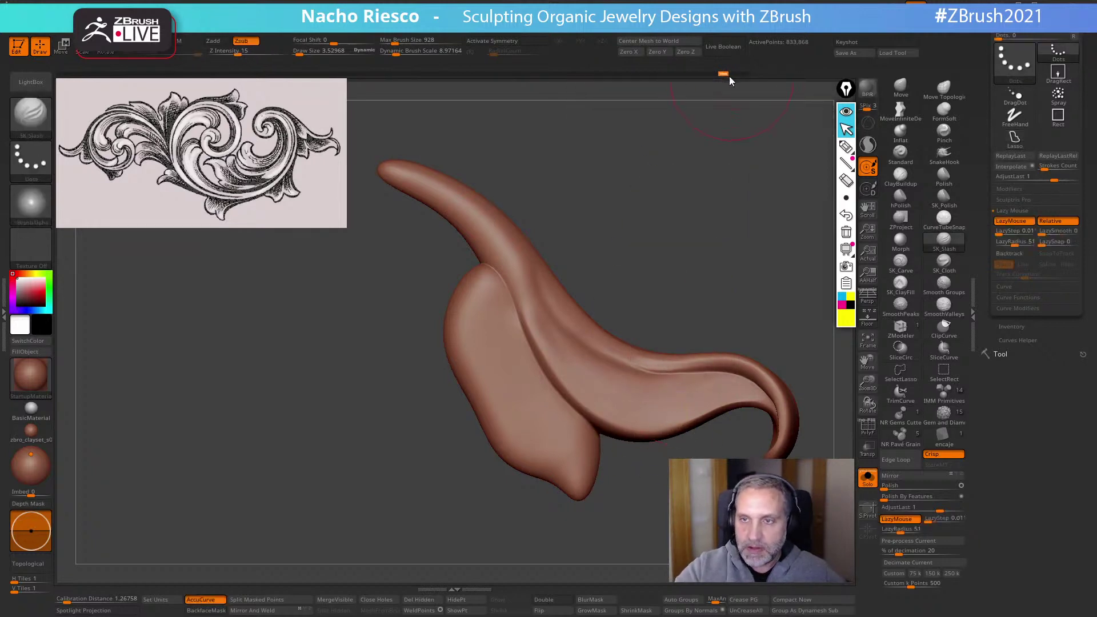
left_click_drag(731, 73, 746, 73)
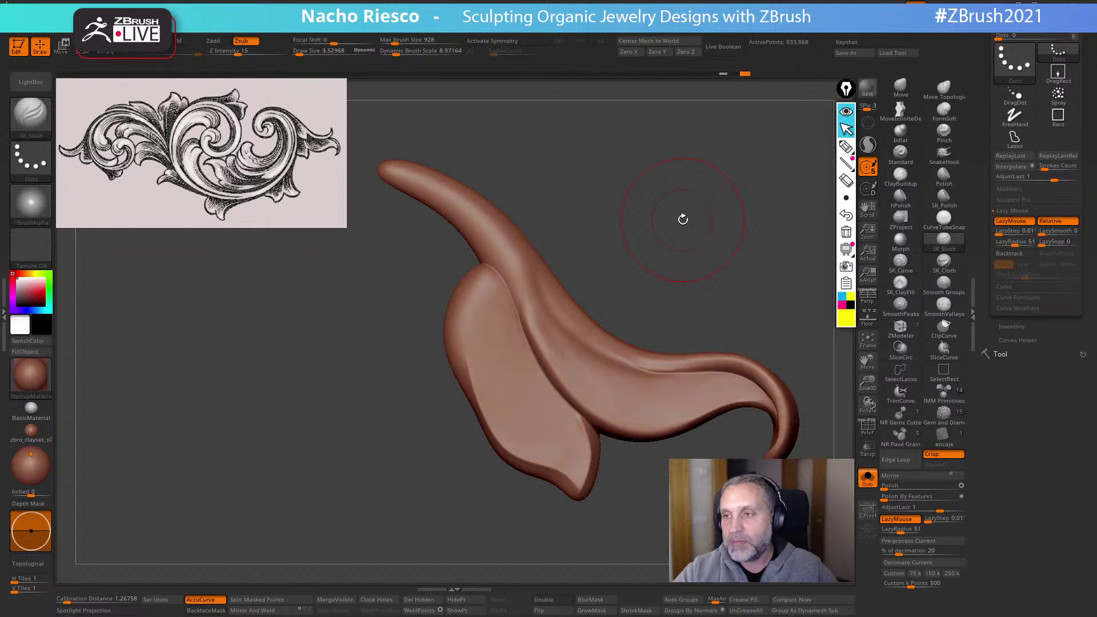
Try strengthening the last SK_Slash stroke with AdjustLast at about 1.78 and set it back to 1
left_click_drag(1055, 179, 1061, 180)
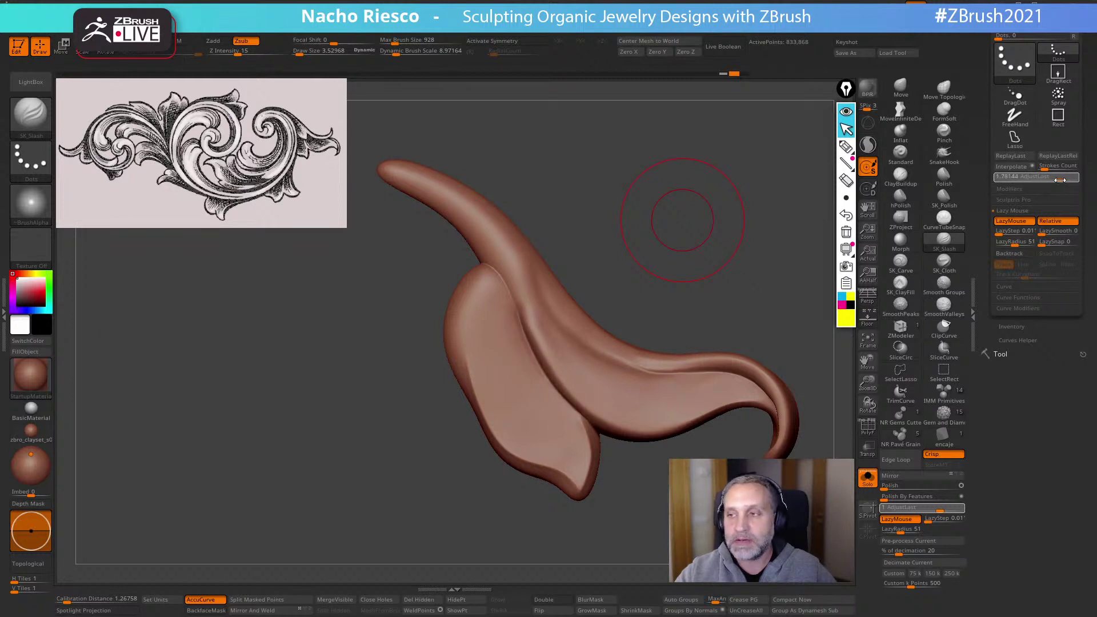
left_click_drag(1059, 180, 1059, 180)
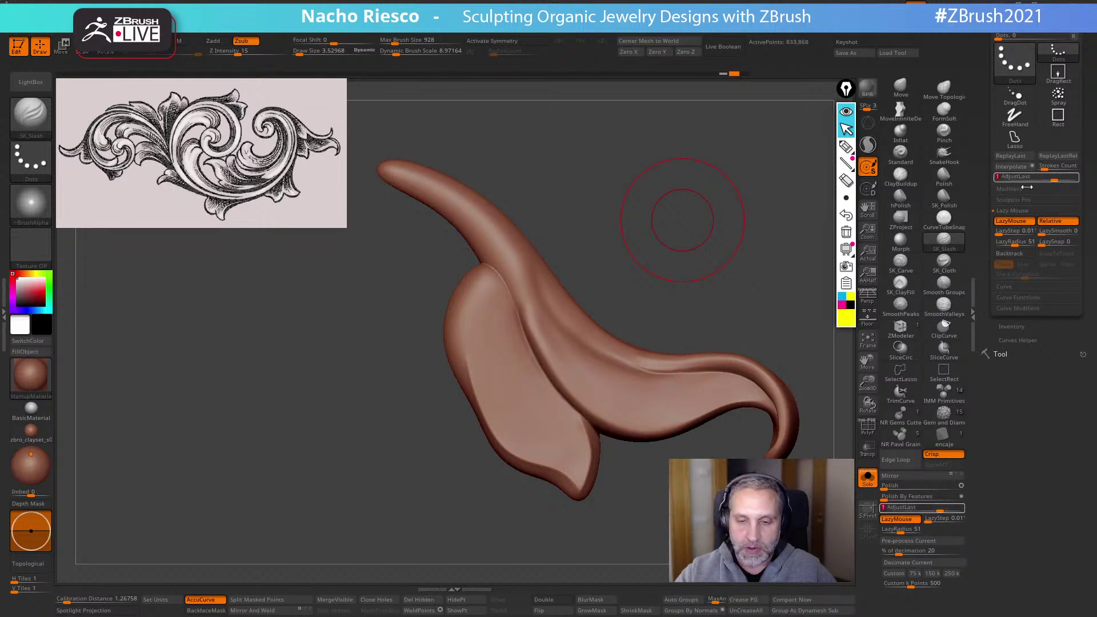
left_click_drag(770, 299, 776, 308)
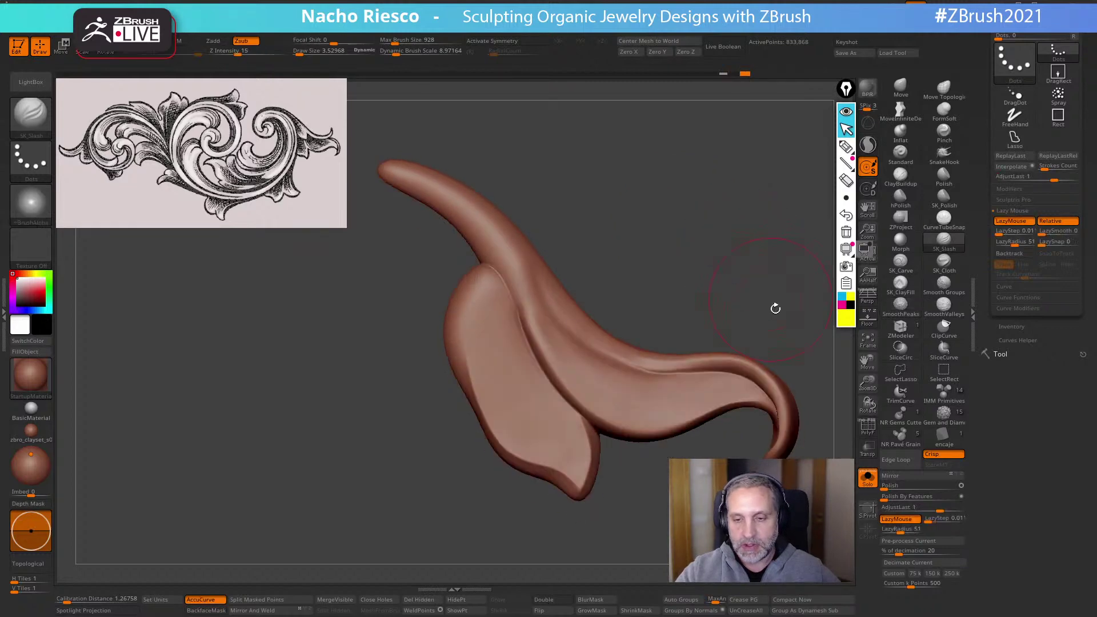
Turn off Solo to show the whole ornament and make the thin upper leaf the active subtool
left_click(866, 480)
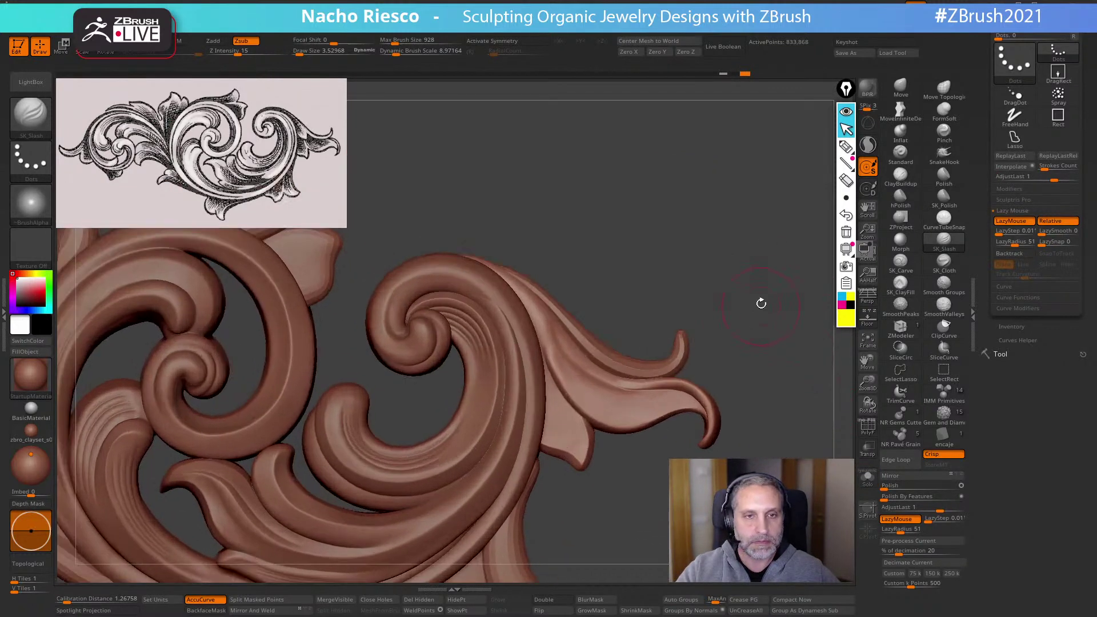
left_click(649, 363, "alt")
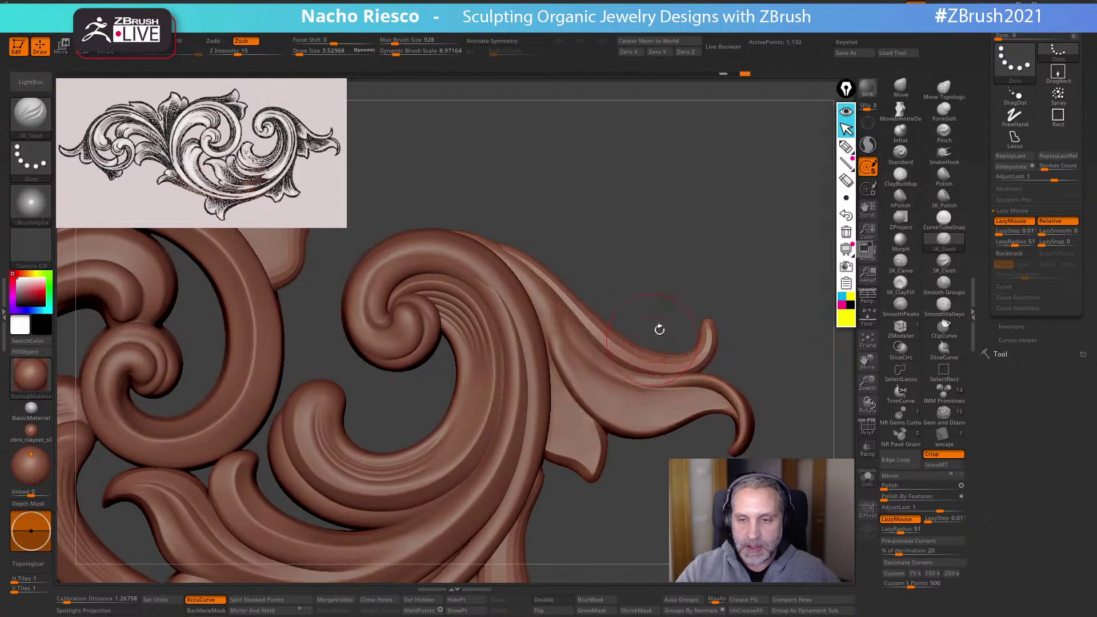
left_click_drag(701, 263, 789, 278, "alt")
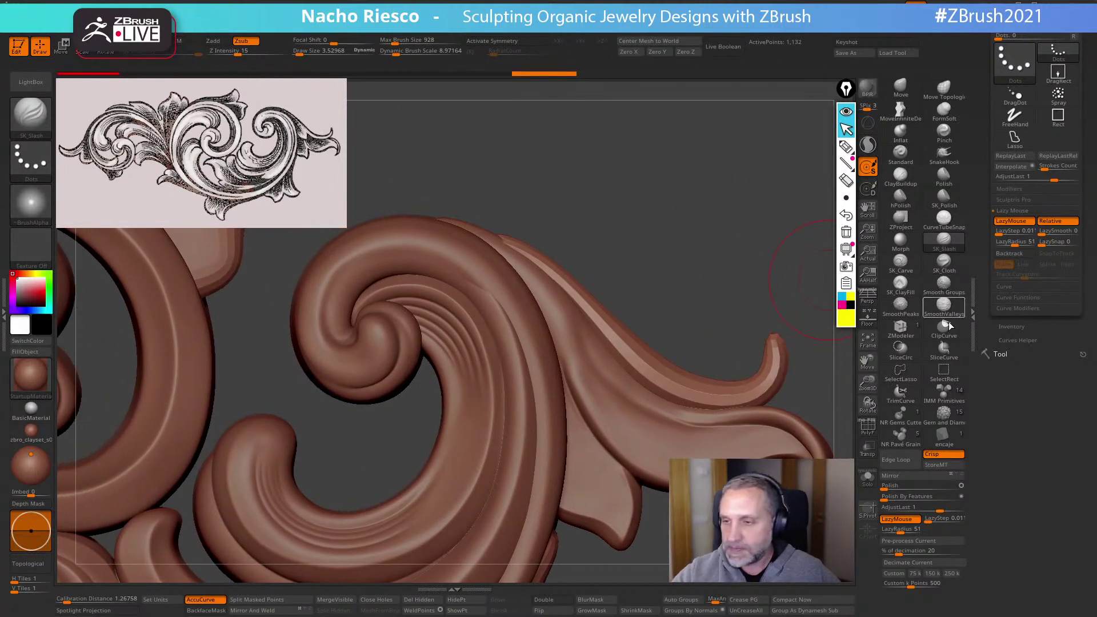
Insert a sphere from the IMM Primitives brush between the thin upper leaf and the folded outer leaf
left_click(945, 394)
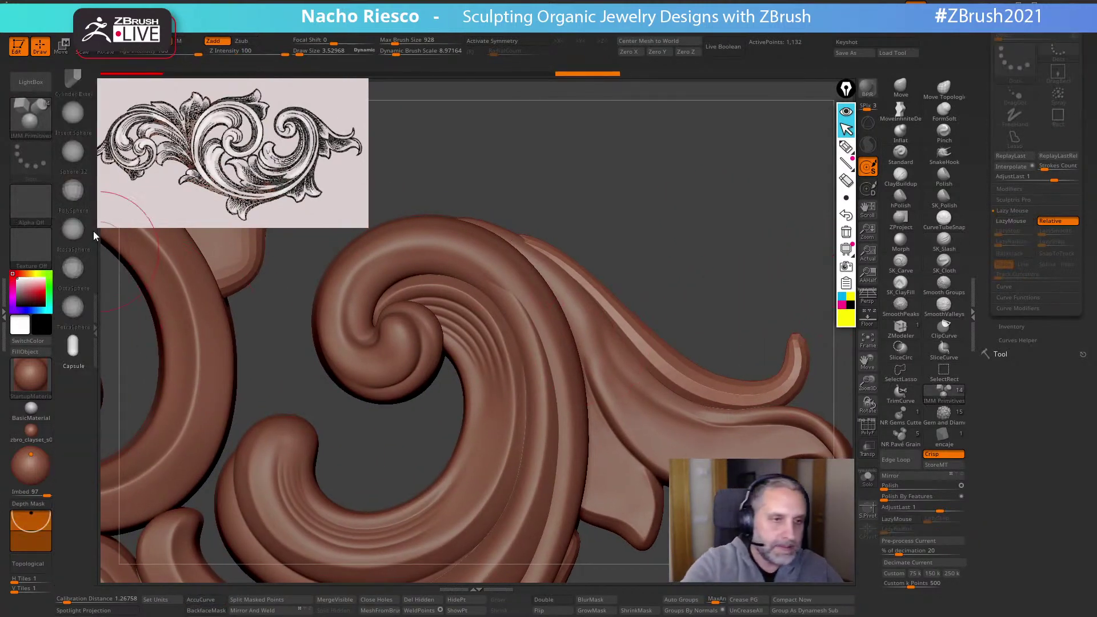
left_click(72, 113)
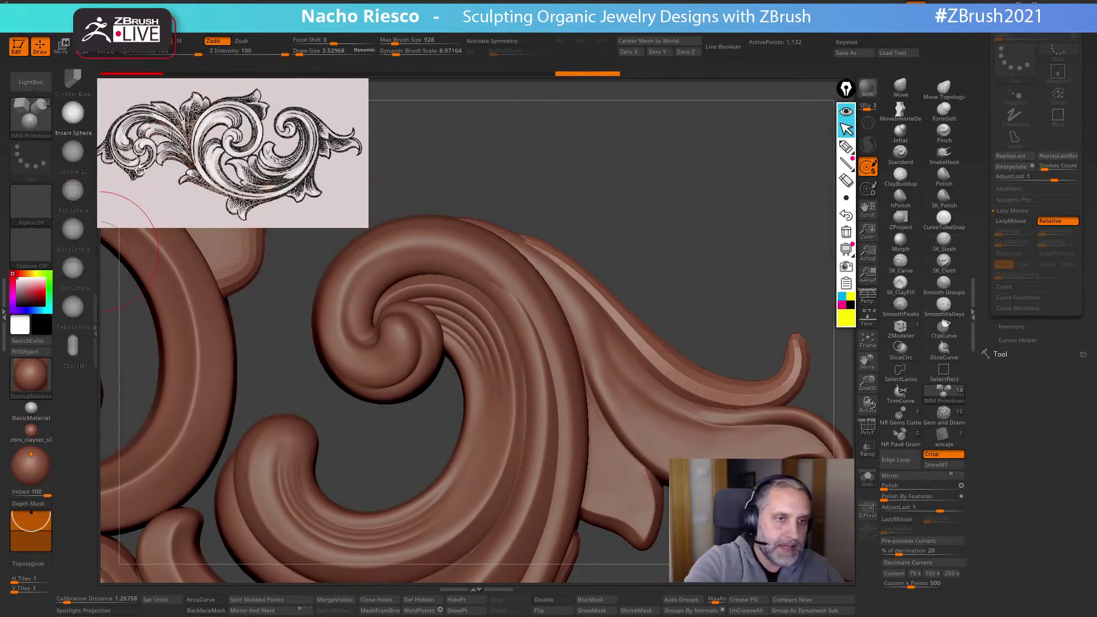
left_click(871, 320)
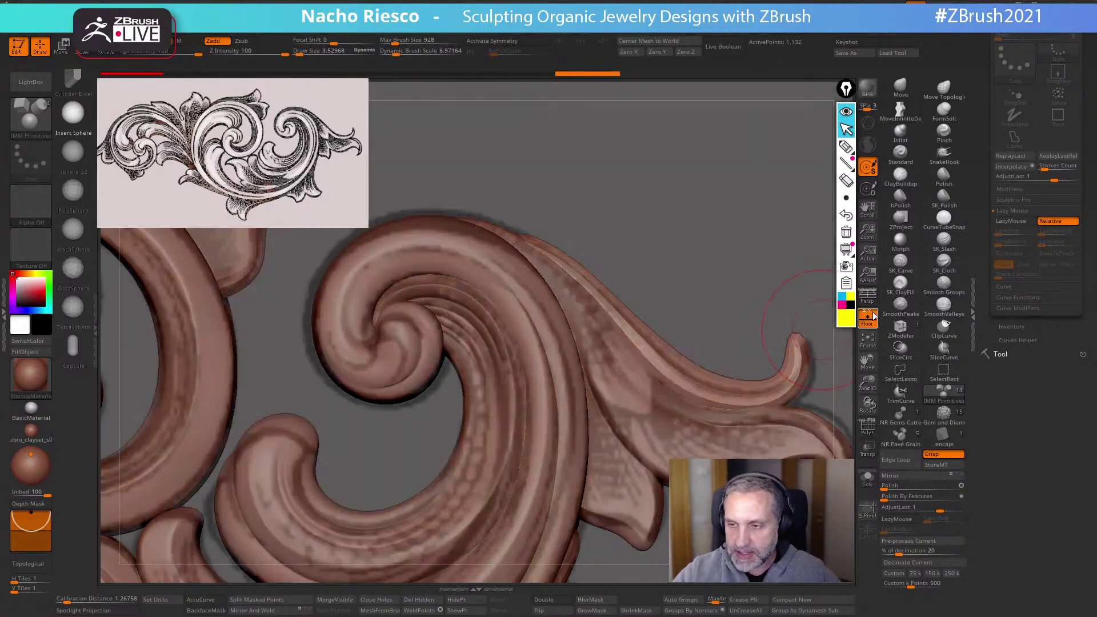
left_click_drag(628, 382, 637, 422)
left_click(870, 324)
Stretch the inserted sphere into an elongated ellipsoid with the gizmo and position it over the upper leaf's base
key("w")
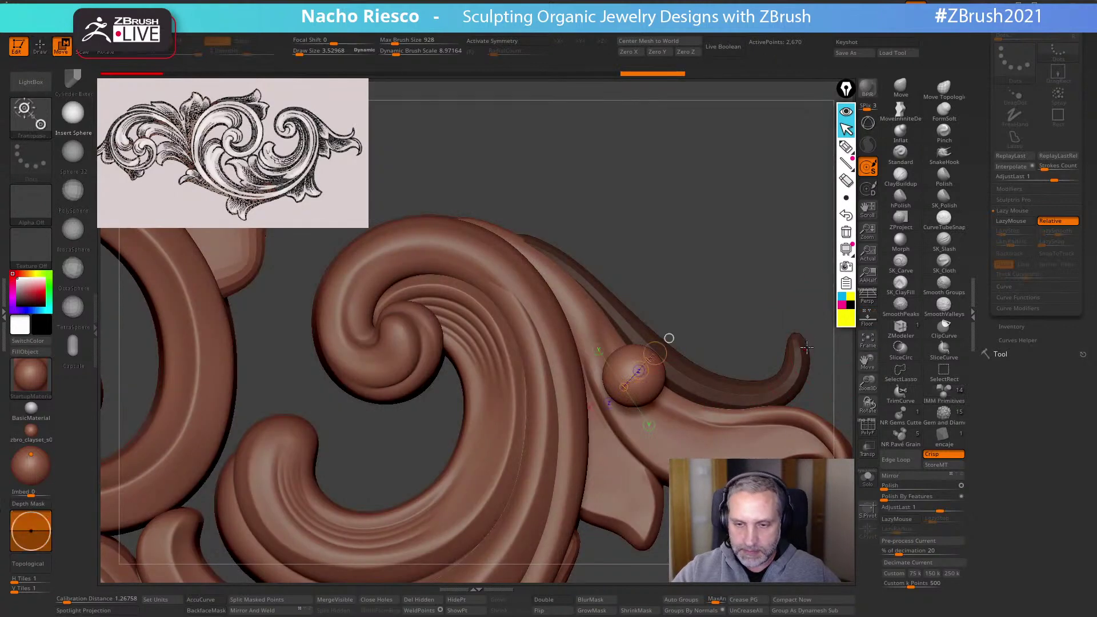
key("y")
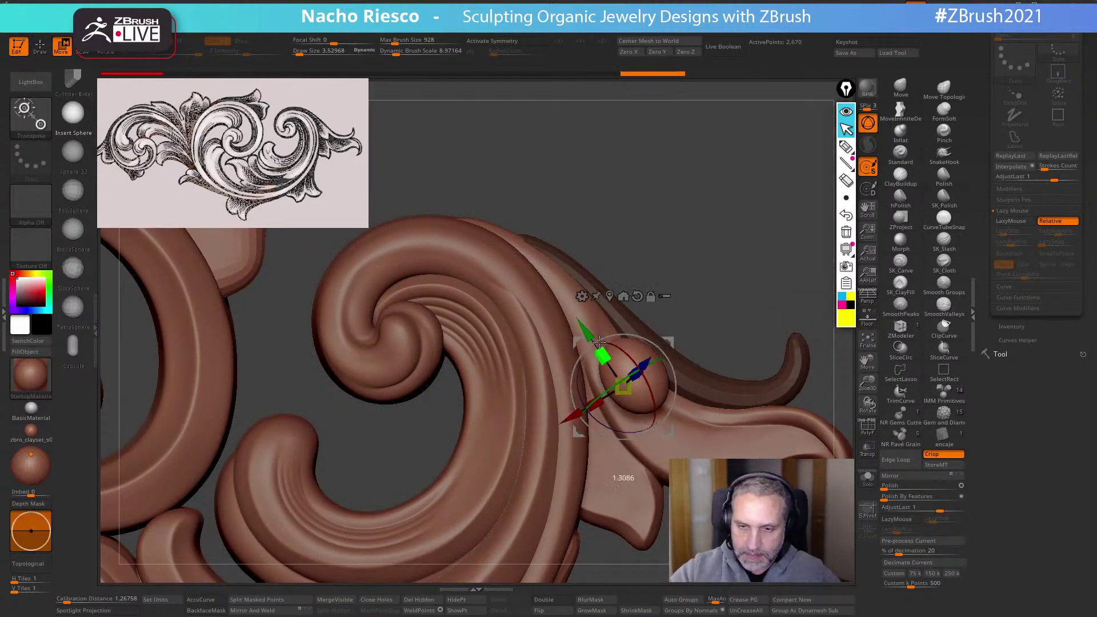
left_click_drag(603, 353, 581, 309)
left_click_drag(623, 387, 604, 332)
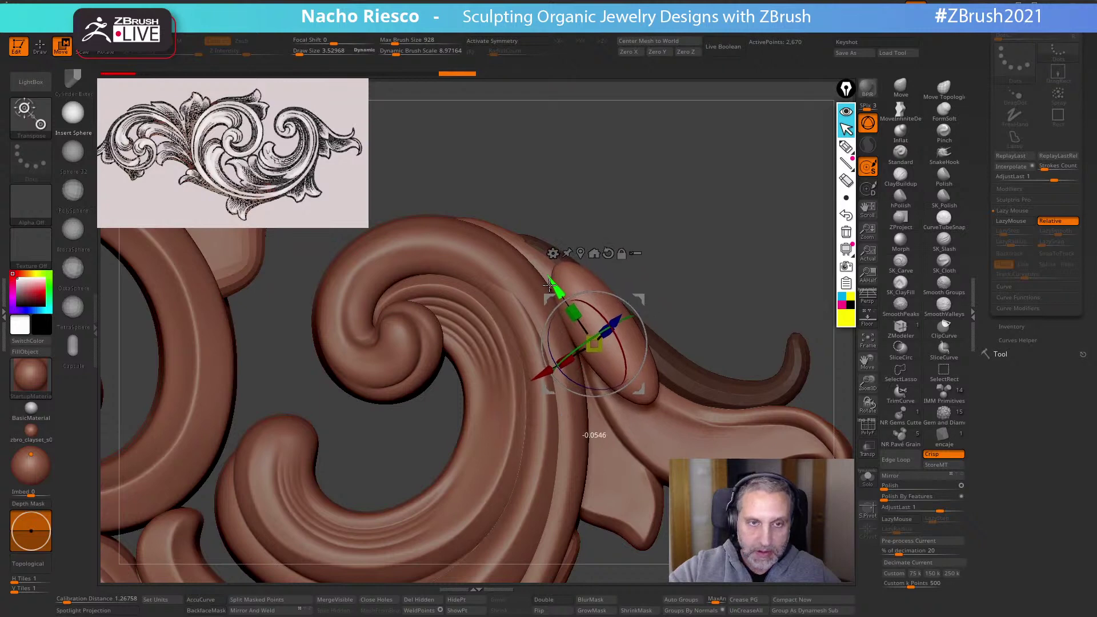
key("q")
left_click_drag(718, 254, 769, 299)
key("w")
left_click_drag(639, 389, 663, 383)
left_click_drag(718, 274, 781, 279)
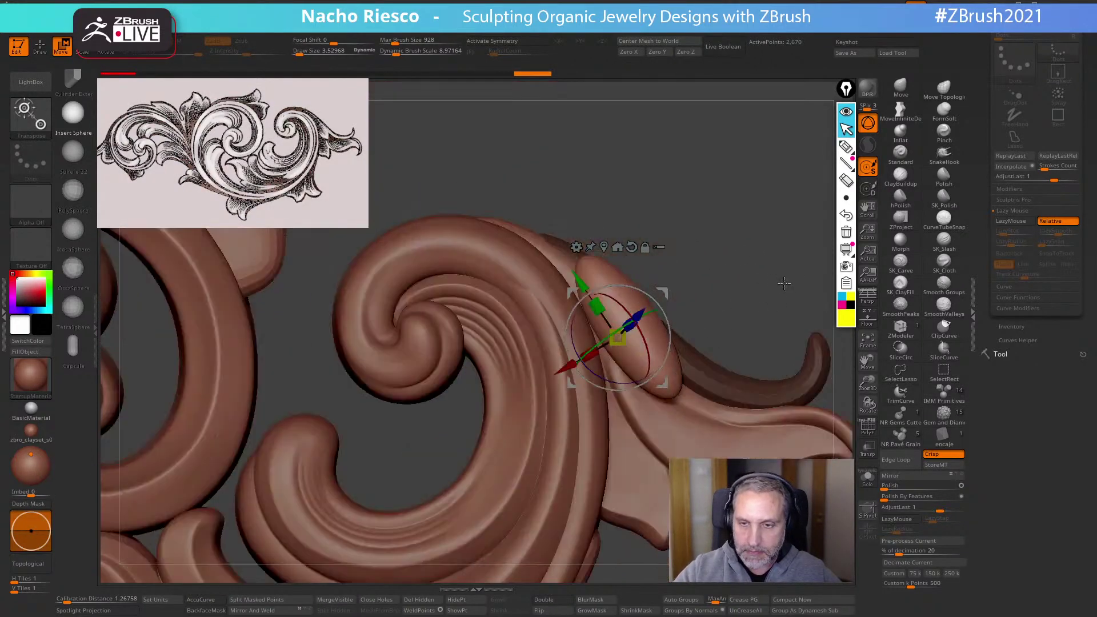
Pull the ellipsoid's upper end toward the scroll and widen its lower end with MoveInfiniteDepth at draw sizes about 7.25 and 3.53
key("q")
left_click(901, 114)
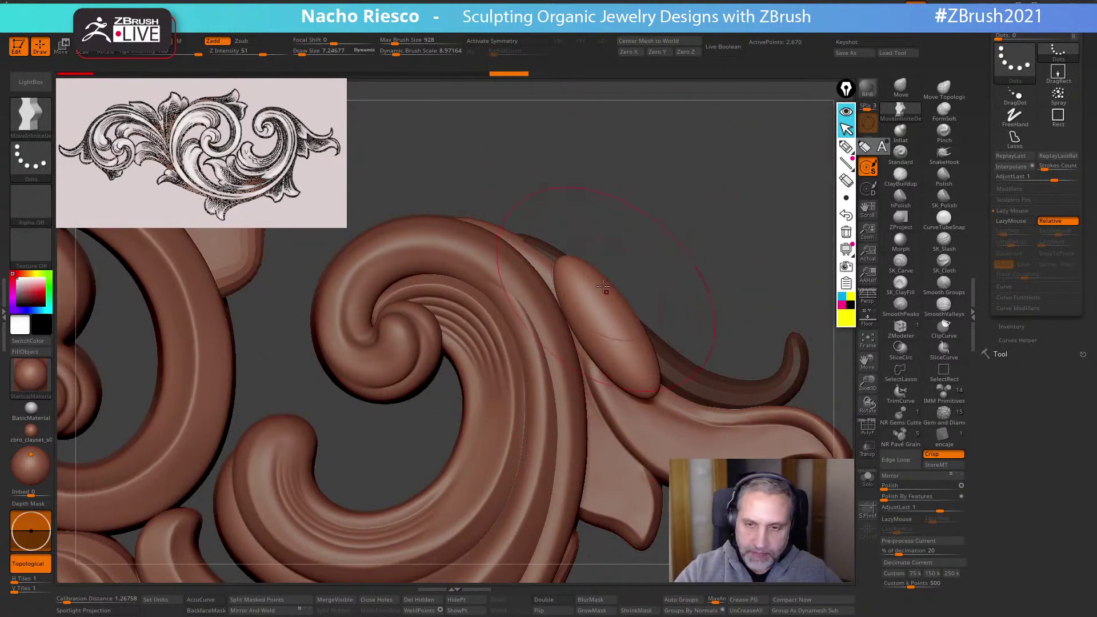
left_click_drag(576, 270, 542, 252)
key("s")
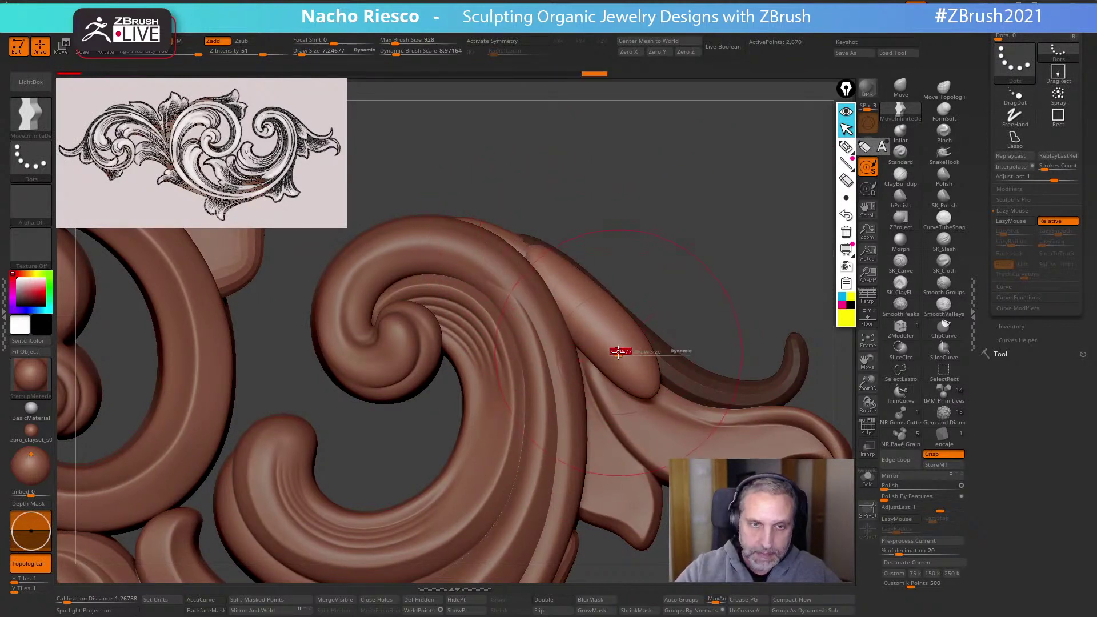
left_click(617, 352)
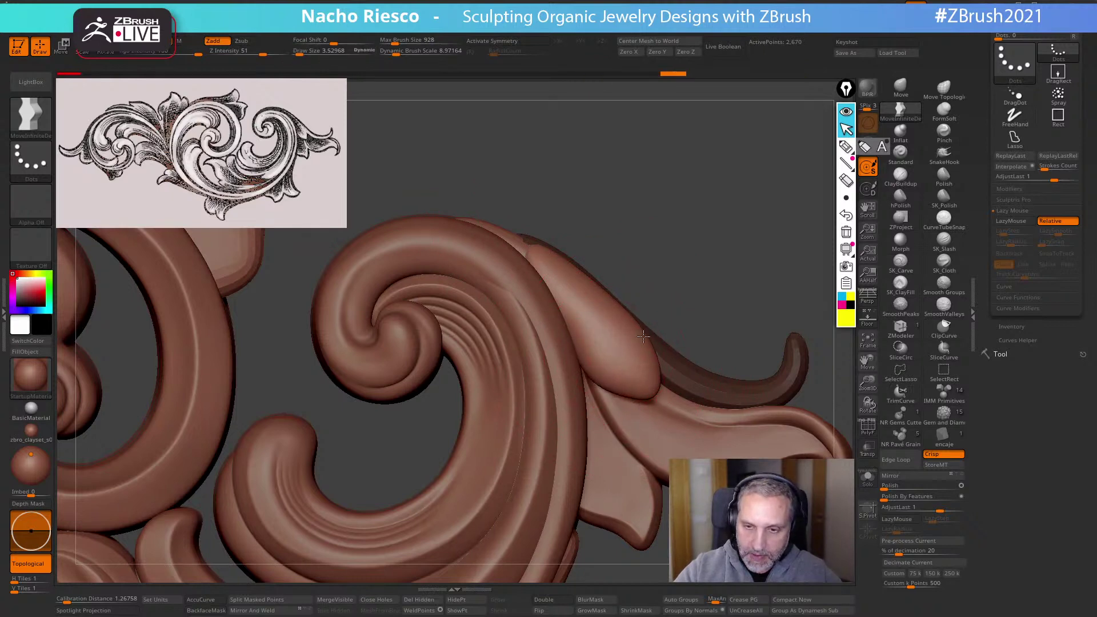
left_click_drag(649, 387, 651, 396)
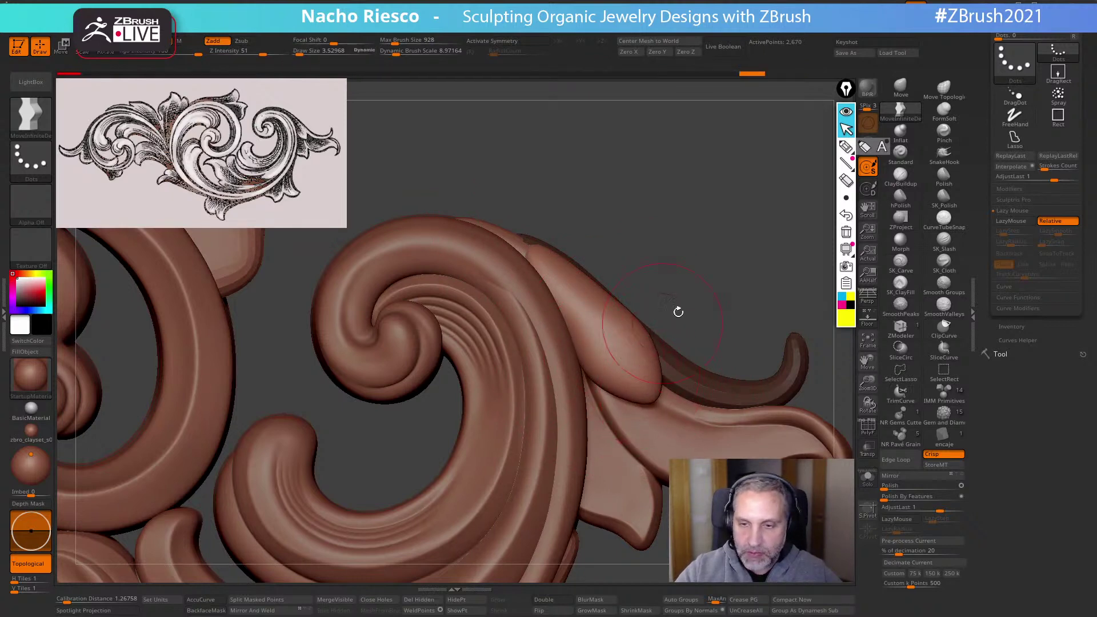
Invert the mask so it protects the inserted volume and frees the thin upper leaf
left_click_drag(678, 312, 668, 317)
left_click_drag(765, 254, 783, 273)
mouse_move(681, 303)
left_mouse_down("alt")
mouse_move(801, 244)
mouse_move(710, 282)
left_mouse_up("alt")
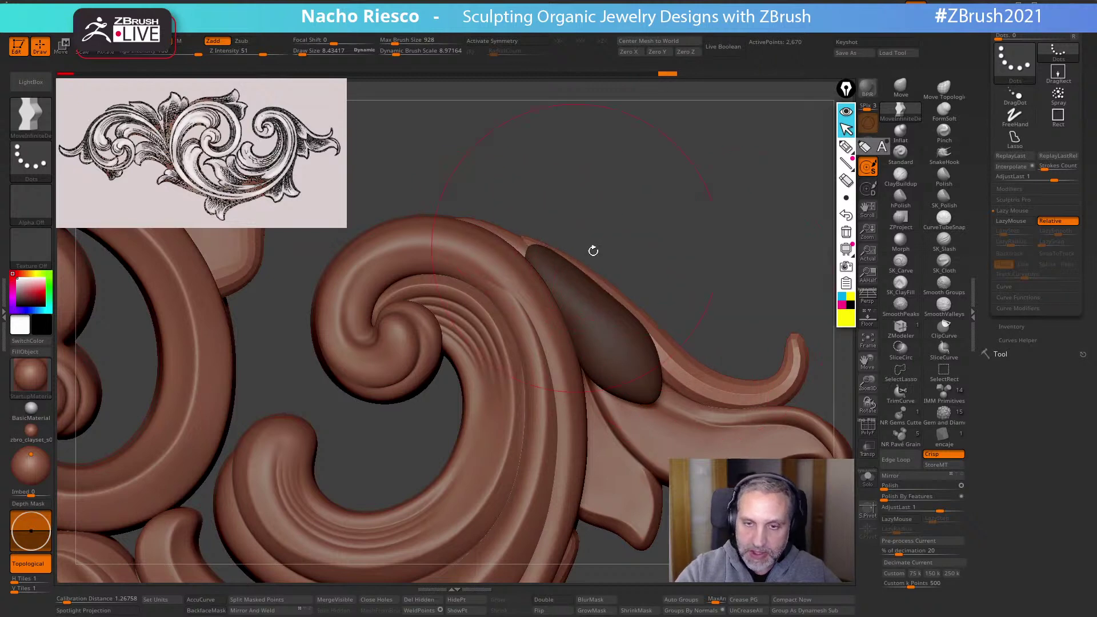
Invert the mask to protect the thin upper leaf and free the inserted volume, and isolate the piece in Solo
mouse_move(657, 270)
left_mouse_down("ctrl")
mouse_move(678, 274)
mouse_move(680, 343)
mouse_move(714, 123)
left_mouse_up("ctrl")
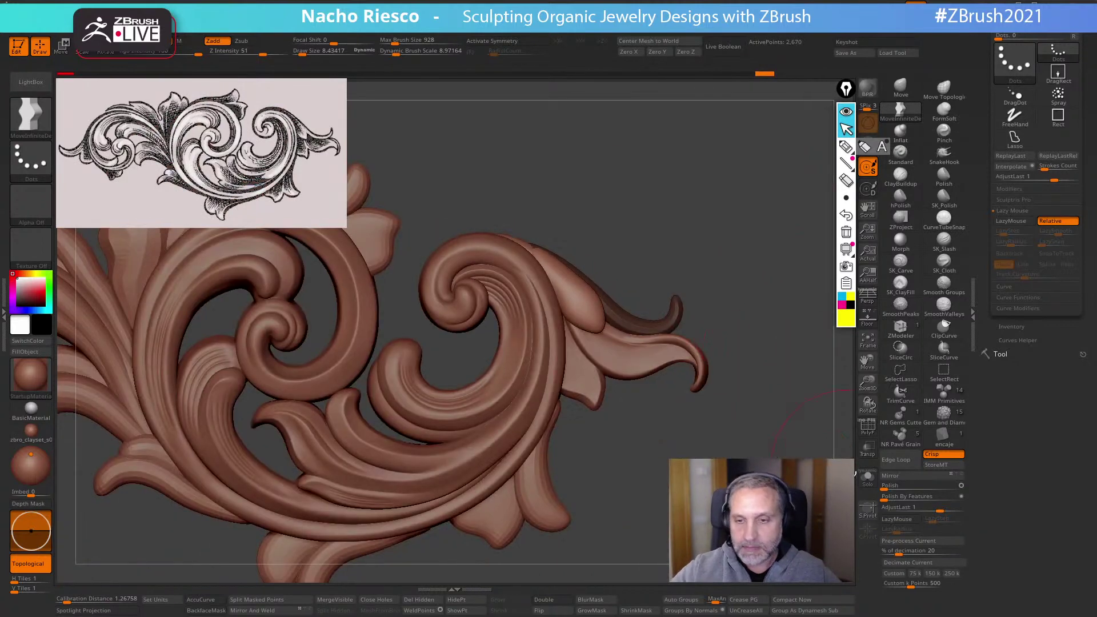
left_click(867, 479)
mouse_move(834, 457)
left_mouse_down()
mouse_move(811, 448)
mouse_move(792, 415)
left_mouse_up()
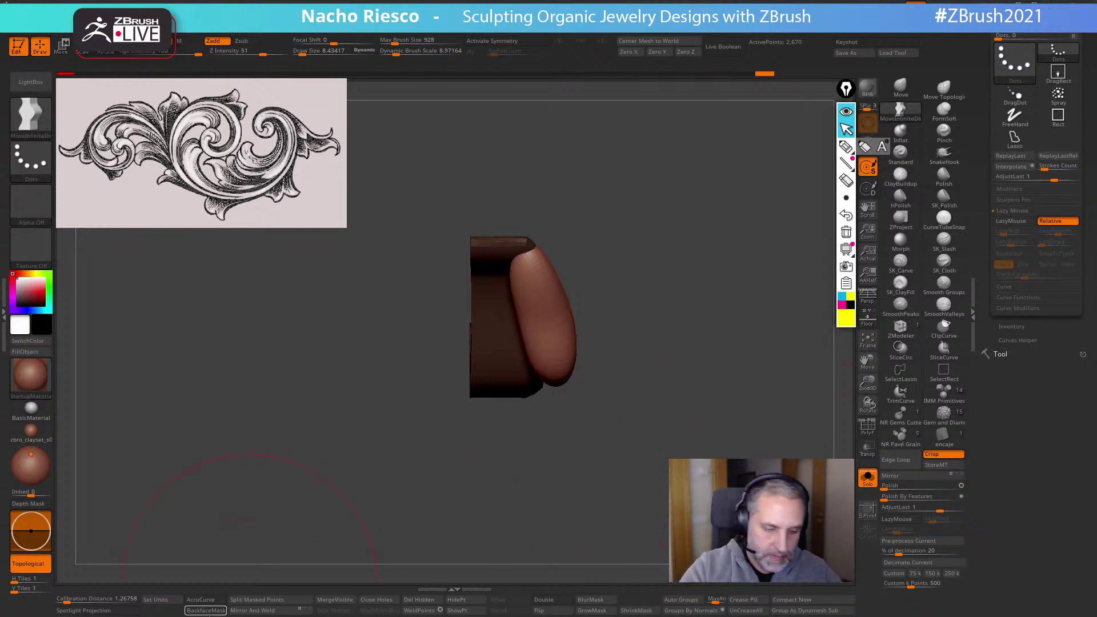
Widen the inserted volume across the leaf's thickness from the side with MoveInfiniteDepth at draw size about 15.92, with BackfaceMask on
key("s")
left_click_drag(510, 381, 499, 367)
left_click_drag(612, 332, 589, 324, "shift")
mouse_move(626, 368)
left_mouse_down()
mouse_move(621, 350)
mouse_move(585, 328)
left_mouse_up()
left_click_drag(521, 384, 499, 401)
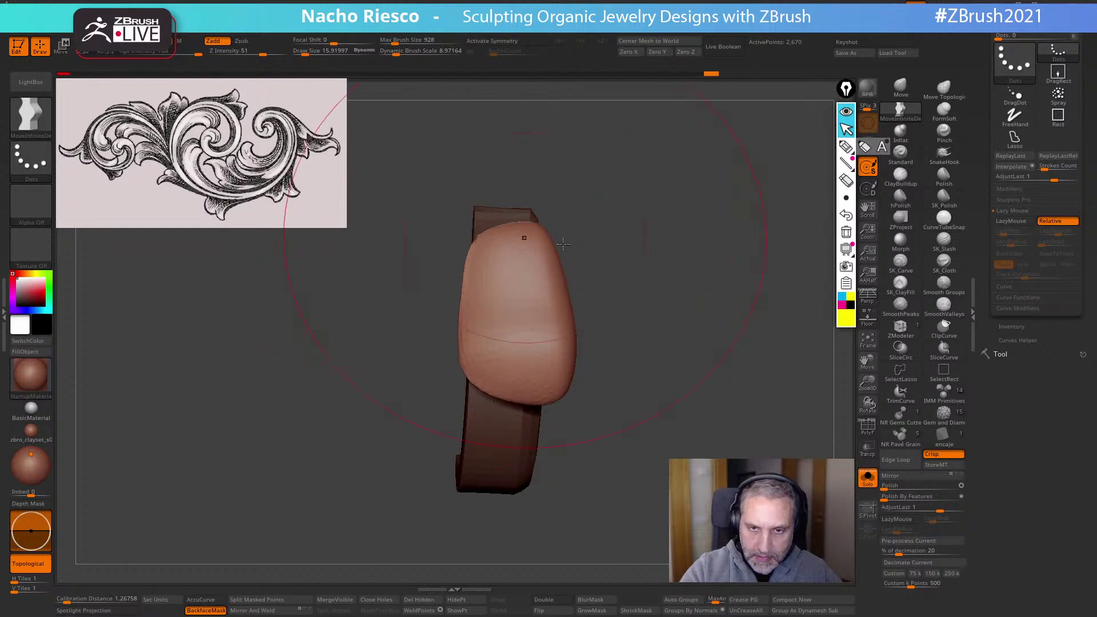
mouse_move(589, 257)
left_mouse_down()
mouse_move(693, 448)
mouse_move(643, 458)
left_mouse_up()
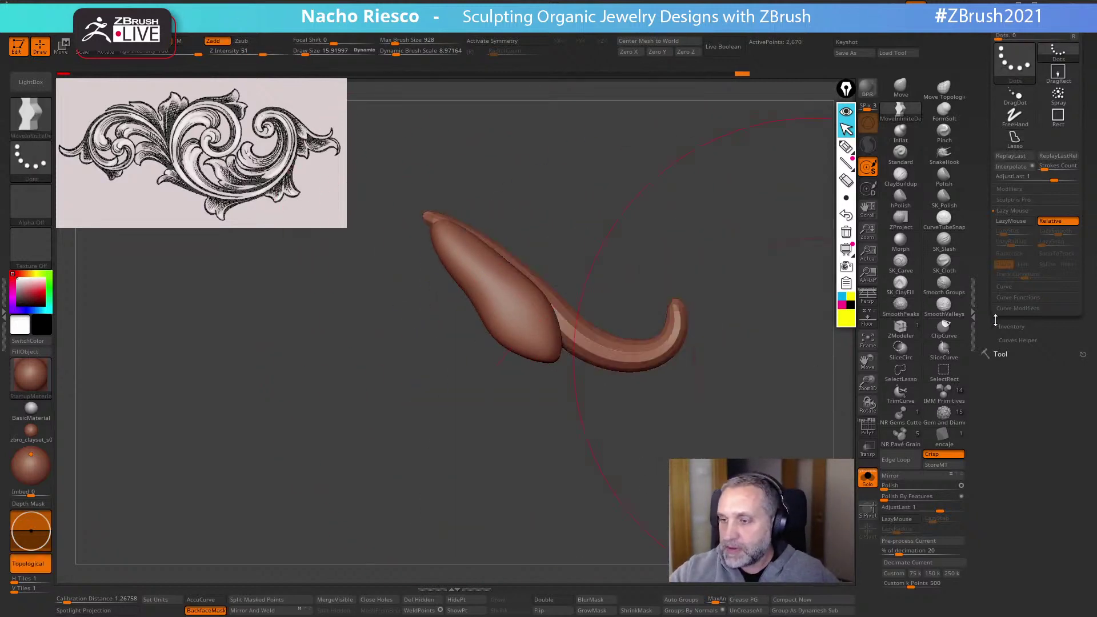
Check the wireframe of the leaf and inserted volume and retopologize them with ZRemesher, using Same and KeepGroups
scroll(991, 423, "down", 5)
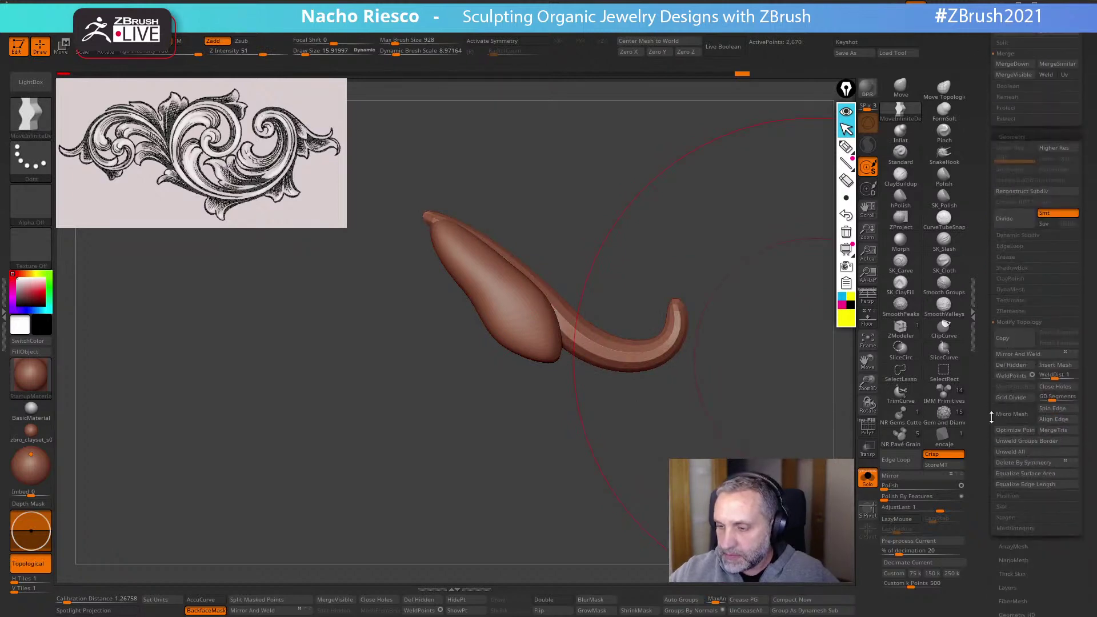
left_click(1011, 310)
left_click(867, 426)
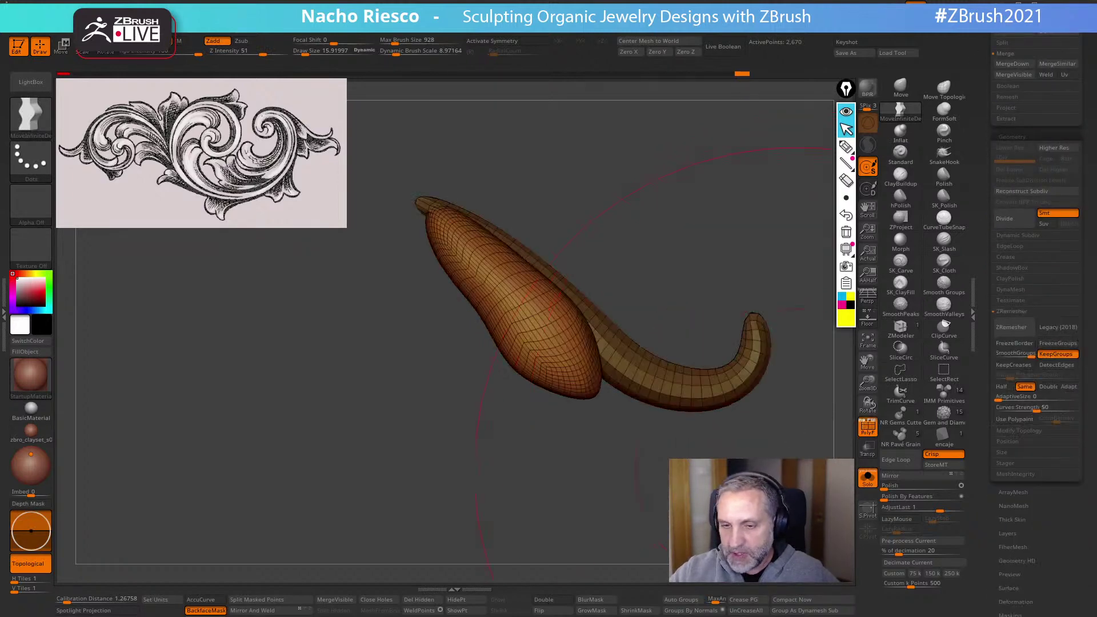
left_click_drag(823, 434, 640, 399)
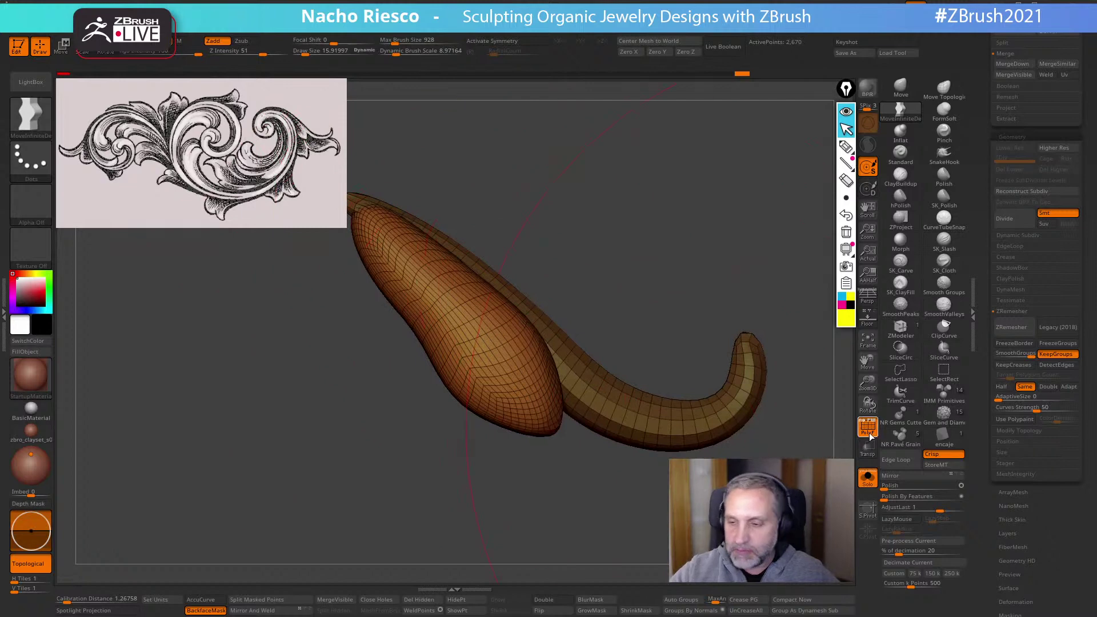
left_click(869, 433)
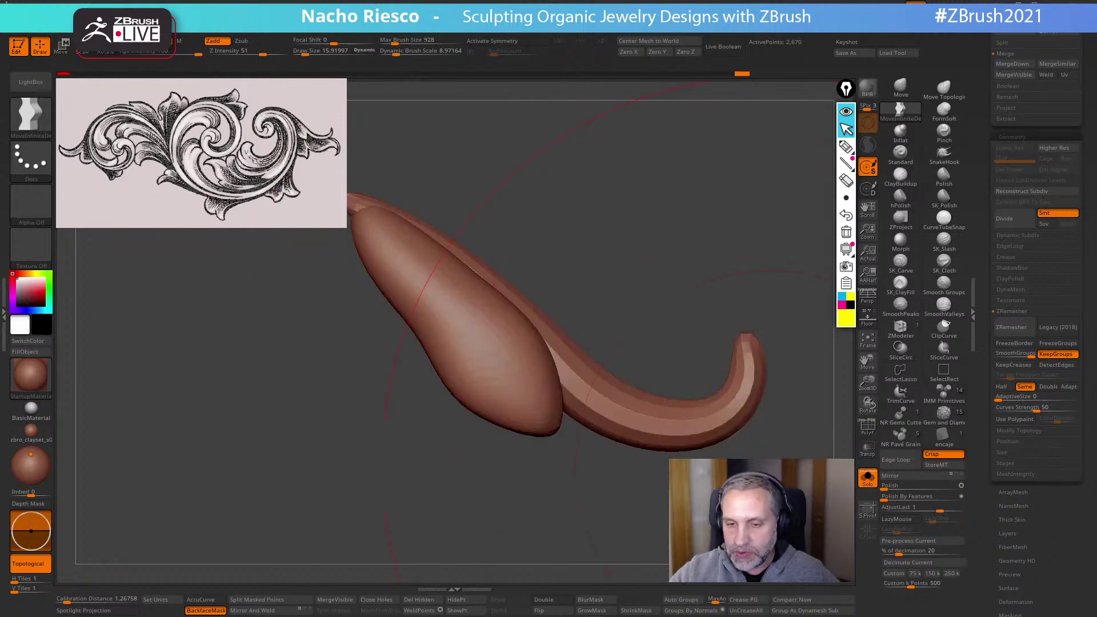
left_click(1023, 331)
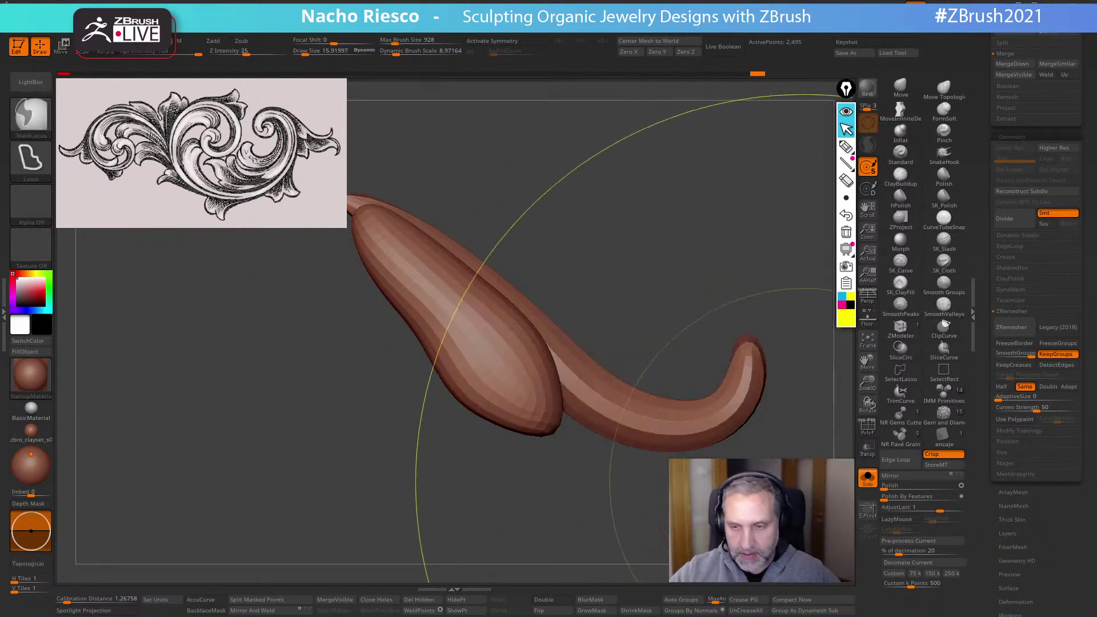
Divide the remeshed leaf twice, fuse its parts with DynaMesh and show the whole ornament again
key("ctrl+d")
key("ctrl+d")
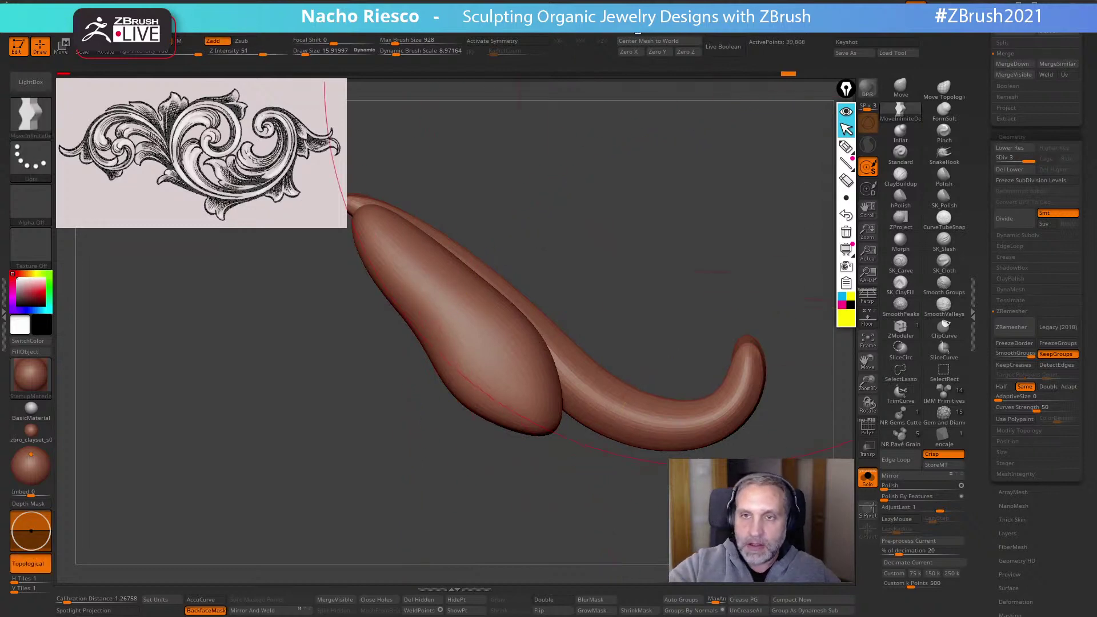
mouse_move(637, 30)
left_click(656, 207)
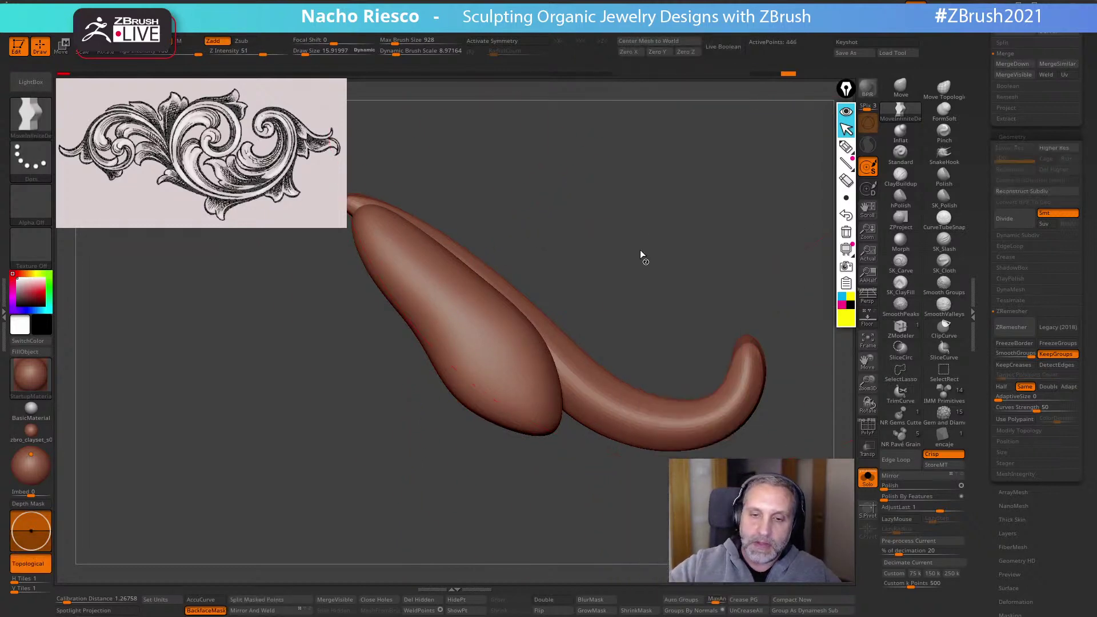
left_click(868, 479)
key("shift")
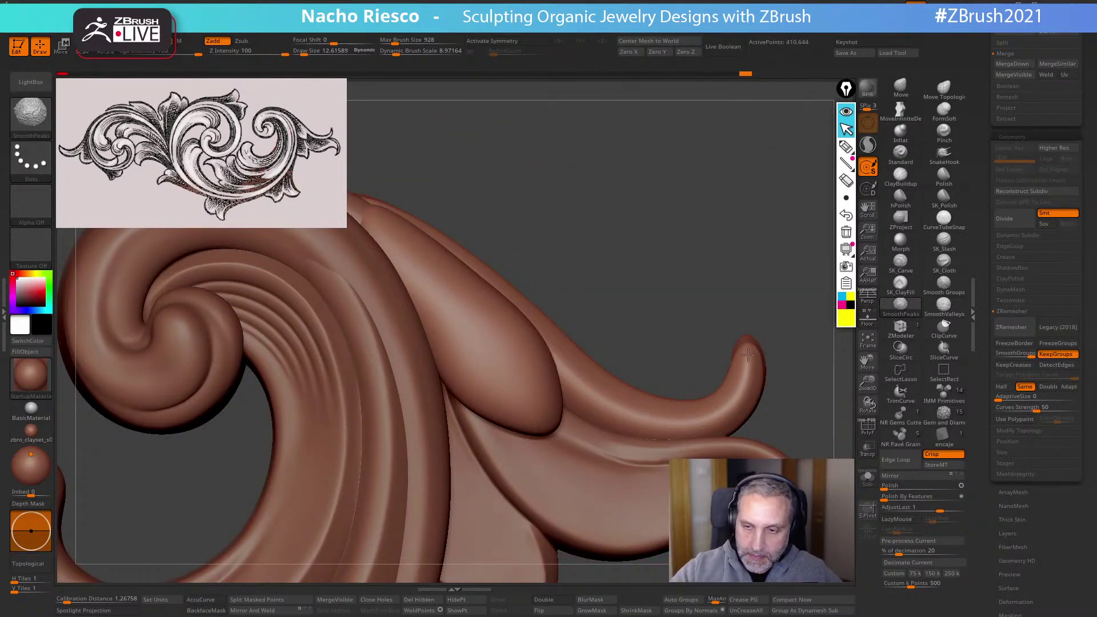
Fill the seam between the inserted volume and the thin leaf with SK_ClayFill at draw size about 2.29
mouse_move(431, 292)
right_mouse_down()
mouse_move(688, 242)
mouse_move(729, 267)
mouse_move(688, 304)
right_mouse_up()
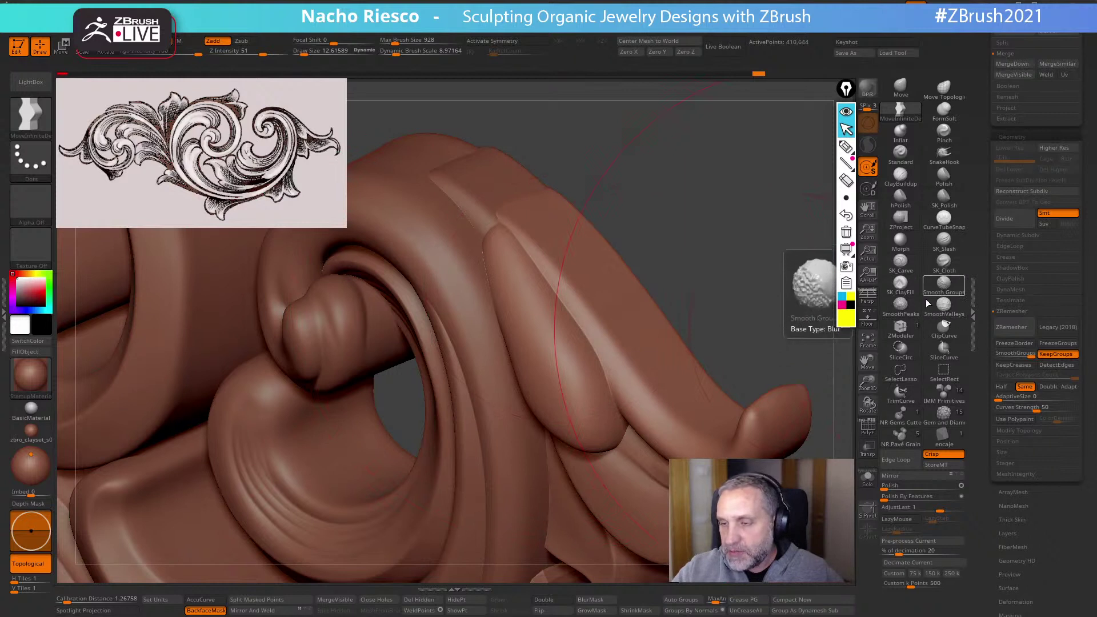
left_click(900, 282)
key("s")
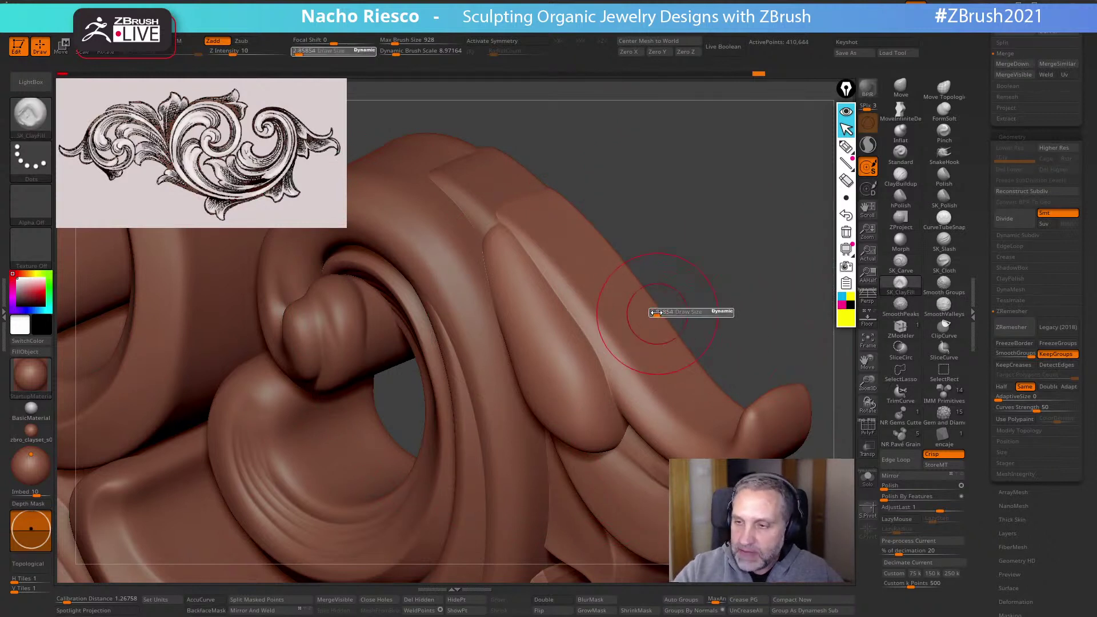
key("s")
left_click_drag(555, 316, 551, 315)
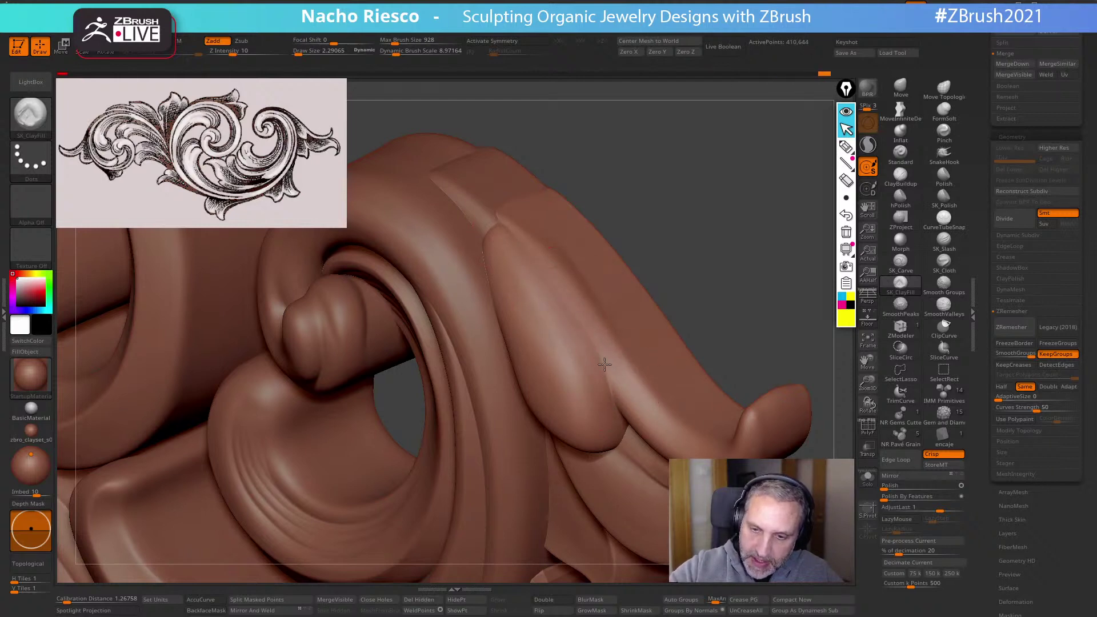
mouse_move(673, 242)
left_mouse_down()
mouse_move(720, 213)
mouse_move(722, 236)
mouse_move(695, 254)
left_mouse_up()
left_click_drag(867, 228, 865, 230)
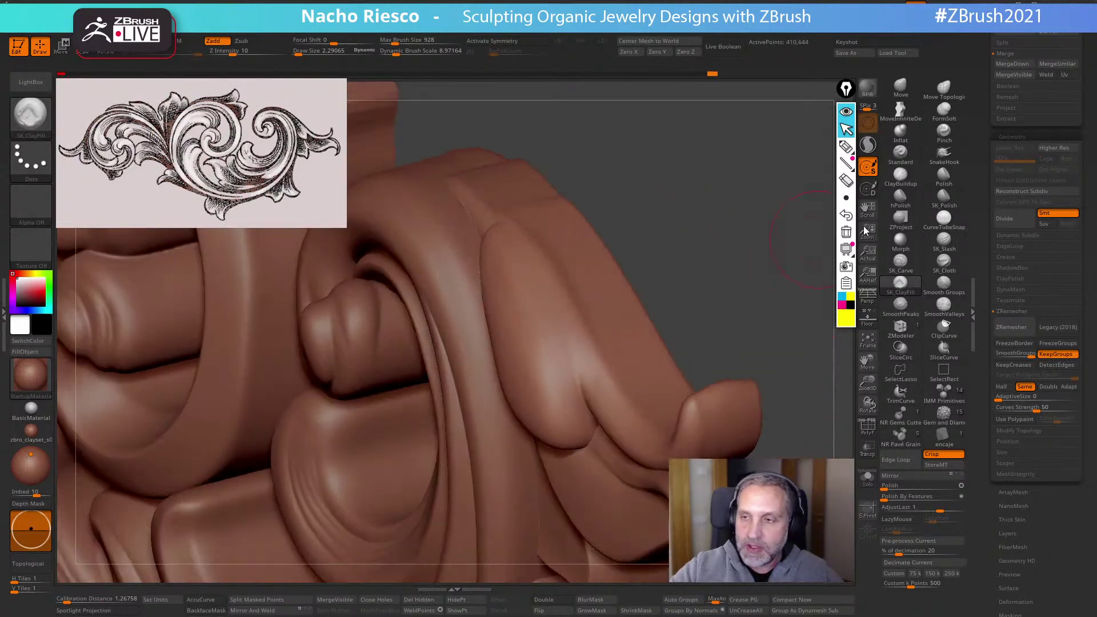
Even out the filled junction between the volume and the thin leaf with the Polish brush at draw size about 4.3
left_click(944, 176)
left_click_drag(747, 265, 563, 306)
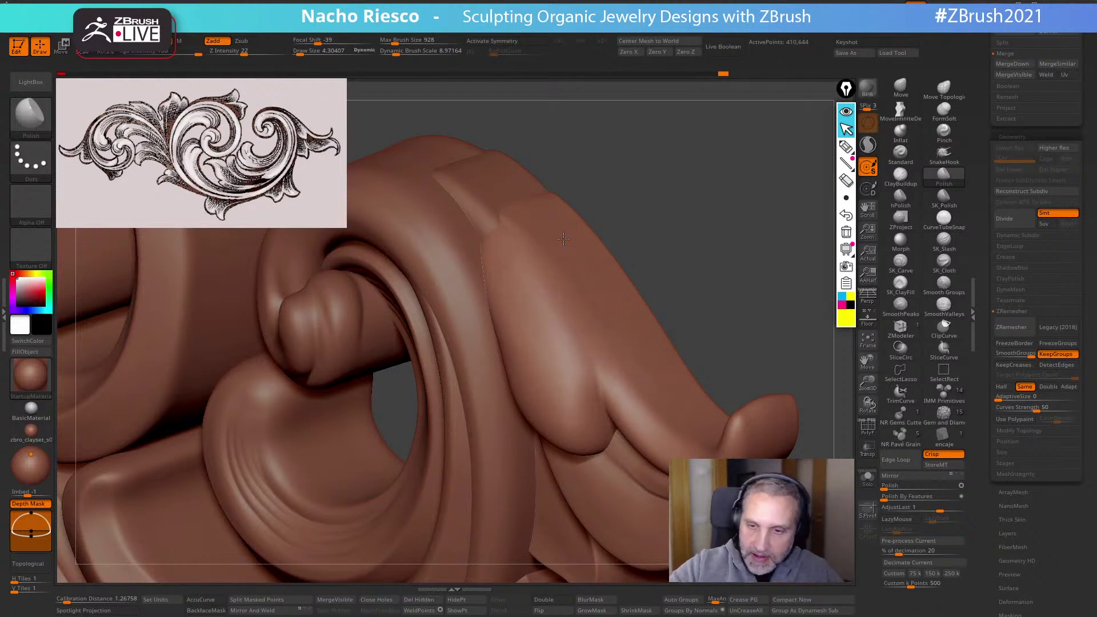
mouse_move(624, 342)
left_mouse_down()
mouse_move(705, 252)
mouse_move(688, 237)
mouse_move(682, 257)
mouse_move(714, 276)
left_mouse_up()
mouse_move(788, 341)
left_mouse_down()
mouse_move(732, 242)
mouse_move(762, 255)
left_mouse_up()
Widen the thin leaf's free end outward in the side view with the Move brush at draw sizes about 8.43 and 6.16
left_click_drag(815, 281, 725, 277)
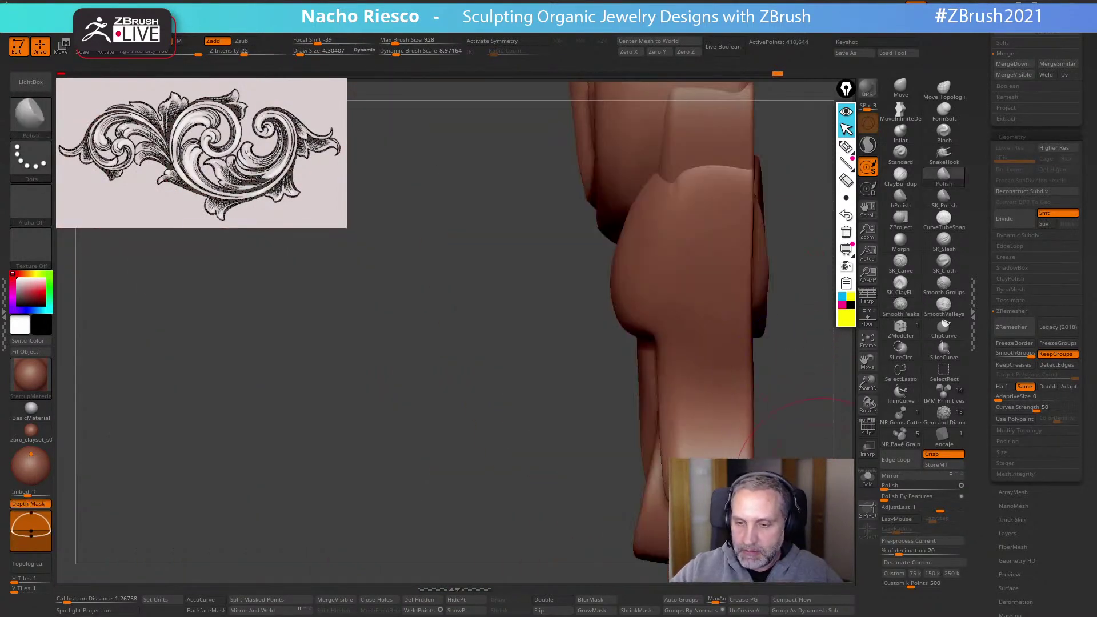
left_click_drag(817, 454, 782, 395, "alt")
left_click(900, 88)
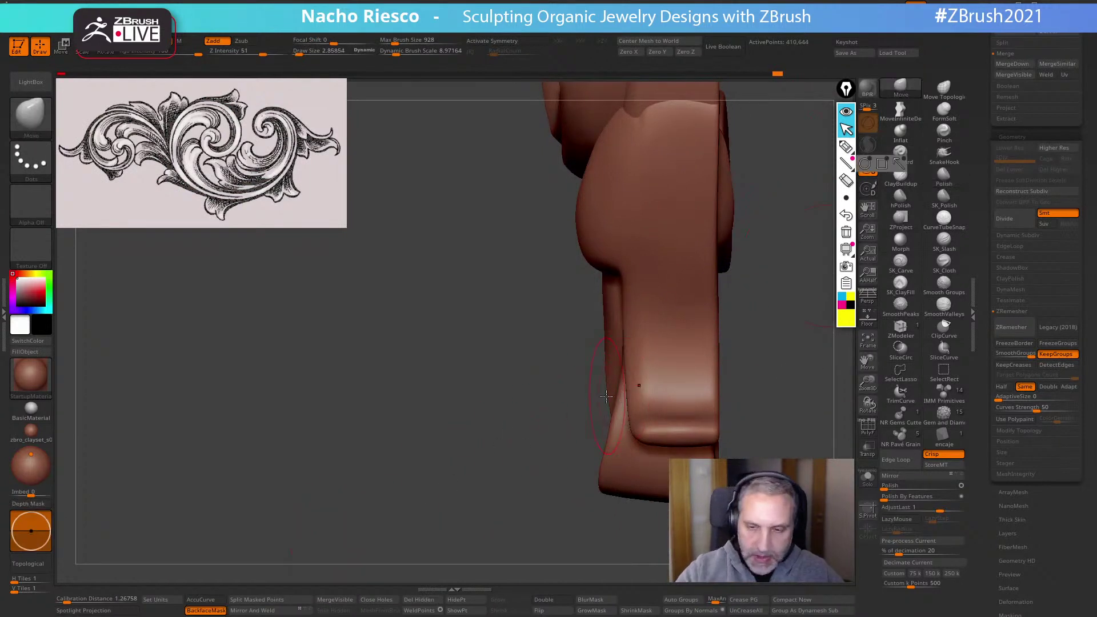
key("s")
mouse_move(607, 396)
left_mouse_down()
mouse_move(621, 386)
mouse_move(611, 363)
left_mouse_up()
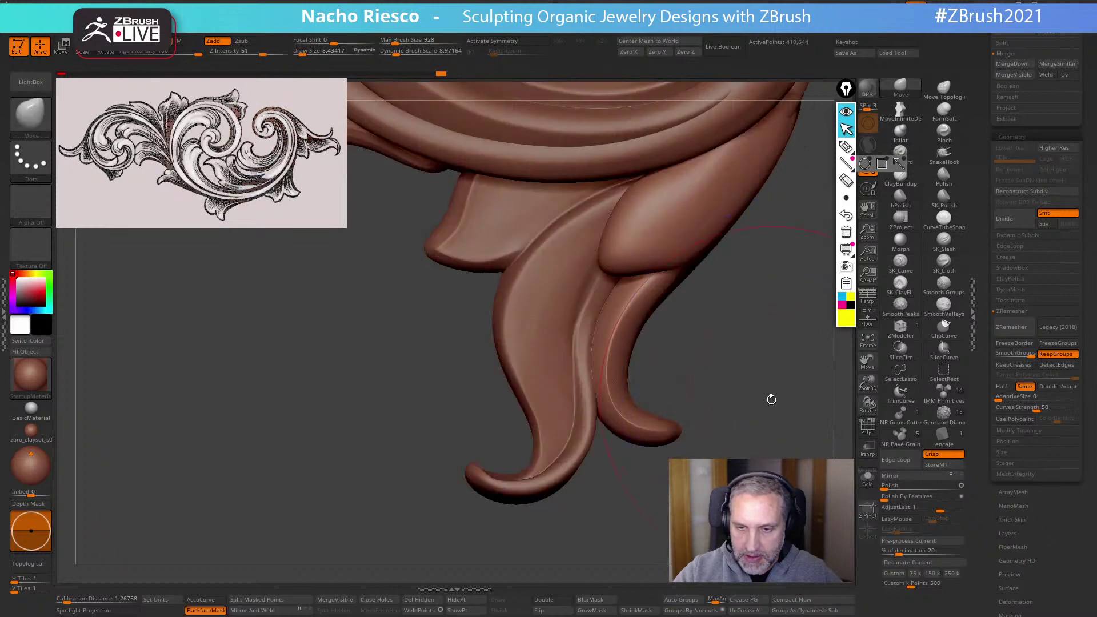
key("s")
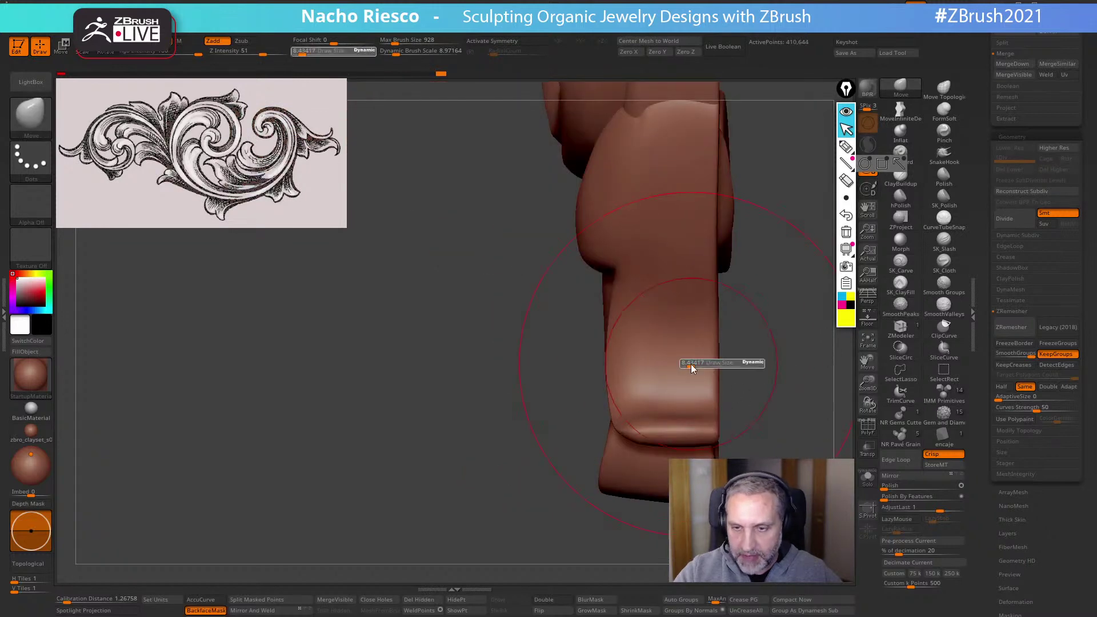
mouse_move(691, 365)
left_mouse_down()
mouse_move(765, 397)
mouse_move(775, 419)
left_mouse_up()
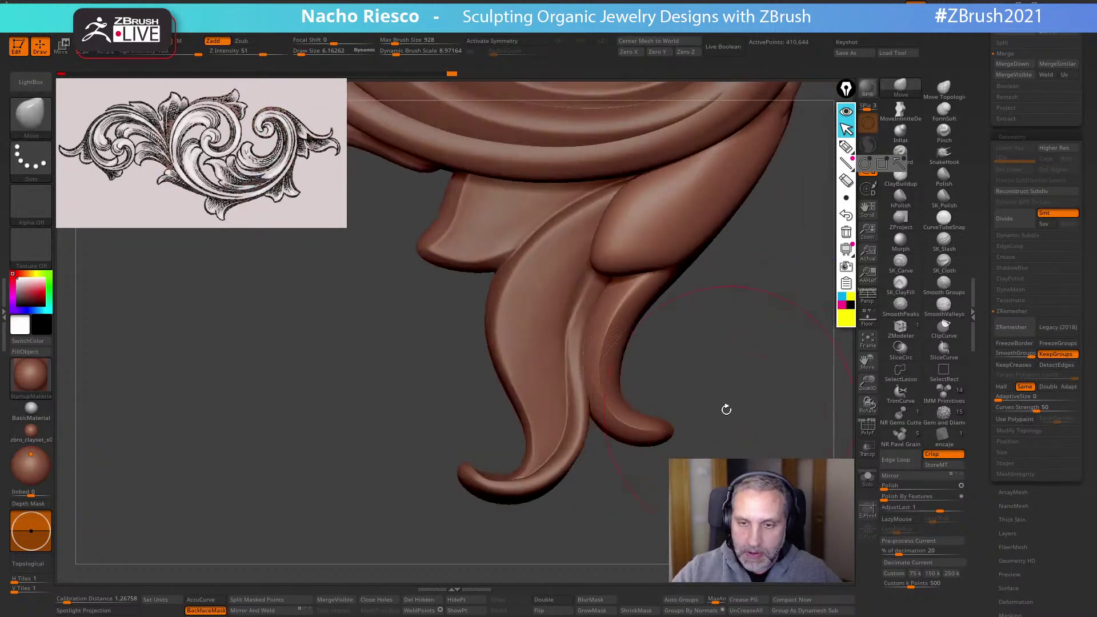
Smooth the thin leaf's inner edge with SmoothPeaks at draw size about 6.16 and update its DynaMesh
left_click_drag(607, 409, 602, 348, "shift")
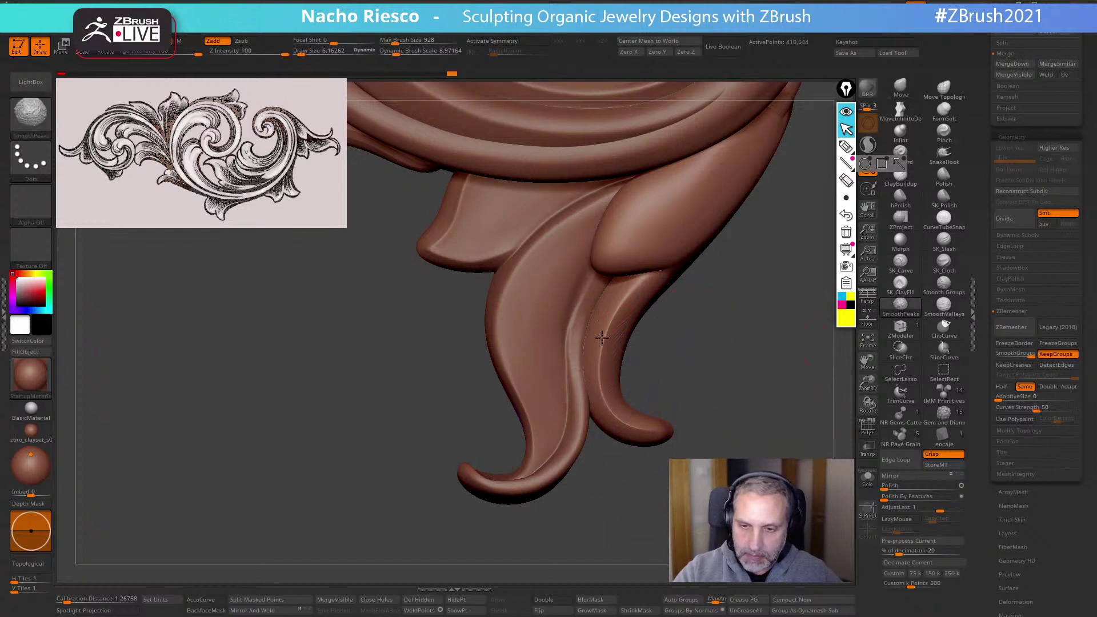
left_click_drag(686, 430, 671, 325, "ctrl")
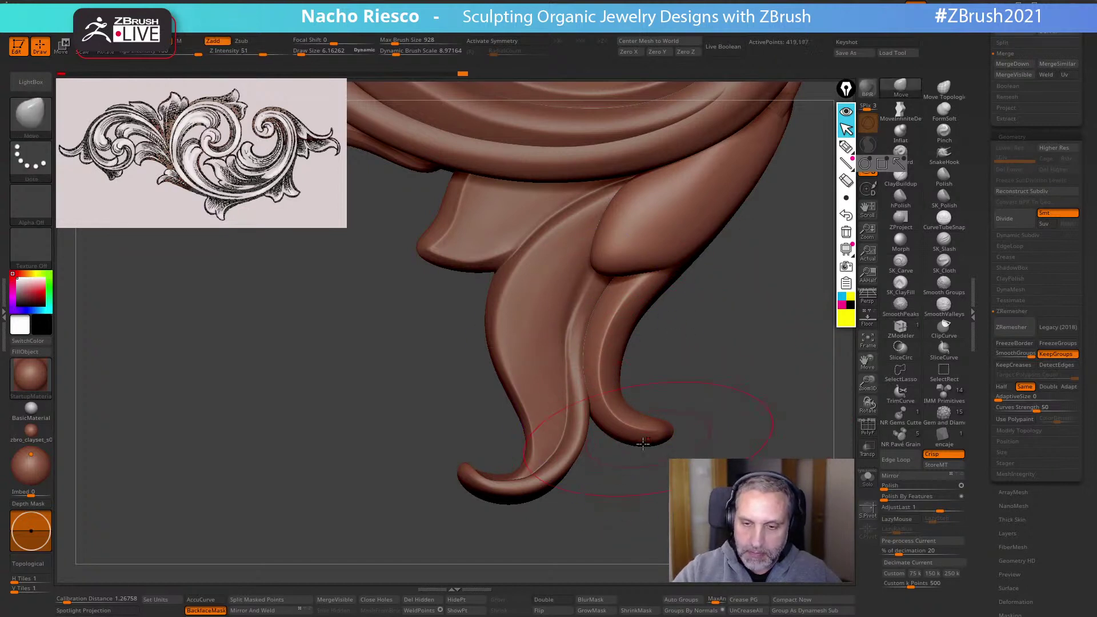
Try to thicken the thin leaf's curled tip with the Move brush at draw size about 4.3
key("s")
left_click(650, 389)
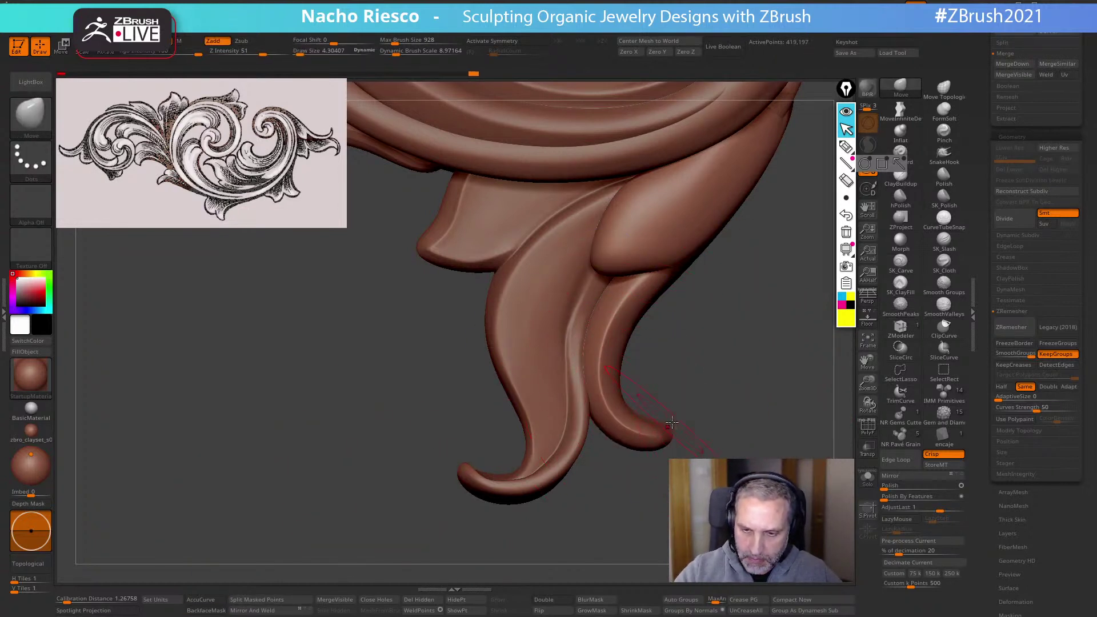
mouse_move(791, 224)
left_mouse_down()
mouse_move(725, 318)
mouse_move(655, 333)
left_mouse_up()
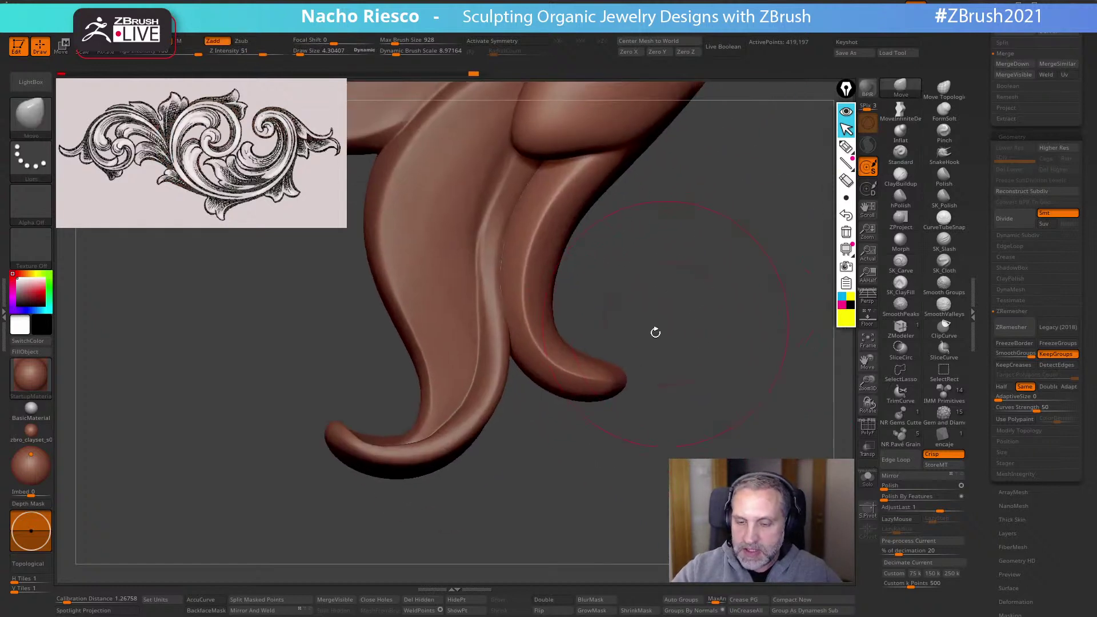
mouse_move(589, 365)
left_mouse_down()
mouse_move(578, 405)
mouse_move(584, 388)
left_mouse_up()
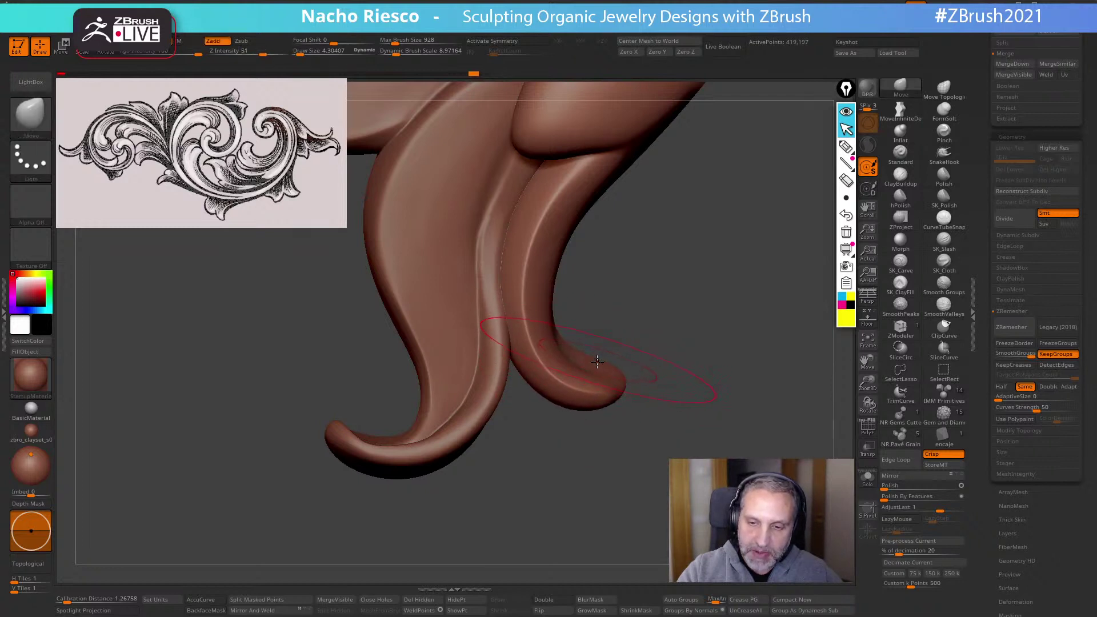
Turn off BackfaceMask and taper the thin leaf's curled tip with MoveInfiniteDepth at draw sizes about 6.16 and 2.86
left_click(892, 110)
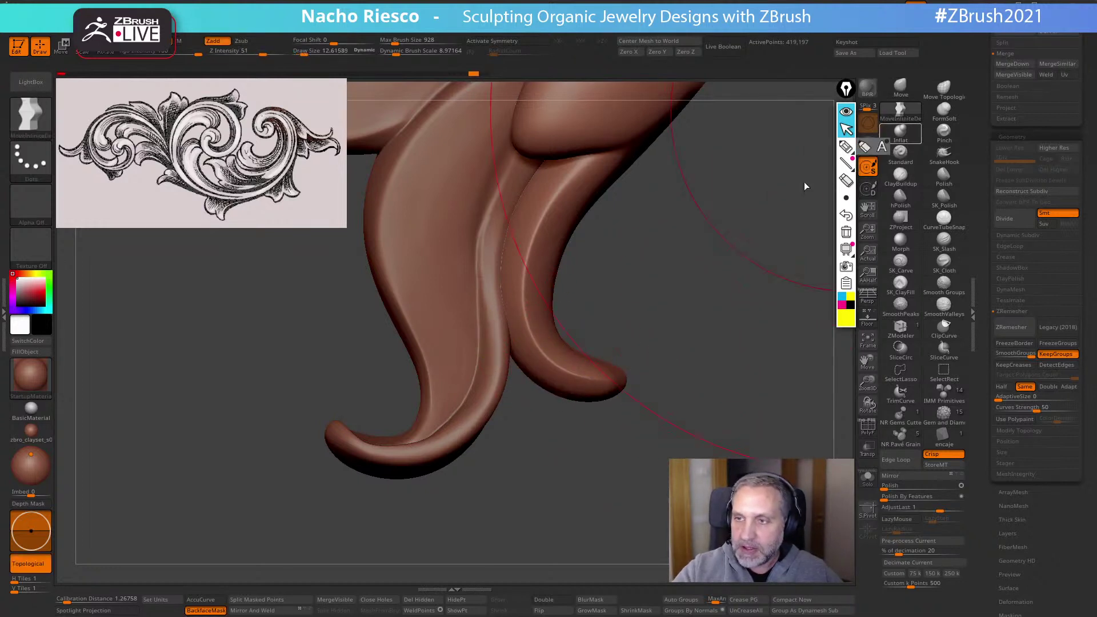
key("s")
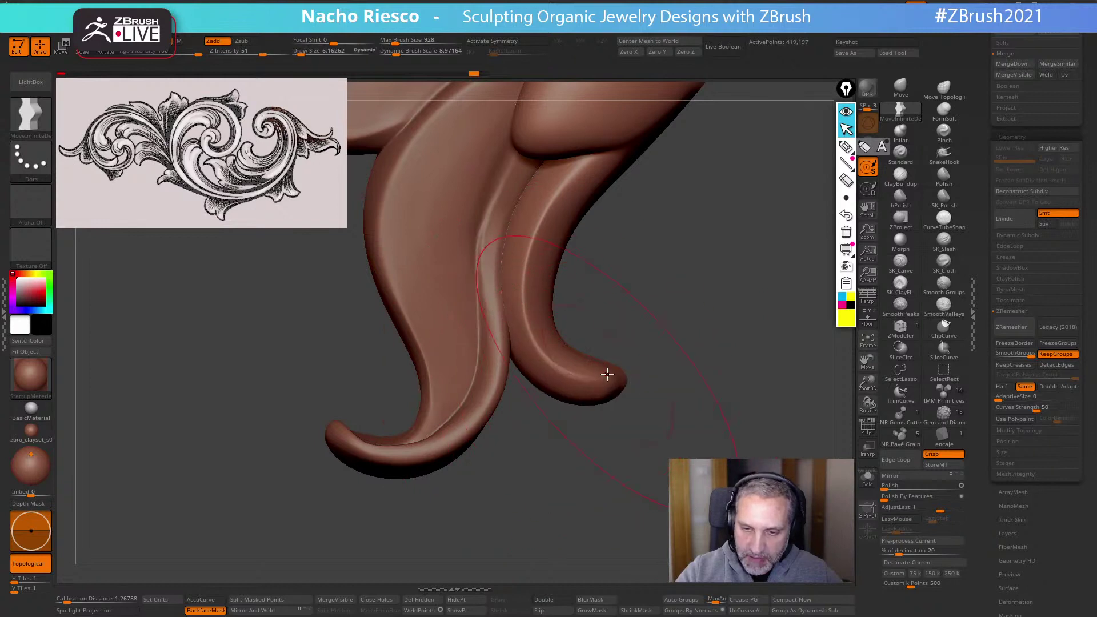
key("ctrl")
left_click(205, 610)
key("s")
left_click_drag(602, 380, 612, 382)
key("bracketleft")
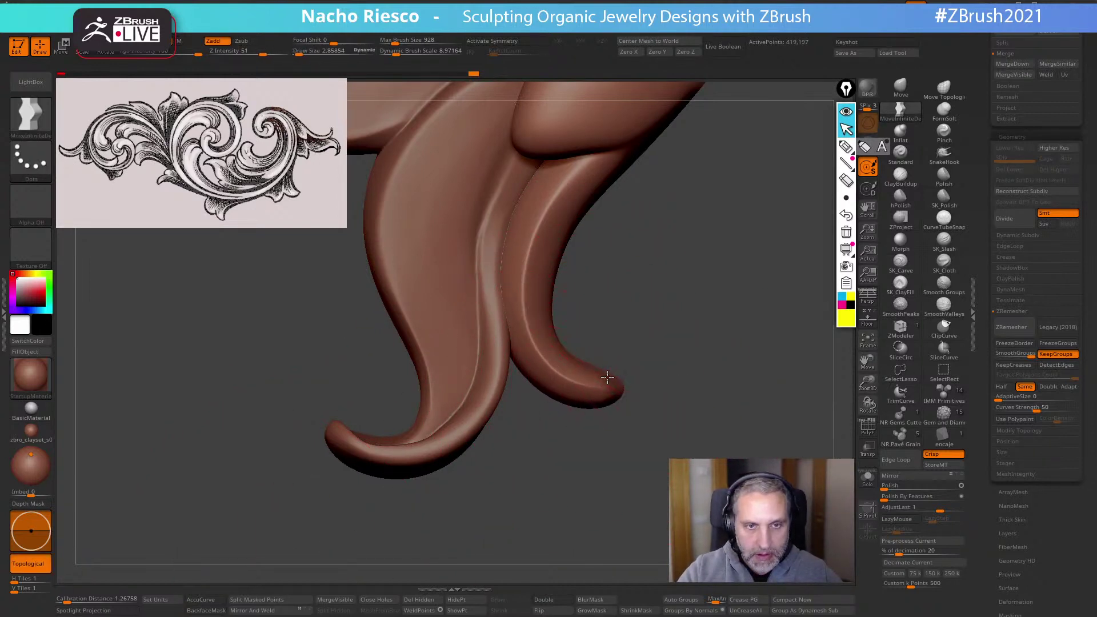
Sharpen the thin leaf's curled tip with the Pinch brush, setting the draw size to about 4.3
left_click(944, 133)
key("s")
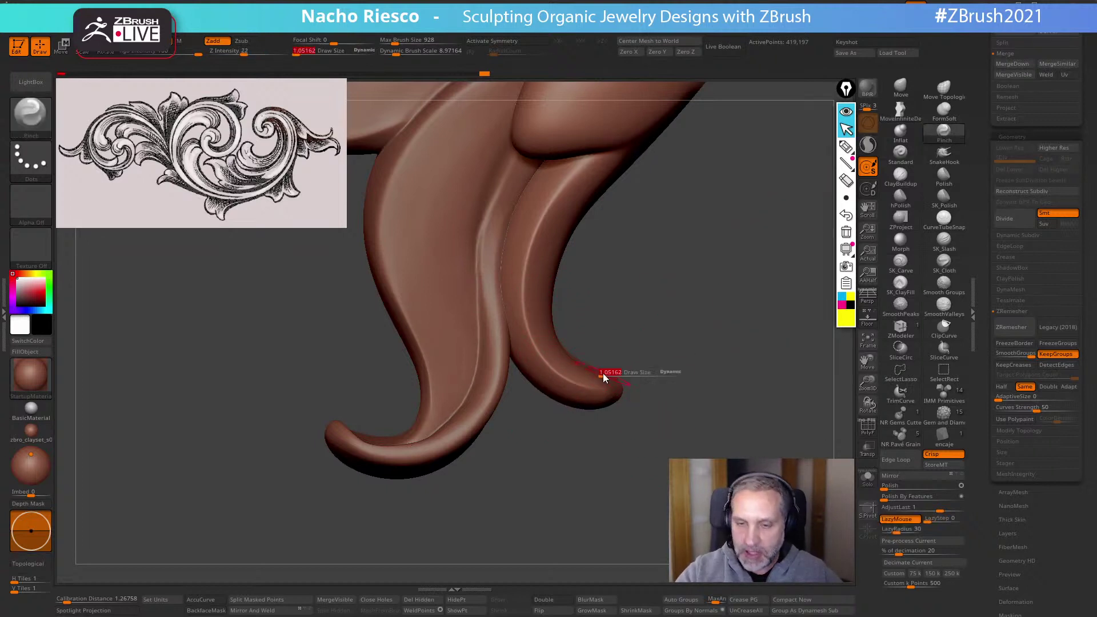
mouse_move(602, 377)
left_mouse_down()
mouse_move(600, 394)
mouse_move(616, 392)
mouse_move(608, 378)
left_mouse_up()
left_click_drag(668, 441, 687, 378, "alt")
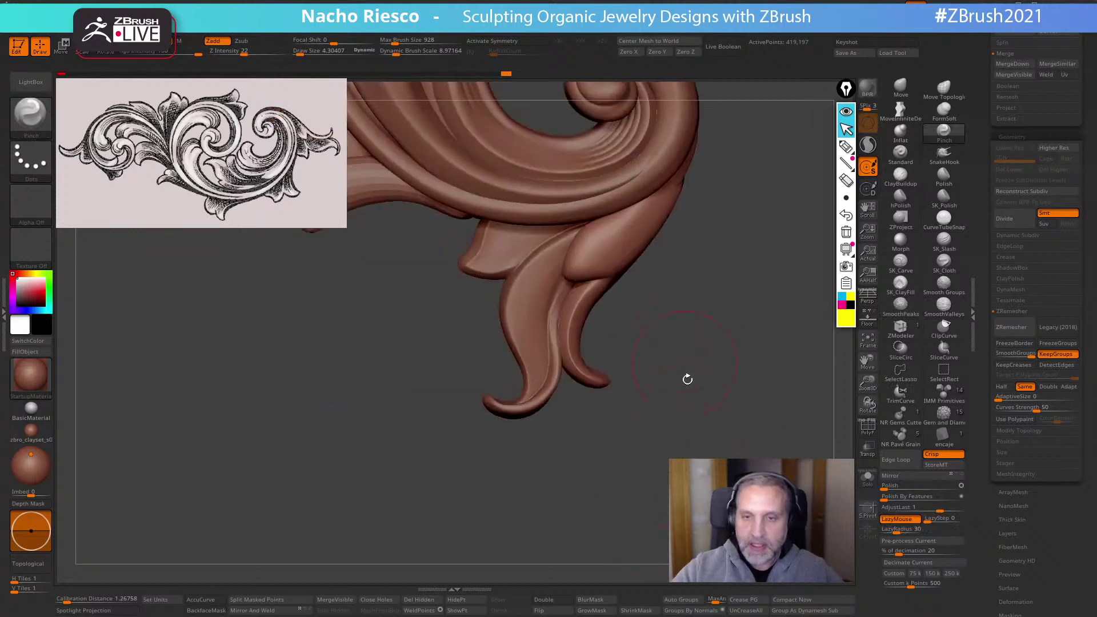
key("XF86AudioLowerVolume")
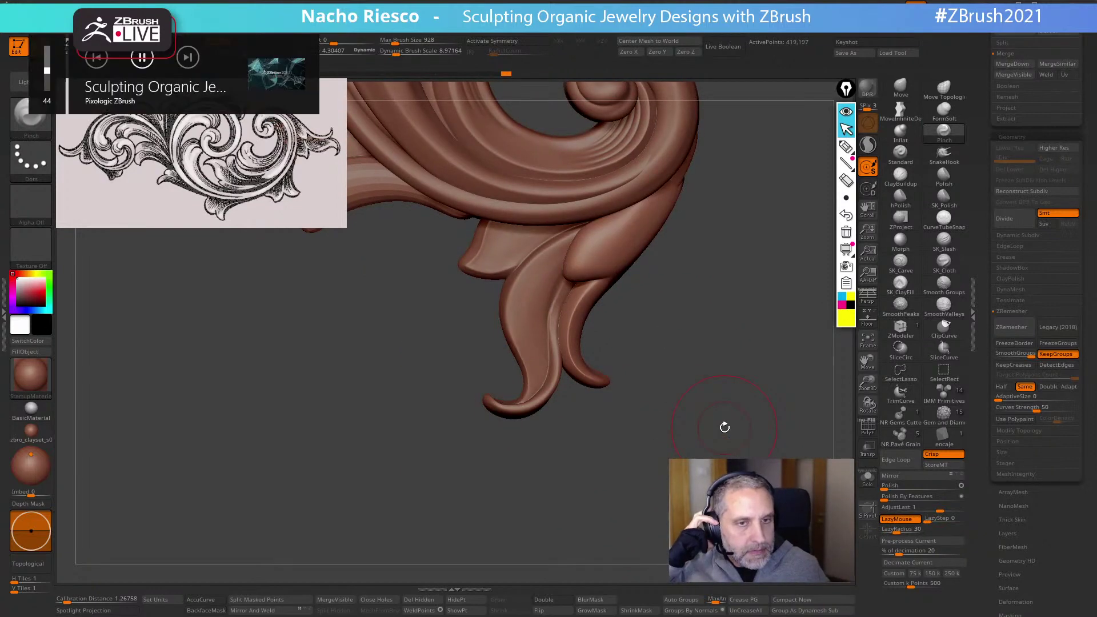
Sharpen the ridge along the broad leaf below the thin one with the Pinch brush at draw size about 4.3
left_click_drag(688, 372, 784, 477)
left_click_drag(754, 318, 755, 342, "alt")
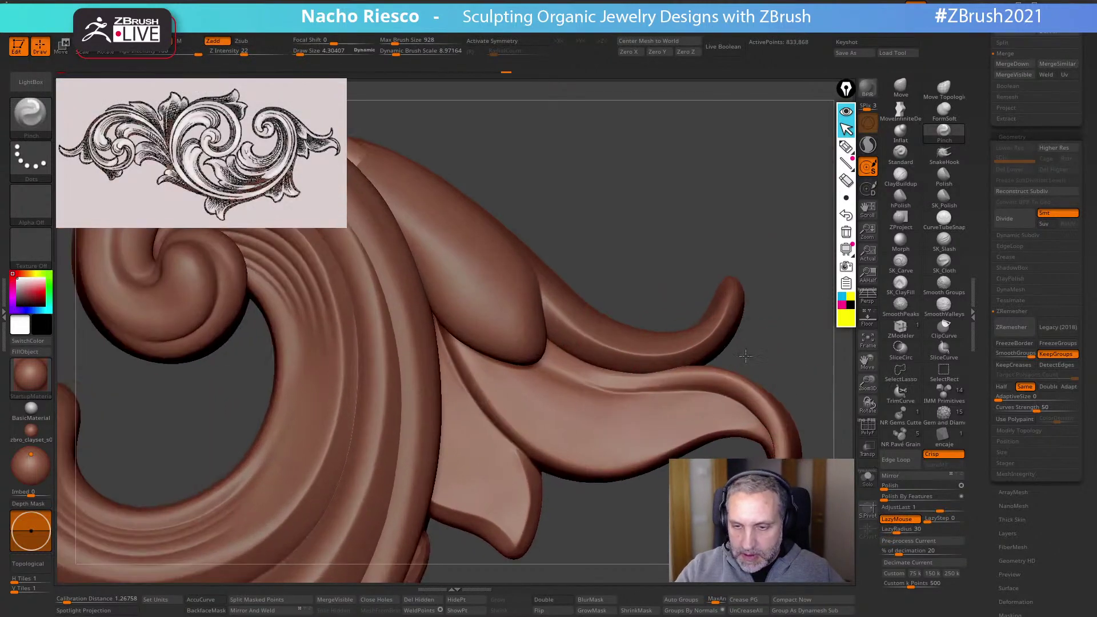
left_click_drag(617, 392, 664, 394)
left_click_drag(778, 310, 765, 343, "alt")
left_click_drag(624, 402, 715, 354)
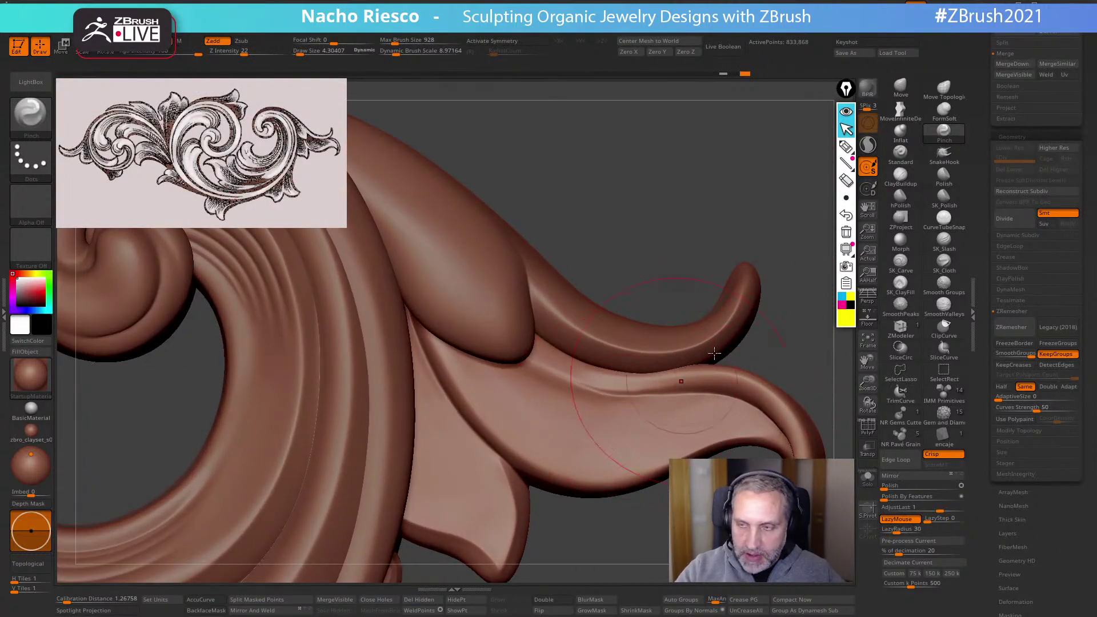
Turn on BackfaceMask, reshape the broad leaf's ridge with the Move brush at draw size about 2.86, and update its DynaMesh
left_click(901, 88)
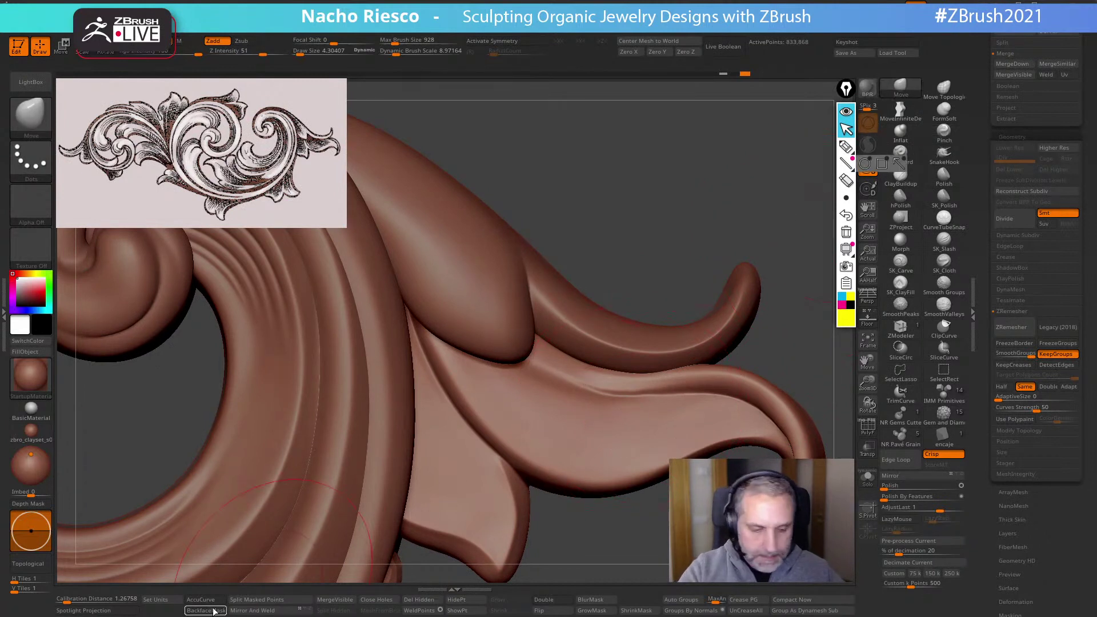
key("s")
mouse_move(649, 396)
left_mouse_down()
mouse_move(602, 385)
mouse_move(622, 409)
left_mouse_up()
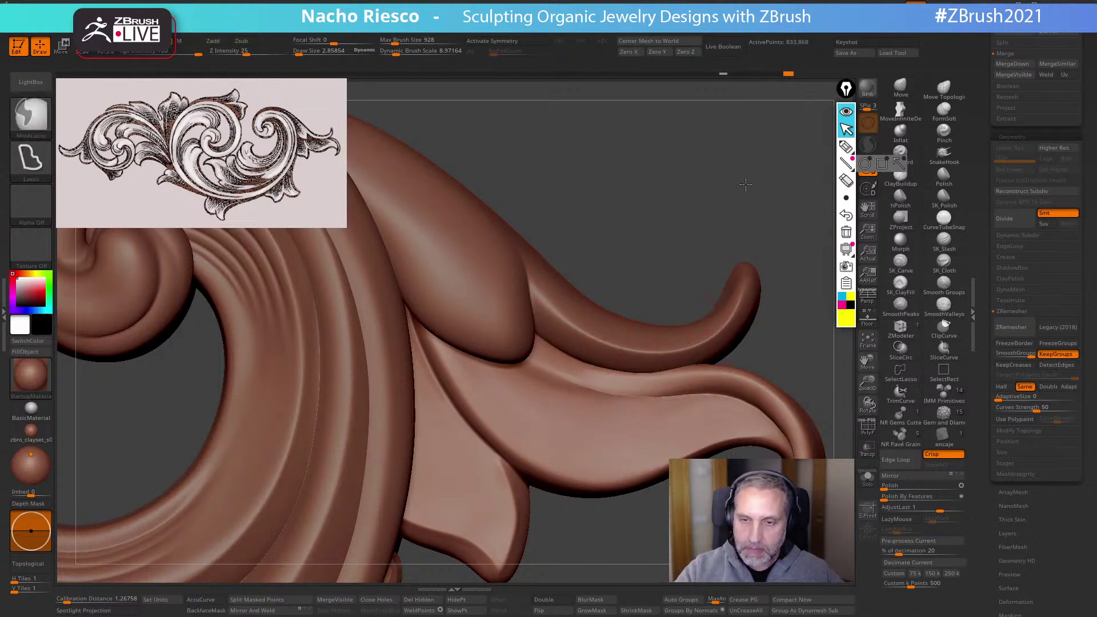
Smooth the broad leaf's inner surface near its base with SmoothValleys and SmoothPeaks
key("shift")
left_click(948, 307, "shift")
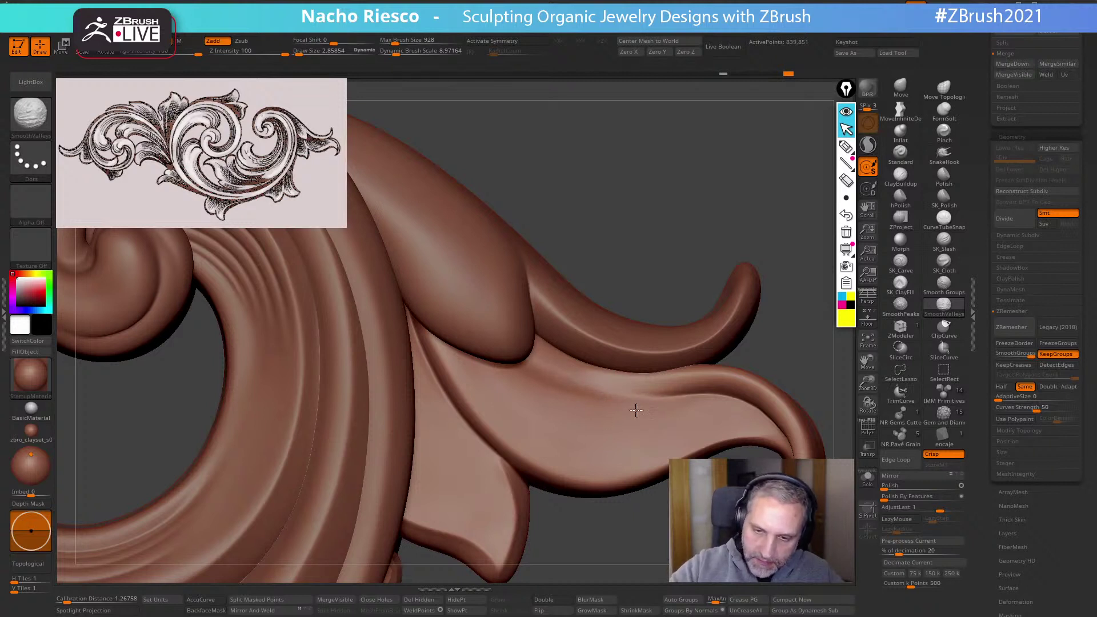
left_click_drag(515, 370, 548, 429, "shift")
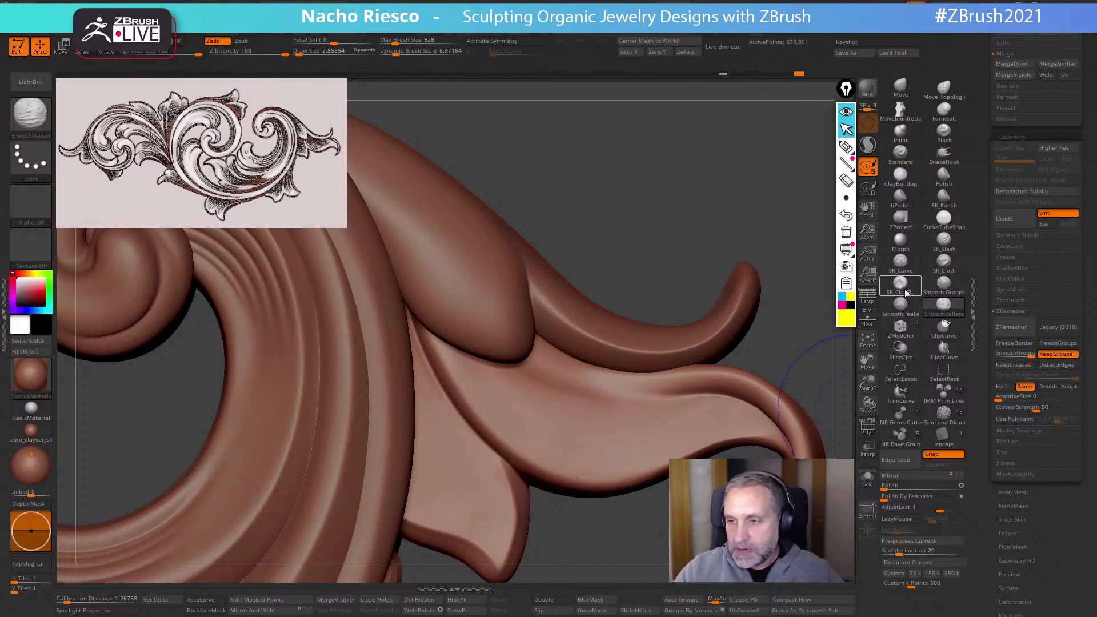
left_click(906, 308, "shift")
mouse_move(589, 388)
left_mouse_down("shift")
mouse_move(535, 387)
mouse_move(527, 409)
left_mouse_up("shift")
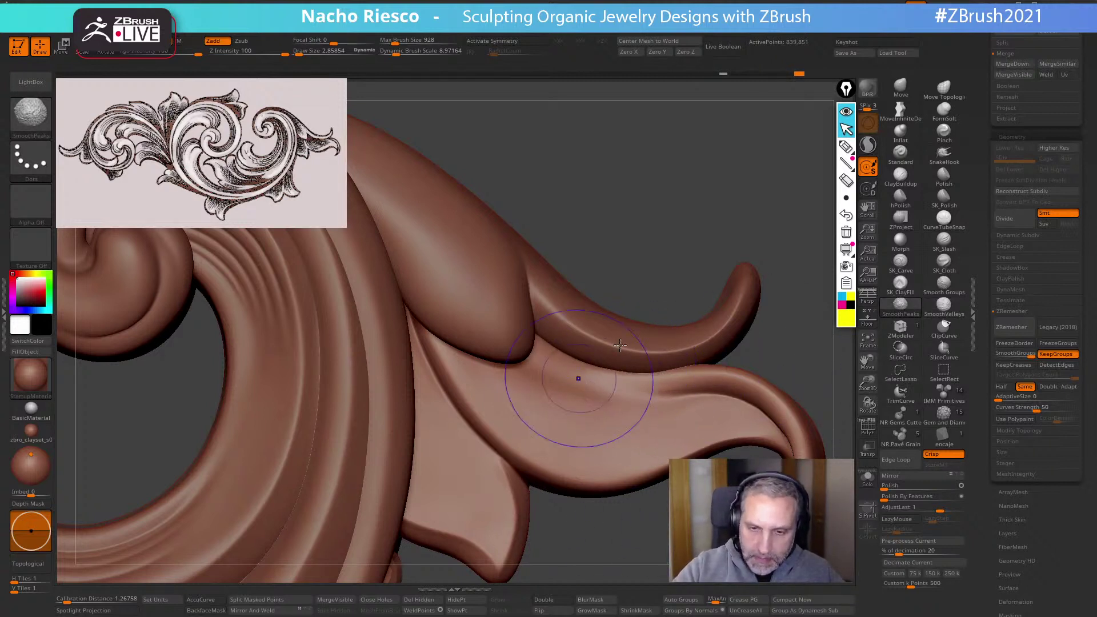
Build up the thin leaf's bulging base with SK_ClayFill at draw size about 2.29 and isolate that leaf in Solo mode
left_click_drag(704, 185, 696, 156, "alt")
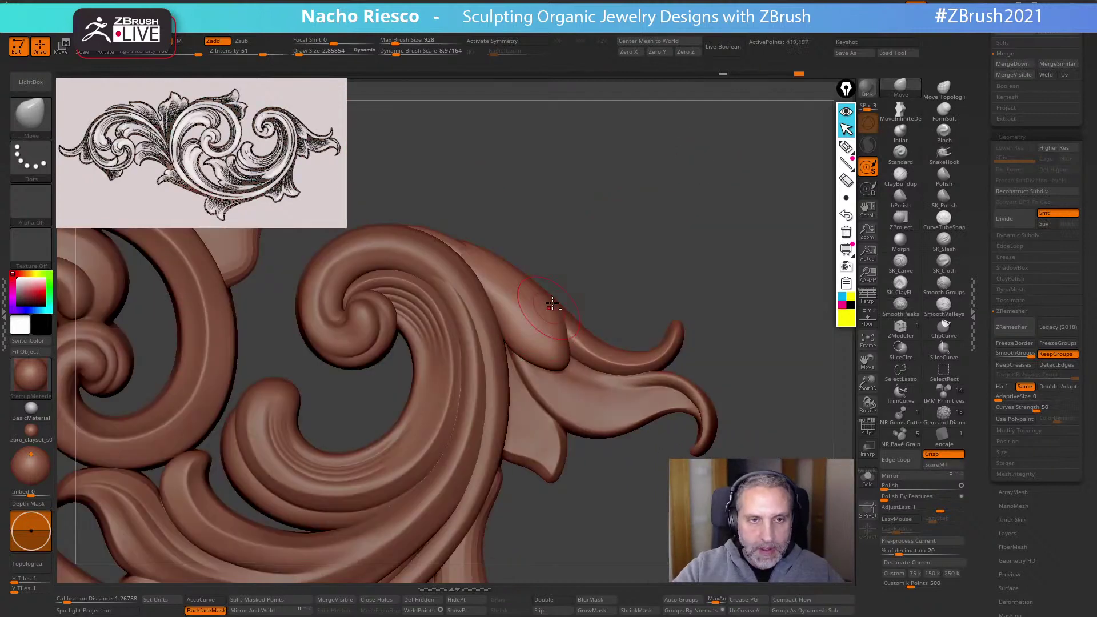
left_click_drag(571, 339, 668, 286)
left_click(900, 282)
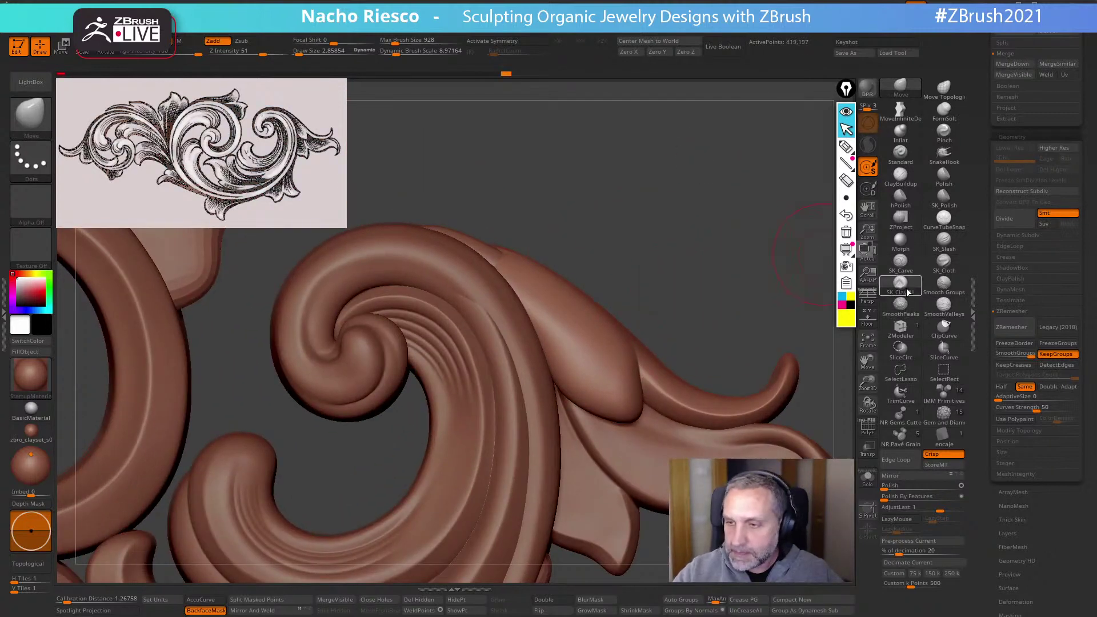
key("s")
mouse_move(539, 299)
left_mouse_down()
mouse_move(596, 377)
mouse_move(544, 324)
mouse_move(600, 386)
mouse_move(554, 338)
mouse_move(578, 338)
left_mouse_up()
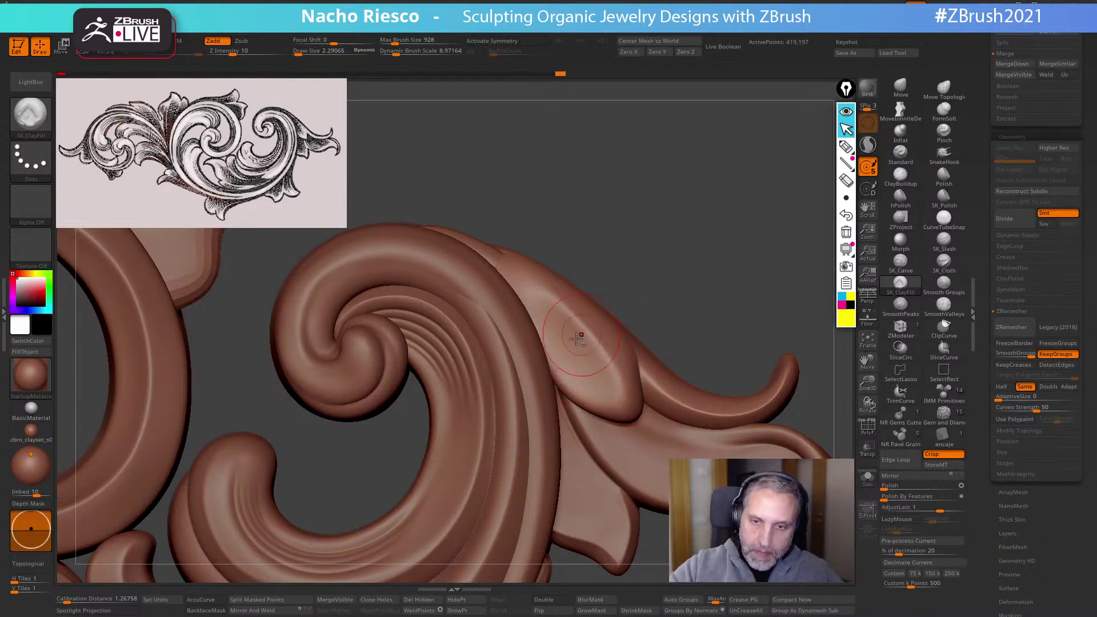
left_click(868, 477)
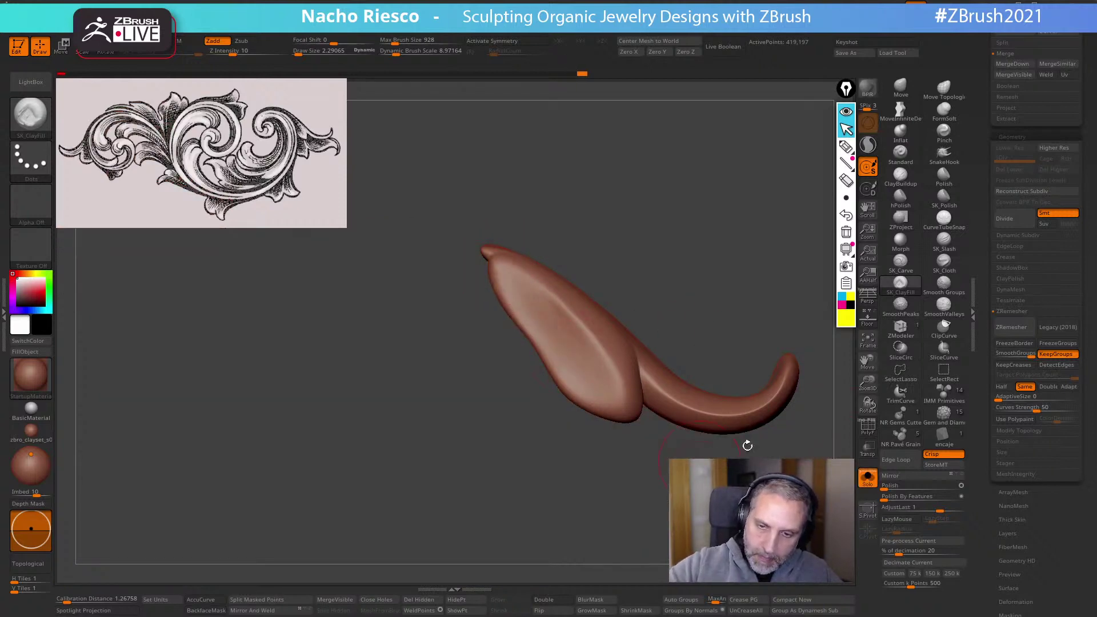
Show all ornament parts again and polish the ridge of the upper leaf beside the scroll with the SK_Polish brush
left_click(863, 478)
left_click_drag(738, 266, 637, 326)
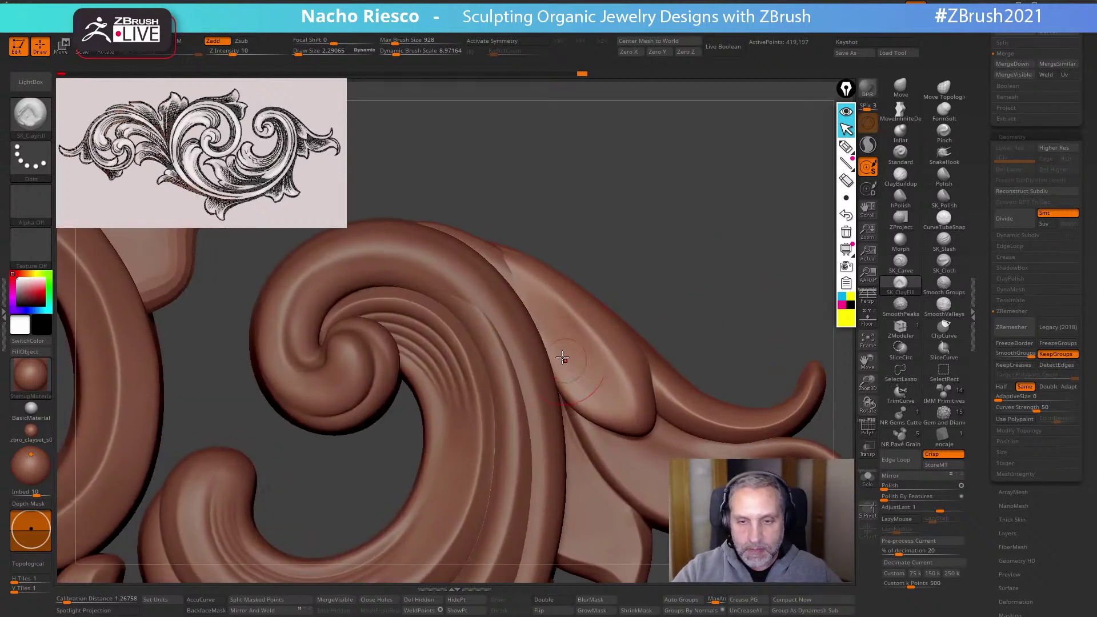
left_click_drag(728, 263, 746, 254)
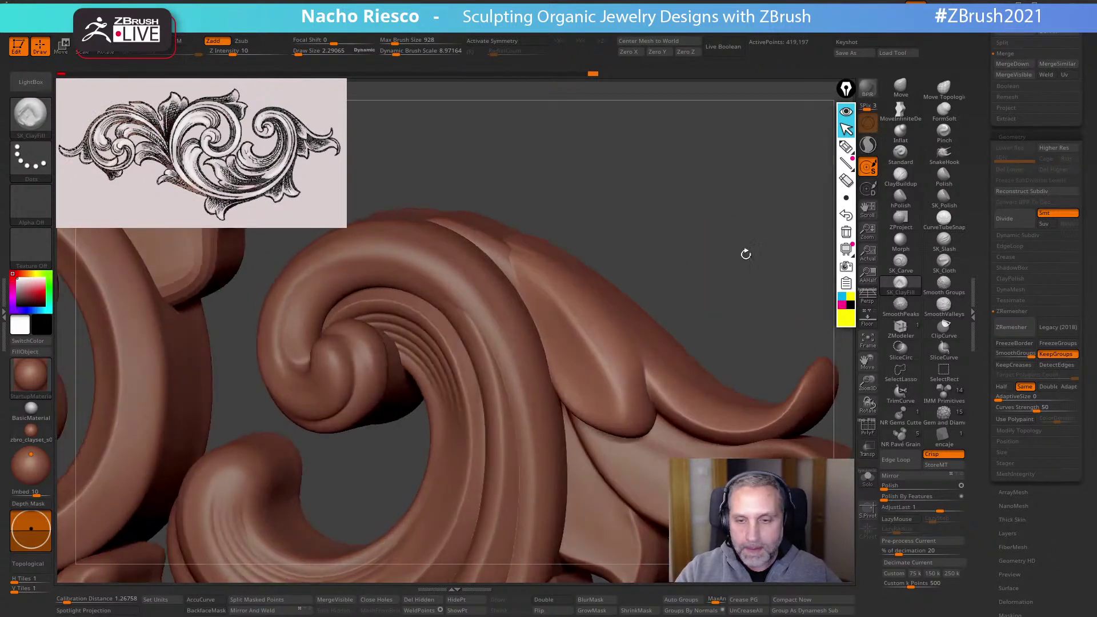
left_click(944, 198)
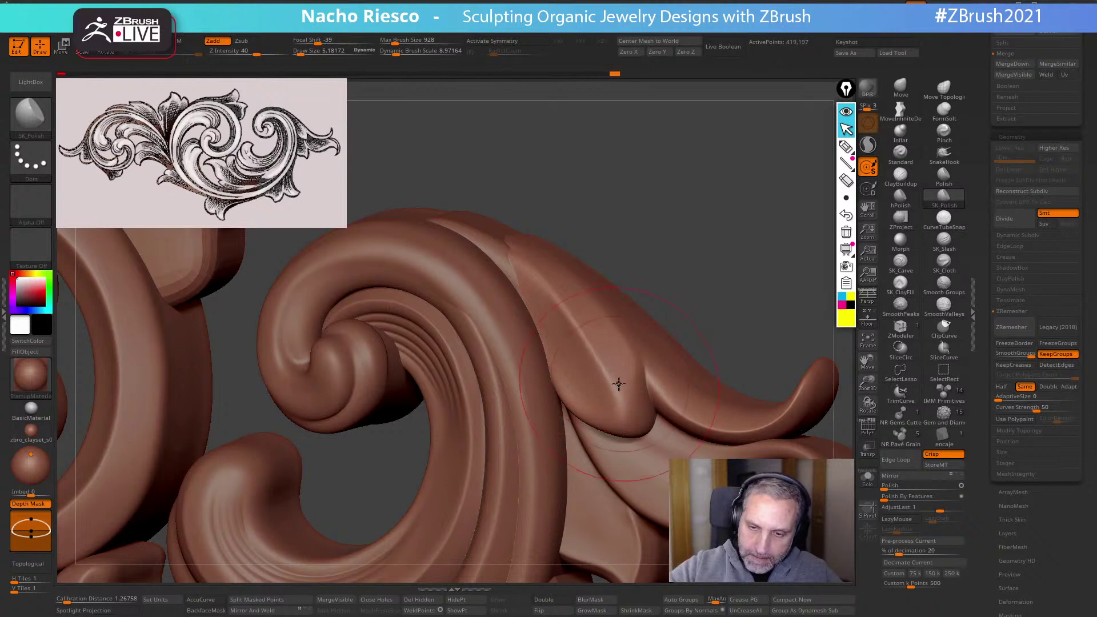
key("shift")
mouse_move(674, 271)
left_mouse_down()
mouse_move(686, 257)
mouse_move(657, 134)
left_mouse_up()
mouse_move(700, 454)
left_mouse_down("alt")
mouse_move(714, 407)
mouse_move(667, 457)
left_mouse_up("alt")
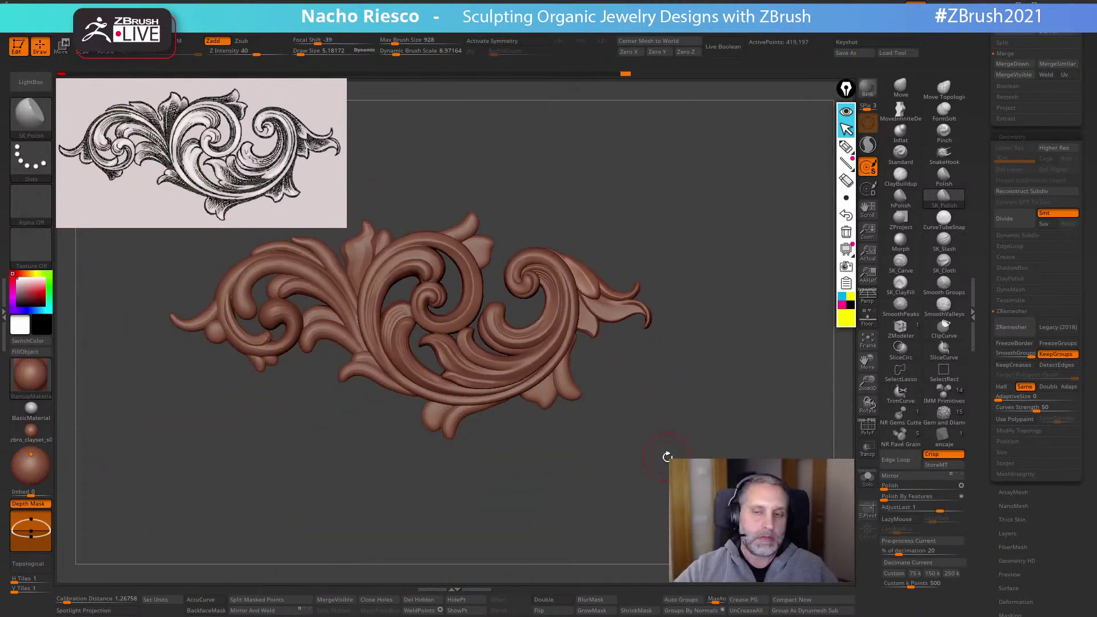
mouse_move(717, 389)
left_mouse_down("alt")
mouse_move(721, 515)
mouse_move(651, 480)
left_mouse_up("alt")
Pull the upper leaf's lower tip into a sharper point using the infinite-depth Move brush with AccuCurve on and draw size 1.82601
left_click(869, 487)
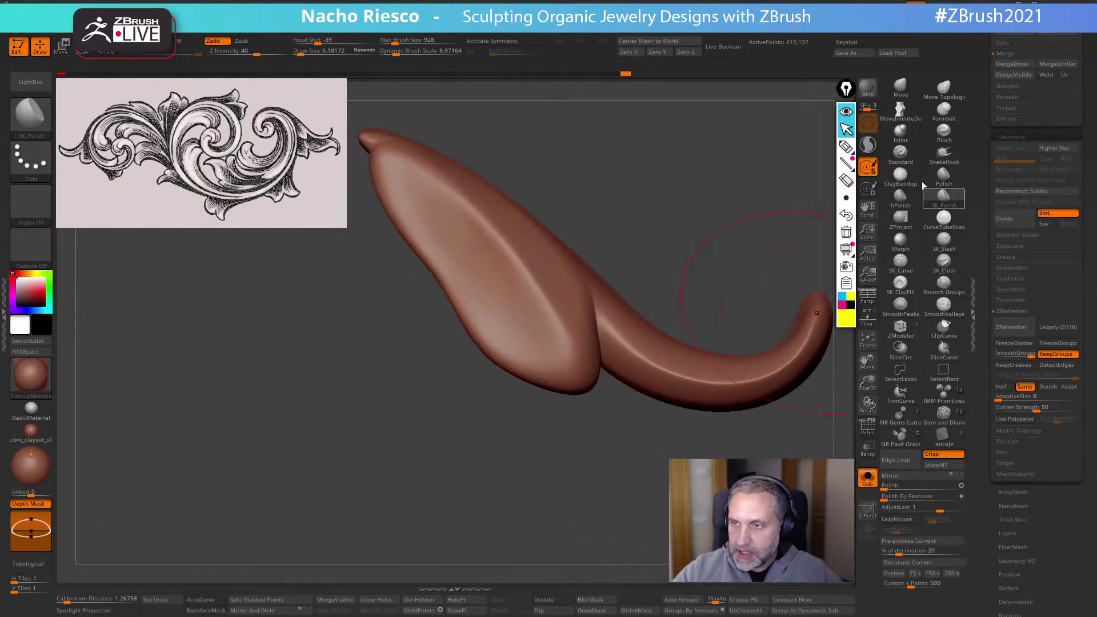
left_click(900, 111)
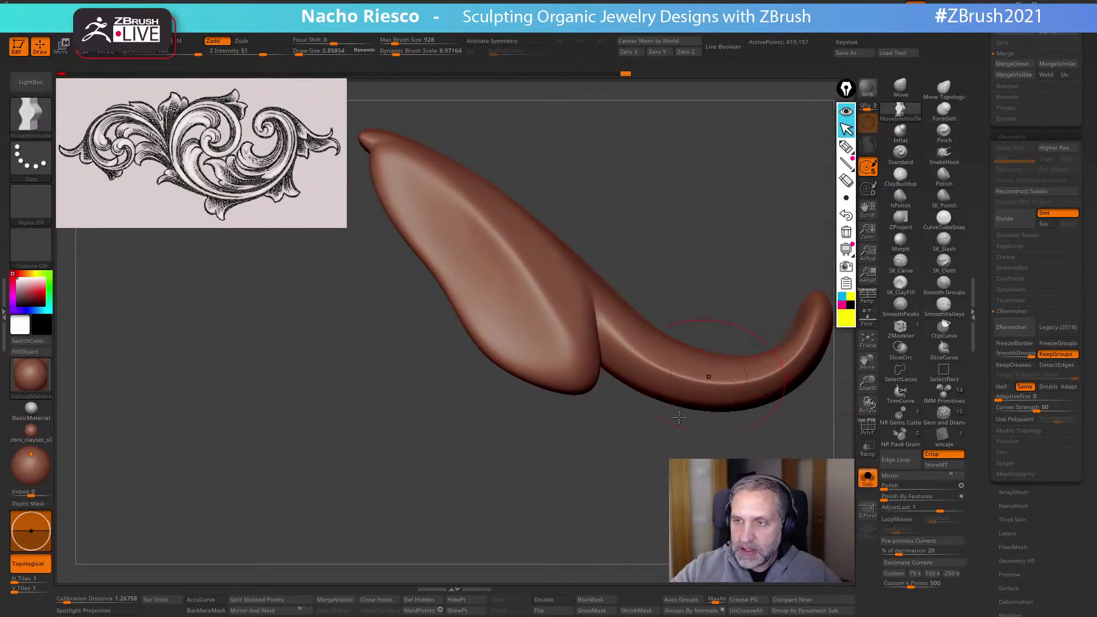
left_click(868, 480)
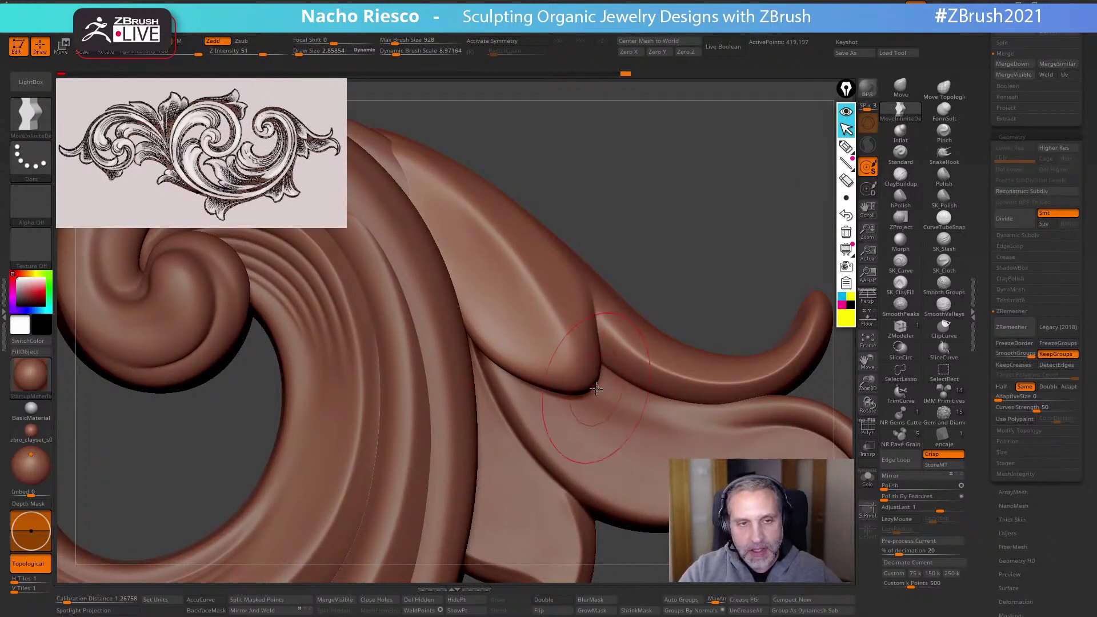
left_click(205, 599)
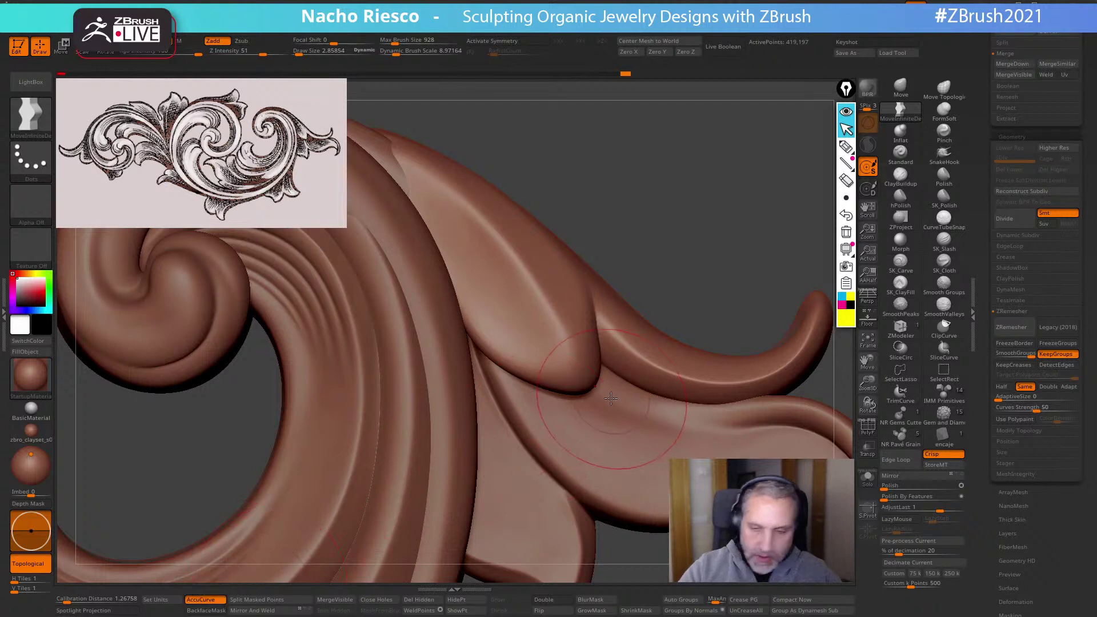
key("s")
mouse_move(609, 399)
left_mouse_down()
mouse_move(596, 390)
mouse_move(617, 399)
left_mouse_up()
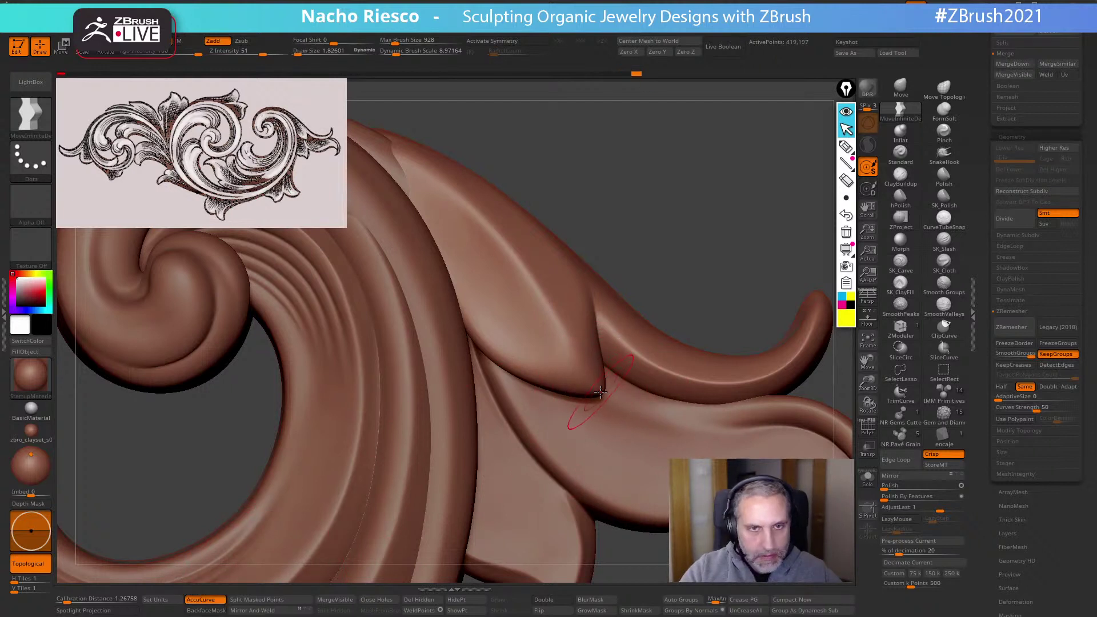
Smooth the upper leaf's pointed tip and refine its shape with AccuCurve turned off and an adjusted draw size
left_click_drag(708, 281, 710, 186)
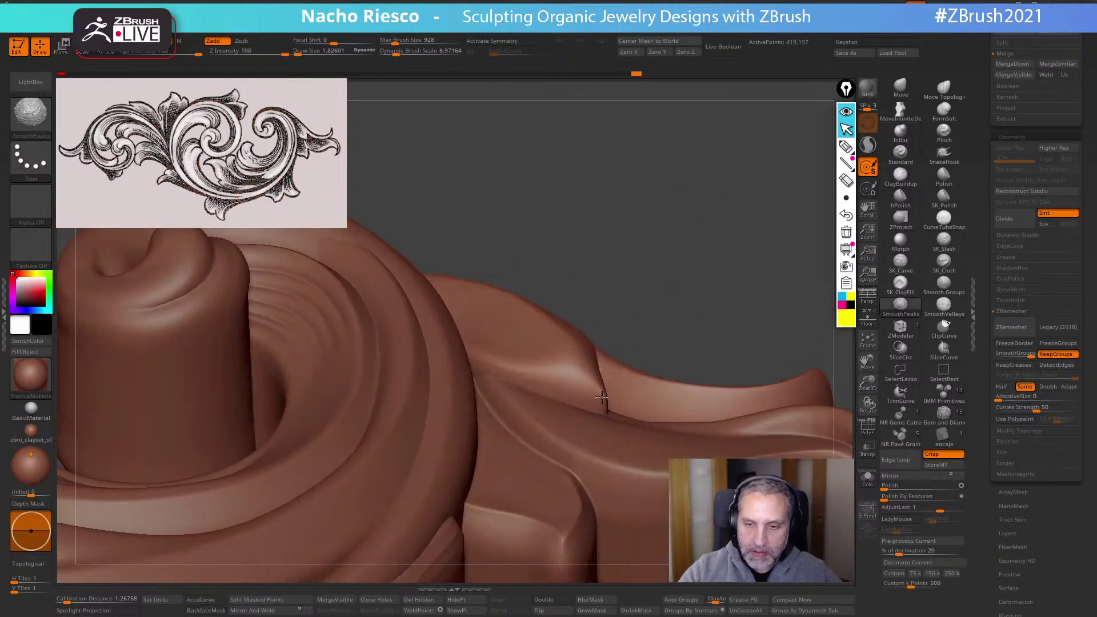
left_click_drag(608, 400, 613, 399, "shift")
mouse_move(688, 274)
left_mouse_down()
mouse_move(685, 348)
mouse_move(717, 350)
mouse_move(715, 228)
mouse_move(714, 246)
mouse_move(735, 245)
mouse_move(699, 233)
mouse_move(711, 230)
mouse_move(701, 232)
mouse_move(712, 251)
mouse_move(776, 341)
mouse_move(737, 297)
left_mouse_up()
left_click(208, 600)
key("s")
left_click_drag(534, 303, 537, 304)
mouse_move(734, 195)
left_mouse_down()
mouse_move(678, 246)
mouse_move(715, 242)
mouse_move(729, 223)
left_mouse_up()
Adjust the overall shape of the upper leaf with the Move brush at a larger draw size
left_click(885, 98)
key("s")
mouse_move(563, 308)
left_mouse_down()
mouse_move(582, 309)
mouse_move(553, 285)
mouse_move(615, 208)
mouse_move(604, 167)
mouse_move(670, 254)
left_mouse_up()
left_click(206, 610)
key("s")
Select the two-lobed lower leaf piece beside the scroll, isolate it and frame it in the view
left_click(532, 281, "alt")
left_click_drag(739, 456, 734, 407)
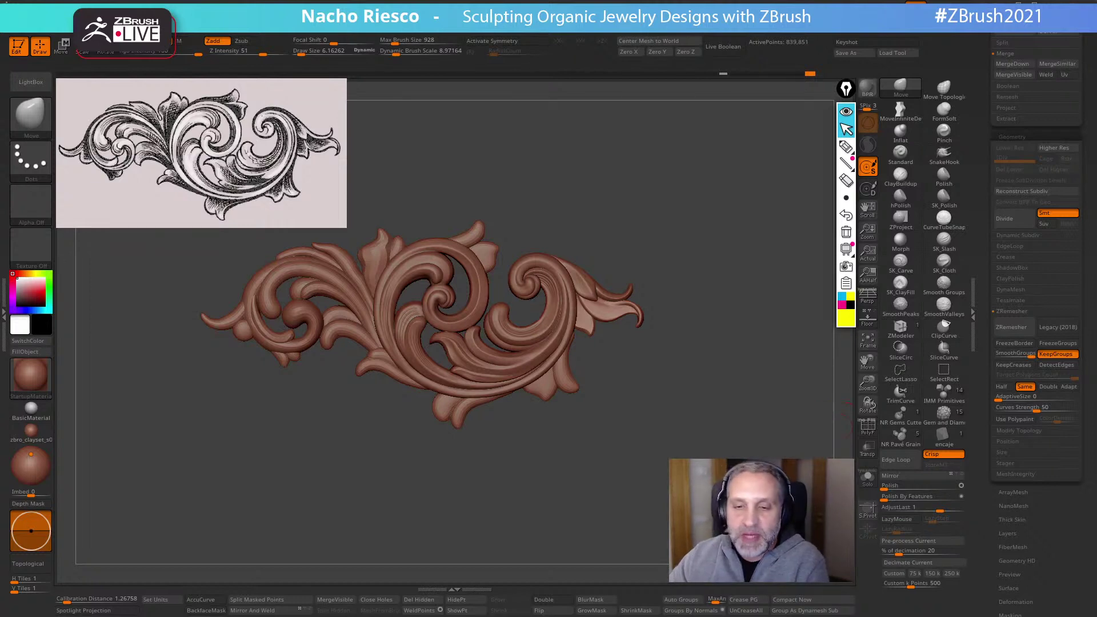
scroll(706, 424, "up", 10)
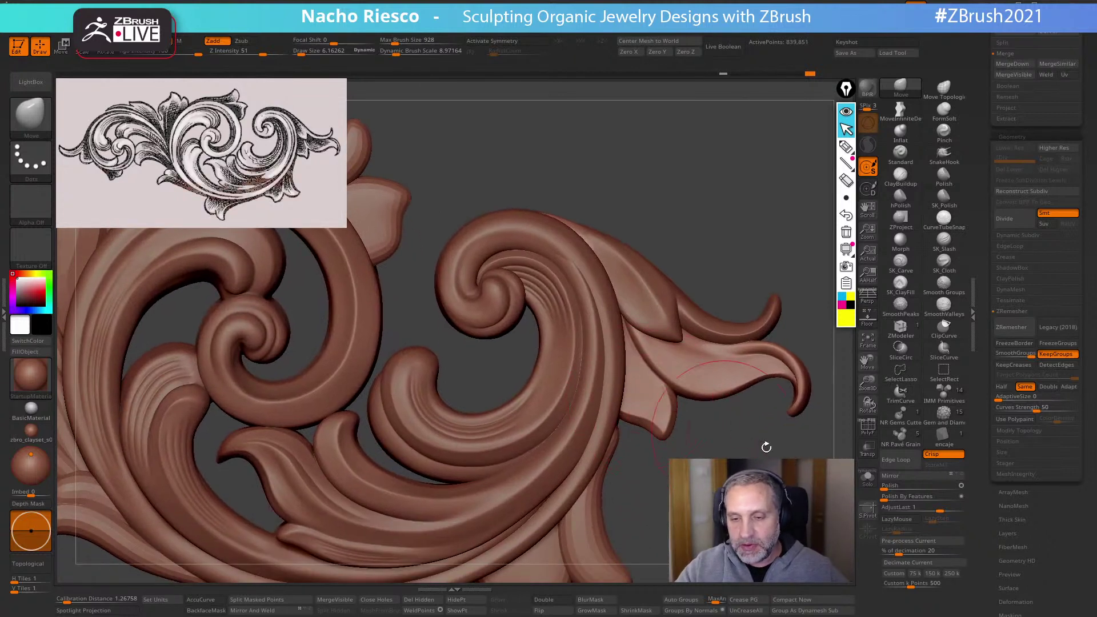
left_click(867, 477)
key("f")
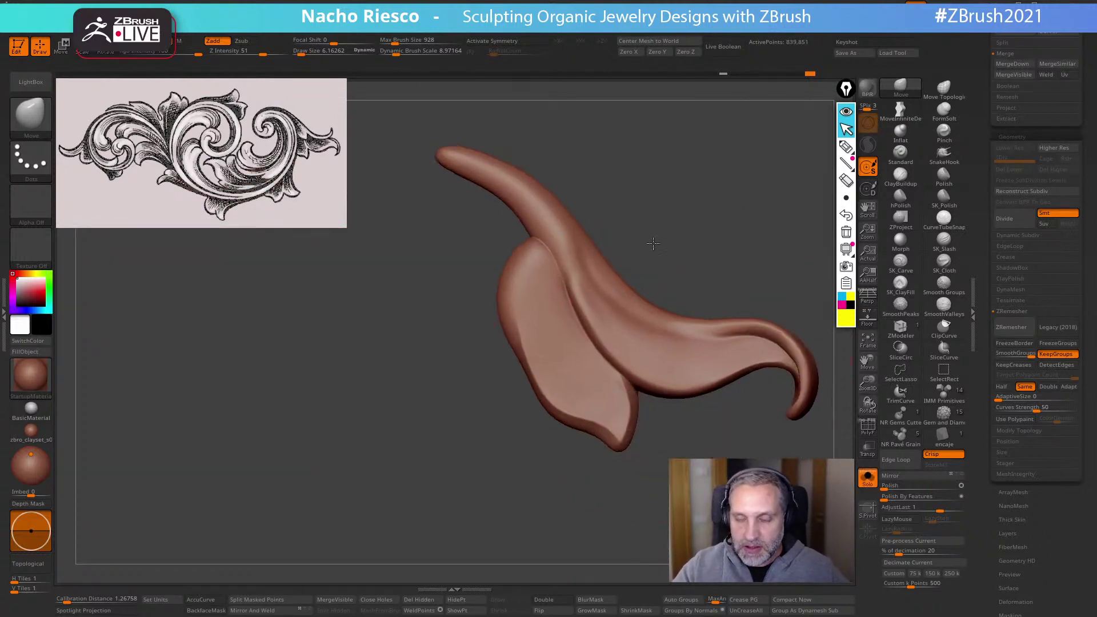
Sculpt the inner surface of the lower leaf's small lobe with the SK_ClayFill brush at draw size 2.85854
left_click(902, 284)
key("s")
left_click_drag(578, 379, 579, 378)
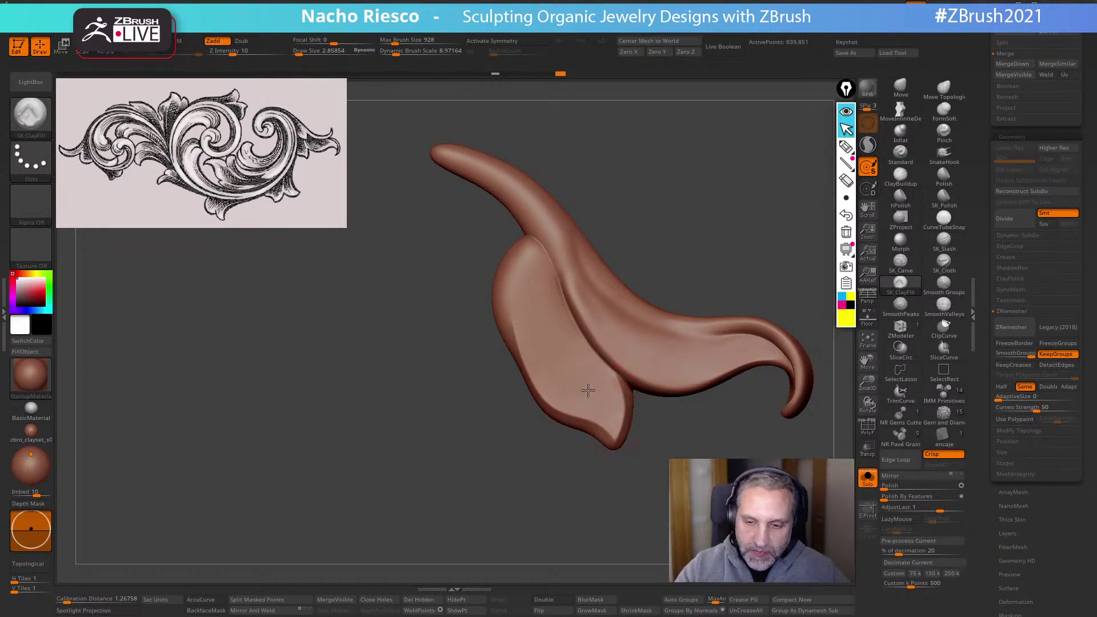
left_click_drag(575, 375, 568, 367)
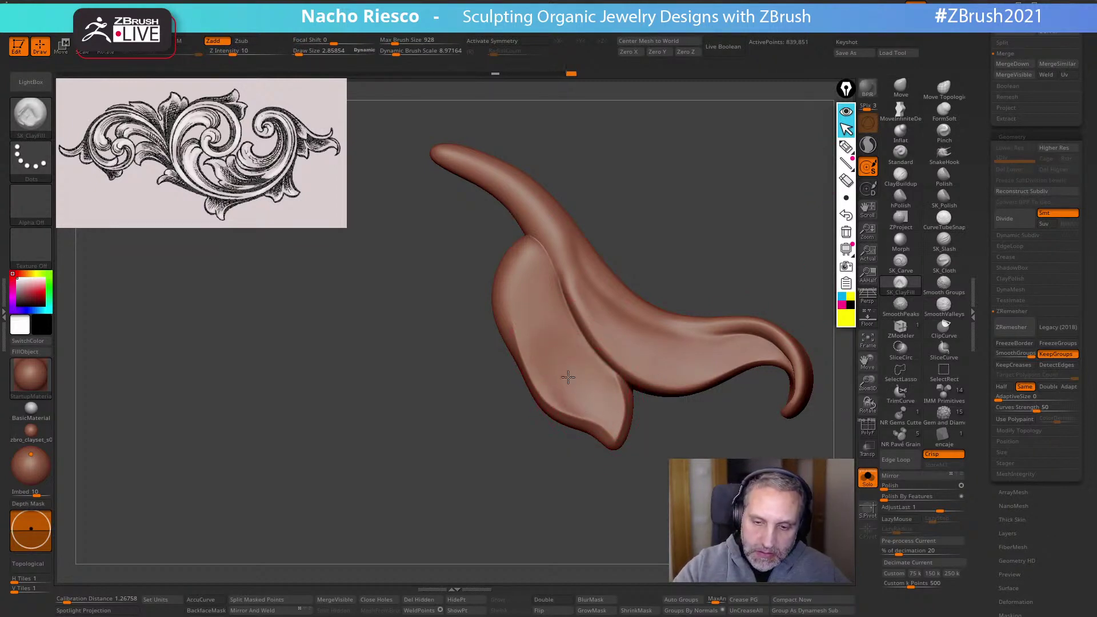
left_click_drag(666, 343, 670, 359)
left_click_drag(644, 221, 654, 320, "alt")
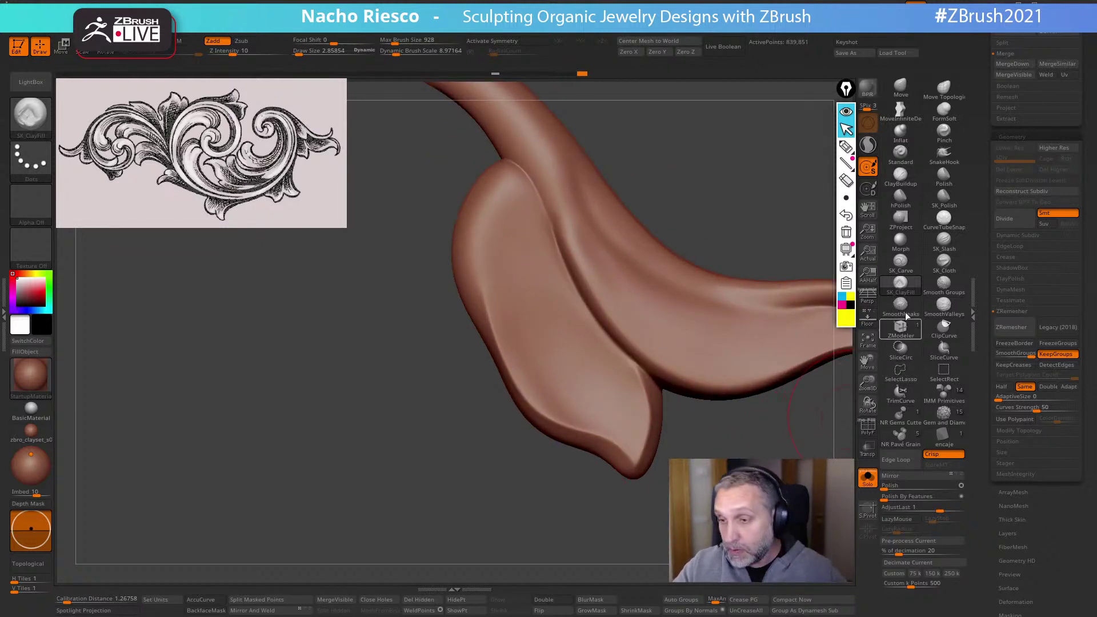
Shape a long fold along the small lobe with the SK_Cloth brush at draw size 1.82601 and soften it with SmoothPeaks
left_click(944, 263)
key("s")
left_click(634, 430)
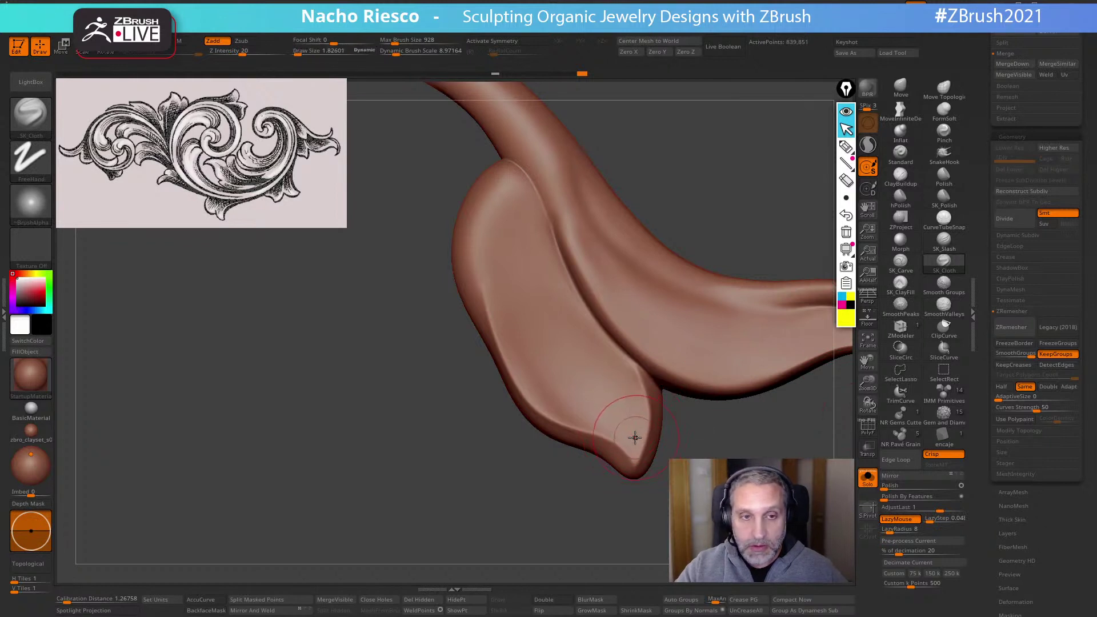
key("s")
left_click(633, 436)
key("s")
left_click_drag(530, 323, 527, 313)
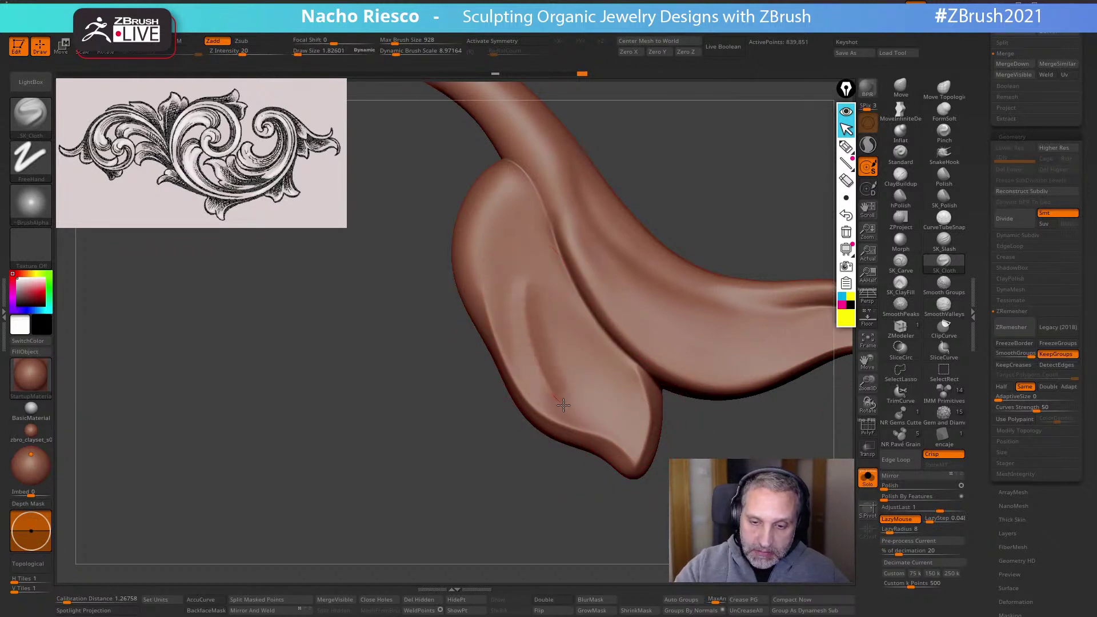
key("shift")
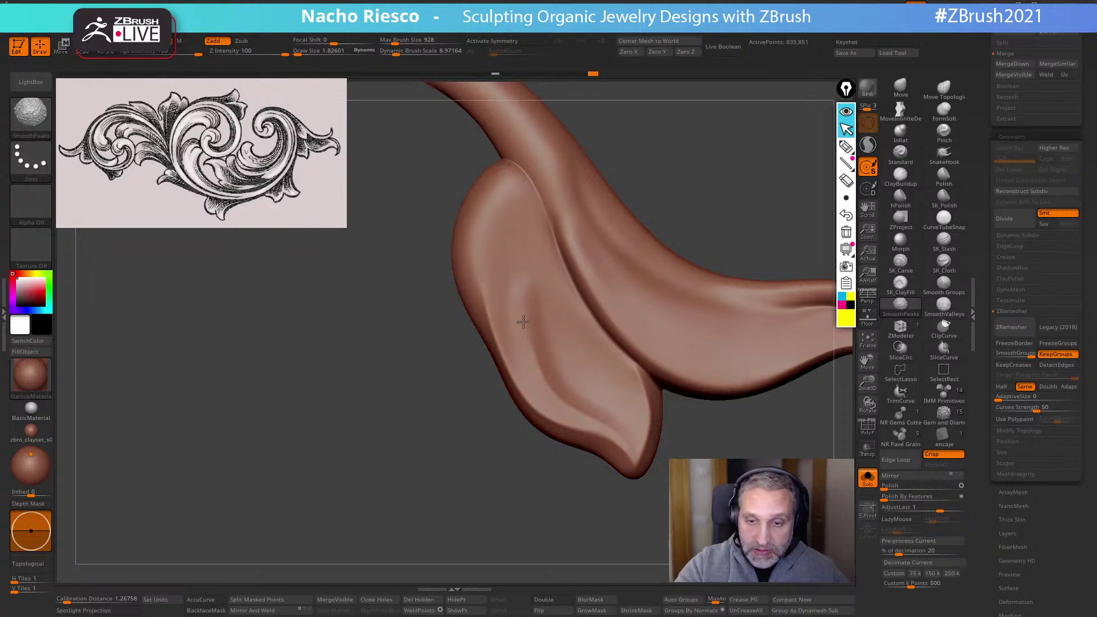
Refine the large lobe's lower edge with SK_Cloth, soften it with SmoothPeaks, and display the full ornament again
mouse_move(665, 490)
left_mouse_down("alt")
mouse_move(659, 417)
mouse_move(670, 541)
left_mouse_up("alt")
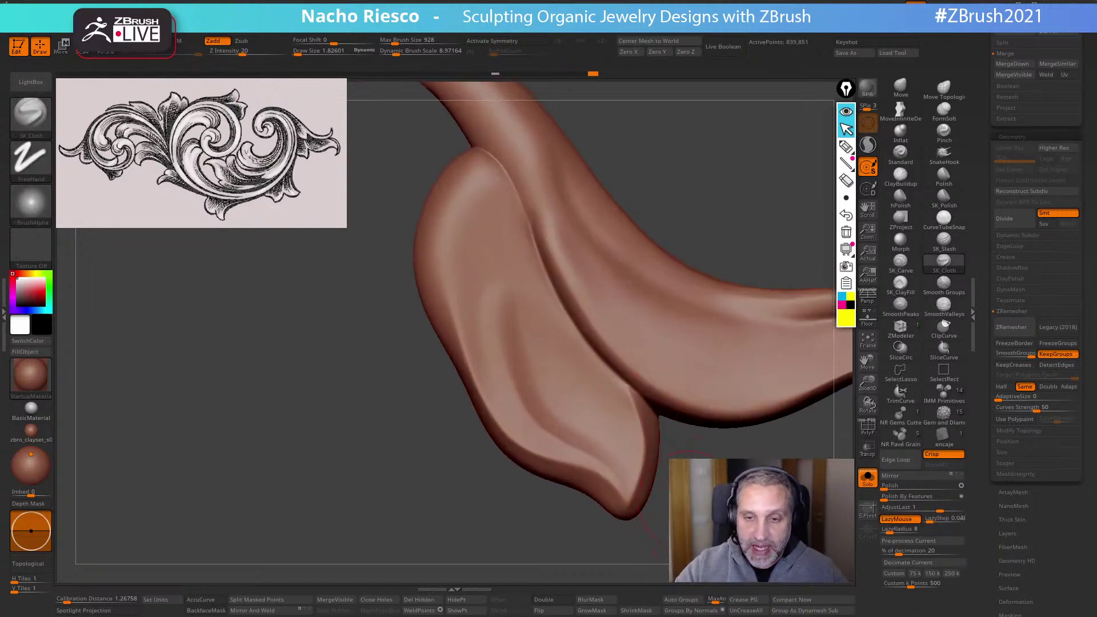
left_click_drag(665, 430, 599, 436, "alt")
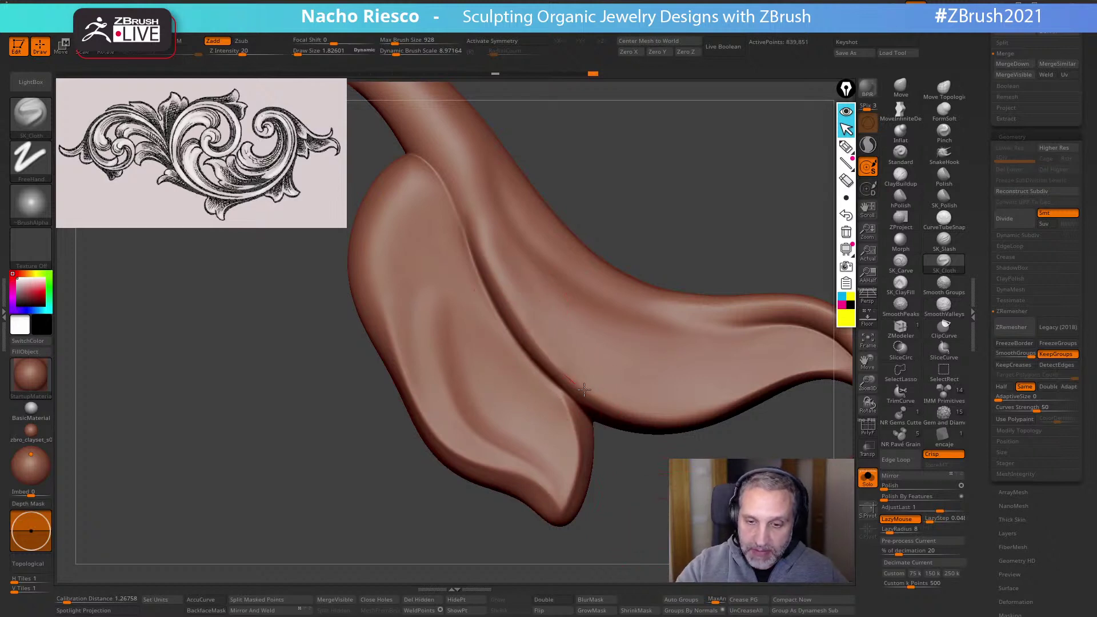
key("shift")
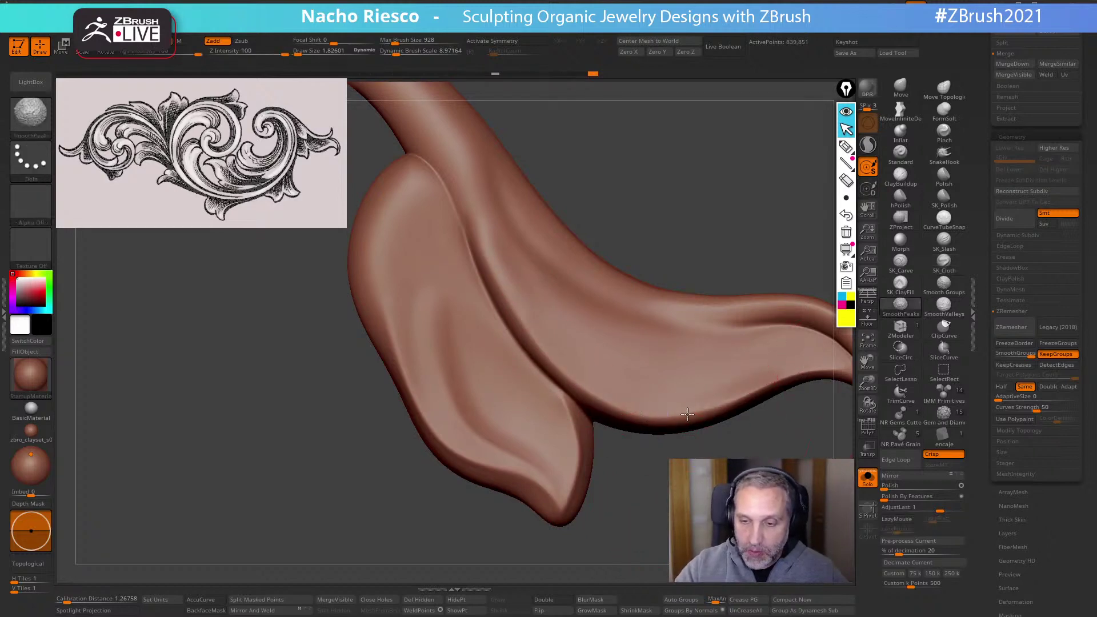
left_click(873, 475)
left_click_drag(664, 528, 667, 473, "alt")
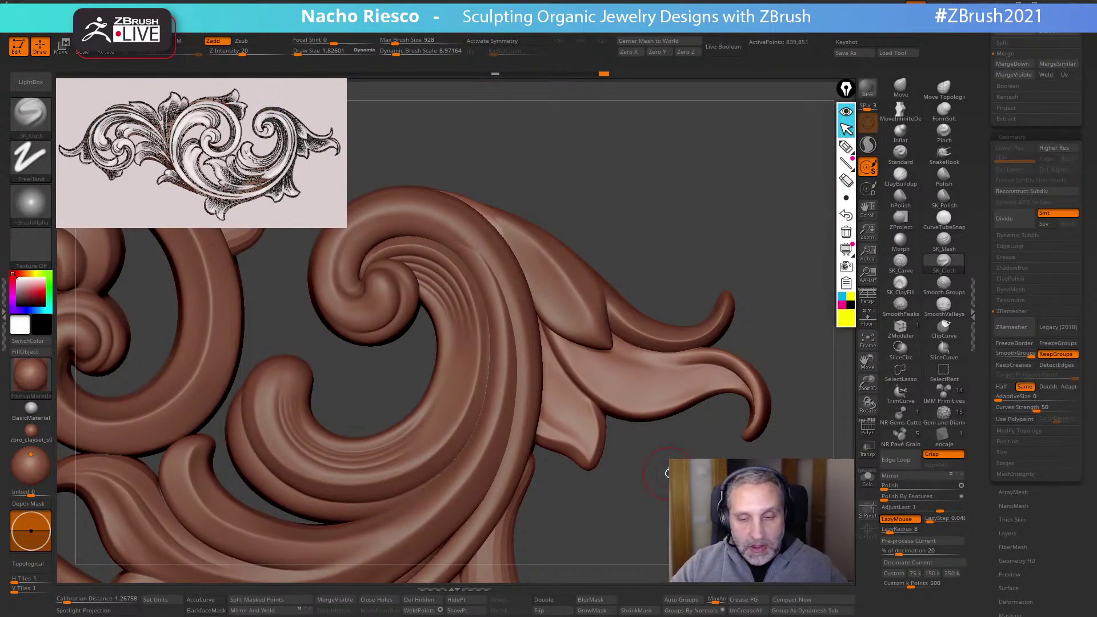
left_click_drag(669, 474, 672, 504, "alt")
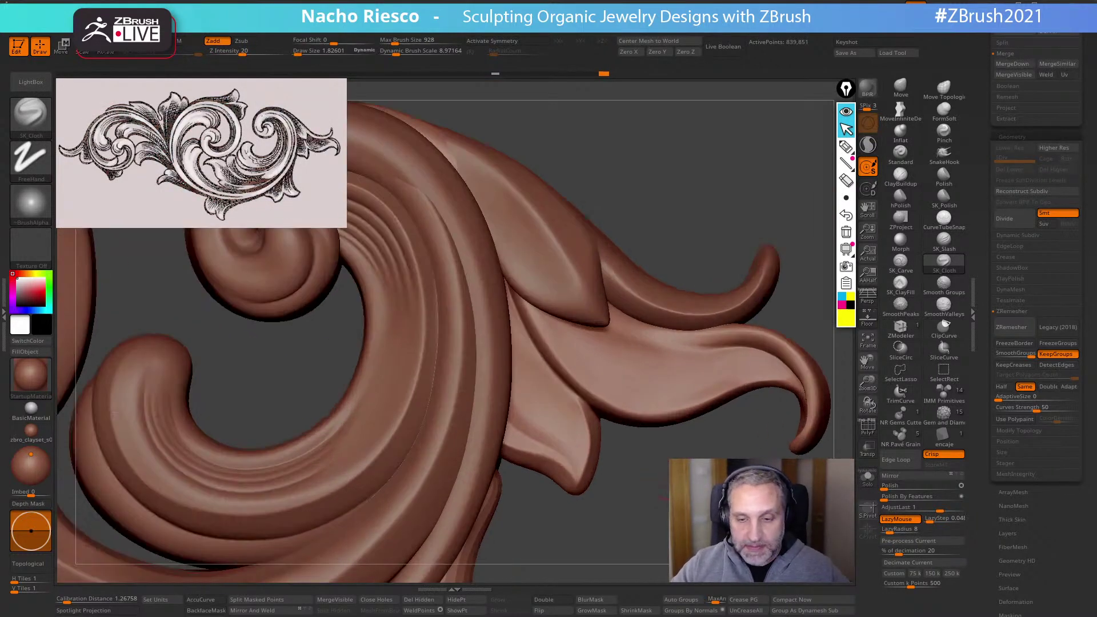
Isolate the lower leaf, carve grooves along the small lobe with SK_Slash at draw size 1.82601, and interpolate further grooves between them
left_click(868, 477)
left_click_drag(826, 359, 845, 347, "alt")
left_click(944, 243)
scroll(984, 209, "up", 10)
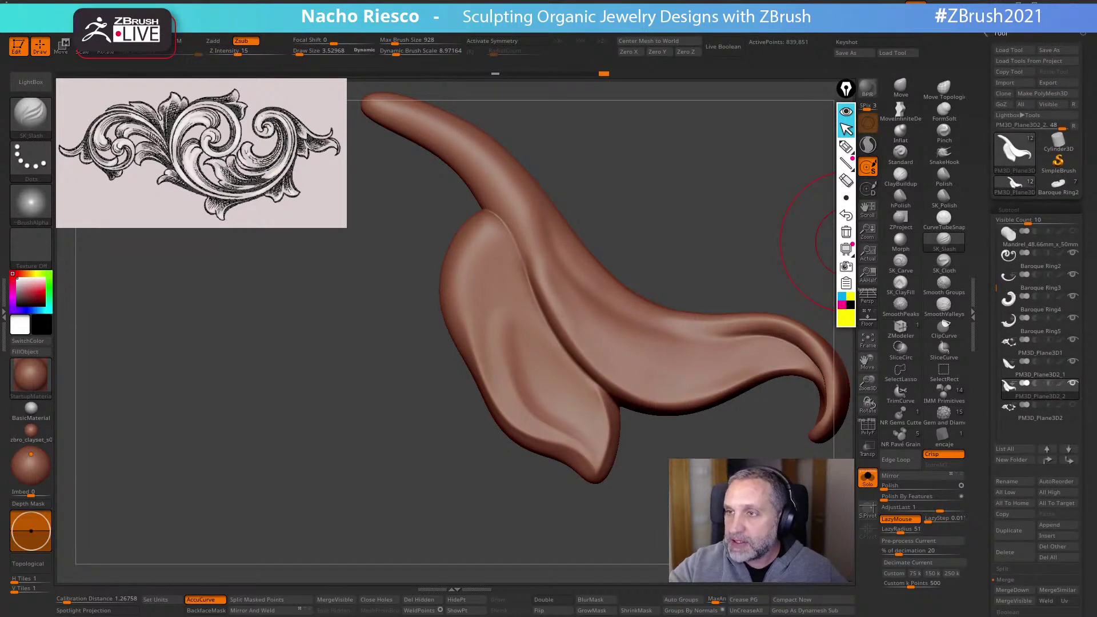
left_click(1001, 20)
key("s")
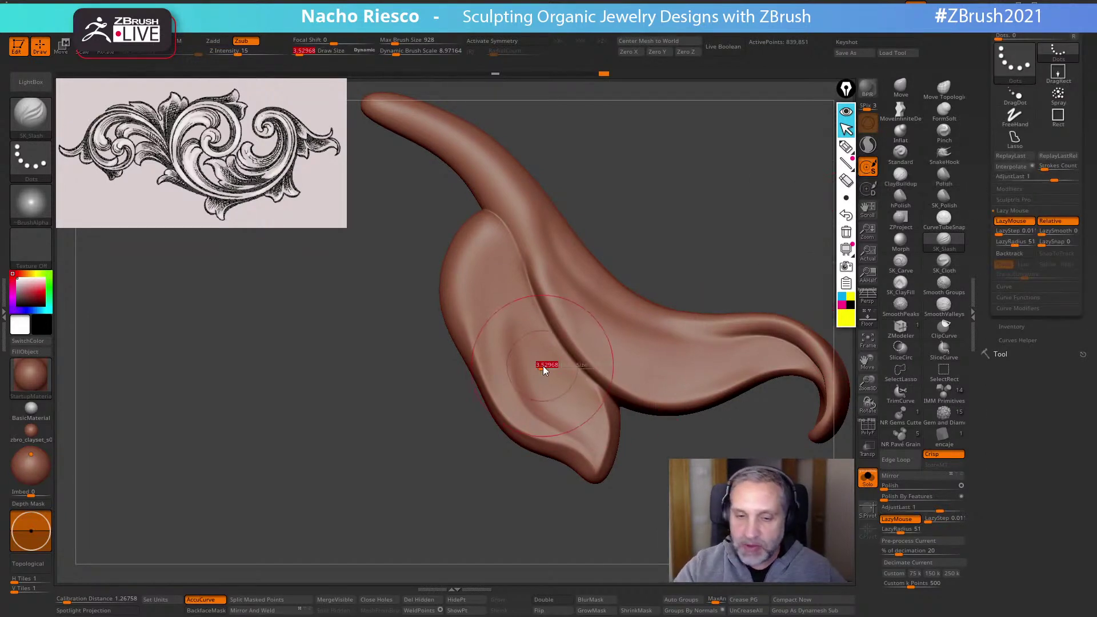
left_click_drag(543, 366, 540, 366)
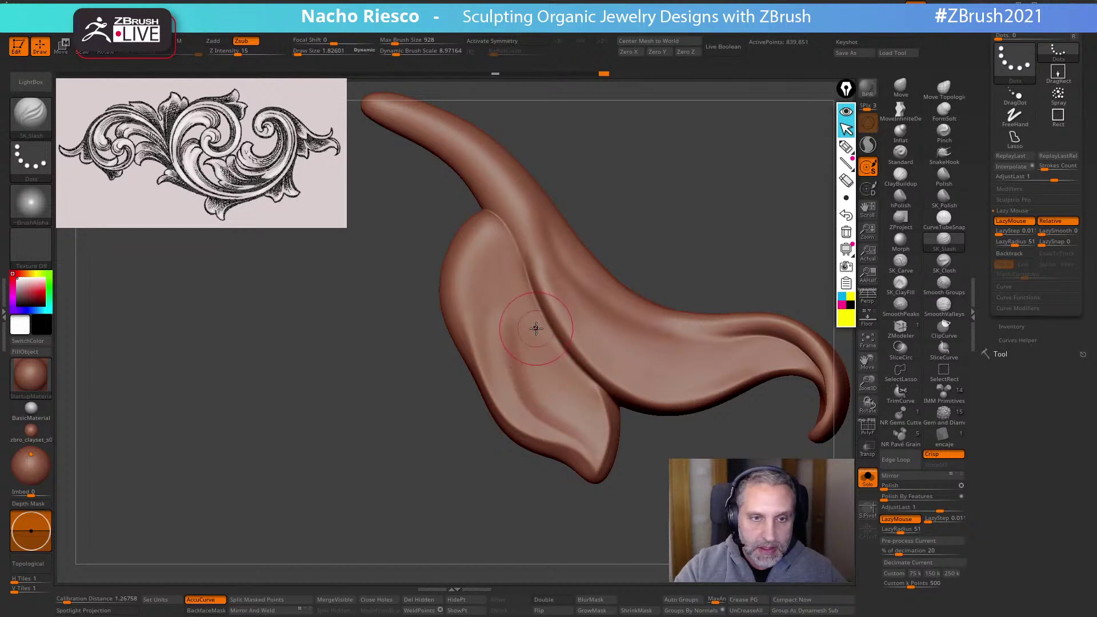
mouse_move(514, 259)
left_mouse_down()
mouse_move(539, 337)
mouse_move(607, 424)
mouse_move(502, 318)
mouse_move(539, 409)
mouse_move(587, 441)
left_mouse_up()
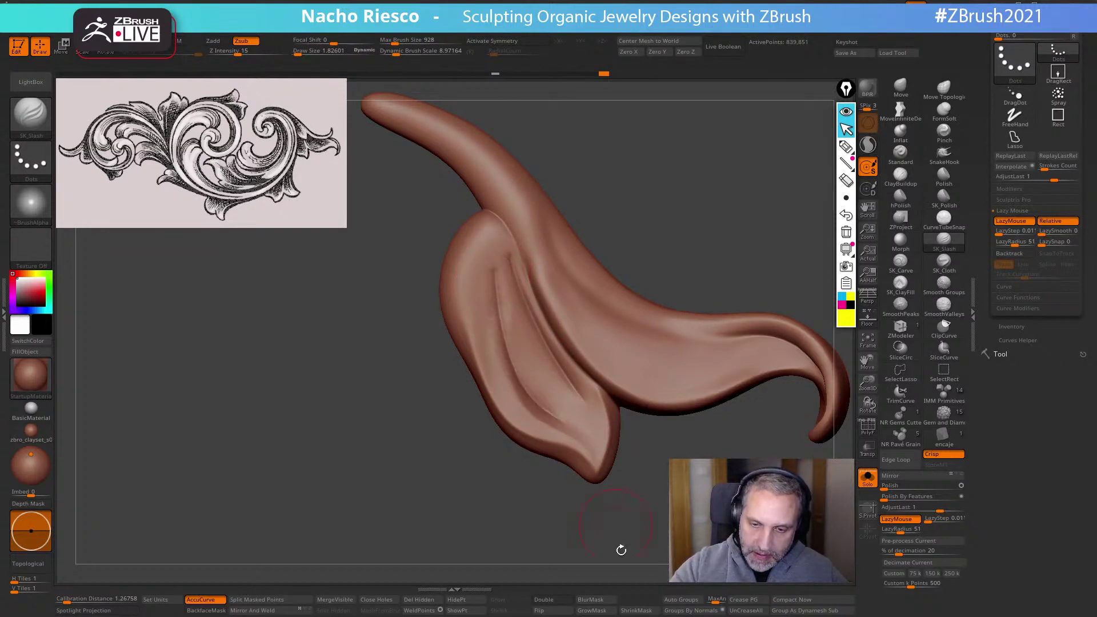
left_click(1011, 166)
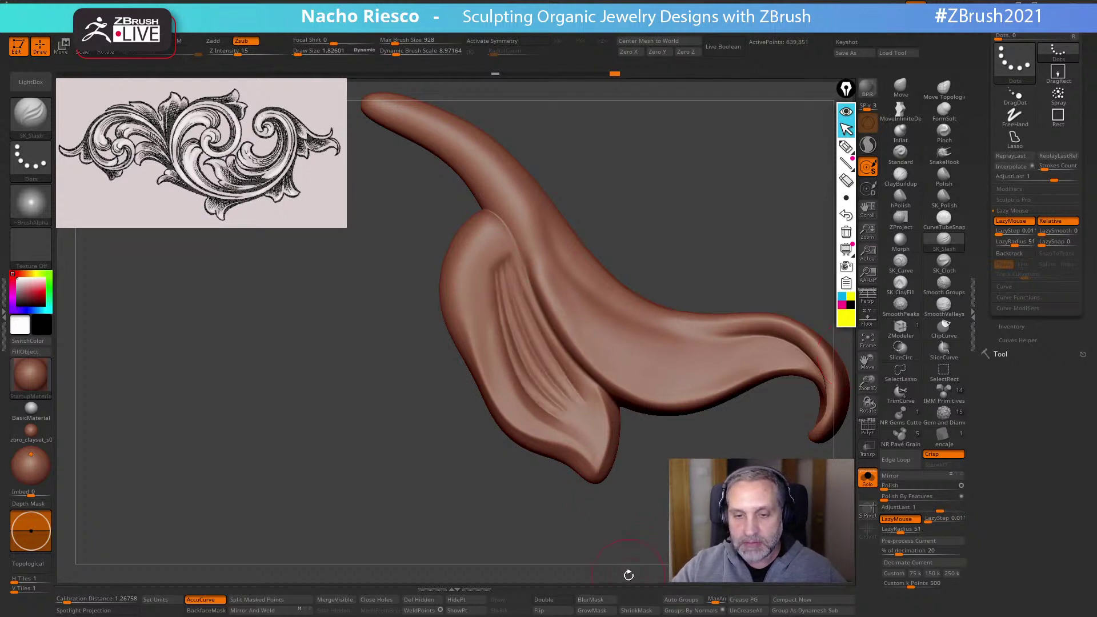
Soften the ends of the small lobe's grooves with the SmoothValleys brush
left_click(943, 285)
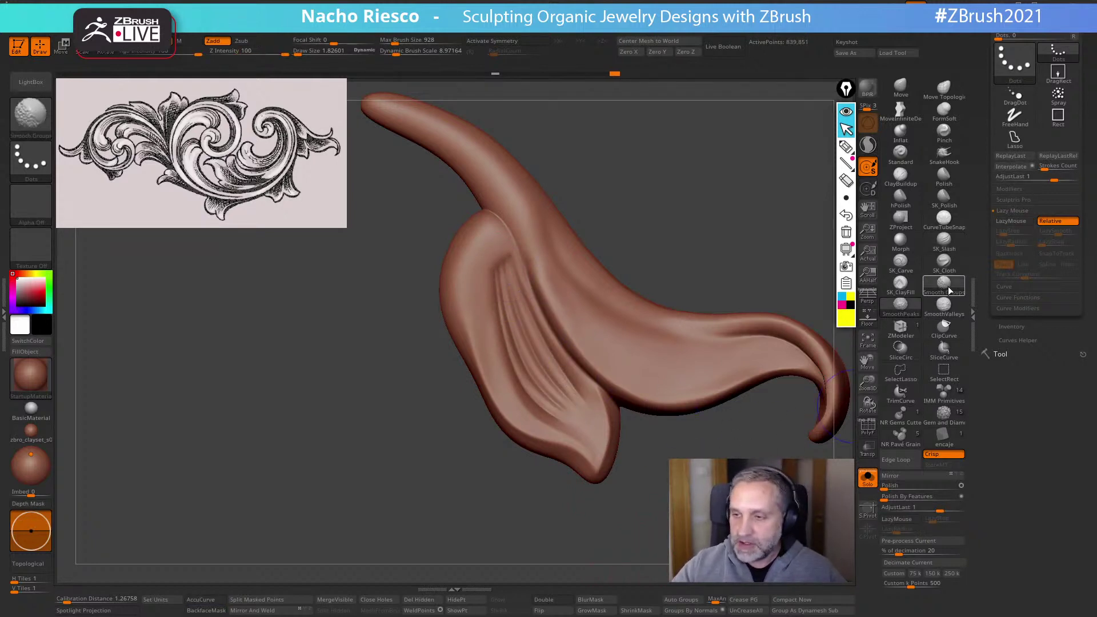
left_click(948, 311)
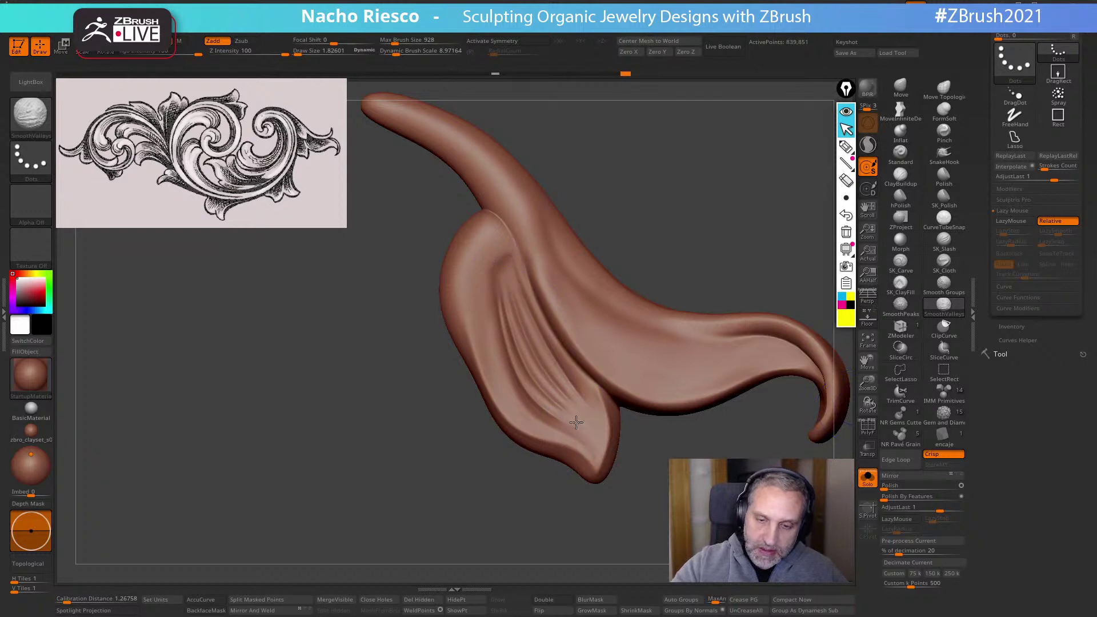
Carve one groove along the large lobe's lower edge and another along its upper edge with SK_Slash, and interpolate grooves between them
left_click_drag(670, 495, 634, 495, "alt")
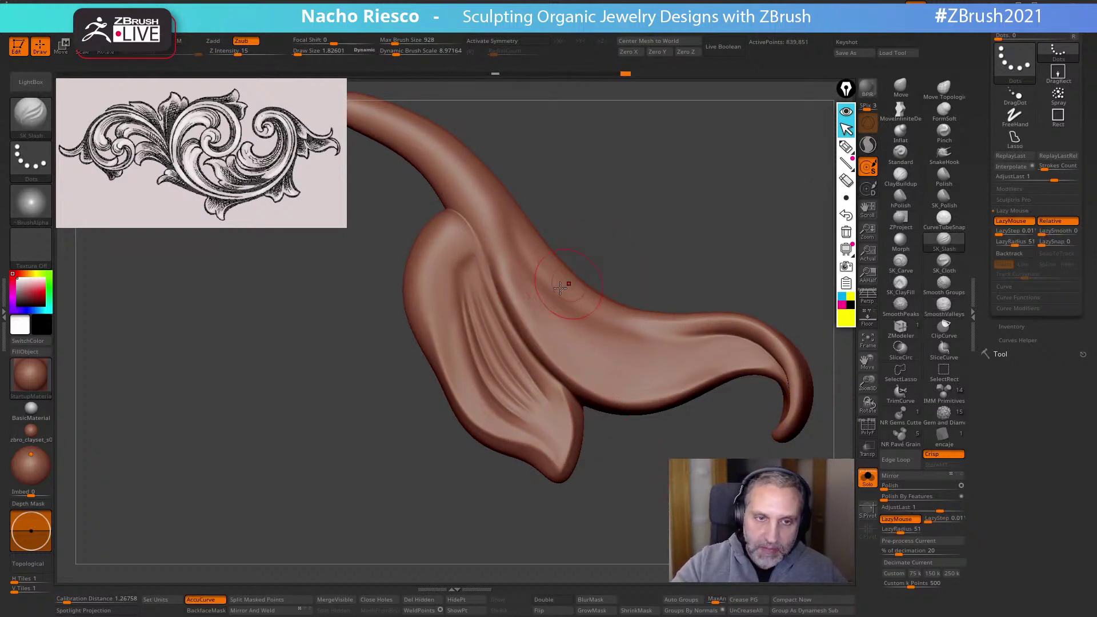
key("ctrl")
left_click_drag(512, 263, 548, 341)
mouse_move(588, 379)
left_mouse_down()
mouse_move(682, 391)
mouse_move(711, 383)
left_mouse_up()
mouse_move(524, 264)
left_mouse_down()
mouse_move(628, 337)
mouse_move(708, 337)
left_mouse_up()
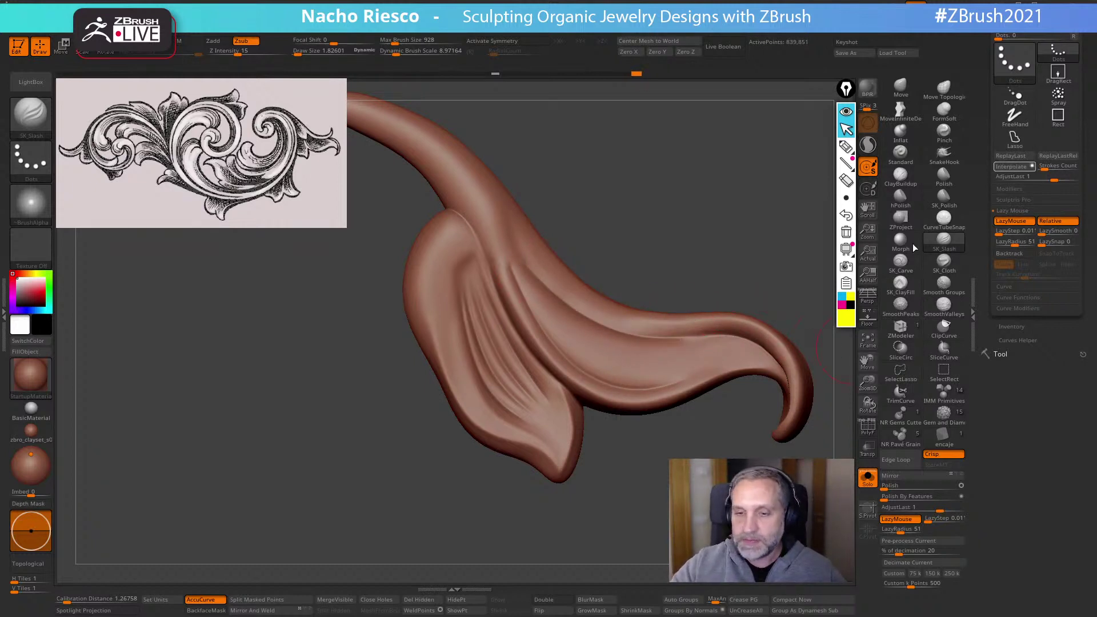
Soften the ends of the large lobe's grooves with SmoothValleys and display all ornament parts again
left_click(944, 306)
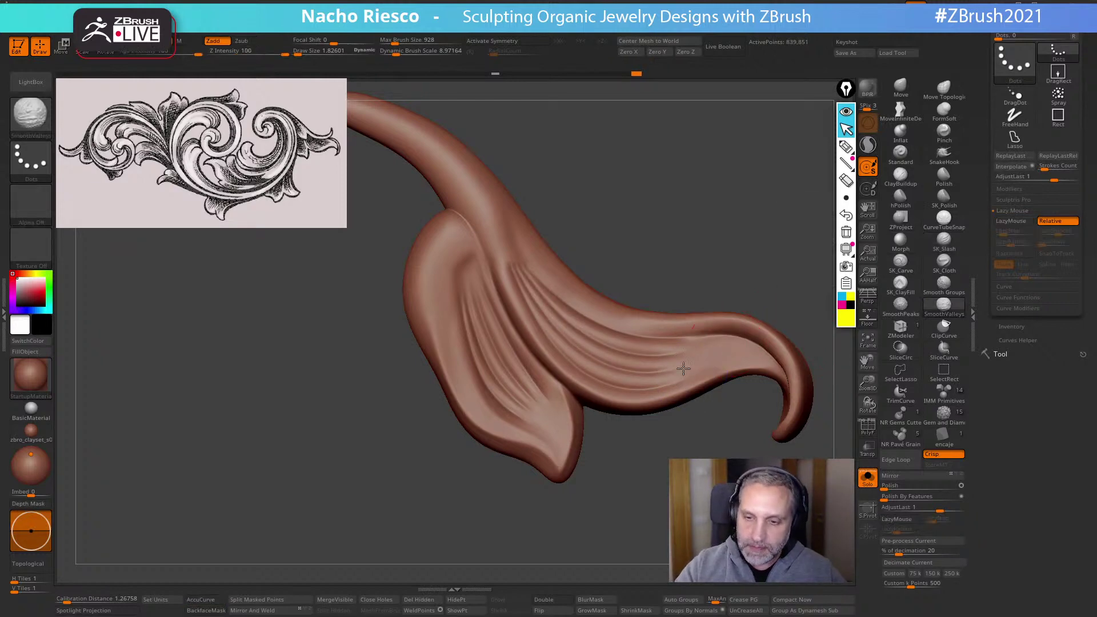
left_click_drag(510, 251, 588, 308, "shift")
left_click(868, 477)
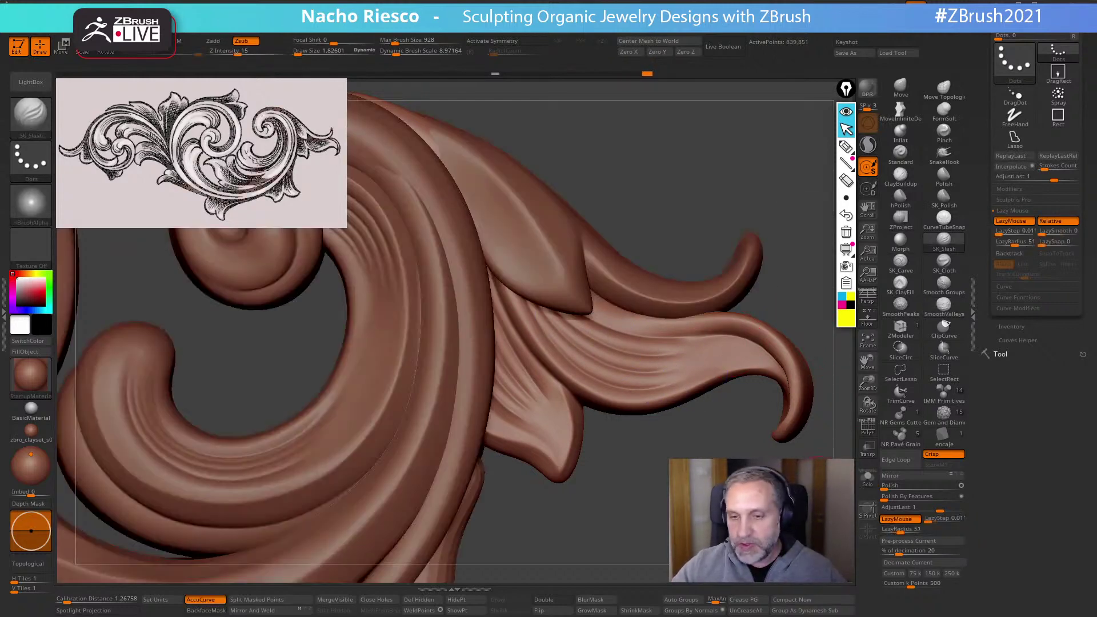
Isolate the upper leaf, carve two lengthwise grooves with SK_Slash, interpolate more between them, and display all parts again
mouse_move(680, 503)
left_mouse_down("alt")
mouse_move(661, 426)
mouse_move(700, 451)
left_mouse_up("alt")
left_click(559, 277, "alt")
left_click_drag(810, 410, 857, 452, "alt")
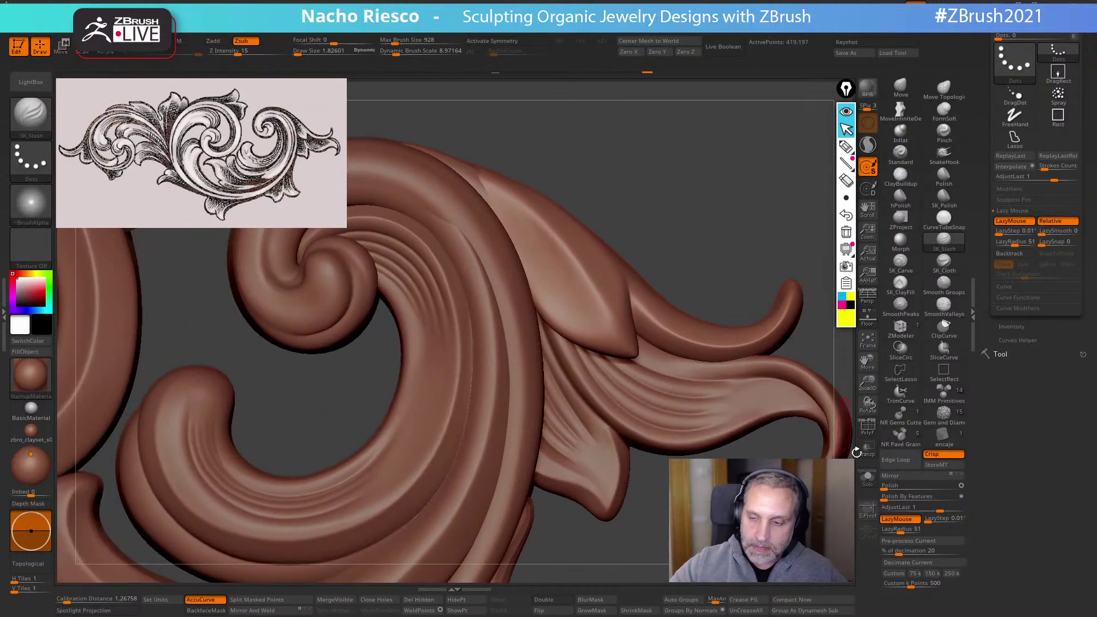
left_click(868, 478)
mouse_move(503, 200)
left_mouse_down()
mouse_move(571, 269)
mouse_move(619, 350)
left_mouse_up()
mouse_move(477, 201)
left_mouse_down()
mouse_move(573, 323)
mouse_move(634, 340)
left_mouse_up()
left_click(1022, 169)
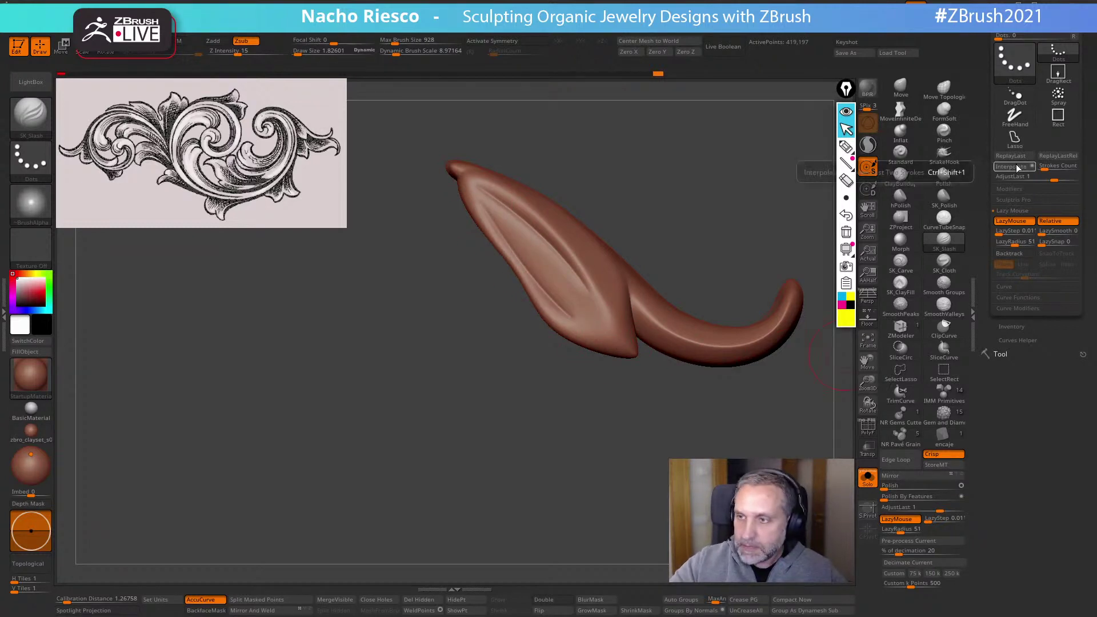
left_click(869, 480)
key("ctrl+z")
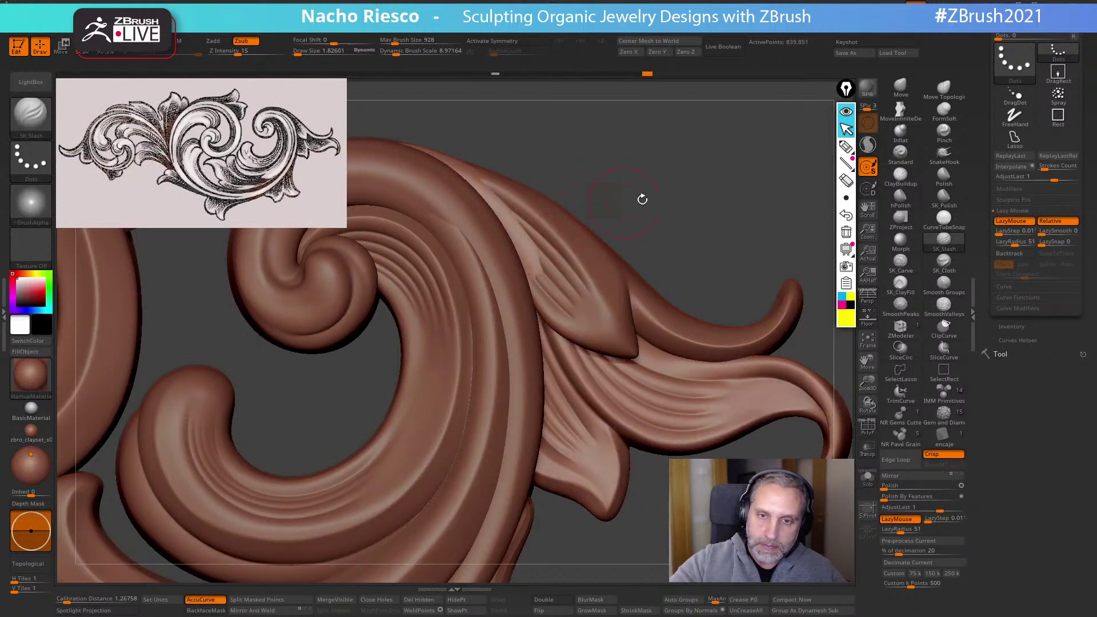
Nudge the leaf edge beside the scroll's outer curve with the Move brush at draw size 2.85854
left_click(901, 86)
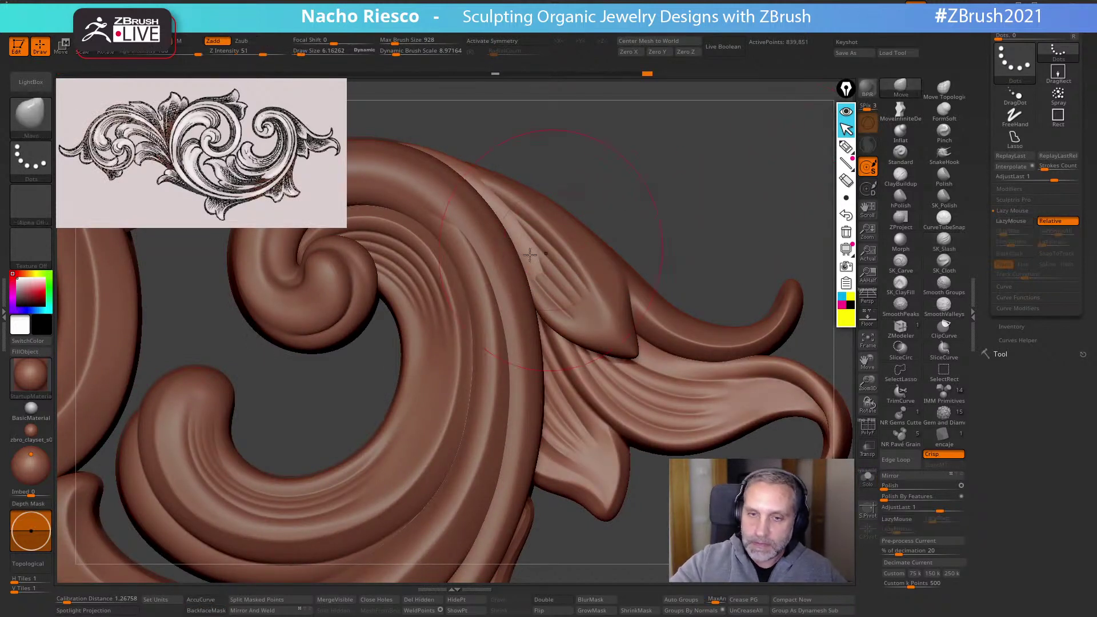
left_click_drag(514, 236, 511, 231, "alt")
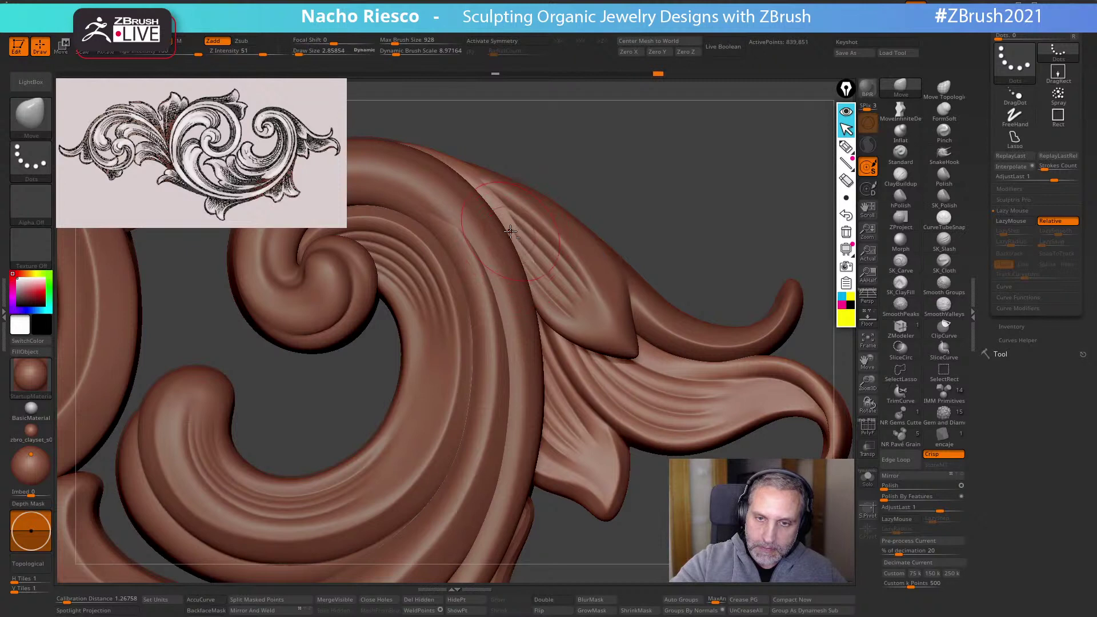
mouse_move(625, 180)
left_mouse_down("alt")
mouse_move(600, 230)
mouse_move(622, 443)
mouse_move(678, 432)
left_mouse_up("alt")
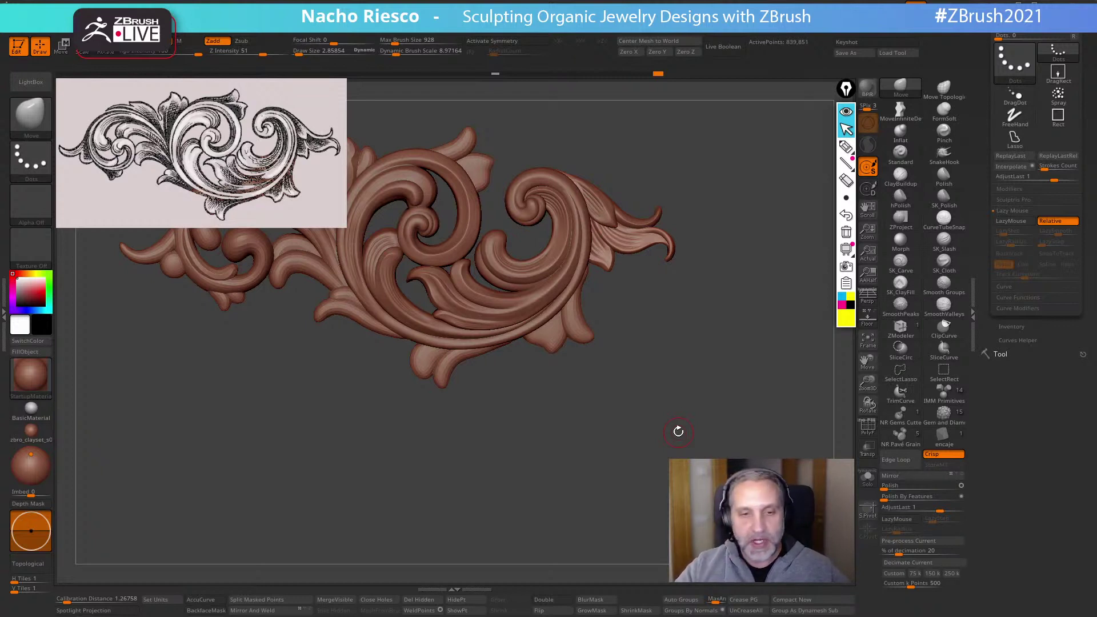
Check the ring band and Baroque Ring2 subtools and examine the whole ornament against the reference
mouse_move(678, 431)
left_mouse_down()
mouse_move(612, 453)
mouse_move(663, 485)
mouse_move(606, 539)
left_mouse_up()
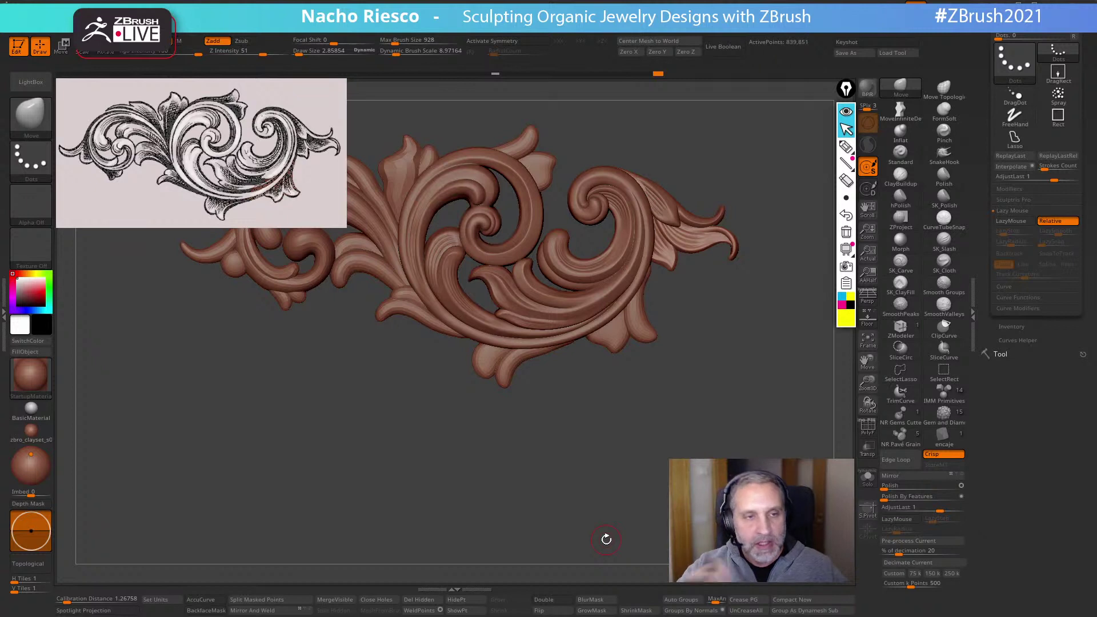
left_click_drag(649, 485, 604, 525)
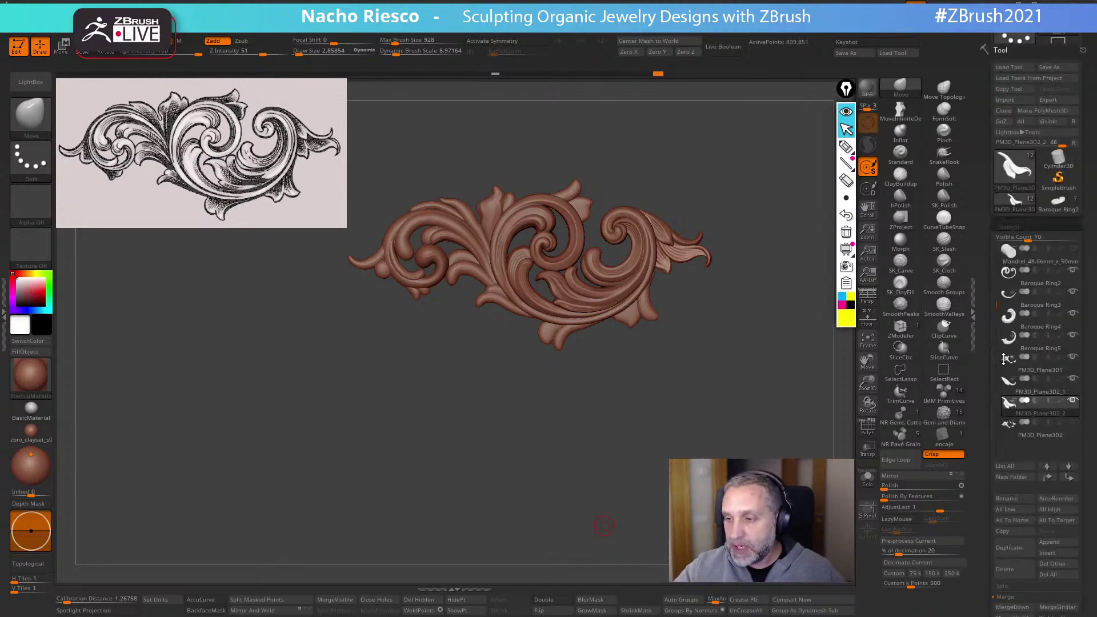
left_click(997, 356)
left_click_drag(993, 273, 995, 211)
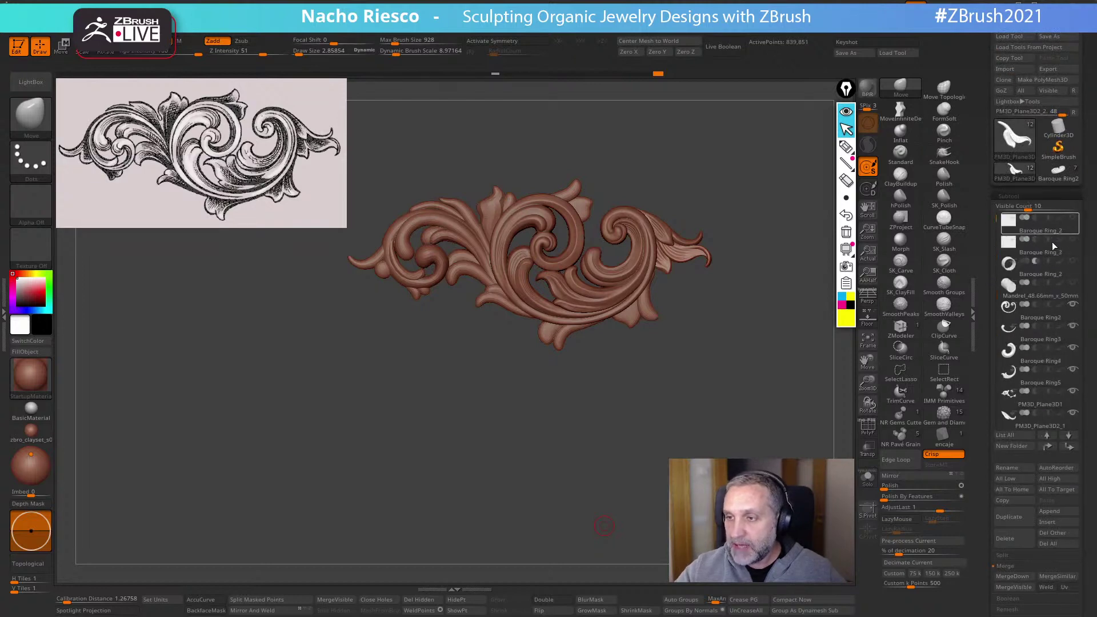
left_click(1072, 273)
left_click_drag(822, 372, 734, 391)
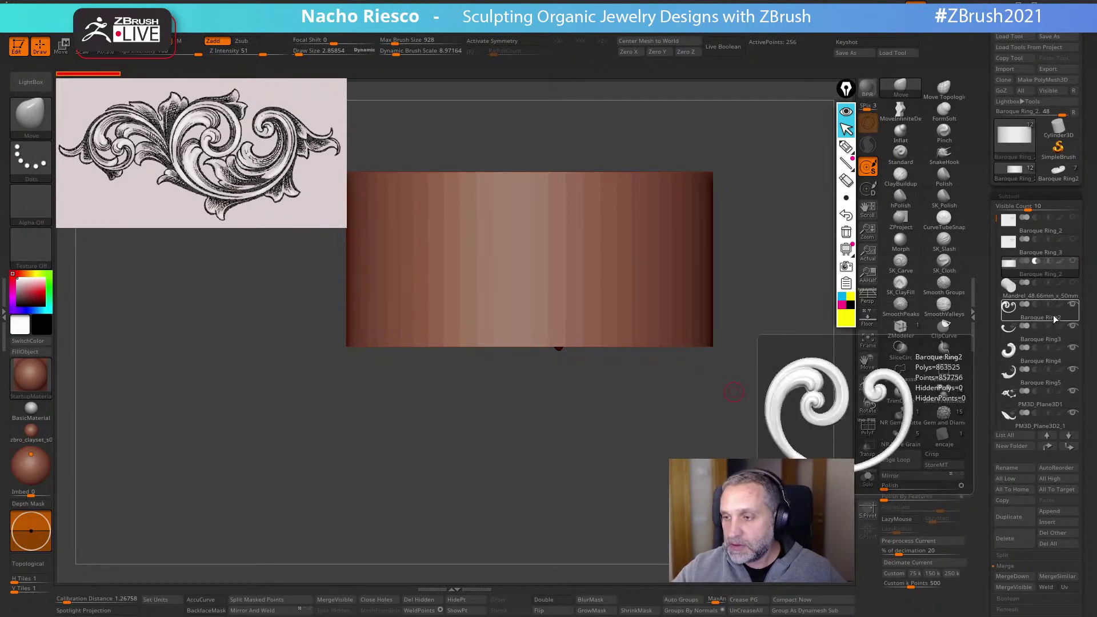
left_click(1034, 311)
key("f")
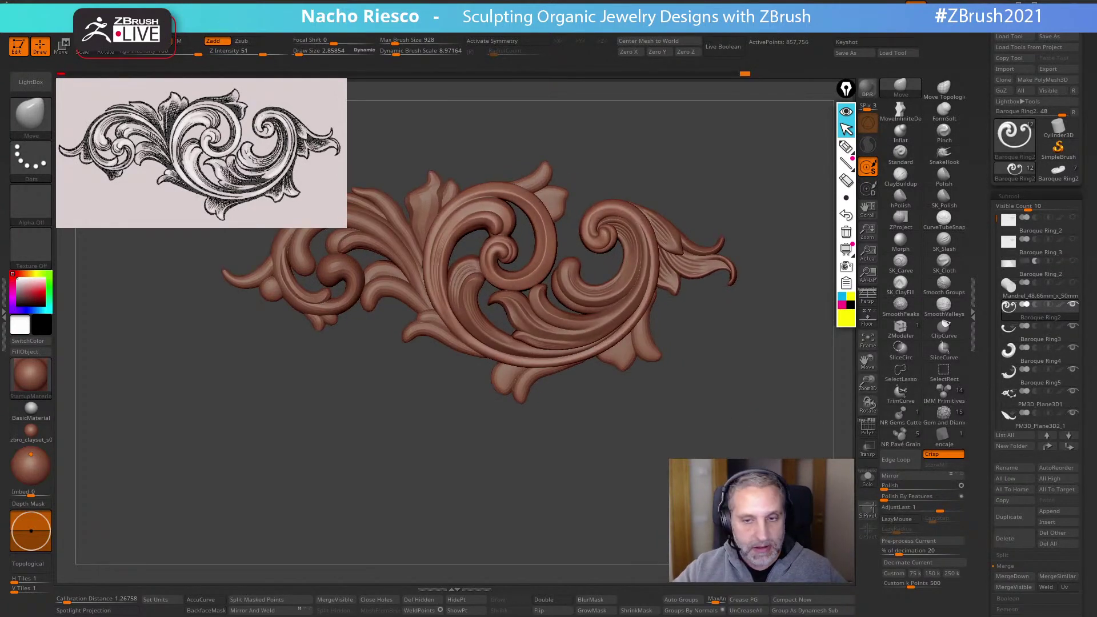
left_click_drag(674, 385, 602, 446)
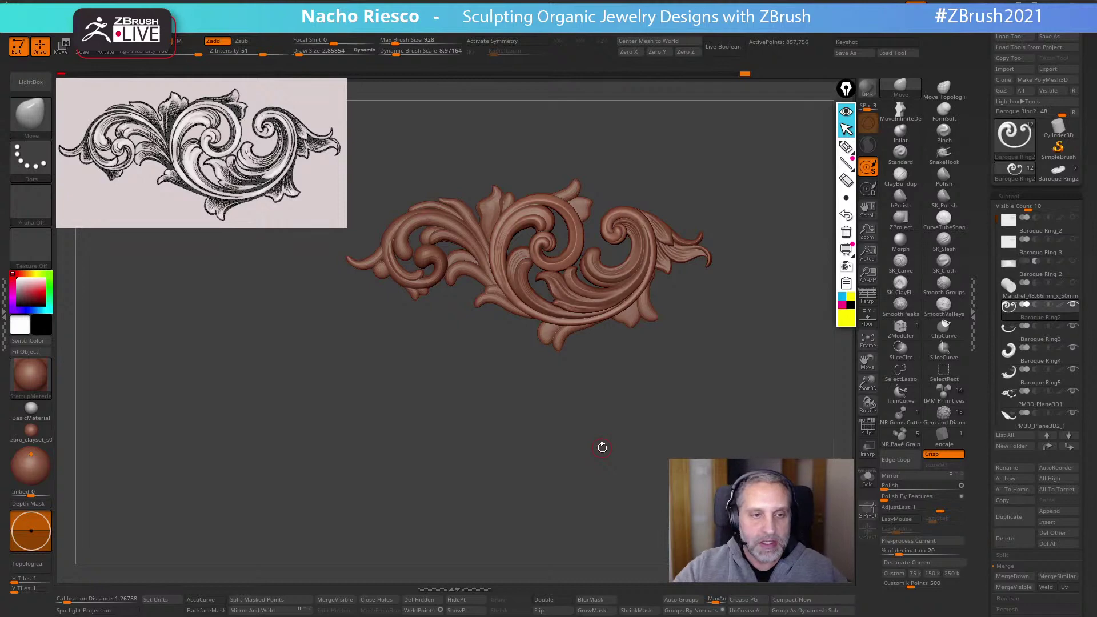
mouse_move(646, 423)
left_mouse_down("alt")
mouse_move(653, 442)
mouse_move(636, 494)
mouse_move(585, 515)
left_mouse_up("alt")
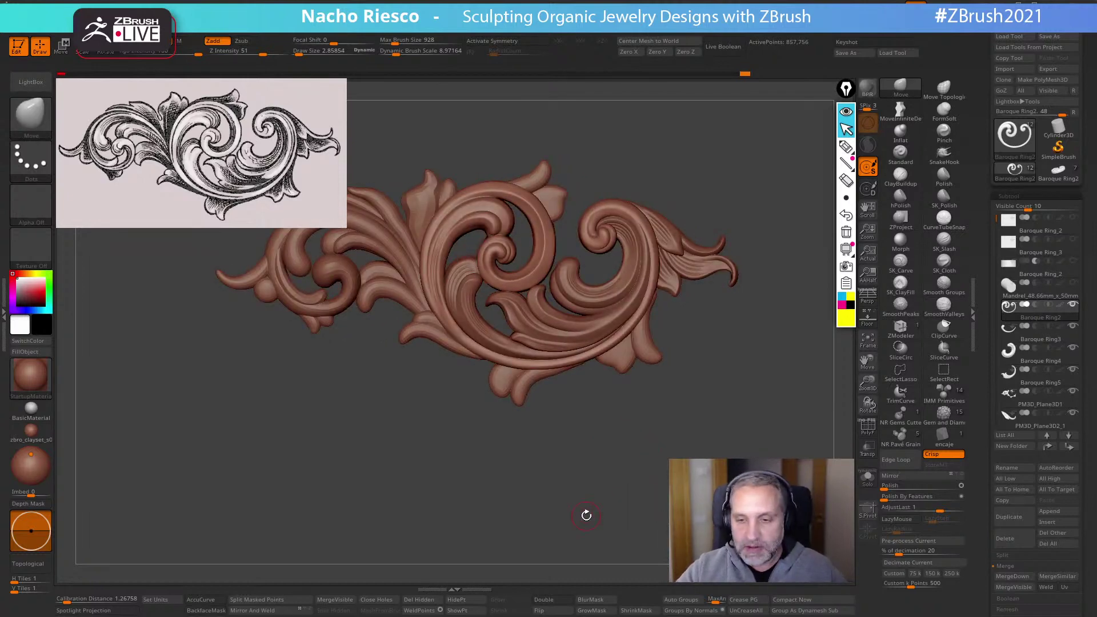
mouse_move(676, 434)
left_mouse_down("alt")
mouse_move(668, 479)
mouse_move(663, 443)
left_mouse_up("alt")
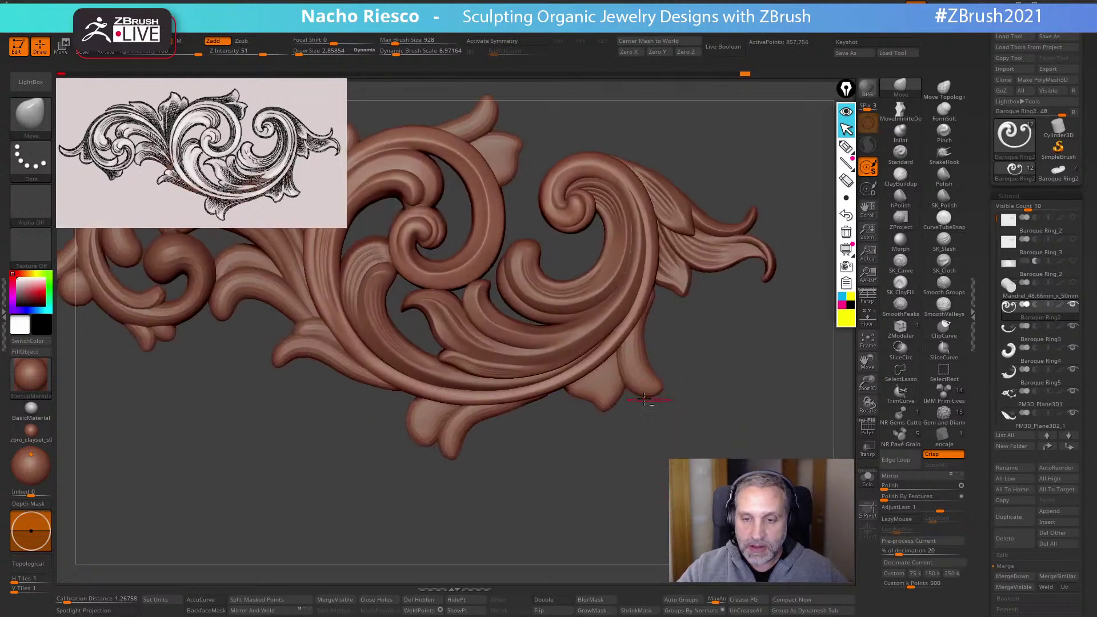
Isolate the PM3D_Plane3D1 leaves, split the three masked leaf pairs around the large scroll into their own subtool, and display all parts again
left_click(638, 374, "alt")
left_click(867, 477)
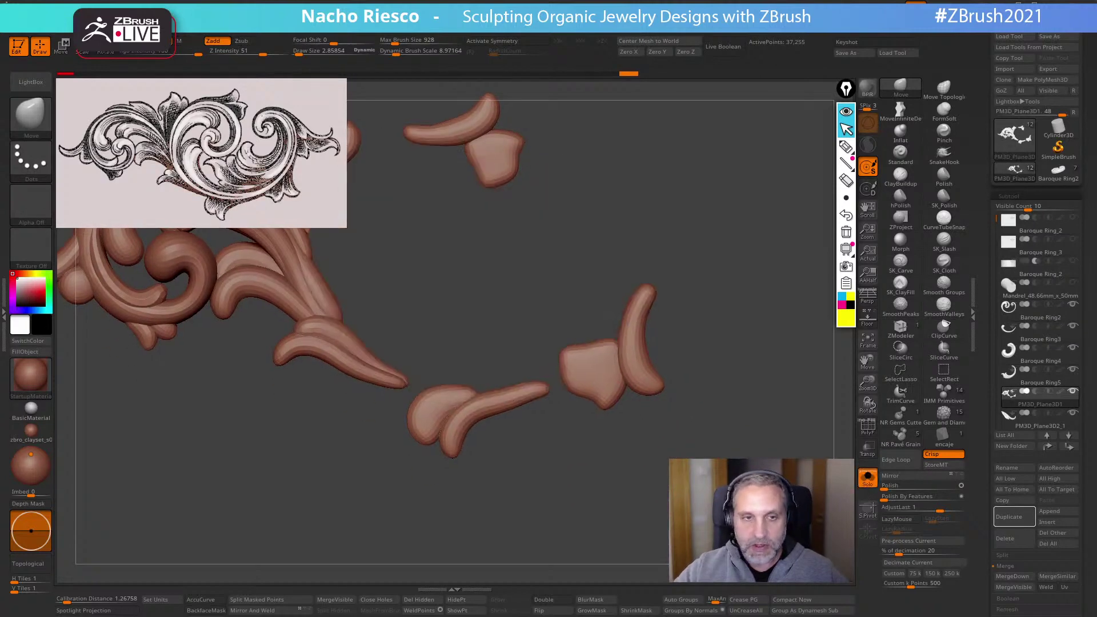
mouse_move(639, 177)
left_mouse_down("ctrl")
mouse_move(457, 174)
mouse_move(522, 334)
mouse_move(475, 415)
mouse_move(771, 257)
mouse_move(686, 188)
left_mouse_up("ctrl")
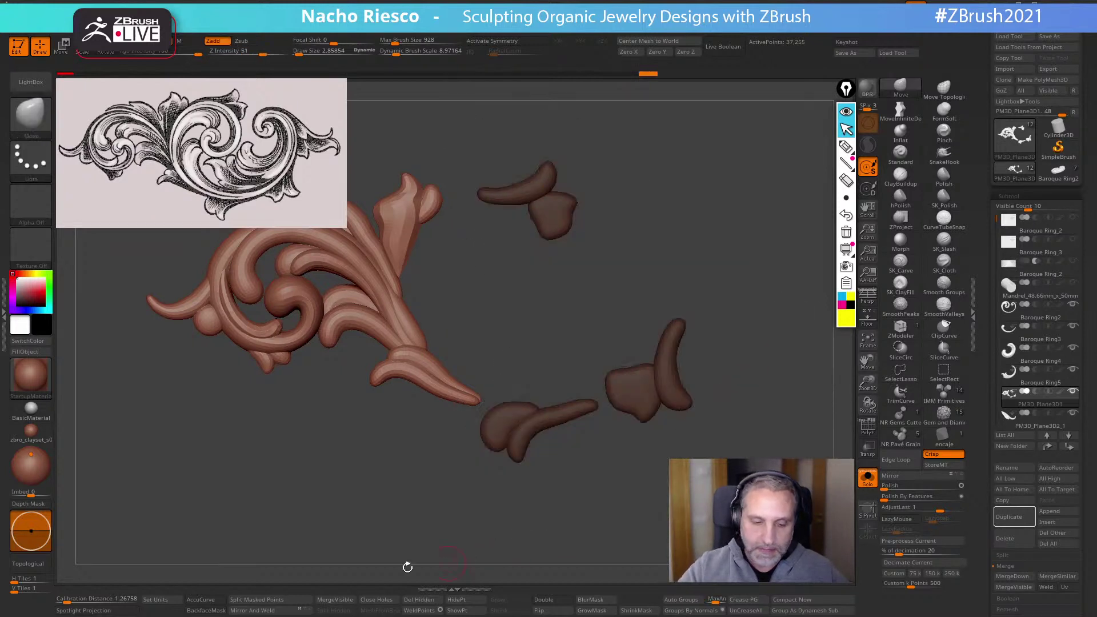
left_click(264, 600)
left_click(867, 477)
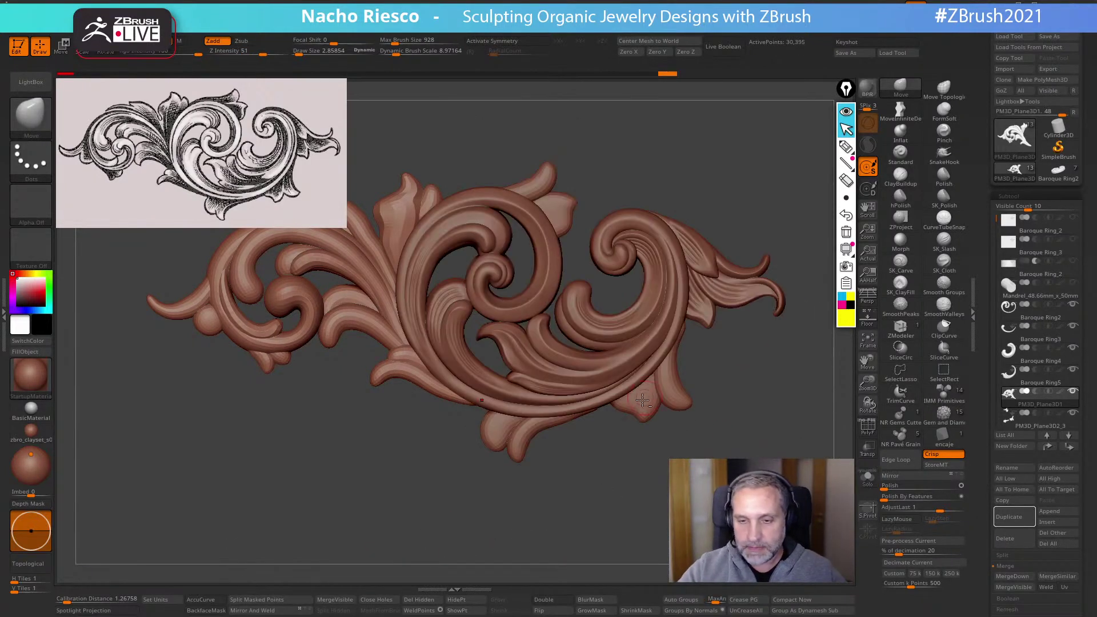
Isolate the split-off leaf pairs, choose the MoveInfiniteDepth brush for them, and open the Morph Target settings
left_click(867, 477)
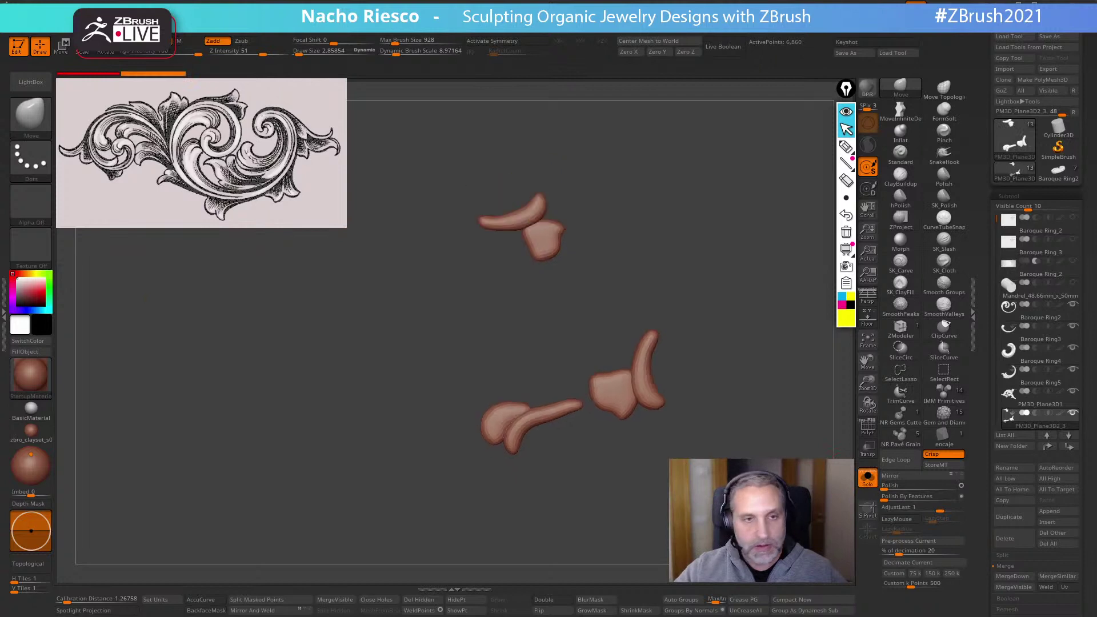
left_click_drag(646, 275, 607, 273, "alt")
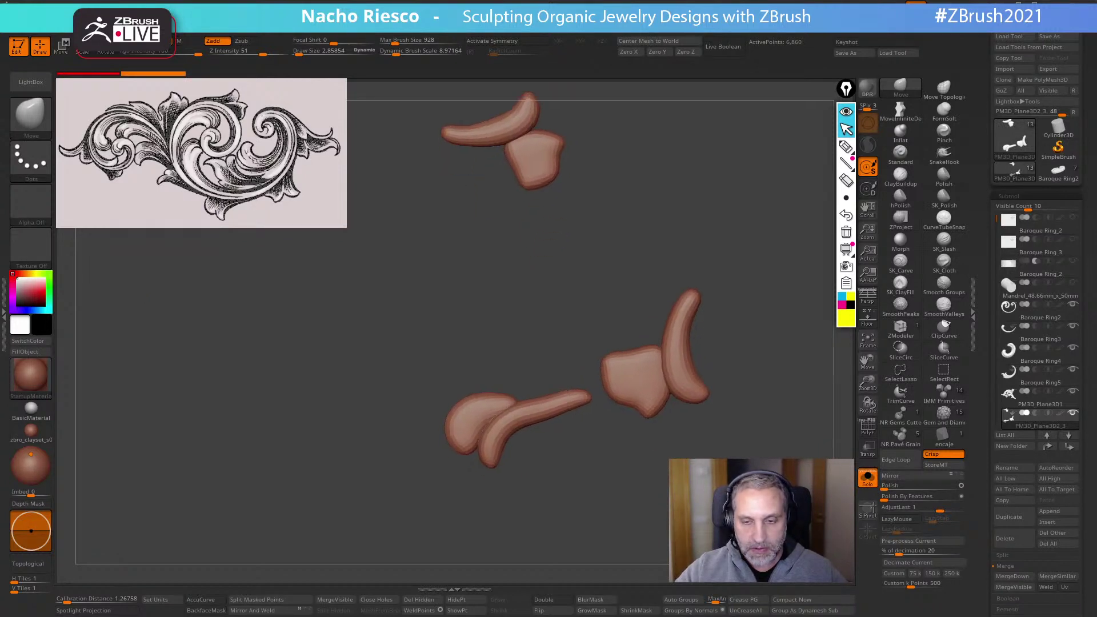
left_click(899, 110)
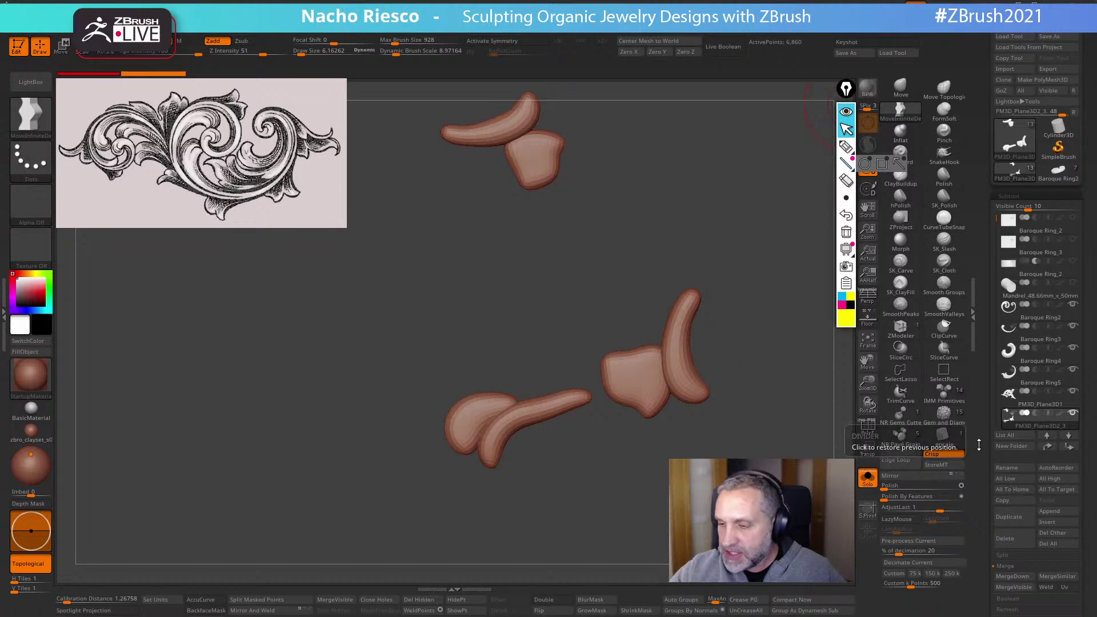
scroll(986, 411, "down", 5)
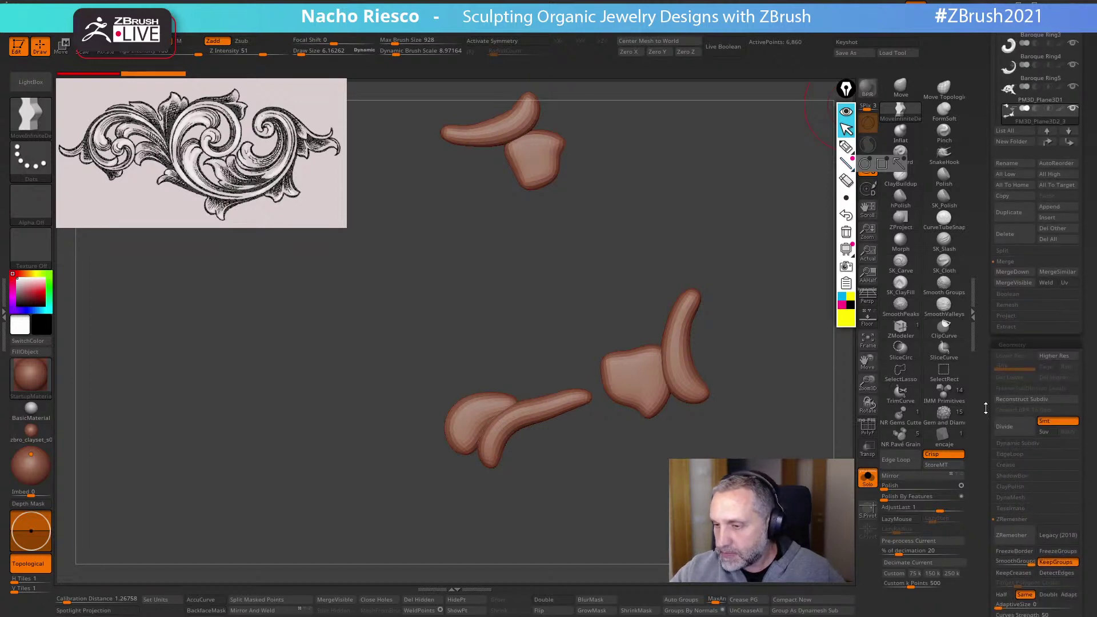
scroll(1014, 332, "down", 6)
left_click(1006, 336)
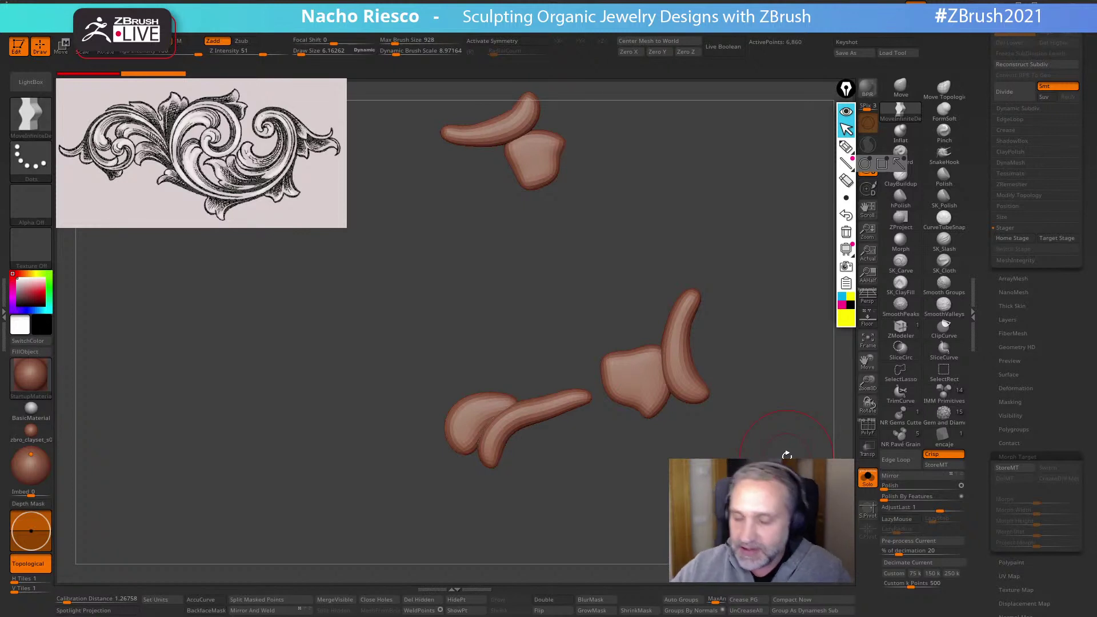
mouse_move(787, 455)
left_mouse_down("alt")
mouse_move(761, 442)
mouse_move(729, 502)
left_mouse_up("alt")
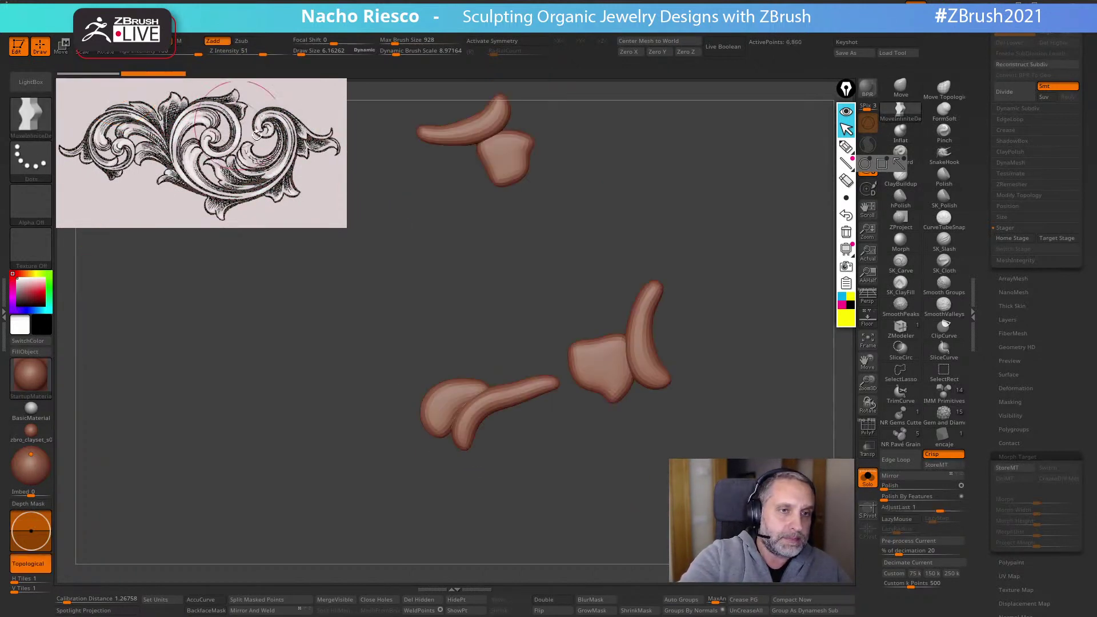
Display the full ornament and reshape the tip of the lowest leaf with MoveInfiniteDepth at draw size 3.52968
left_click(867, 477)
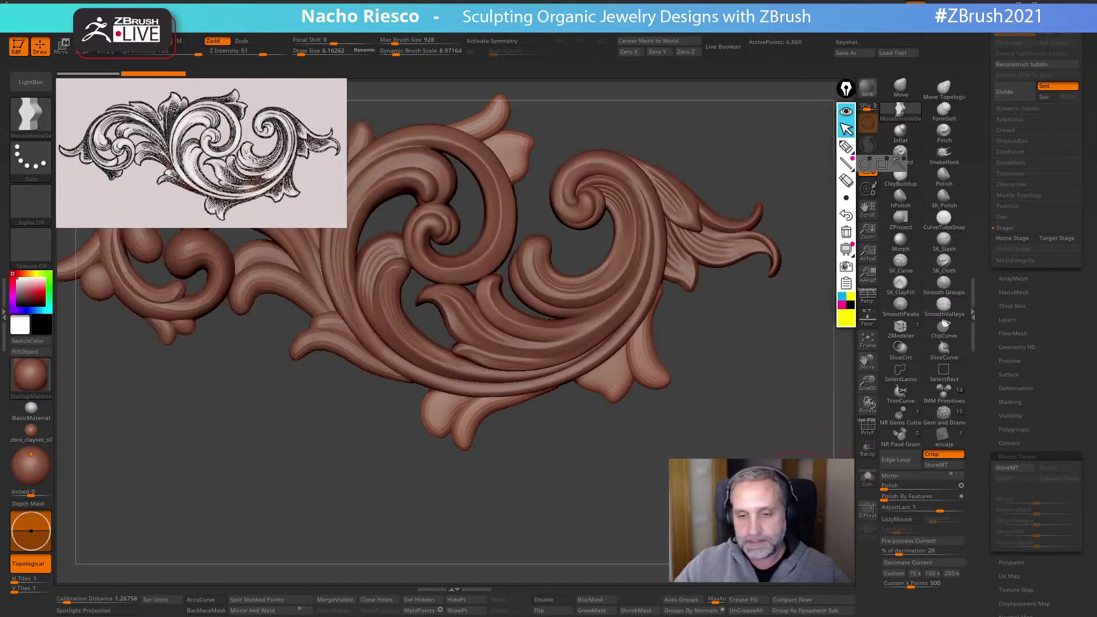
left_click_drag(812, 503, 811, 549, "alt")
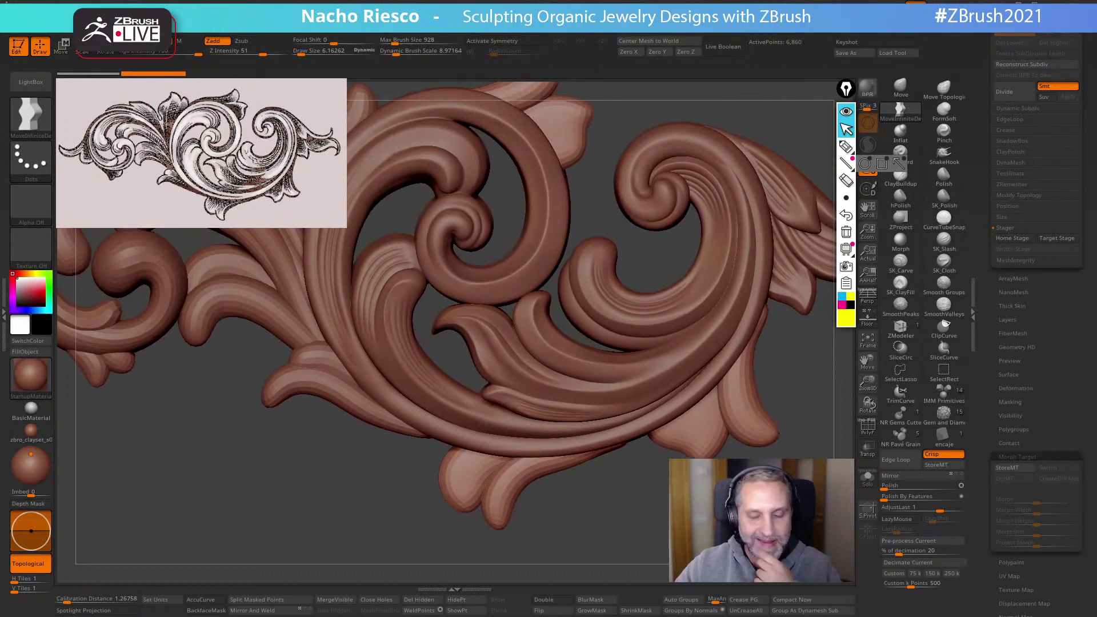
left_click_drag(800, 531, 827, 492, "alt")
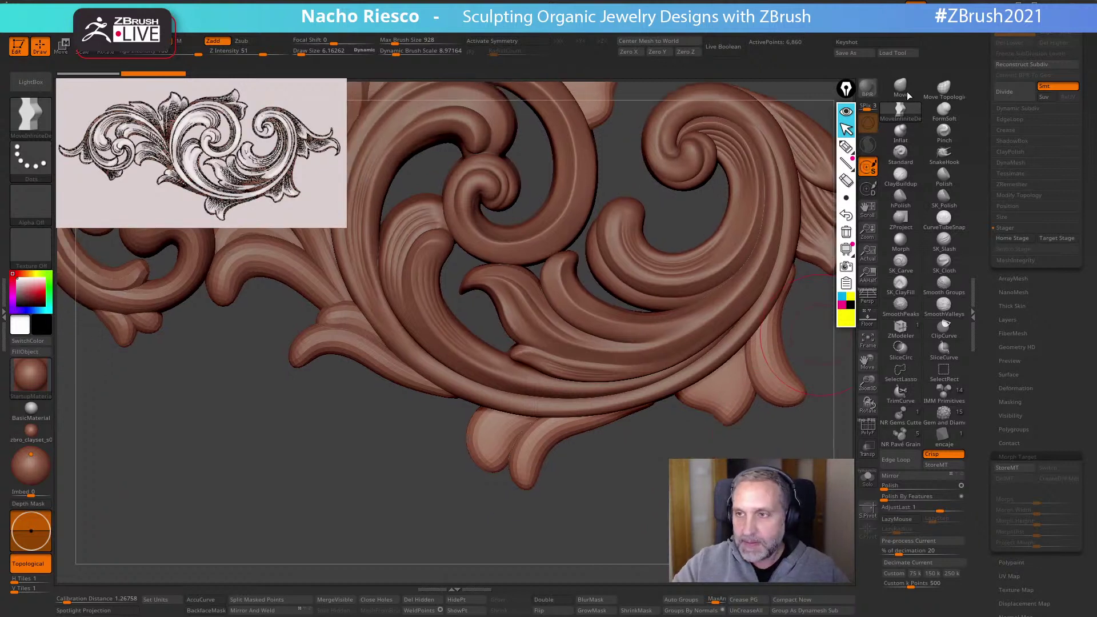
key("s")
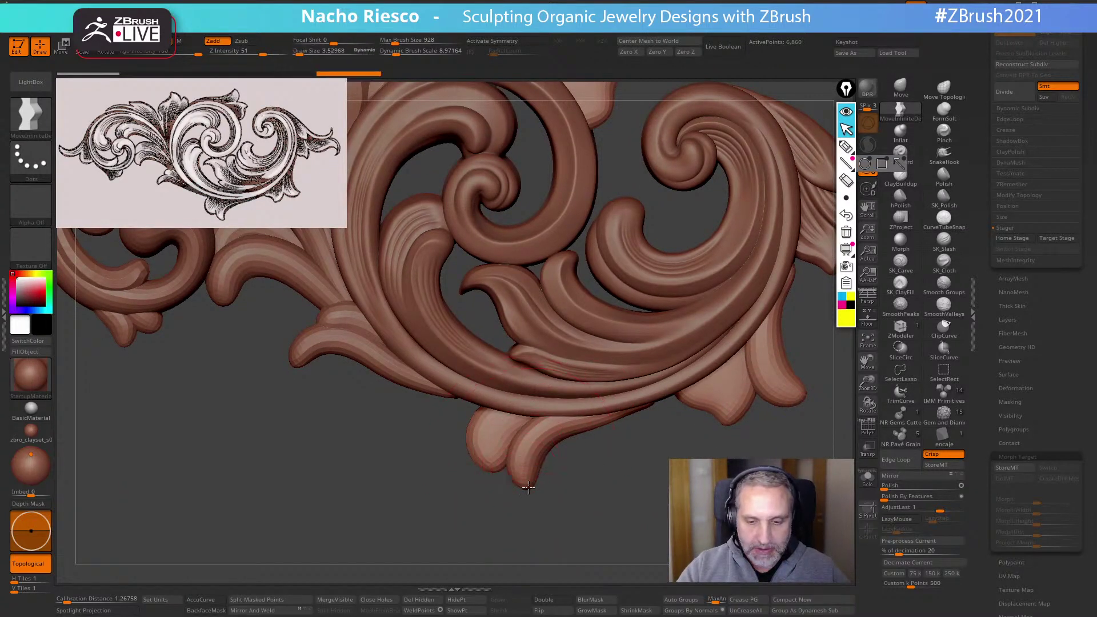
mouse_move(532, 500)
left_mouse_down()
mouse_move(544, 532)
mouse_move(545, 511)
left_mouse_up()
left_click(868, 479)
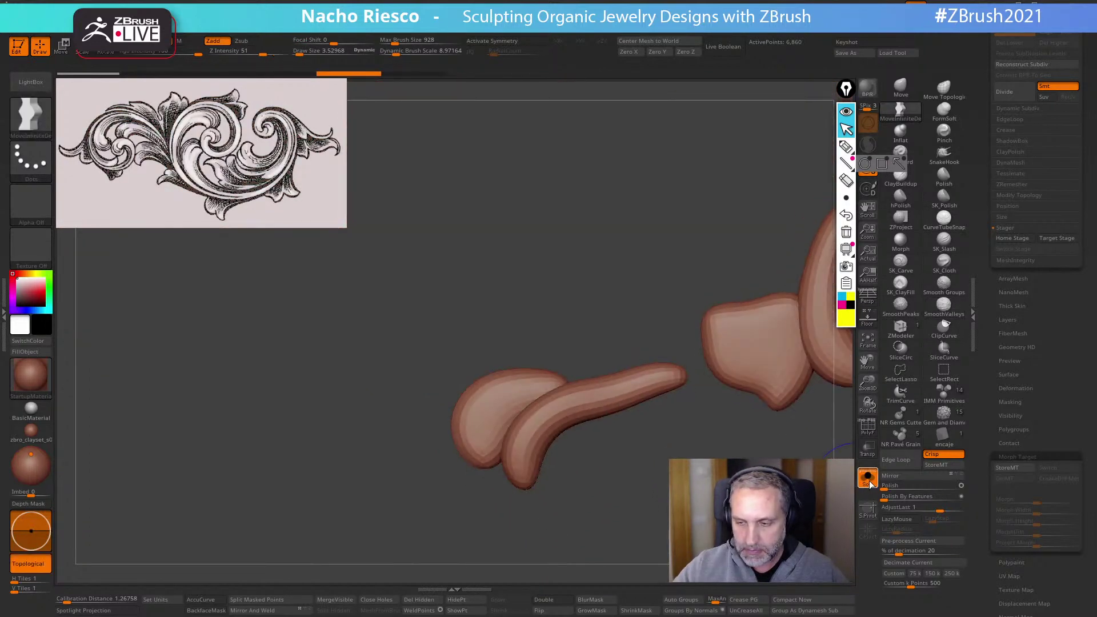
left_click(867, 478)
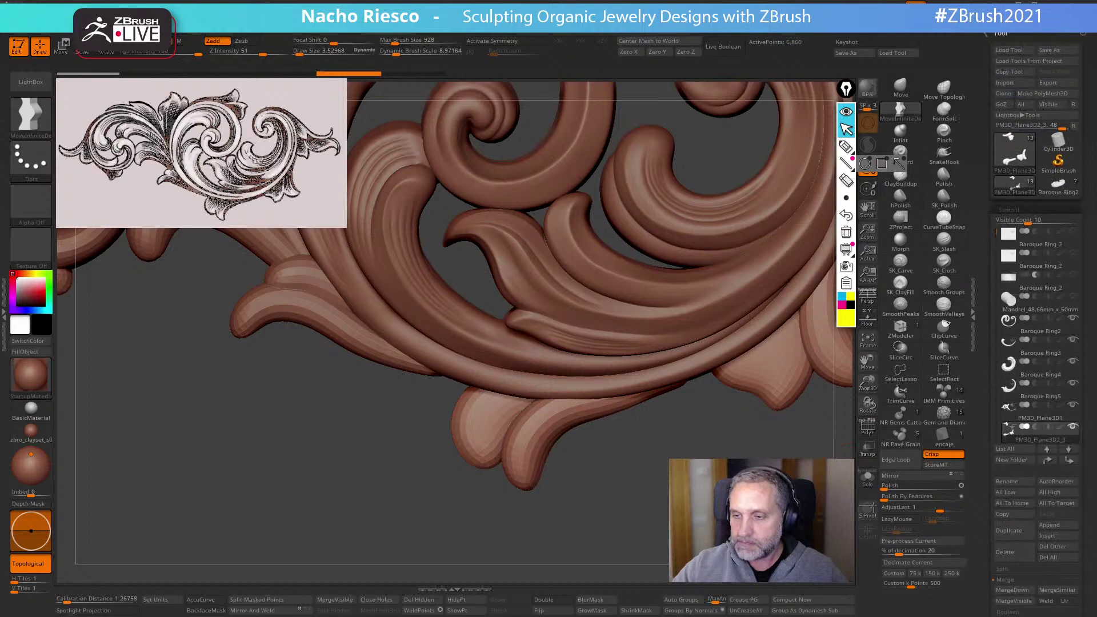
Inspect the PM3D_Plane3D2 and PM3D_Plane3D2_2 leaf subtools in isolation and return to the full ornament
left_click_drag(623, 497, 635, 437, "alt")
left_click_drag(996, 237, 996, 286)
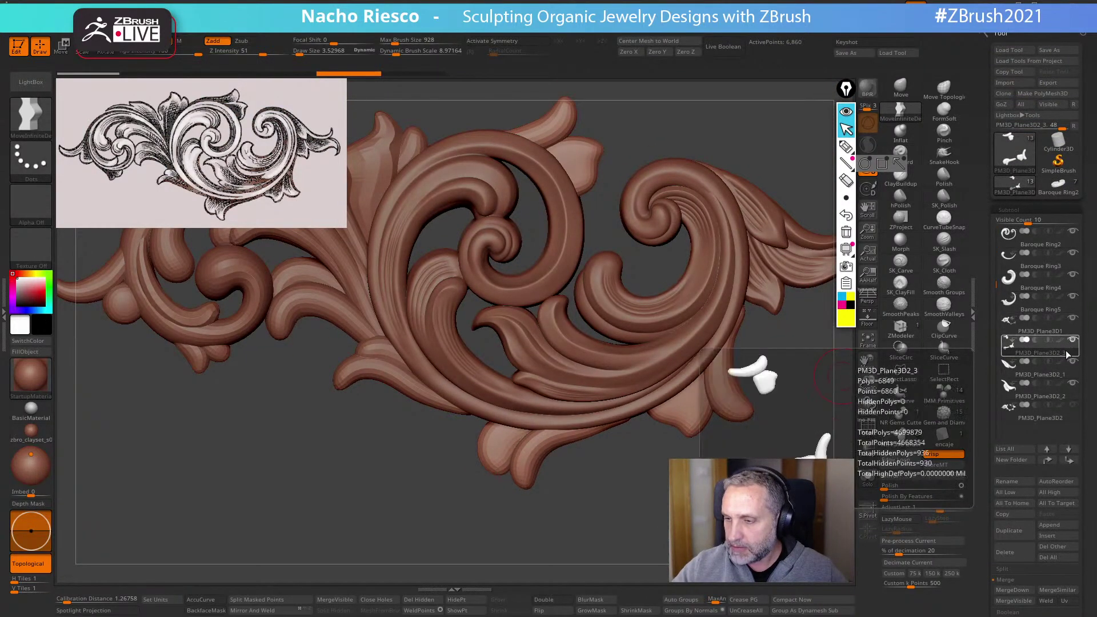
left_click(1065, 418)
left_click(867, 478)
key("f")
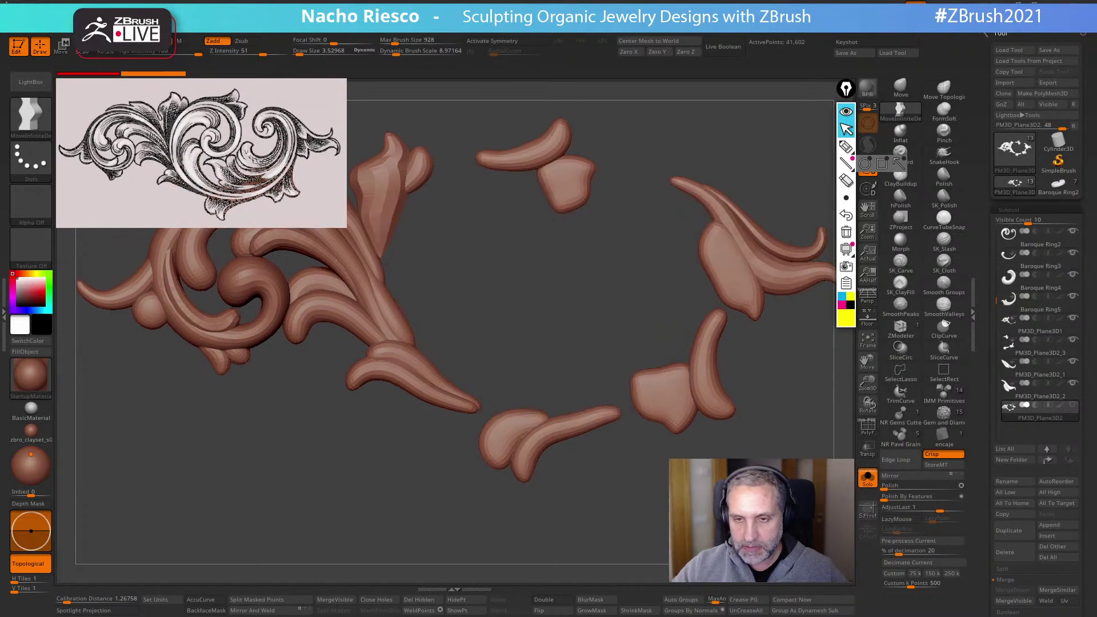
left_click(1072, 398)
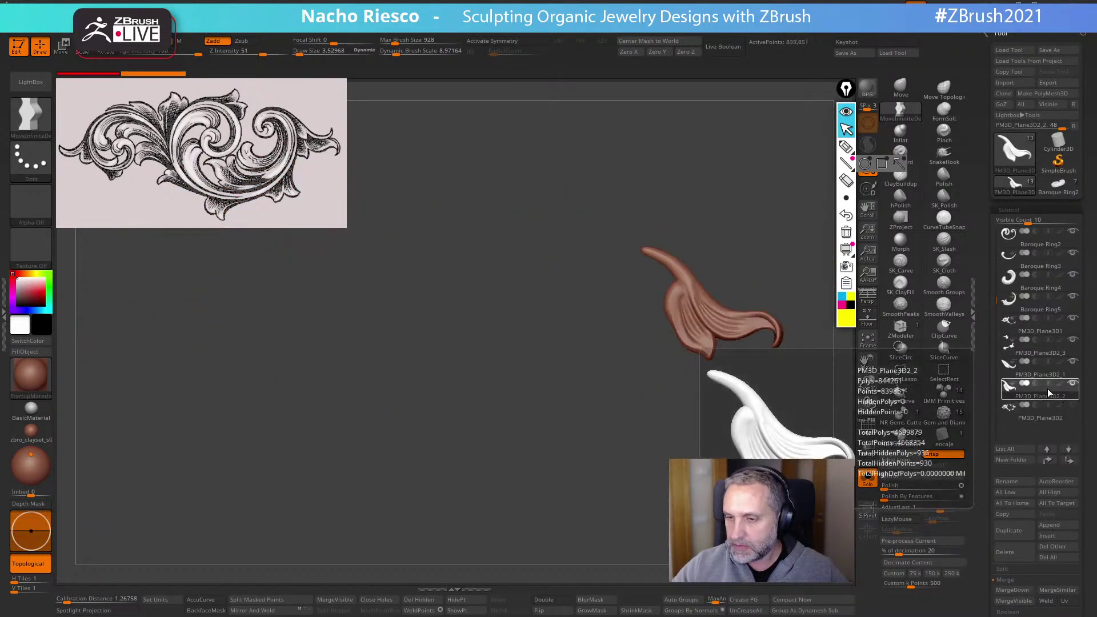
left_click(867, 478)
key("f")
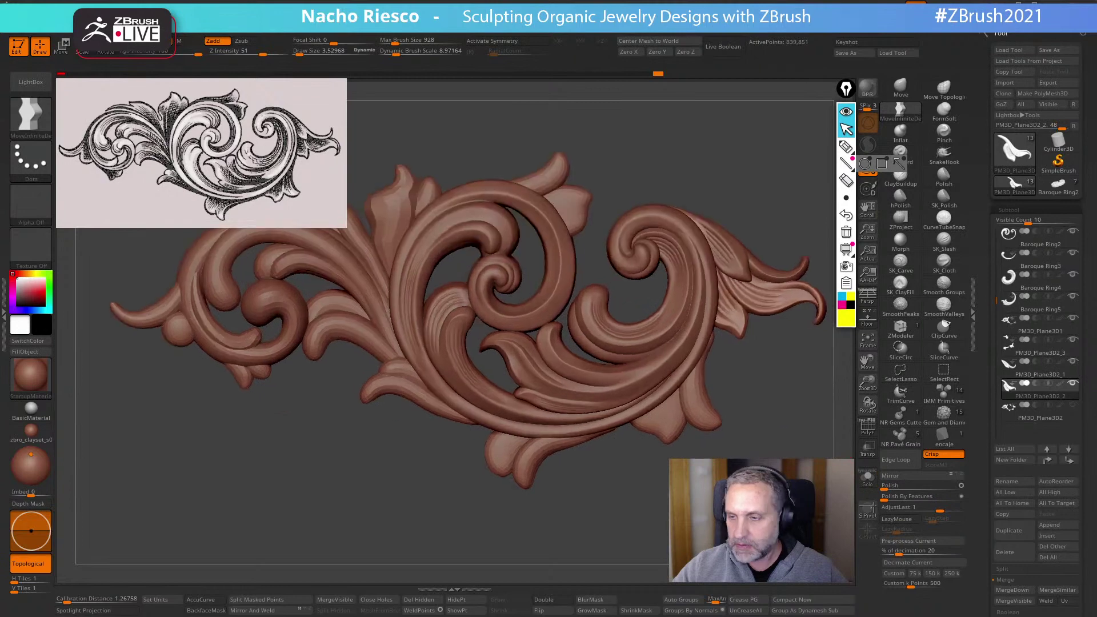
Make the PM3D_Plane3D2_3 leaf pairs the active subtool and set the draw size to 6.16262
left_click(1060, 356)
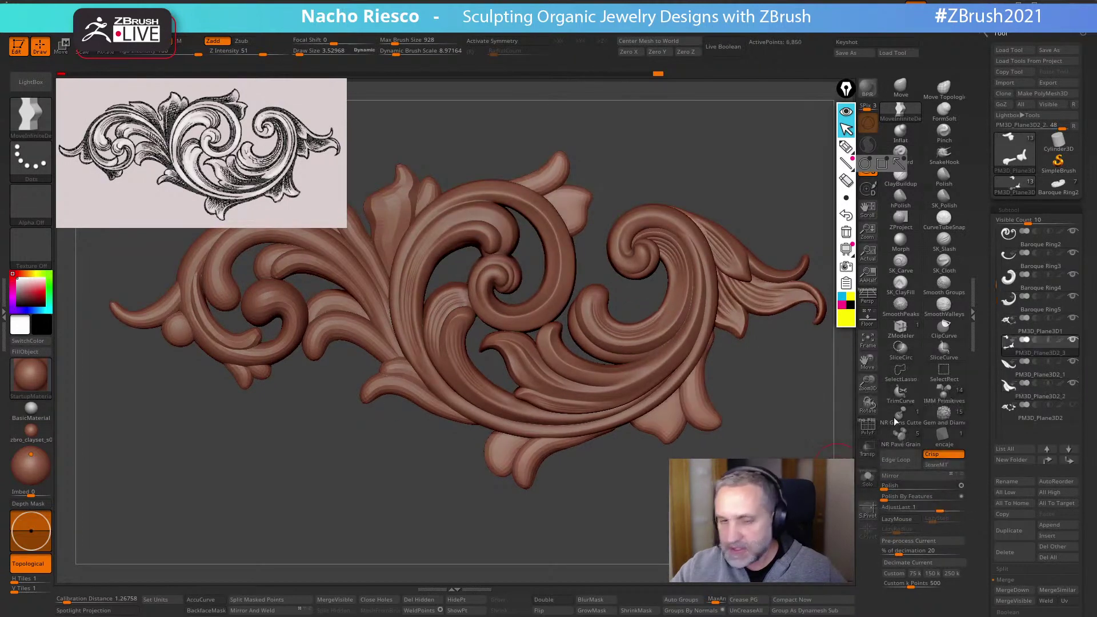
mouse_move(628, 532)
left_mouse_down("alt")
mouse_move(503, 483)
mouse_move(580, 438)
mouse_move(558, 457)
left_mouse_up("alt")
key("s")
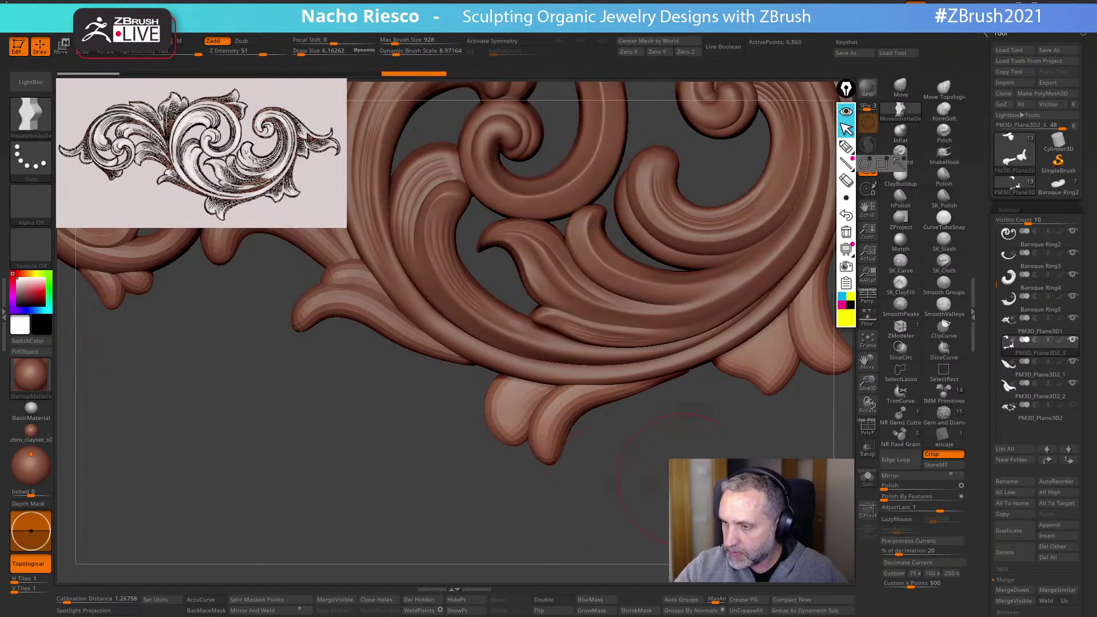
Try to widen the two lower leaf pairs outward with MoveInfiniteDepth at draw size 23.76715
left_click(1040, 394)
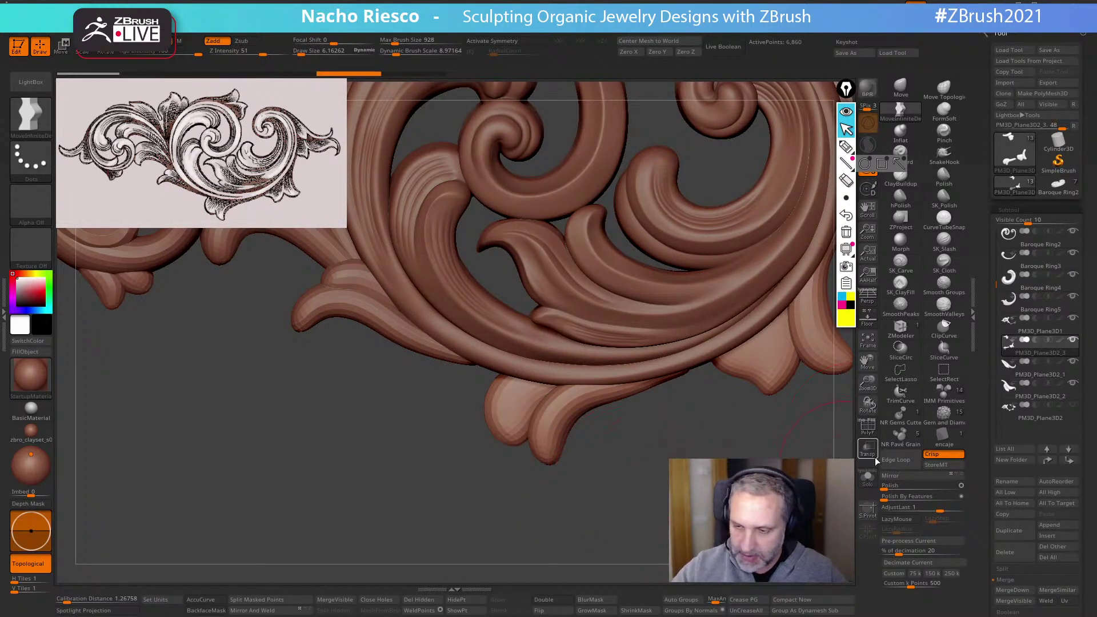
key("s")
left_click_drag(594, 458, 600, 458)
left_click_drag(505, 421, 482, 424)
left_click_drag(557, 432, 586, 449)
left_click_drag(779, 358, 753, 393)
left_click_drag(822, 349, 805, 401)
Undo the moves made on the lower leaf pairs
key("ctrl+z")
key("ctrl+z")
key("ctrl+z")
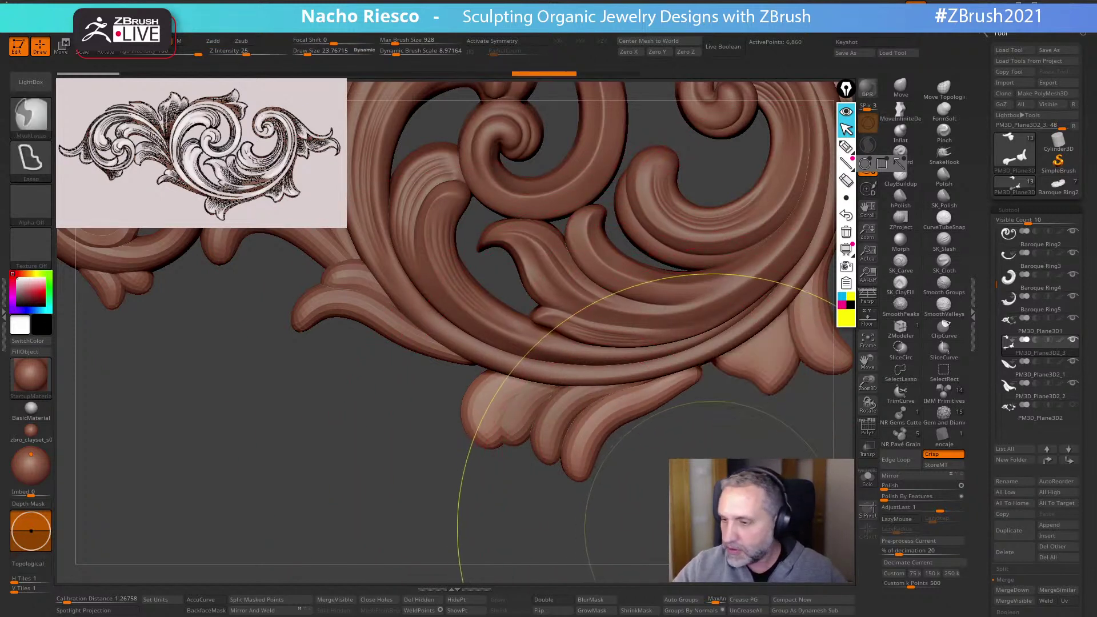
key("ctrl+z")
key("ctrl+z")
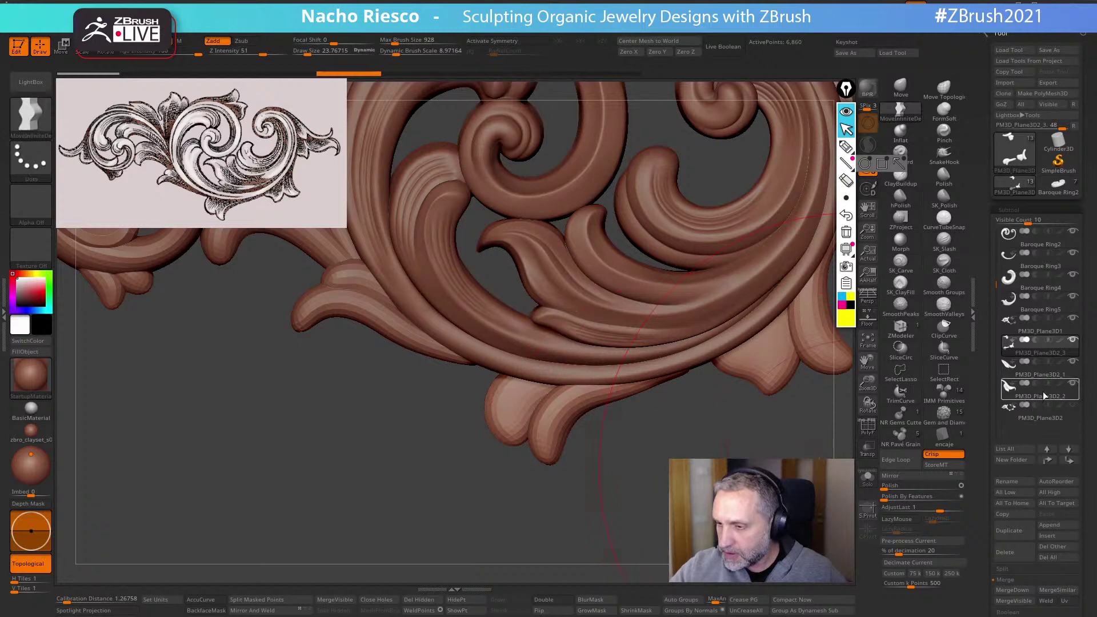
mouse_move(1049, 328)
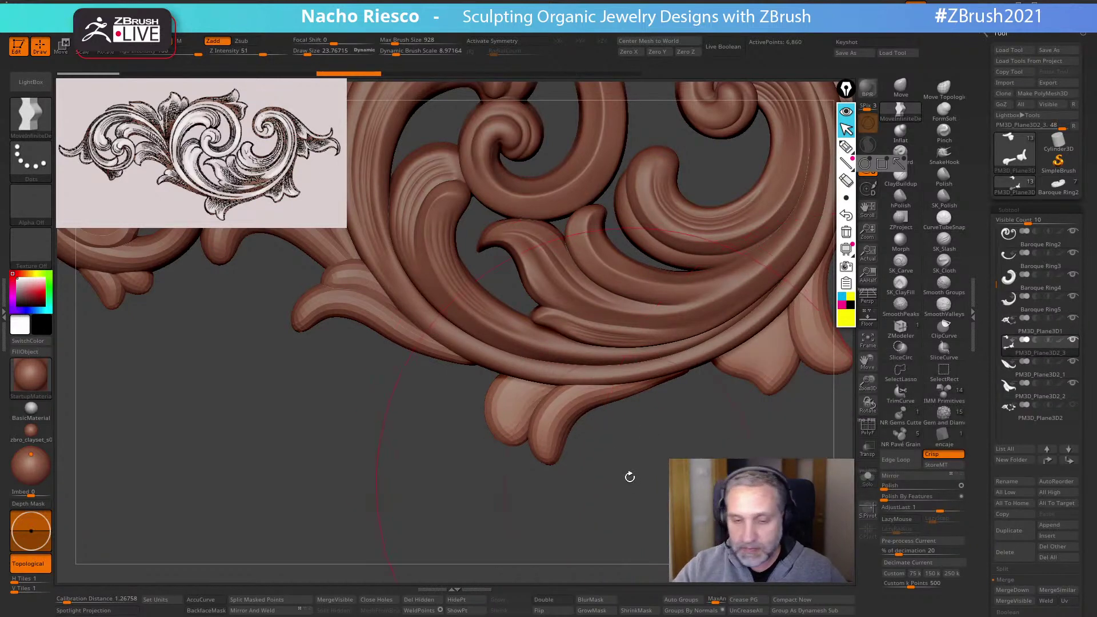
Isolate the PM3D_Plane3D2_3 leaf pairs, display their wireframe and give each leaf its own polygroup
right_click_drag(630, 477, 628, 463, "ctrl")
left_click(868, 478)
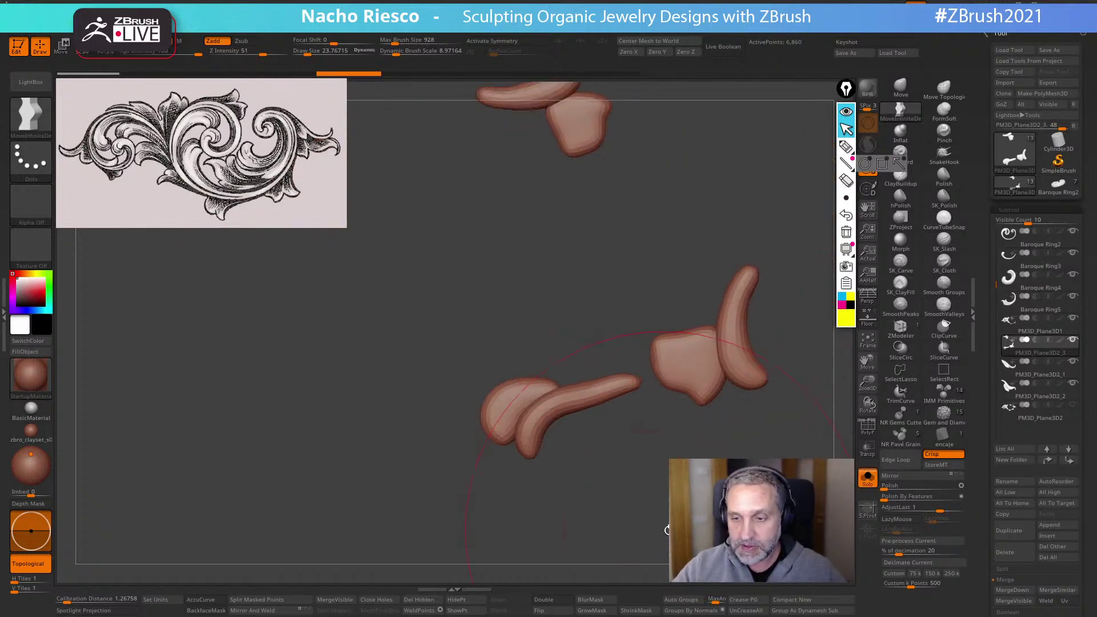
left_click(871, 428)
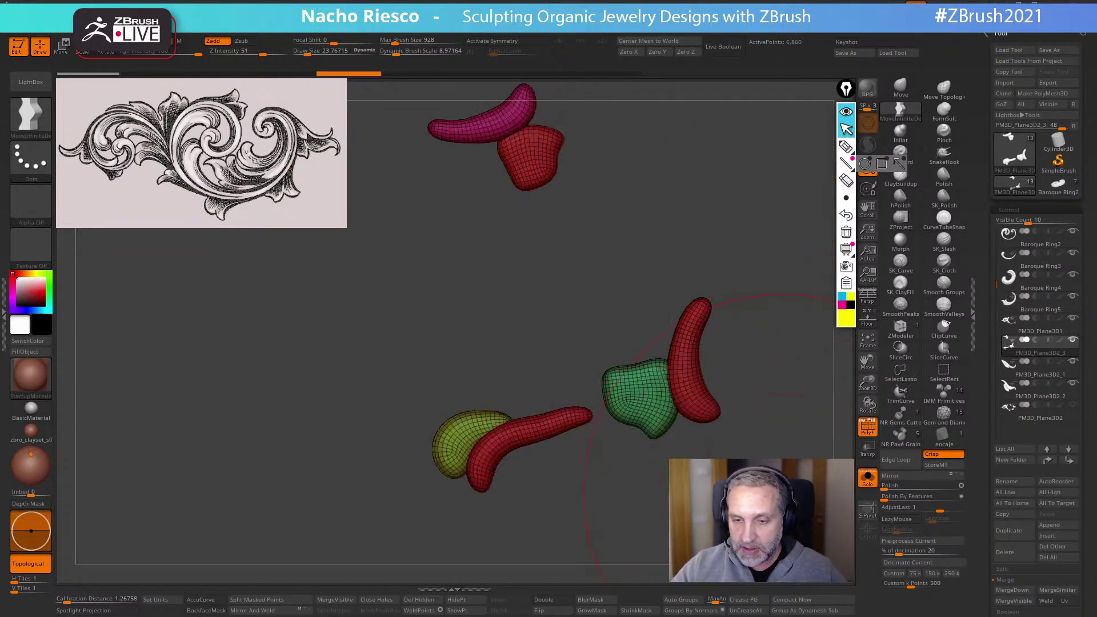
left_click(698, 610)
Check the polygroups by hiding and showing individual leaves, and display all the leaves again
left_click(532, 446, "ctrl+shift")
left_click(531, 452, "ctrl+shift")
left_click(480, 446, "ctrl+shift")
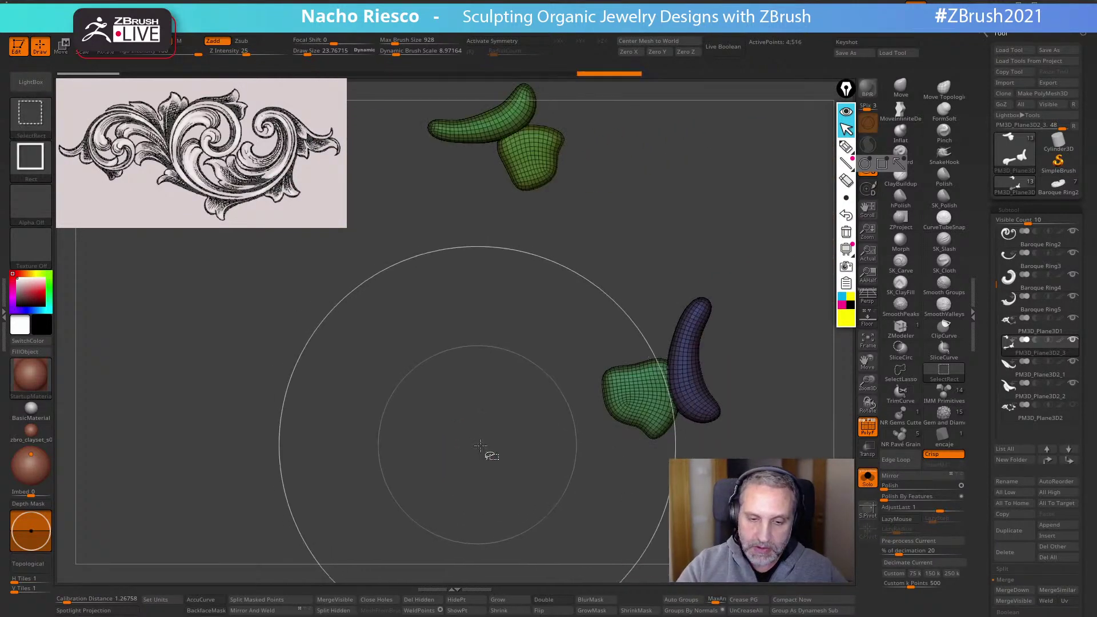
left_click(651, 394, "ctrl+shift")
left_click(685, 349, "ctrl+shift")
left_click(523, 151, "ctrl+shift")
left_click(622, 226, "ctrl+shift")
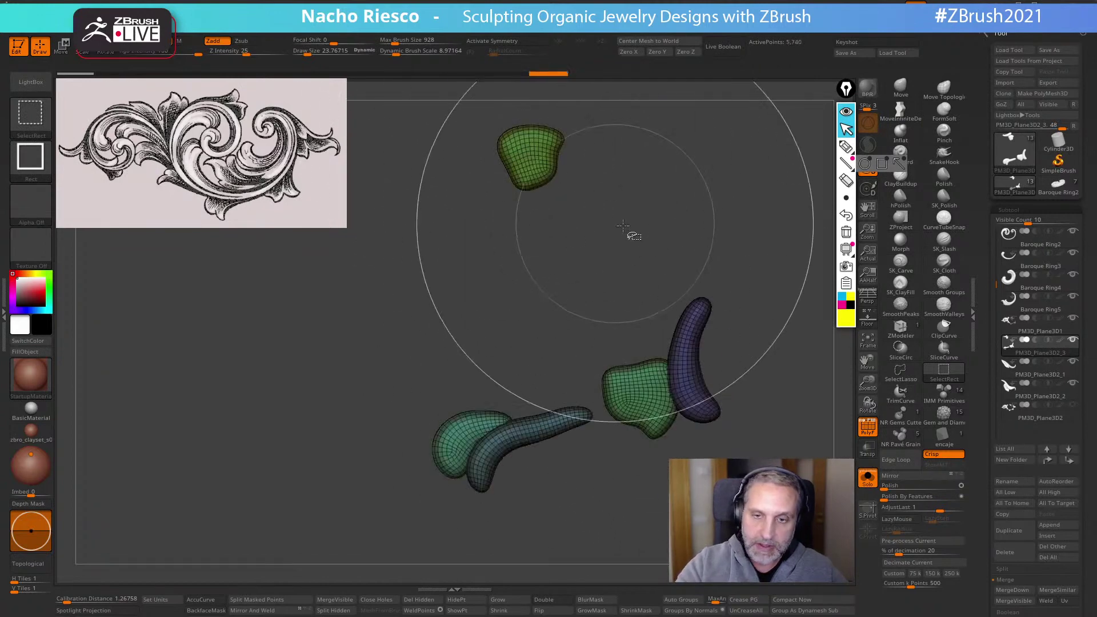
left_click_drag(560, 179, 588, 377, "ctrl+shift")
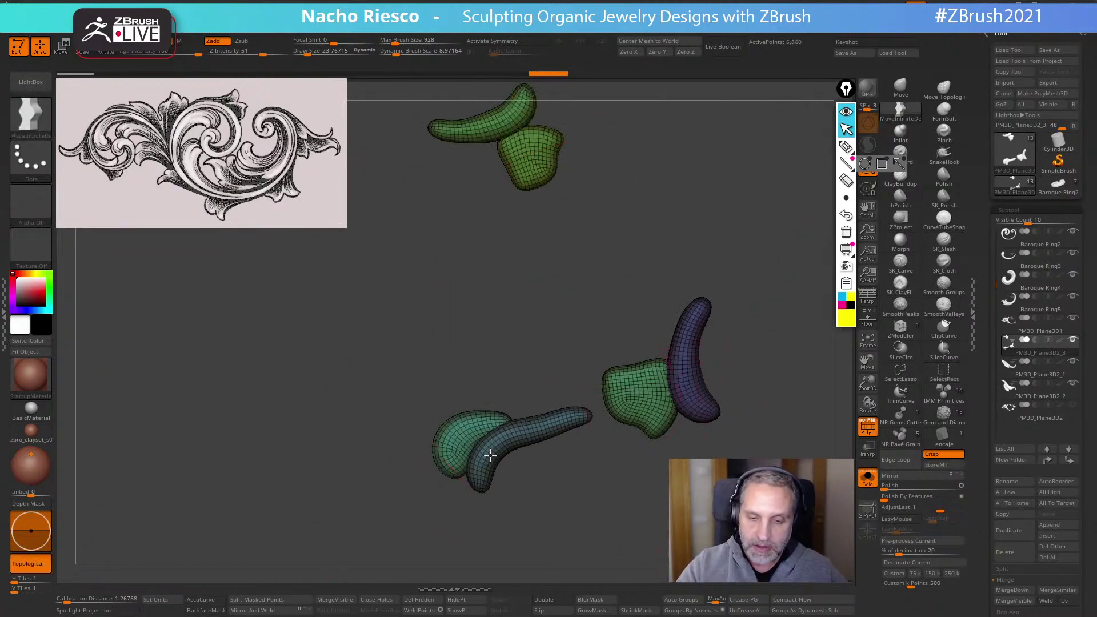
Try to shift the long leaf of the lowest pair with MoveInfiniteDepth and undo the change
mouse_move(490, 456)
left_mouse_down()
mouse_move(505, 462)
mouse_move(474, 458)
left_mouse_up()
key("ctrl+z")
key("ctrl+z")
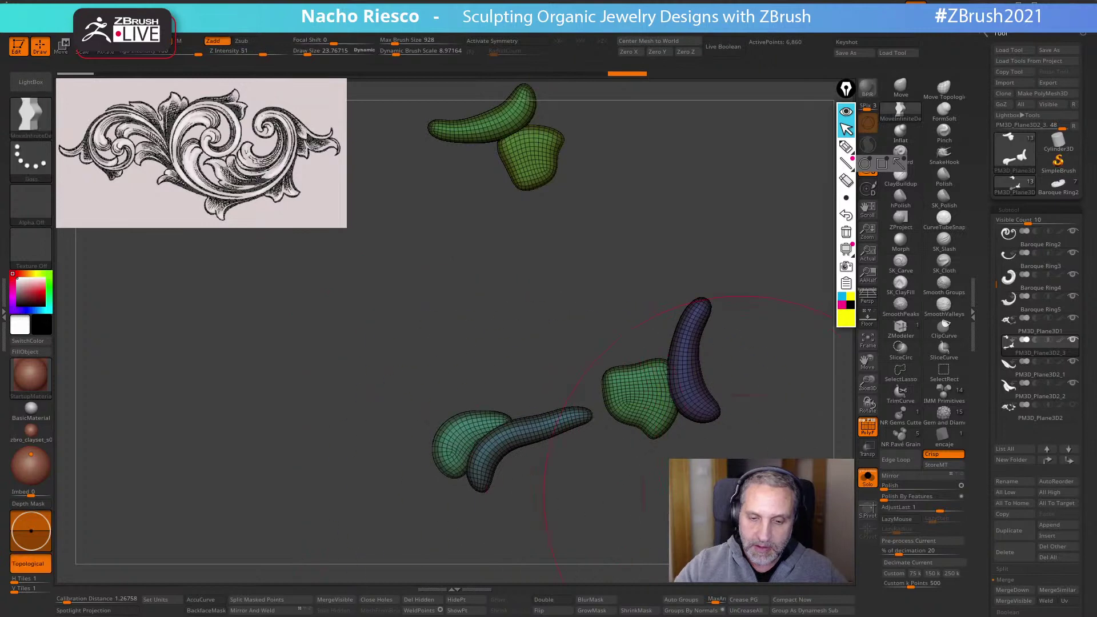
key("ctrl+z")
Leave isolation, hide the PM3D_Plane3D1 leaves and make PM3D_Plane3D2_3 the active subtool again
left_click_drag(839, 464, 852, 440, "alt")
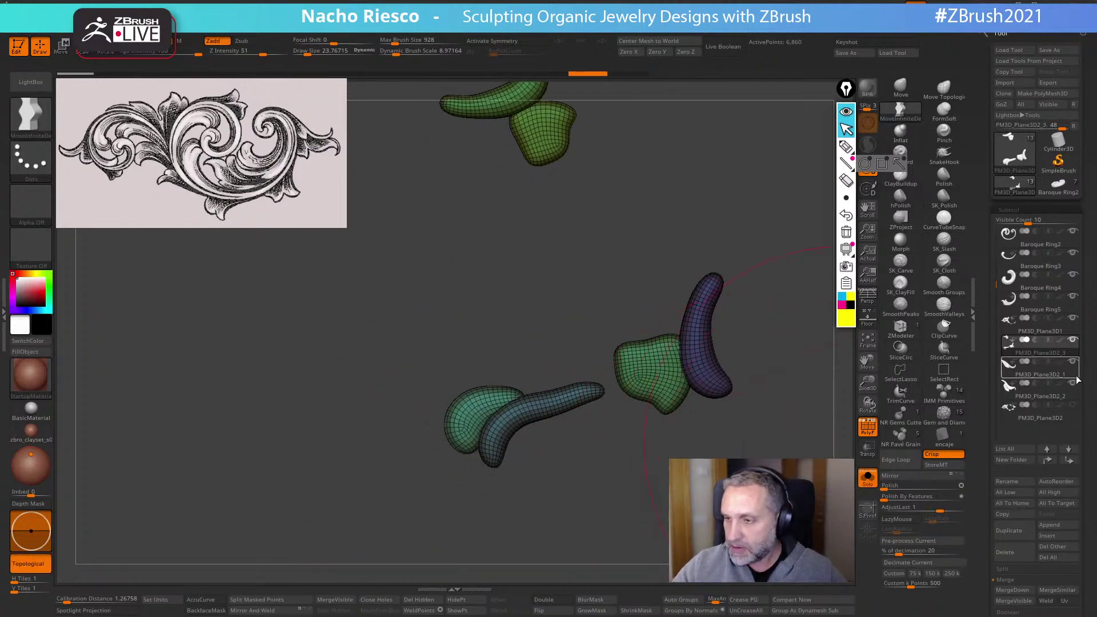
left_click(868, 479)
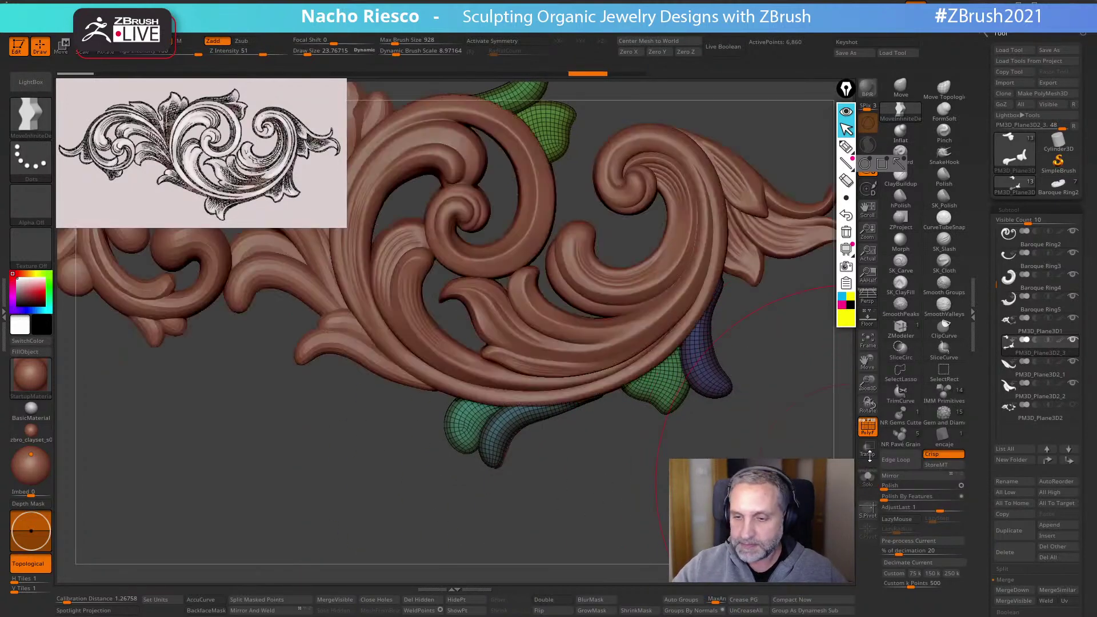
mouse_move(542, 502)
left_mouse_down()
mouse_move(538, 456)
mouse_move(513, 468)
left_mouse_up()
left_click(514, 459, "alt")
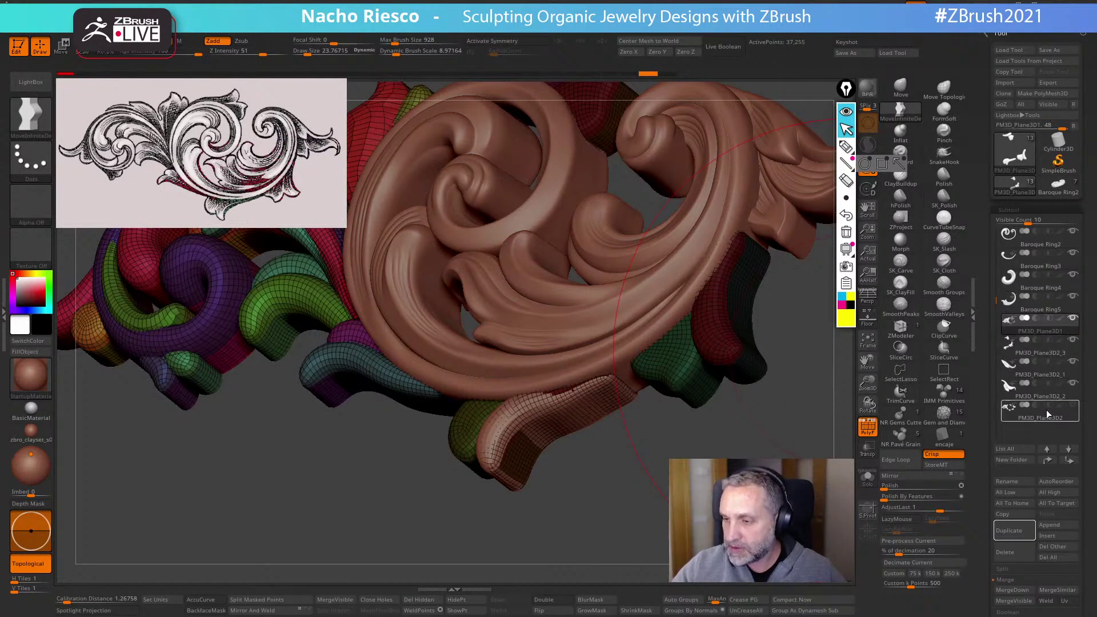
left_click(1060, 352)
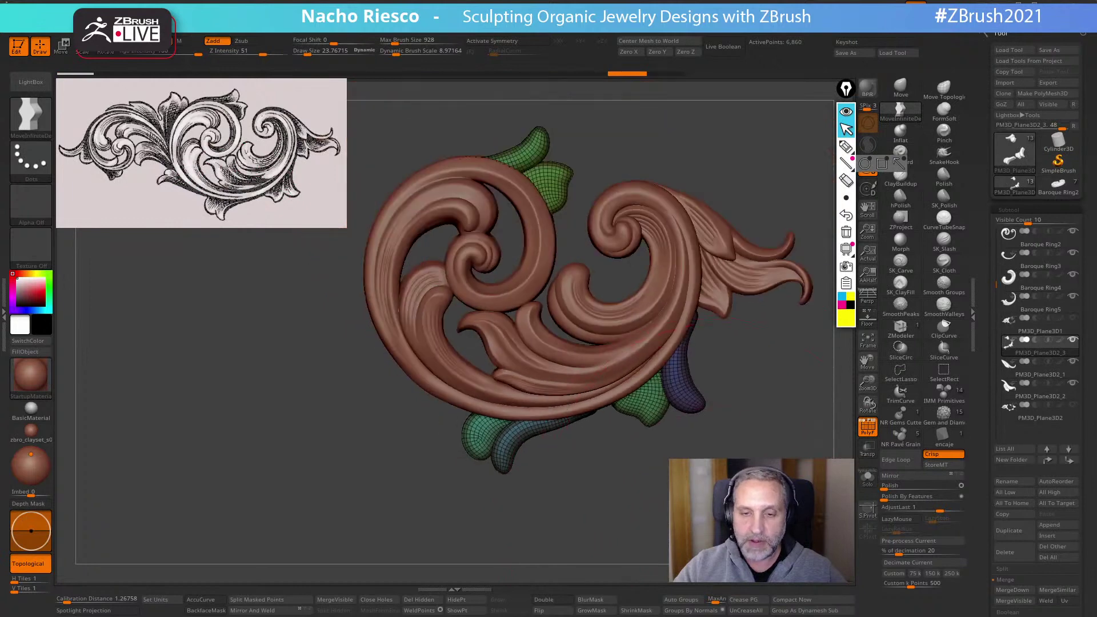
Turn off the wireframe, subdivide the PM3D_Plane3D2_3 leaves once and remesh them densely with DynaMesh
left_click_drag(746, 563, 750, 571, "alt")
left_click(867, 428)
left_click_drag(700, 515, 708, 555, "alt")
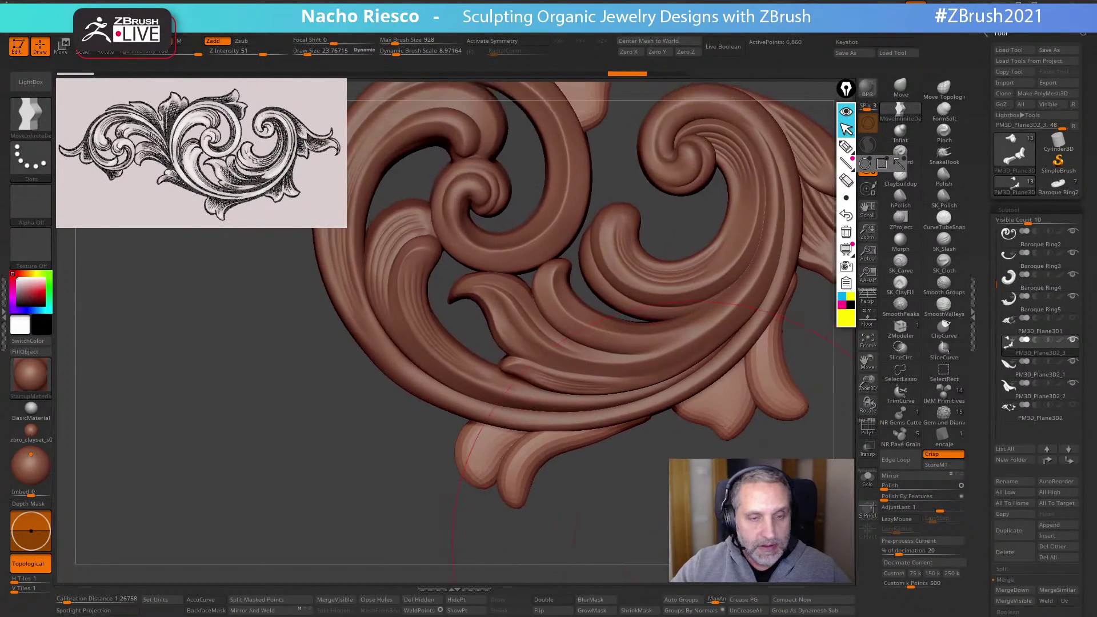
left_click_drag(571, 491, 627, 503, "alt")
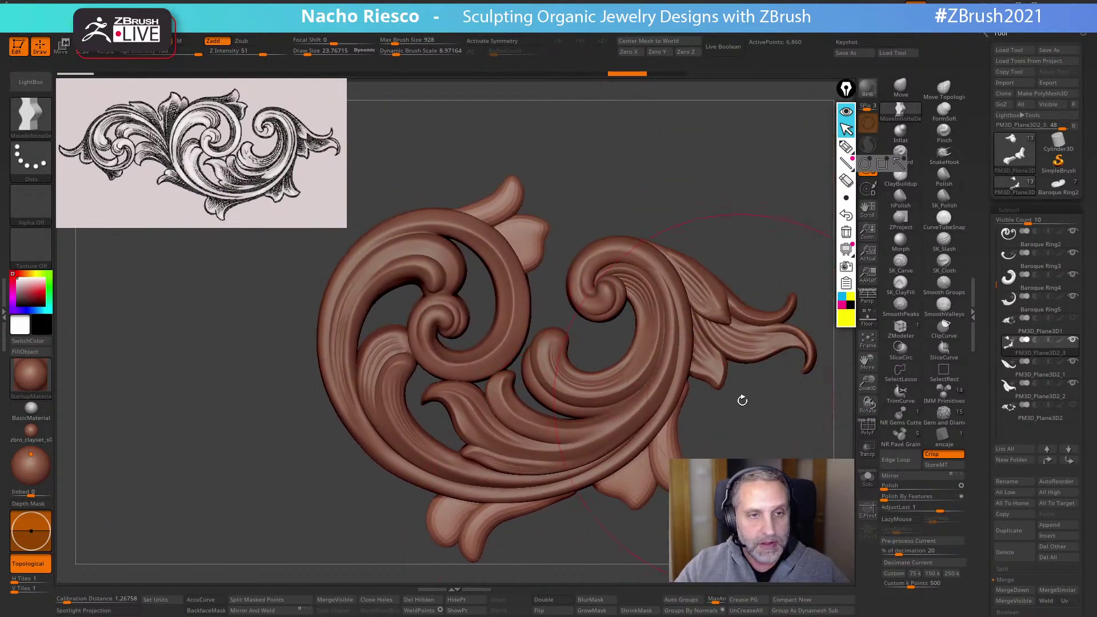
left_click_drag(752, 417, 756, 421)
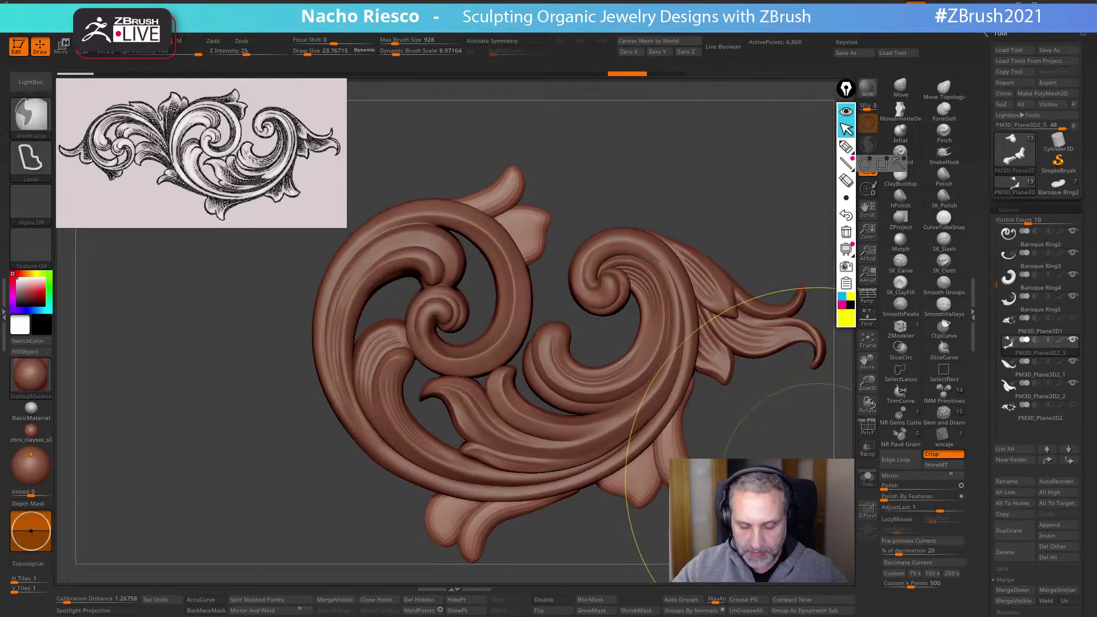
key("d")
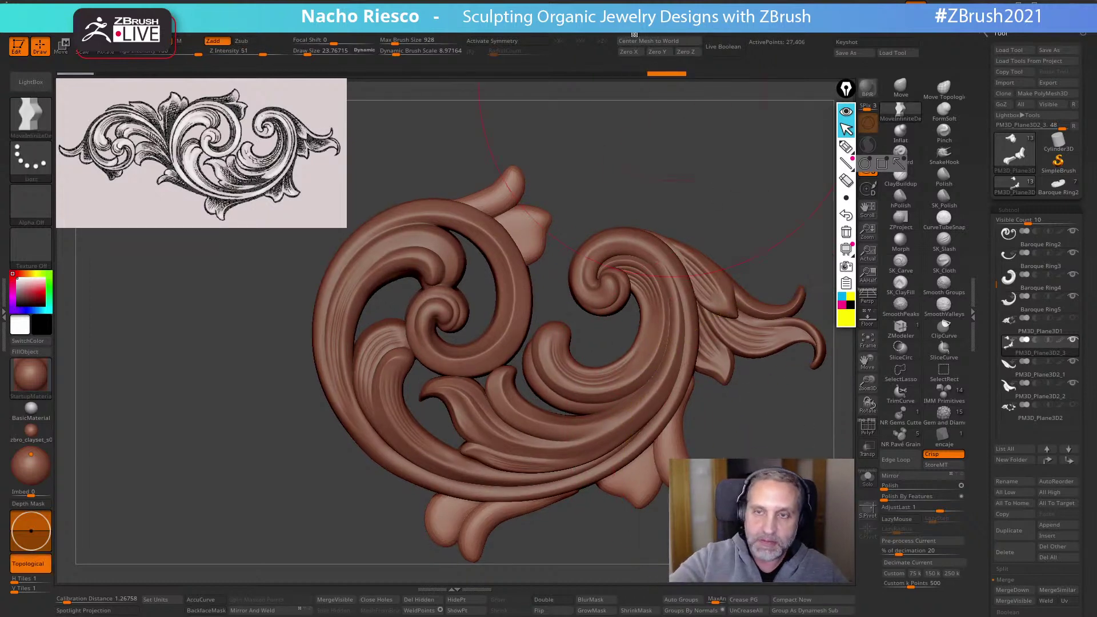
left_click(634, 34)
left_click(661, 221)
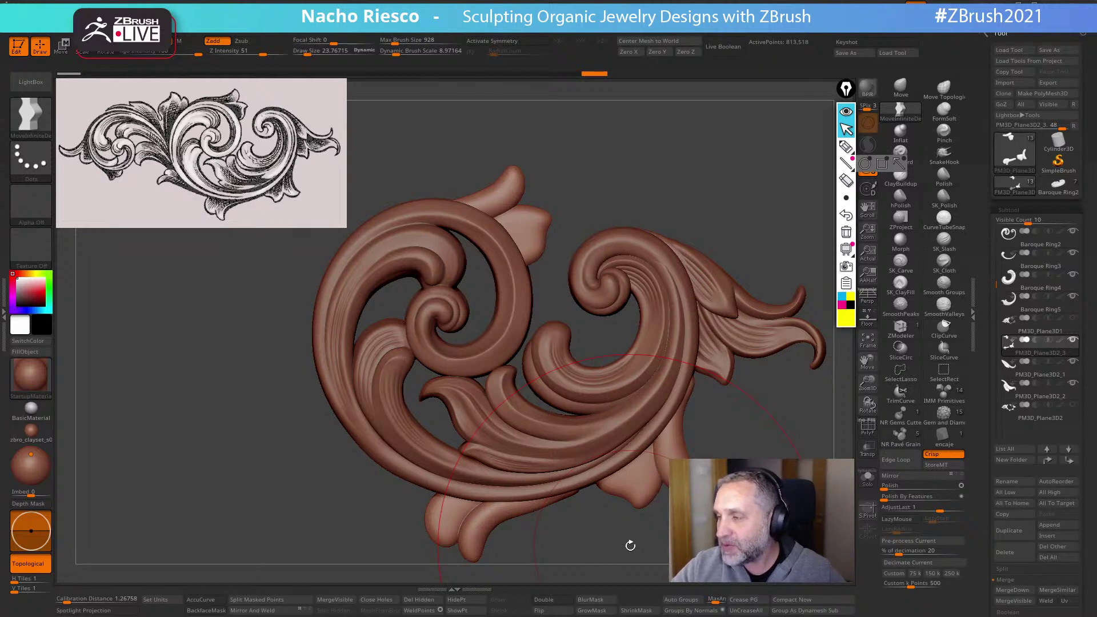
Inspect the remeshed leaf pairs in isolation and bring back the surrounding ornament
left_click(868, 479)
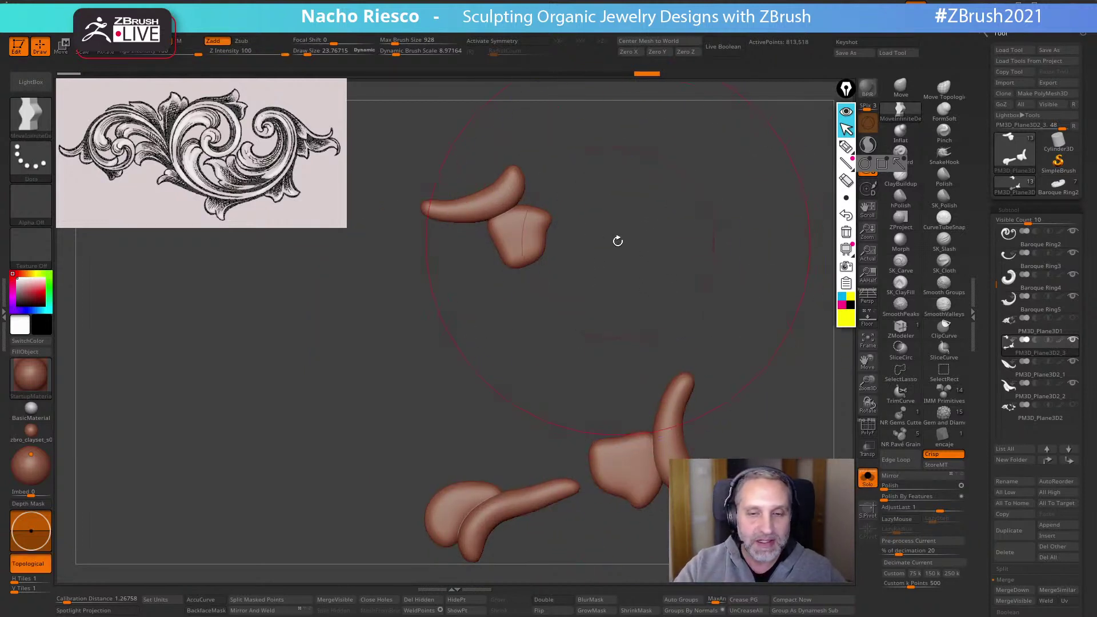
left_click_drag(618, 241, 634, 264)
left_click(867, 484)
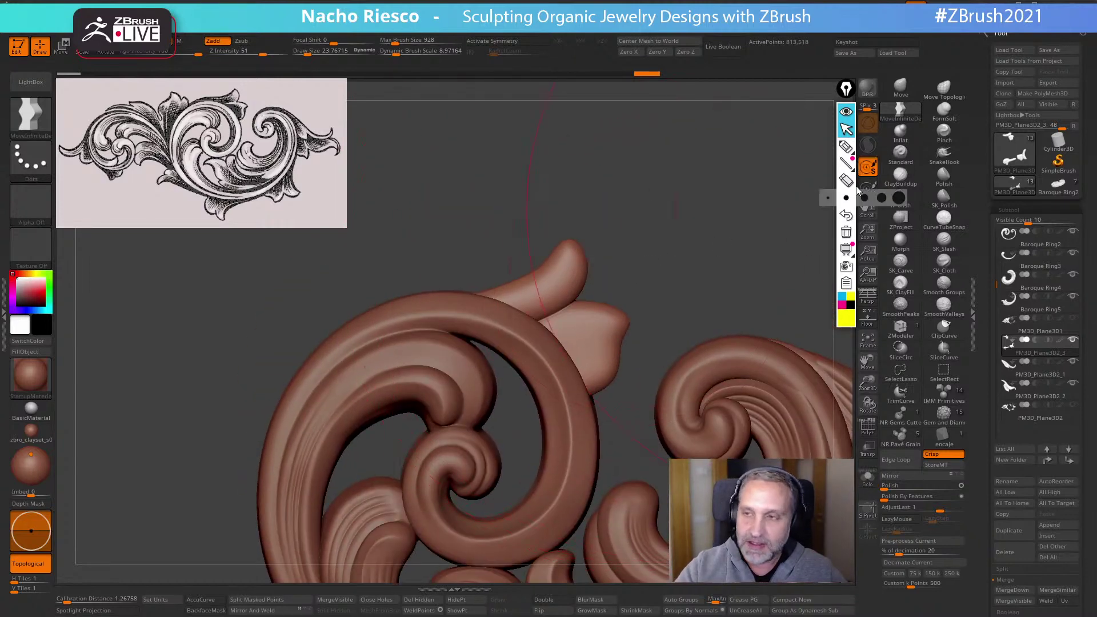
Adjust the upper leaf pair behind the large scroll with the Move brush at draw size 8.43417 and update its DynaMesh
left_click(901, 87)
key("s")
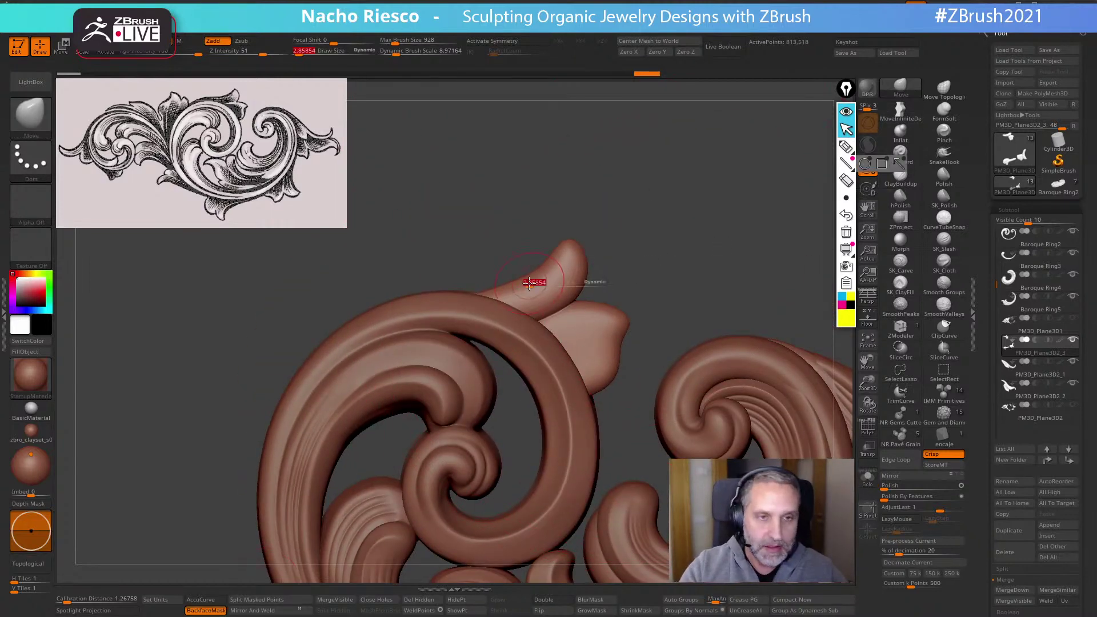
mouse_move(528, 284)
left_mouse_down()
mouse_move(549, 293)
mouse_move(537, 311)
left_mouse_up()
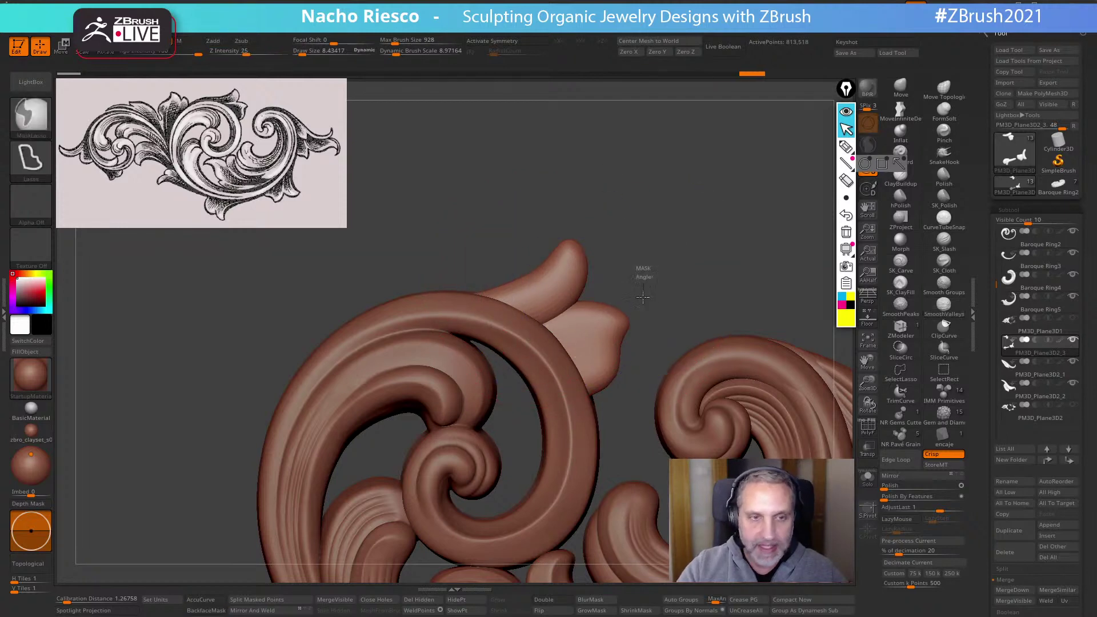
mouse_move(638, 271)
left_mouse_down("ctrl")
mouse_move(644, 297)
mouse_move(644, 281)
left_mouse_up("ctrl")
right_click_drag(644, 281, 680, 291, "ctrl")
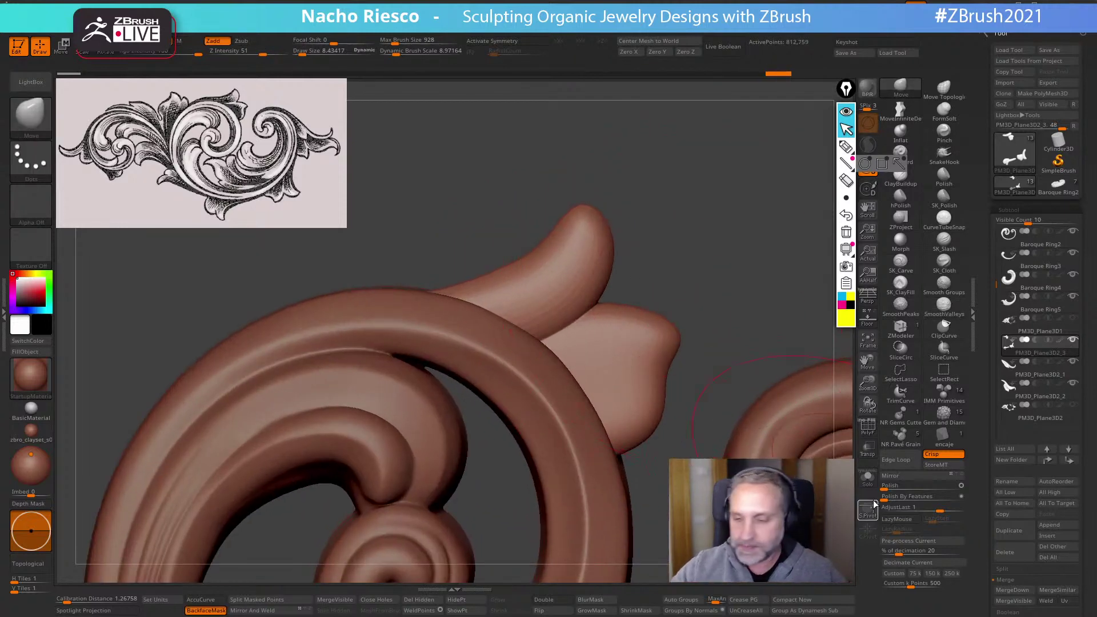
Isolate the leaf pairs and carve the outer edge of the upper pair's broad leaf with SK_Cloth at draw size 1.82601
left_click(867, 479)
left_click(944, 261)
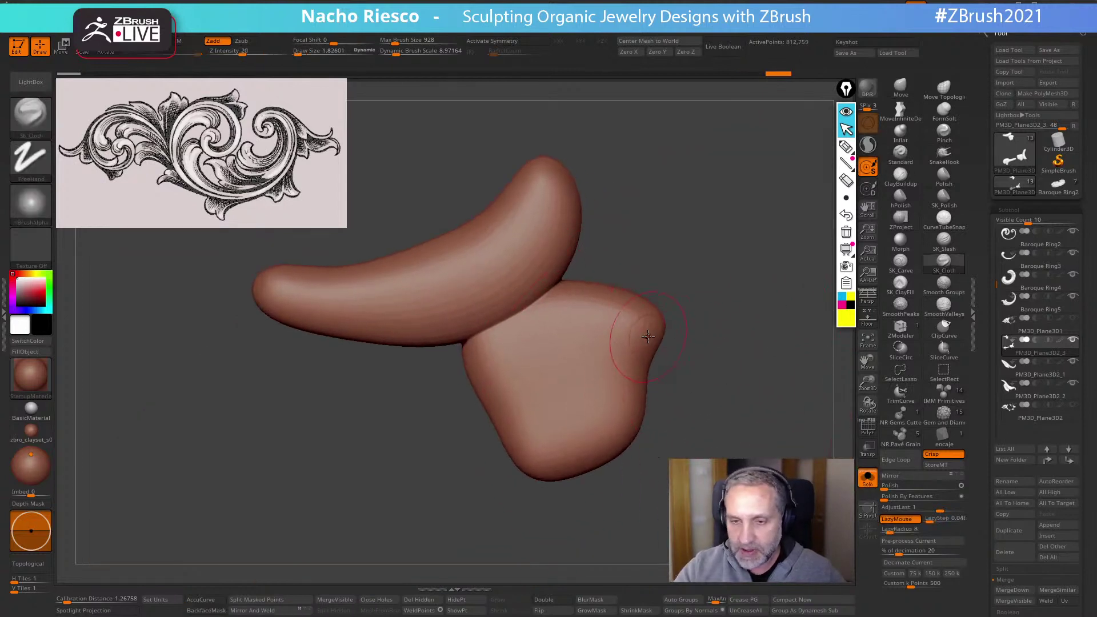
key("s")
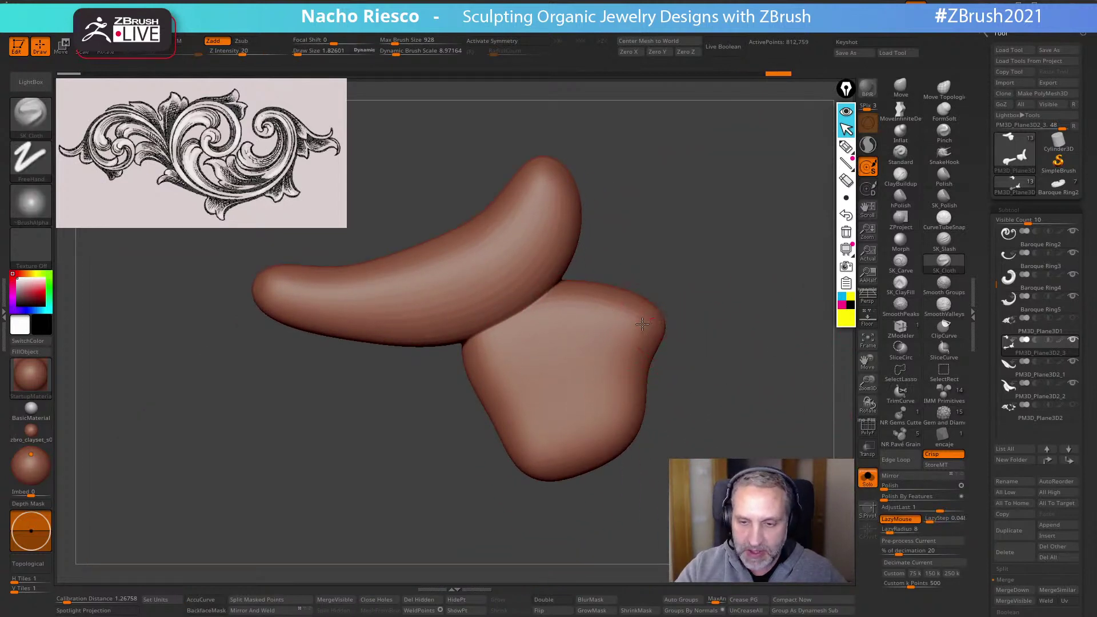
mouse_move(634, 381)
left_mouse_down()
mouse_move(632, 412)
mouse_move(633, 371)
left_mouse_up()
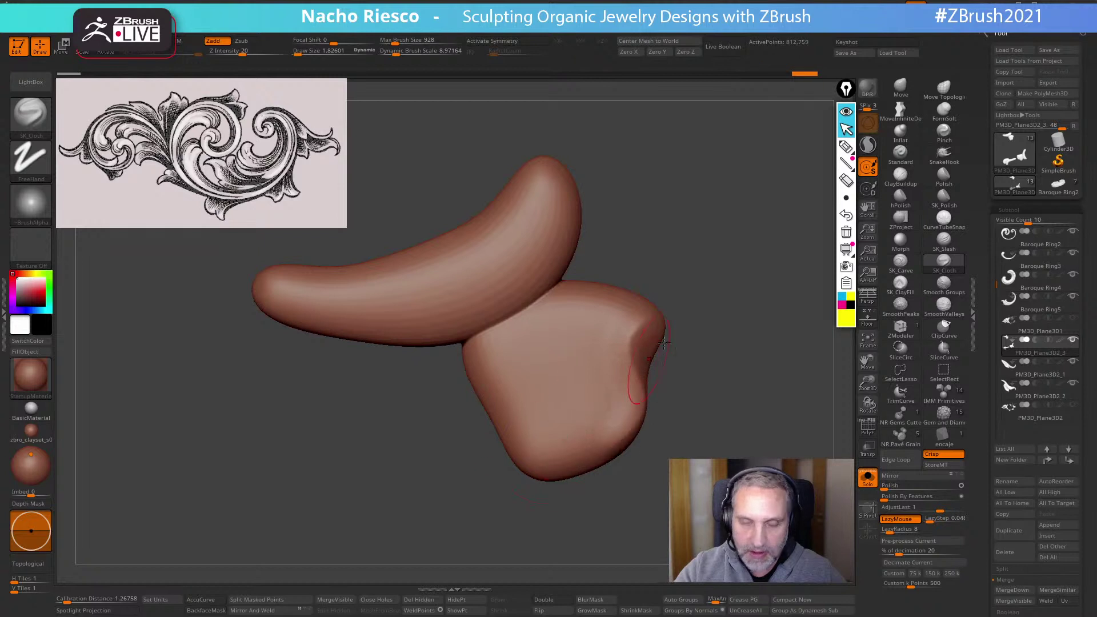
mouse_move(633, 371)
right_mouse_down()
mouse_move(681, 325)
mouse_move(630, 350)
right_mouse_up()
mouse_move(630, 350)
left_mouse_down()
mouse_move(657, 317)
mouse_move(630, 443)
left_mouse_up()
right_click_drag(629, 487, 743, 434)
Fill the broad leaf's surface beside its carved outer edge with SK_ClayFill at draw size 1.82601
left_click(901, 283)
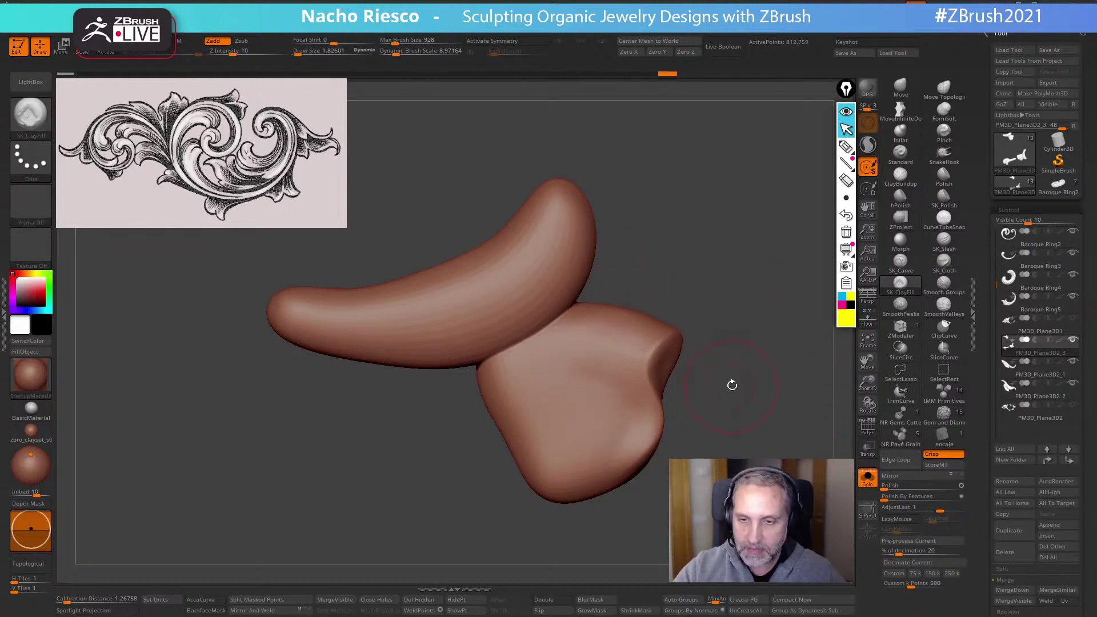
right_click_drag(732, 386, 807, 396)
left_click(944, 304)
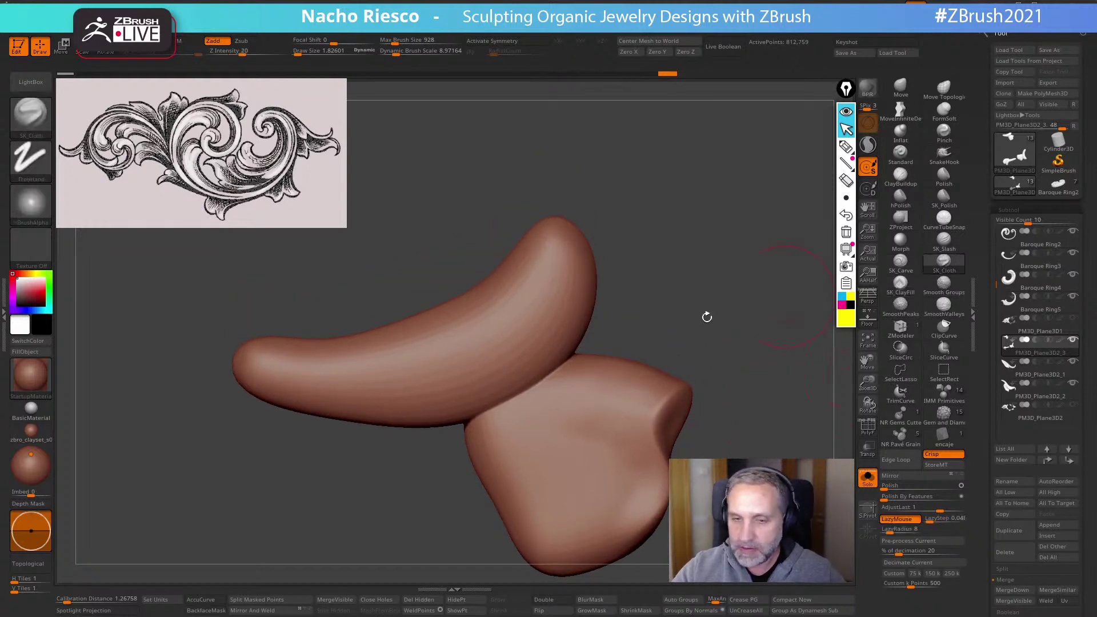
Sculpt a ridge along the long curved leaf with SK_Cloth at draw size 3.52968 and soften it with SmoothValleys and SmoothPeaks
key("s")
left_click_drag(489, 360, 497, 360)
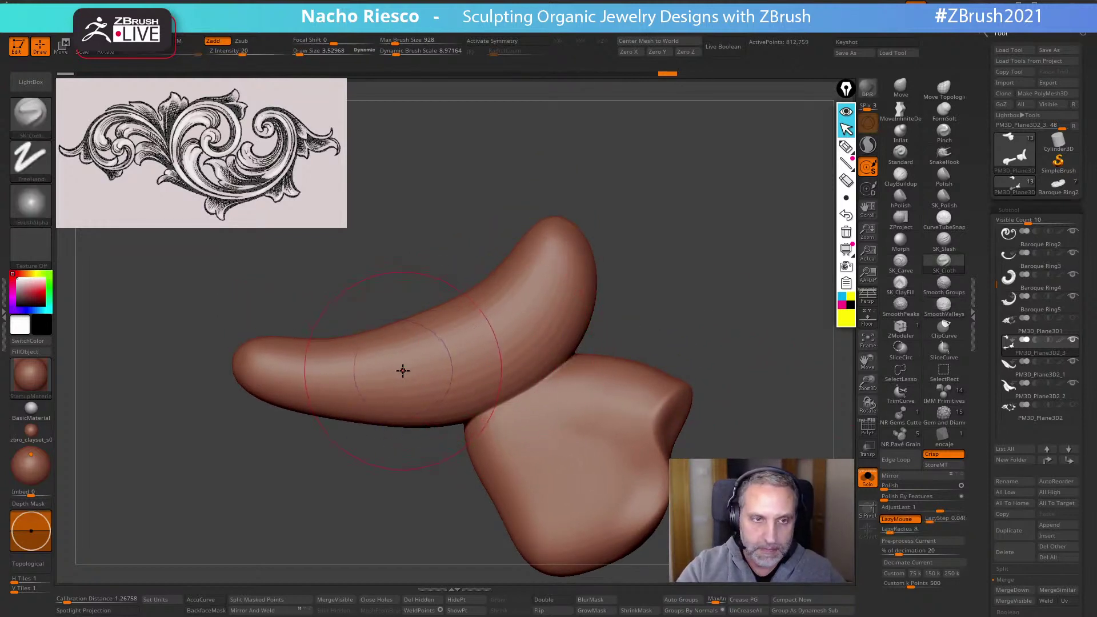
mouse_move(311, 366)
left_mouse_down()
mouse_move(387, 382)
mouse_move(500, 350)
mouse_move(540, 203)
left_mouse_up()
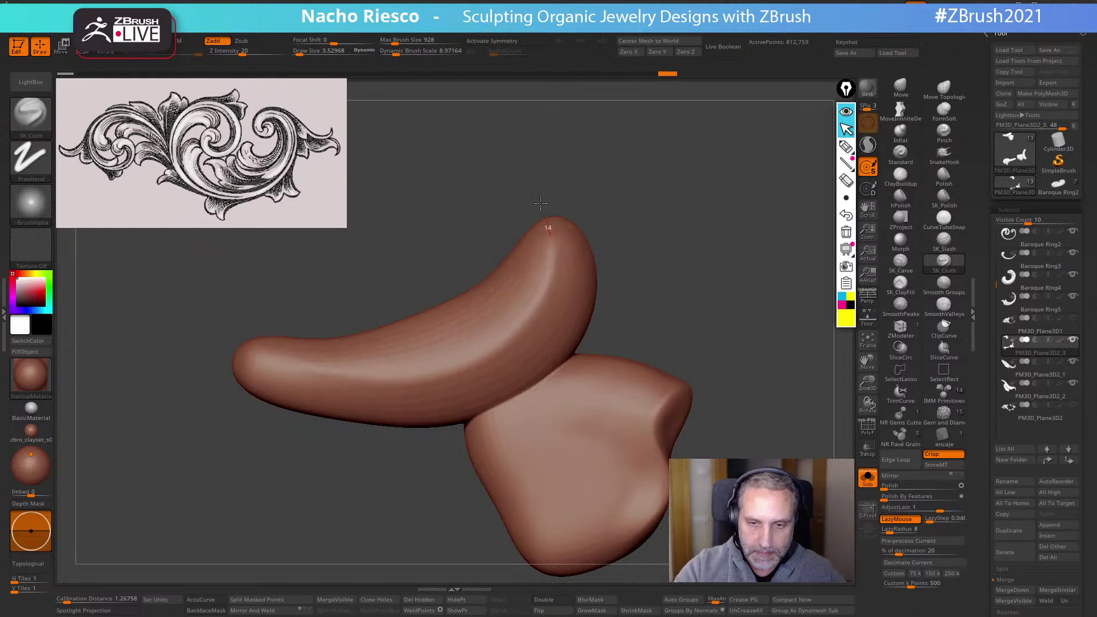
mouse_move(299, 378)
left_mouse_down()
mouse_move(507, 335)
mouse_move(552, 220)
mouse_move(547, 294)
left_mouse_up()
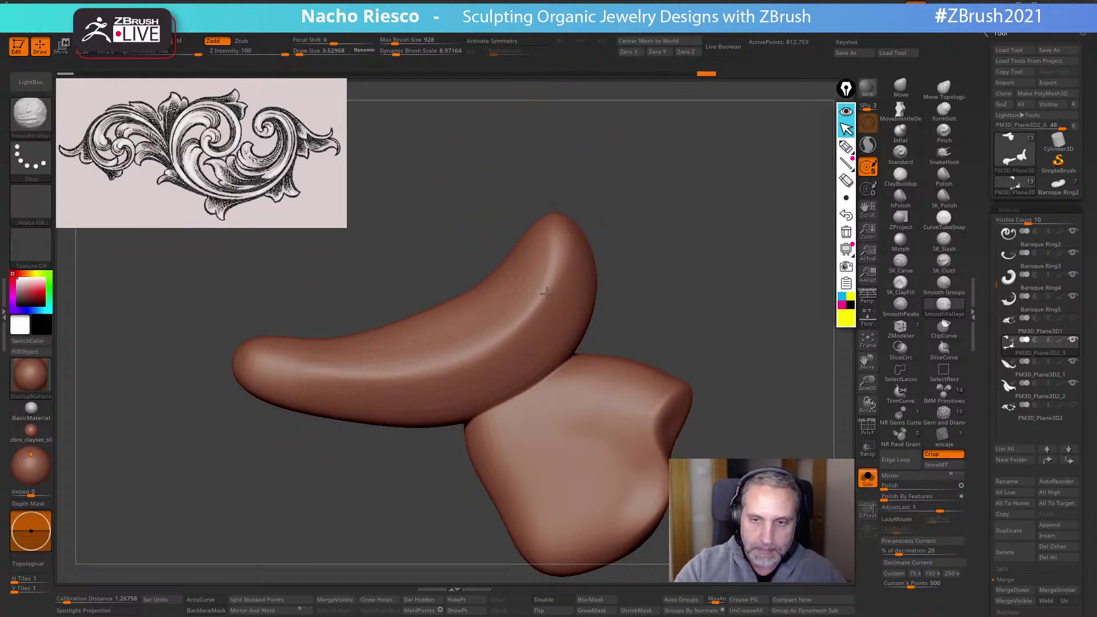
left_click(900, 305, "shift")
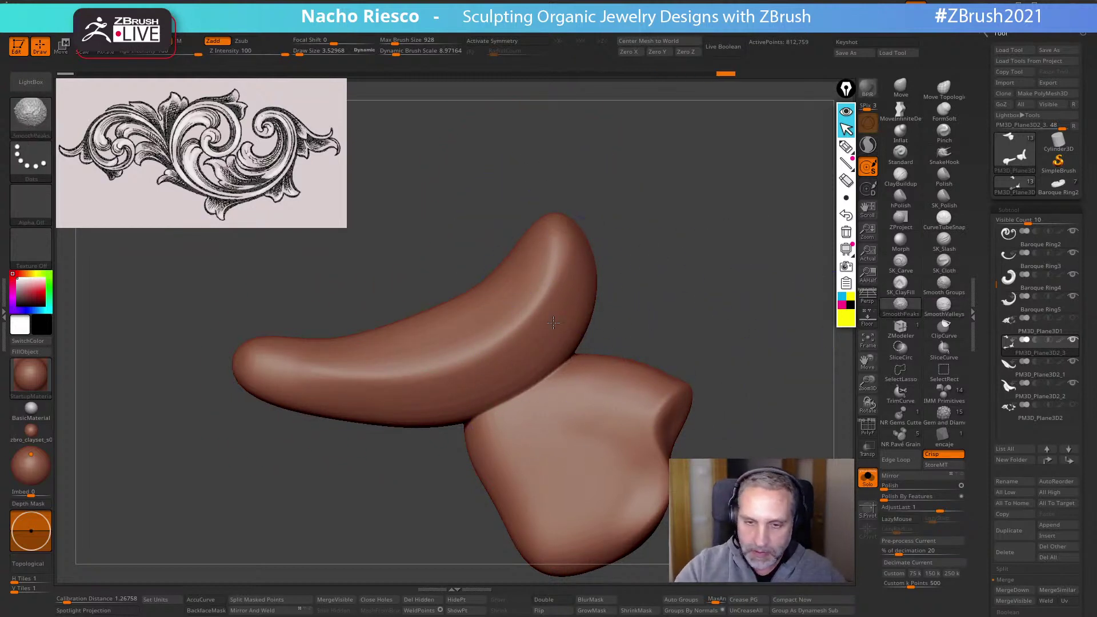
Bring back the surrounding ornament and show the reference image on the floor grid
mouse_move(713, 392)
left_mouse_down()
mouse_move(749, 348)
mouse_move(806, 377)
left_mouse_up()
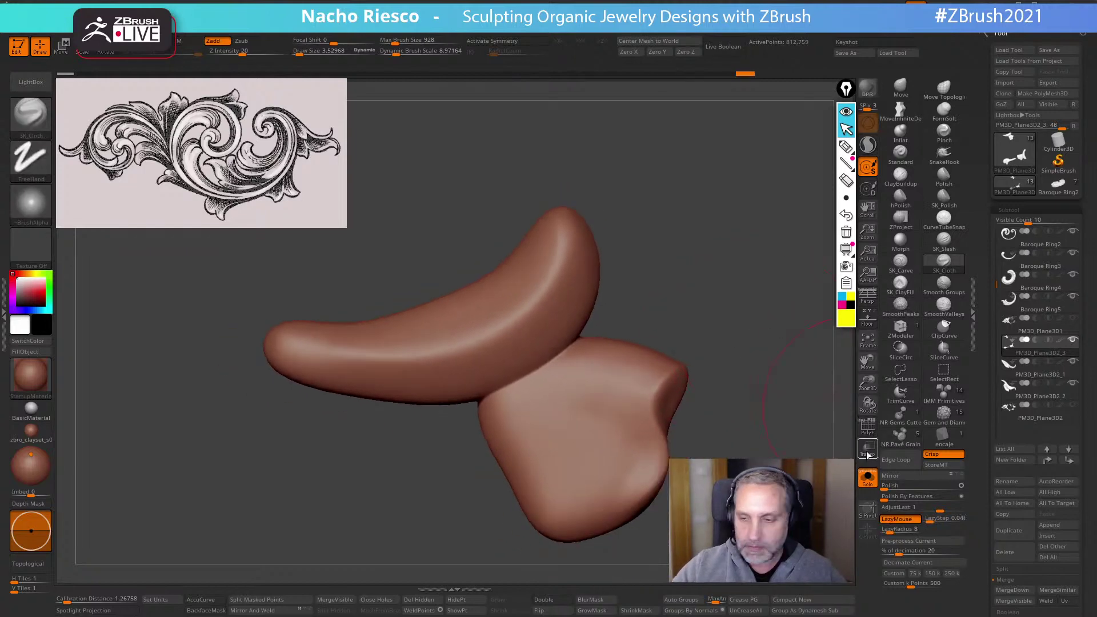
left_click(868, 479)
left_click(867, 318)
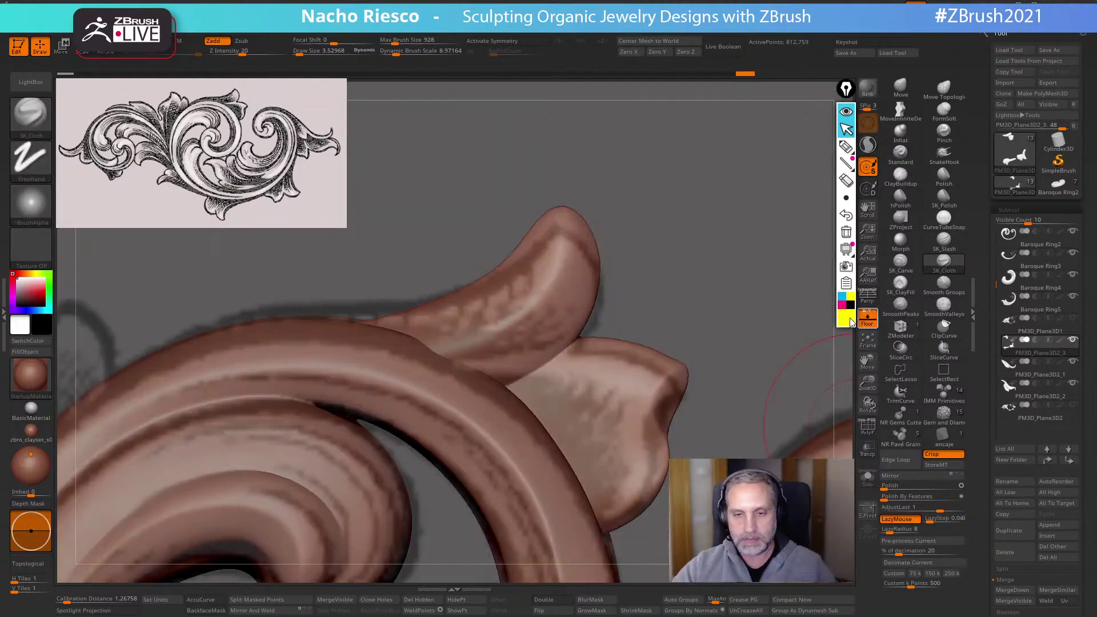
mouse_move(725, 325)
left_mouse_down("alt")
mouse_move(718, 250)
mouse_move(700, 276)
mouse_move(735, 260)
left_mouse_up("alt")
Reposition the leaf pair over the reference drawing with MoveInfiniteDepth, starting at draw size 38.63549
left_click(901, 110)
key("s")
left_click_drag(508, 361, 512, 362)
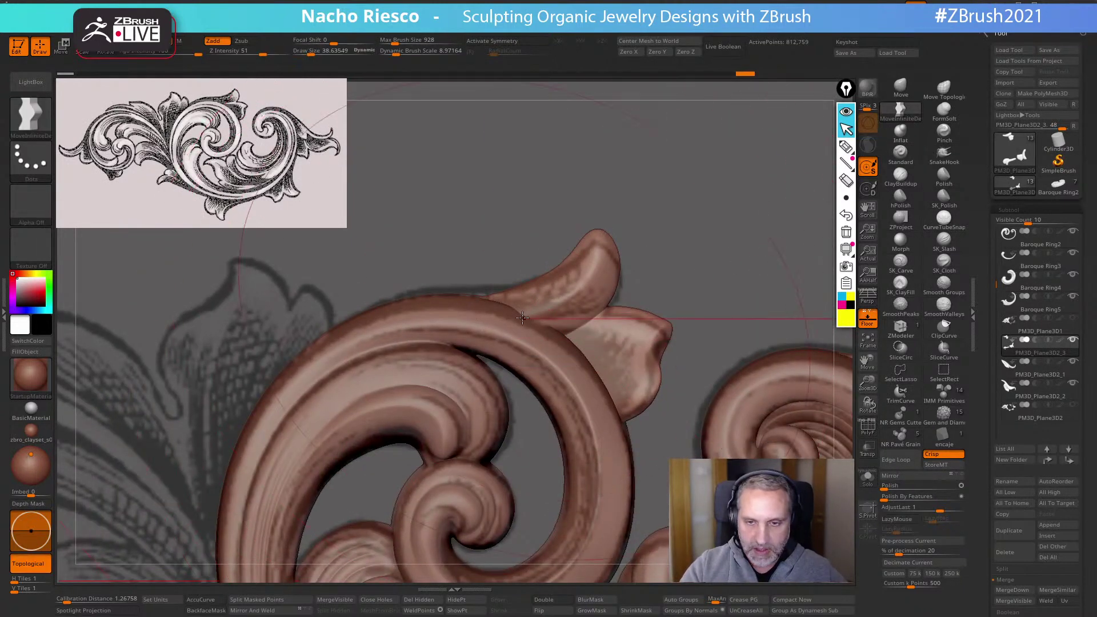
left_click_drag(607, 317, 599, 309)
key("s")
left_click_drag(579, 255, 574, 255)
left_click_drag(589, 244, 588, 257)
Fit the long leaf's tip and root to the reference with MoveInfiniteDepth, using draw size 12.61589 at the root
key("s")
left_click_drag(593, 246, 593, 260)
key("s")
left_click_drag(544, 291, 473, 308)
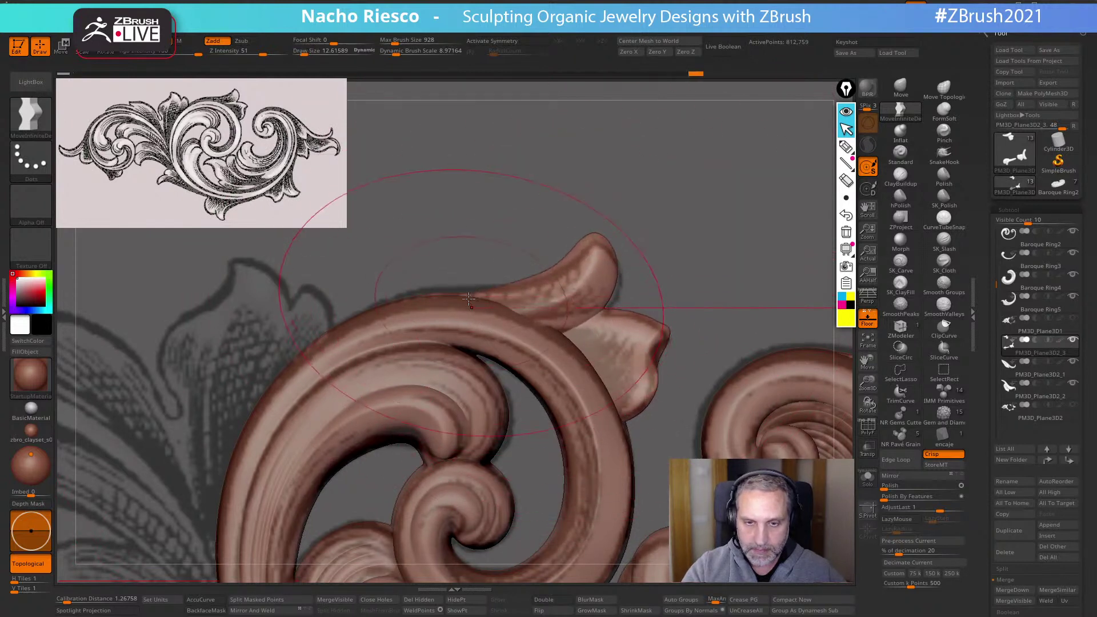
left_click_drag(595, 250, 596, 252)
Fine-tune the broad leaf's outer tip and the long leaf with MoveInfiniteDepth down to draw size 6.16262, and hide the floor reference
key("s")
left_click_drag(581, 308, 579, 308)
mouse_move(594, 310)
left_mouse_down()
mouse_move(603, 326)
mouse_move(618, 302)
mouse_move(669, 329)
mouse_move(664, 336)
left_mouse_up()
key("s")
left_click_drag(526, 277, 481, 302)
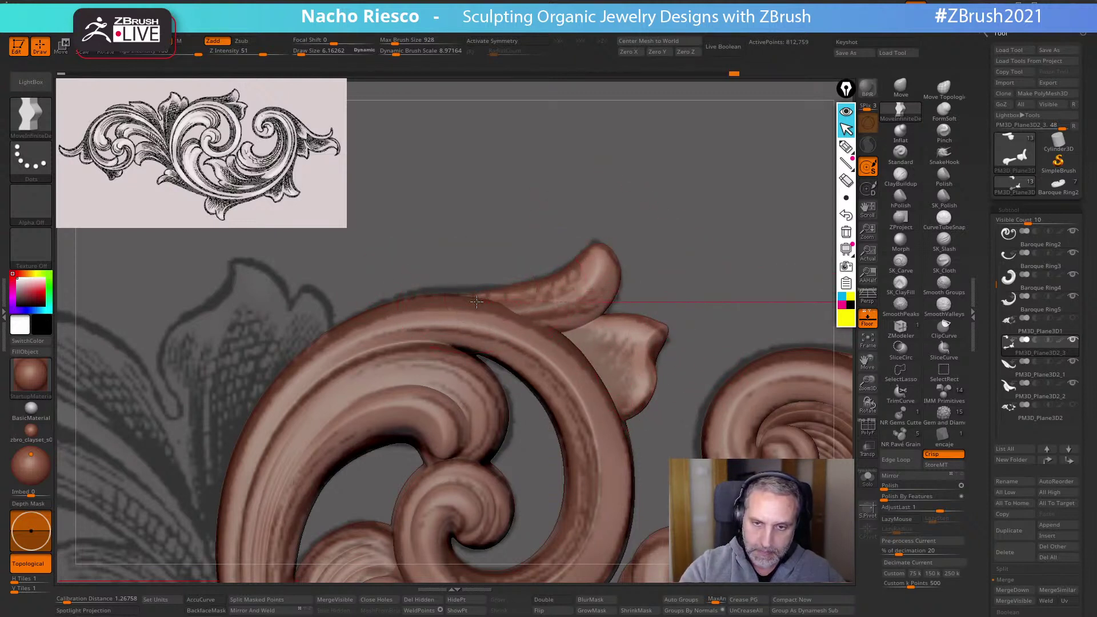
left_click_drag(589, 269, 594, 260)
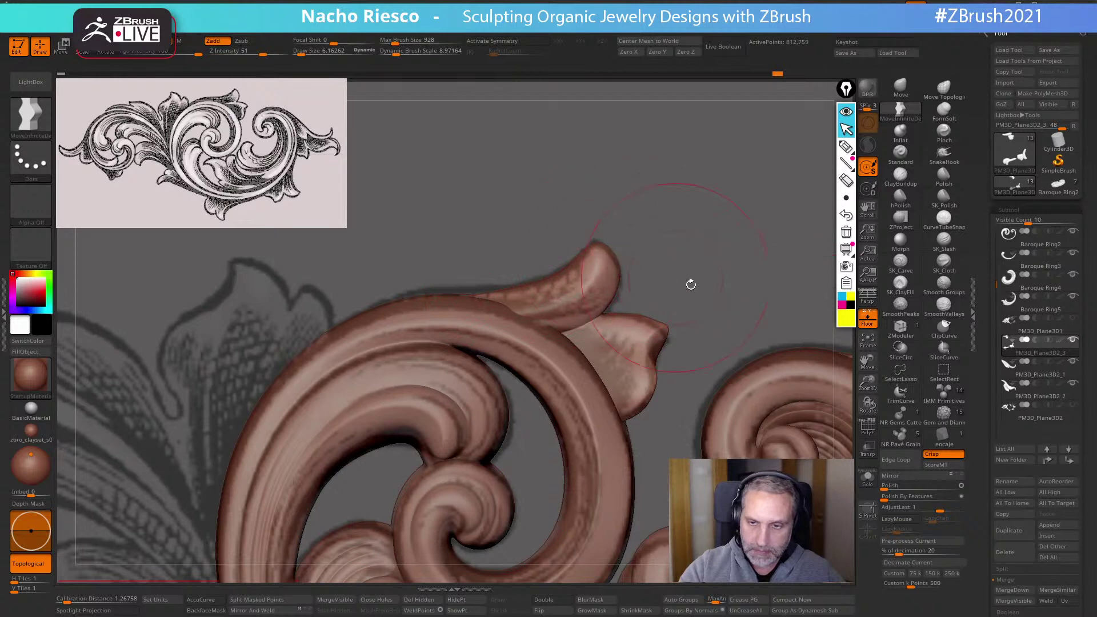
left_click_drag(743, 302, 863, 448, "alt")
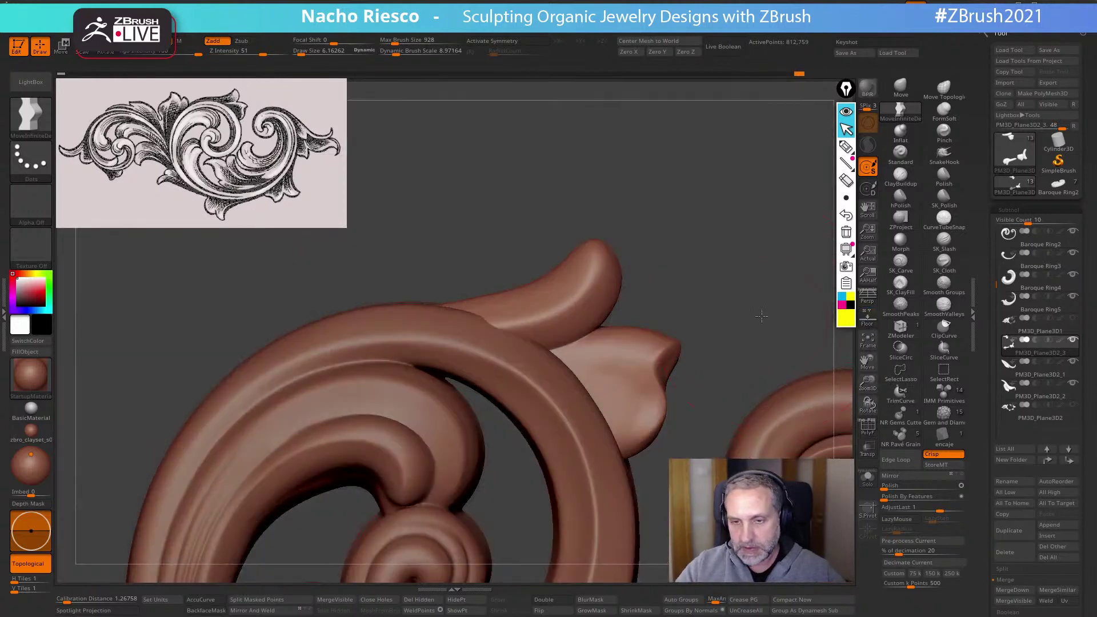
Turn off BackfaceMask and deepen the broad leaf's folded outer edge with the Move brush at draw size 1.82601
mouse_move(756, 314)
left_mouse_down()
mouse_move(823, 335)
mouse_move(749, 347)
mouse_move(759, 343)
left_mouse_up()
left_click(900, 86)
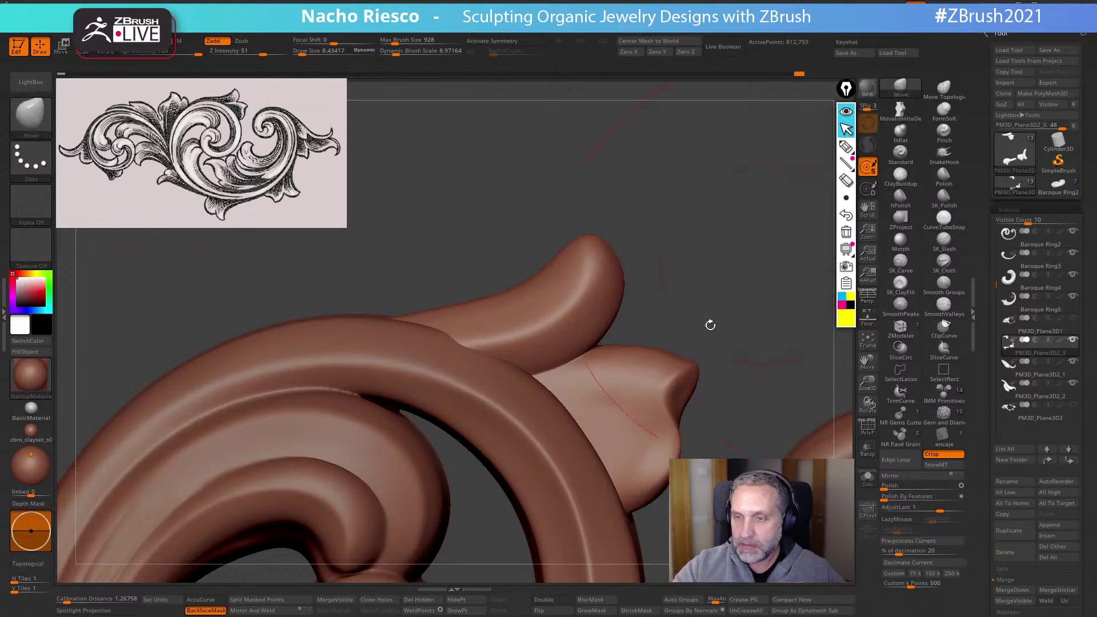
key("s")
mouse_move(709, 394)
left_mouse_down()
mouse_move(665, 399)
mouse_move(684, 373)
mouse_move(675, 398)
mouse_move(675, 381)
left_mouse_up()
left_click(211, 612)
key("s")
key("s")
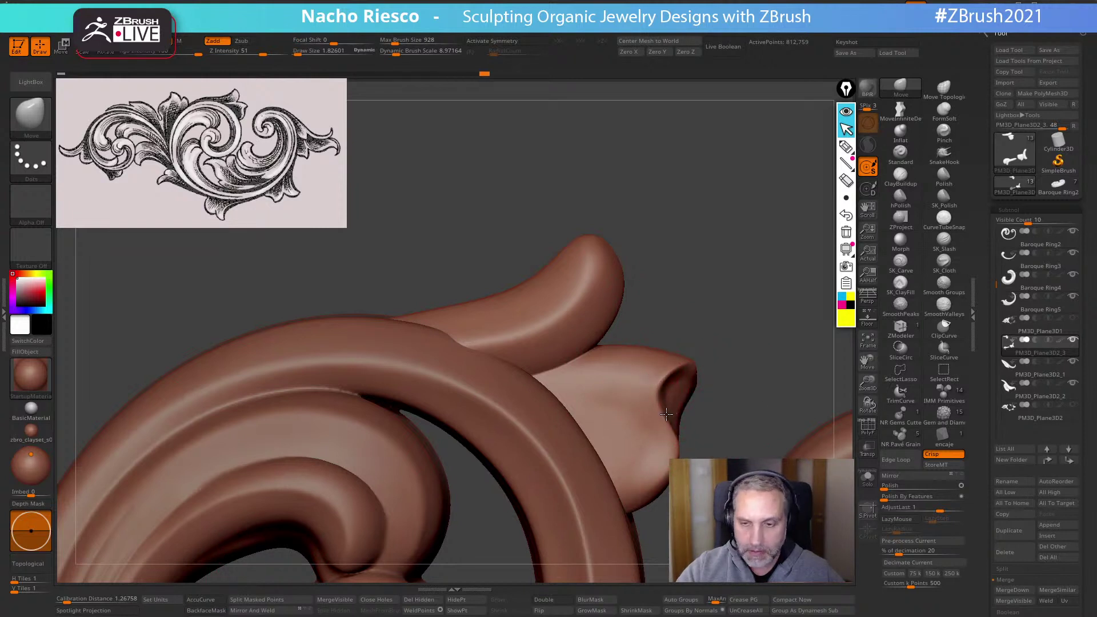
left_click_drag(656, 485, 651, 489)
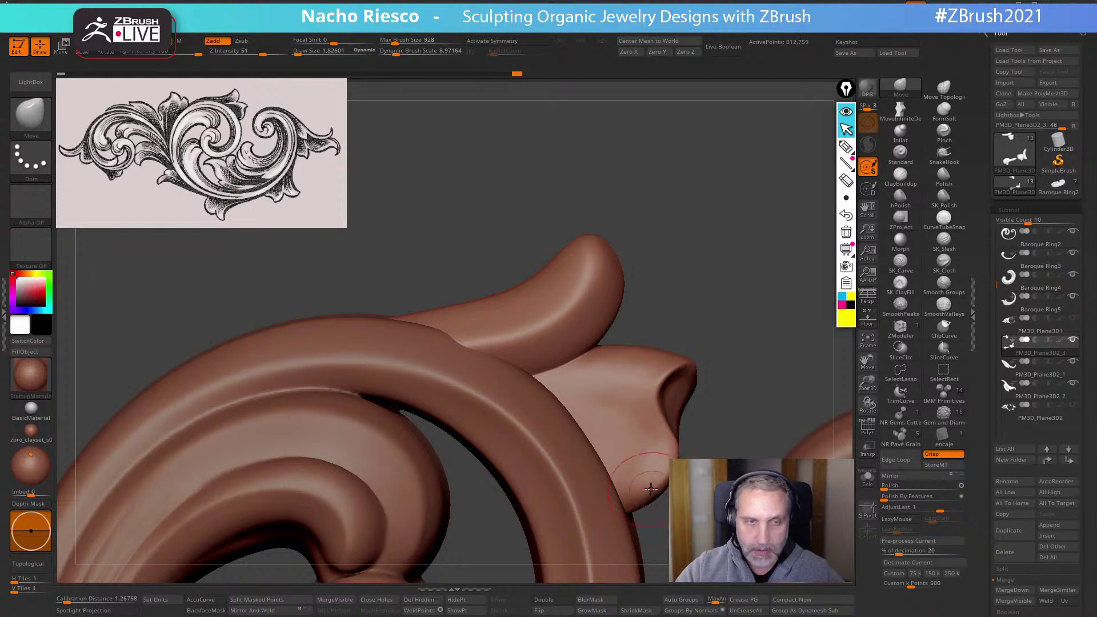
left_click_drag(708, 430, 702, 397, "alt")
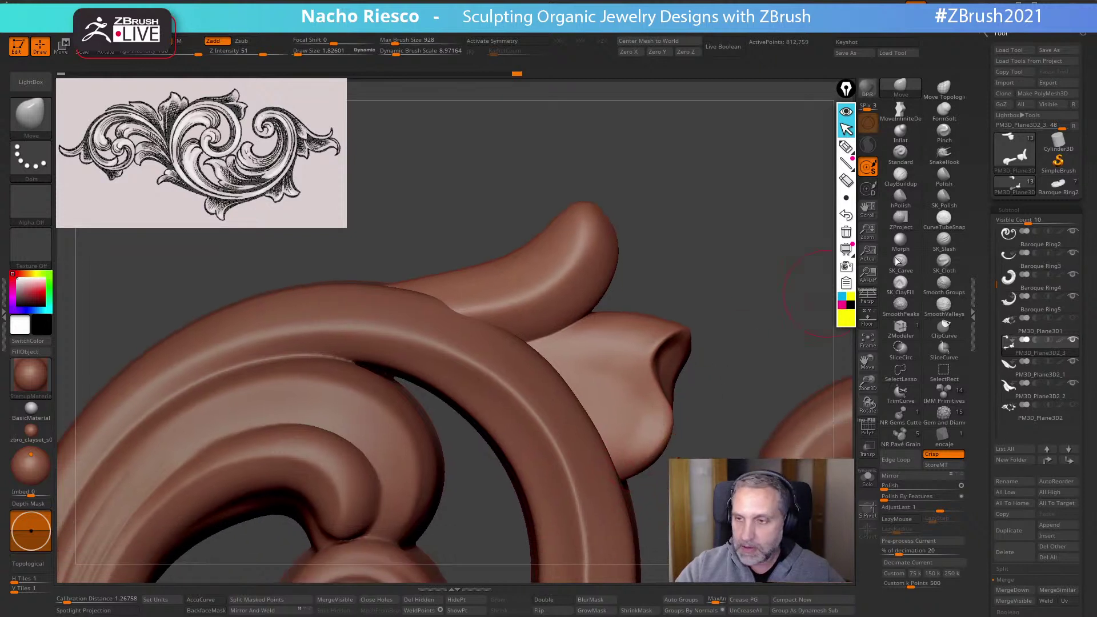
Carve a groove alongside the broad leaf's folded edge with ClayBuildup at draw size 1.05162, redoing the first stroke, and smooth it
left_click(899, 176)
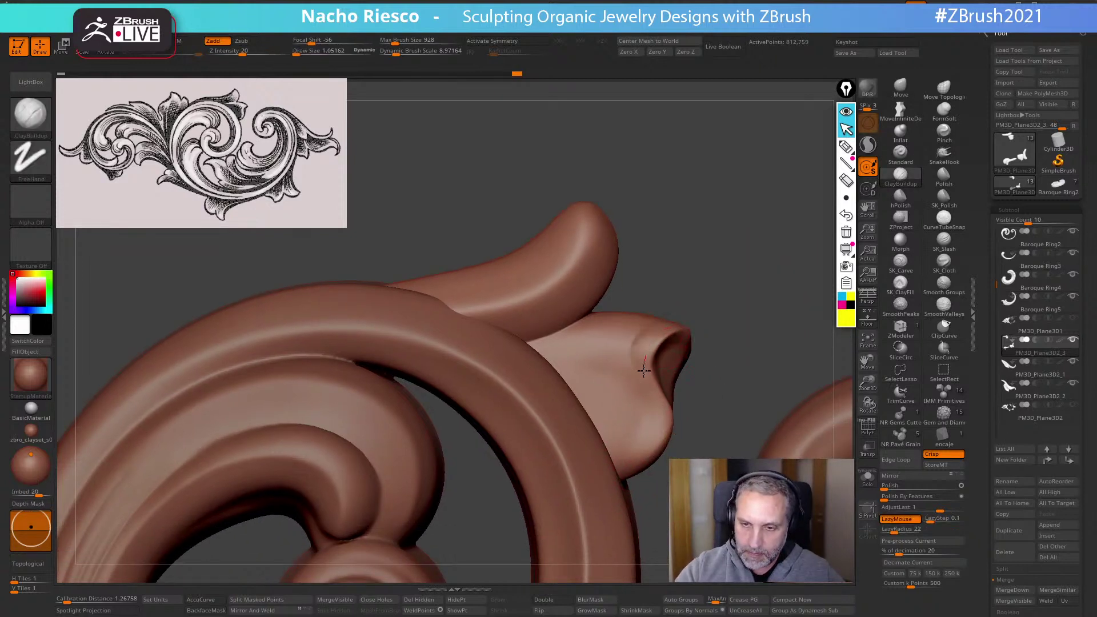
left_click_drag(643, 371, 641, 456)
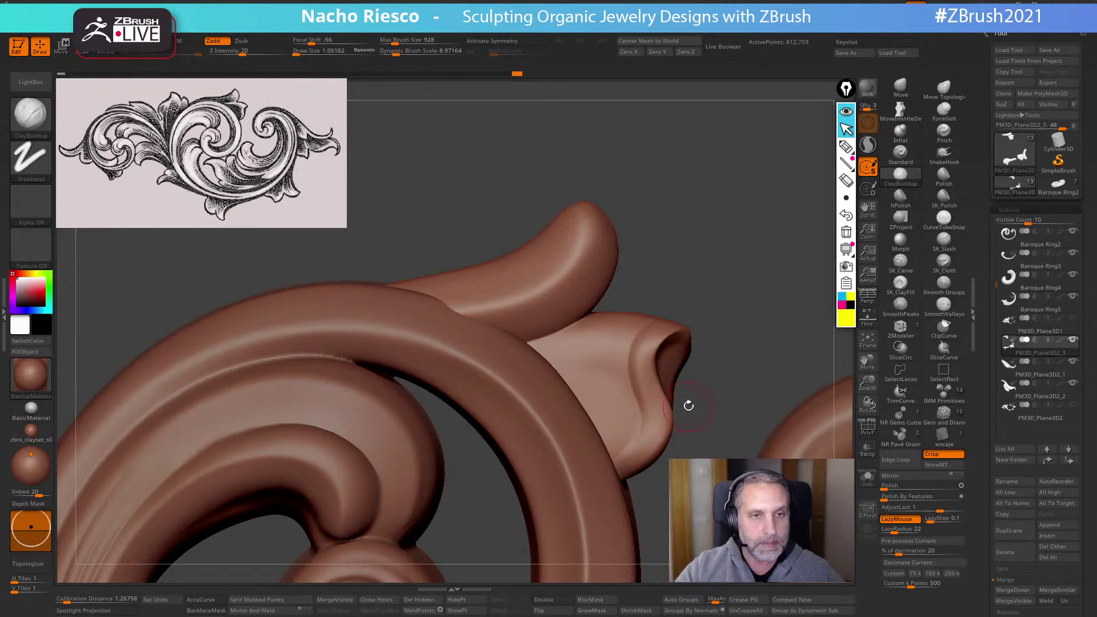
key("ctrl+z")
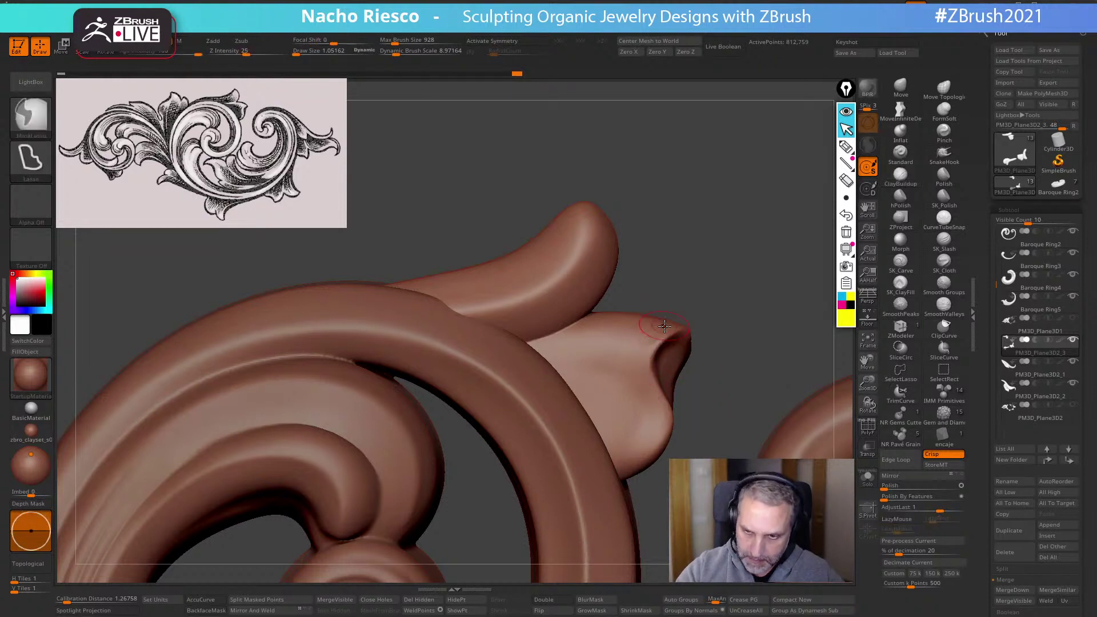
mouse_move(656, 328)
left_mouse_down()
mouse_move(635, 365)
mouse_move(643, 456)
left_mouse_up()
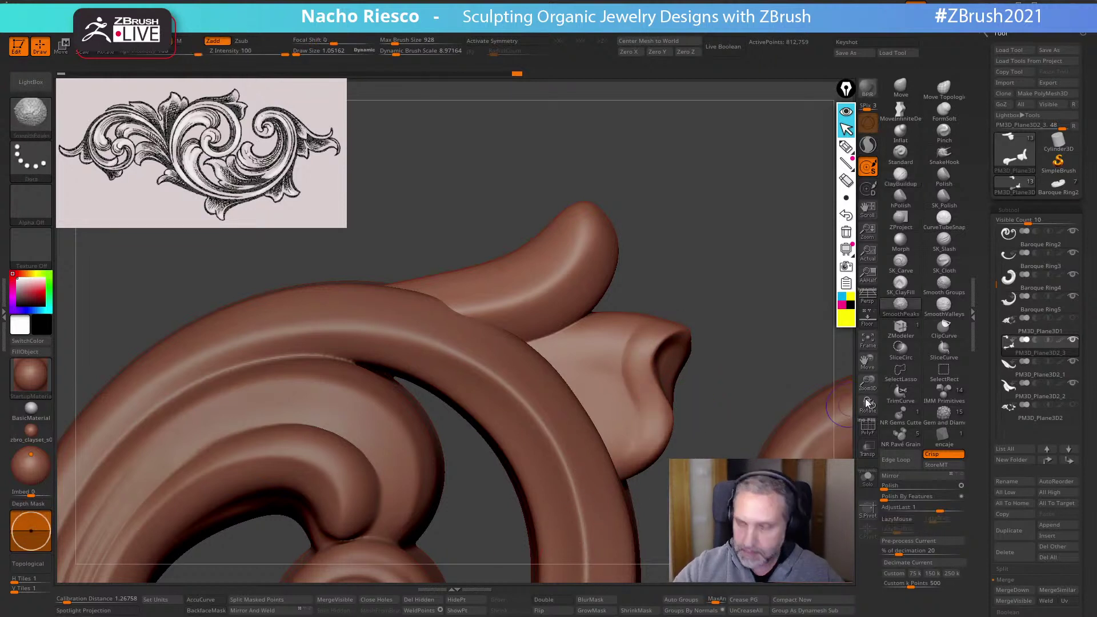
left_click(944, 306, "shift")
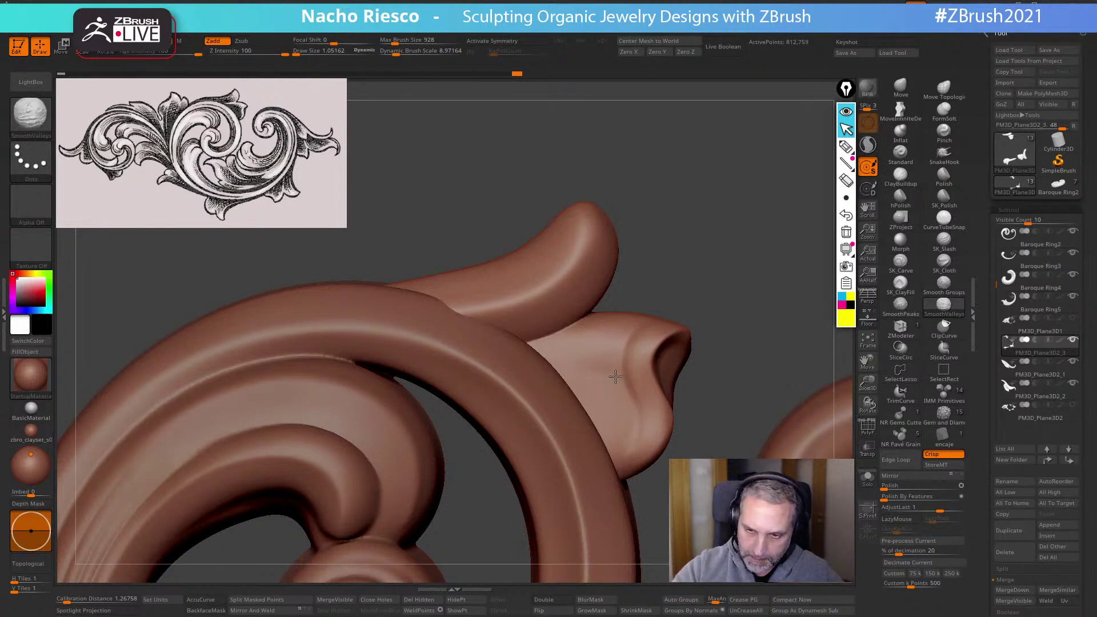
Blend the broad leaf's groove into its surface with SK_ClayFill at draw size 1.82601 and smooth it with SmoothValleys
left_click(901, 284)
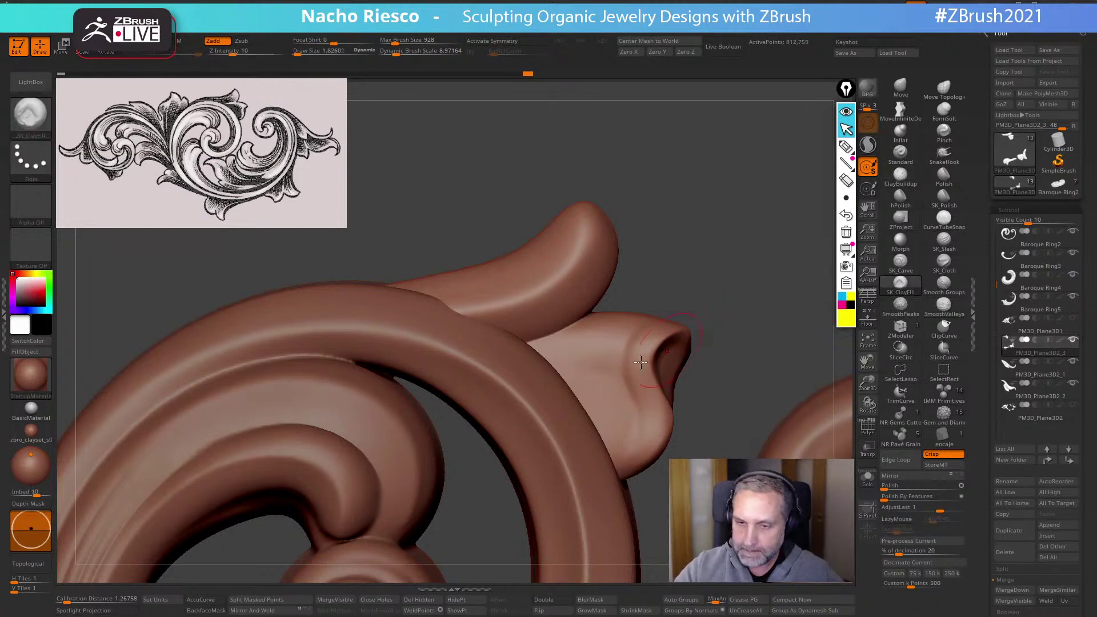
left_click_drag(640, 326, 612, 338)
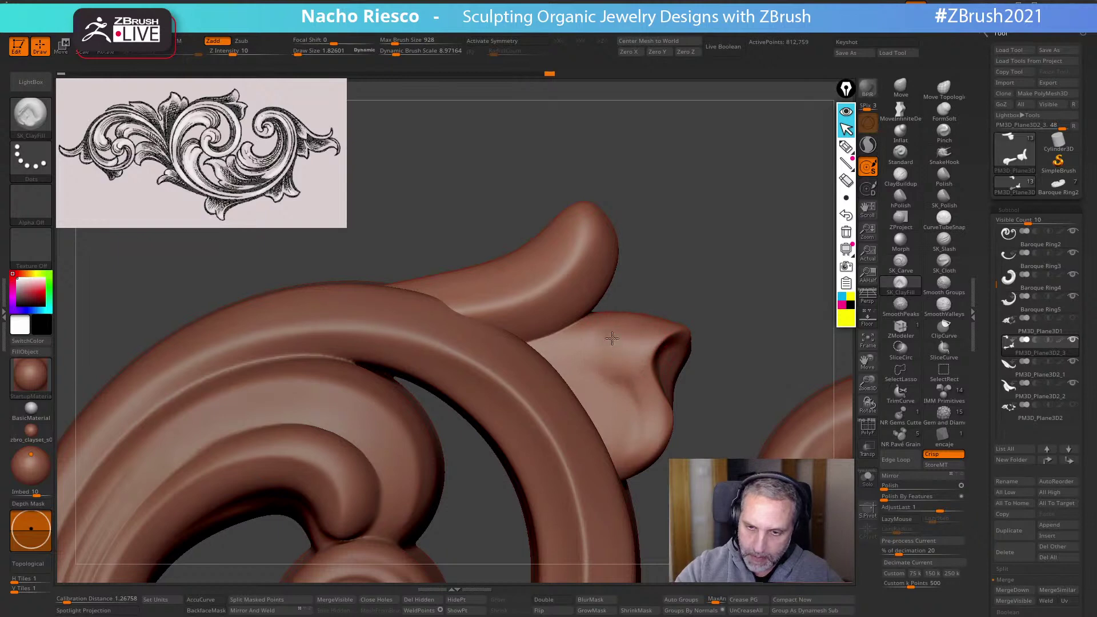
key("shift")
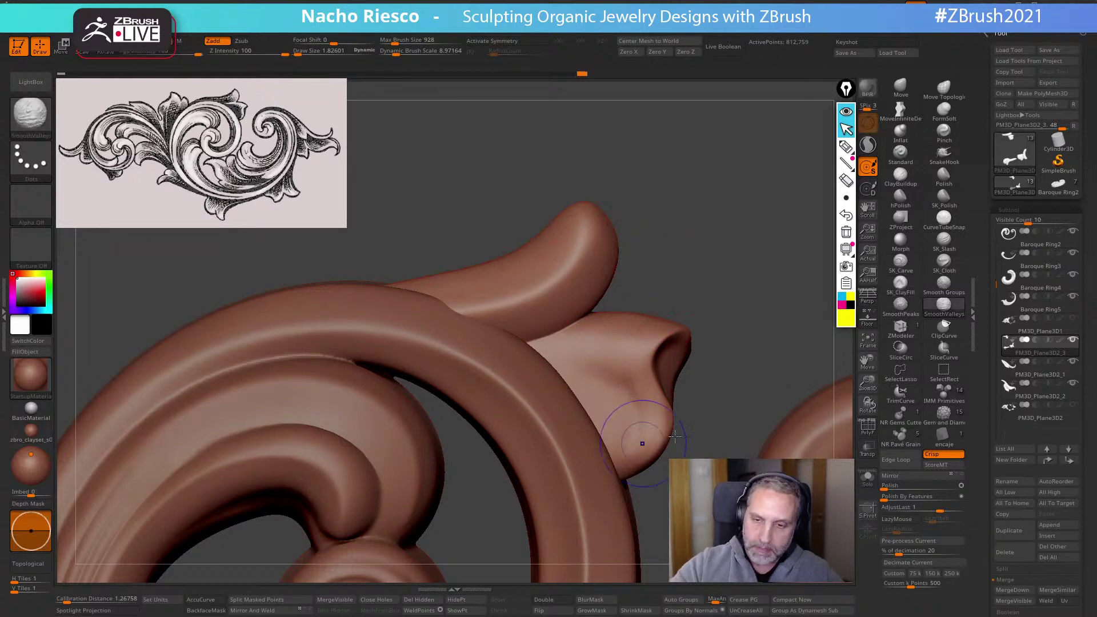
left_click(946, 313, "shift")
key("shift")
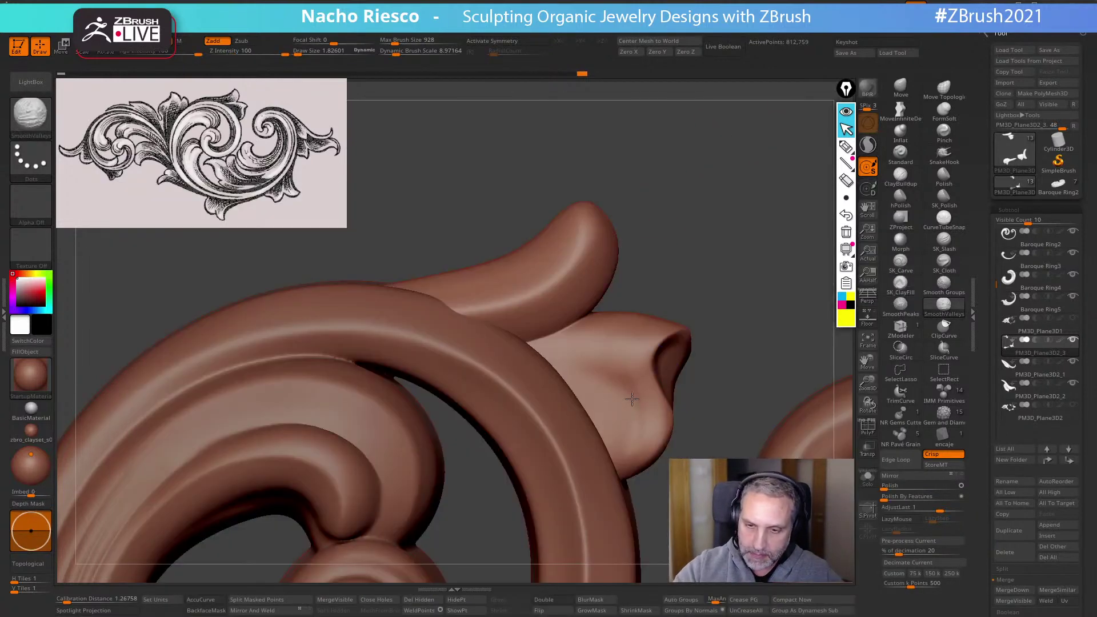
Inspect the leaf pair's mesh density with the wireframe shown
left_click_drag(695, 269, 734, 284)
left_click(867, 427)
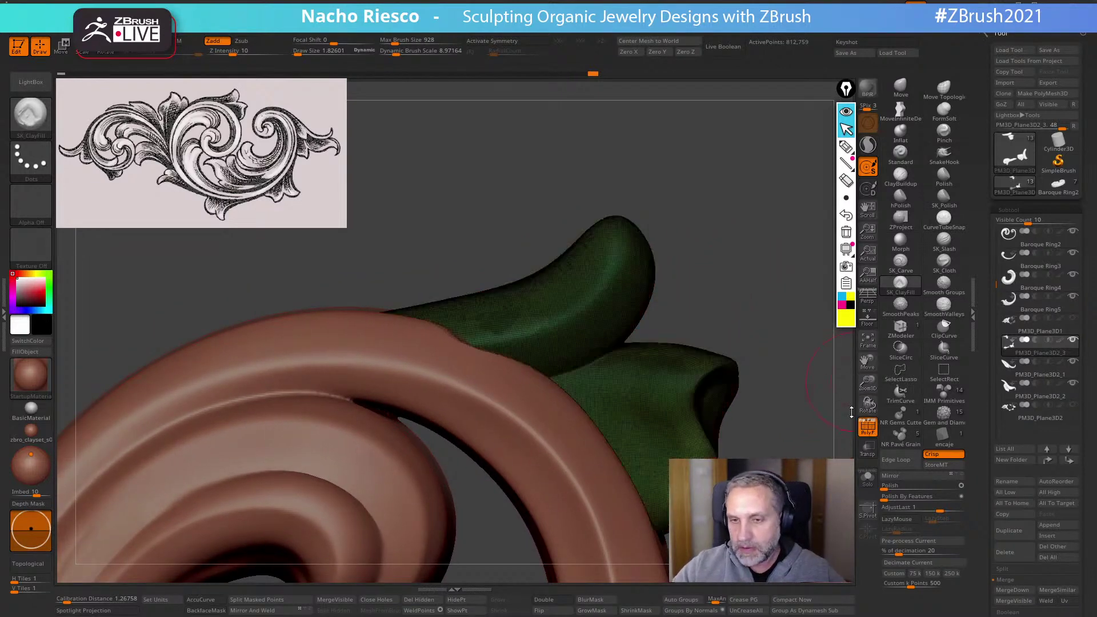
left_click_drag(787, 353, 778, 420, "alt")
left_click(867, 427)
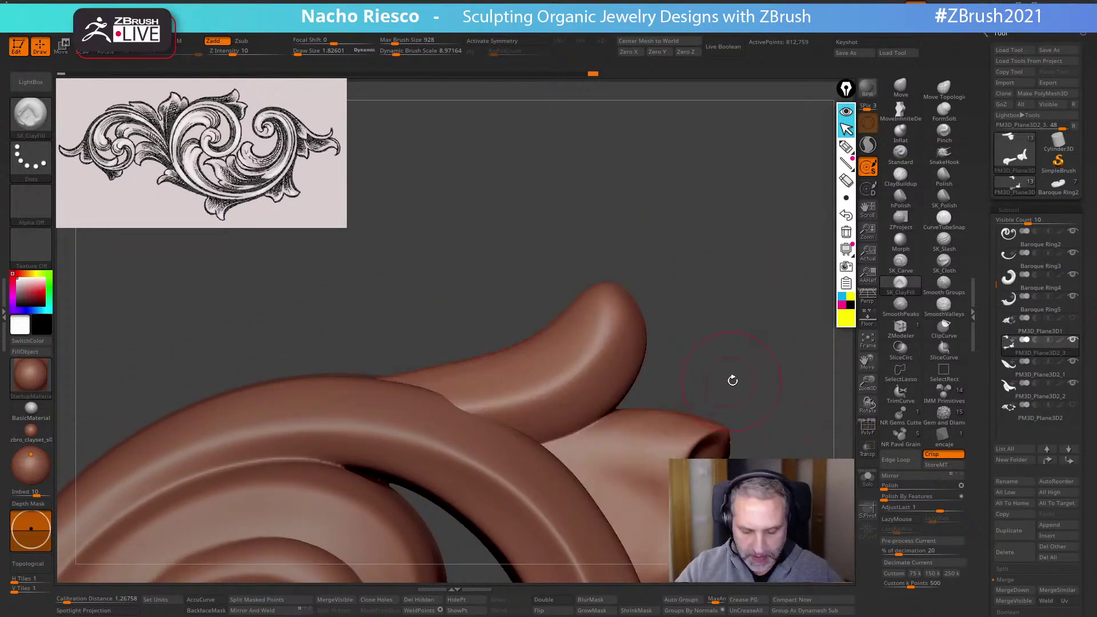
Reshape the long leaf's tip into a narrower point with a Transpose line
key("w")
key("y")
left_click_drag(600, 330, 631, 248)
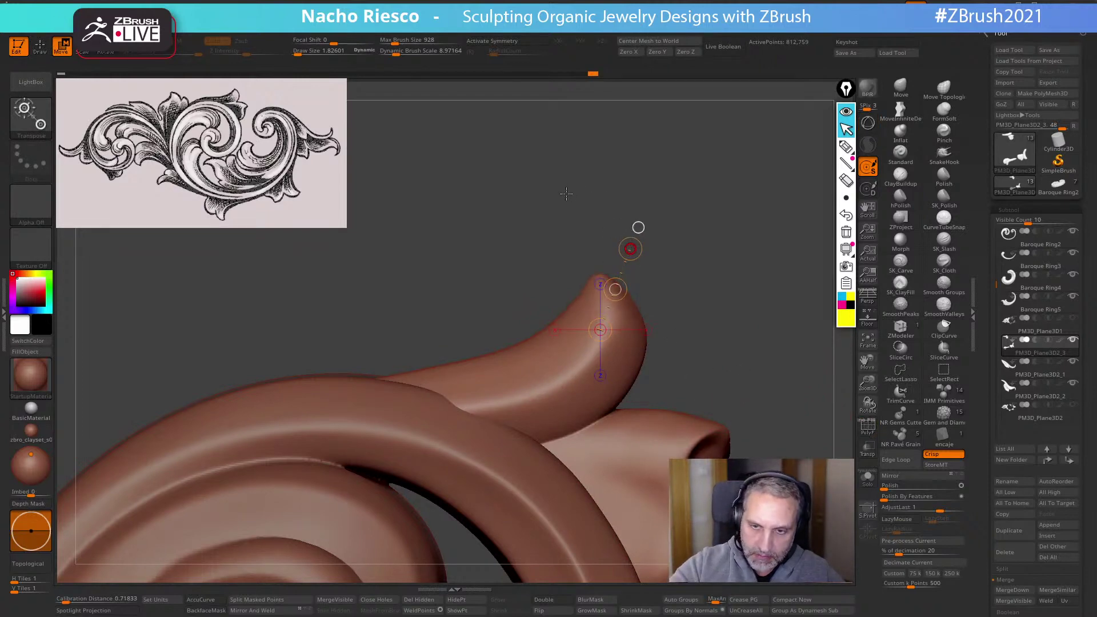
key("q")
left_click_drag(730, 344, 696, 181, "alt")
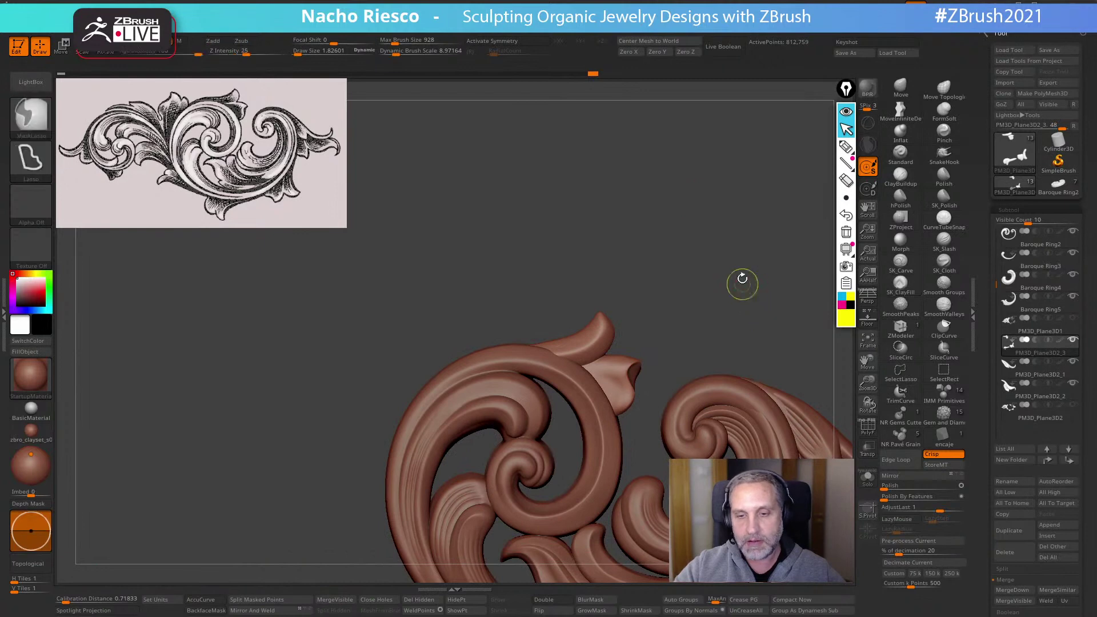
Push the leaf pair's front surface back behind the large scroll in side view with the Move brush at draw size 8.43417
mouse_move(742, 279)
left_mouse_down("shift")
mouse_move(748, 371)
mouse_move(719, 416)
left_mouse_up("shift")
left_click(900, 87)
key("s")
left_click_drag(562, 329, 565, 329)
left_click_drag(556, 329, 569, 332)
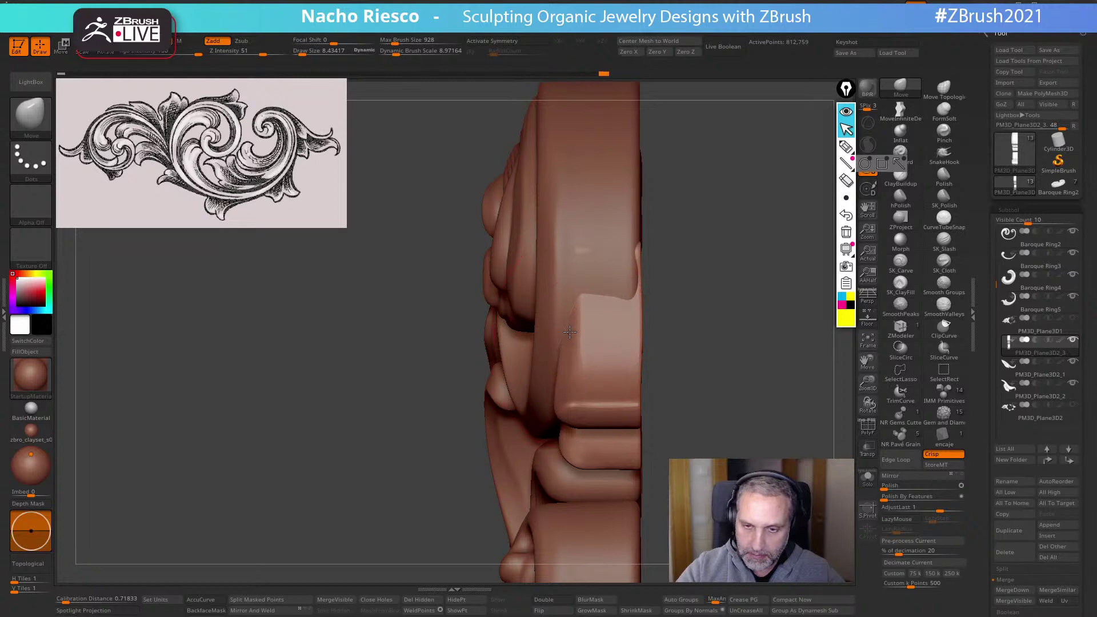
mouse_move(583, 247)
left_mouse_down()
mouse_move(598, 242)
mouse_move(734, 303)
left_mouse_up()
Refine the leaf pair's depth and side profile with the Move brush at draw size 4.30407 and soften it with SmoothPeaks
key("s")
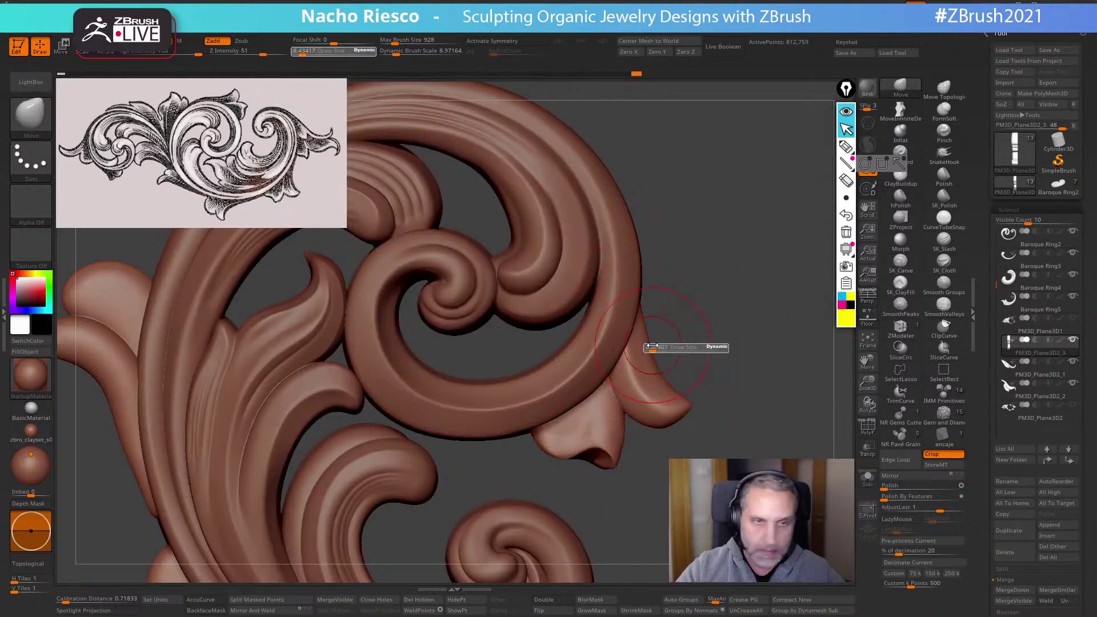
left_click_drag(652, 346, 648, 340)
mouse_move(725, 344)
left_mouse_down()
mouse_move(796, 352)
mouse_move(769, 375)
left_mouse_up()
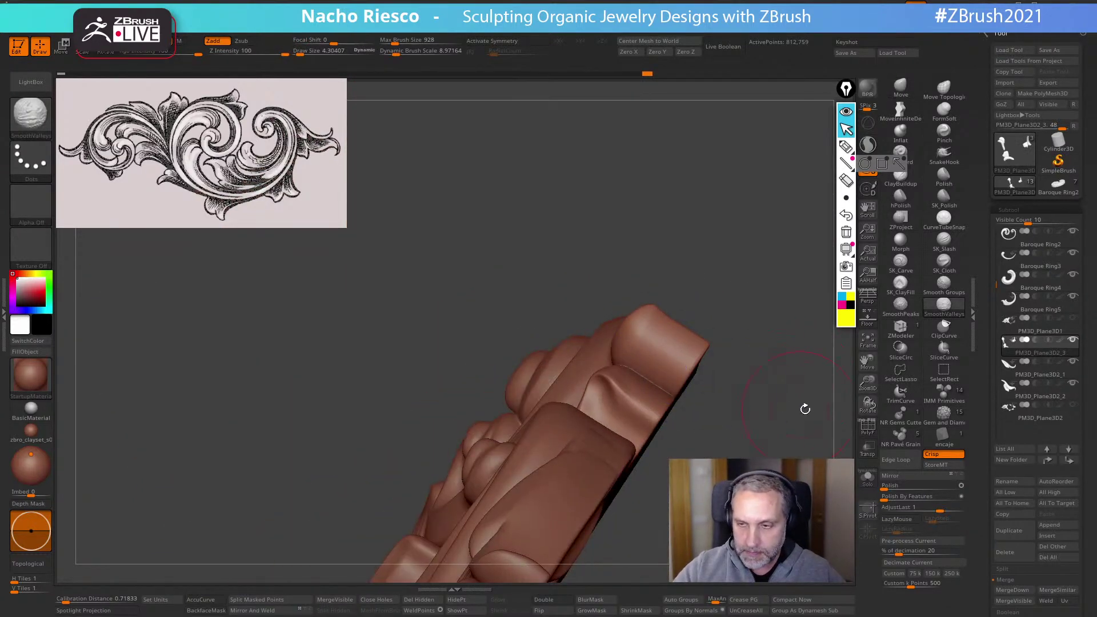
left_click(903, 309, "shift")
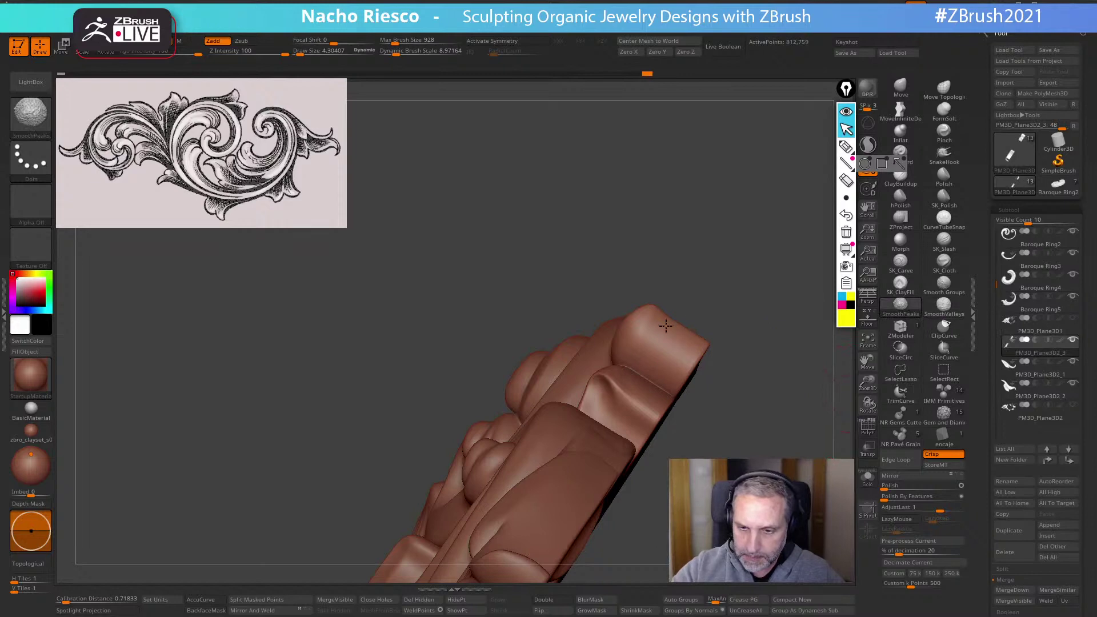
left_click_drag(639, 431, 669, 352)
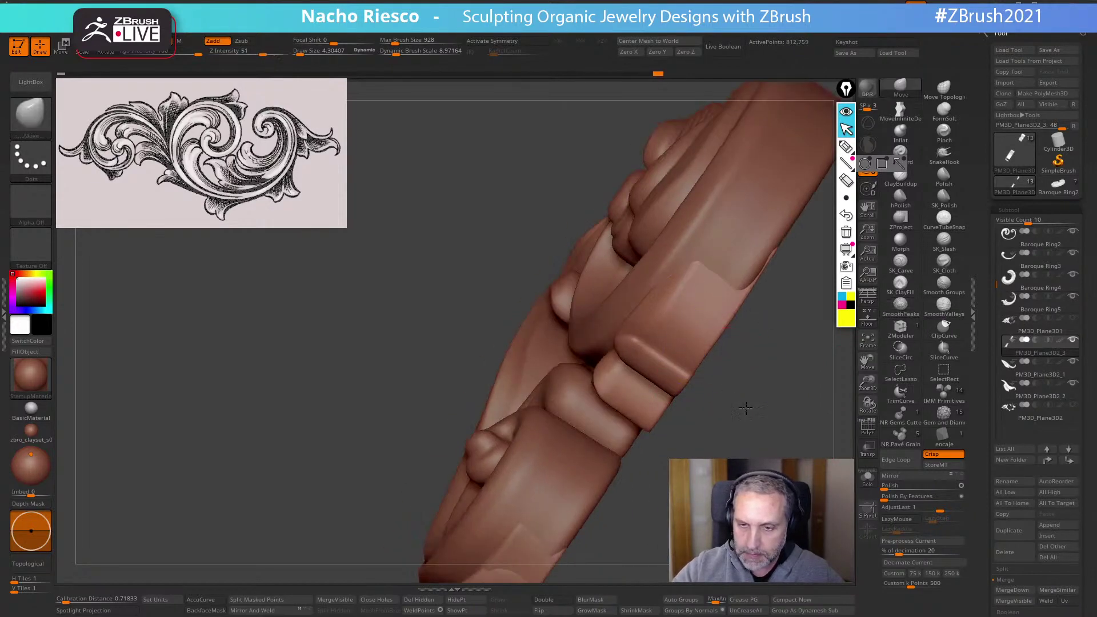
Refine the short leaf's folded lip with the Move brush at draw sizes 3.52968 and 2.85854, and soften it with SmoothPeaks
mouse_move(727, 288)
left_mouse_down("shift")
mouse_move(801, 402)
mouse_move(611, 358)
mouse_move(742, 365)
mouse_move(811, 324)
mouse_move(748, 385)
left_mouse_up("shift")
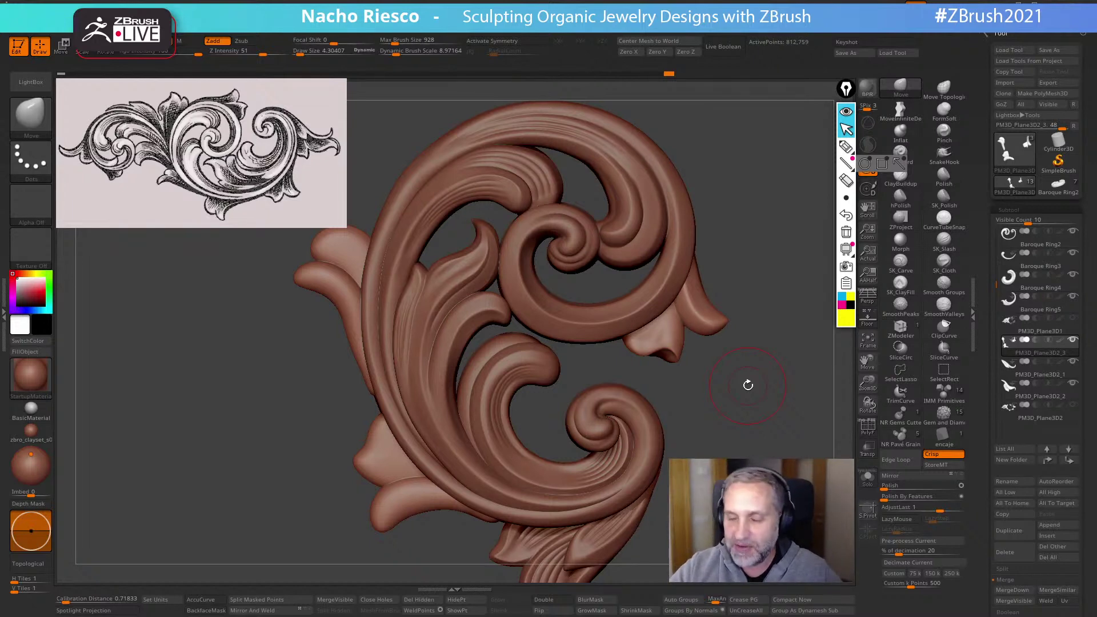
left_click_drag(748, 385, 822, 417)
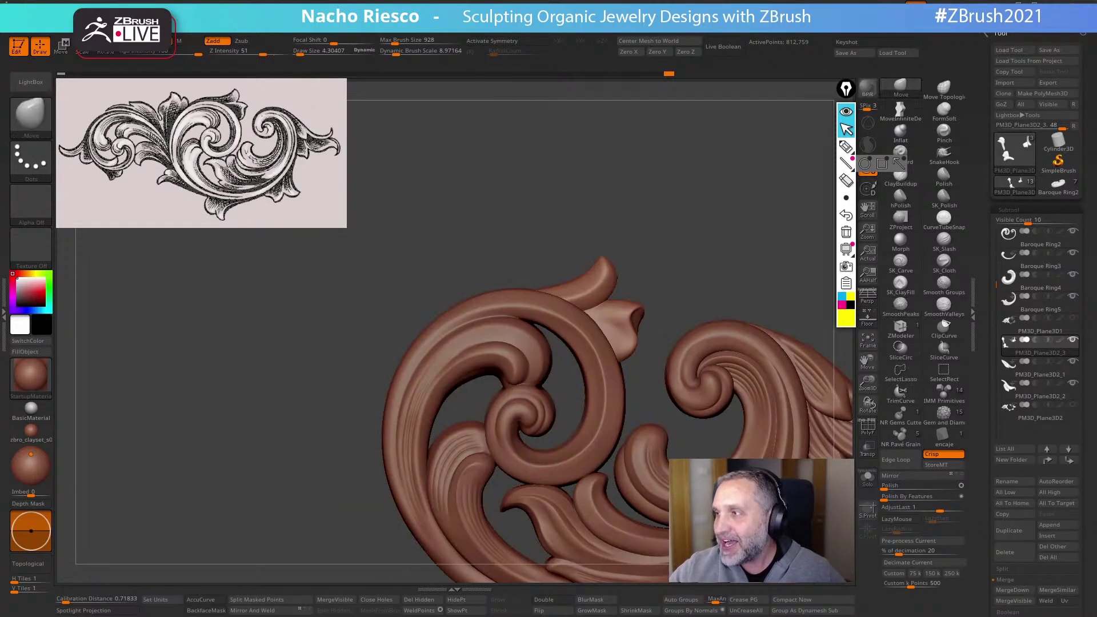
left_click_drag(780, 361, 713, 247)
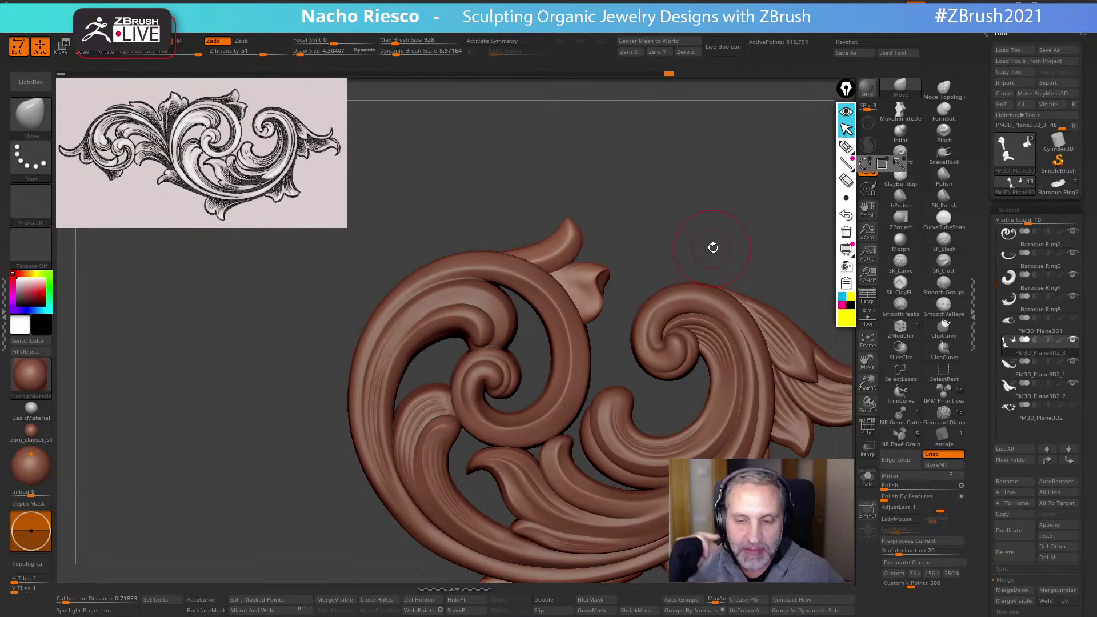
mouse_move(721, 193)
left_mouse_down("alt")
mouse_move(727, 207)
mouse_move(676, 232)
mouse_move(694, 279)
mouse_move(617, 329)
mouse_move(544, 324)
left_mouse_up("alt")
key("s")
left_click(607, 337)
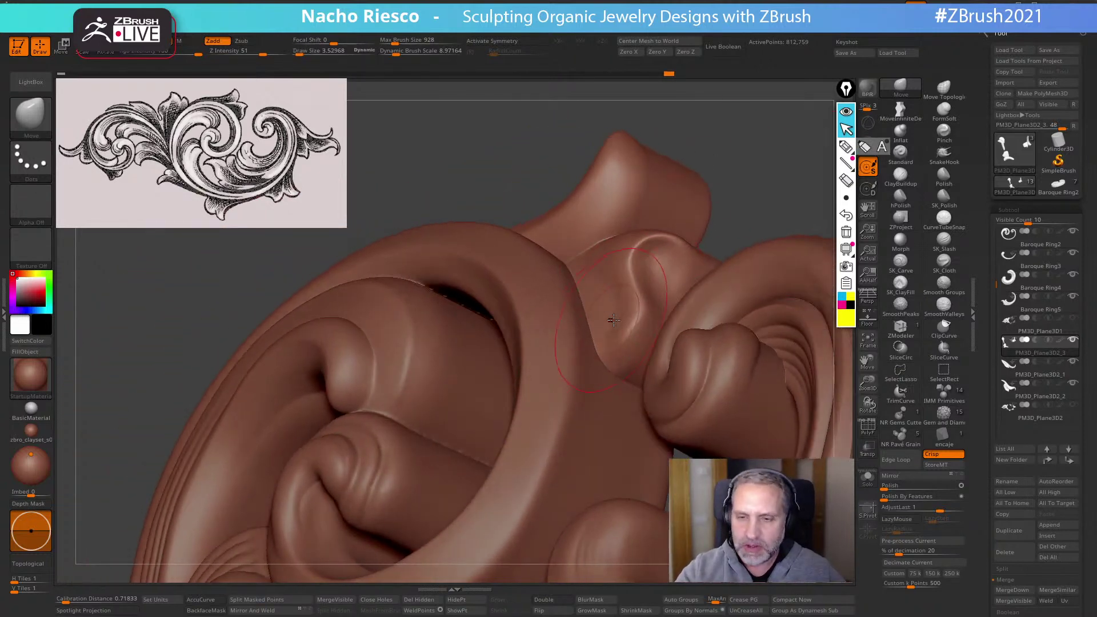
left_click_drag(613, 366, 627, 357)
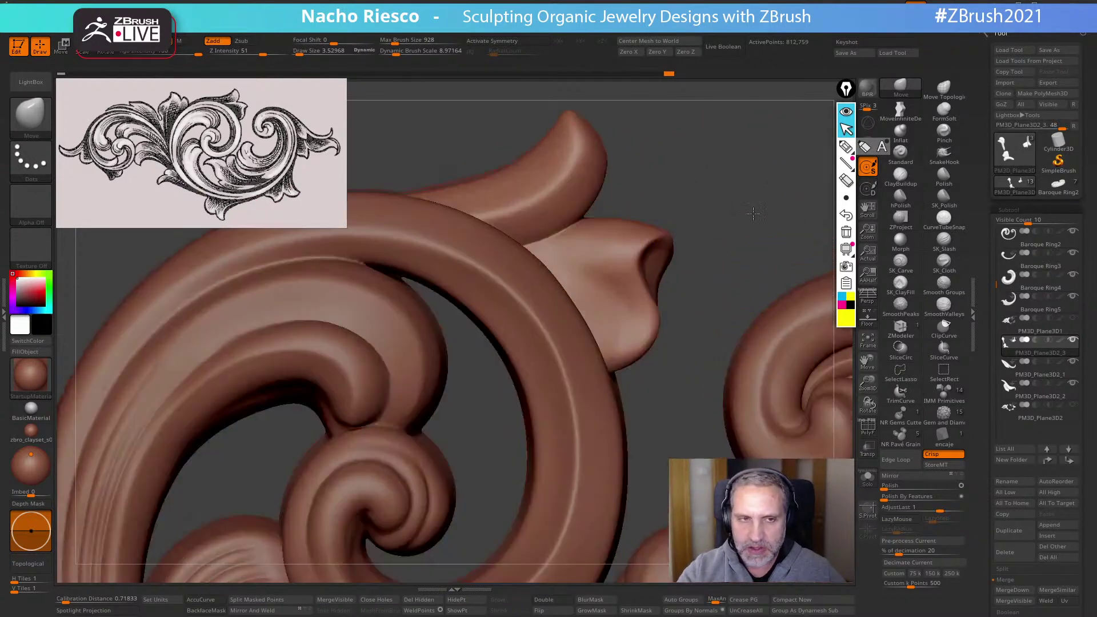
key("s")
left_click(634, 330)
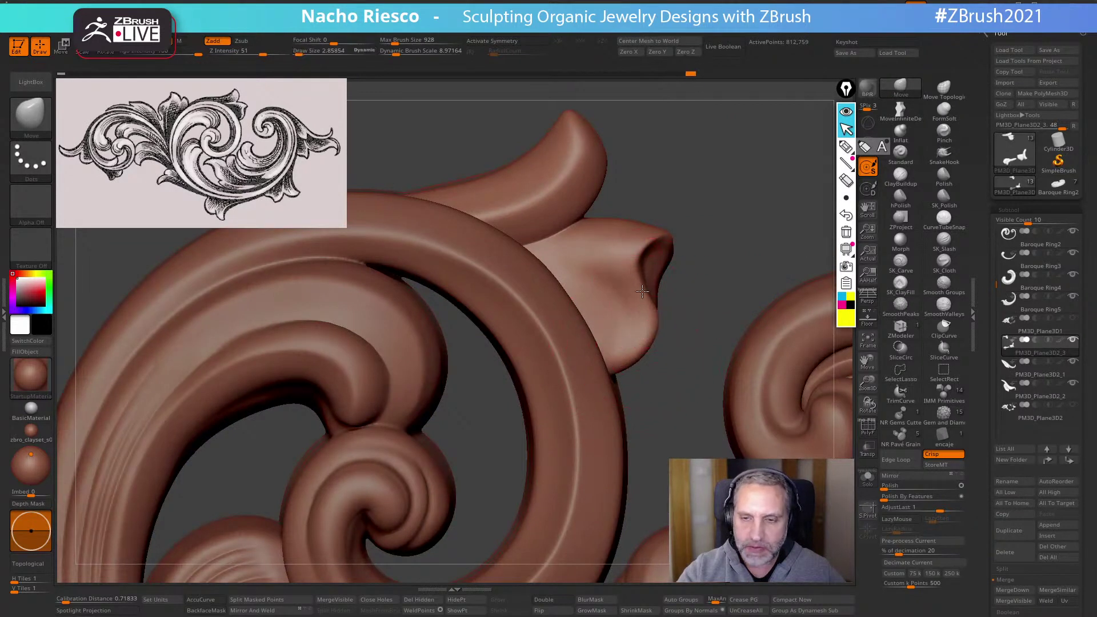
key("s")
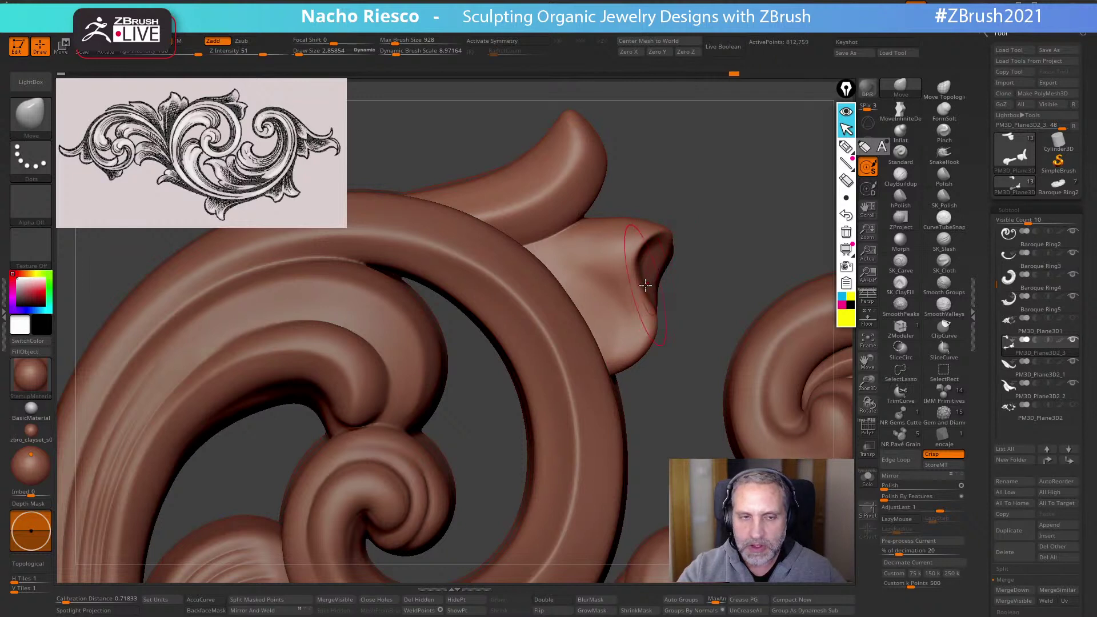
key("shift")
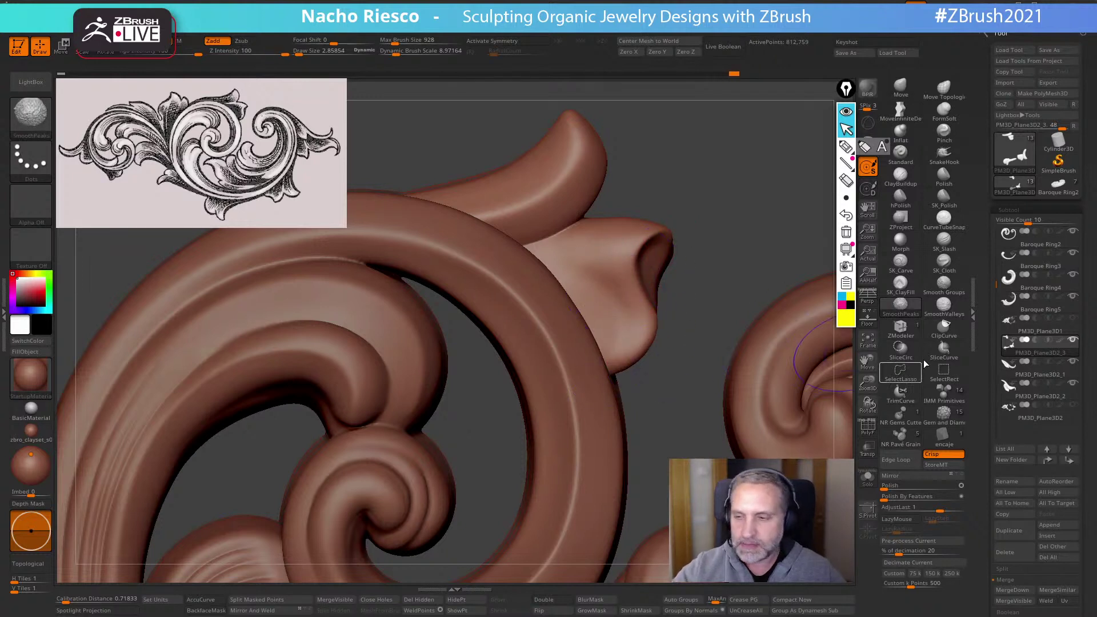
key("shift")
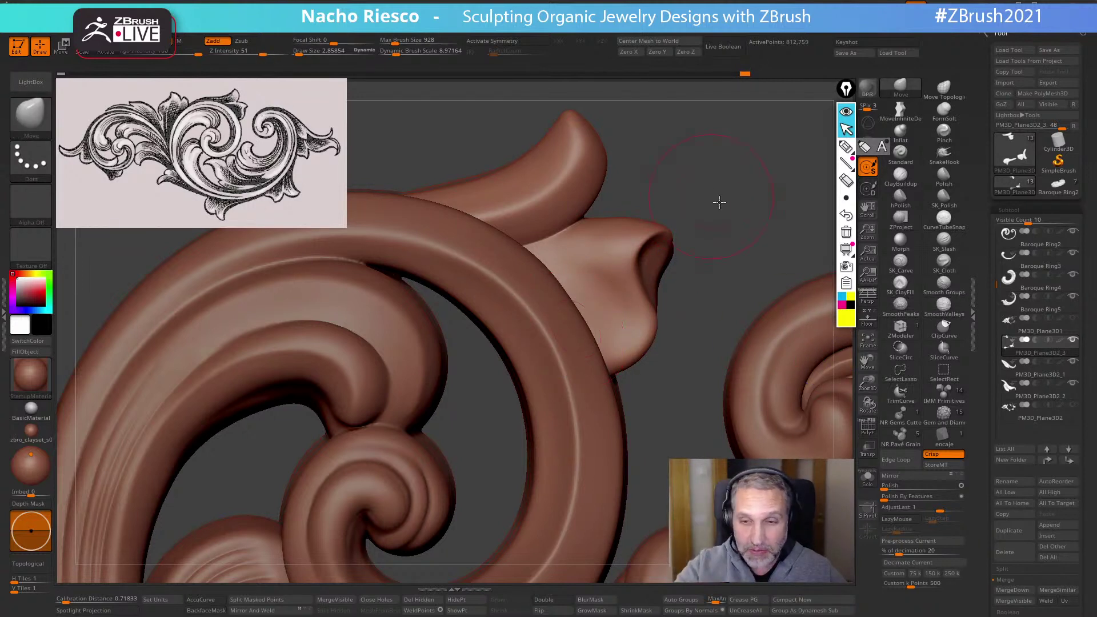
Carve a crease along the short leaf's upper edge with SK_Slash at draw size 3.52968, isolating the leaf pair for the stroke
right_click_drag(575, 327, 599, 368, "alt")
left_click(944, 240)
key("s")
left_click_drag(589, 272, 713, 273)
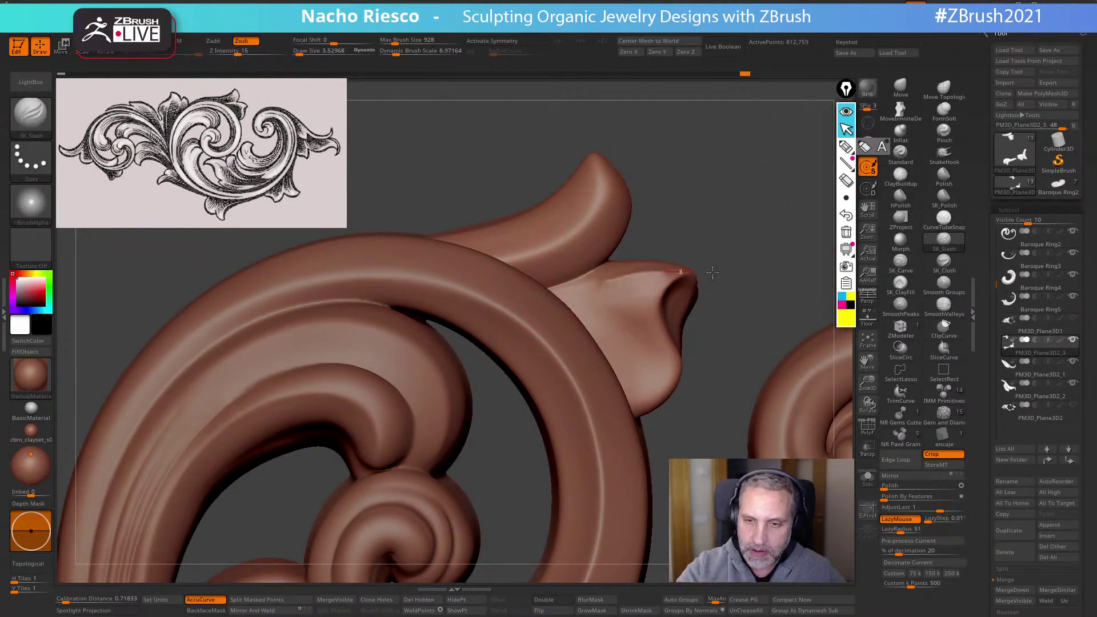
right_click_drag(713, 272, 725, 323)
key("ctrl+z")
left_click(867, 478)
mouse_move(571, 303)
left_mouse_down("shift")
mouse_move(548, 286)
mouse_move(663, 260)
left_mouse_up("shift")
left_click_drag(743, 247, 679, 251)
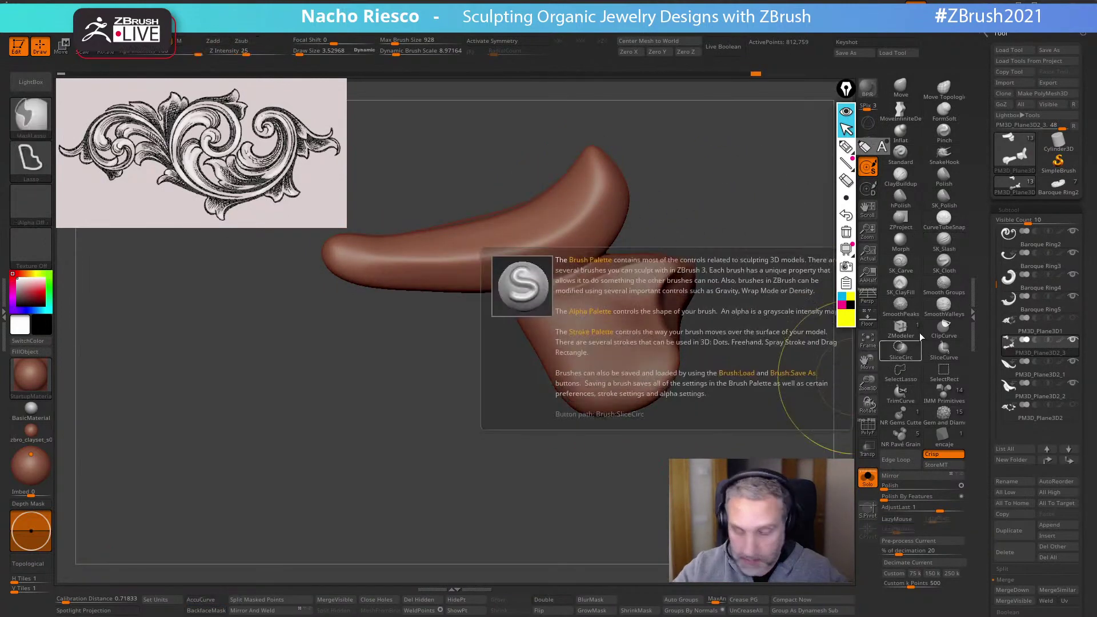
left_click(900, 304)
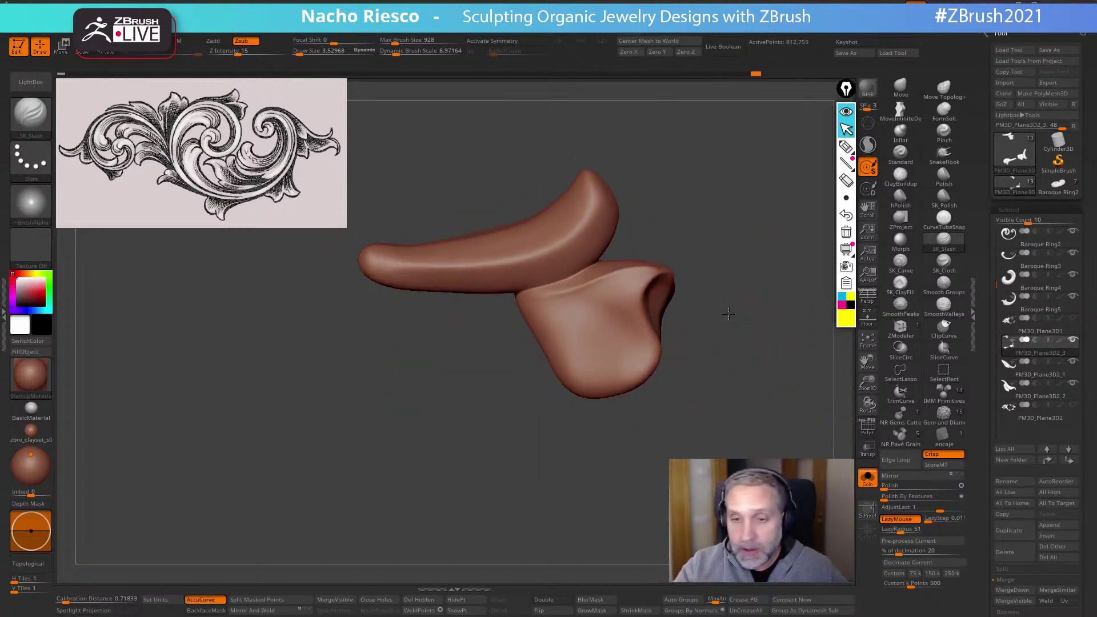
left_click(867, 479)
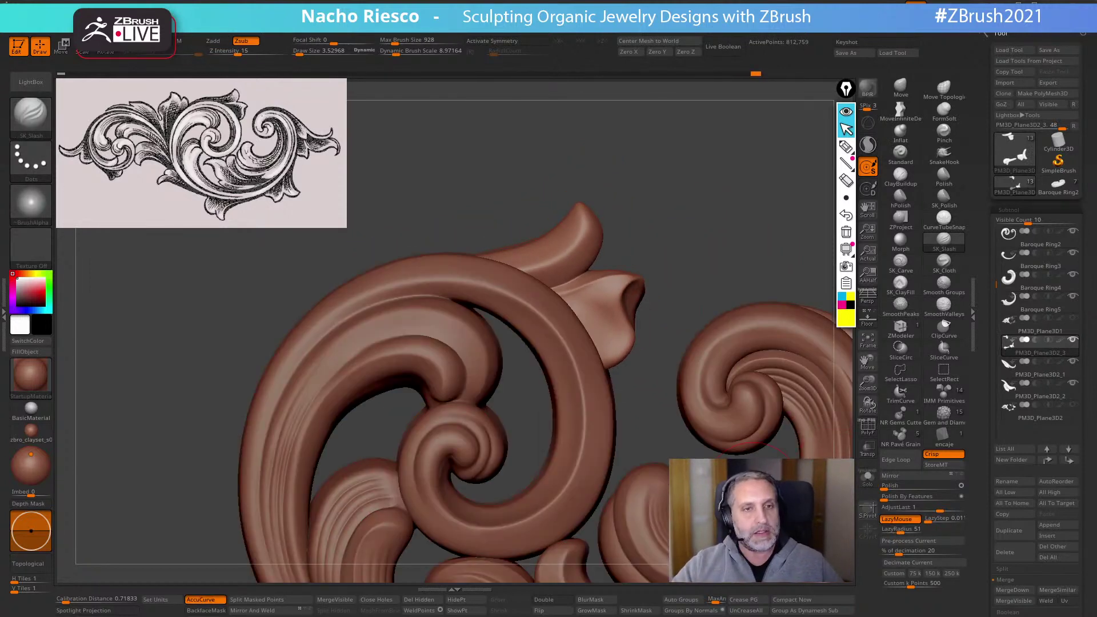
Extend the long leaf's base along the large scroll's outer curve with the Move Infinite Depth brush at draw sizes 7.24677 and 5.18172
right_click_drag(698, 200, 781, 233, "alt")
left_click(868, 478)
left_click(868, 478)
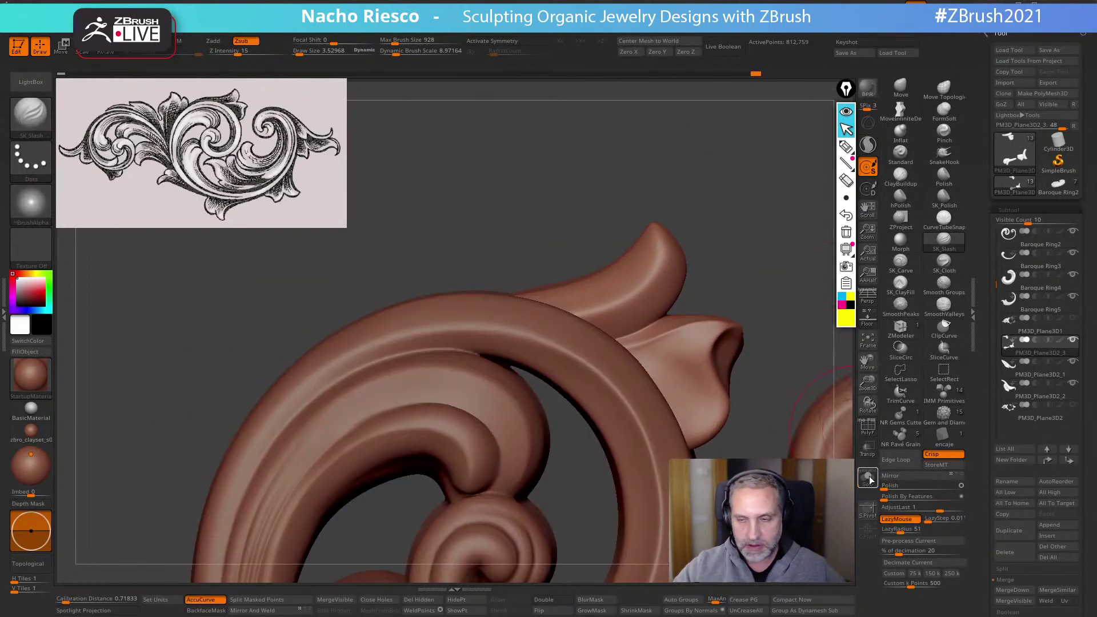
left_click(900, 109)
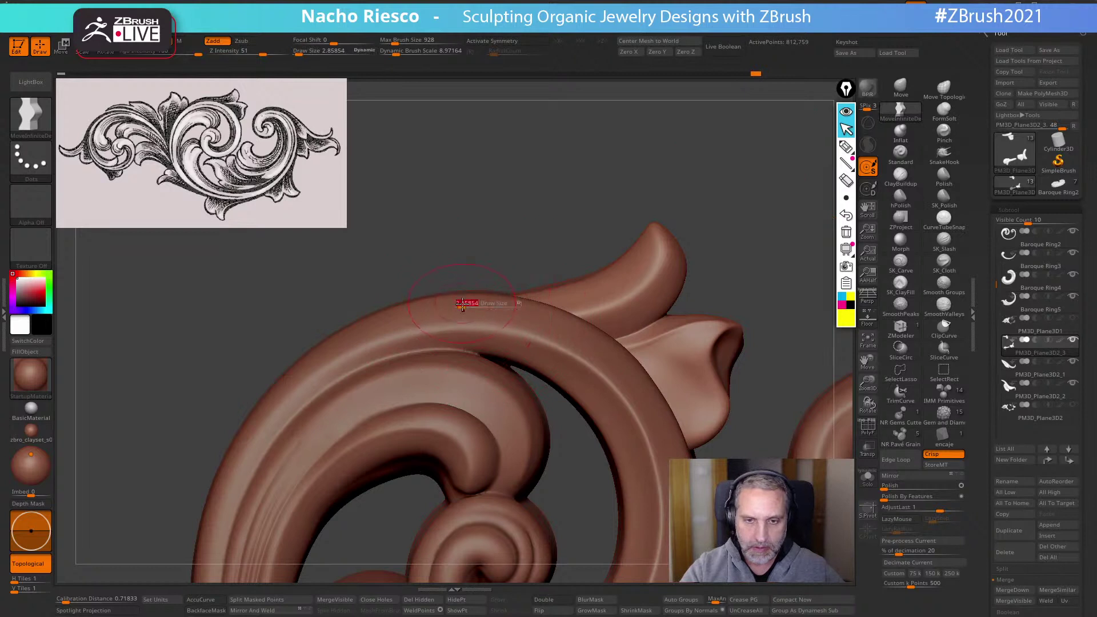
left_click_drag(470, 290, 477, 295)
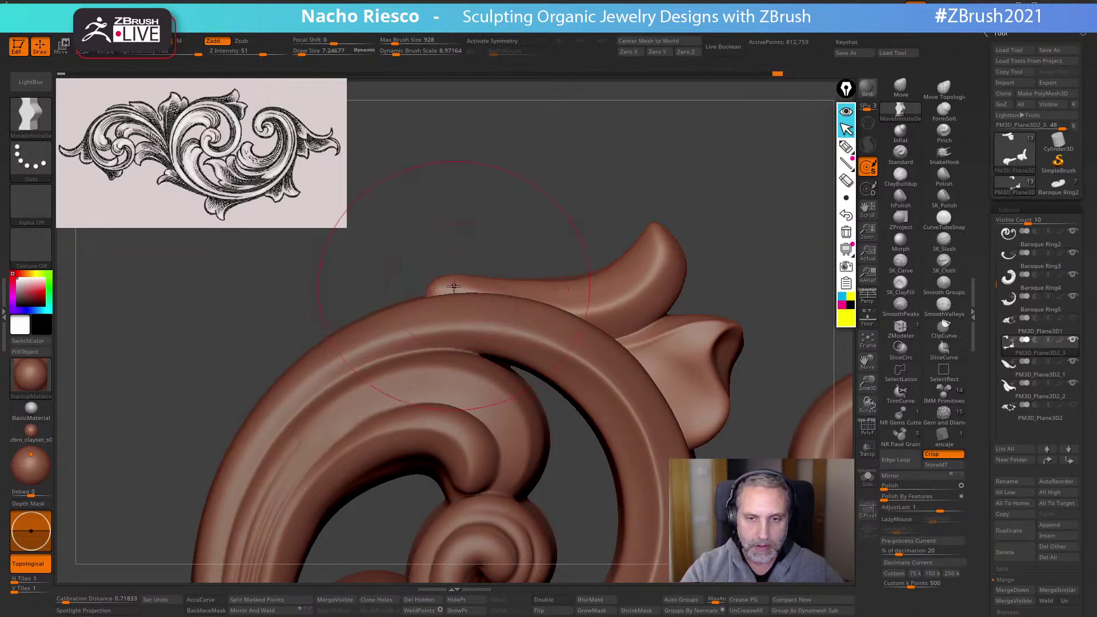
mouse_move(401, 295)
left_mouse_down()
mouse_move(421, 297)
mouse_move(399, 291)
mouse_move(372, 310)
mouse_move(382, 303)
left_mouse_up()
left_click_drag(503, 284, 504, 279)
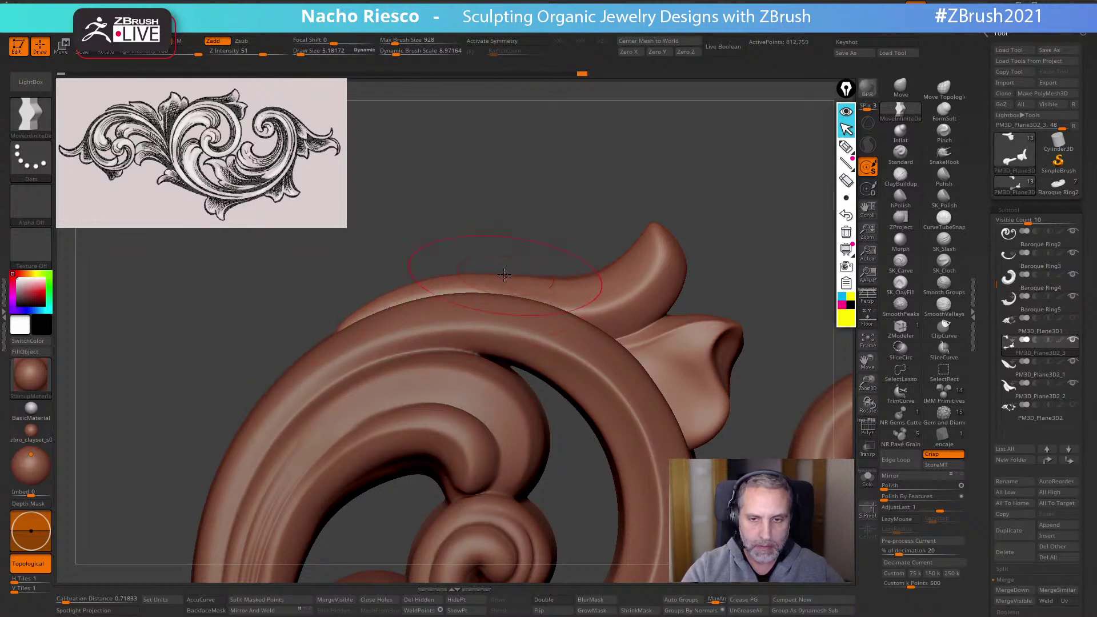
left_click_drag(363, 315, 368, 316)
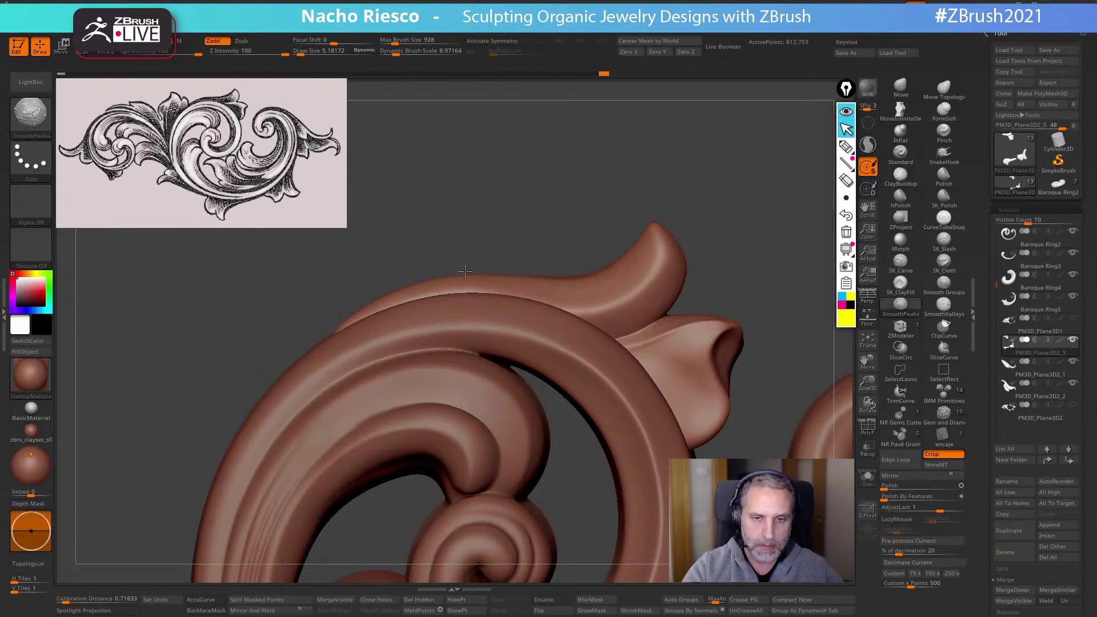
left_click_drag(676, 153, 663, 121, "alt")
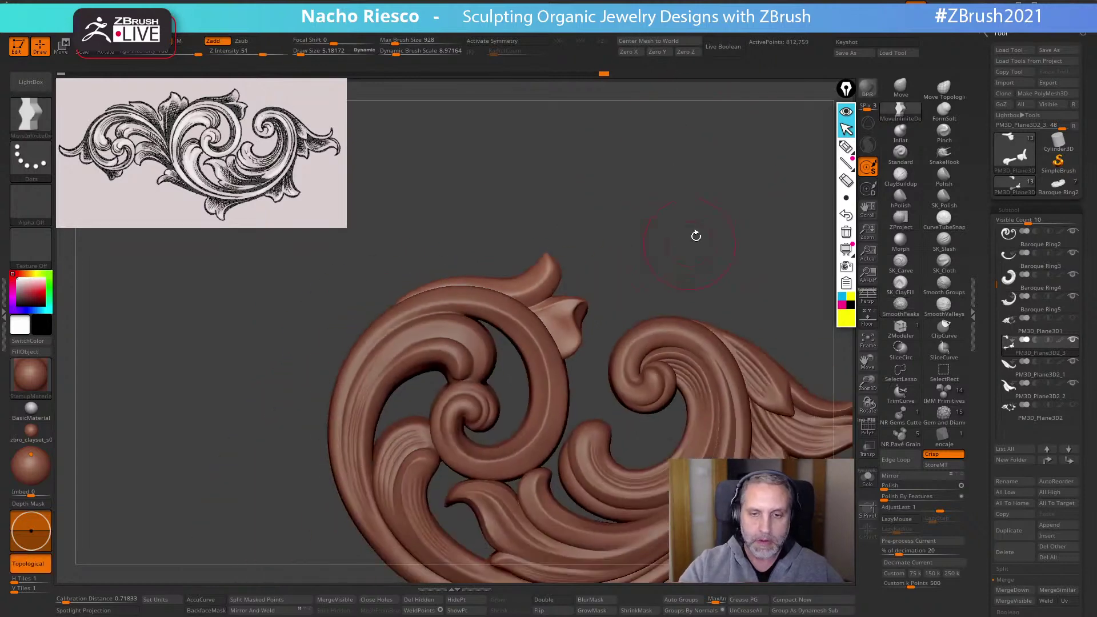
Refine the long leaf's upturned tip with the Move brush at draw size 2.85854
mouse_move(696, 235)
left_mouse_down("alt")
mouse_move(723, 212)
mouse_move(723, 305)
left_mouse_up("alt")
key("s")
left_click_drag(605, 292, 595, 287)
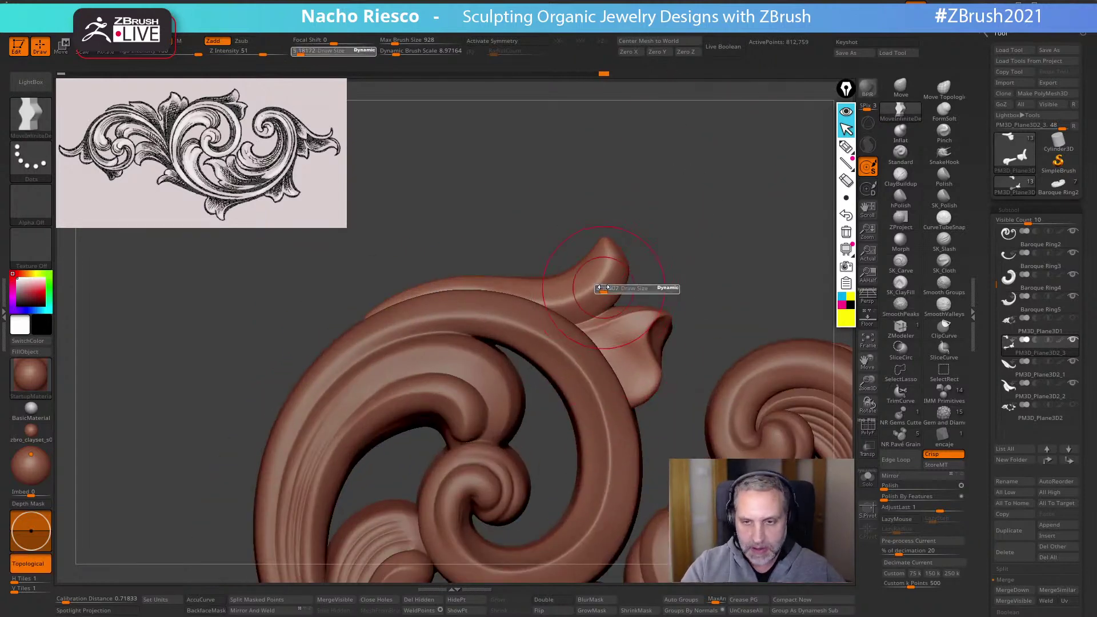
left_click(901, 87)
key("s")
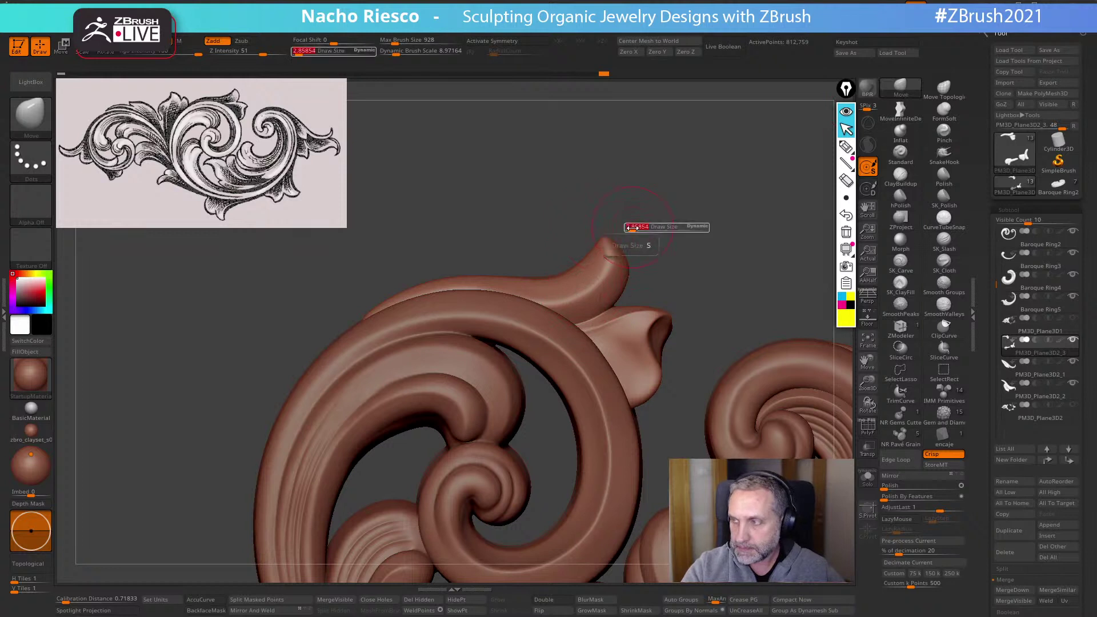
left_click_drag(624, 225, 611, 252)
key("s")
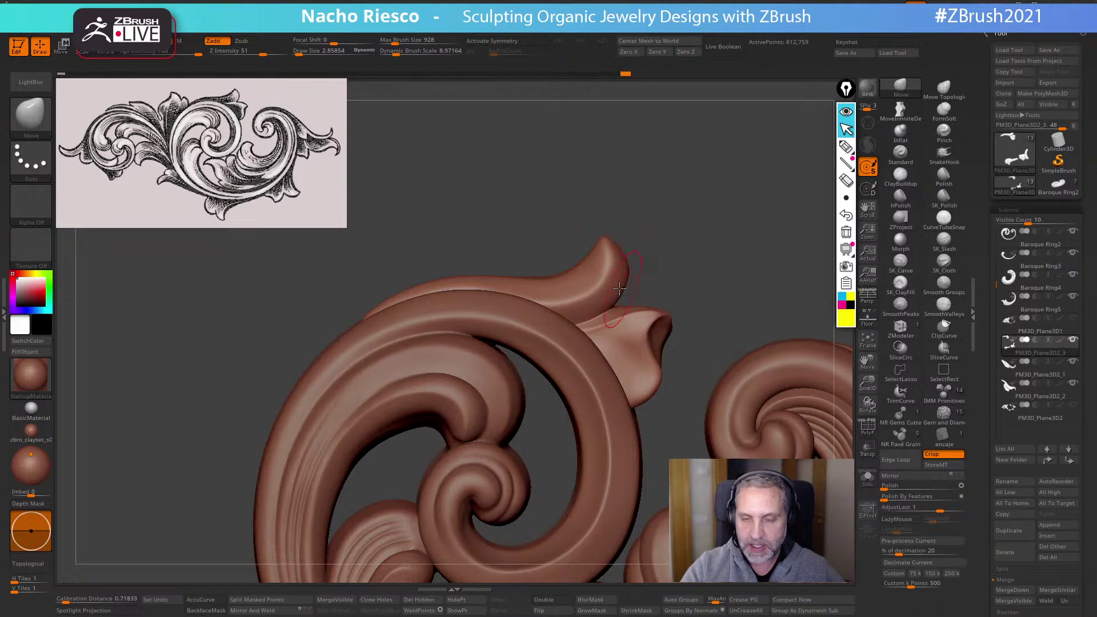
Carve a crease from the long leaf's base up to its tip with SK_Slash at draw size 4.30407
mouse_move(671, 232)
left_mouse_down("alt")
mouse_move(693, 273)
mouse_move(718, 247)
mouse_move(759, 248)
mouse_move(767, 325)
left_mouse_up("alt")
left_click(944, 242)
key("s")
left_click_drag(431, 341, 427, 341)
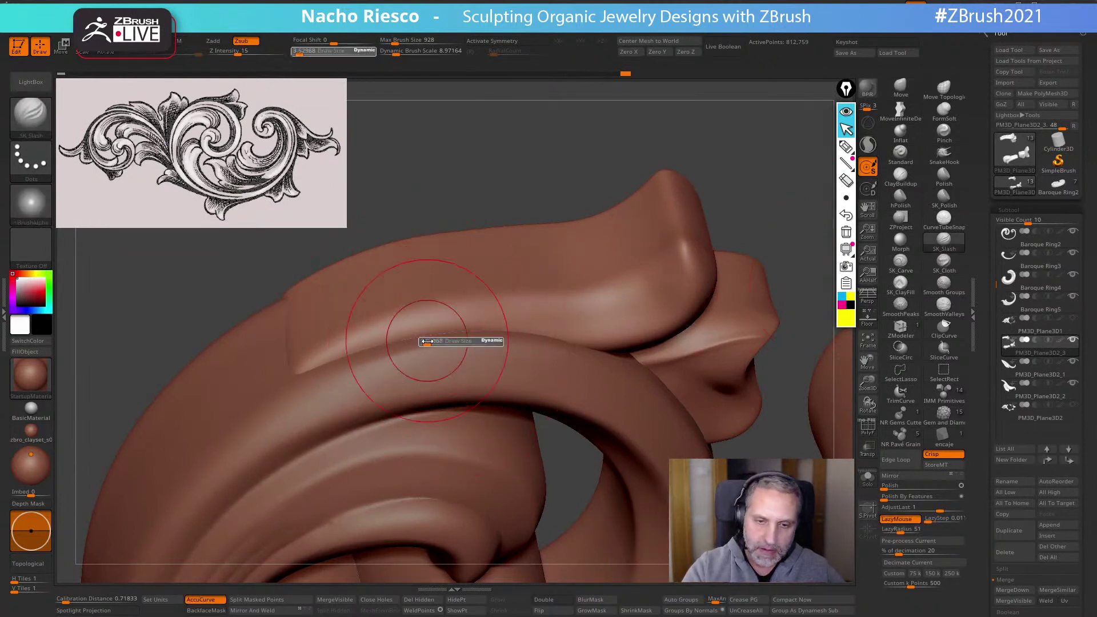
mouse_move(307, 364)
left_mouse_down()
mouse_move(412, 333)
mouse_move(485, 330)
mouse_move(343, 357)
mouse_move(514, 327)
mouse_move(645, 335)
mouse_move(686, 297)
mouse_move(688, 251)
left_mouse_up()
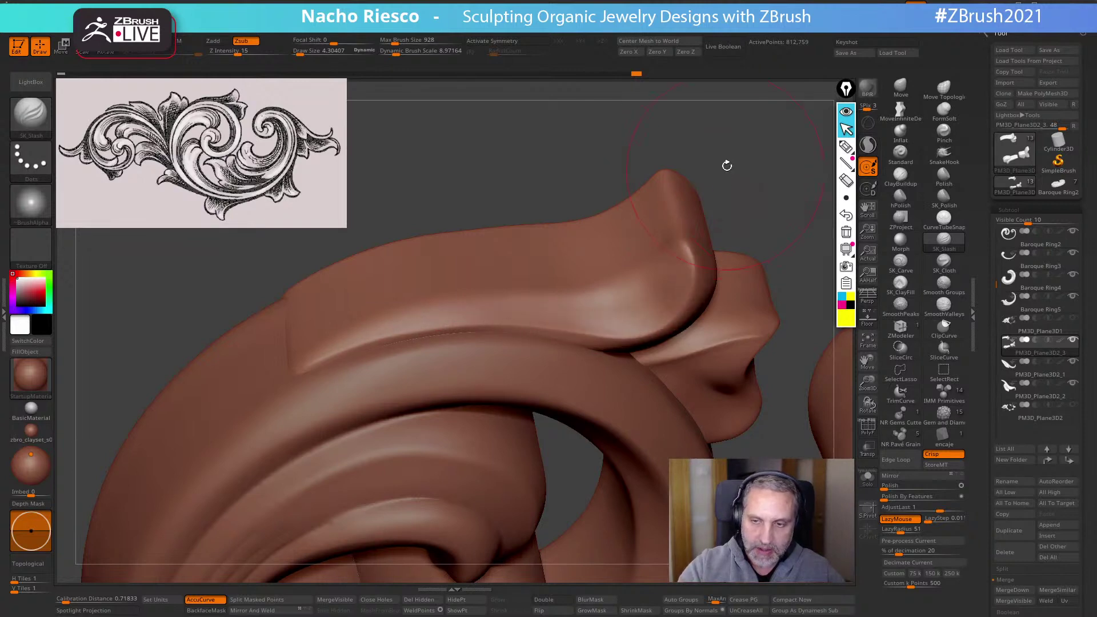
left_click_drag(727, 165, 797, 194)
left_click_drag(727, 248, 729, 291, "alt")
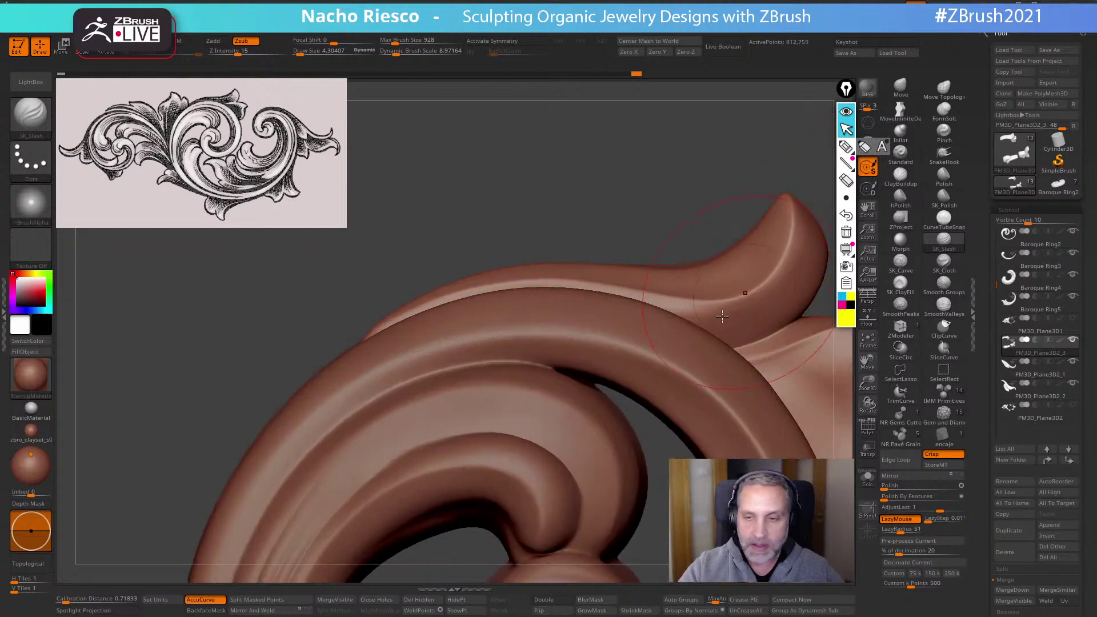
Isolate the leaf pair and set the SK_Slash brush's draw size to 1.46463
left_click_drag(779, 141, 560, 153, "alt")
key("s")
left_click_drag(553, 323, 547, 323)
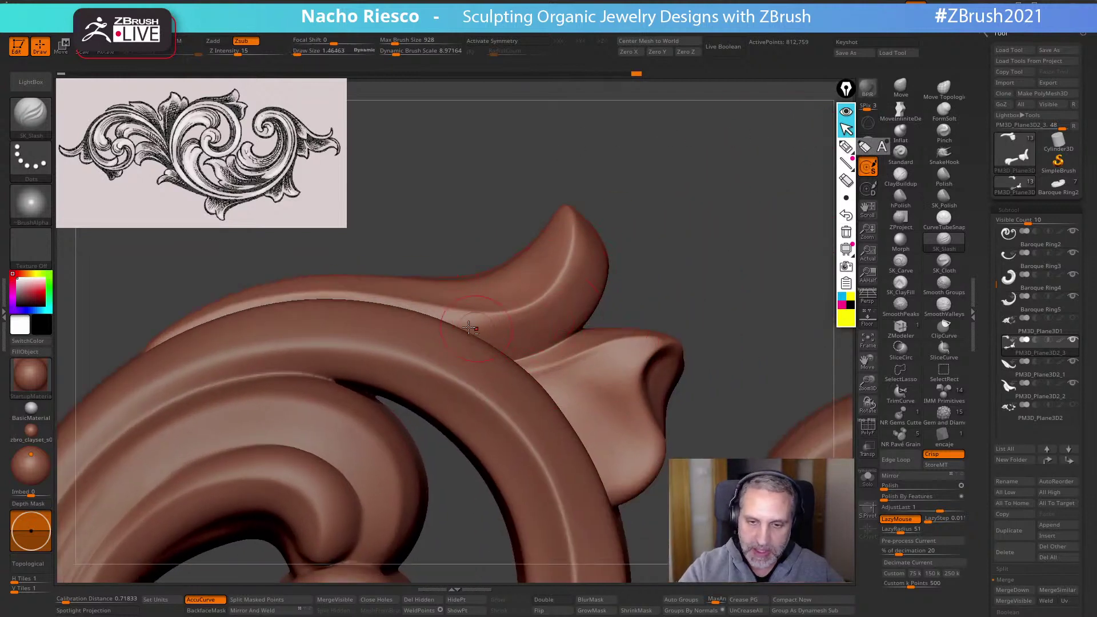
left_click(865, 478)
Try to carve several grooves along the long leaf's curled end with SK_Slash, repeating the last stroke
mouse_move(431, 321)
left_mouse_down()
mouse_move(486, 330)
mouse_move(532, 320)
mouse_move(569, 275)
mouse_move(565, 194)
left_mouse_up()
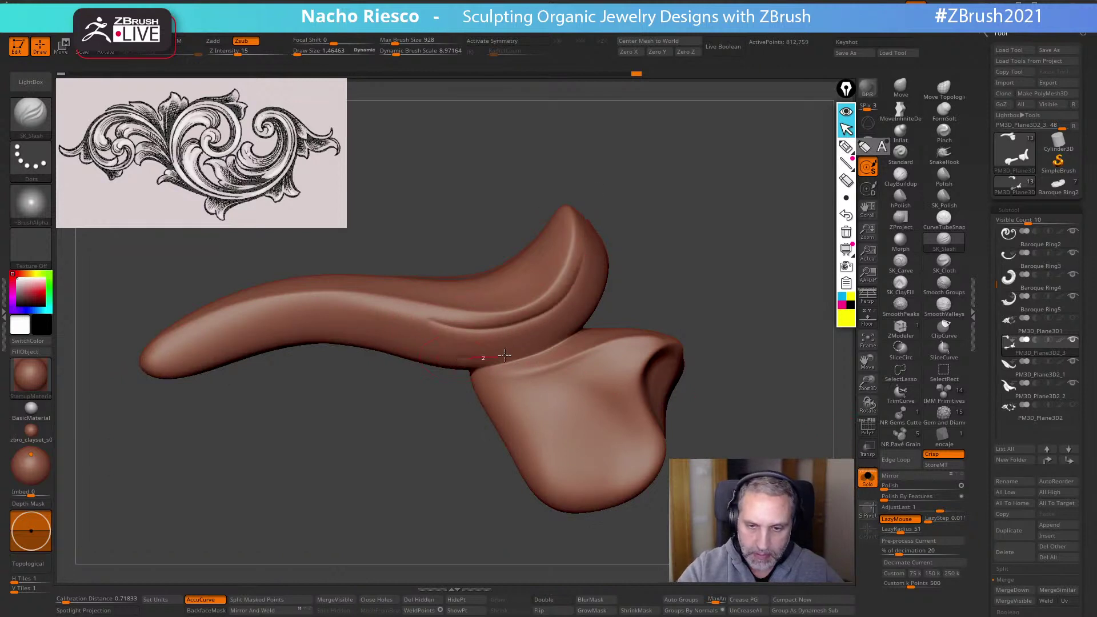
mouse_move(504, 355)
left_mouse_down()
mouse_move(566, 326)
mouse_move(603, 274)
left_mouse_up()
mouse_move(463, 358)
left_mouse_down()
mouse_move(551, 336)
mouse_move(600, 254)
left_mouse_up()
left_click_drag(984, 138, 984, 460)
key("1")
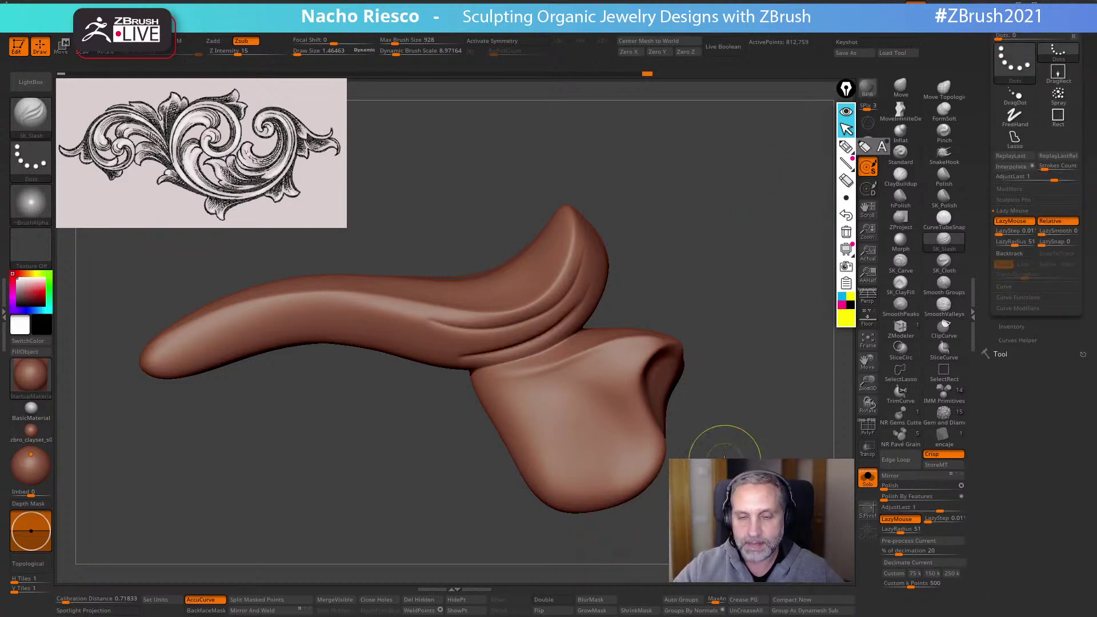
key("1")
key("1")
key("1")
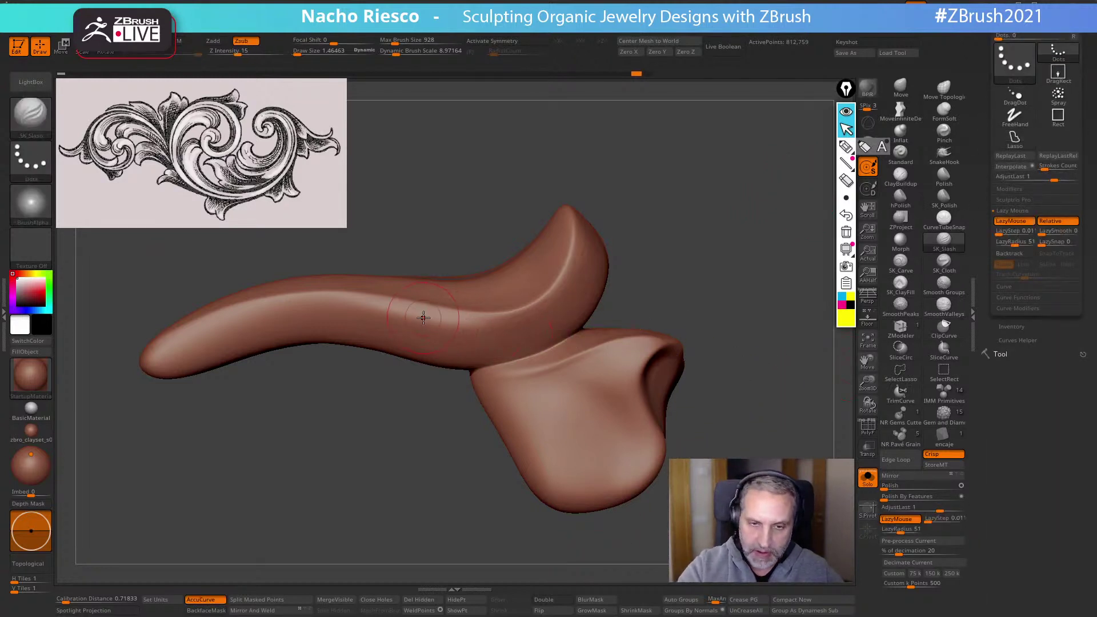
Carve two guide grooves along the long leaf's curled end with SK_Slash and interpolate further grooves between them
mouse_move(423, 318)
left_mouse_down()
mouse_move(486, 327)
mouse_move(563, 303)
mouse_move(578, 199)
left_mouse_up()
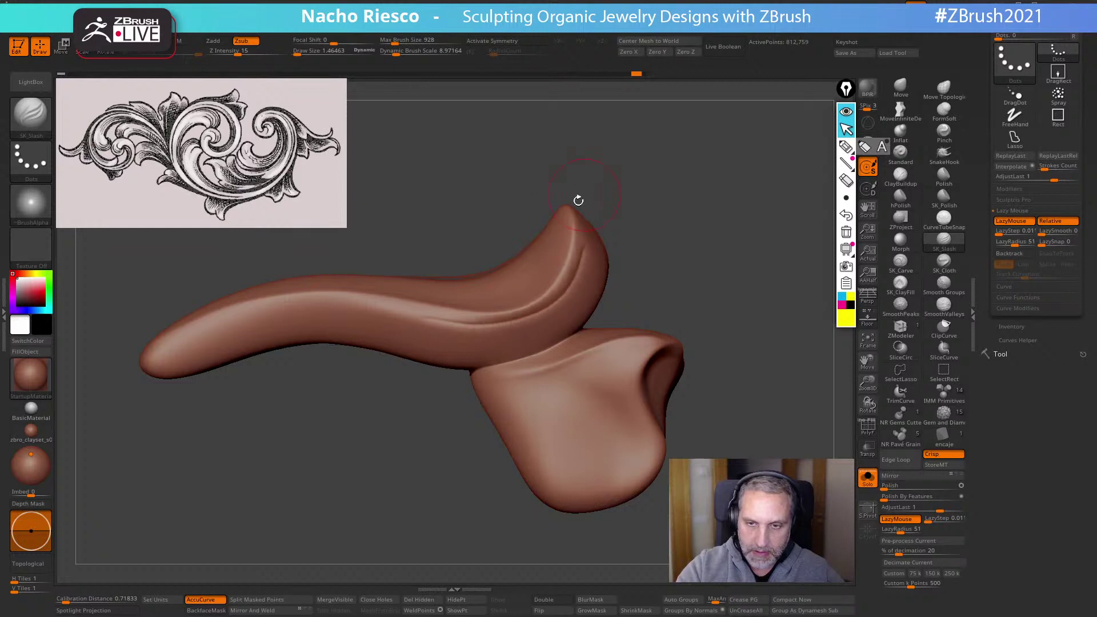
left_click_drag(532, 356, 612, 315)
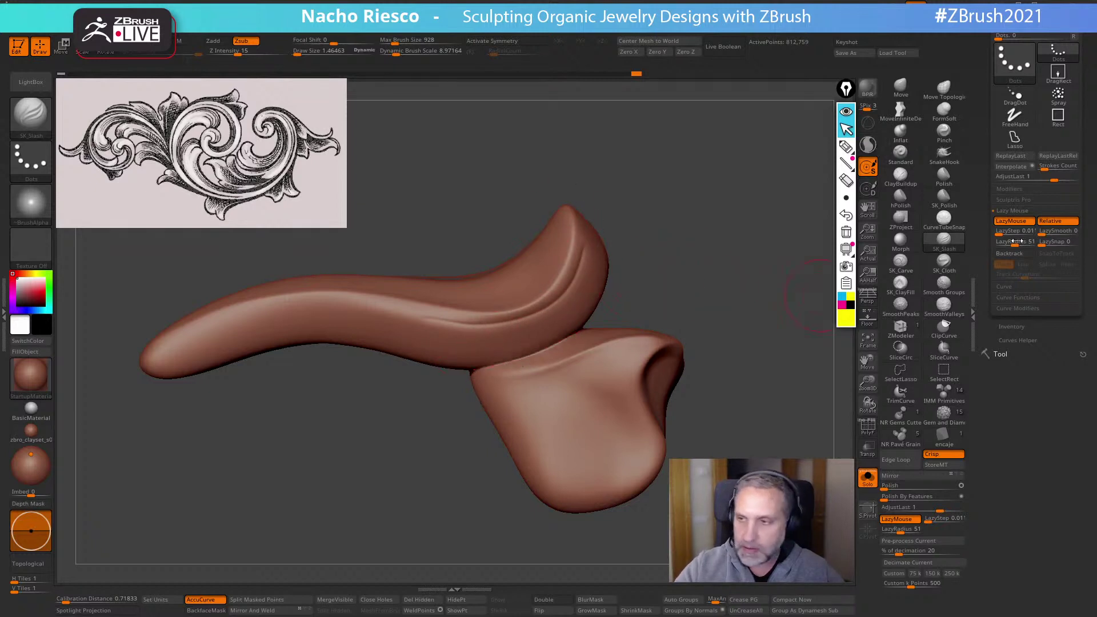
left_click(1011, 166)
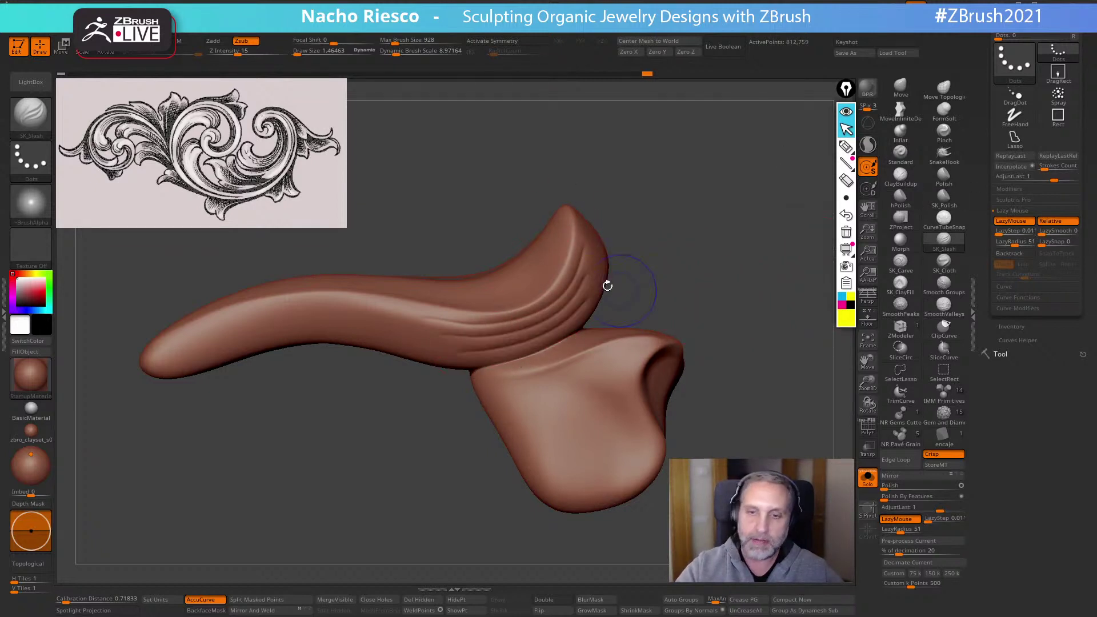
Soften the new grooves on the long leaf's curled end with the SmoothValleys brush
key("shift")
left_click(944, 306, "shift")
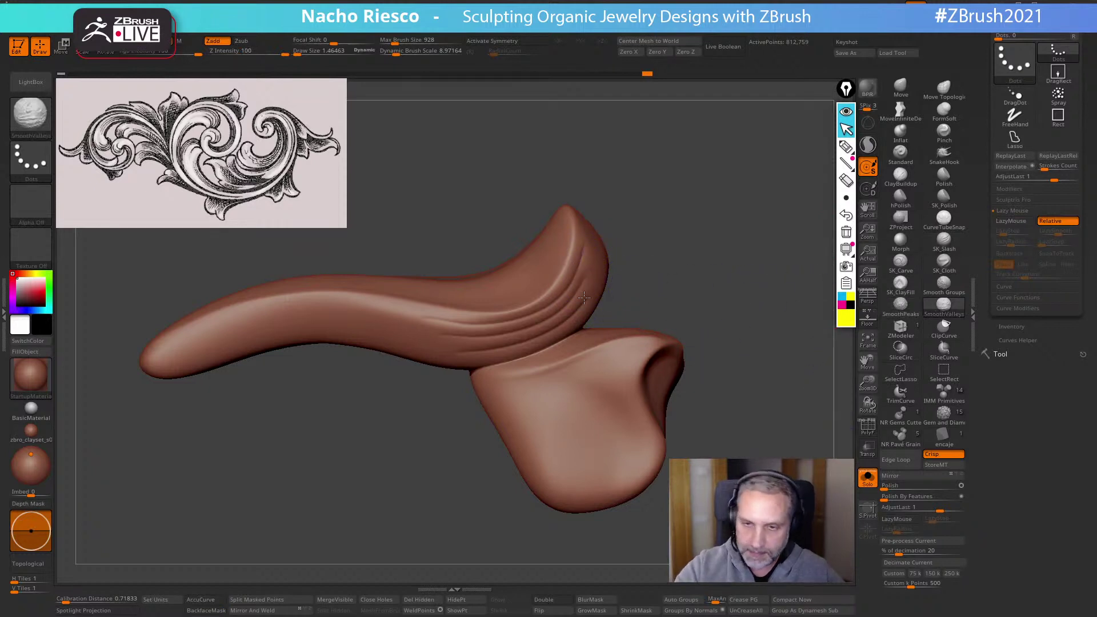
left_click_drag(583, 277, 520, 337, "shift")
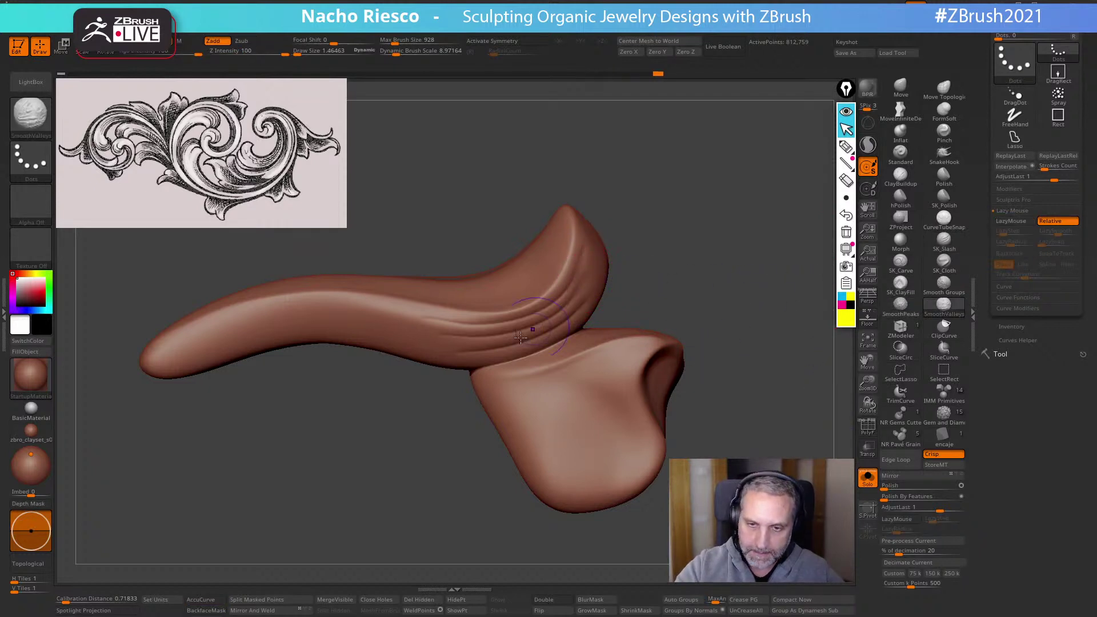
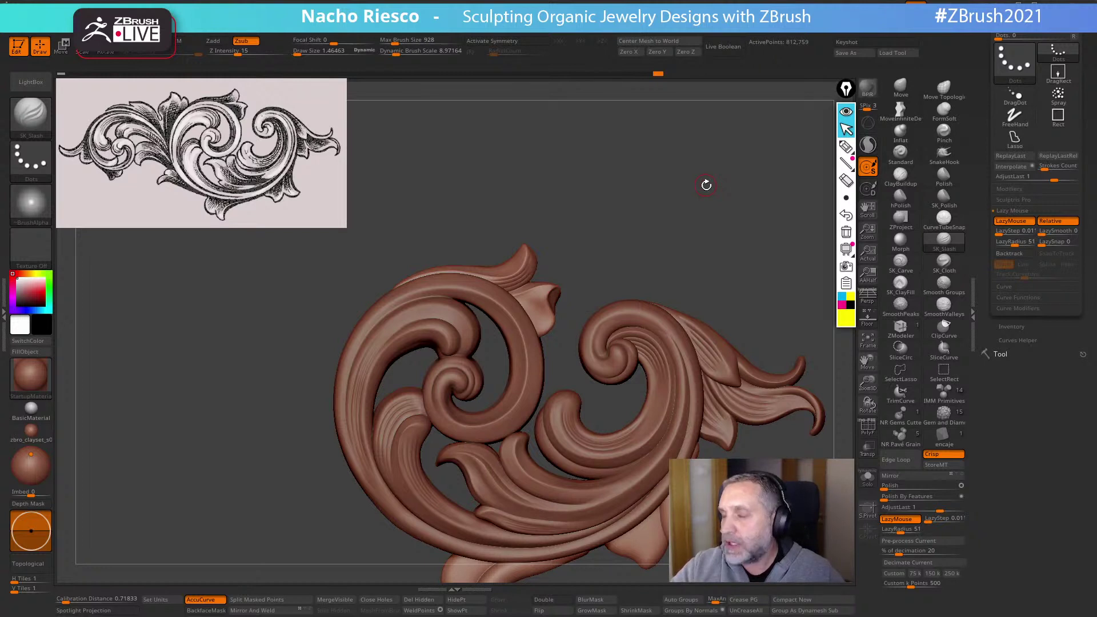
Select the large scroll, set the SK_Slash draw size to 2.85854, and carve and smooth a crease along its outer band
left_click_drag(719, 252, 676, 274, "alt")
left_click(528, 306, "alt")
left_click_drag(625, 247, 816, 210, "alt")
key("s")
left_click_drag(400, 380, 434, 380)
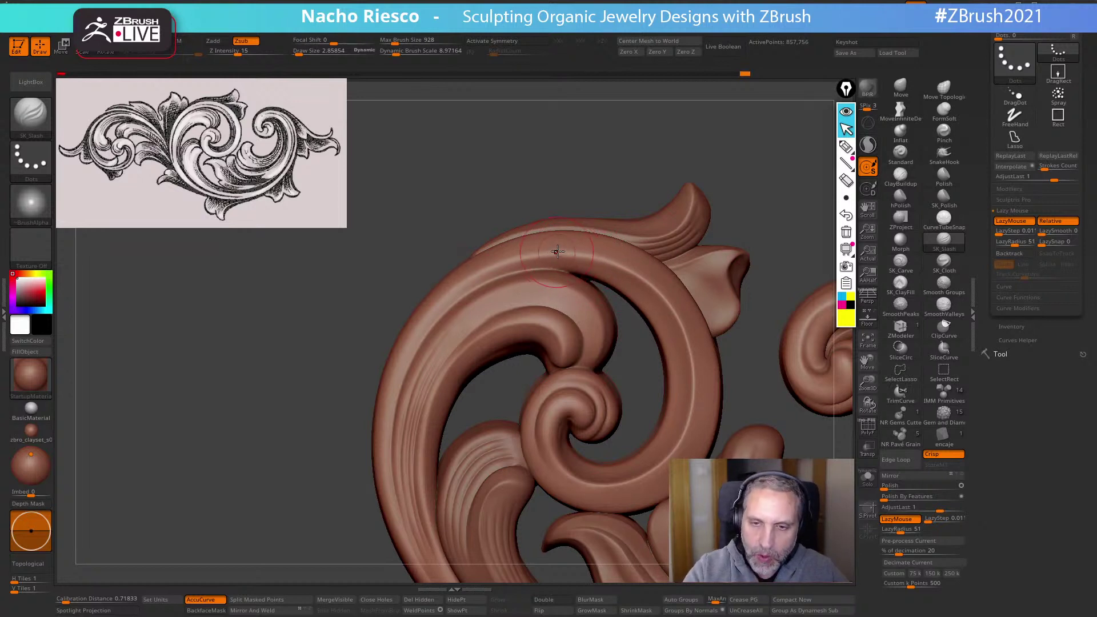
left_click_drag(447, 293, 444, 296)
left_click_drag(560, 252, 511, 260)
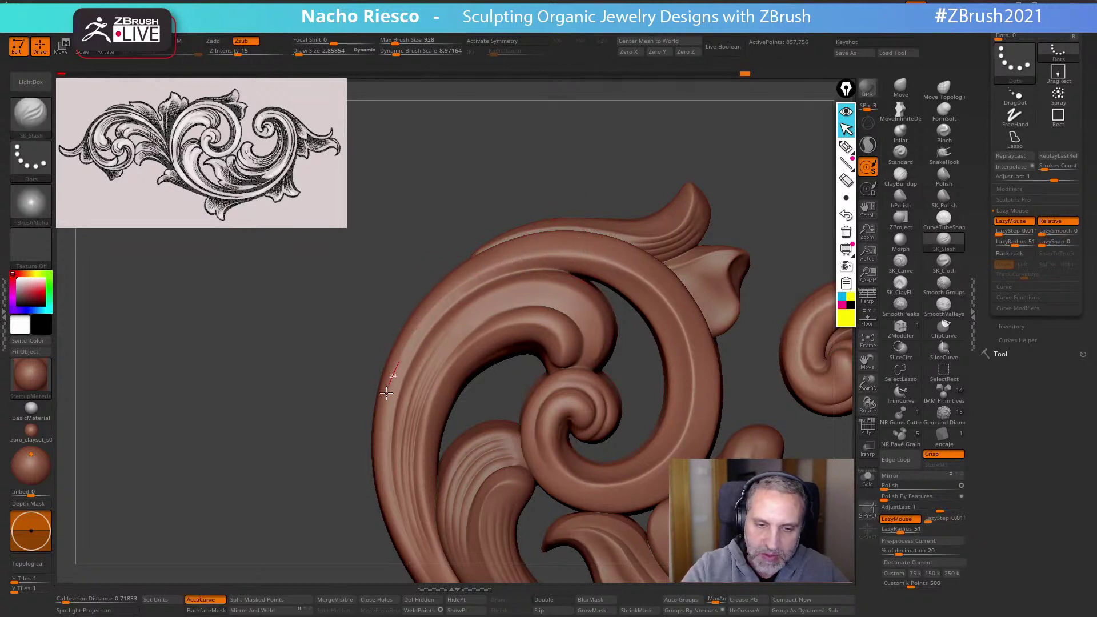
left_click_drag(380, 490, 378, 411, "shift")
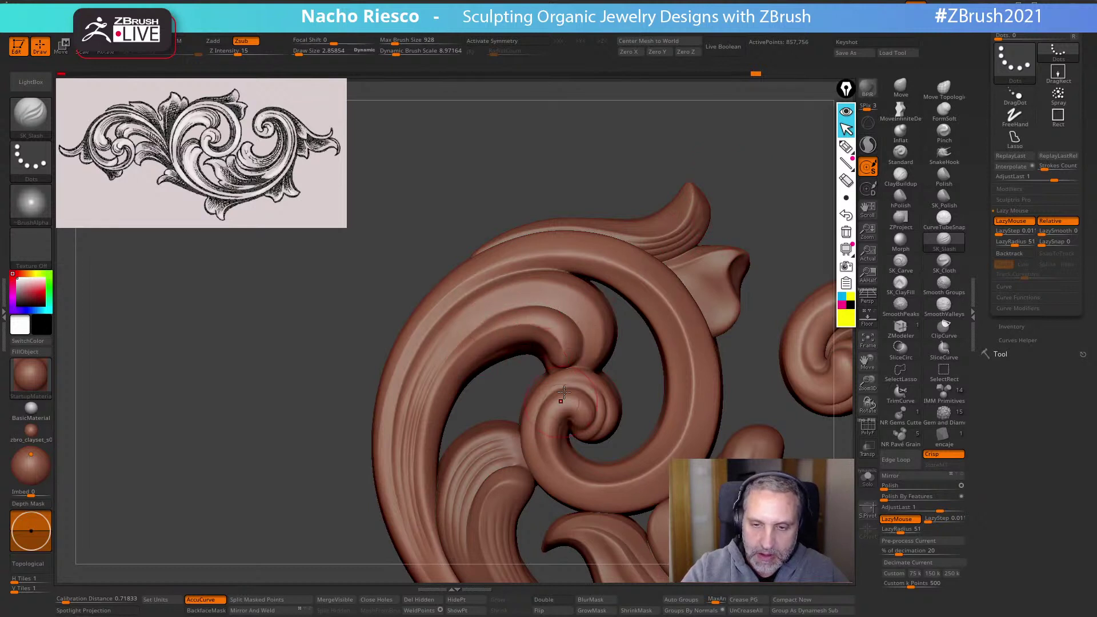
Carve the crease along the upper edge of the scroll's inner curled leaf and soften it with SmoothValleys
left_click_drag(444, 326, 466, 306)
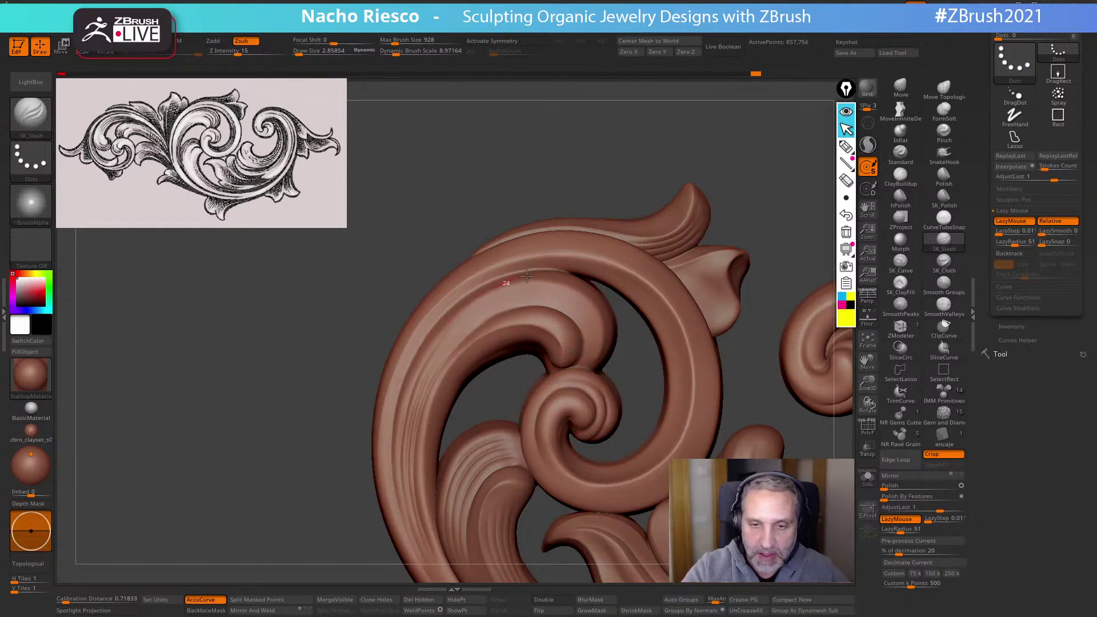
left_click_drag(527, 276, 542, 277)
left_click_drag(592, 366, 599, 345, "shift")
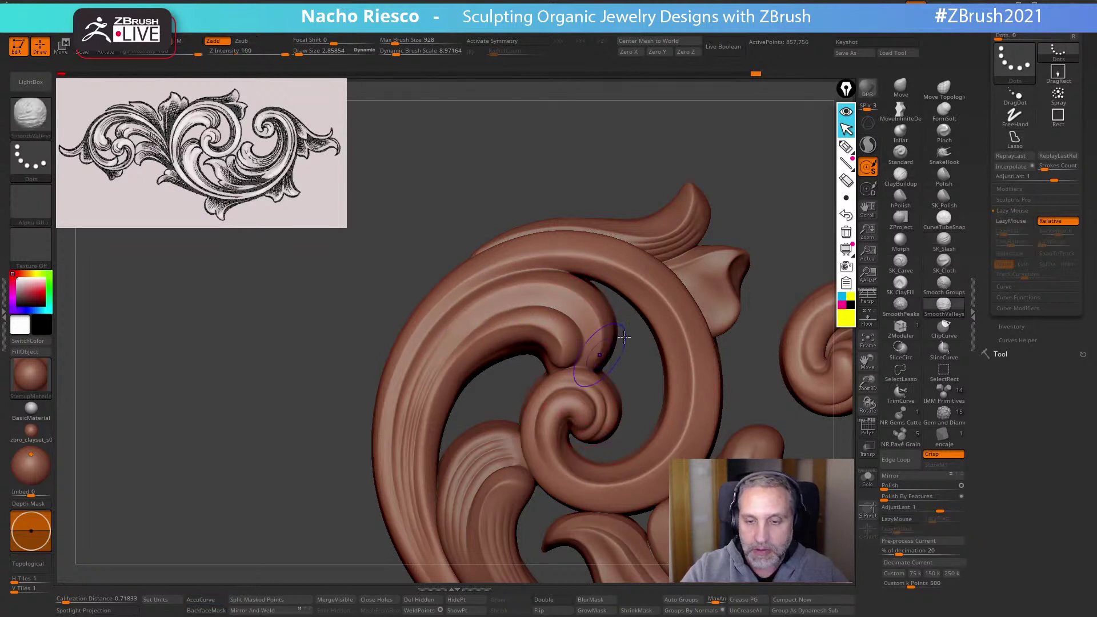
Select the lower leaves and carve a crease down the narrow leaf to its tip with SK_Slash at draw size 3.52968
left_click_drag(742, 197, 730, 99, "alt")
mouse_move(677, 284)
left_mouse_down("alt")
mouse_move(629, 246)
mouse_move(631, 197)
mouse_move(657, 228)
mouse_move(731, 274)
mouse_move(668, 487)
left_mouse_up("alt")
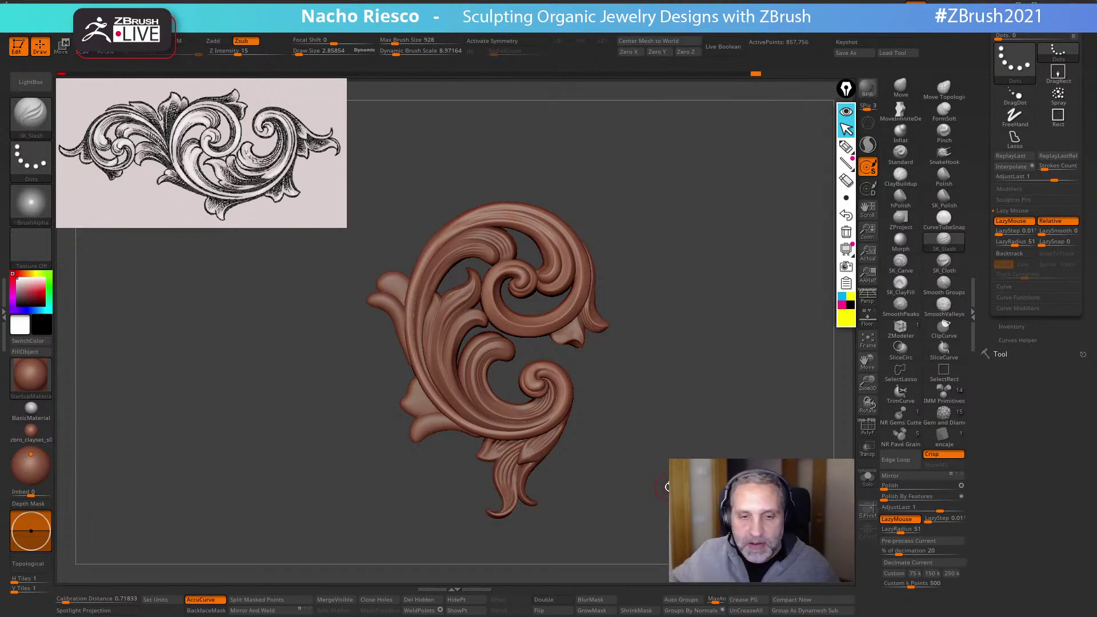
left_click_drag(650, 315, 550, 530)
left_click(645, 424, "alt")
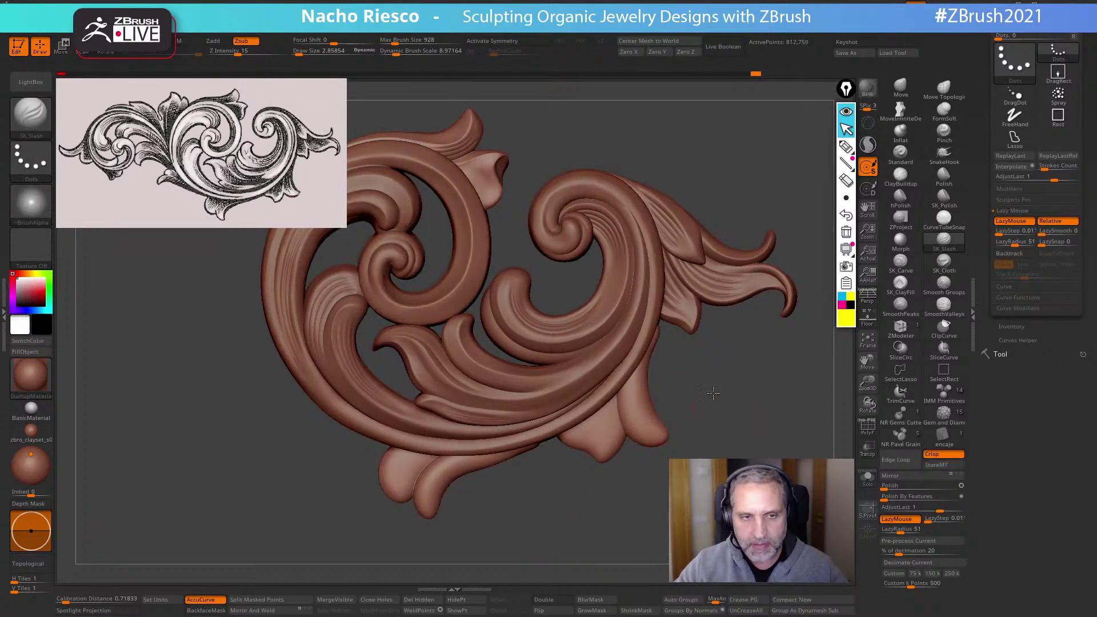
left_click_drag(715, 392, 710, 474, "alt")
left_click_drag(771, 416, 760, 514, "alt")
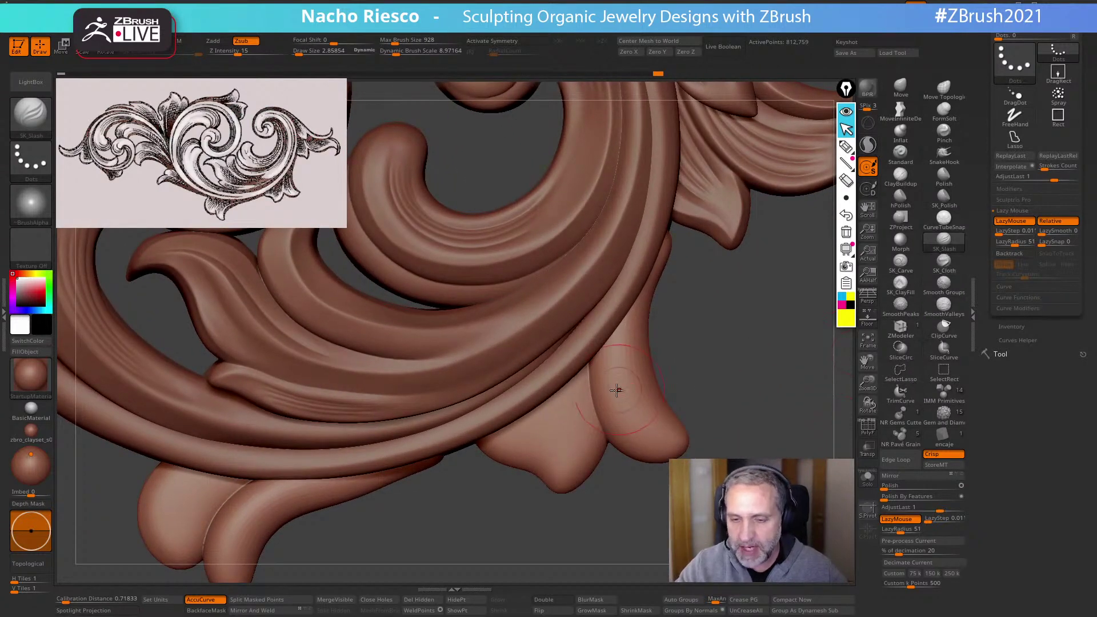
key("s")
left_click_drag(620, 389, 608, 380)
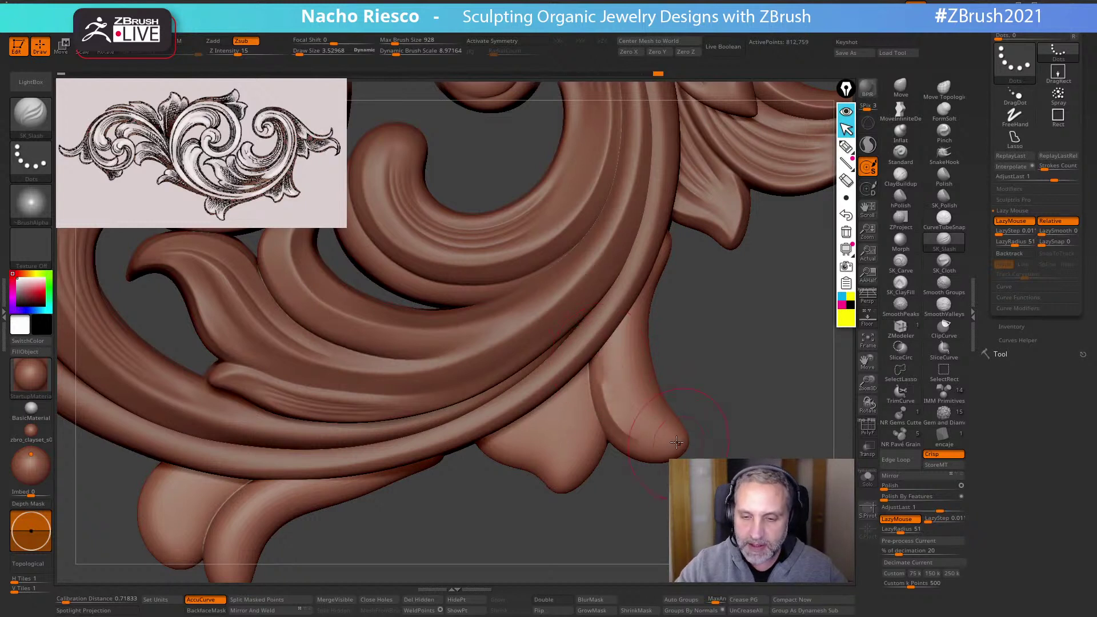
key("alt+s")
mouse_move(600, 352)
left_mouse_down()
mouse_move(609, 422)
mouse_move(657, 454)
mouse_move(683, 451)
left_mouse_up()
Isolate the lower leaves, carve a recessed border around the broad leaf's face, and show the whole ornament again
left_click(875, 484)
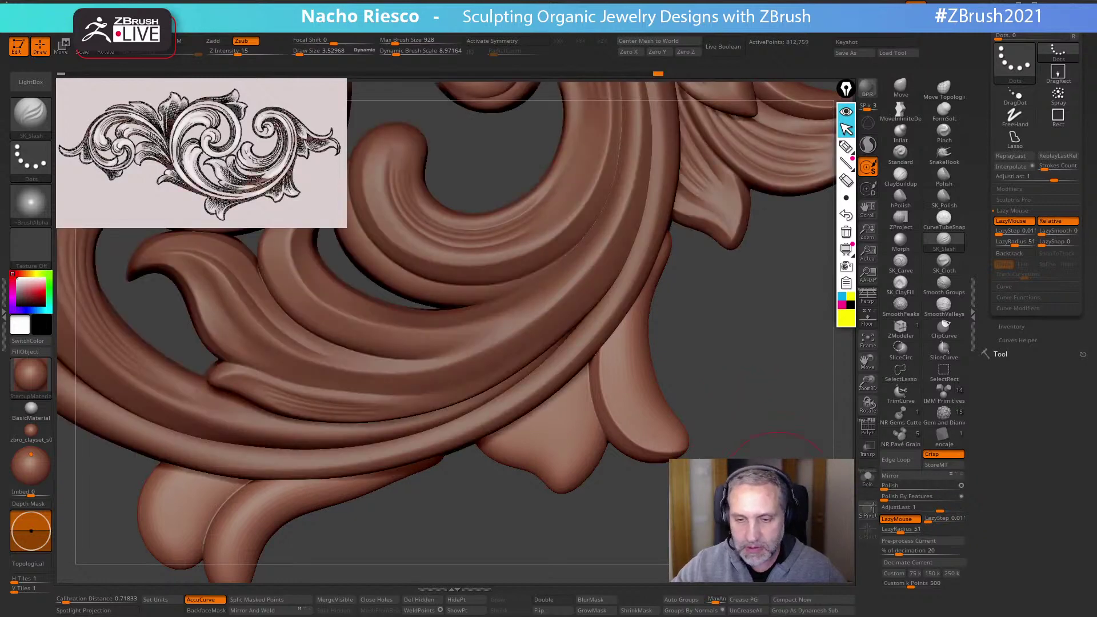
left_click(869, 484)
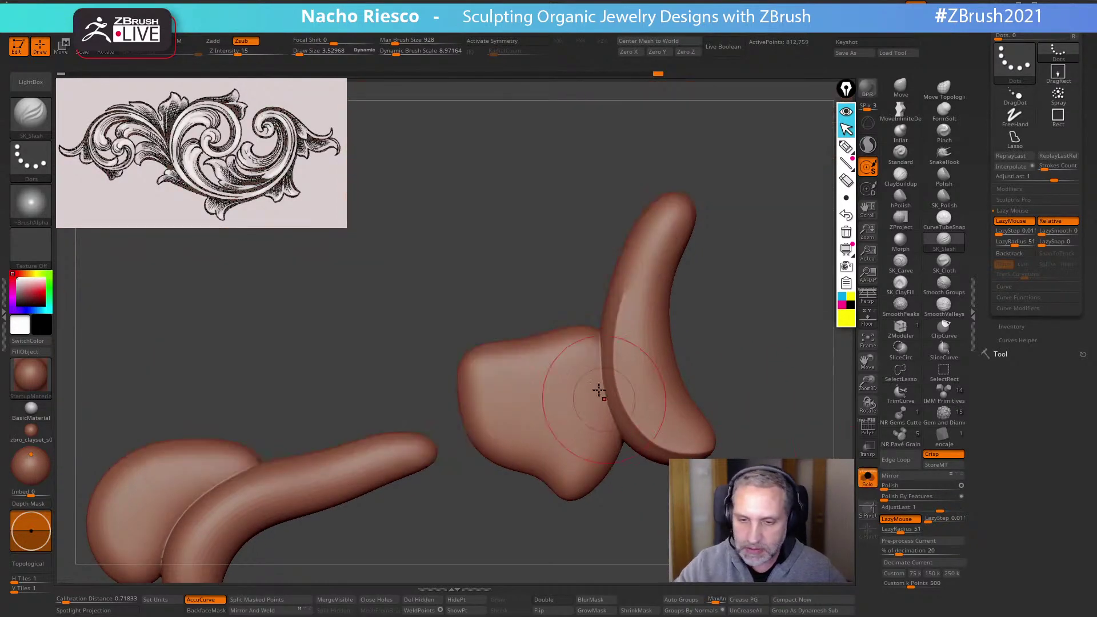
mouse_move(600, 431)
left_mouse_down()
mouse_move(563, 498)
mouse_move(534, 457)
mouse_move(474, 426)
mouse_move(480, 349)
left_mouse_up()
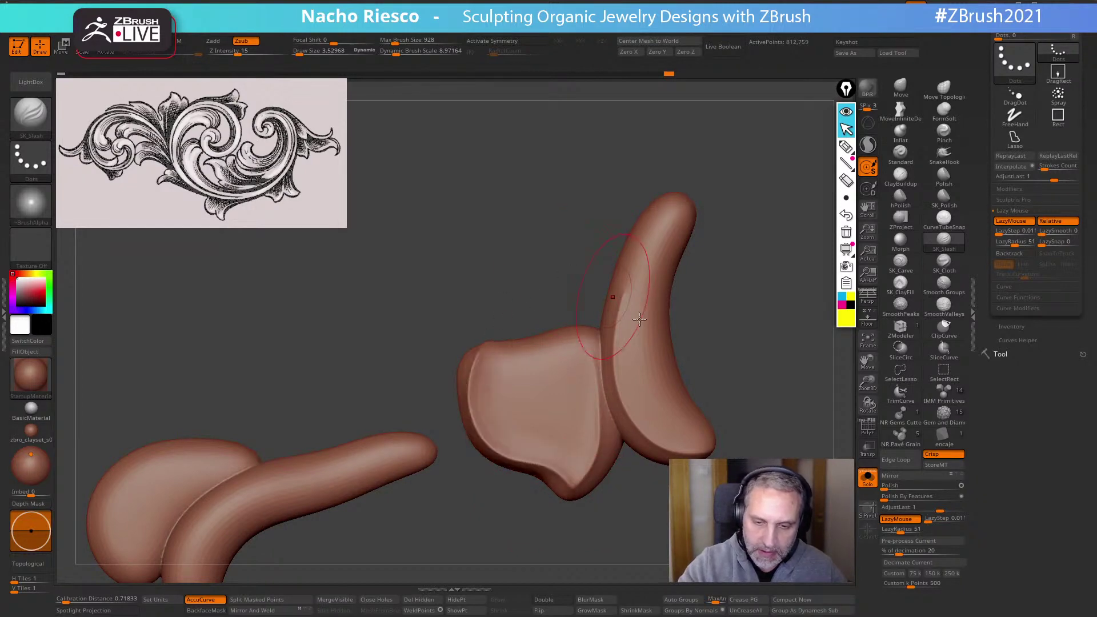
left_click(867, 480)
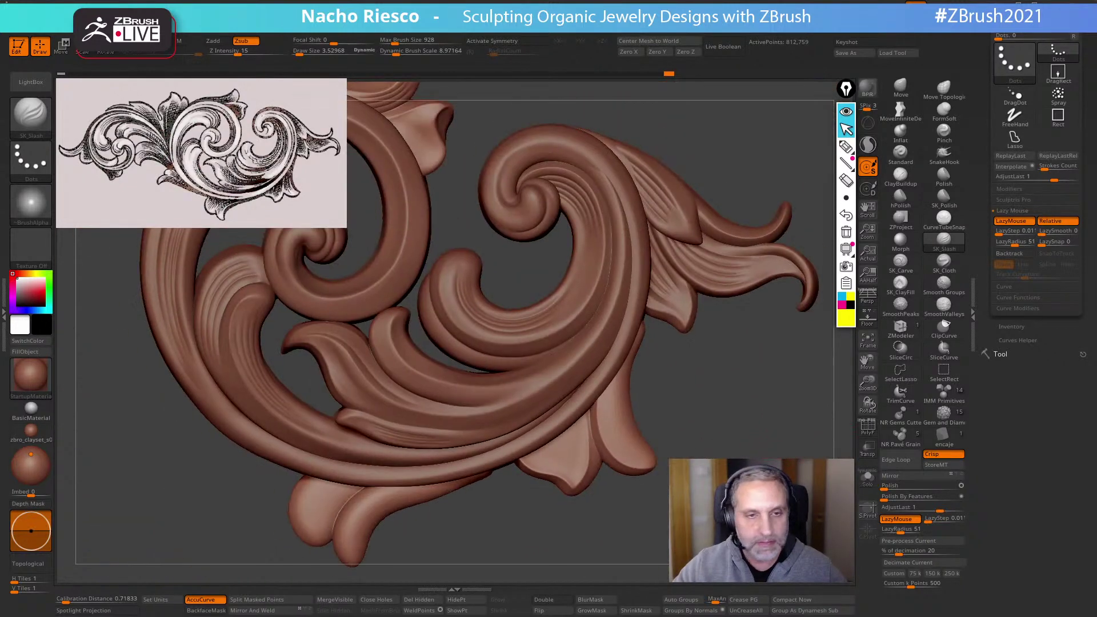
Push the narrow leaf's bulging upper end in against the scroll using the MoveInfiniteDepth brush at draw size 8.43417
left_click(900, 87)
key("s")
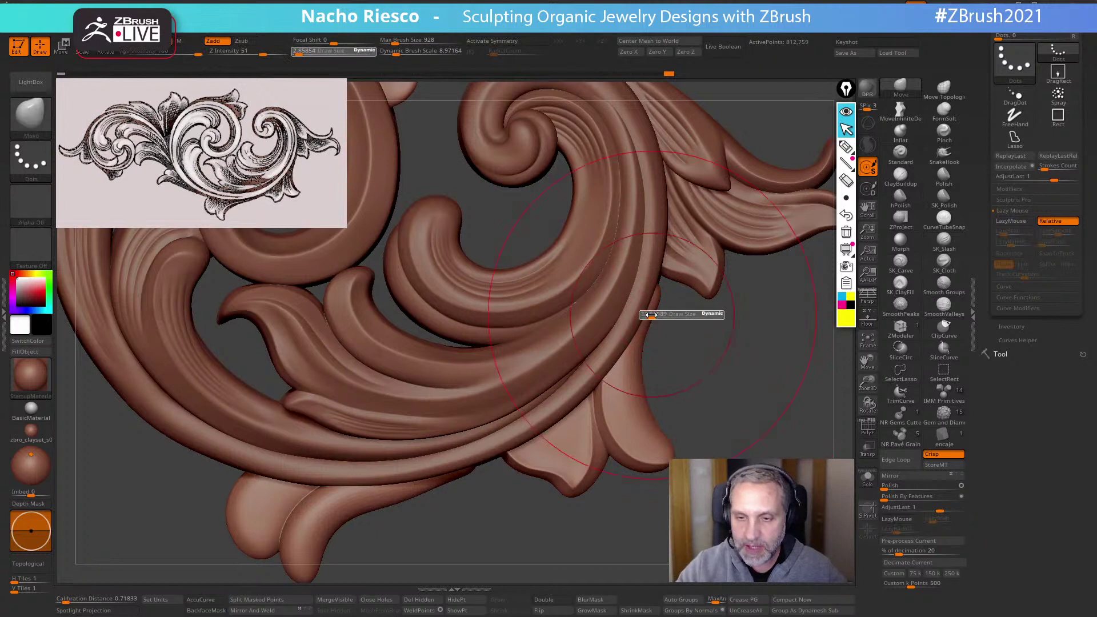
left_click(900, 110)
key("s")
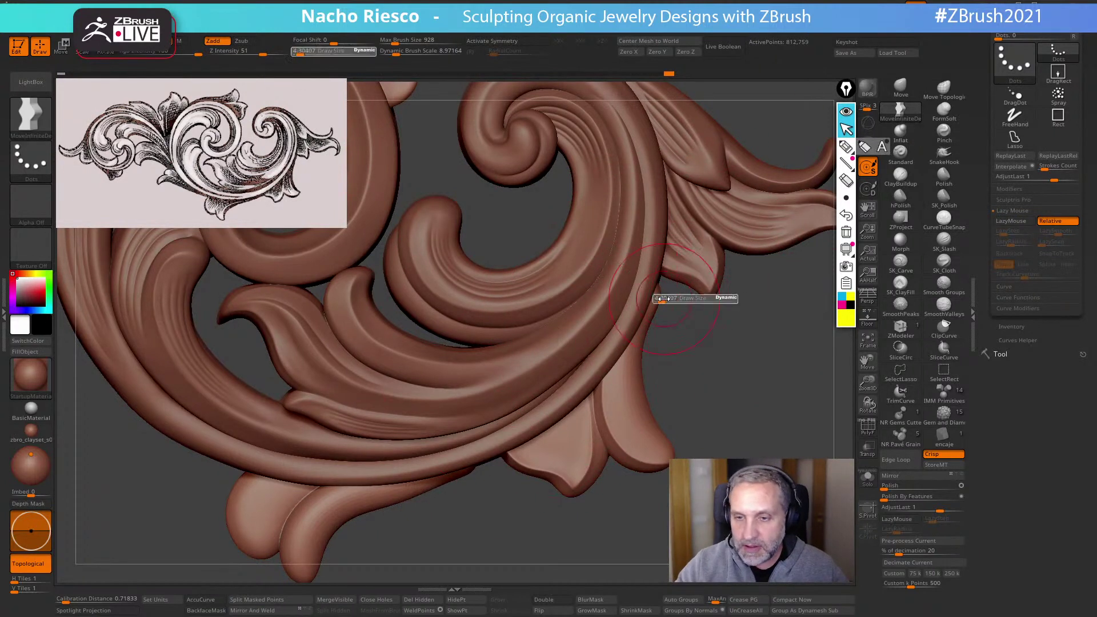
left_click_drag(663, 298, 657, 266)
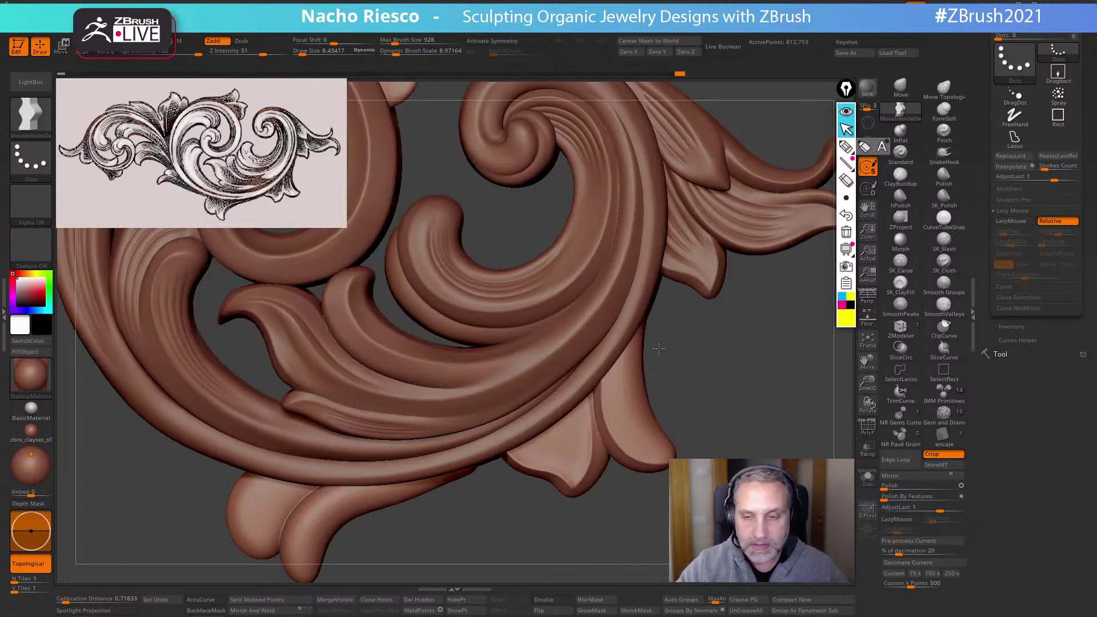
Reshape the narrow leaf's outer contour and flared tip with MoveInfiniteDepth, reducing the draw size to 5.18172
key("s")
mouse_move(662, 382)
left_mouse_down()
mouse_move(632, 395)
mouse_move(653, 421)
left_mouse_up()
key("s")
mouse_move(658, 432)
left_mouse_down()
mouse_move(650, 437)
mouse_move(657, 455)
mouse_move(671, 445)
mouse_move(665, 455)
left_mouse_up()
key("s")
key("s")
key("s")
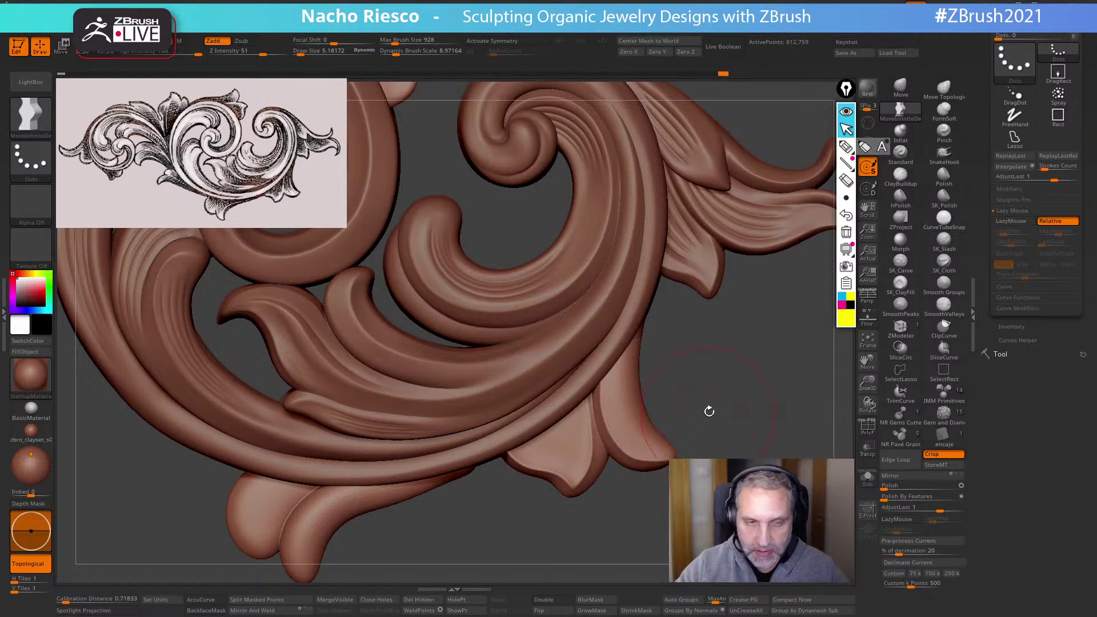
Set the draw size to 2.29065 and smooth the narrow leaf's face and tip with SmoothValleys and SmoothPeaks
key("s")
left_click_drag(561, 453, 555, 454)
right_click_drag(555, 456, 540, 457)
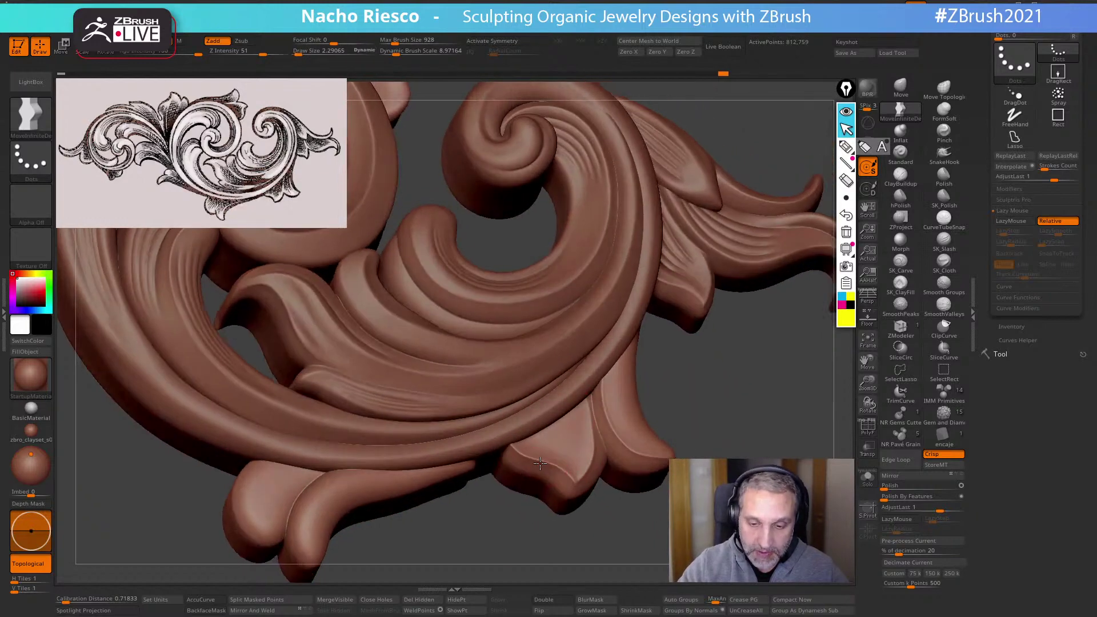
right_click_drag(706, 374, 718, 320)
mouse_move(712, 399)
right_mouse_down()
mouse_move(748, 383)
mouse_move(731, 404)
mouse_move(757, 399)
mouse_move(758, 419)
mouse_move(747, 396)
right_mouse_up()
key("shift")
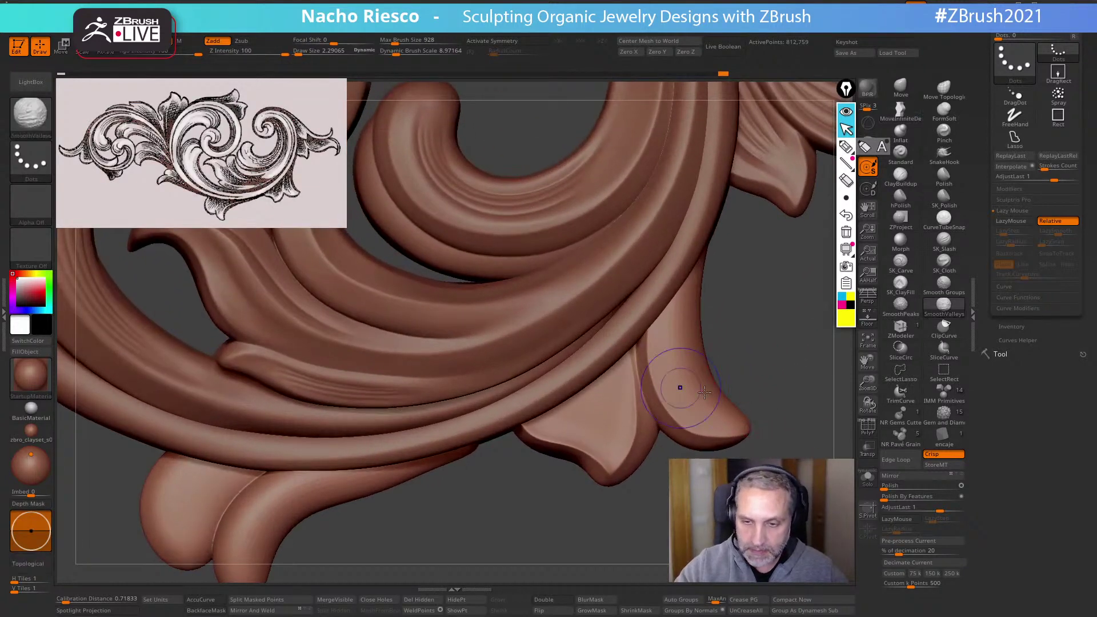
left_click(902, 307)
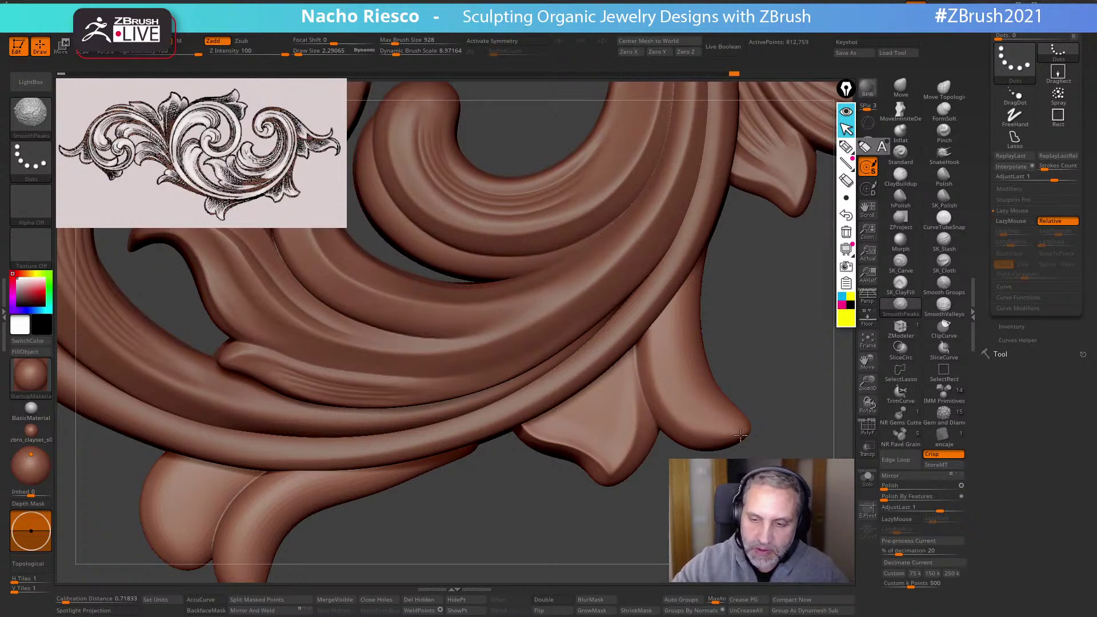
key("shift")
key("shift")
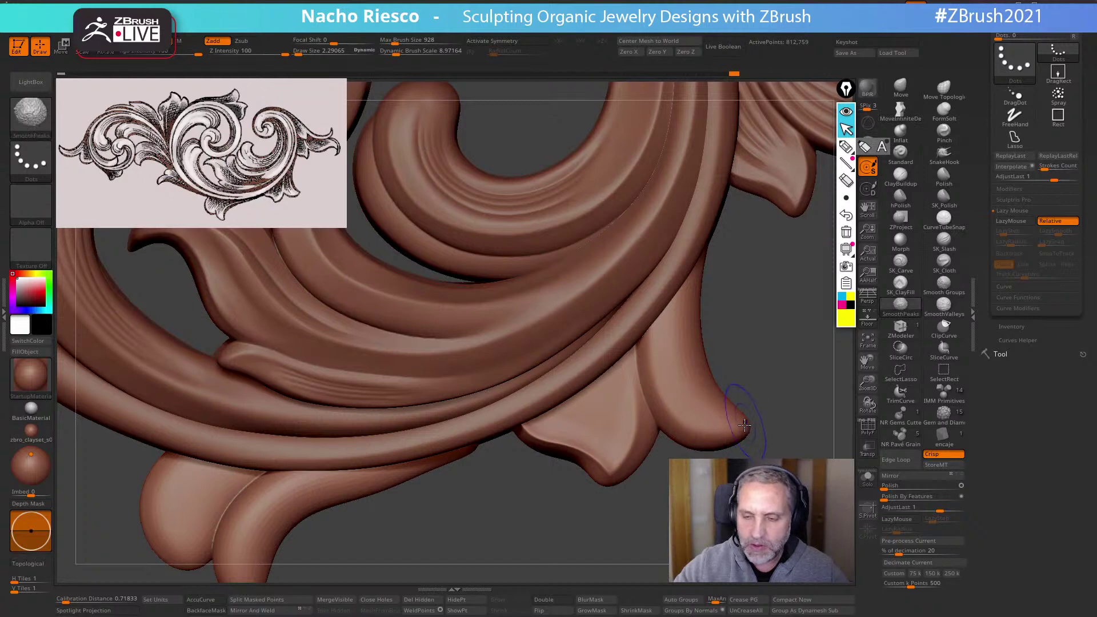
left_click_drag(787, 391, 790, 379)
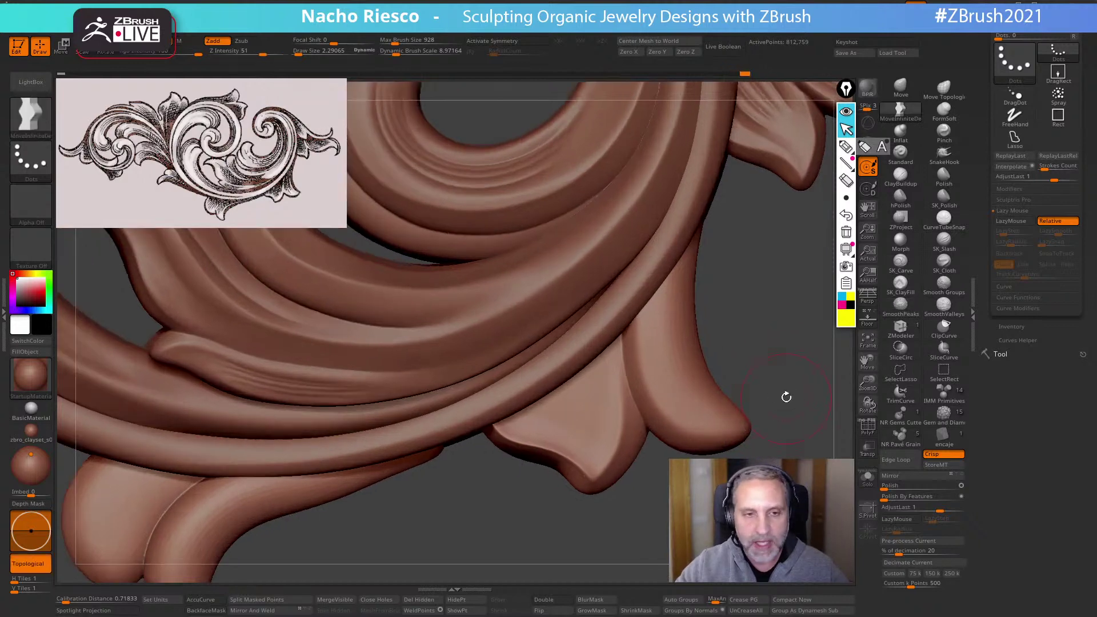
Adjust the narrow leaf using Move with BackfaceMask enabled at draw size 4.30407, remesh the lower leaves and smooth the surface
left_click(903, 92)
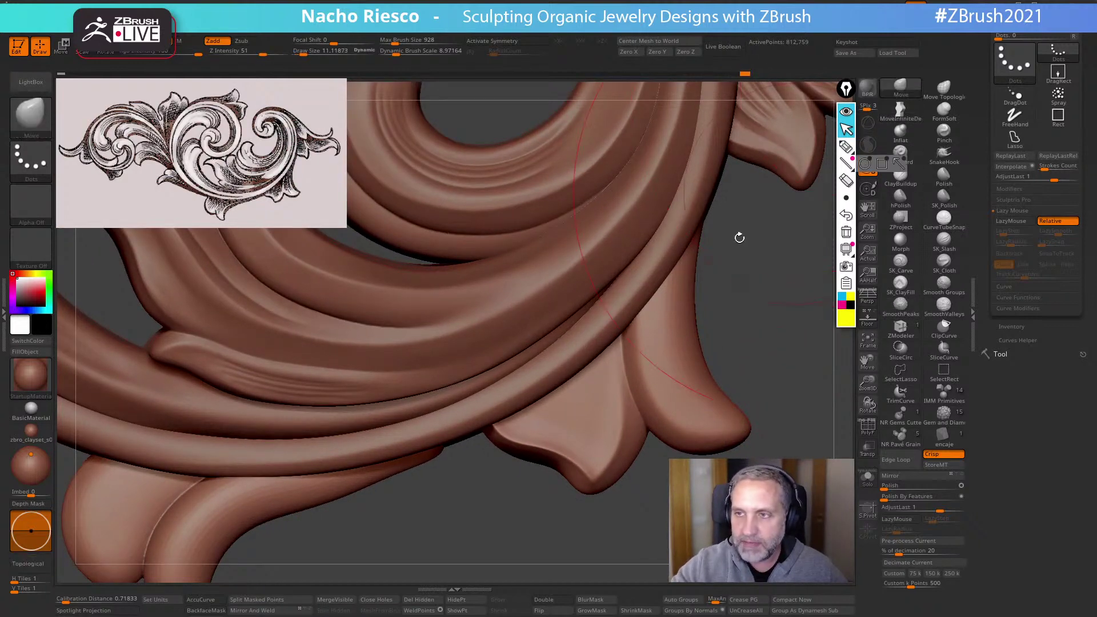
left_click(207, 610)
key("s")
left_click_drag(660, 409, 660, 409)
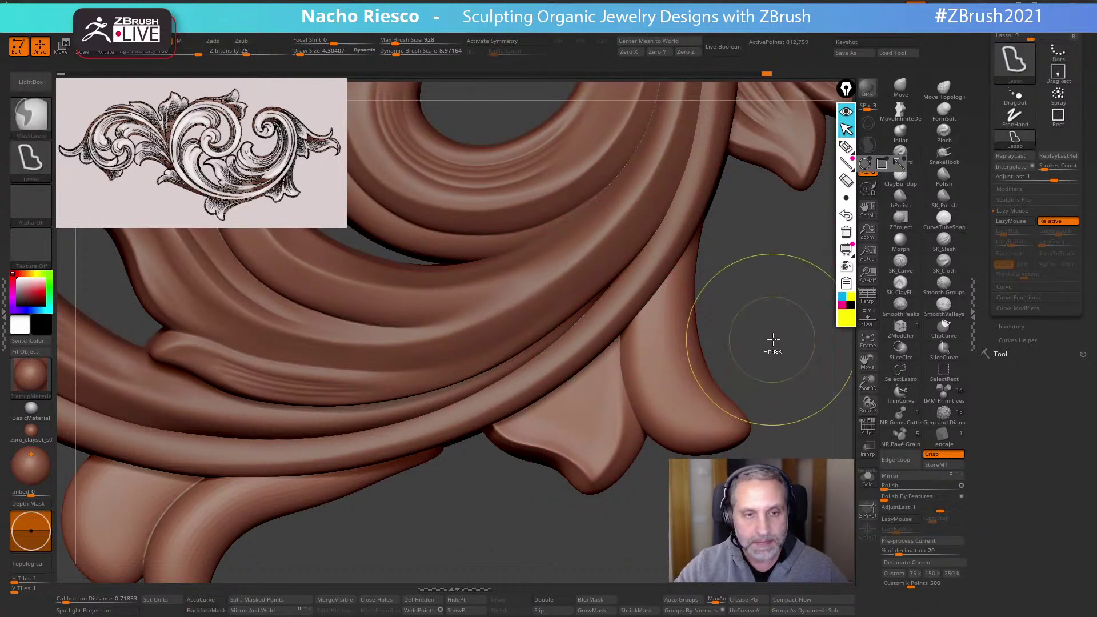
left_click_drag(771, 340, 774, 348, "ctrl")
left_click_drag(671, 304, 669, 280, "shift")
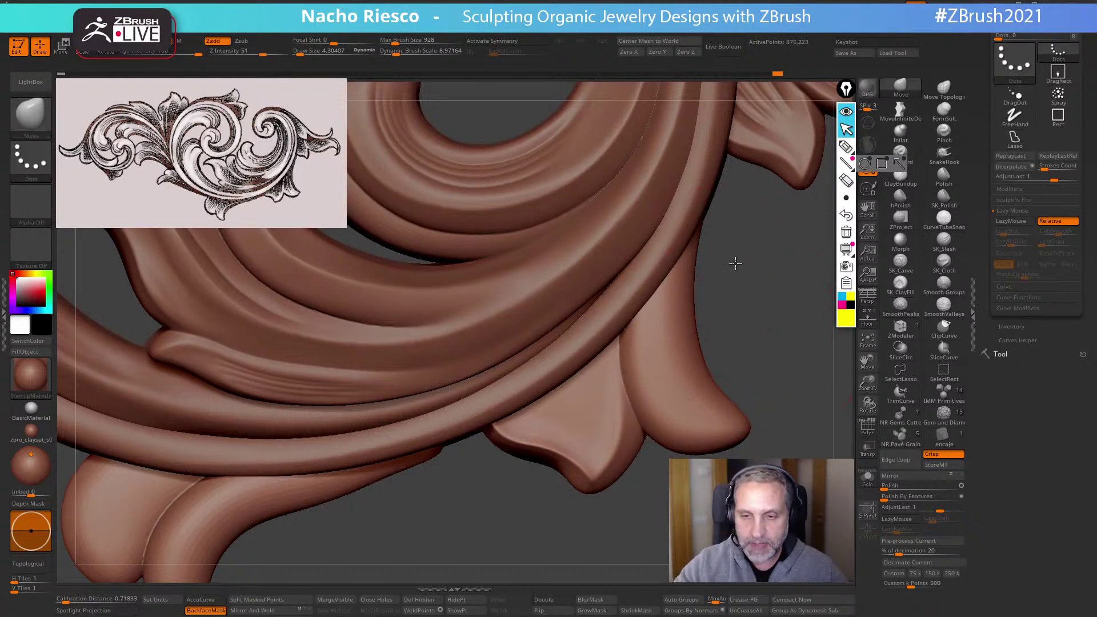
Isolate the lower leaves and build up volume along the narrow leaf with SK_ClayFill at draw size 2.85854
left_click_drag(760, 338, 788, 402, "alt")
left_click(900, 283)
left_click(868, 477)
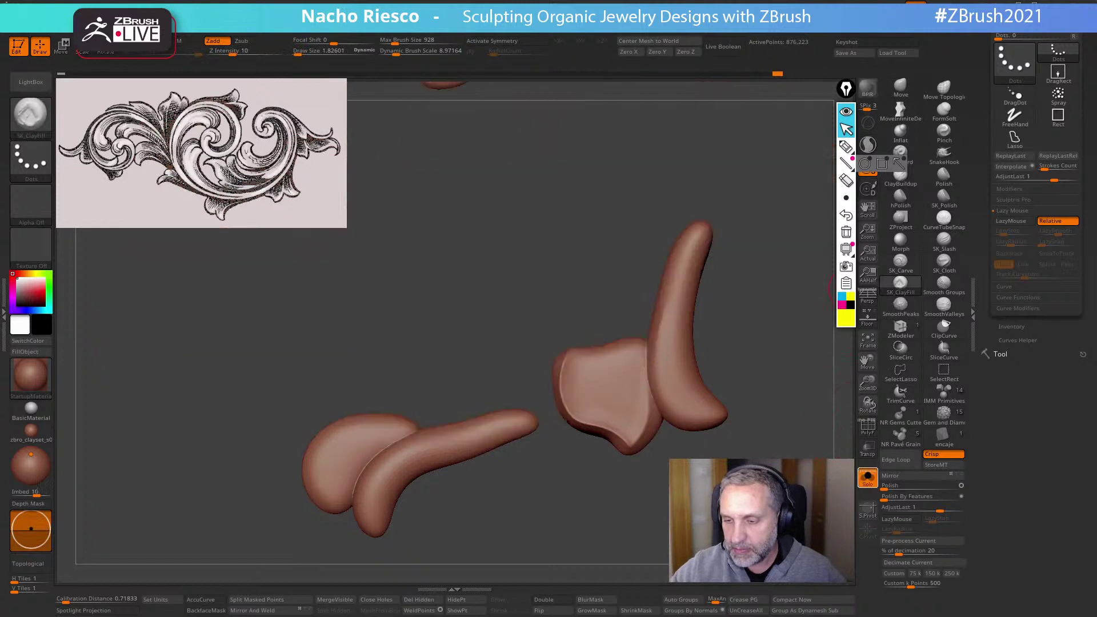
key("s")
left_click_drag(691, 382, 692, 381)
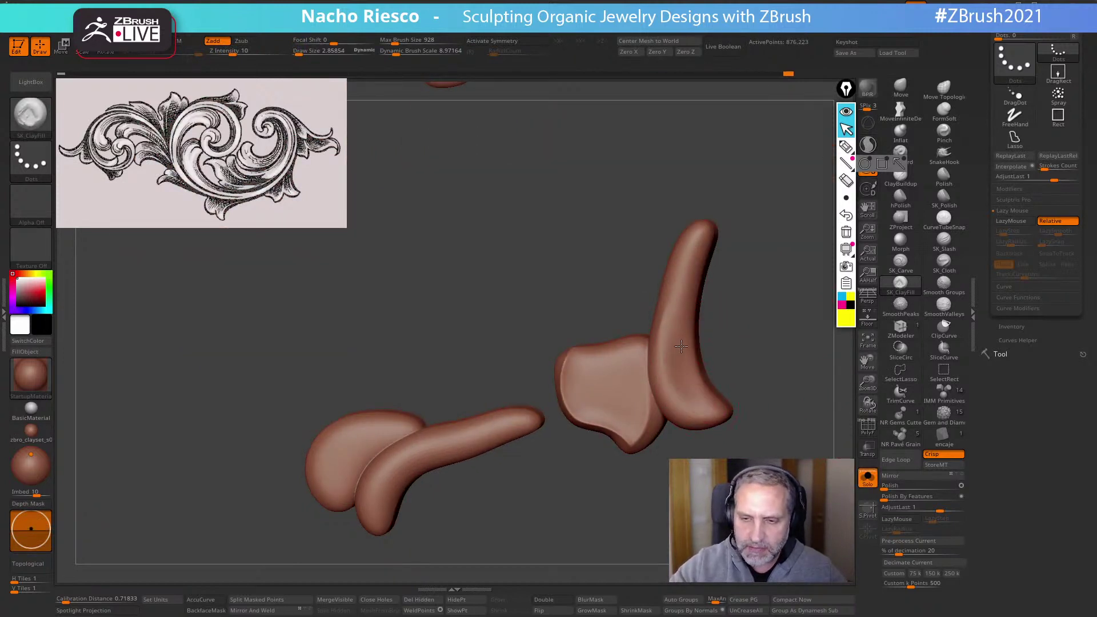
left_click_drag(681, 346, 716, 226)
mouse_move(743, 303)
left_mouse_down()
mouse_move(753, 374)
mouse_move(756, 365)
left_mouse_up()
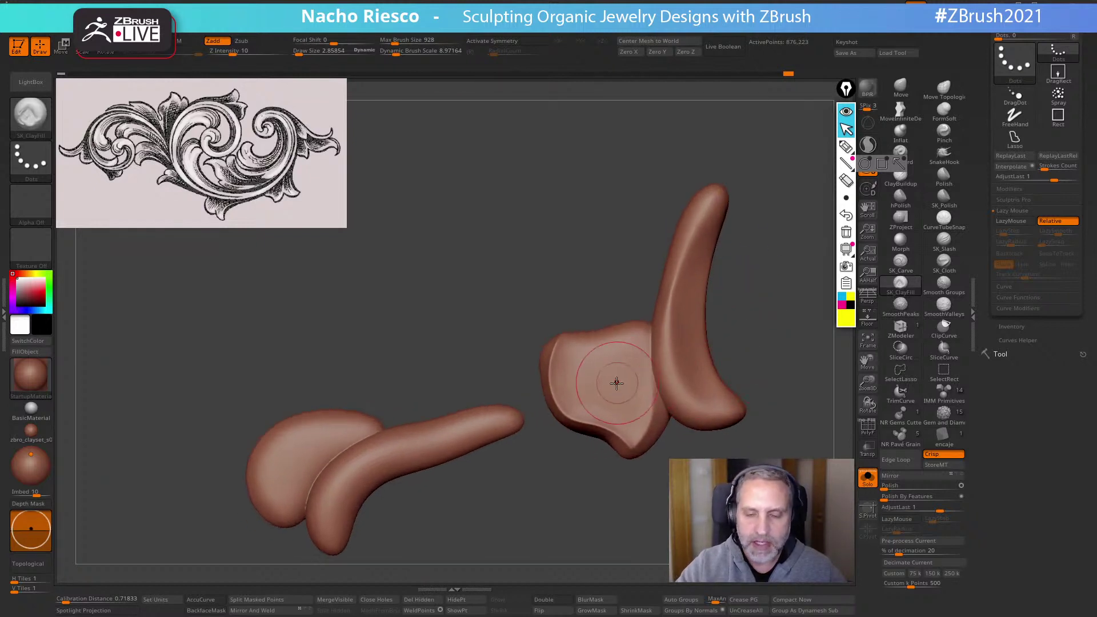
Sculpt the broad leaf's face with SK_ClayFill and bring the rest of the ornament back into view
scroll(590, 402, "up", 3)
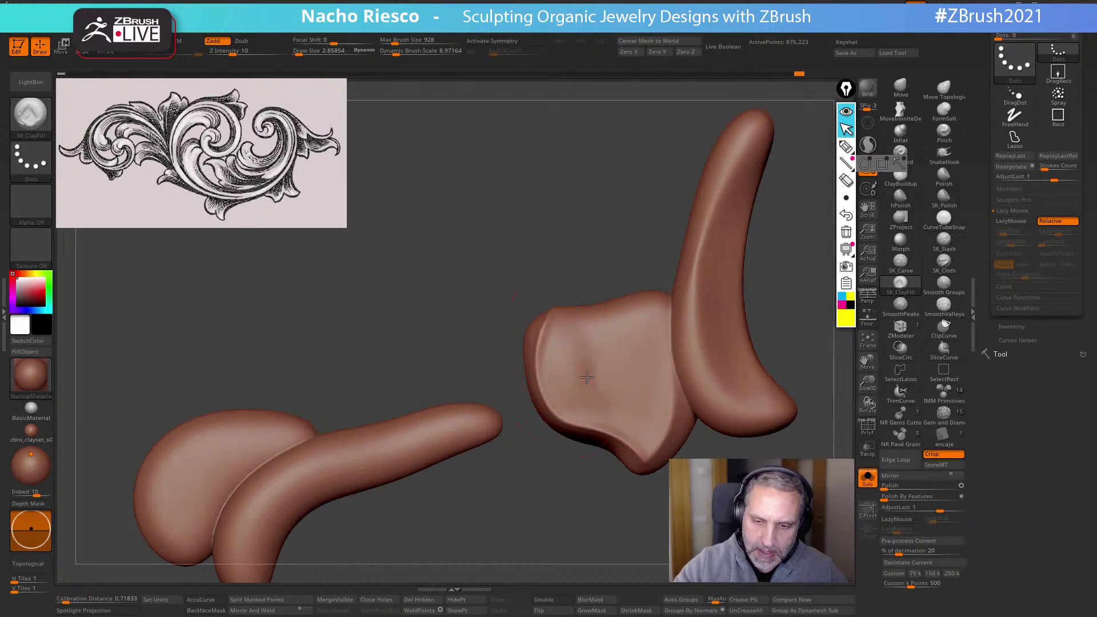
scroll(654, 526, "down", 3)
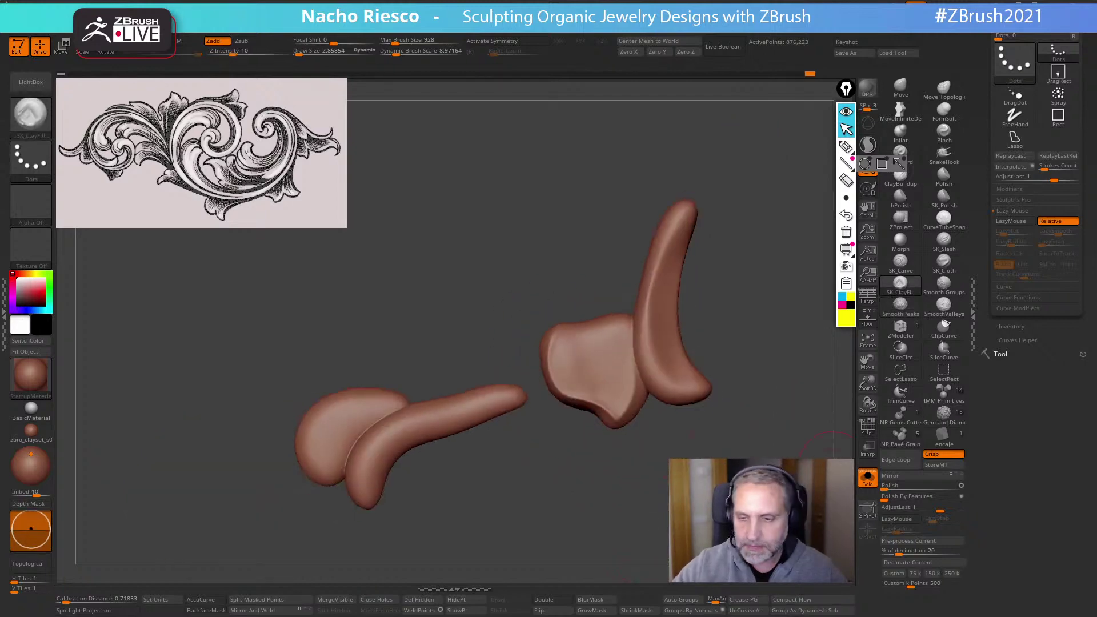
left_click(864, 479)
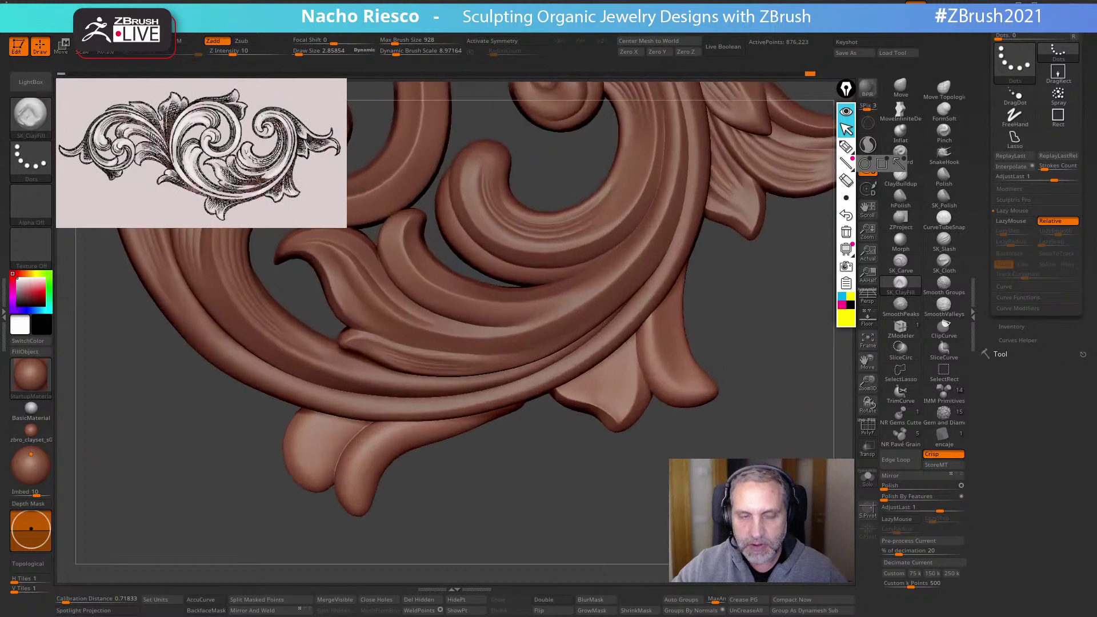
Turn off BackfaceMask for the Move brush and adjust the broad leaf beside the narrow one at draw size 5.18172
left_click(900, 87)
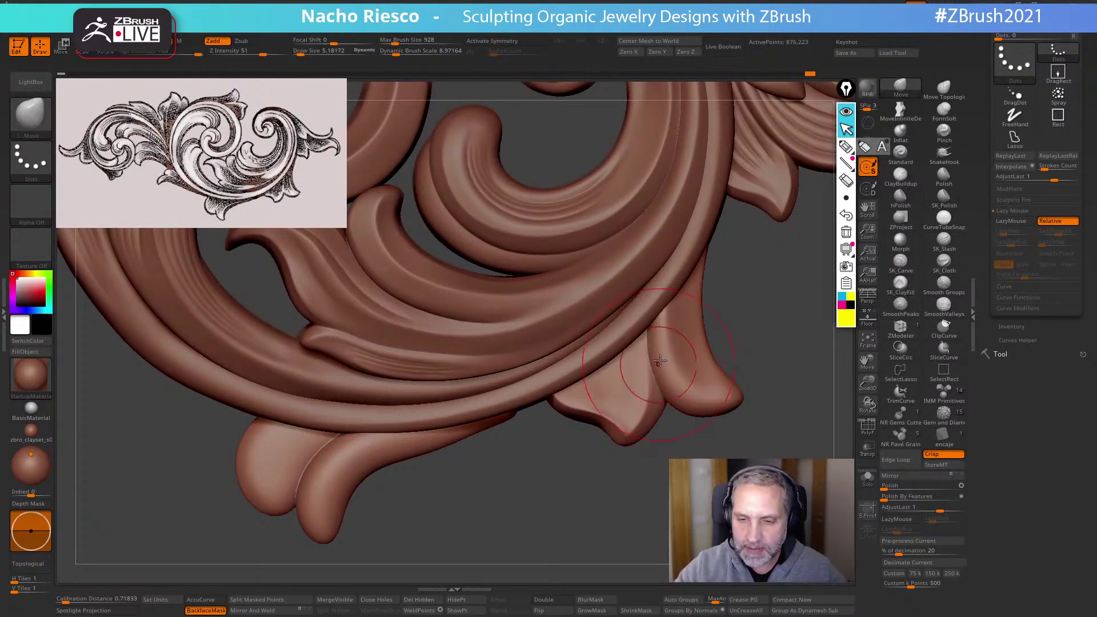
left_click(217, 610)
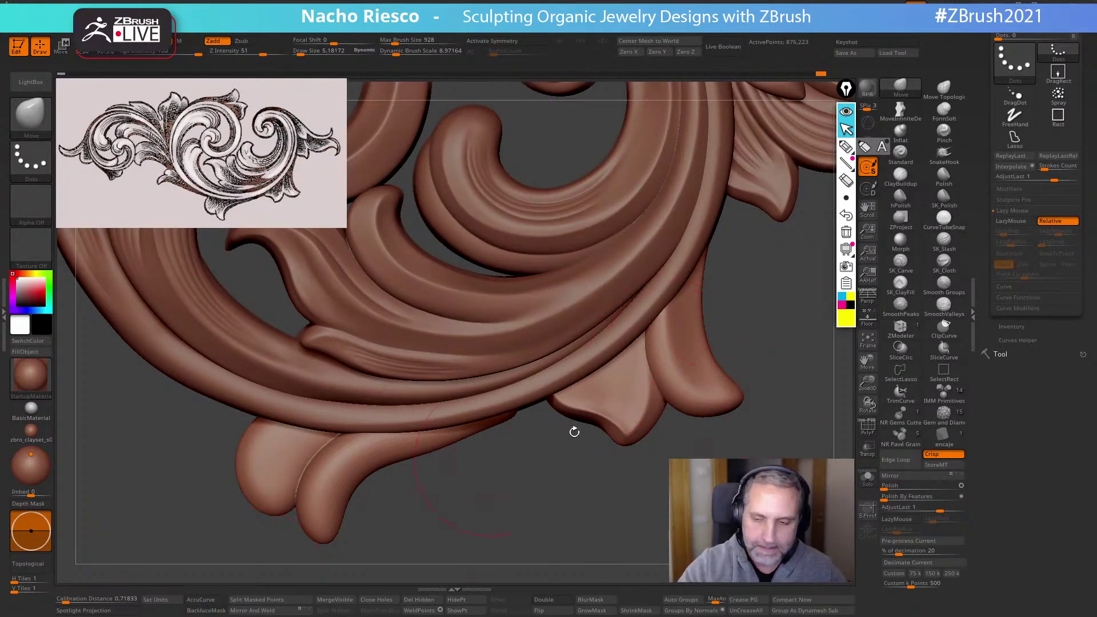
left_click_drag(714, 460, 650, 471)
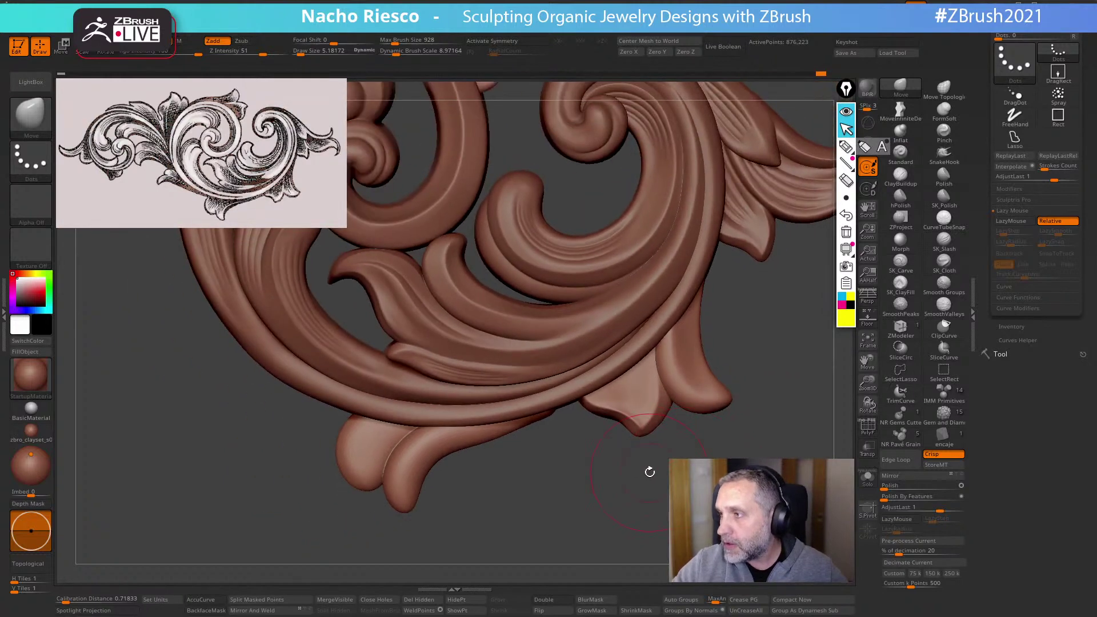
Isolate the lower leaves and carve grooves along the narrow leaf with SK_Slash at draw size 1.82601, interpolating between two strokes
mouse_move(615, 528)
left_mouse_down()
mouse_move(669, 487)
mouse_move(582, 484)
left_mouse_up()
key("f")
left_click(868, 478)
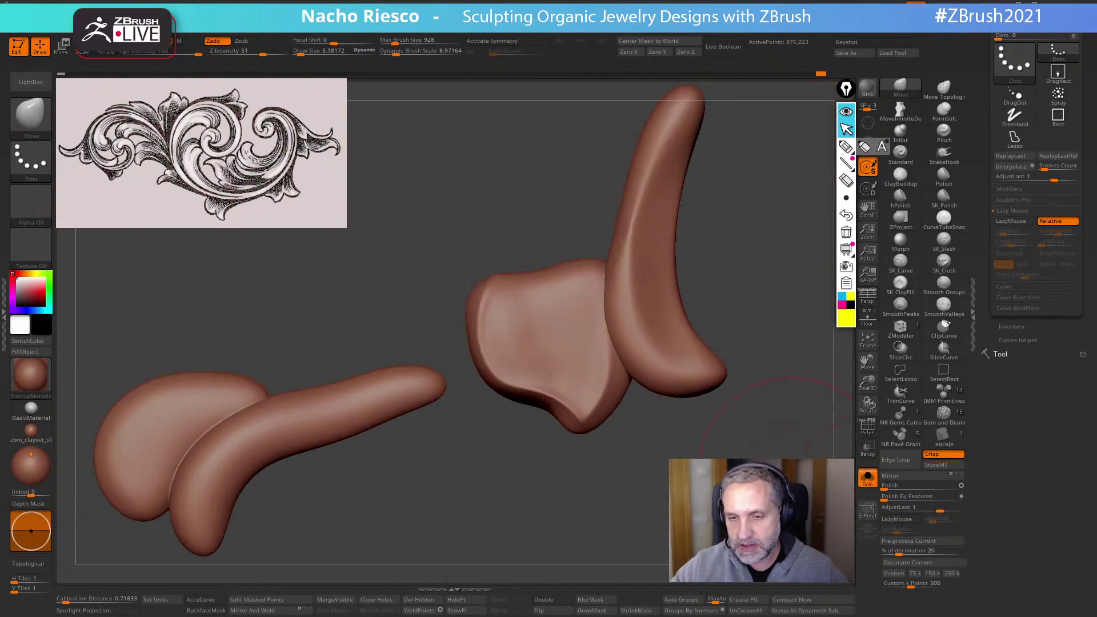
left_click_drag(762, 534, 676, 608, "alt")
left_click(944, 242)
key("s")
mouse_move(598, 299)
left_mouse_down()
mouse_move(583, 298)
mouse_move(571, 359)
mouse_move(617, 441)
left_mouse_up()
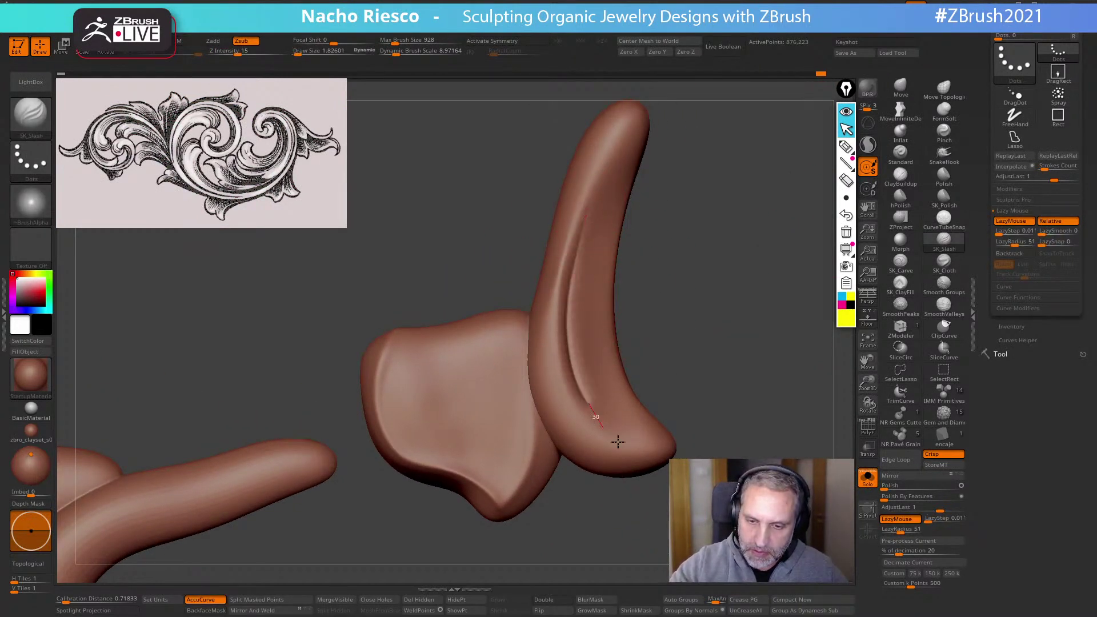
mouse_move(601, 275)
left_mouse_down()
mouse_move(607, 366)
mouse_move(691, 451)
left_mouse_up()
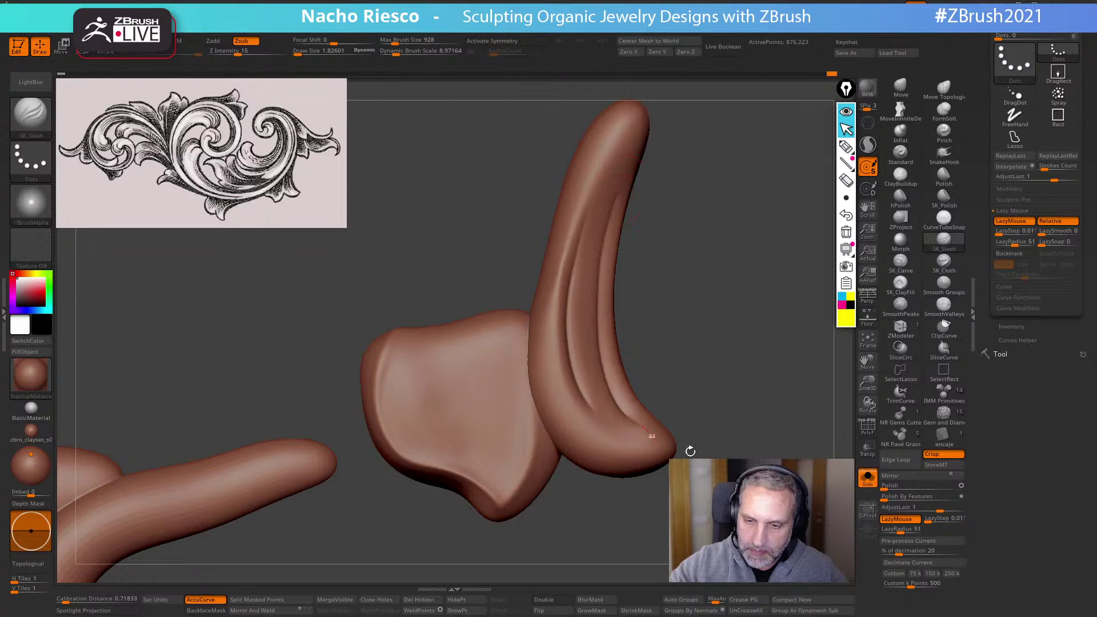
left_click(1010, 157)
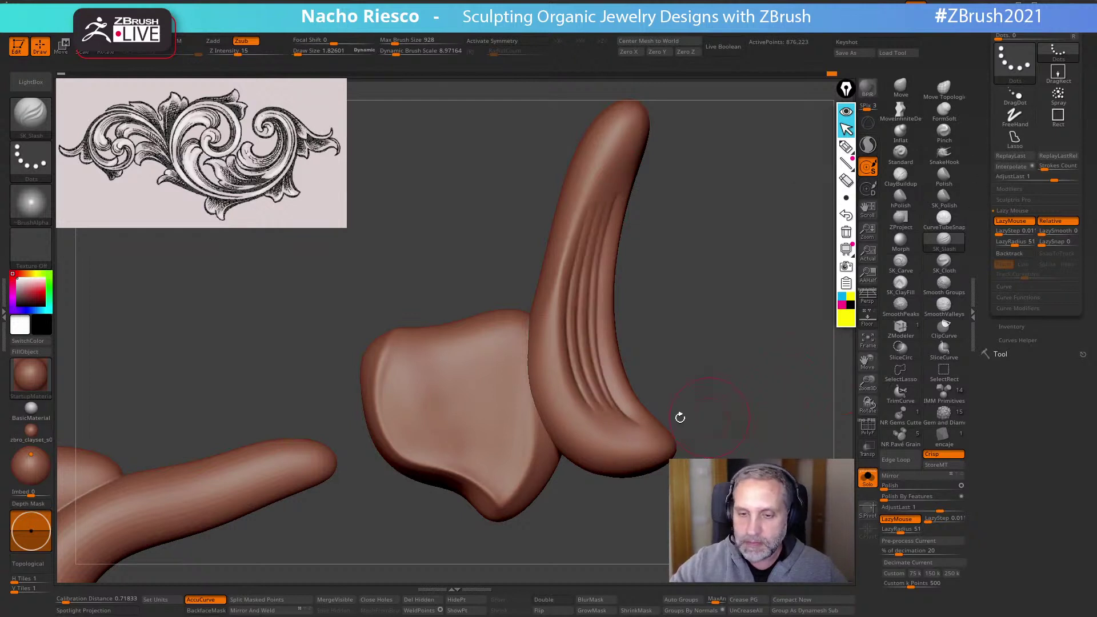
key("shift")
Try to carve individual fanned grooves across the broad leaf with SK_Slash and undo the strokes
left_click_drag(666, 336, 706, 318, "alt")
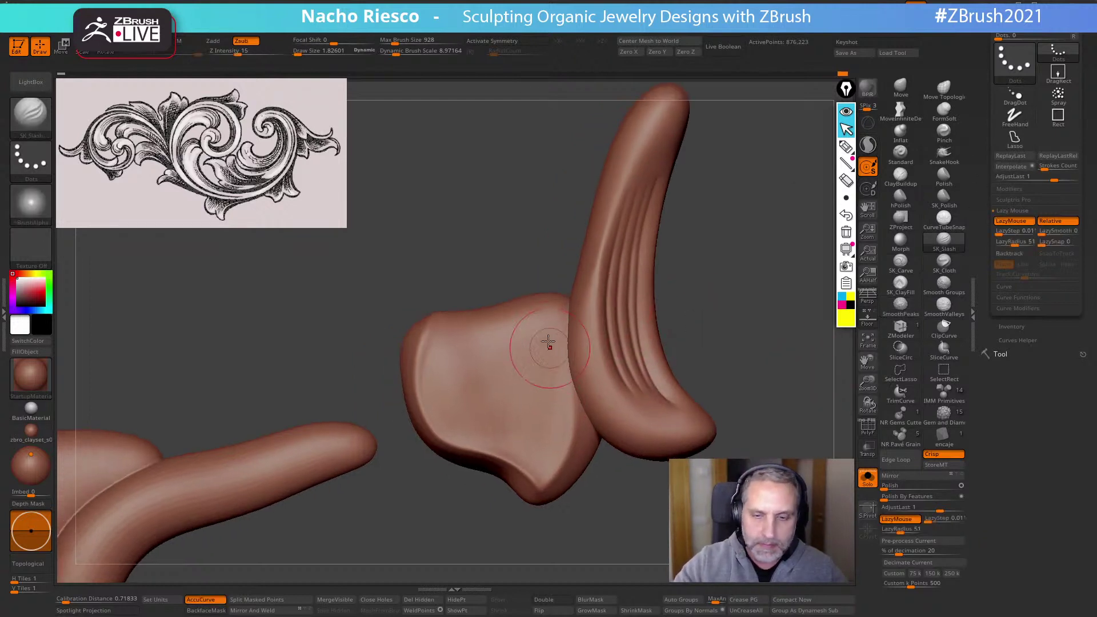
mouse_move(552, 311)
left_mouse_down()
mouse_move(544, 488)
mouse_move(517, 454)
left_mouse_up()
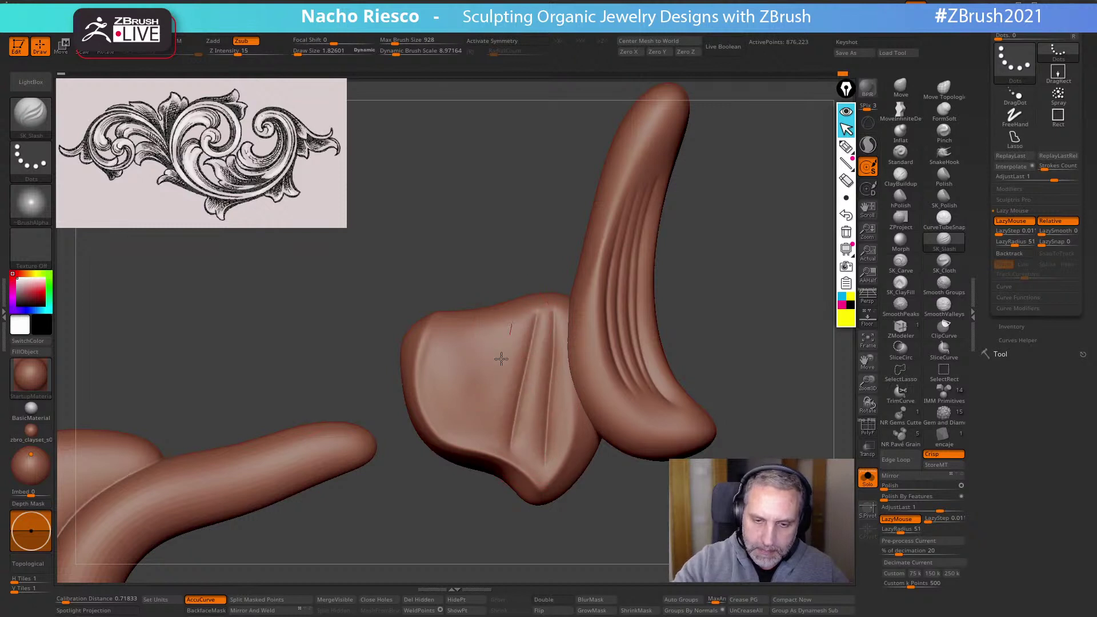
mouse_move(510, 327)
left_mouse_down()
mouse_move(481, 437)
mouse_move(445, 426)
left_mouse_up()
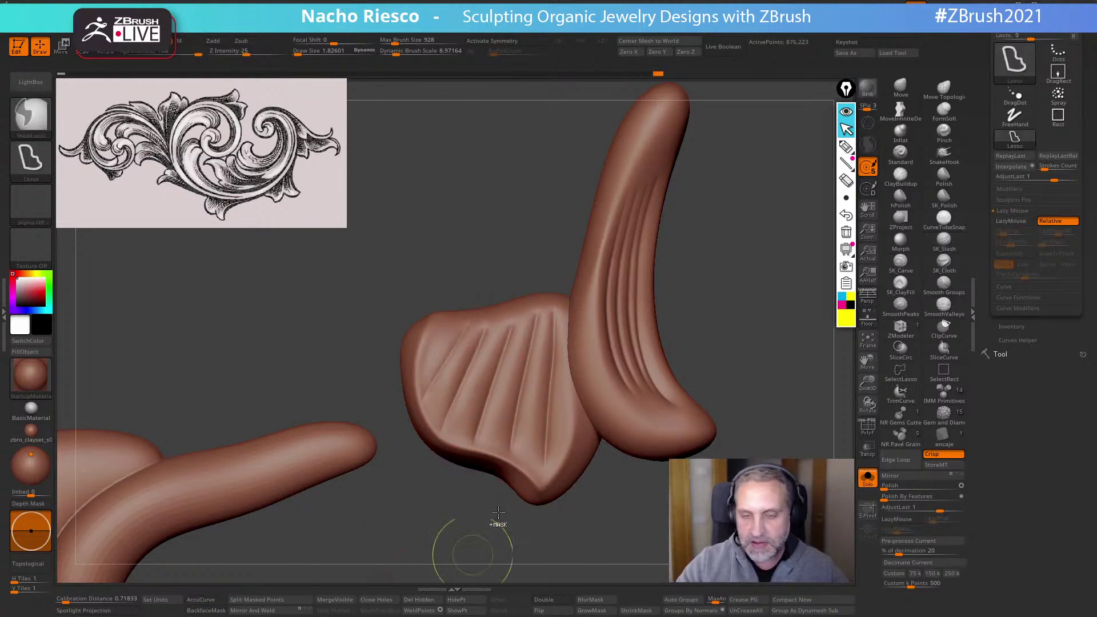
key("ctrl+z")
key("ctrl+z")
key("ctrl+z")
key("ctrl+z")
Carve two outer grooves on the broad leaf, fill between them with interpolated strokes using an adjusted stroke count, and soften with SmoothValleys
left_click_drag(554, 312, 539, 482)
left_click_drag(459, 319, 425, 419)
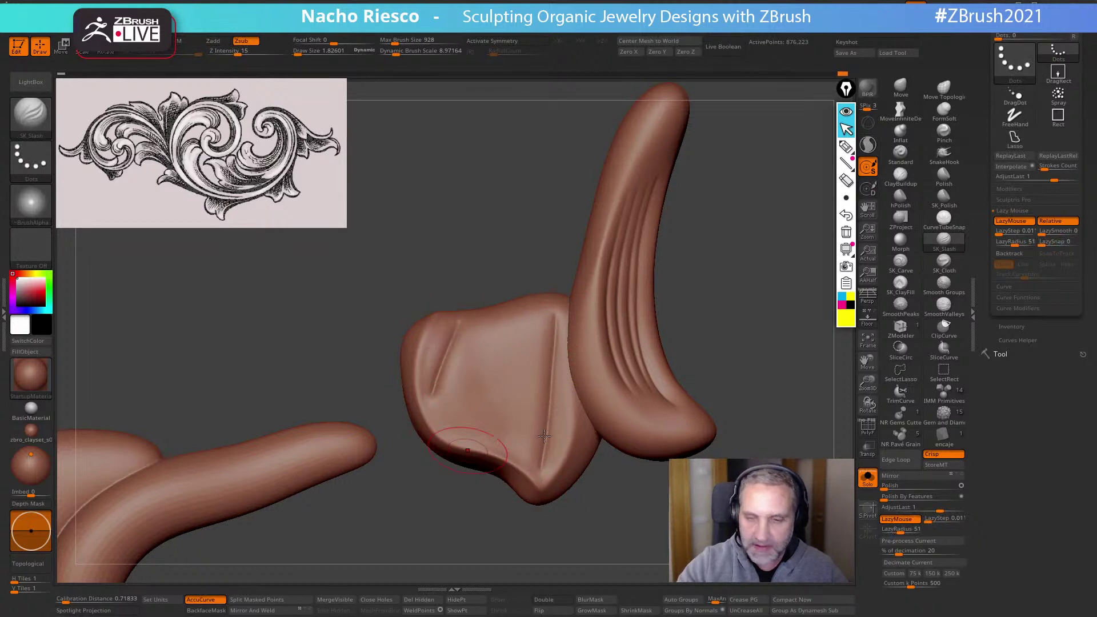
left_click(1011, 167)
key("ctrl+z")
left_click(1056, 167)
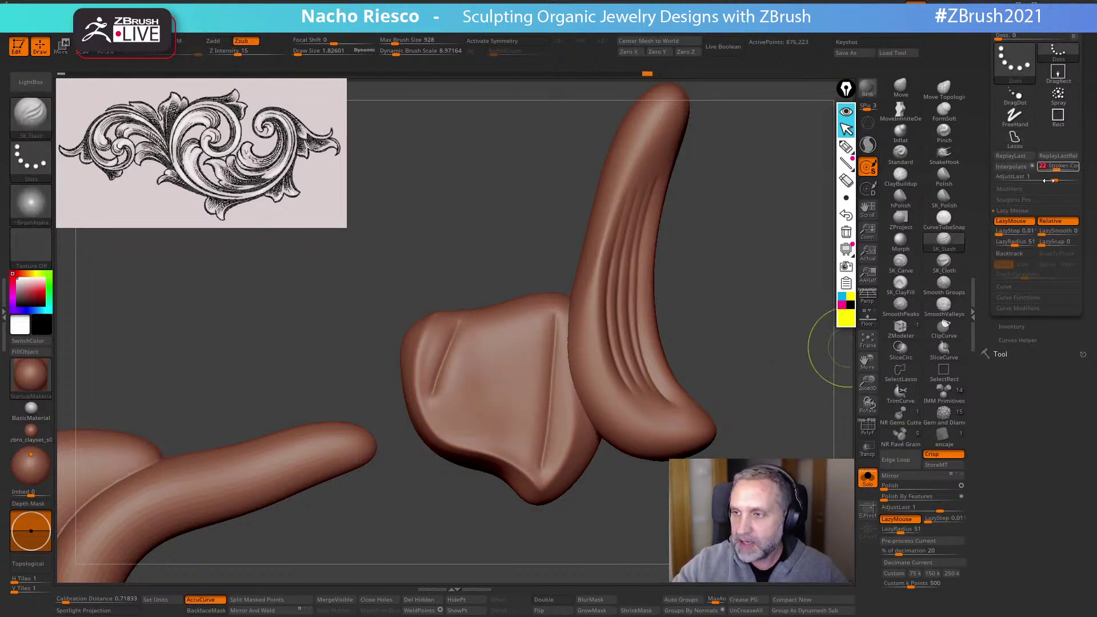
left_click(1012, 167)
mouse_move(772, 460)
left_mouse_down("alt")
mouse_move(767, 446)
mouse_move(803, 463)
mouse_move(851, 428)
left_mouse_up("alt")
left_click(944, 306, "shift")
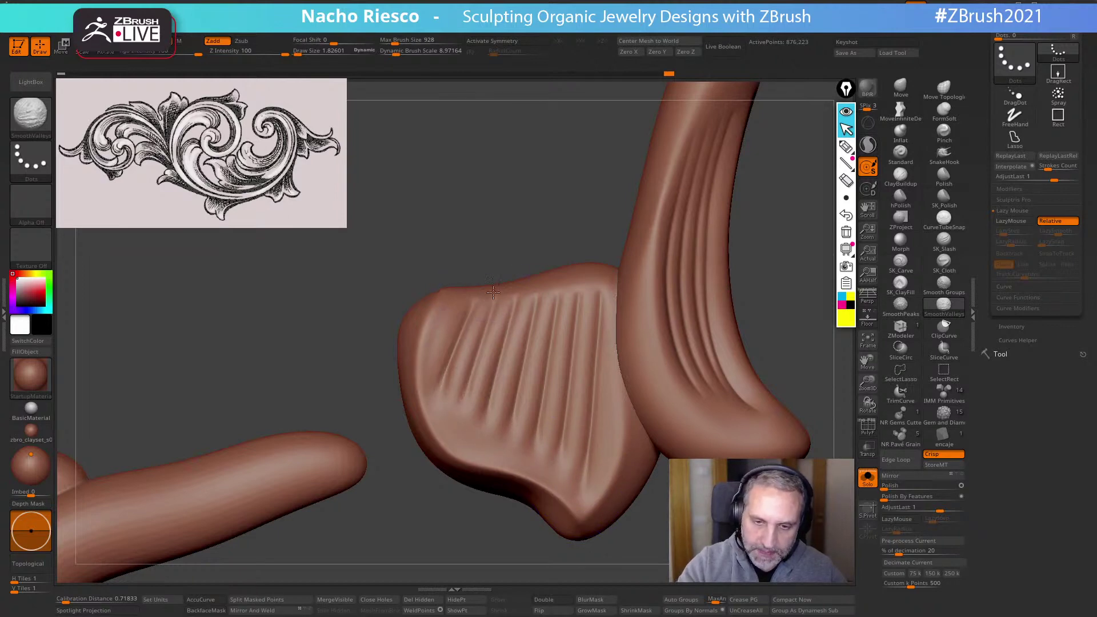
Show the whole ornament again and smooth the ungrooved lower leaf pair with SmoothPeaks at draw size 2.85854
left_click(869, 482)
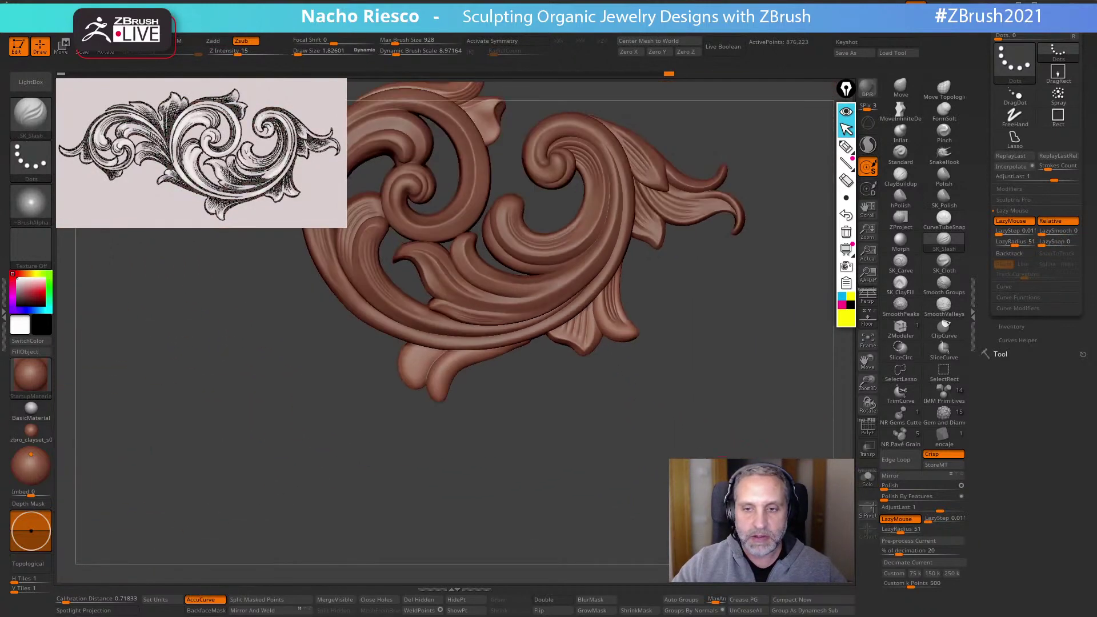
mouse_move(583, 413)
left_mouse_down("alt")
mouse_move(640, 401)
mouse_move(637, 444)
mouse_move(592, 497)
mouse_move(664, 513)
left_mouse_up("alt")
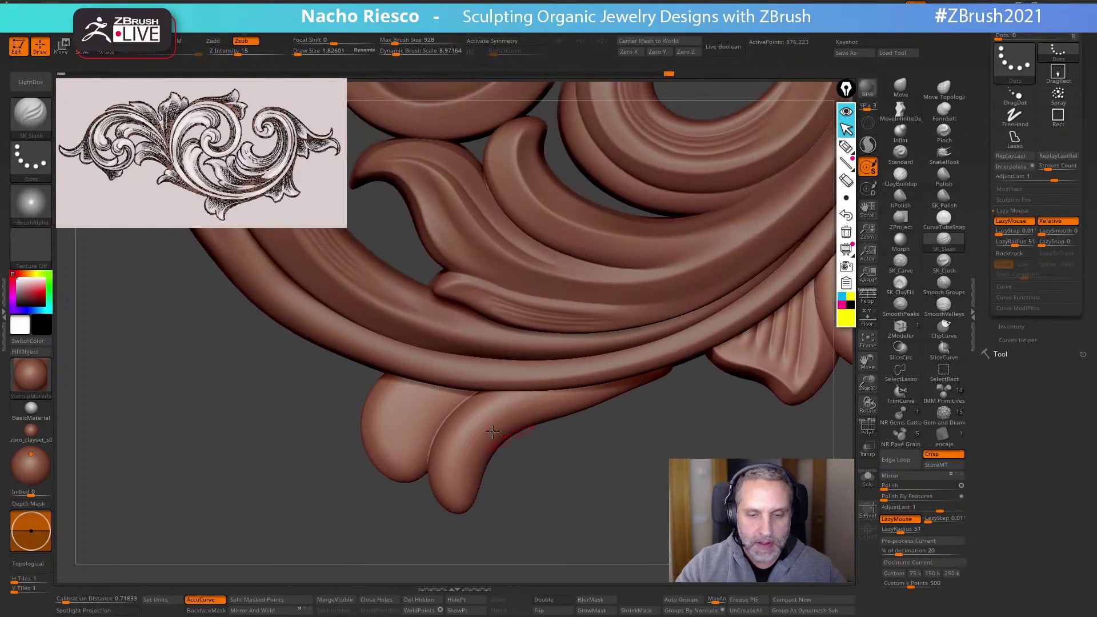
left_click_drag(531, 492, 553, 487, "alt")
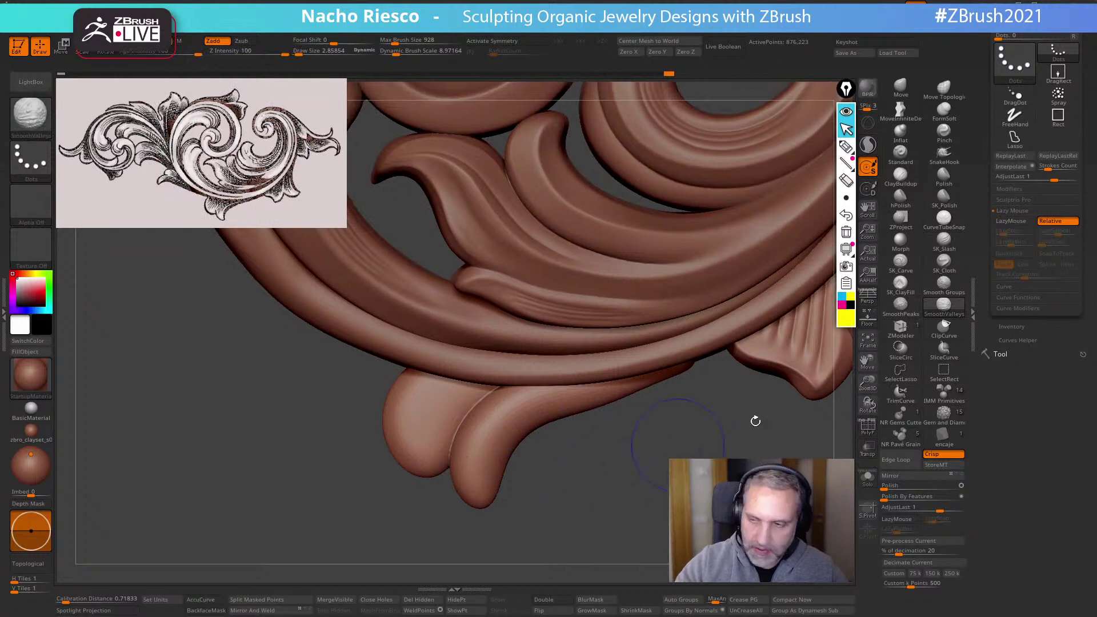
left_click(901, 304, "shift")
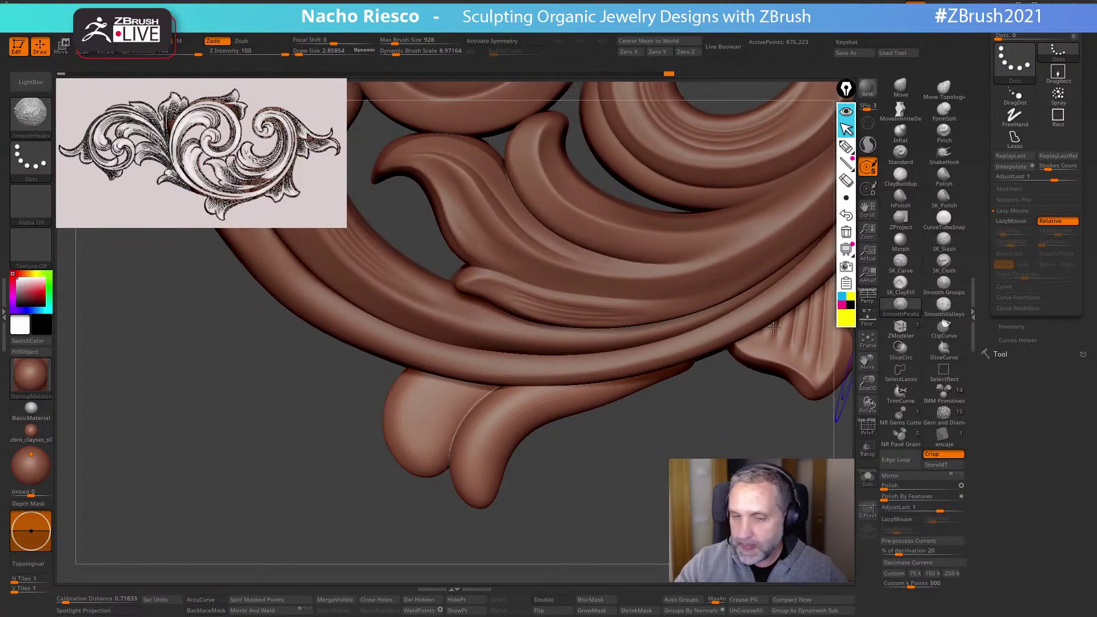
left_click_drag(473, 450, 474, 468, "shift")
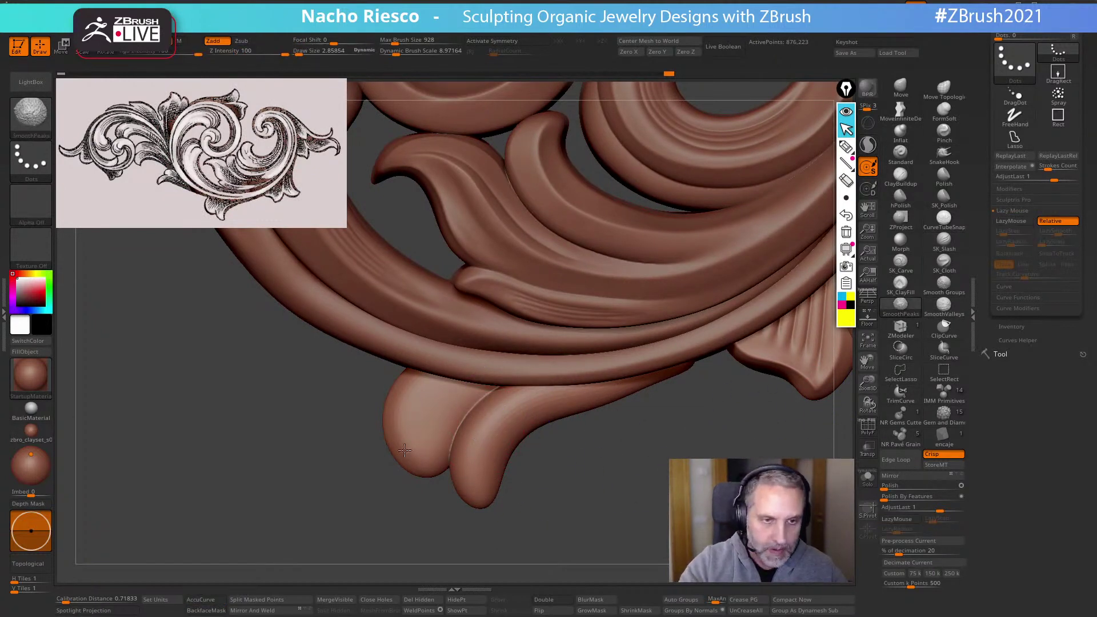
Isolate the lower leaves and mask the grooved ones, leaving only the smooth leaf pair editable
left_click_drag(553, 487, 645, 505)
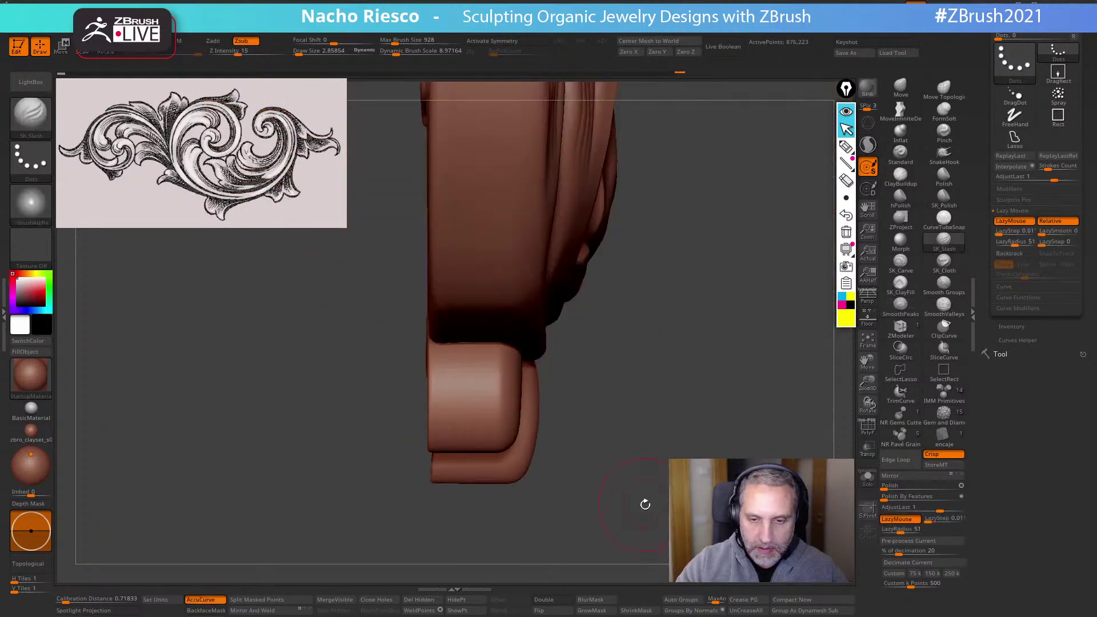
left_click(902, 88)
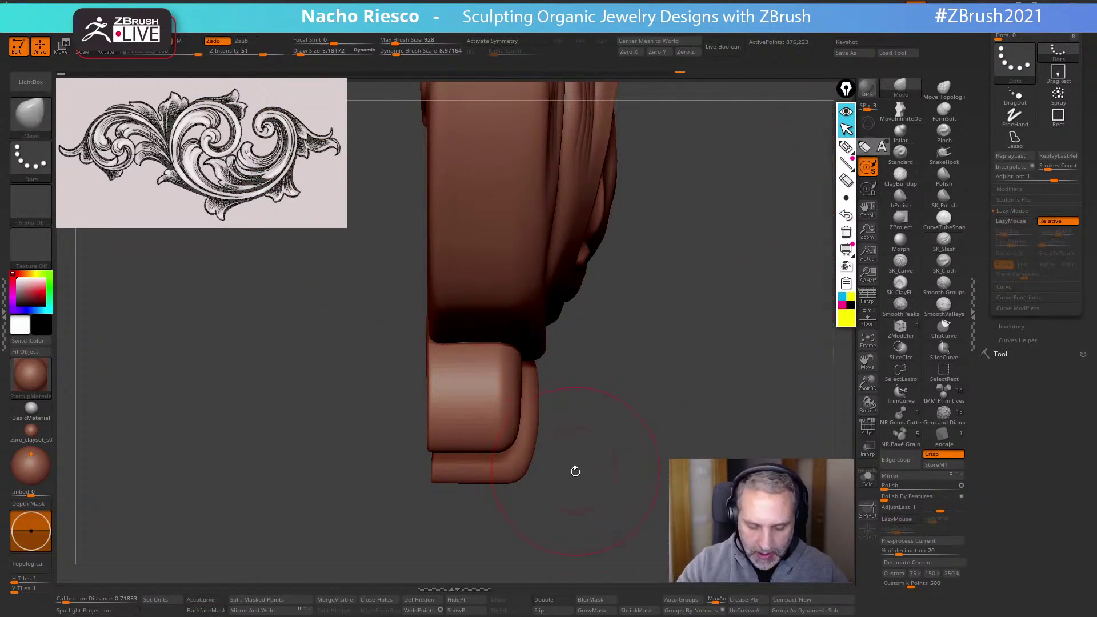
mouse_move(576, 471)
left_mouse_down()
mouse_move(743, 407)
mouse_move(732, 311)
mouse_move(366, 435)
mouse_move(515, 525)
left_mouse_up()
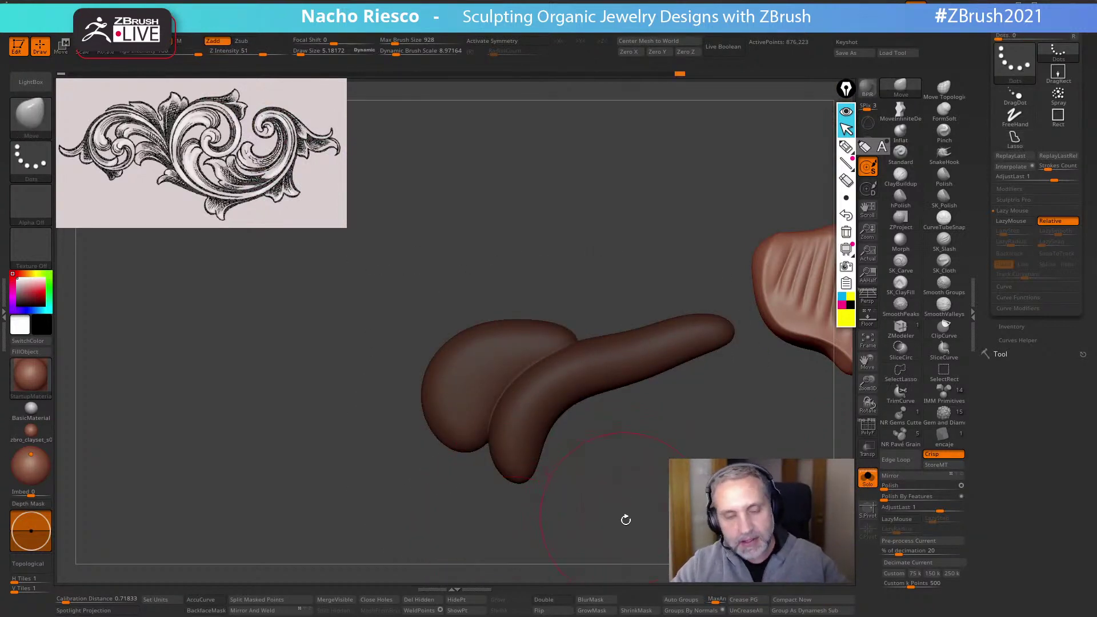
mouse_move(633, 521)
left_mouse_down()
mouse_move(663, 506)
mouse_move(593, 361)
left_mouse_up()
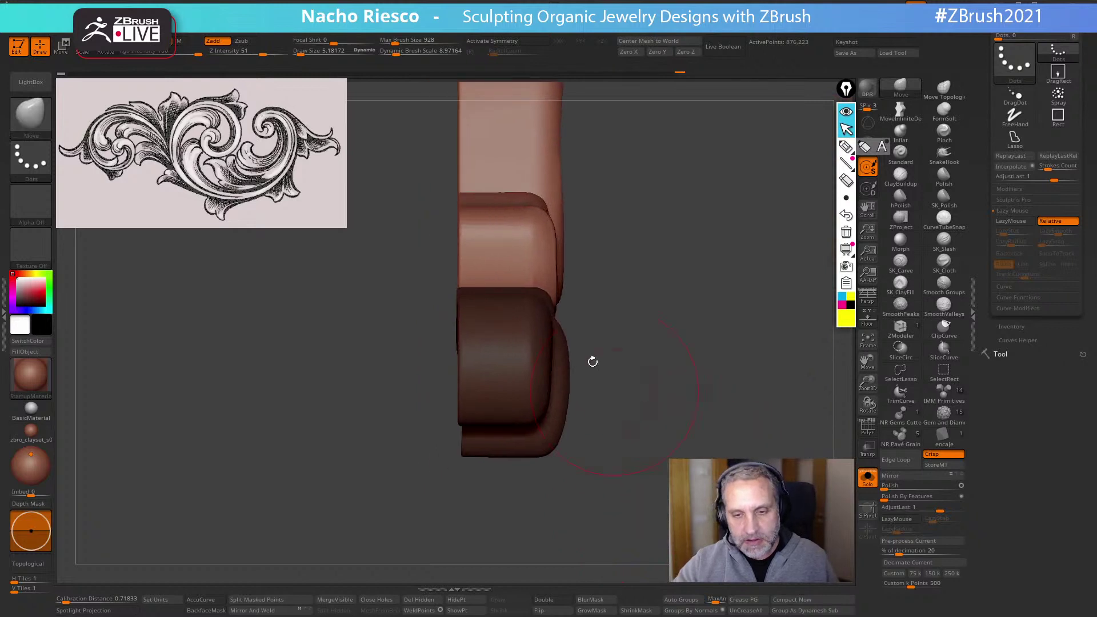
left_click_drag(553, 447, 638, 453)
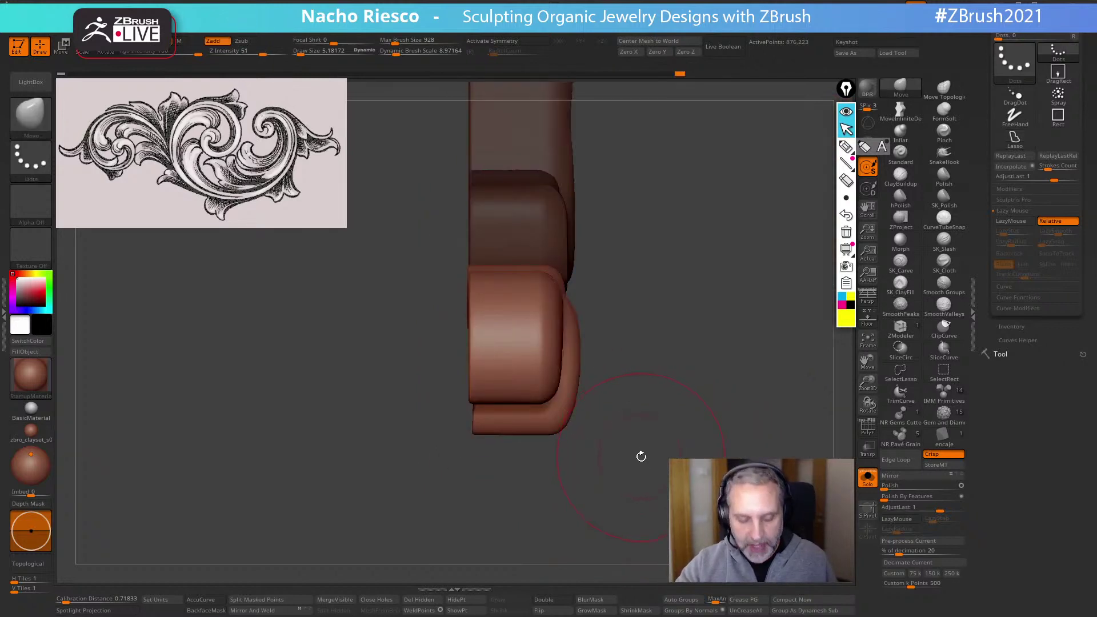
Try to adjust the unmasked leaf pair in side view with a vertical Transpose line along its front face
key("w")
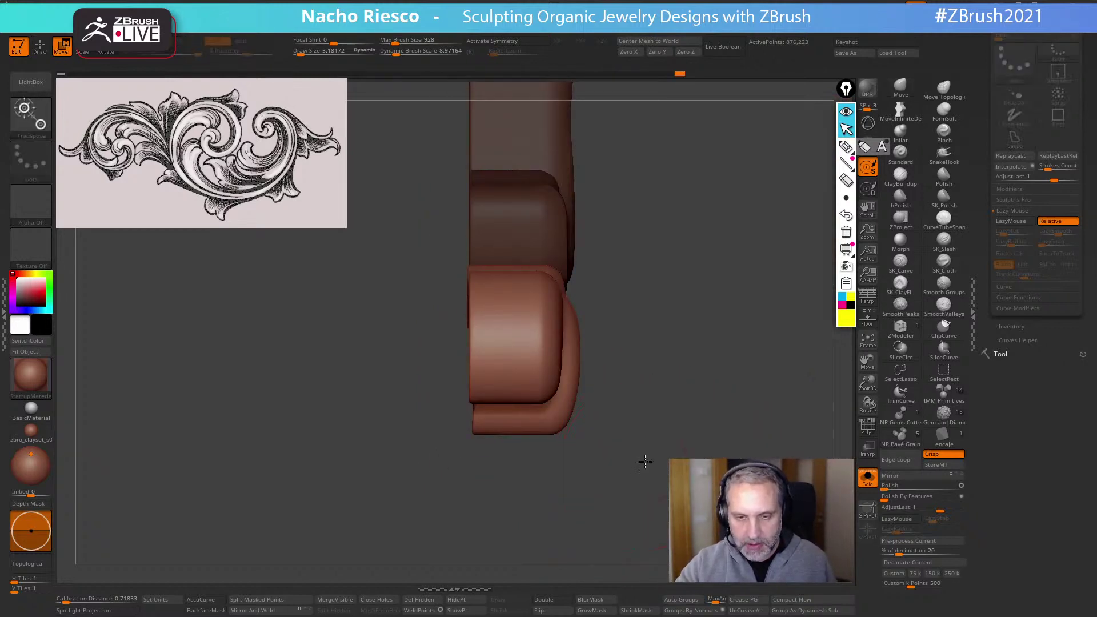
left_click(869, 126)
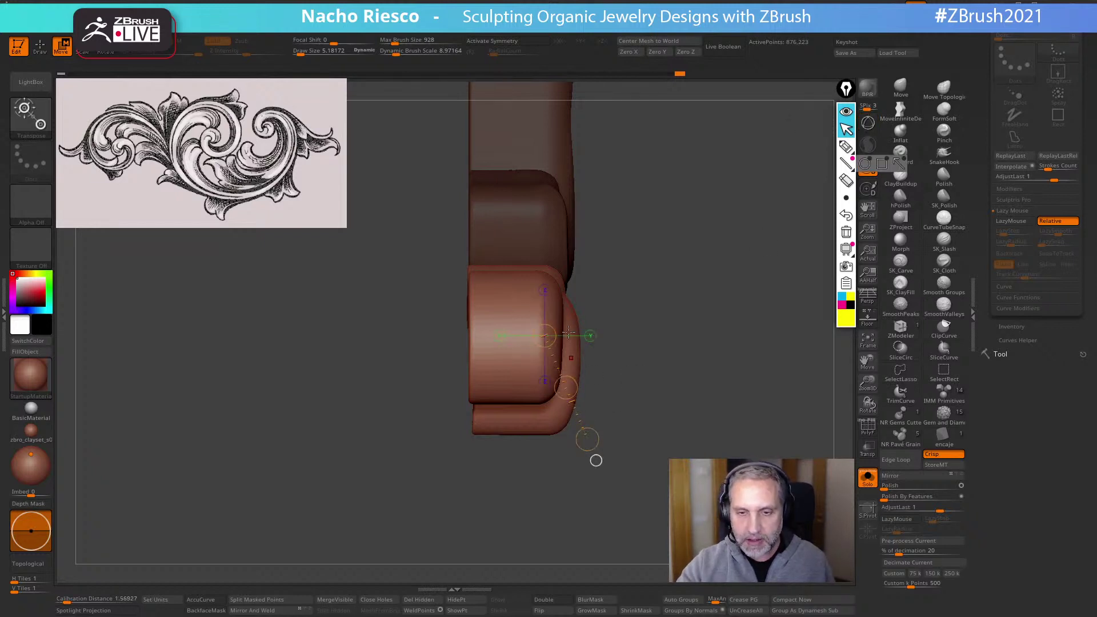
left_click(559, 292)
left_click_drag(559, 293, 559, 456)
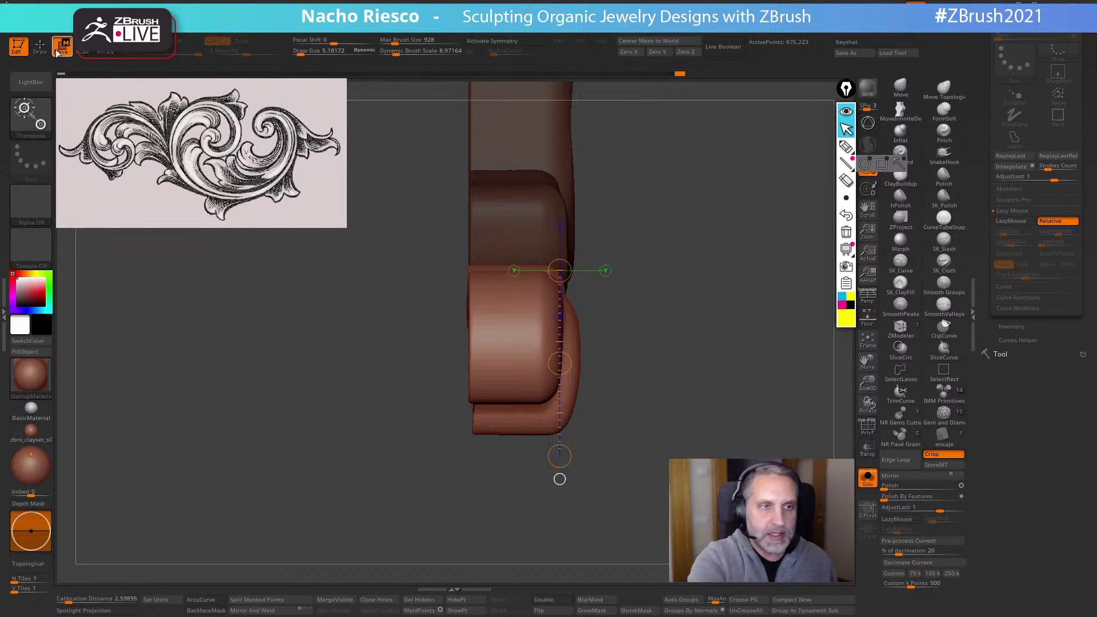
left_click_drag(560, 455, 494, 455)
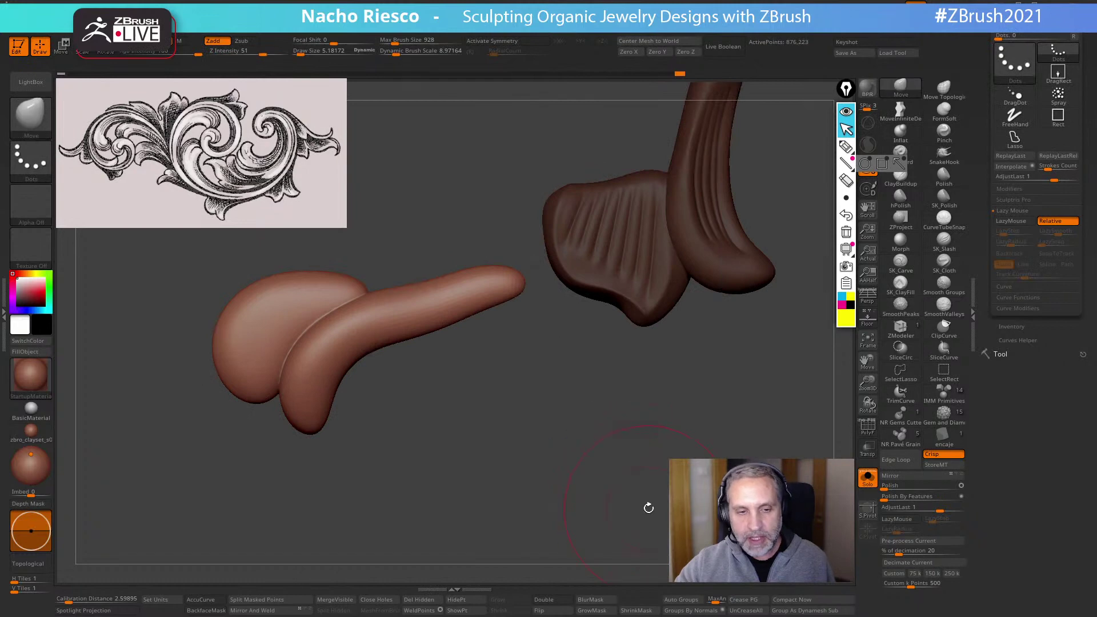
Try to raise the whole unmasked leaf pair with a horizontal Transpose line and undo the move
left_click_drag(648, 507, 697, 501, "alt")
left_click(868, 478)
mouse_move(760, 565)
left_mouse_down()
mouse_move(709, 479)
mouse_move(738, 491)
mouse_move(763, 521)
mouse_move(758, 482)
mouse_move(691, 495)
left_mouse_up()
key("b")
key("m")
key("v")
left_click(867, 479)
key("w")
left_click_drag(510, 357, 736, 357)
mouse_move(624, 358)
left_mouse_down()
mouse_move(616, 320)
mouse_move(619, 341)
left_mouse_up()
key("ctrl+z")
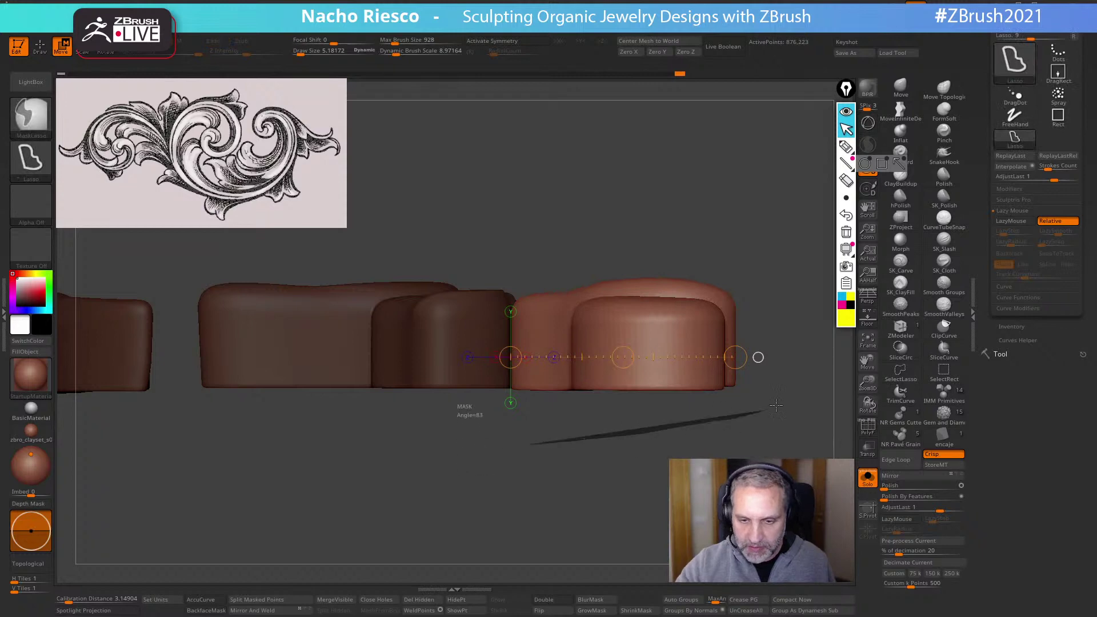
Mask the base of the smooth leaf pair with MaskPen and blur the mask
key("ctrl+b")
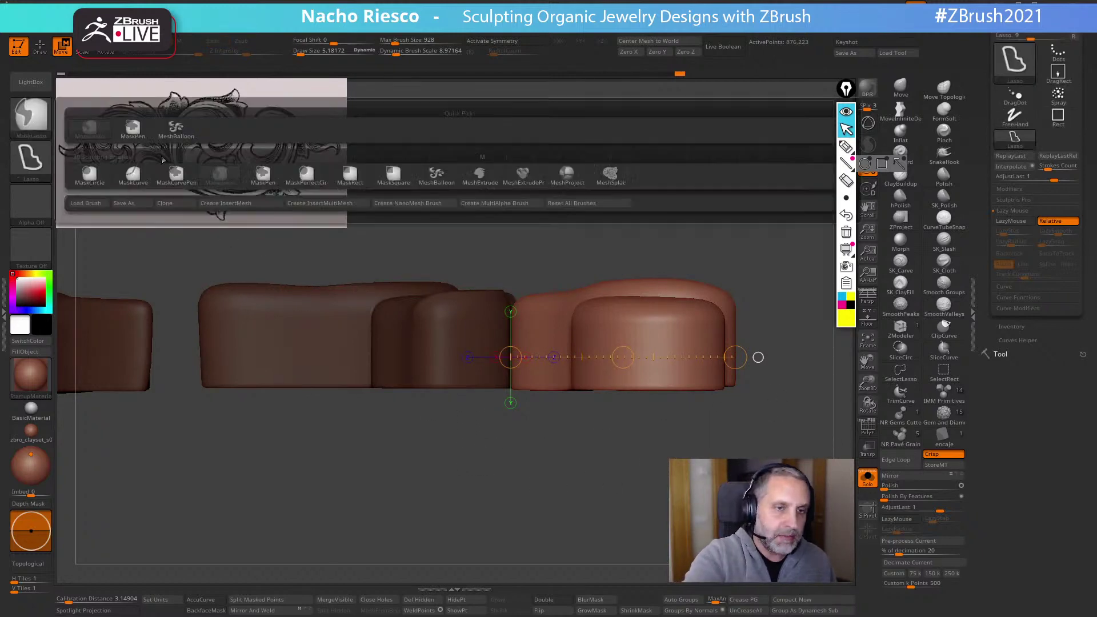
left_click(134, 130)
key("ctrl+z")
mouse_move(416, 447)
left_mouse_down("ctrl")
mouse_move(472, 444)
mouse_move(725, 377)
left_mouse_up("ctrl")
left_click_drag(674, 435, 600, 570)
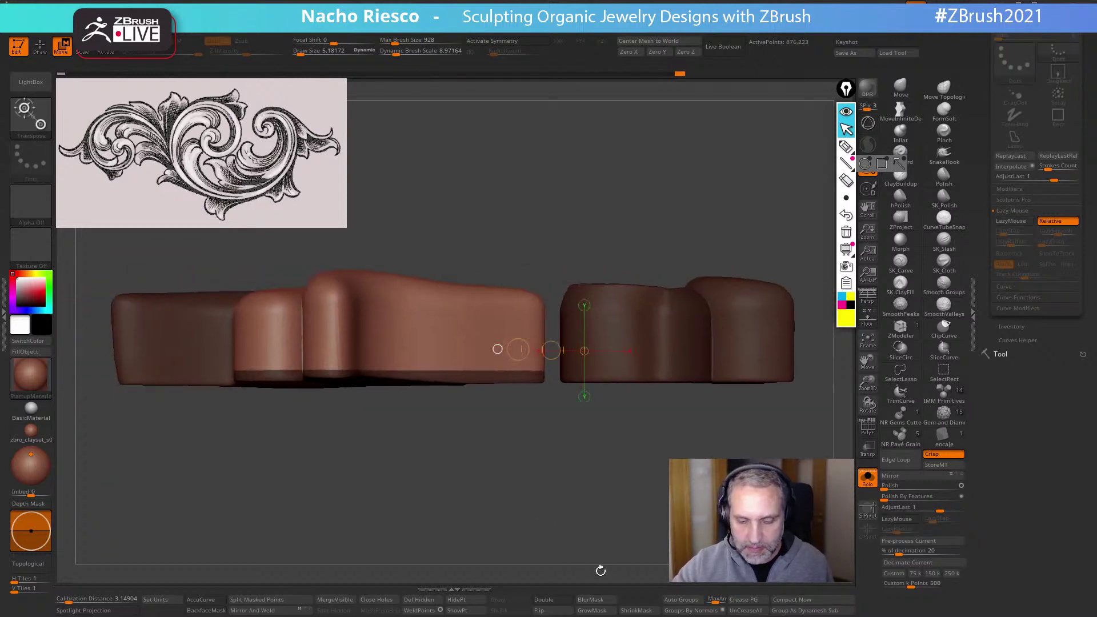
left_click(595, 601)
Raise the upper part of the smooth leaf pair with a Transpose line spanning its length and clear the mask
left_click_drag(623, 532, 517, 476)
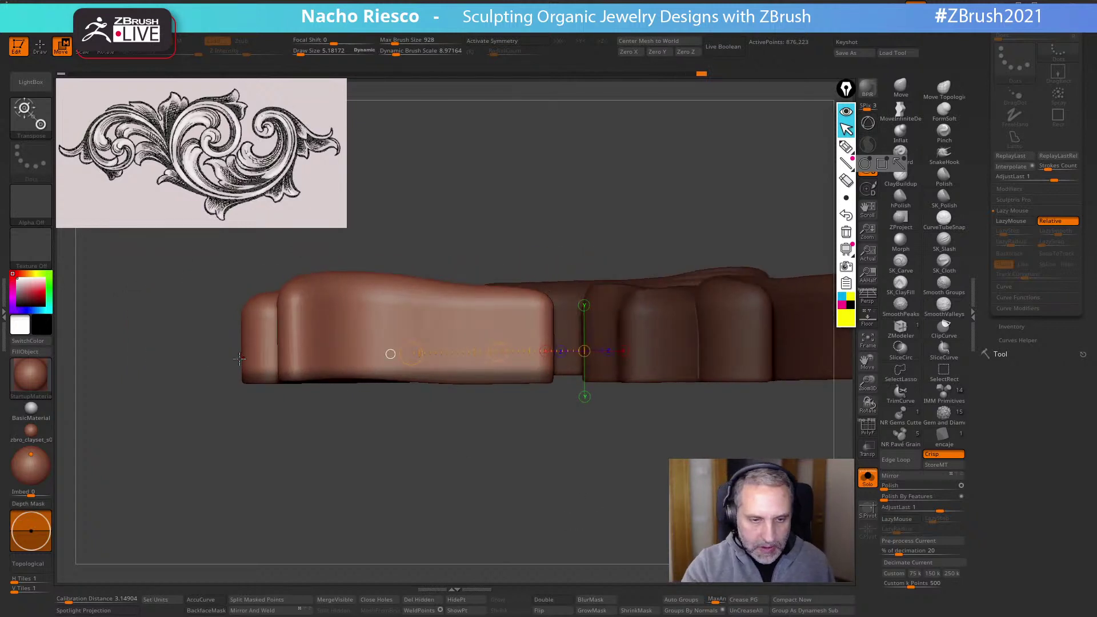
left_click_drag(241, 361, 318, 357)
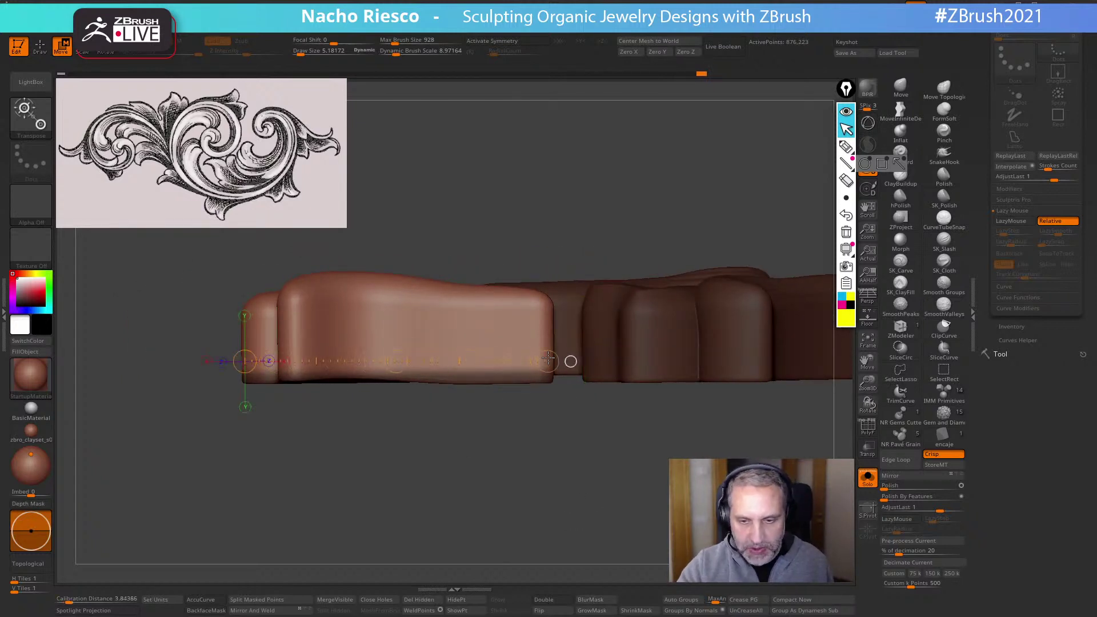
left_click(245, 354)
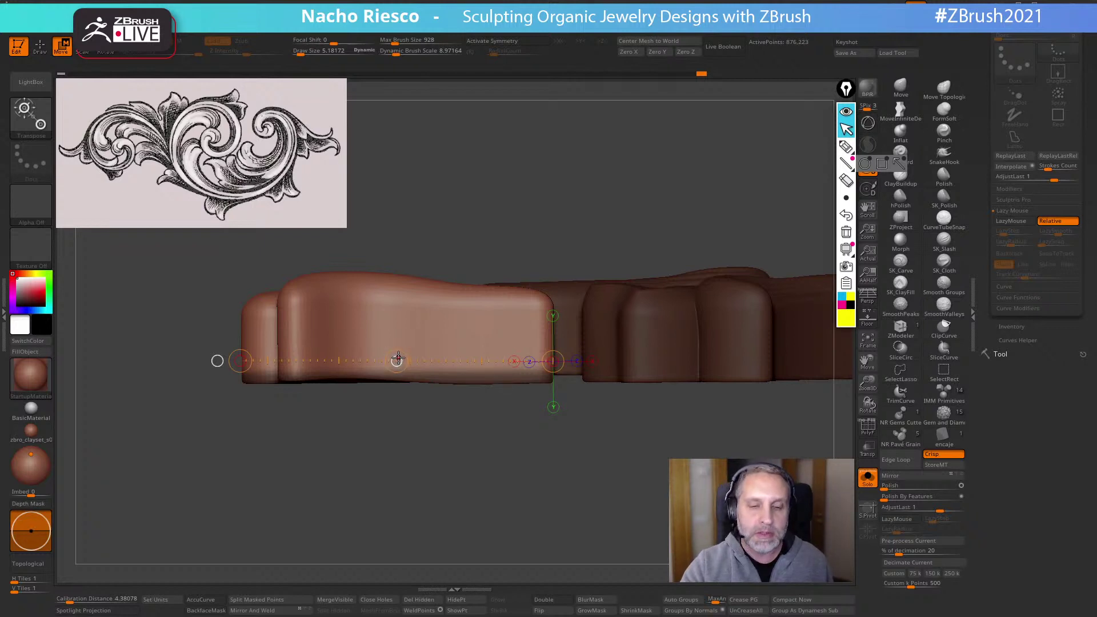
left_click_drag(398, 359, 396, 334)
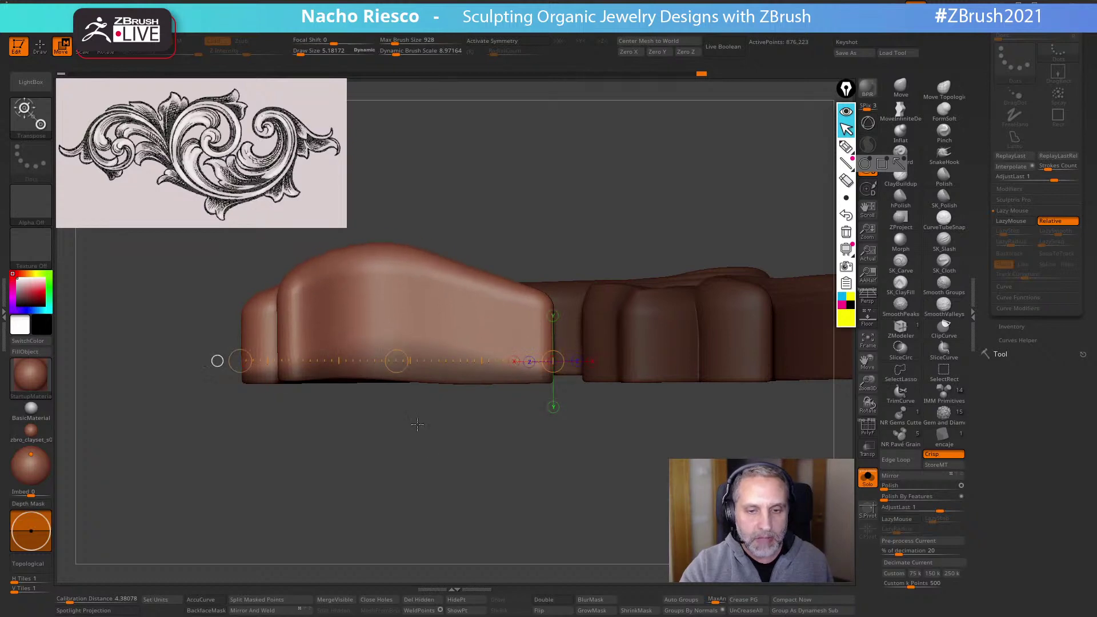
mouse_move(417, 425)
left_mouse_down()
mouse_move(551, 514)
mouse_move(640, 503)
mouse_move(506, 526)
mouse_move(358, 480)
mouse_move(495, 473)
mouse_move(555, 489)
mouse_move(342, 456)
mouse_move(394, 446)
left_mouse_up()
Show the full ornament and reshape the smooth lower leaf pair against the scroll band with MoveInfiniteDepth at draw size 15.91997
left_click(867, 480)
left_click(867, 480)
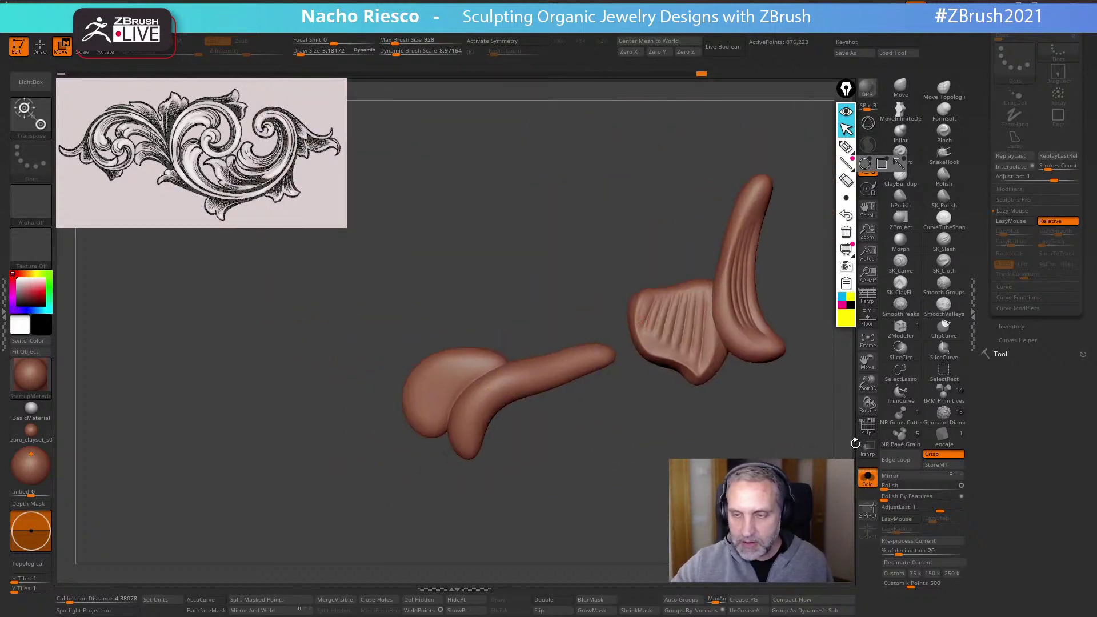
left_click(867, 479)
left_click(901, 112)
key("s")
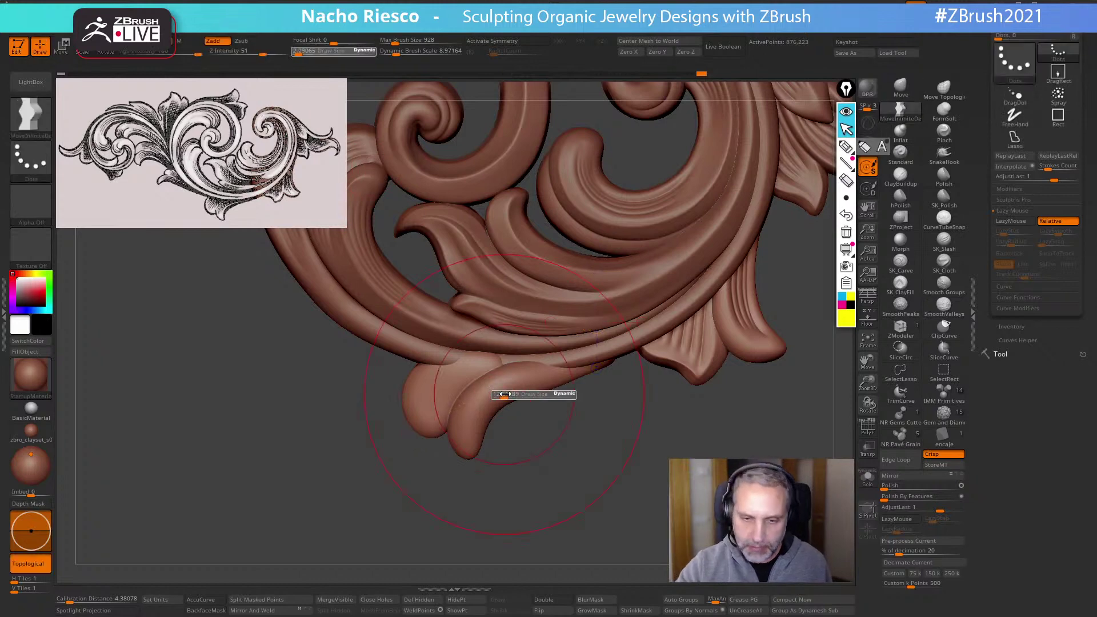
left_click_drag(494, 394, 517, 394)
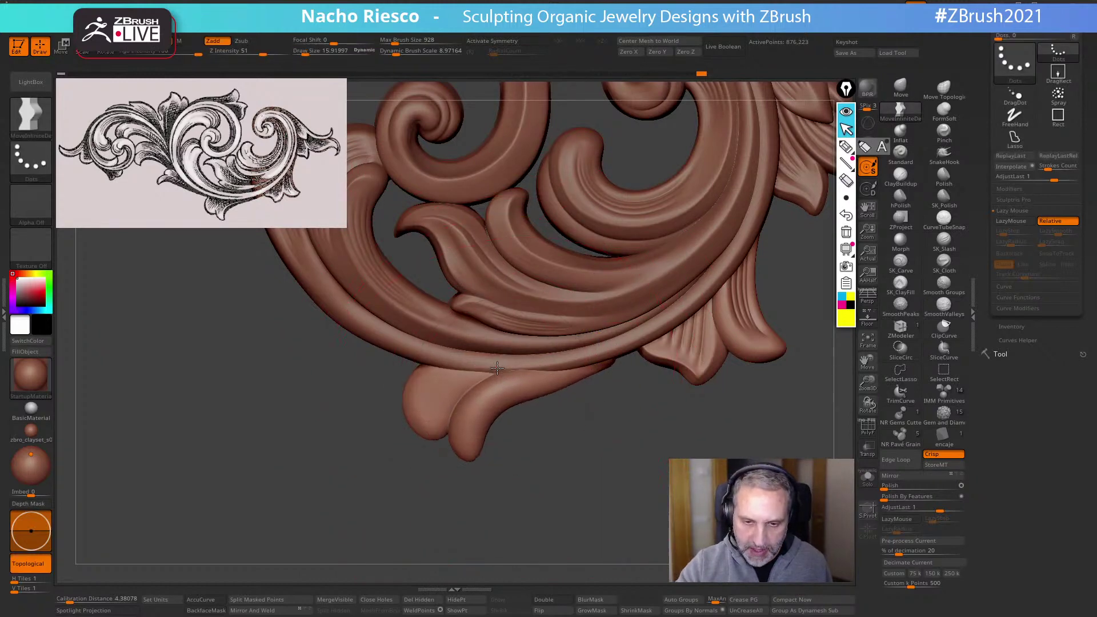
mouse_move(543, 445)
left_mouse_down()
mouse_move(542, 380)
mouse_move(514, 400)
left_mouse_up()
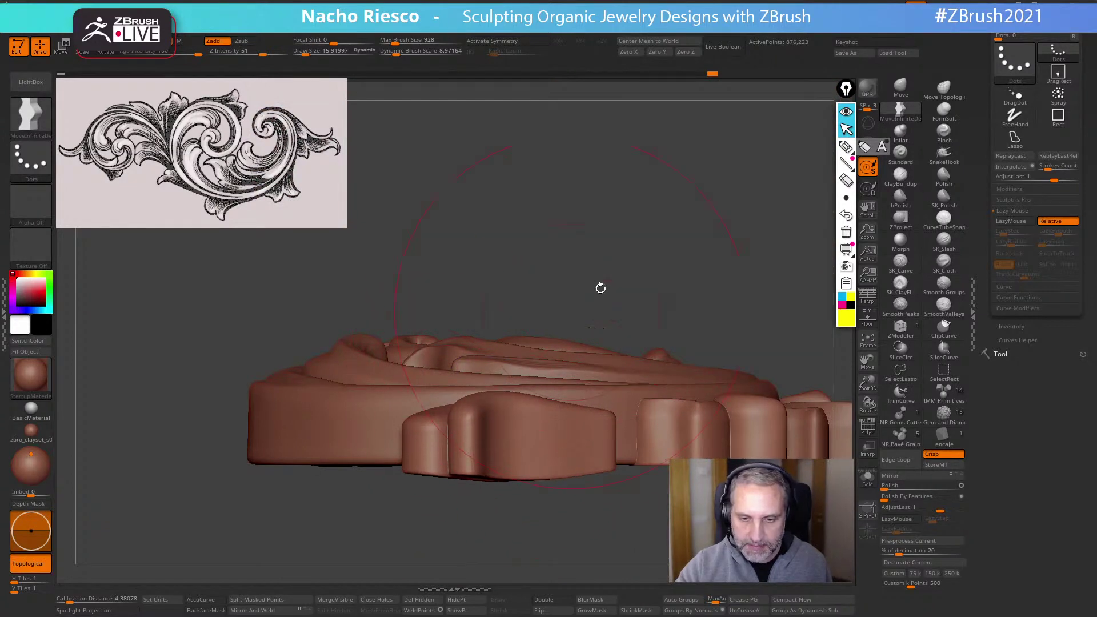
Adjust the side profile of the smooth lower leaf pair with the Move brush at draw size 7.24677
left_click_drag(600, 286, 625, 403)
left_click_drag(590, 476, 673, 457)
left_click(900, 86)
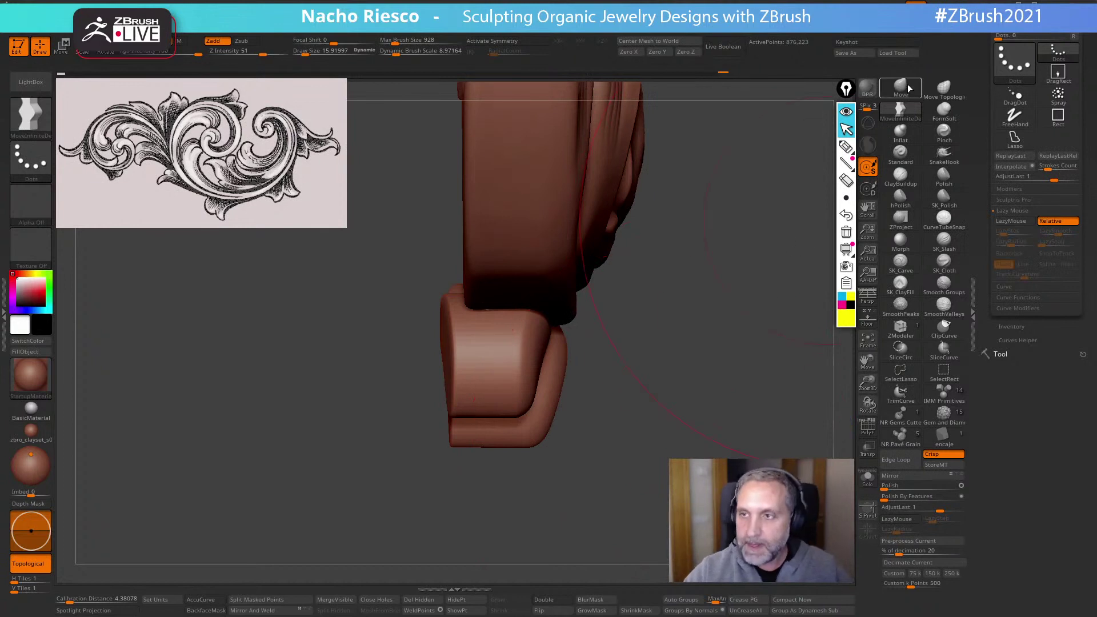
key("s")
left_click_drag(544, 356, 562, 367)
key("]")
left_click_drag(552, 405, 555, 413)
left_click_drag(617, 454, 557, 451)
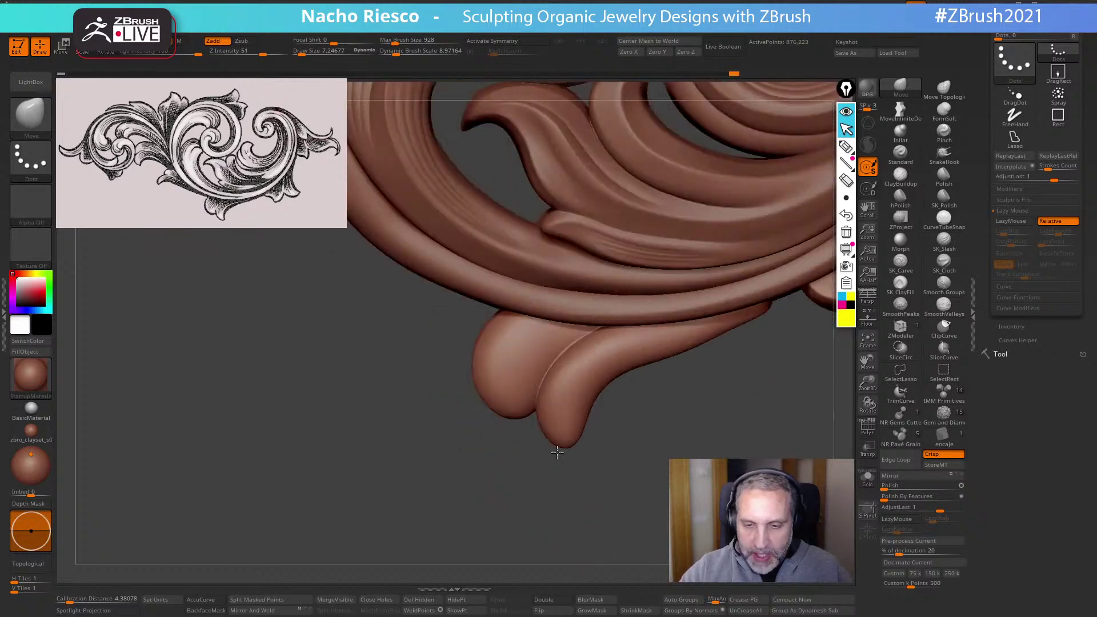
Extend the longer leaf's narrow tail along the scroll band toward the grooved leaf with MoveInfiniteDepth at draw sizes 8.43417 and 12.61589
left_click_drag(622, 535, 614, 420)
left_click_drag(701, 366, 587, 495)
key("s")
left_click_drag(580, 377, 614, 377)
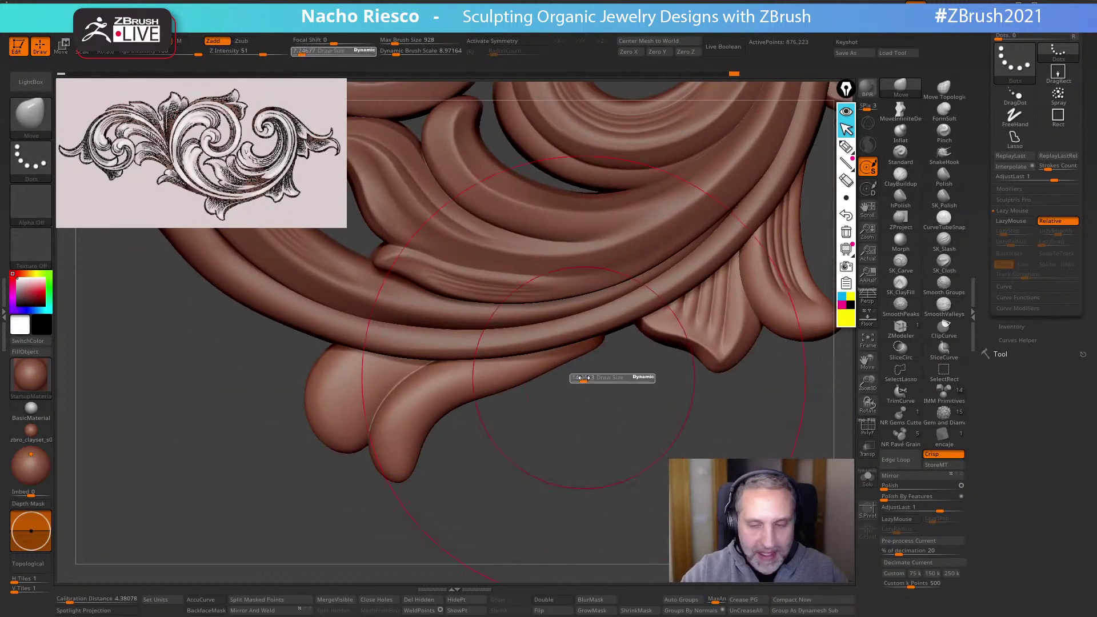
left_click(900, 111)
key("s")
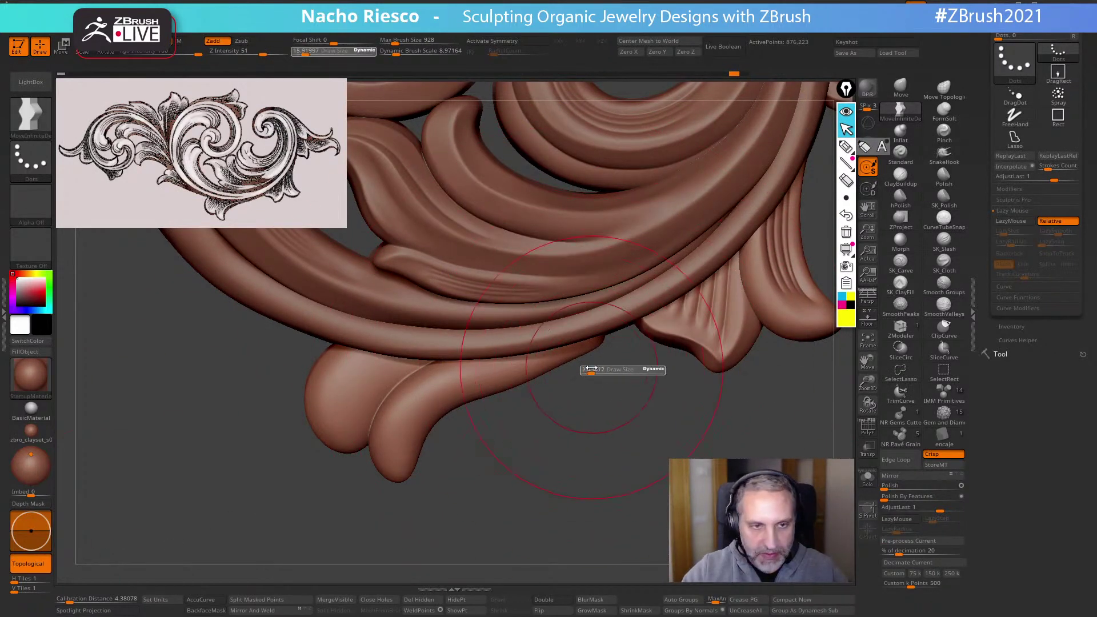
left_click_drag(591, 370, 584, 369)
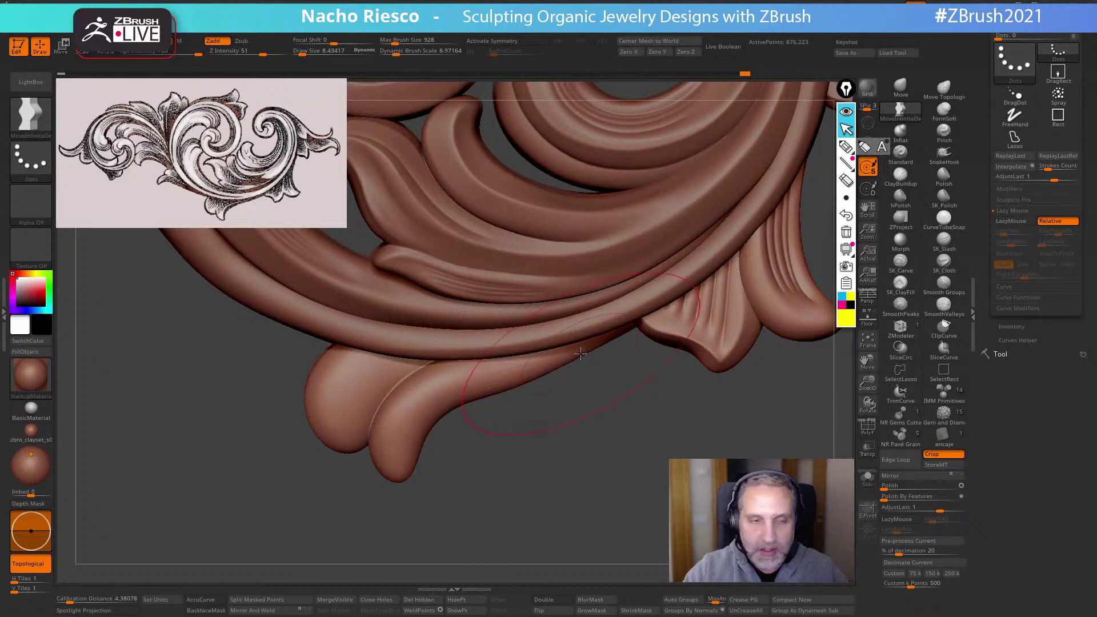
key("s")
left_click_drag(578, 353, 603, 345)
key("s")
mouse_move(587, 467)
left_mouse_down()
mouse_move(583, 436)
mouse_move(565, 571)
left_mouse_up()
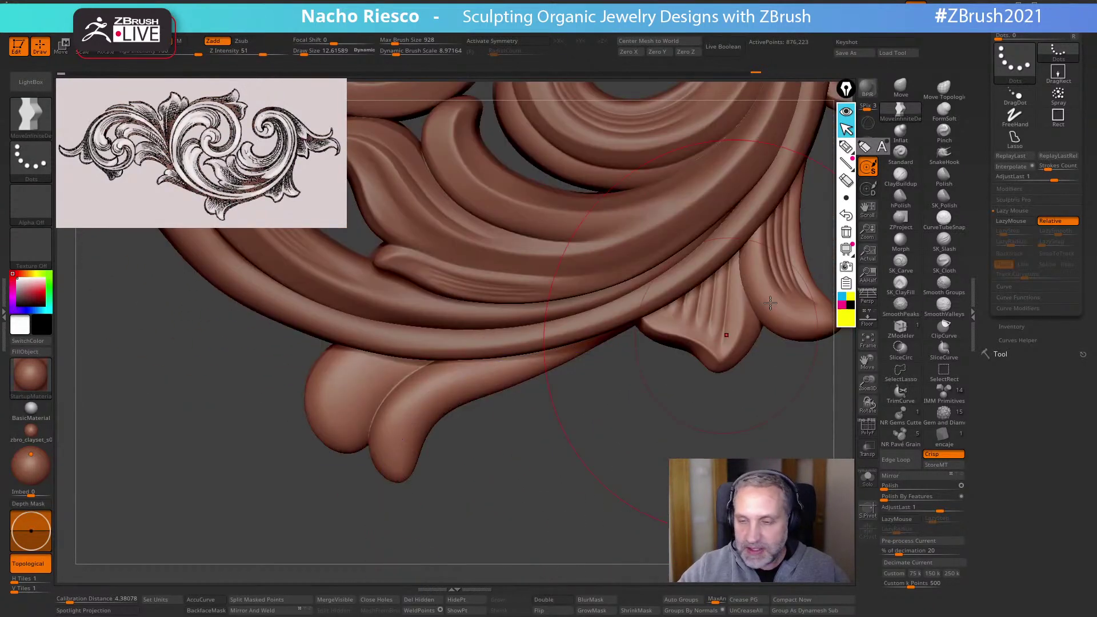
Sculpt a fold along the length of the longer lower leaf with SK_Cloth, reducing the draw size to 2.85854 and 1.46463
left_click(944, 263)
key("s")
left_click_drag(550, 440, 545, 441)
key("s")
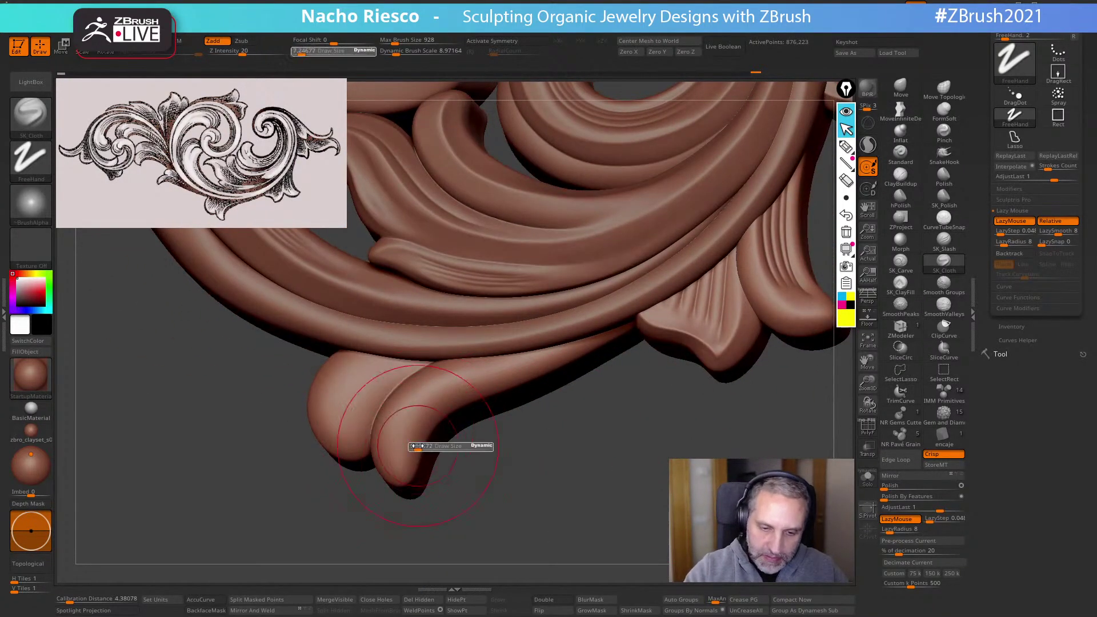
left_click_drag(418, 446, 410, 453)
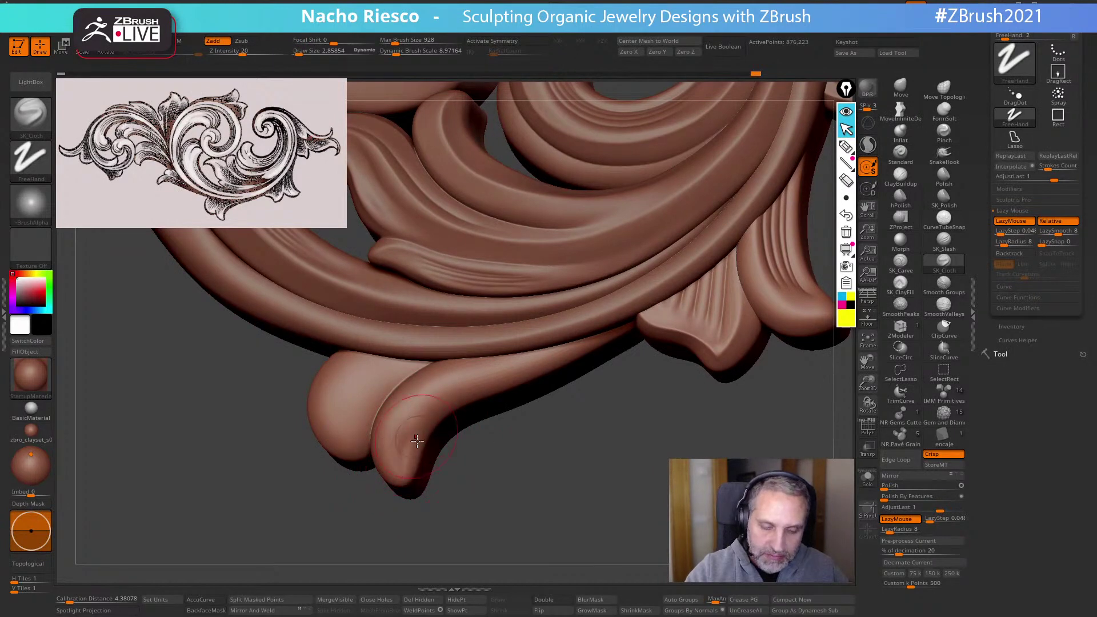
mouse_move(539, 361)
left_mouse_down()
mouse_move(420, 405)
mouse_move(412, 502)
mouse_move(472, 522)
mouse_move(600, 507)
mouse_move(583, 494)
mouse_move(583, 507)
mouse_move(556, 479)
left_mouse_up()
key("s")
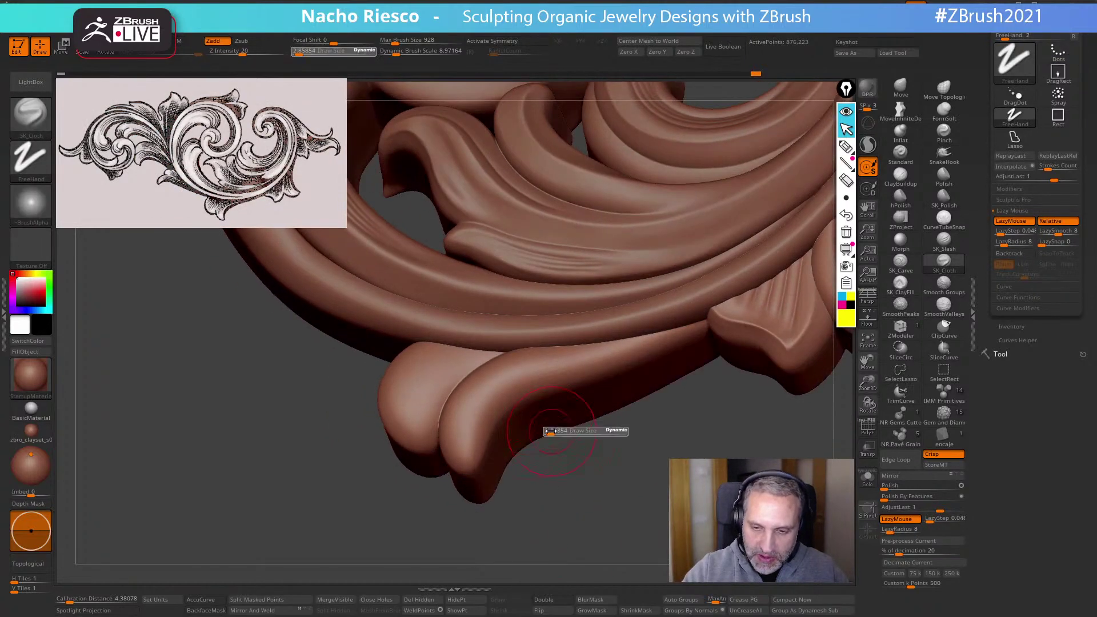
left_click_drag(551, 430, 548, 429)
key("s")
mouse_move(672, 330)
left_mouse_down()
mouse_move(549, 366)
mouse_move(488, 397)
mouse_move(466, 445)
left_mouse_up()
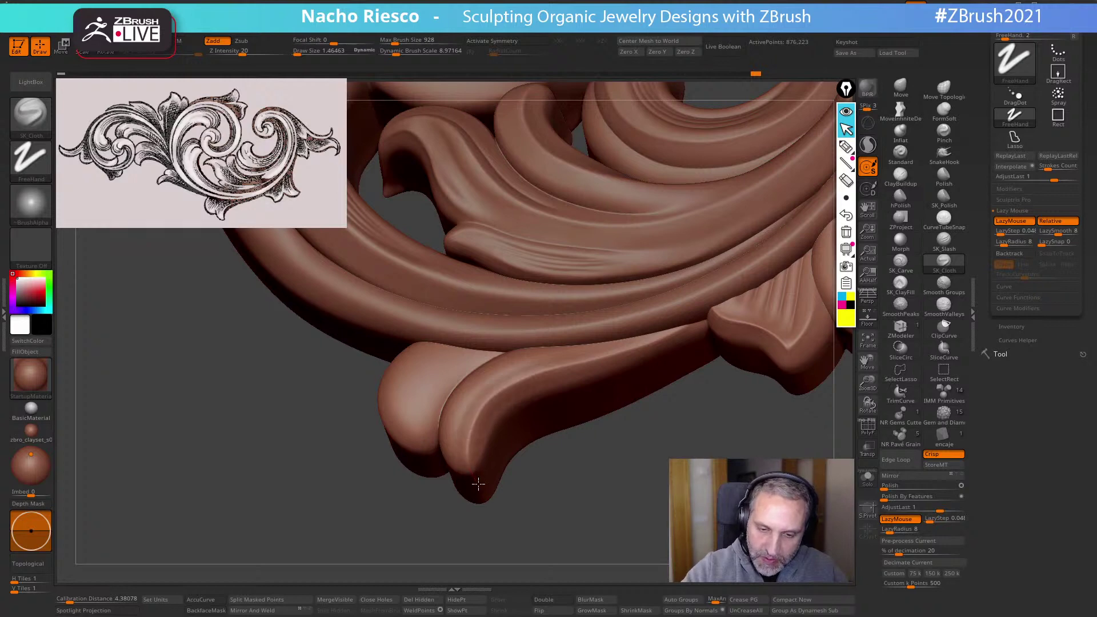
mouse_move(514, 503)
left_mouse_down()
mouse_move(591, 533)
mouse_move(674, 469)
left_mouse_up()
Enable BackfaceMask and adjust the longer leaf's shape with the Move brush at draw size 7.24677, returning to SK_Cloth
left_click(901, 87)
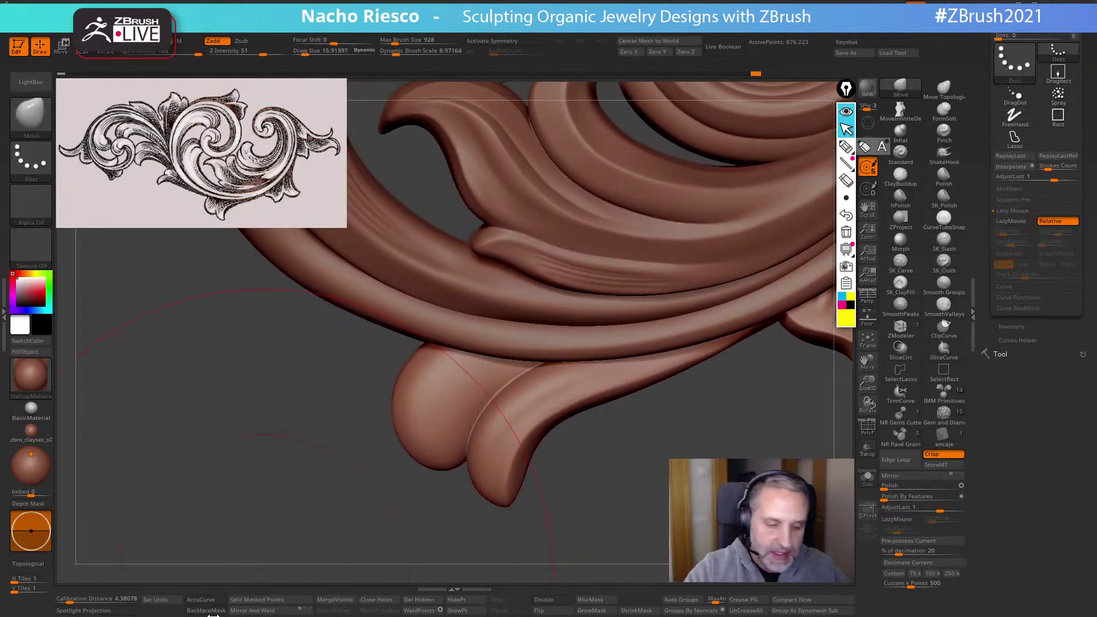
key("s")
left_click_drag(513, 407, 511, 407)
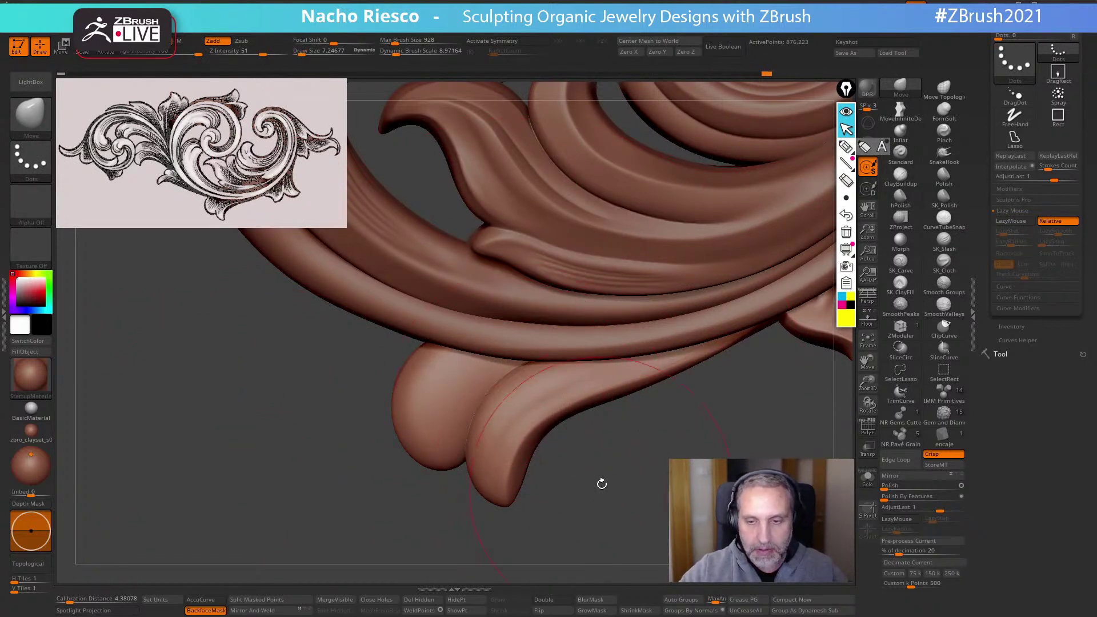
left_click_drag(576, 503, 616, 475)
left_click(943, 262)
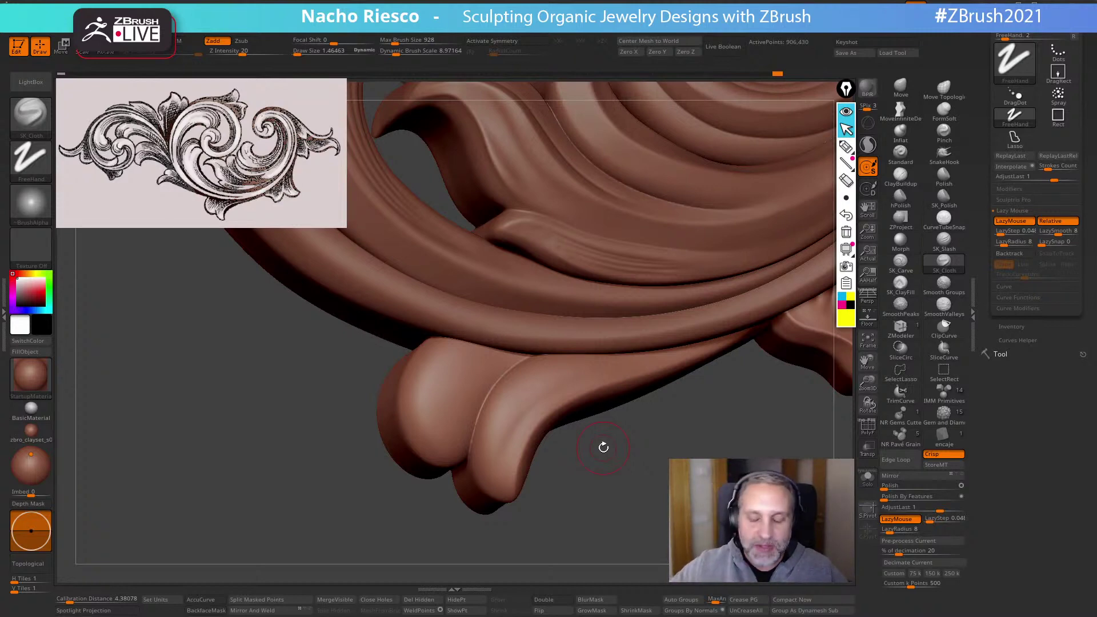
left_click_drag(643, 457, 609, 488)
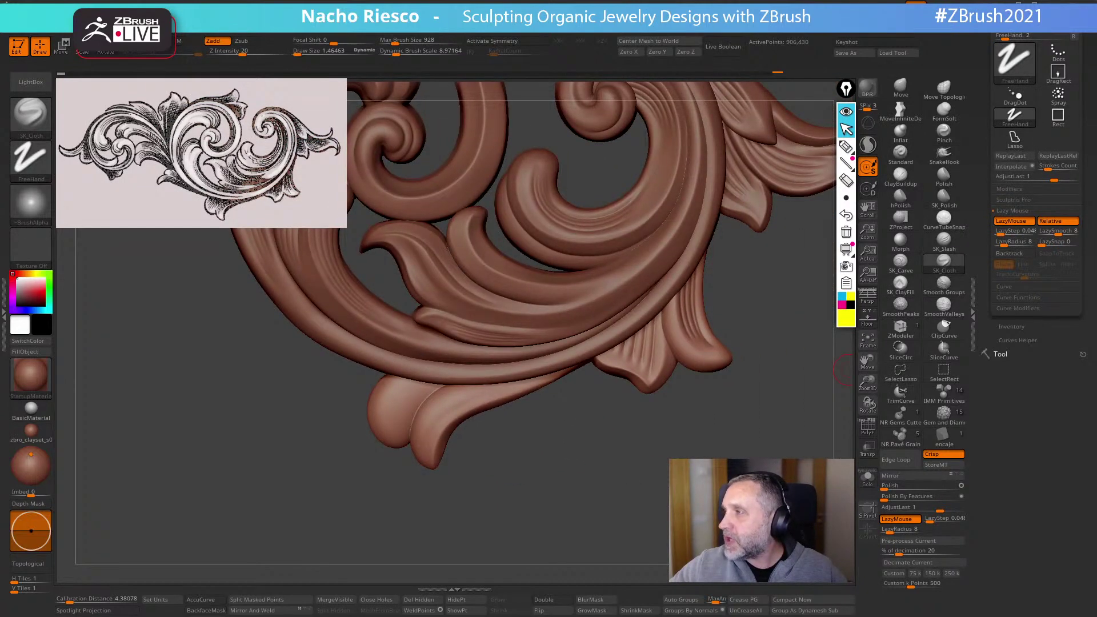
Switch to the Chrome browser and enlarge its window over the sculpting canvas
left_click_drag(1096, 217, 497, 86)
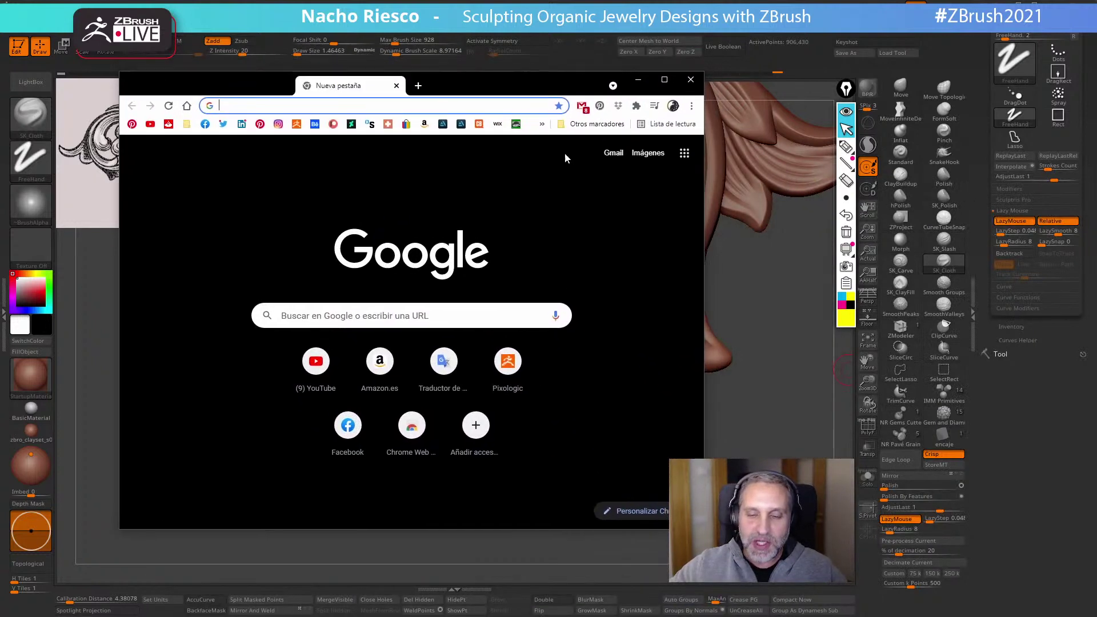
left_click_drag(705, 286, 878, 286)
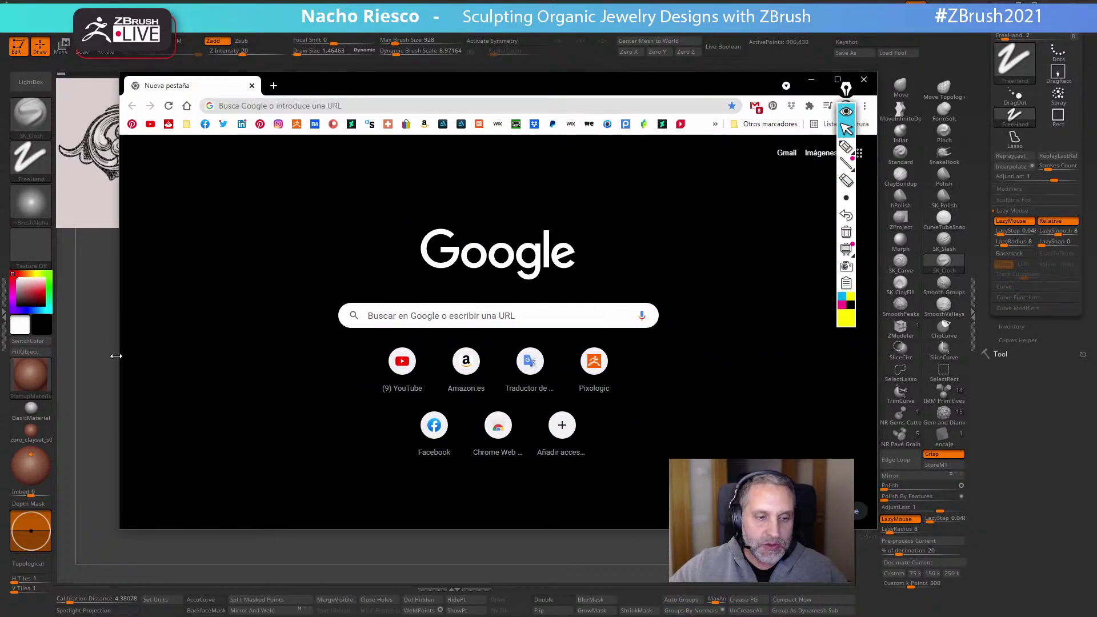
left_click_drag(118, 355, 58, 426)
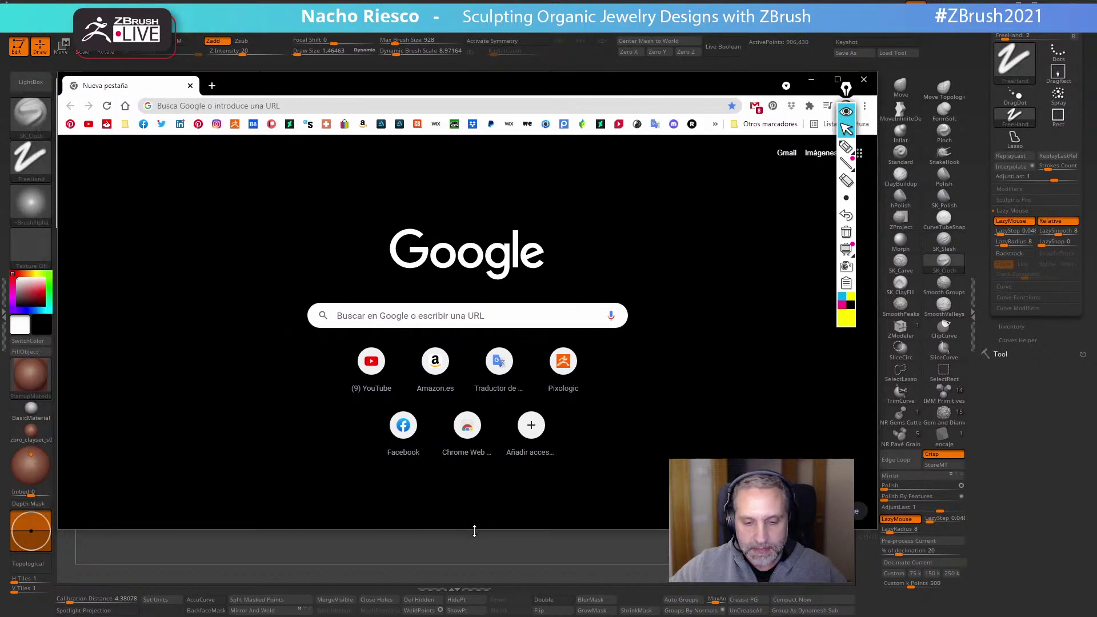
left_click_drag(474, 531, 482, 553)
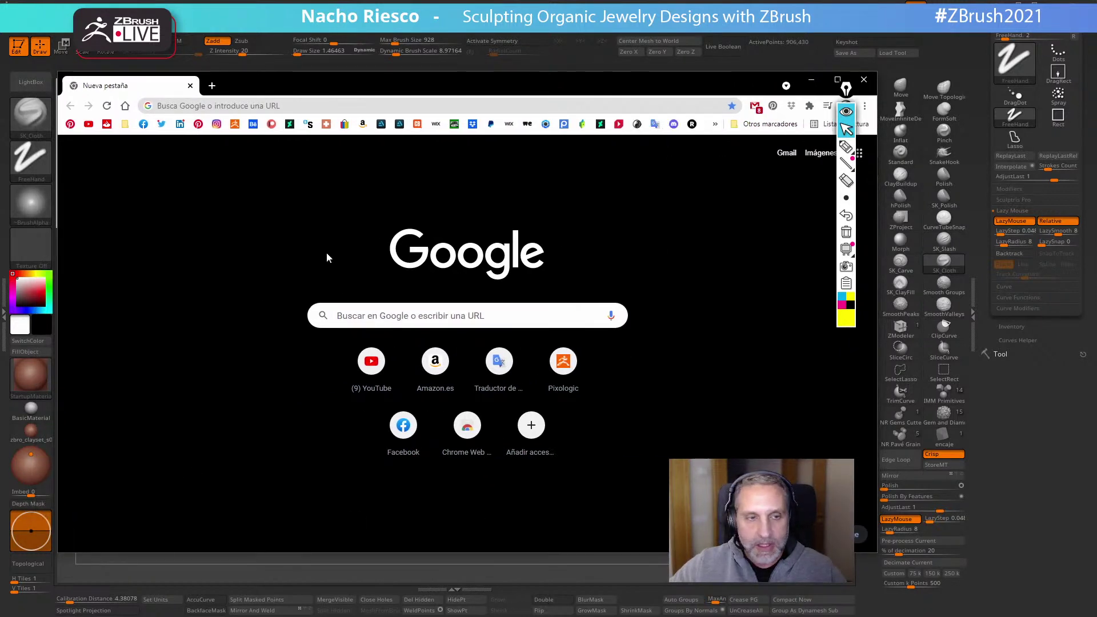
Search Google for the artist's Behance page by name and open the profile
left_click(377, 318)
type("be")
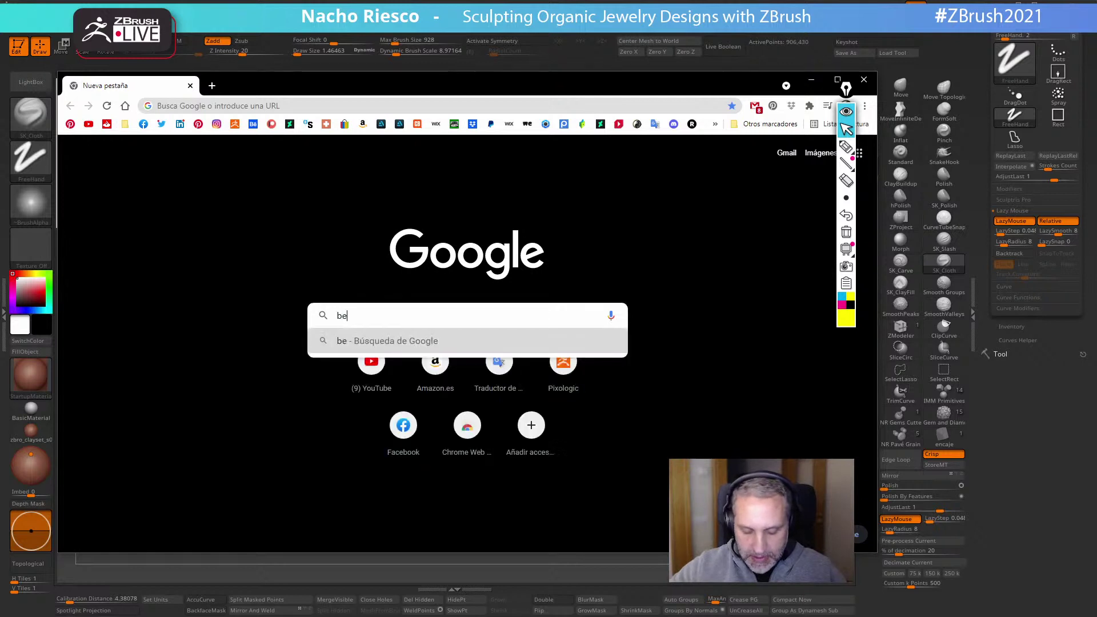
type("hance nacho riesc")
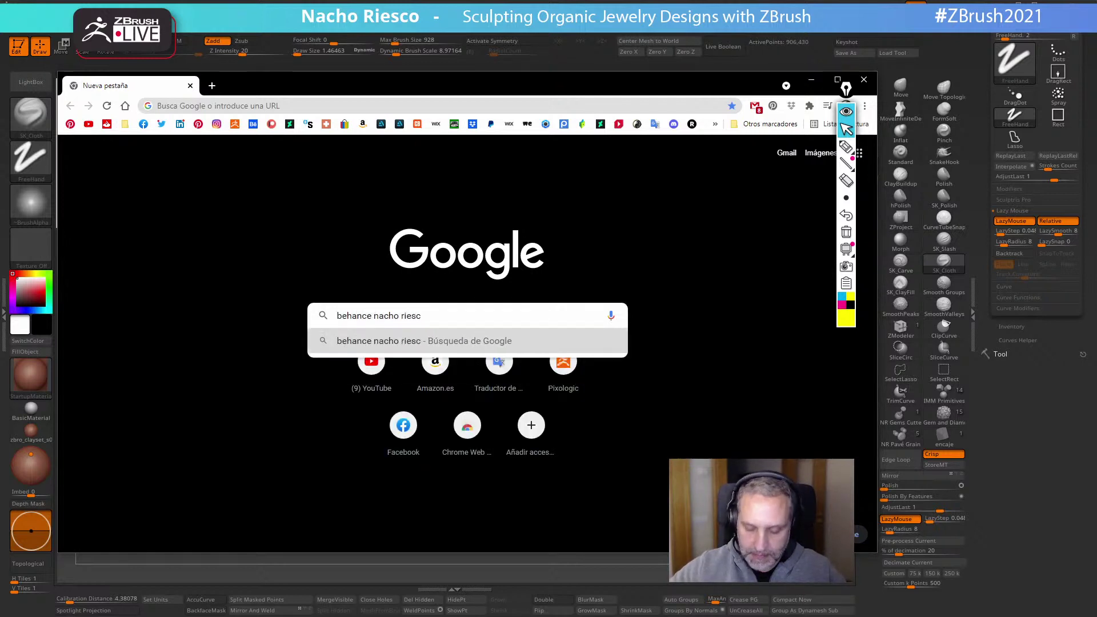
type("o")
key("Return")
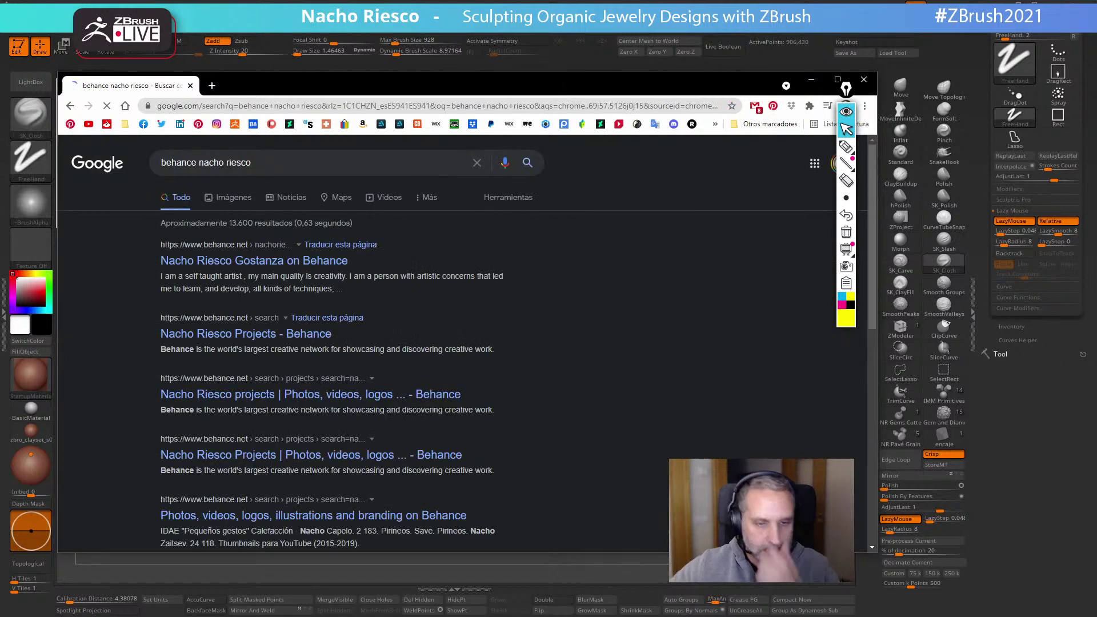
left_click(197, 262)
Enlarge the browser window, accepting all cookies, and look through the projects on the Behance profile
left_click(837, 80)
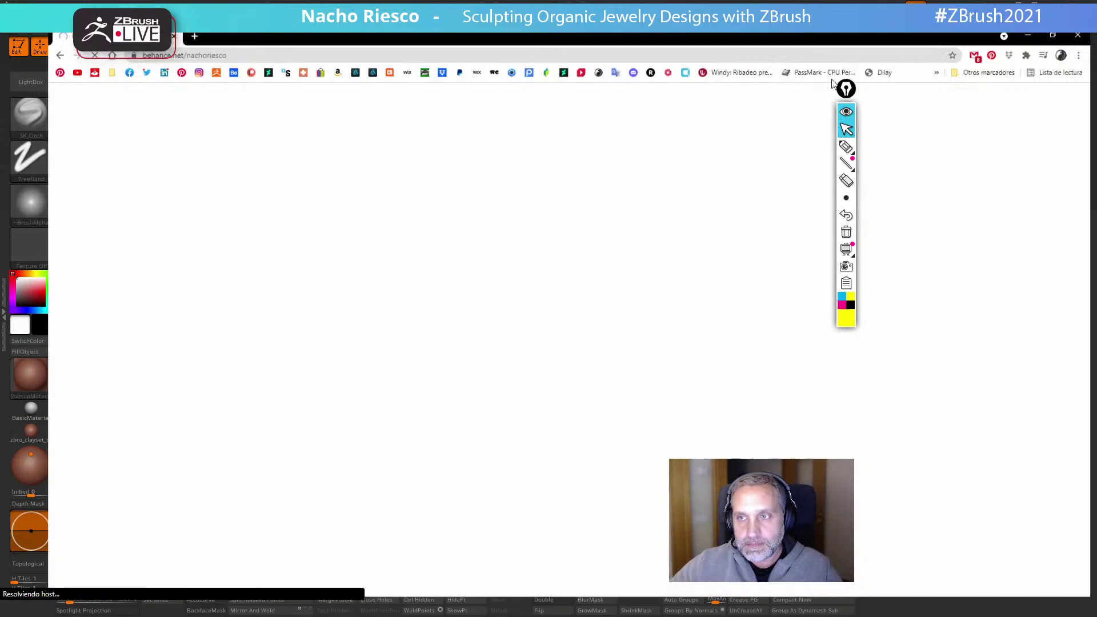
left_click(1057, 4)
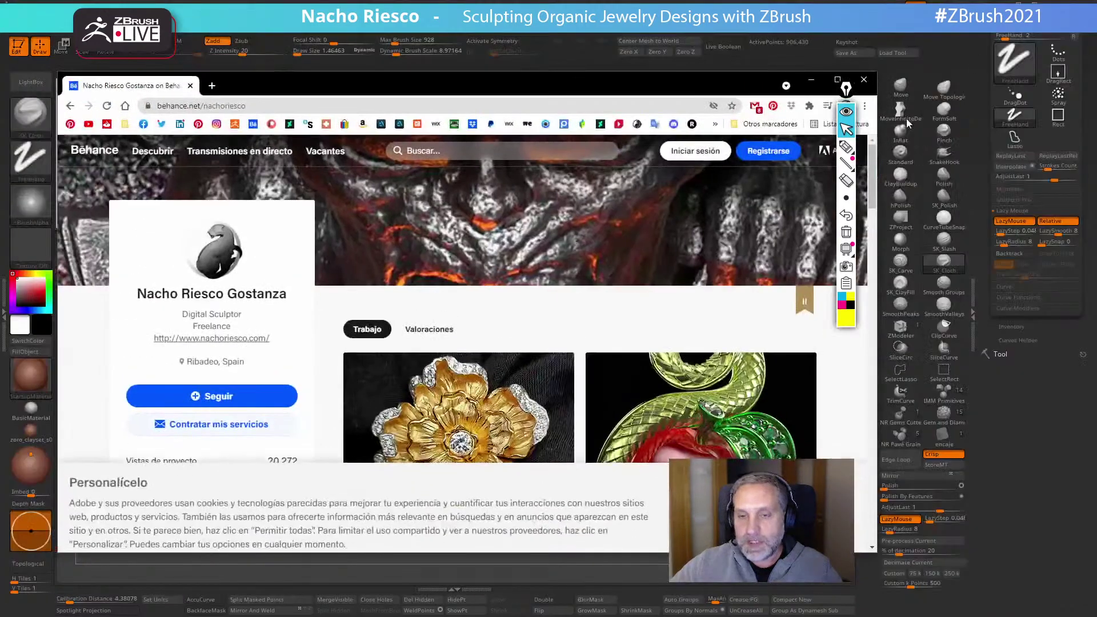
left_click(832, 83)
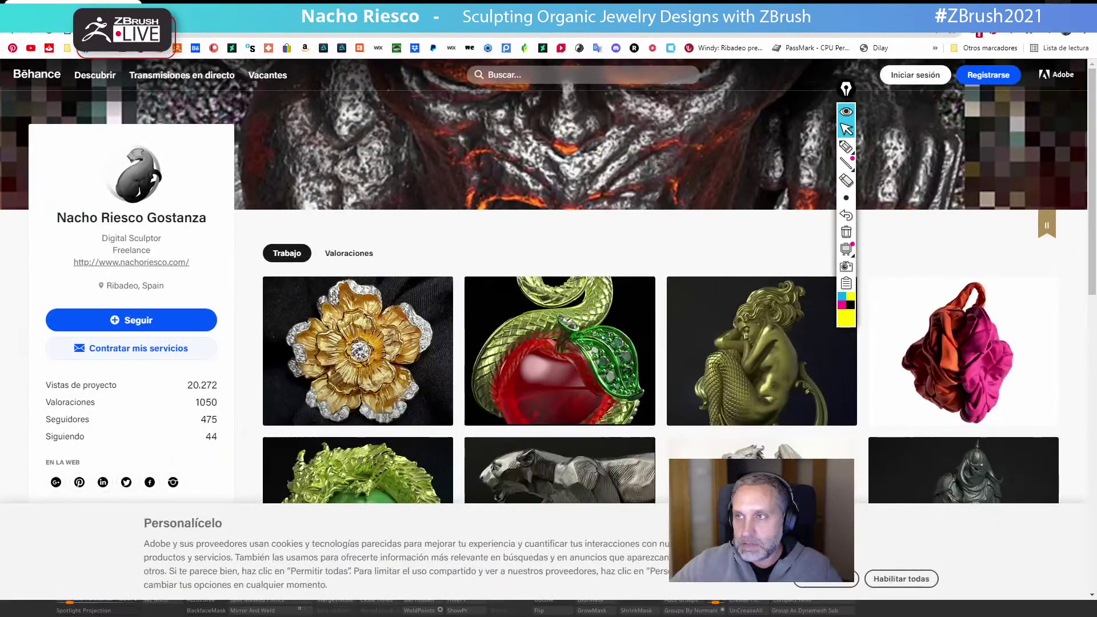
left_click(1057, 3)
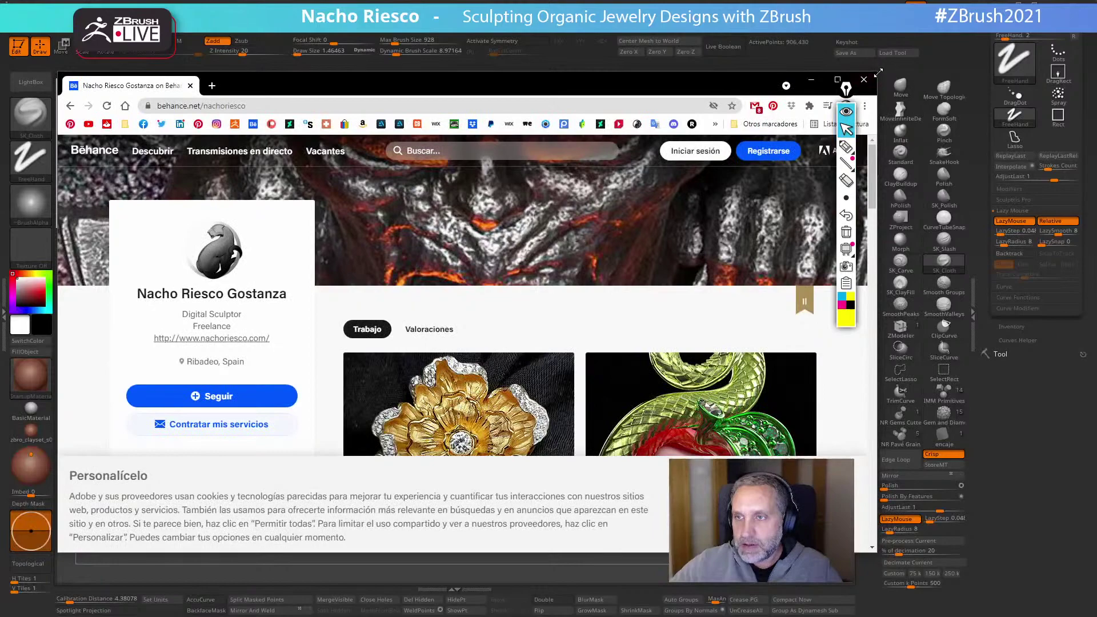
left_click(837, 79)
left_click(929, 531)
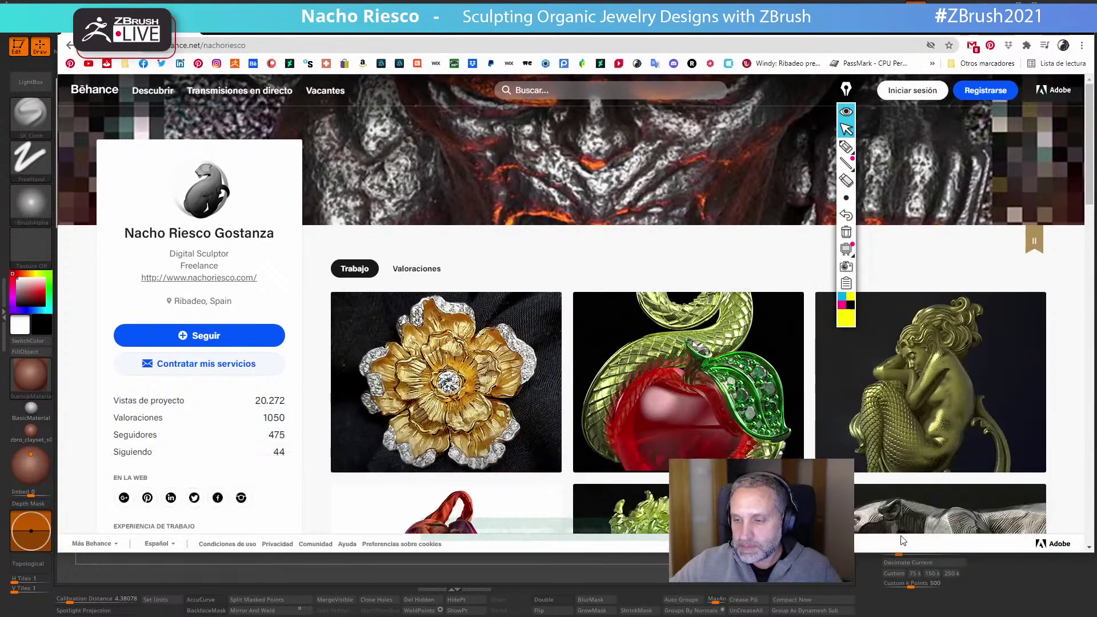
scroll(674, 439, "down", 7)
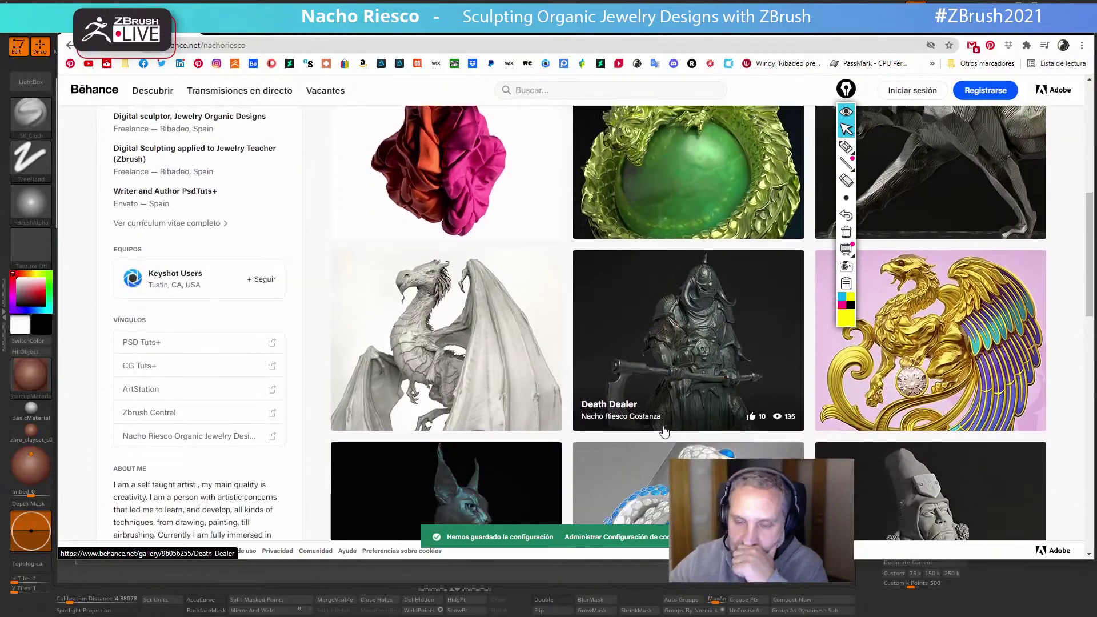
scroll(662, 431, "up", 6)
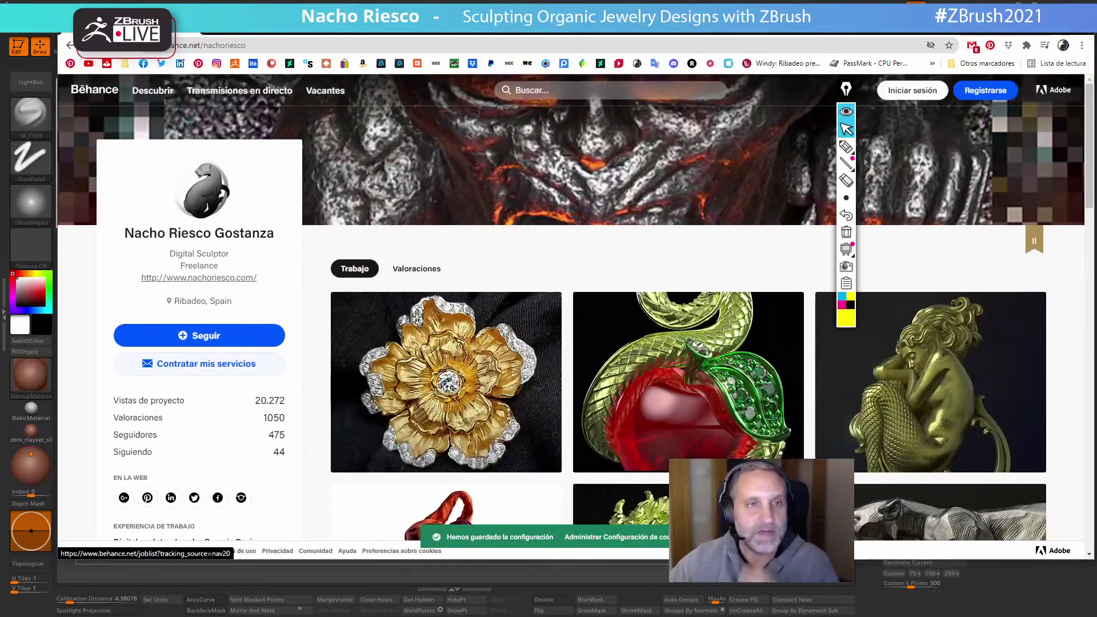
Open the artist's ArtStation profile in a new browser tab and look through the portfolio
key("ctrl+t")
left_click(399, 63)
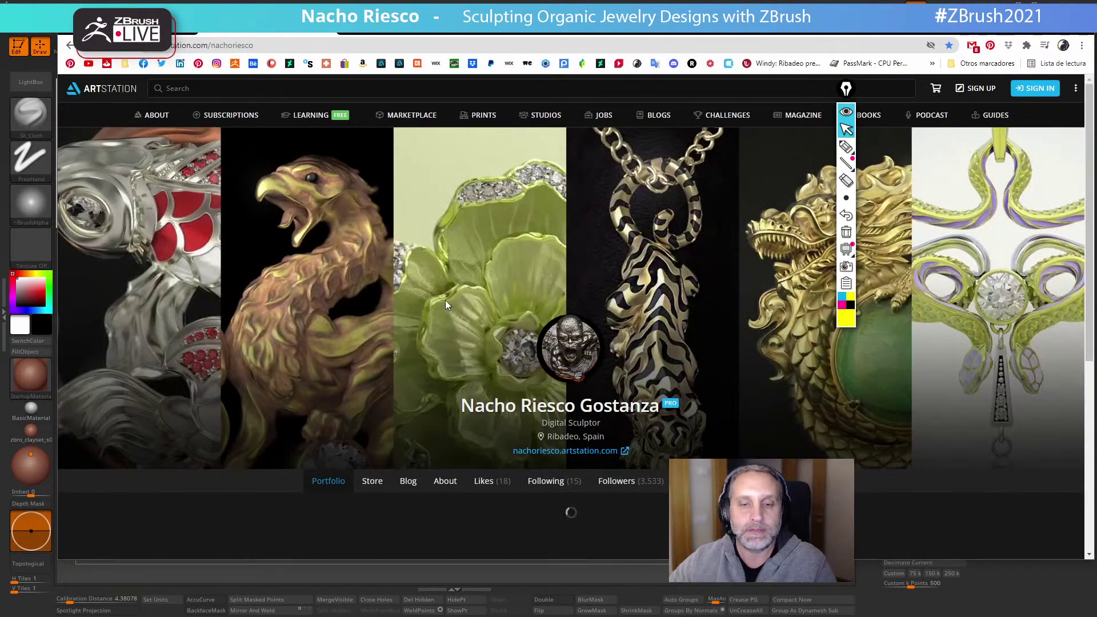
scroll(550, 420, "down", 5)
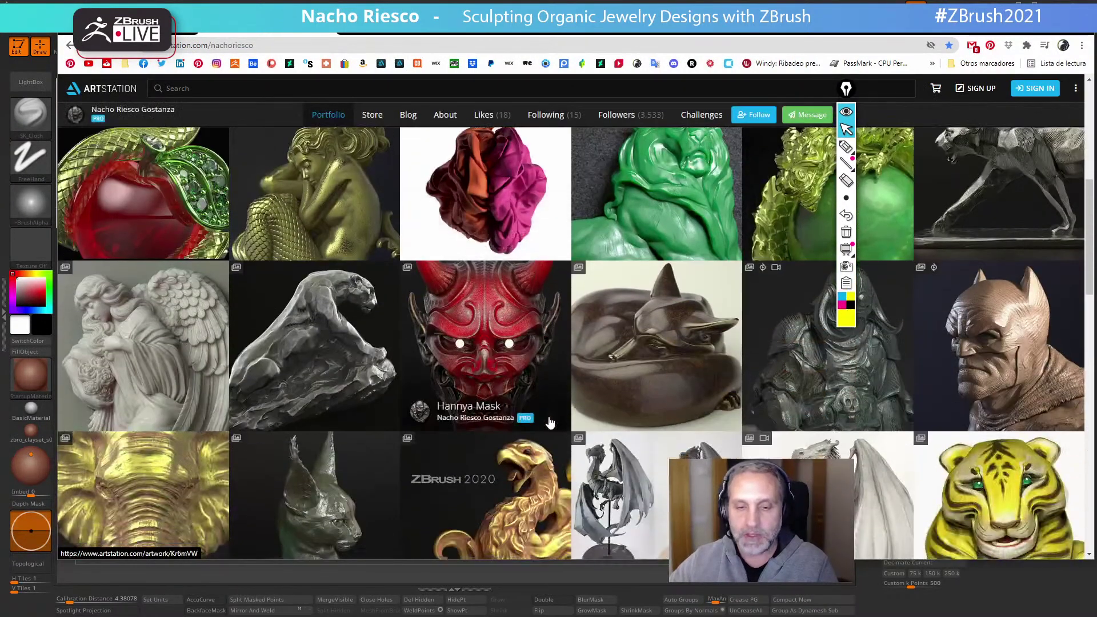
scroll(546, 421, "down", 1)
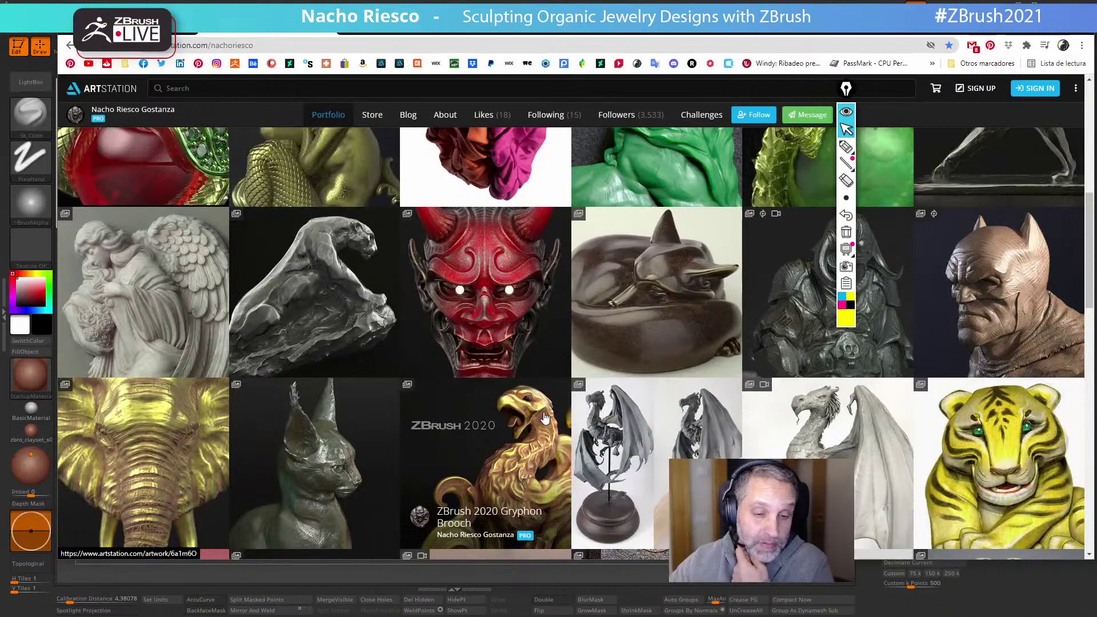
scroll(548, 420, "up", 3)
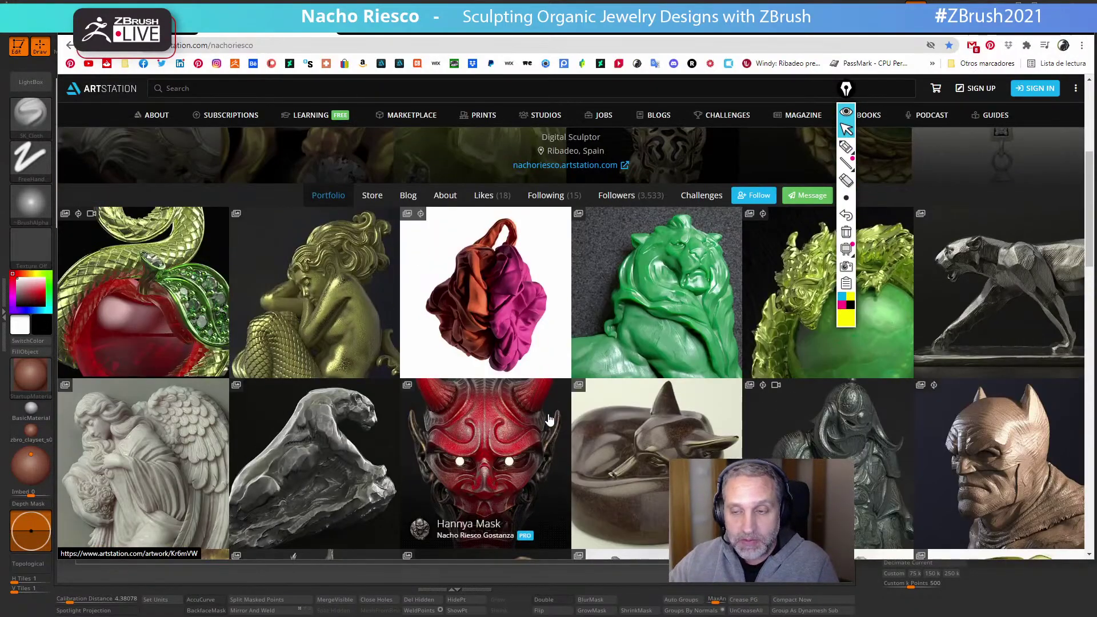
scroll(549, 420, "down", 10)
scroll(547, 423, "up", 6)
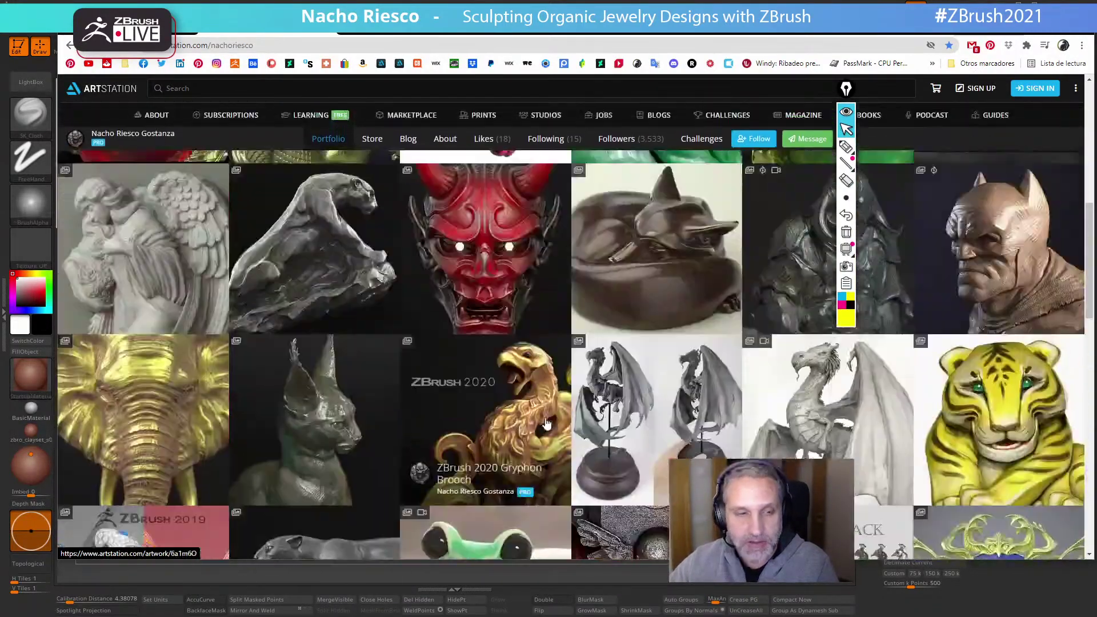
scroll(546, 423, "up", 4)
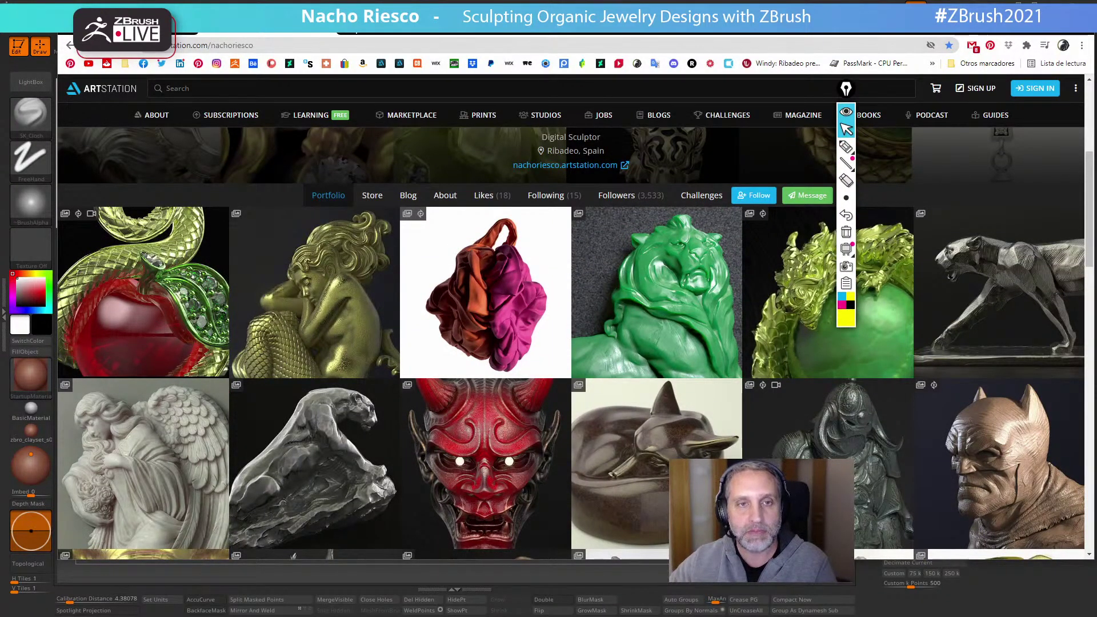
Open the artist's personal jewelry website by its address in a new browser tab
left_click(351, 22)
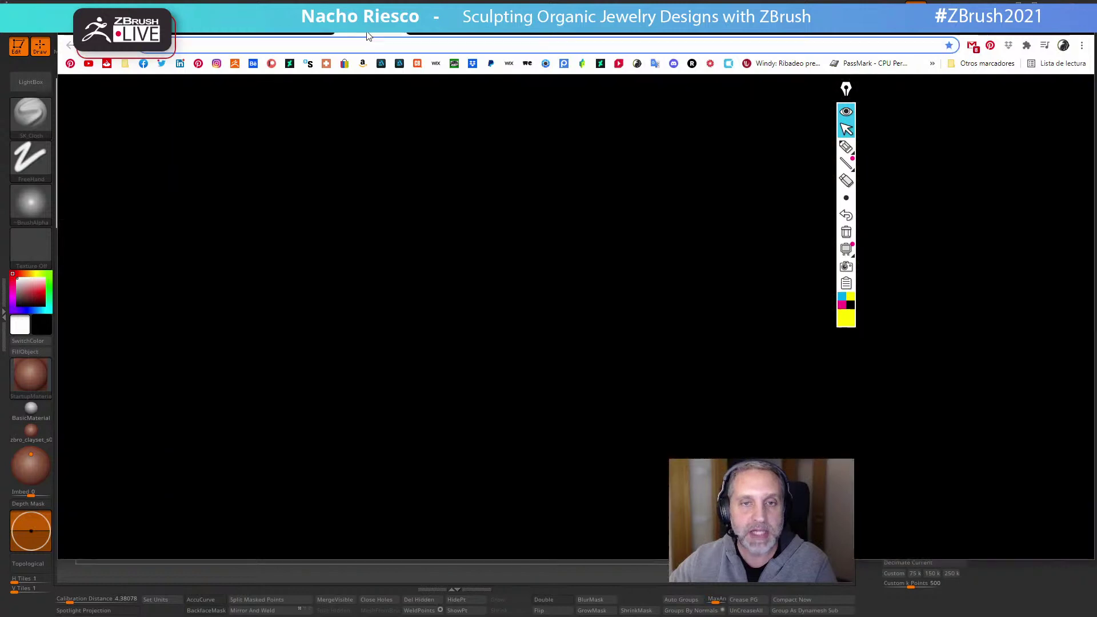
left_click(393, 42)
type("www.")
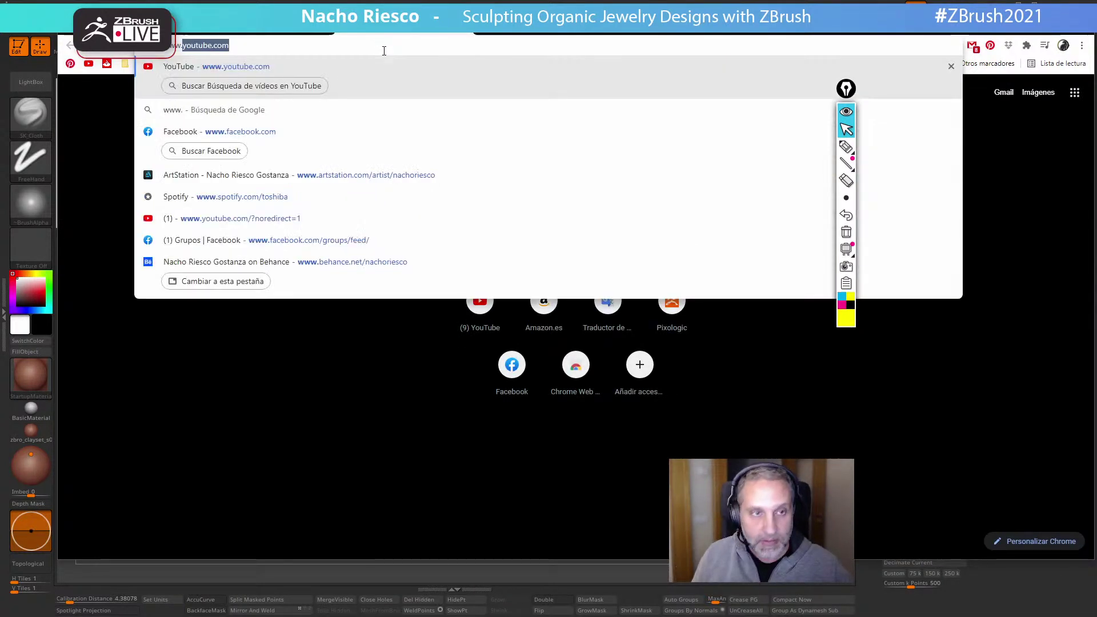
type("nachoriiesco")
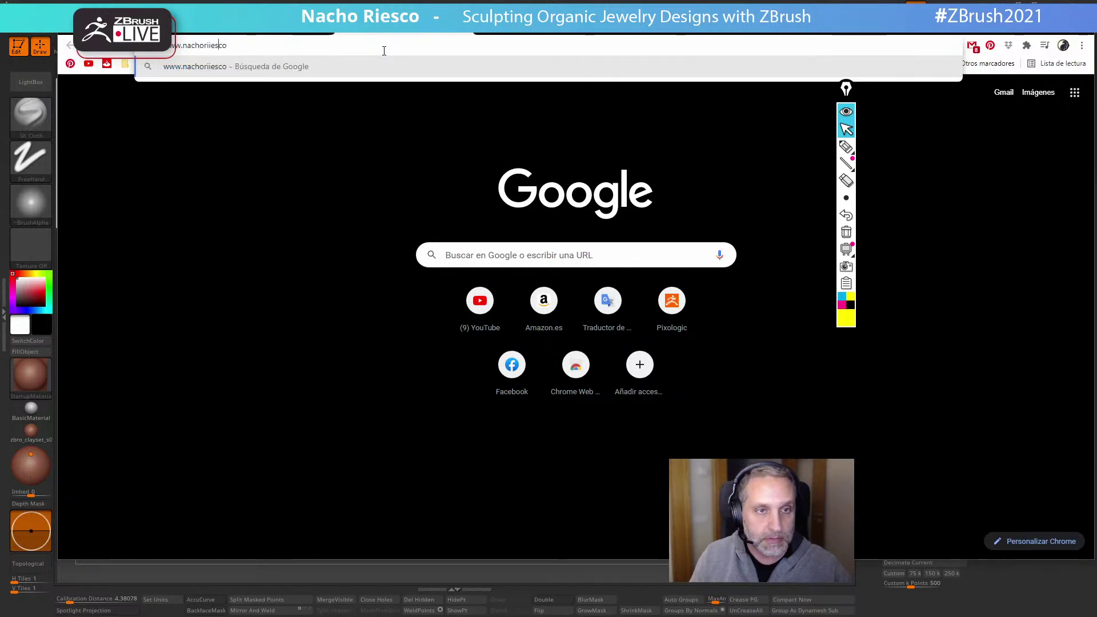
key("BackSpace")
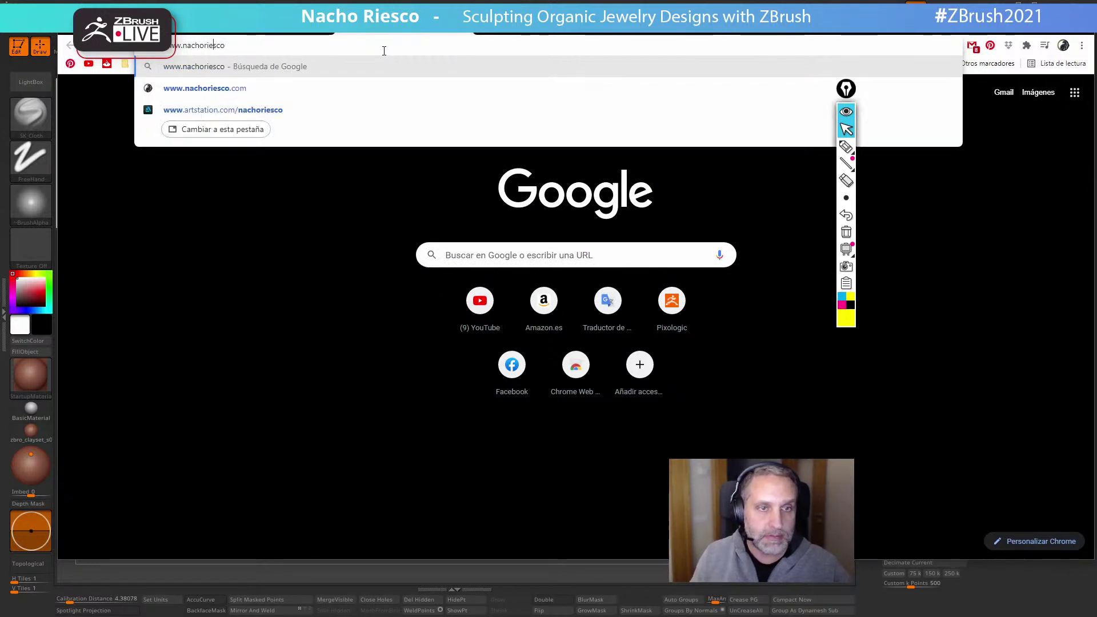
type(".com")
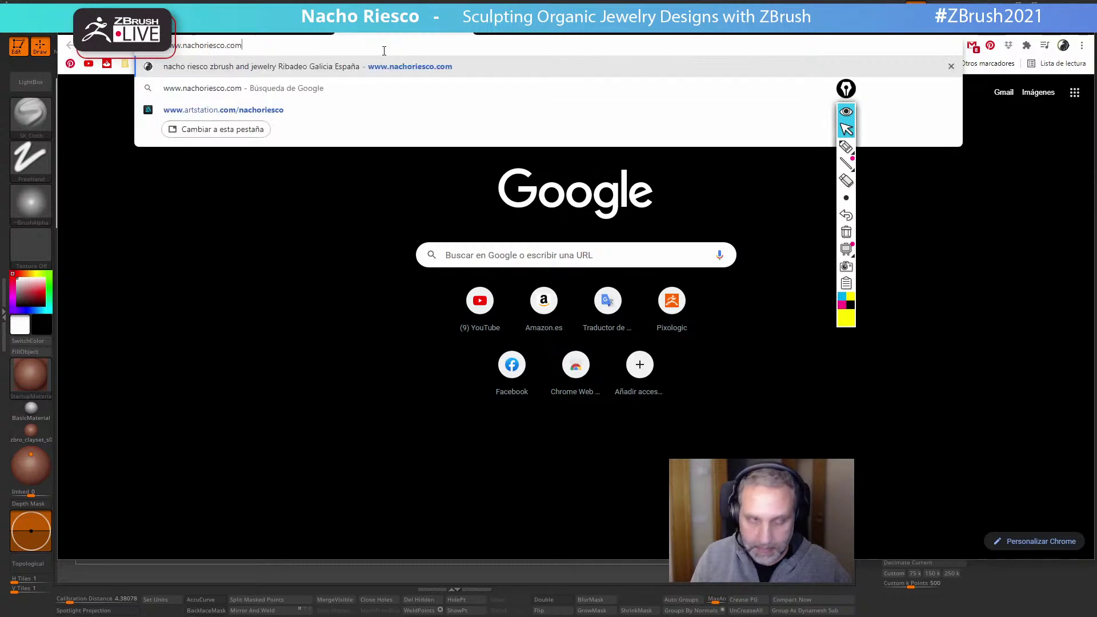
key("Return")
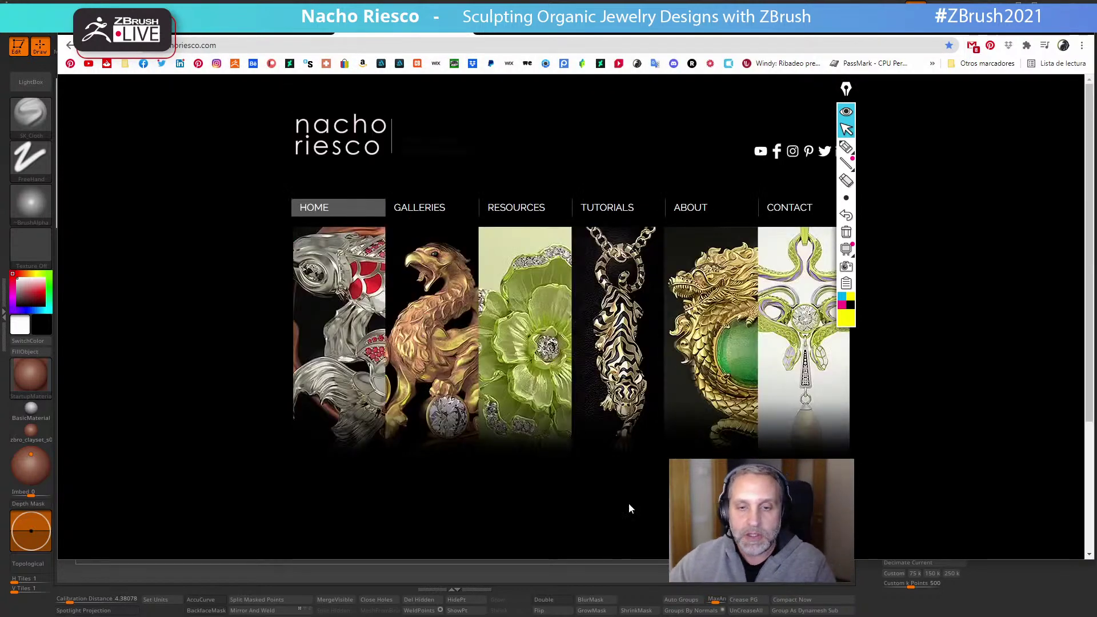
Open the website's Digital Renders gallery and look through the rendered jewelry pieces
left_click(422, 213)
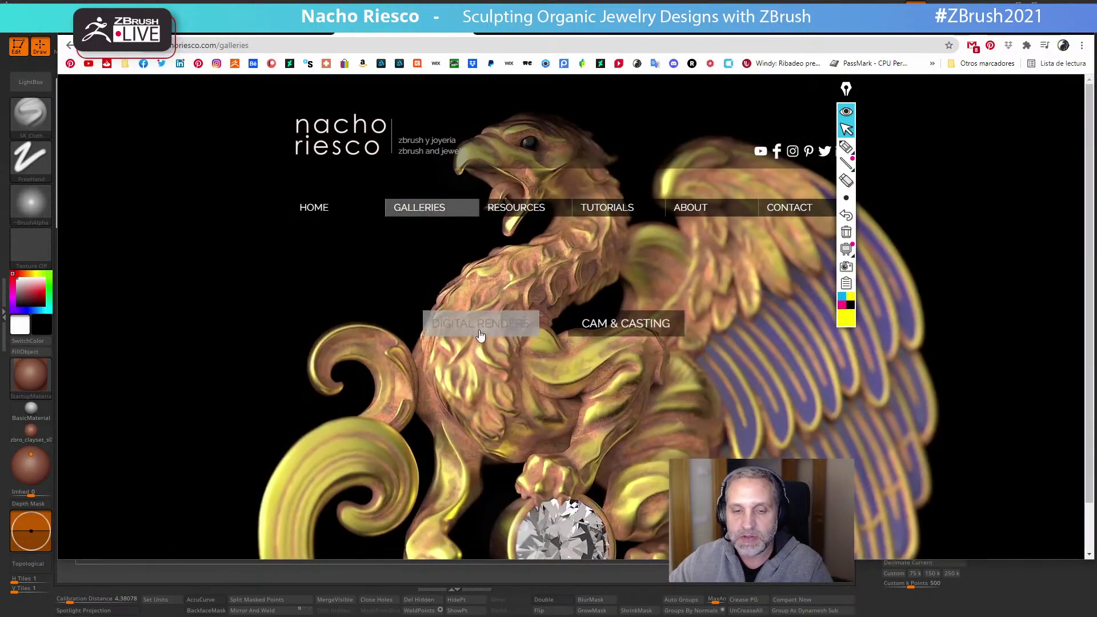
left_click(481, 331)
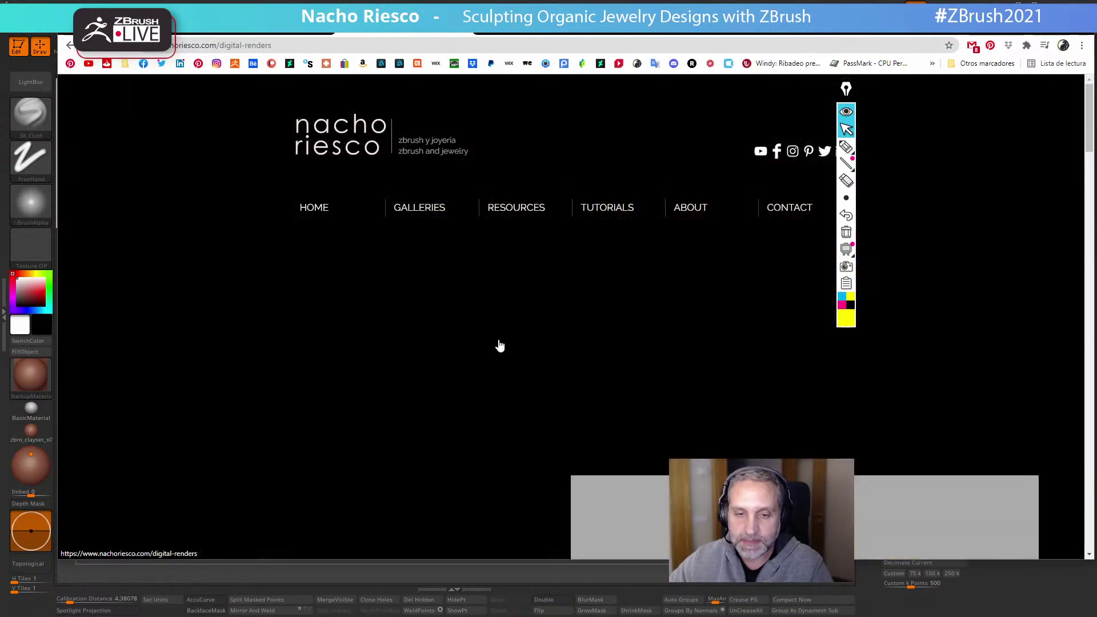
scroll(502, 347, "down", 2)
scroll(501, 346, "down", 2)
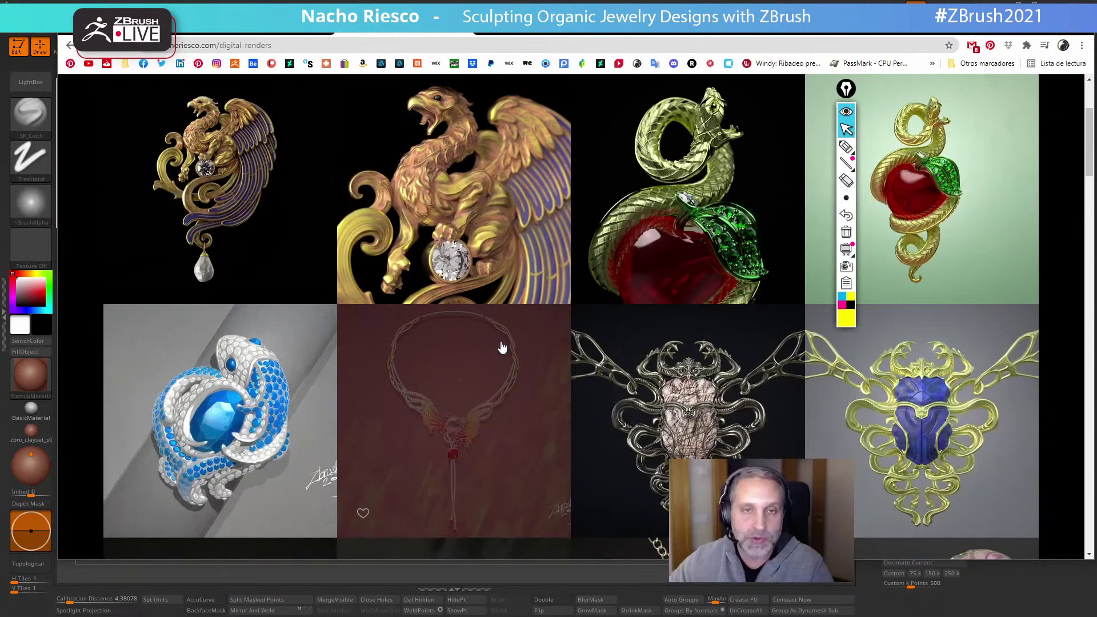
scroll(502, 347, "down", 4)
scroll(502, 348, "up", 7)
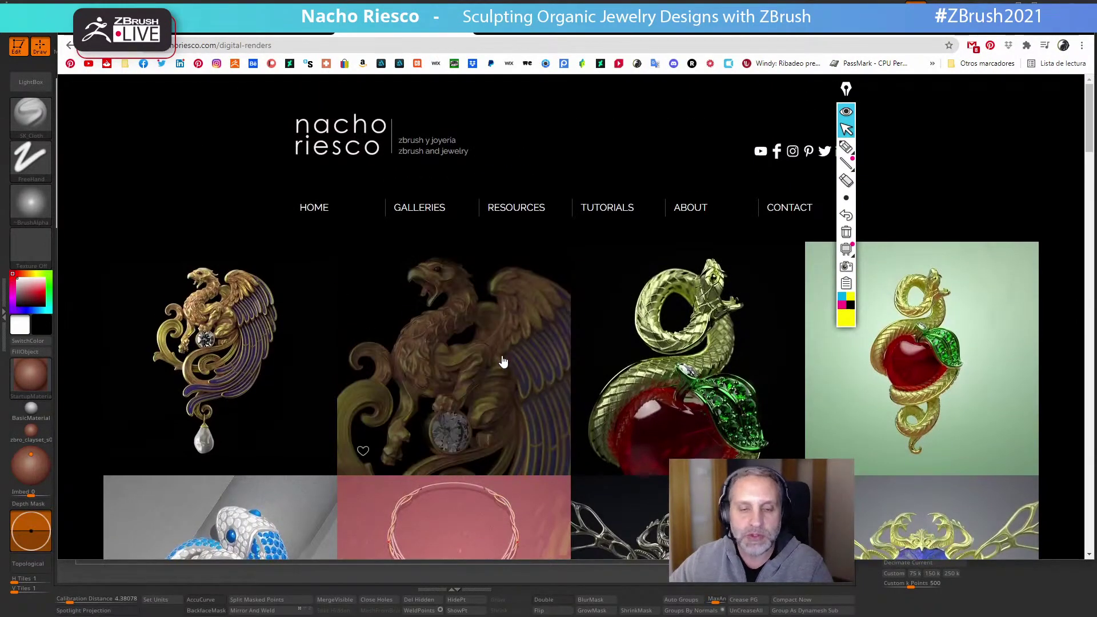
scroll(502, 361, "down", 15)
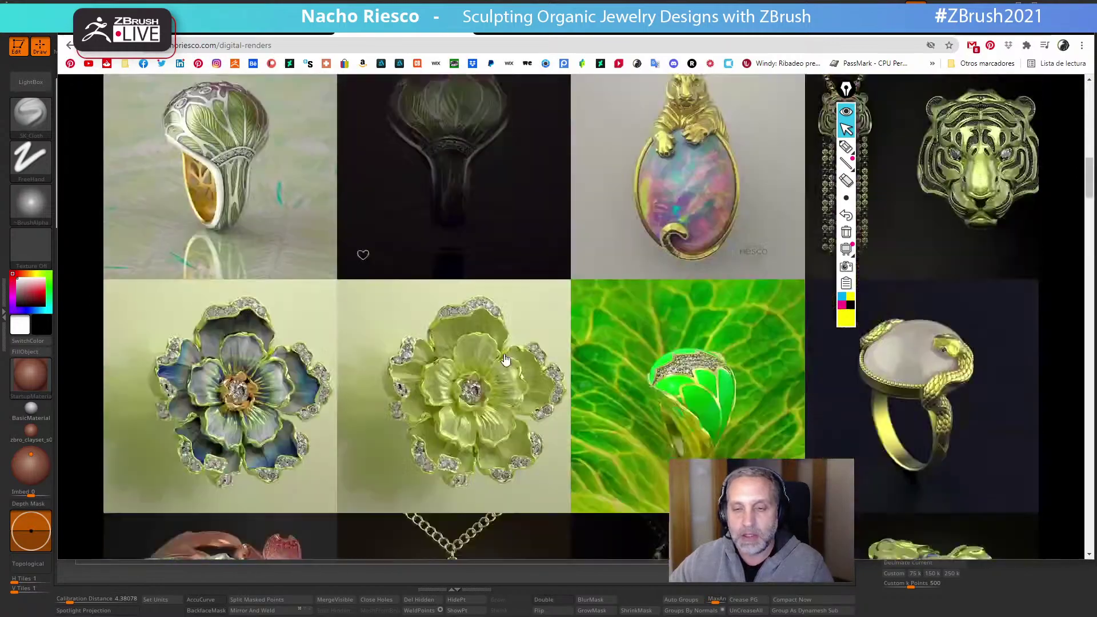
scroll(505, 359, "down", 4)
scroll(503, 361, "up", 11)
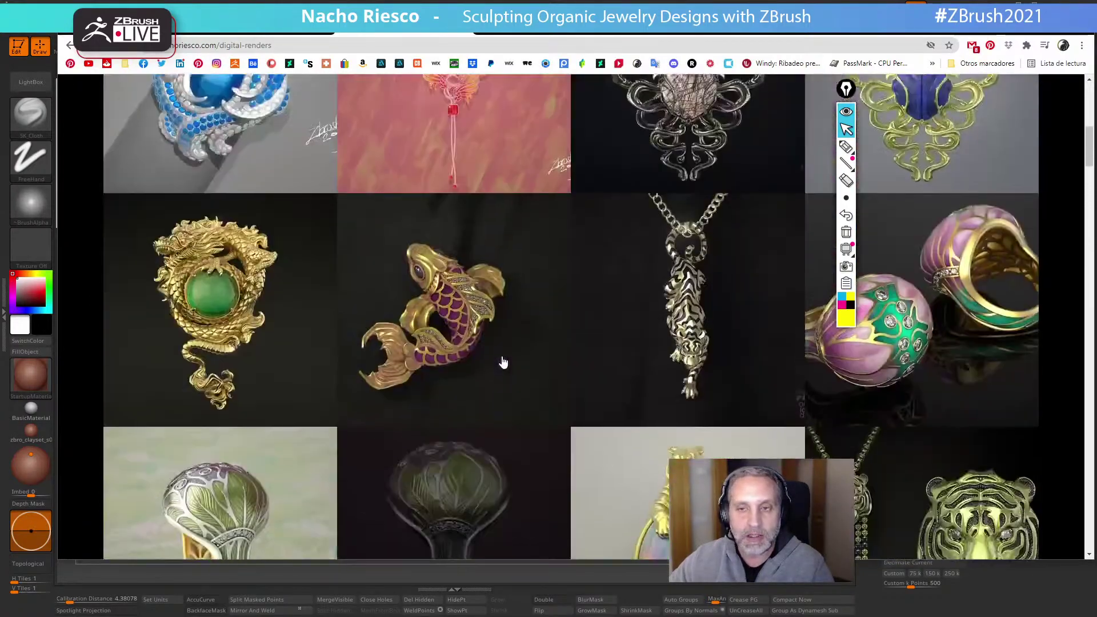
scroll(503, 362, "up", 9)
Open the CAM & Casting gallery and look through the photos of printed and cast jewelry
left_click(427, 208)
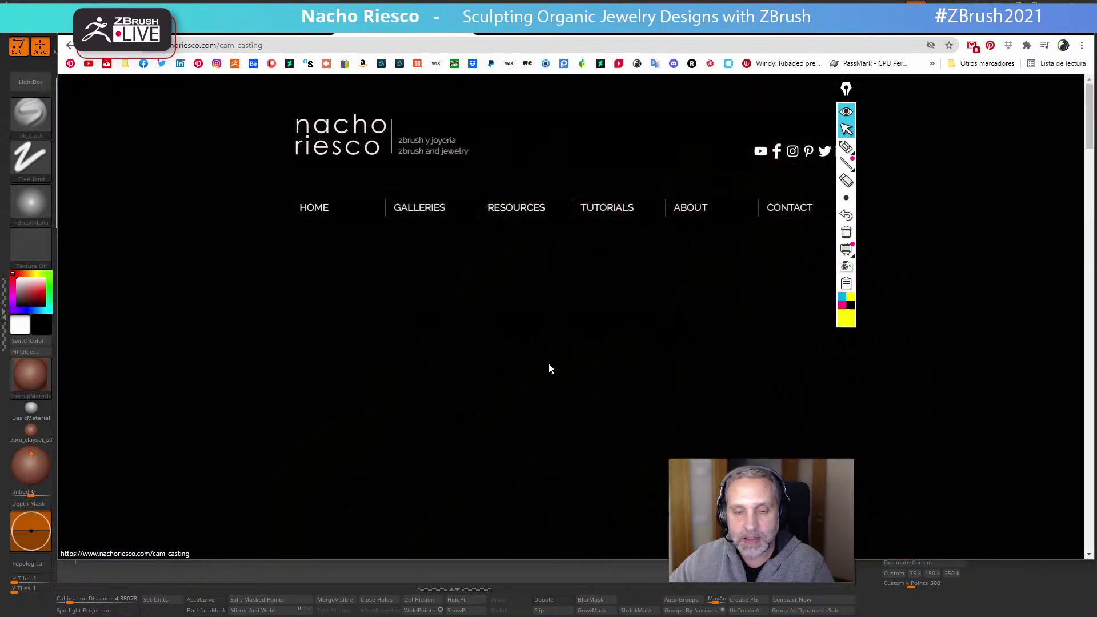
scroll(547, 370, "down", 5)
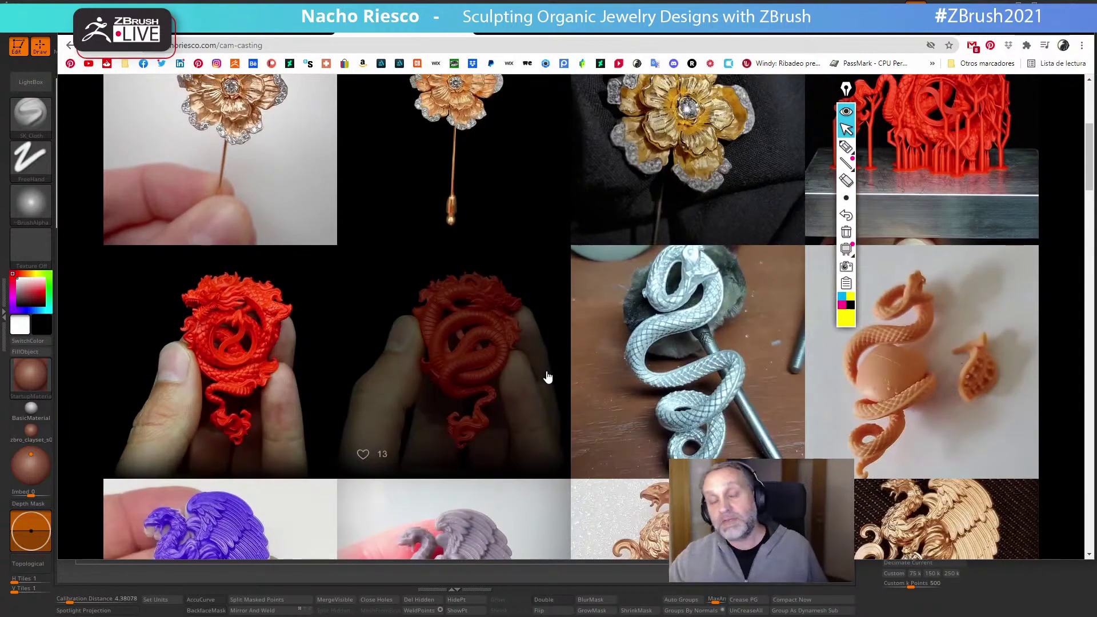
scroll(537, 382, "down", 7)
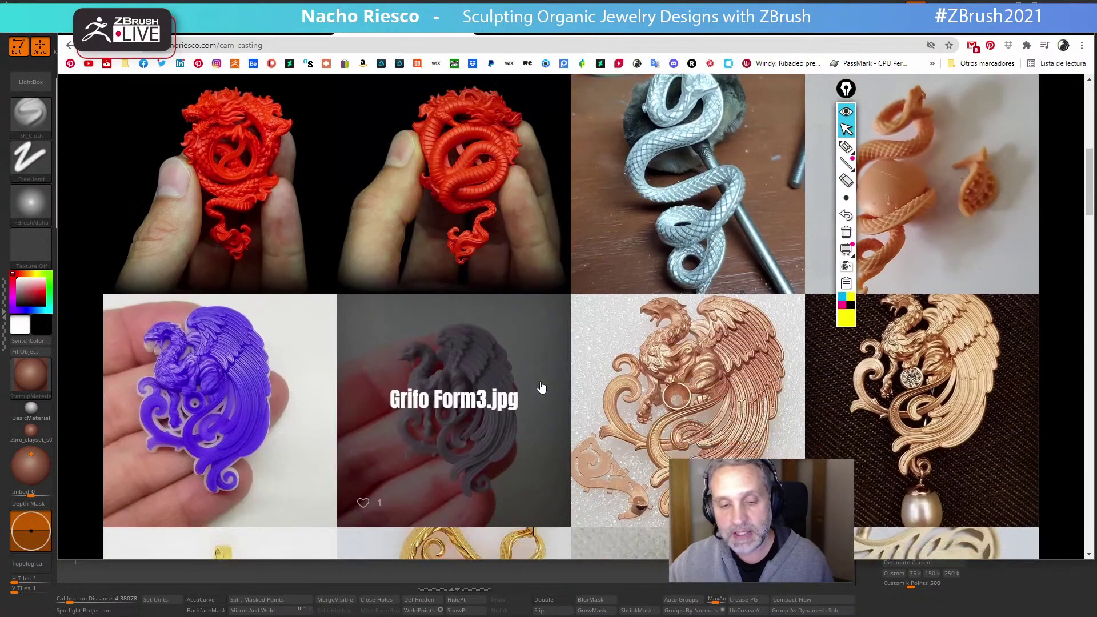
scroll(542, 395, "down", 3)
scroll(542, 395, "down", 8)
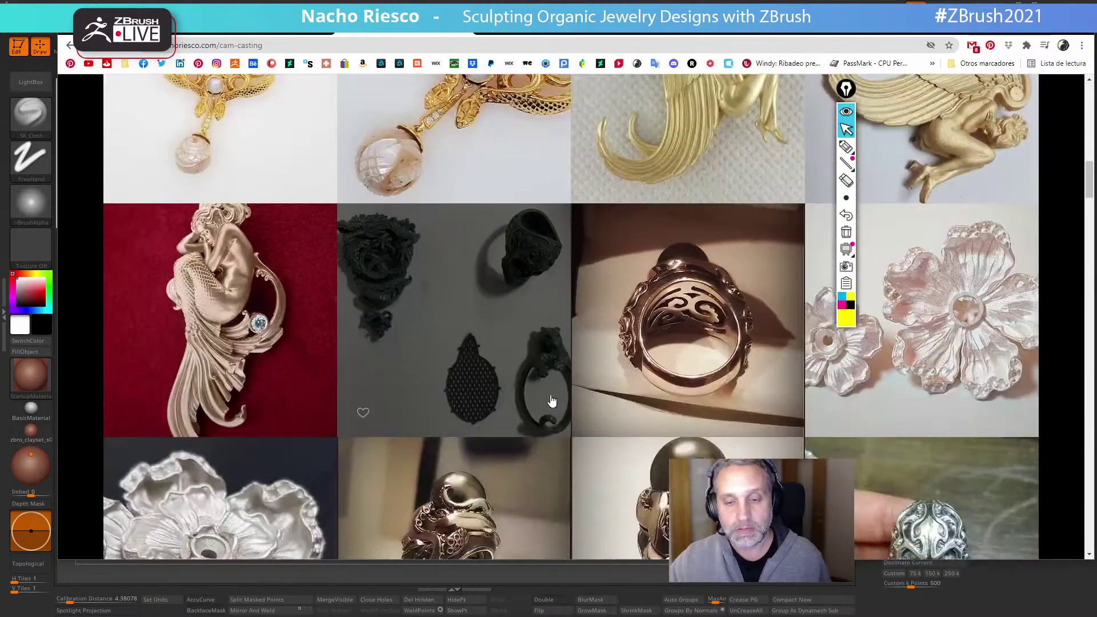
scroll(590, 422, "down", 5)
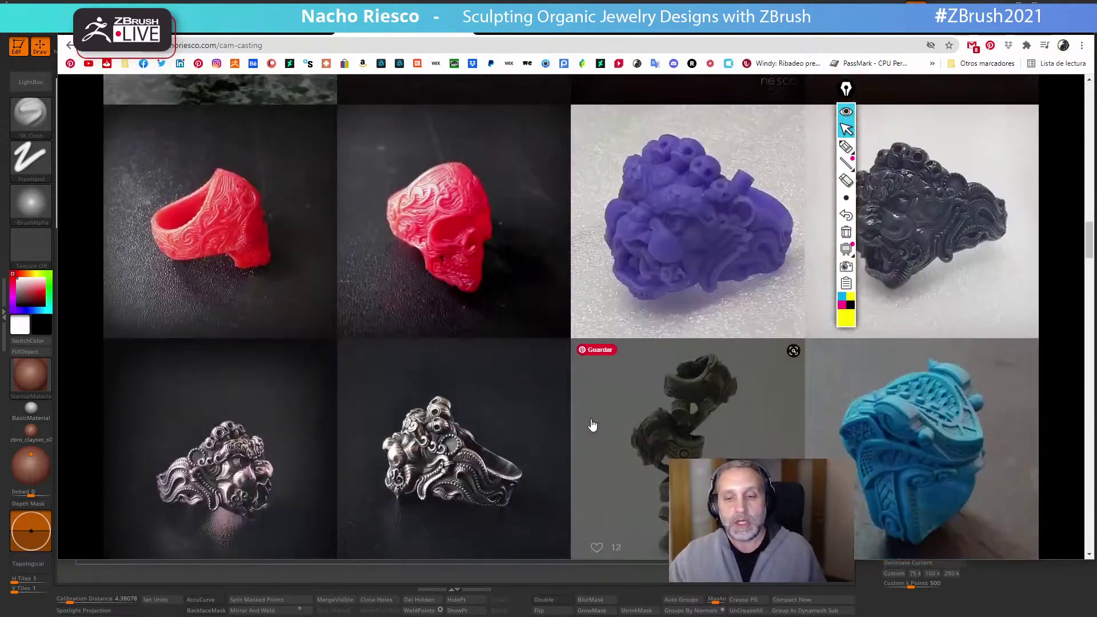
scroll(571, 419, "up", 3)
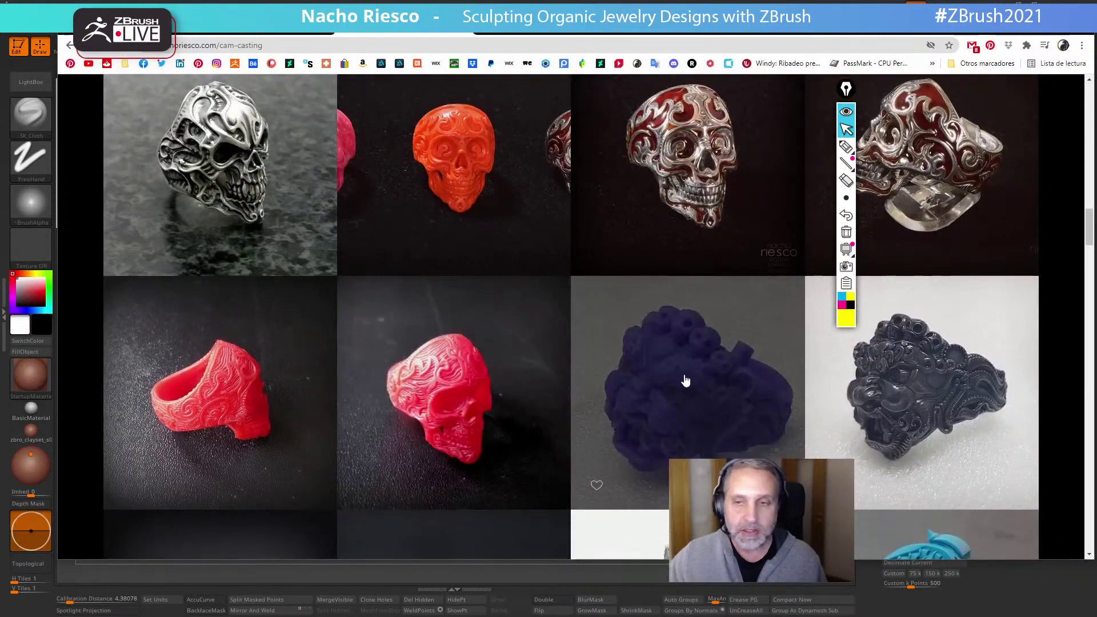
scroll(686, 380, "up", 6)
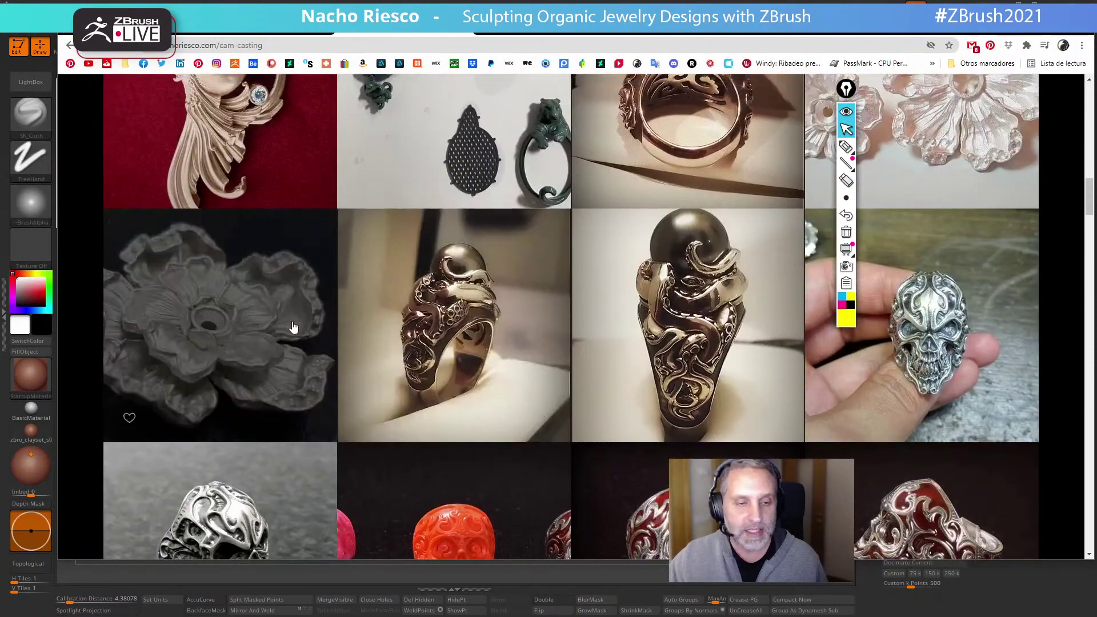
scroll(295, 328, "down", 15)
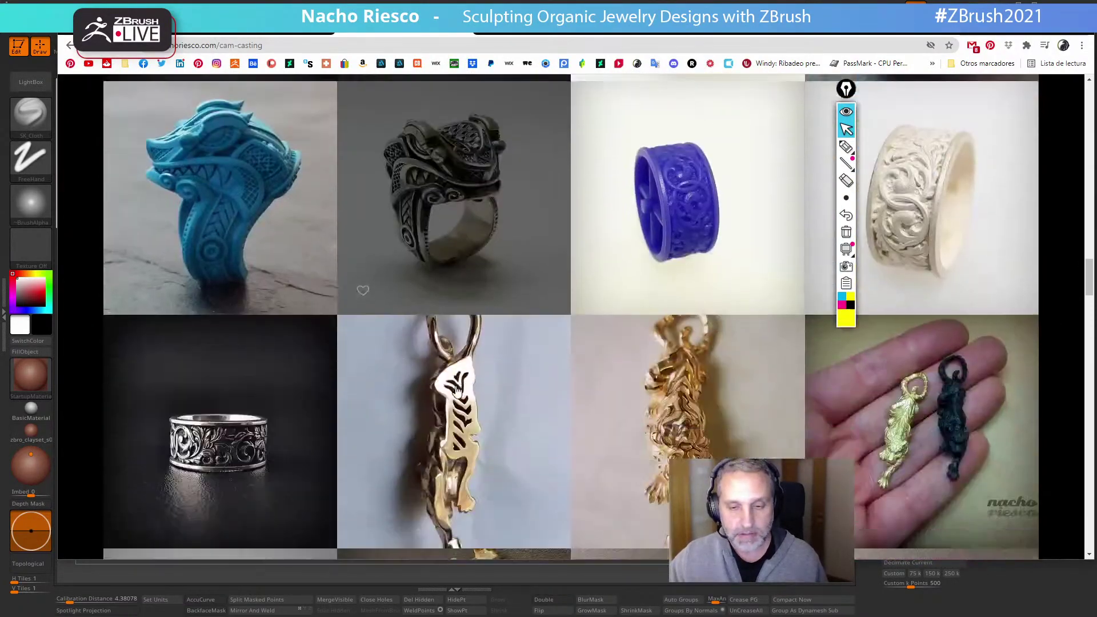
scroll(461, 388, "up", 2)
scroll(485, 394, "down", 4)
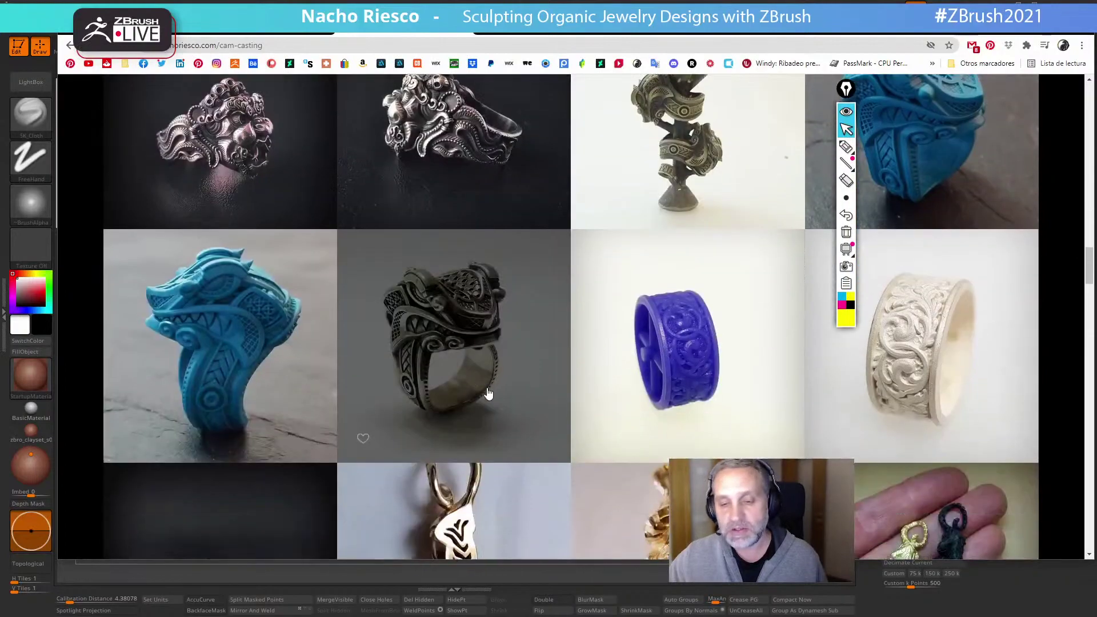
scroll(553, 423, "down", 13)
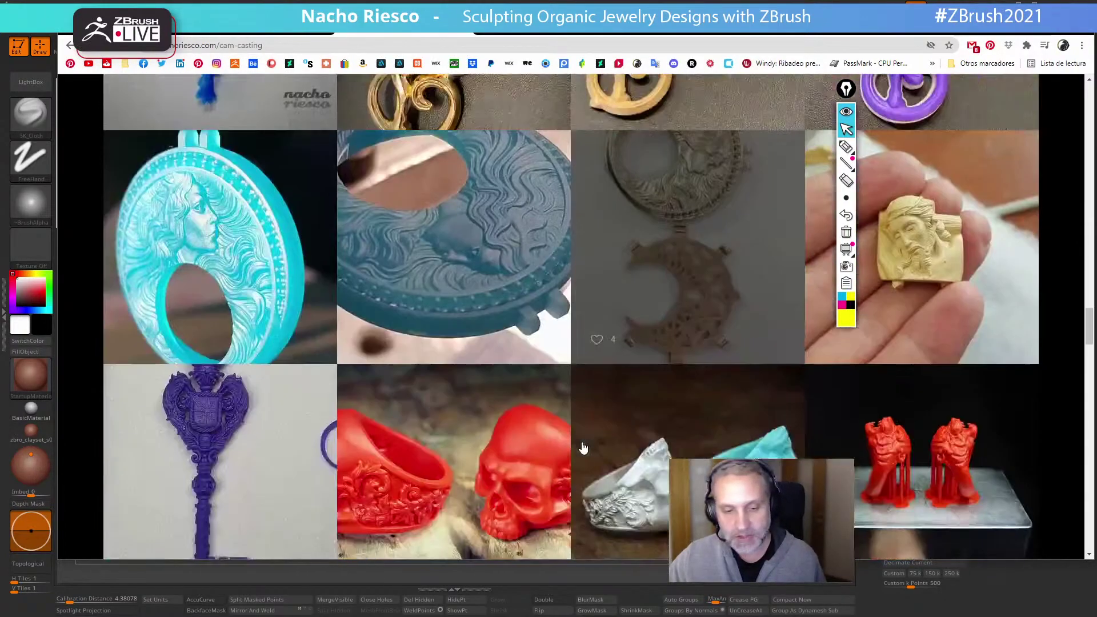
scroll(583, 448, "down", 9)
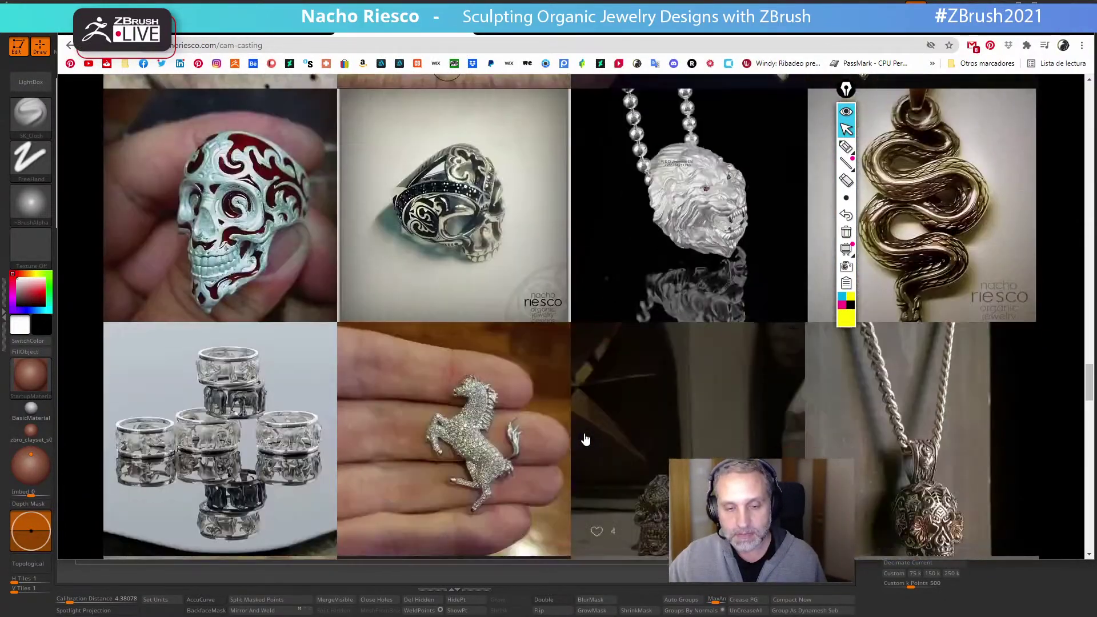
scroll(584, 440, "down", 3)
scroll(583, 443, "up", 15)
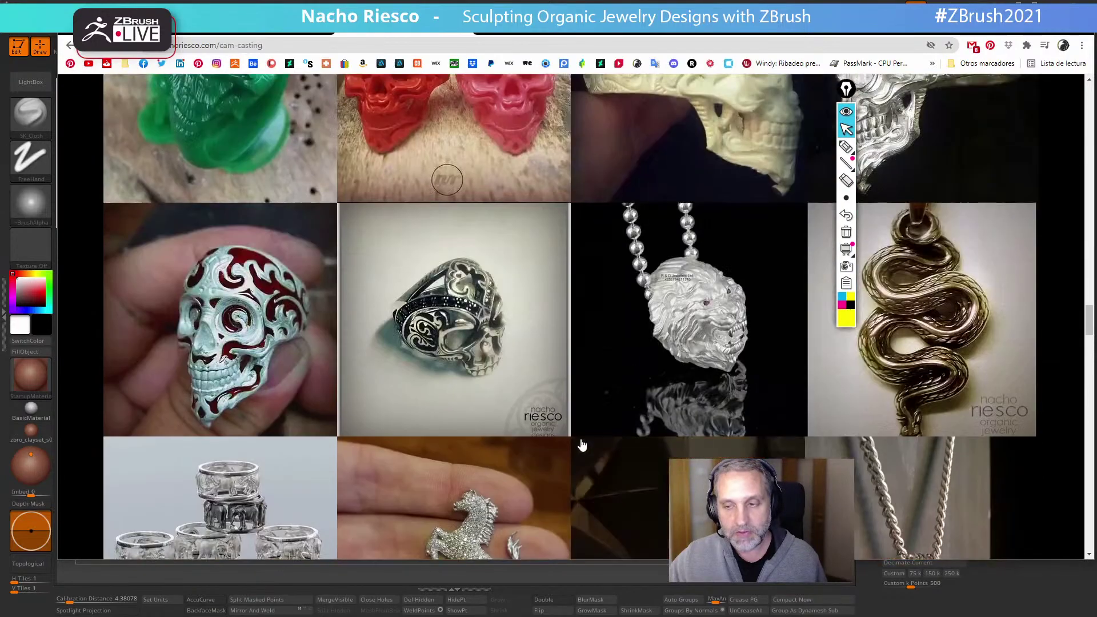
Move the portfolio browser off the sculpting canvas, and view the SK_Pack brushes page on ArtStation before closing it
left_click_drag(825, 34, 945, 84)
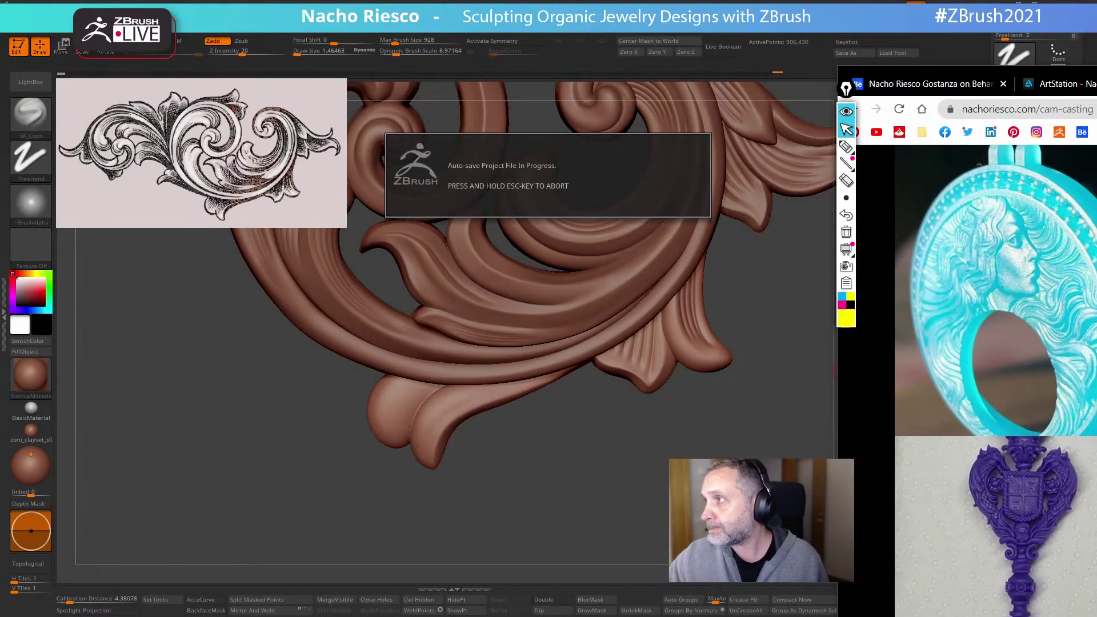
left_click(835, 369)
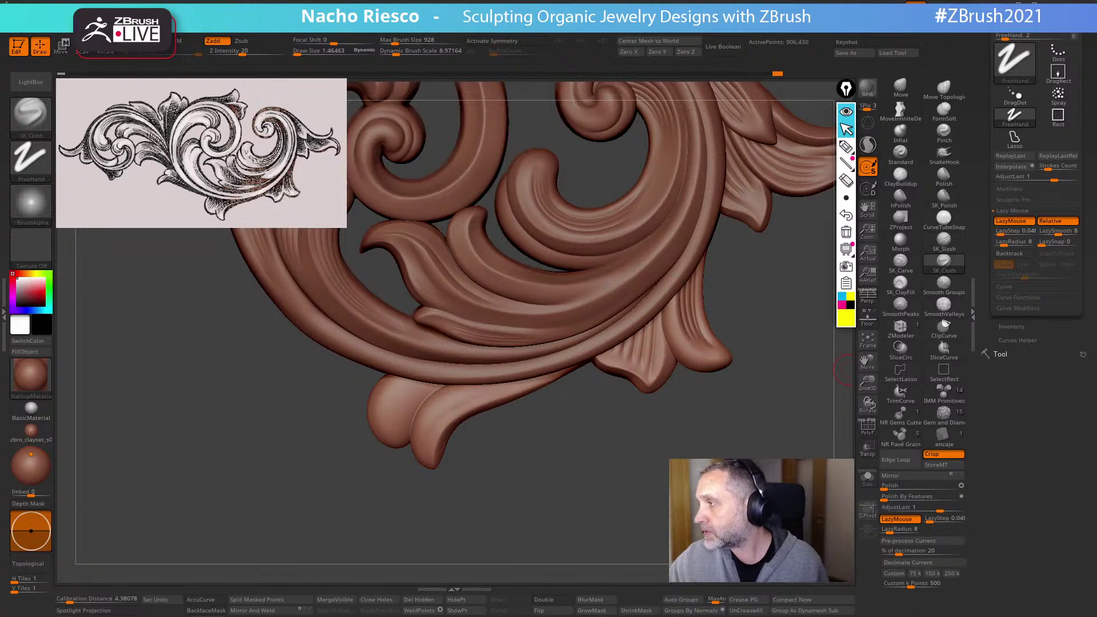
key("alt+Tab")
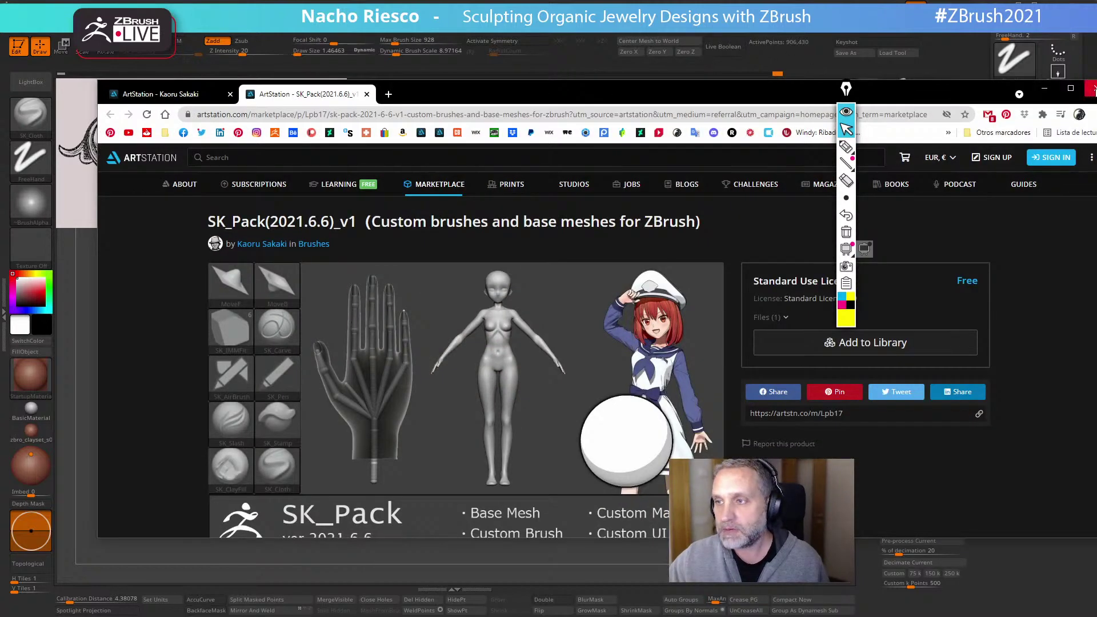
left_click(1090, 88)
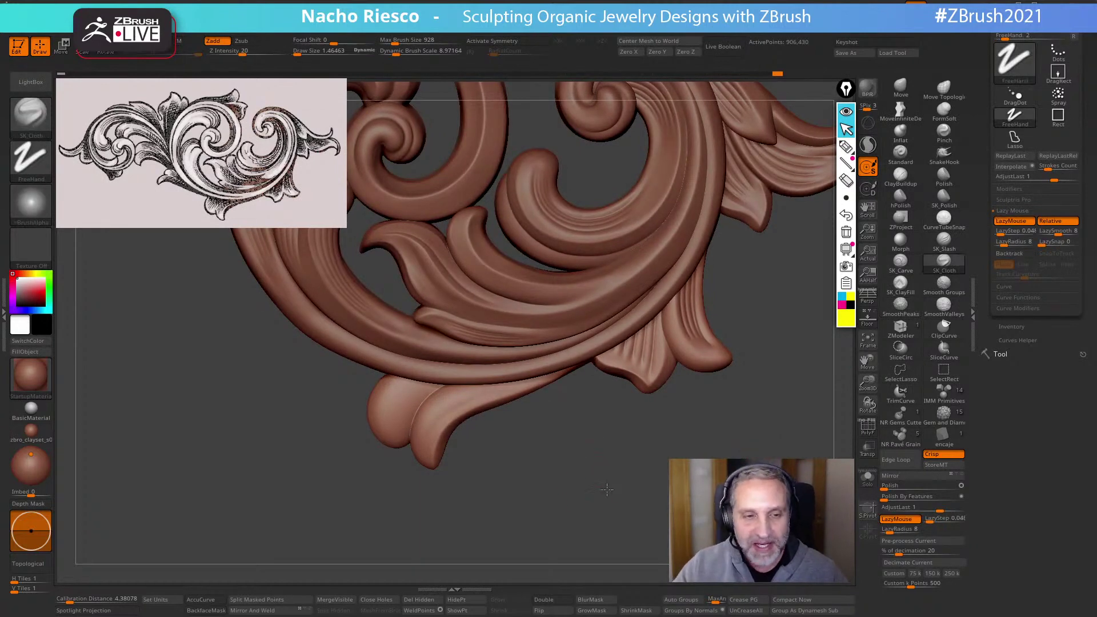
Reshape the two rounded lobes of the small leaf beneath the lower scroll with the Move brush, remeshing the sculpt between strokes
mouse_move(607, 489)
left_mouse_down("alt")
mouse_move(649, 506)
mouse_move(728, 491)
mouse_move(737, 500)
left_mouse_up("alt")
left_click(901, 87)
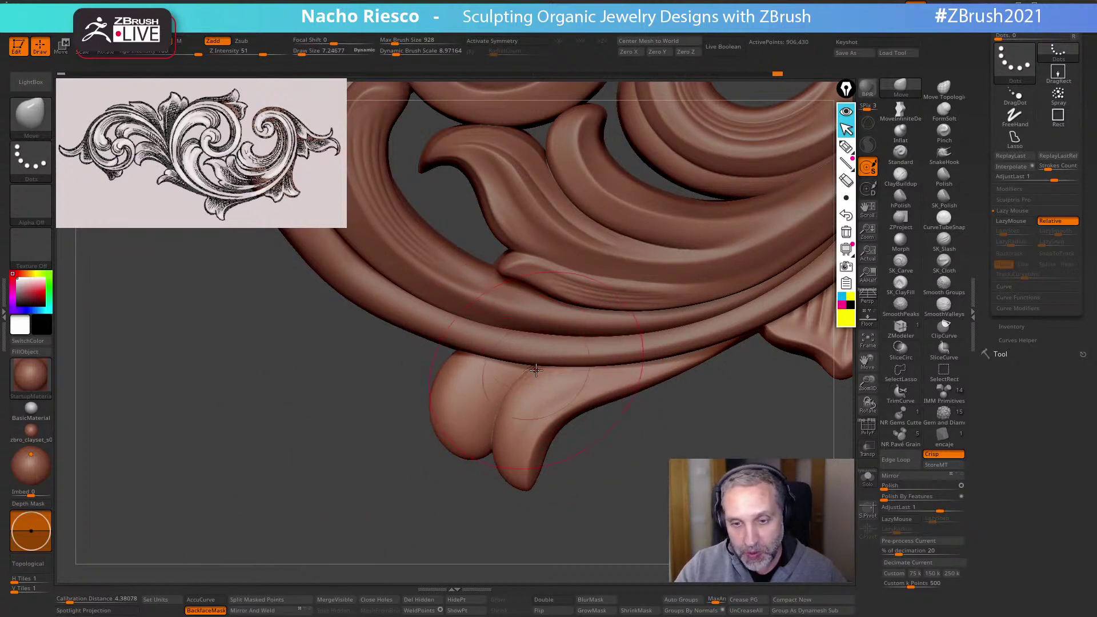
left_click_drag(535, 371, 519, 383, "shift")
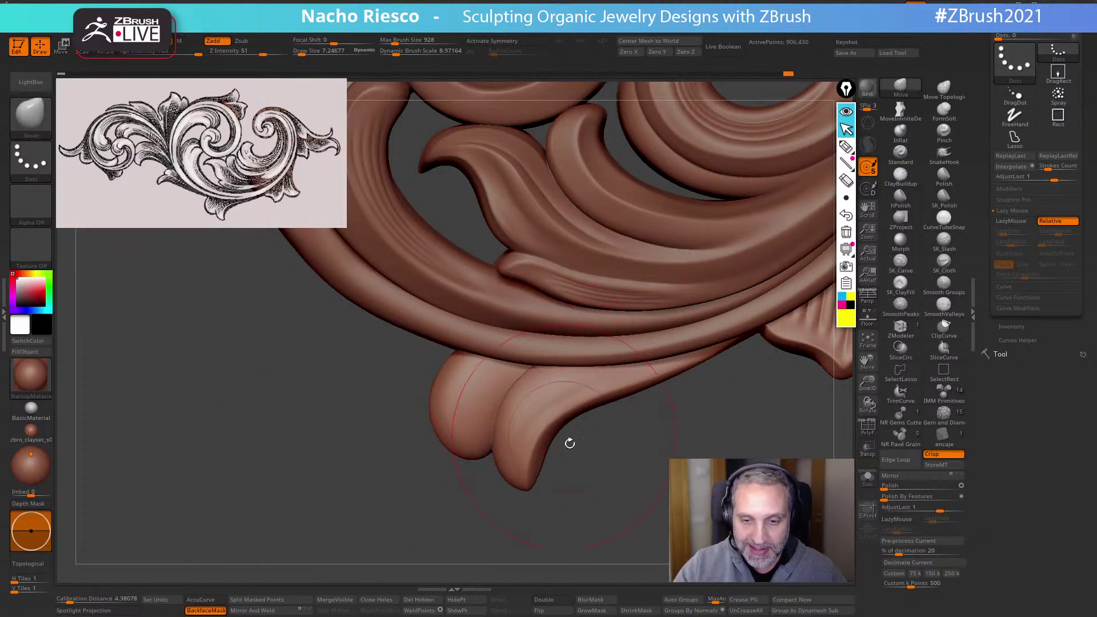
mouse_move(569, 443)
left_mouse_down()
mouse_move(588, 426)
mouse_move(544, 392)
left_mouse_up()
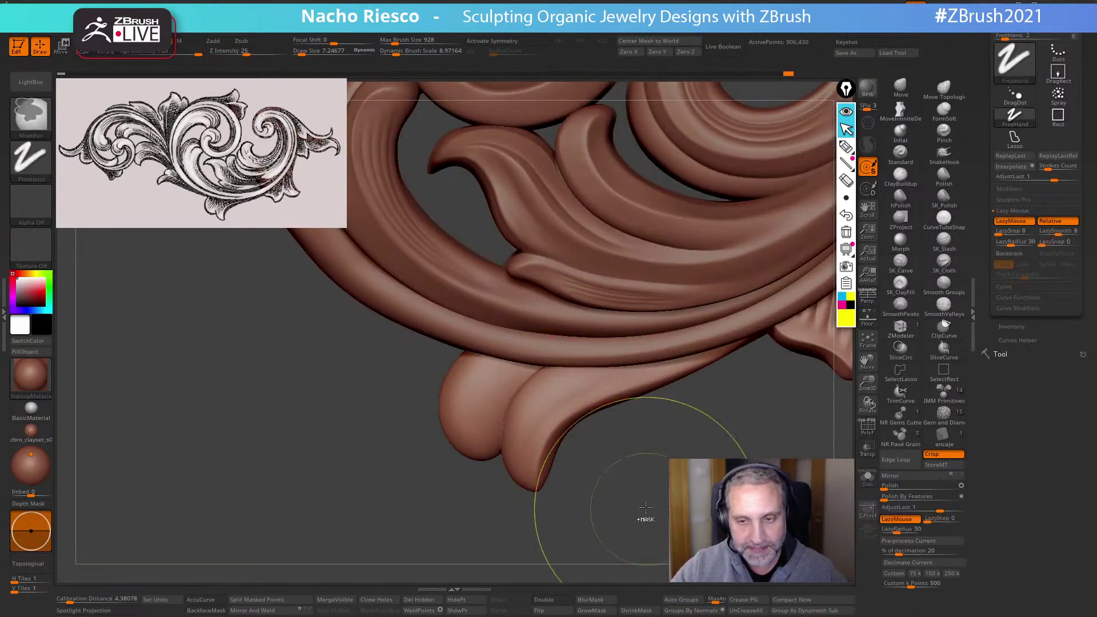
mouse_move(656, 520)
left_mouse_down()
mouse_move(651, 480)
mouse_move(659, 523)
left_mouse_up()
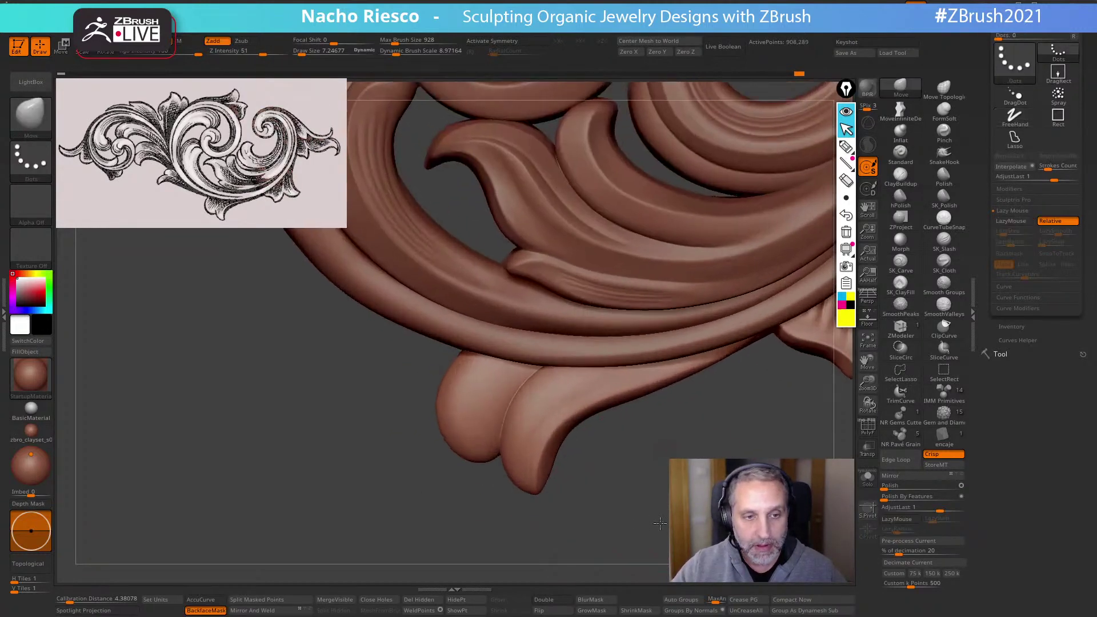
left_click_drag(588, 399, 513, 403)
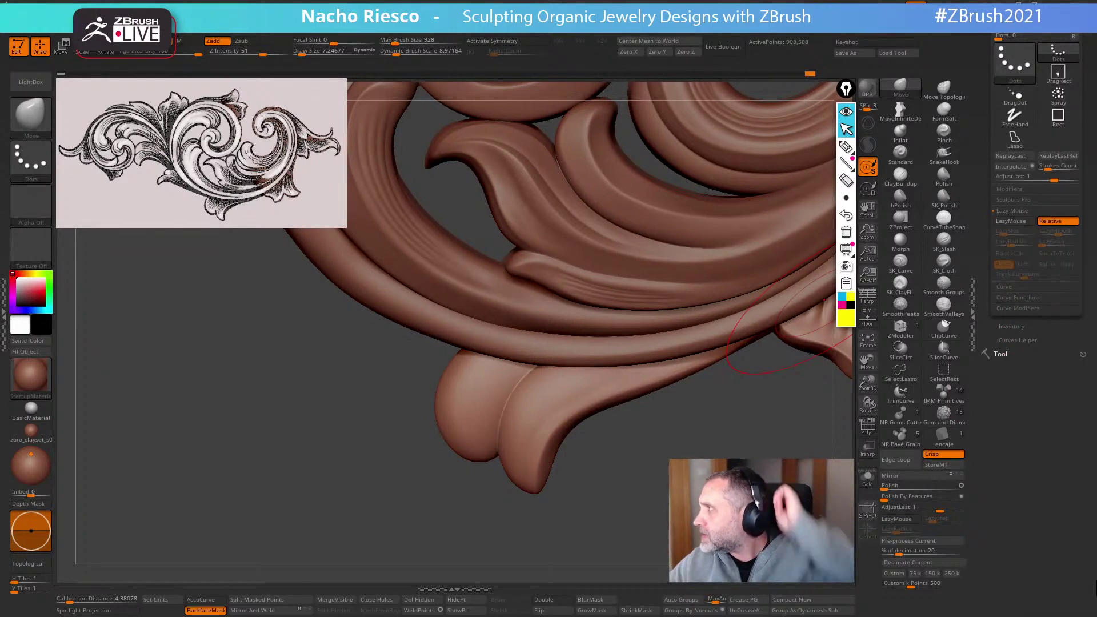
Bring the Chrome window with the artist's Behance profile back over the canvas and open the "Dragon, from ZBrush to 3D Printing" project
left_click_drag(1096, 166, 715, 50)
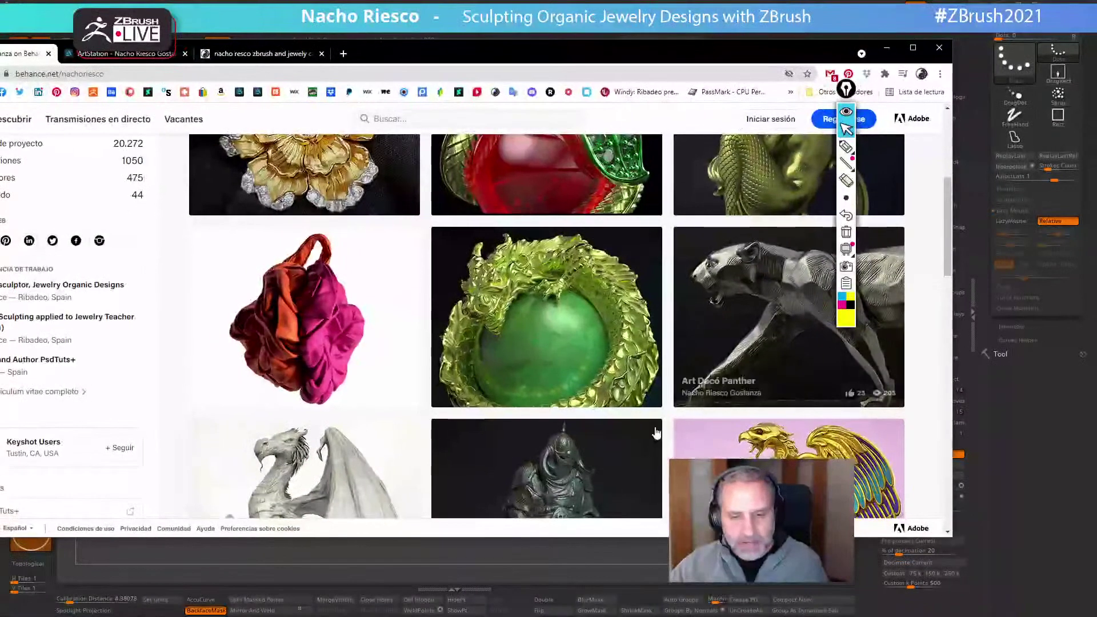
scroll(343, 451, "down", 1)
left_click(337, 452)
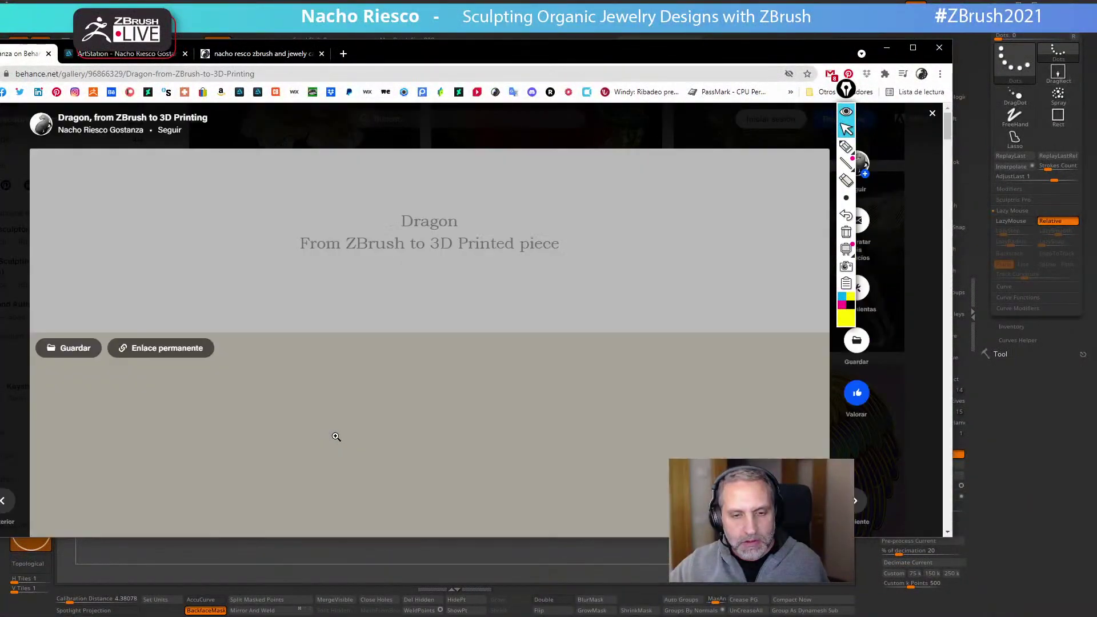
Look through the dragon project's sculpt renders down to the printing and assembling process photos
scroll(343, 434, "down", 8)
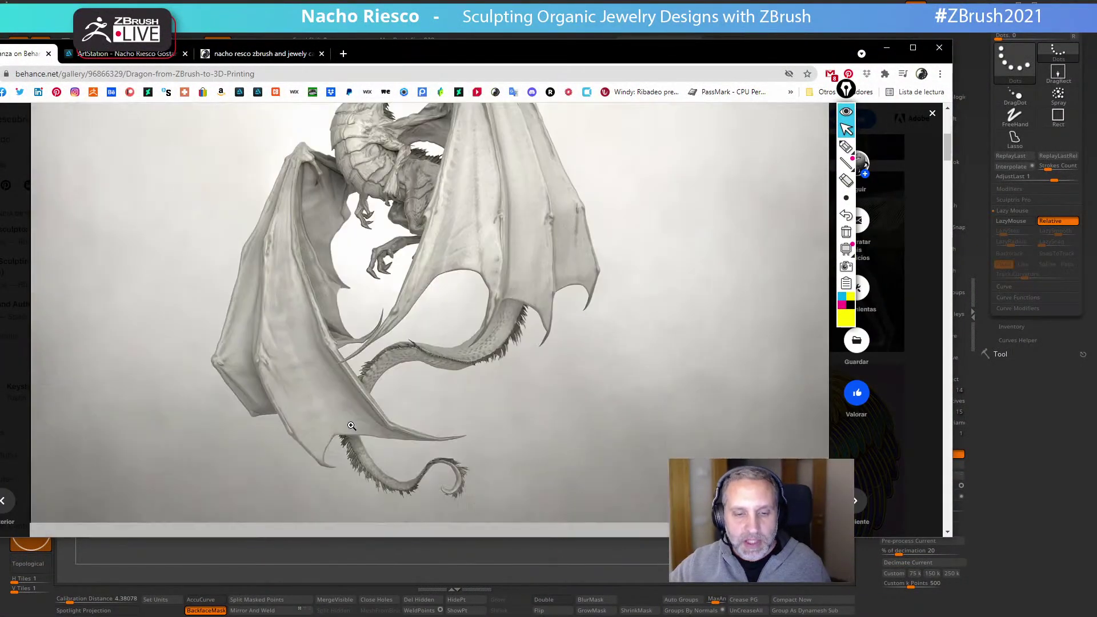
scroll(328, 448, "down", 10)
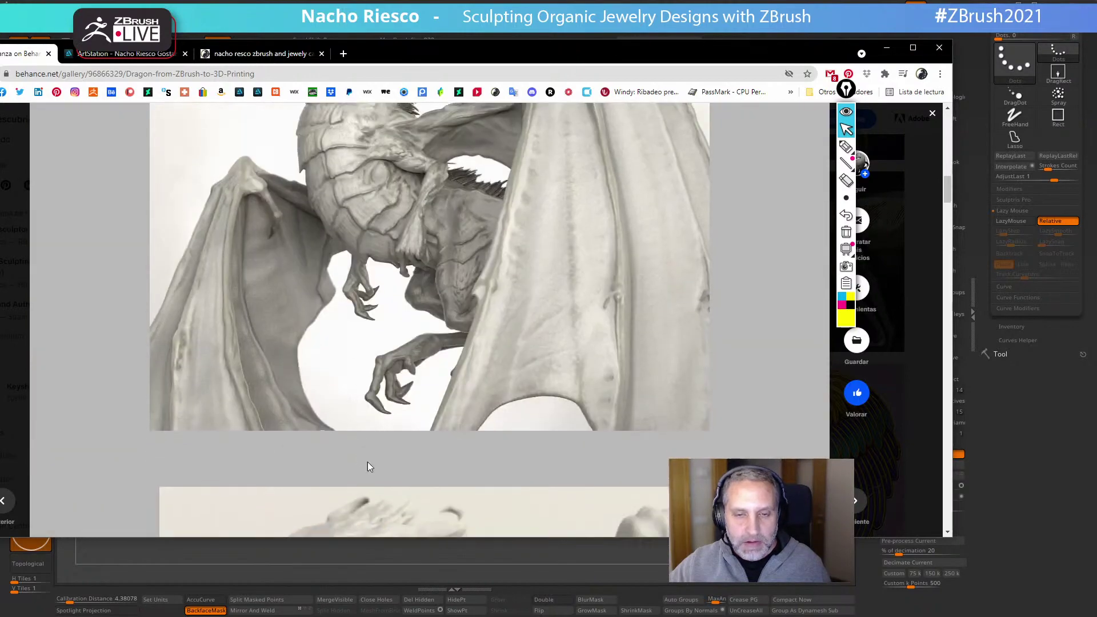
scroll(380, 472, "down", 10)
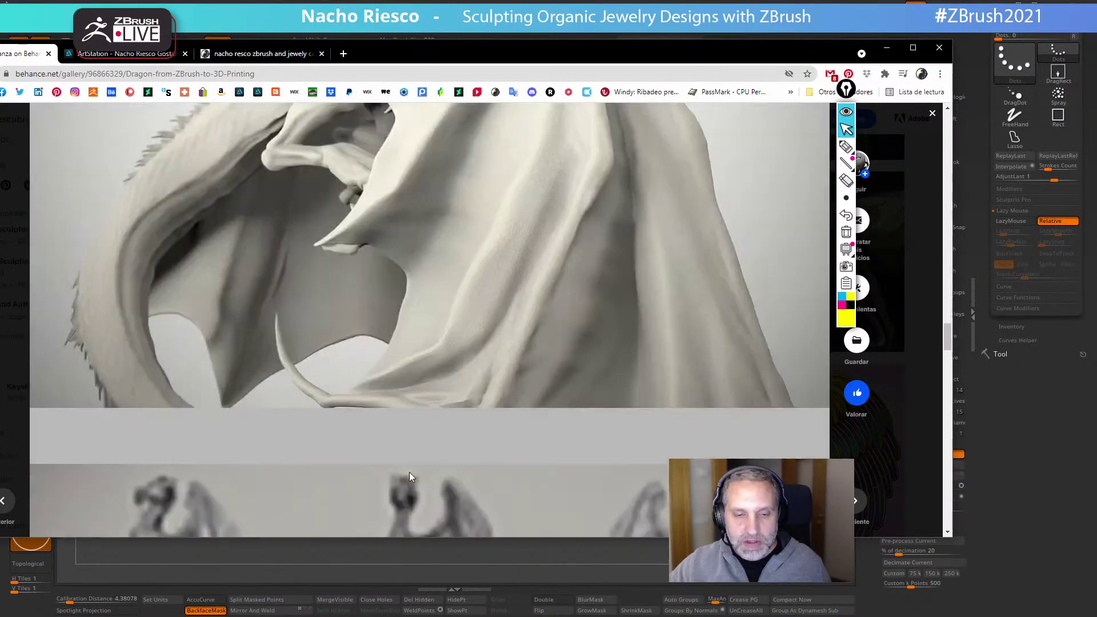
scroll(411, 474, "down", 10)
scroll(421, 477, "up", 3)
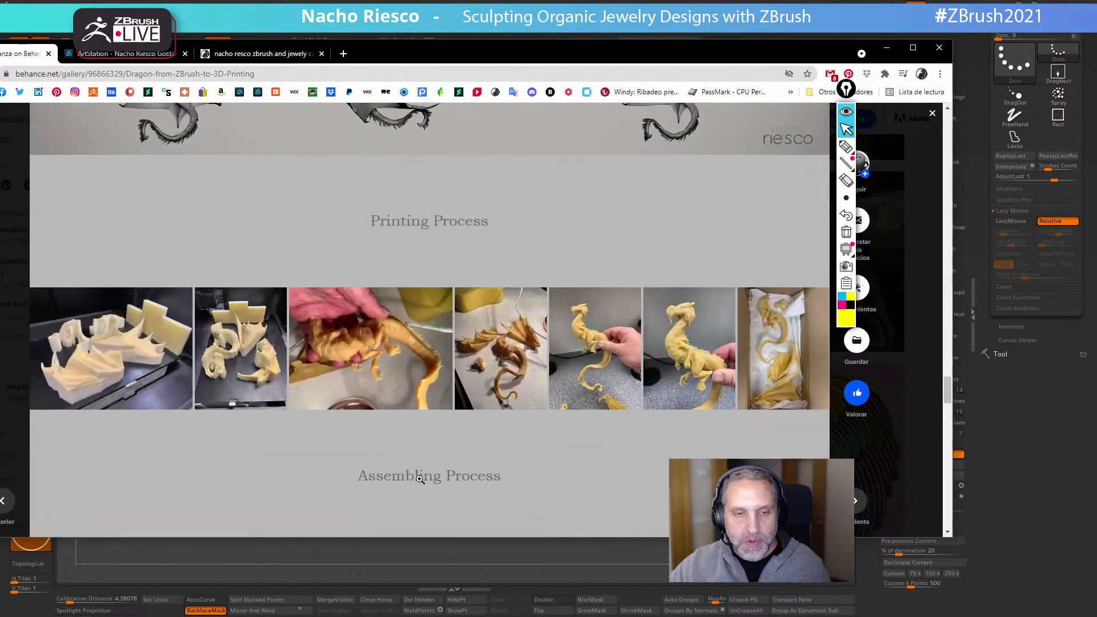
scroll(419, 479, "down", 3)
scroll(419, 479, "down", 4)
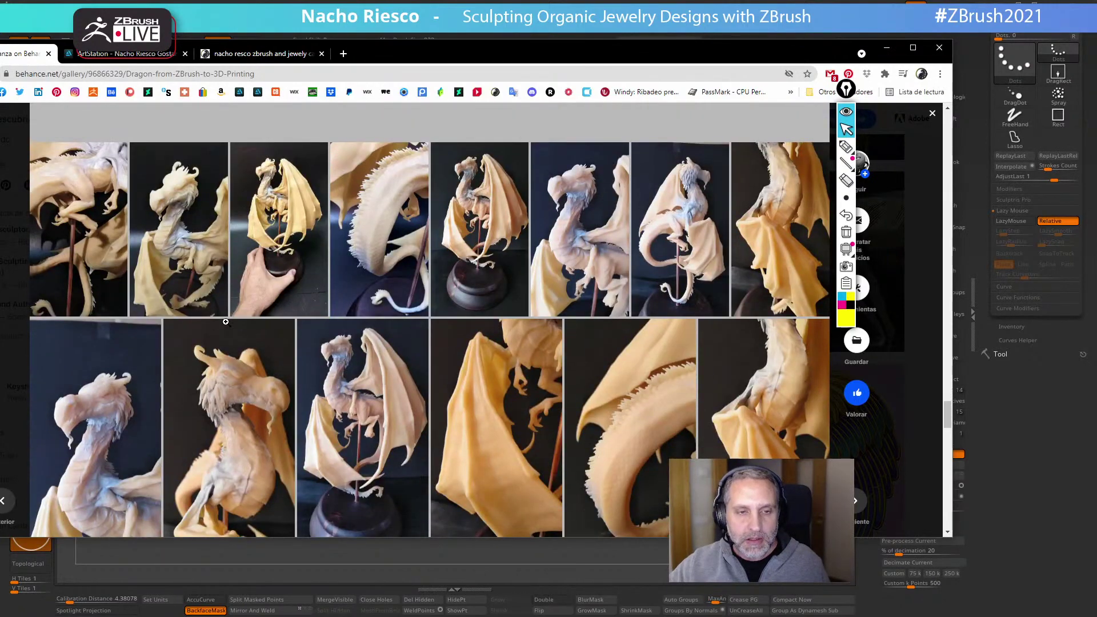
Switch to the CAM & Casting gallery and look back up through its jewelry photos
left_click(251, 55)
scroll(455, 357, "up", 6)
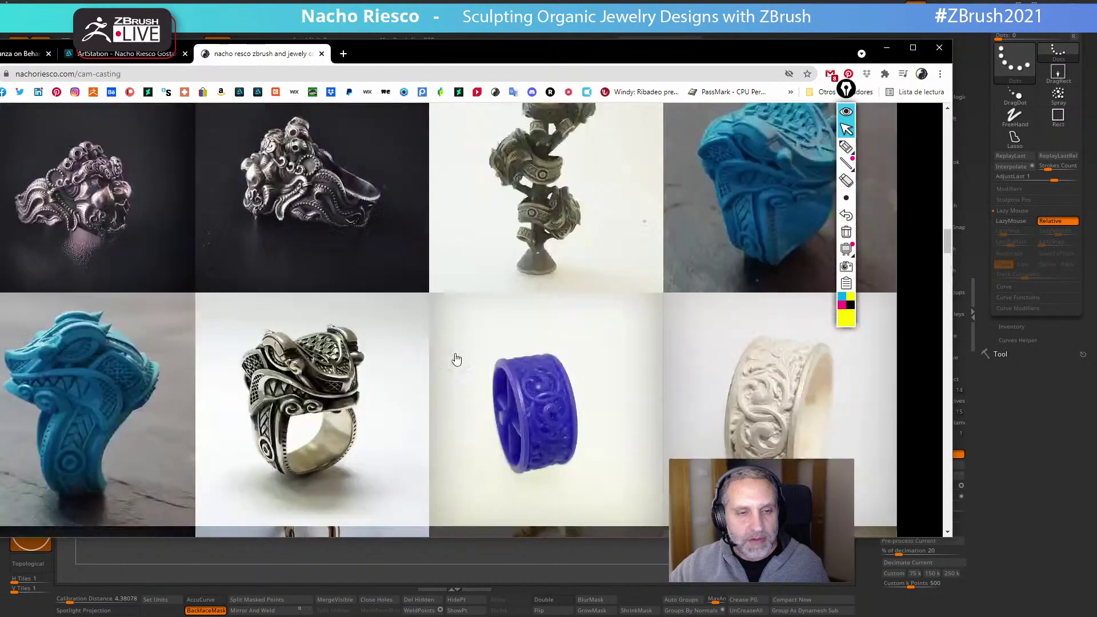
scroll(451, 363, "up", 10)
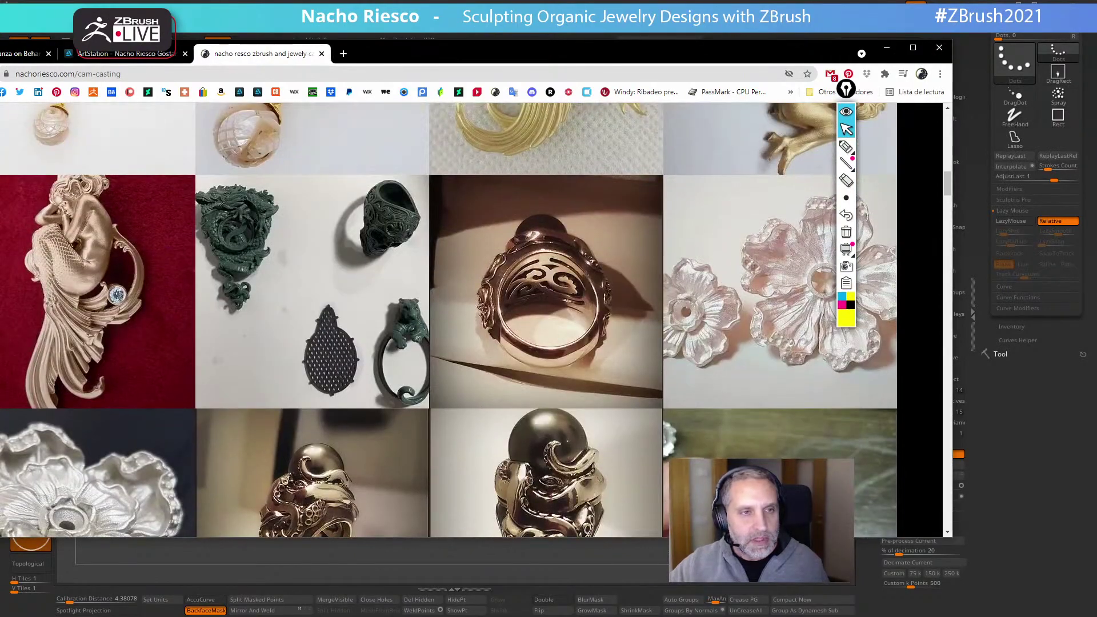
Open the dragon and jade pendant artwork on ArtStation and examine its front and back renders
left_click(126, 54)
left_click(670, 323)
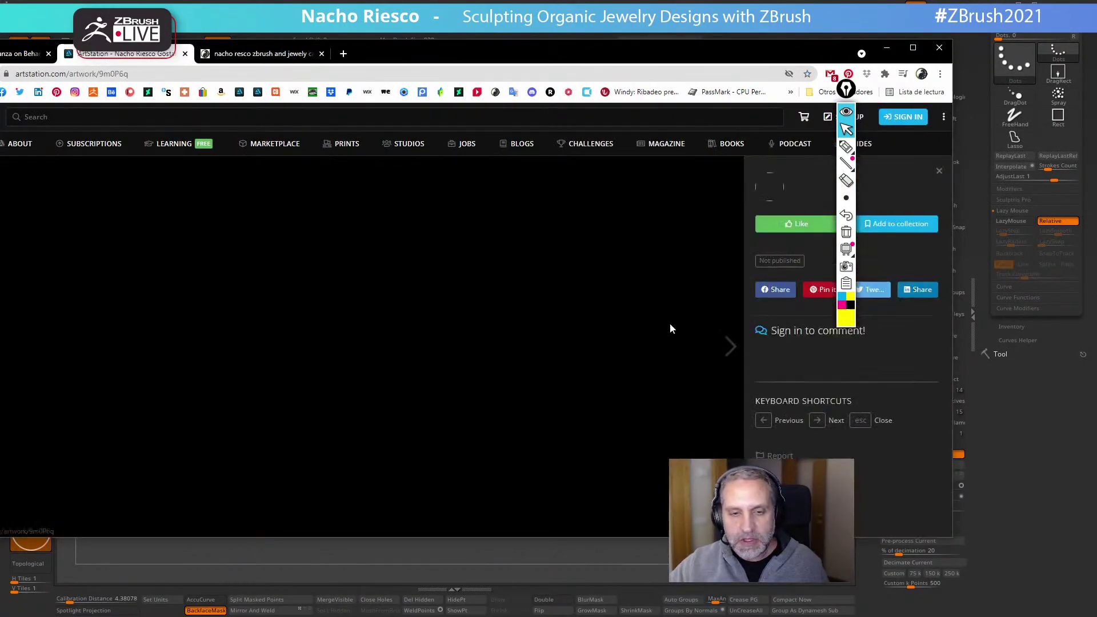
scroll(401, 380, "down", 1)
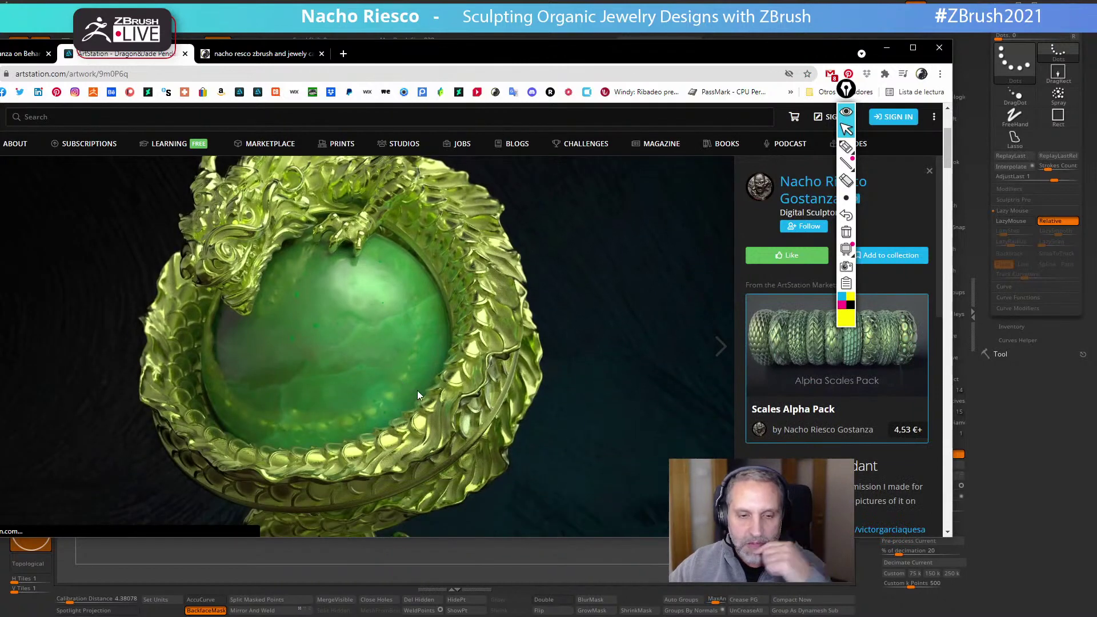
scroll(417, 394, "down", 8)
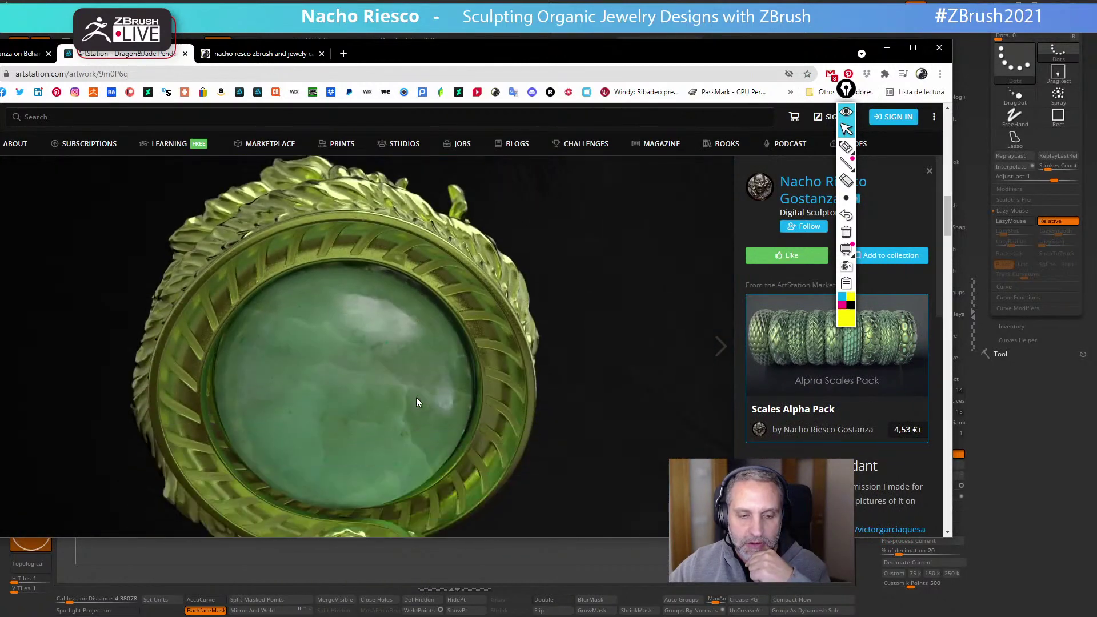
scroll(416, 397, "down", 5)
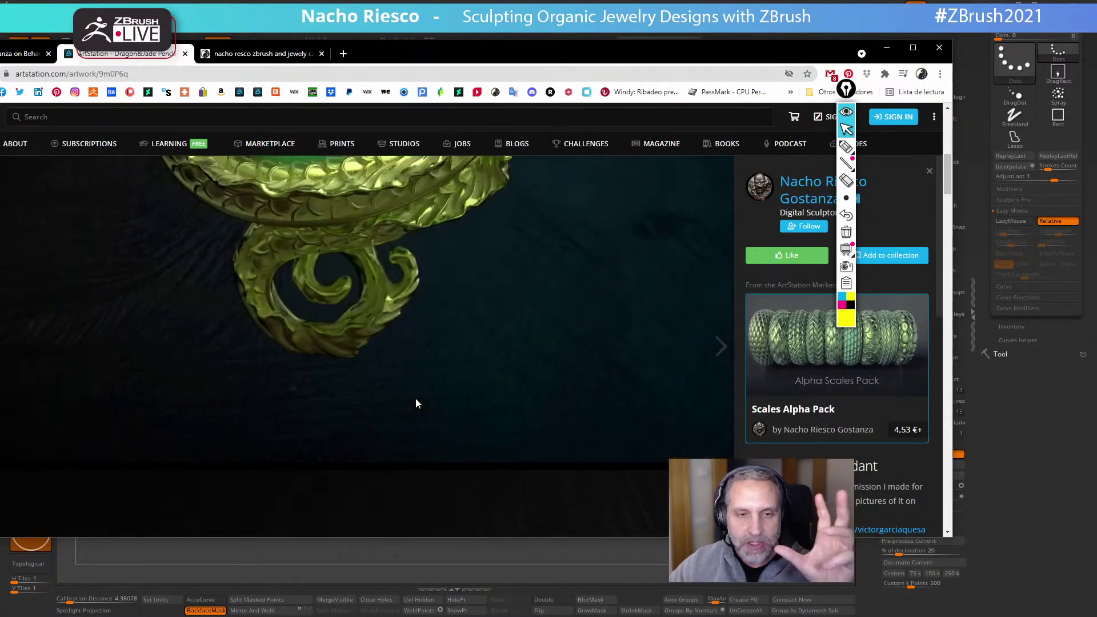
scroll(416, 399, "up", 4)
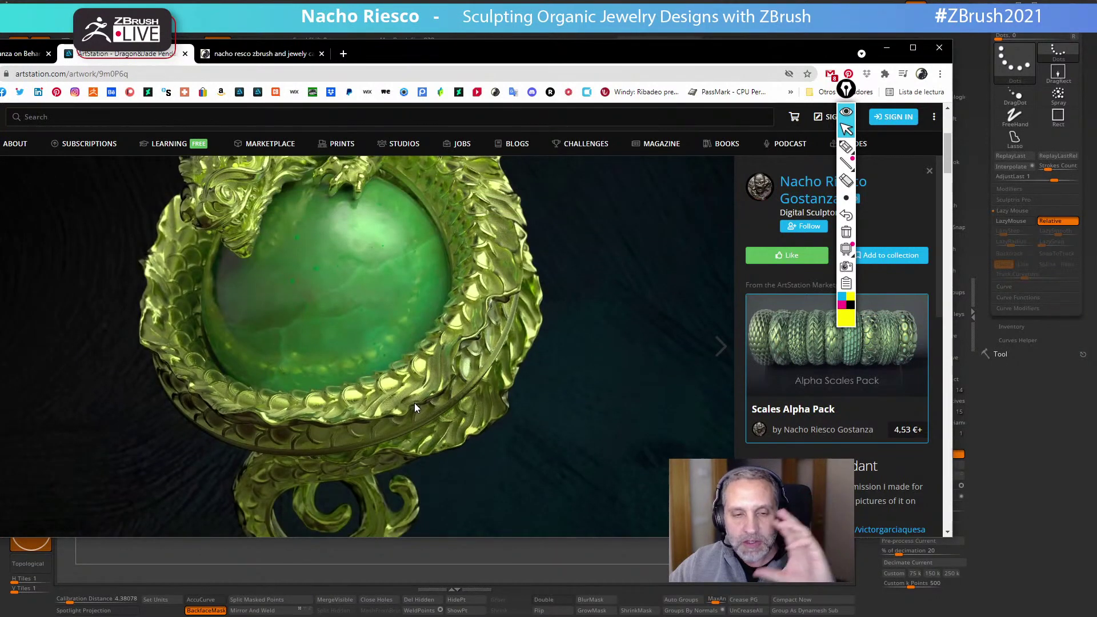
scroll(412, 406, "up", 2)
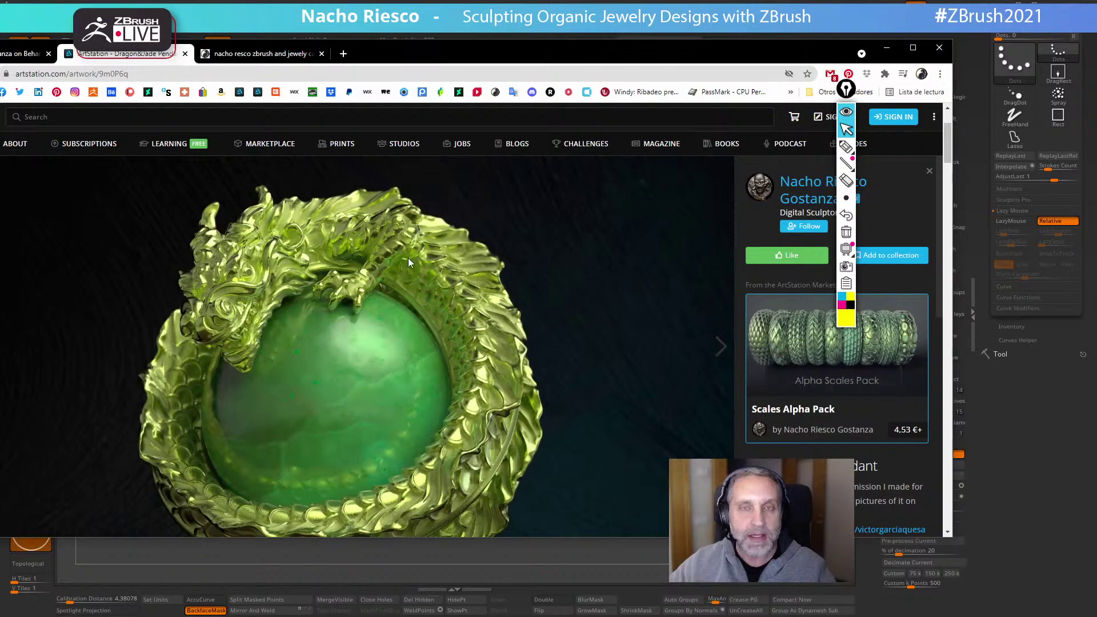
Return to the CAM & Casting gallery, open the red printed dragon pendant photo, and move the browser off the sculpting canvas
left_click(260, 53)
scroll(274, 270, "up", 4)
scroll(274, 270, "up", 14)
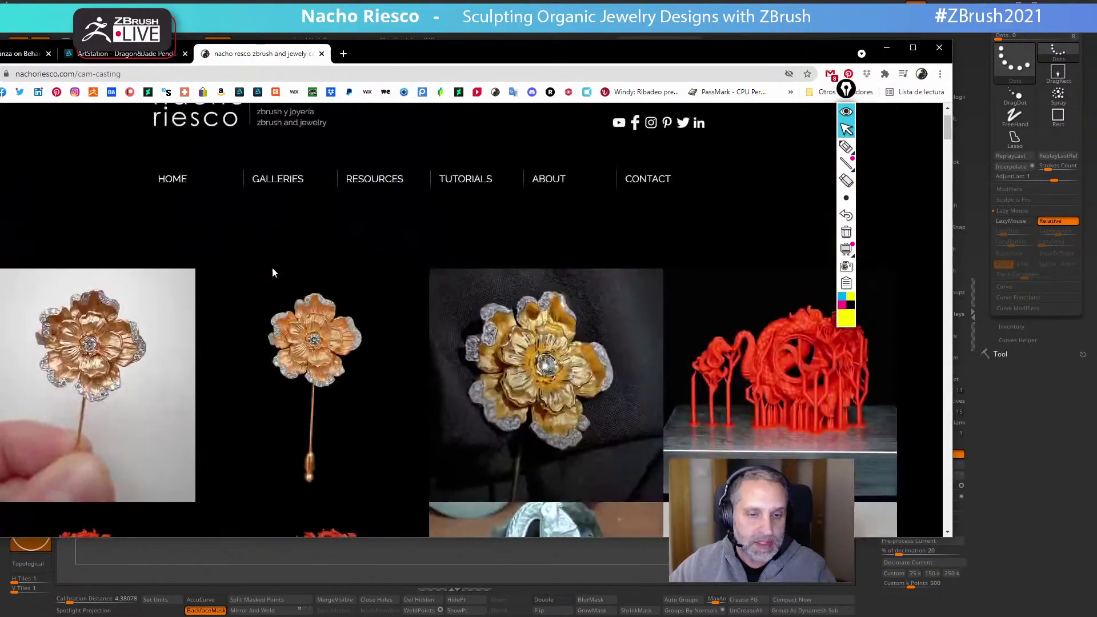
scroll(240, 314, "down", 5)
left_click(108, 325)
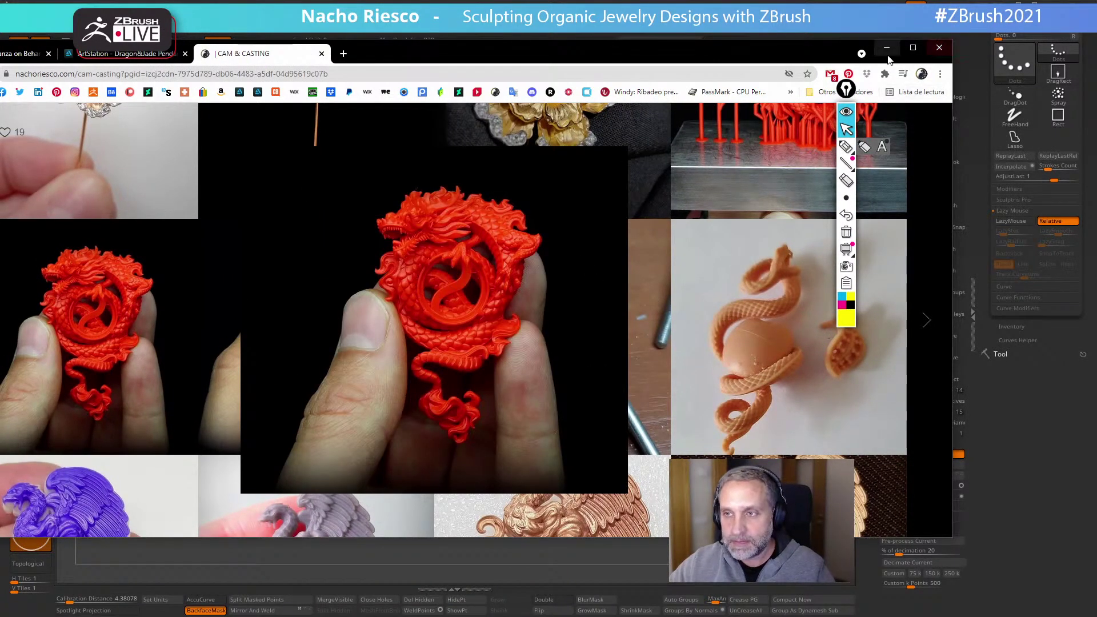
left_click_drag(783, 50, 1096, 80)
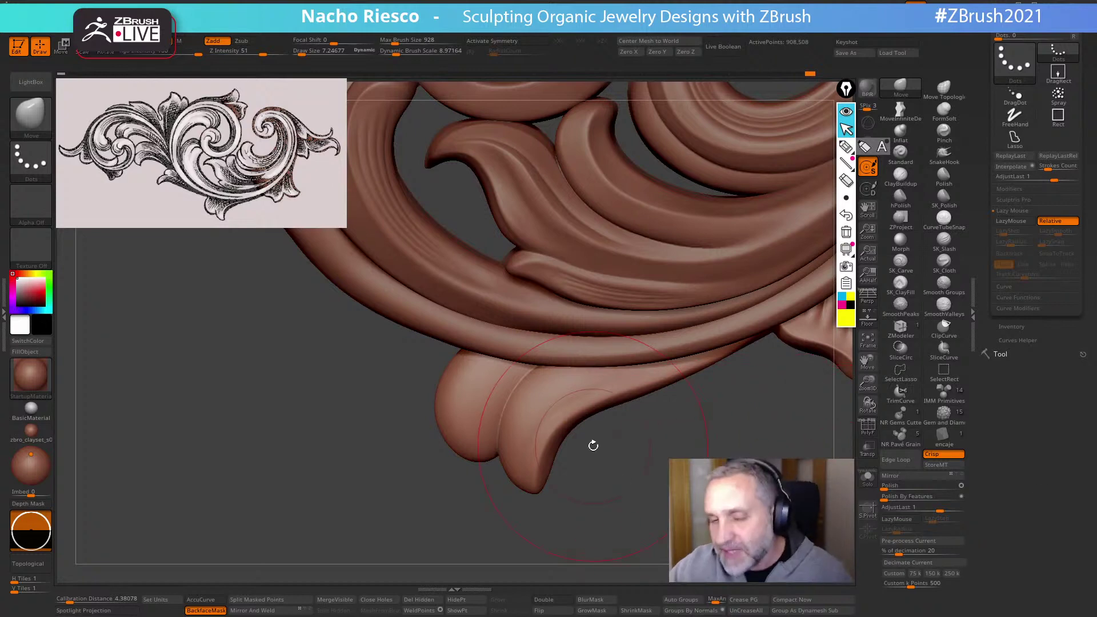
Carve a beveled rim along both lobes of the small lower leaf with the SK_Slash brush at draw size 2.85854, checking the piece in isolation
left_click_drag(656, 485, 602, 583, "shift")
left_click_drag(615, 490, 567, 575, "alt")
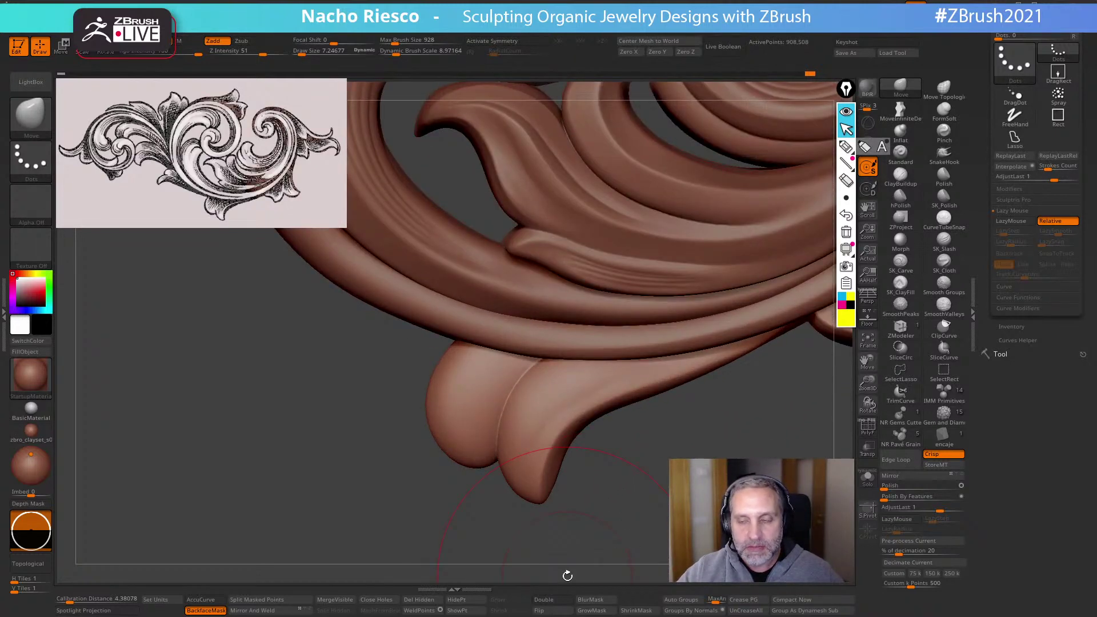
left_click(944, 241)
key("s")
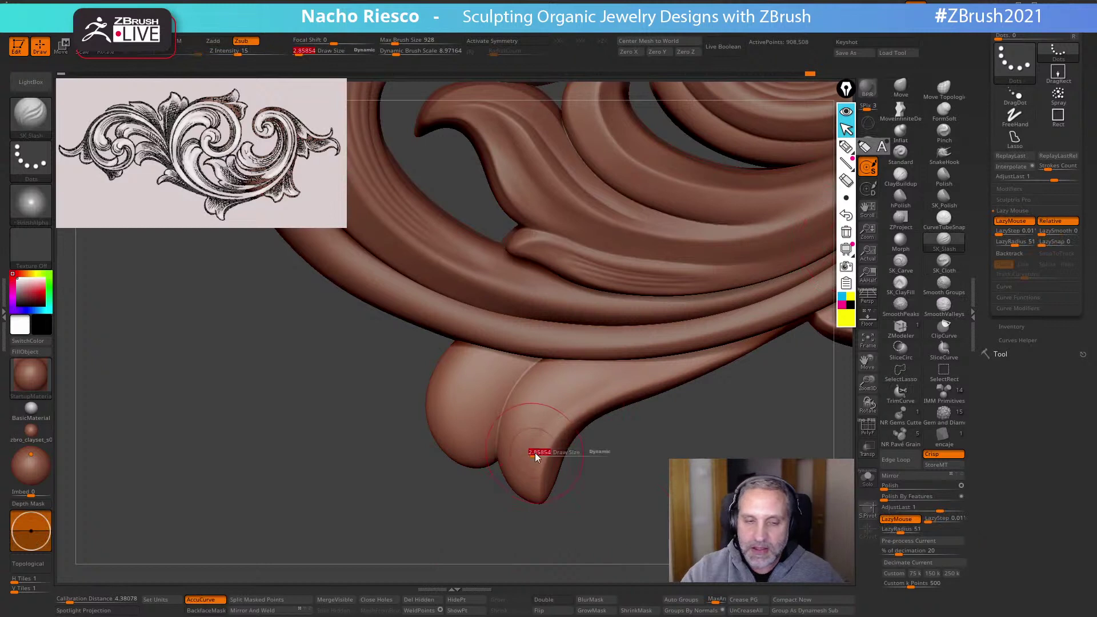
left_click_drag(507, 435, 569, 344)
mouse_move(497, 460)
left_mouse_down()
mouse_move(454, 446)
mouse_move(437, 369)
left_mouse_up()
left_click(868, 481)
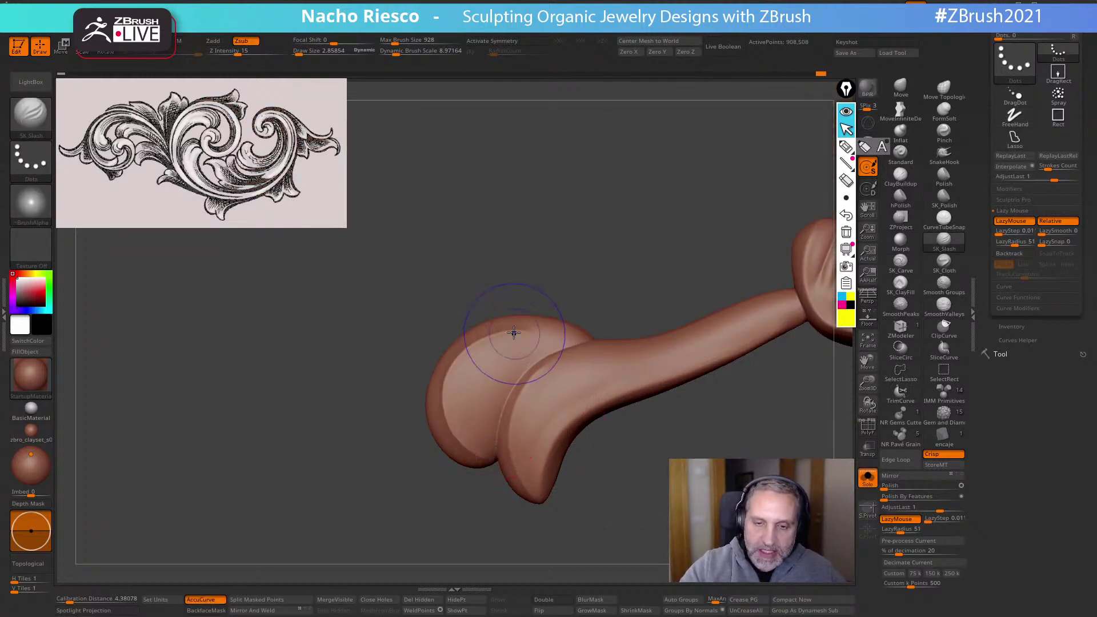
key("shift")
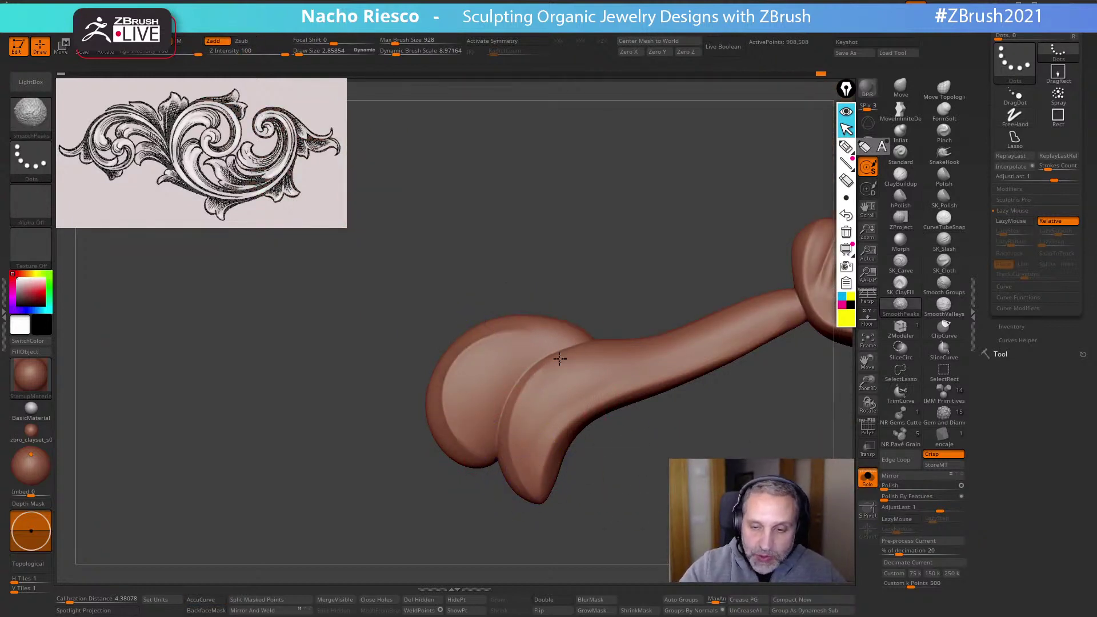
left_click(868, 478)
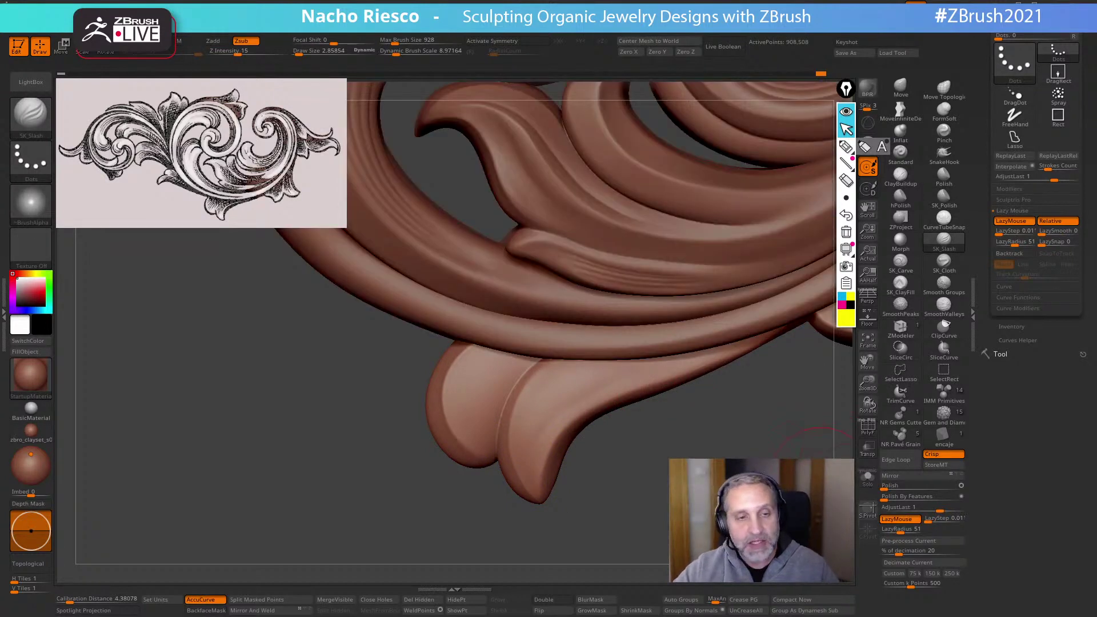
Refine the front lobe's surface with the SK_Slash brush at draw size 3.52968
left_click_drag(656, 467, 661, 492)
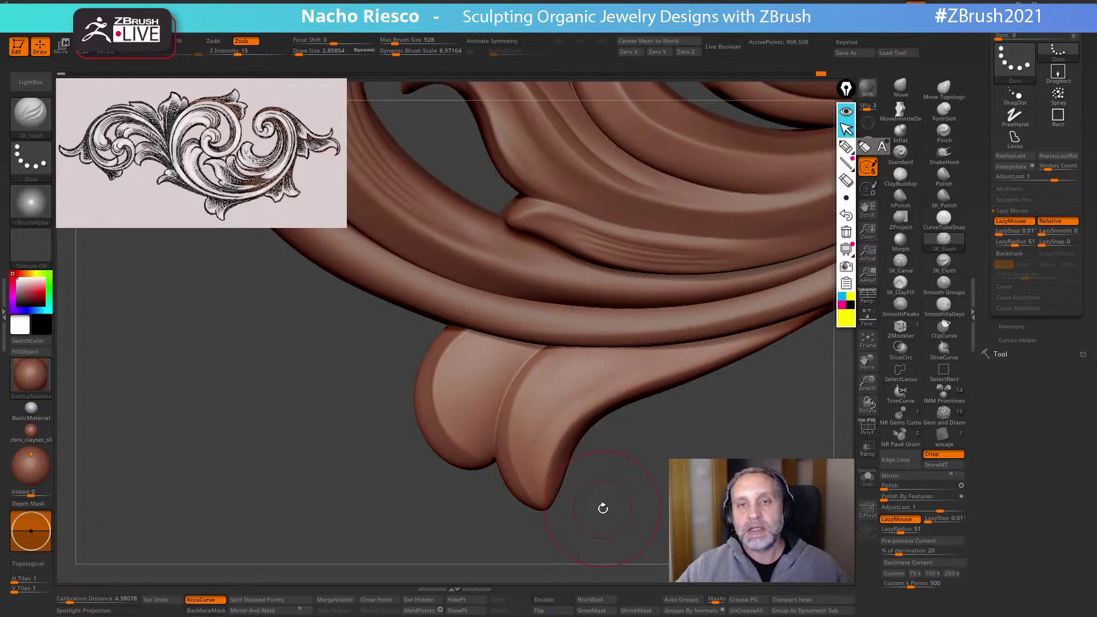
left_click_drag(603, 508, 626, 558, "alt")
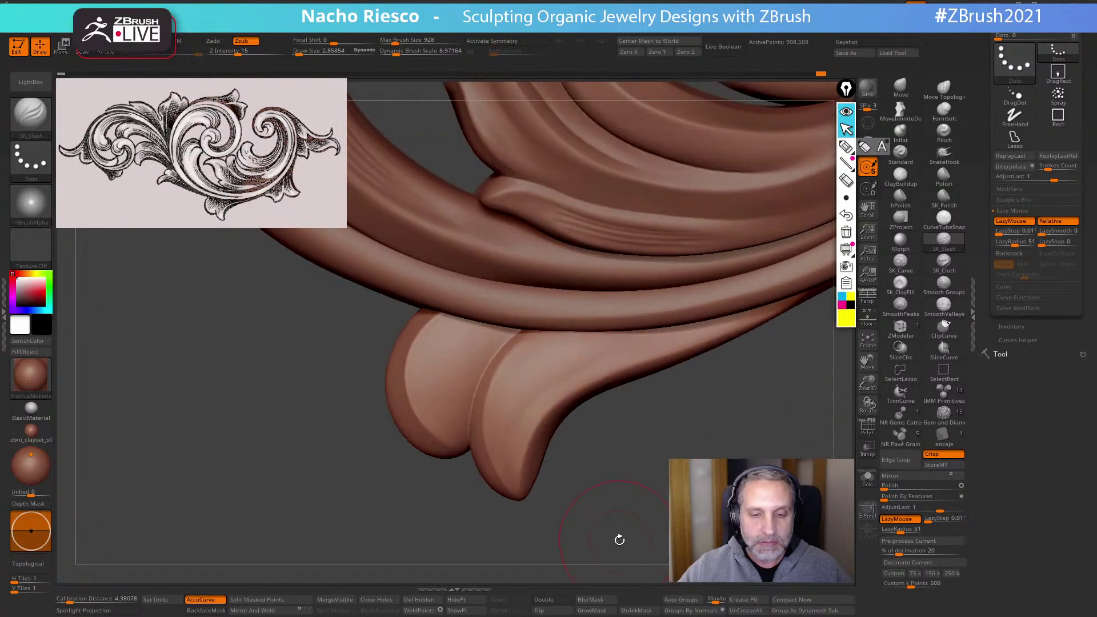
key("s")
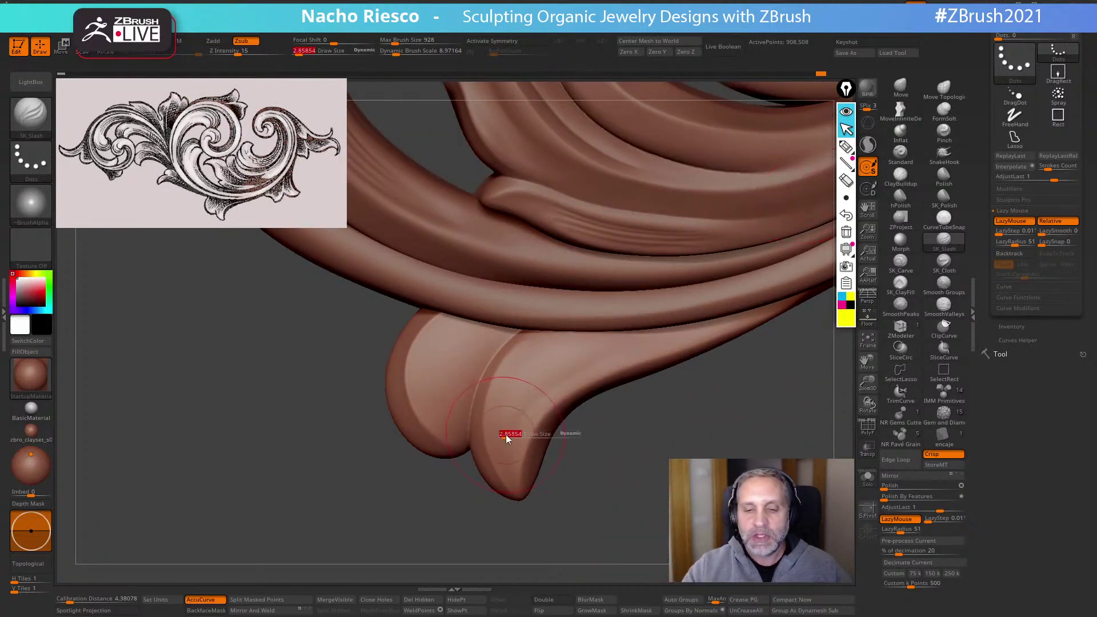
left_click_drag(506, 435, 474, 452)
key("s")
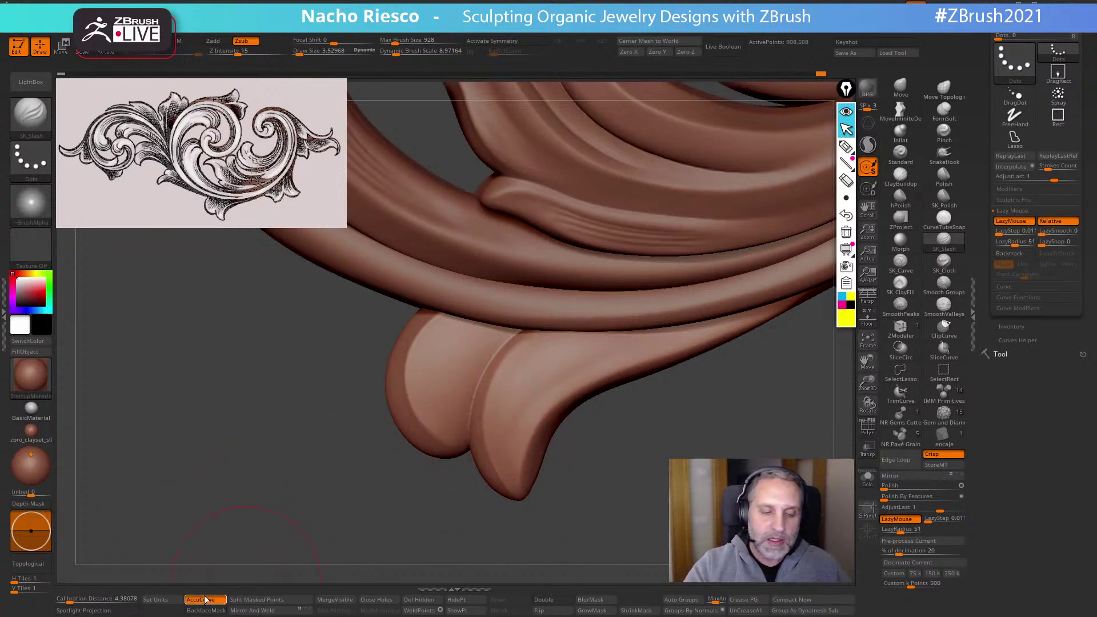
Nudge the front lobe's inner edge over the rear lobe with the Move brush and remesh the sculpt
left_click(901, 85)
key("s")
left_click_drag(497, 421, 494, 421)
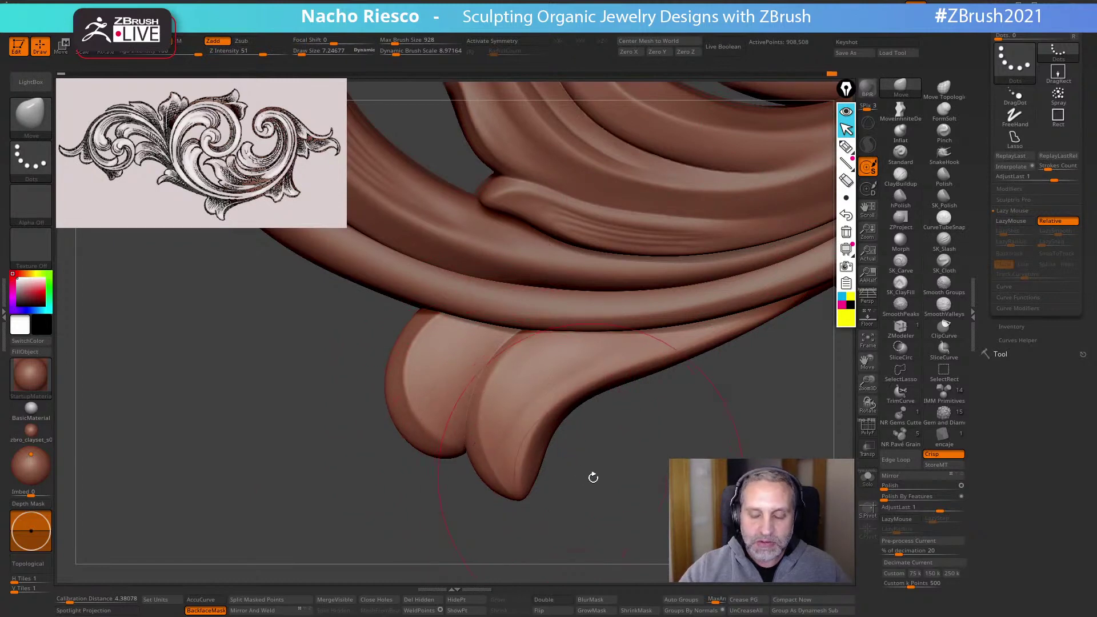
mouse_move(603, 483)
left_mouse_down("ctrl")
mouse_move(614, 515)
mouse_move(605, 463)
left_mouse_up("ctrl")
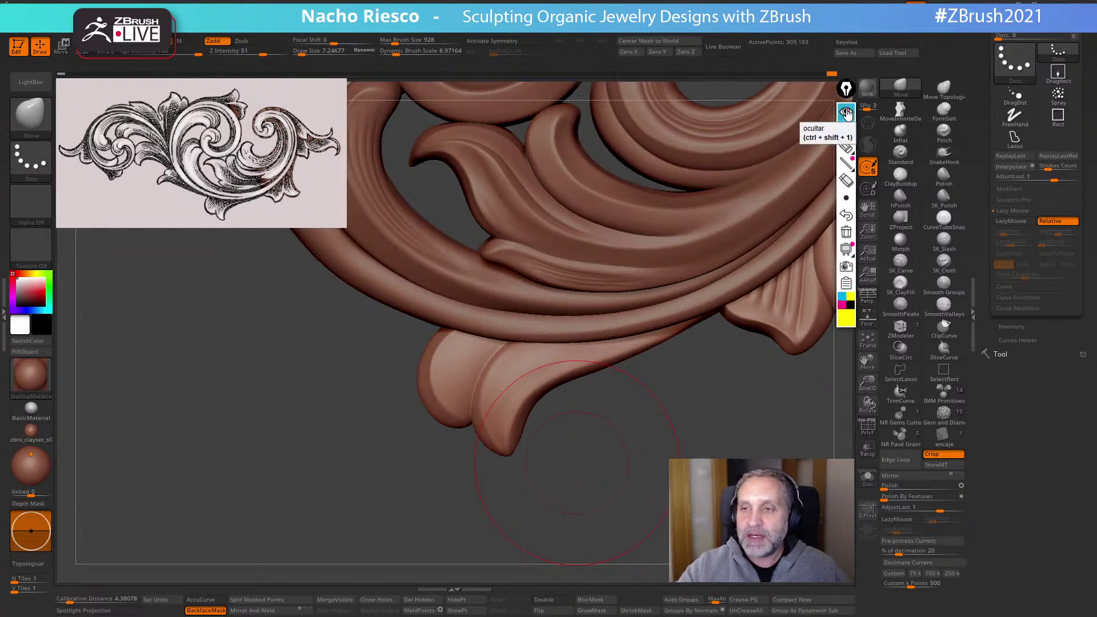
Write "EPIC PEC" in black beneath the ornament with the screen annotation pen, and hide the annotation overlay
left_click(846, 146)
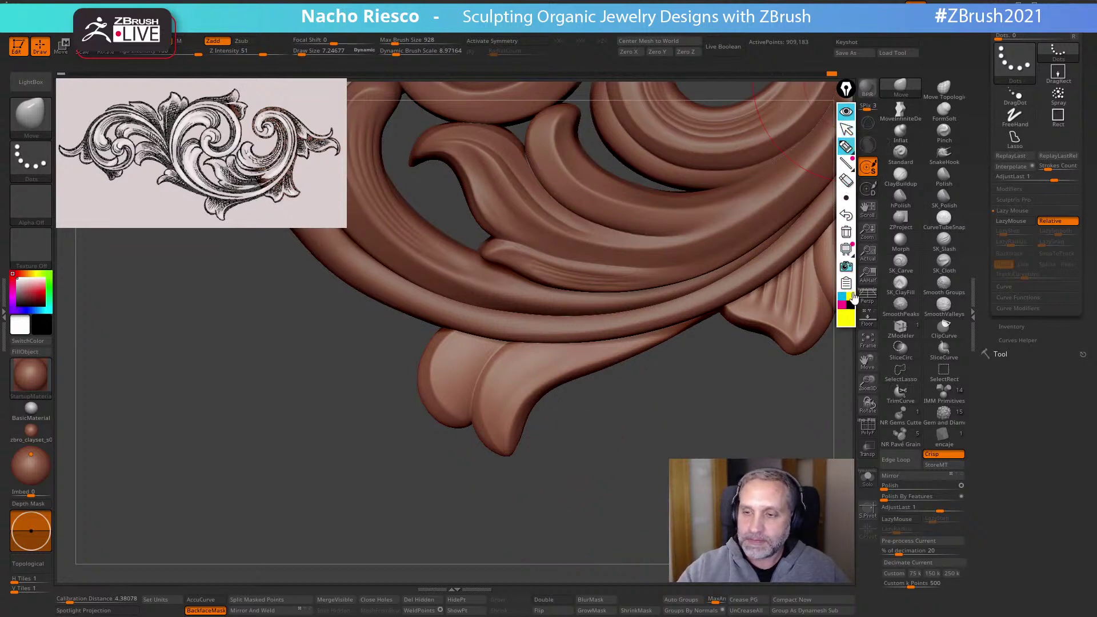
mouse_move(673, 438)
left_mouse_down()
mouse_move(670, 426)
mouse_move(696, 406)
mouse_move(722, 420)
mouse_move(754, 392)
mouse_move(761, 420)
left_mouse_up()
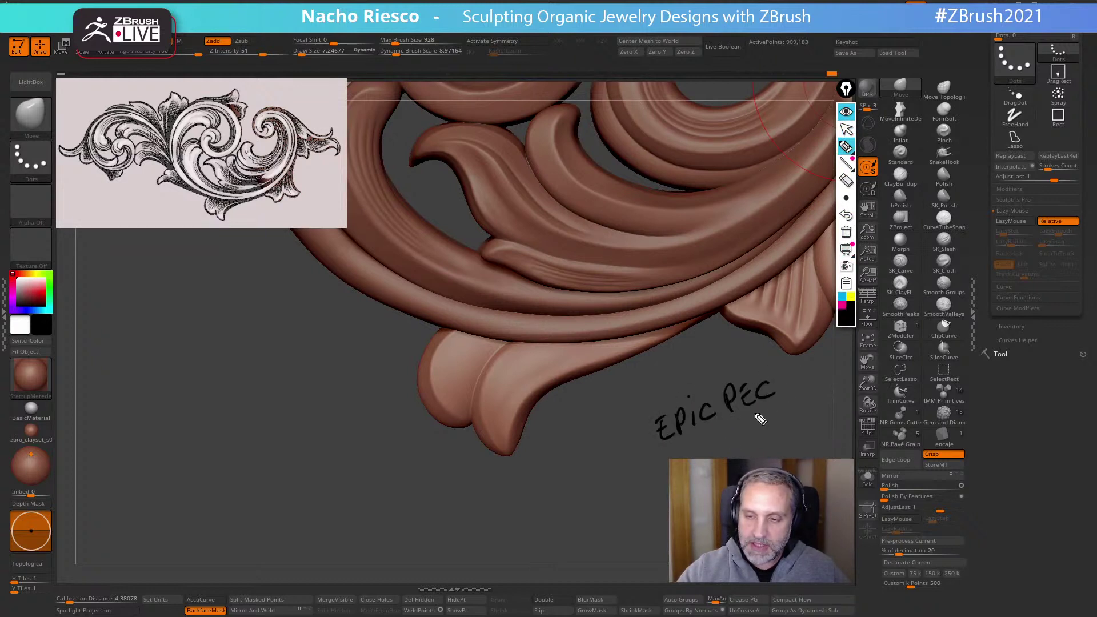
left_click(846, 285)
left_click(880, 317)
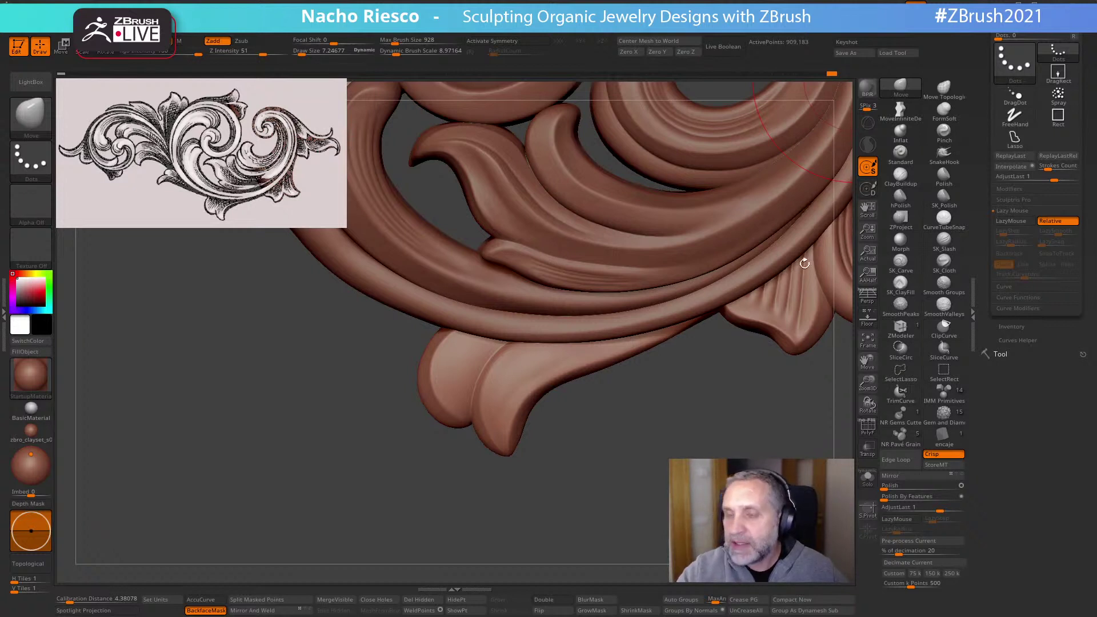
Bring back the annotation overlay, clear all handwriting from the screen, and return to cursor mode
key("super")
key("super")
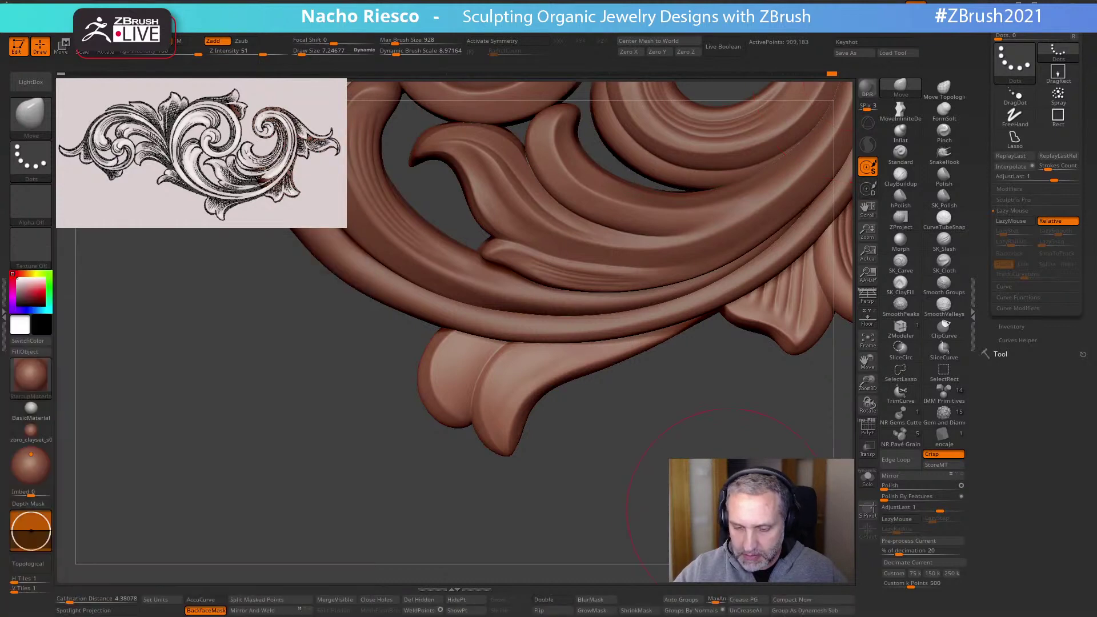
key("super")
left_click(415, 610)
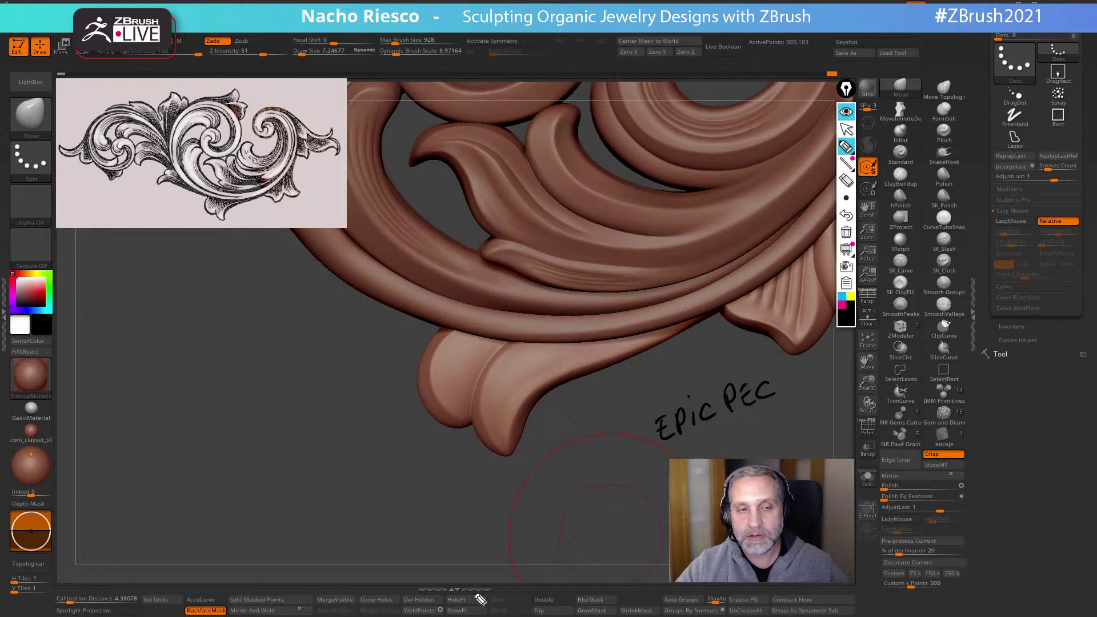
left_click_drag(604, 425, 611, 503)
left_click(846, 232)
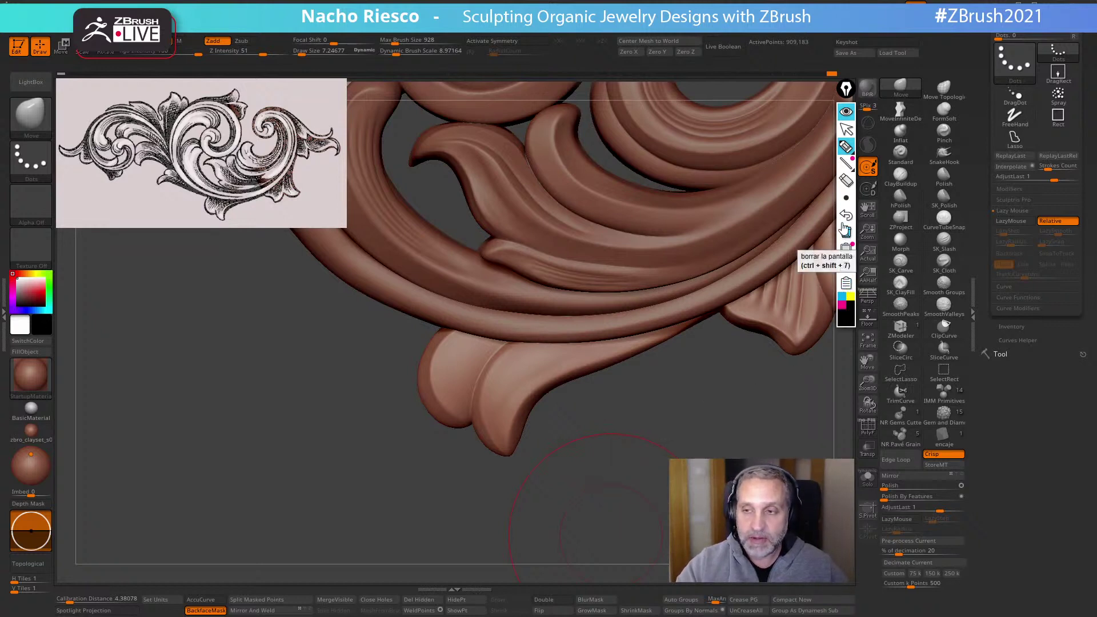
left_click(846, 130)
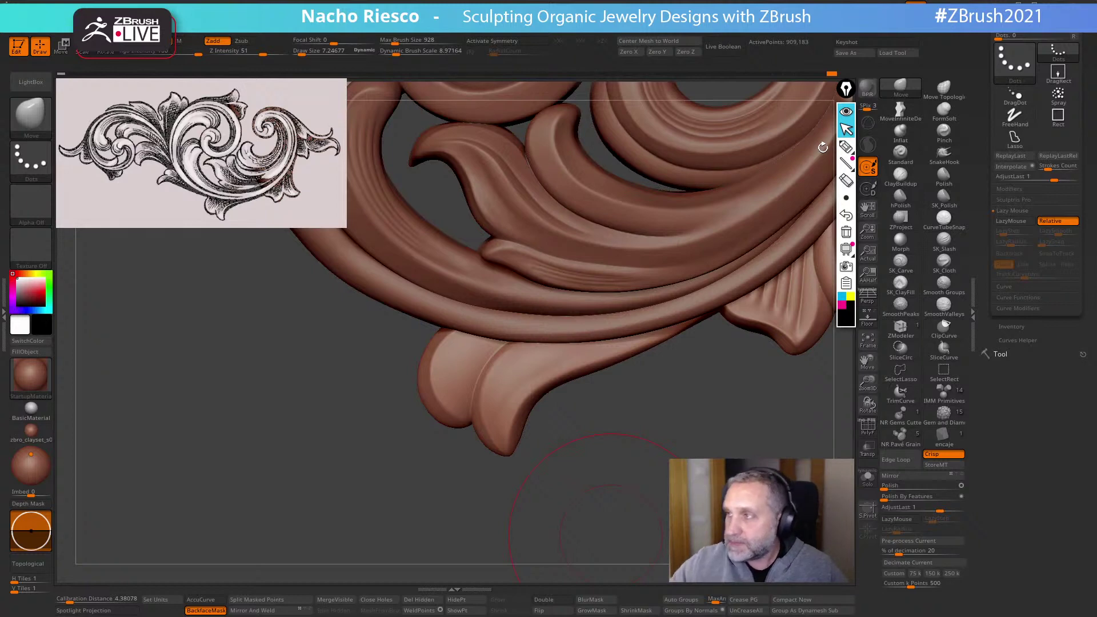
key("ctrl+z")
key("ctrl+shift+z")
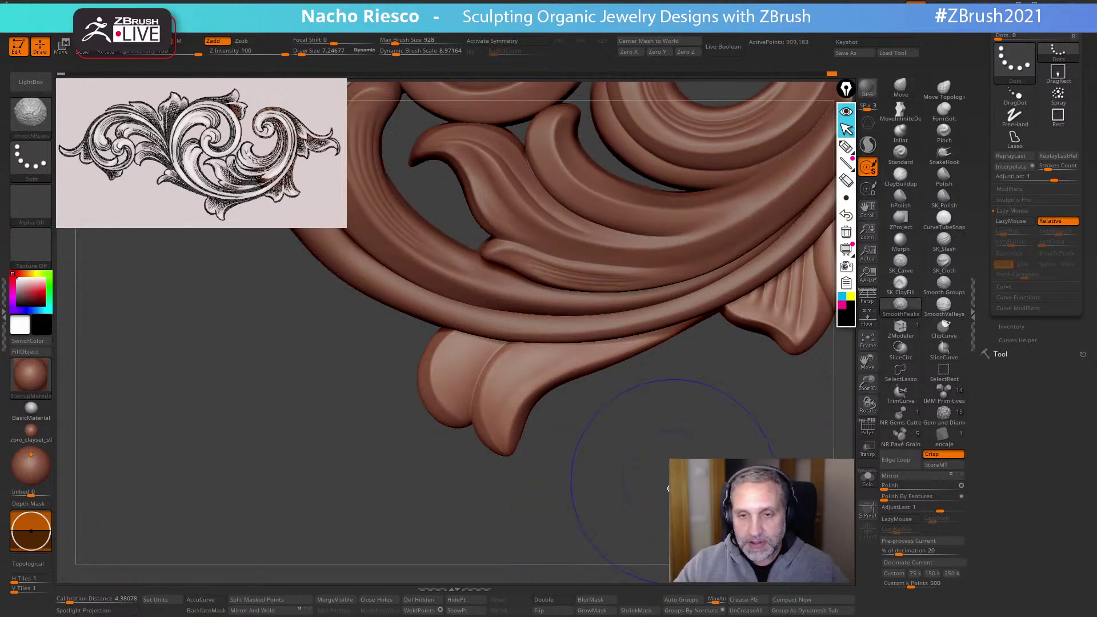
Isolate the main scroll subtool and polish its outer band with the Polish brush at draw size 6.16262
left_click_drag(669, 482, 604, 536, "alt")
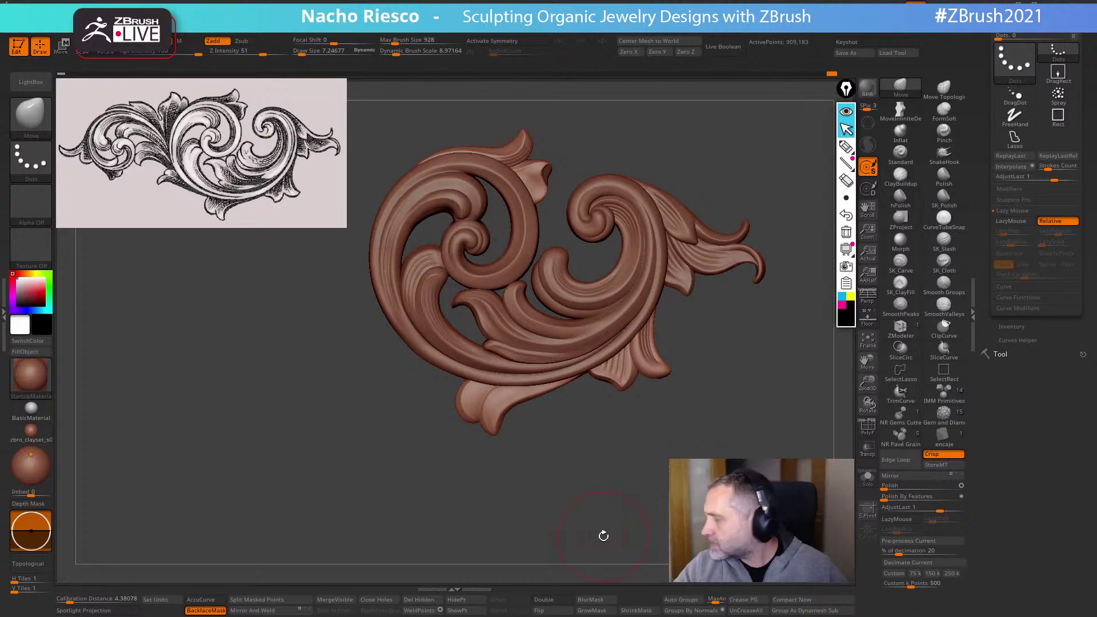
mouse_move(632, 485)
left_mouse_down("alt")
mouse_move(632, 524)
mouse_move(674, 500)
mouse_move(842, 457)
mouse_move(763, 450)
mouse_move(789, 411)
mouse_move(757, 403)
left_mouse_up("alt")
left_click(867, 477)
left_click(944, 177)
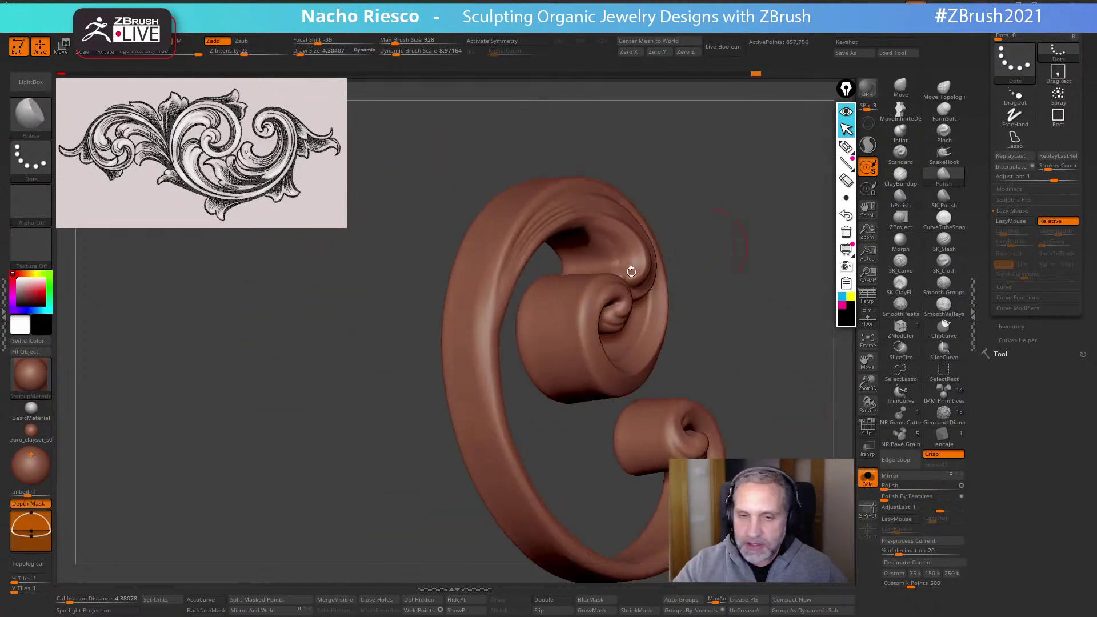
key("s")
left_click_drag(478, 302, 482, 302)
left_click_drag(482, 286, 479, 285)
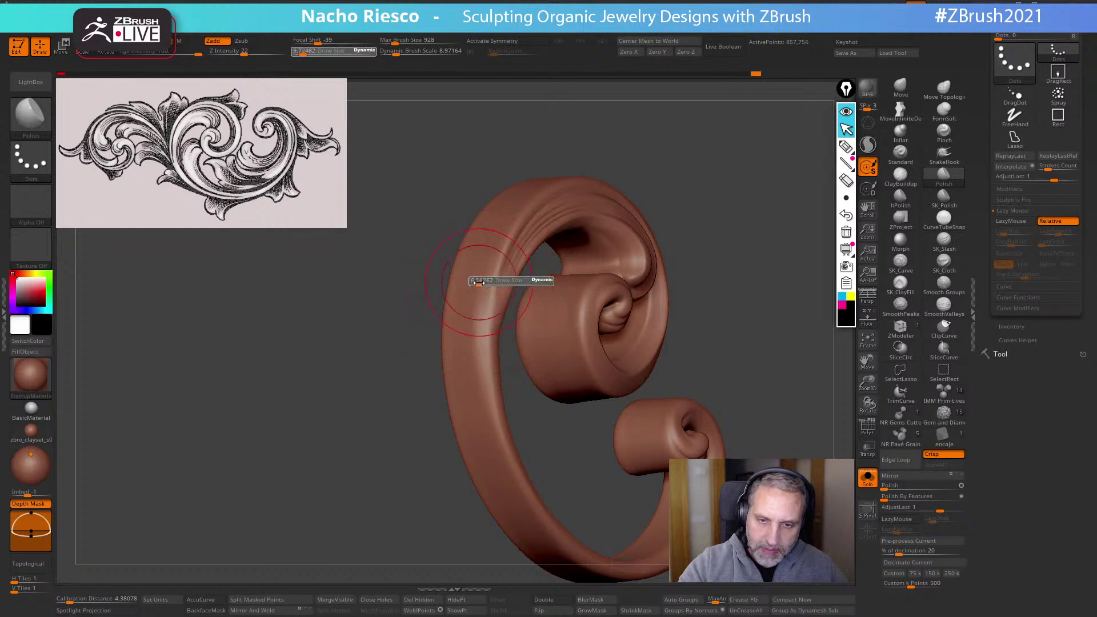
mouse_move(475, 337)
left_mouse_down()
mouse_move(477, 292)
mouse_move(474, 318)
left_mouse_up()
left_click_drag(469, 367, 497, 465)
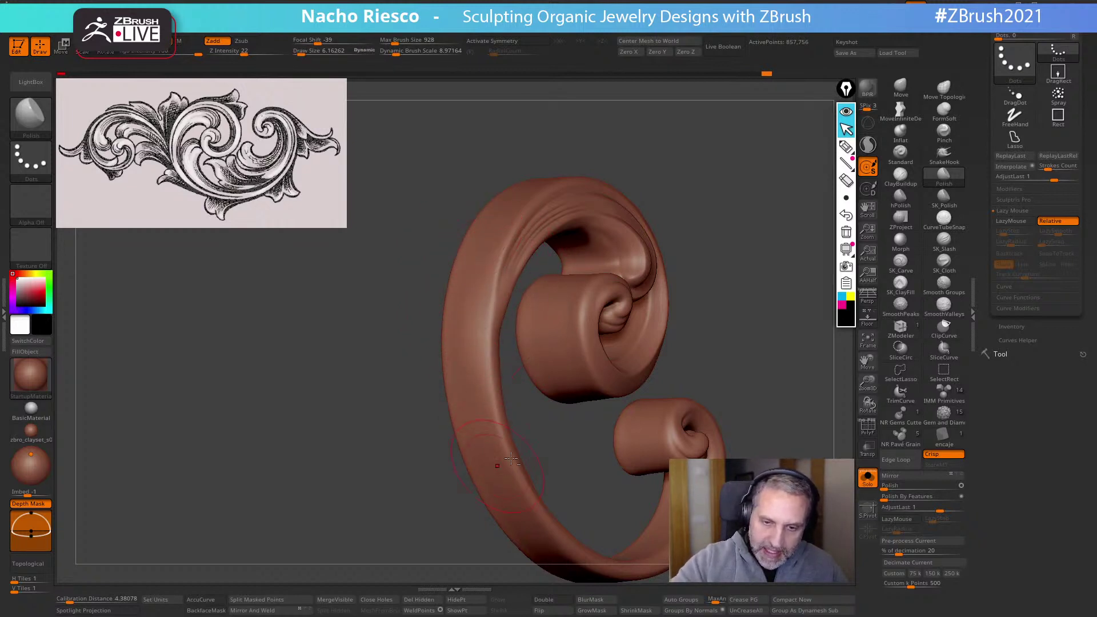
mouse_move(383, 409)
left_mouse_down()
mouse_move(428, 401)
mouse_move(470, 362)
left_mouse_up()
mouse_move(645, 317)
left_mouse_down()
mouse_move(704, 313)
mouse_move(724, 421)
left_mouse_up()
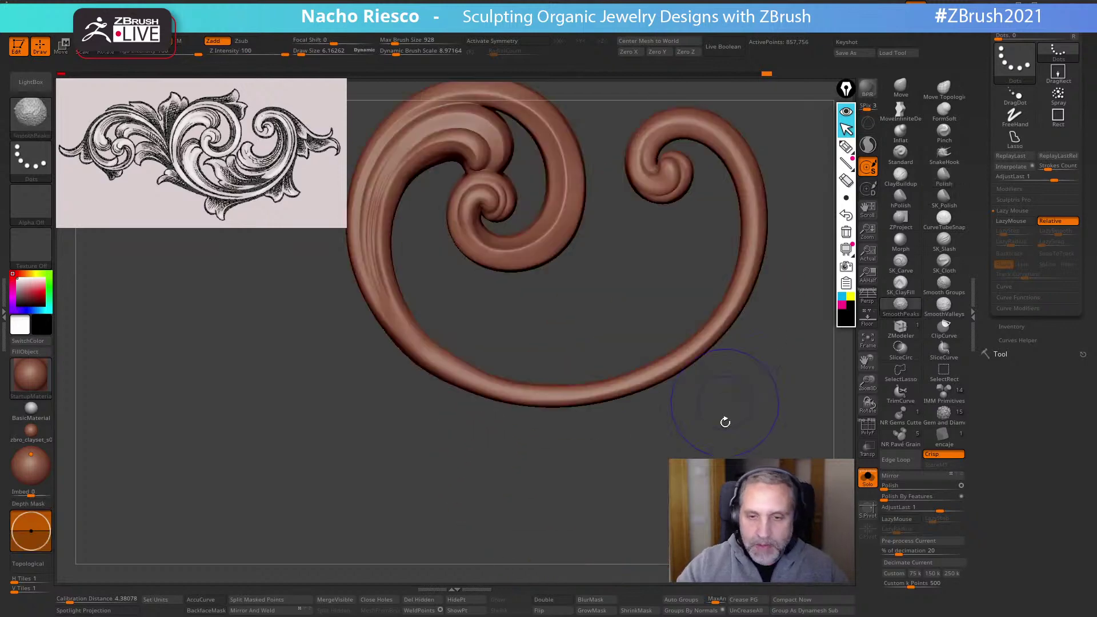
Leave isolation, frame the whole ornament, and make the leaf cluster subtool PM3D_Plane3D1 visible
left_click(869, 480)
key("f")
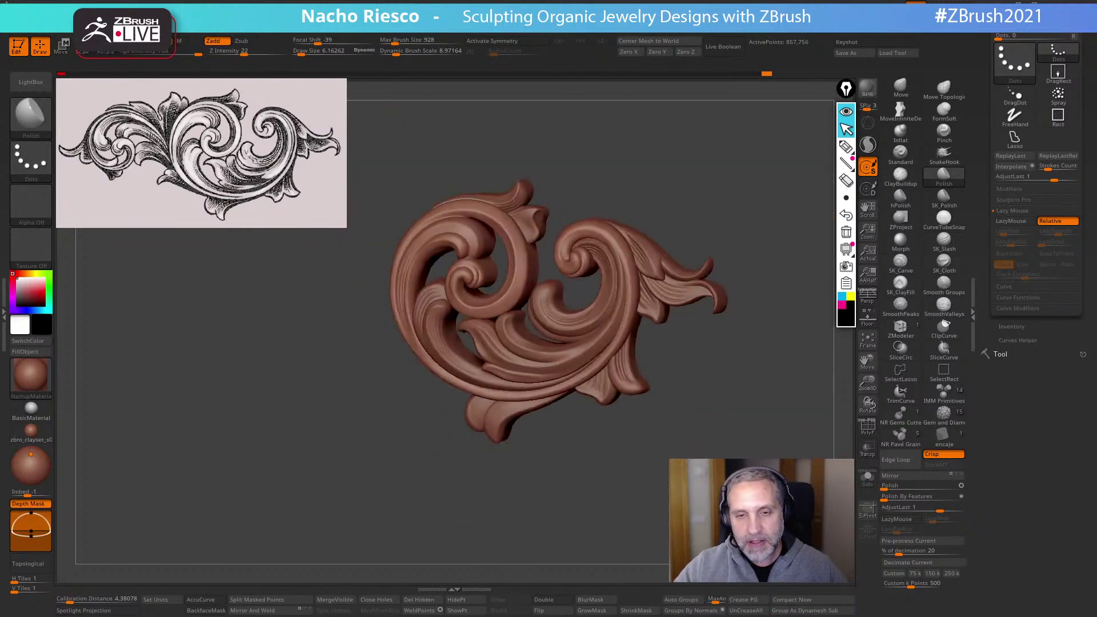
left_click(1000, 354)
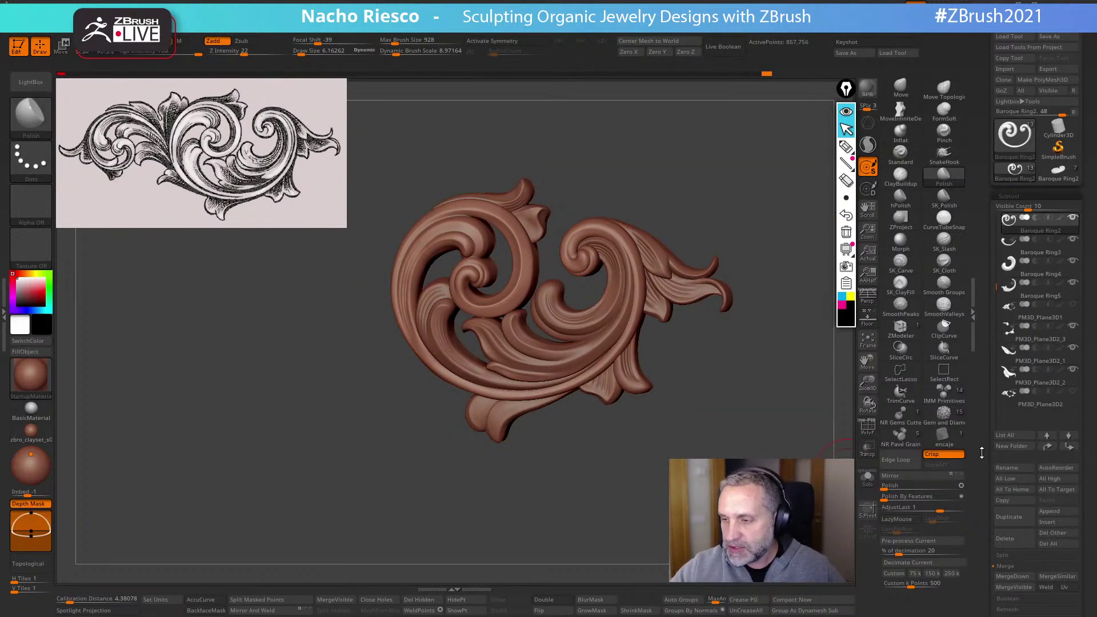
left_click(1073, 305)
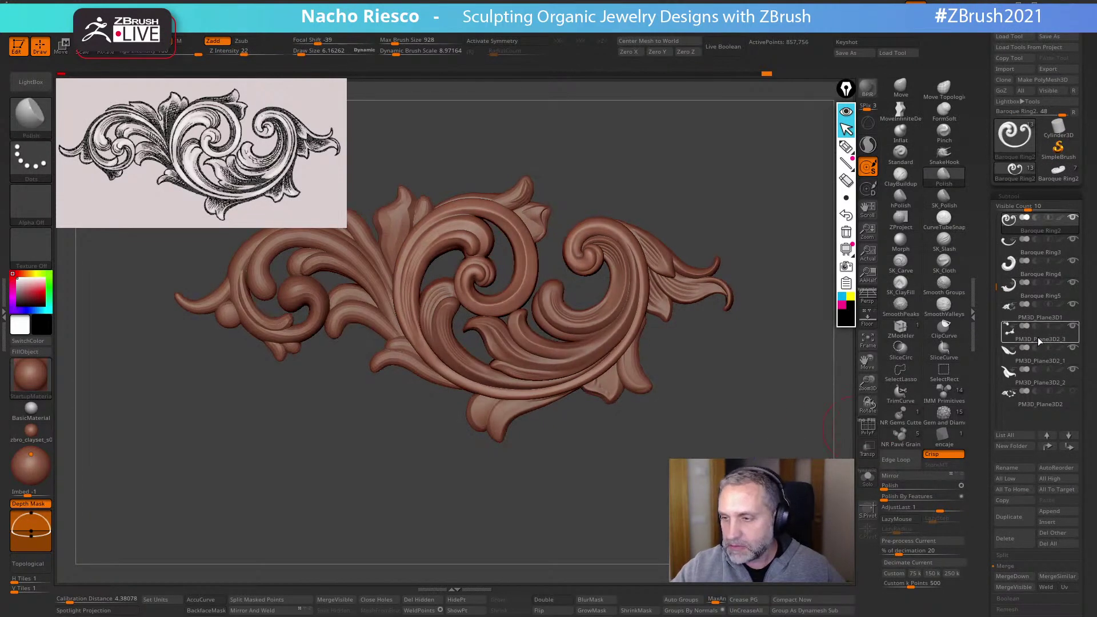
Isolate PM3D_Plane3D1, delete its hidden leaf pieces so only the connected cluster remains, and show the full ornament again
left_click(1037, 318)
left_click(868, 479)
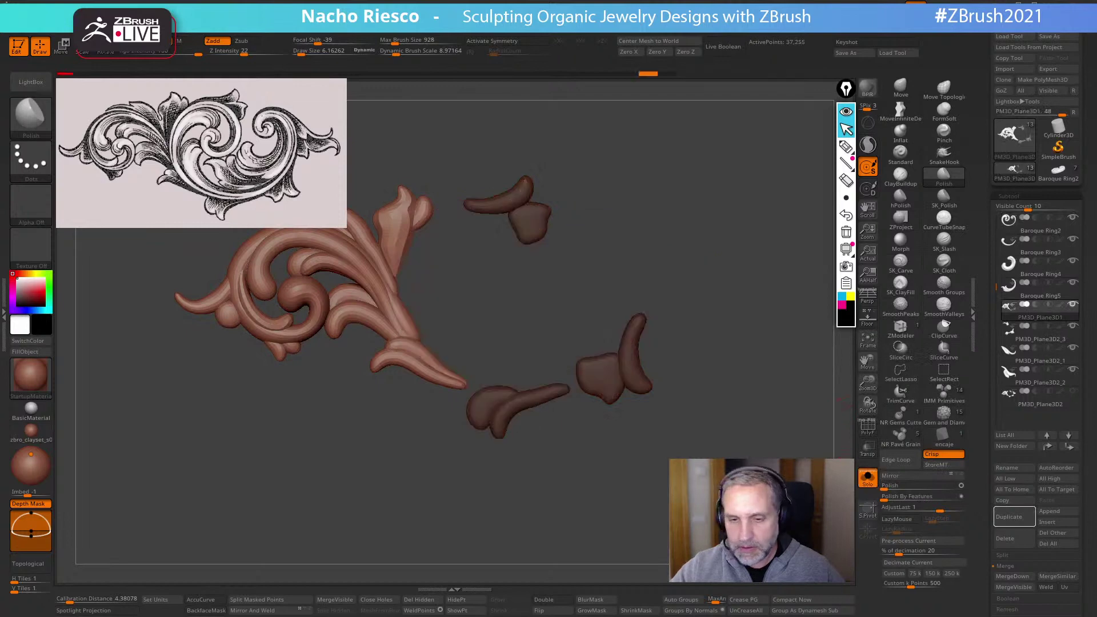
left_click(429, 600)
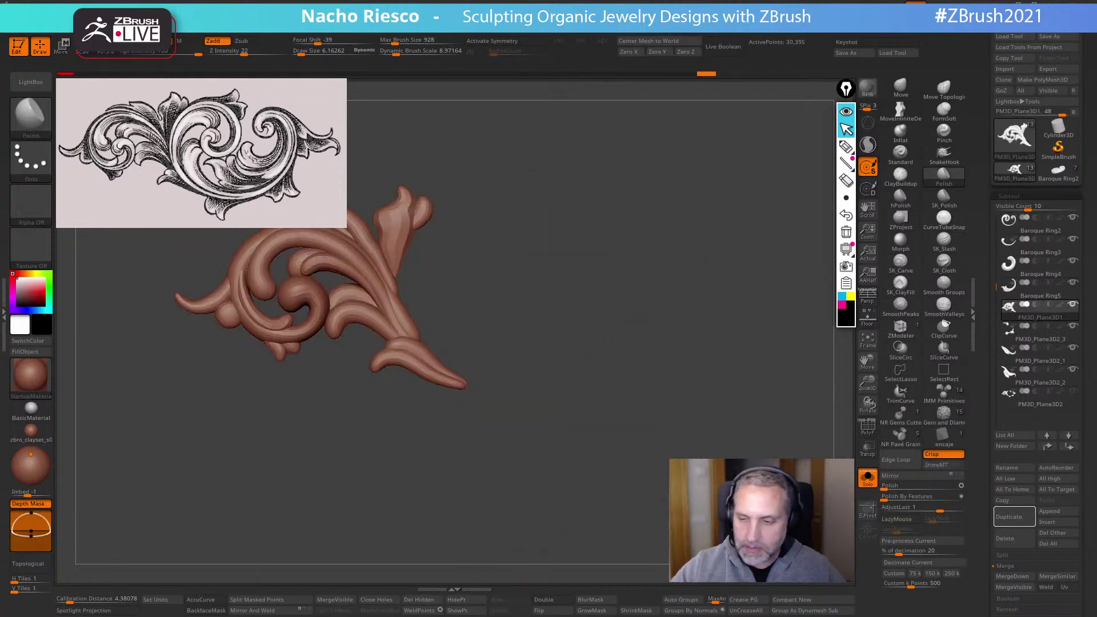
left_click(868, 478)
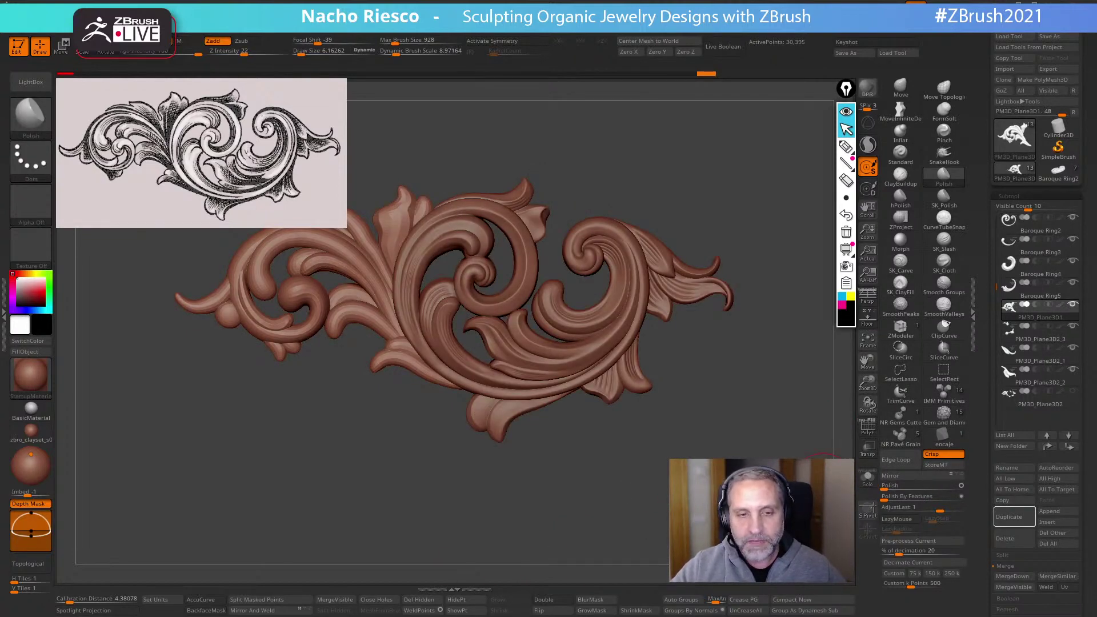
mouse_move(624, 500)
left_mouse_down()
mouse_move(622, 483)
mouse_move(649, 455)
mouse_move(607, 503)
left_mouse_up()
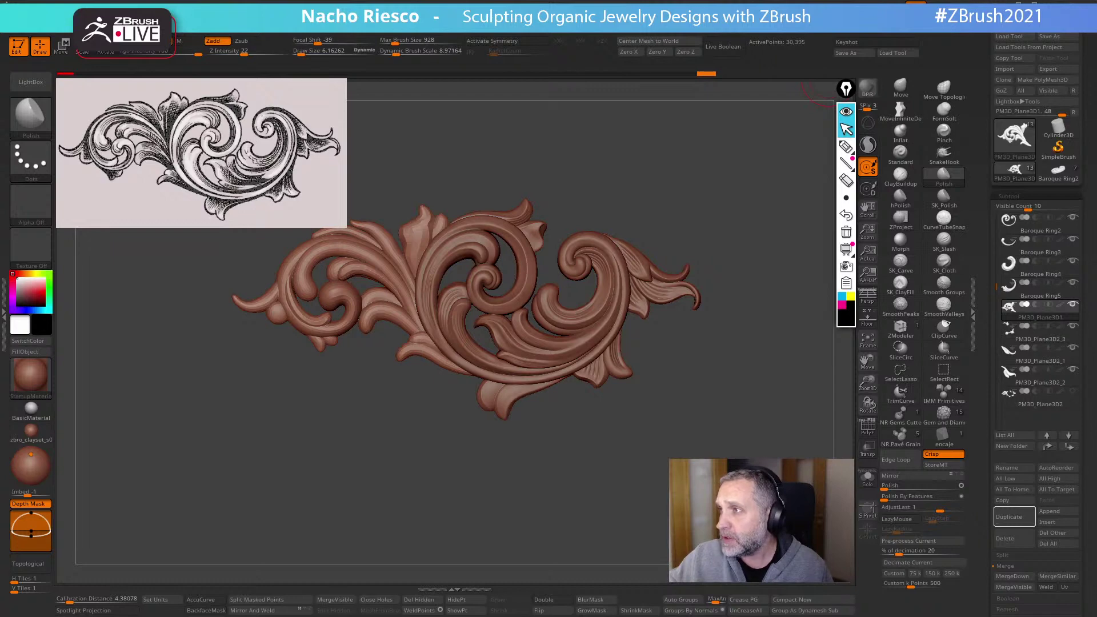
Switch to the YouTube browser window, open the live ZBrush stream, go to the Pixologic ZBrush channel, and dismiss the mini player
left_click_drag(1096, 109, 635, 152)
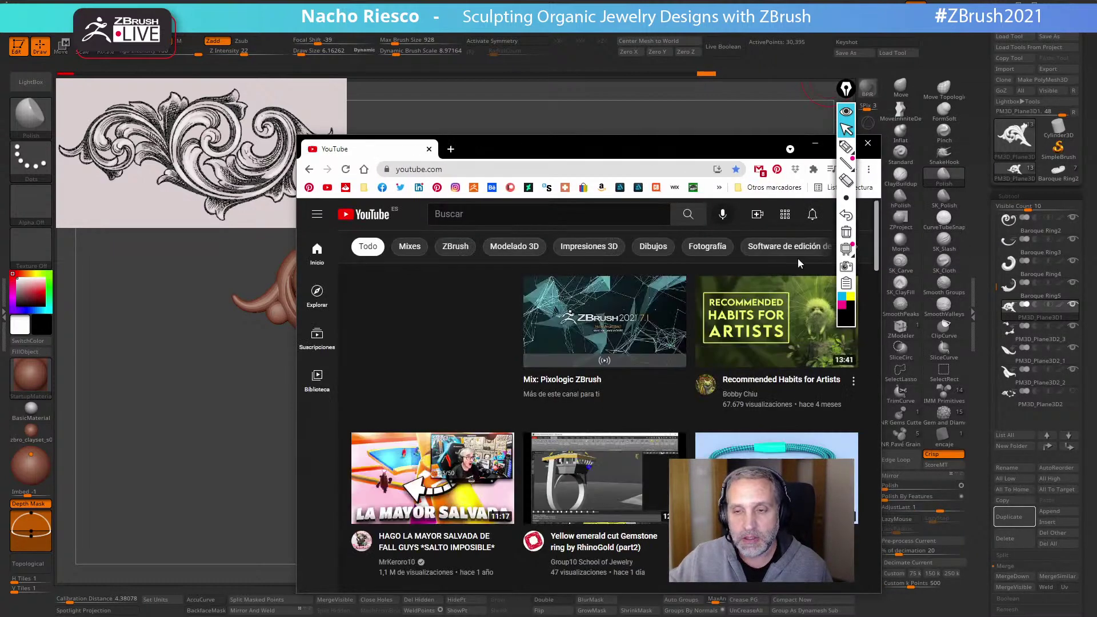
left_click(539, 382)
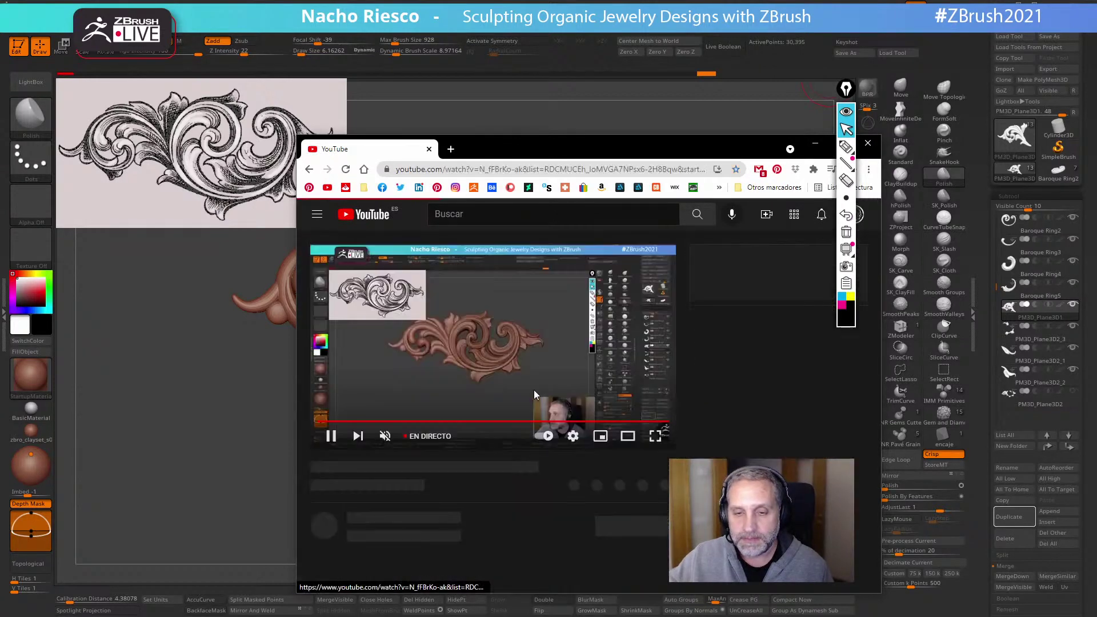
scroll(533, 390, "down", 2)
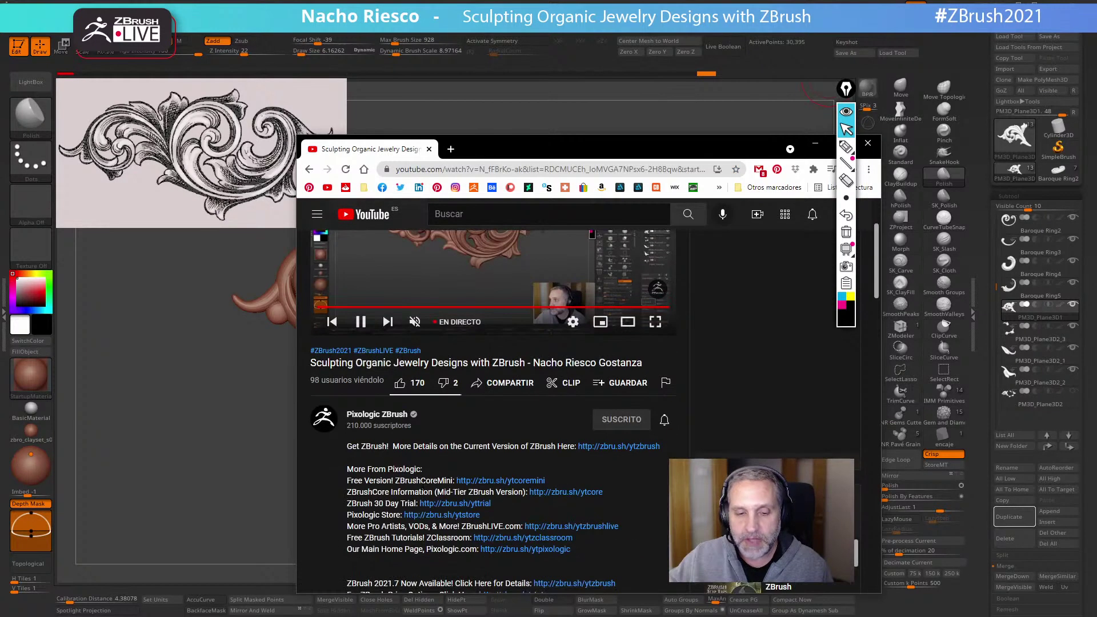
left_click(378, 414)
scroll(484, 447, "down", 2)
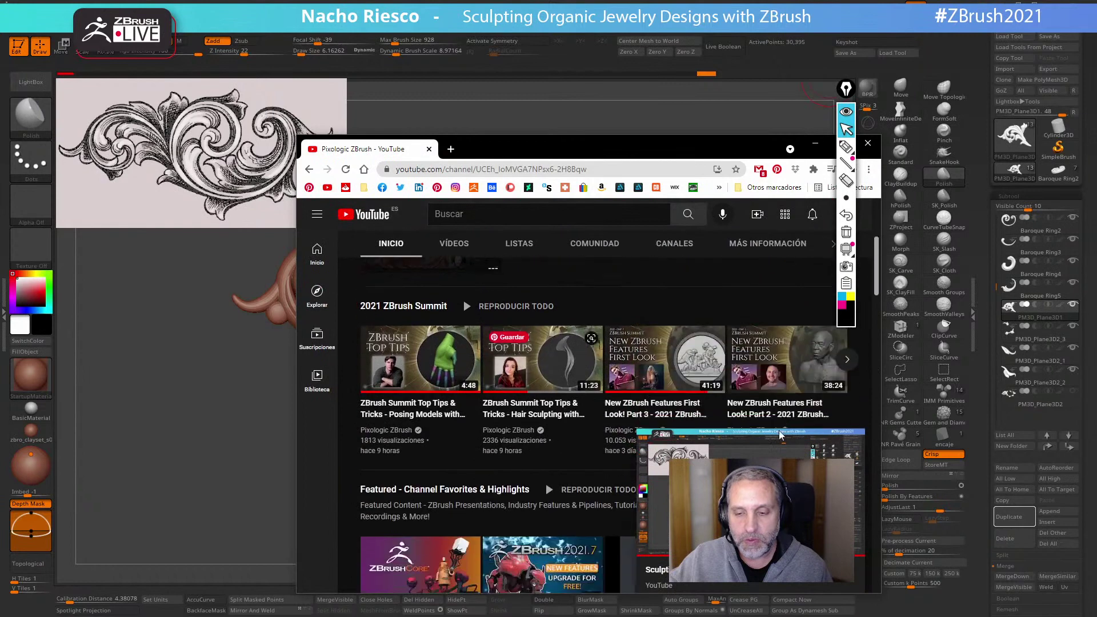
left_click(853, 443)
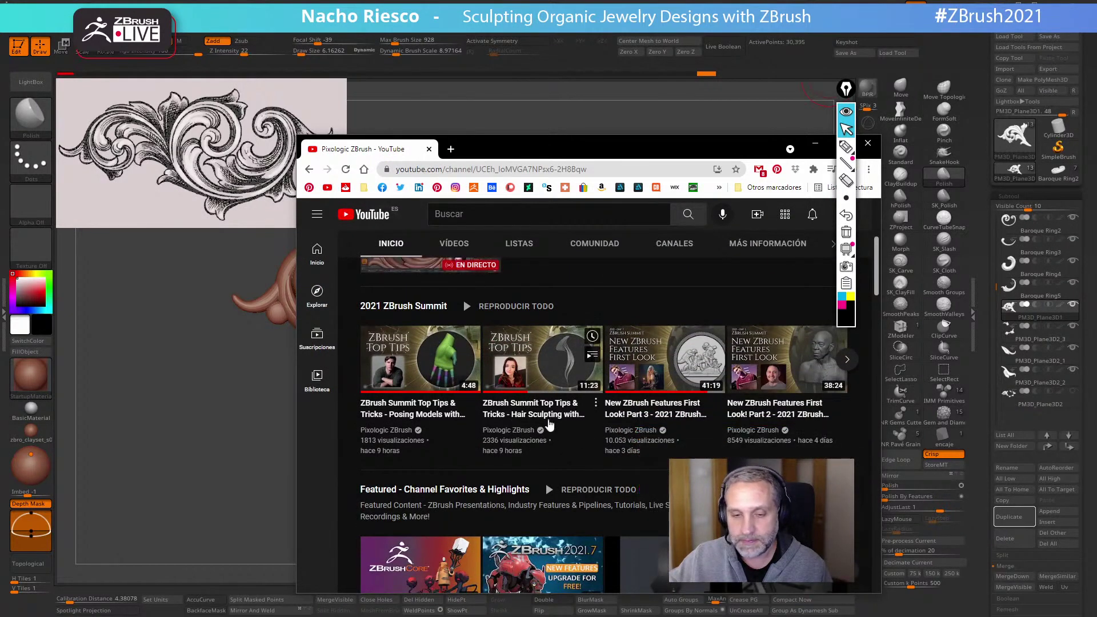
scroll(460, 388, "up", 3)
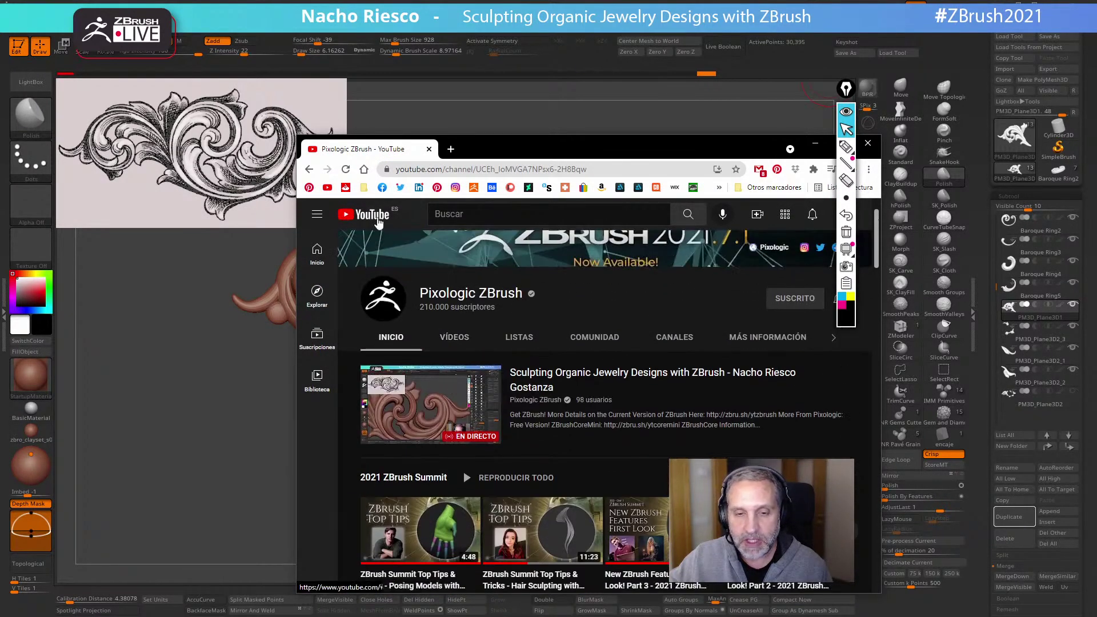
Enlarge and reposition the browser window over the canvas, and close the screen annotation toolbar covering it
left_click_drag(297, 311, 56, 309)
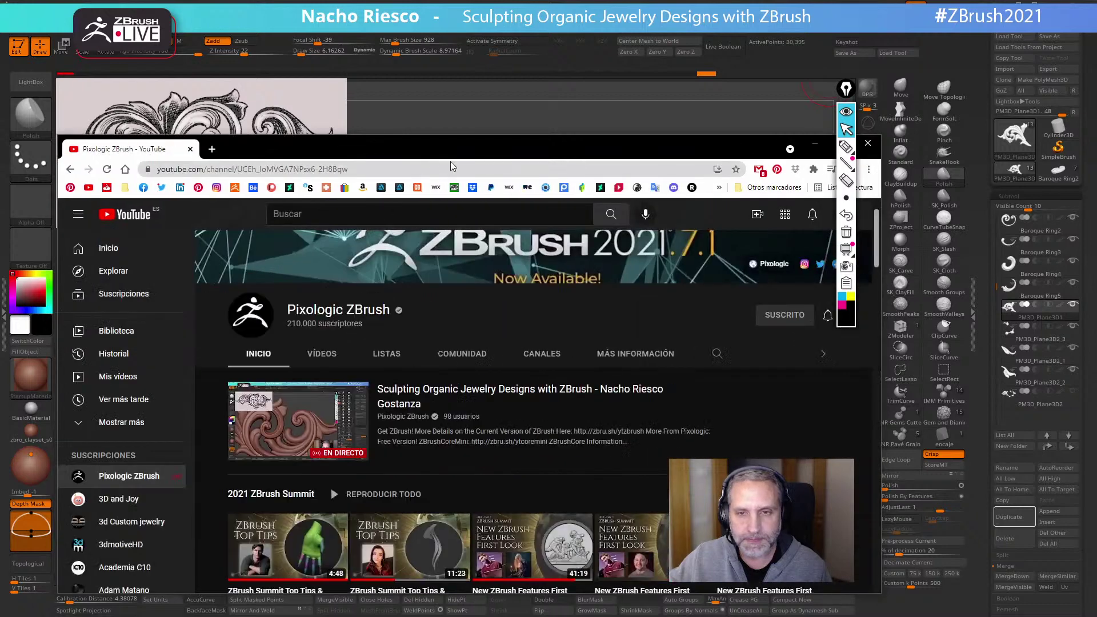
left_click_drag(500, 143, 517, 103)
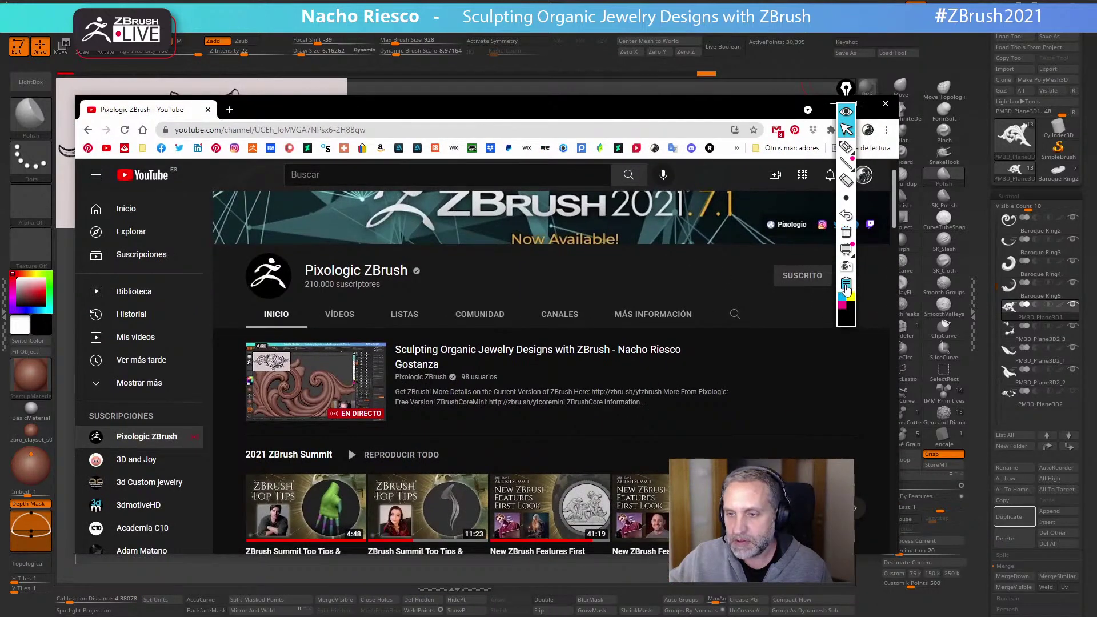
right_click(841, 227)
left_click(869, 316)
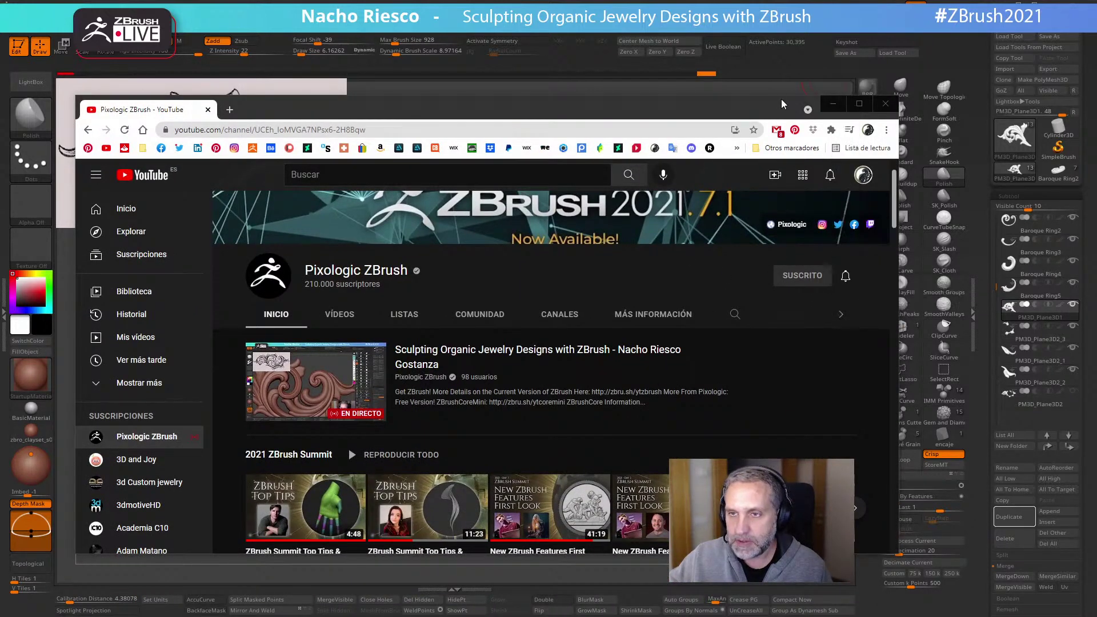
left_click_drag(781, 98, 760, 44)
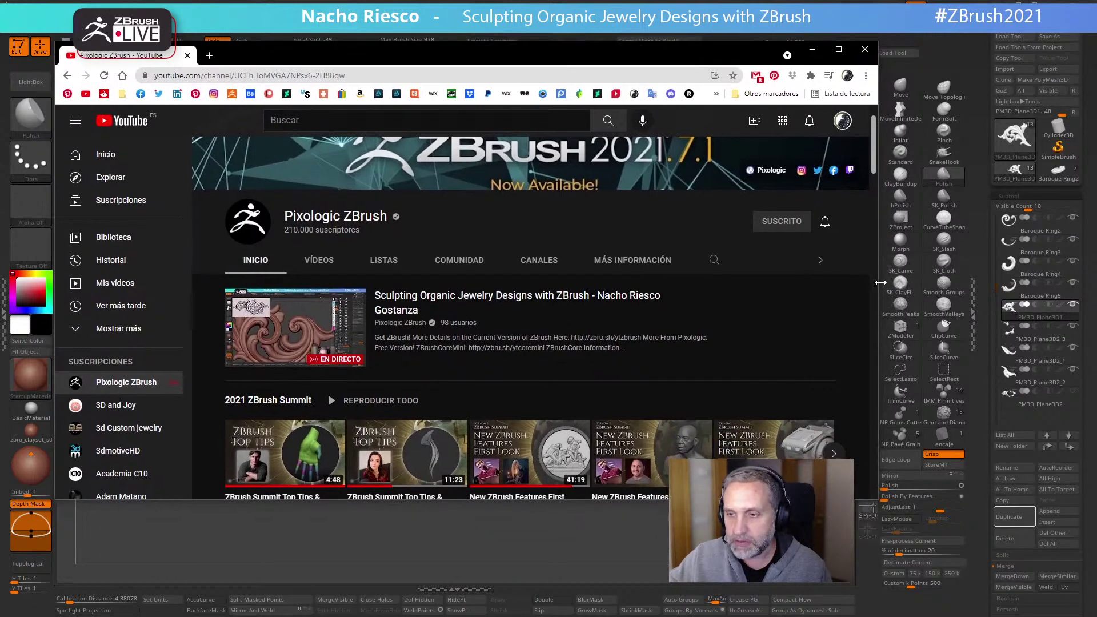
left_click_drag(878, 280, 1049, 280)
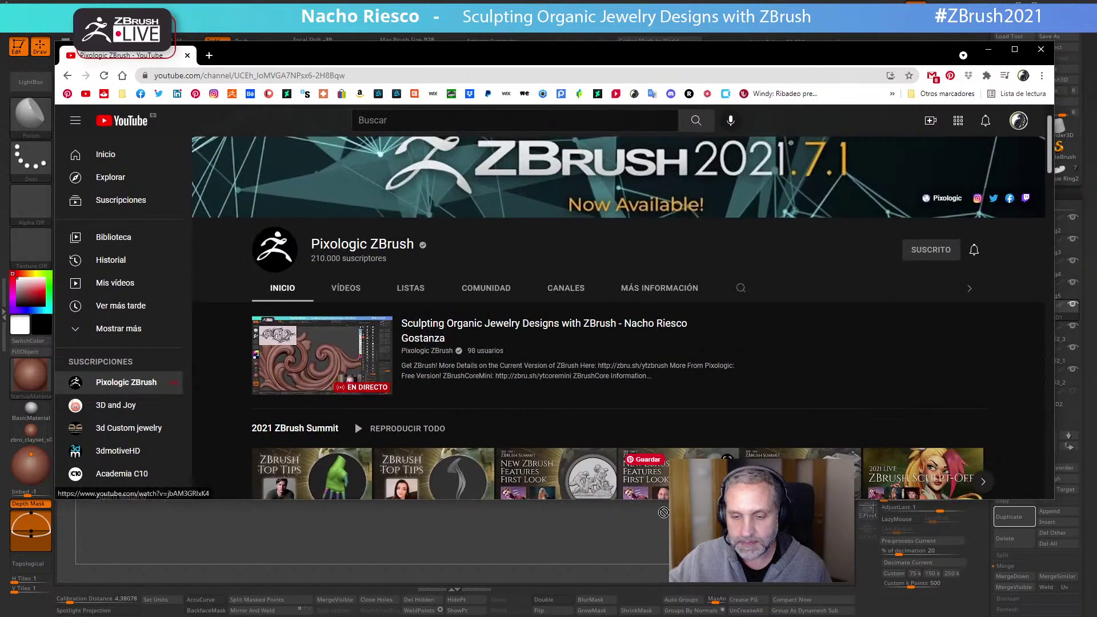
left_click_drag(661, 500, 661, 575)
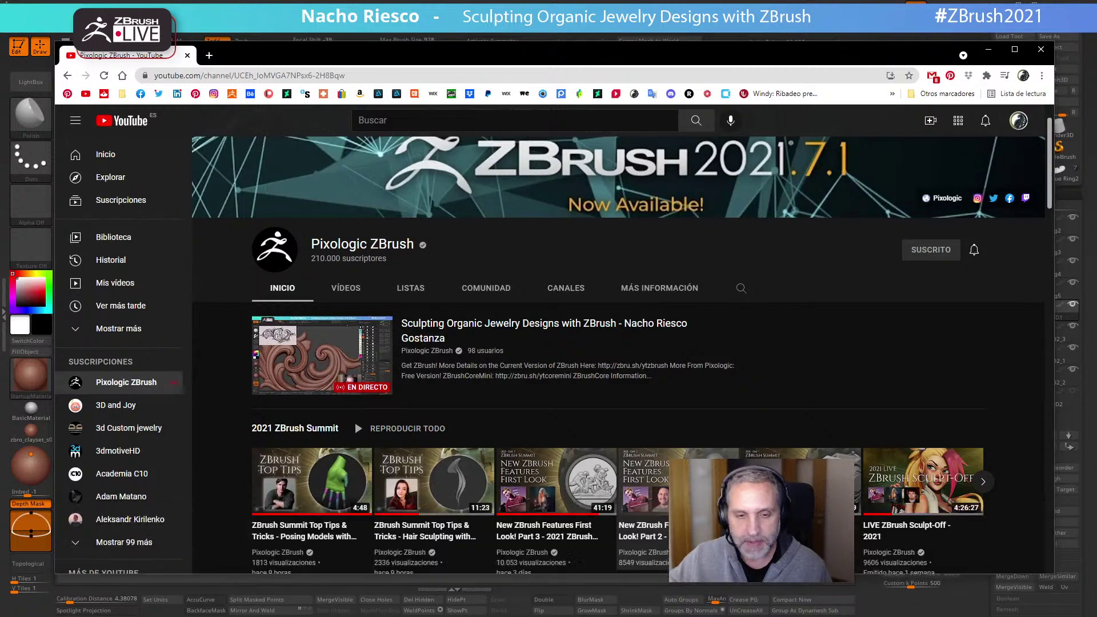
left_click_drag(489, 56, 469, 32)
Open the full "Sculpting Organic Jewelry Designs with ZBrush" playlist from the channel's playlists, closing the video started from it
left_click(392, 275)
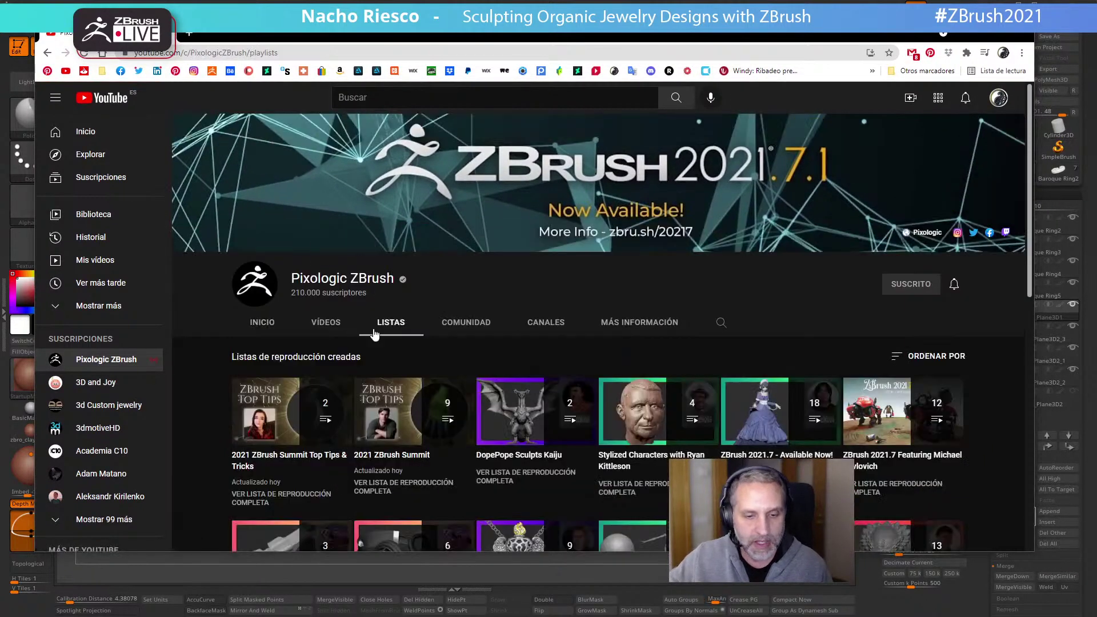
scroll(495, 437, "down", 3)
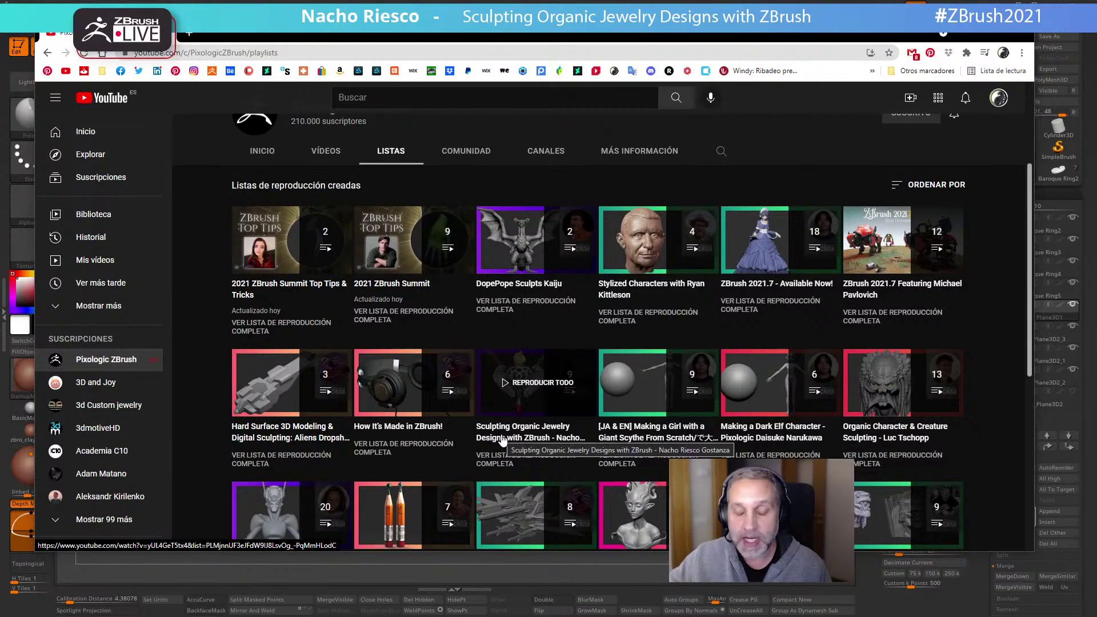
left_click(502, 437)
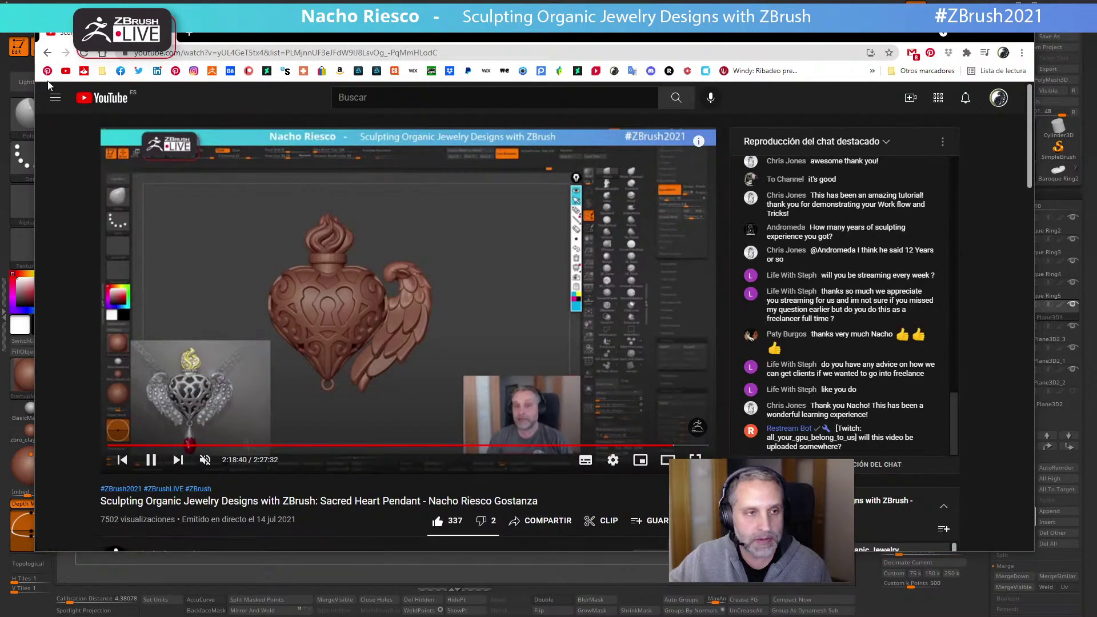
left_click(47, 53)
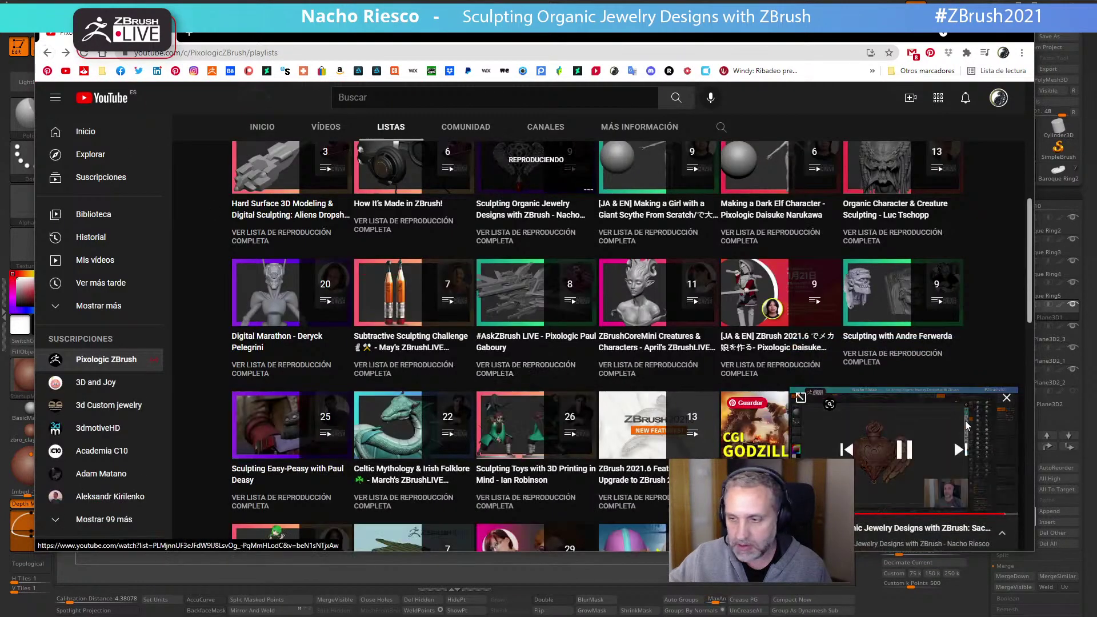
left_click(1005, 398)
scroll(510, 351, "up", 2)
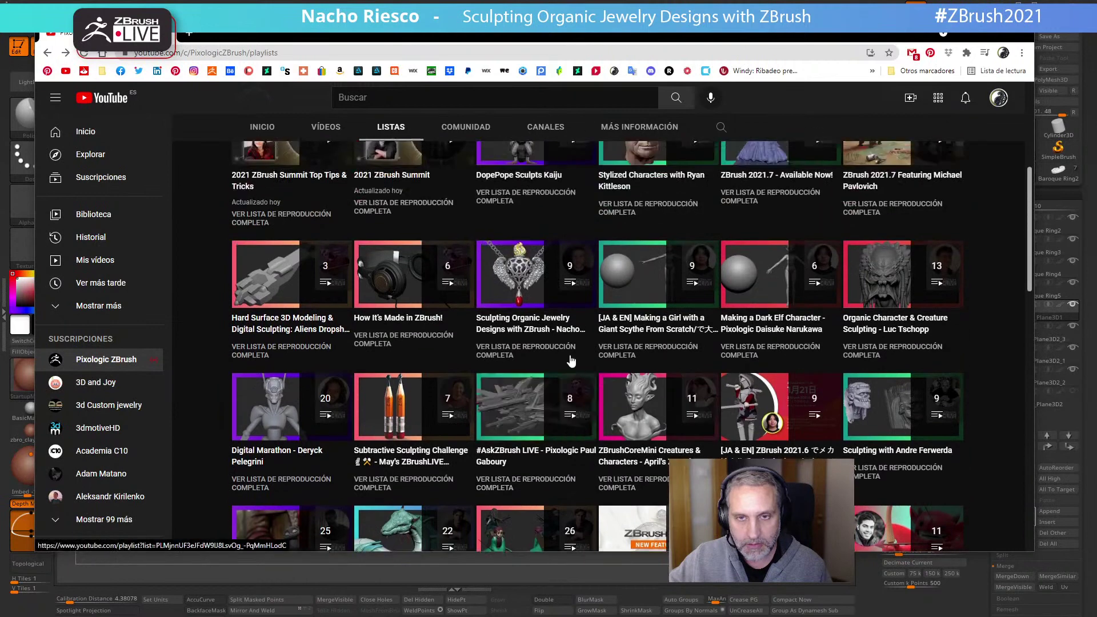
left_click(499, 350)
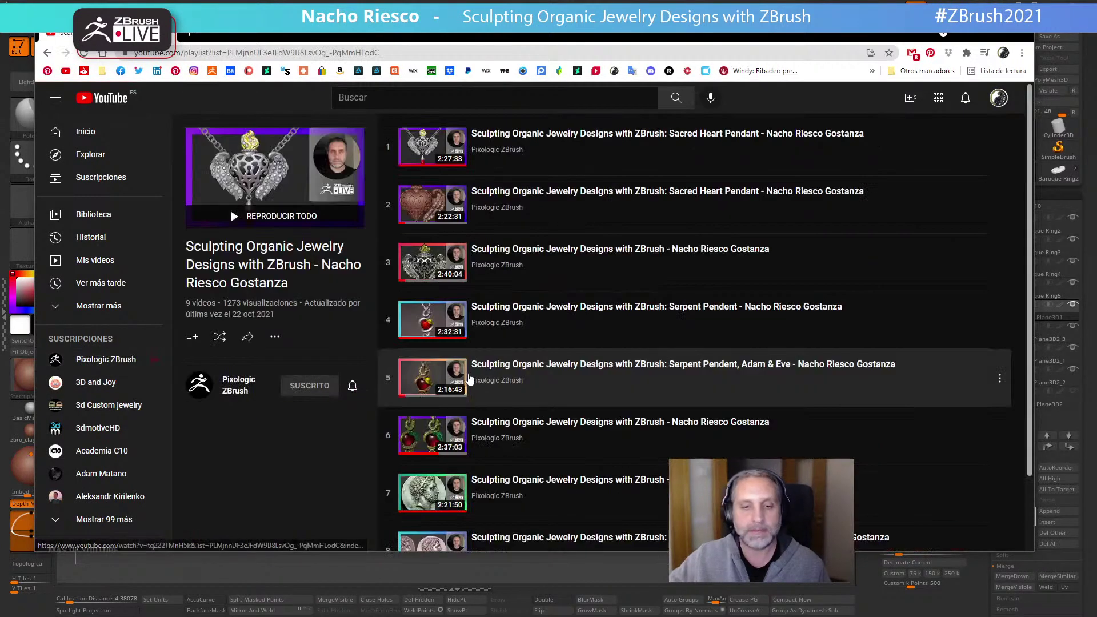
Look through the jewelry playlist's videos, and return to the Pixologic ZBrush channel's playlists
scroll(497, 354, "down", 1)
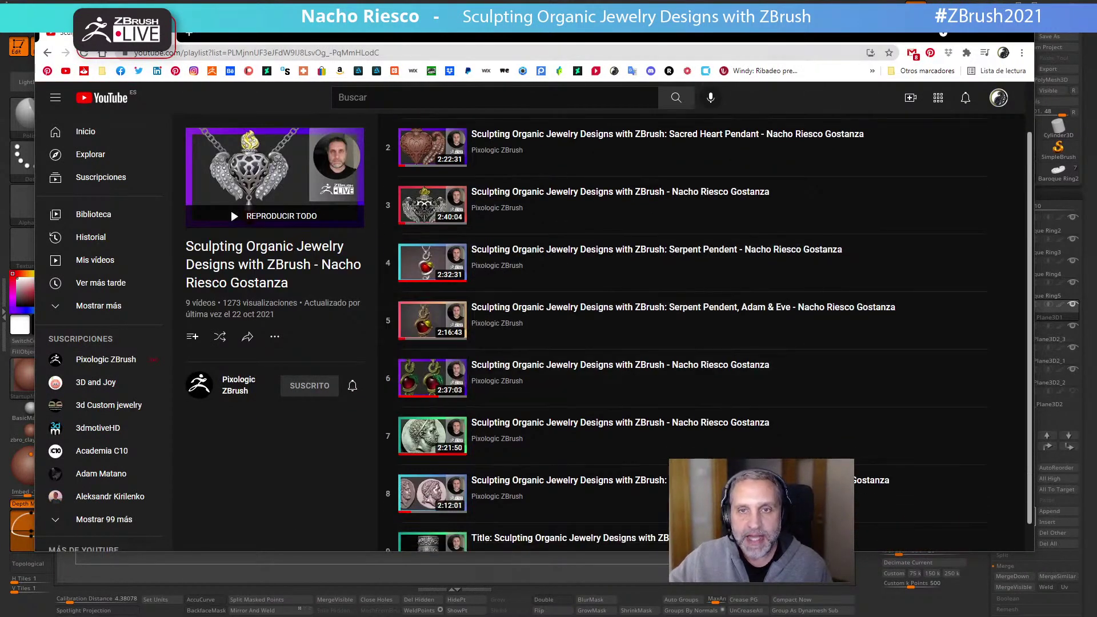
scroll(445, 251, "down", 1)
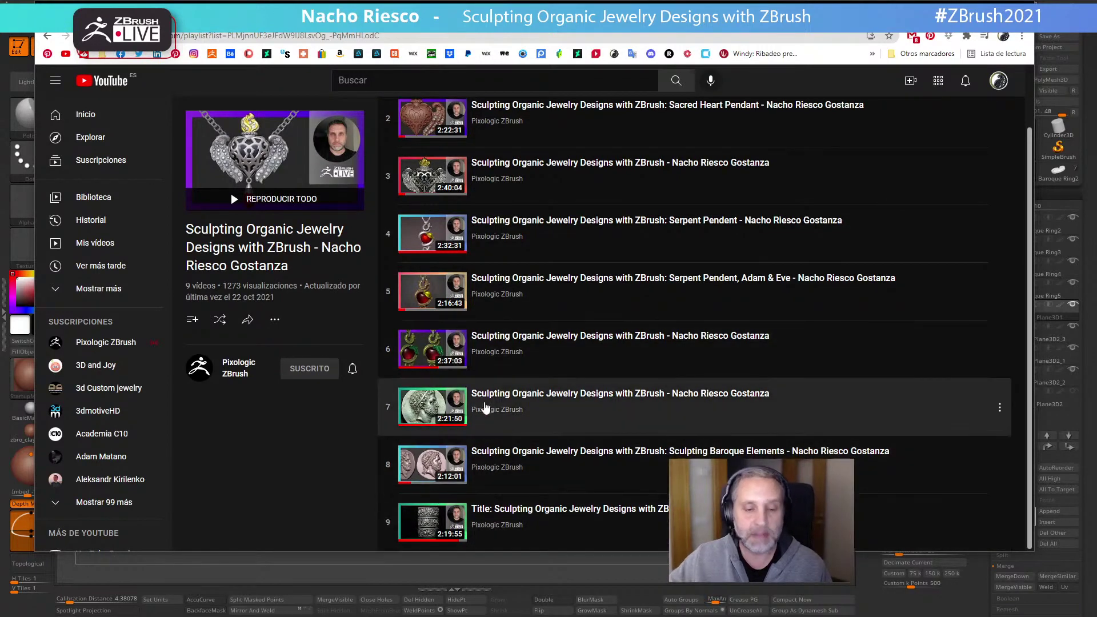
scroll(474, 286, "up", 1)
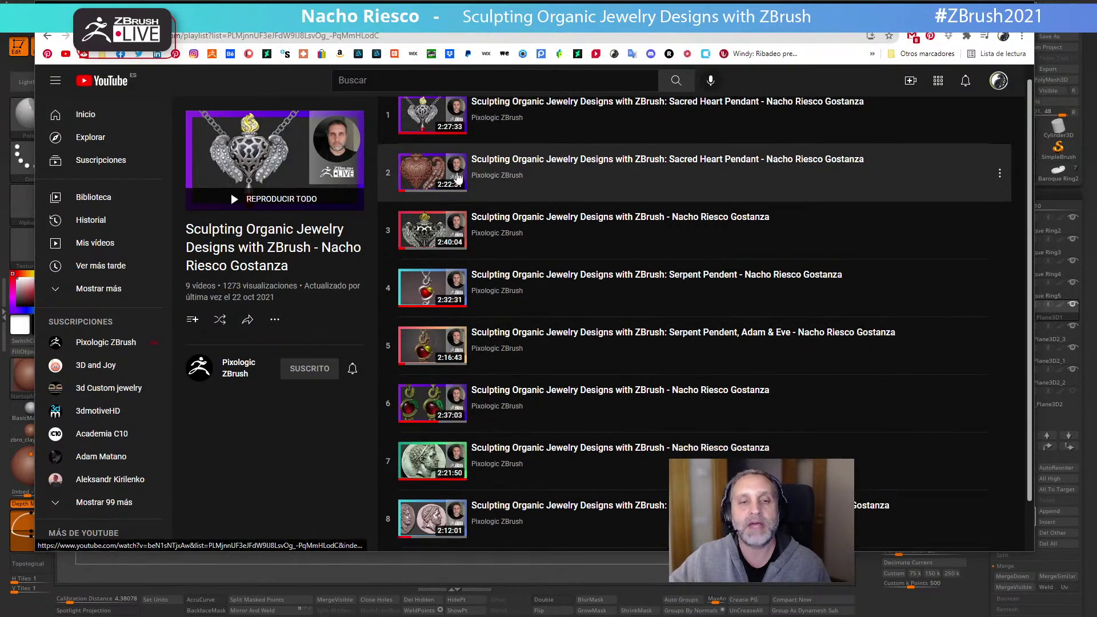
scroll(503, 297, "up", 2)
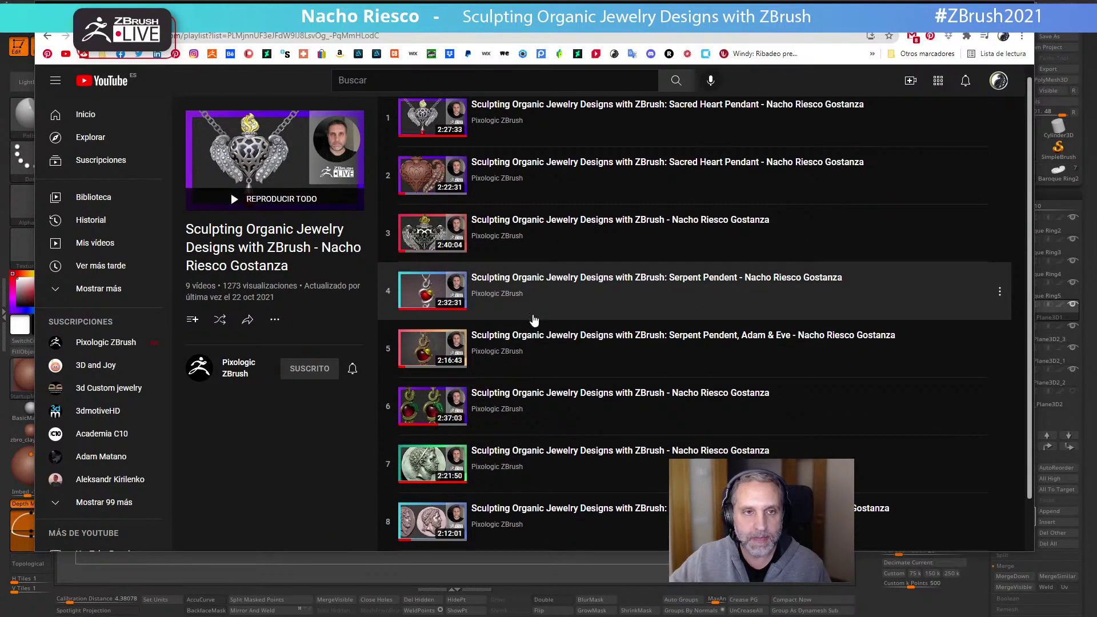
left_click(240, 366)
left_click(392, 251)
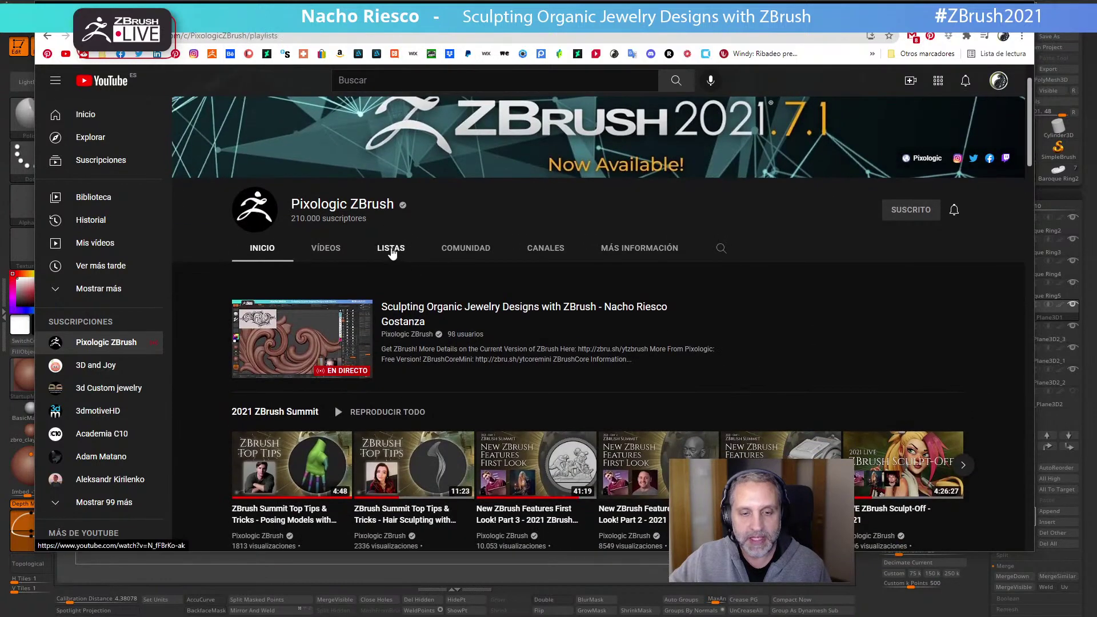
Reopen the full "Sculpting Organic Jewelry Designs with ZBrush" playlist from the channel's created playlists
scroll(491, 411, "down", 4)
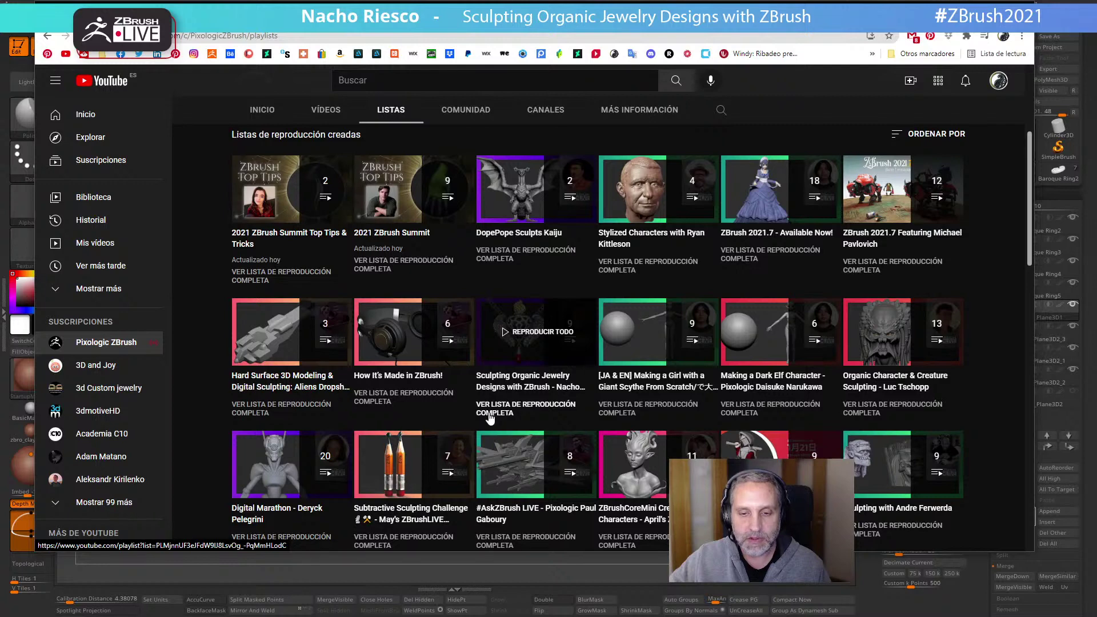
left_click(493, 414)
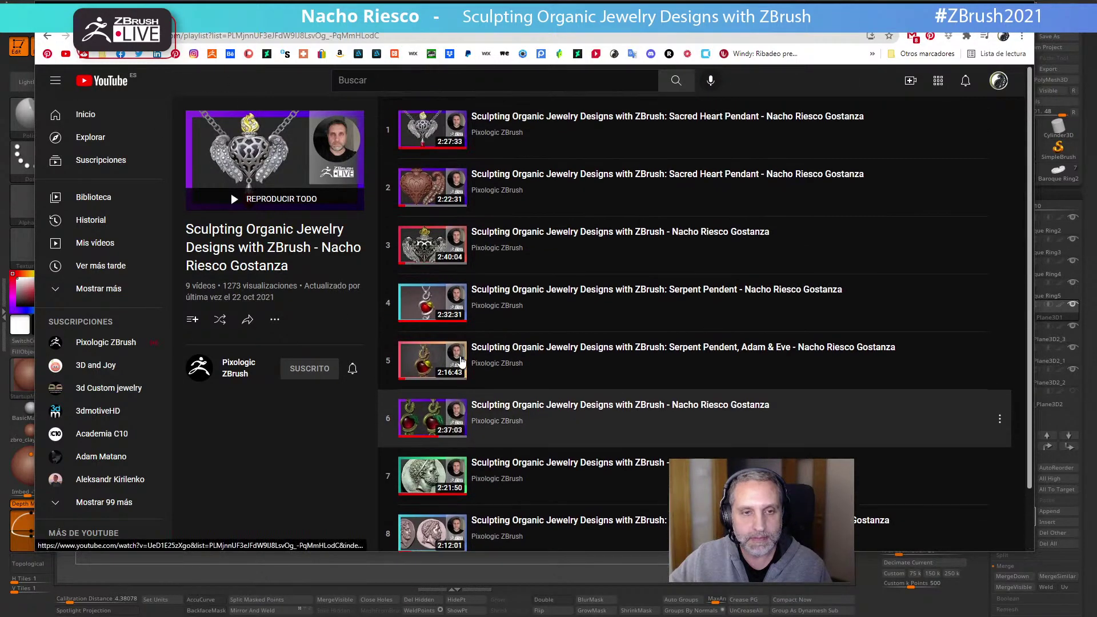
Open the Pixologic website in a new browser tab and go to its ZBrushLIVE page from the Community section
key("ctrl+t")
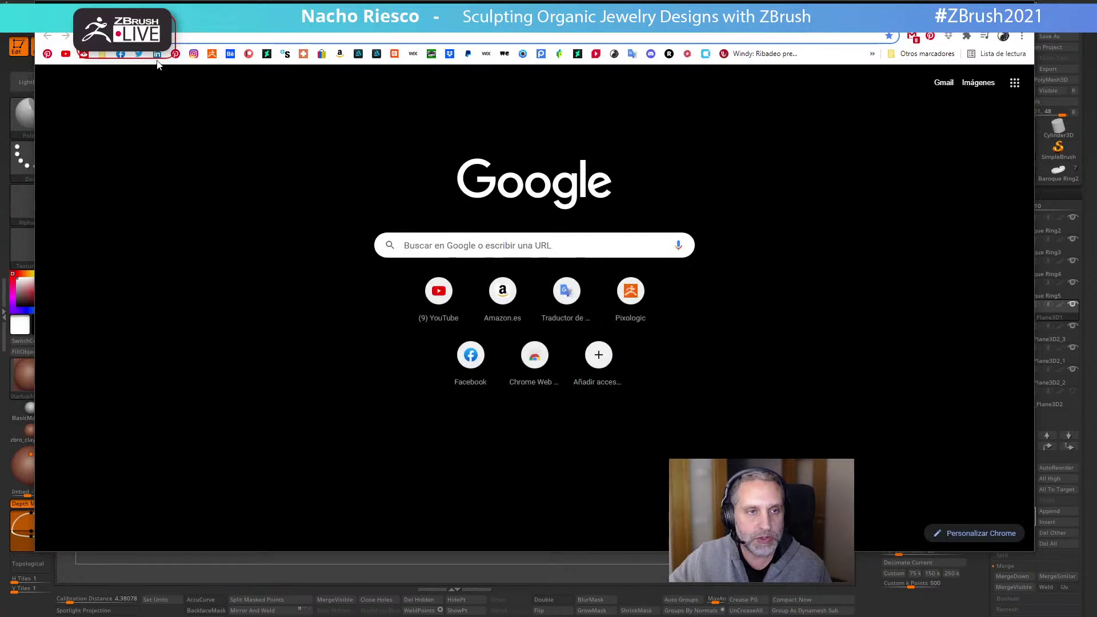
left_click(212, 55)
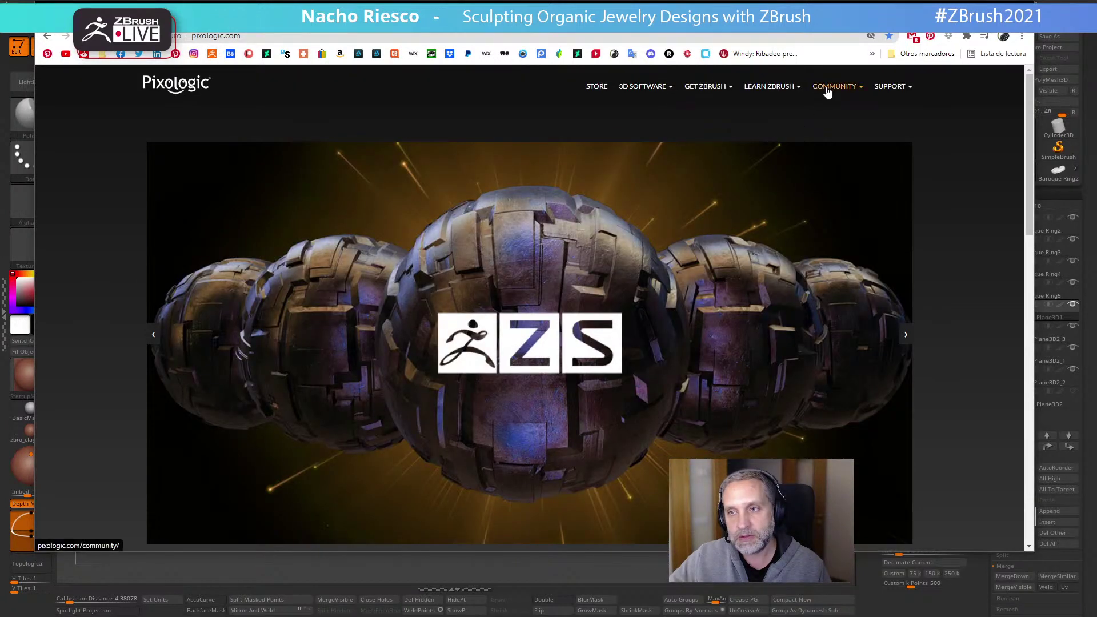
mouse_move(825, 93)
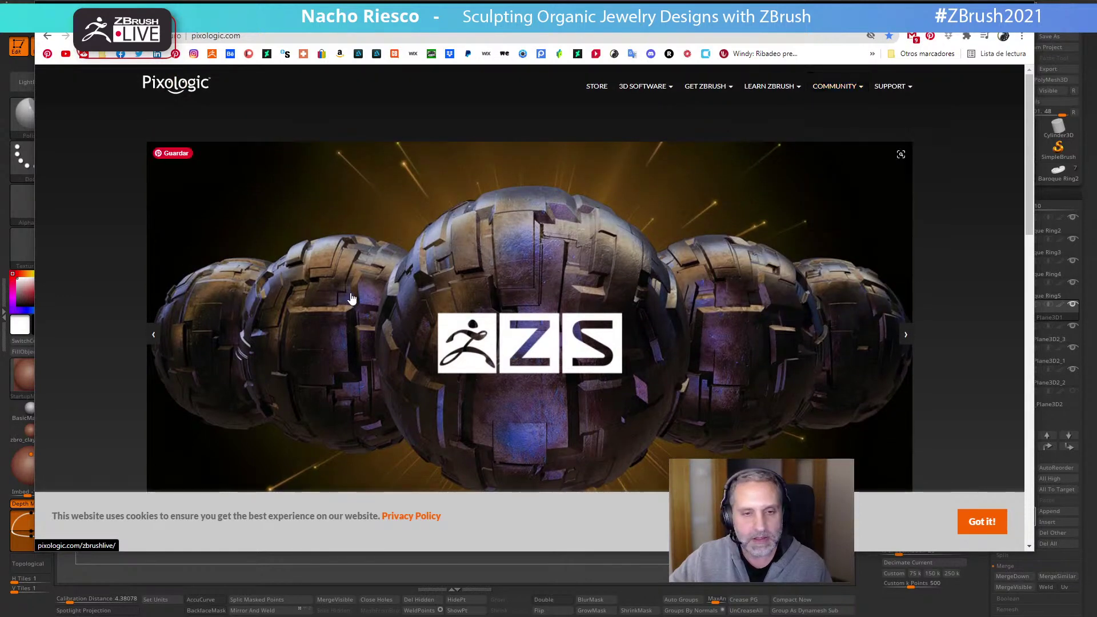
left_click(292, 219)
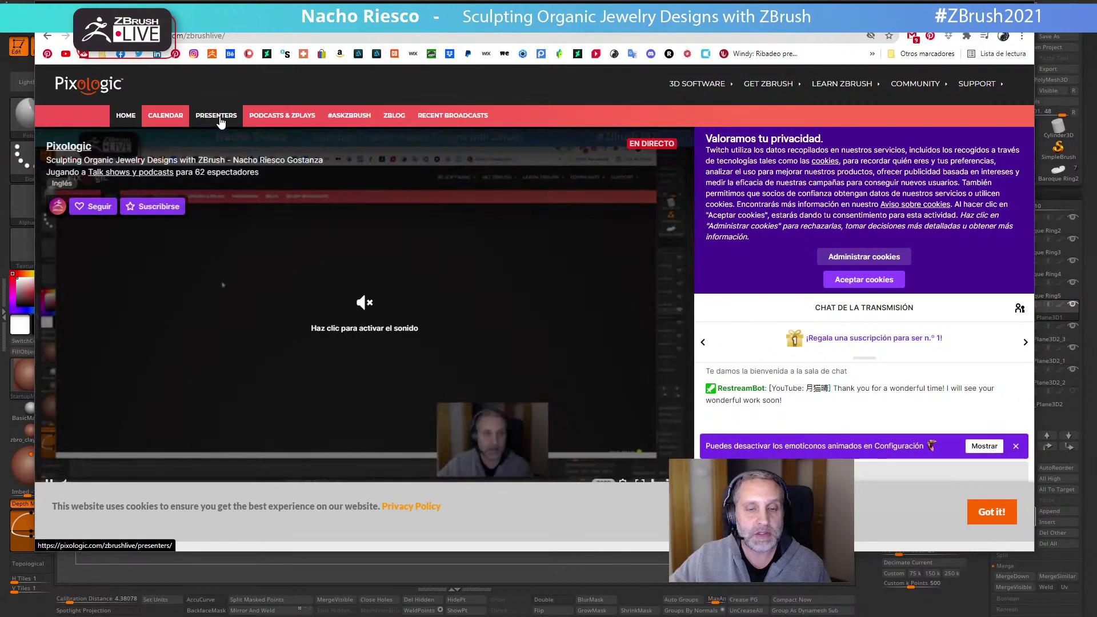
Open the profile of the freelance digital sculptor for jewelers from the ZBrushLIVE presenters page, and minimize the browser to return to ZBrush
left_click(220, 116)
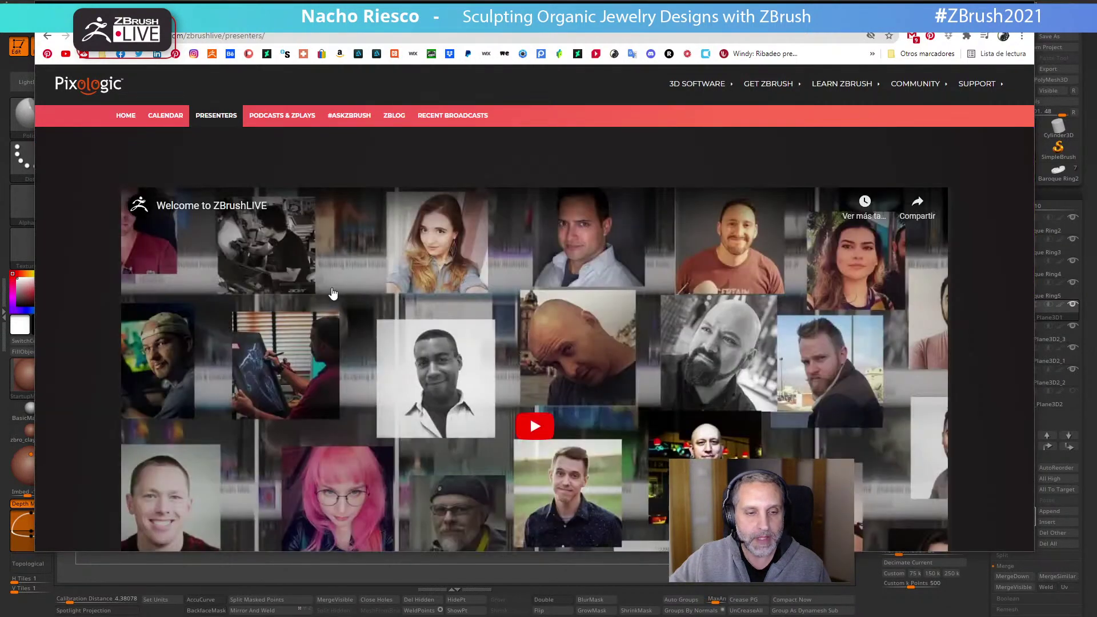
scroll(366, 352, "down", 10)
scroll(360, 350, "down", 20)
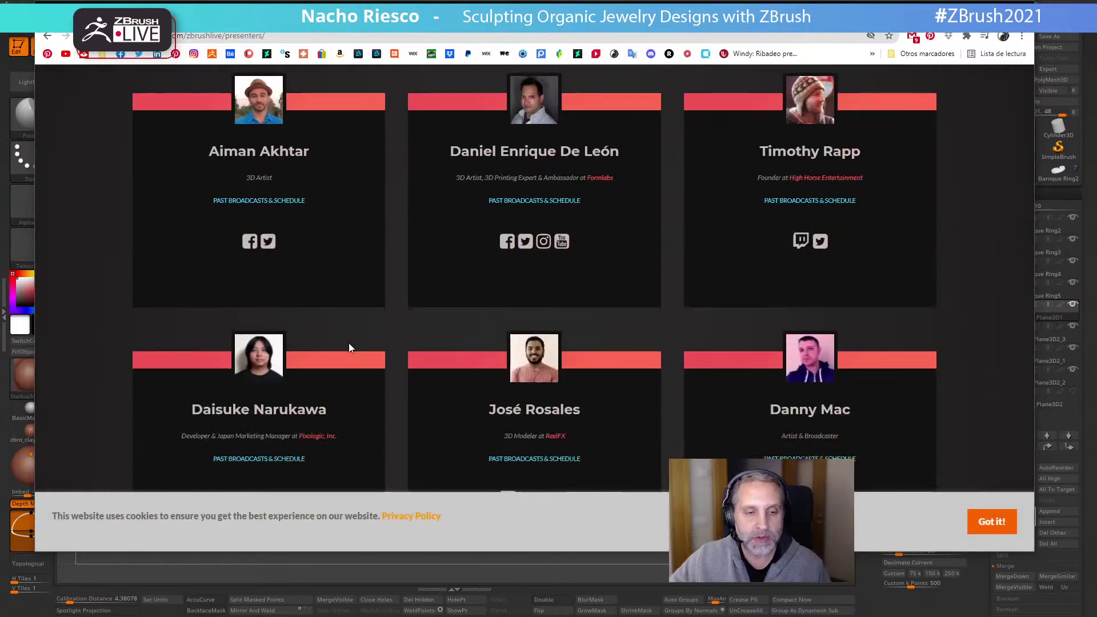
scroll(350, 353, "down", 15)
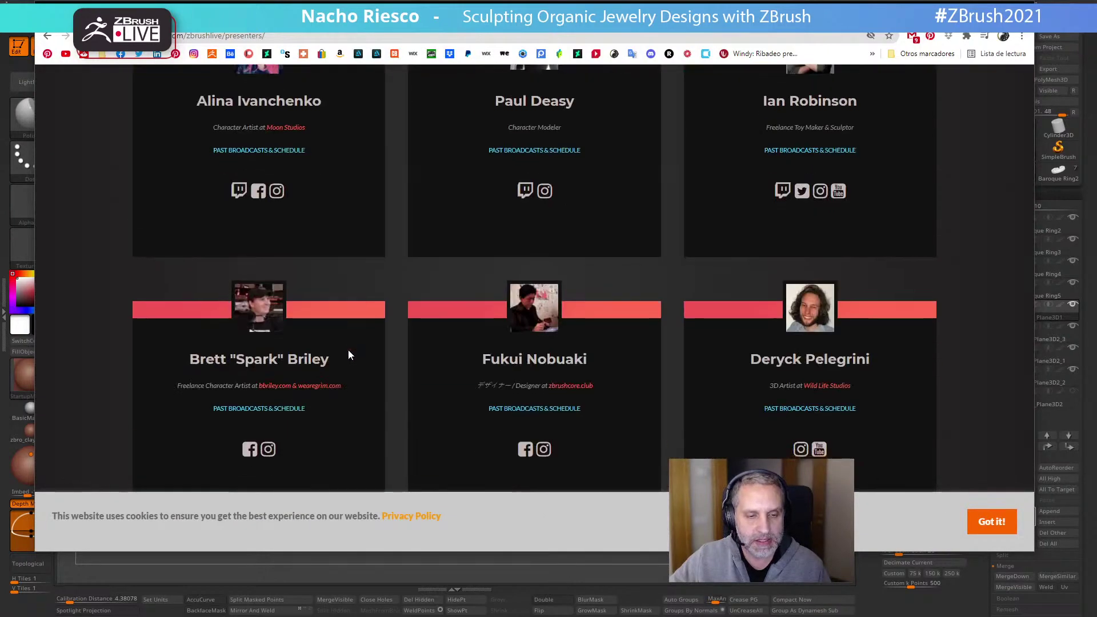
scroll(346, 355, "down", 15)
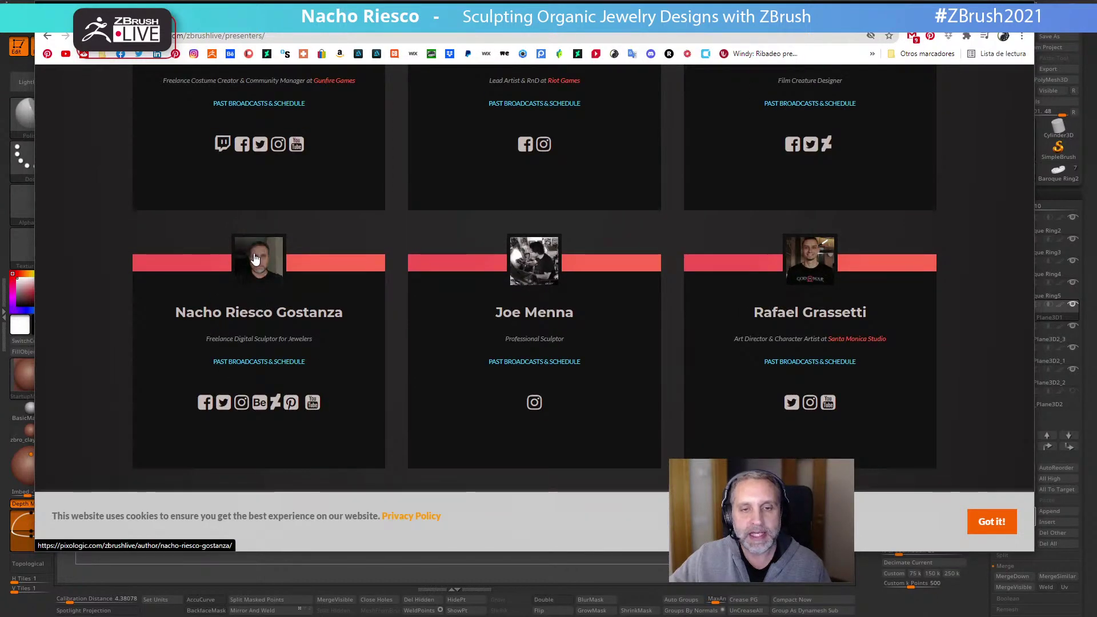
left_click(255, 259)
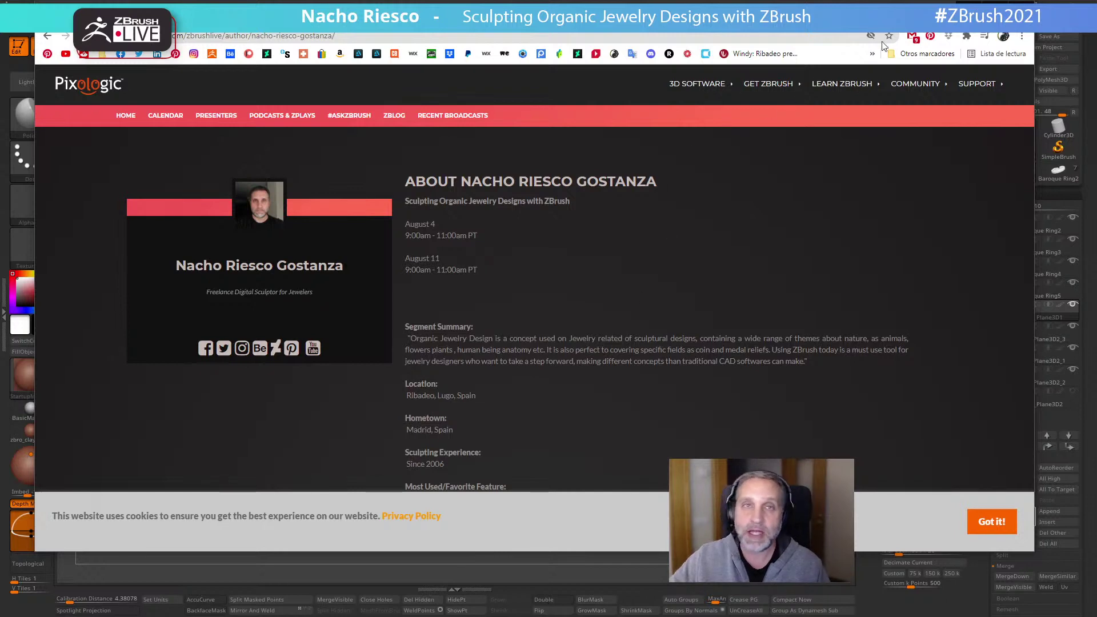
left_click(969, 10)
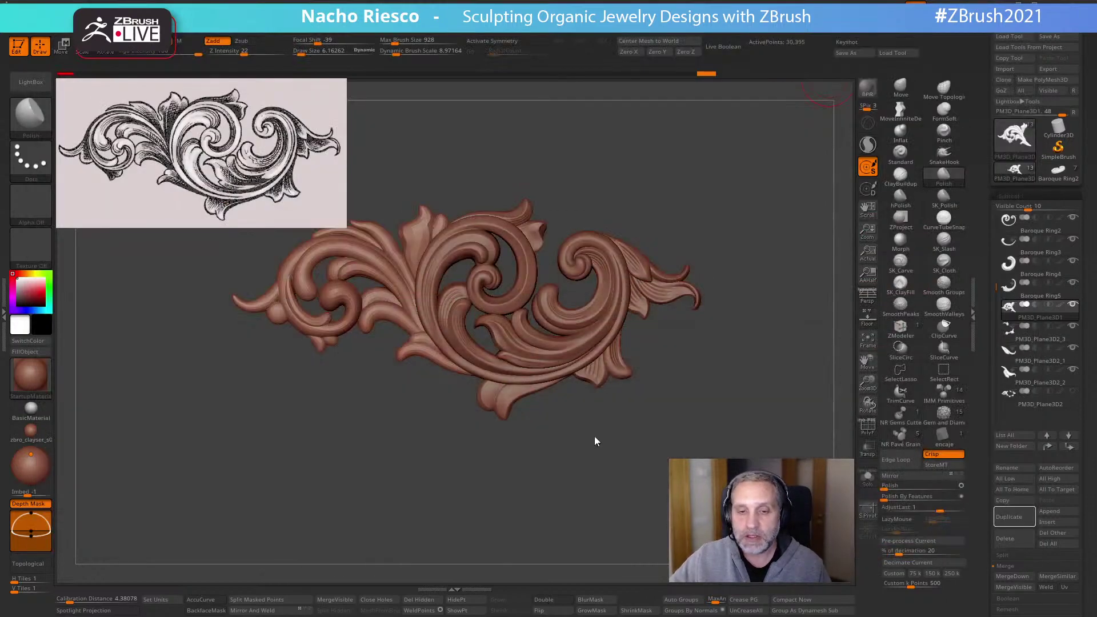